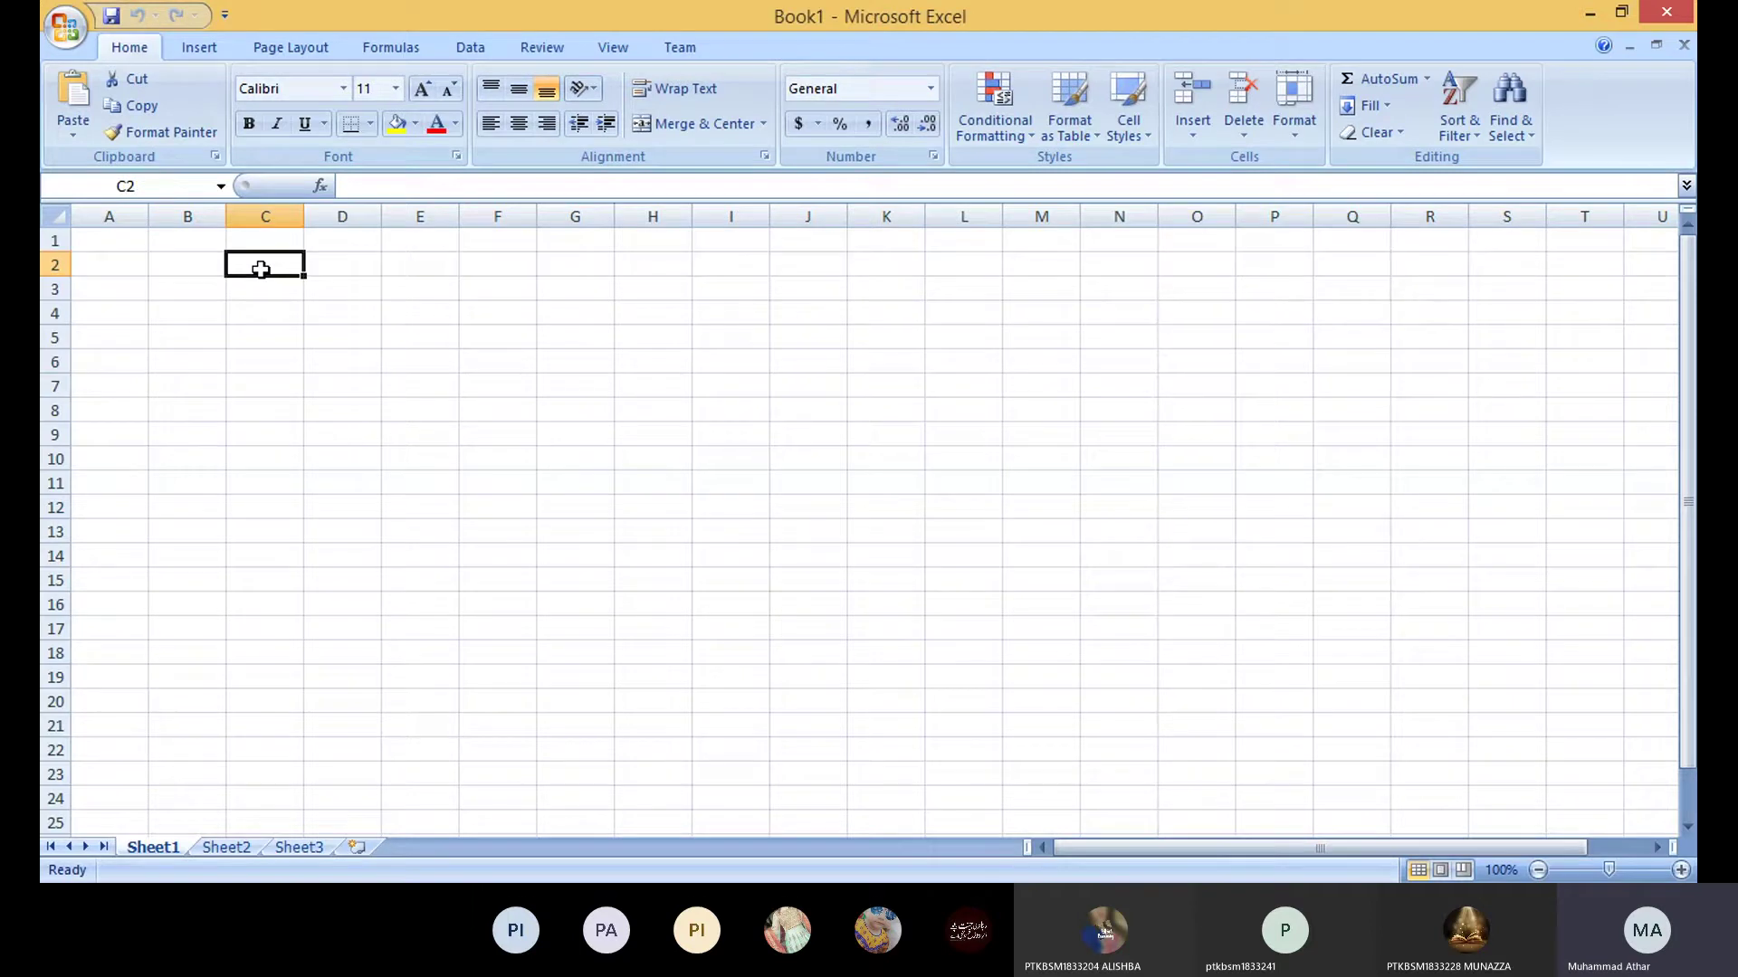
# Step: Enter the values 23, 45, 34, 45, 56 and 67 down column B in cells B1 to B6
pyautogui.click(193, 261)
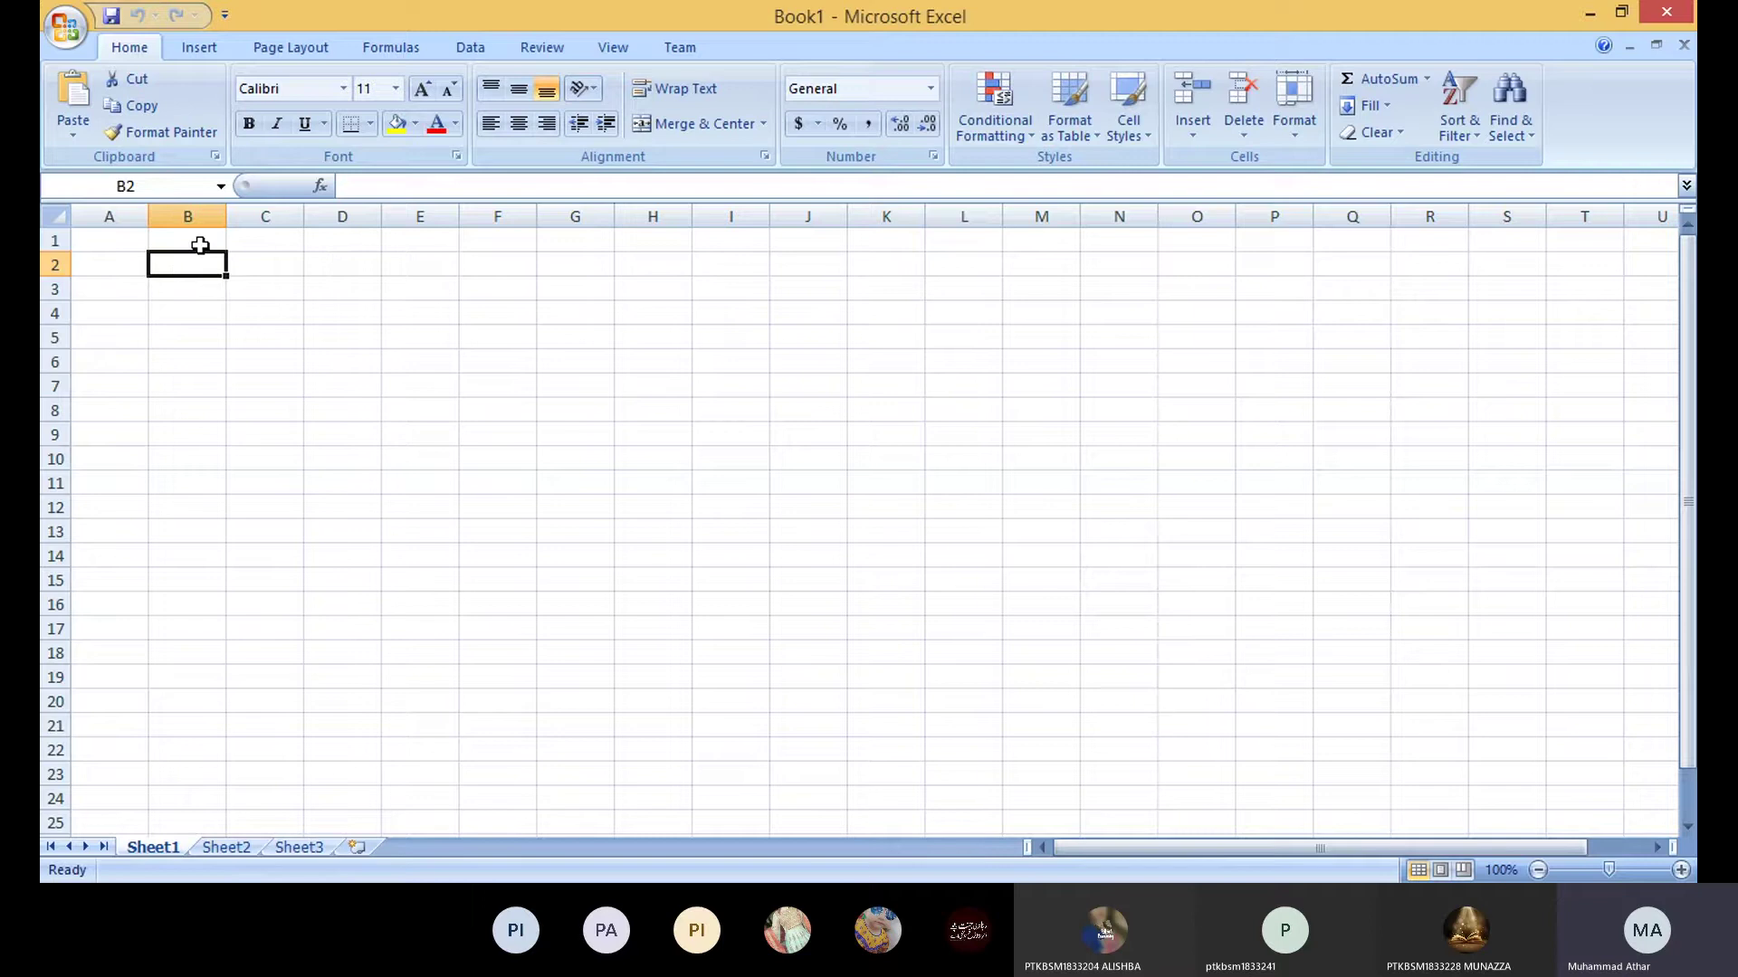
pyautogui.click(200, 244)
pyautogui.write('23')
pyautogui.press('Return')
pyautogui.write('4')
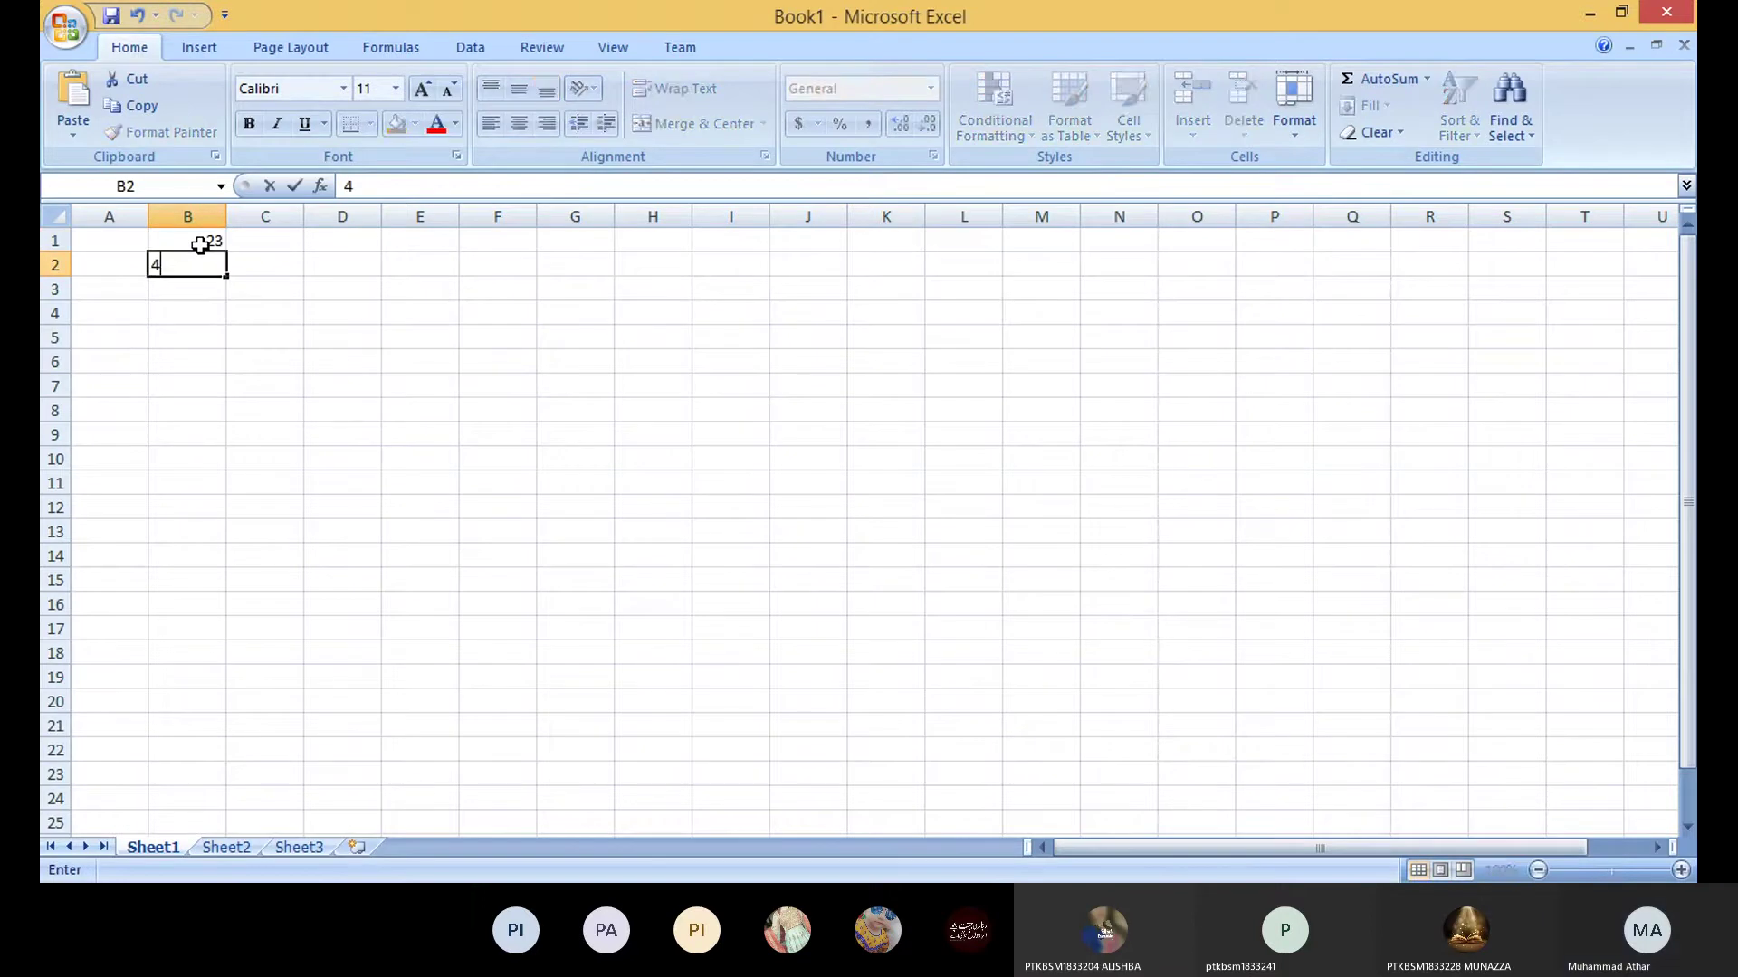
pyautogui.write('5')
pyautogui.press('Return')
pyautogui.write('34')
pyautogui.press('Return')
pyautogui.write('45')
pyautogui.press('Return')
pyautogui.write('56')
pyautogui.press('Return')
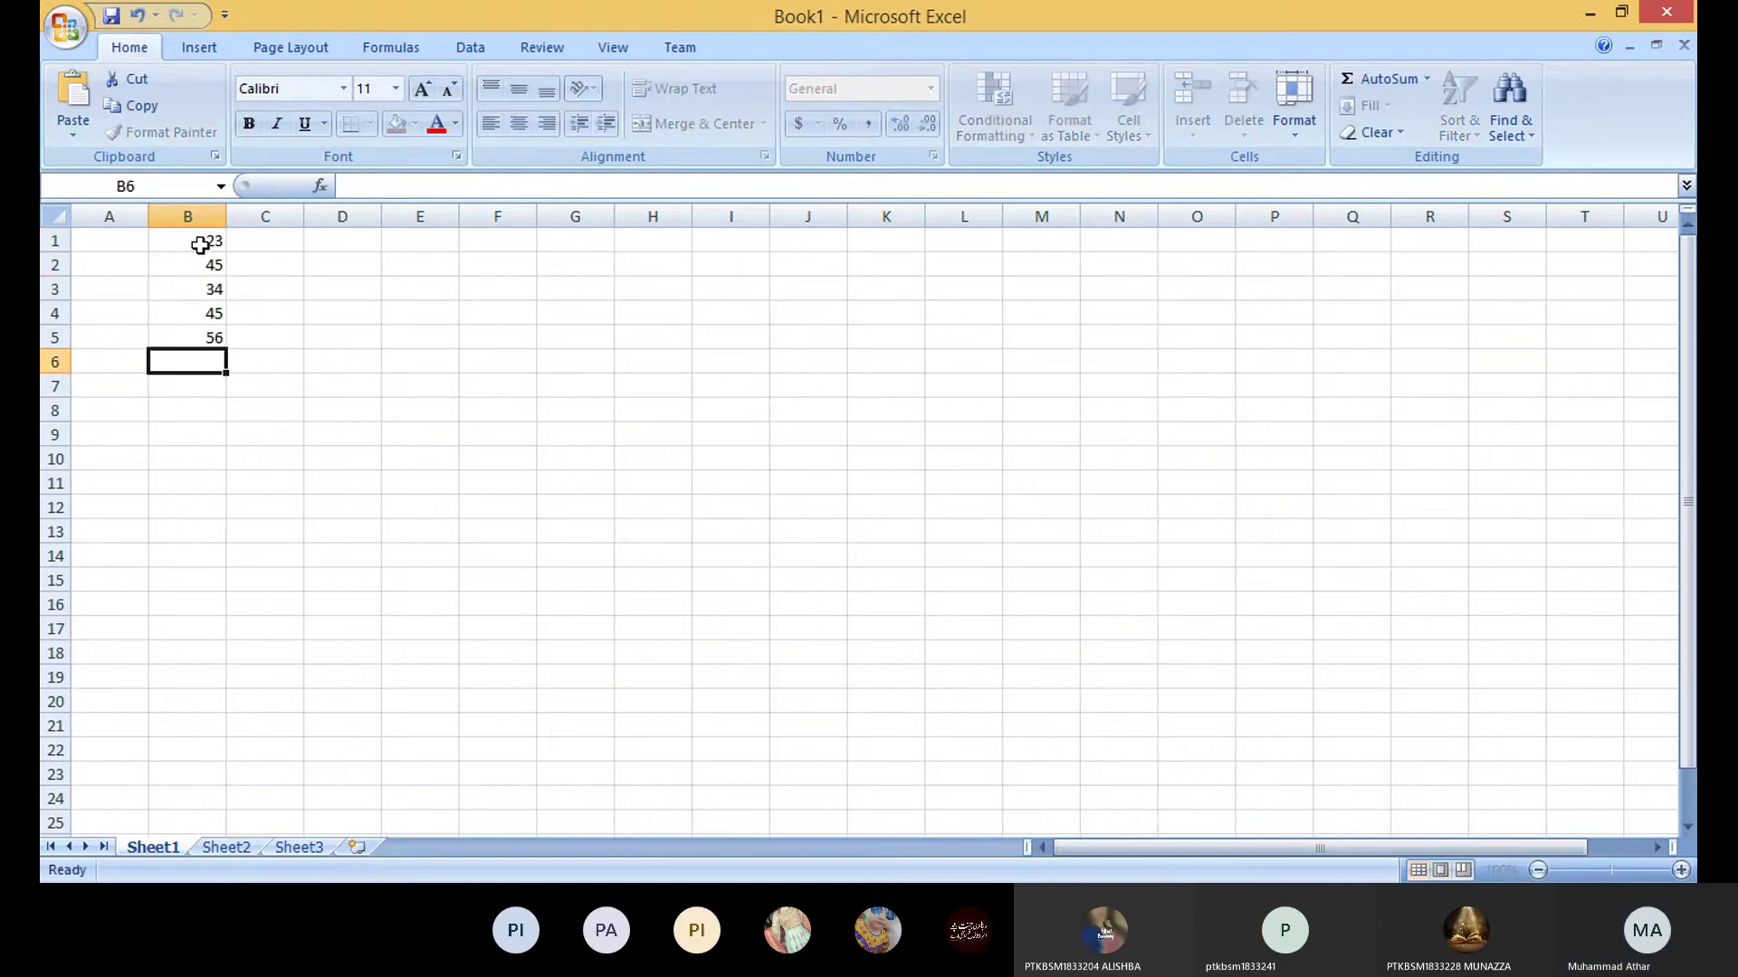
pyautogui.write('67')
pyautogui.press('Return')
# Step: Add up the six values in cell B7 with the formula =B1+B2+B3+B4+B5+B6
pyautogui.write('=')
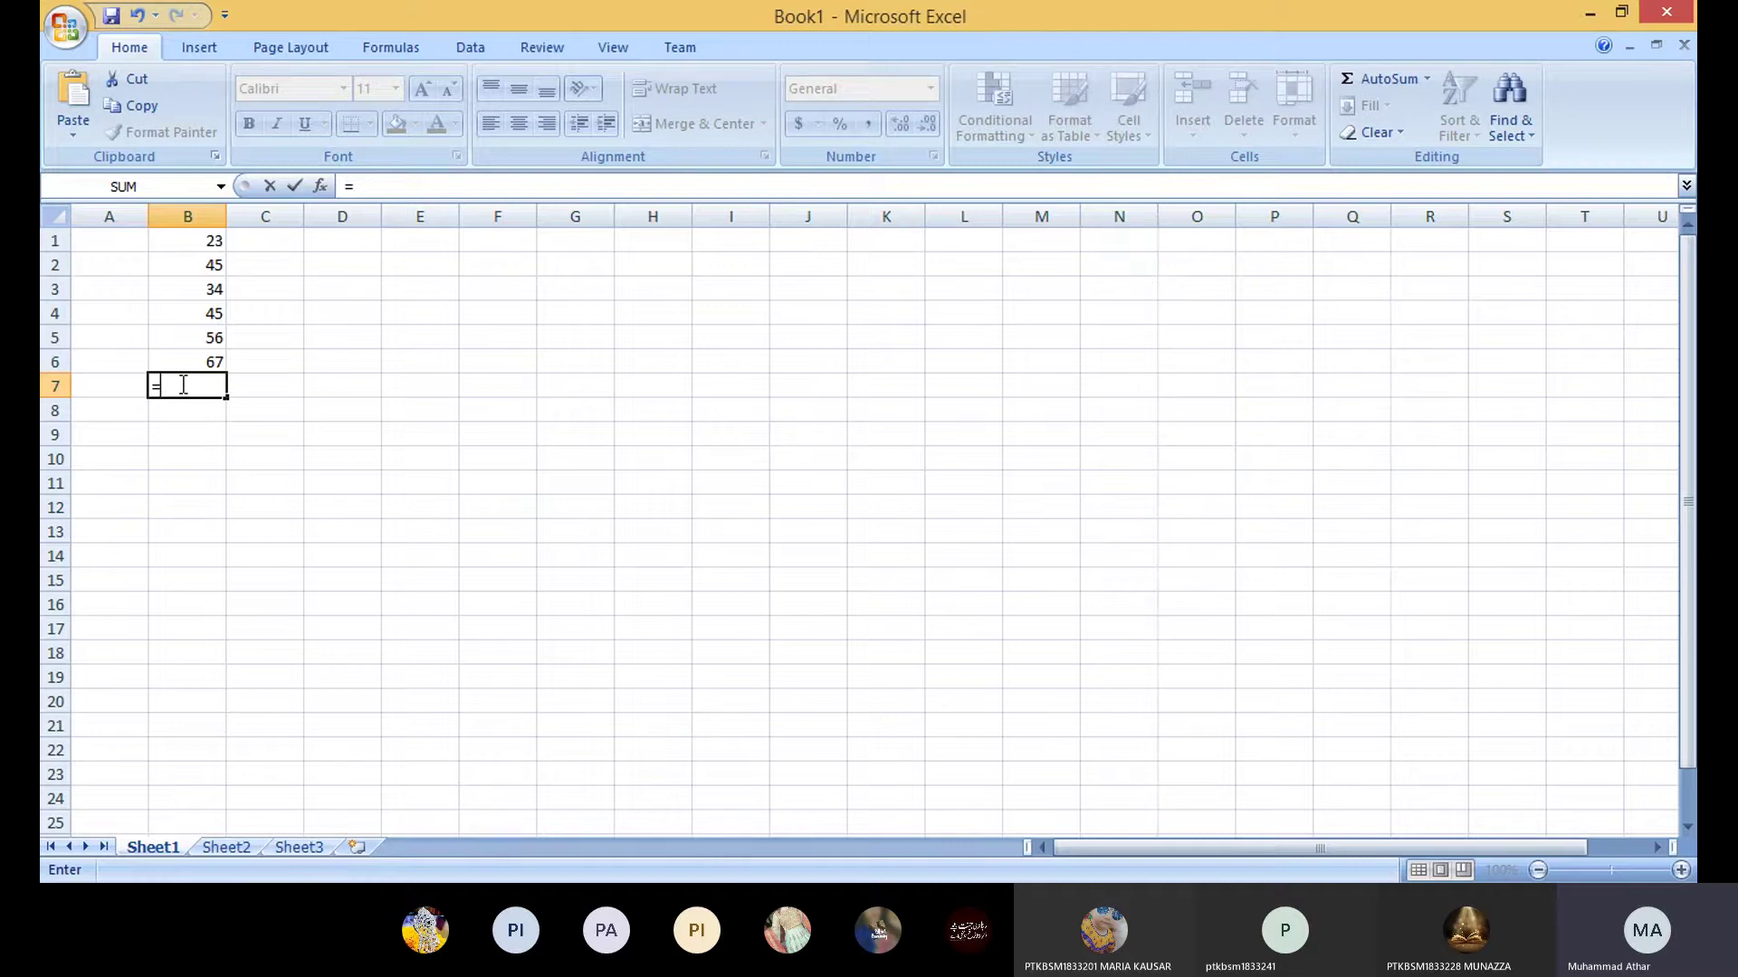
pyautogui.click(193, 246)
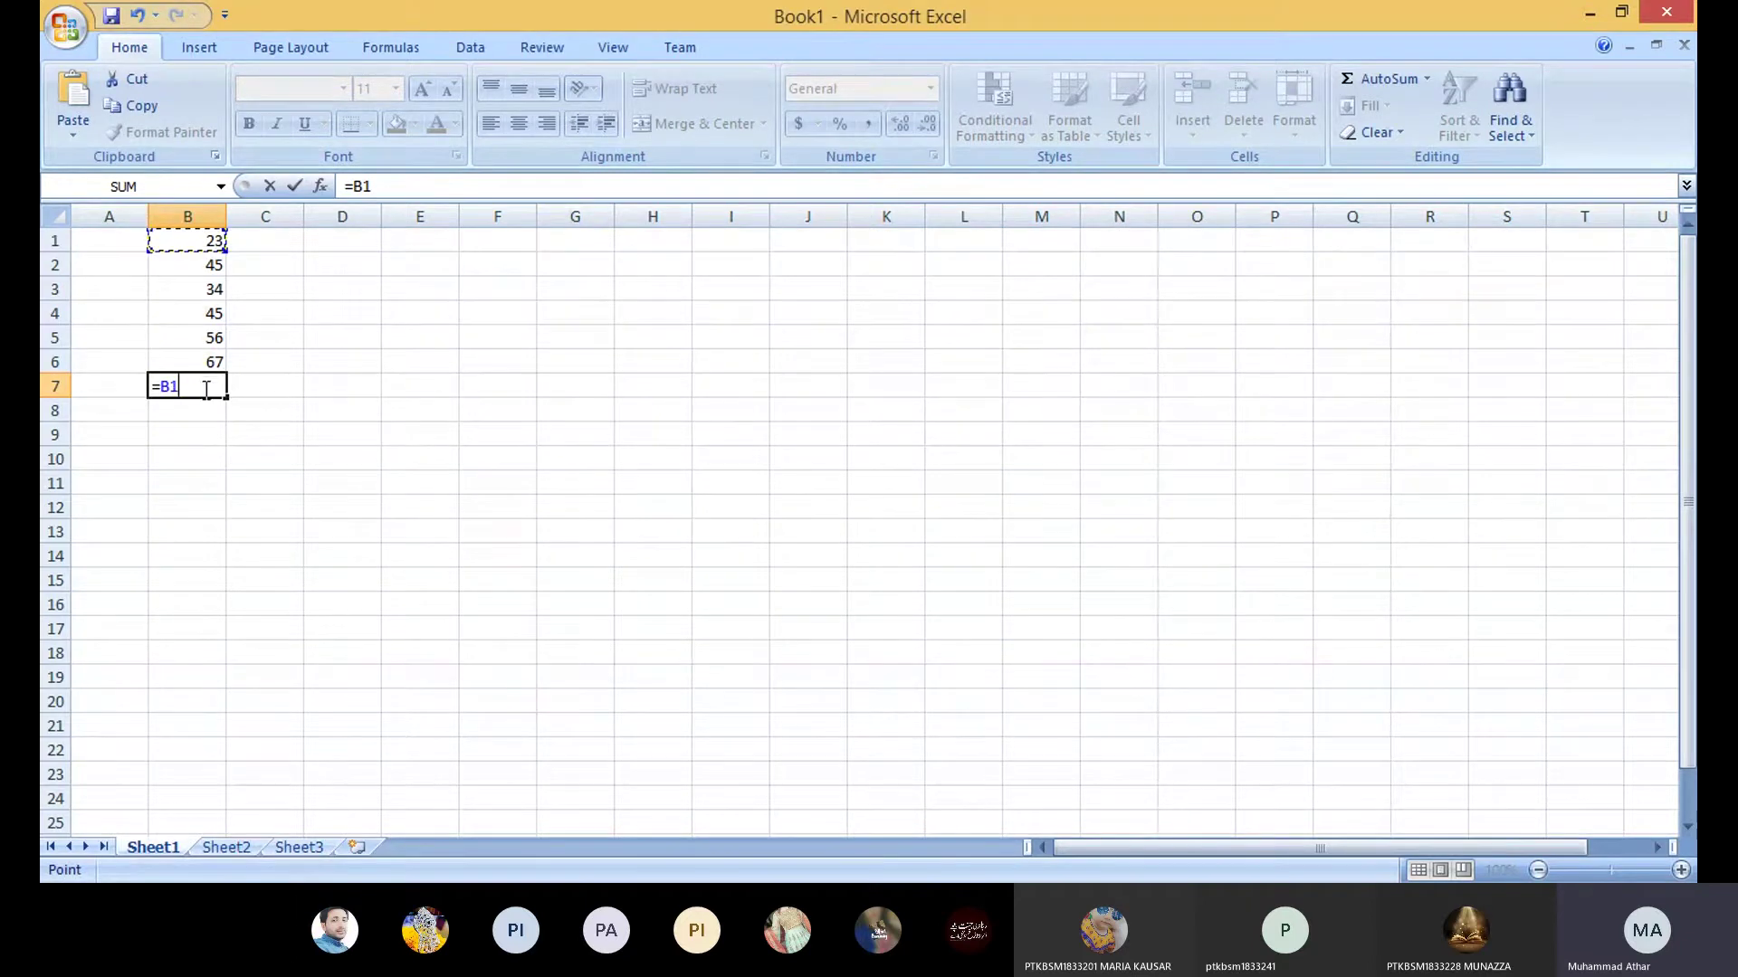
pyautogui.write('+b2+b')
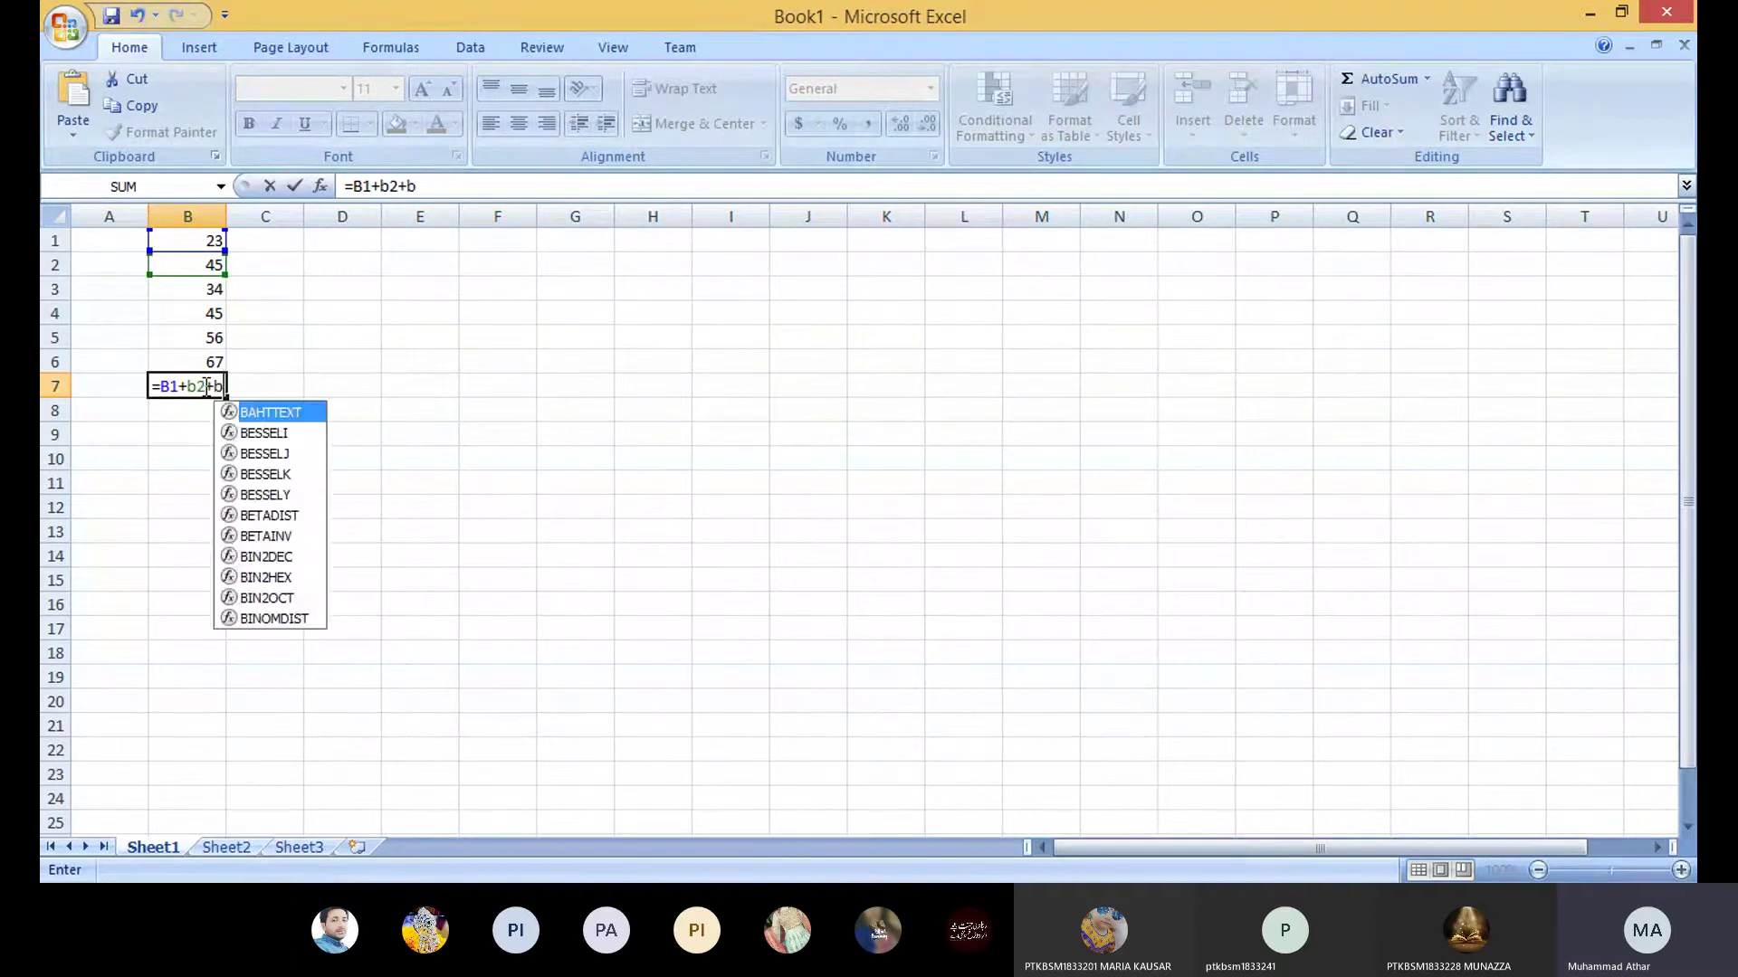
pyautogui.write('3+')
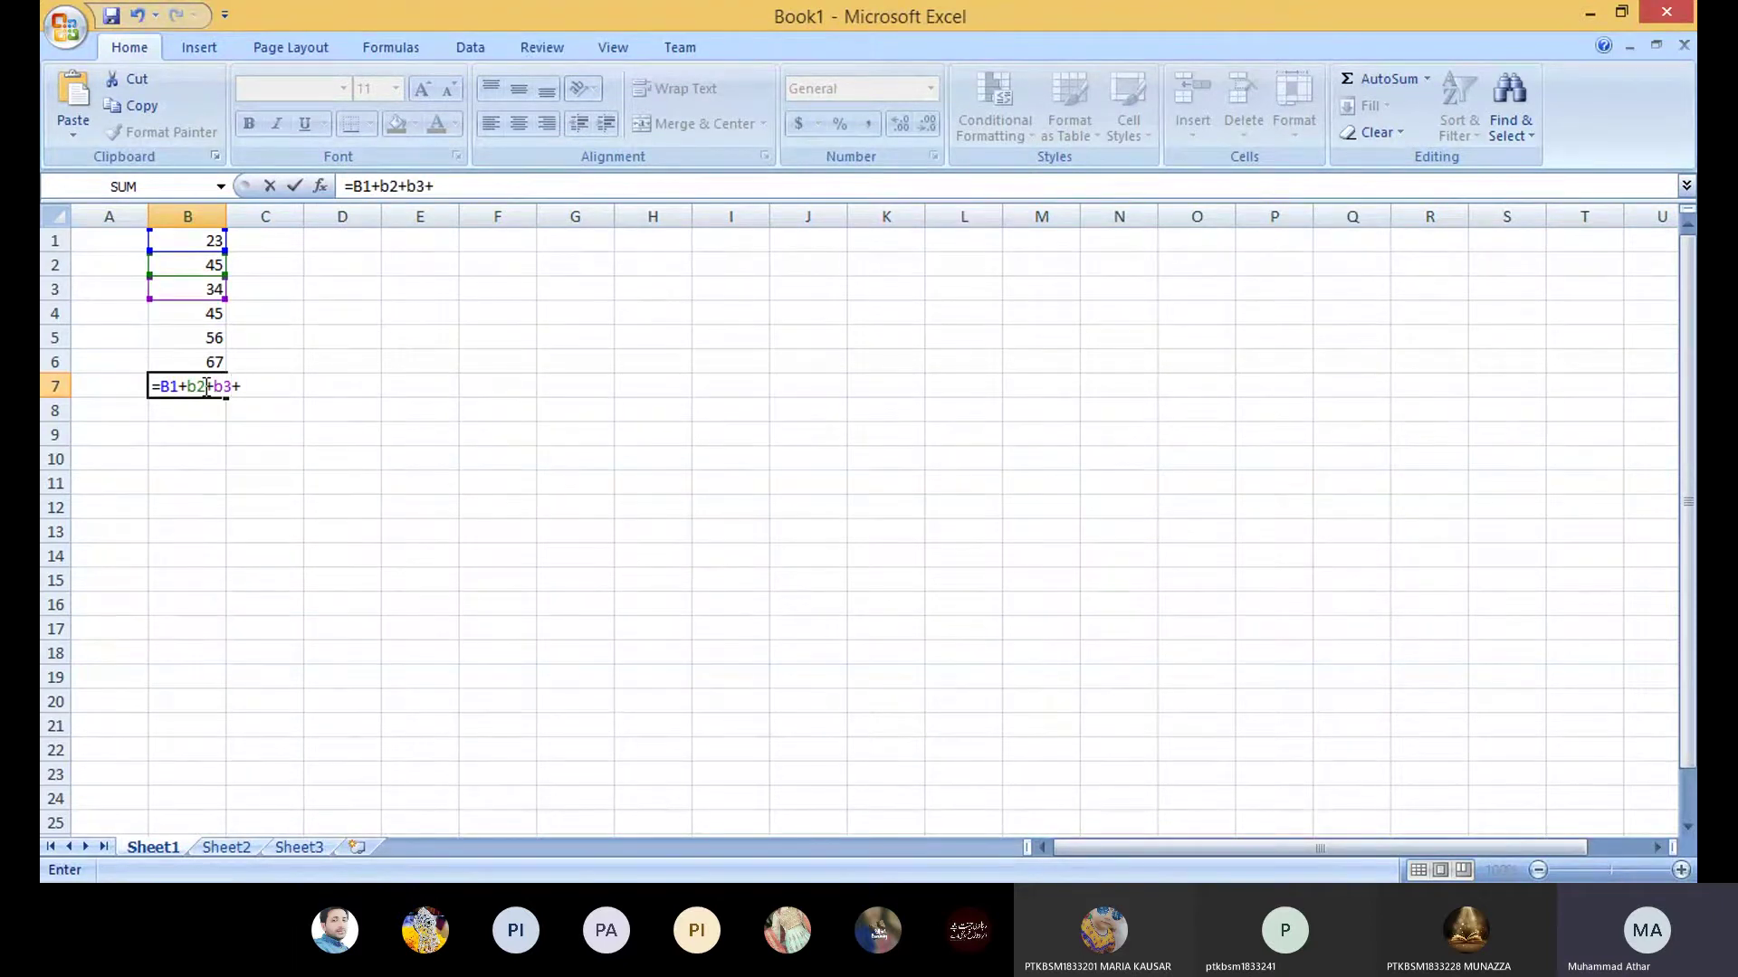
pyautogui.write('b4+b5+')
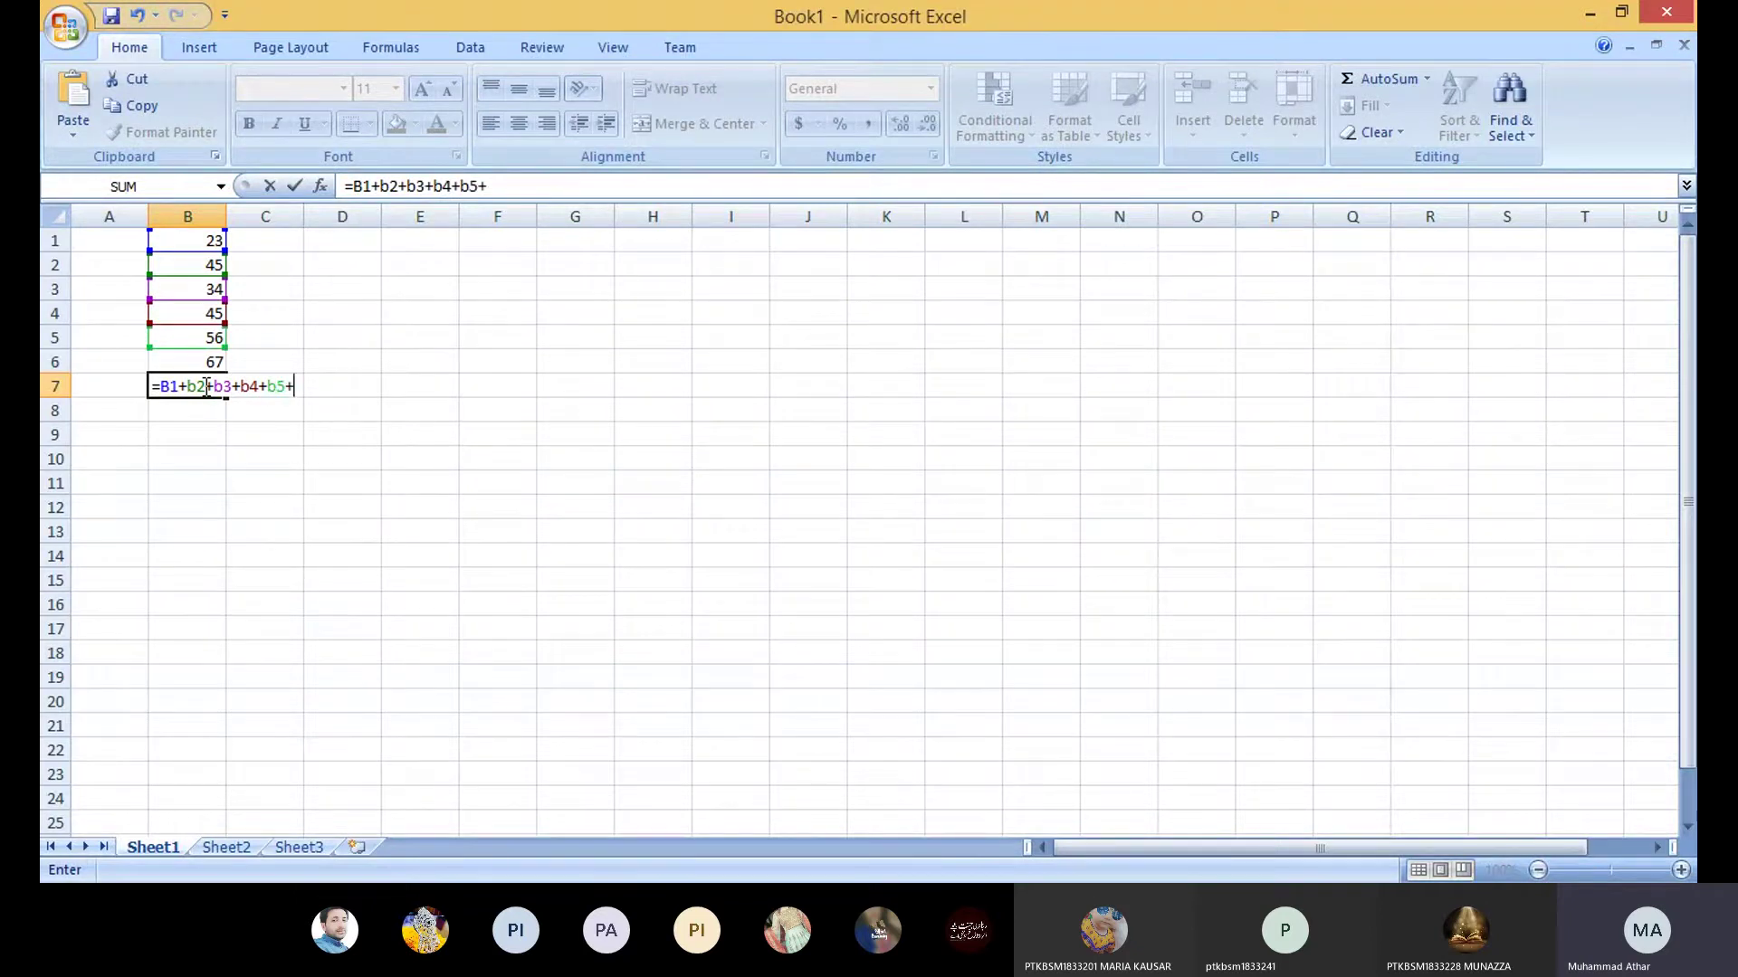
pyautogui.write('b6')
pyautogui.press('Return')
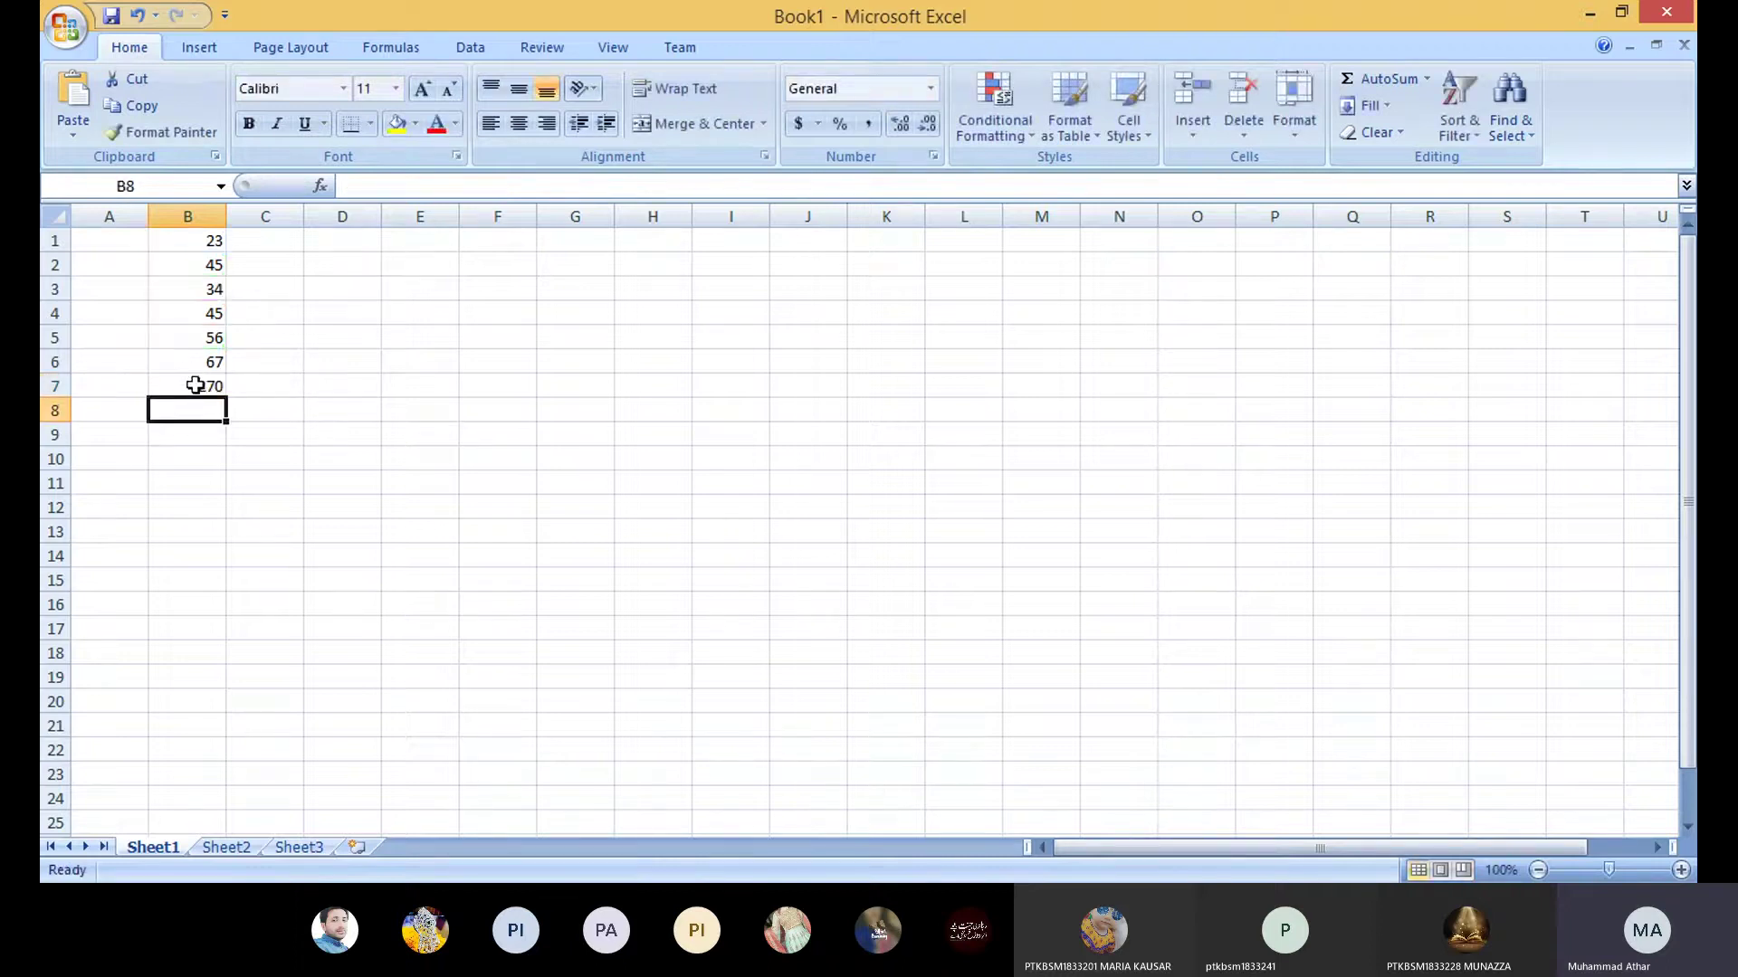
# Step: Make cell B7 bold
pyautogui.click(189, 382)
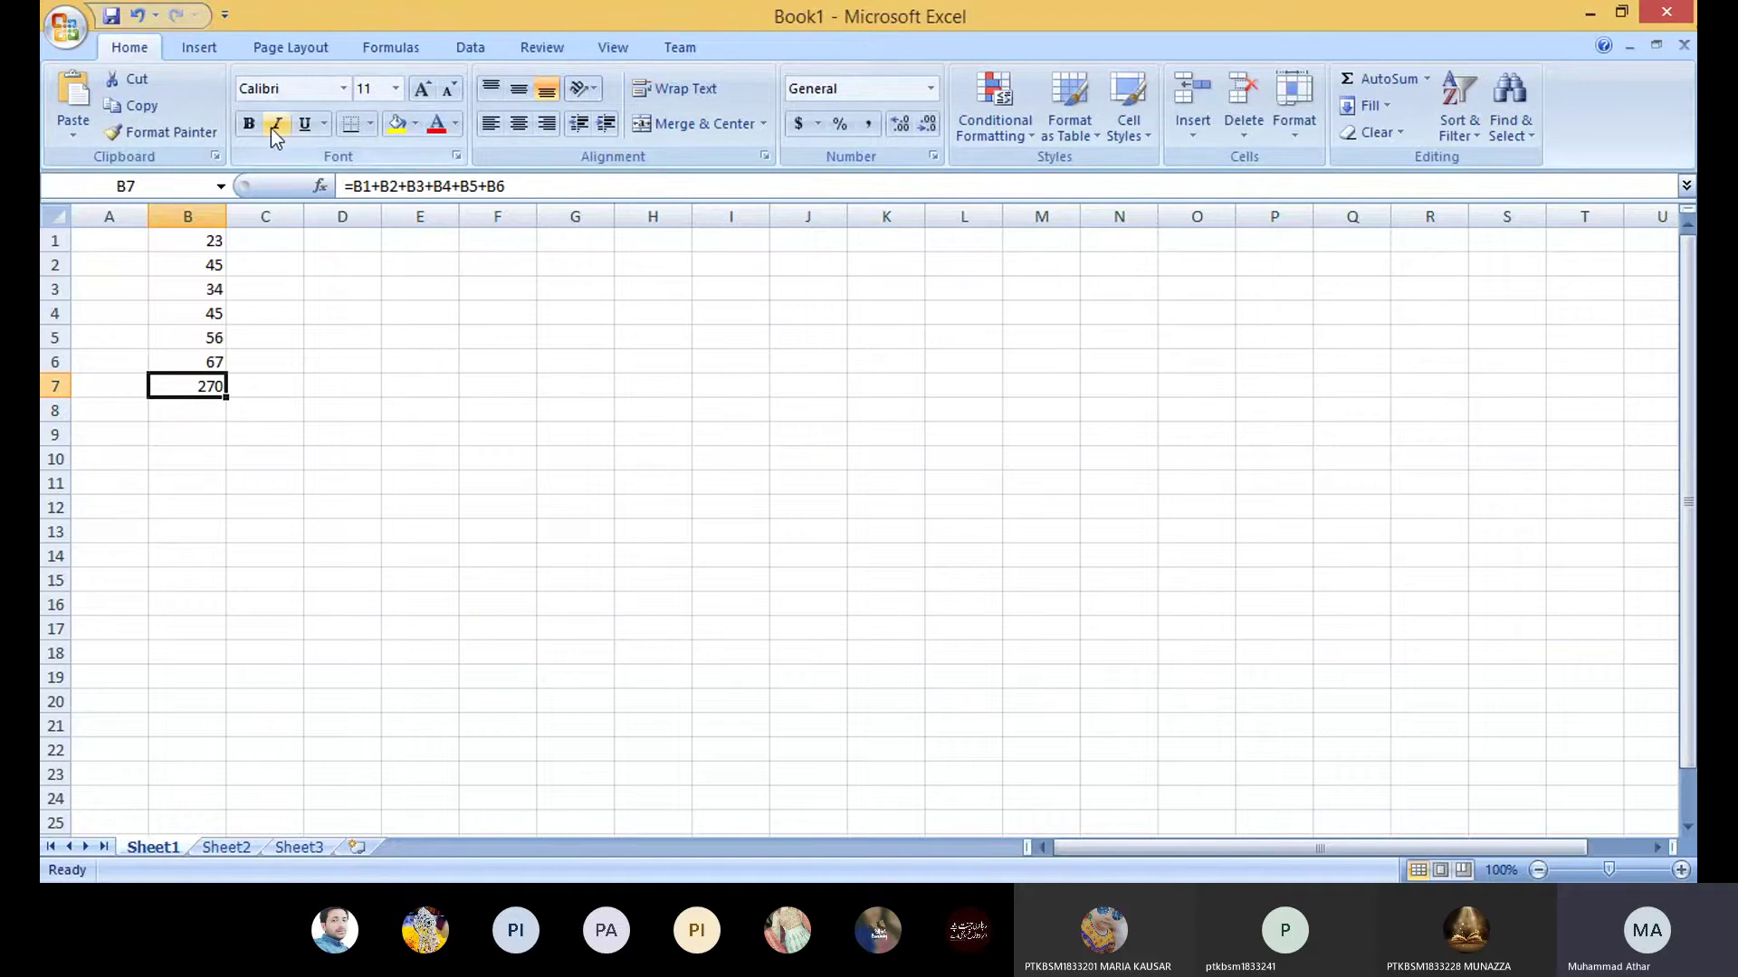
pyautogui.click(248, 123)
pyautogui.click(188, 428)
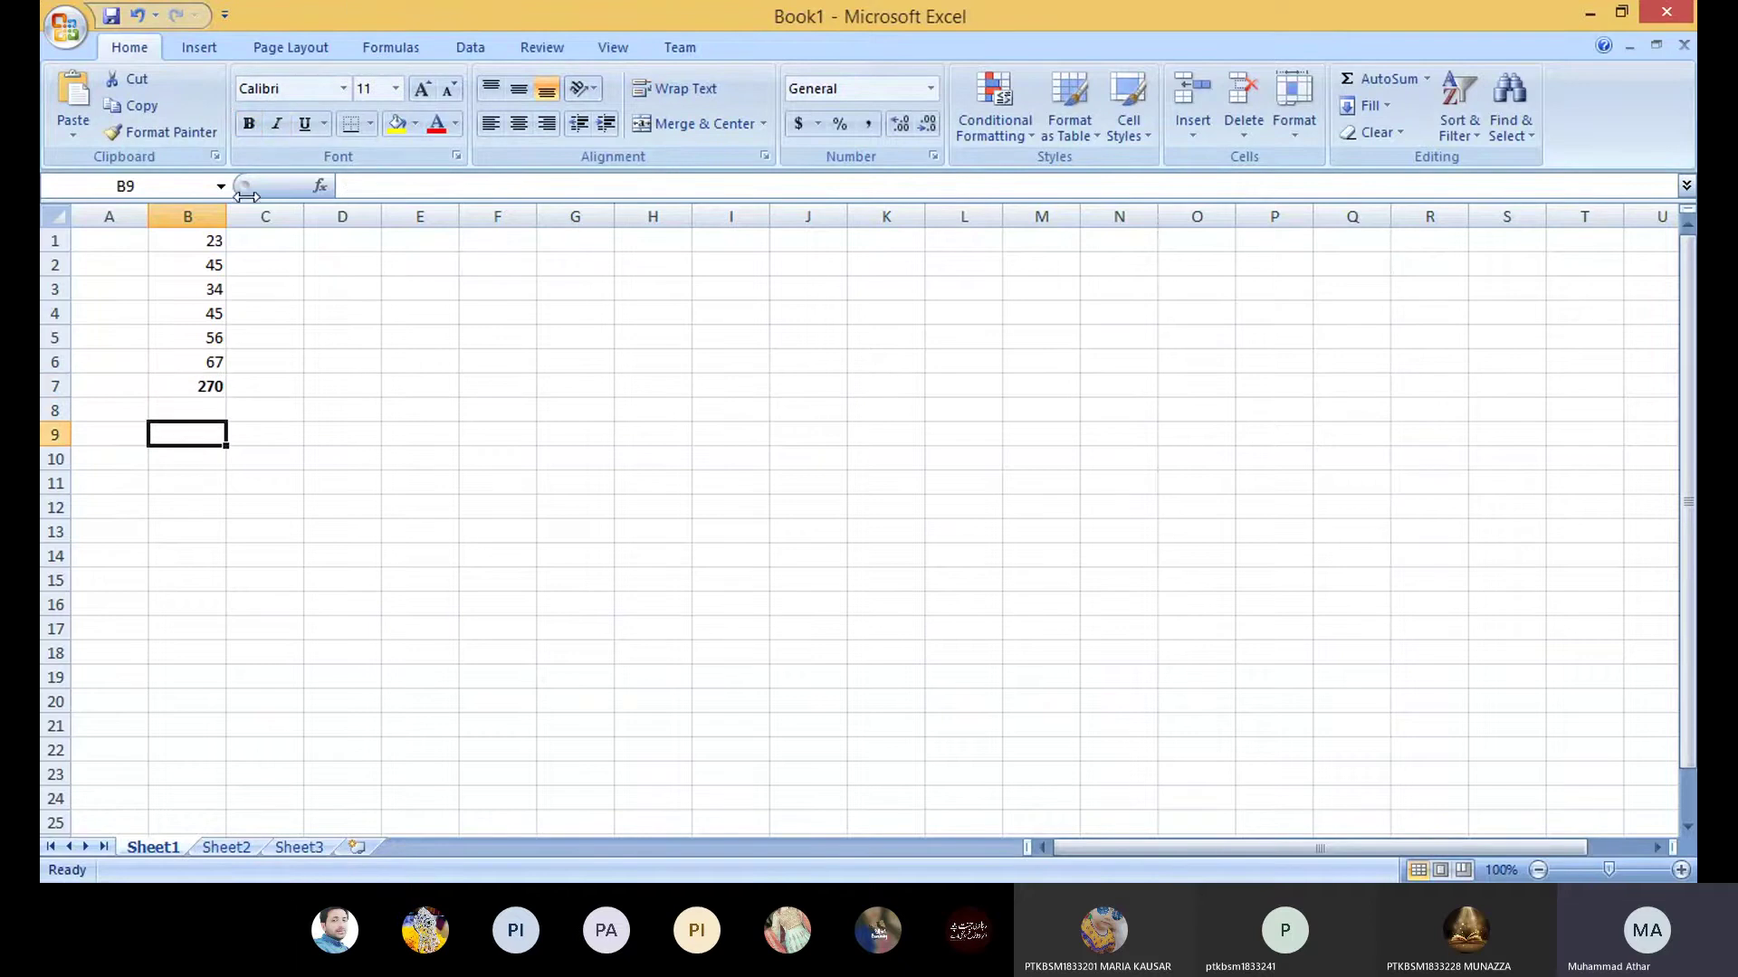
# Step: Delete the addition formula from cell B7
pyautogui.click(195, 387)
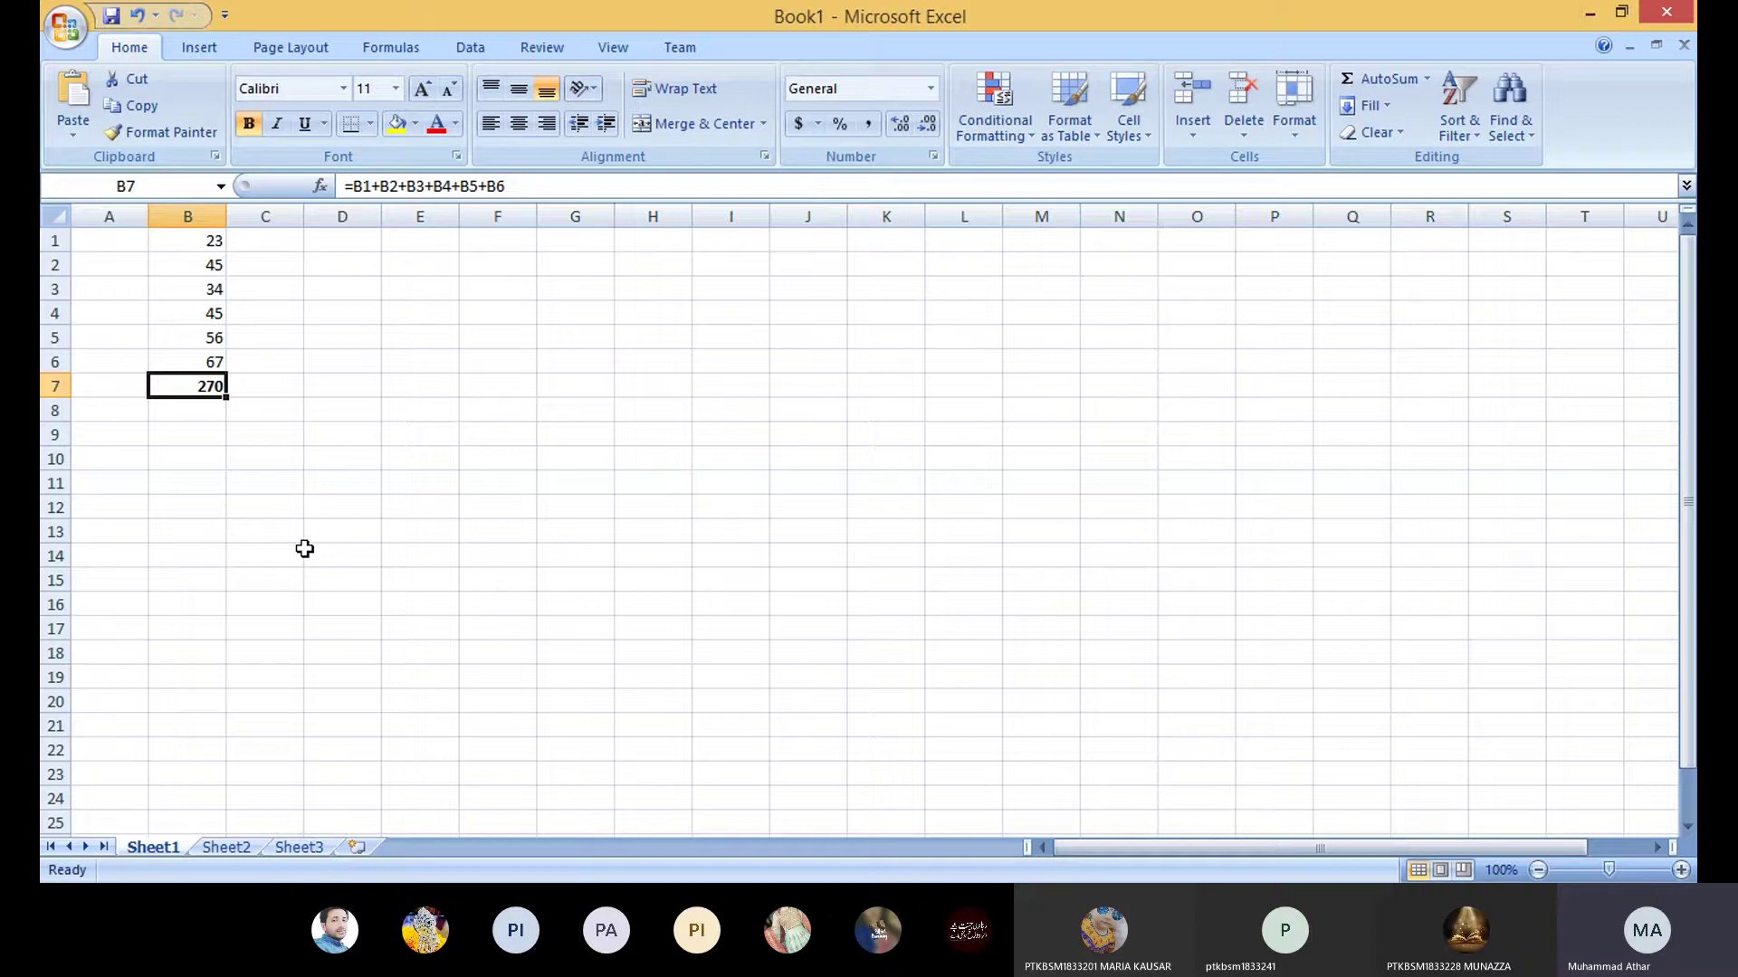
pyautogui.press('Delete')
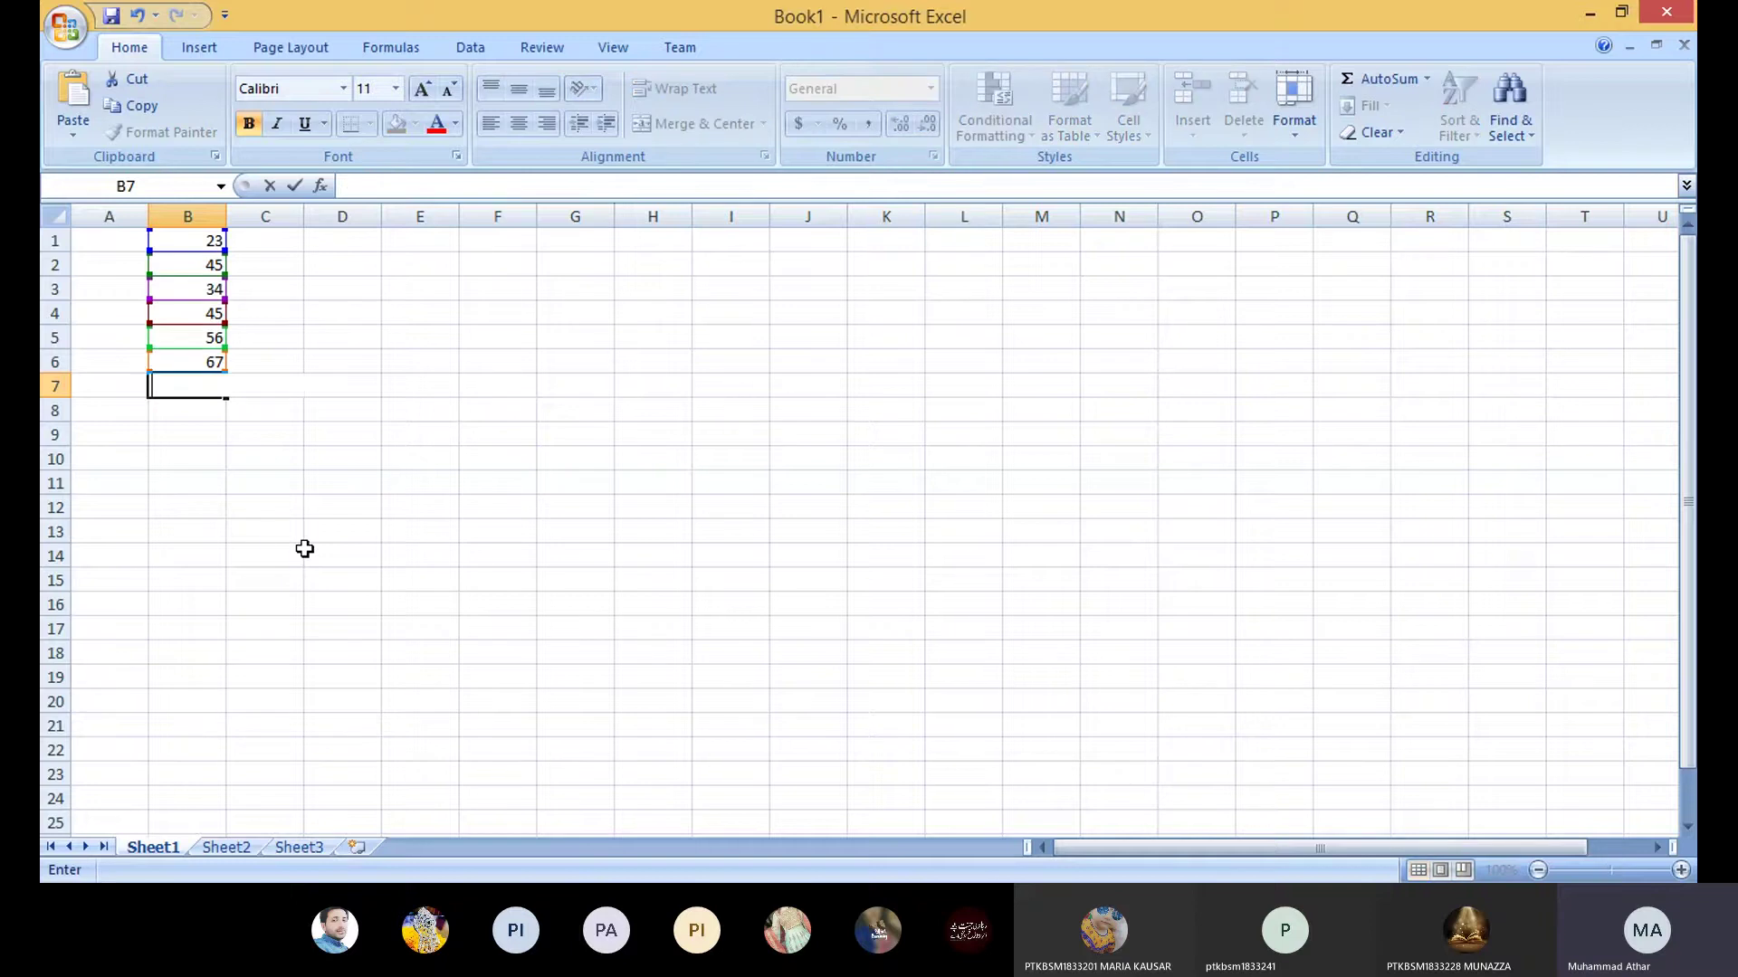
pyautogui.click(200, 432)
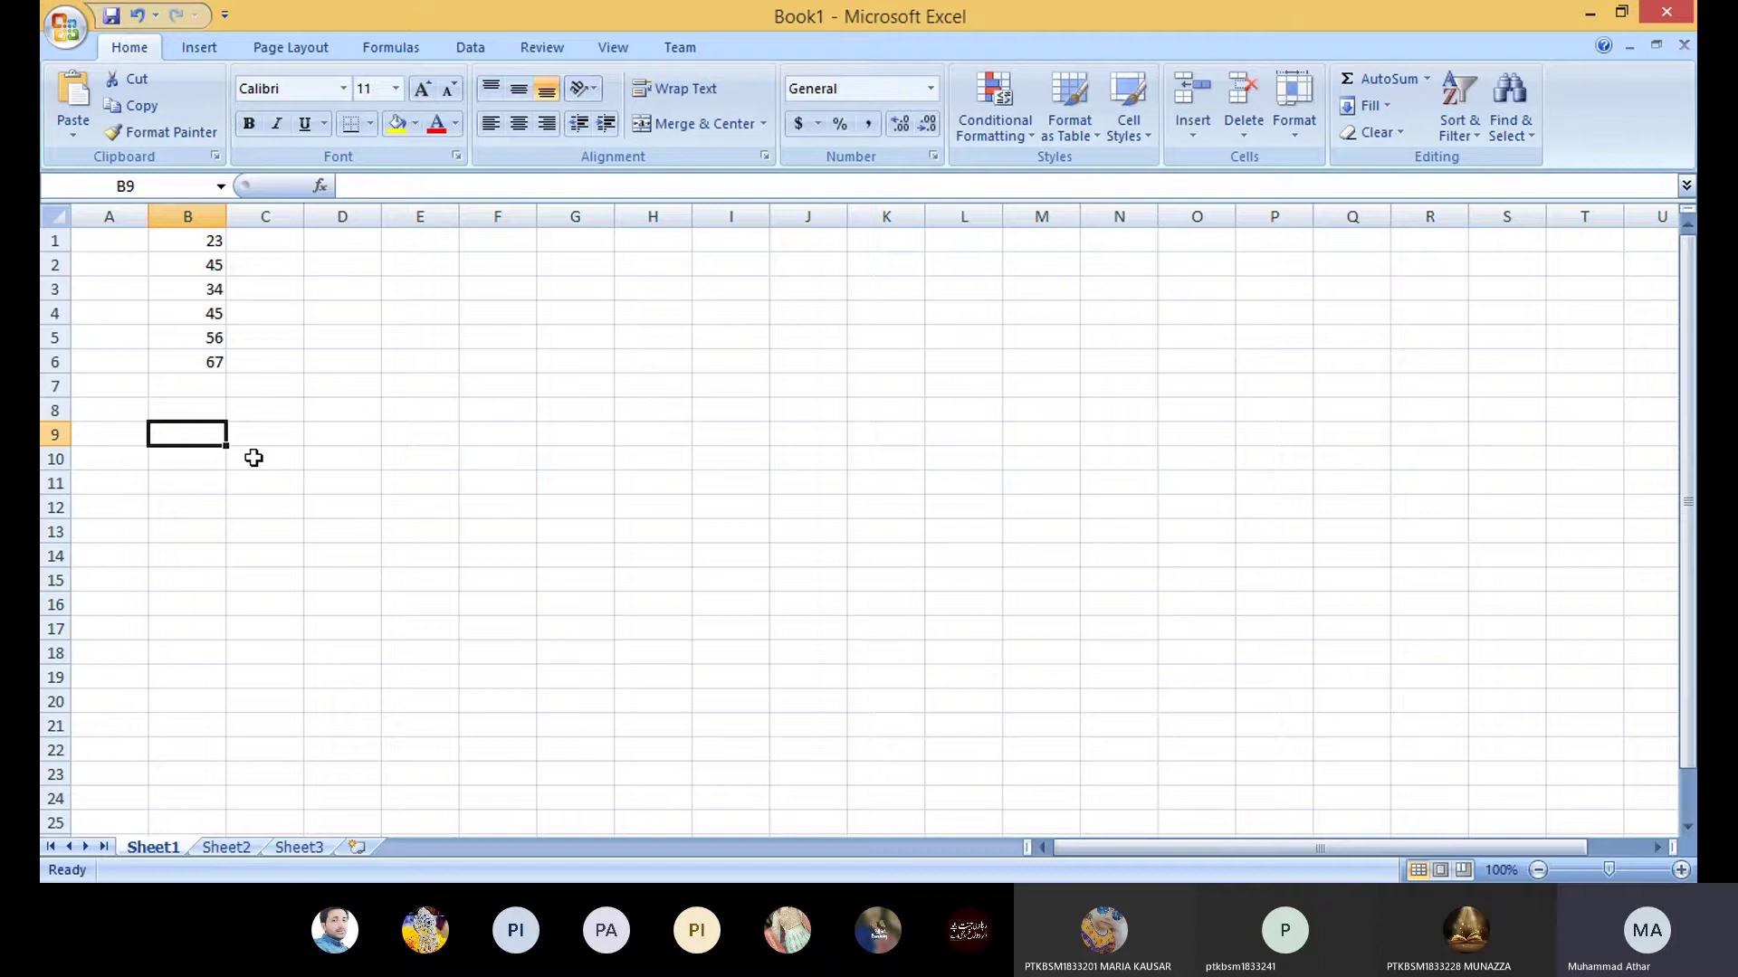
# Step: Enter the label "cell range" in cell C8
pyautogui.click(282, 403)
pyautogui.write('c')
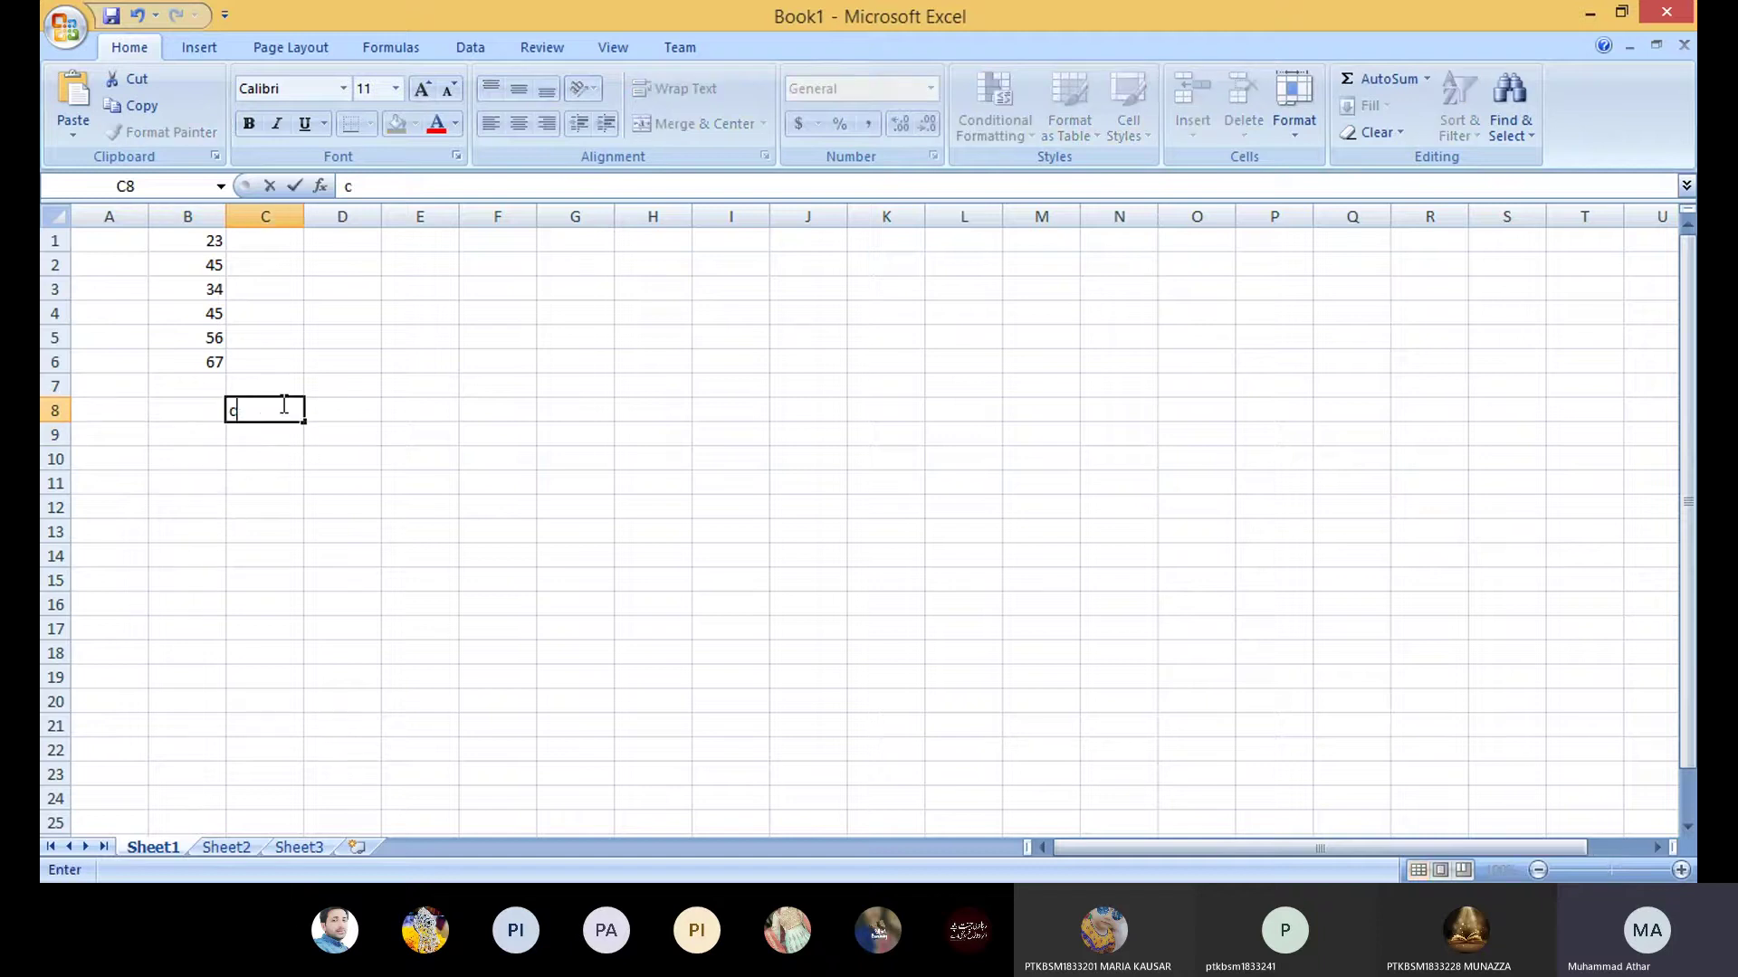
pyautogui.write('ell range')
pyautogui.moveTo(263, 450); pyautogui.dragTo(263, 443)
pyautogui.click(265, 437)
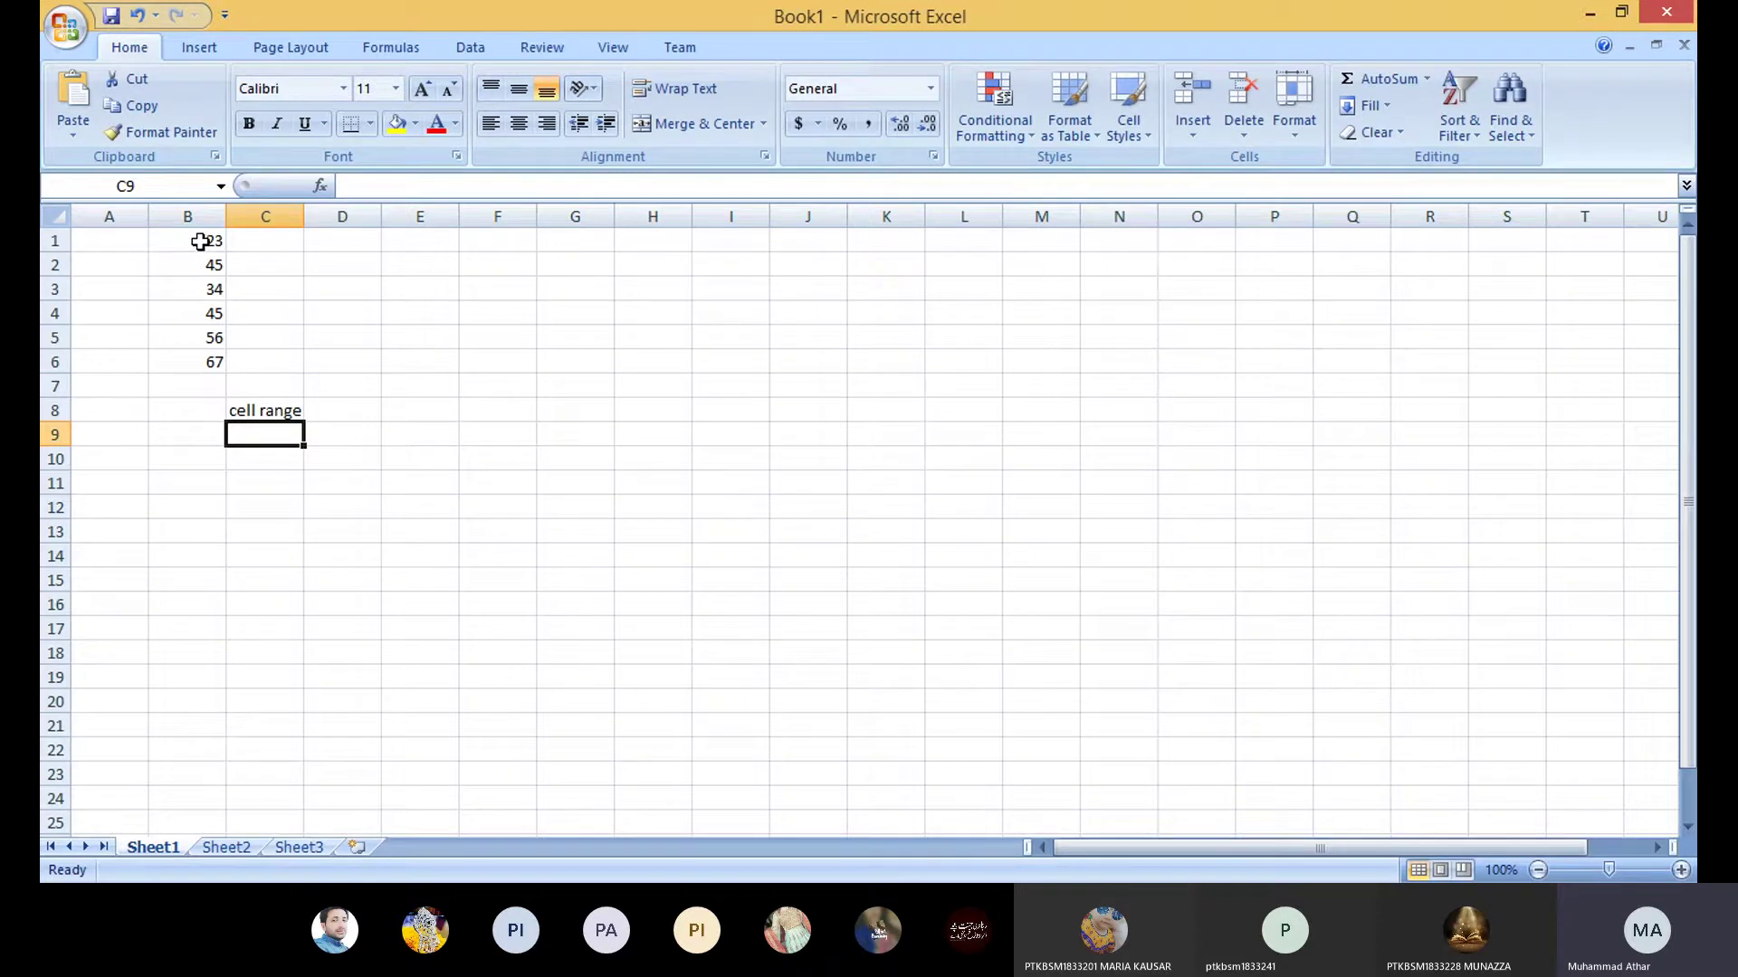
# Step: Highlight the range B1:B6 and point out its first cell B1 and last cell B6
pyautogui.moveTo(200, 243); pyautogui.dragTo(182, 366)
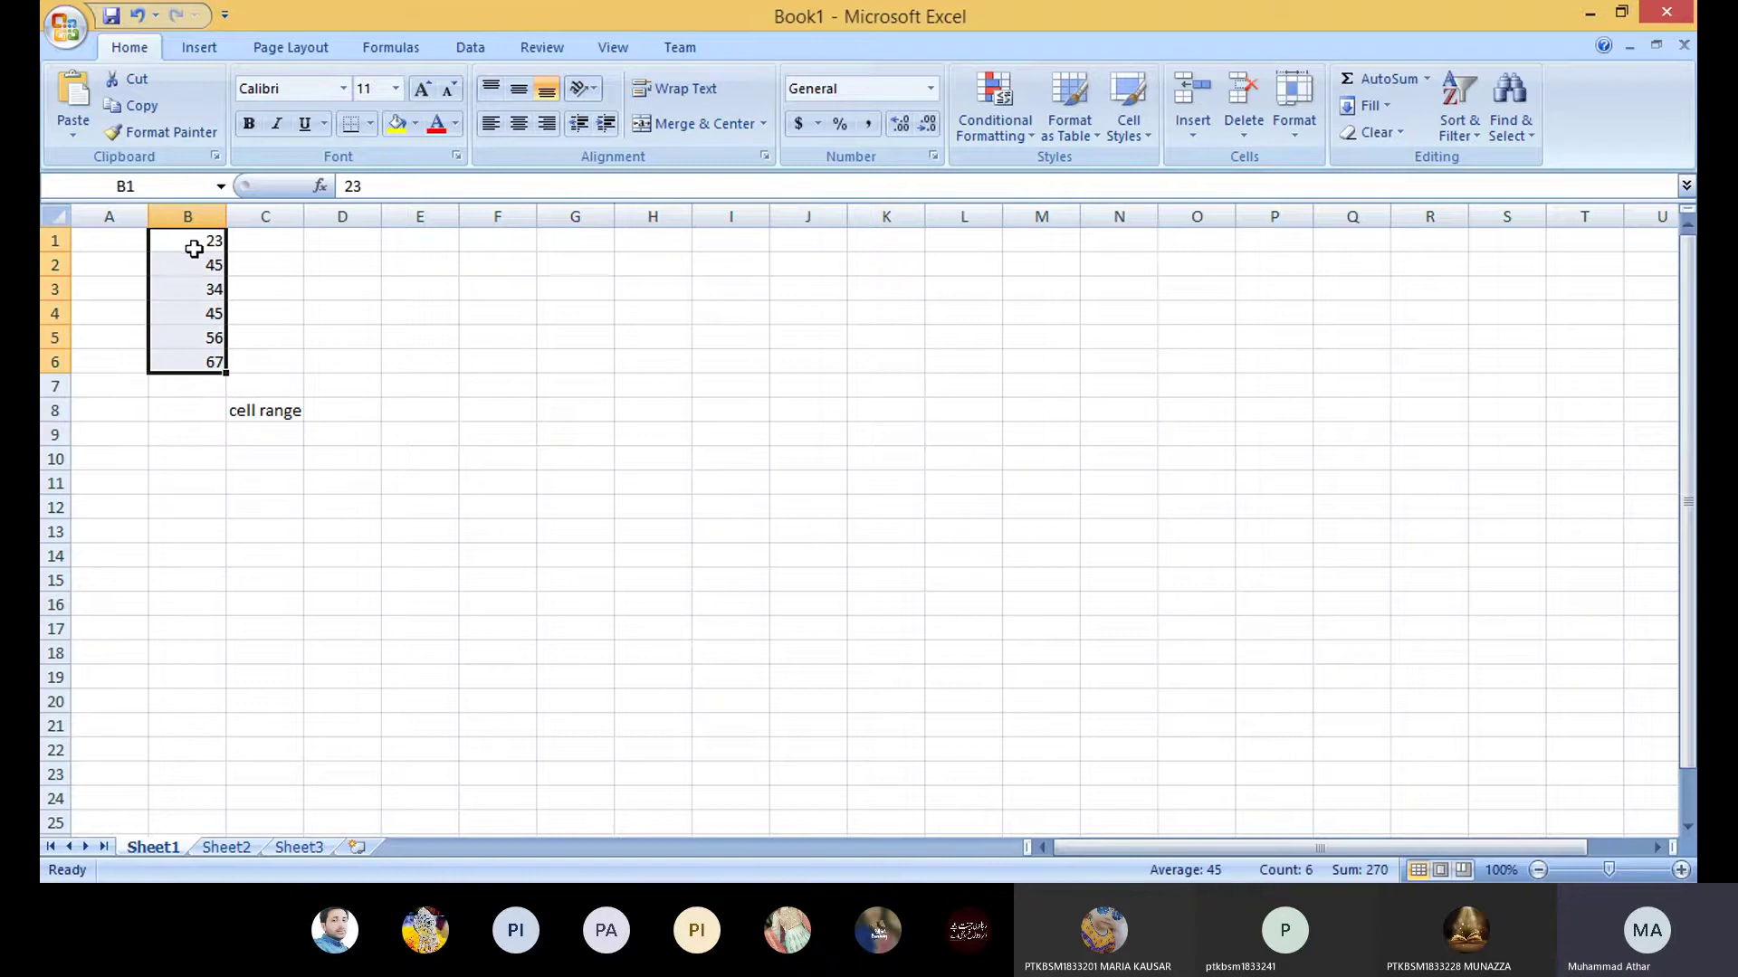
pyautogui.click(213, 241)
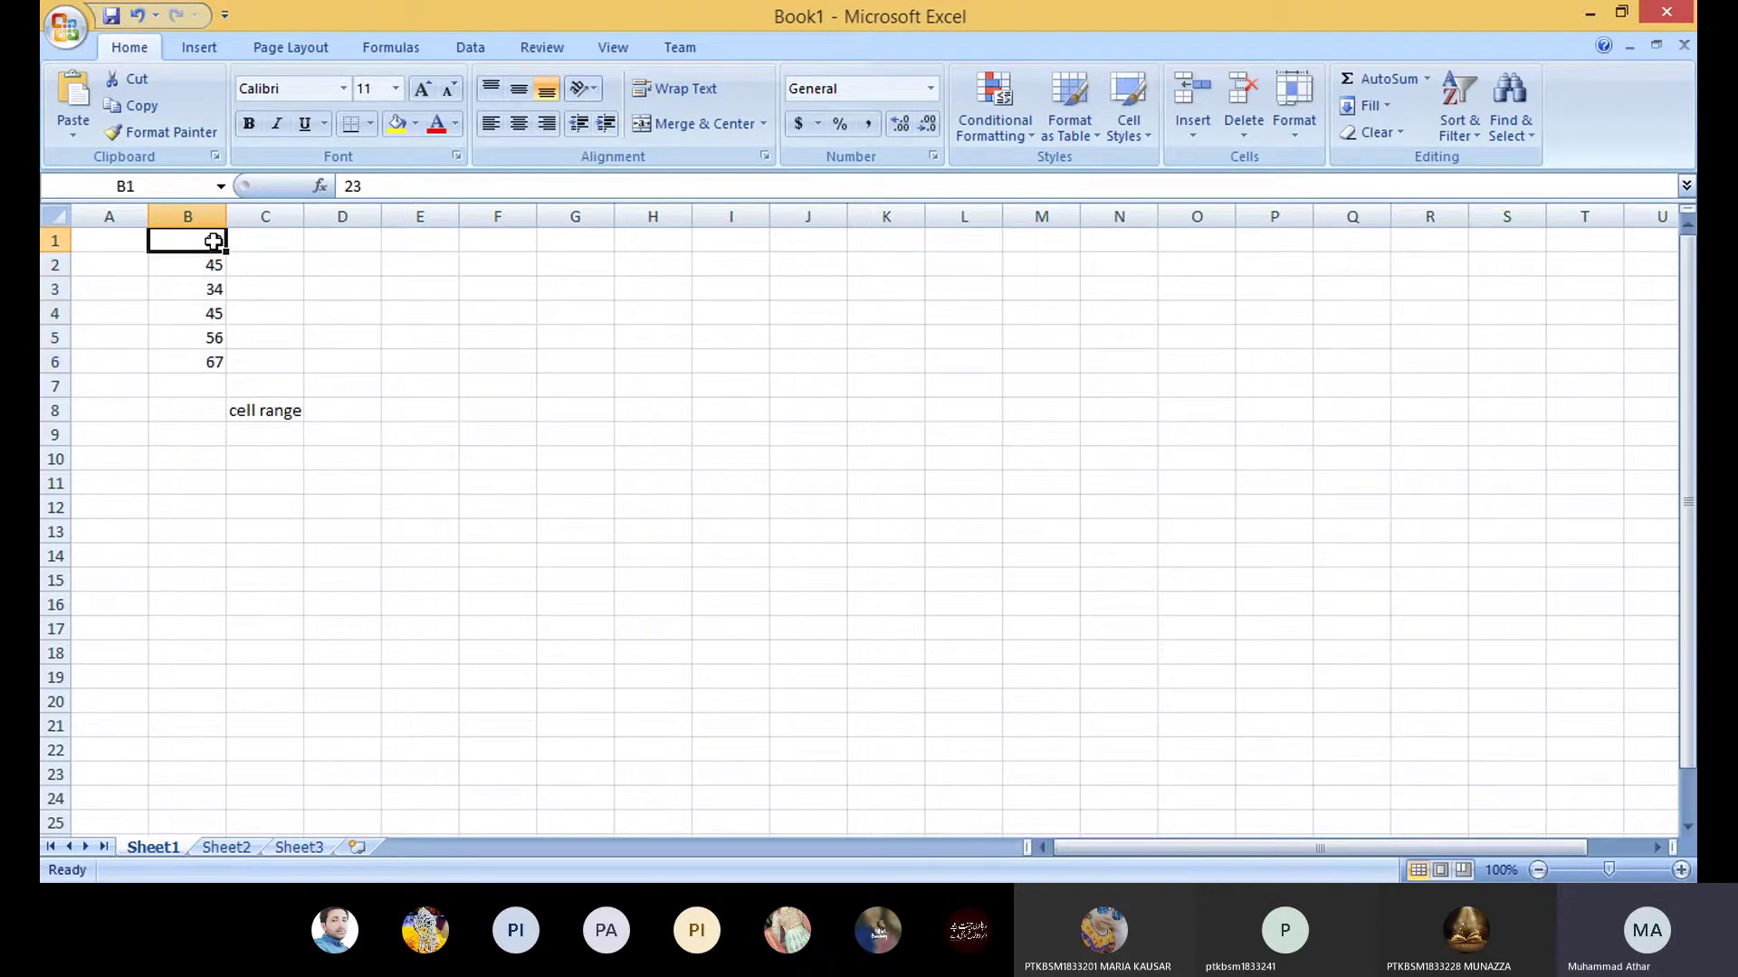
pyautogui.click(205, 362)
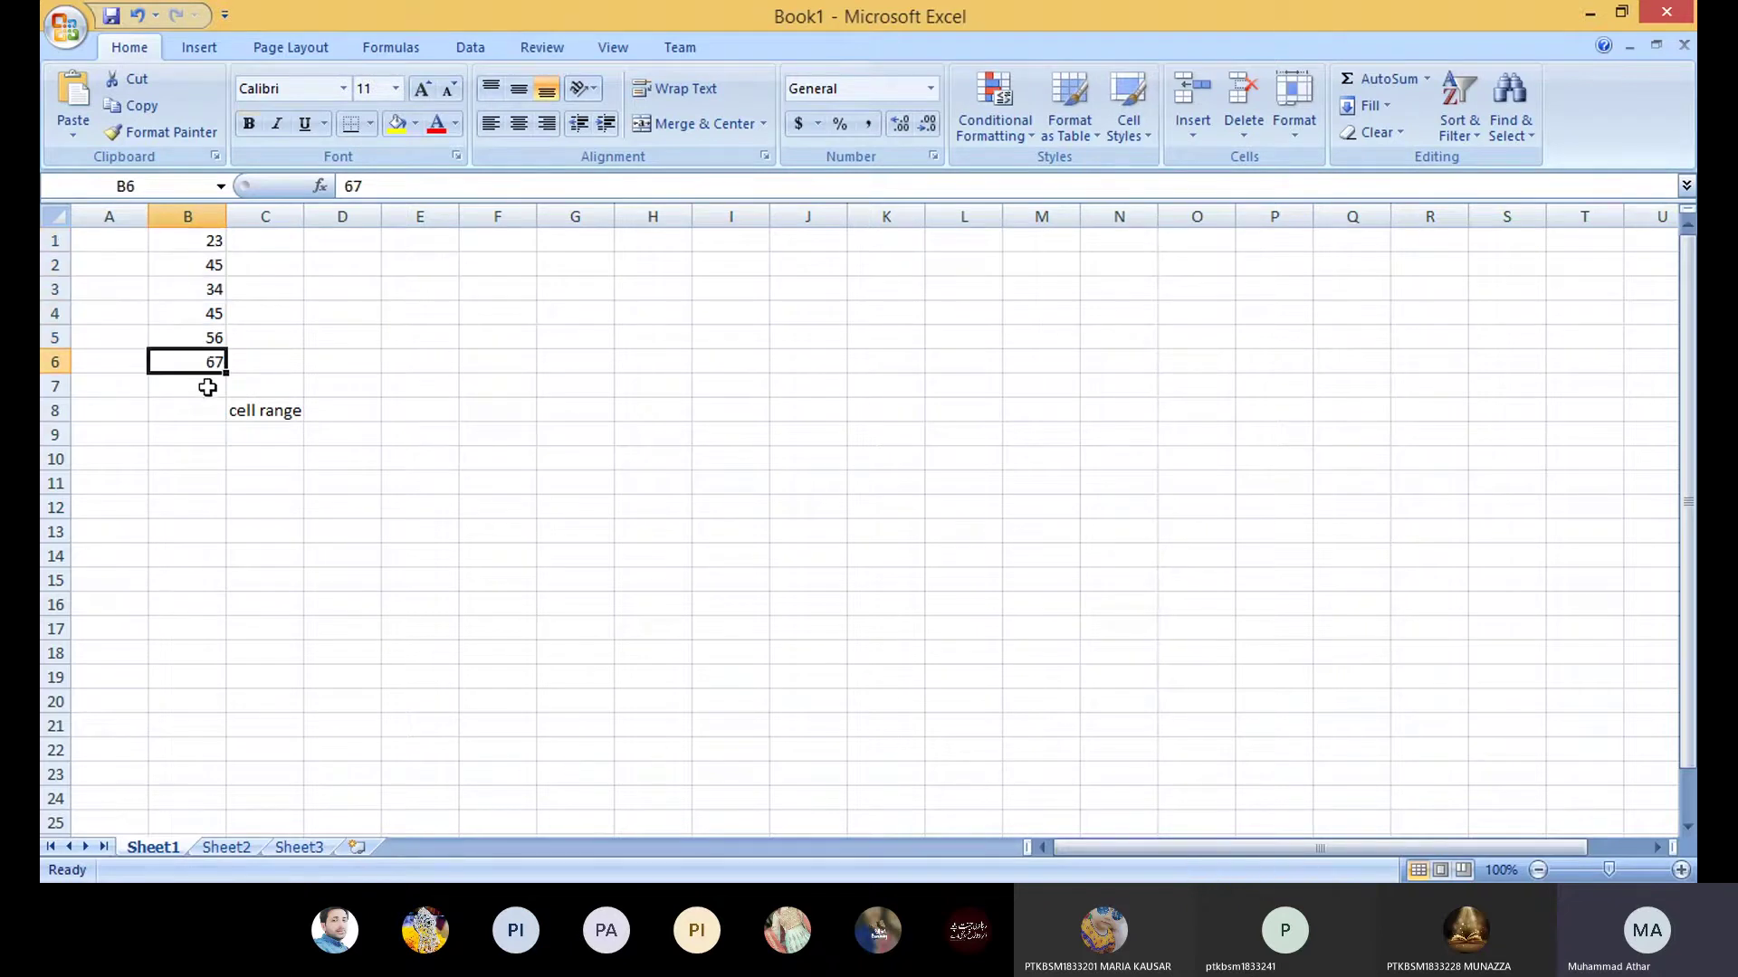
# Step: Extend the column of numbers with 45, 67 and 54 in cells B7 to B9
pyautogui.click(206, 385)
pyautogui.write('45')
pyautogui.press('Return')
pyautogui.write('67')
pyautogui.press('Return')
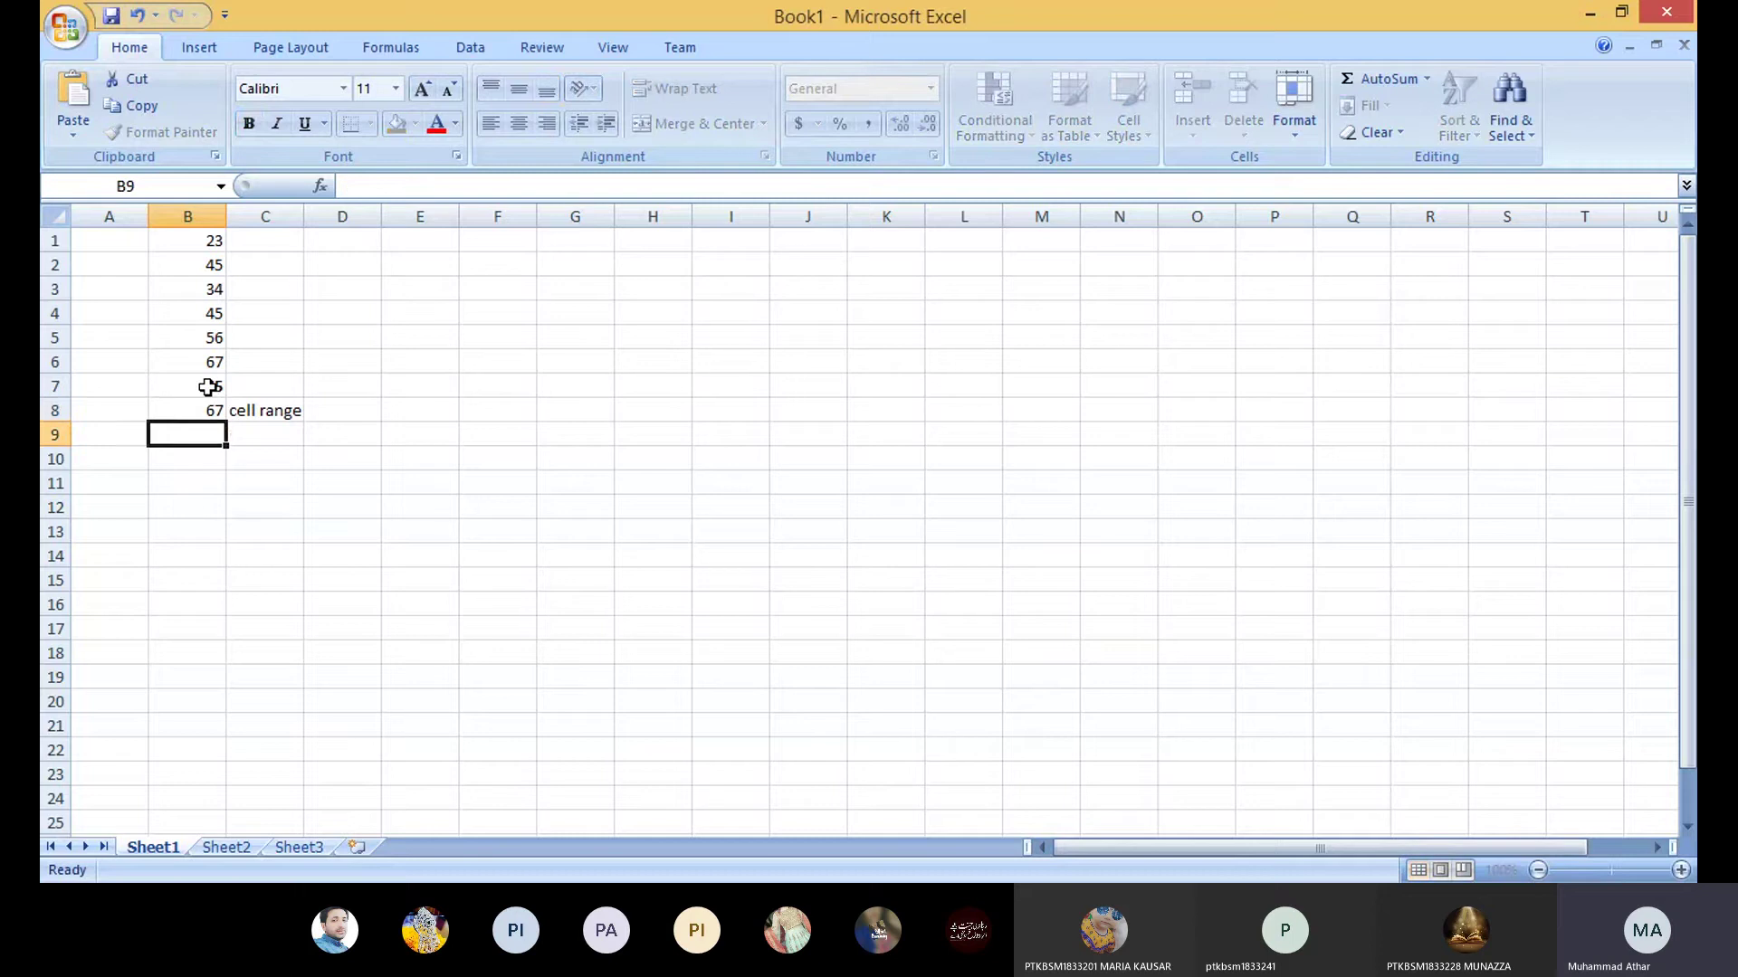
pyautogui.write('54')
pyautogui.click(206, 450)
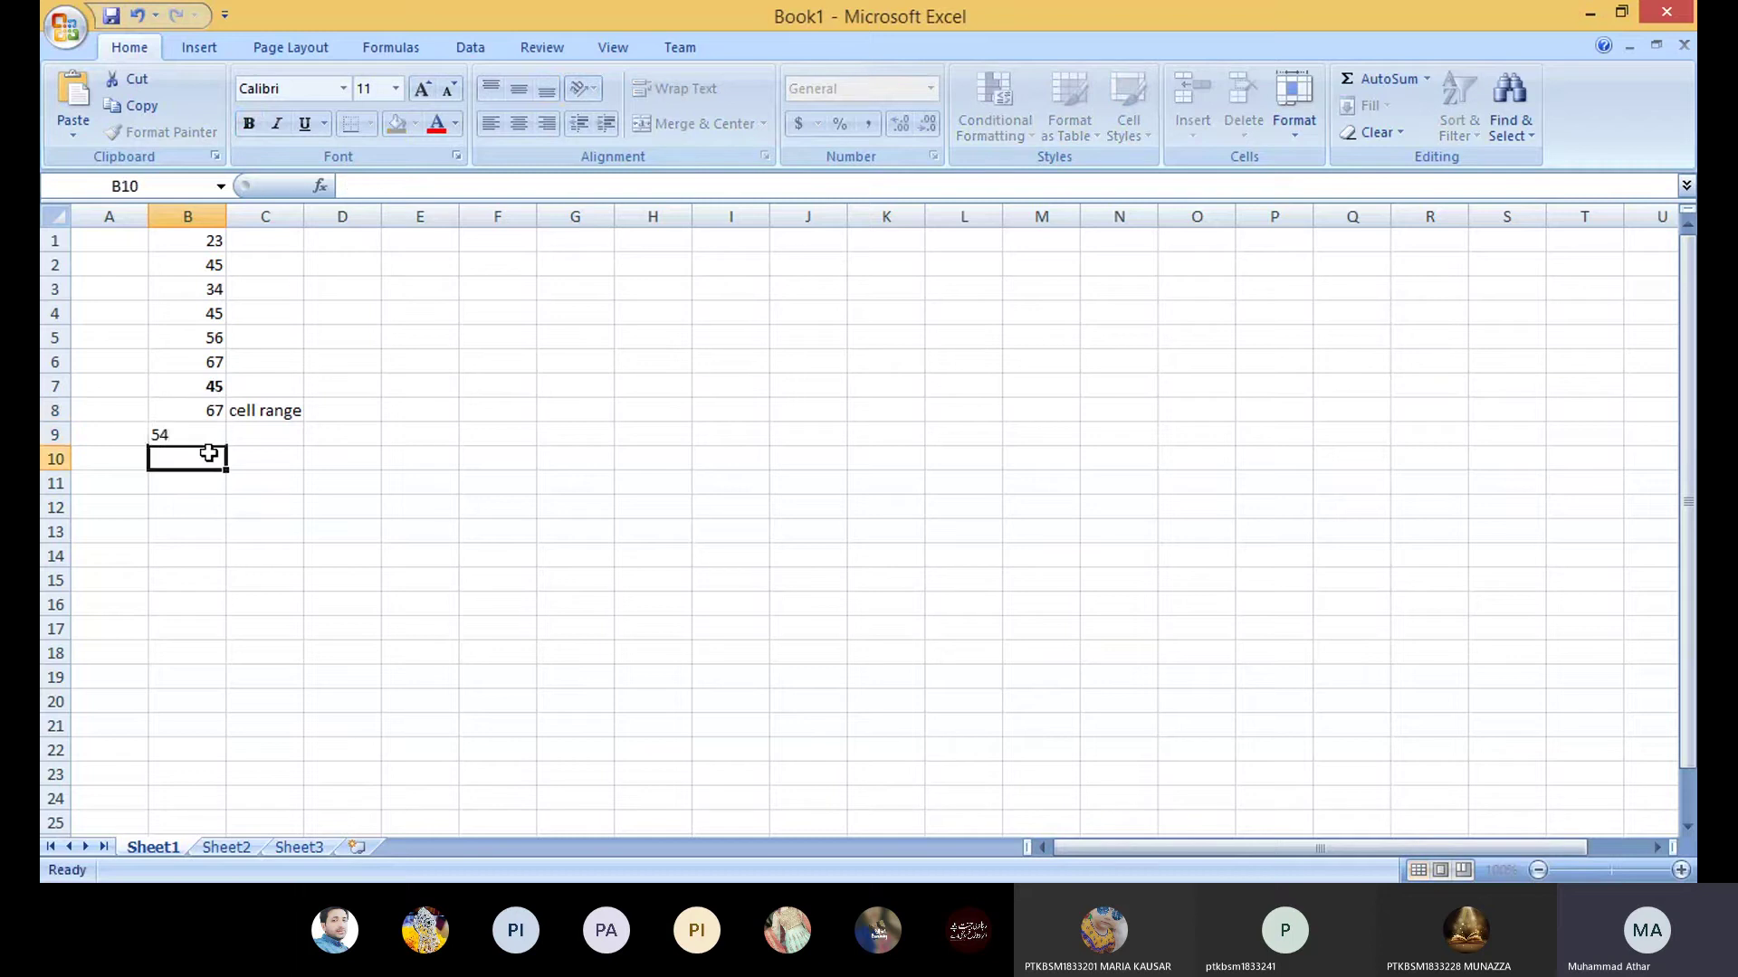
# Step: Point out cells B1 and B9 as the start and end of the extended column range
pyautogui.click(207, 247)
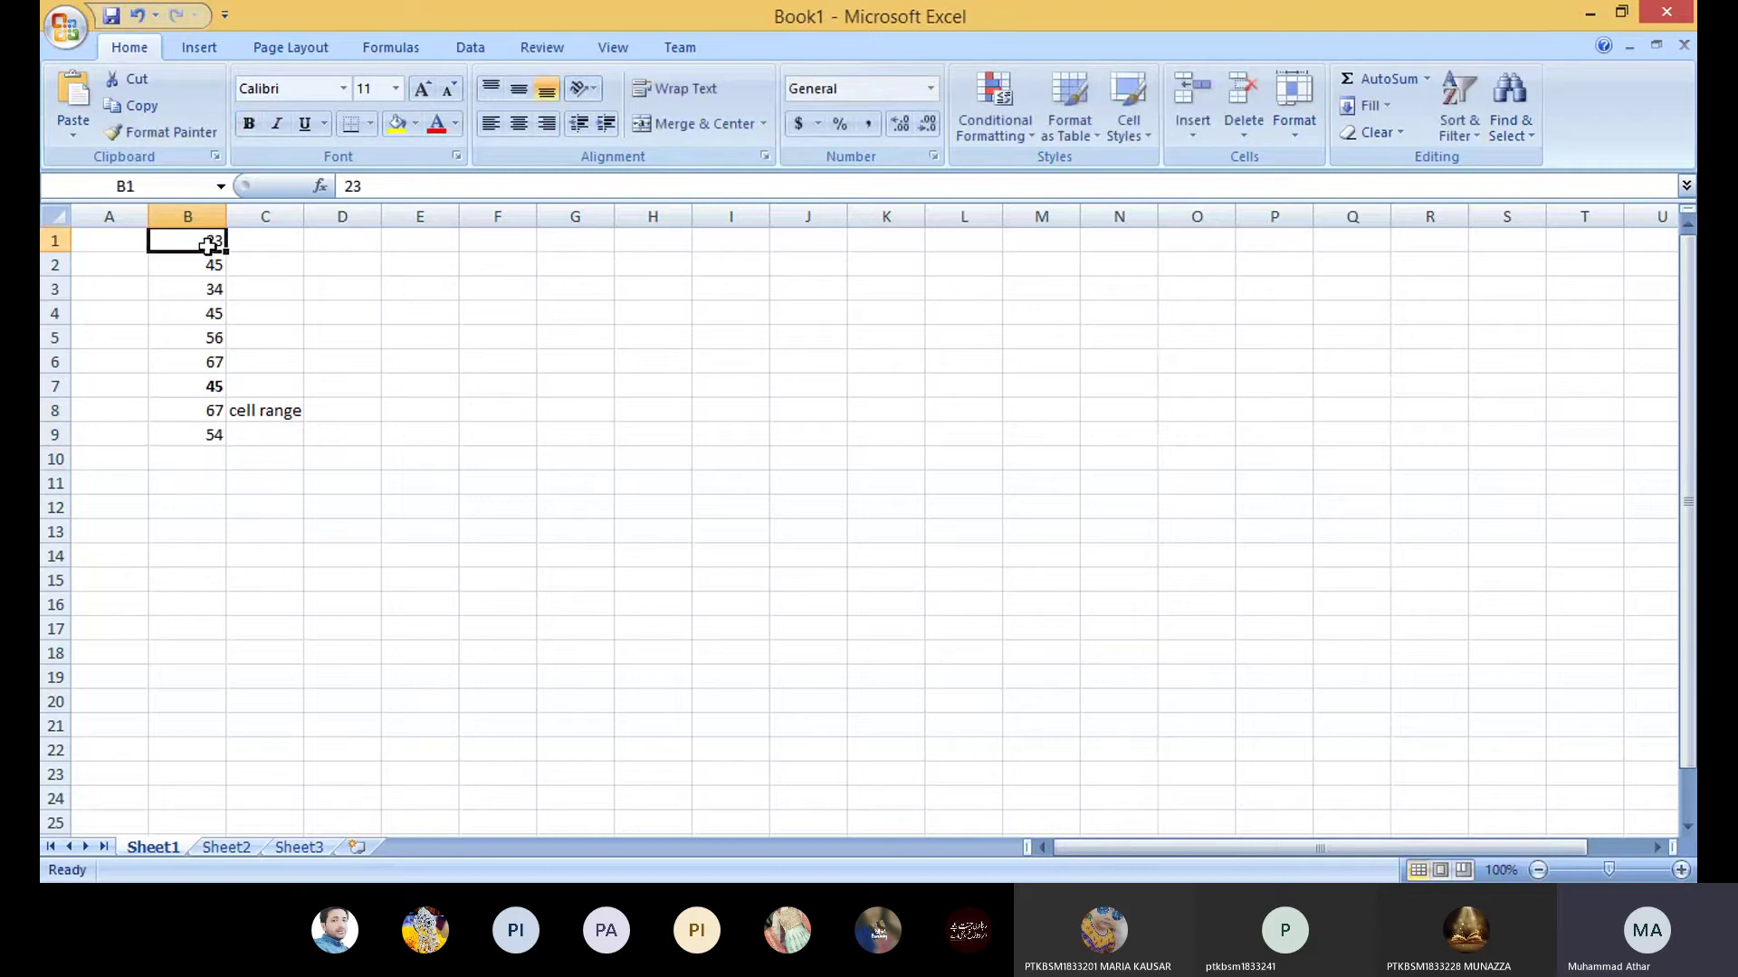
pyautogui.click(196, 440)
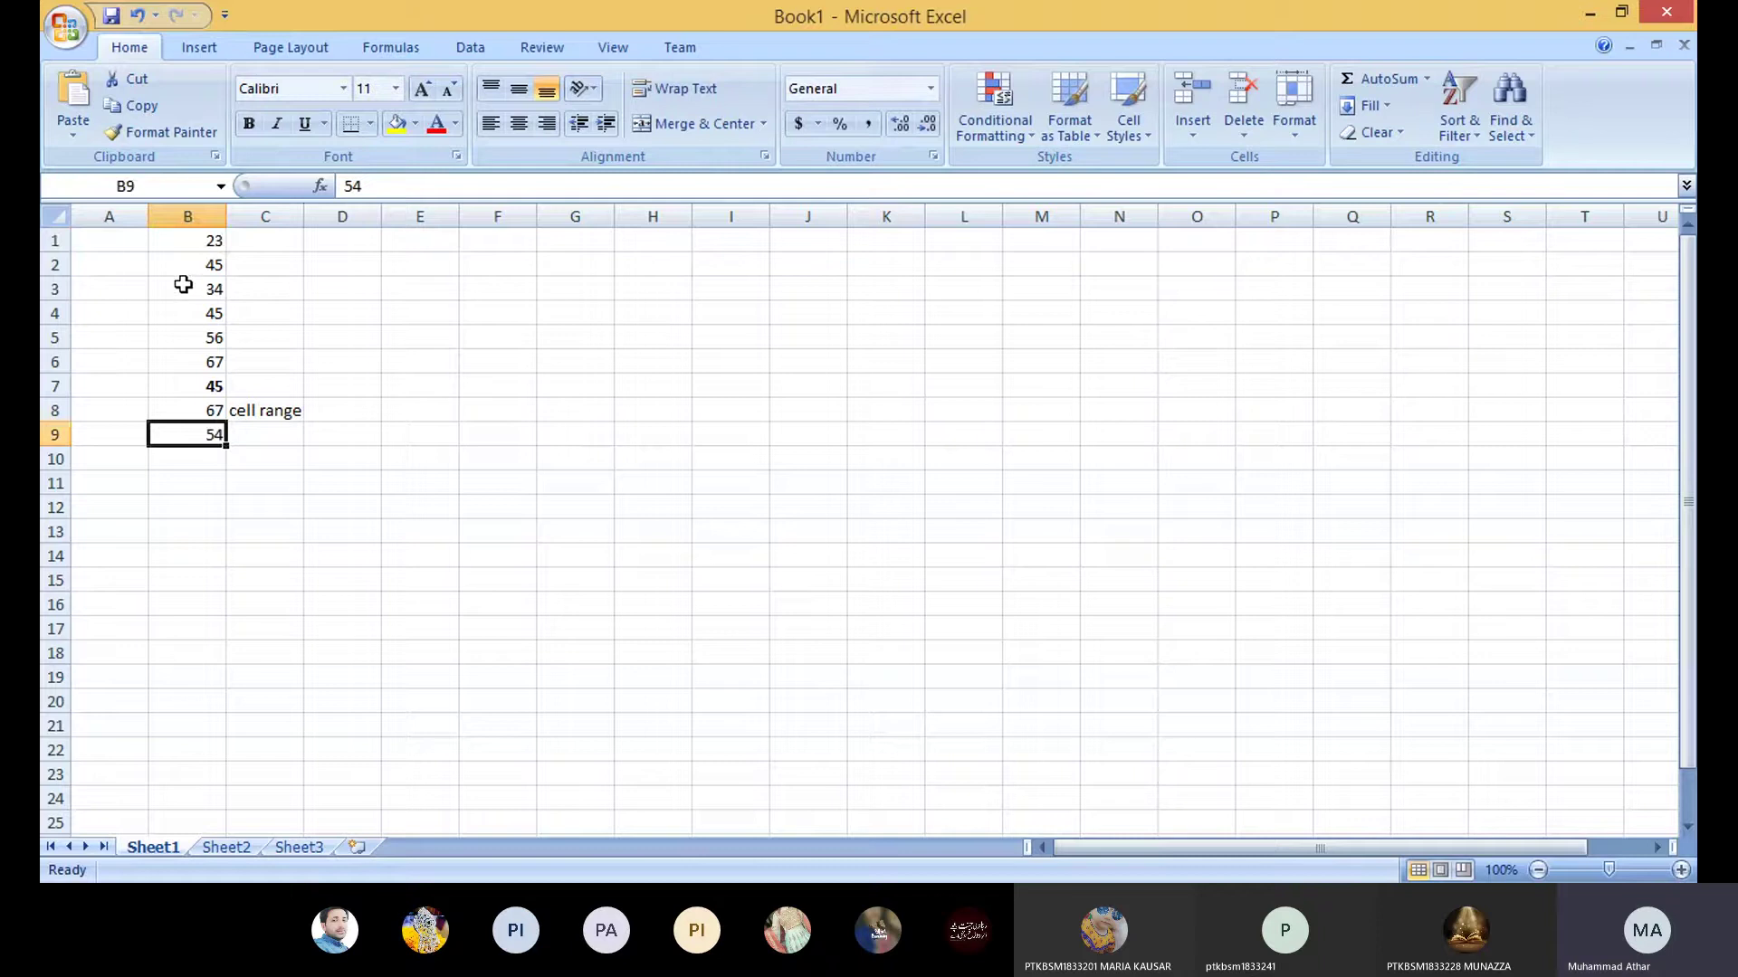
pyautogui.click(195, 455)
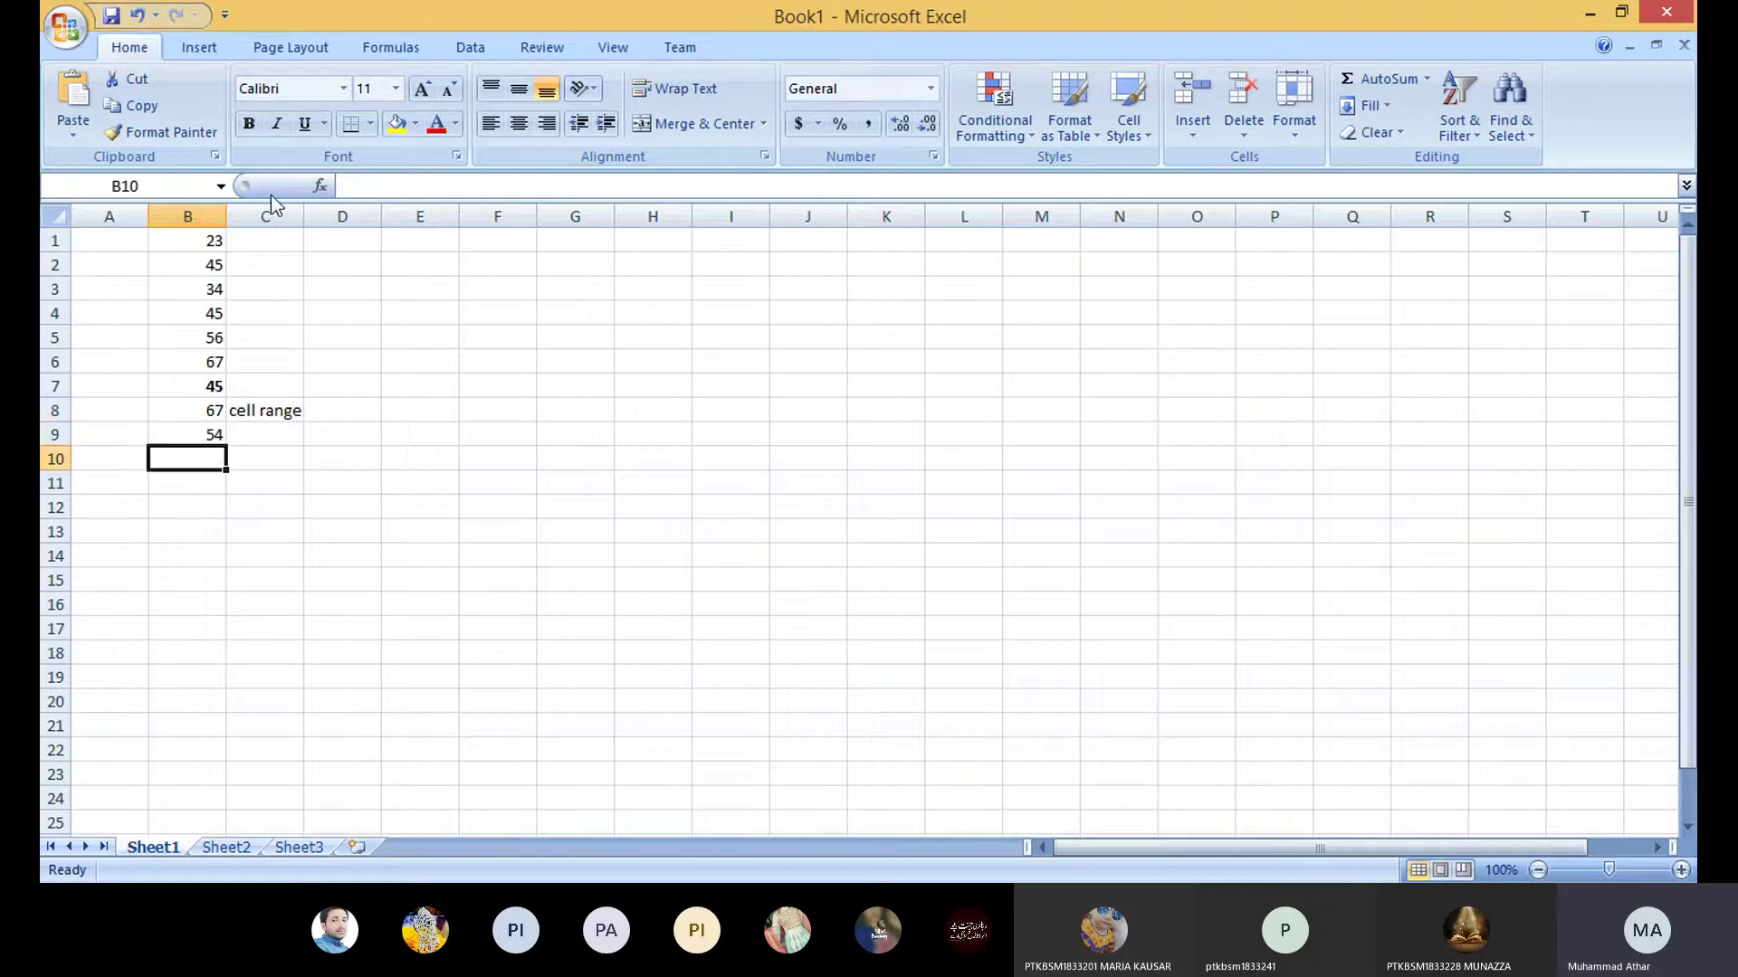
# Step: Enter the values 34, 56, 67, 89 and 78 across row 1 in cells C1 to G1
pyautogui.click(270, 246)
pyautogui.write('34')
pyautogui.press('Tab')
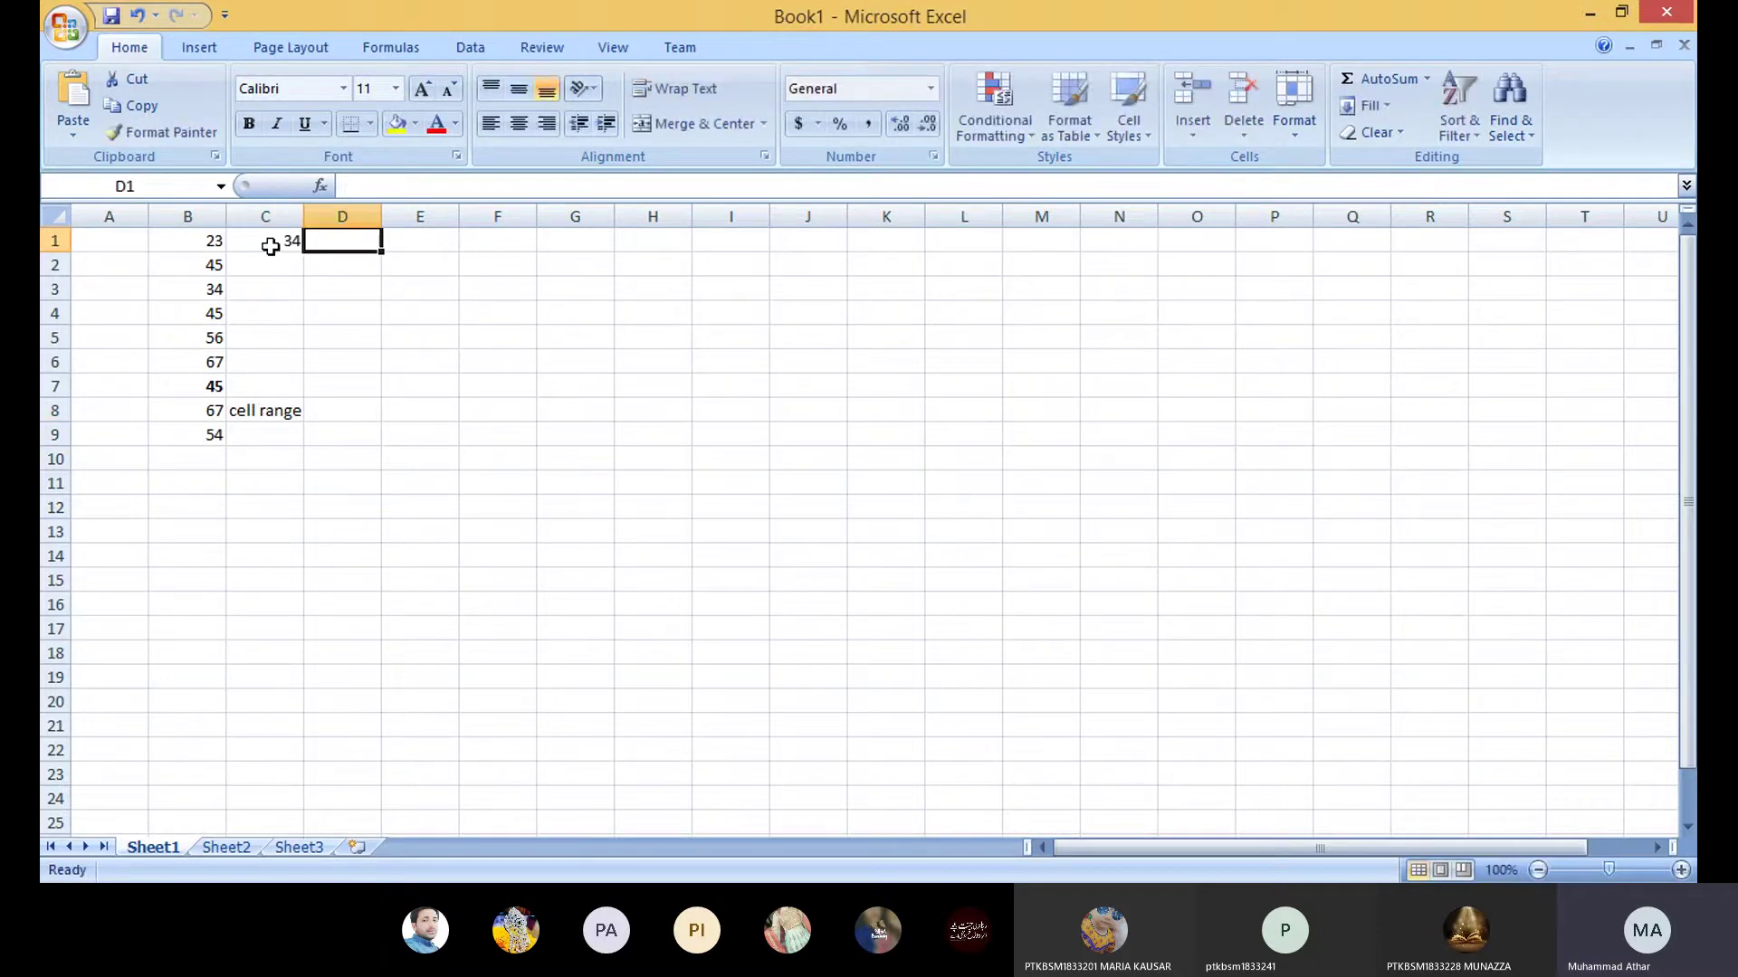
pyautogui.write('56')
pyautogui.press('Tab')
pyautogui.write('67')
pyautogui.press('Tab')
pyautogui.write('89')
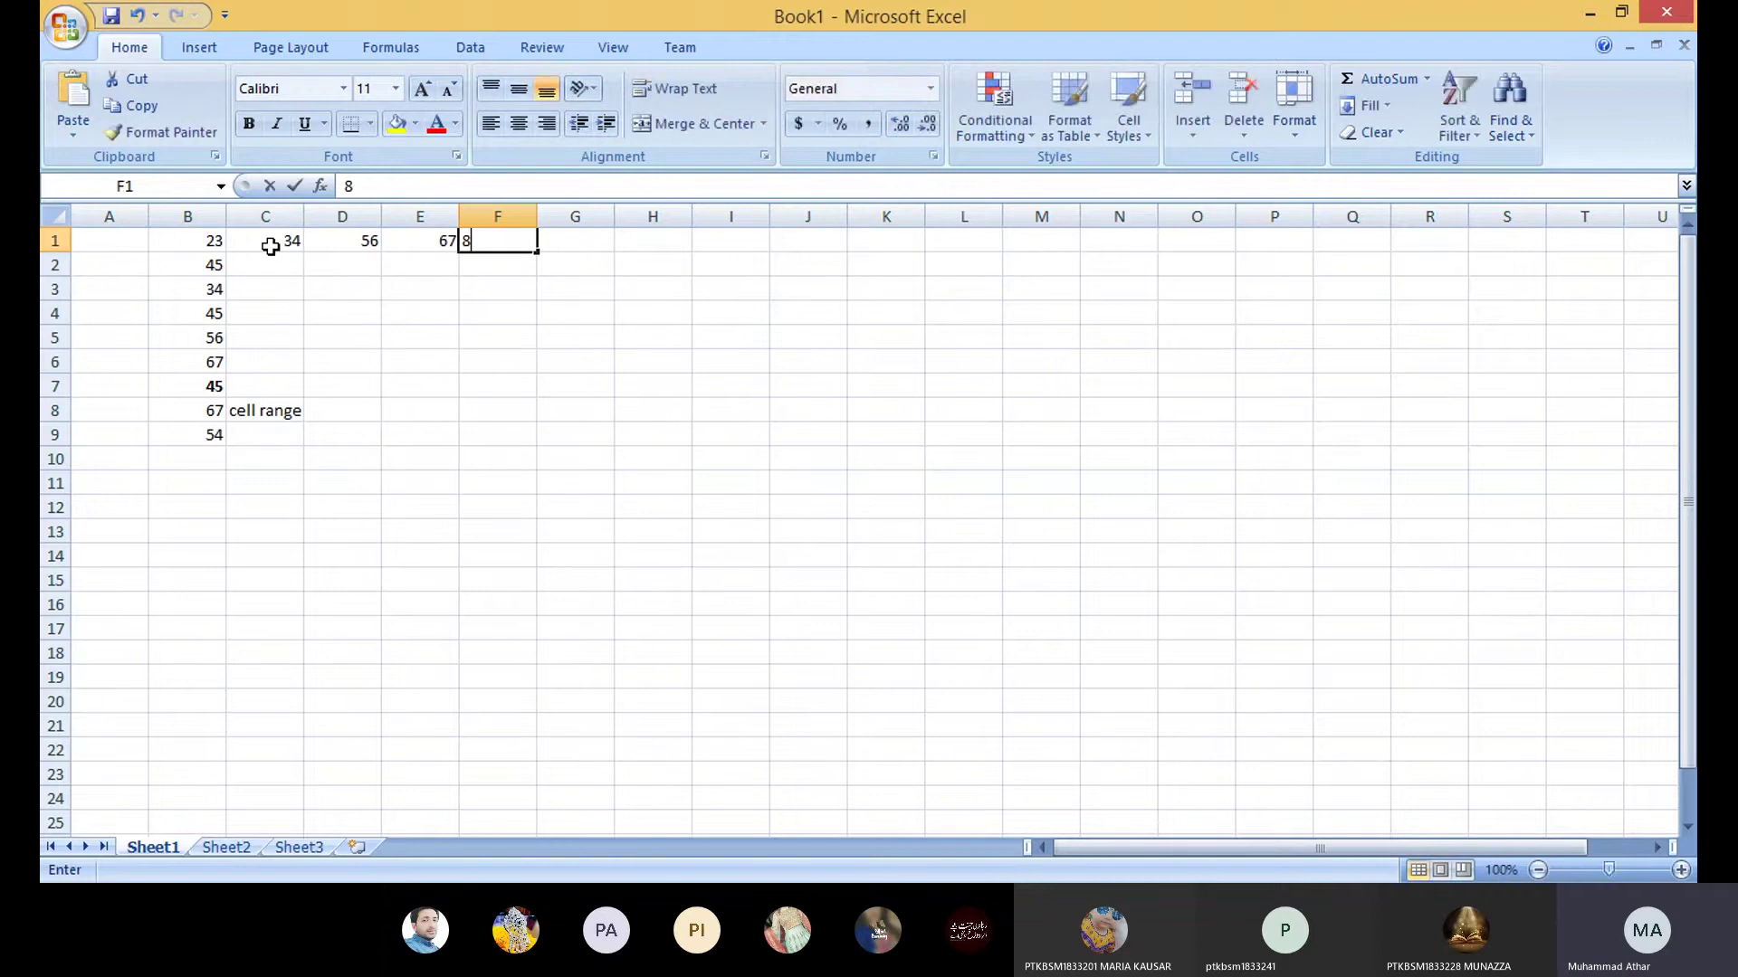
pyautogui.press('Tab')
pyautogui.write('78')
pyautogui.press('Tab')
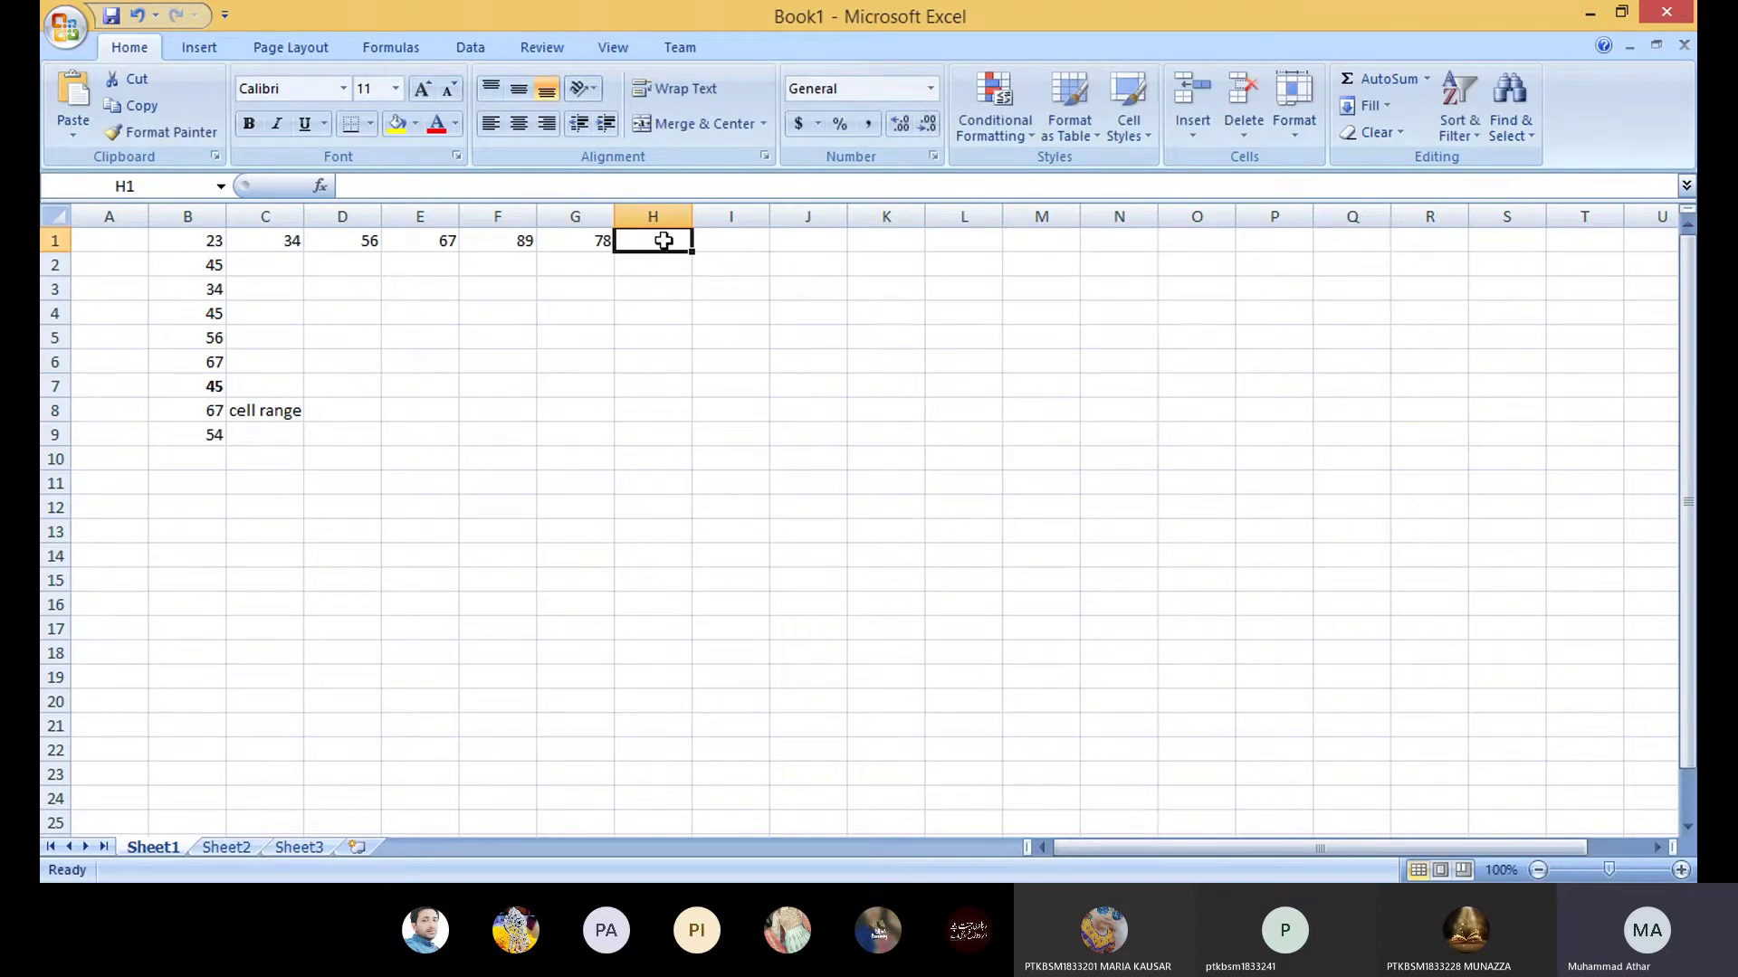
# Step: Compare the horizontal range B1:G1 with the vertical range of numbers in column B by highlighting each
pyautogui.click(211, 238)
pyautogui.click(594, 243)
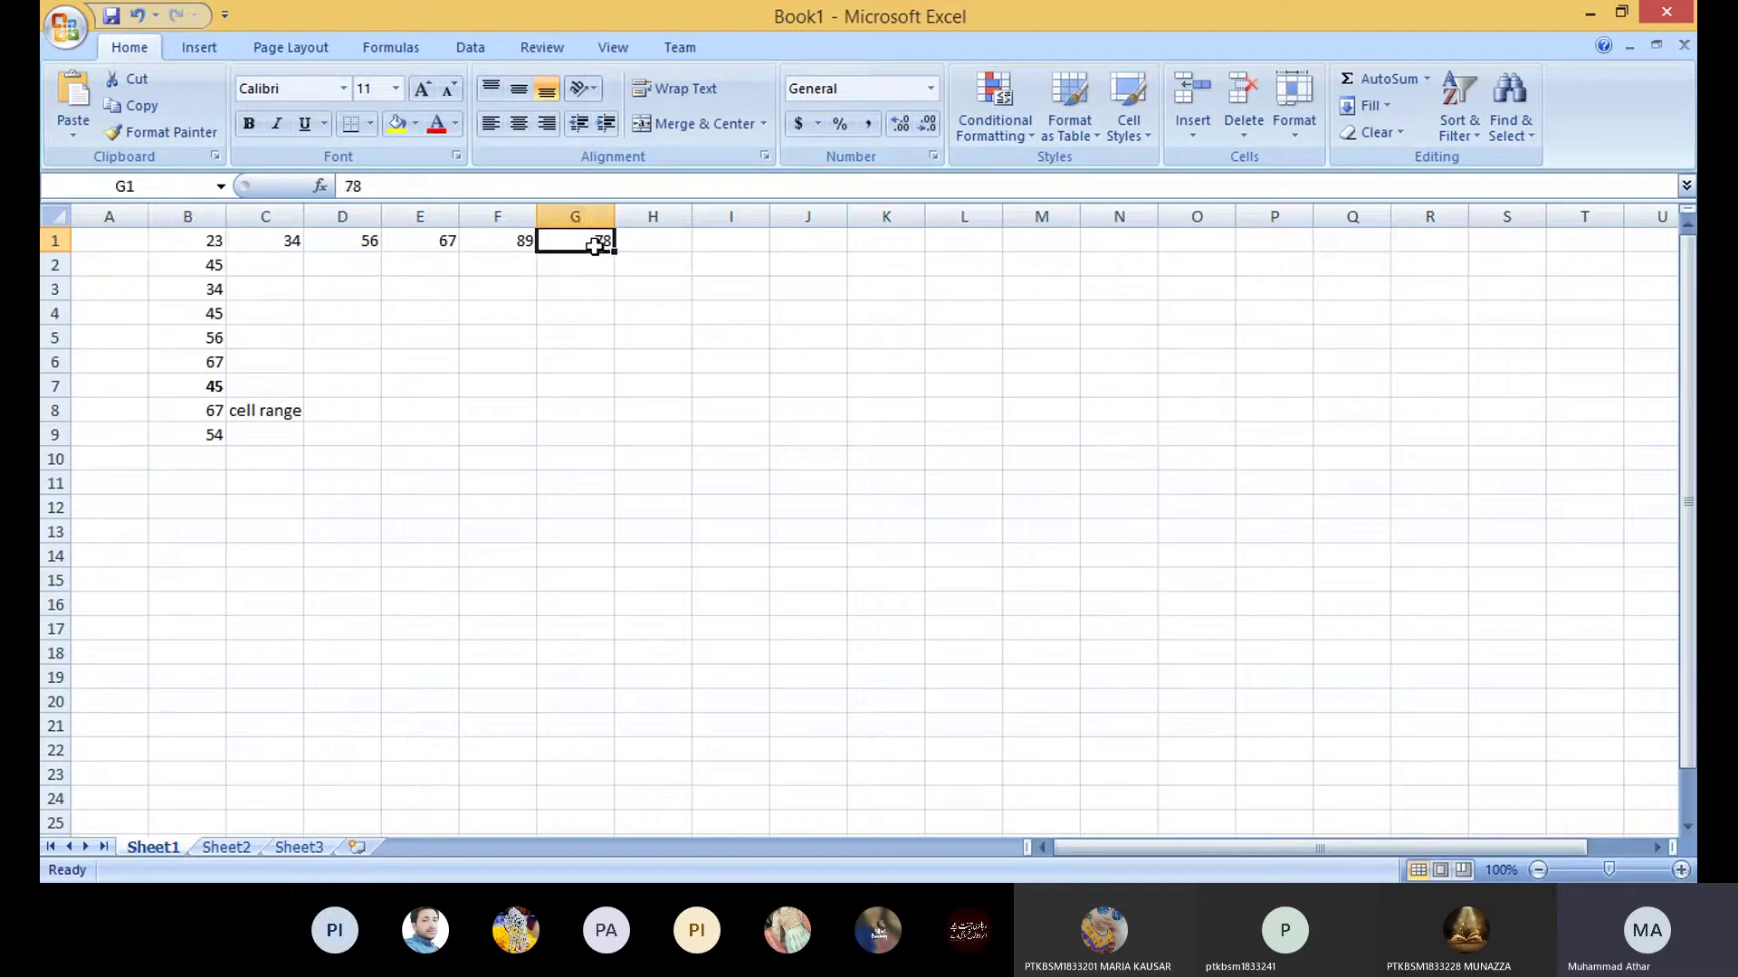
pyautogui.moveTo(213, 240); pyautogui.dragTo(591, 240)
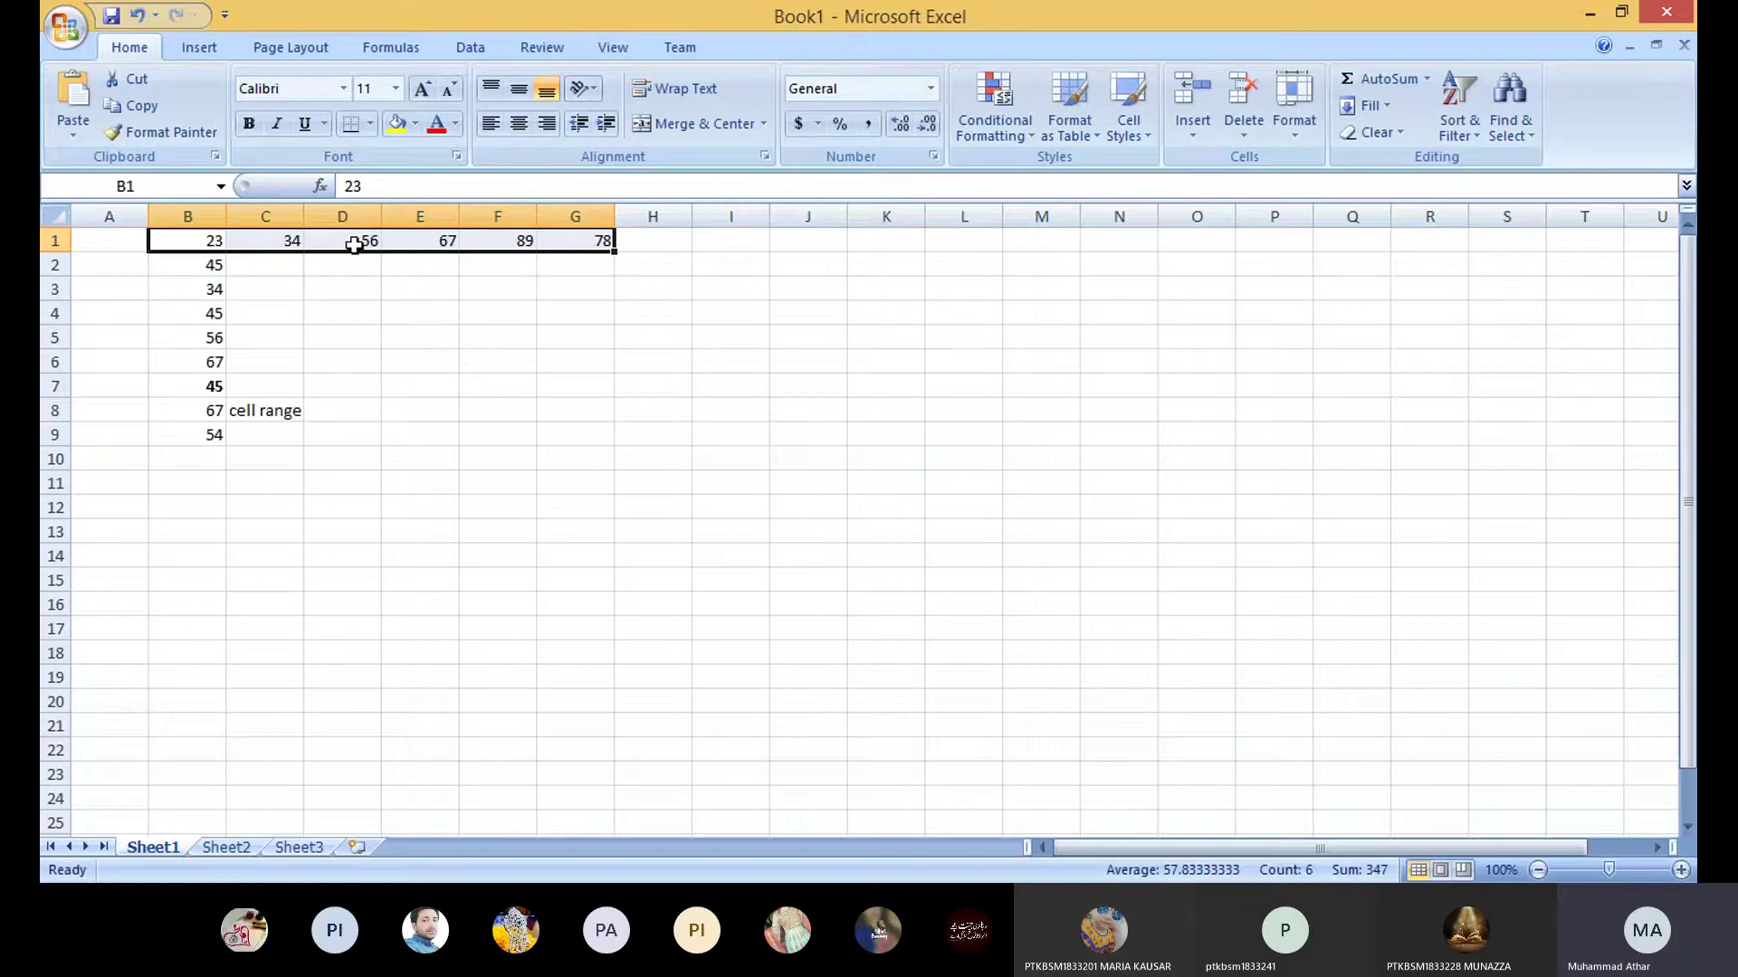
pyautogui.click(202, 260)
pyautogui.moveTo(203, 259); pyautogui.dragTo(202, 435)
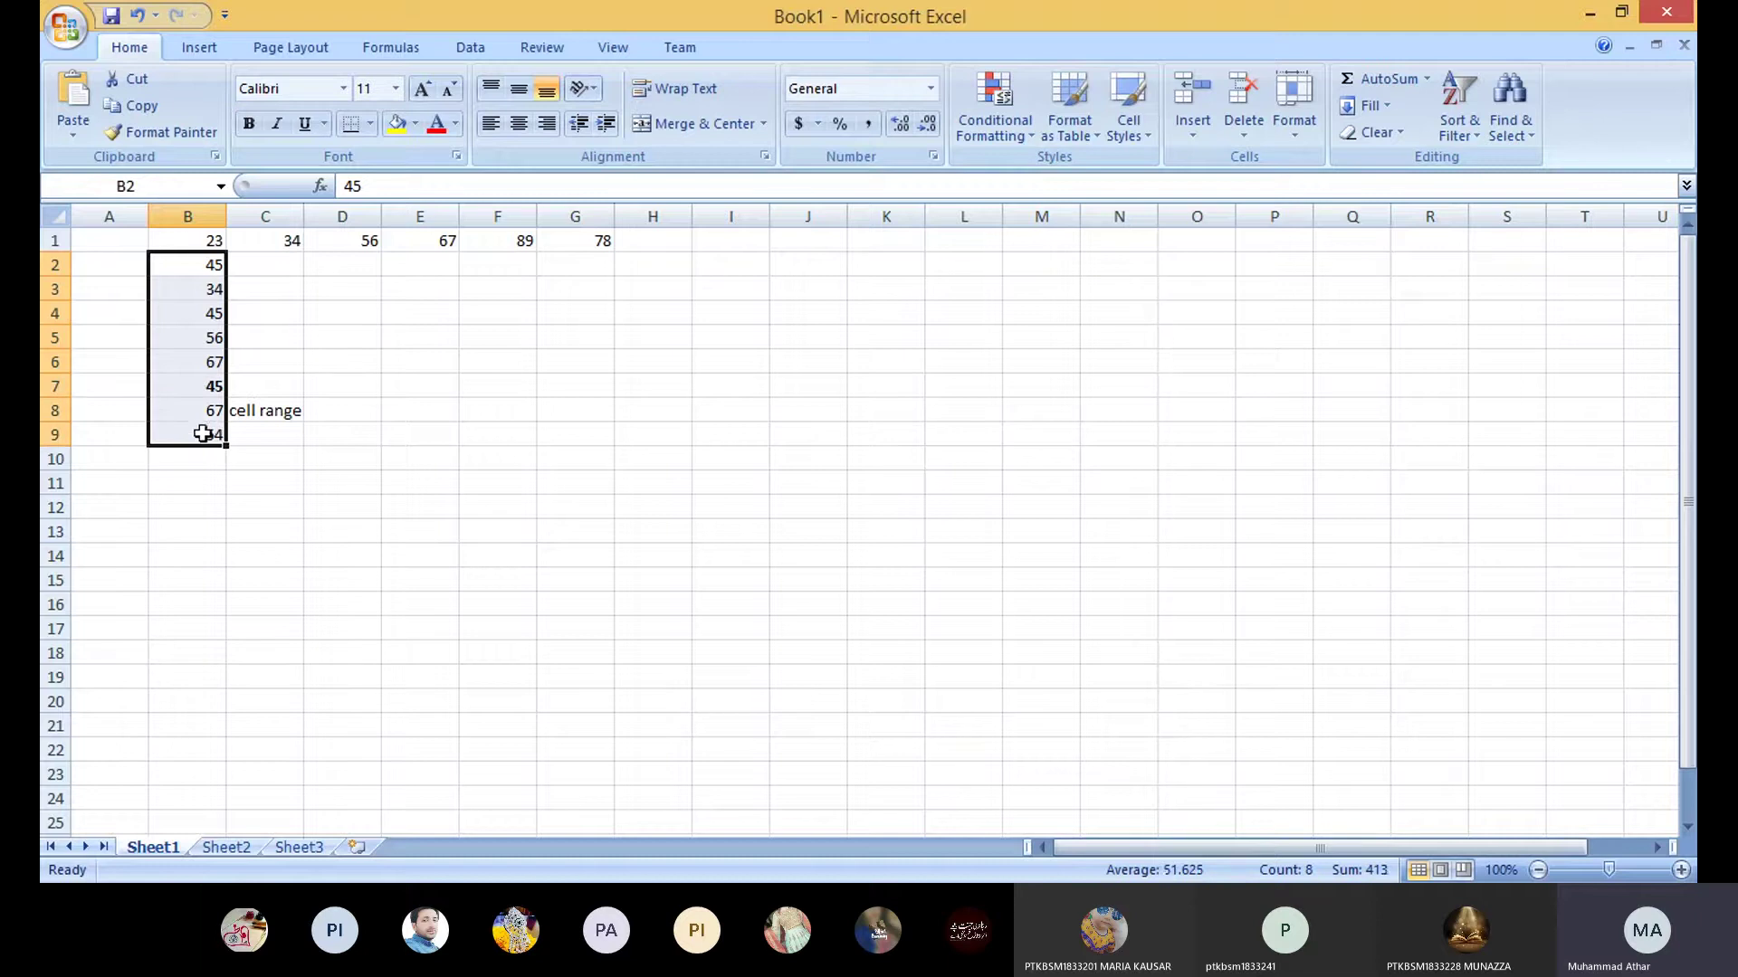
pyautogui.moveTo(187, 243); pyautogui.dragTo(209, 421)
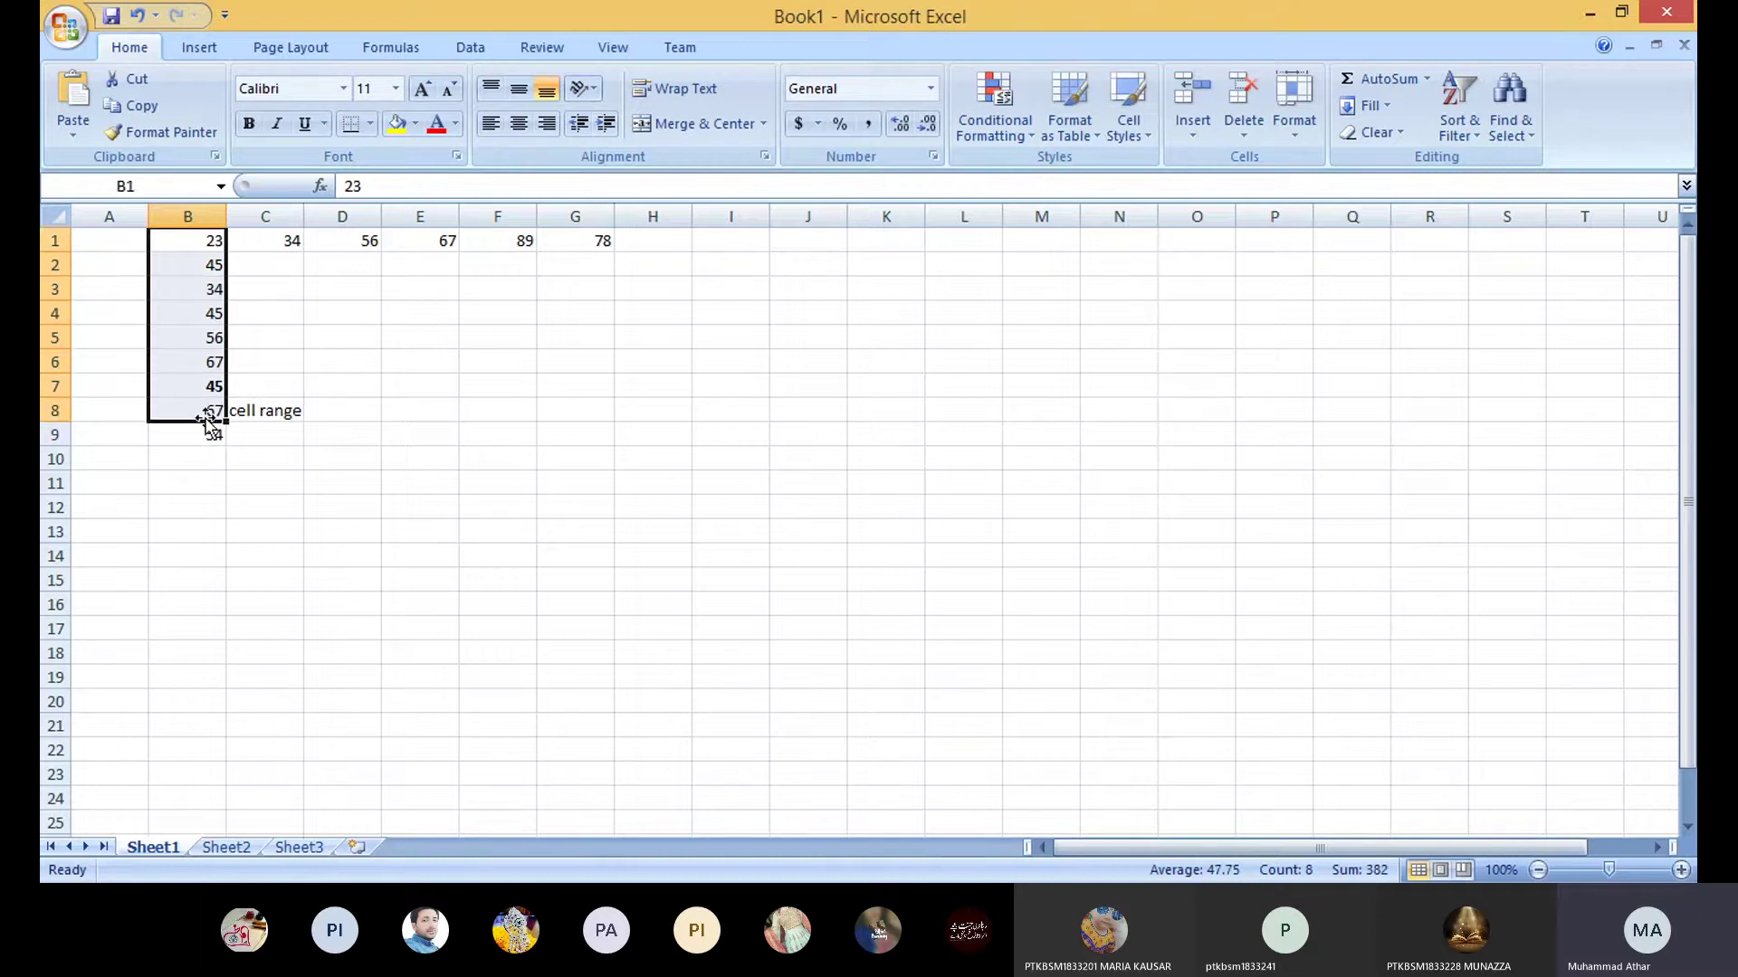
pyautogui.moveTo(209, 240); pyautogui.dragTo(588, 243)
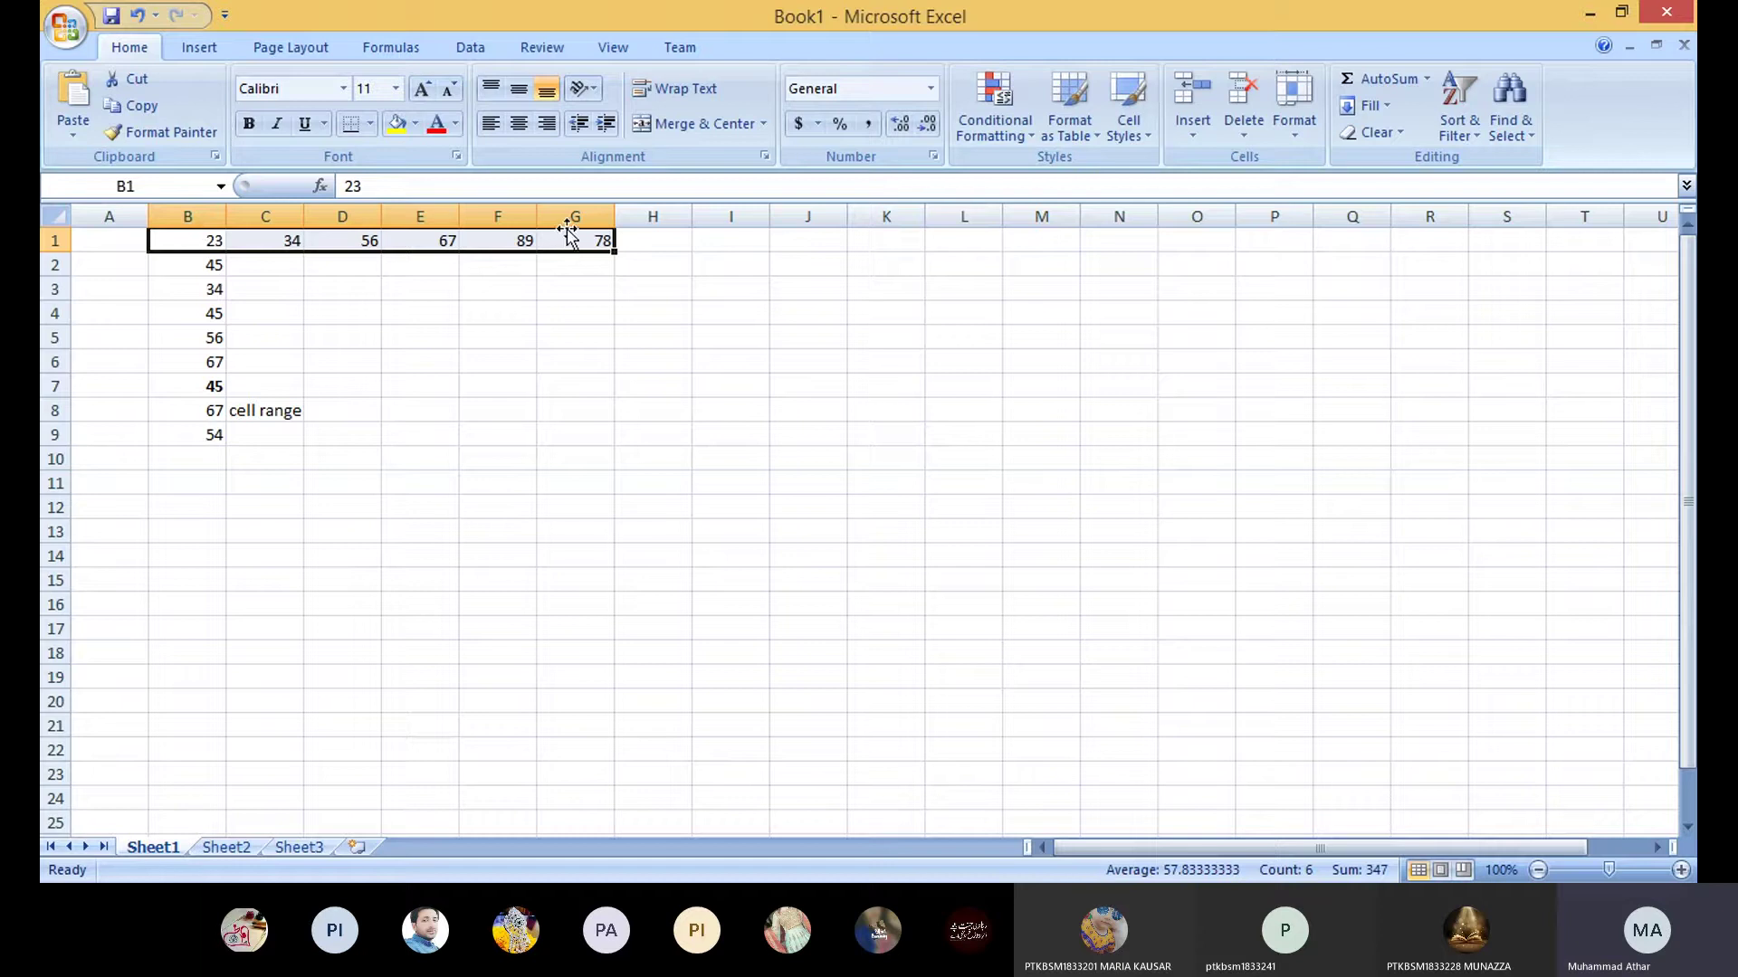
# Step: Write out the addition =b1+c1+d1+e1+f1+g1 in cell H1 as an example, and erase it again
pyautogui.click(660, 240)
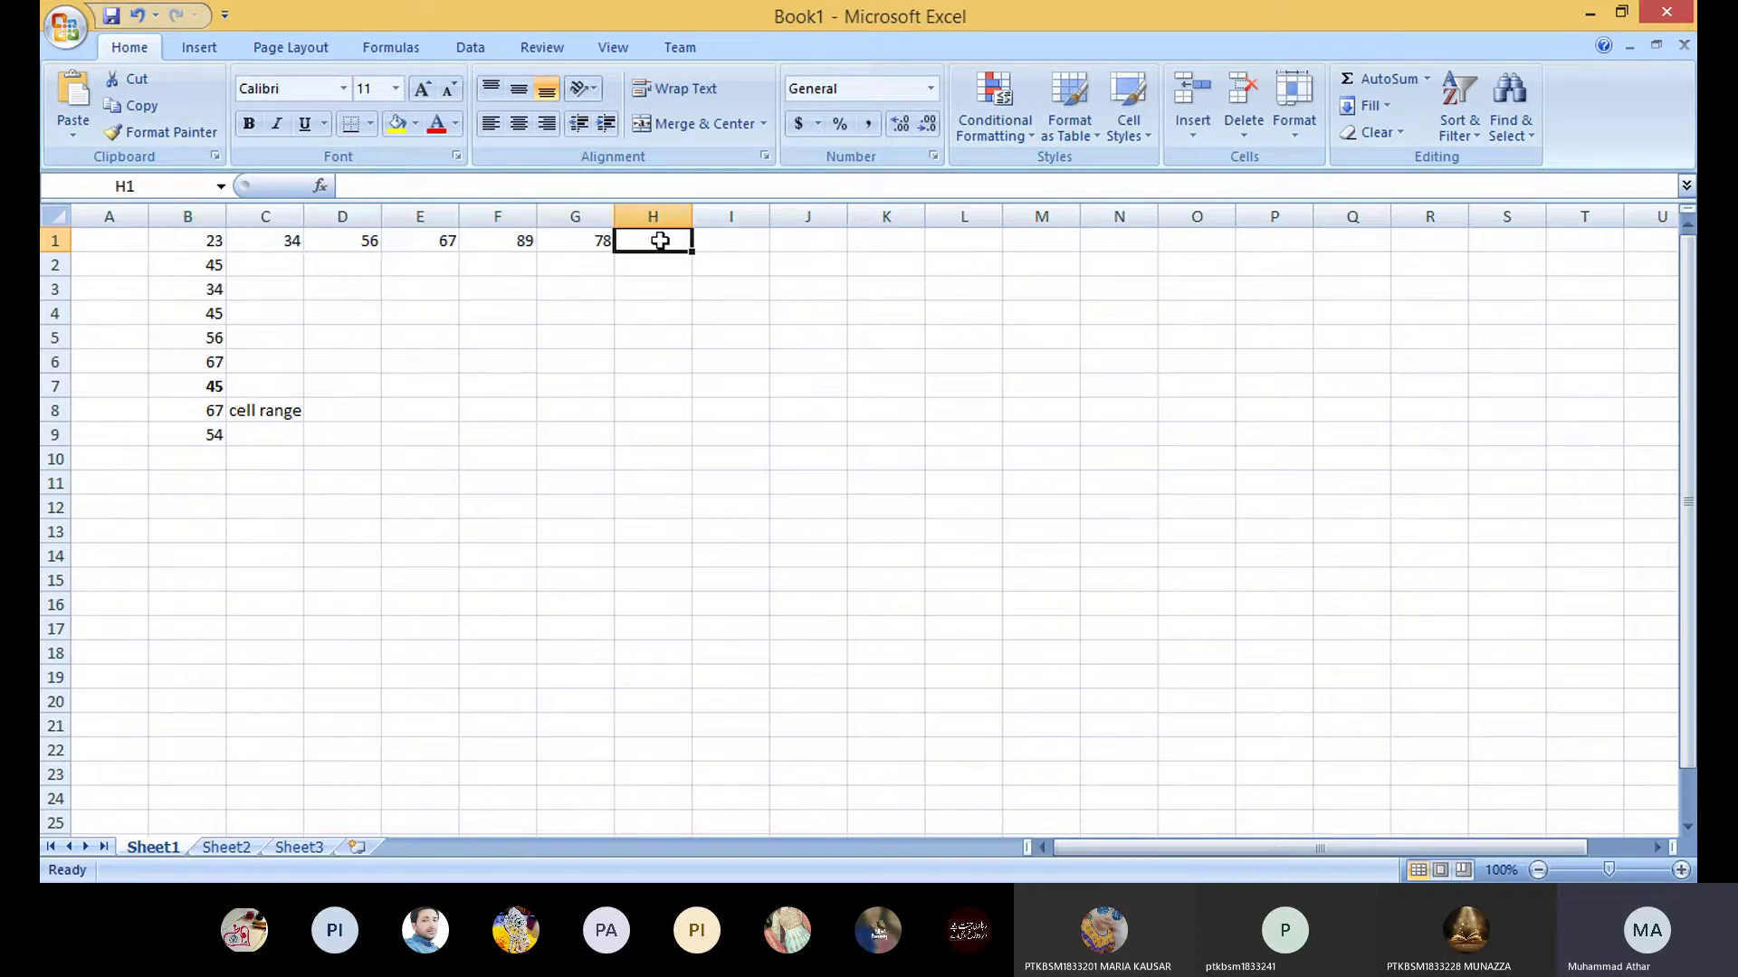
pyautogui.write('=')
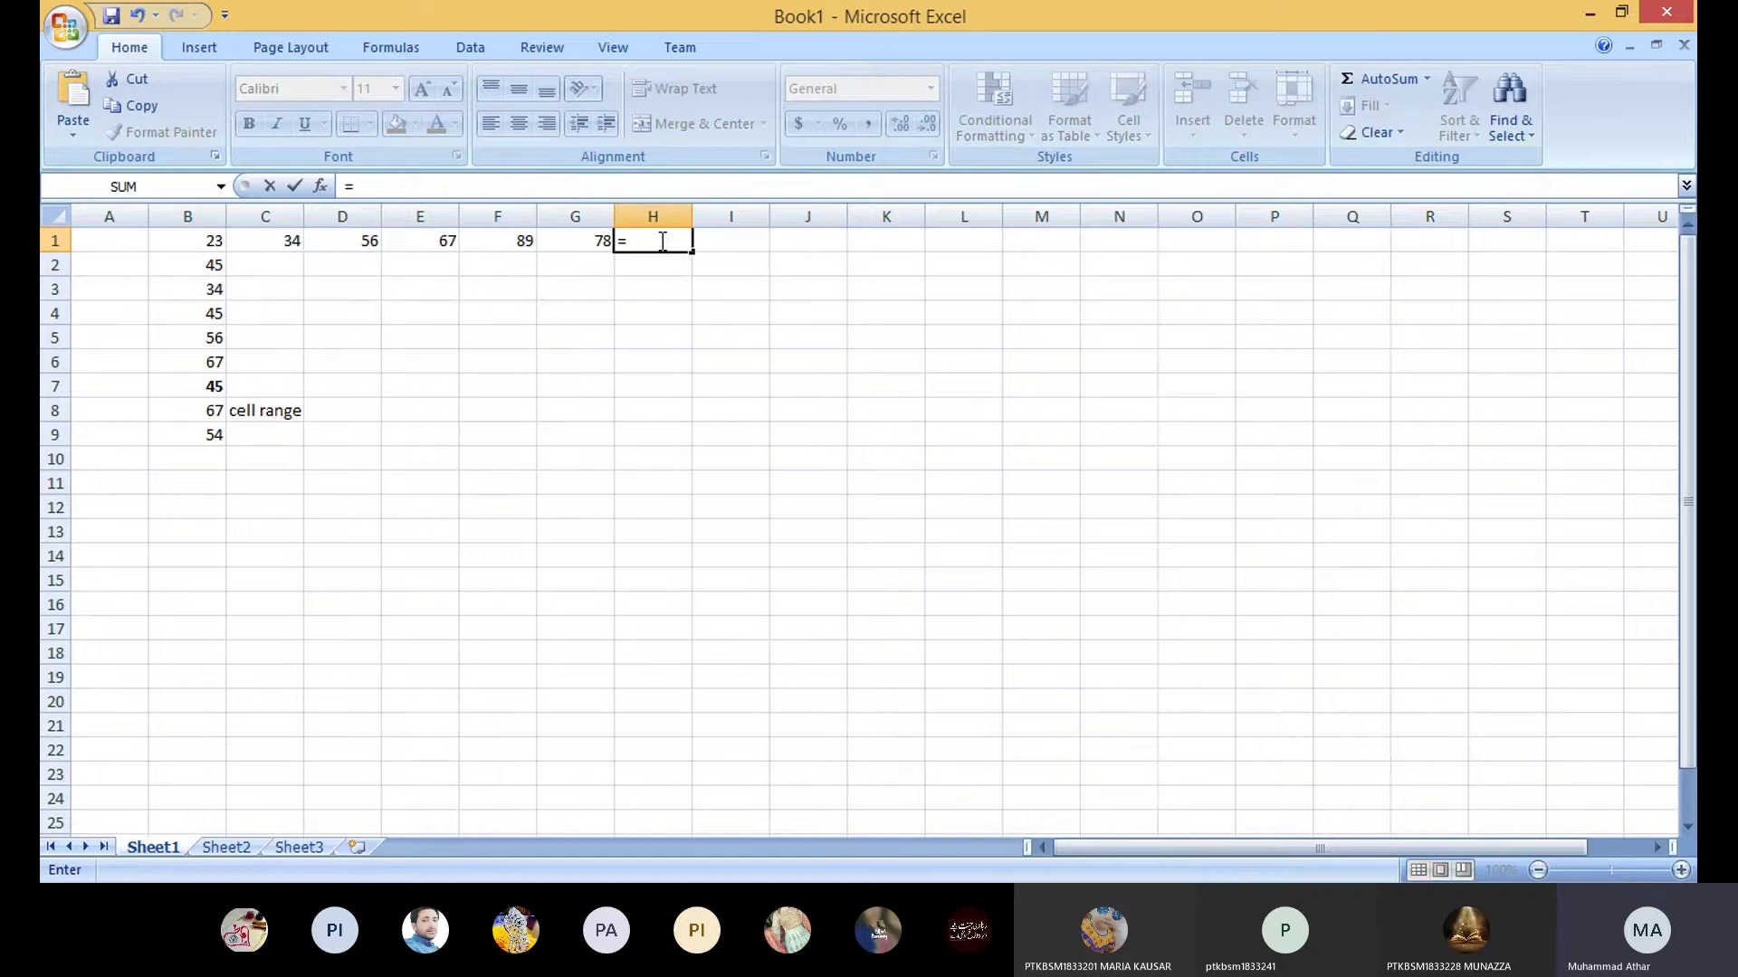
pyautogui.write('b1+c1+d1')
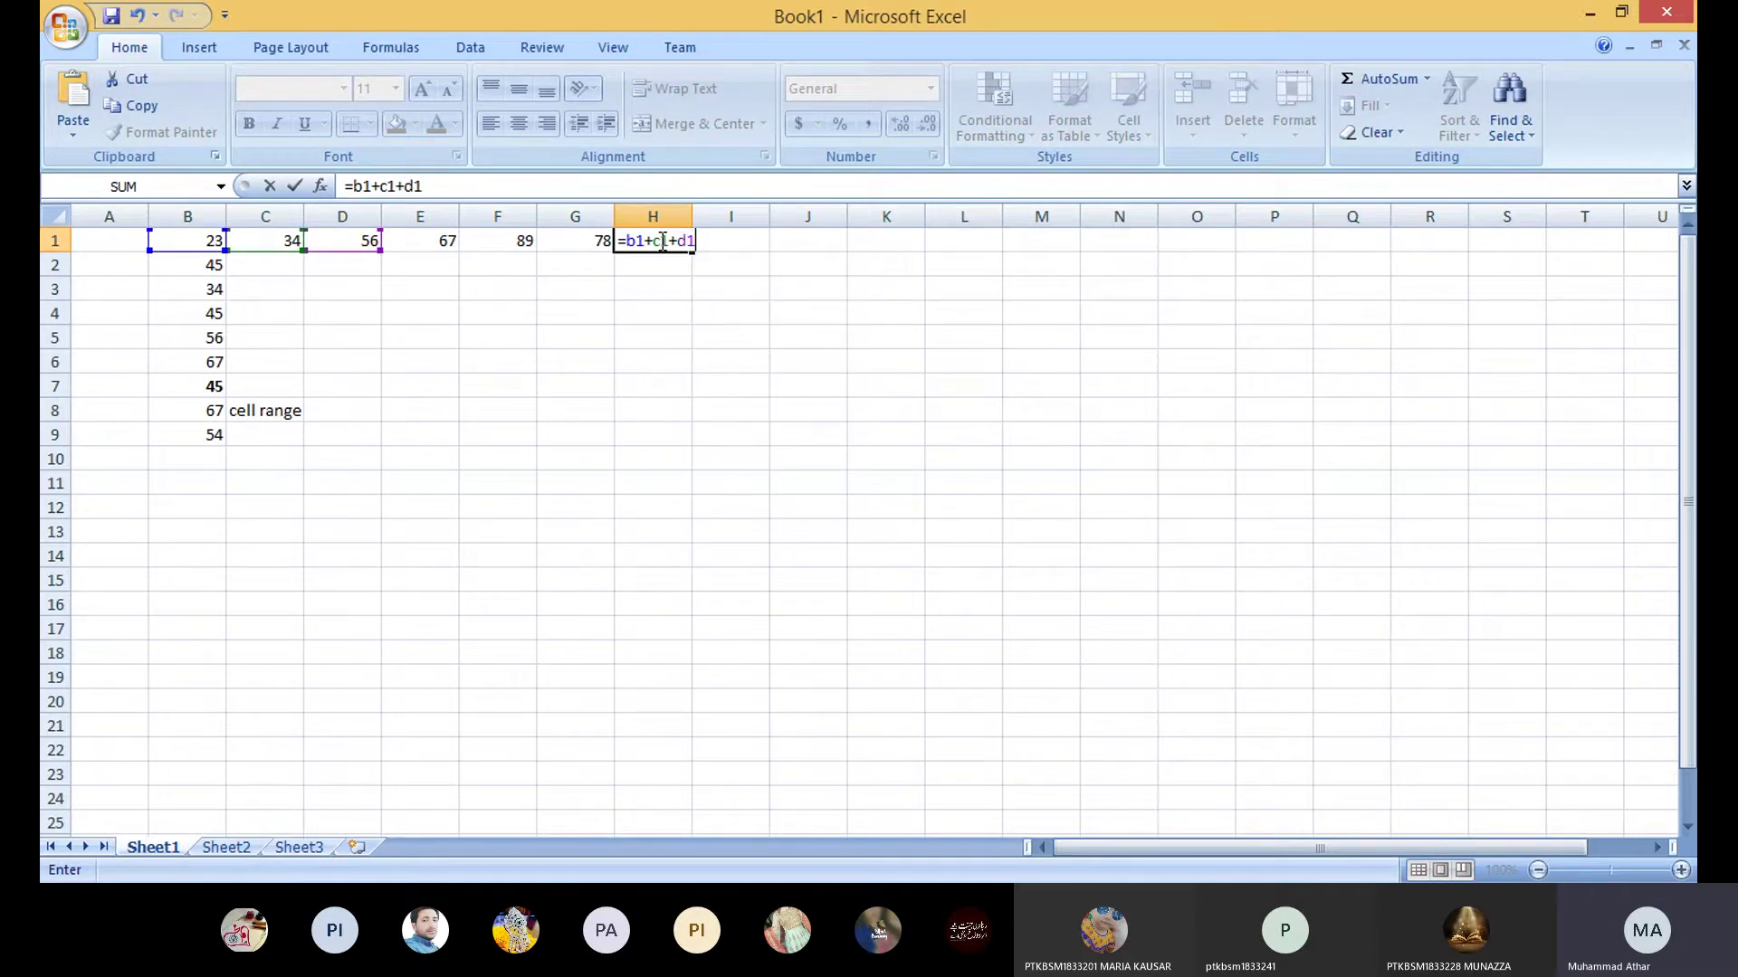
pyautogui.write('+e1+f1+g1')
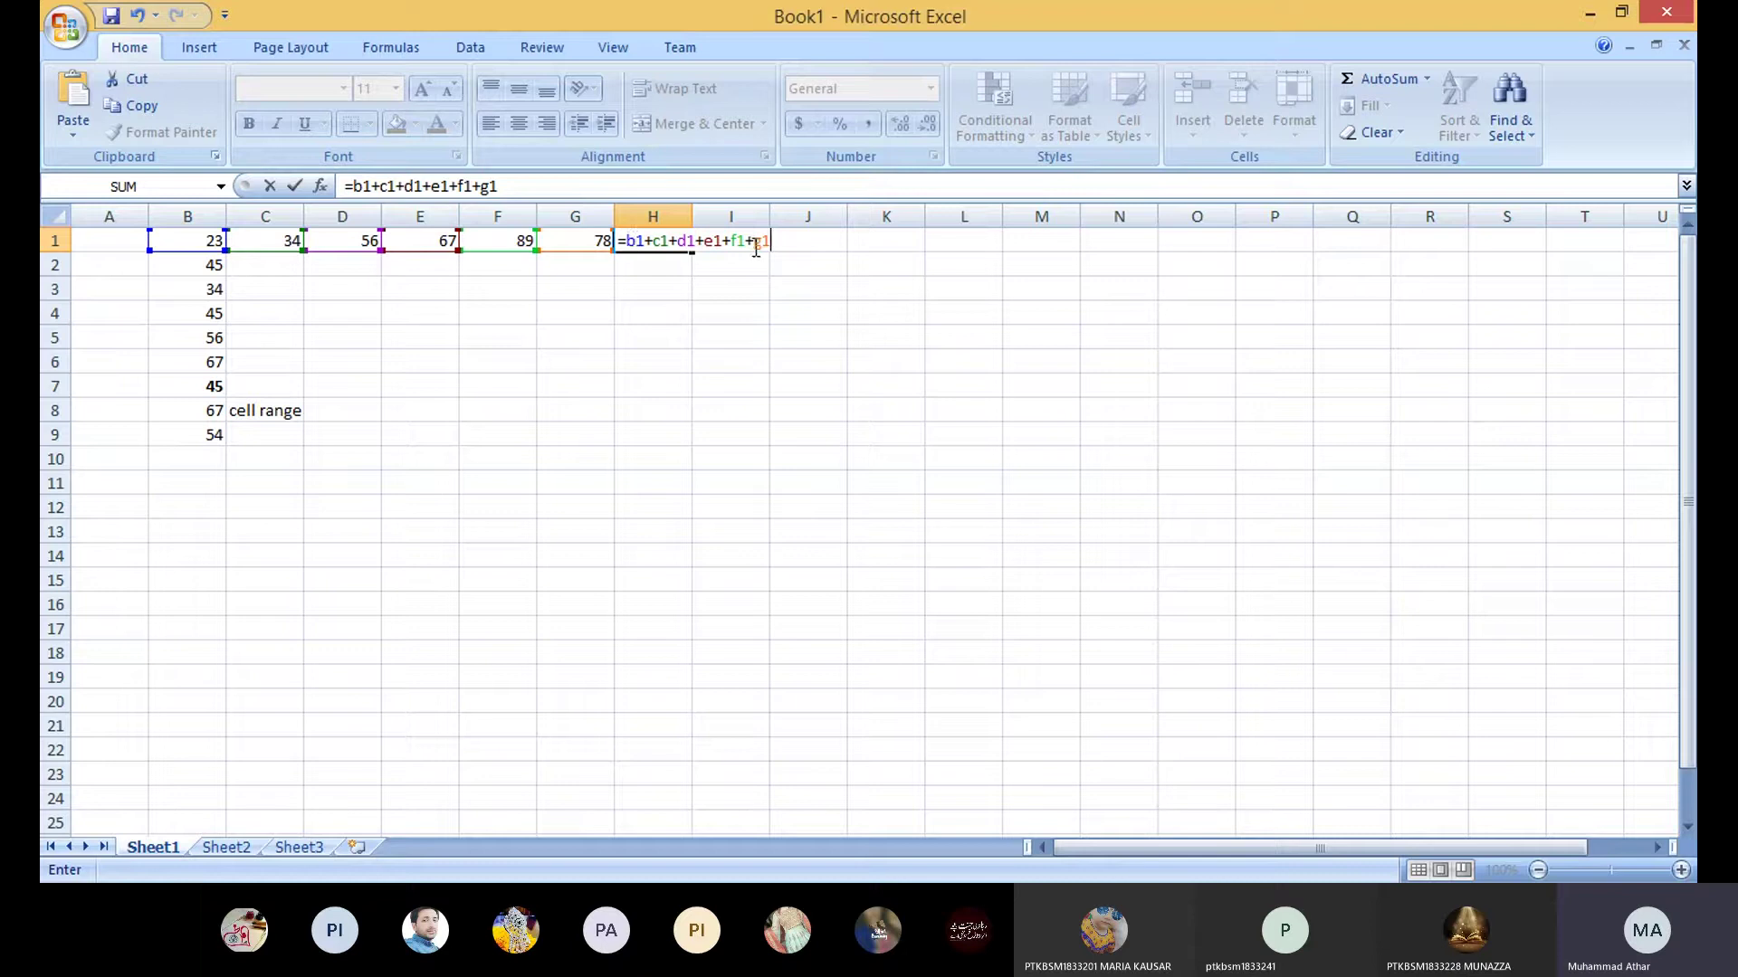
pyautogui.press('BackSpace')
pyautogui.press('BackSpace')
pyautogui.press('BackSpace')
pyautogui.press('BackSpace')
pyautogui.press('BackSpace')
pyautogui.press('BackSpace')
pyautogui.press('BackSpace')
pyautogui.press('BackSpace')
pyautogui.press('BackSpace')
pyautogui.press('BackSpace')
pyautogui.press('BackSpace')
pyautogui.press('BackSpace')
pyautogui.press('BackSpace')
pyautogui.press('BackSpace')
pyautogui.press('BackSpace')
pyautogui.press('BackSpace')
pyautogui.press('BackSpace')
pyautogui.press('BackSpace')
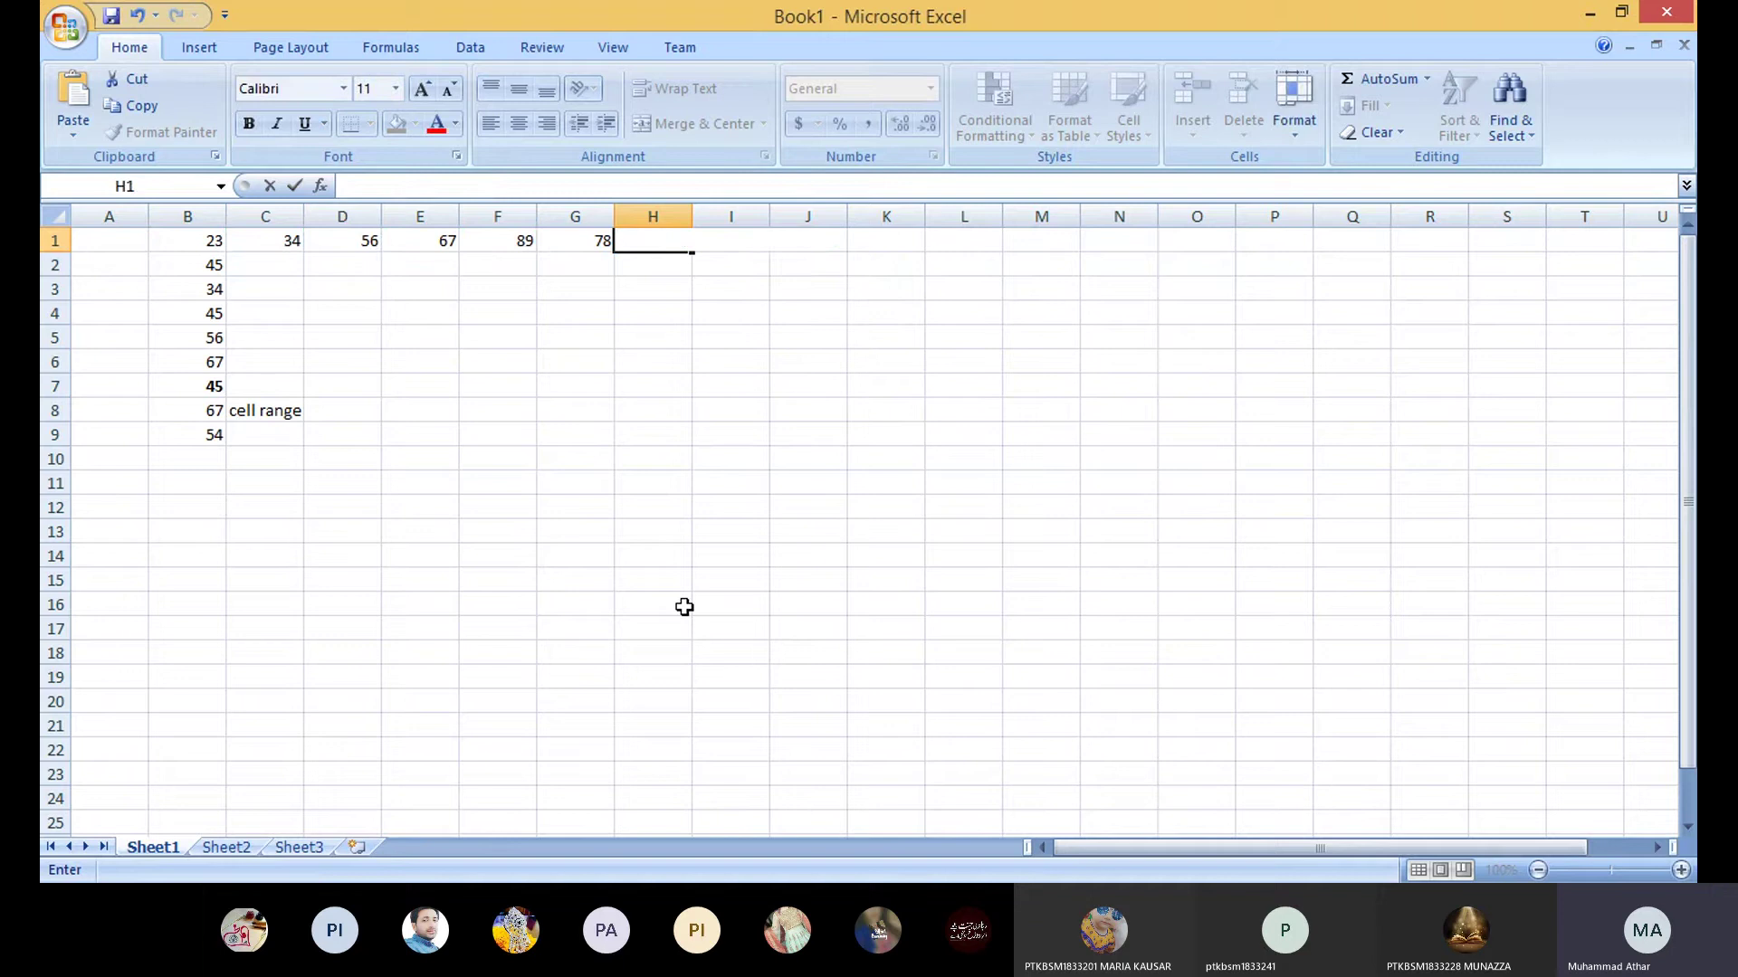
# Step: Write the row's range notation as (b1:g1) in cell H1 as an example, and clear the cell
pyautogui.write('b1:g1)')
pyautogui.press('Left')
pyautogui.press('Left')
pyautogui.press('Left')
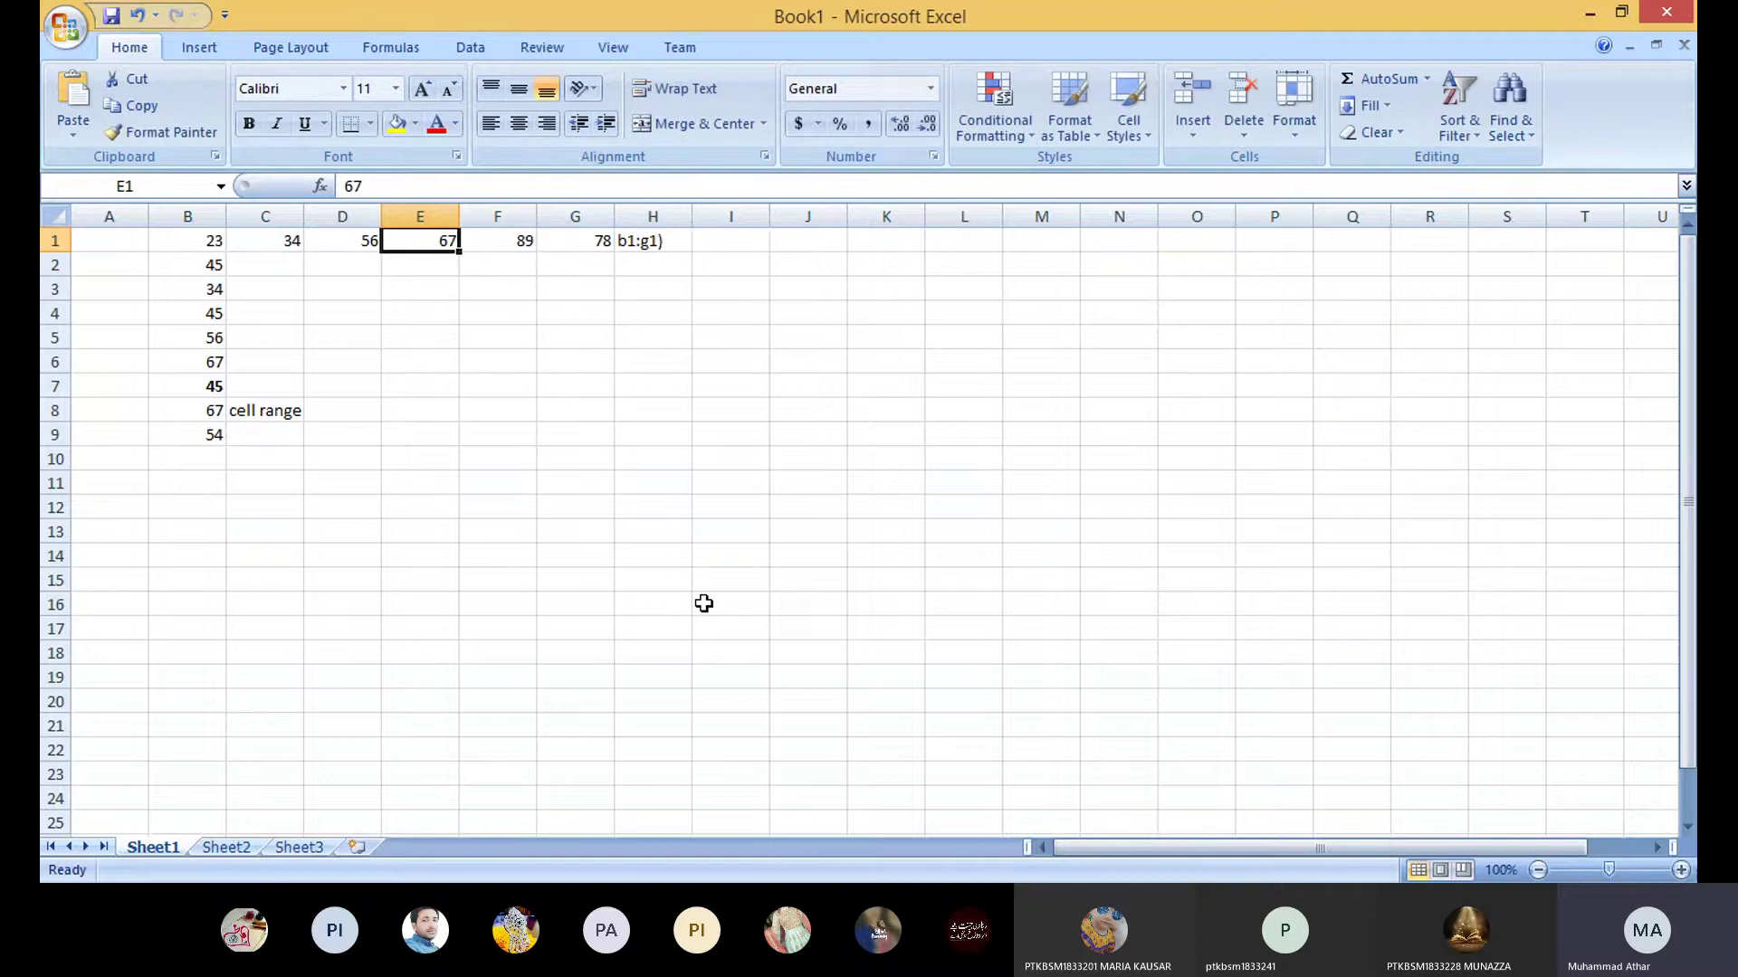
pyautogui.click(628, 242)
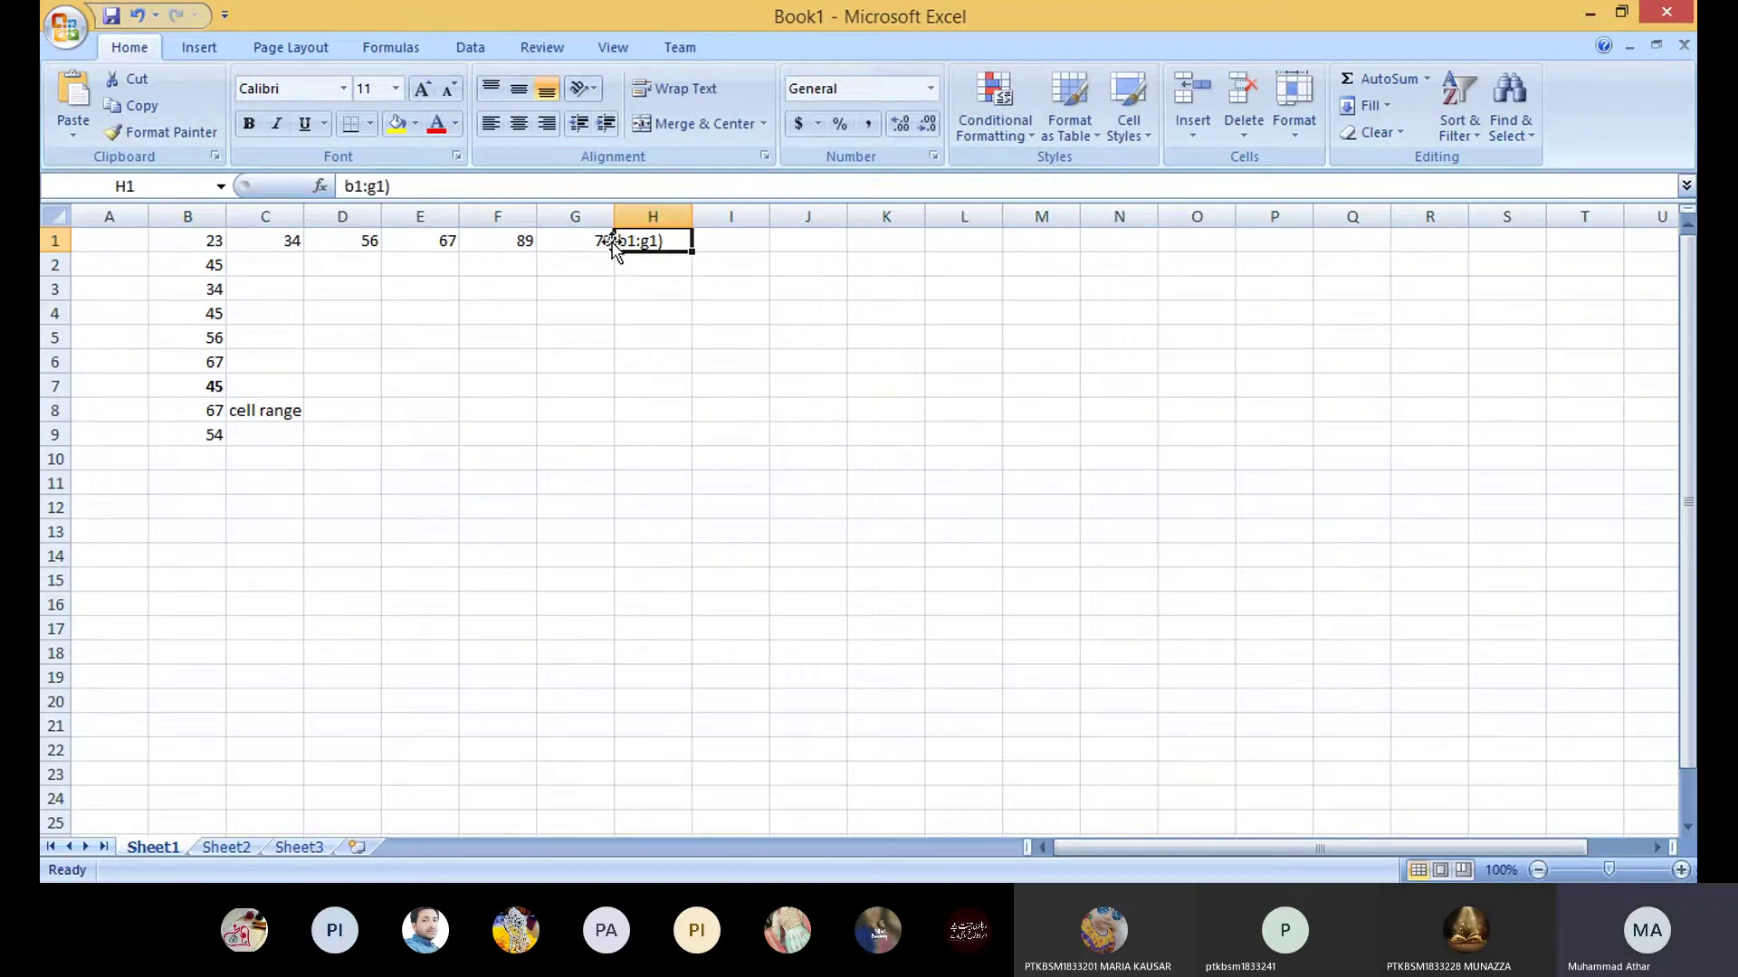
pyautogui.click(351, 185)
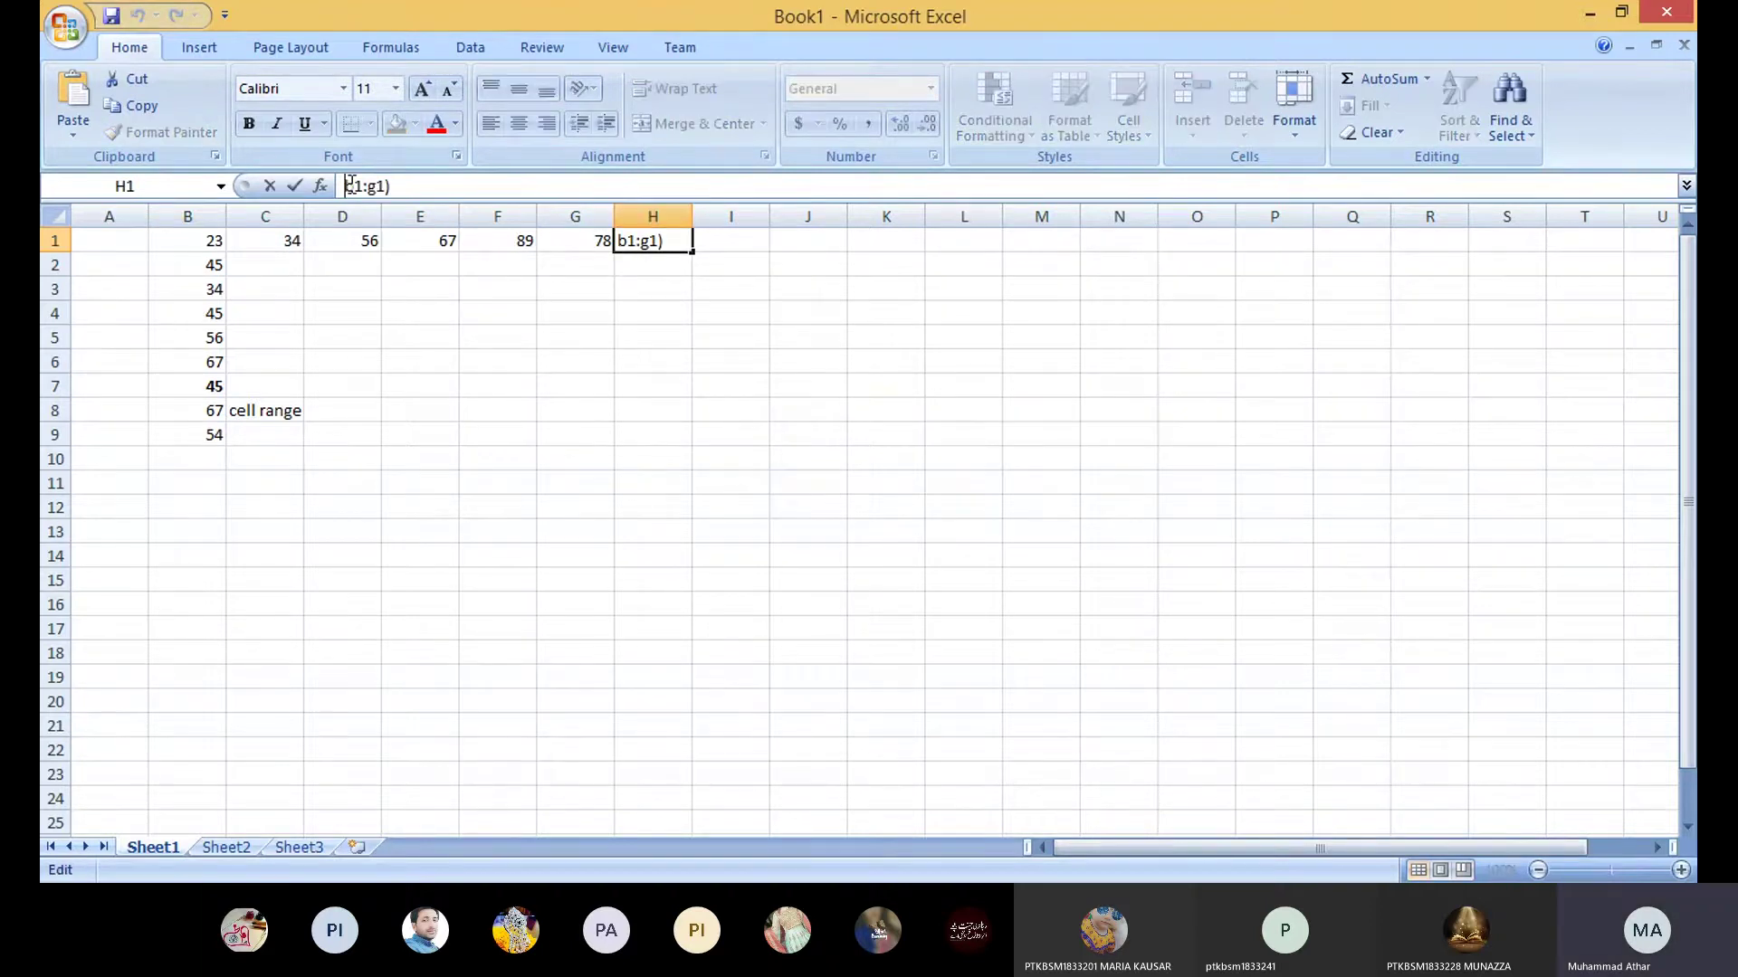
pyautogui.write('(')
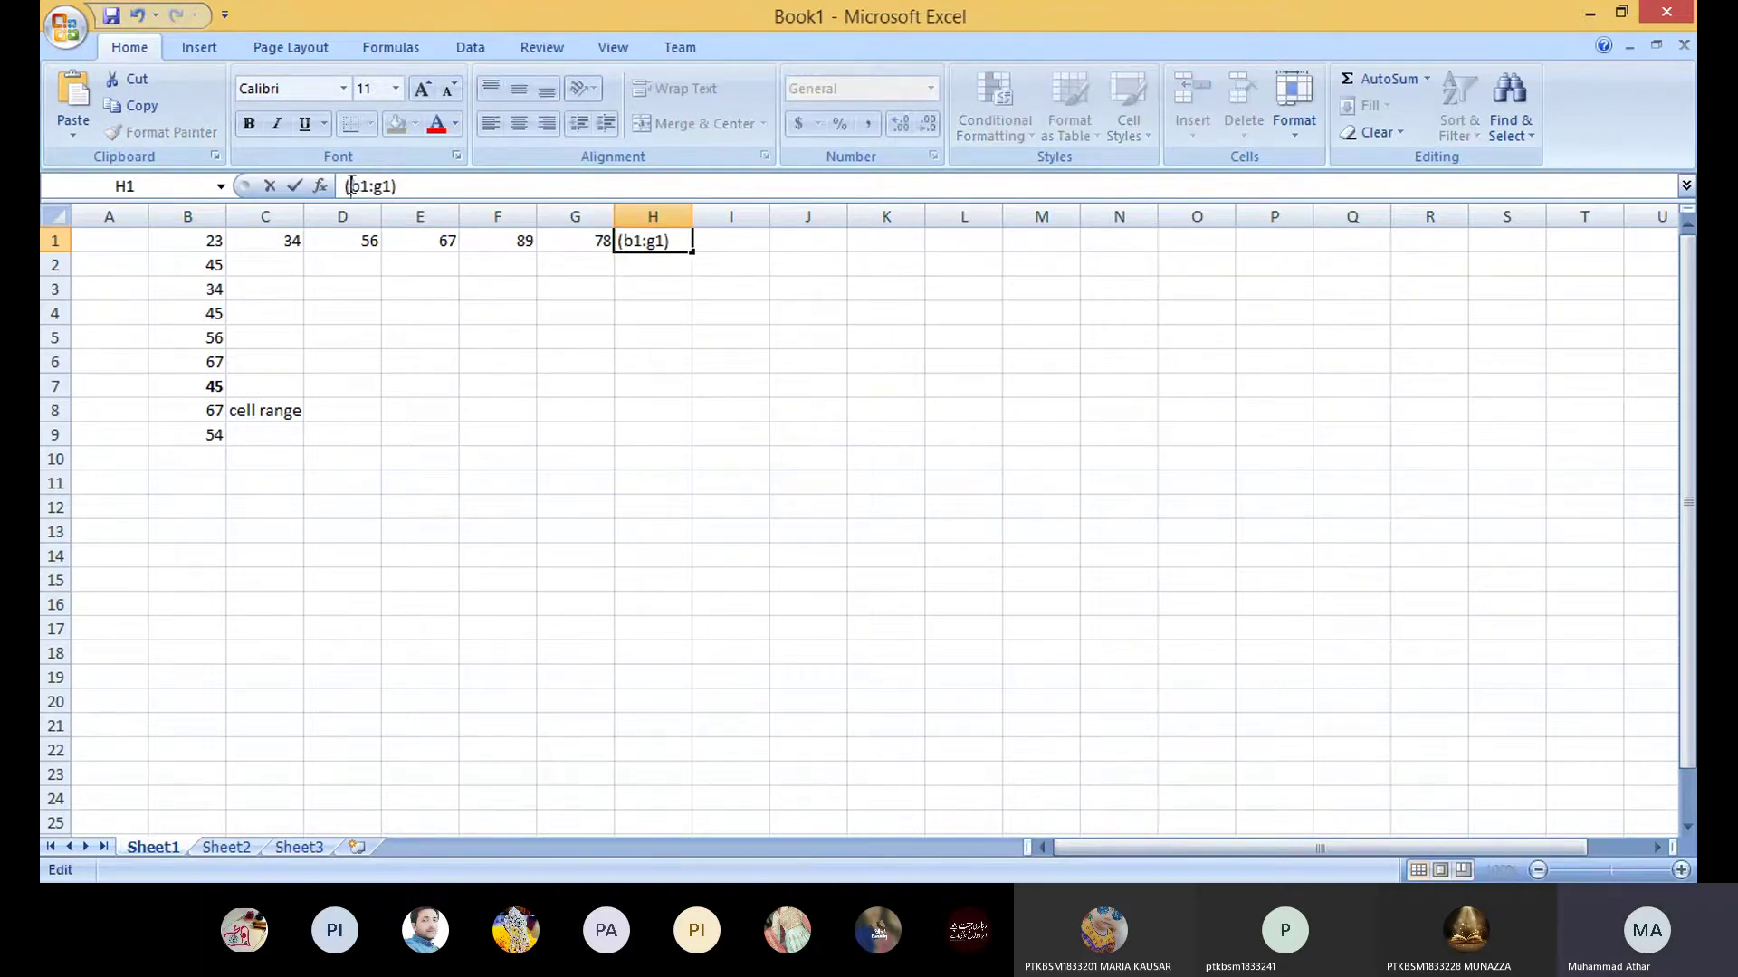
pyautogui.press('Return')
pyautogui.click(664, 244)
pyautogui.press('Delete')
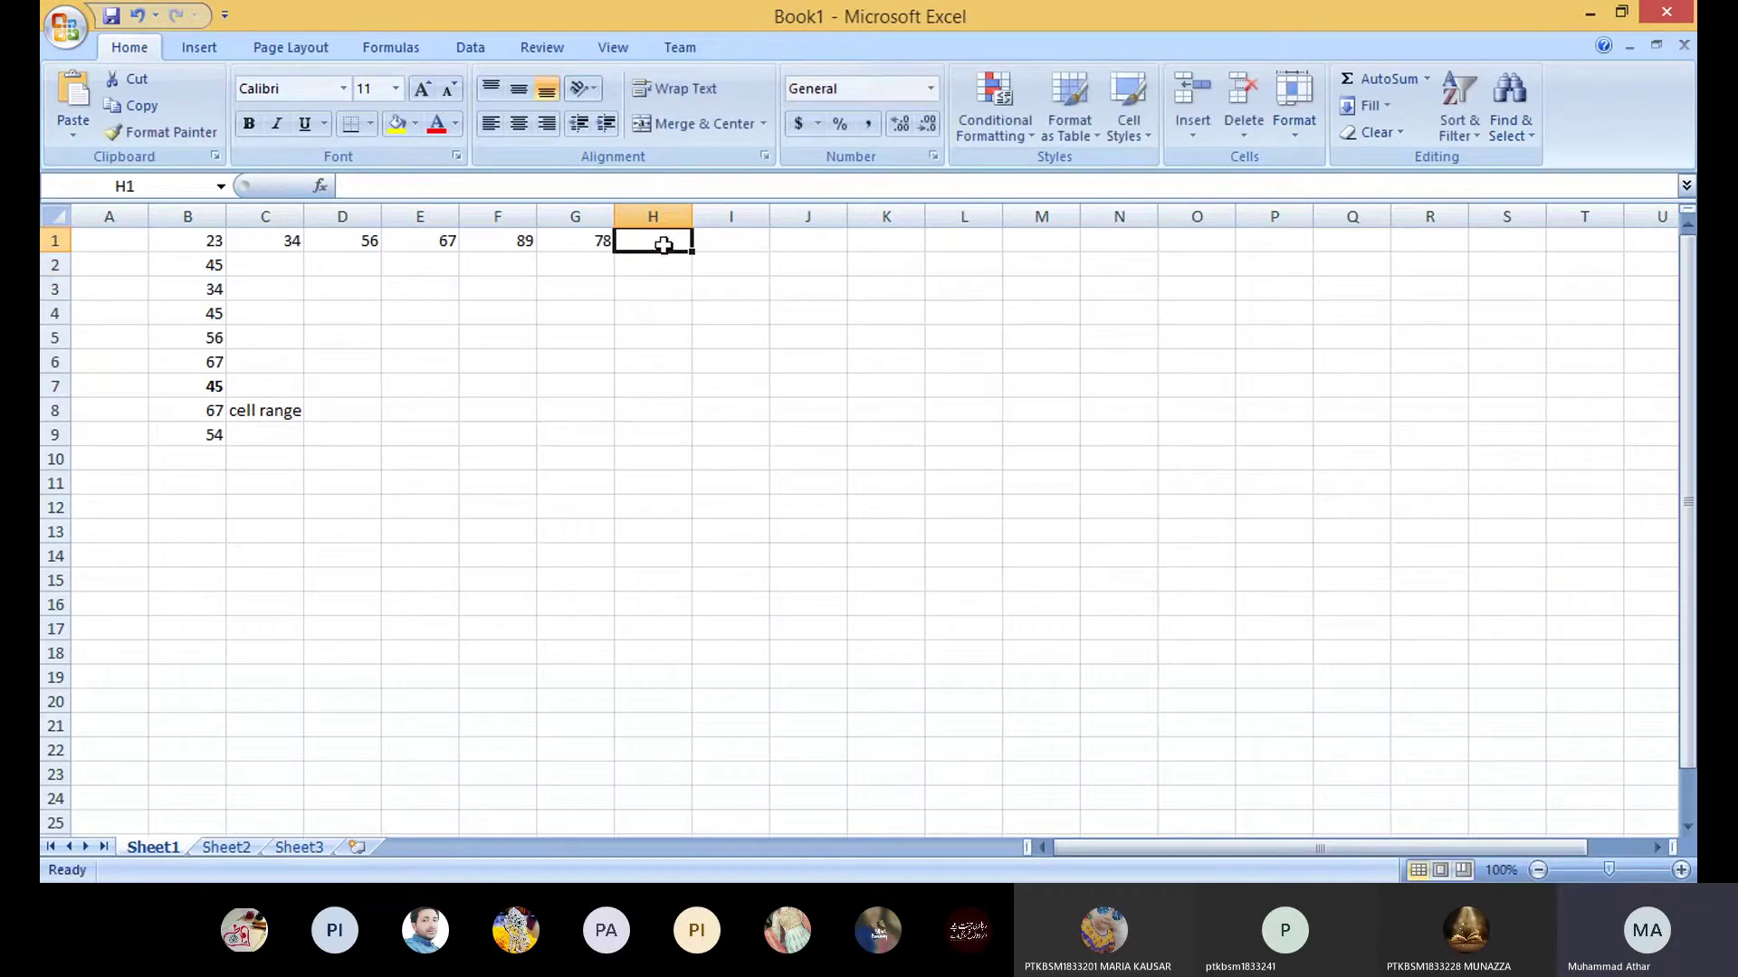
# Step: List the function names sum, max, min and average in cells H1 to H4
pyautogui.click(667, 263)
pyautogui.click(662, 238)
pyautogui.write('su')
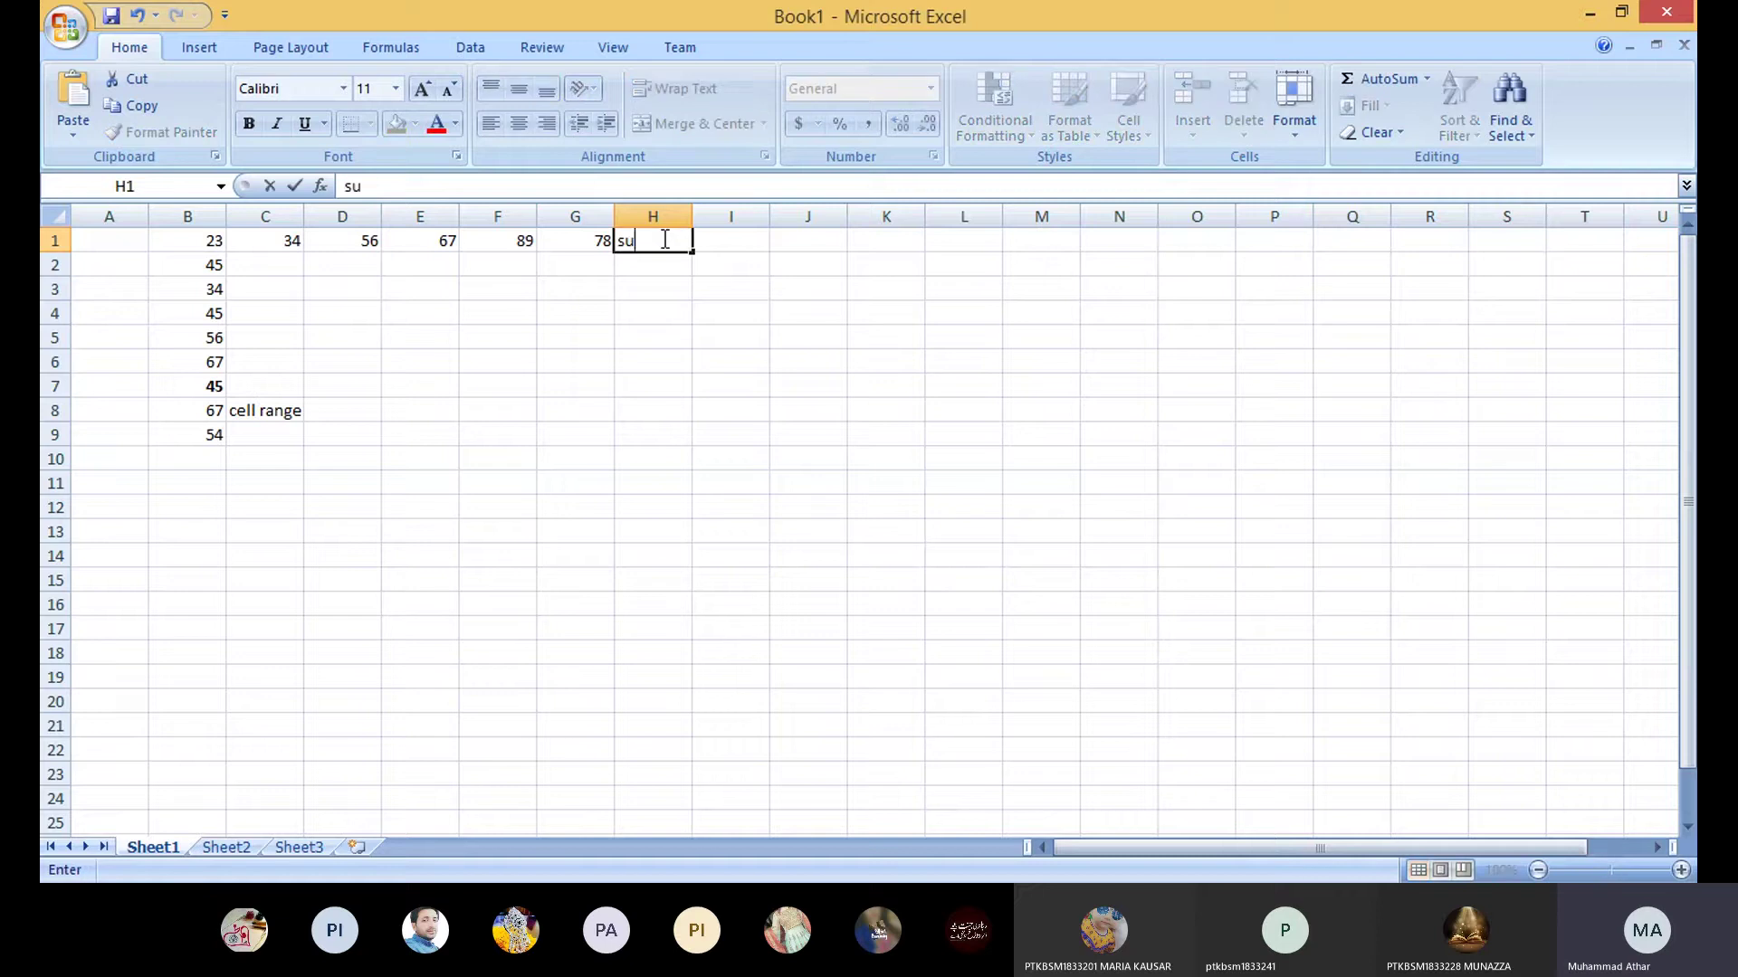
pyautogui.write('m')
pyautogui.press('Return')
pyautogui.write('max')
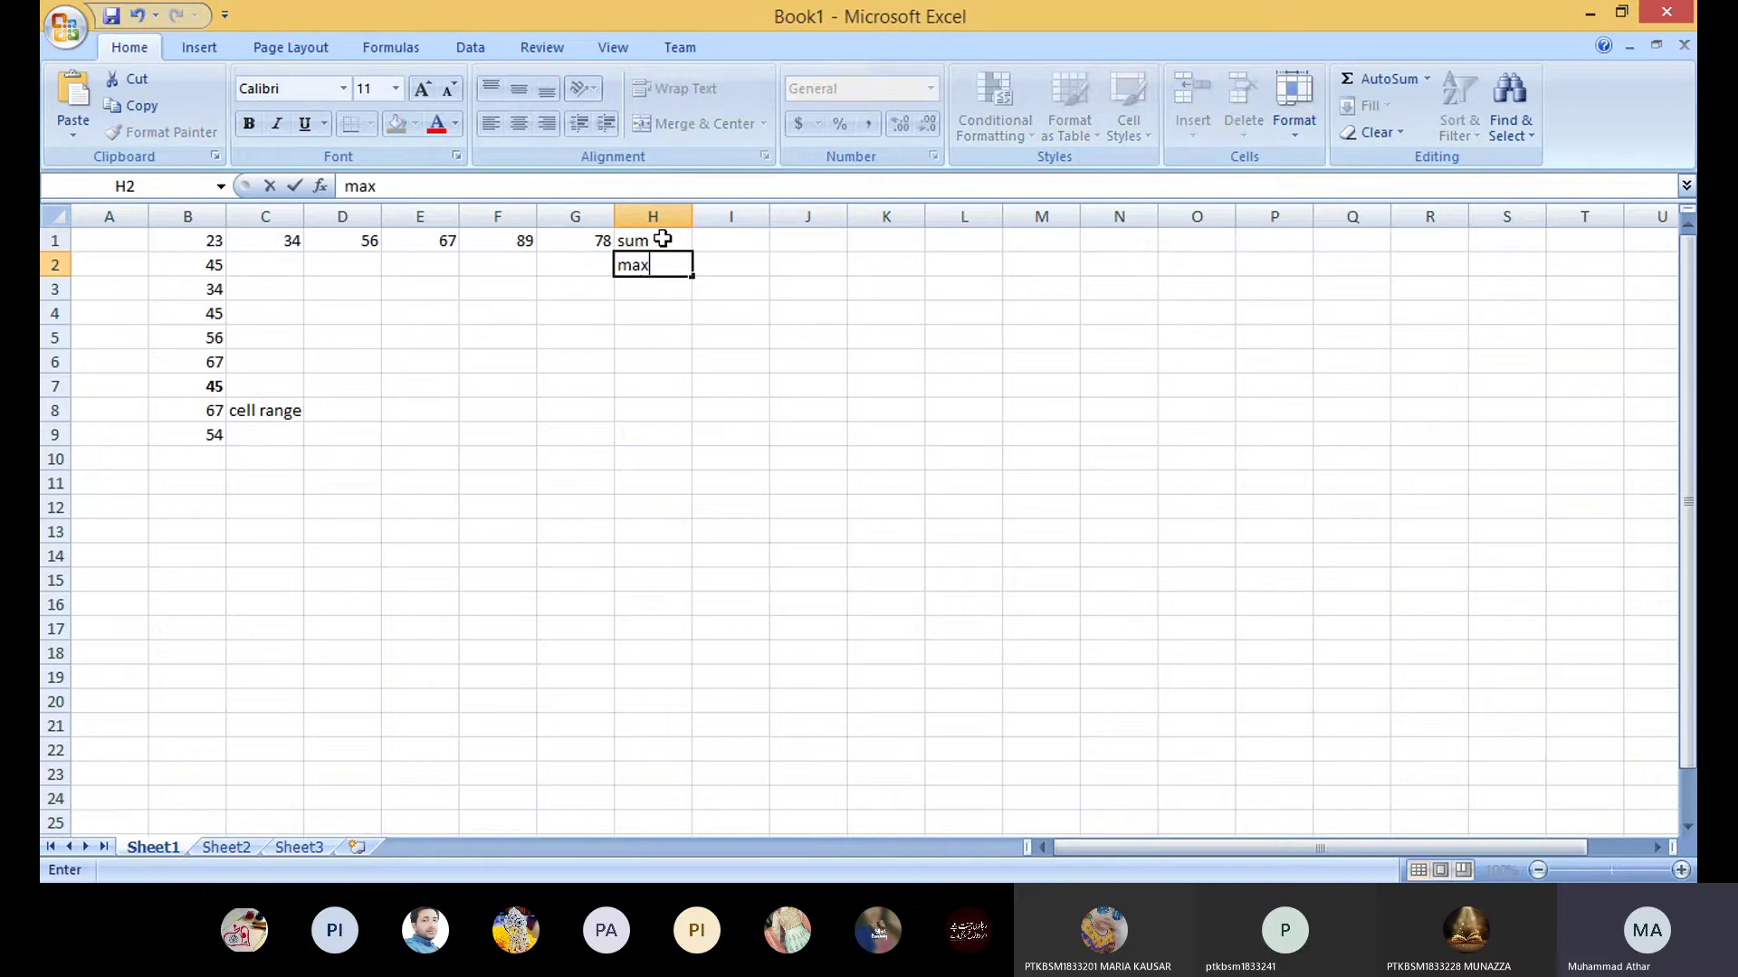
pyautogui.press('Return')
pyautogui.write('min')
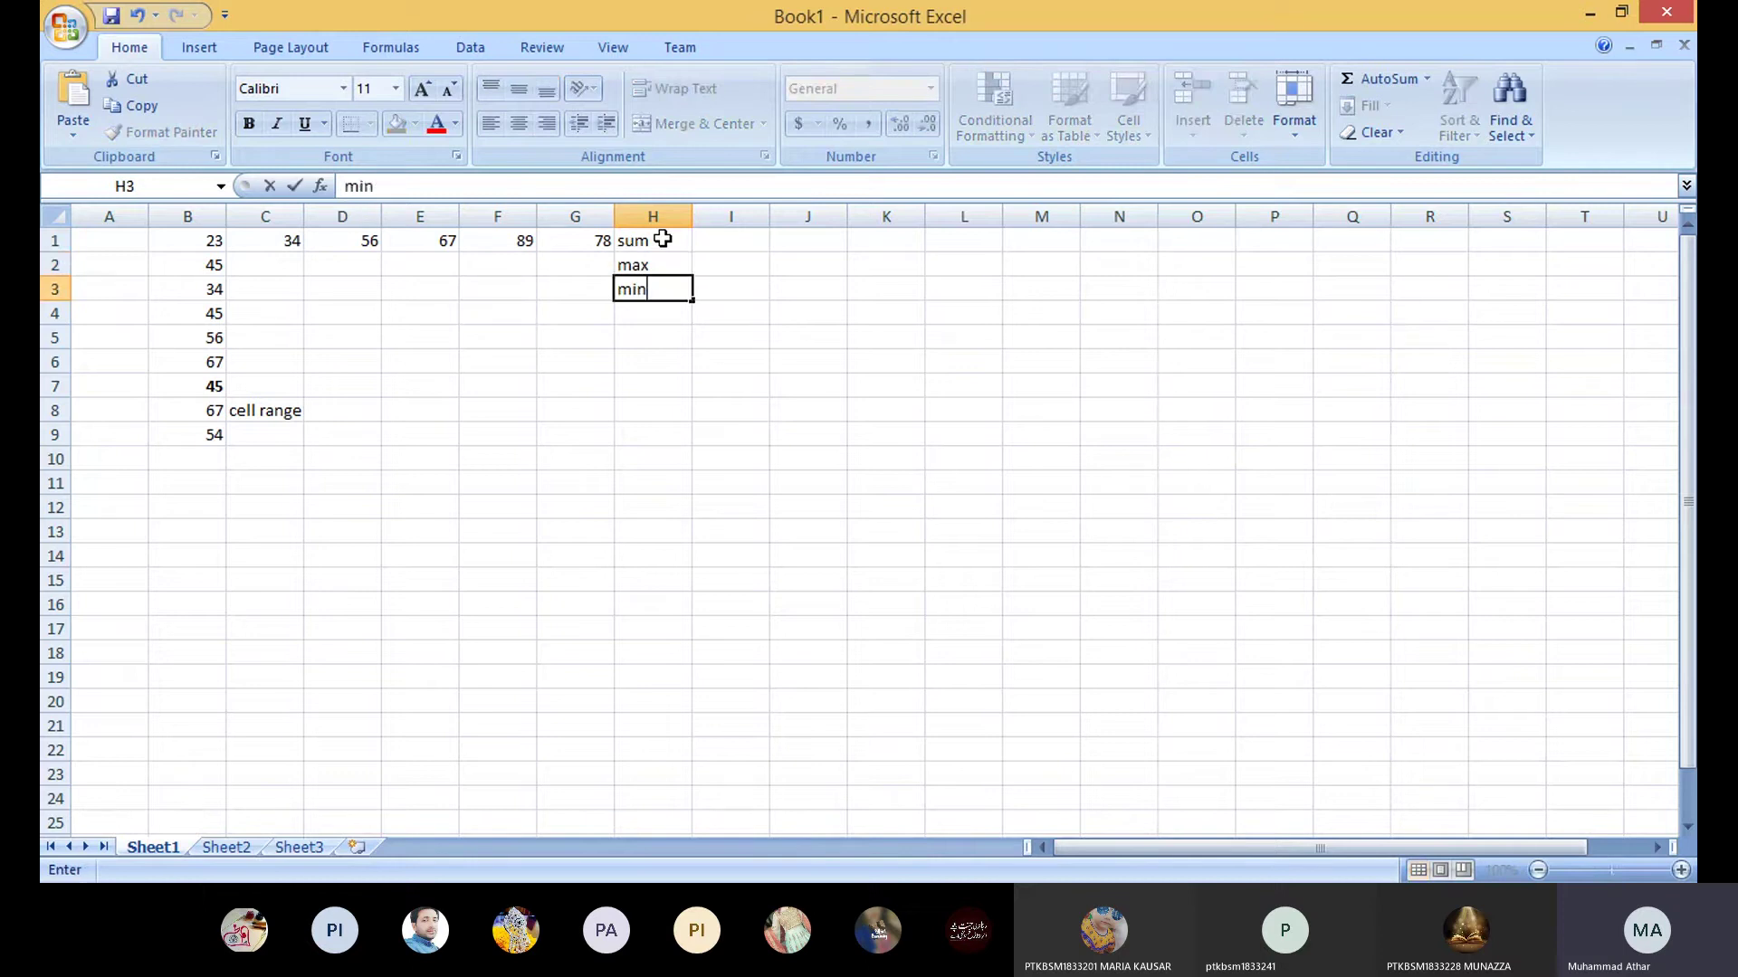
pyautogui.press('Return')
pyautogui.write('ave')
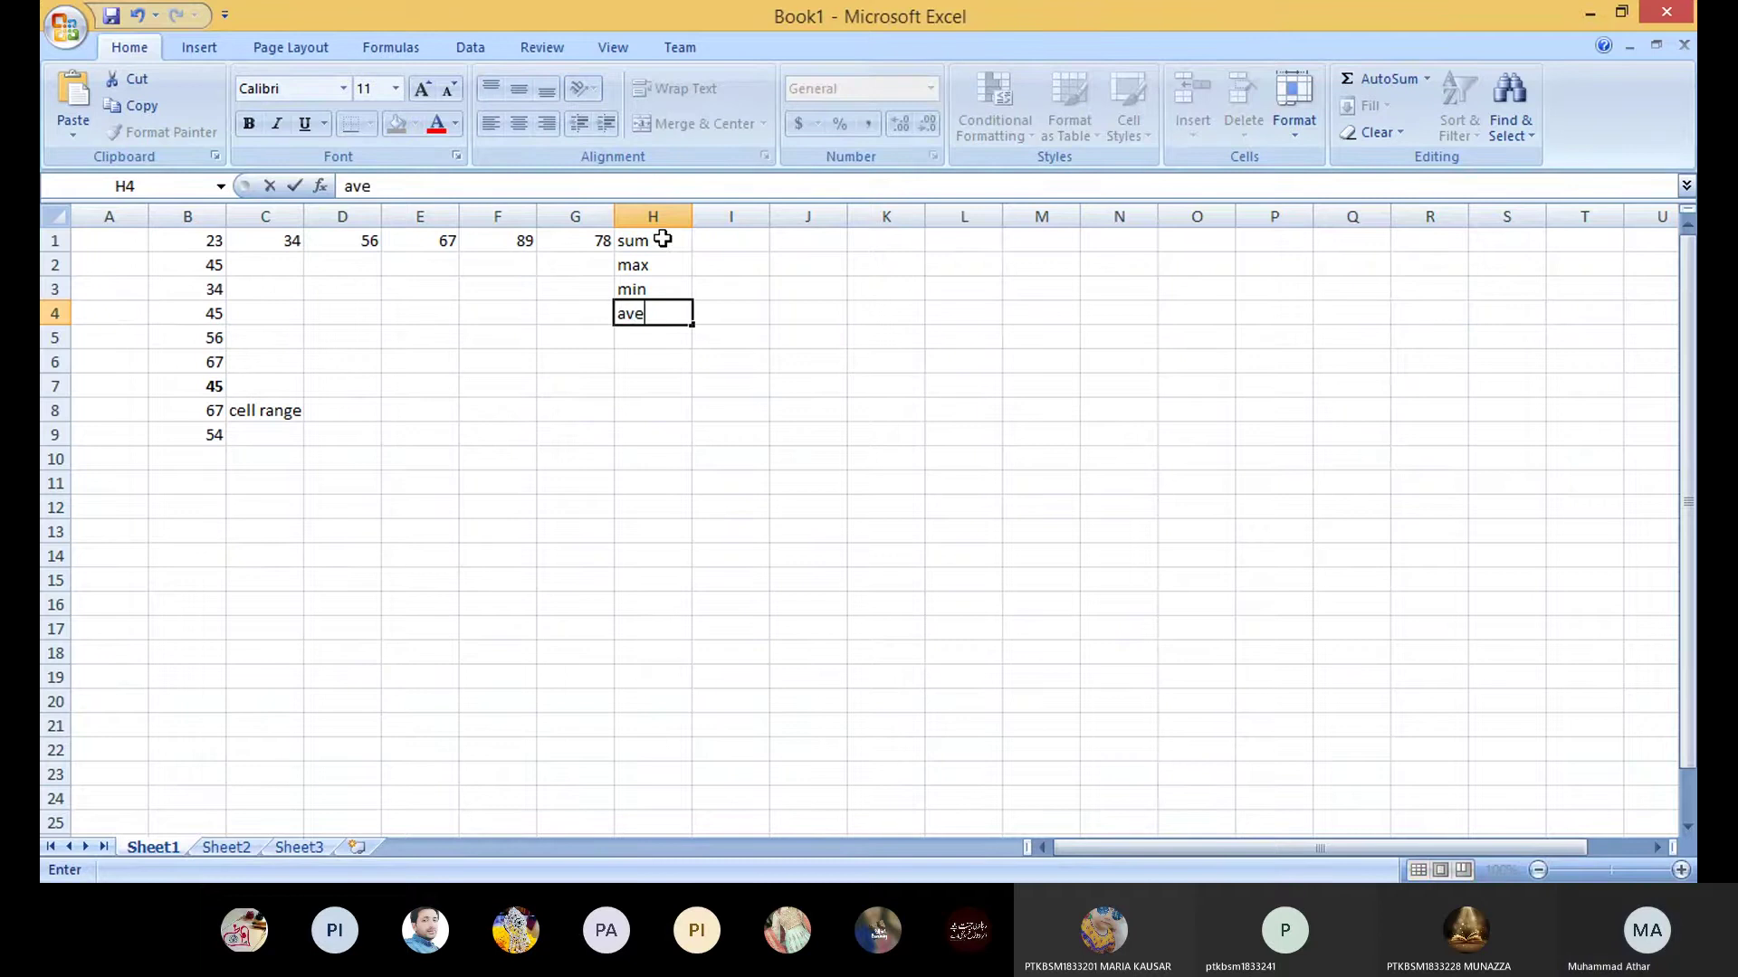
pyautogui.write('rage')
pyautogui.press('Return')
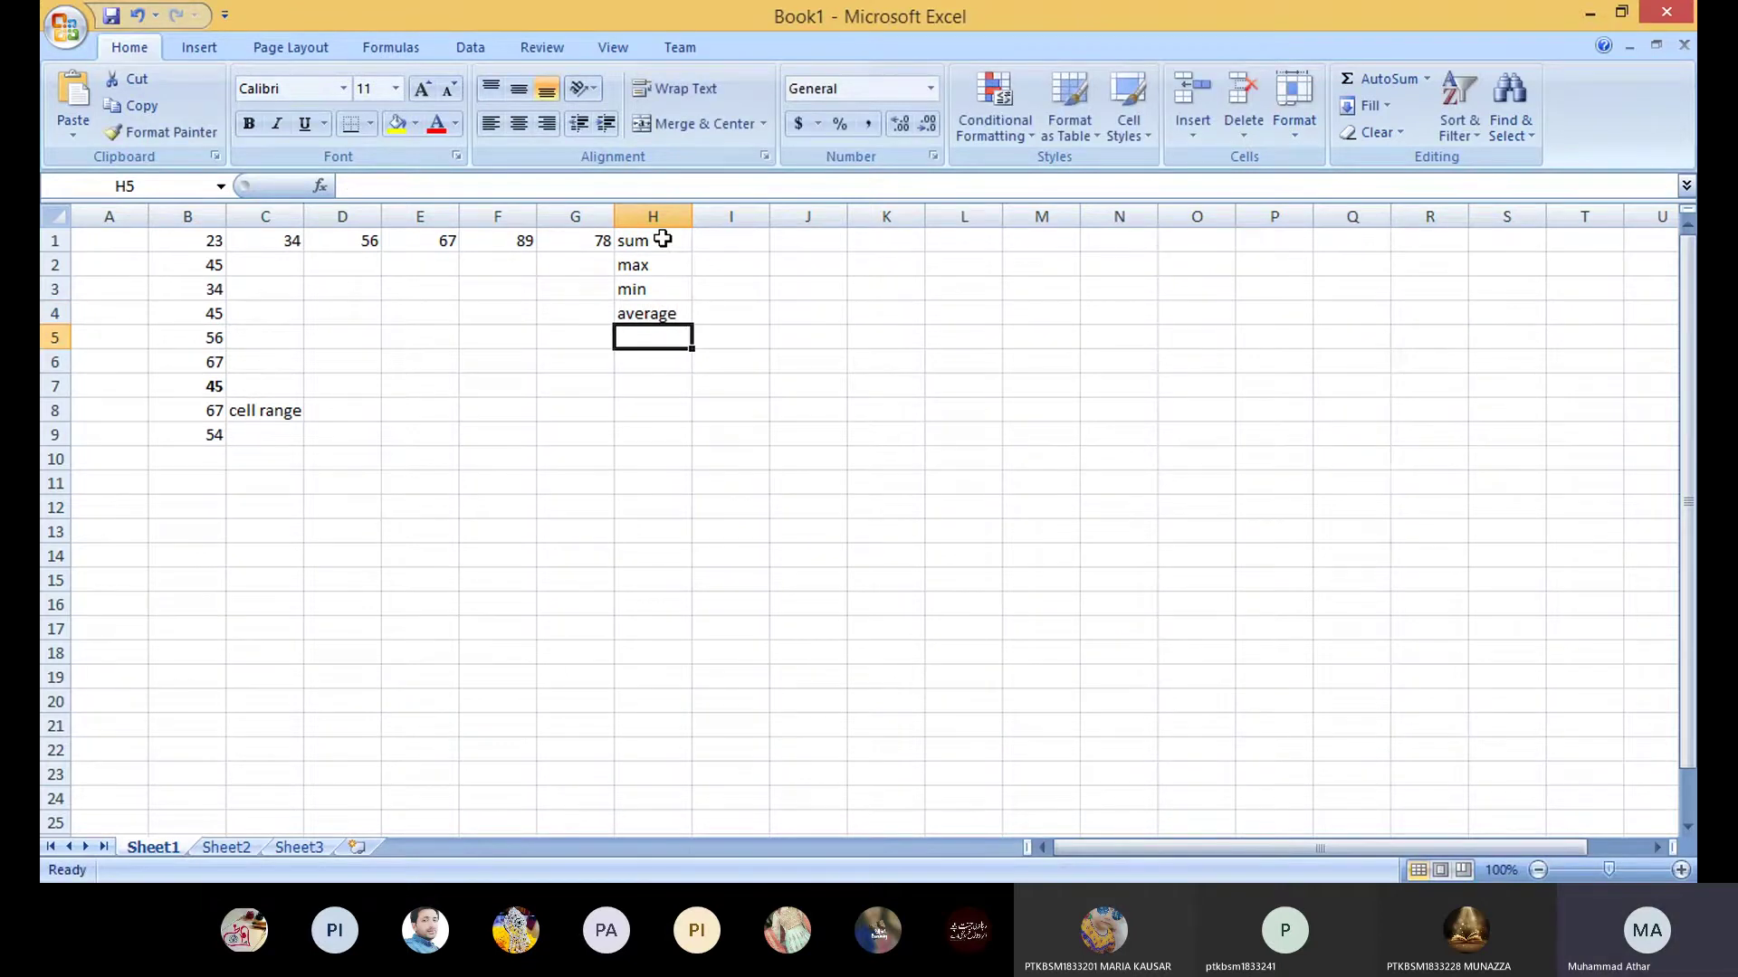
# Step: Check the available AutoSum functions and add count to the list of function names in cell H5
pyautogui.click(1427, 79)
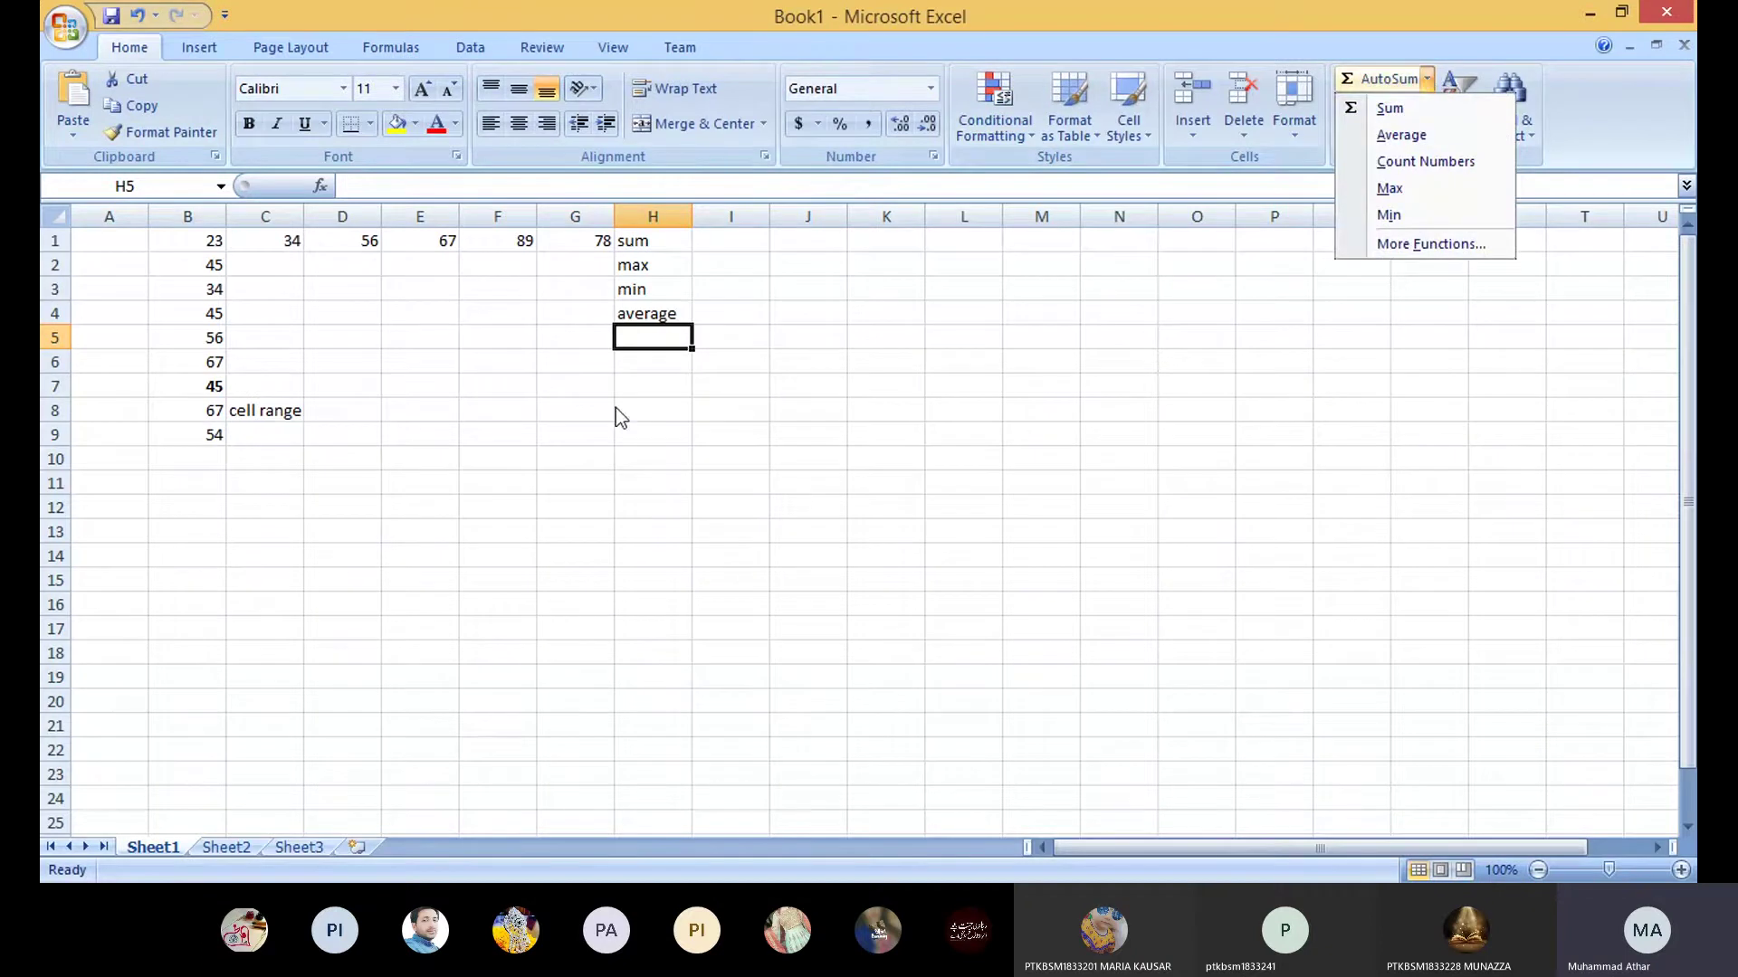
pyautogui.click(667, 340)
pyautogui.write('cou')
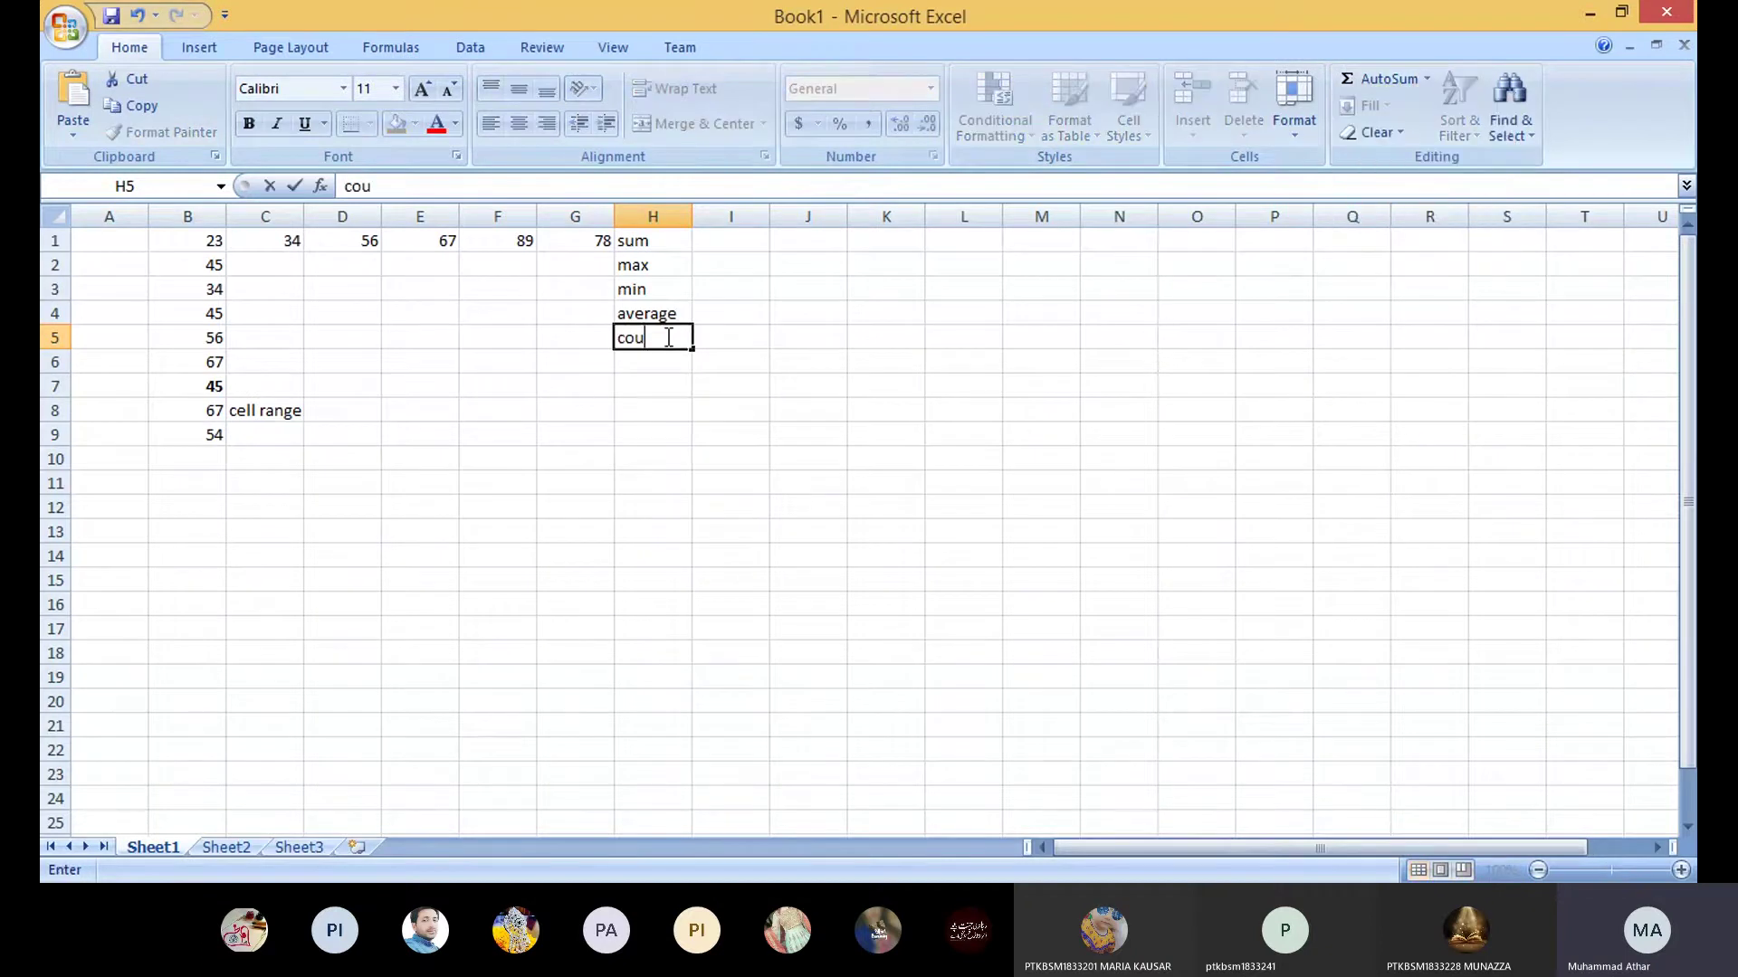
pyautogui.write('nt')
pyautogui.click(1429, 78)
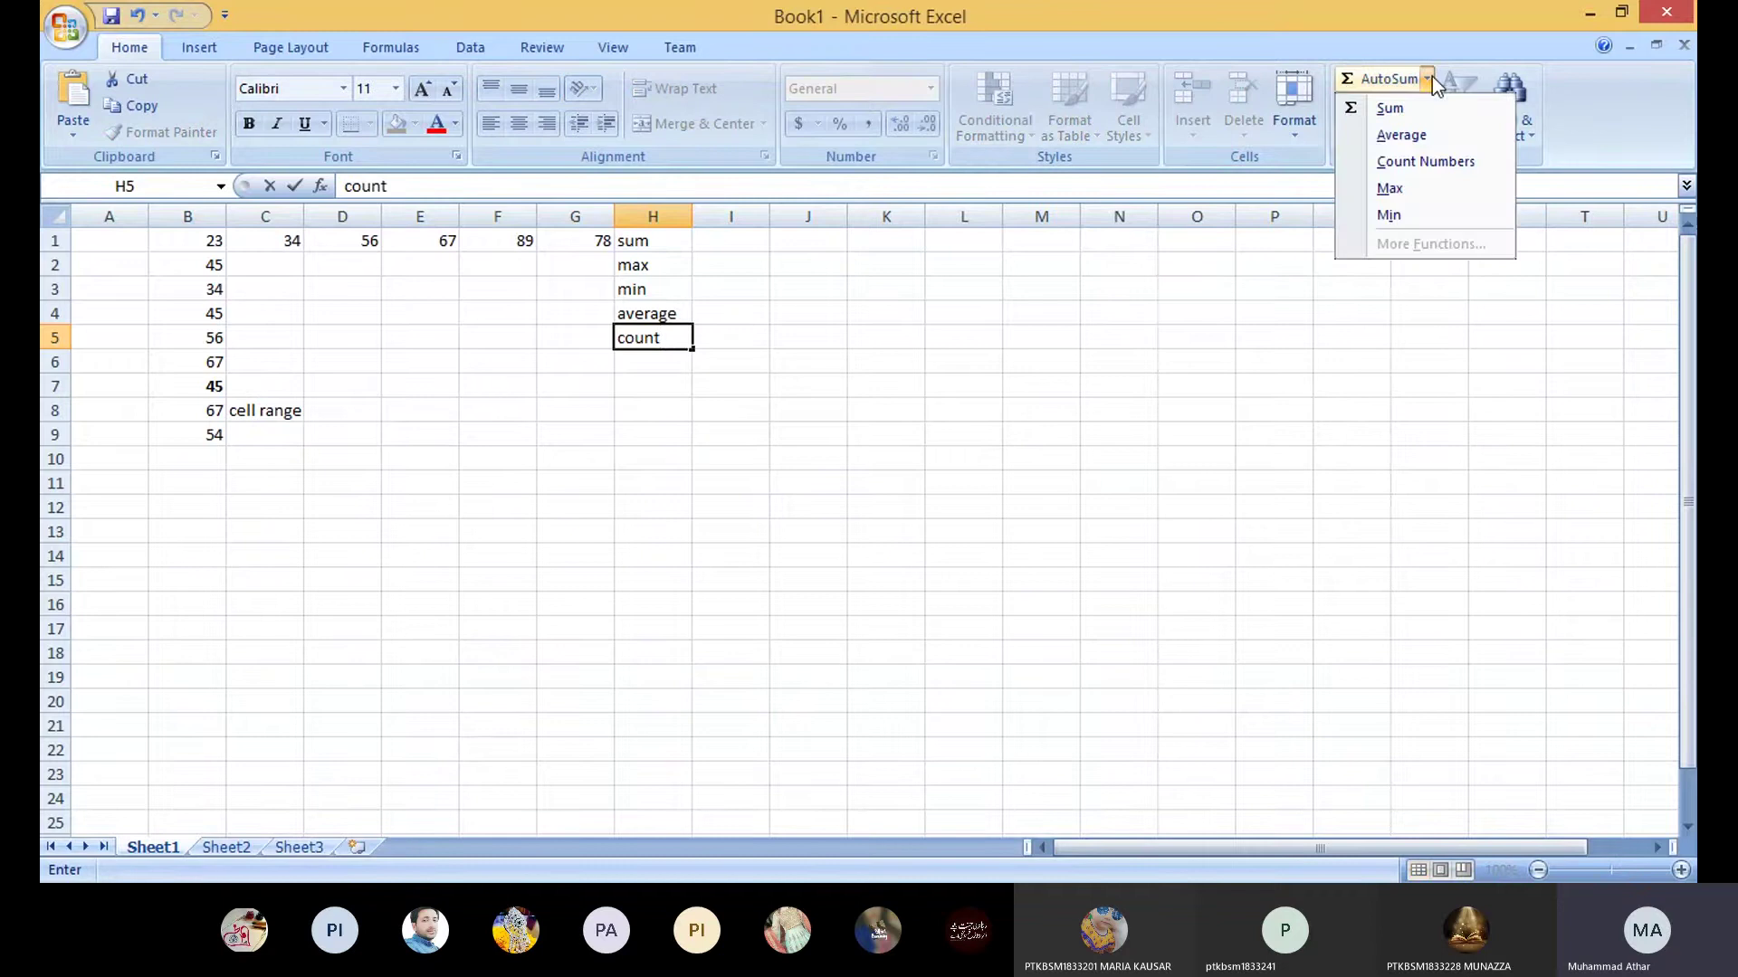
pyautogui.click(644, 357)
# Step: Clear the function names from cells H1 to H5 and the "cell range" label from cell C8
pyautogui.moveTo(638, 240); pyautogui.dragTo(656, 351)
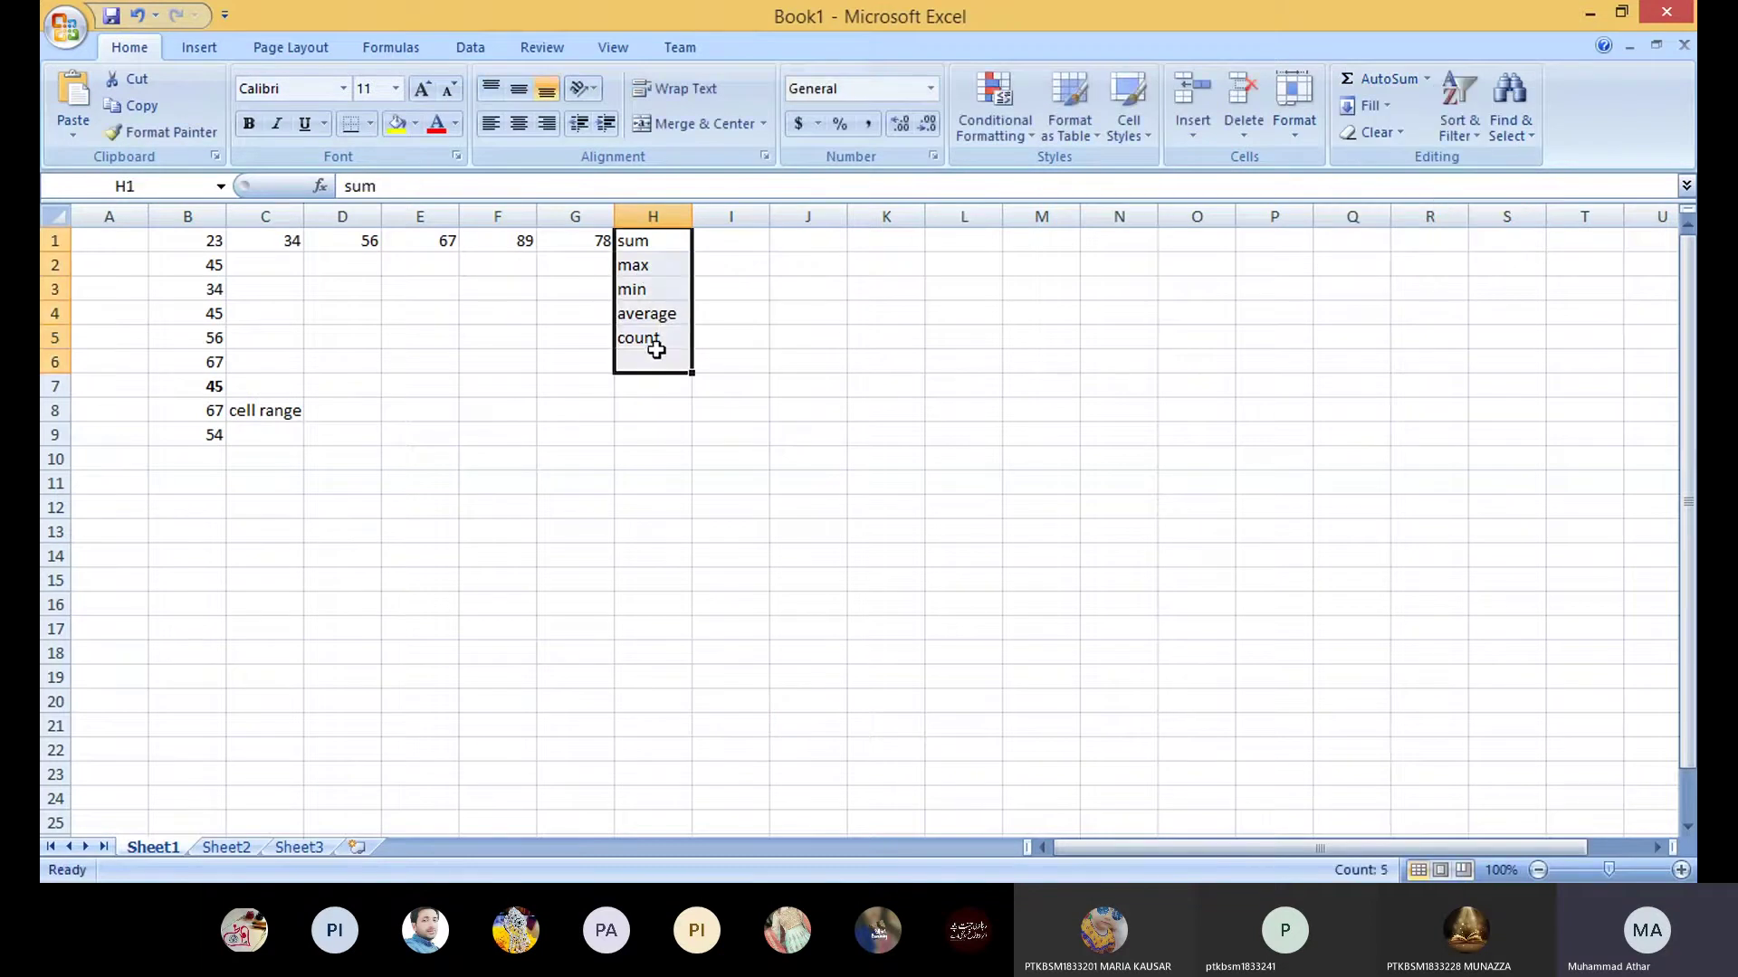
pyautogui.click(652, 355)
pyautogui.moveTo(639, 241); pyautogui.dragTo(648, 333)
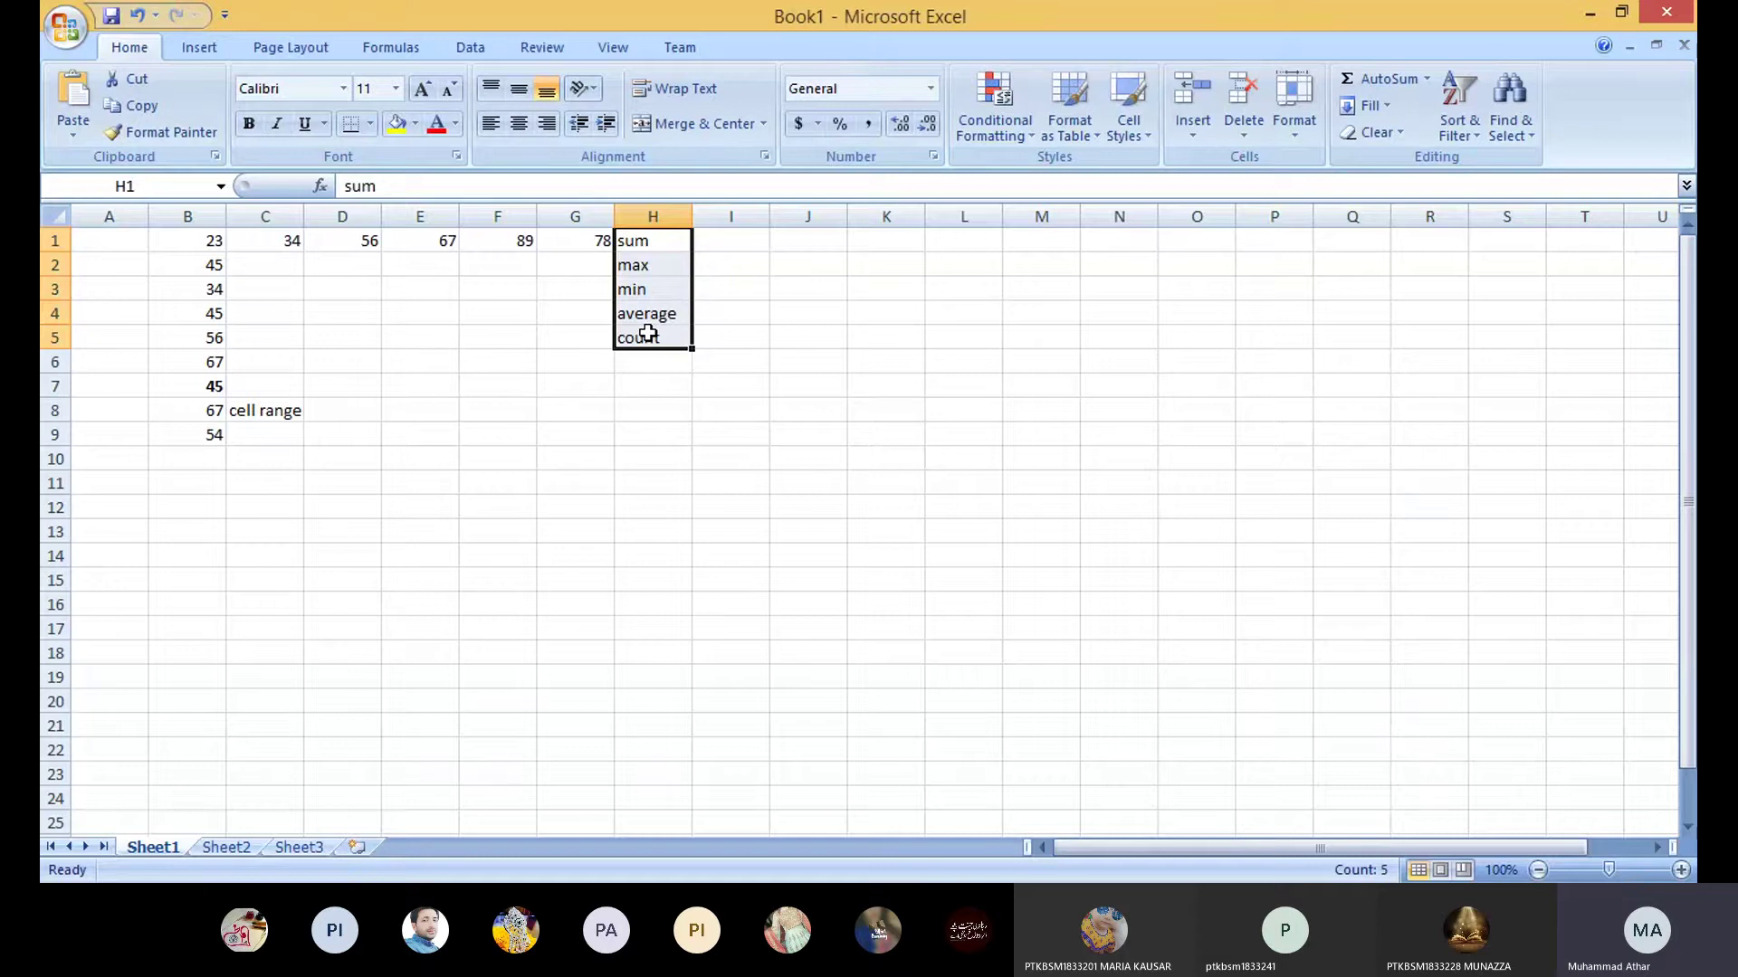
pyautogui.press('Delete')
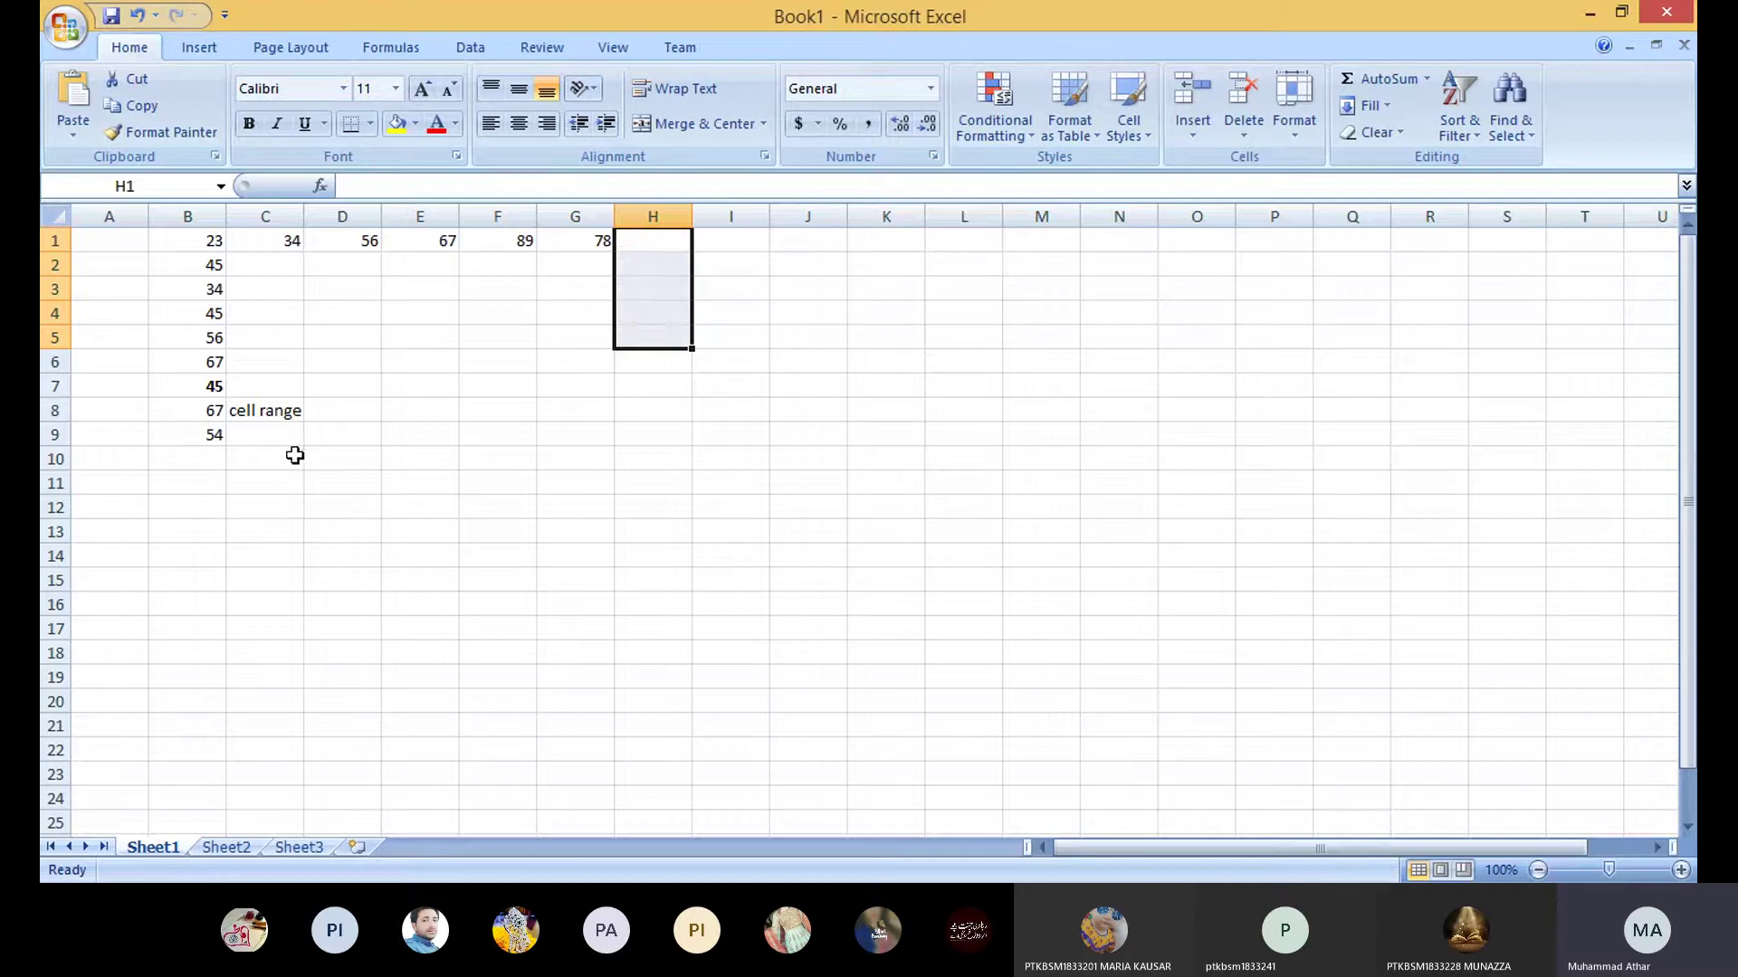
pyautogui.click(275, 417)
pyautogui.press('Delete')
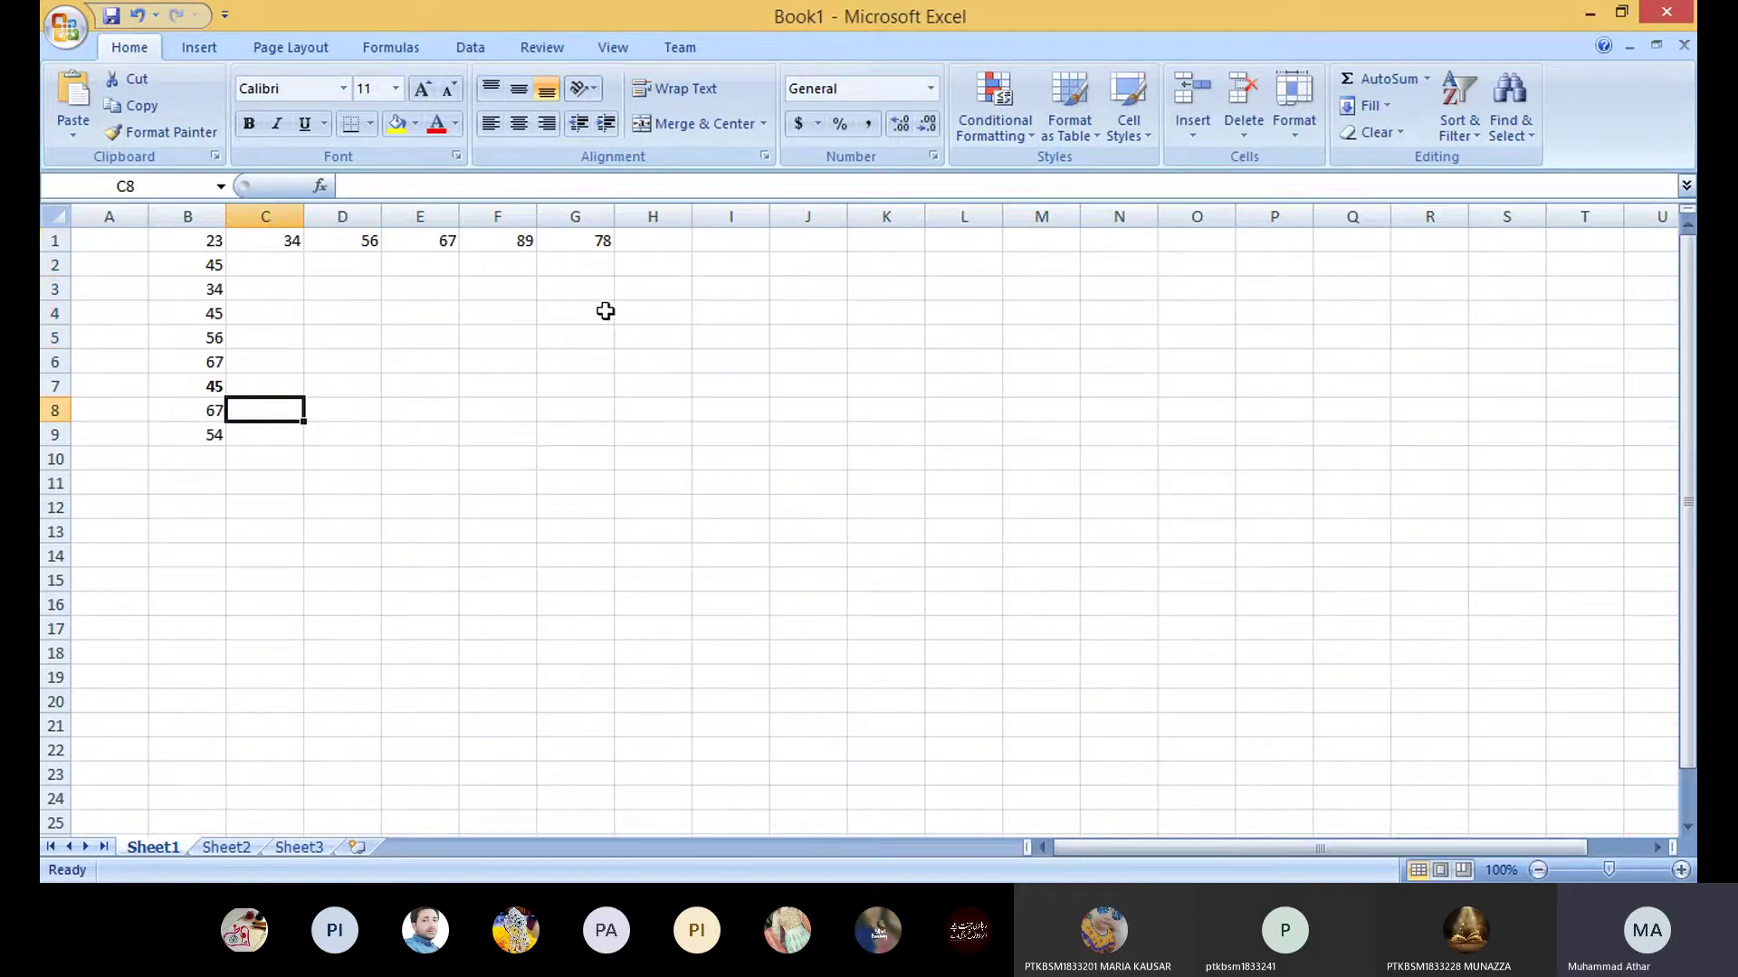
# Step: Begin a formula in cell H1 with =sum
pyautogui.click(635, 238)
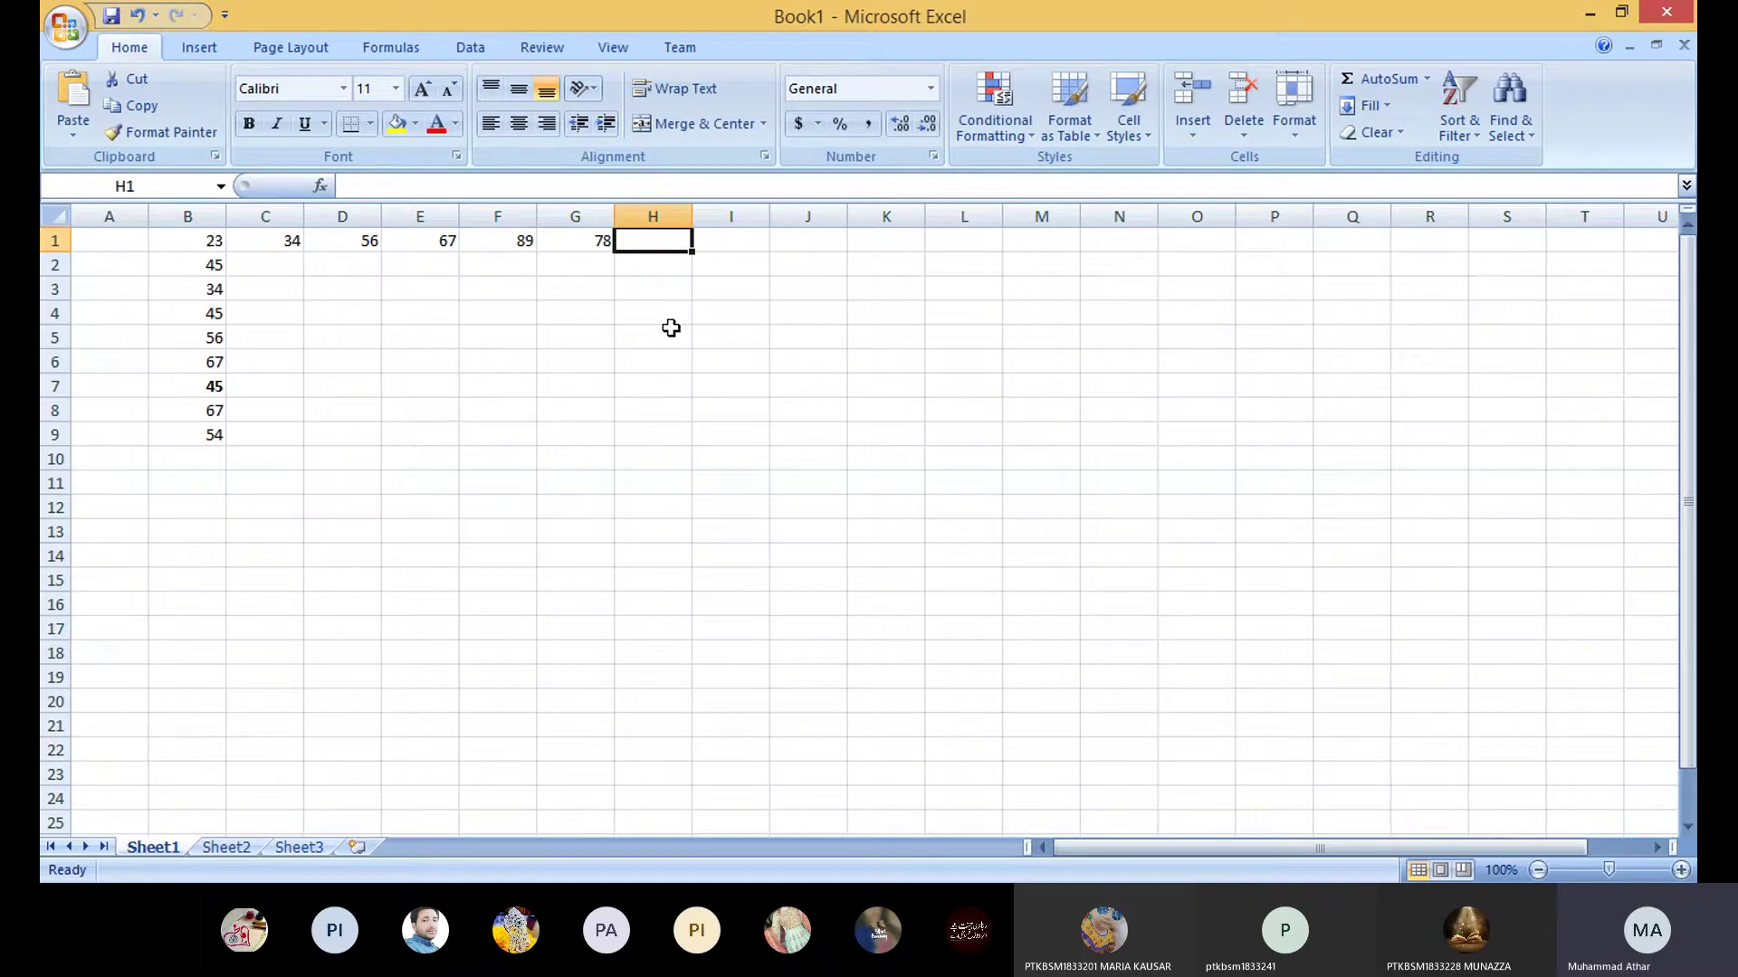
pyautogui.write('=')
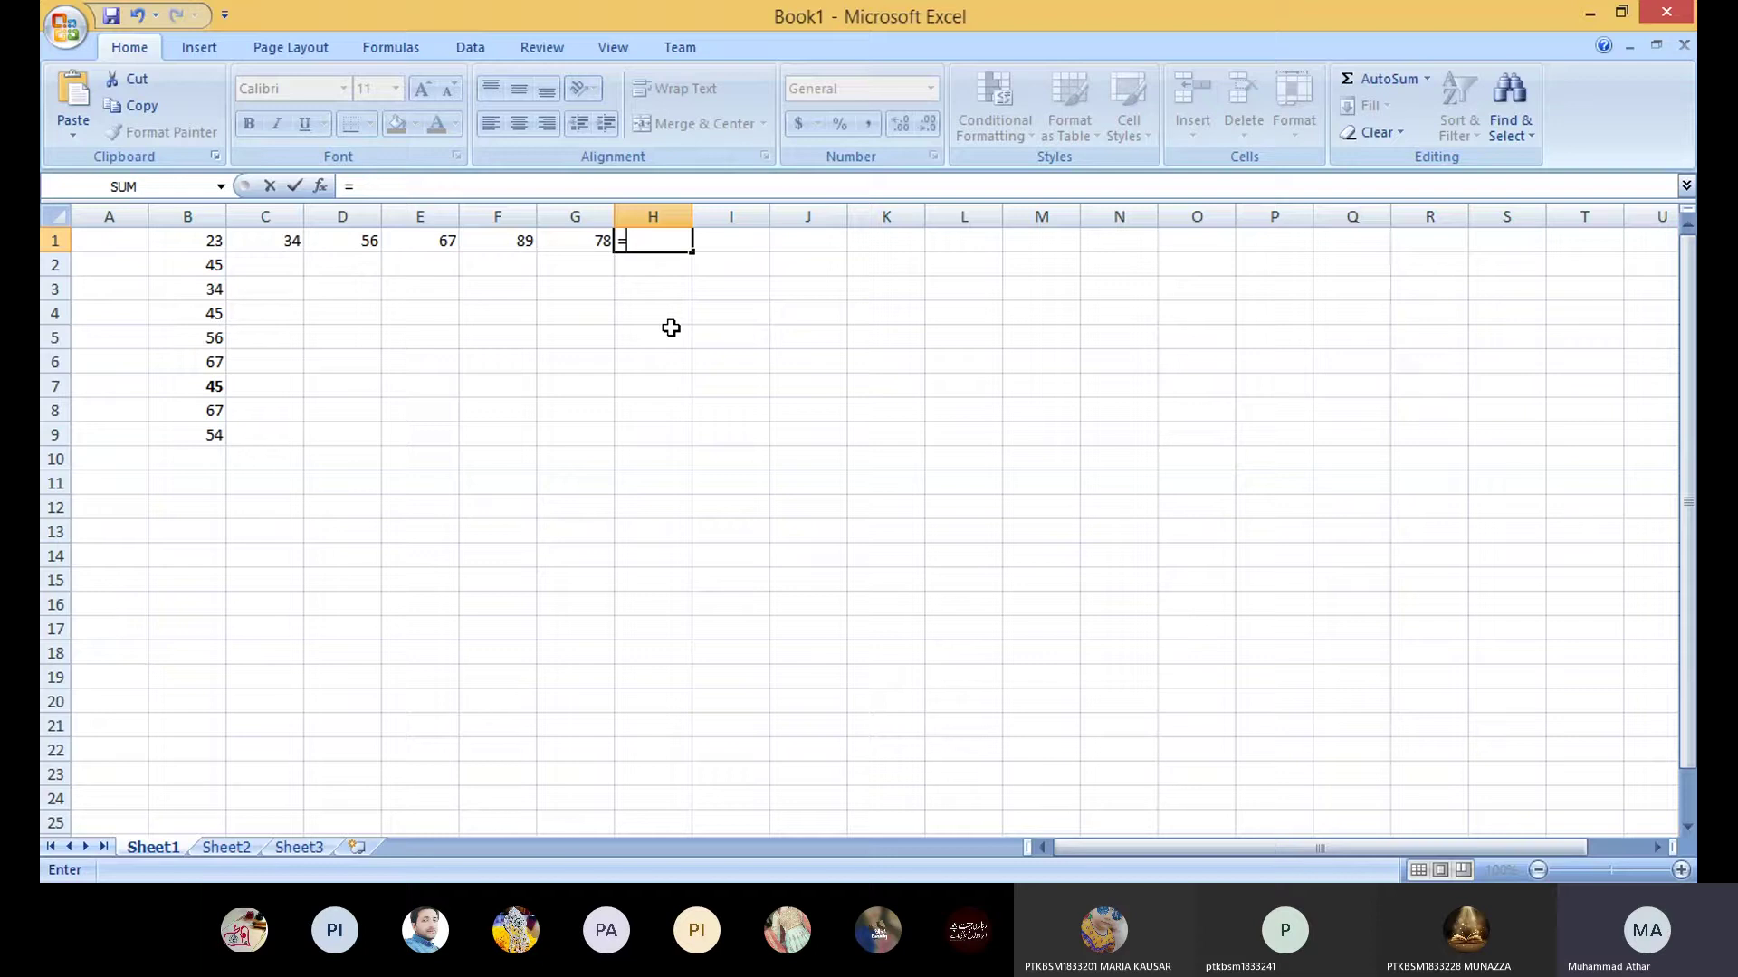
pyautogui.write('sum')
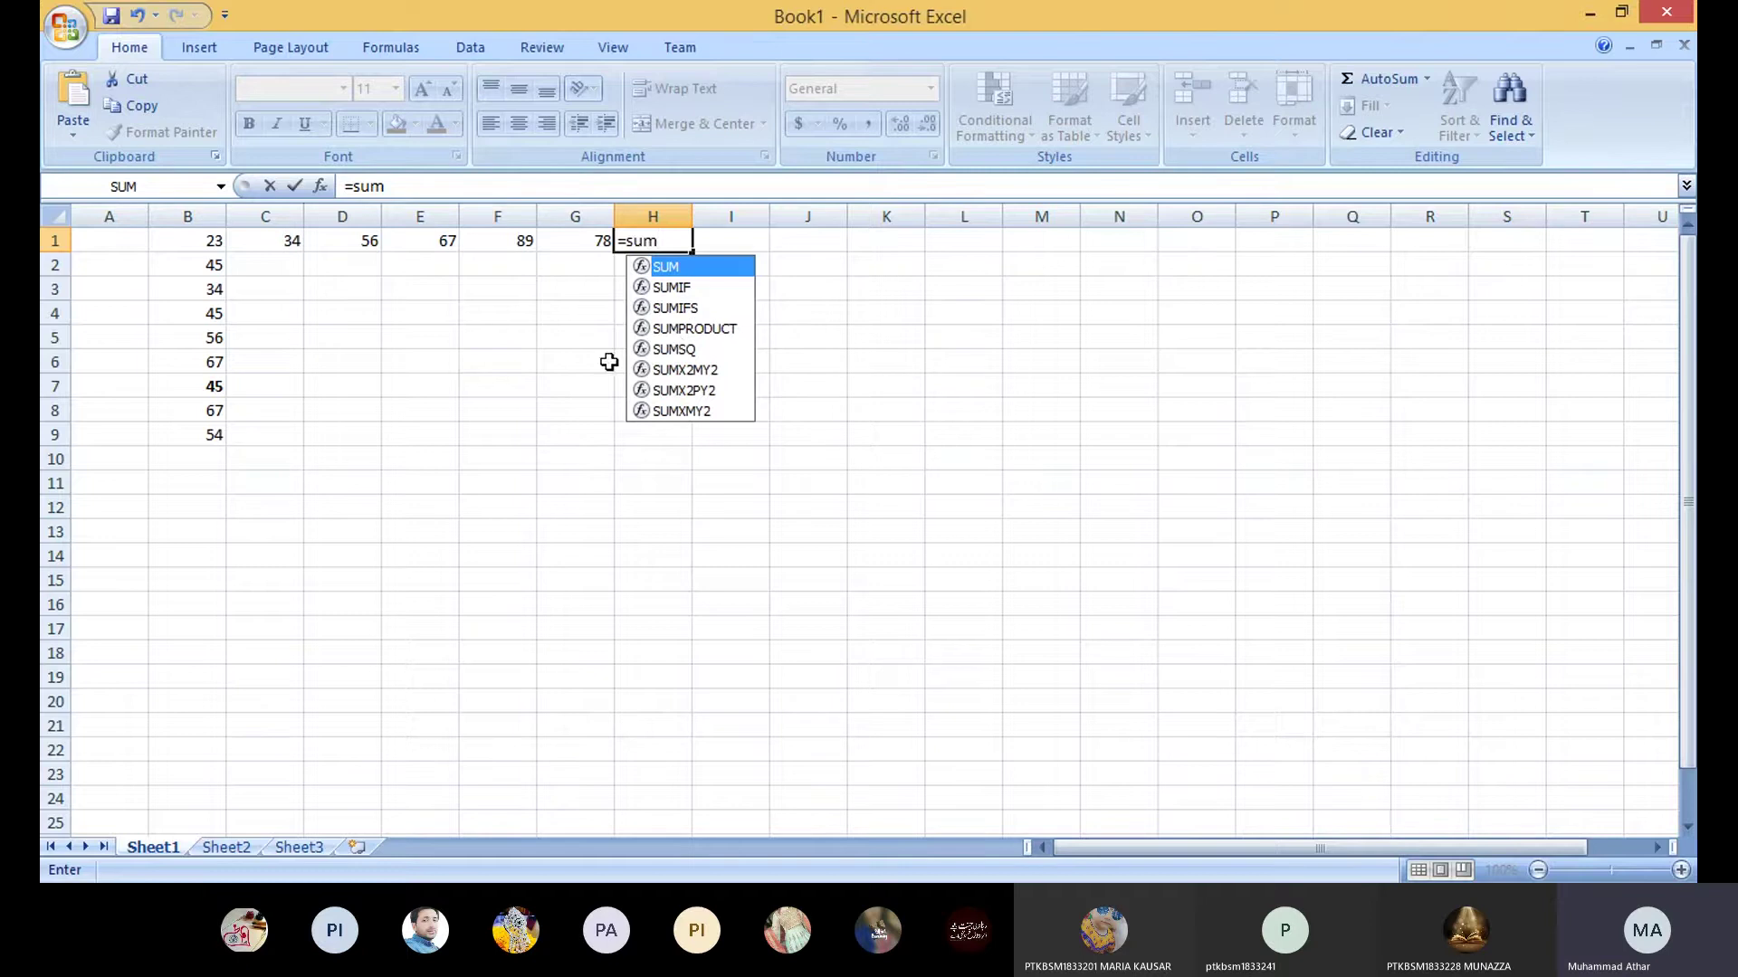
# Step: Look through the suggested functions starting with SUM, down to SUMXMY2 and back up to SUM
pyautogui.press('Down')
pyautogui.press('Down')
pyautogui.press('Down')
pyautogui.press('Down')
pyautogui.press('Down')
pyautogui.press('Down')
pyautogui.press('Down')
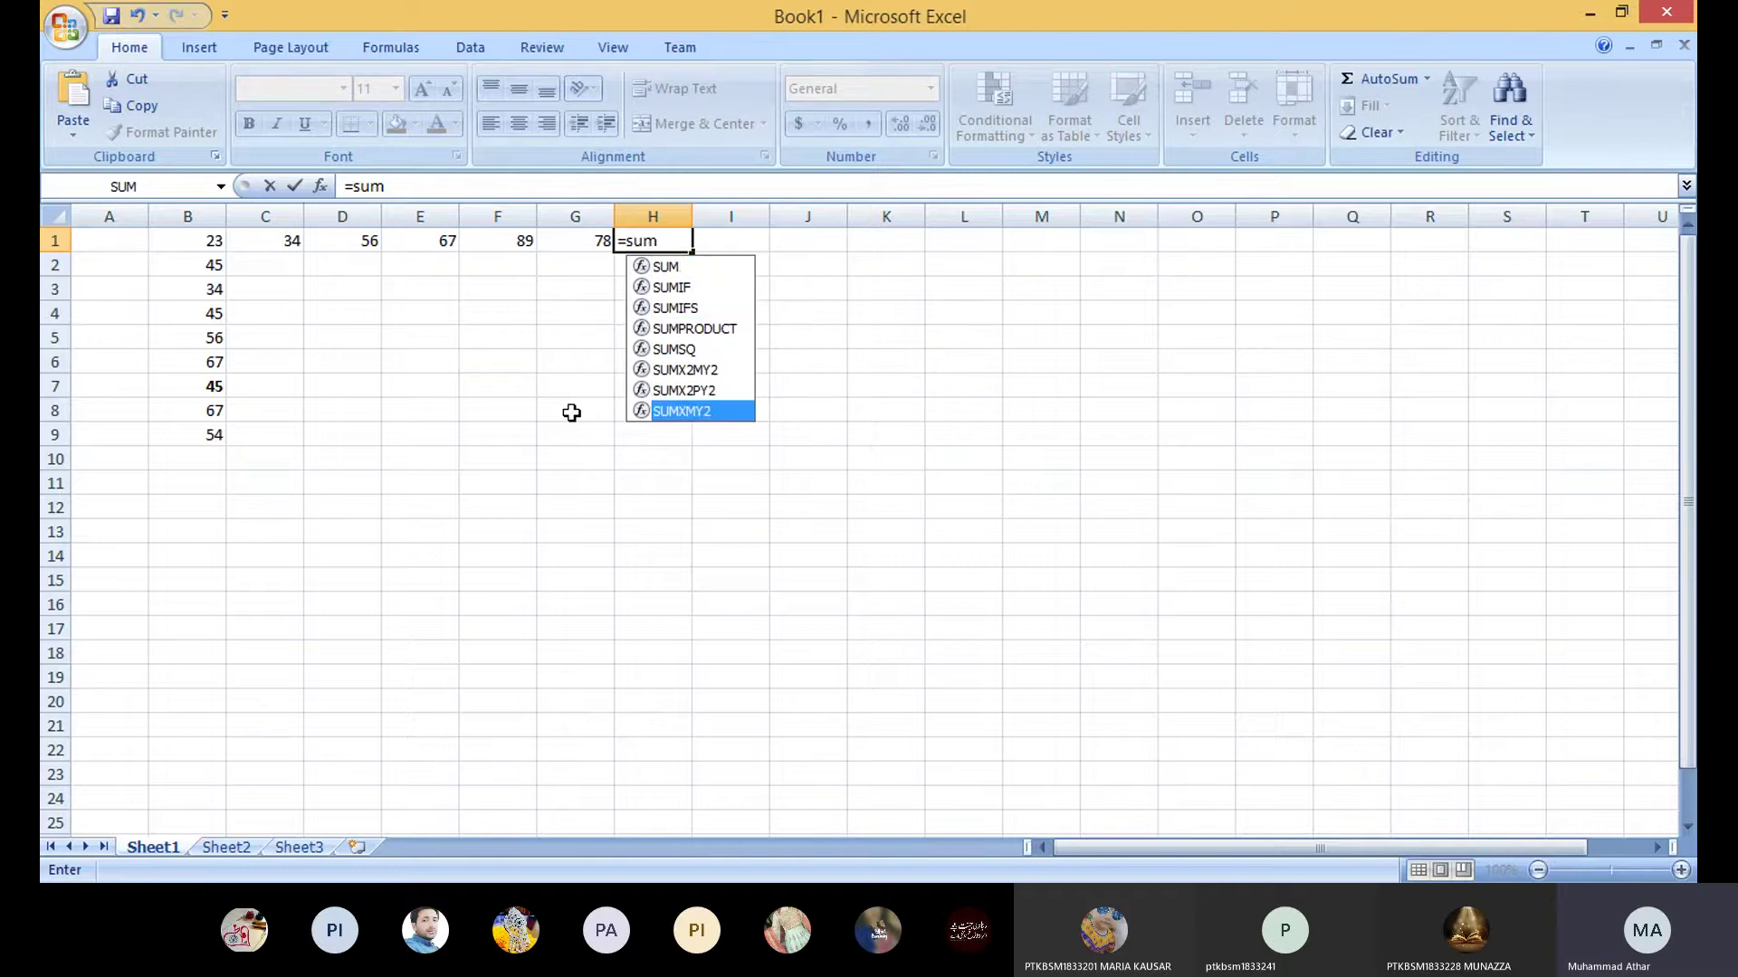
pyautogui.press('Up')
pyautogui.press('Up')
pyautogui.press('Up')
pyautogui.press('Up')
pyautogui.press('Up')
pyautogui.press('Up')
pyautogui.press('Up')
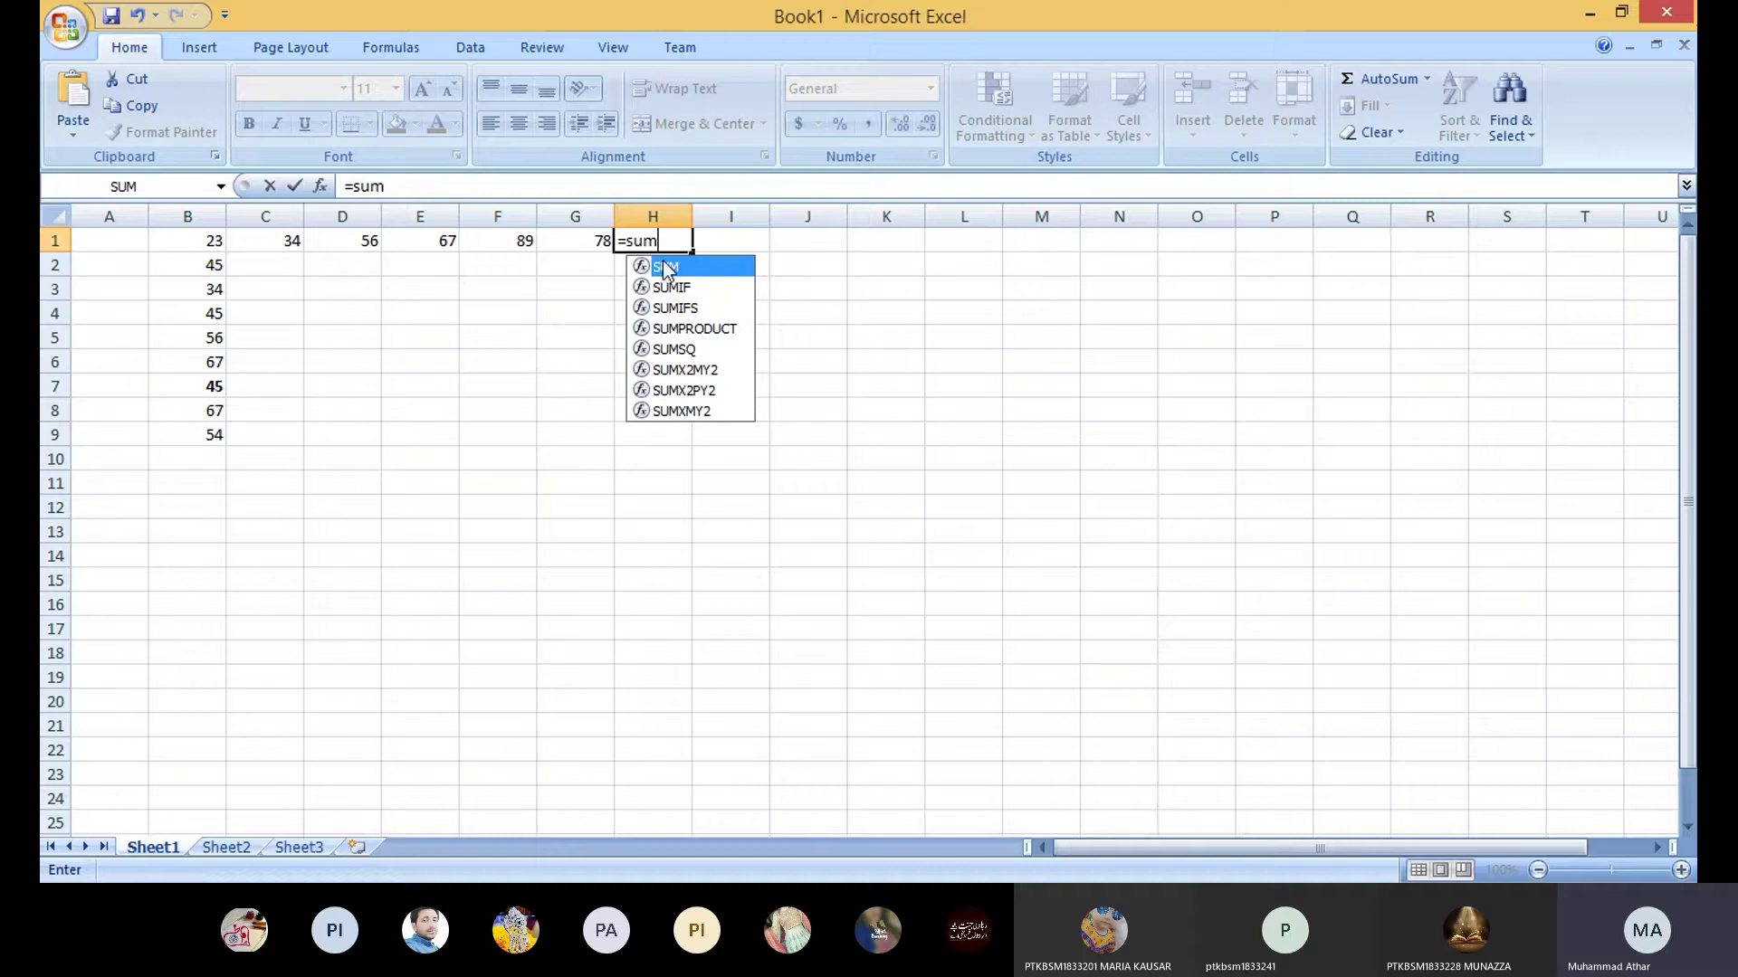
# Step: Complete the formula in cell H1 as =sum(b1:g1) to add up the numbers in row 1
pyautogui.write('(')
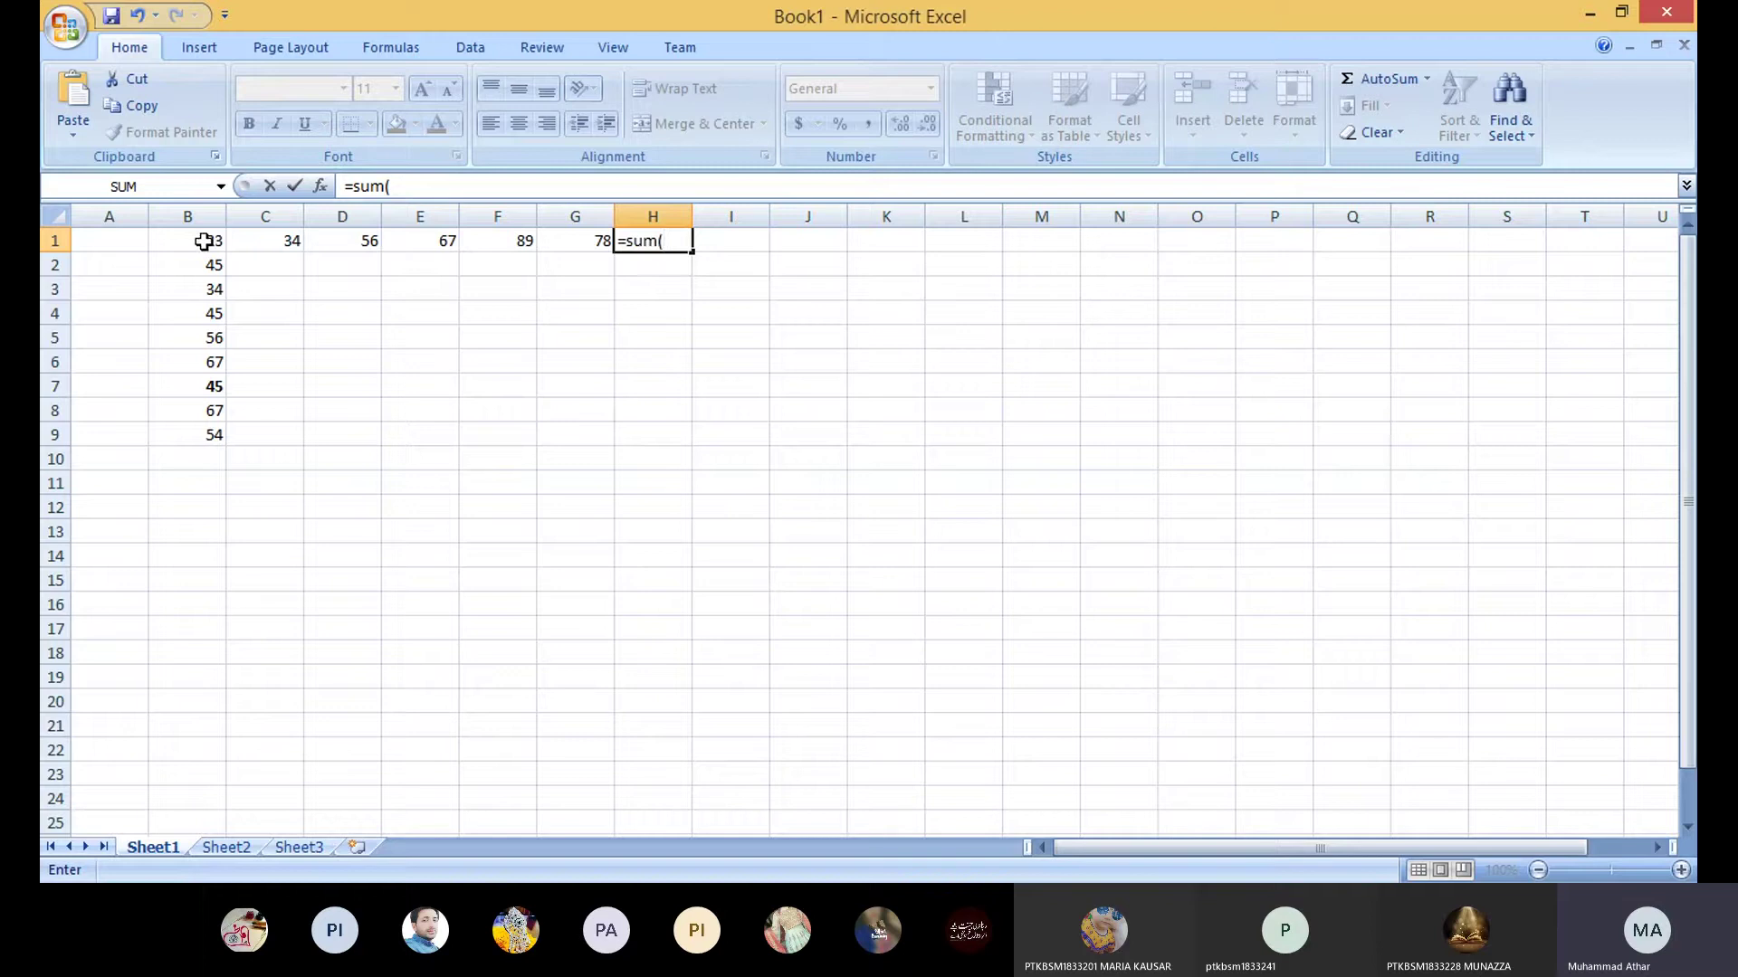
pyautogui.write('b')
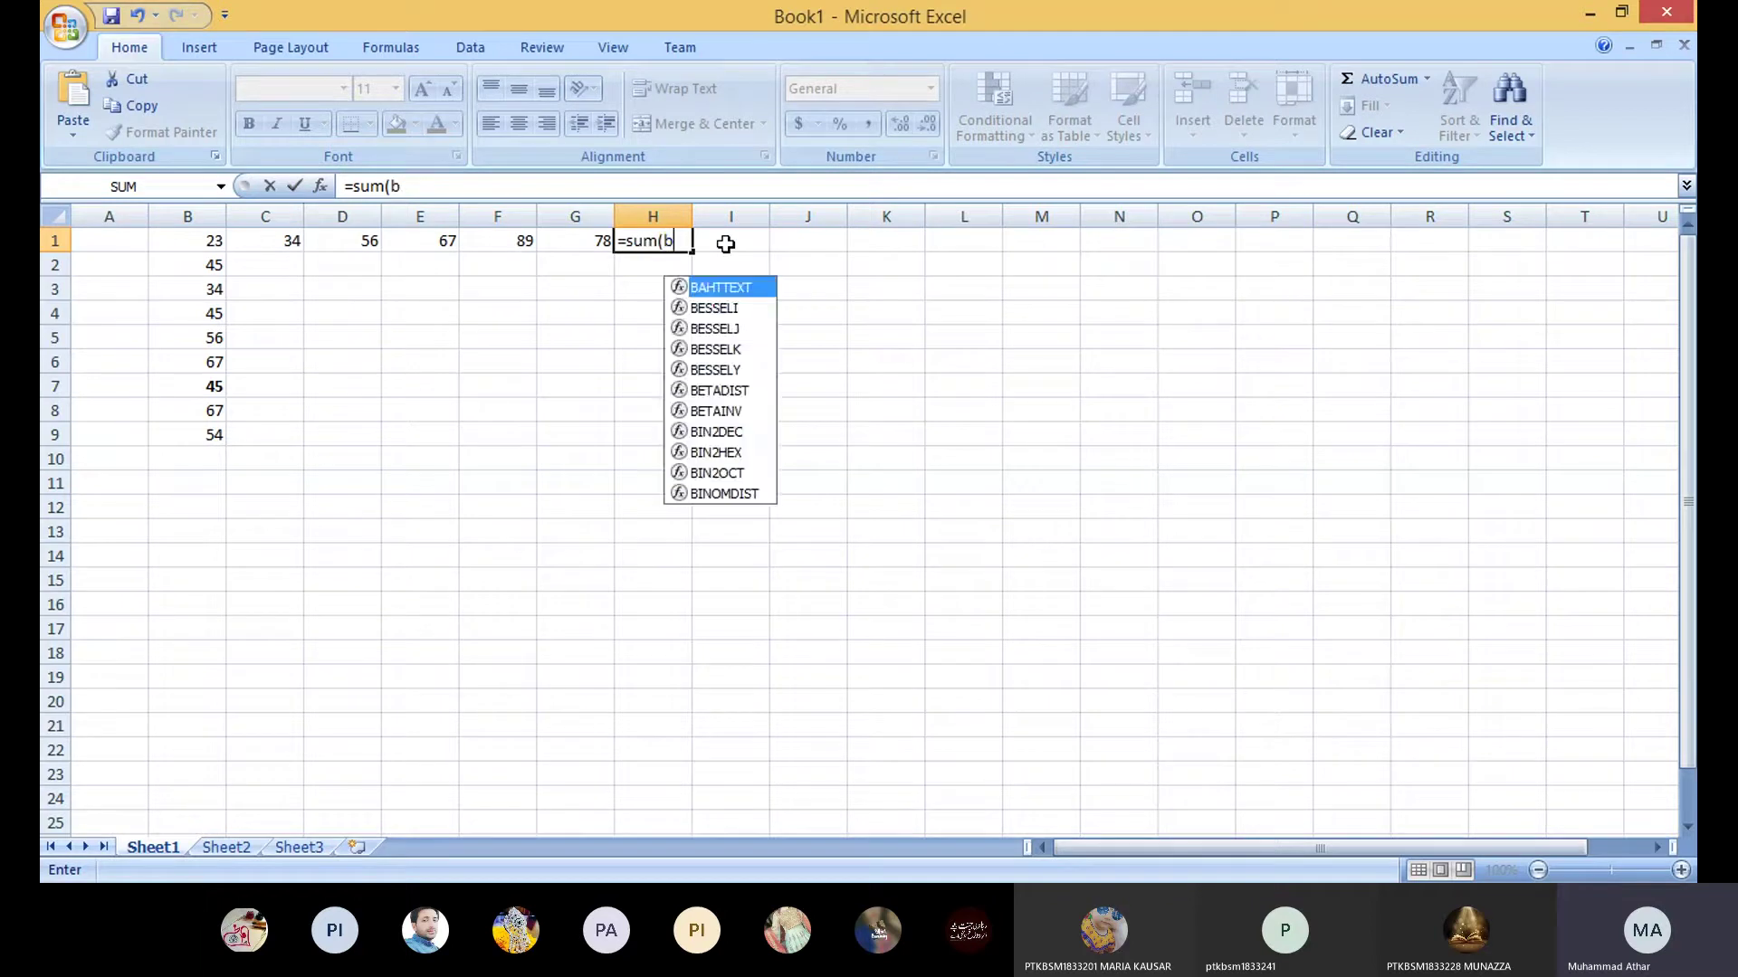
pyautogui.write('1:')
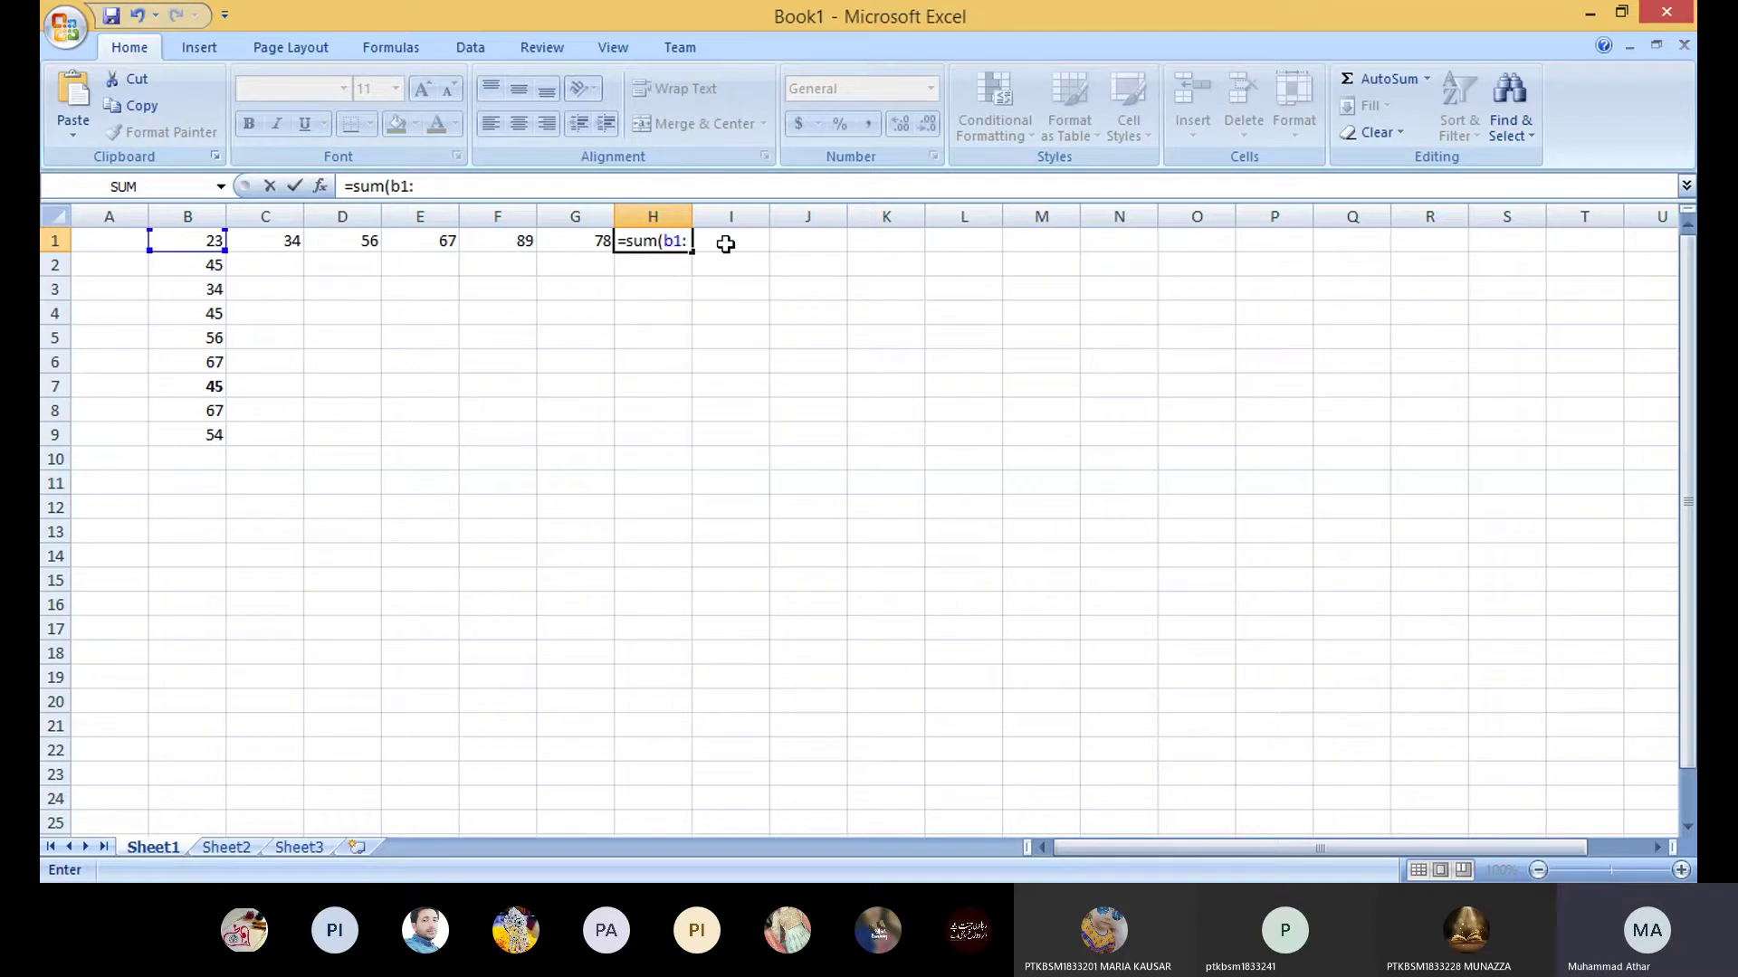
pyautogui.write('g1')
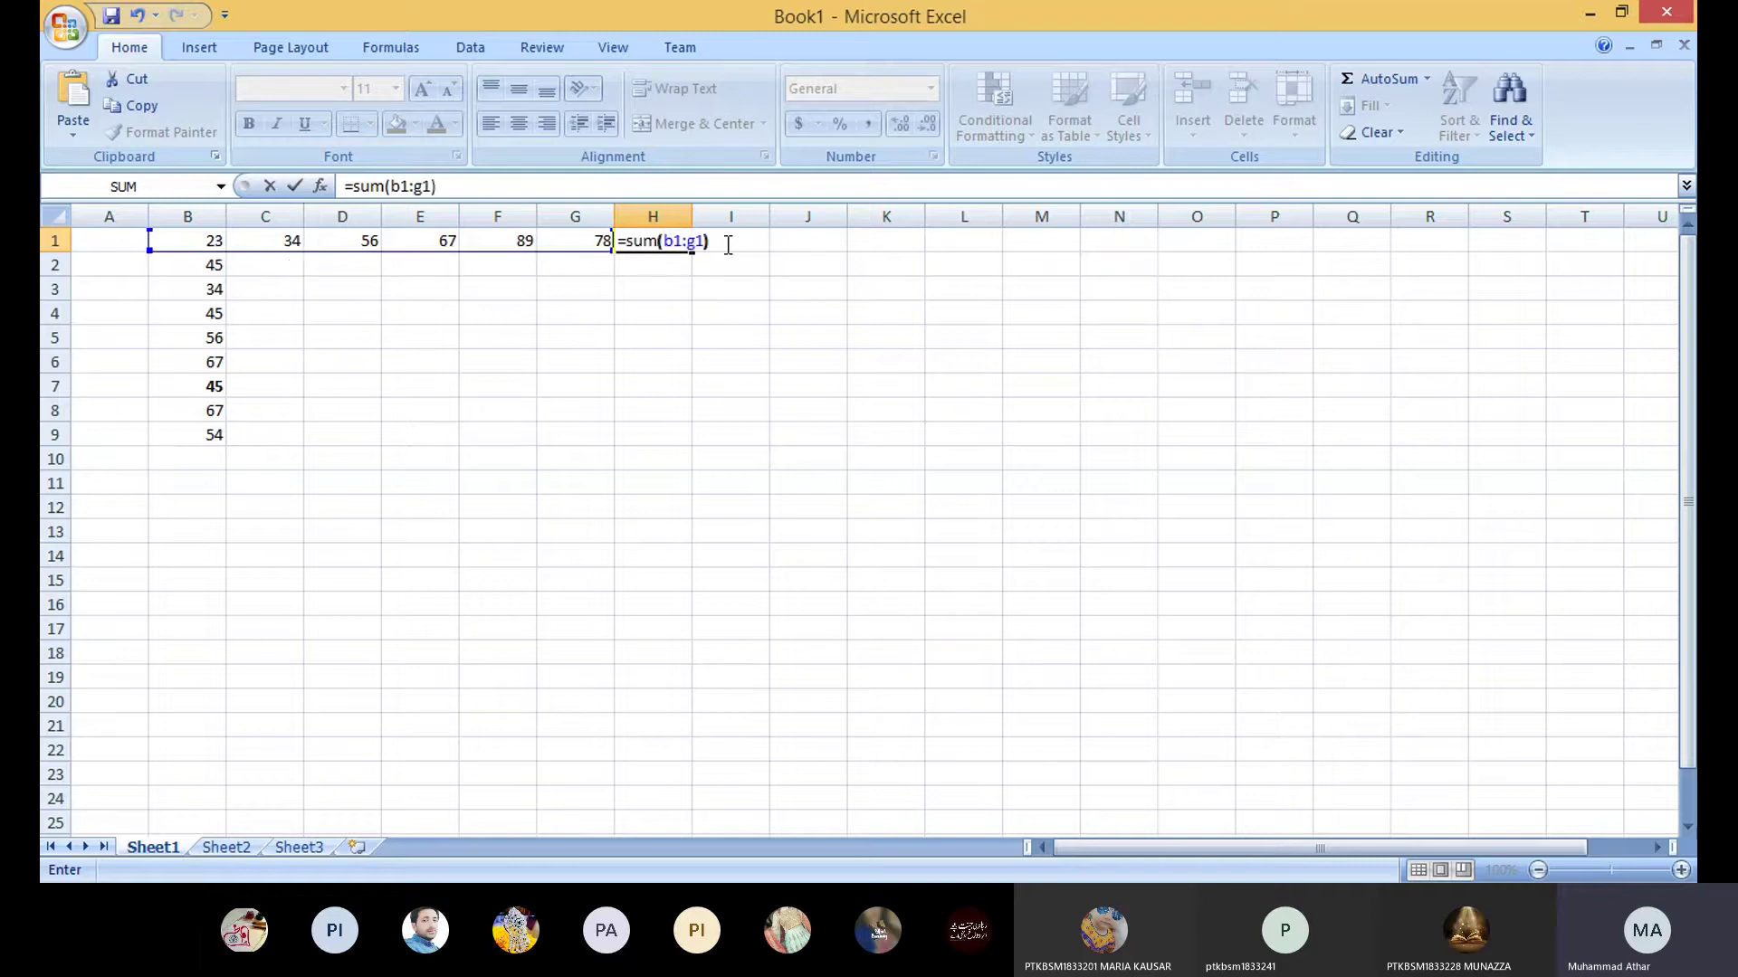
pyautogui.write(')')
pyautogui.press('Return')
# Step: Copy the SUM formula from cell H1 down the column to cell H9
pyautogui.click(661, 241)
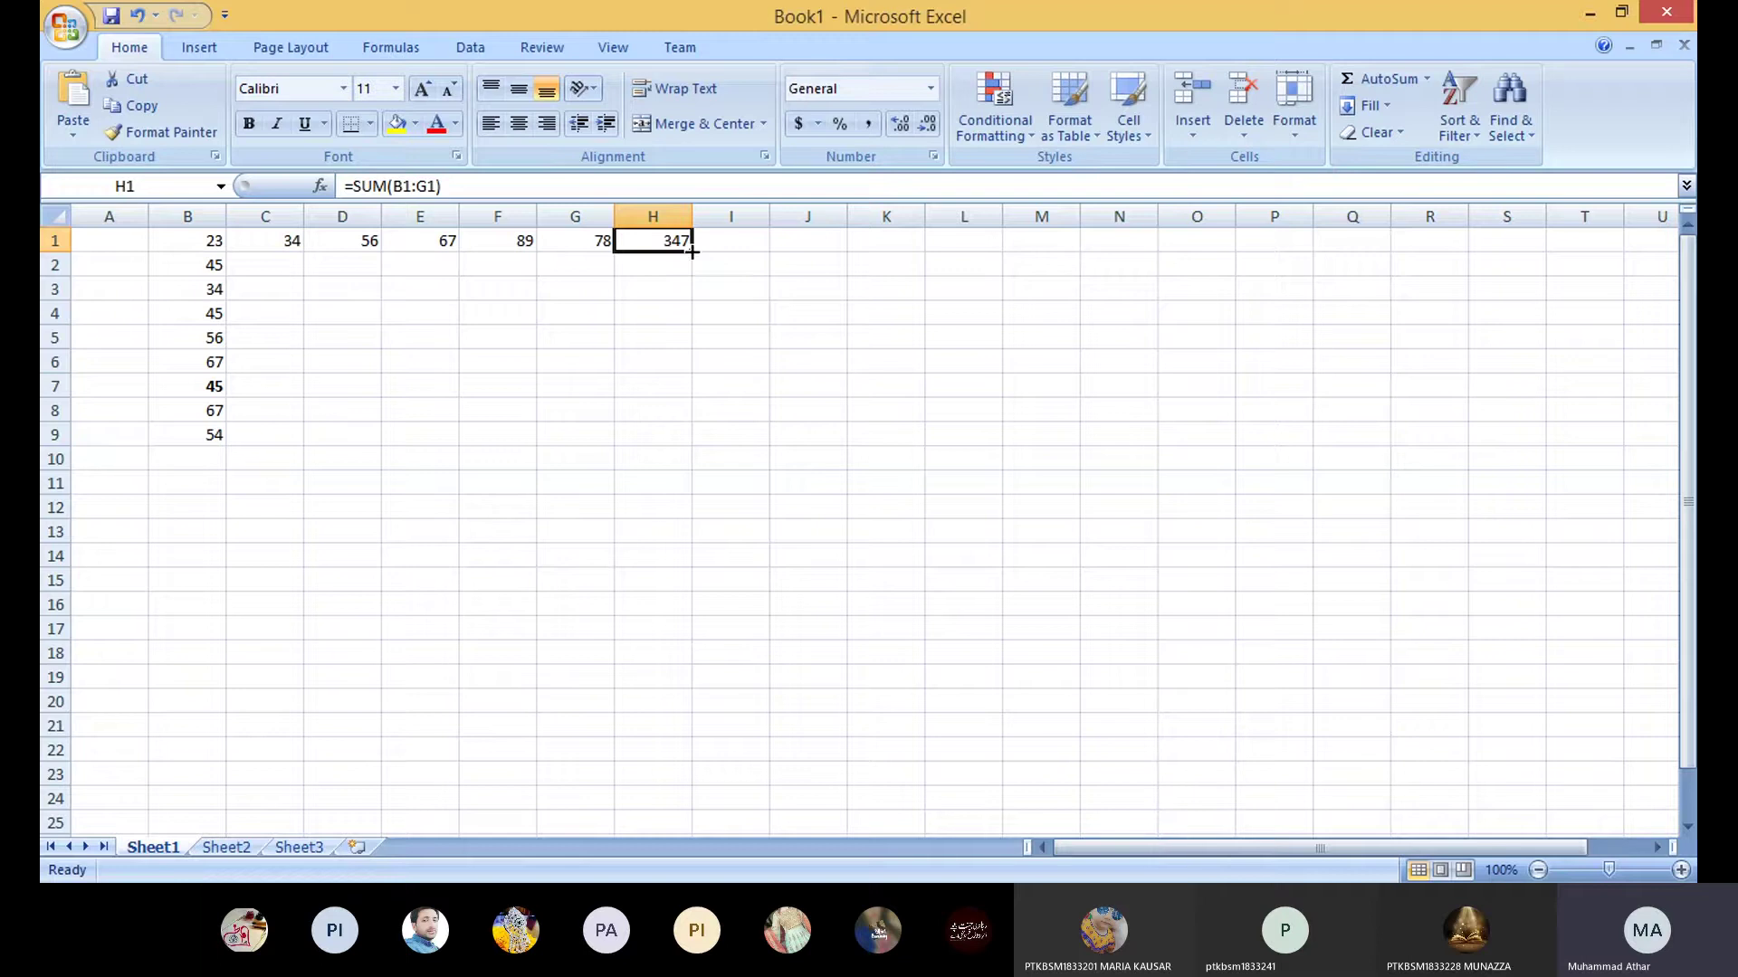
pyautogui.moveTo(693, 252)
pyautogui.mouseDown()
pyautogui.moveTo(693, 372)
pyautogui.moveTo(680, 246)
pyautogui.mouseUp()
pyautogui.moveTo(693, 251); pyautogui.dragTo(679, 437)
# Step: Enter the values 23, 45, 67, 43 and 56 across row 2 in cells C2 to G2
pyautogui.click(265, 266)
pyautogui.write('23')
pyautogui.press('Right')
pyautogui.write('45')
pyautogui.press('Right')
pyautogui.write('67')
pyautogui.press('Right')
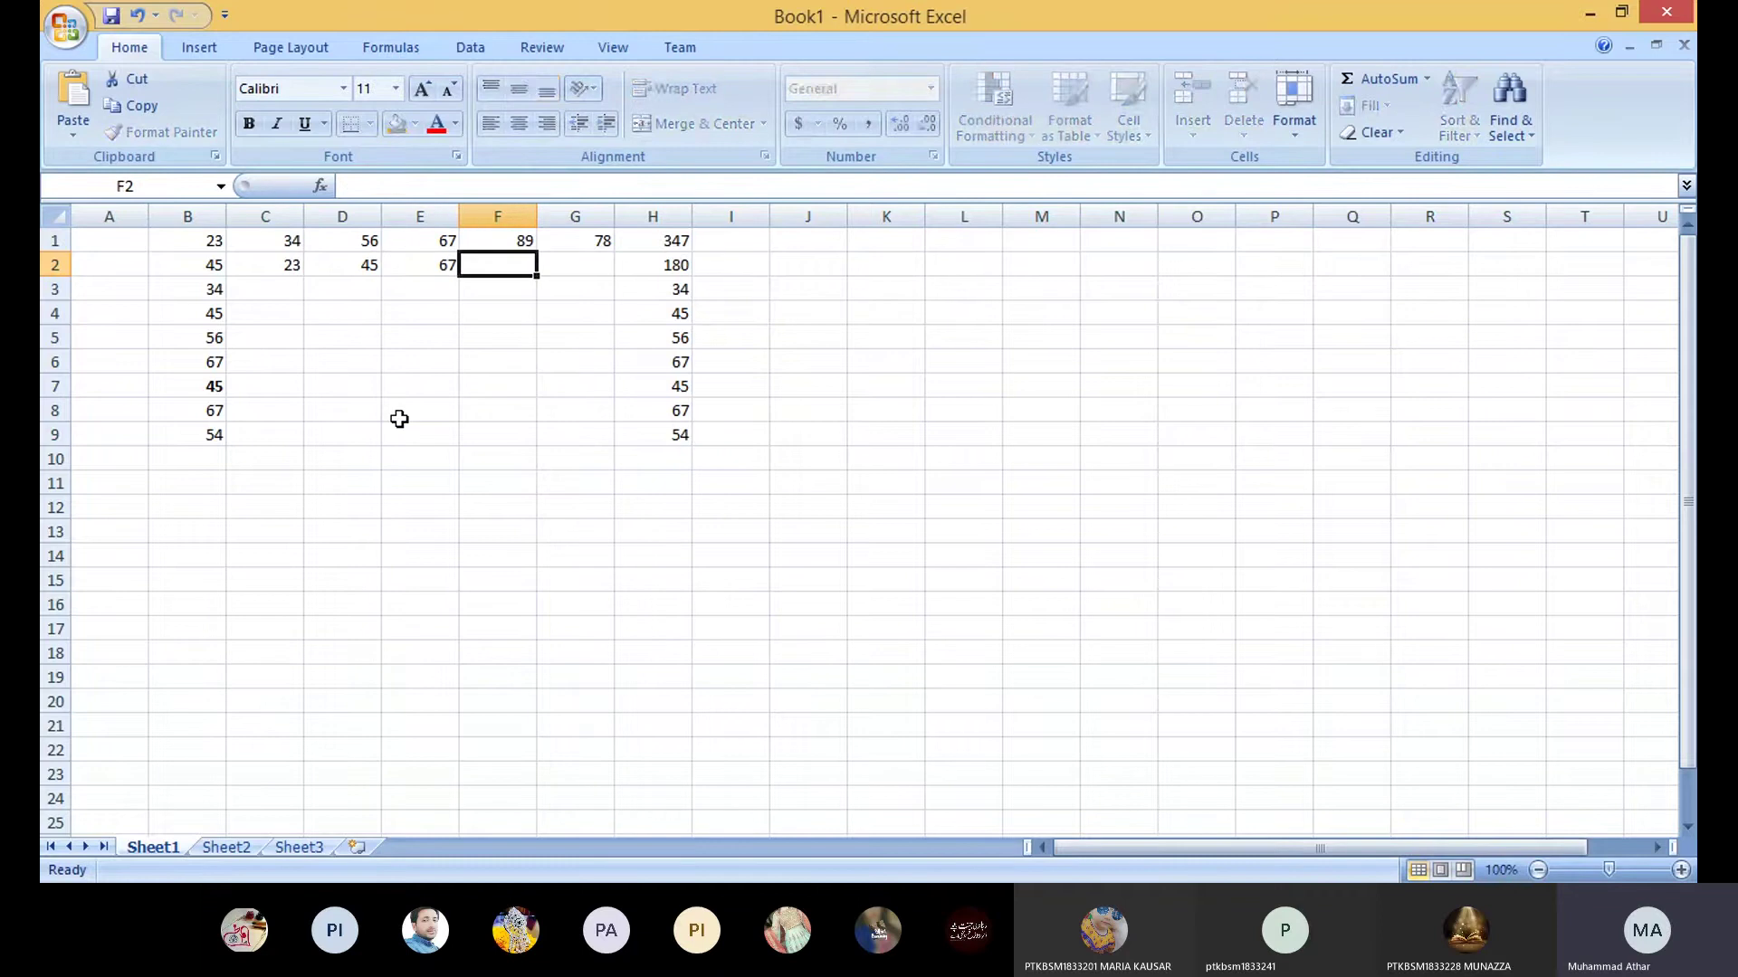
pyautogui.write('43')
pyautogui.press('Right')
pyautogui.write('56')
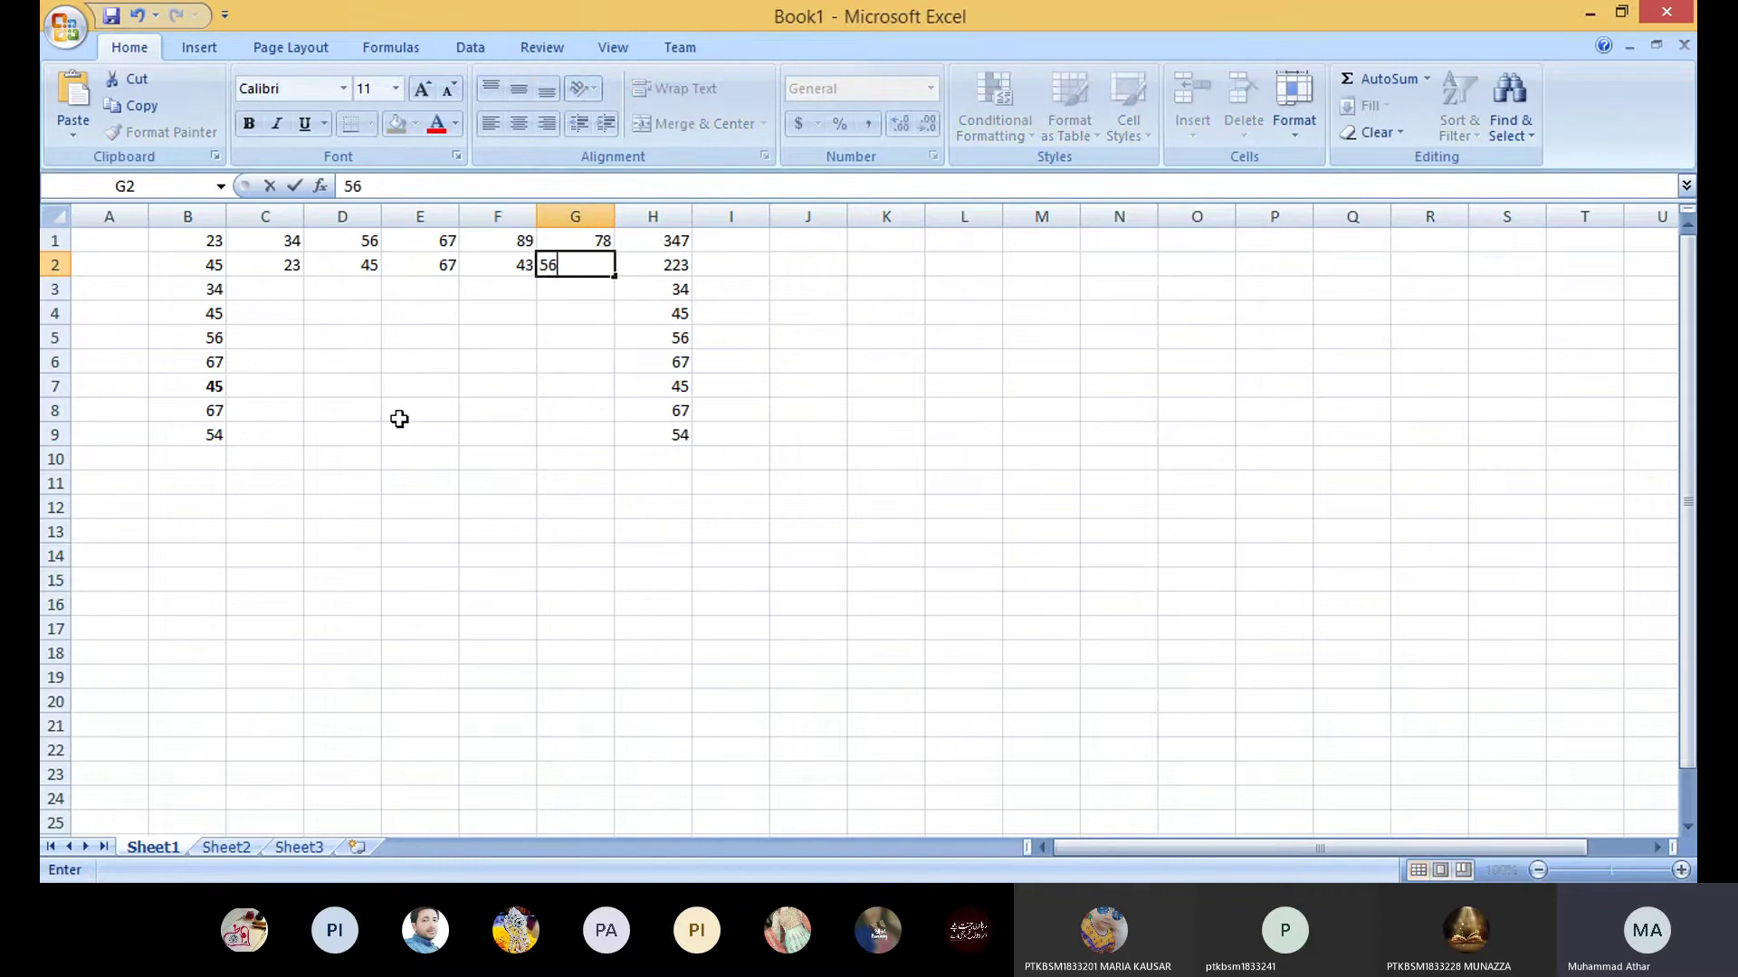
pyautogui.press('Return')
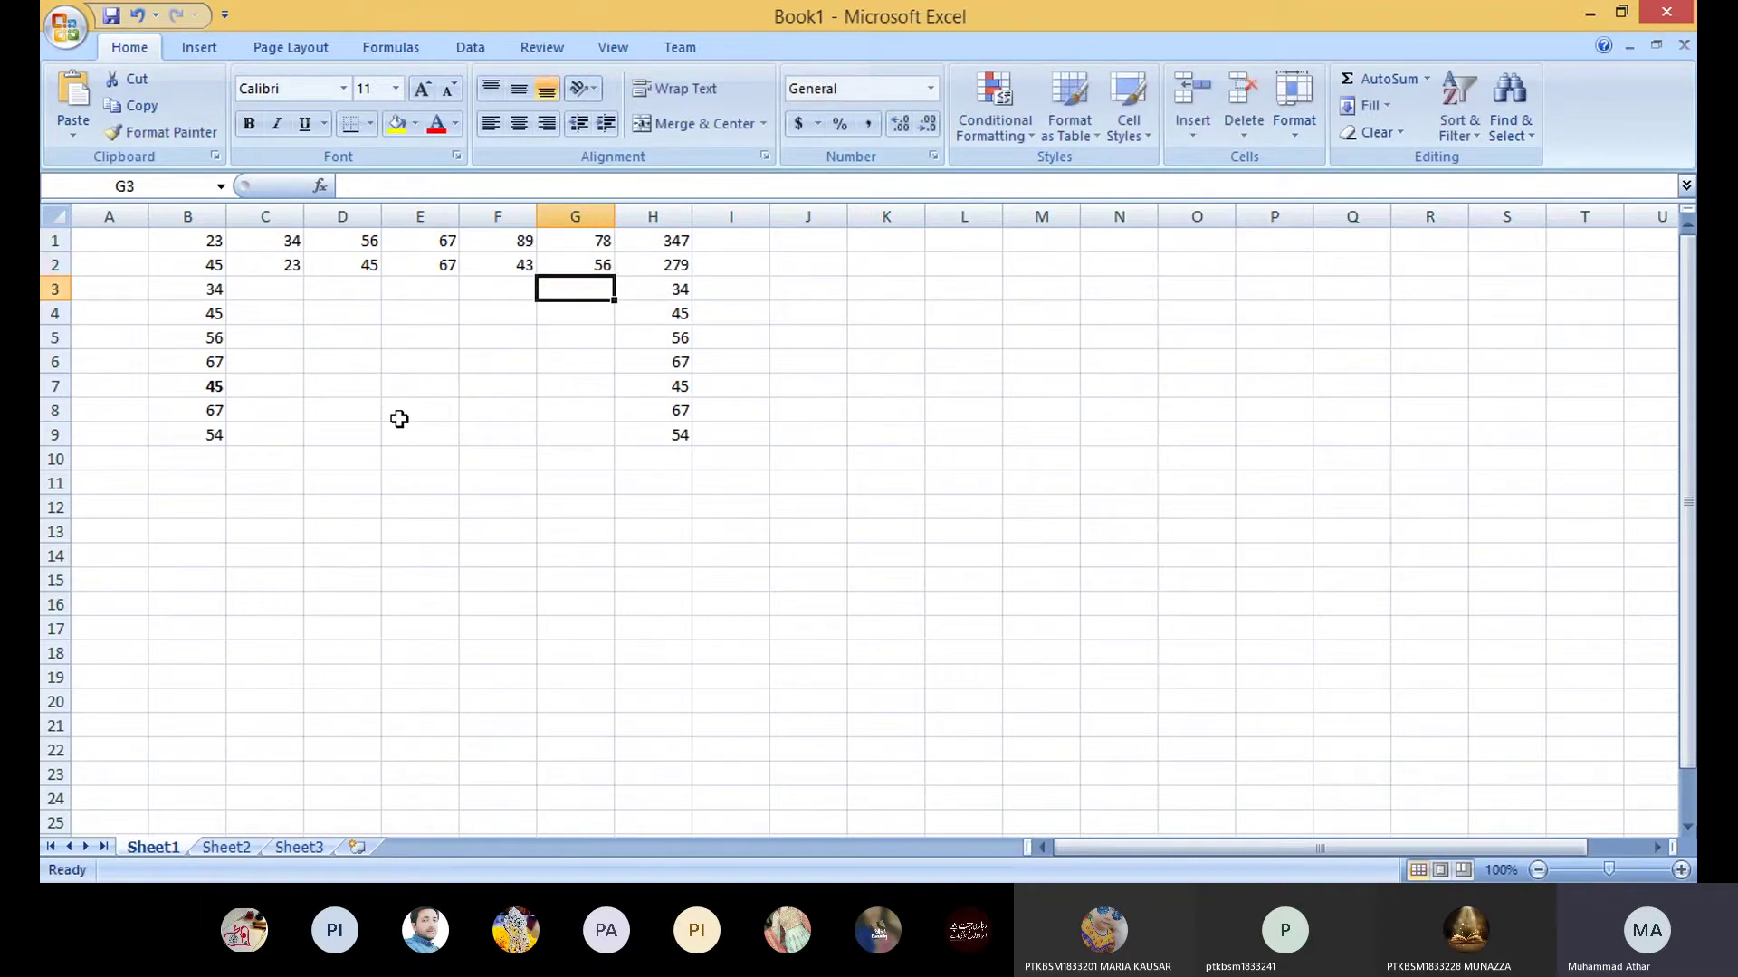
# Step: Enter the values 34, 23, 23, 45 and 56 in row 3, working back from cell G3 to C3
pyautogui.write('34')
pyautogui.press('Left')
pyautogui.write('23')
pyautogui.press('Left')
pyautogui.write('23')
pyautogui.press('Left')
pyautogui.write('45')
pyautogui.press('Left')
pyautogui.write('56456')
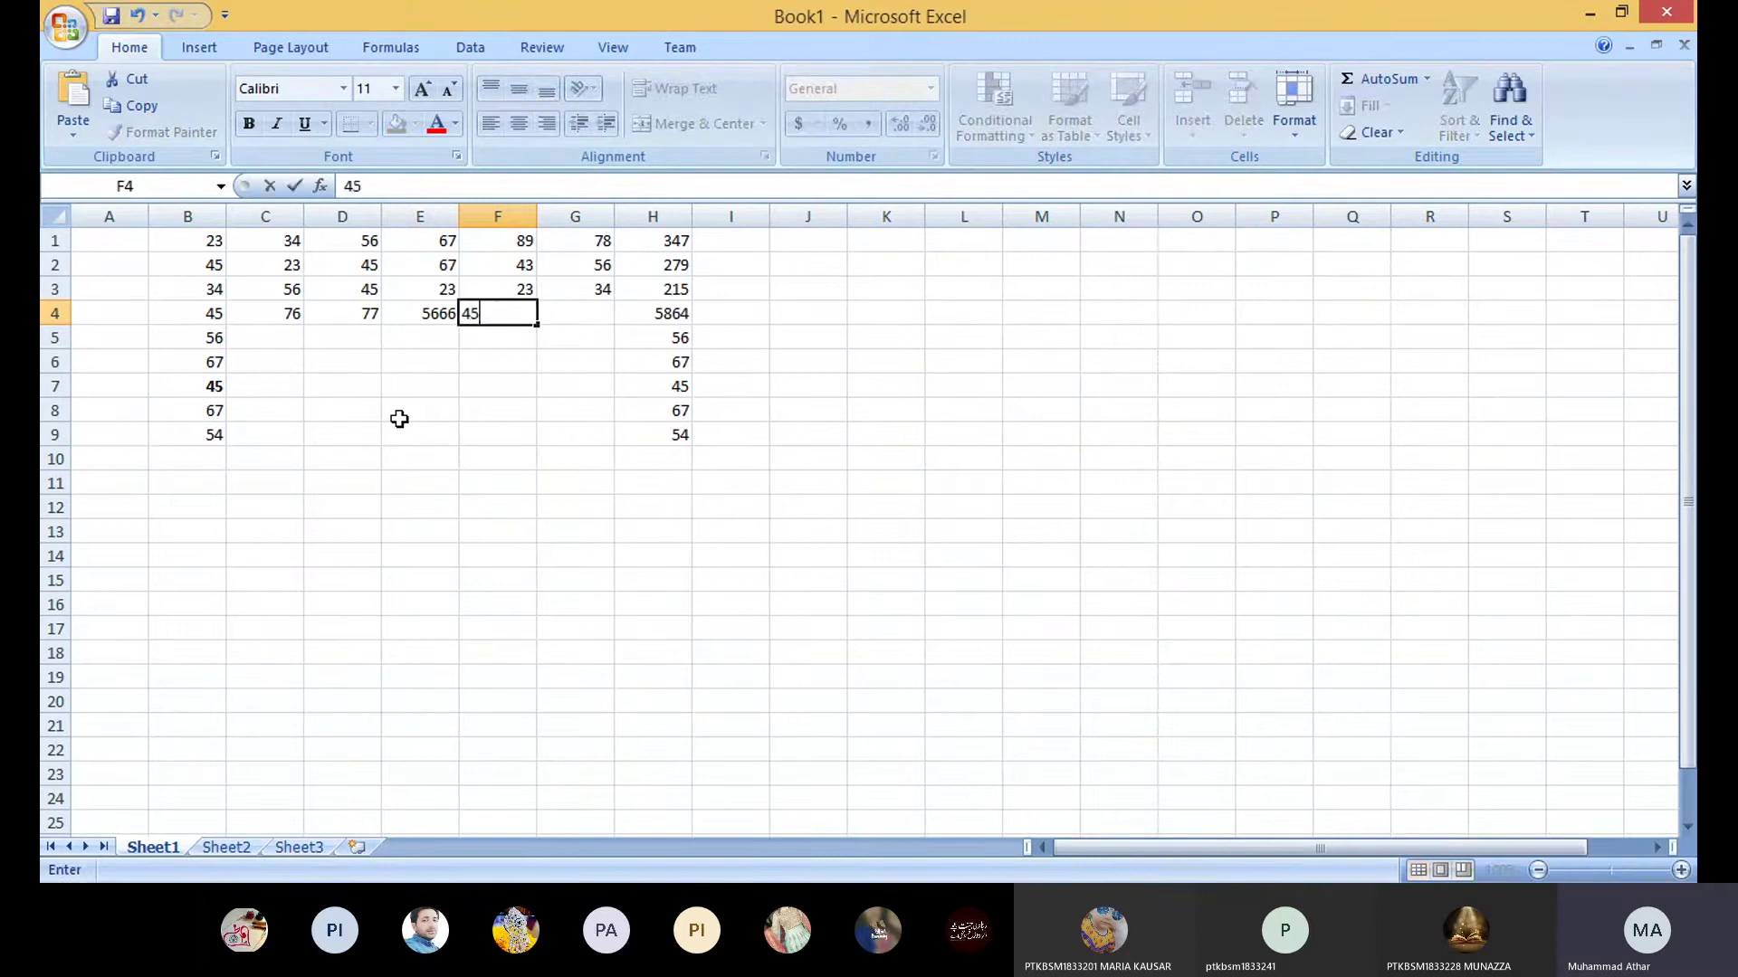
# Step: Fill cells C4 to G4 with 76, 77, 5666, 456 and 43, and enter 56 in cell G5
pyautogui.press('Down')
pyautogui.press('Up')
pyautogui.press('Right')
pyautogui.write('43')
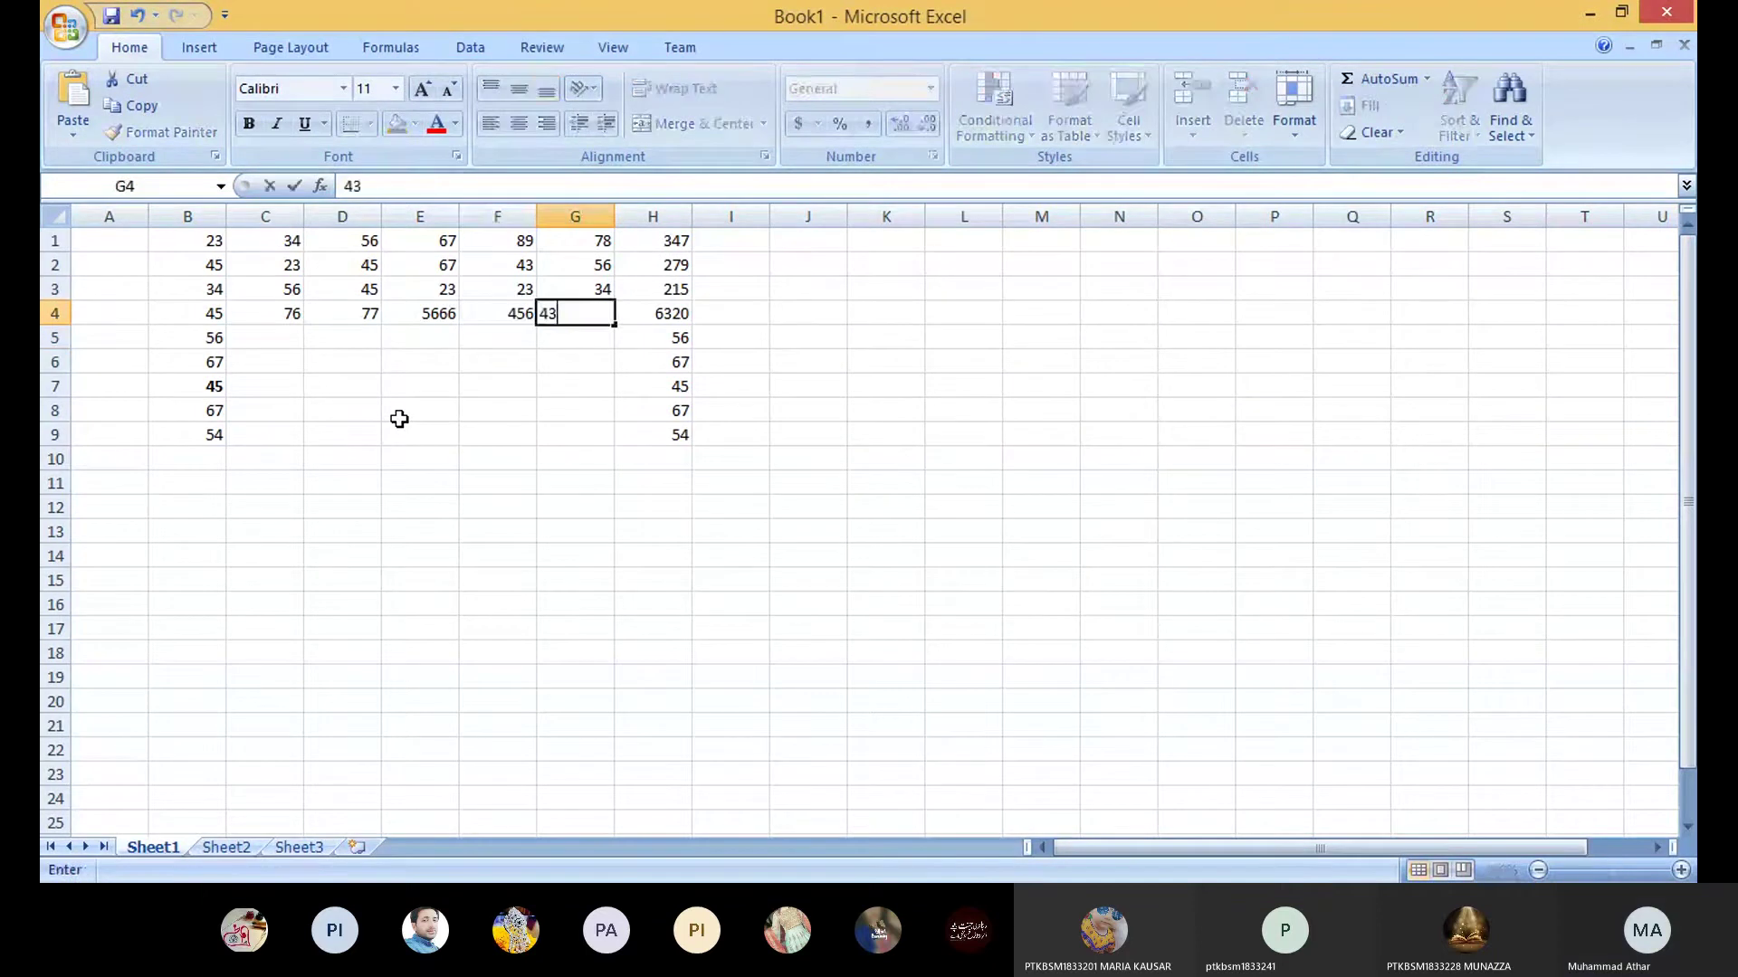
pyautogui.press('Return')
pyautogui.write('56')
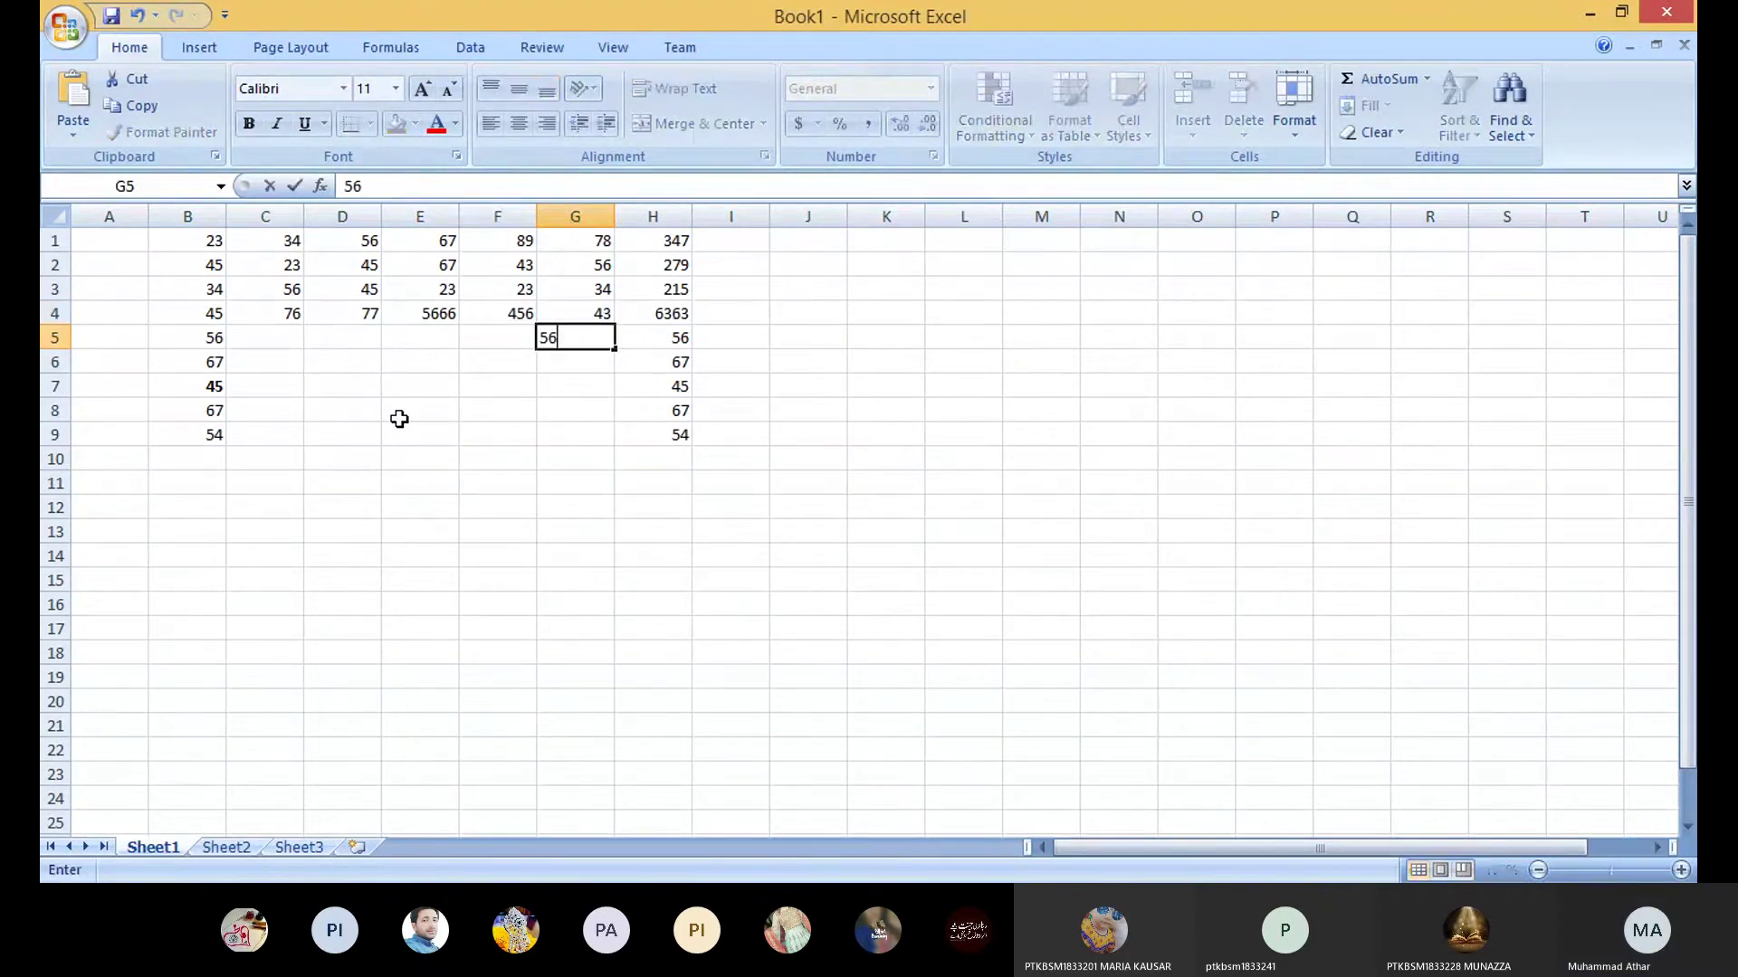
pyautogui.press('Left')
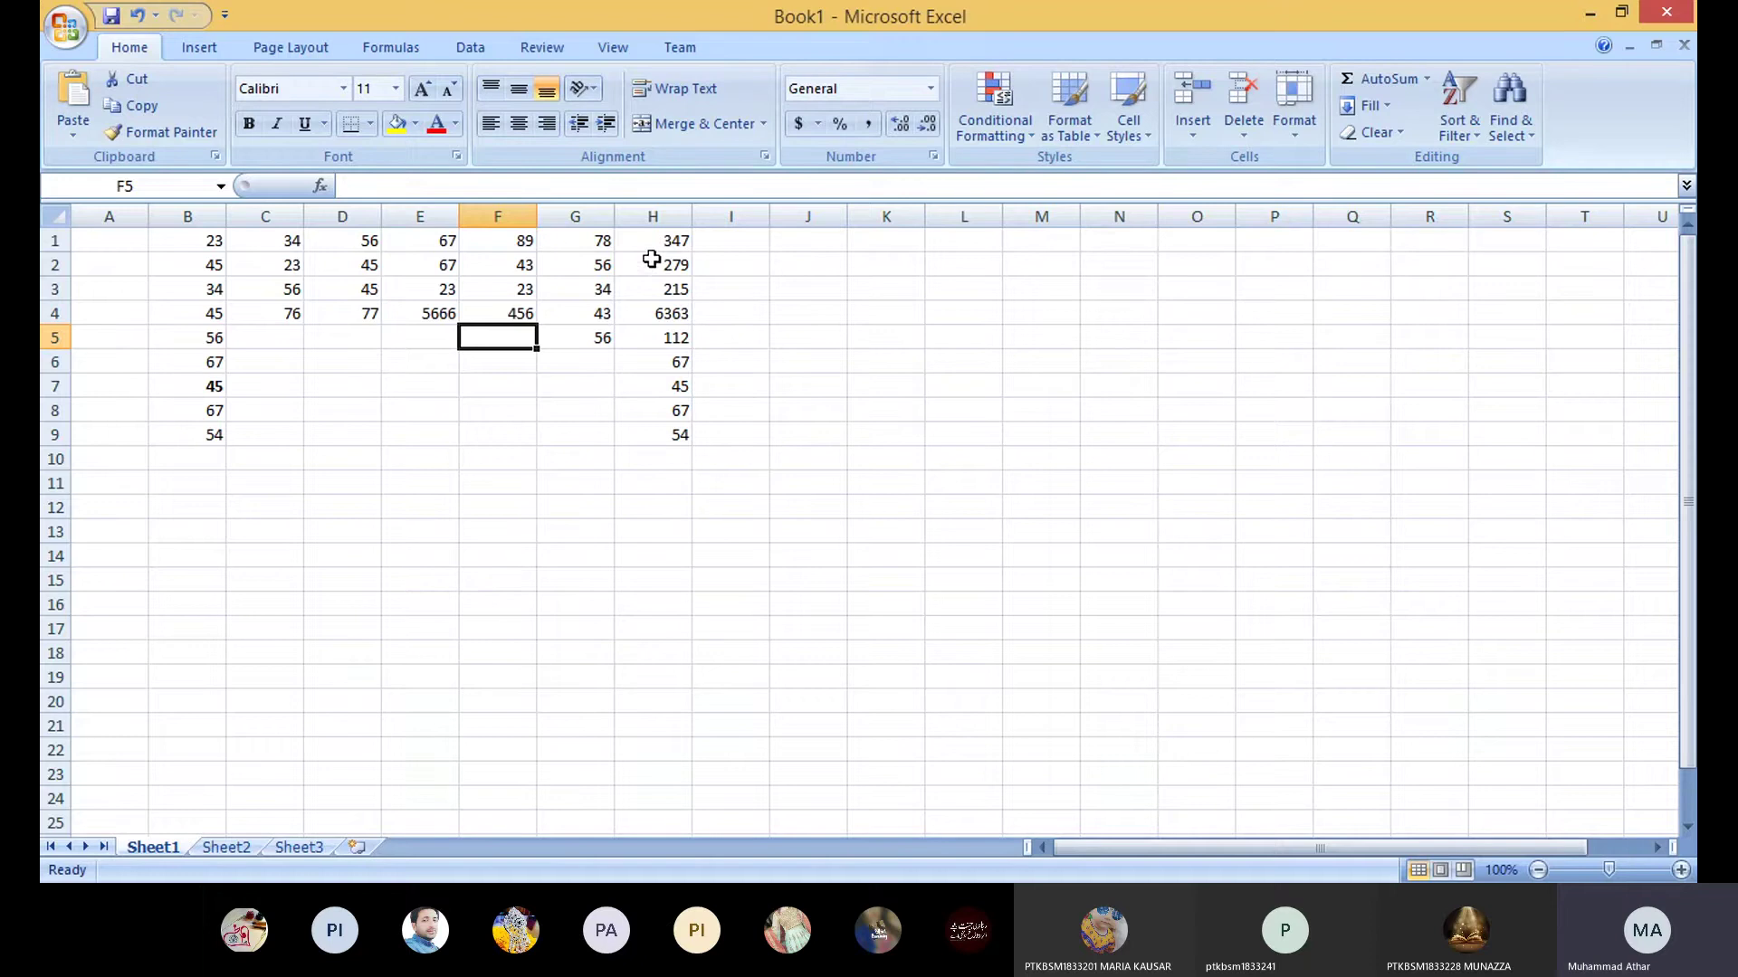
# Step: Review the SUM formulas in column H and the range B1 to G1 that the row 1 formula covers
pyautogui.moveTo(656, 240); pyautogui.dragTo(676, 427)
pyautogui.click(635, 407)
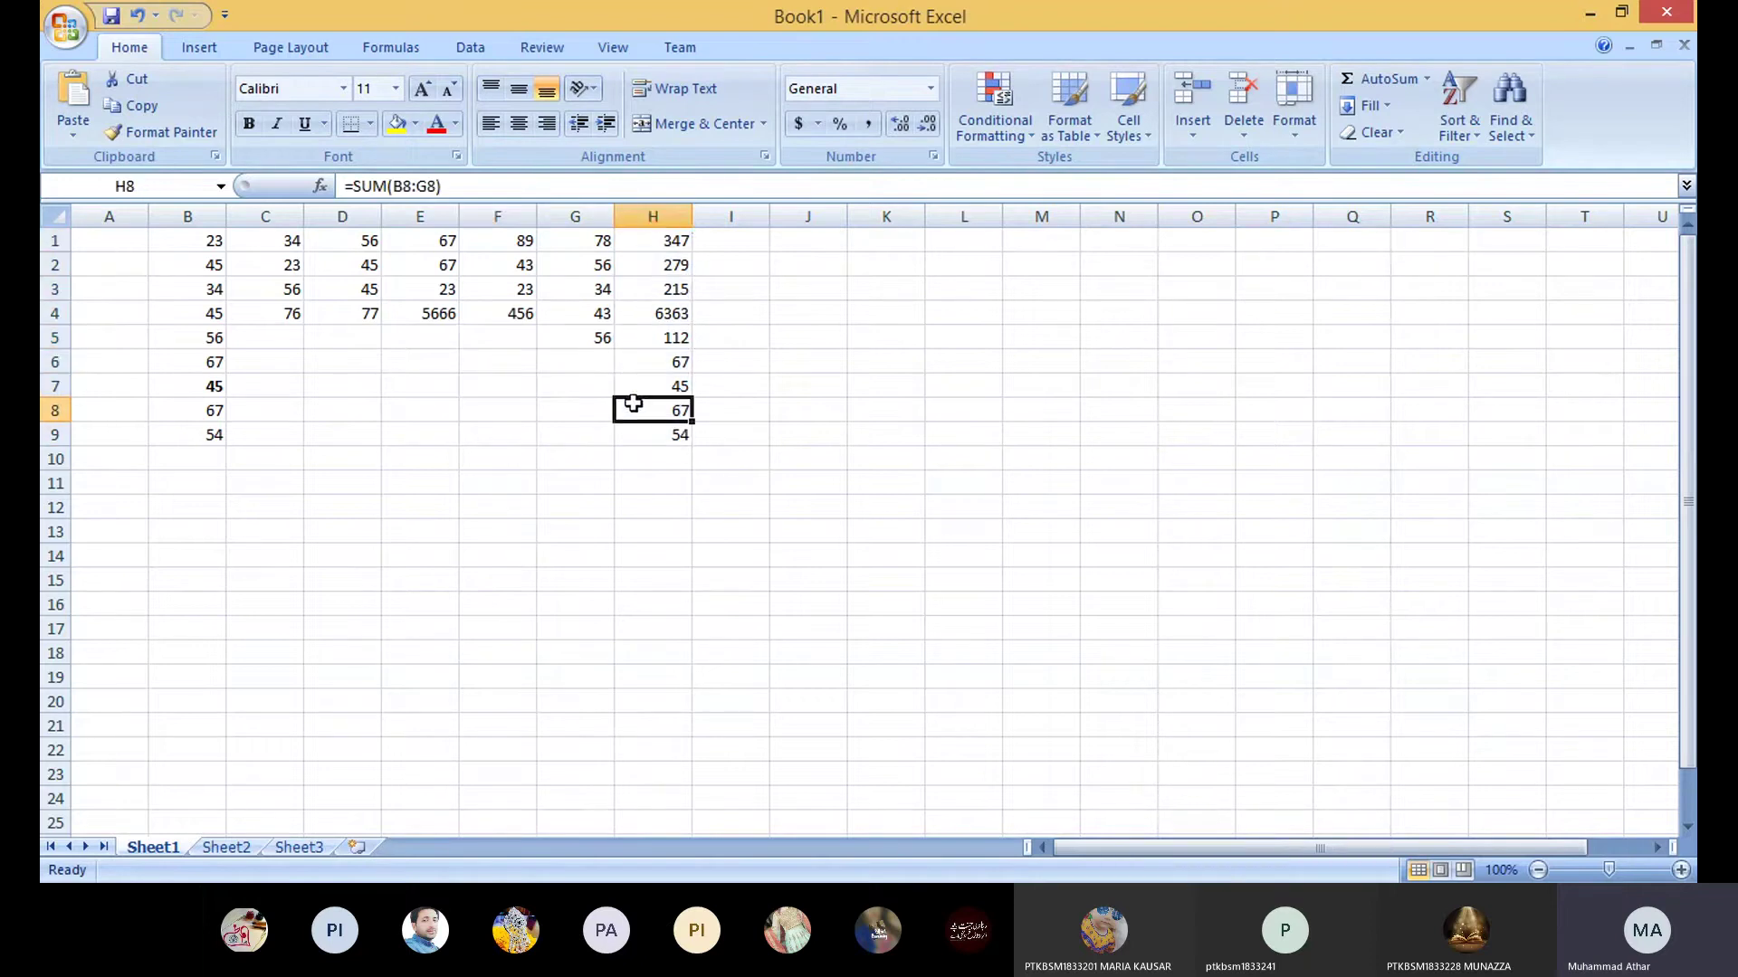
pyautogui.click(688, 240)
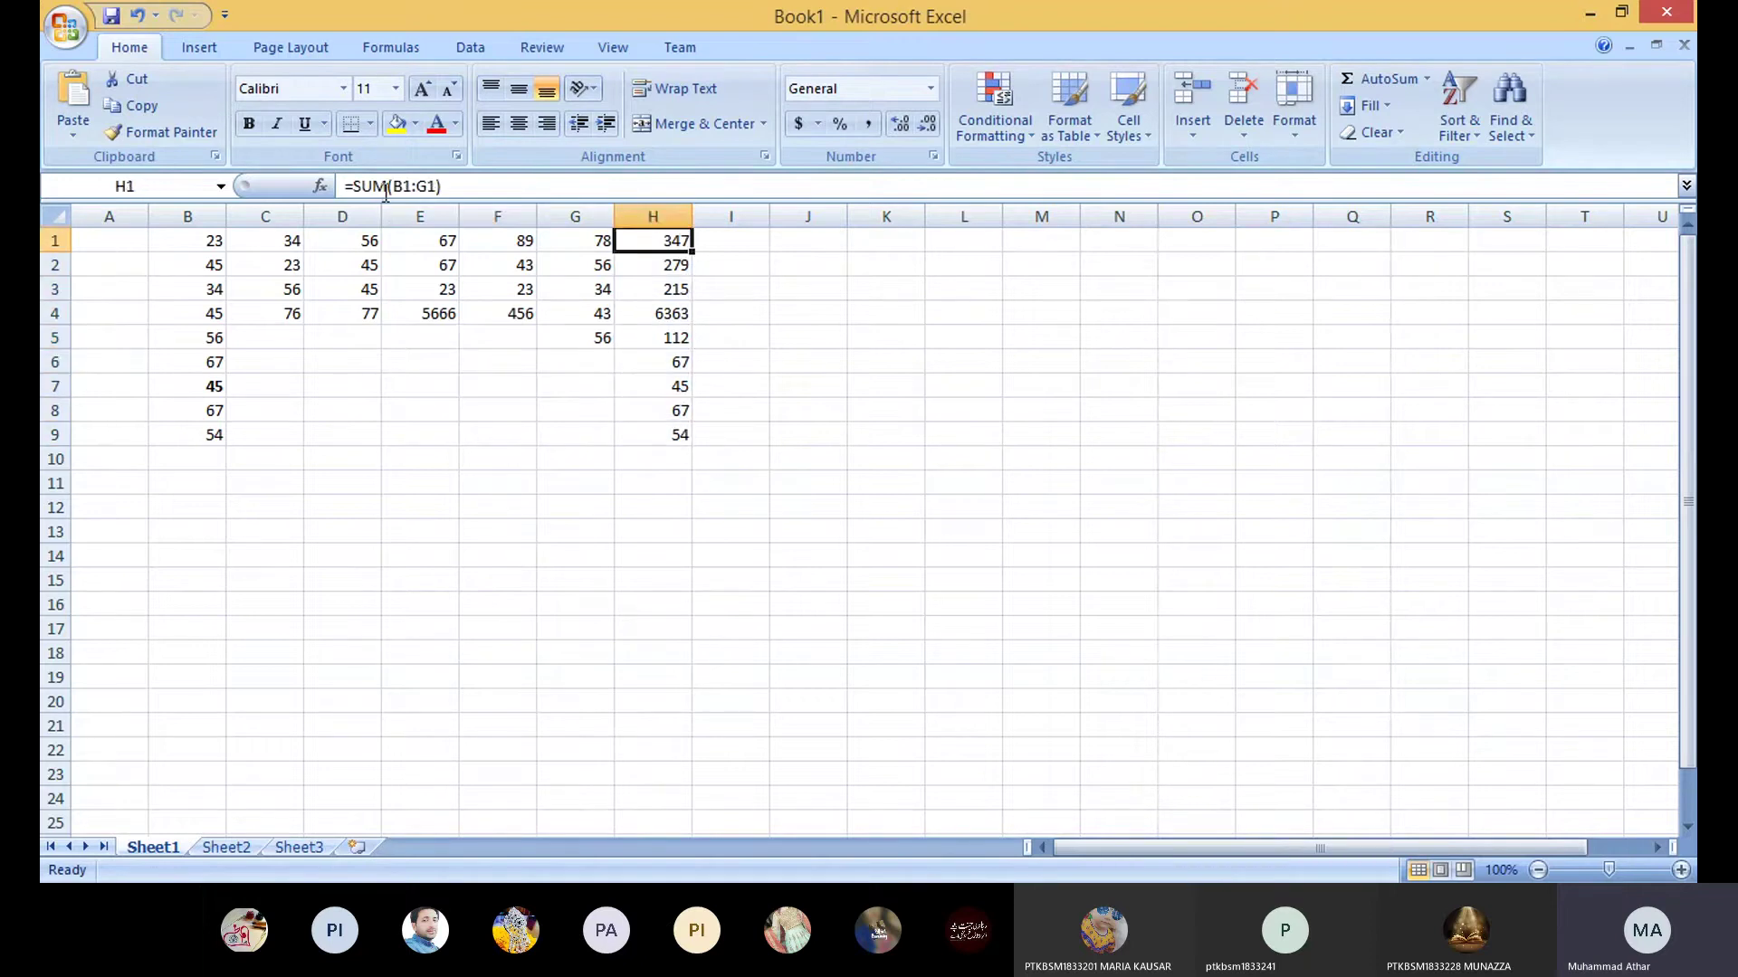
pyautogui.click(217, 240)
pyautogui.moveTo(217, 240); pyautogui.dragTo(609, 240)
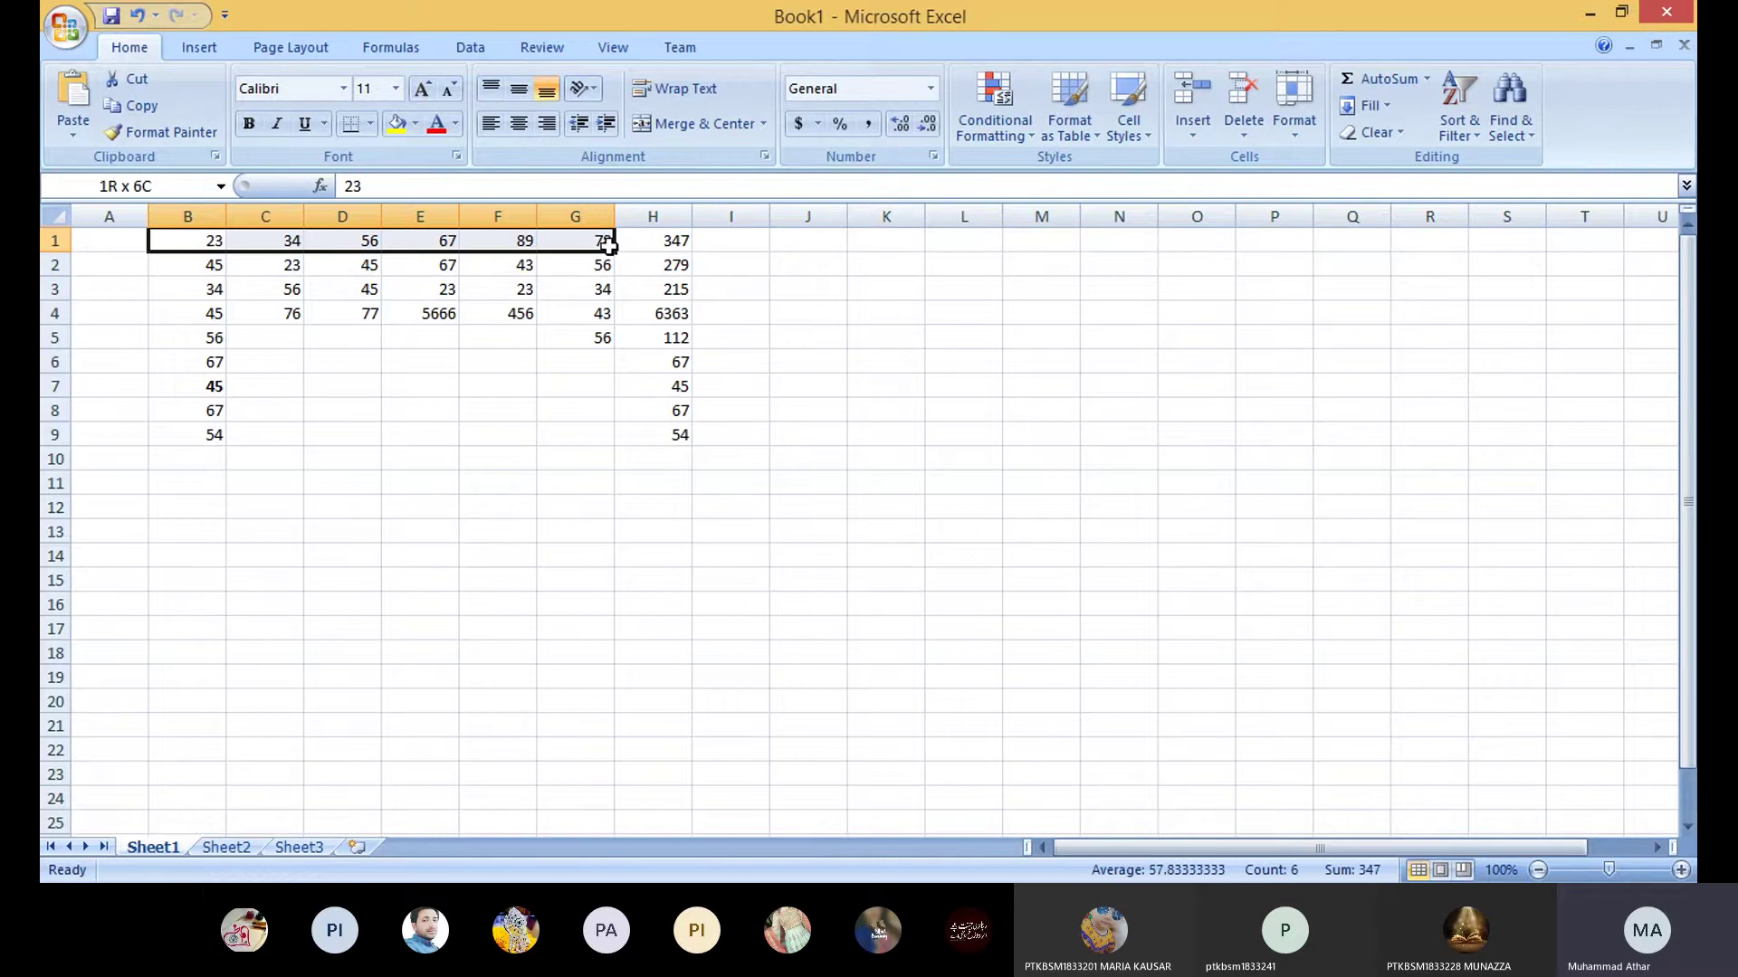
# Step: Change the function in cell H1 from SUM to MAX, keeping the range B1:G1
pyautogui.click(652, 244)
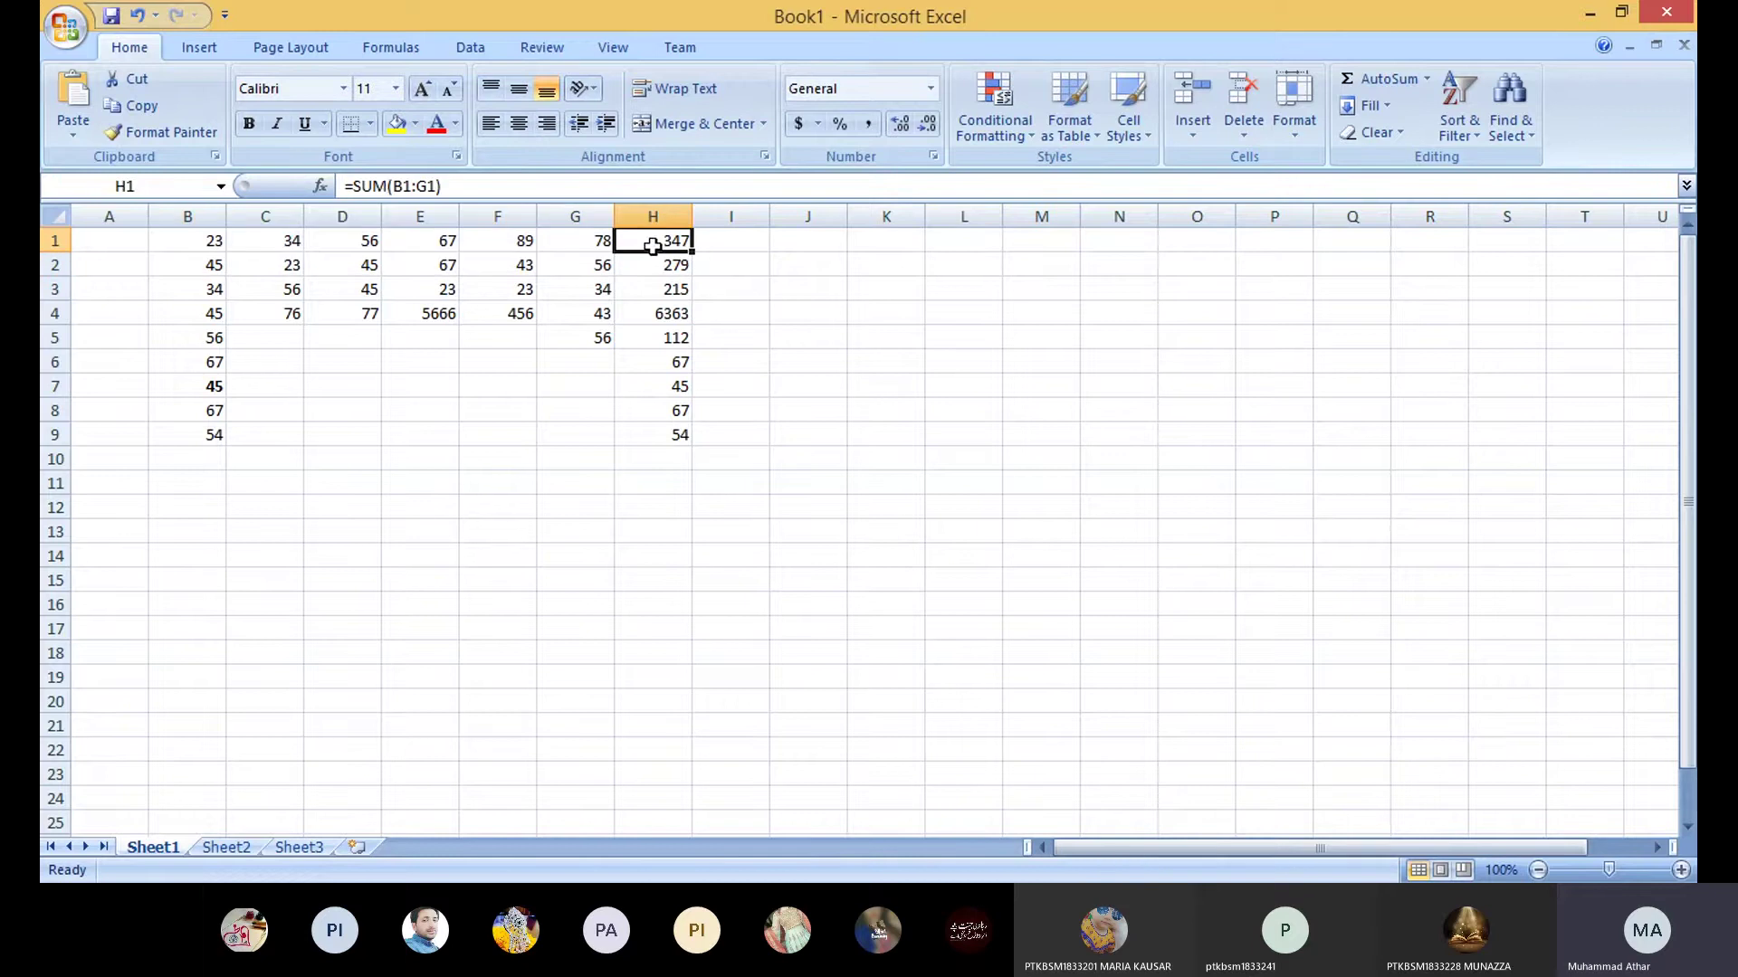
pyautogui.click(386, 184)
pyautogui.press('BackSpace')
pyautogui.press('BackSpace')
pyautogui.press('BackSpace')
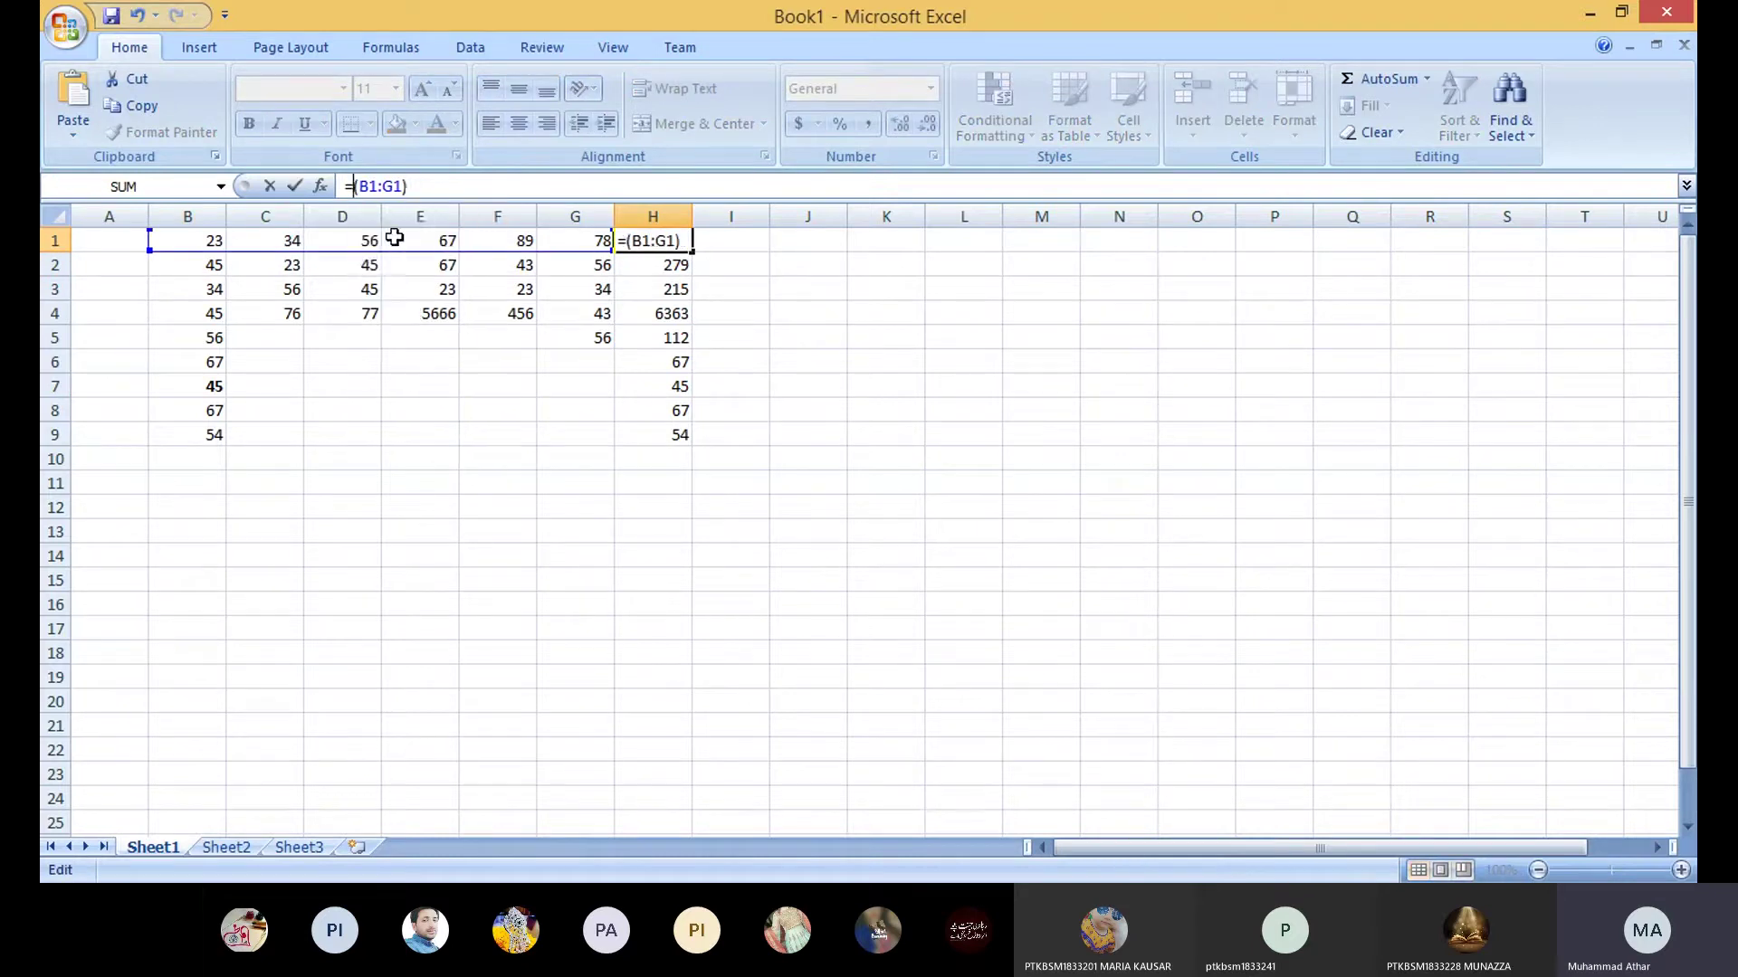
pyautogui.write('max')
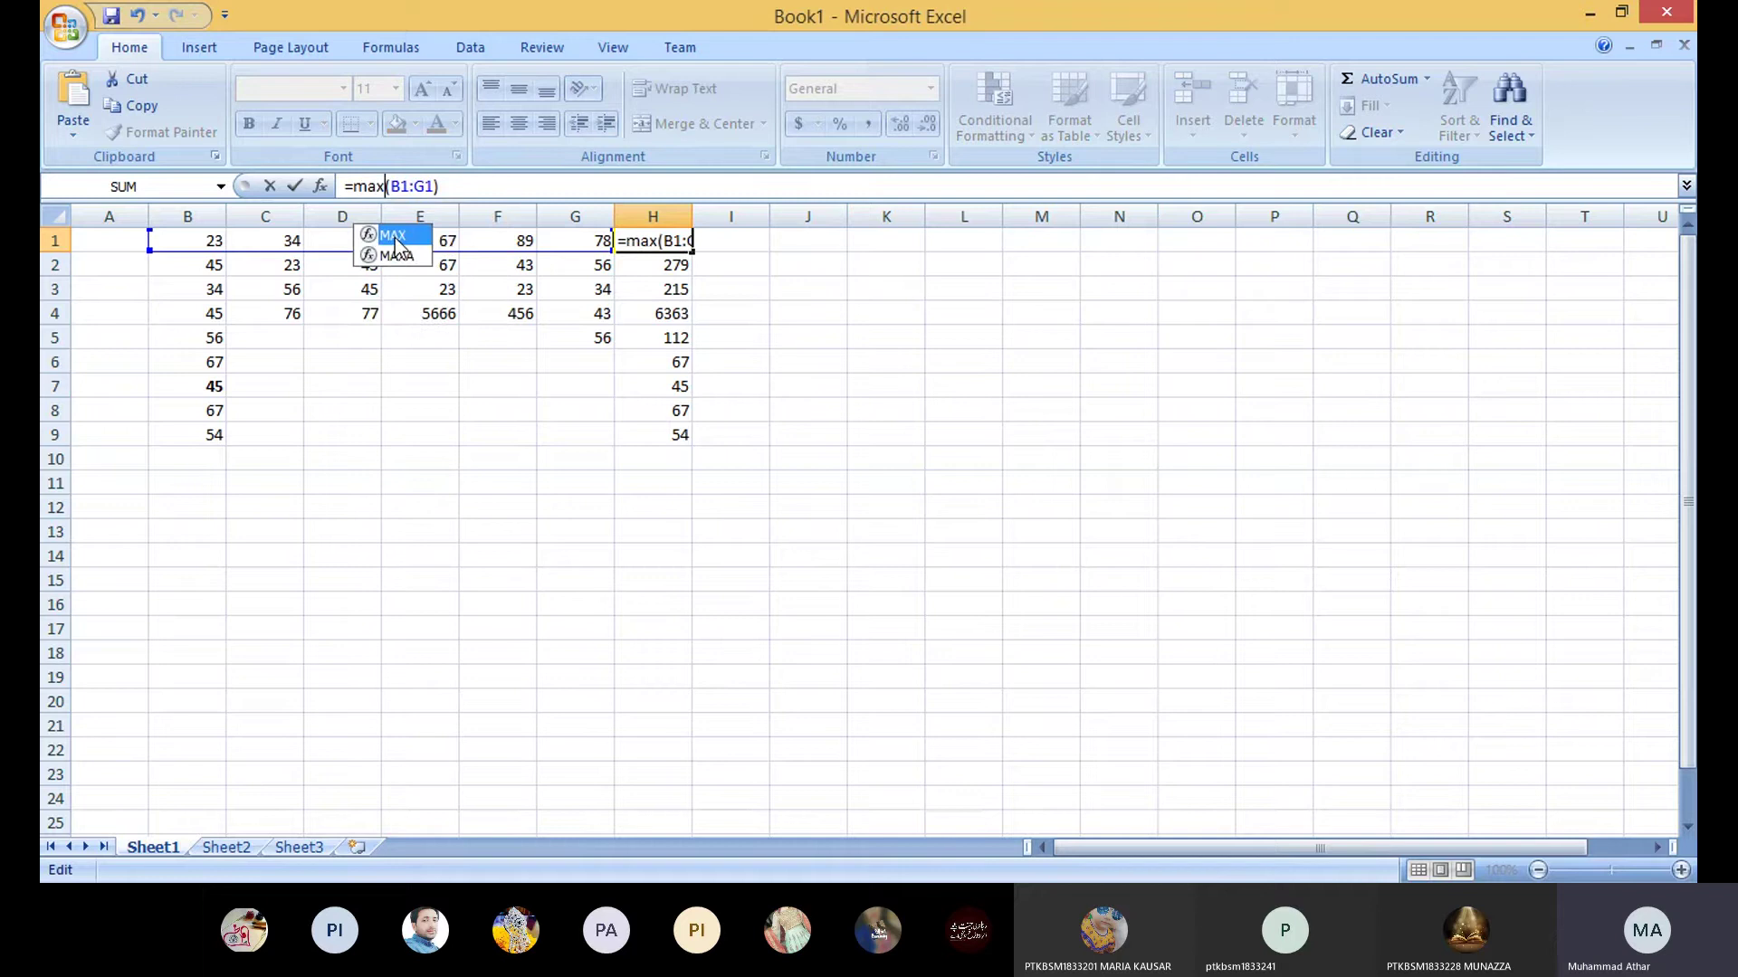
pyautogui.press('Return')
pyautogui.click(681, 241)
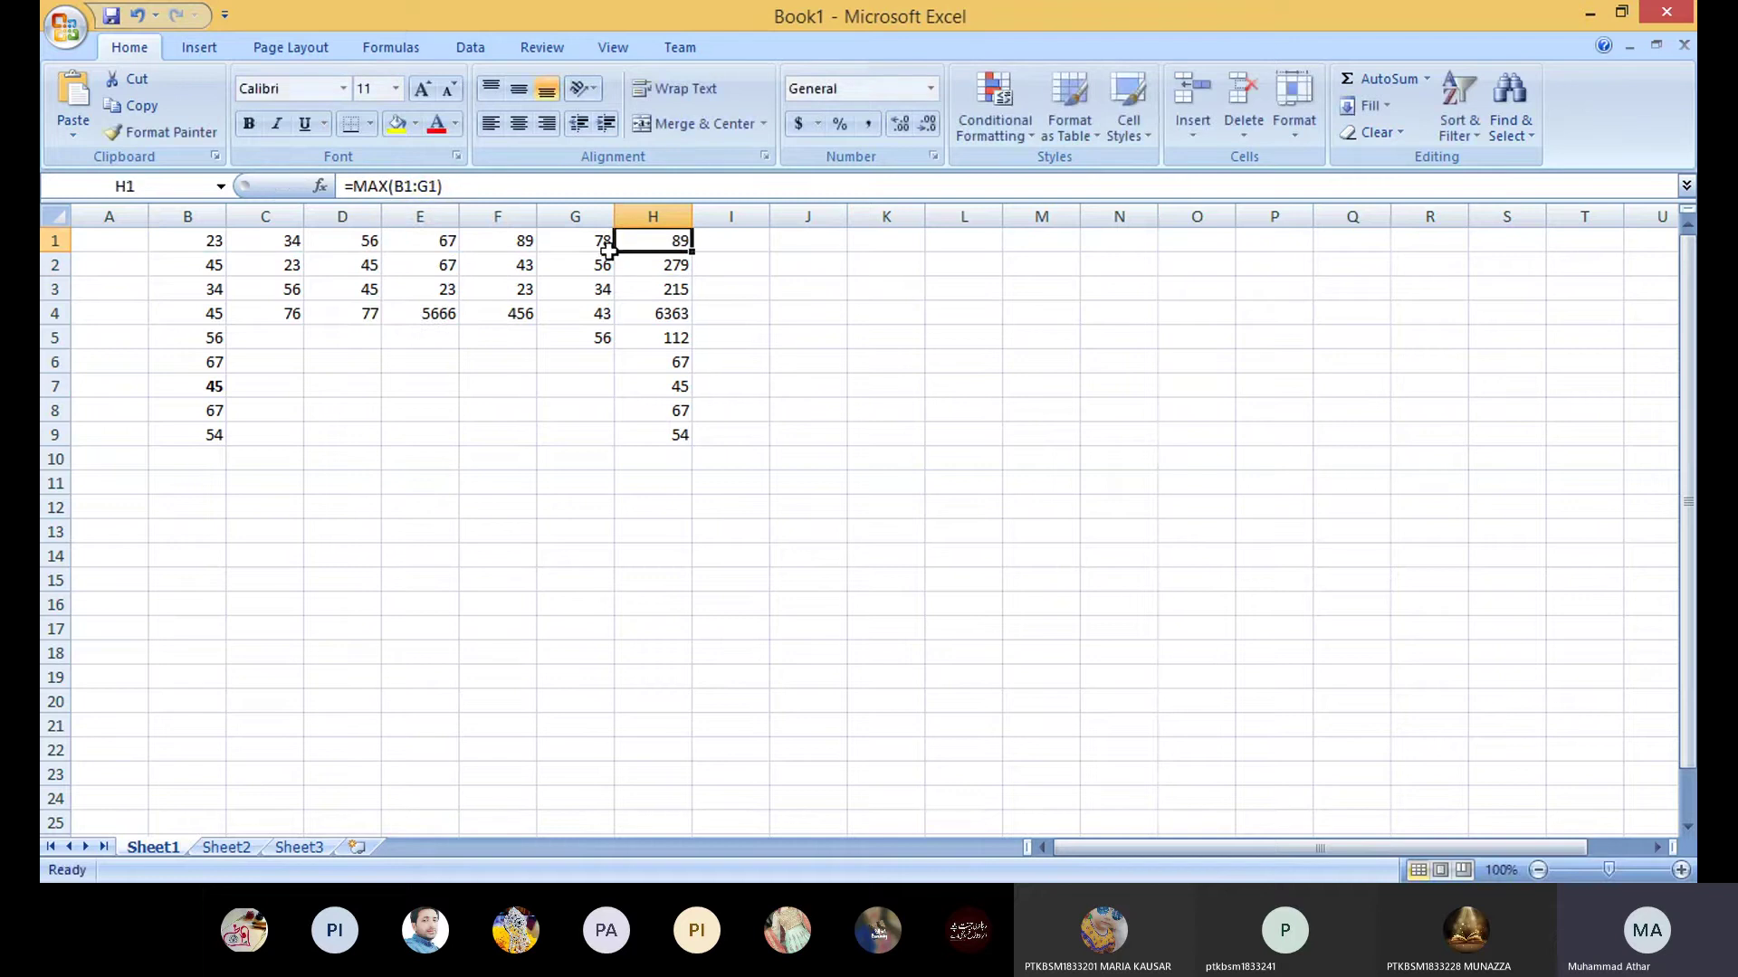
# Step: Check the maximum in H1 against the range B1 to G1, and set cell E1 to 780
pyautogui.moveTo(214, 239); pyautogui.dragTo(604, 241)
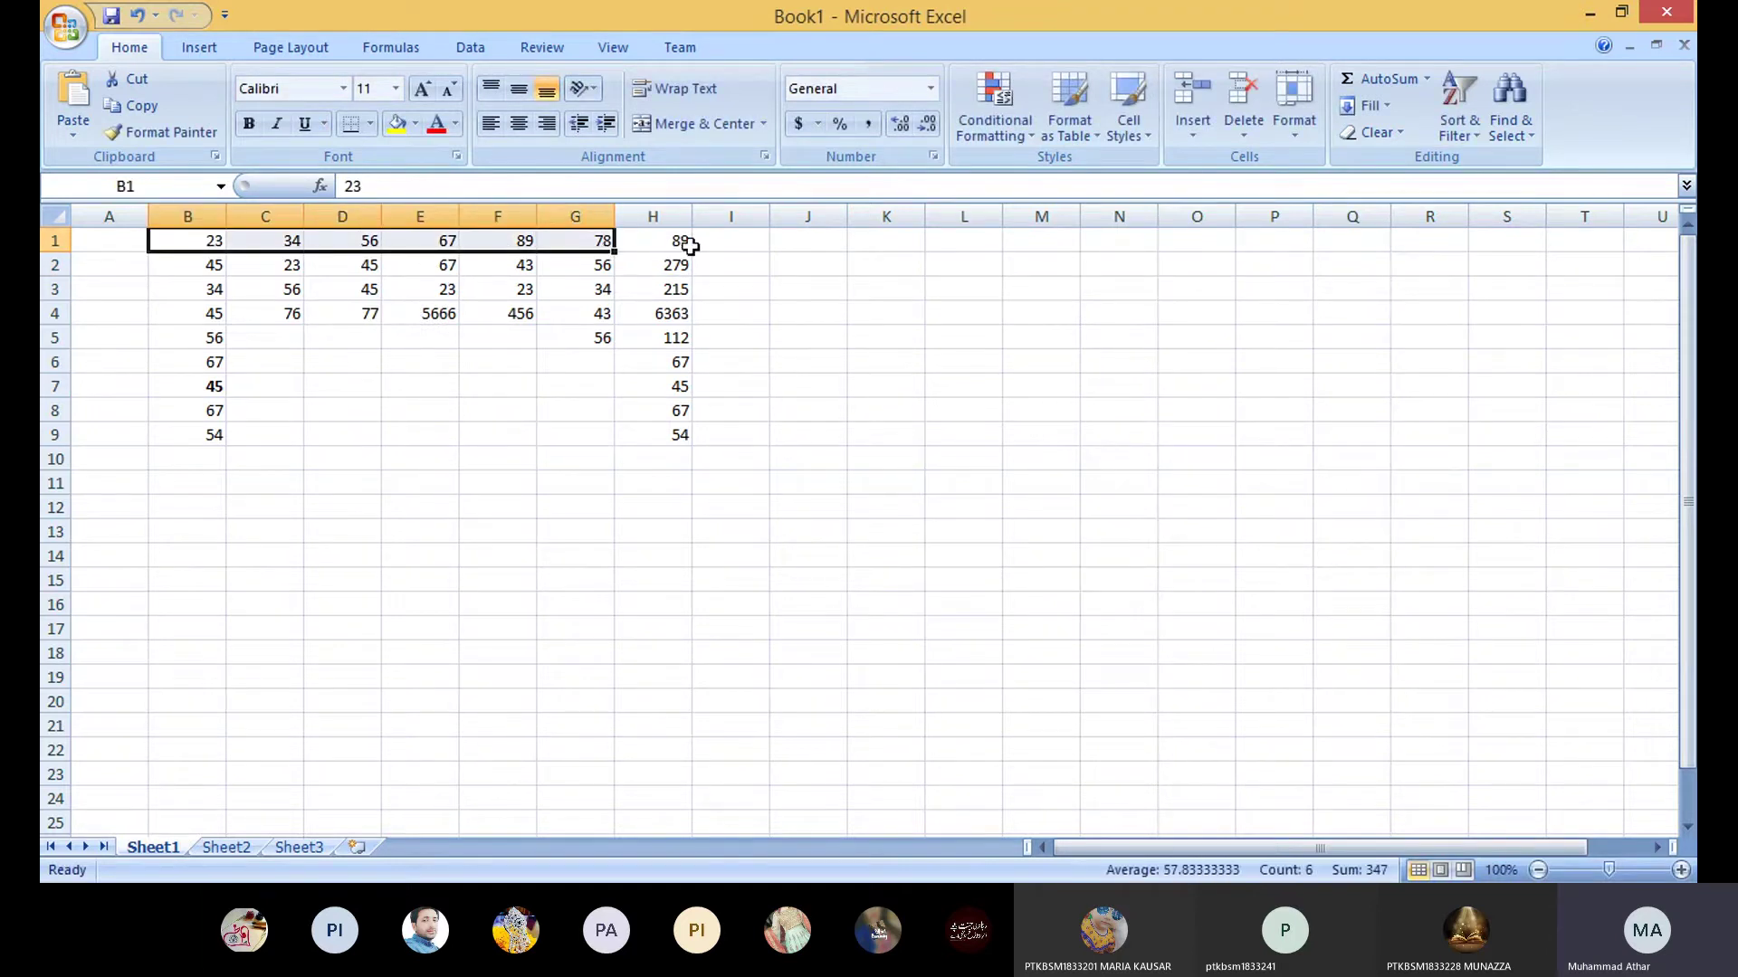
pyautogui.click(681, 240)
pyautogui.click(444, 238)
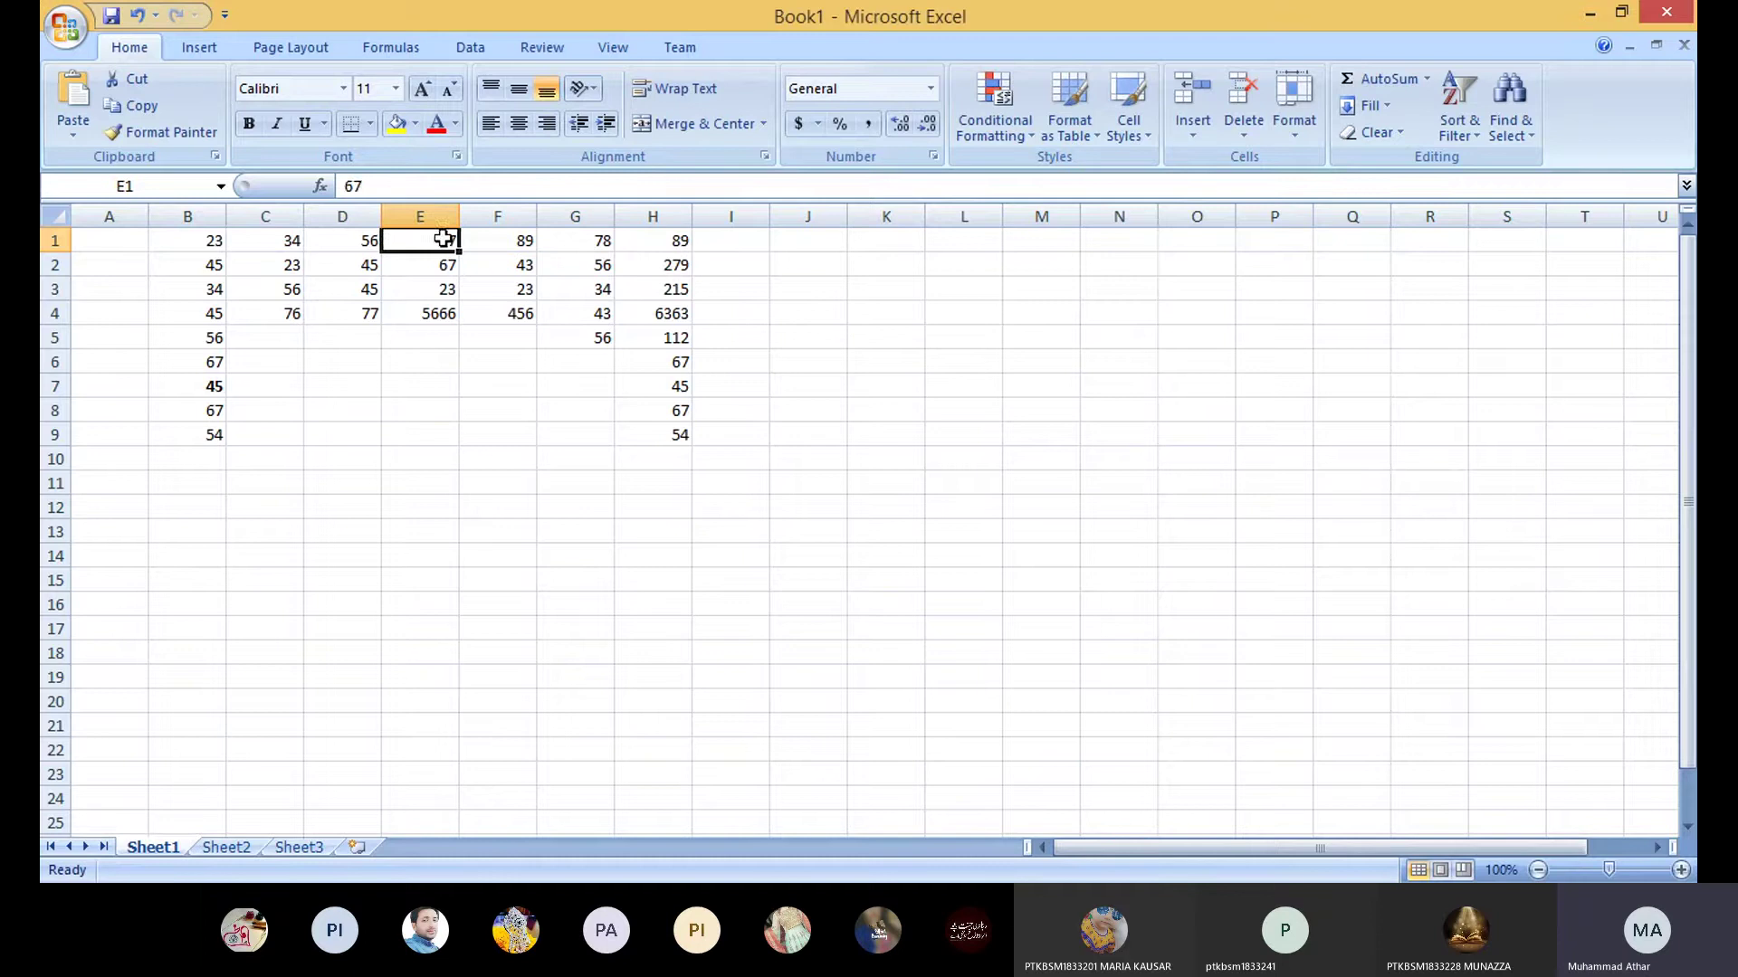
pyautogui.write('780')
pyautogui.press('Return')
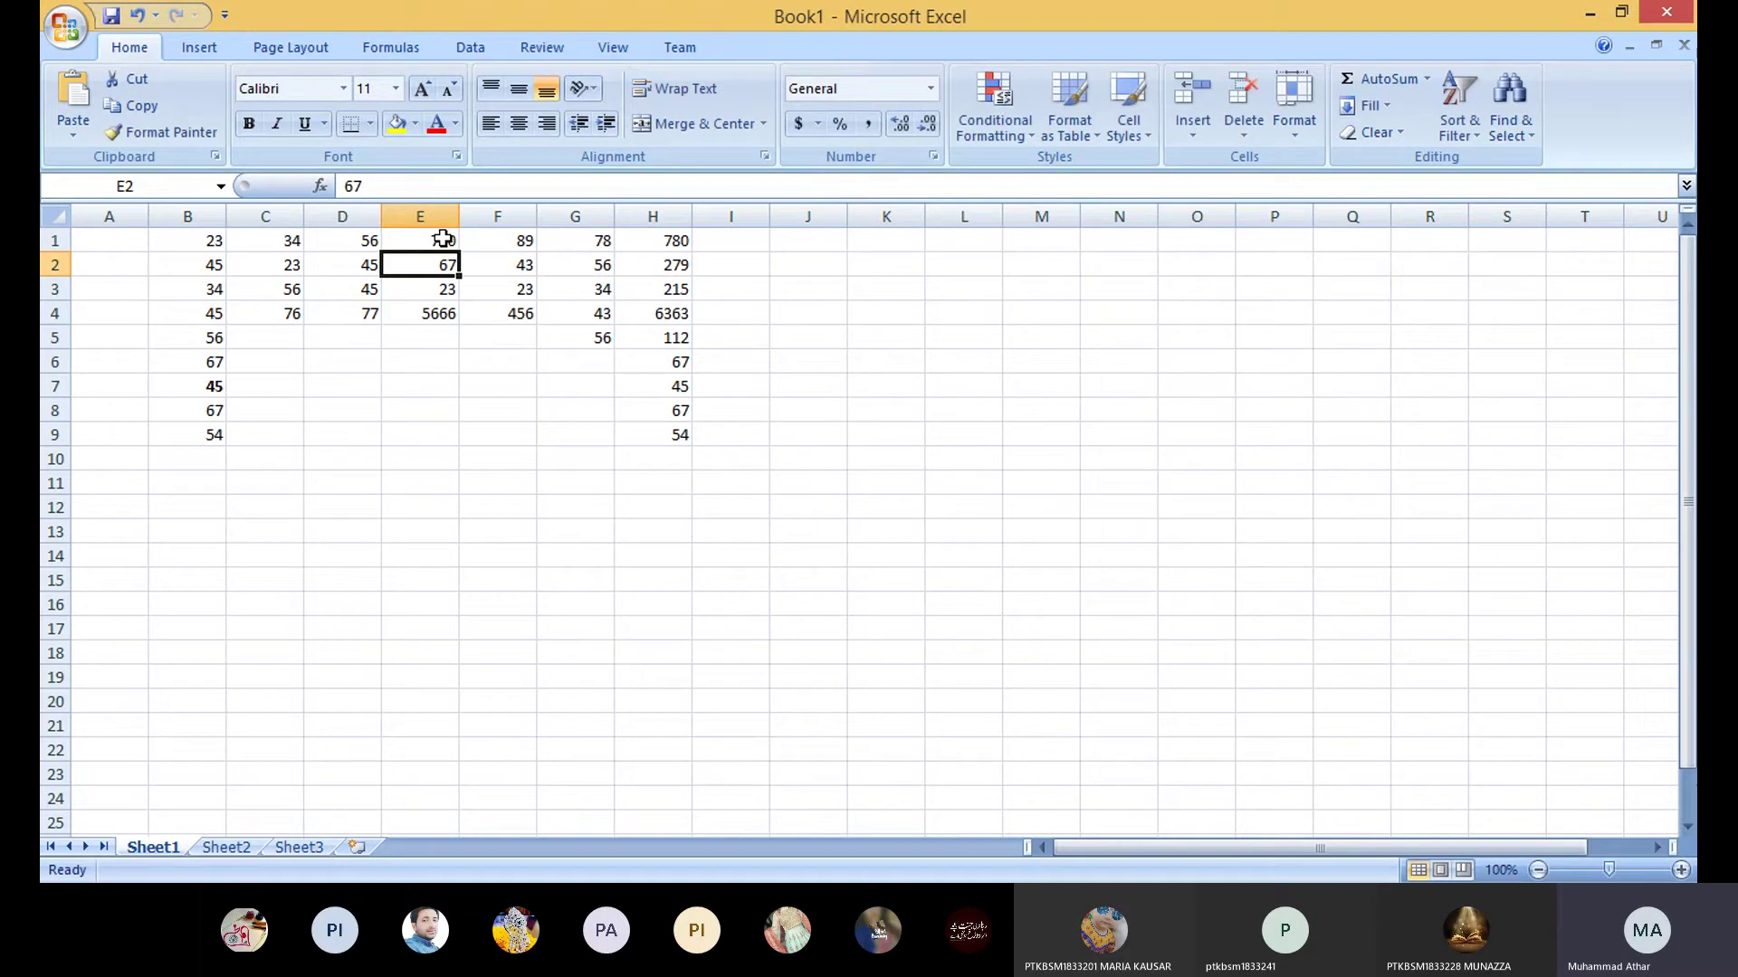
# Step: Copy the MAX formula from H1 down to H9 and compare the results with the values in rows 2 to 6
pyautogui.click(661, 239)
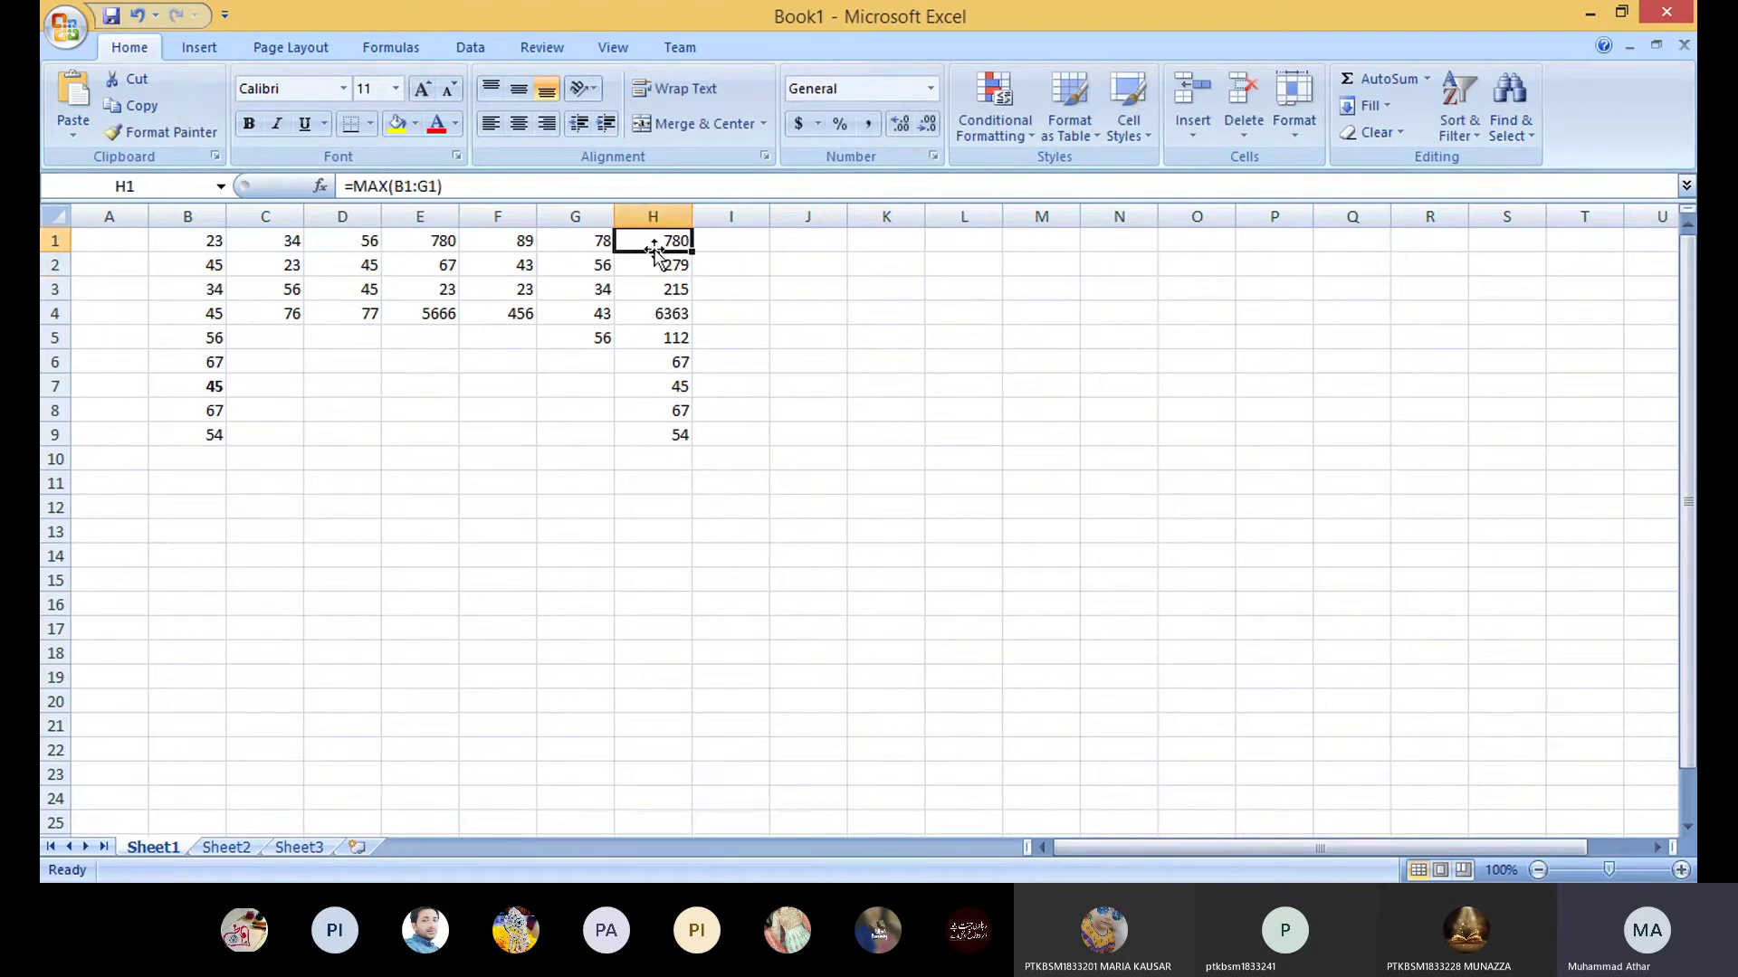
pyautogui.moveTo(694, 251); pyautogui.dragTo(693, 443)
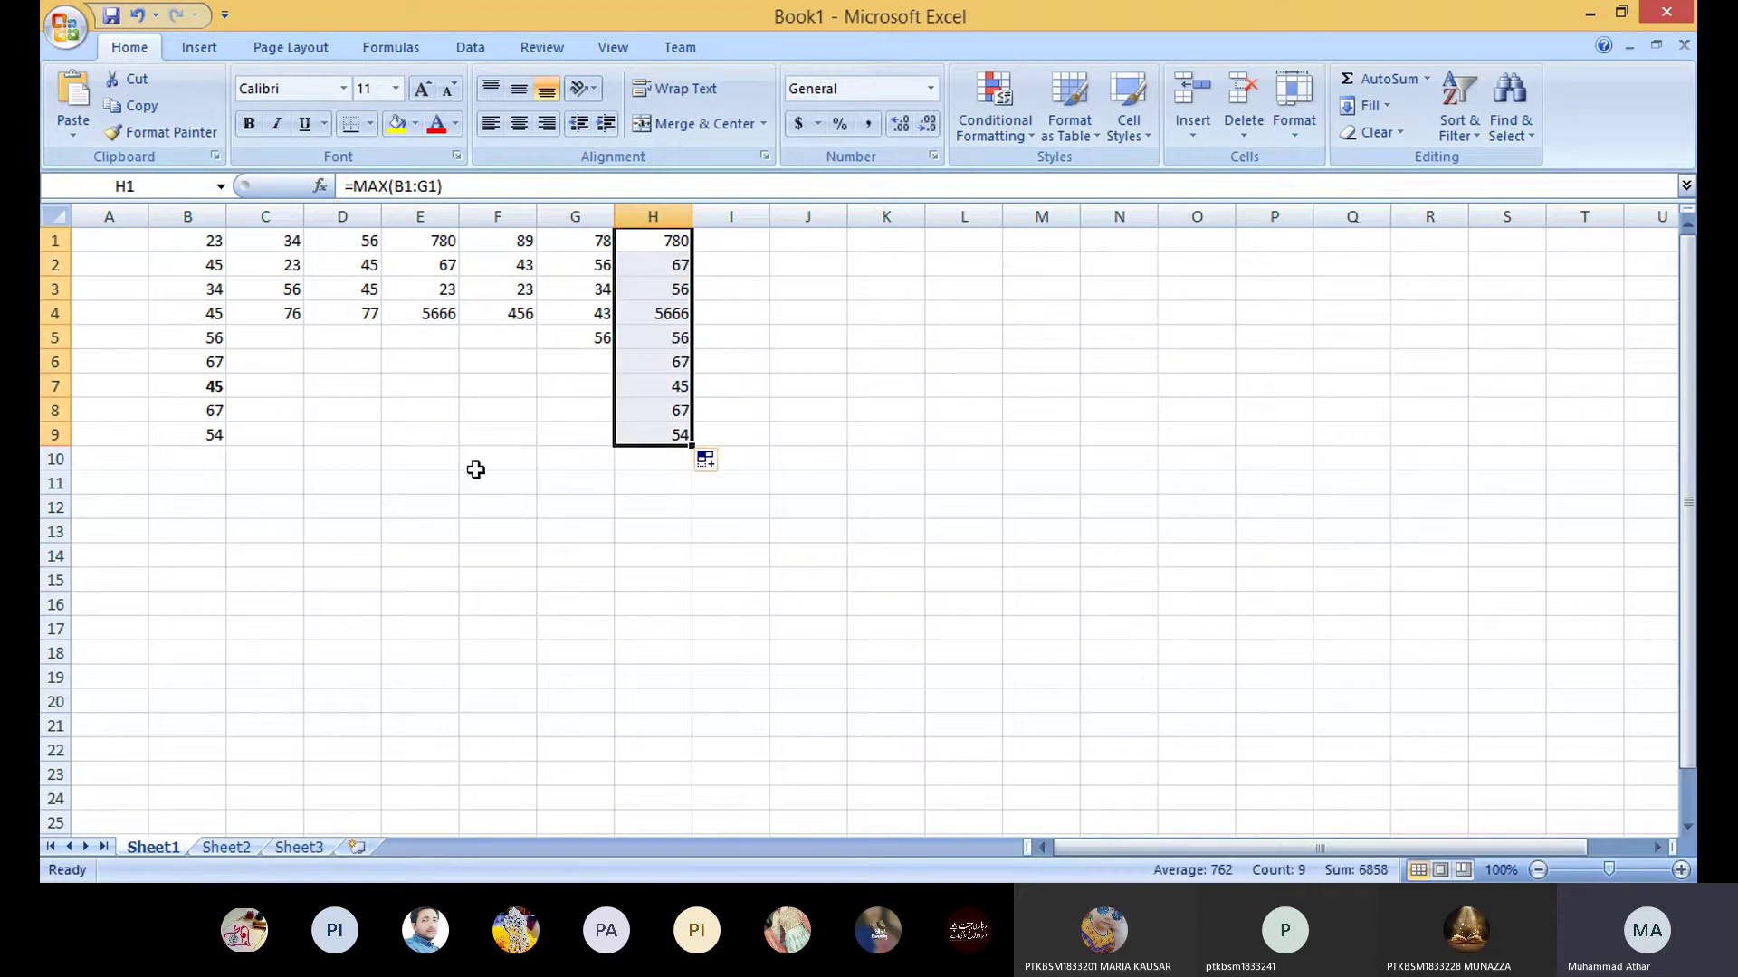
pyautogui.moveTo(177, 265); pyautogui.dragTo(593, 272)
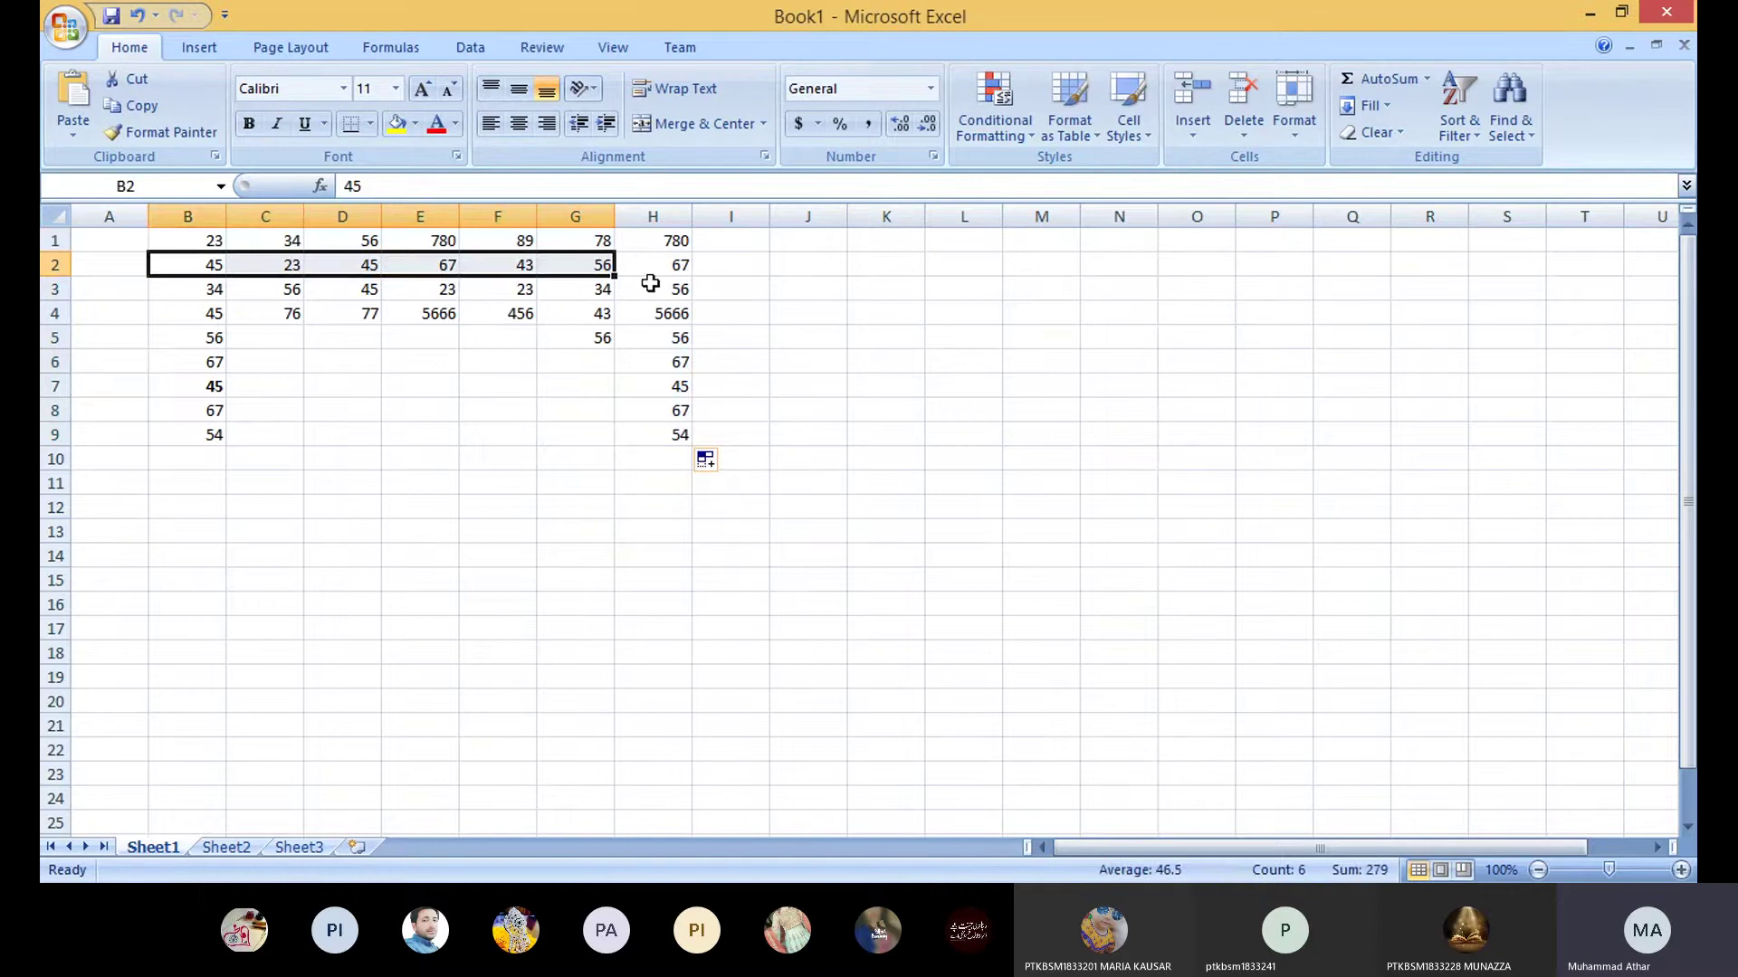
pyautogui.moveTo(169, 281); pyautogui.dragTo(584, 291)
pyautogui.moveTo(170, 310); pyautogui.dragTo(605, 317)
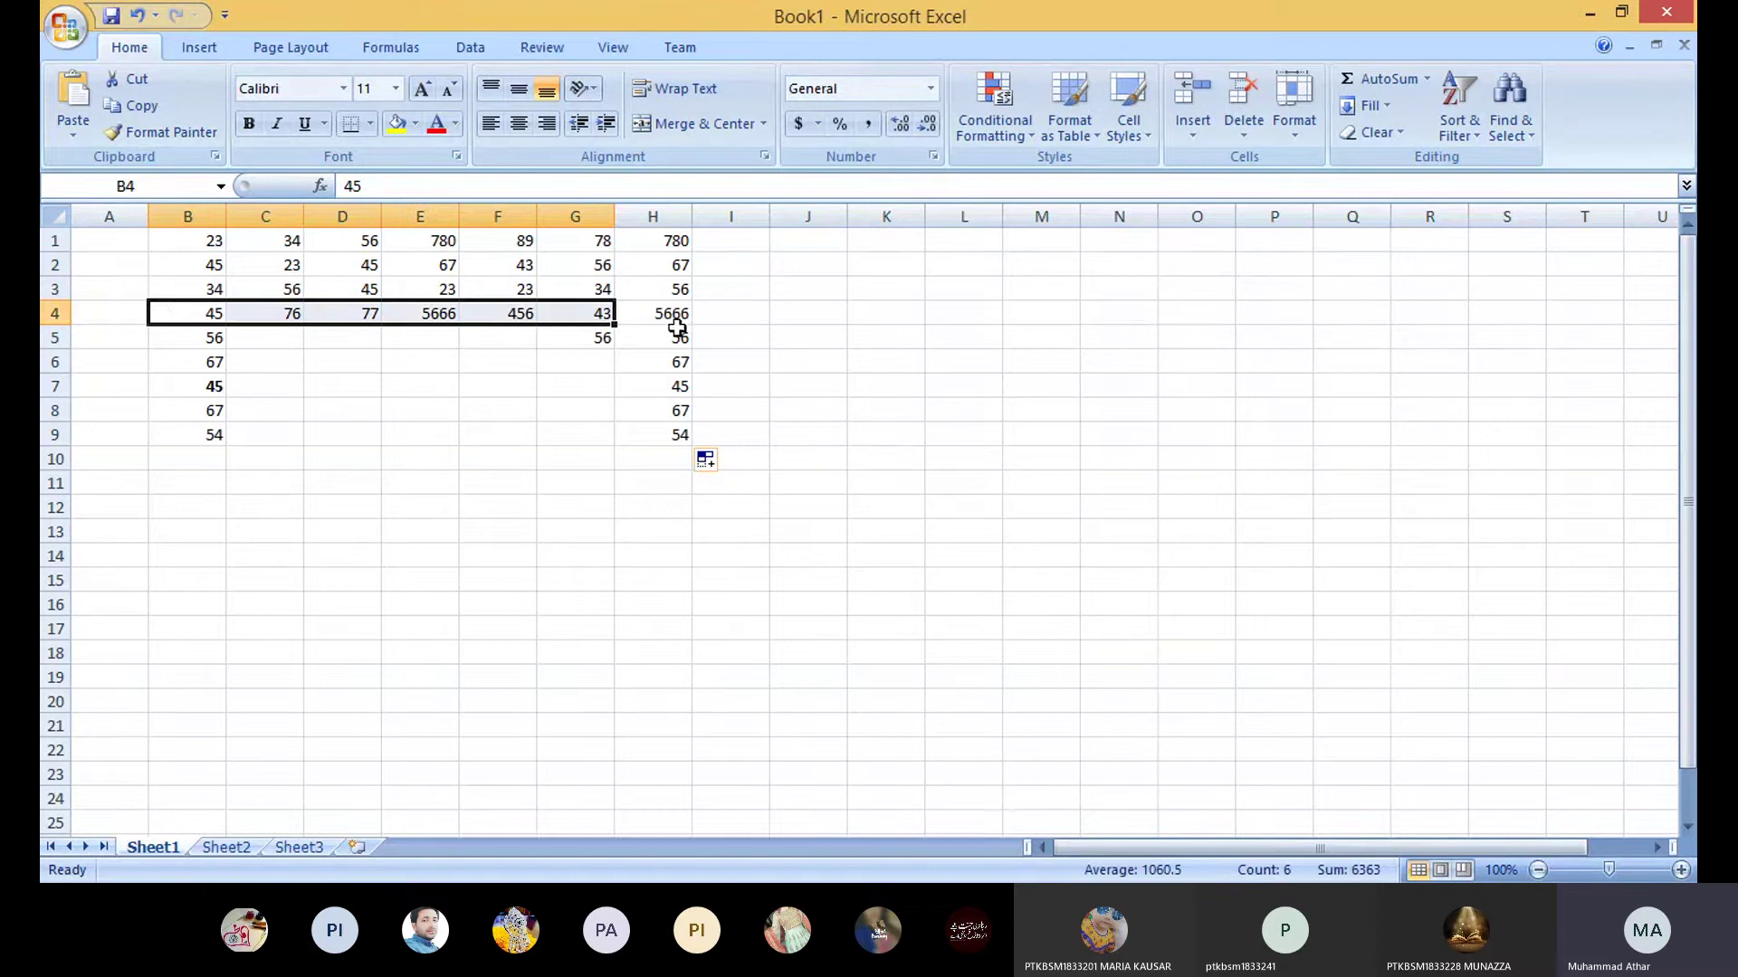
pyautogui.moveTo(205, 334); pyautogui.dragTo(575, 362)
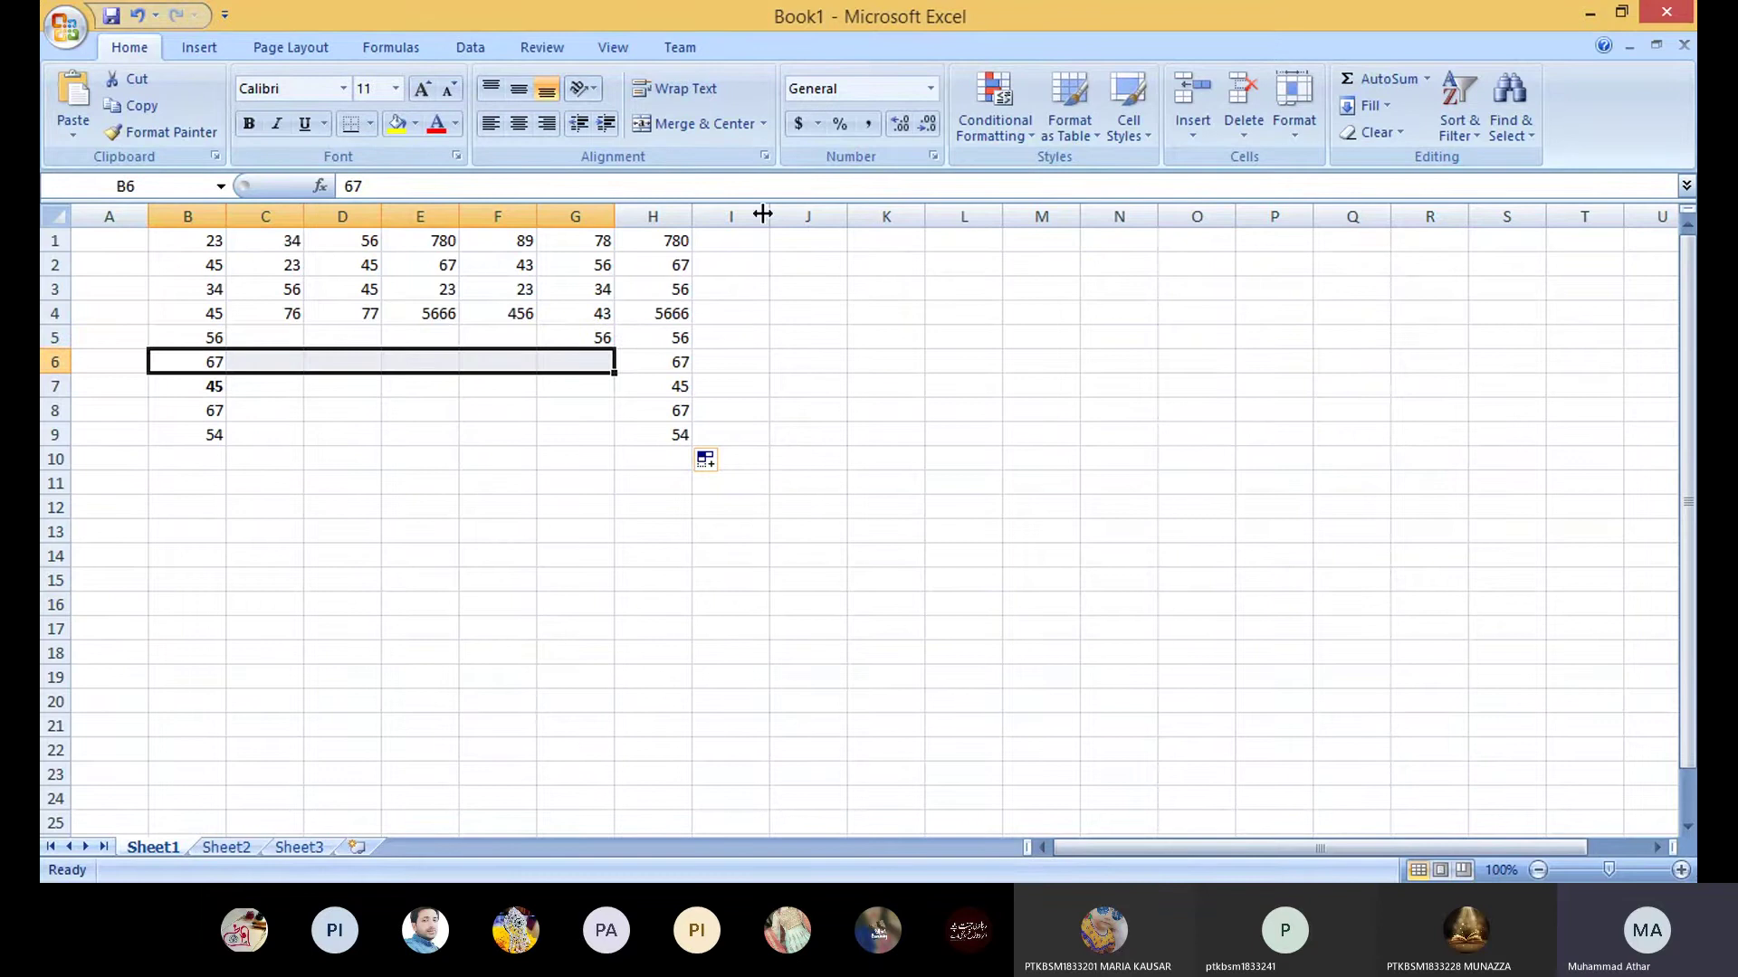
# Step: Change the formula in cell H1 to =MIN(B1:G1) and copy it down the column to H9
pyautogui.click(683, 241)
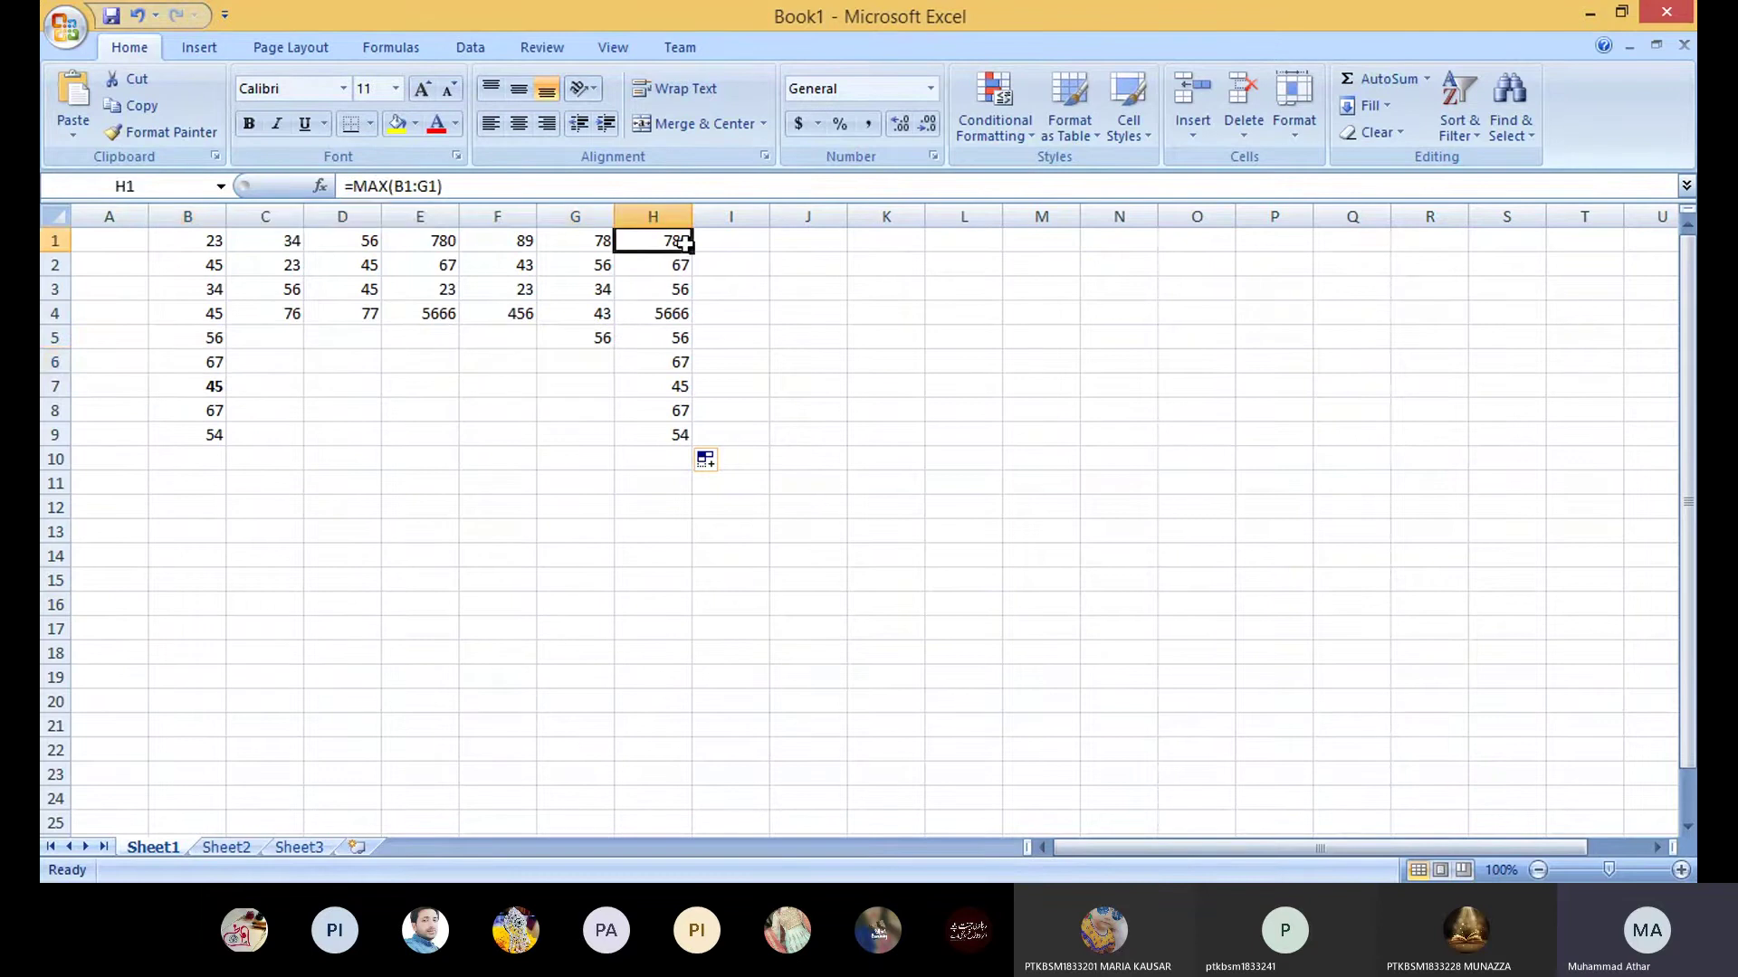
pyautogui.click(390, 186)
pyautogui.press('BackSpace')
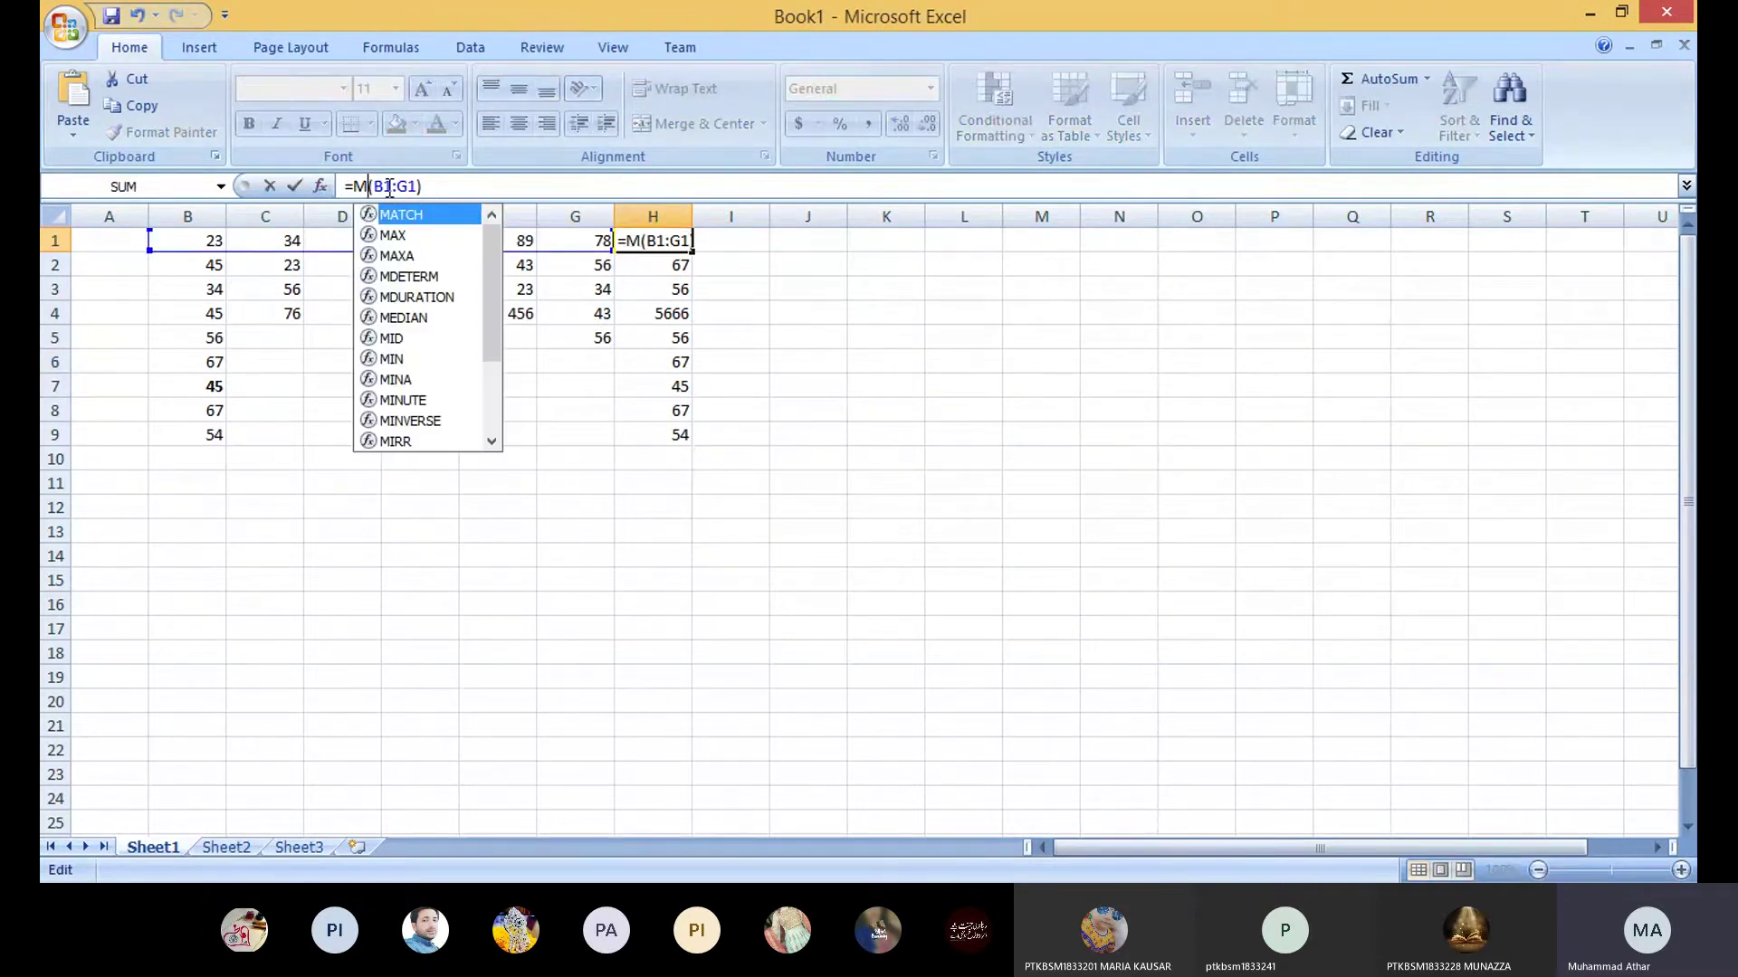
pyautogui.write('in')
pyautogui.press('Return')
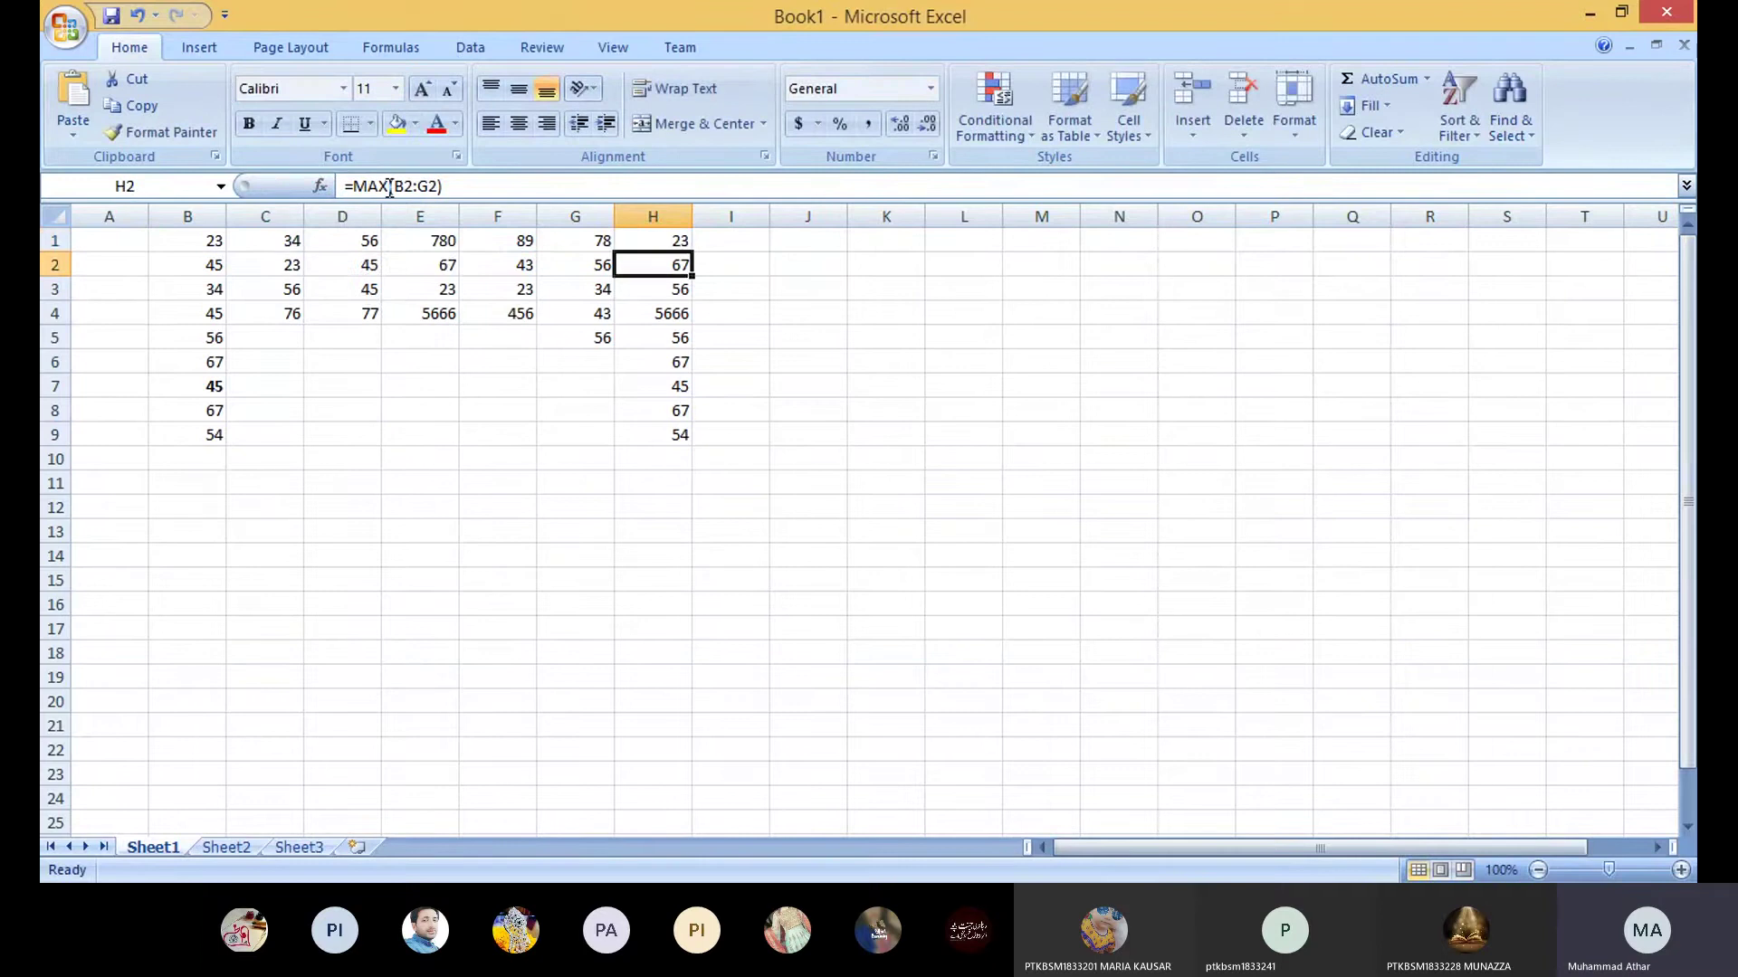
pyautogui.click(661, 241)
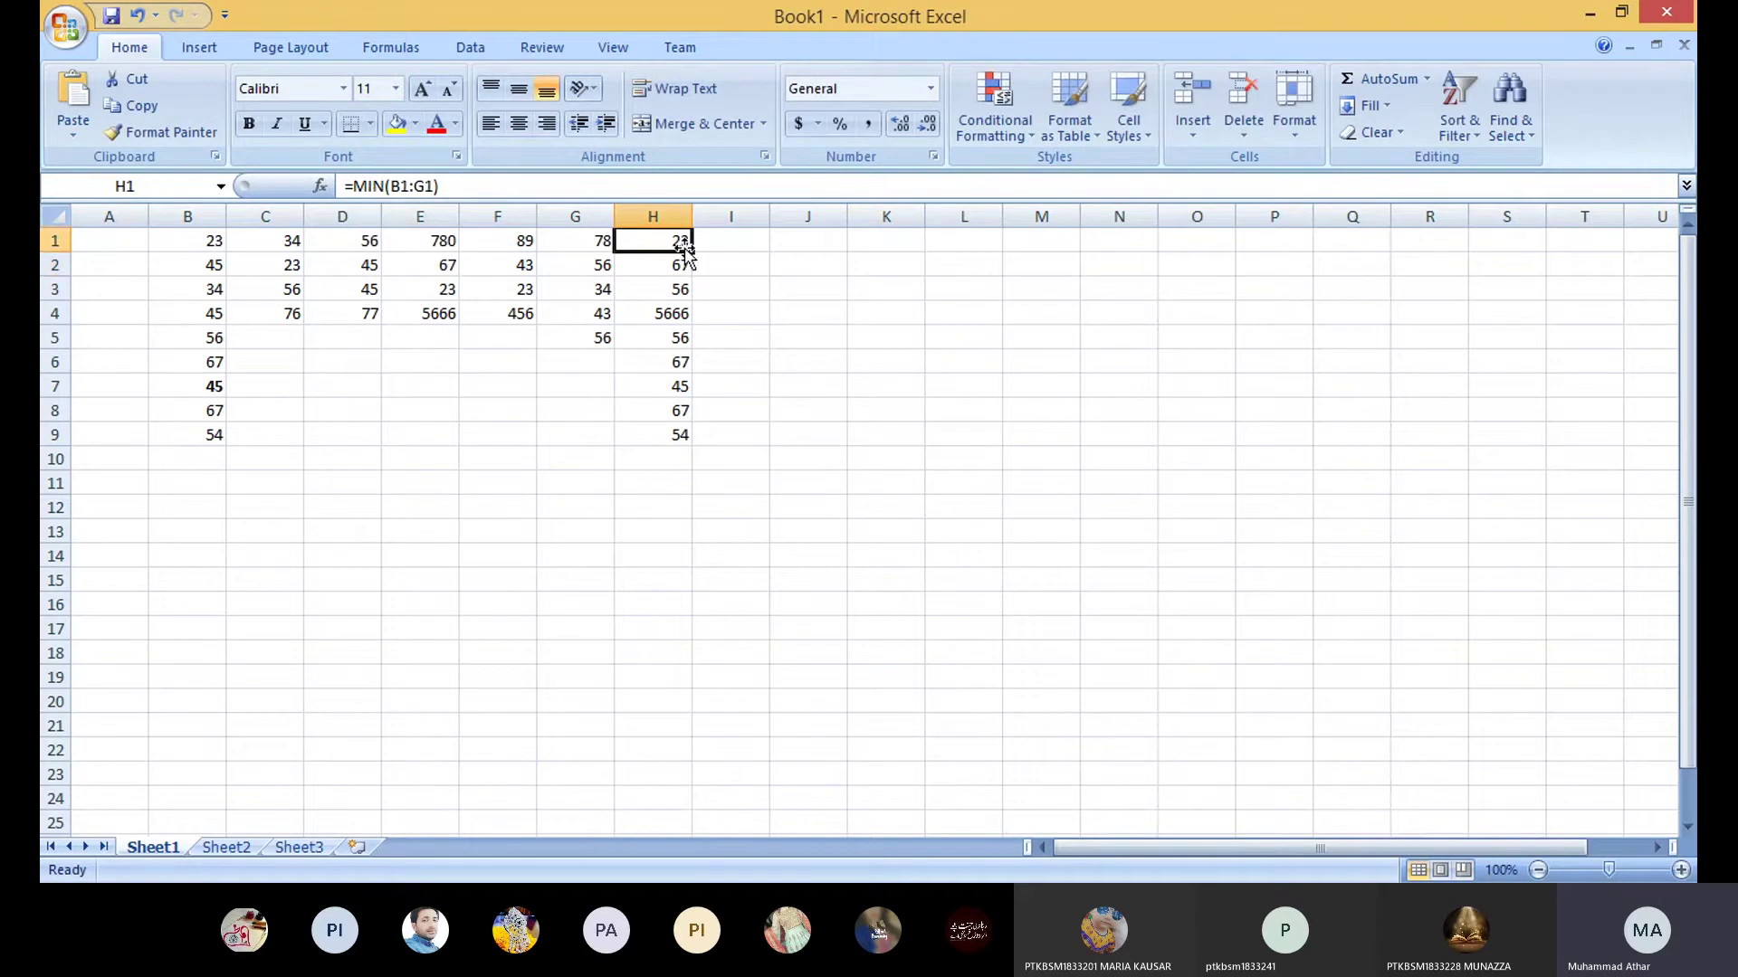
pyautogui.doubleClick(691, 253)
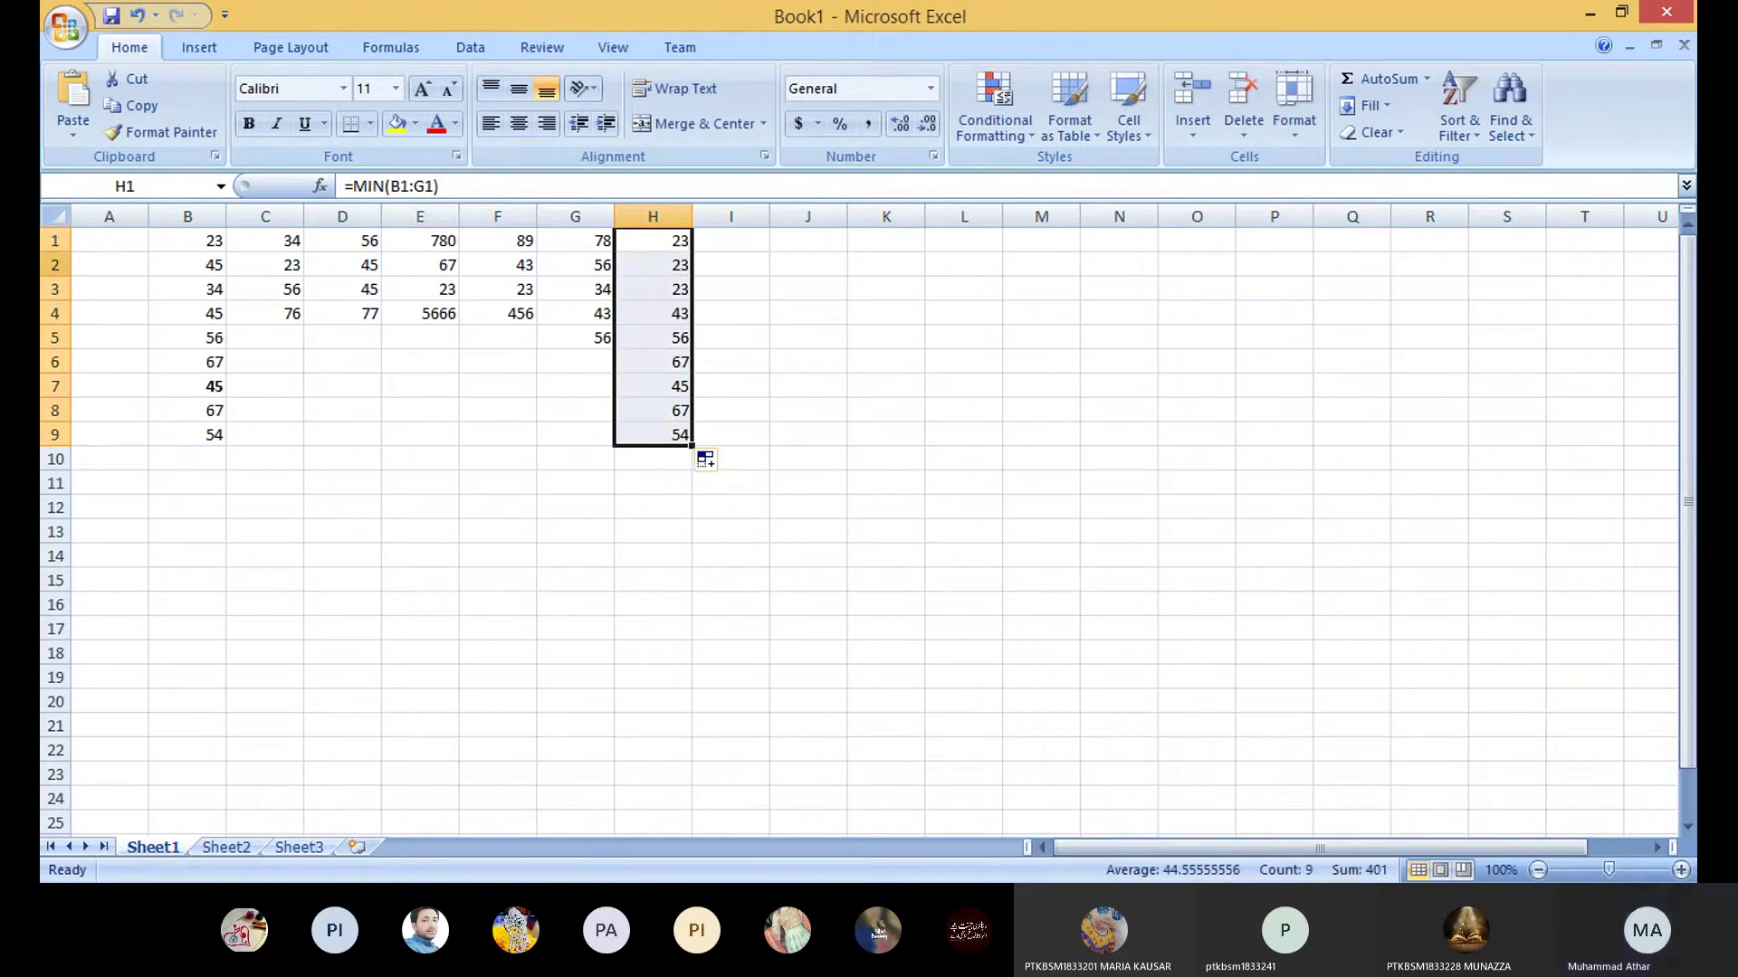
# Step: Insert a blank row above row 1
pyautogui.click(54, 241)
pyautogui.rightClick(54, 241)
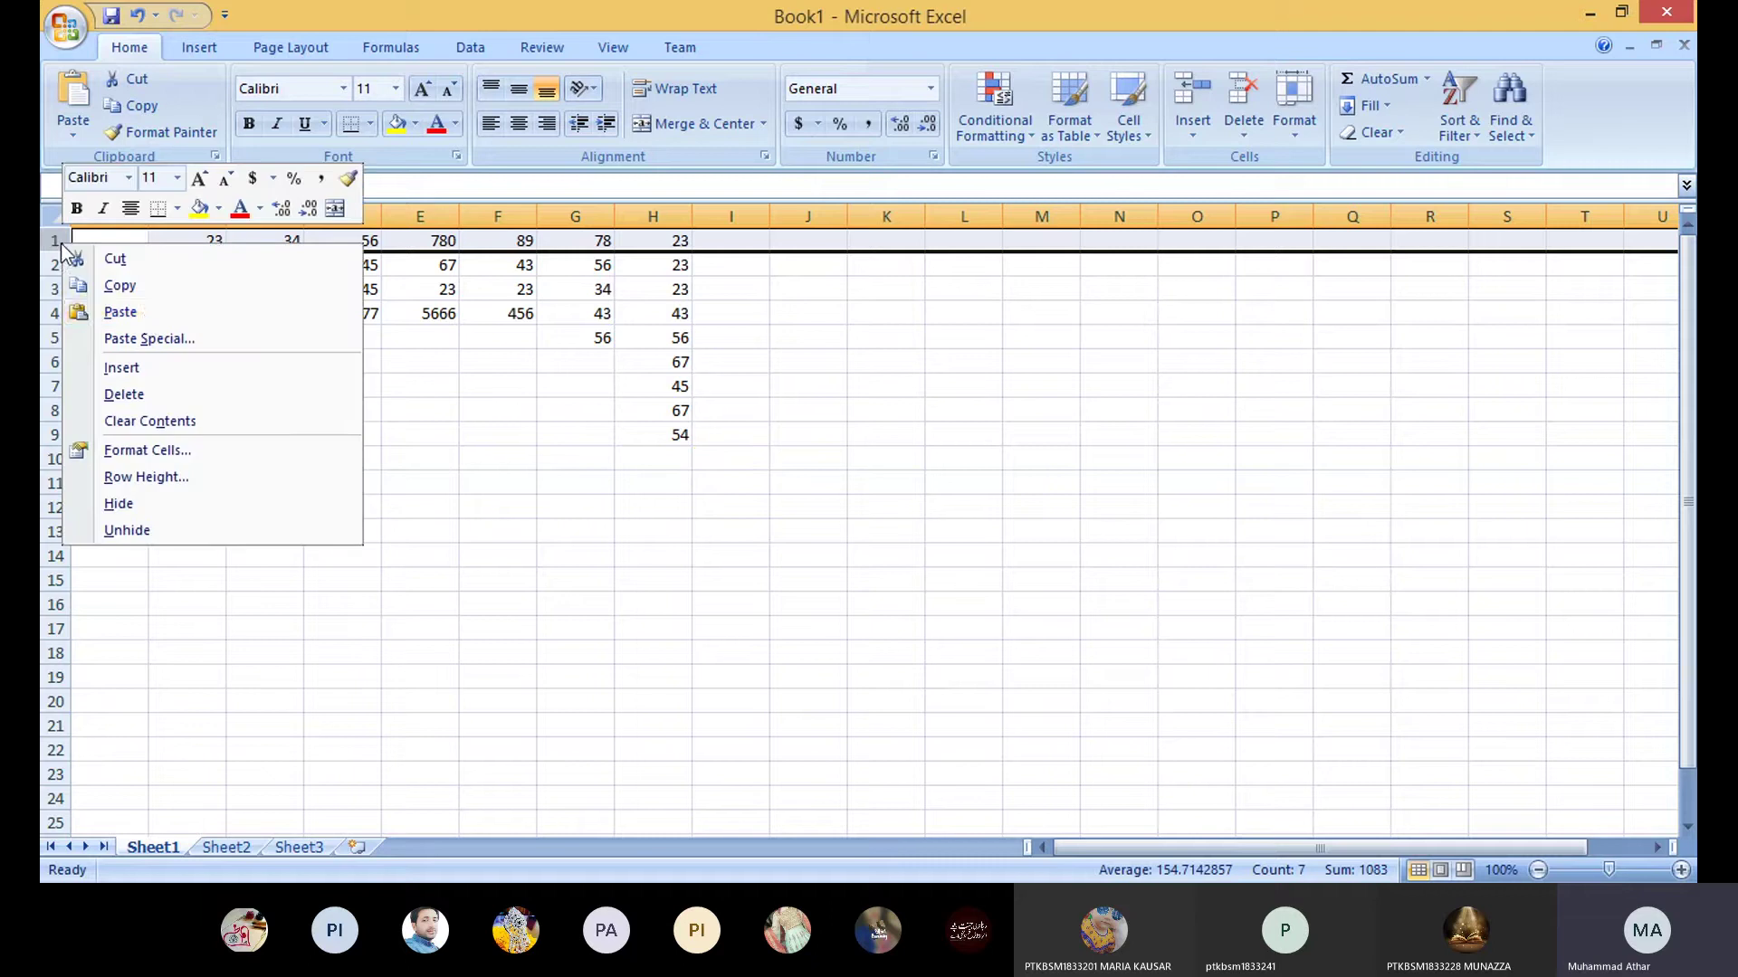
pyautogui.click(156, 366)
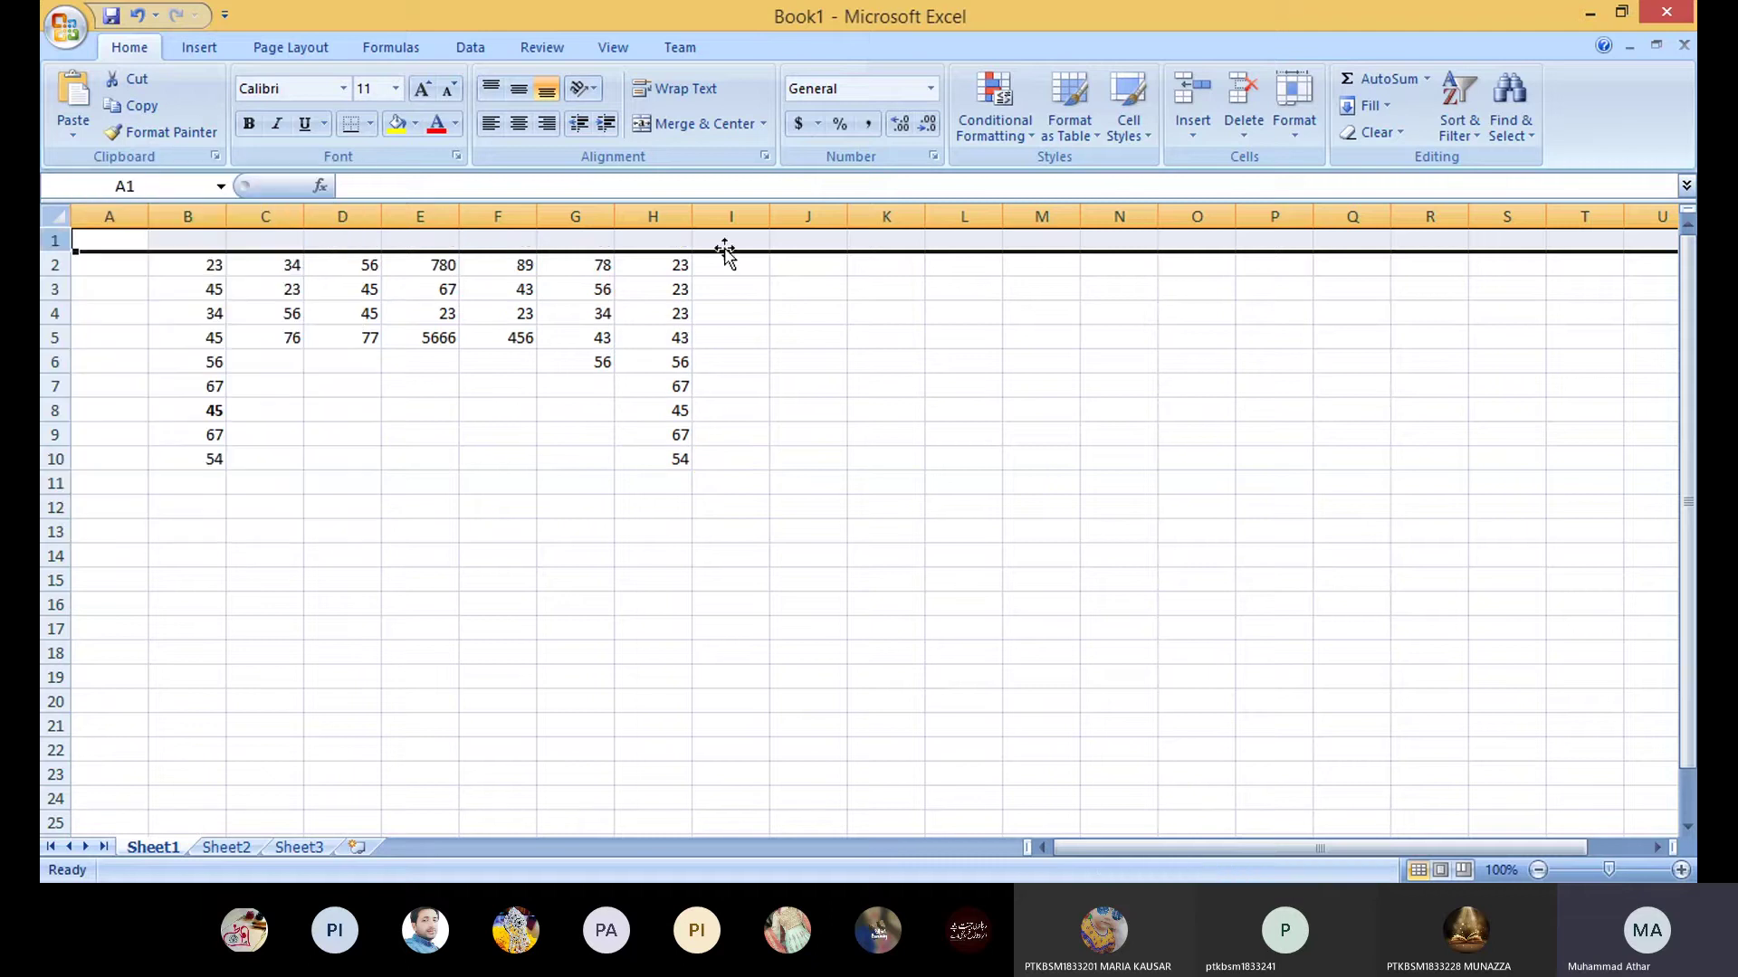
# Step: Enter the headings sum, max, min and average in cells H1 to K1
pyautogui.click(679, 240)
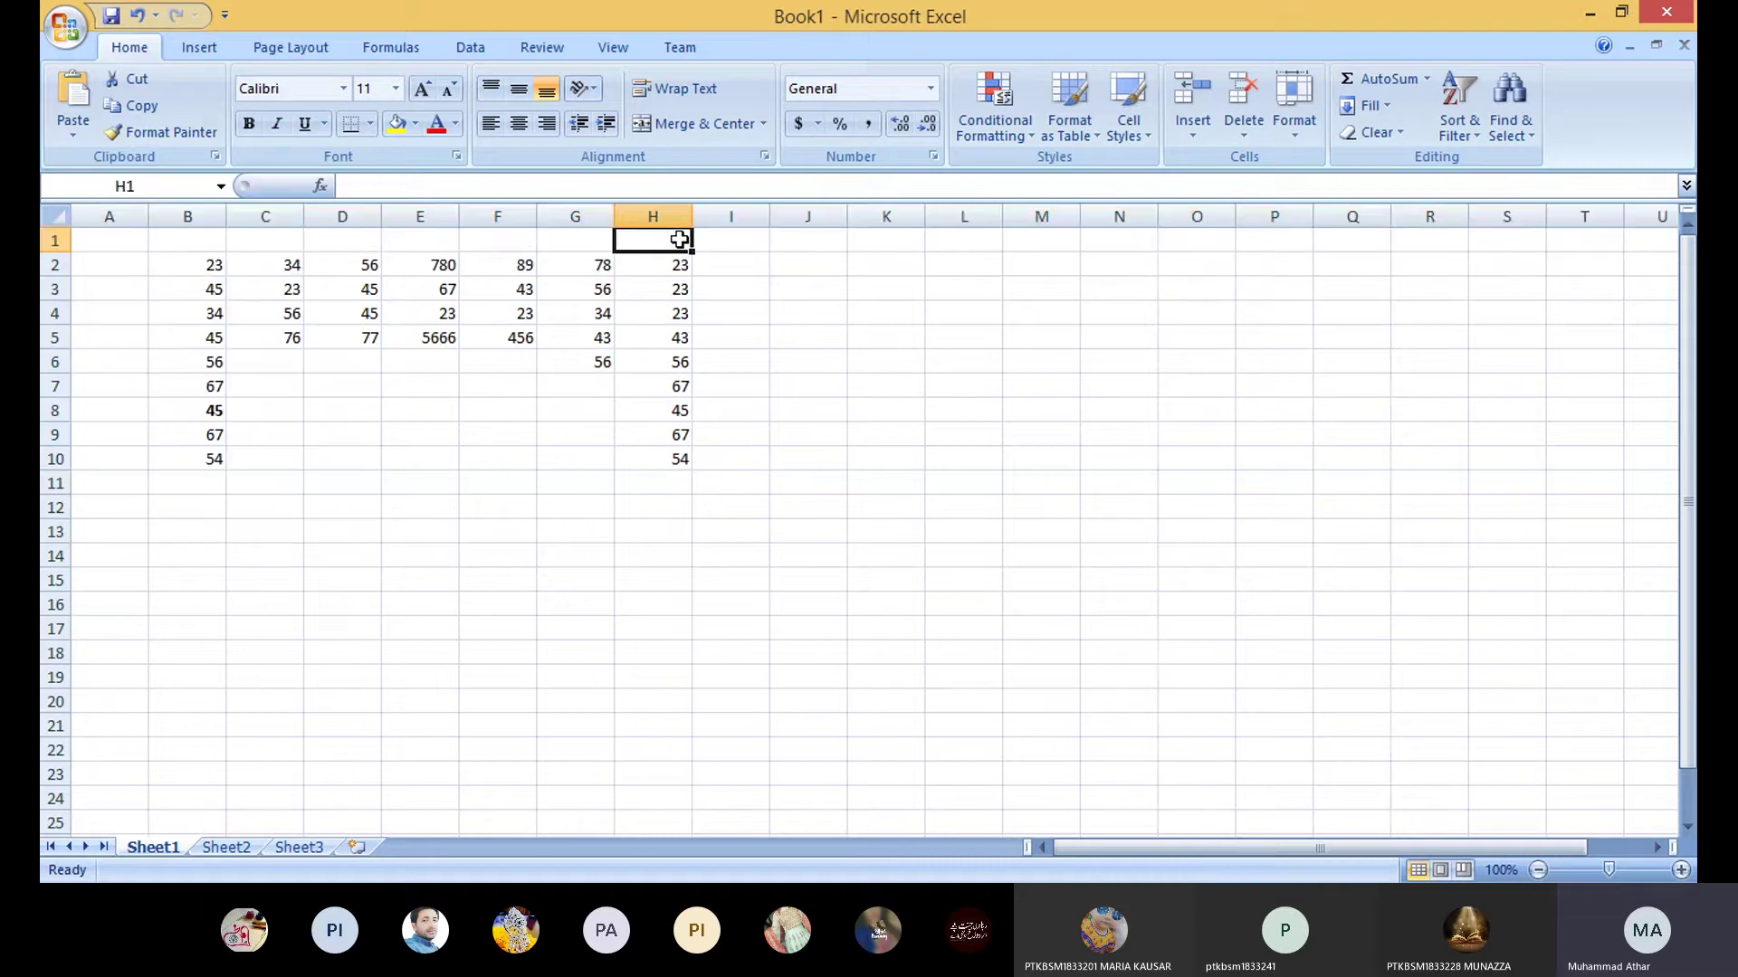
pyautogui.write('sum')
pyautogui.press('Tab')
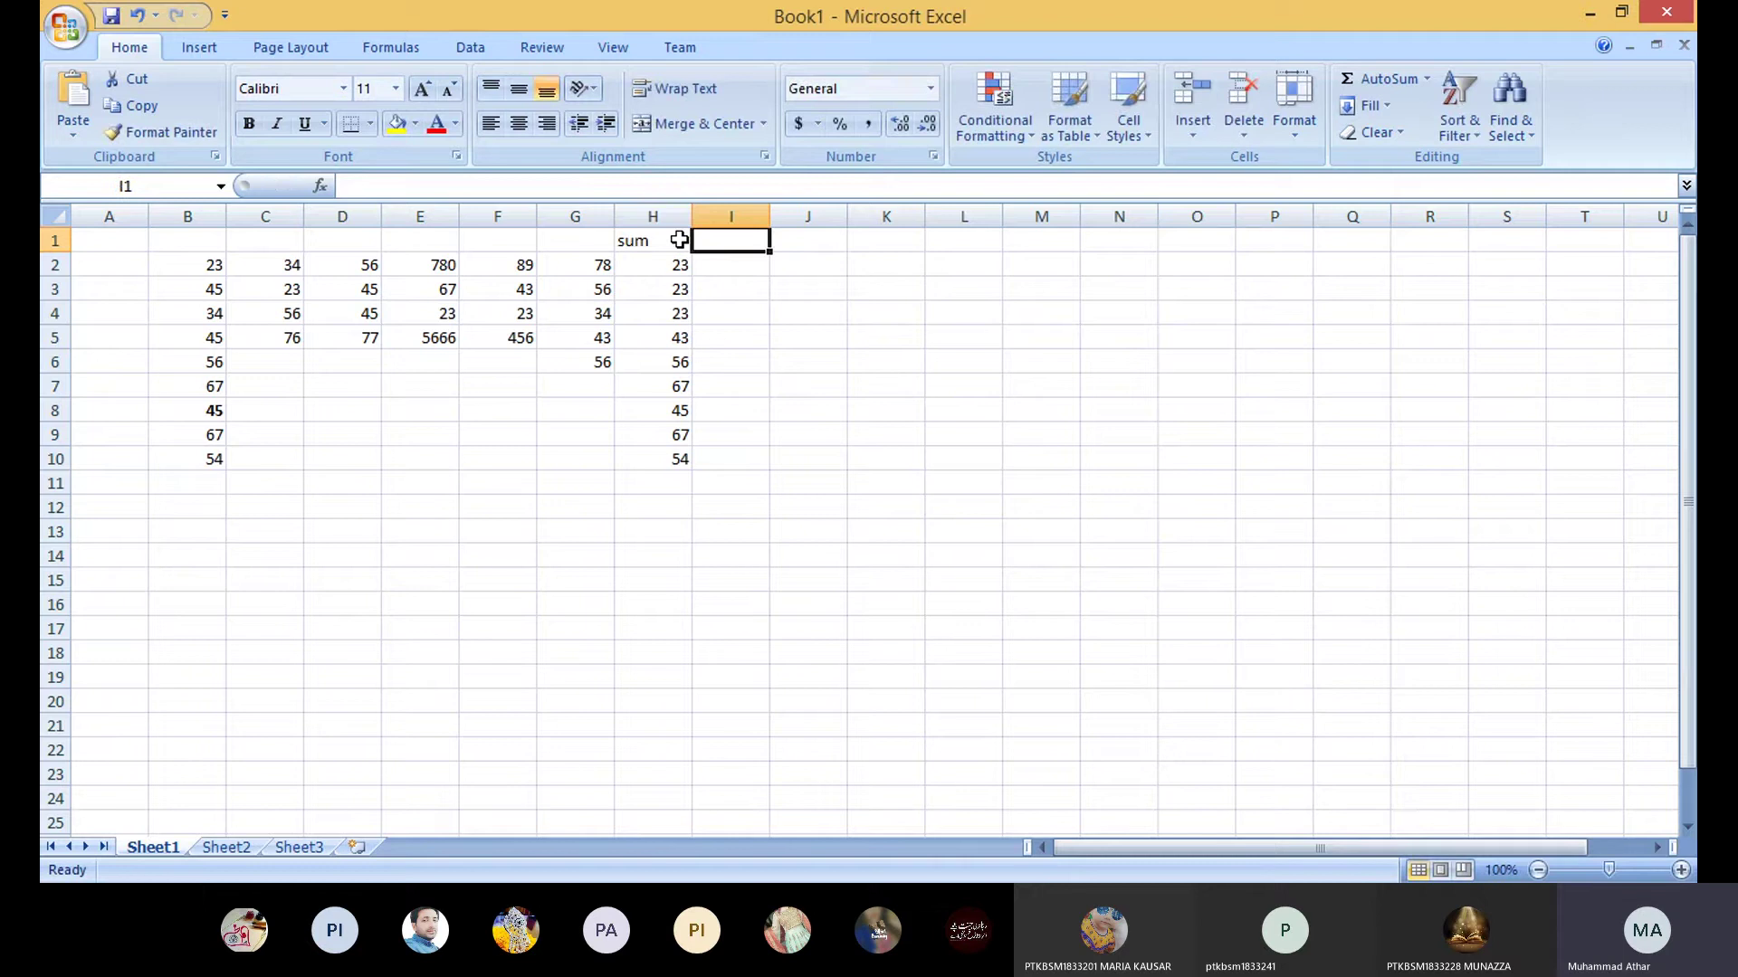
pyautogui.write('max')
pyautogui.press('Tab')
pyautogui.write('mi')
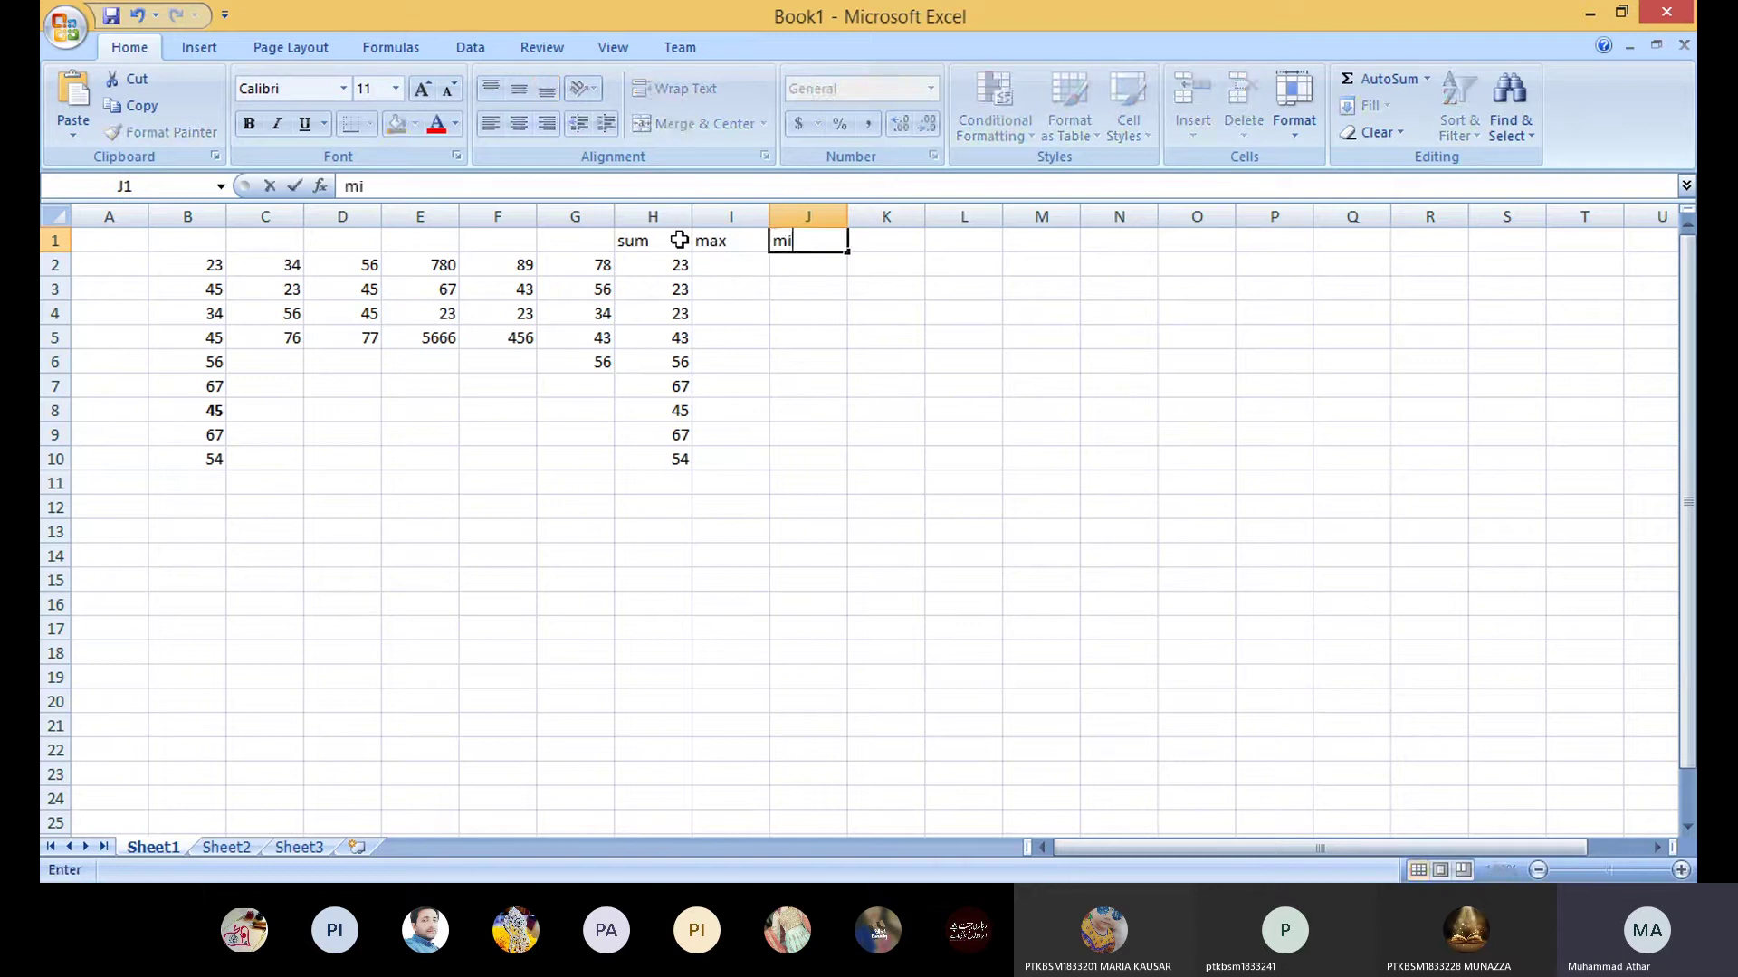
pyautogui.write('n')
pyautogui.press('Tab')
pyautogui.write('av')
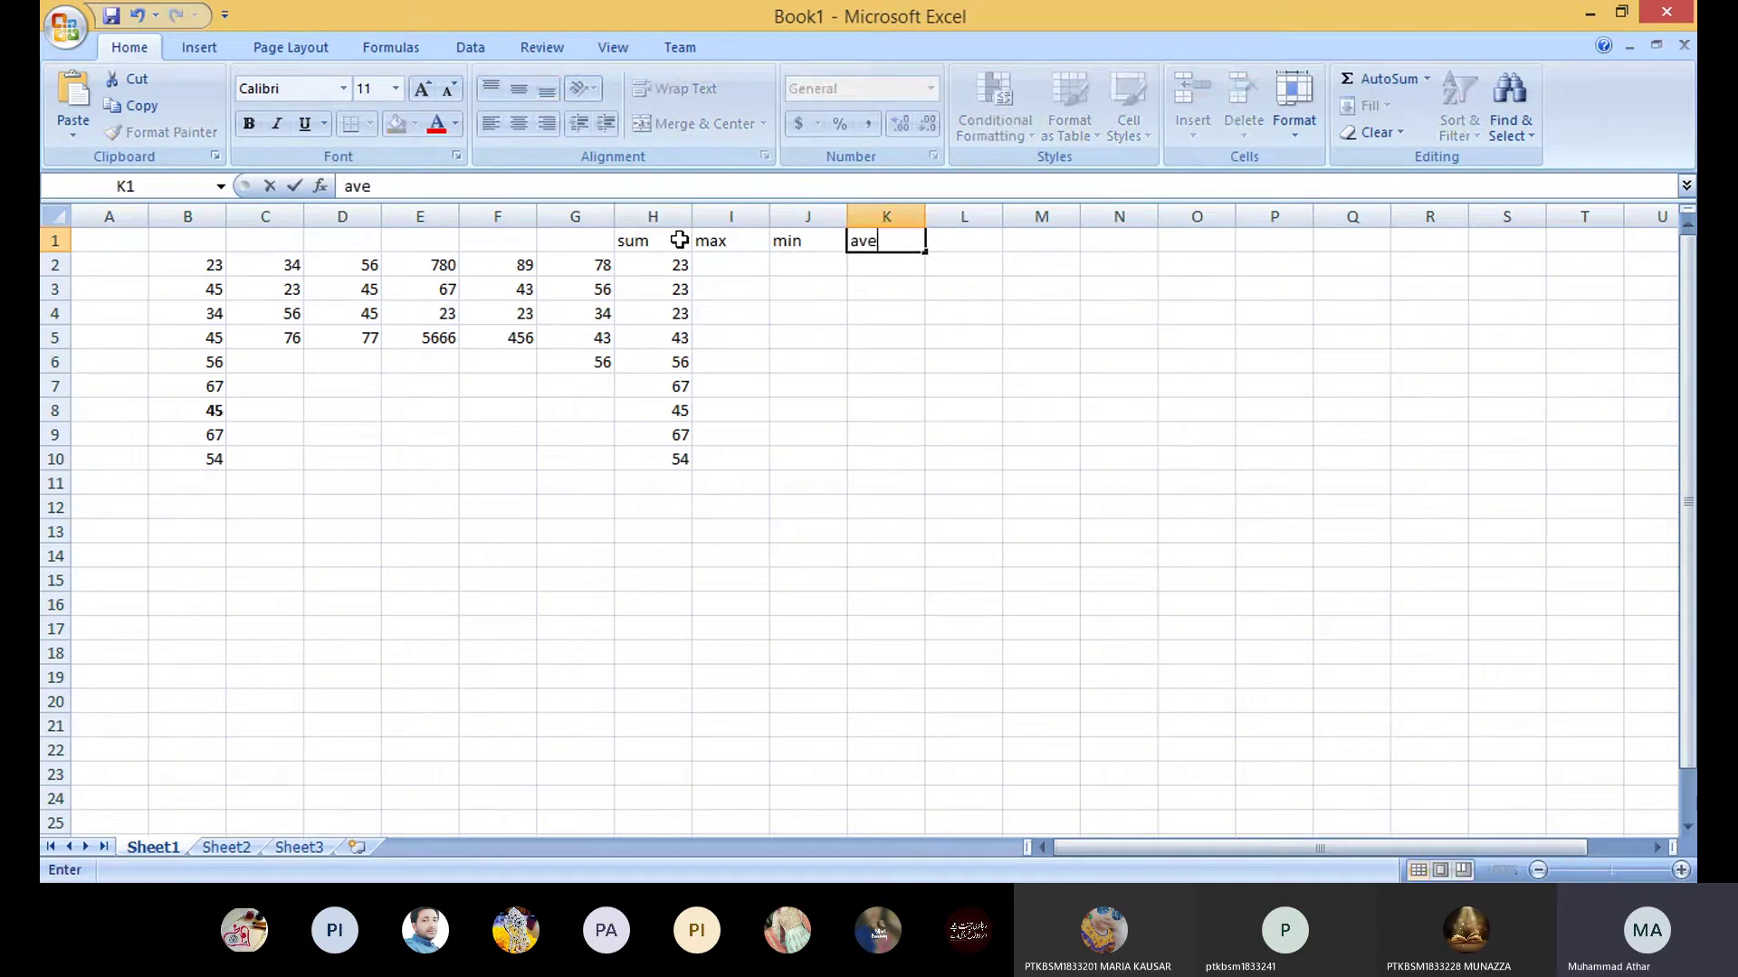
pyautogui.write('erage')
# Step: Change the formula in cell H2 to =SUM(B2:G2) and copy it down the sum column to H10
pyautogui.click(677, 264)
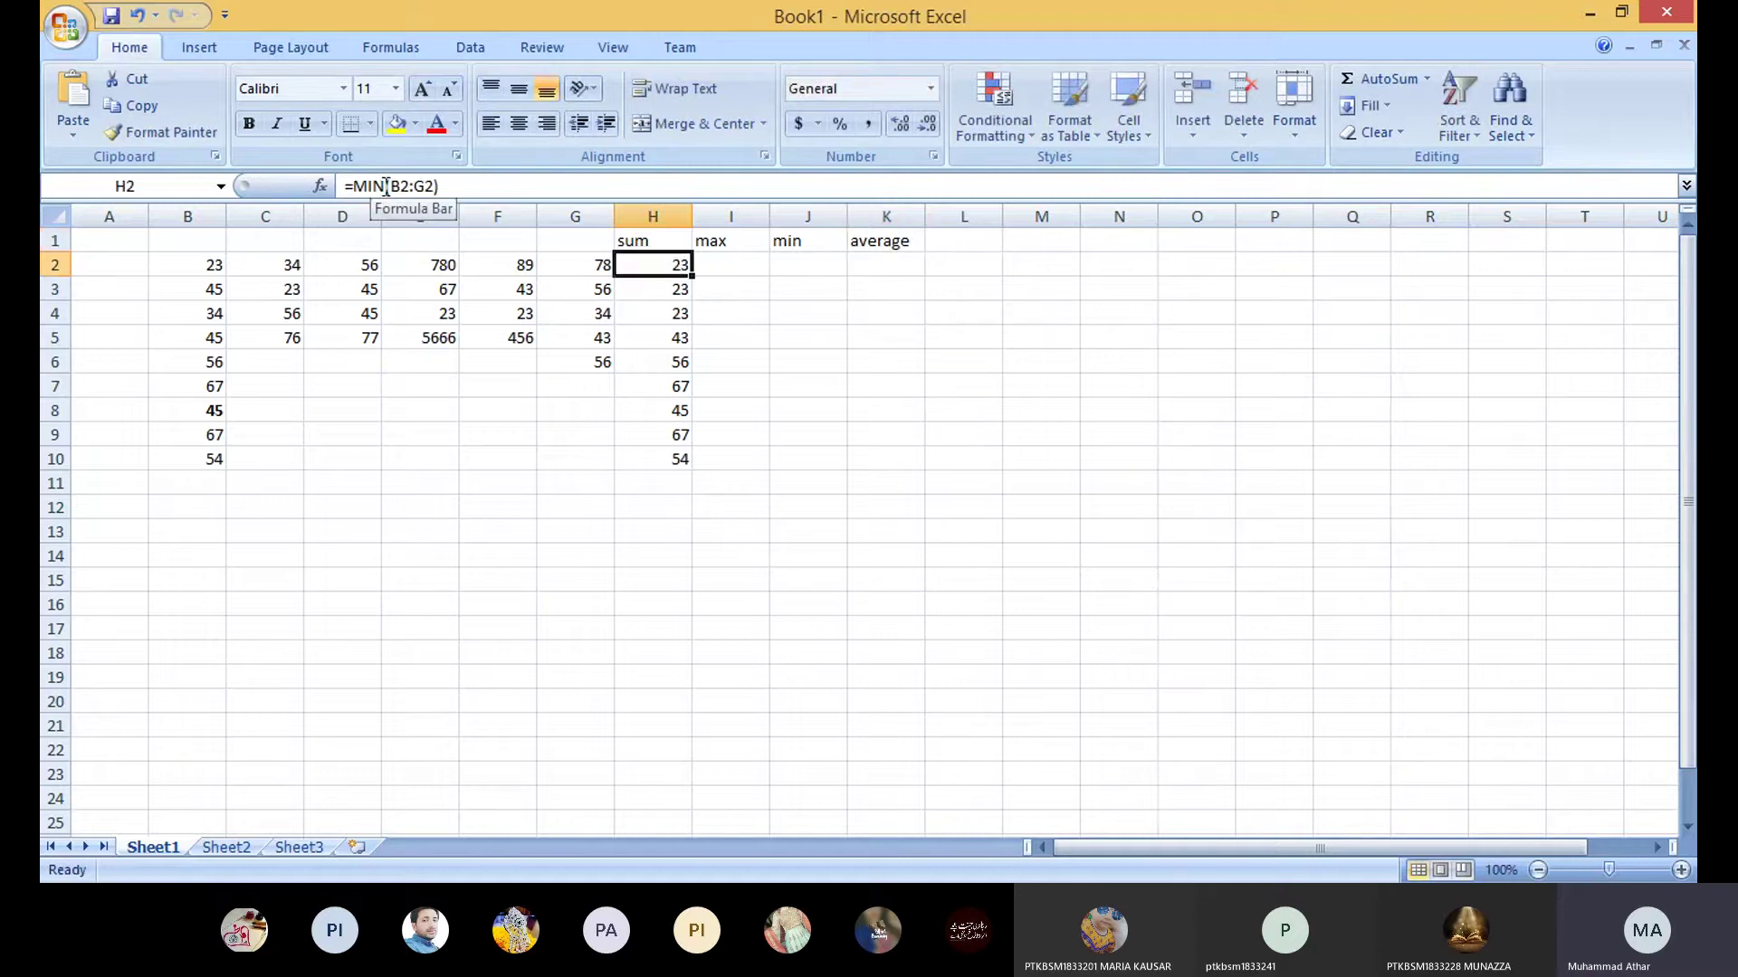
pyautogui.moveTo(386, 186); pyautogui.dragTo(359, 185)
pyautogui.write('sum')
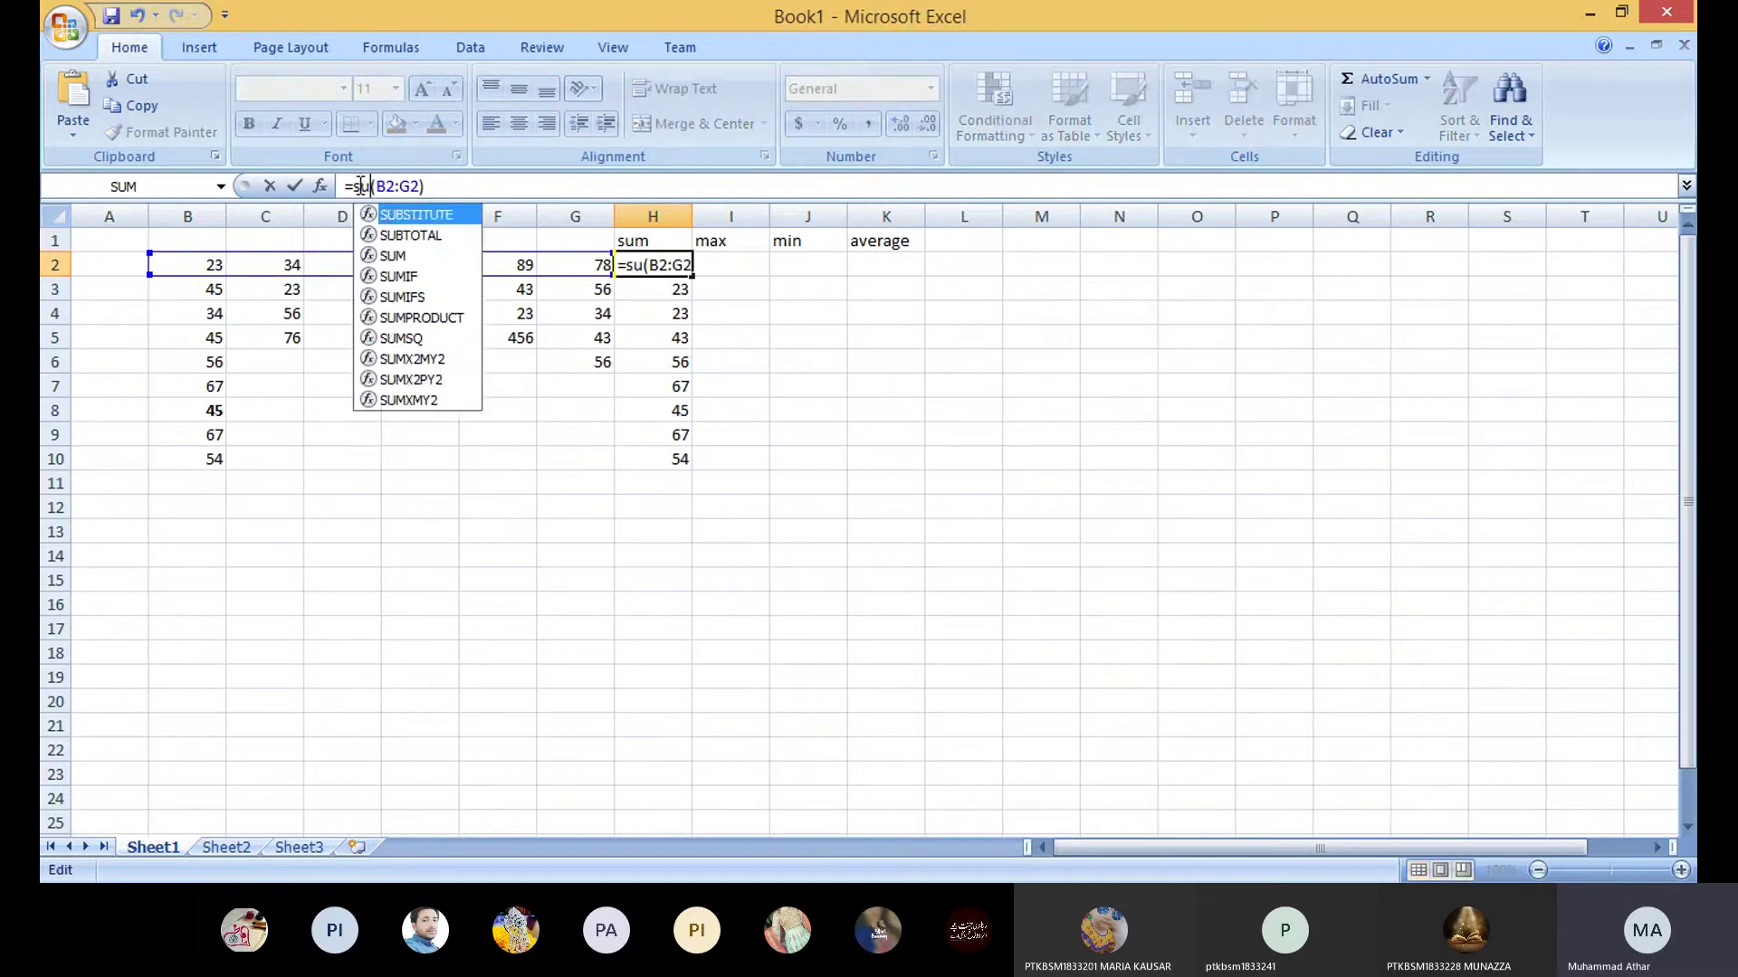
pyautogui.click(677, 265)
pyautogui.doubleClick(691, 276)
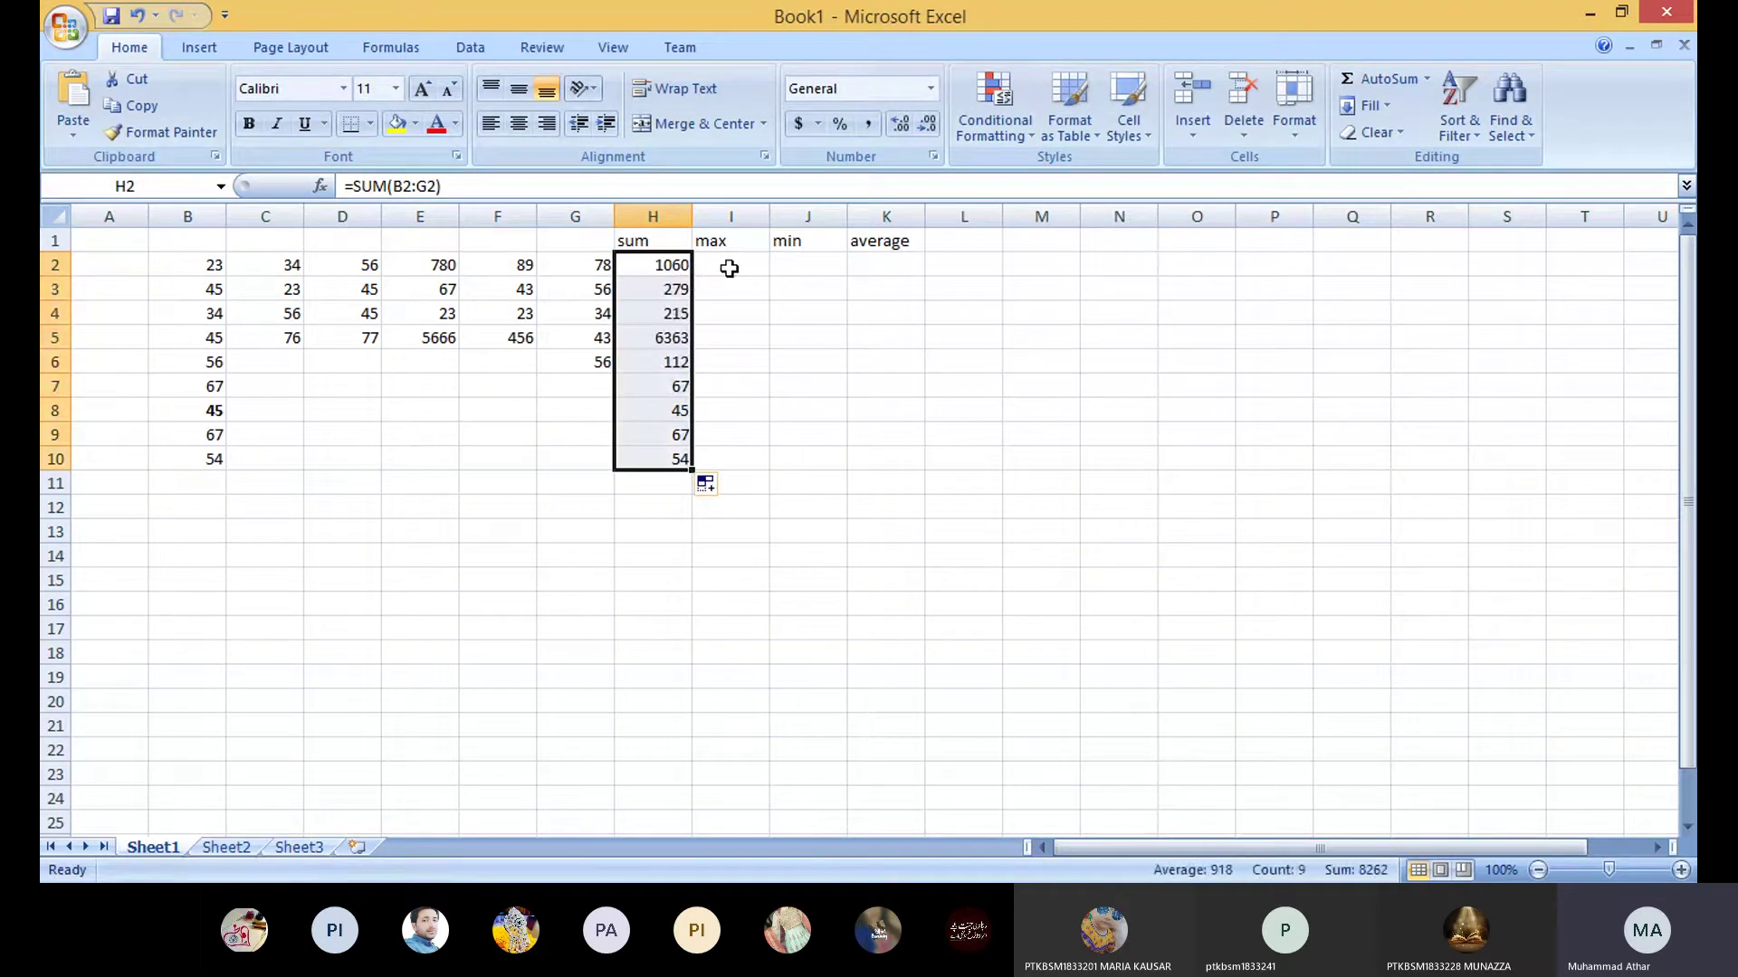
# Step: Enter the formula =max(b2:g2) in cell I2 under the max heading
pyautogui.click(729, 266)
pyautogui.write('=max(')
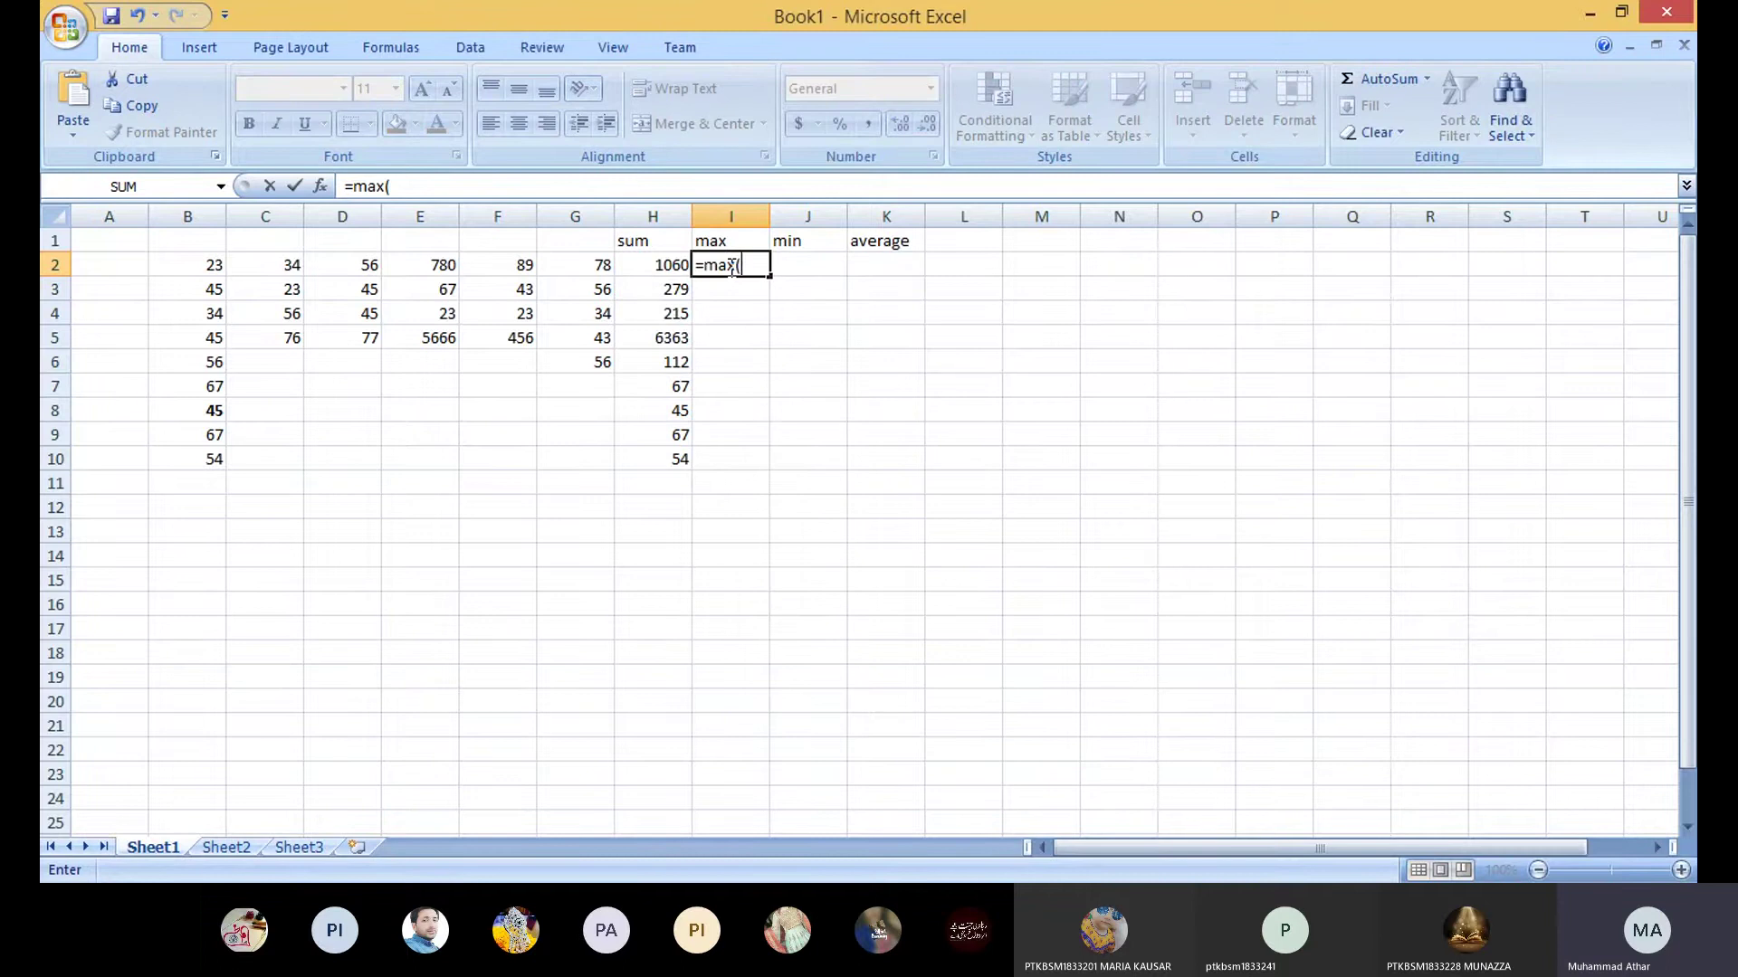
pyautogui.write('b1')
pyautogui.press('BackSpace')
pyautogui.write('2')
pyautogui.write(':g2)')
pyautogui.press('Return')
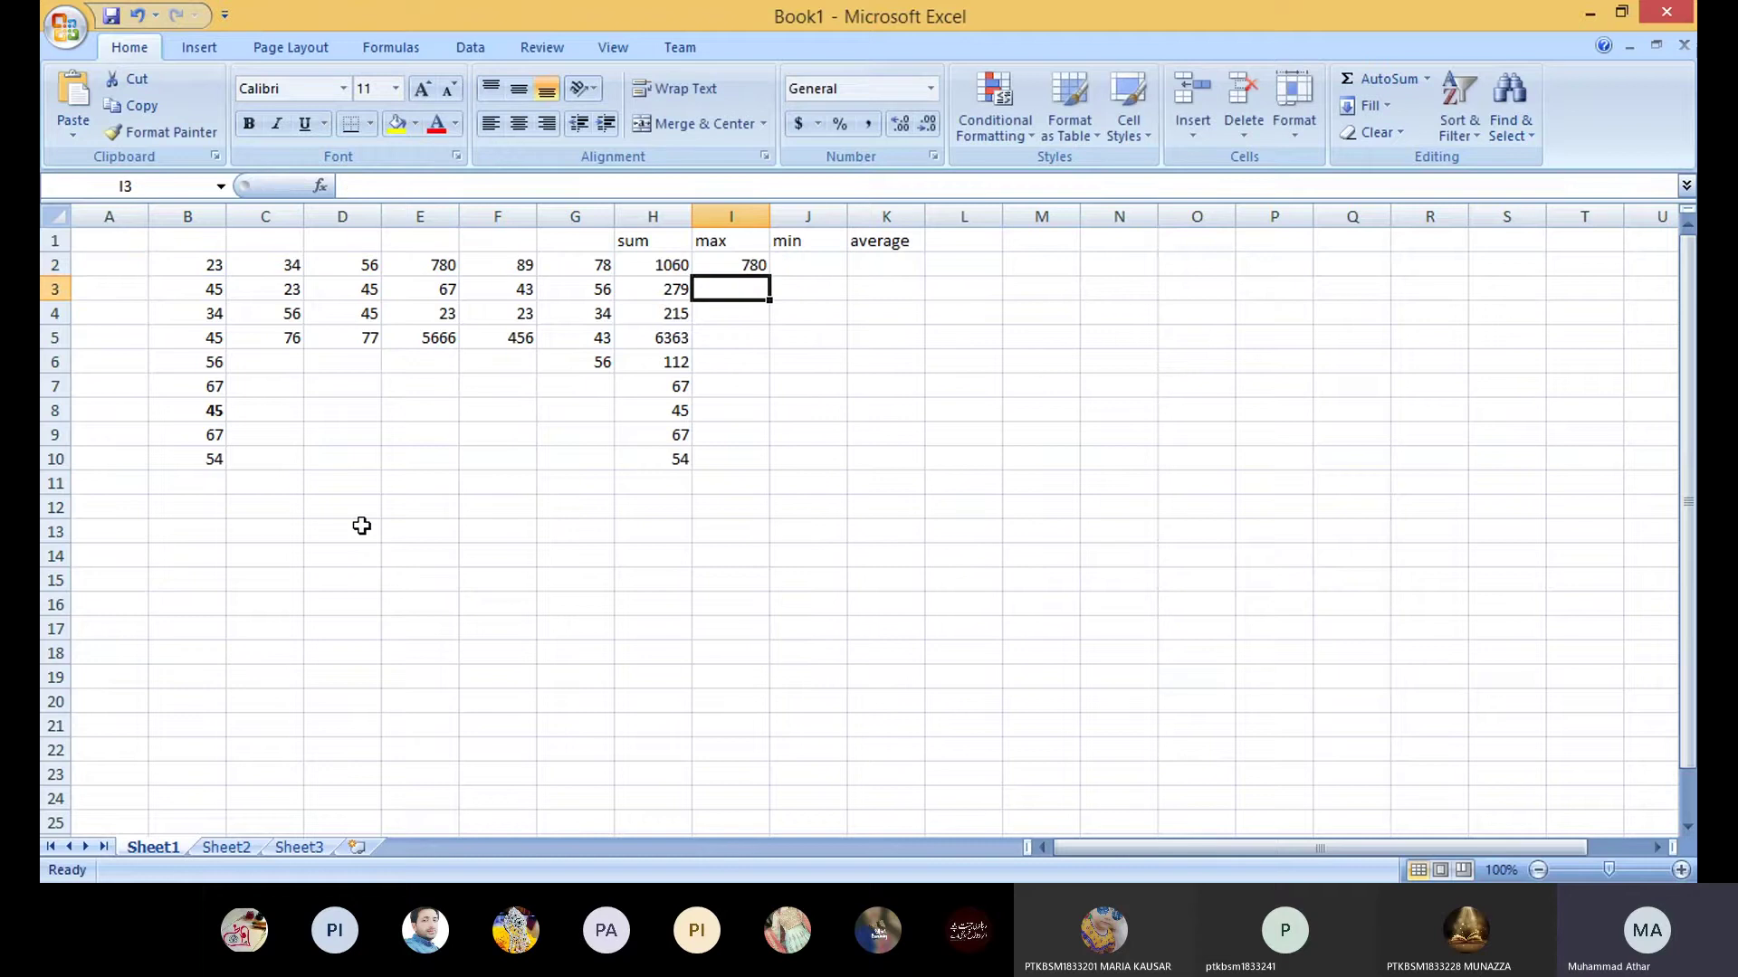
# Step: Copy the MAX formula in cell I2 down the max column to I10
pyautogui.click(733, 271)
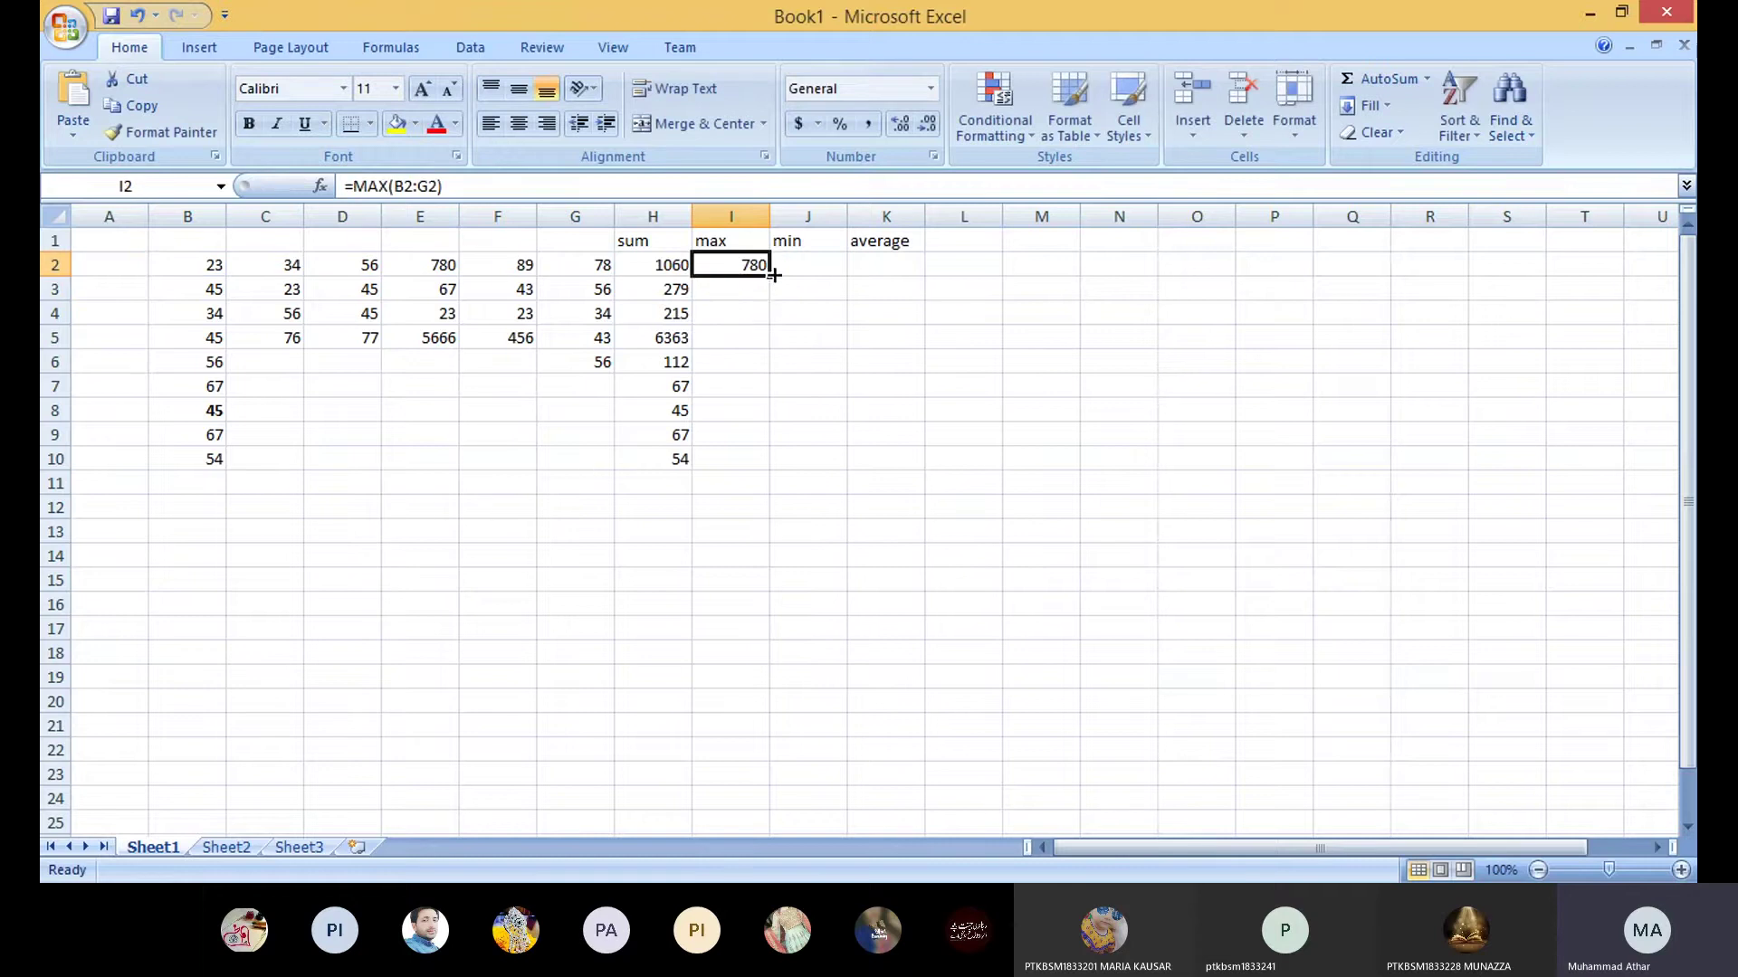
pyautogui.doubleClick(769, 276)
# Step: Enter the formula =min(b2:g2) in cell J2 and copy it down the min column to J10
pyautogui.click(820, 263)
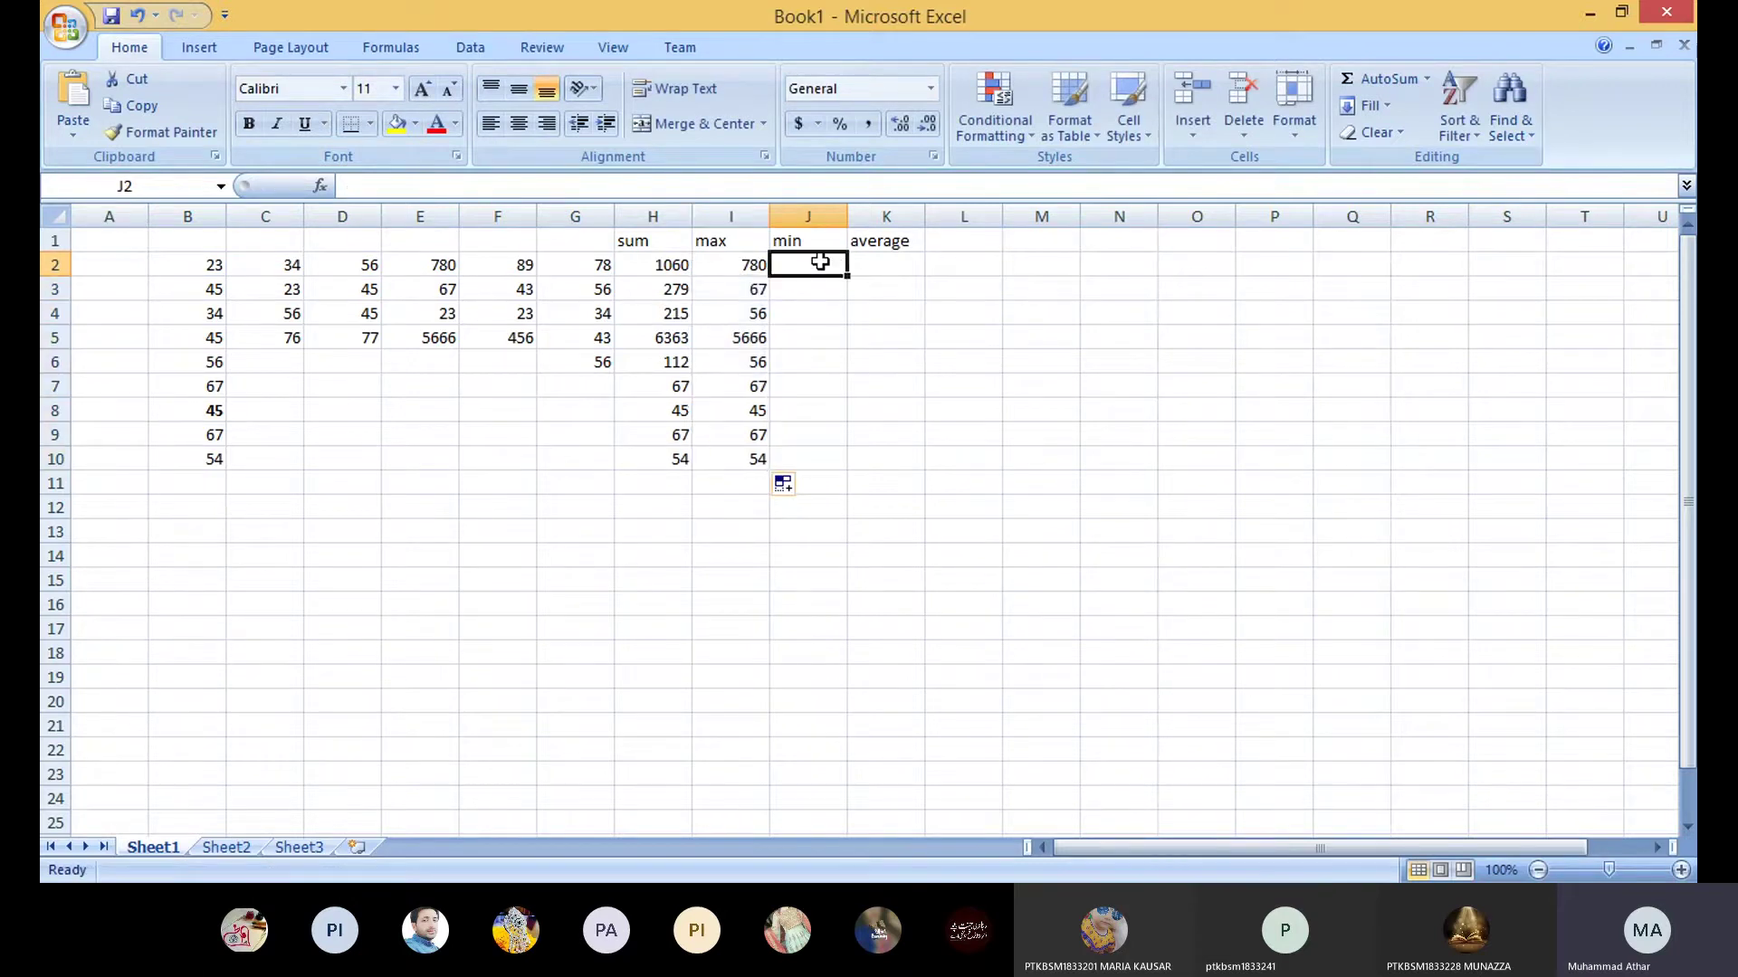
pyautogui.write('=min(')
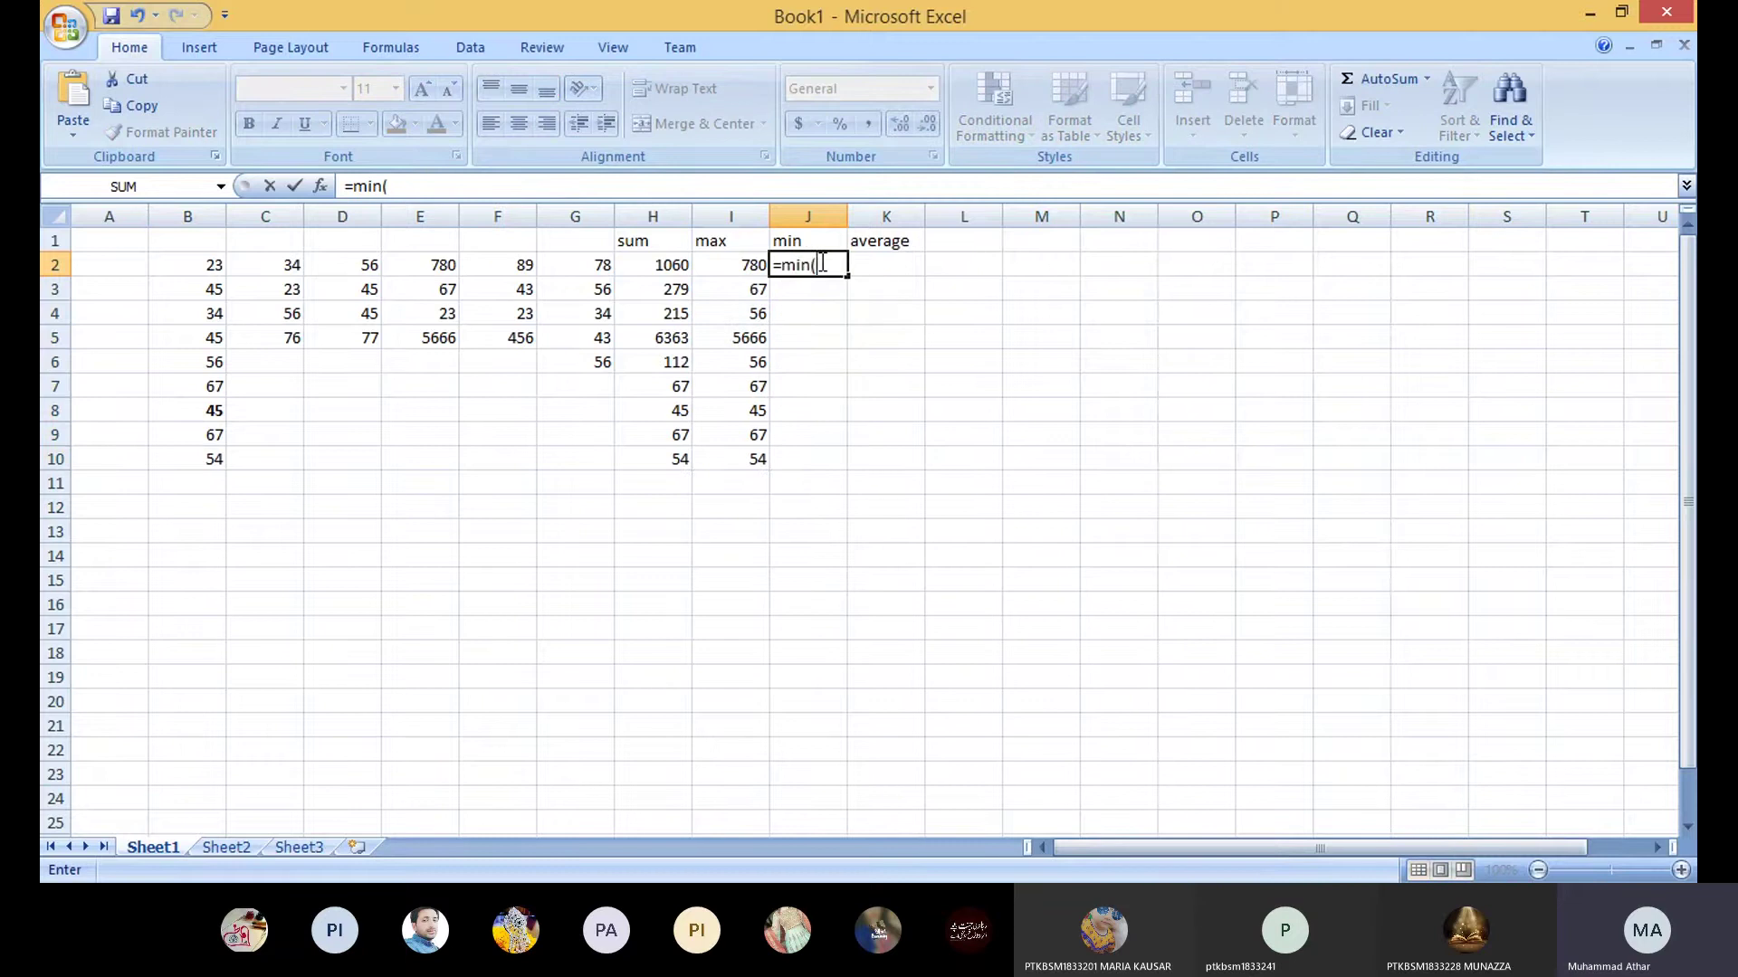
pyautogui.write('b2:g2)')
pyautogui.press('Return')
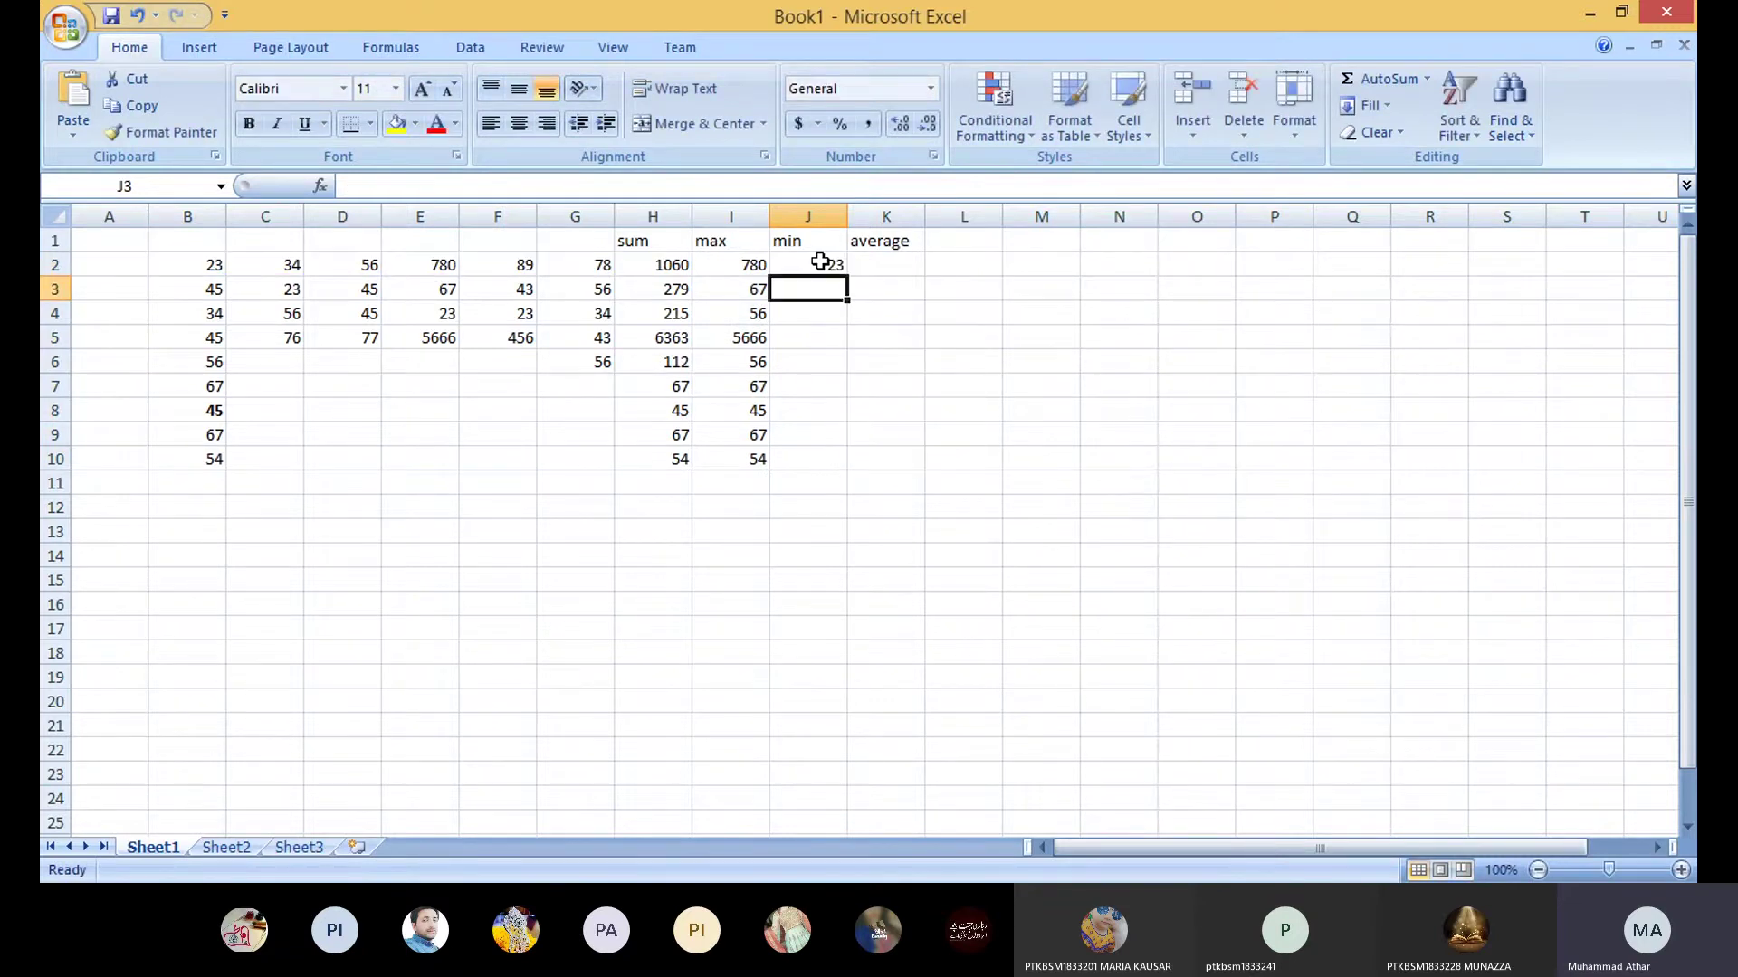
pyautogui.click(820, 264)
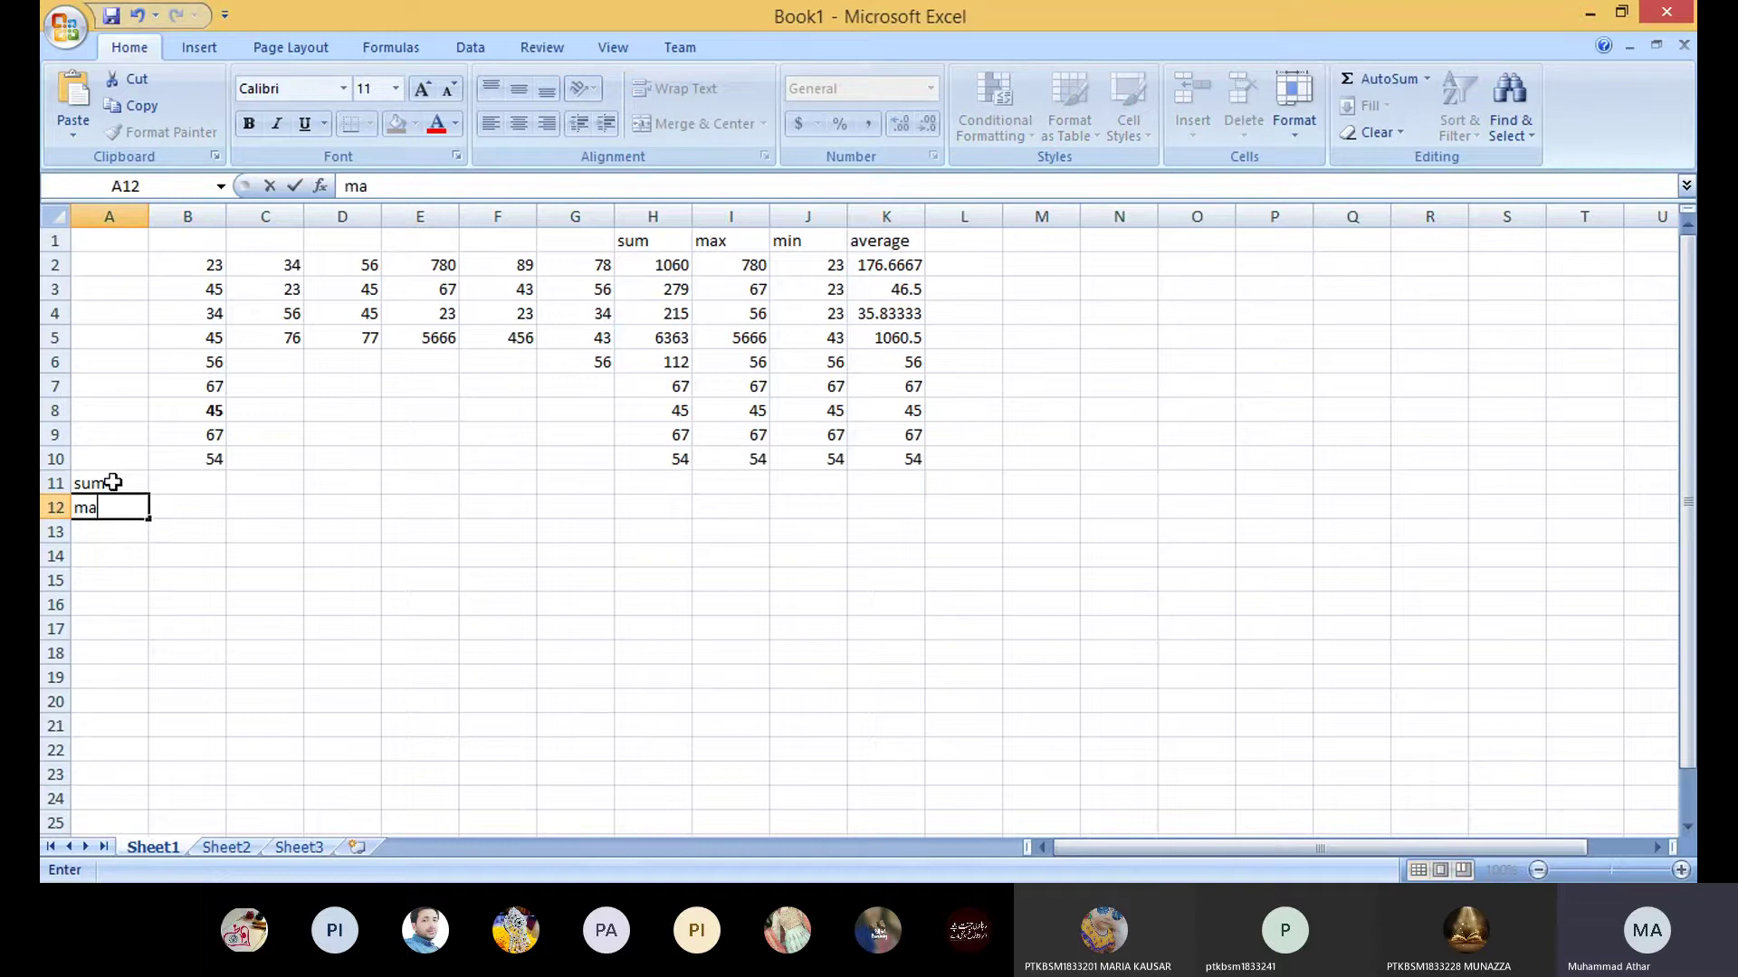
# Step: Enter the row labels max, min and average in cells A12 to A14
pyautogui.write('x')
pyautogui.press('Return')
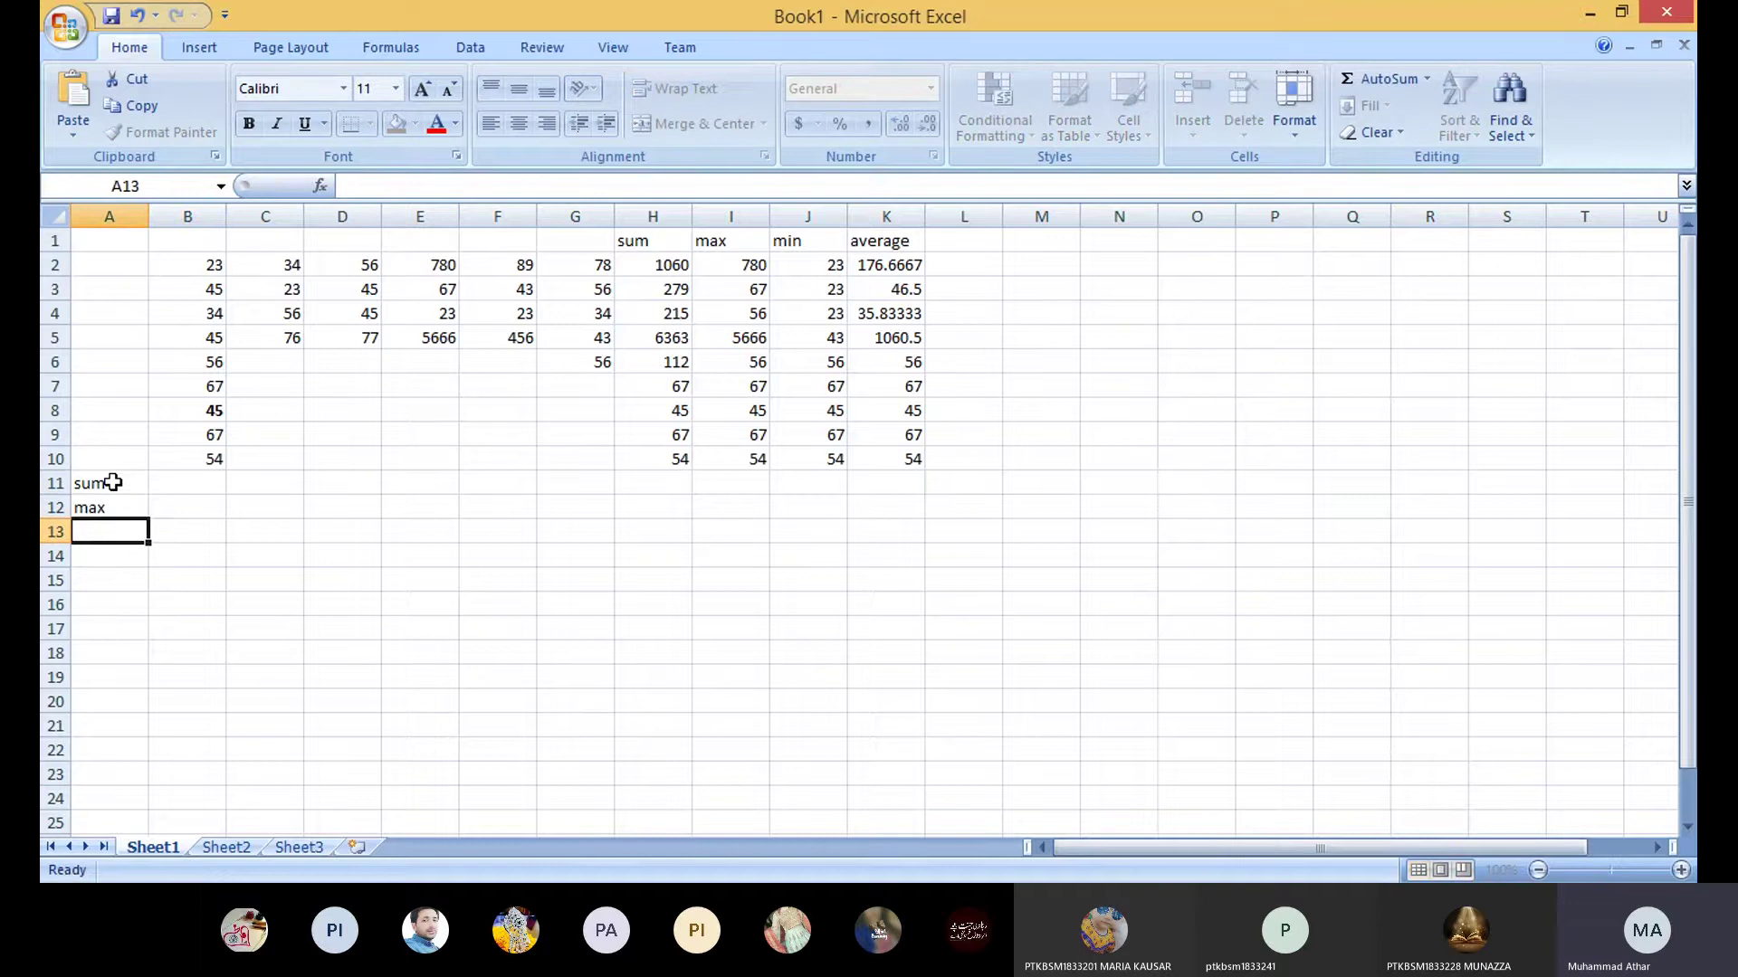
pyautogui.write('min')
pyautogui.press('Return')
pyautogui.write('a')
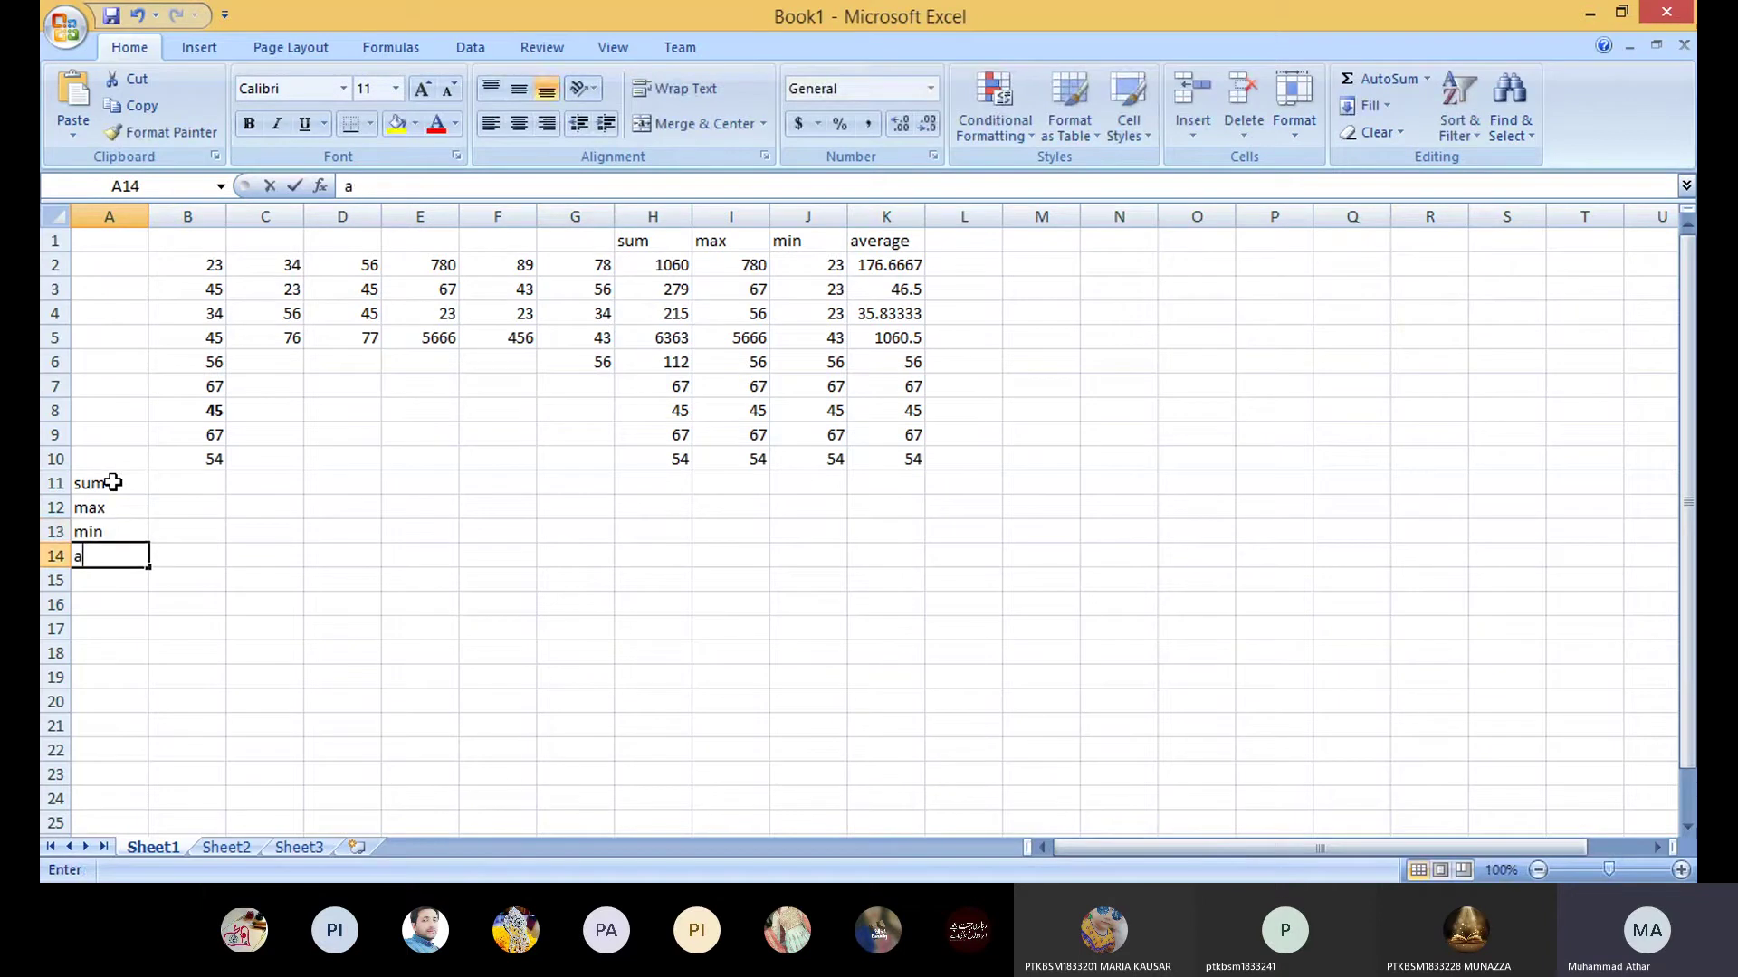
pyautogui.write('verage')
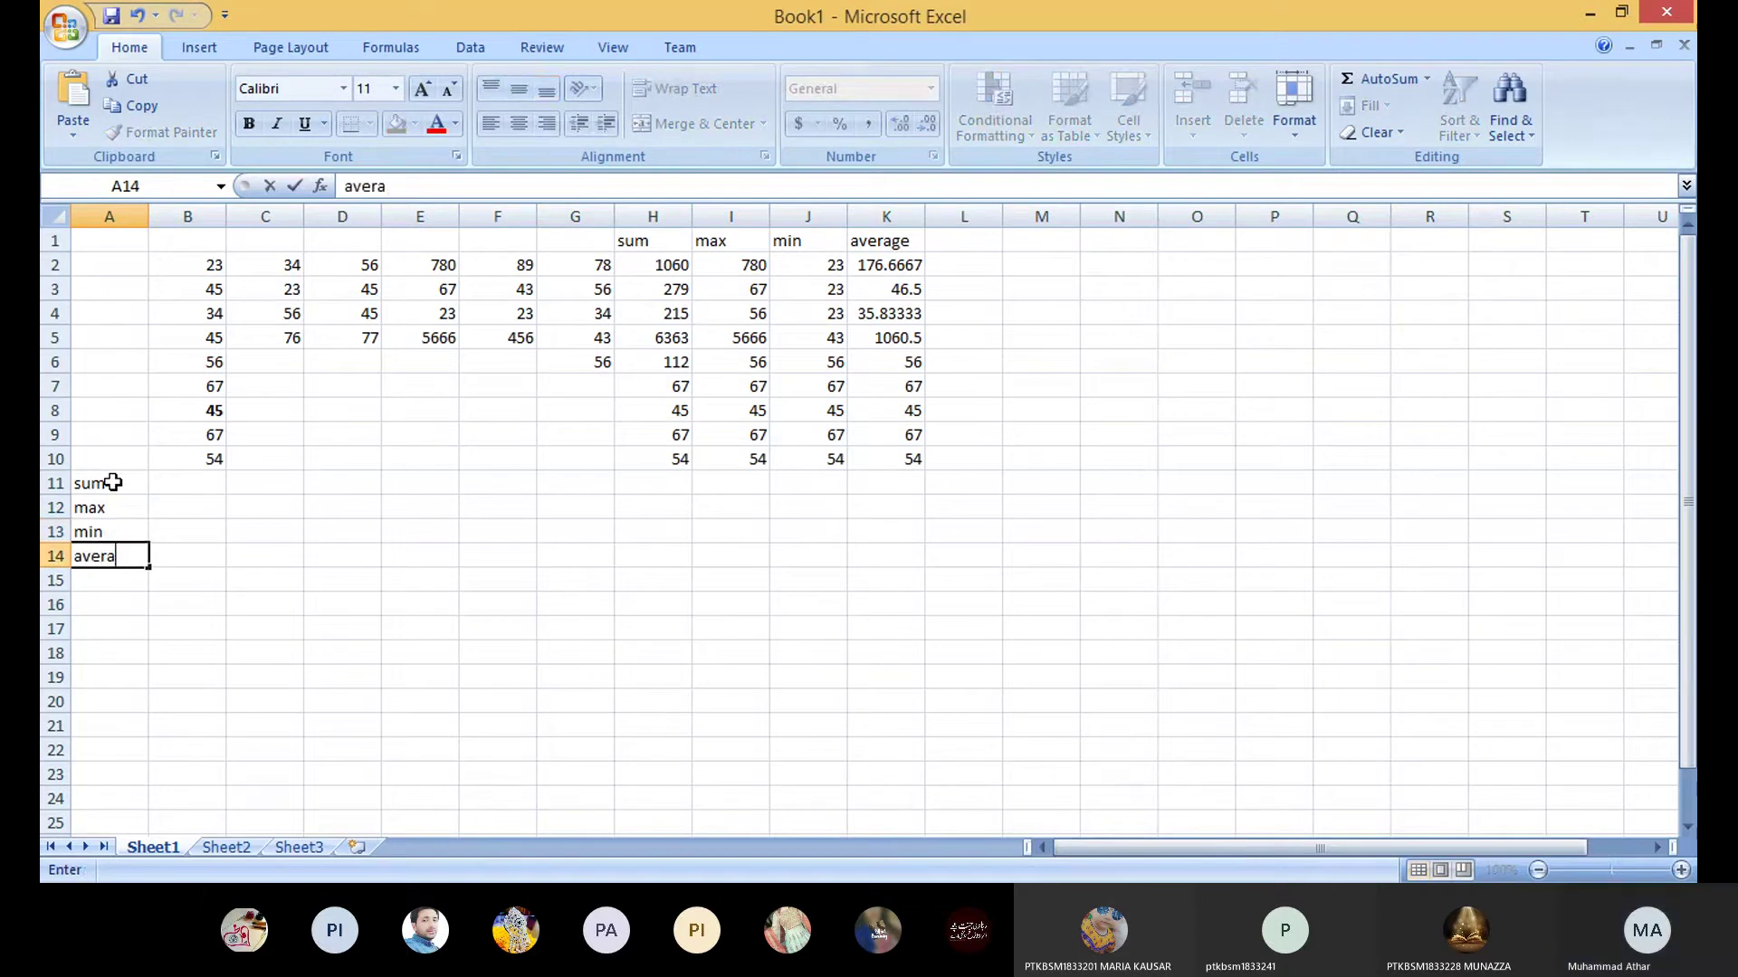
# Step: Enter the formula =sum(b2:b10) in cell B11 and copy it across the sum row to K11
pyautogui.click(223, 486)
pyautogui.write('=sum(')
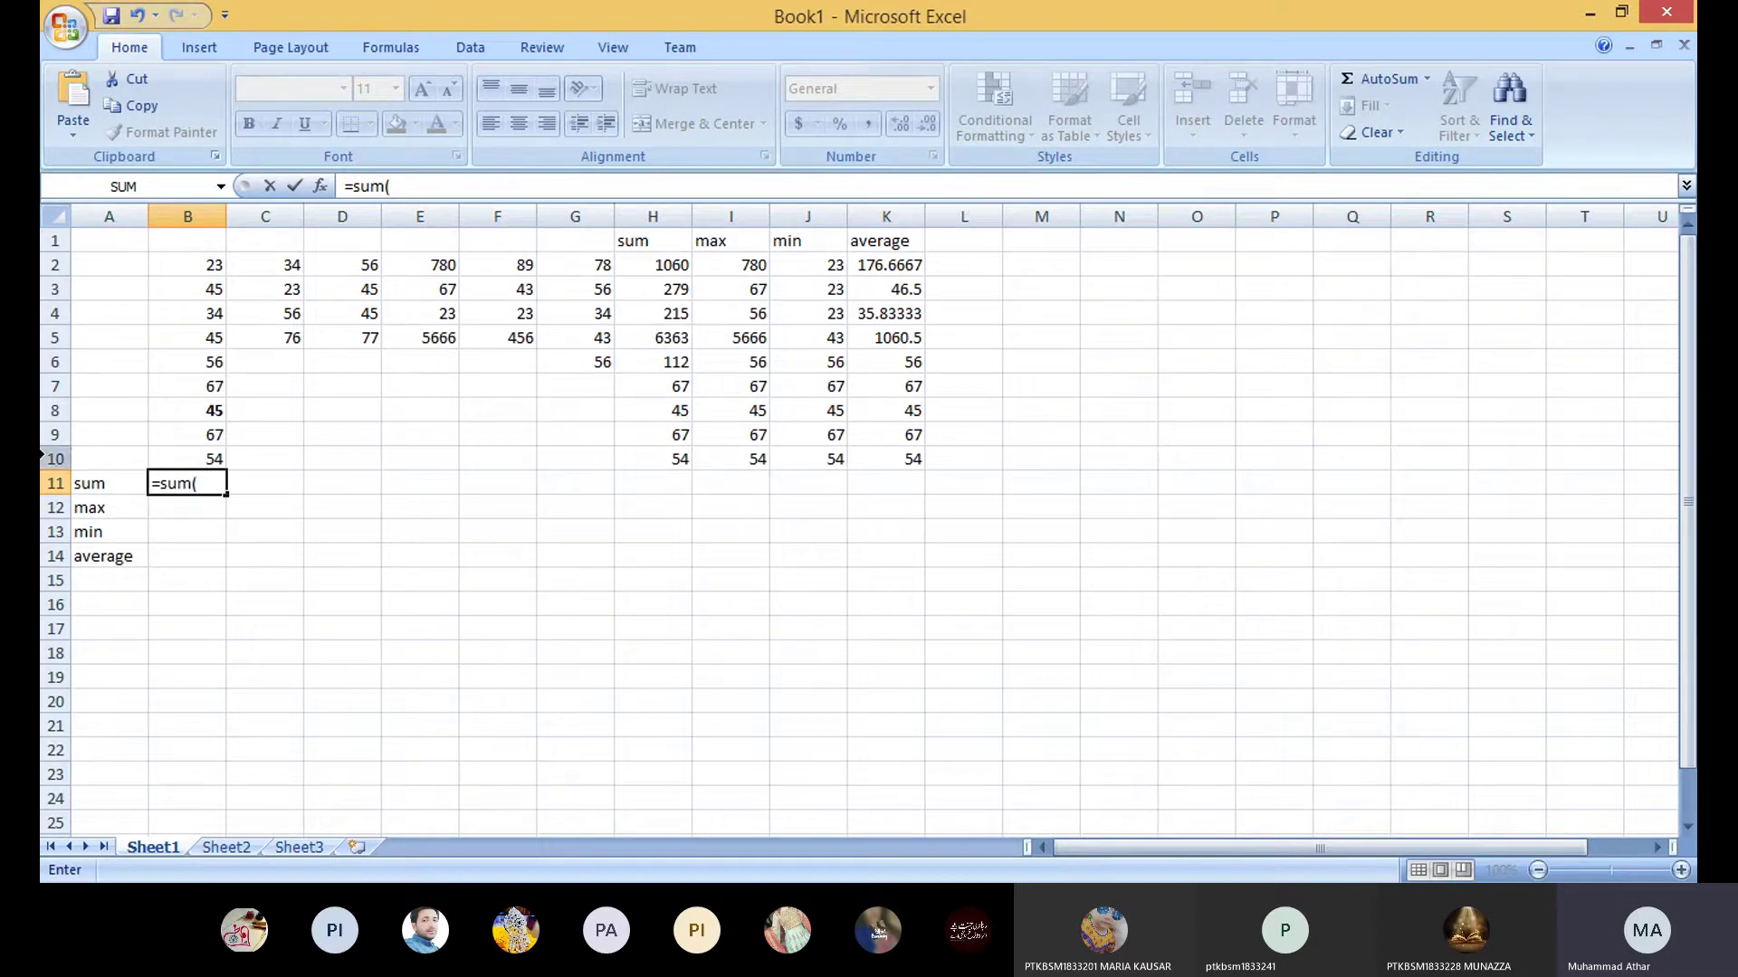
pyautogui.write('b2')
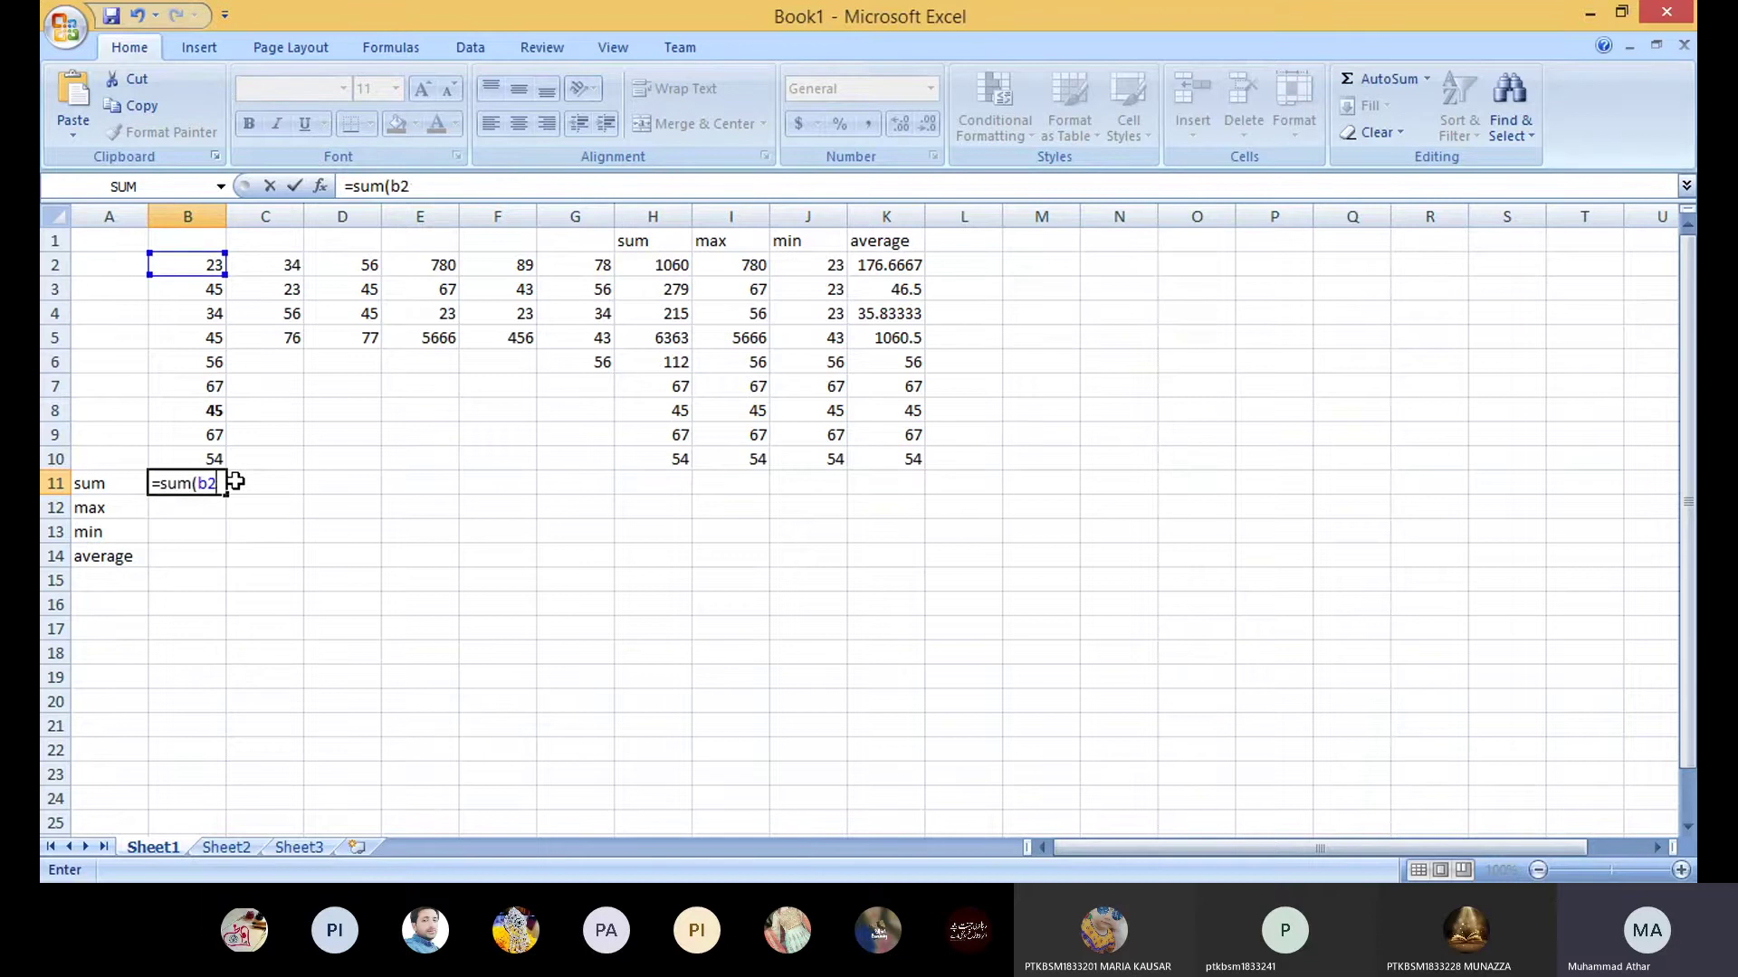
pyautogui.write(':b10')
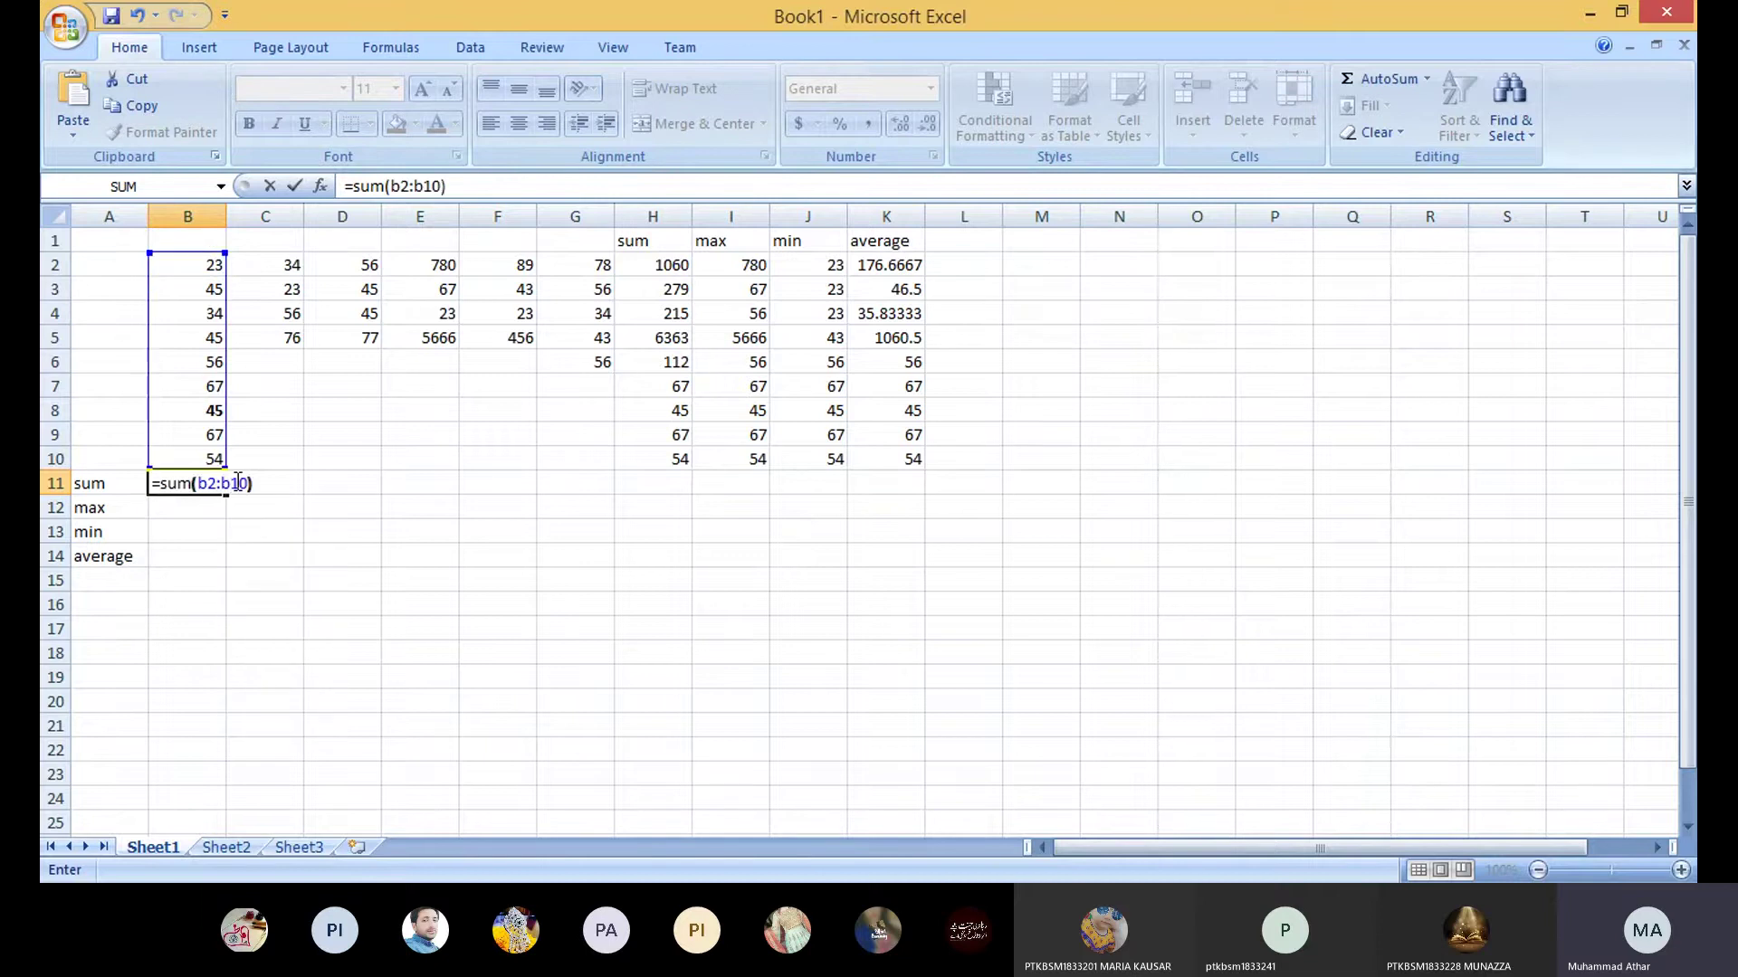
pyautogui.press('Return')
pyautogui.click(219, 483)
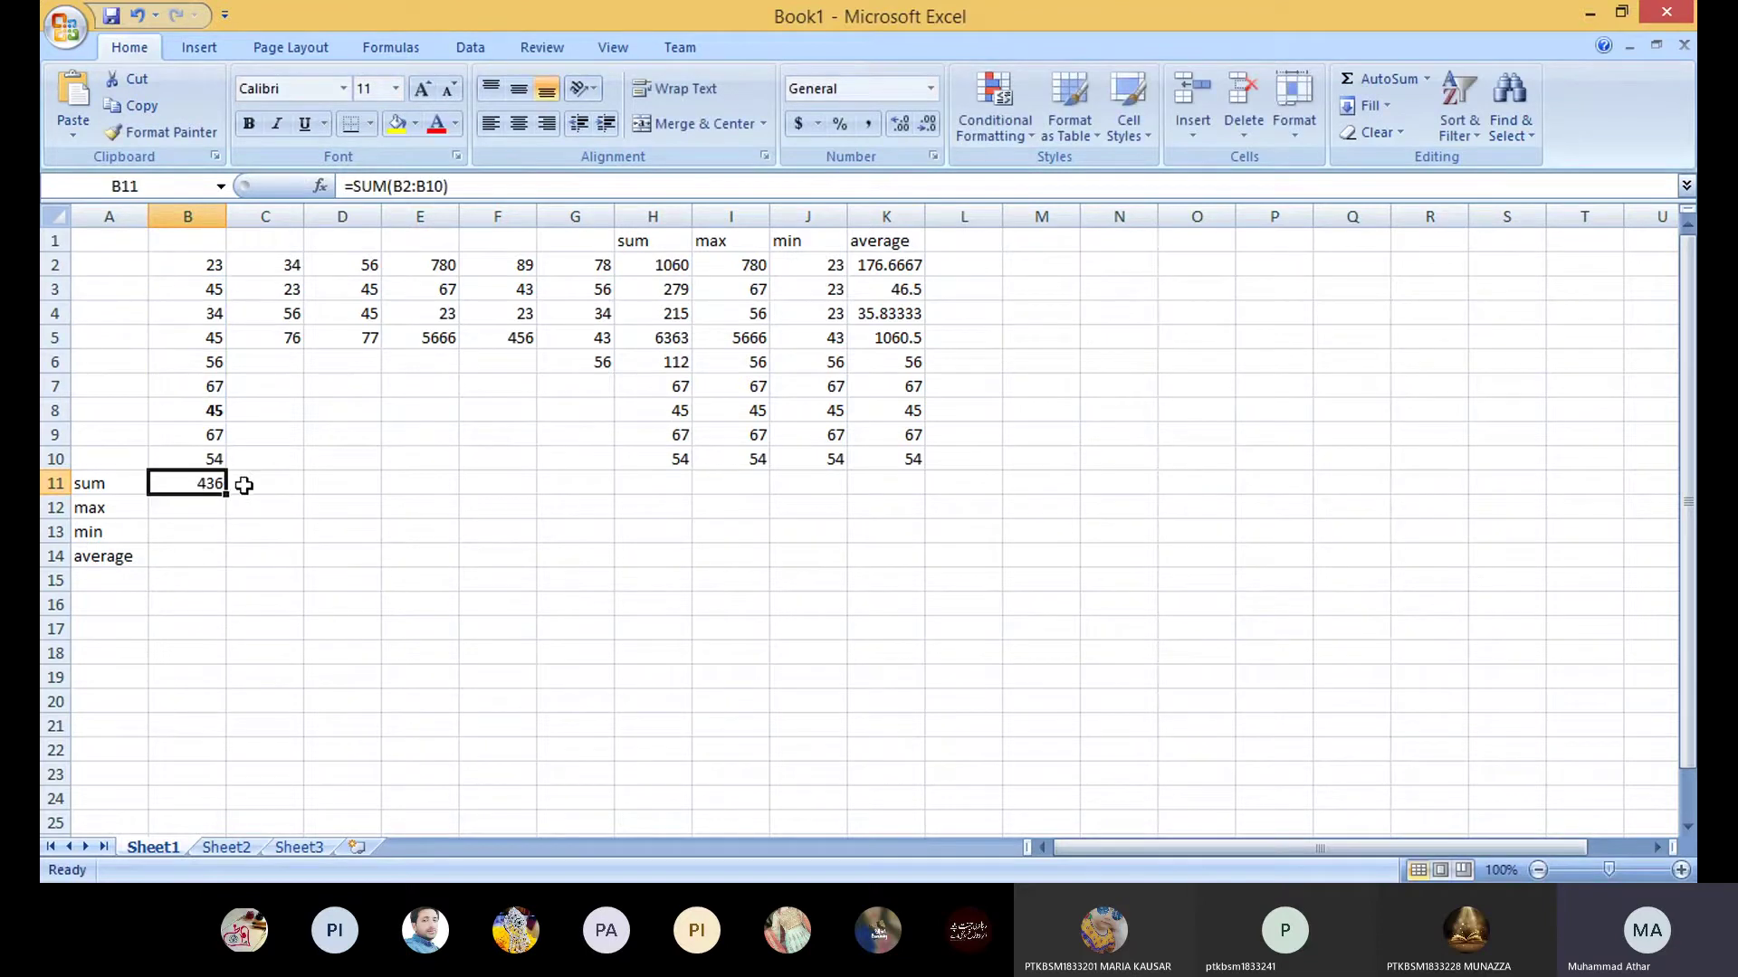
pyautogui.moveTo(230, 492); pyautogui.dragTo(917, 480)
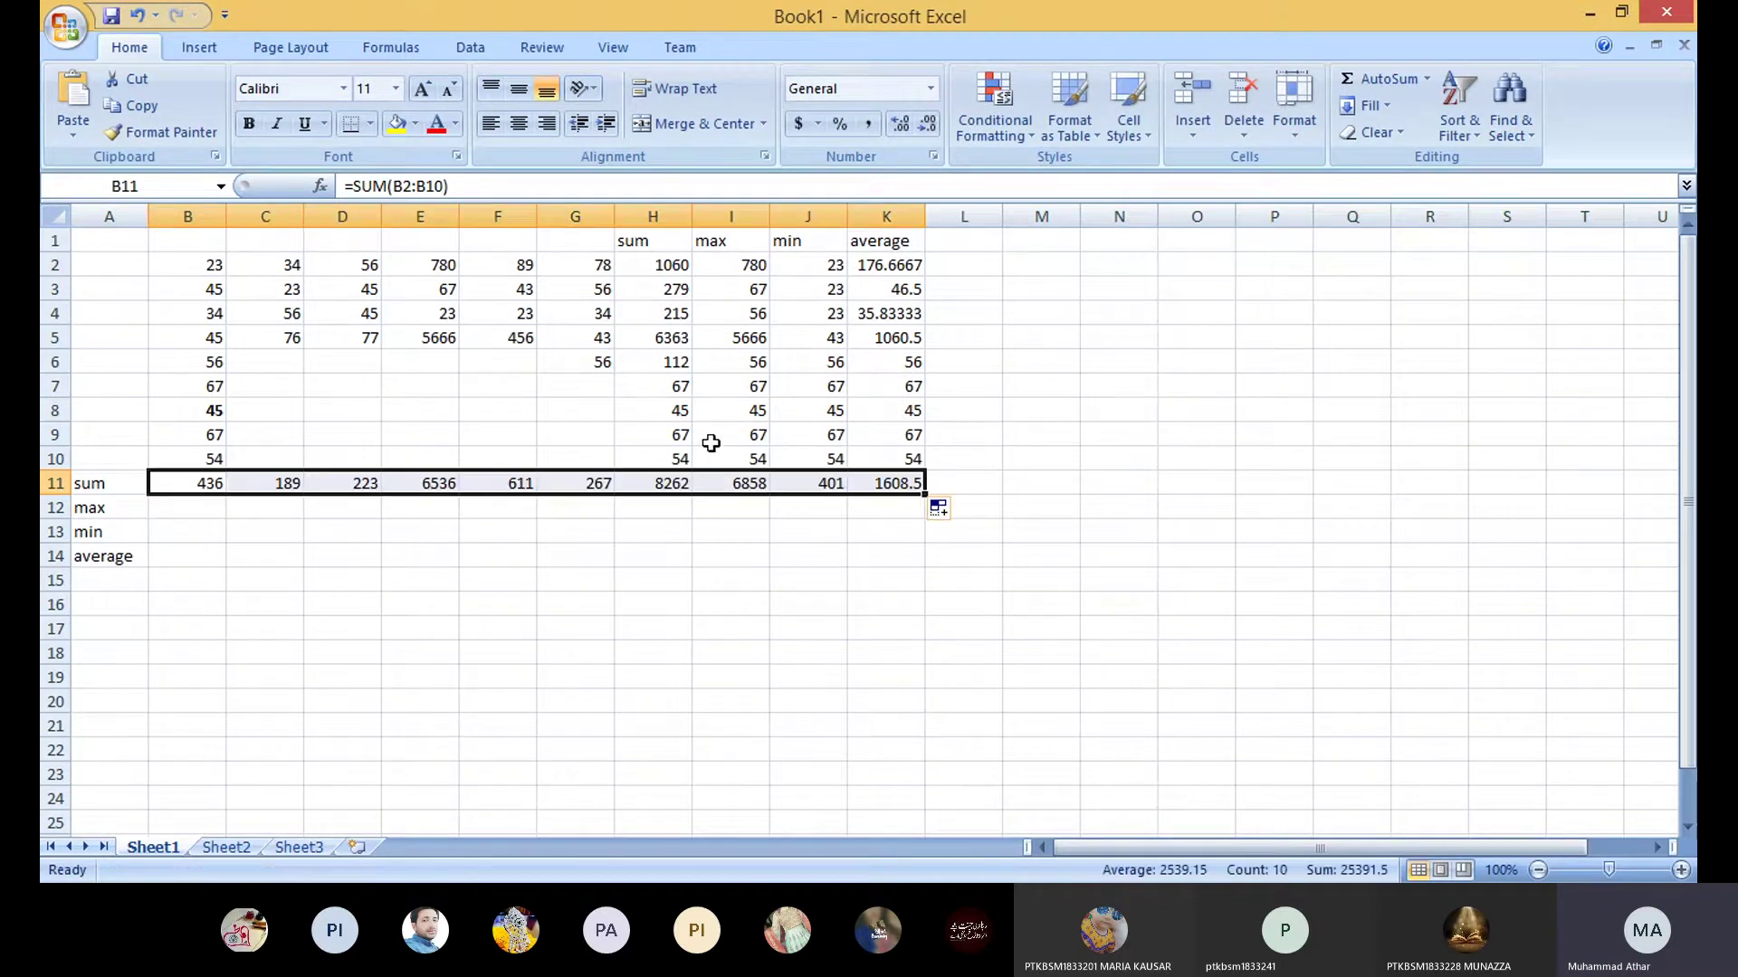
# Step: Enter max(b2:b10) in cell B12 beside the max row label
pyautogui.click(182, 516)
pyautogui.write('max')
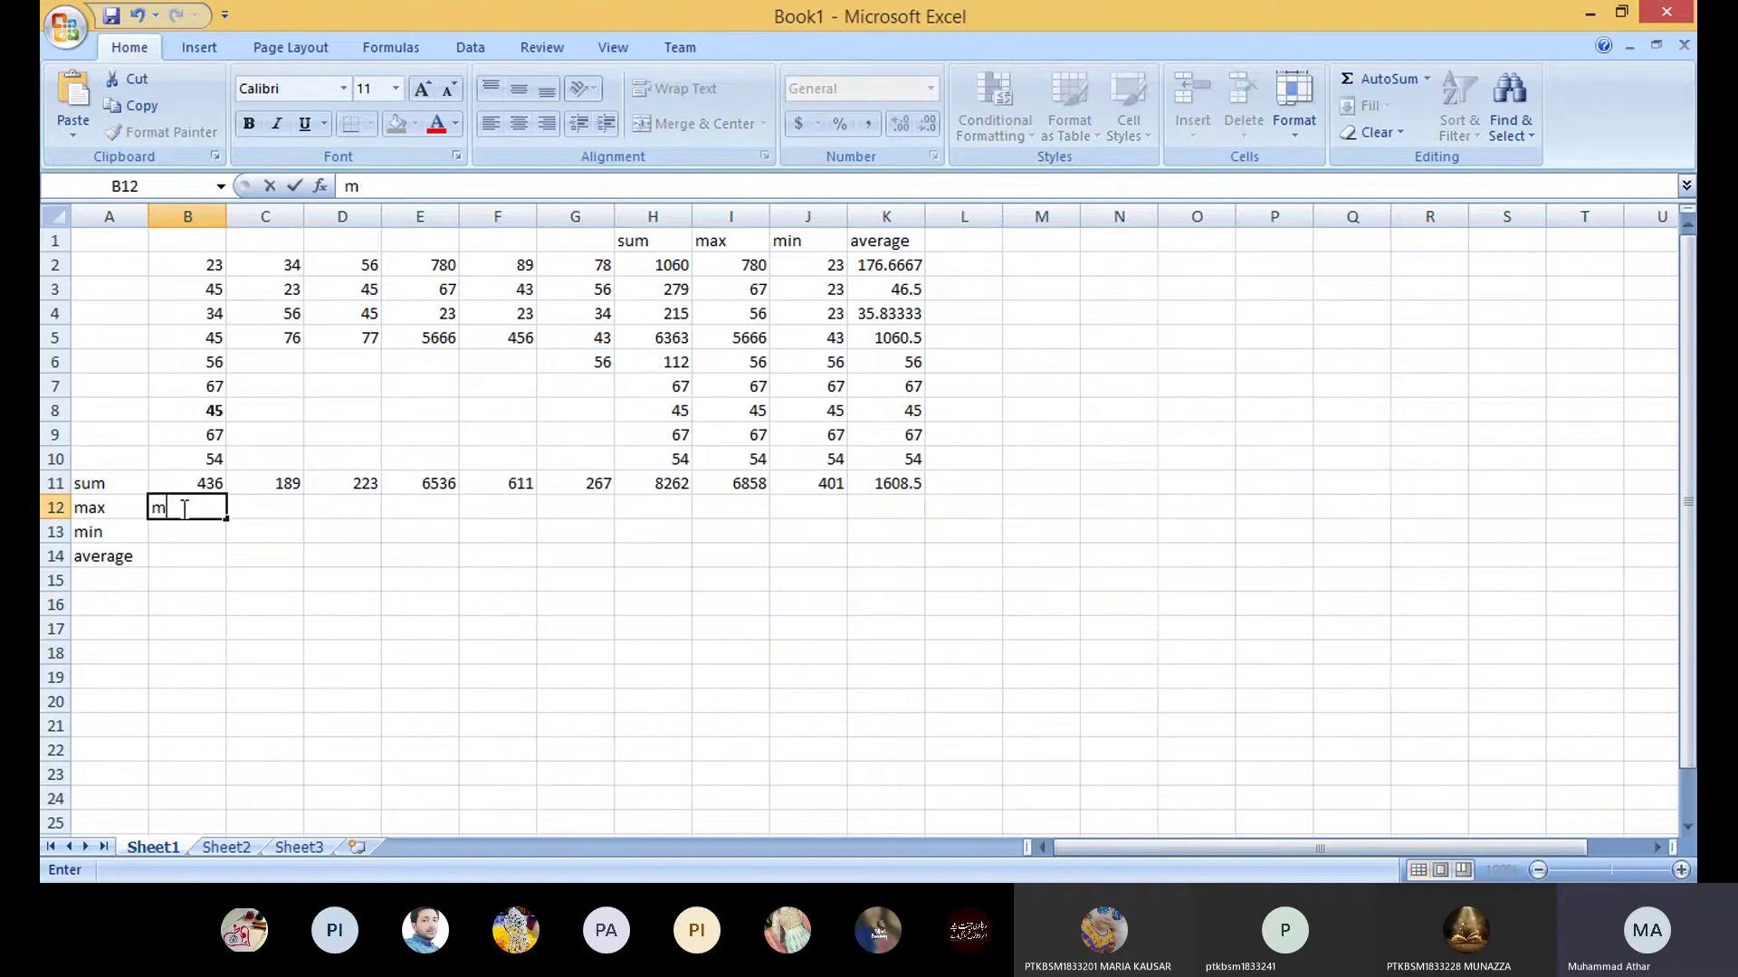
pyautogui.press('BackSpace')
pyautogui.press('BackSpace')
pyautogui.write('max(b2:b10)')
pyautogui.press('Return')
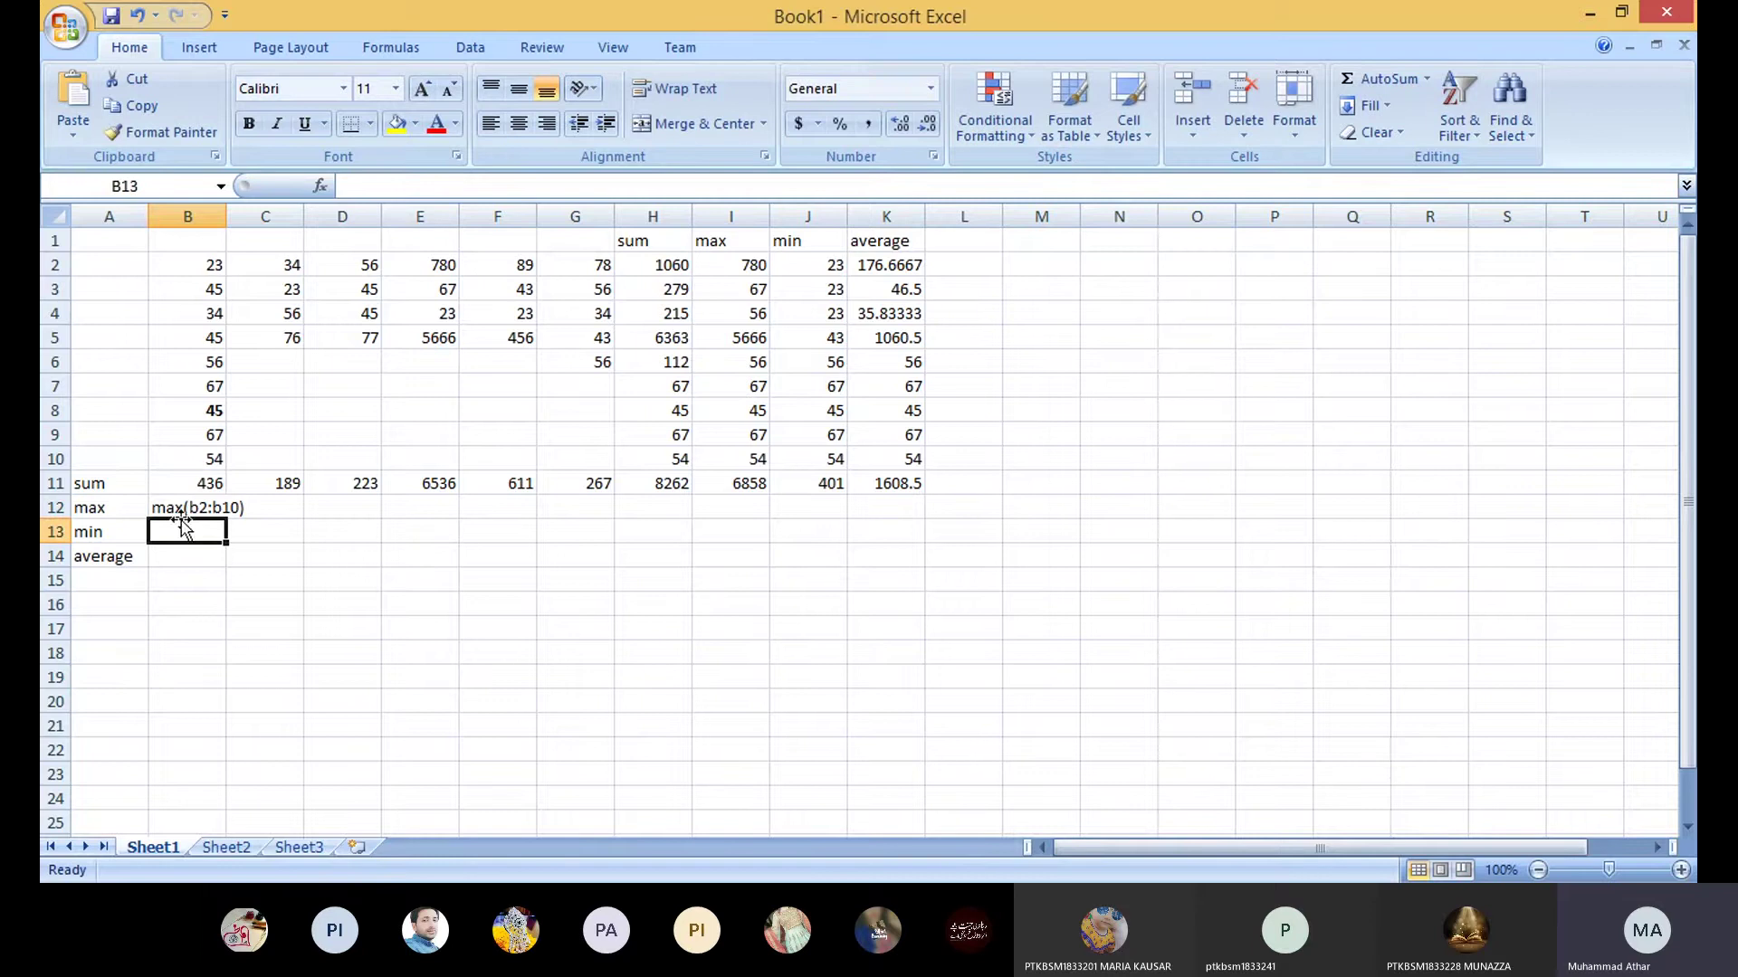
# Step: Add the missing equals sign so B12 holds =max(b2:b10), and copy the formula across the max row to K12
pyautogui.click(181, 498)
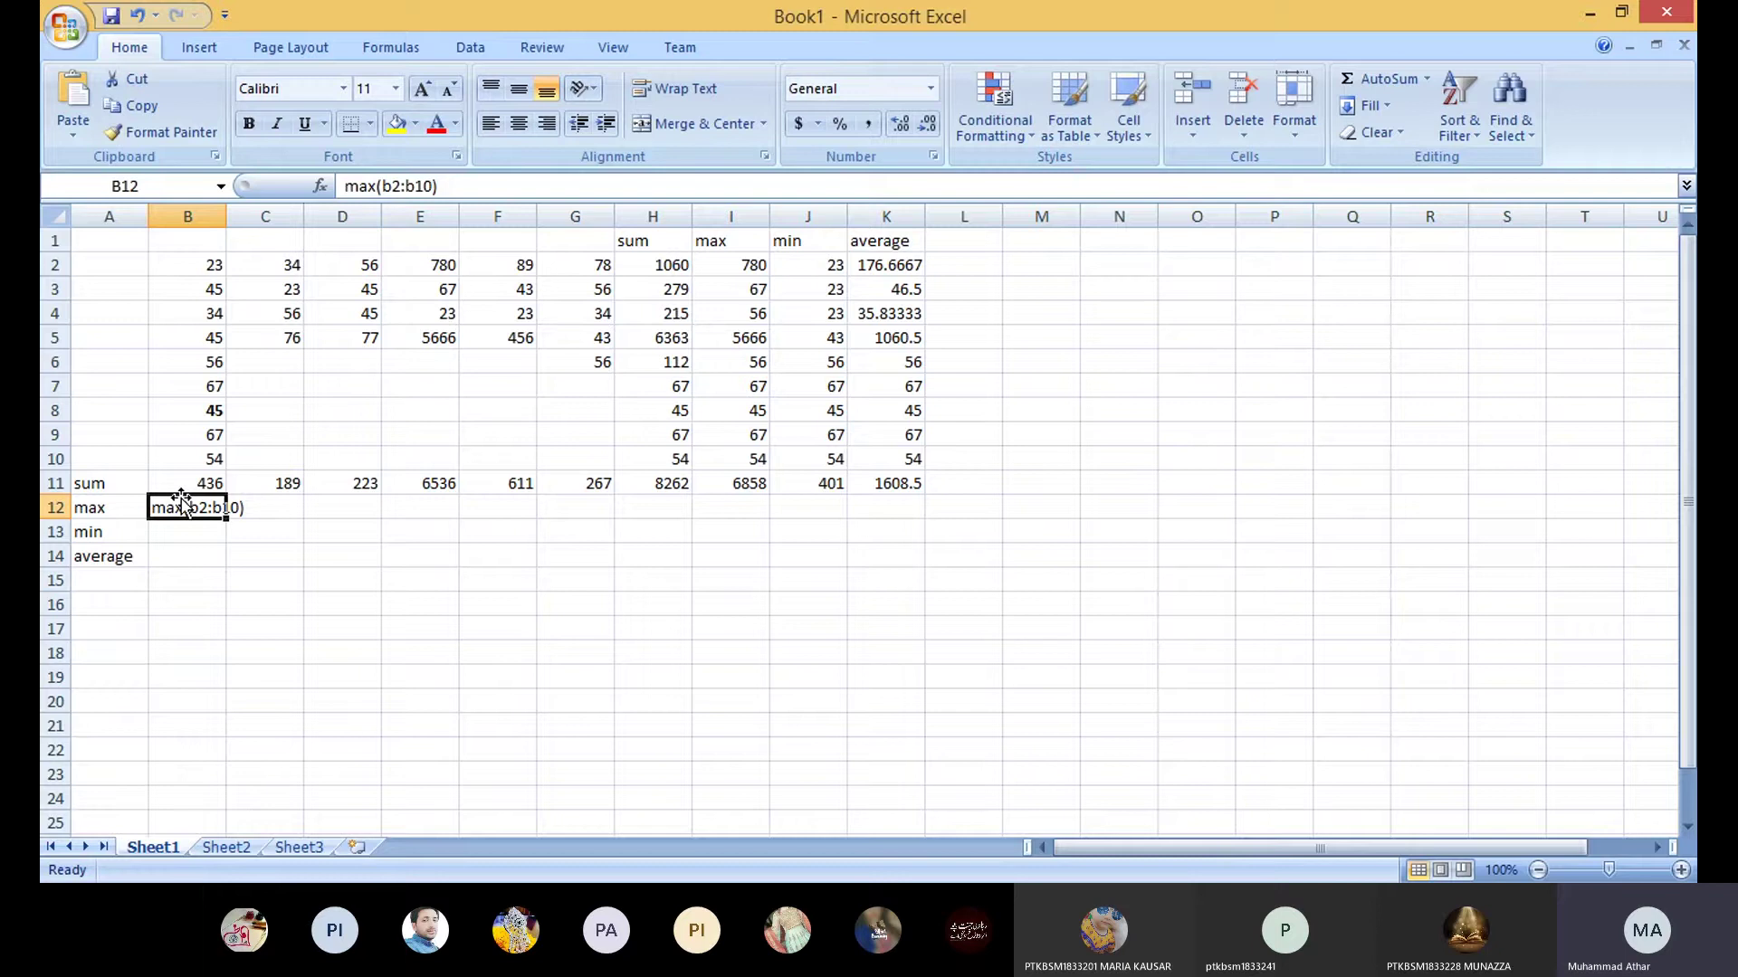
pyautogui.click(347, 186)
pyautogui.write('=')
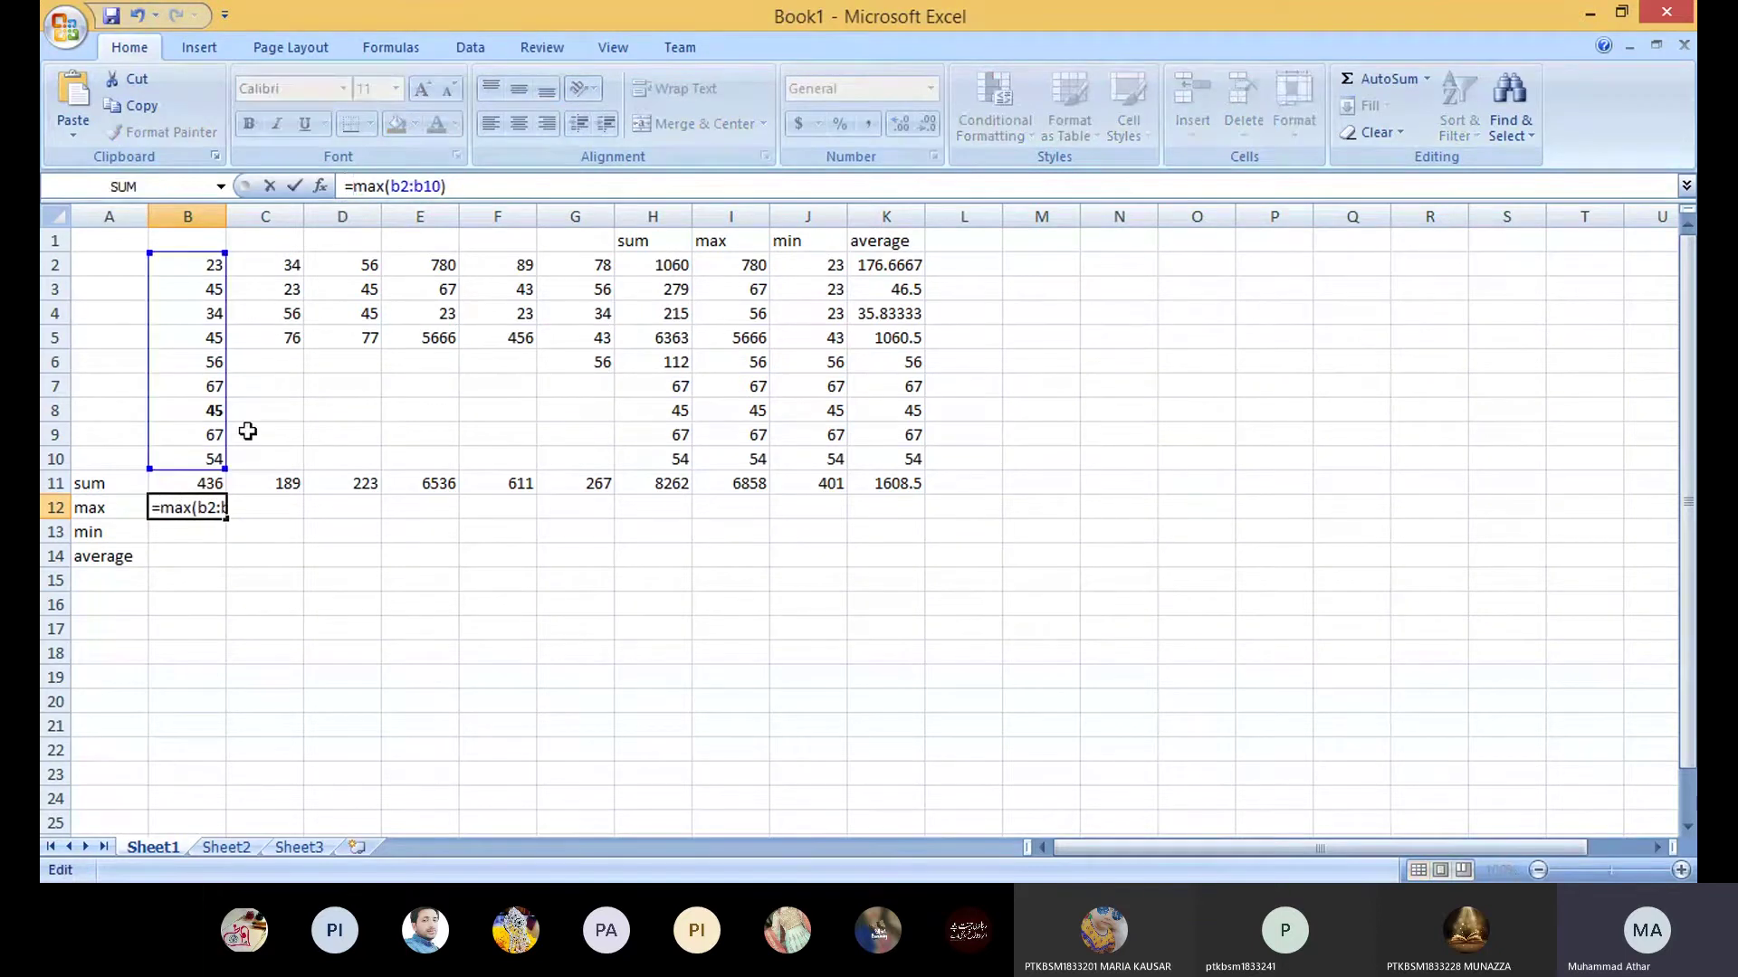
pyautogui.press('Return')
pyautogui.click(214, 503)
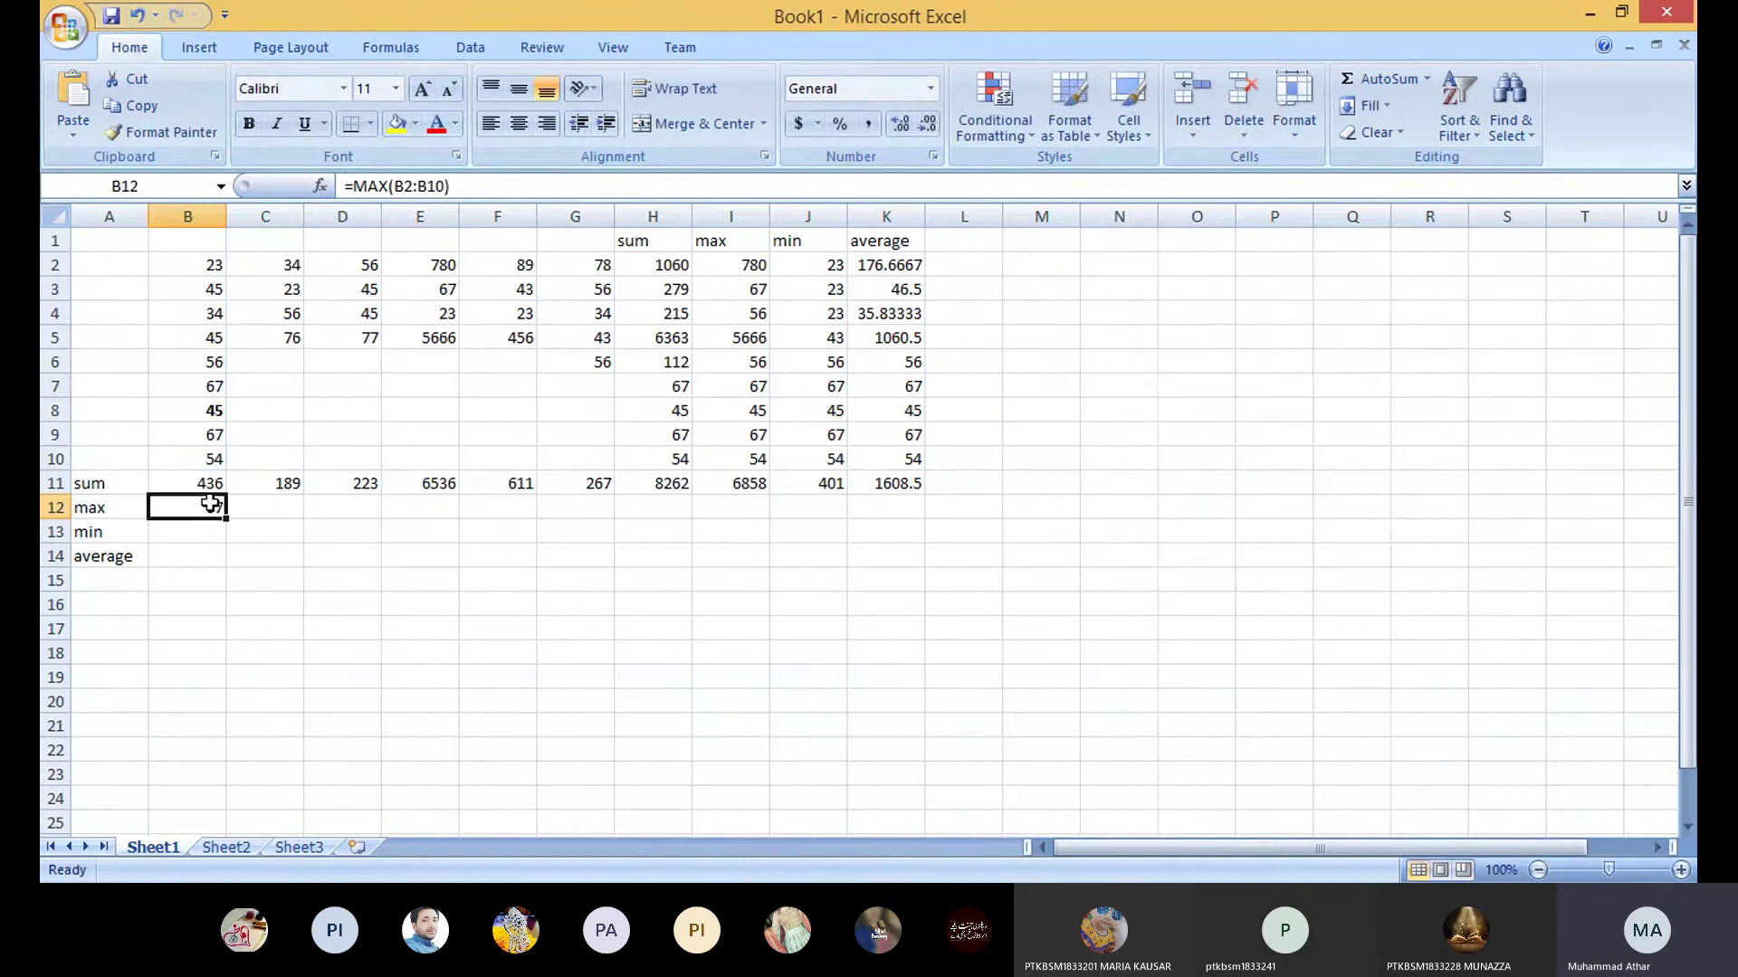
pyautogui.moveTo(229, 522); pyautogui.dragTo(920, 448)
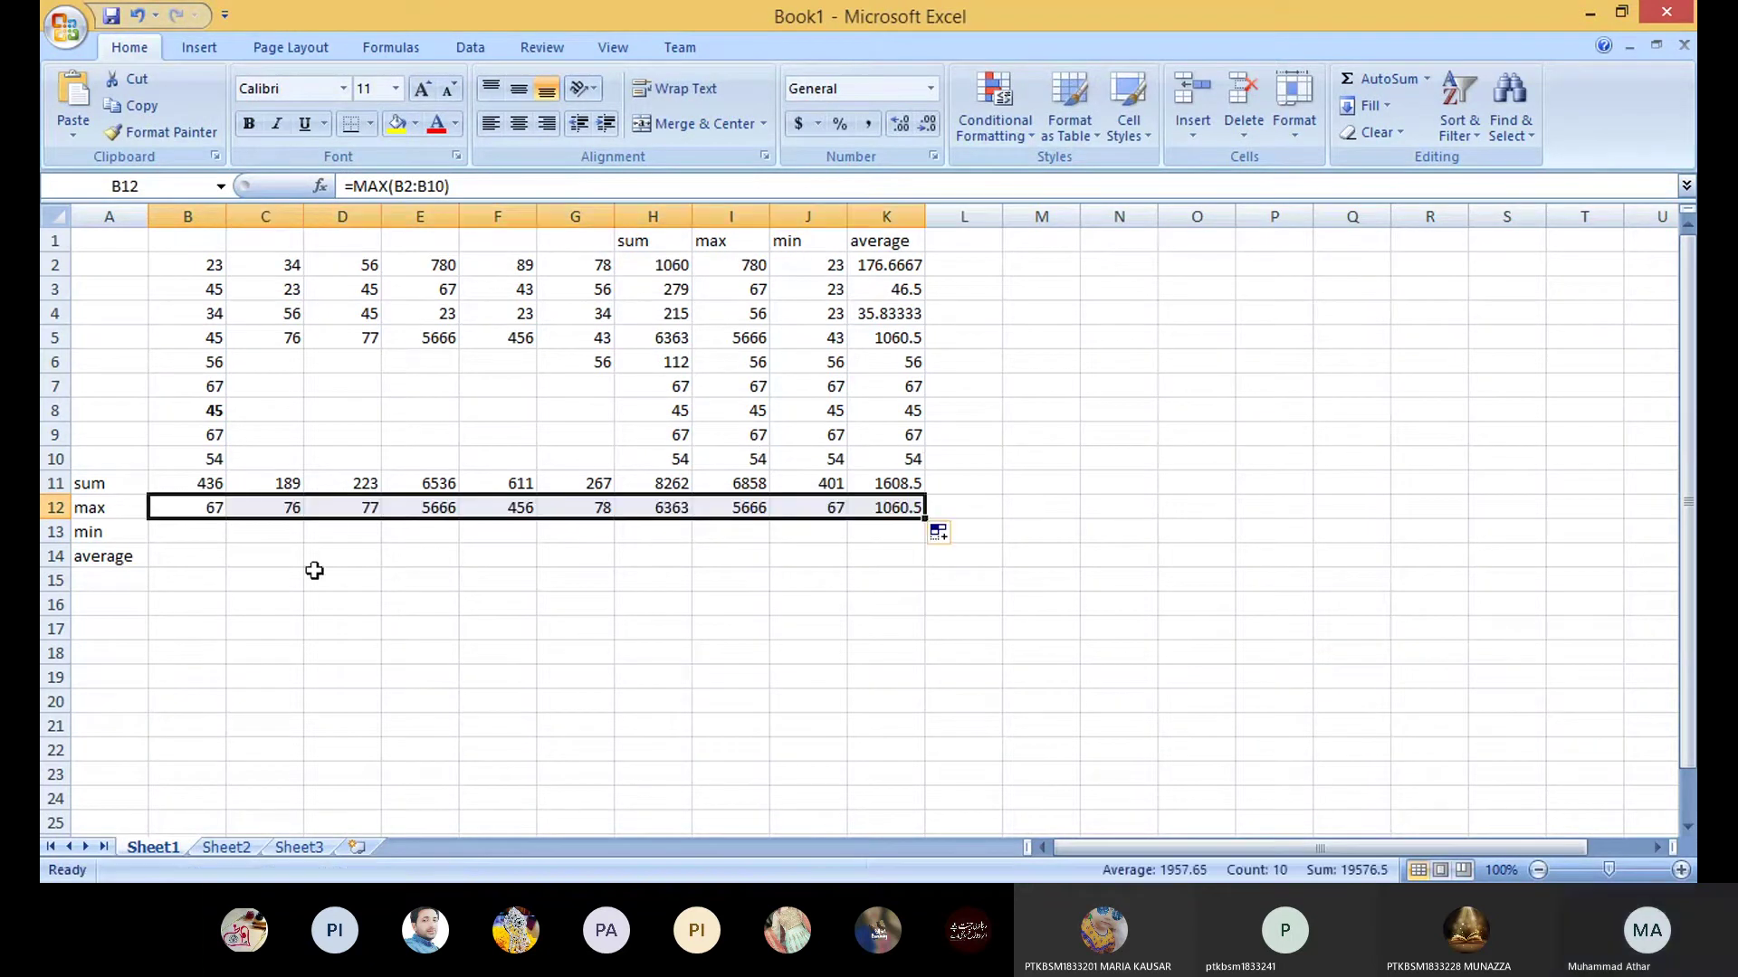
# Step: Enter the formula =min(b2:b10) in cell B13 and copy it across the min row to K13
pyautogui.click(188, 534)
pyautogui.write('=min')
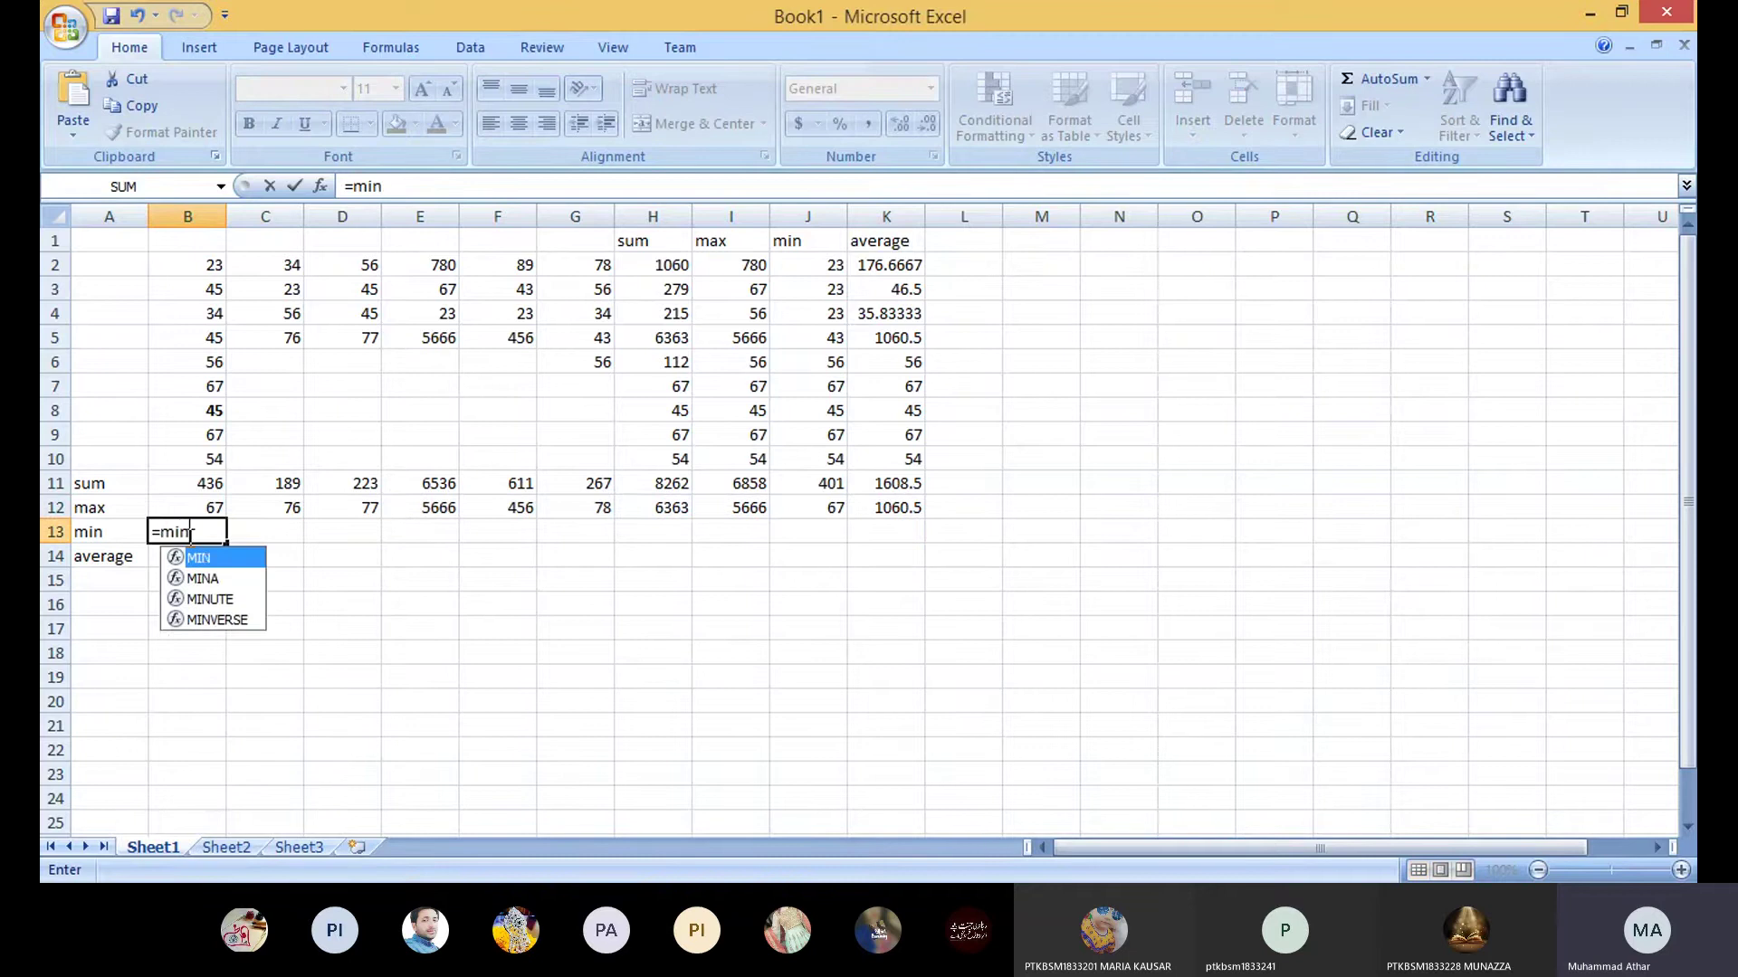
pyautogui.write('(b2')
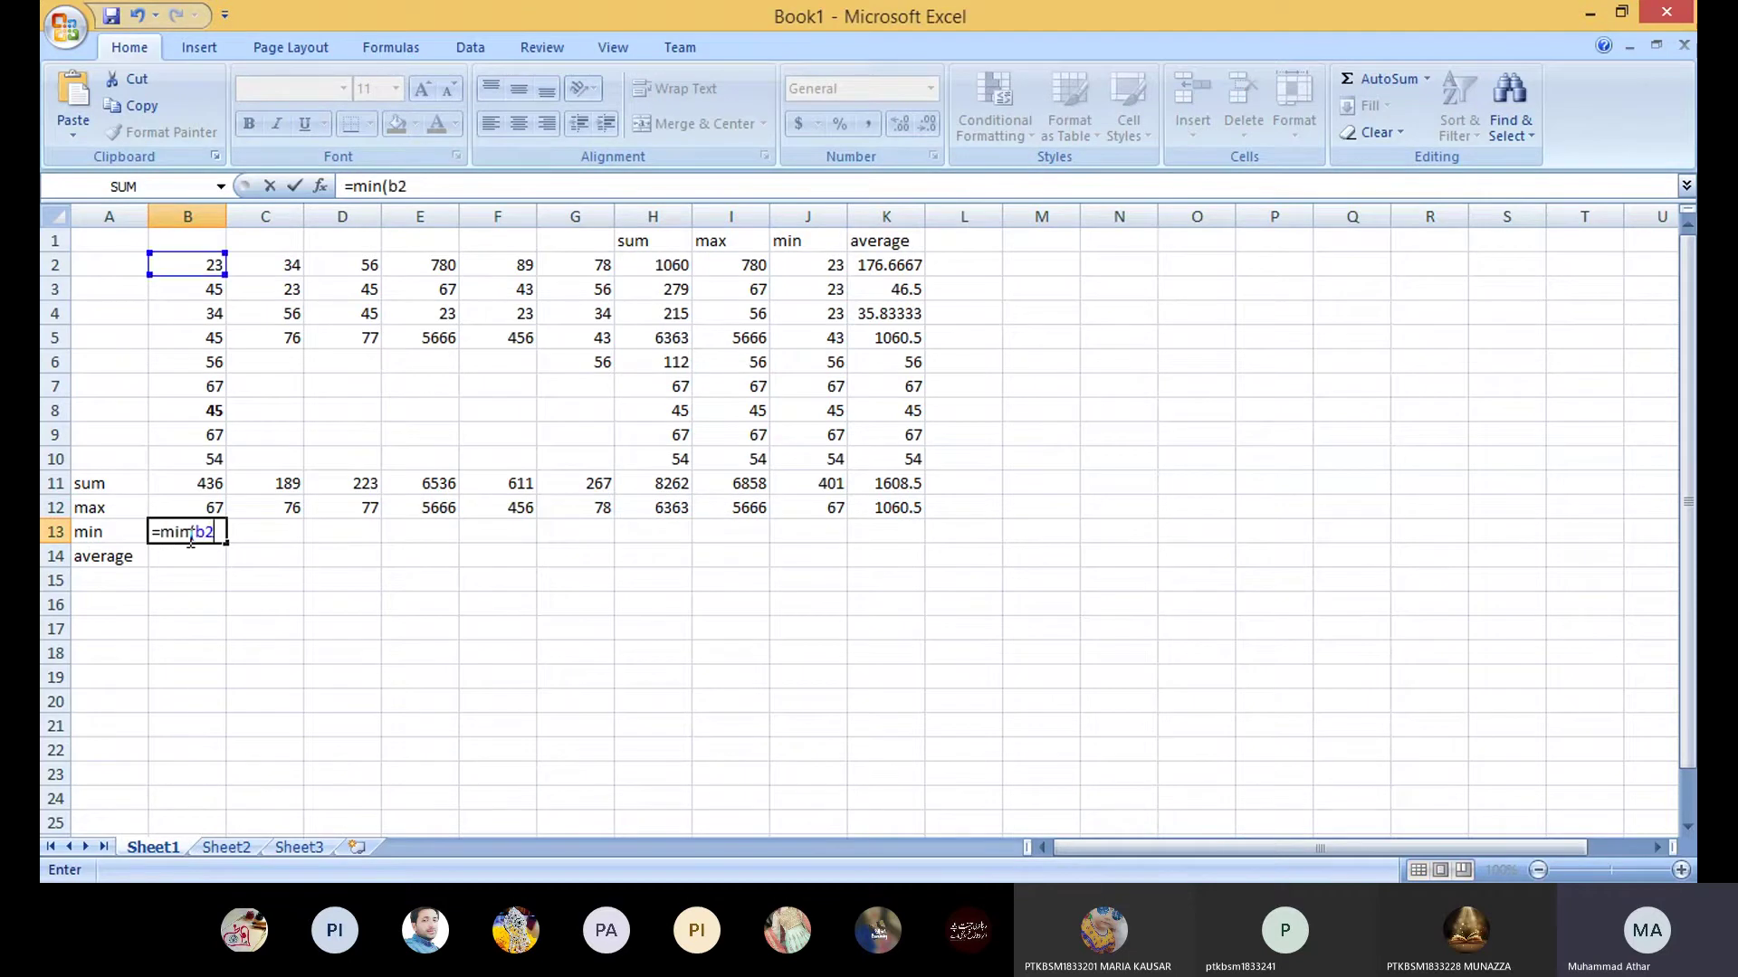
pyautogui.write(':b10)')
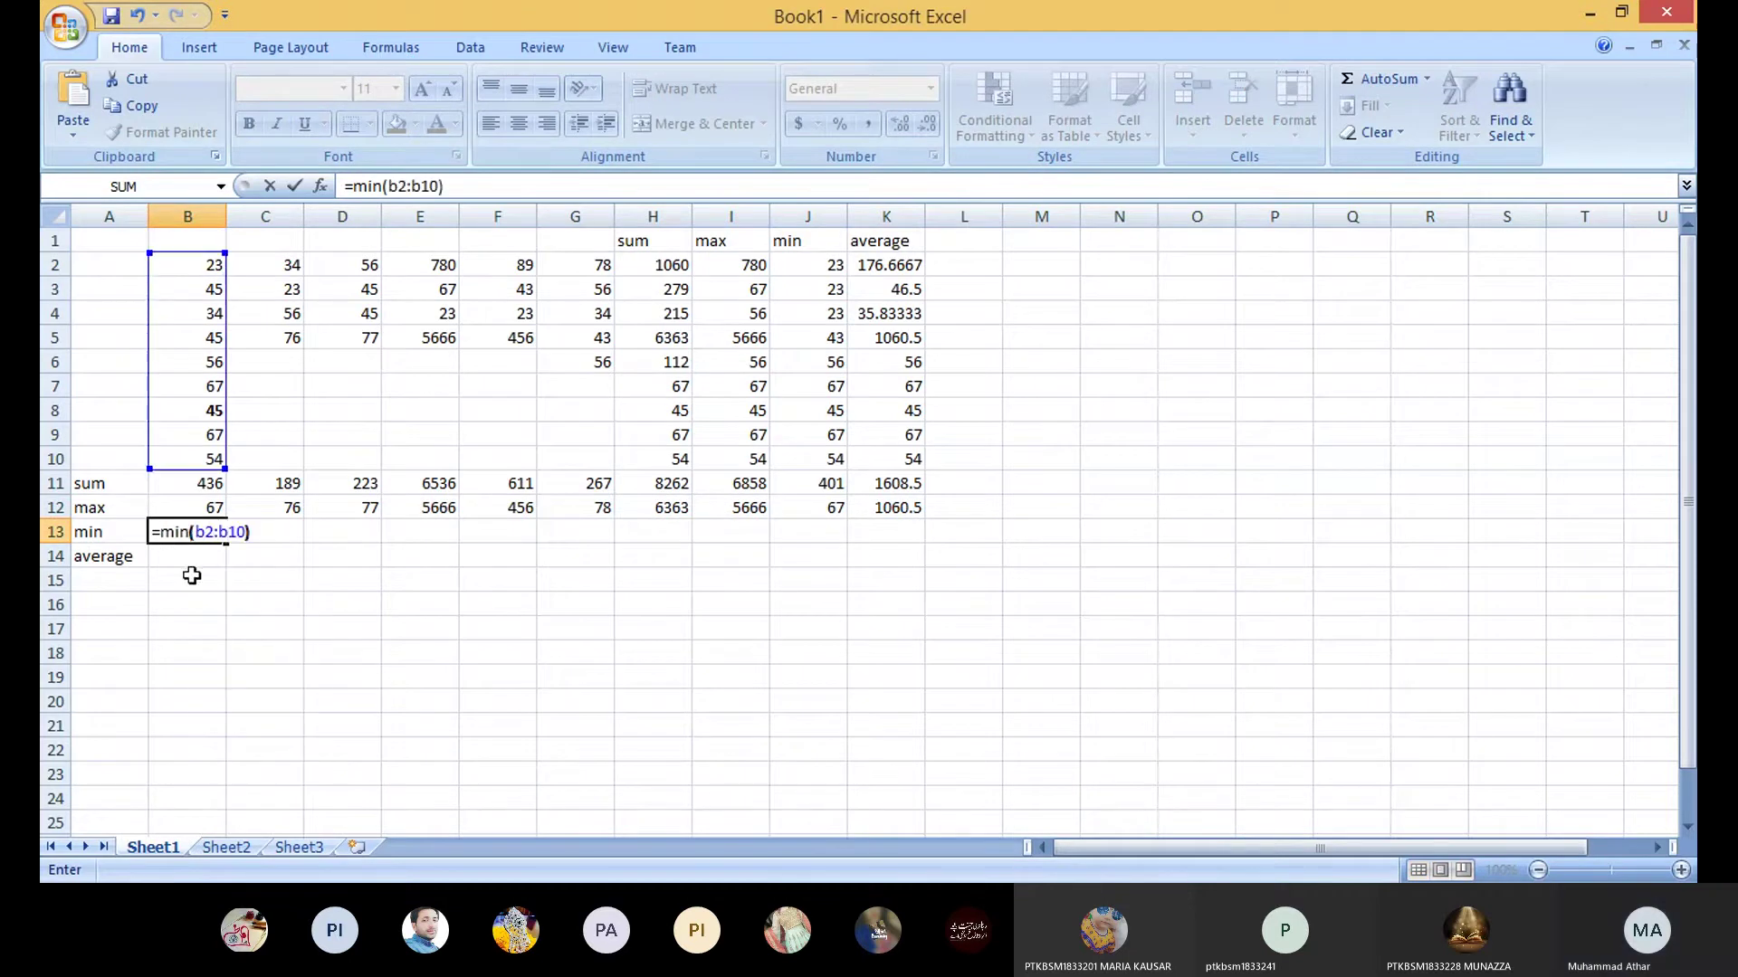
pyautogui.press('Return')
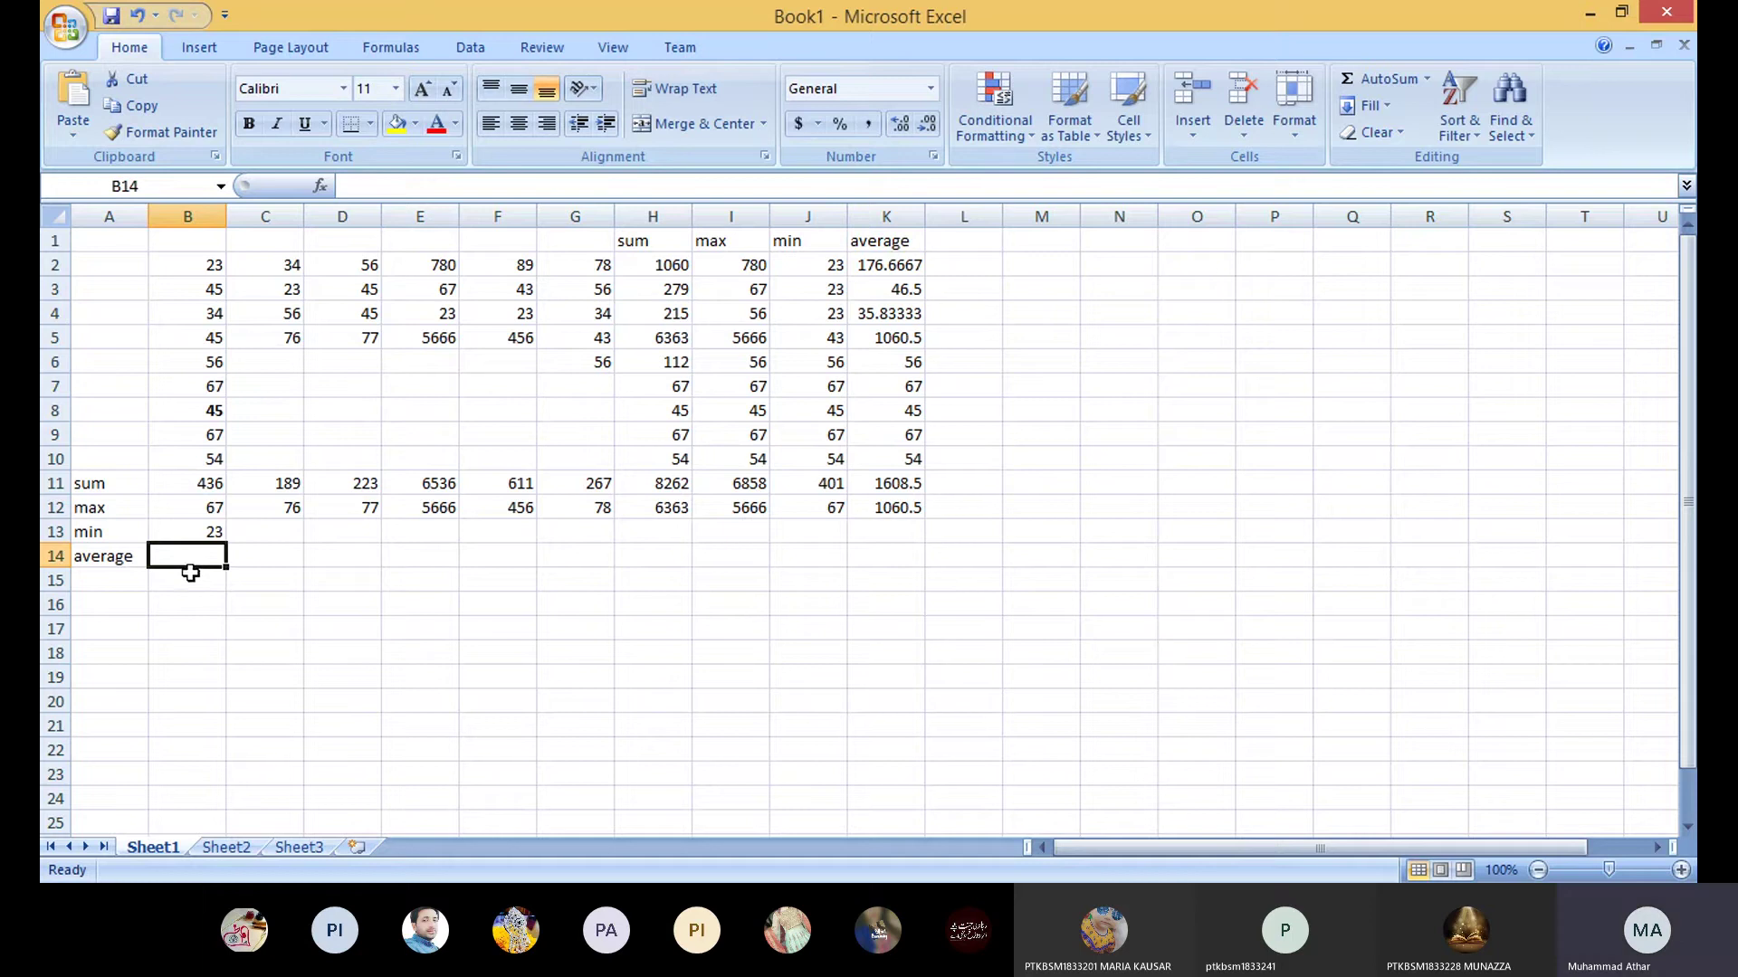
pyautogui.click(186, 532)
pyautogui.moveTo(226, 545); pyautogui.dragTo(910, 534)
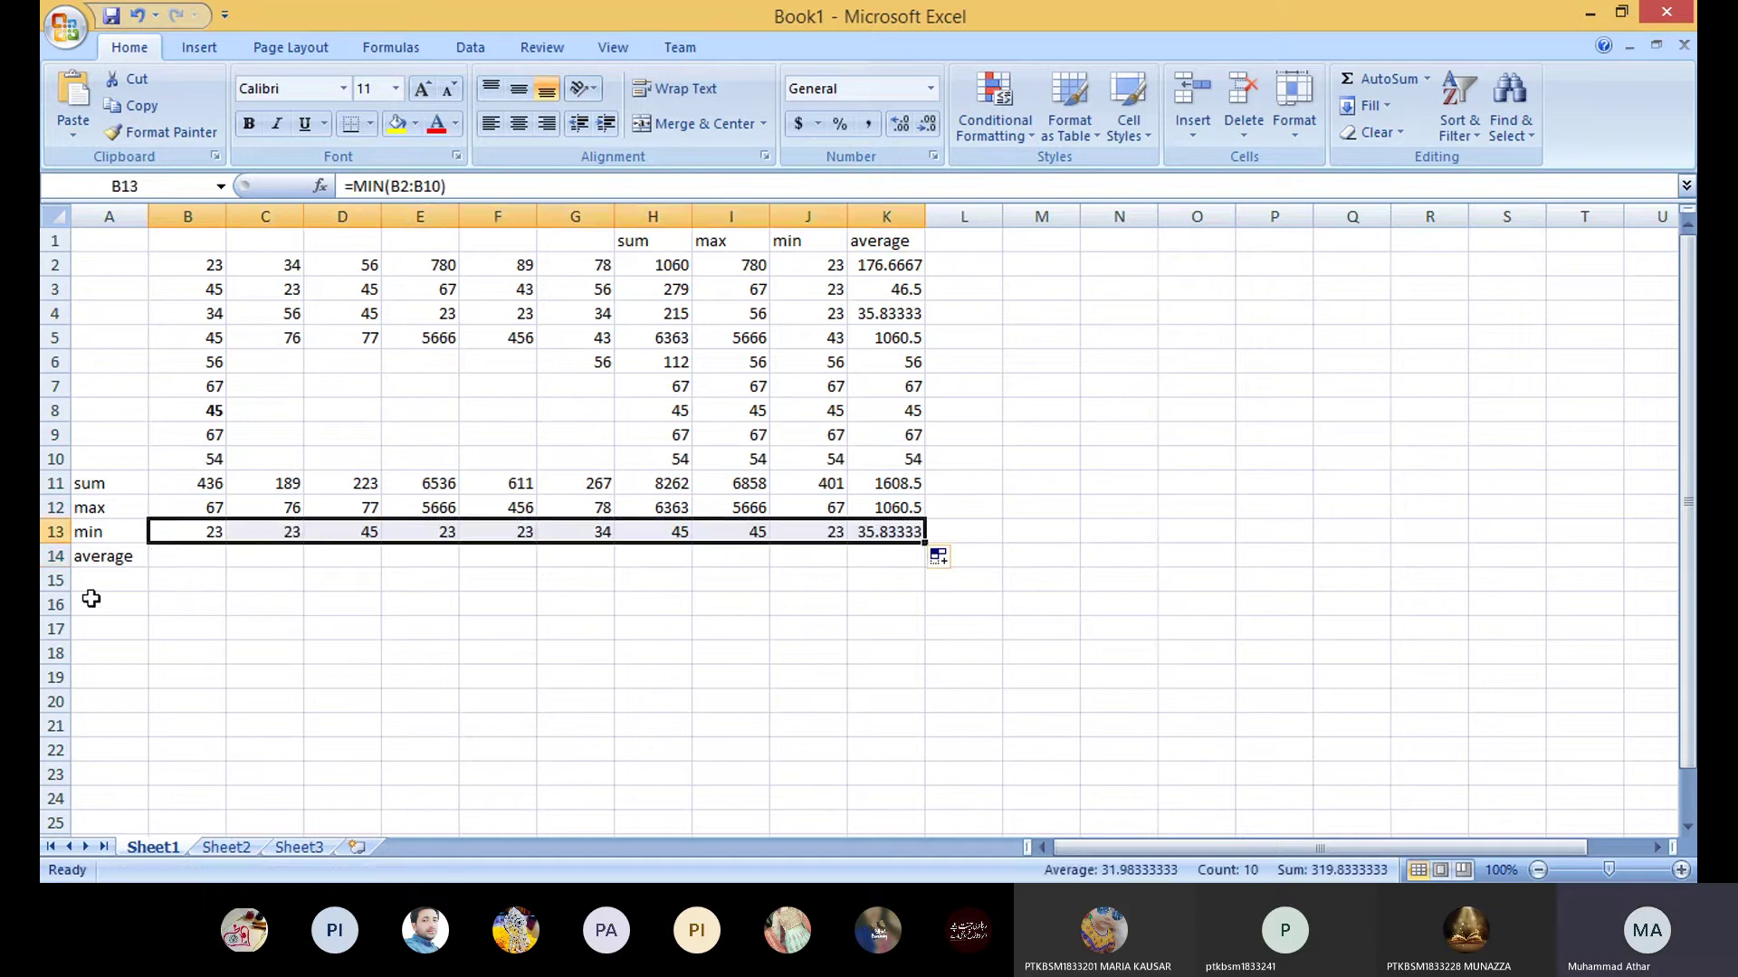
# Step: Enter the formula =average(b2:b10) in cell B14 and copy it across the average row to K14
pyautogui.click(182, 555)
pyautogui.write('=average(')
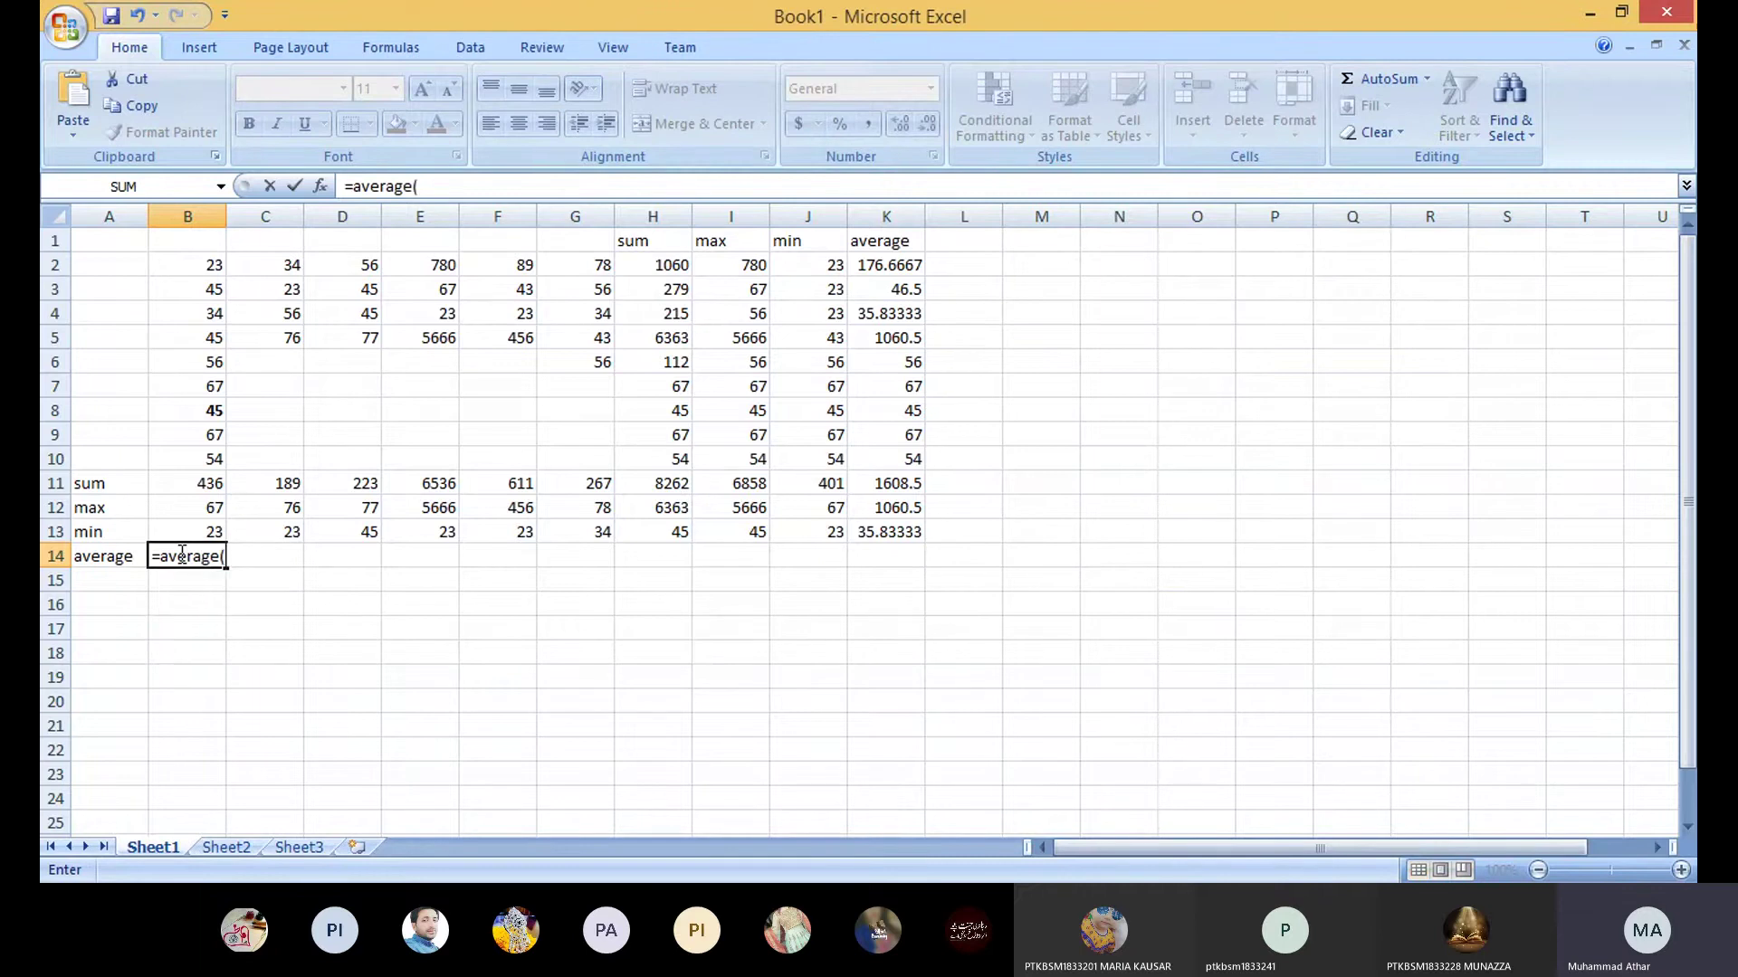
pyautogui.write('b1')
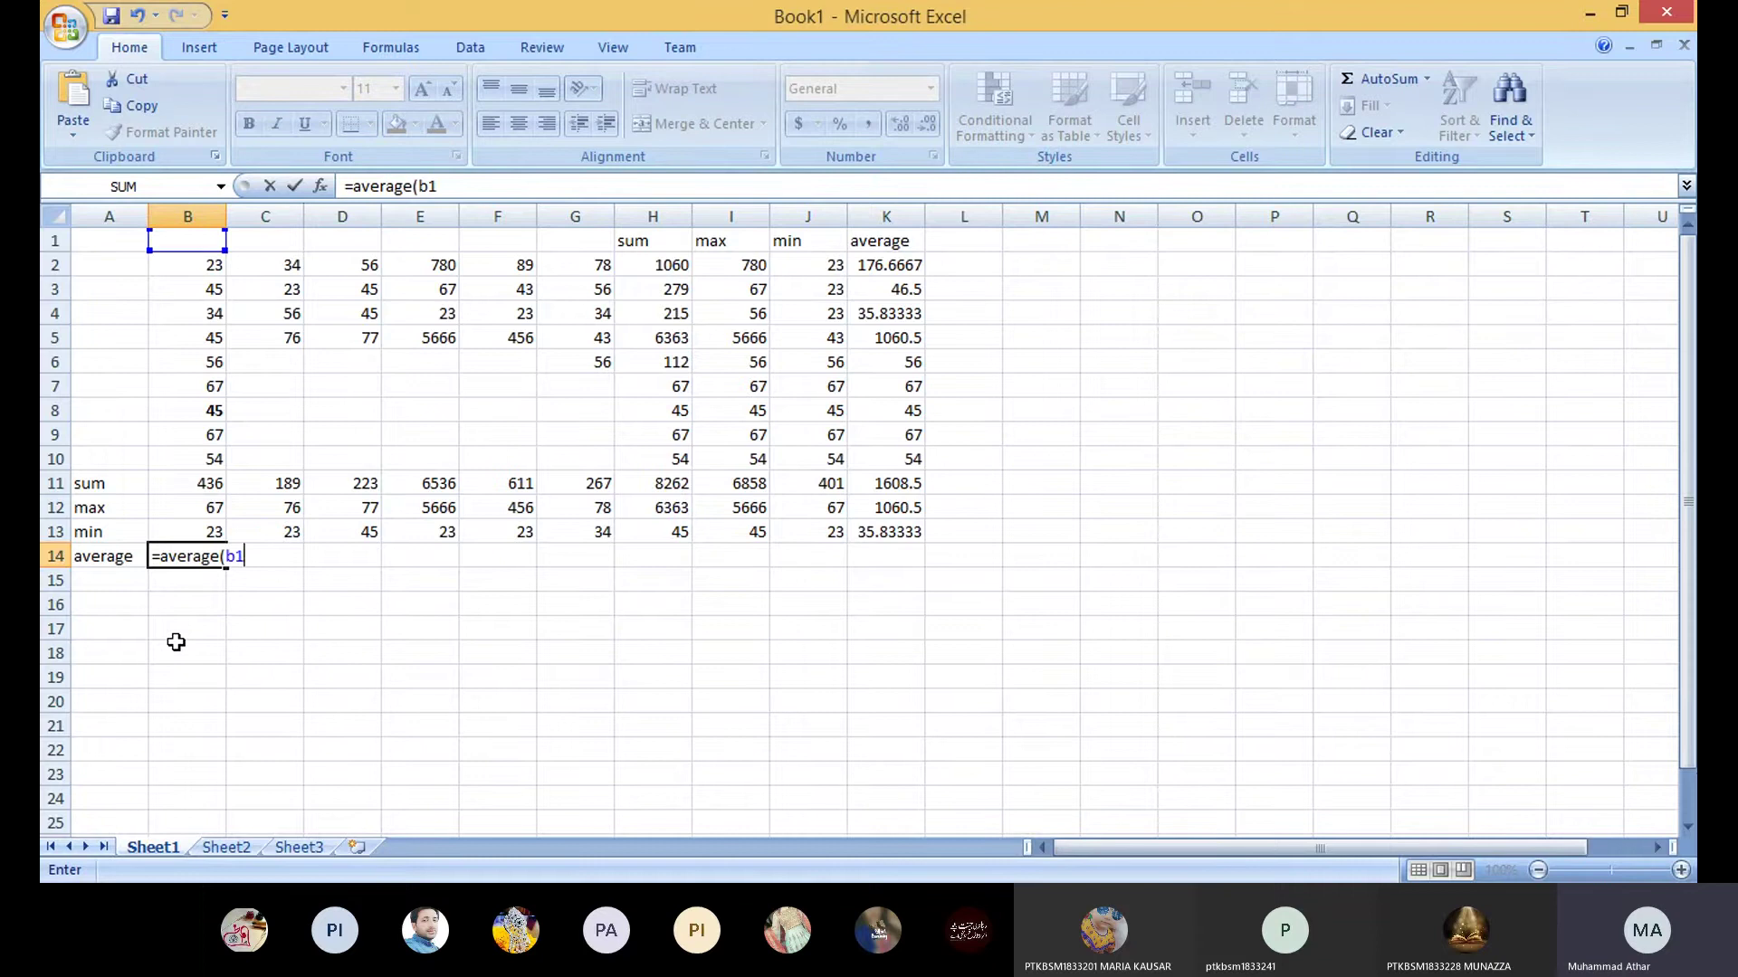
pyautogui.press('BackSpace')
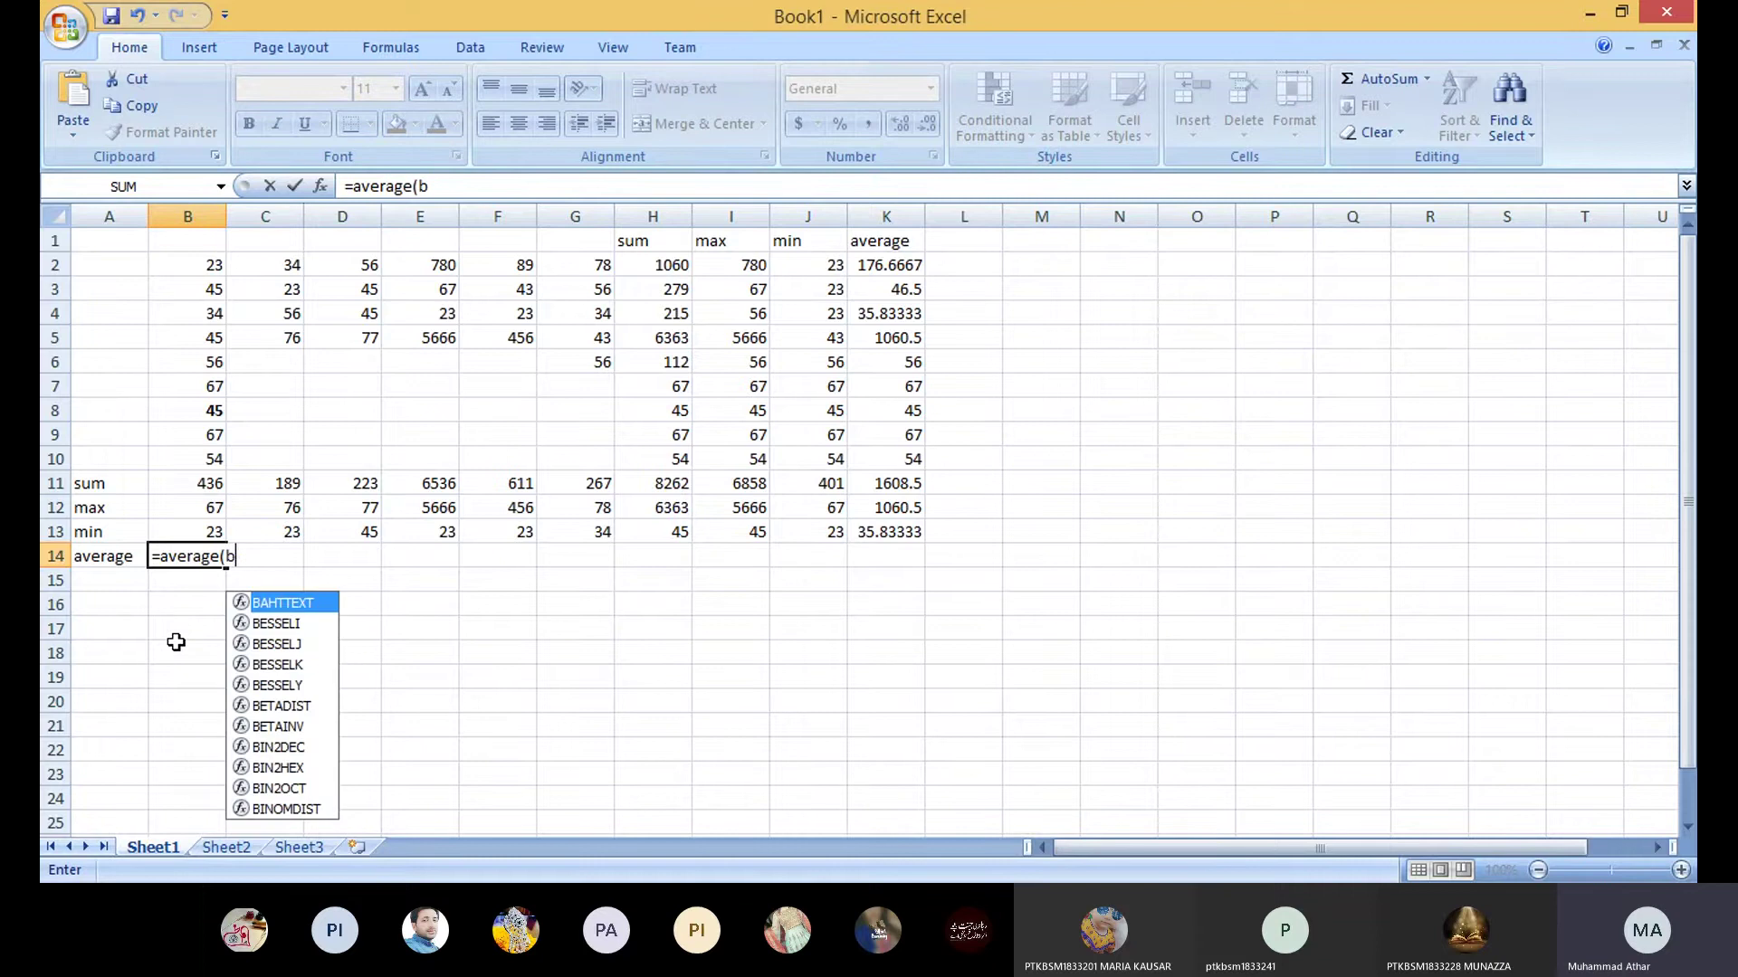
pyautogui.write('2:')
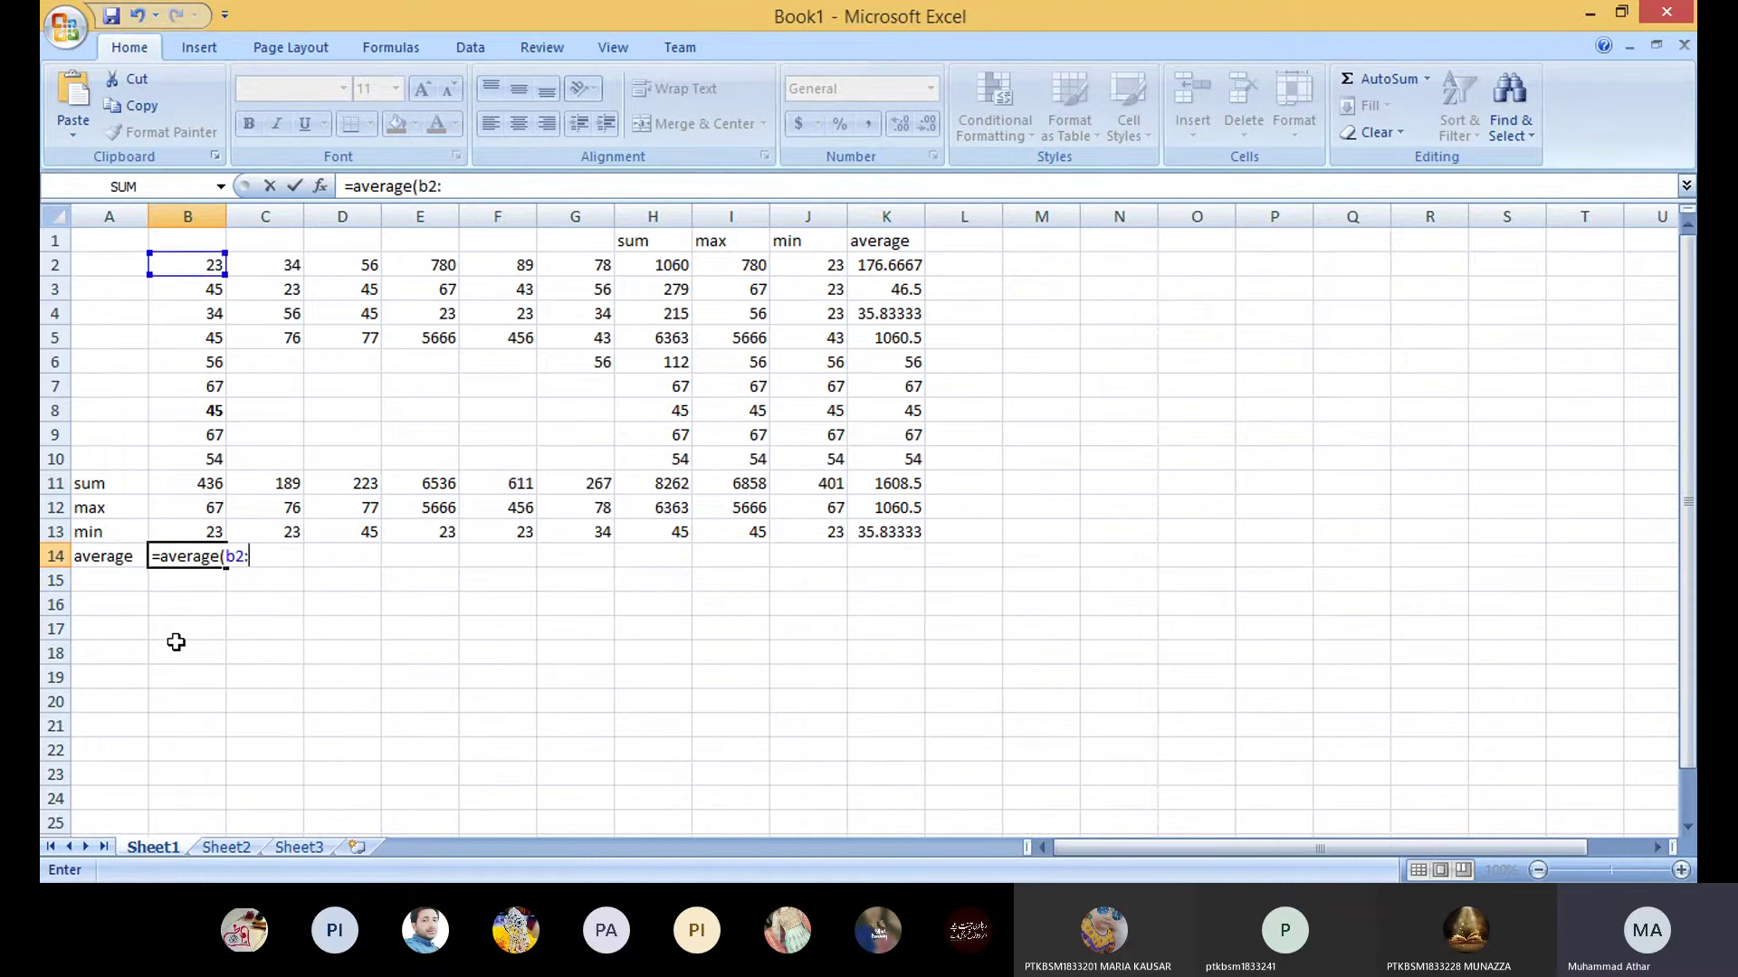
pyautogui.write('b10')
pyautogui.press('Return')
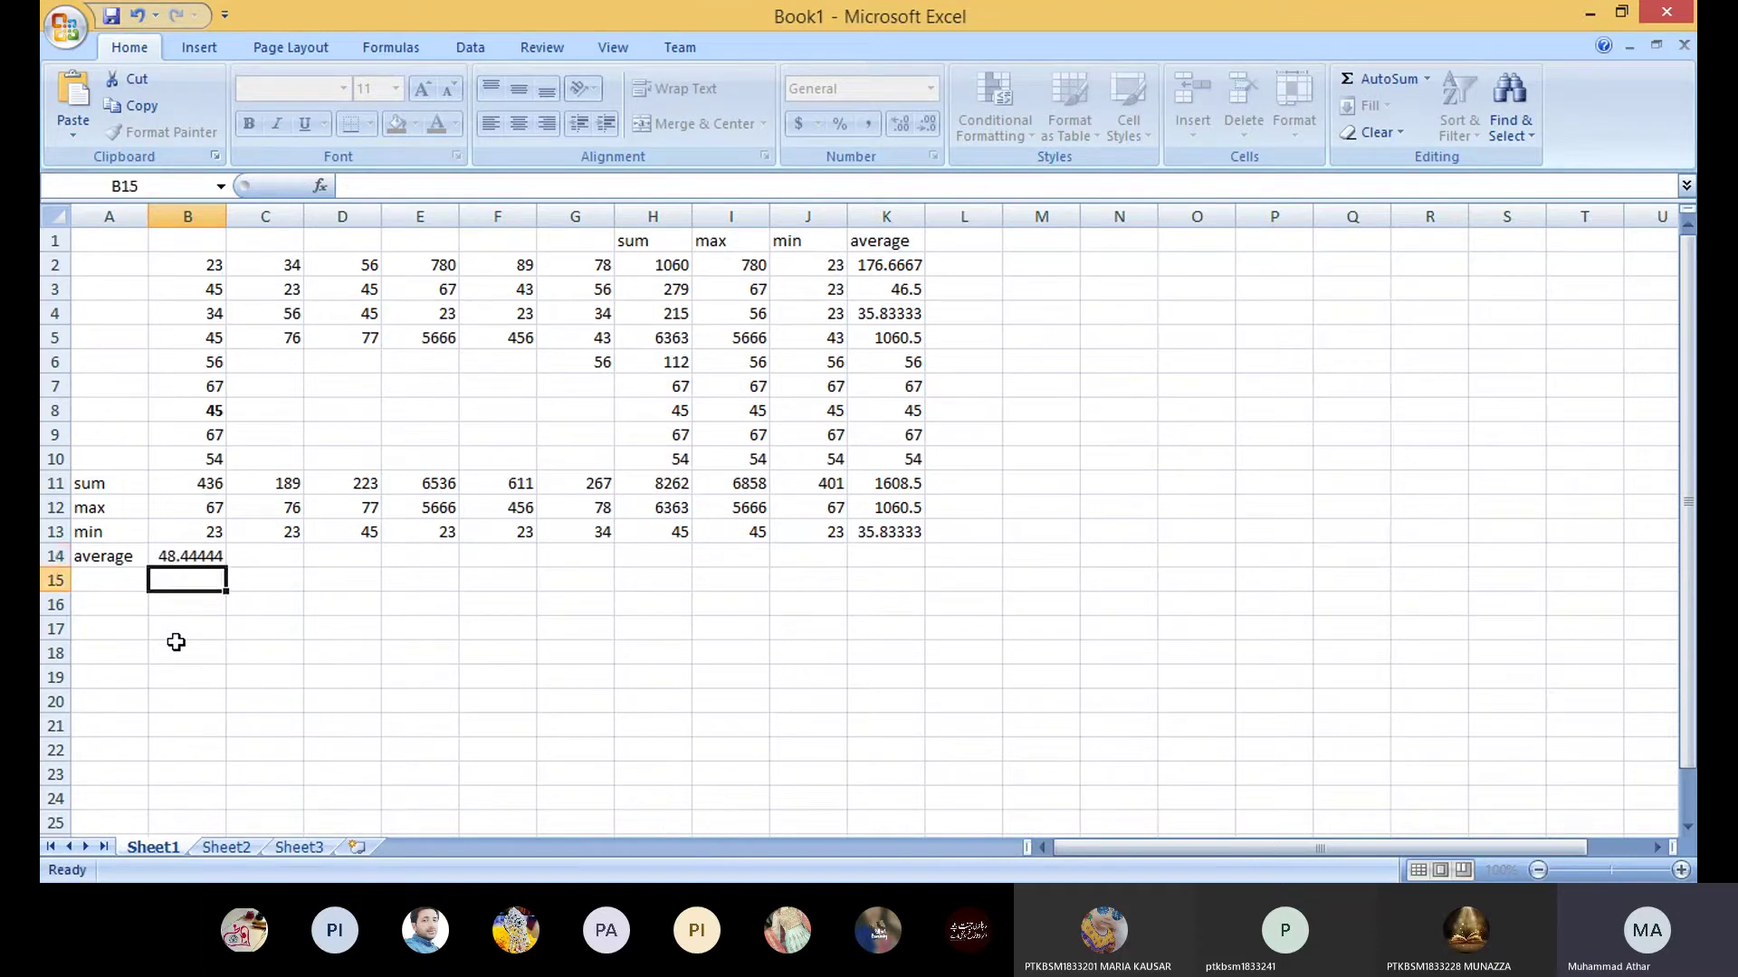
pyautogui.click(208, 551)
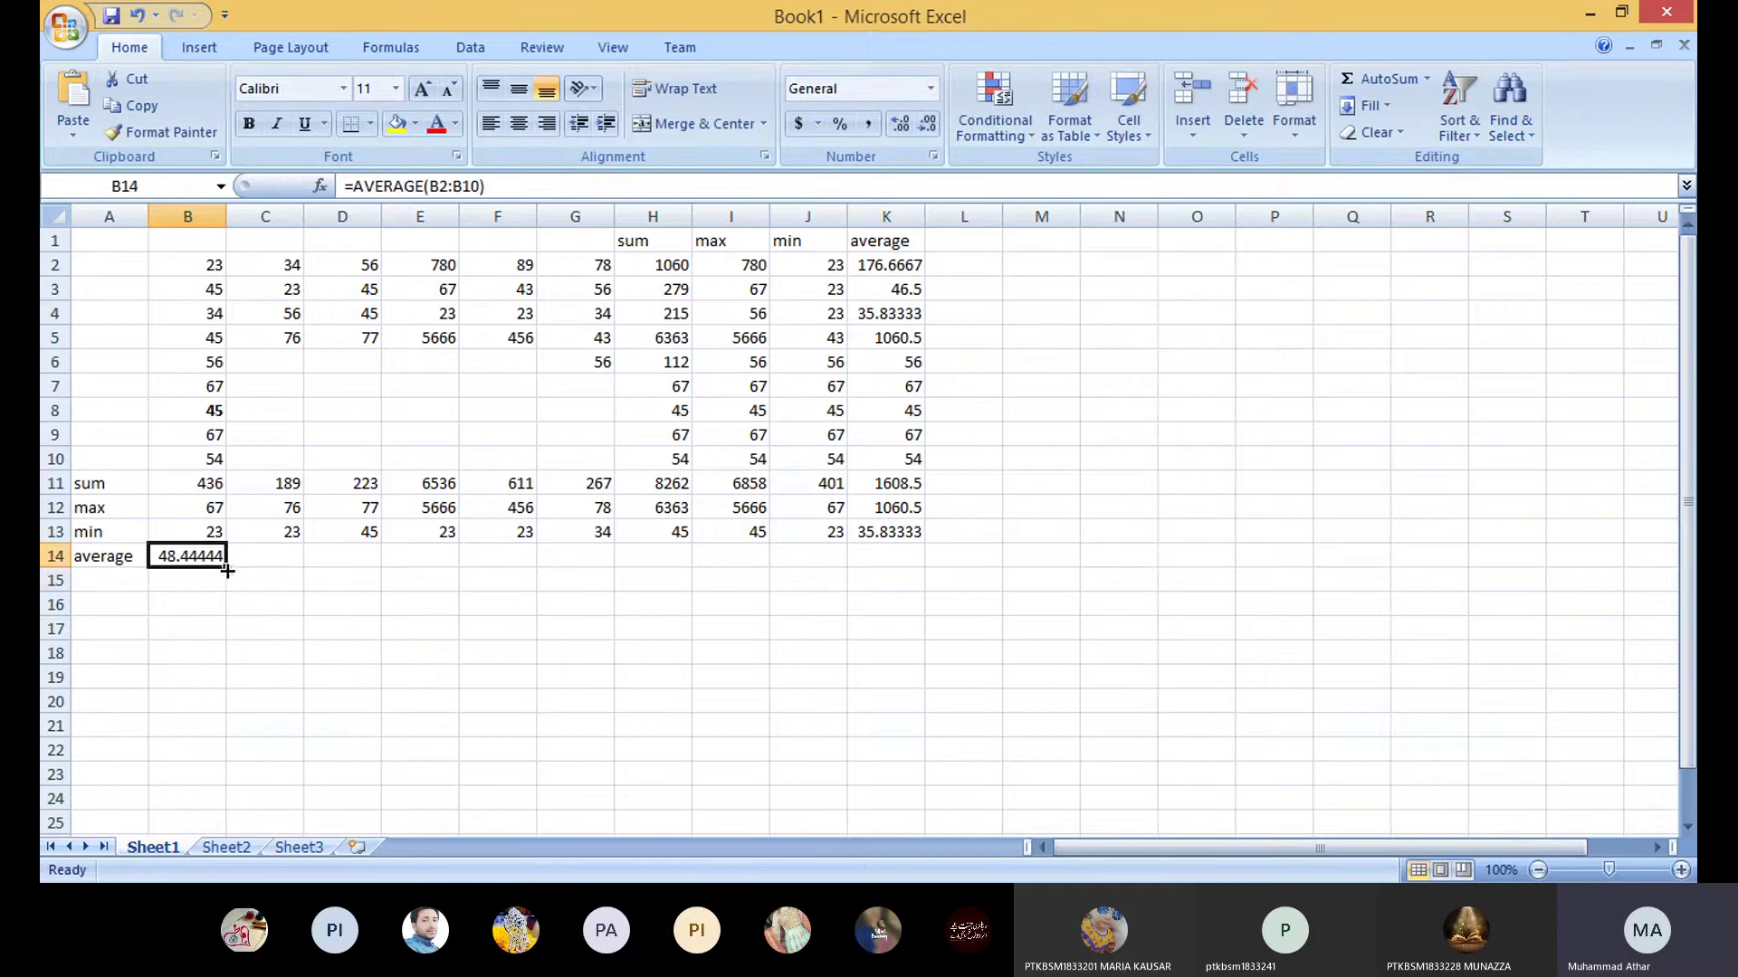
pyautogui.moveTo(226, 571); pyautogui.dragTo(914, 553)
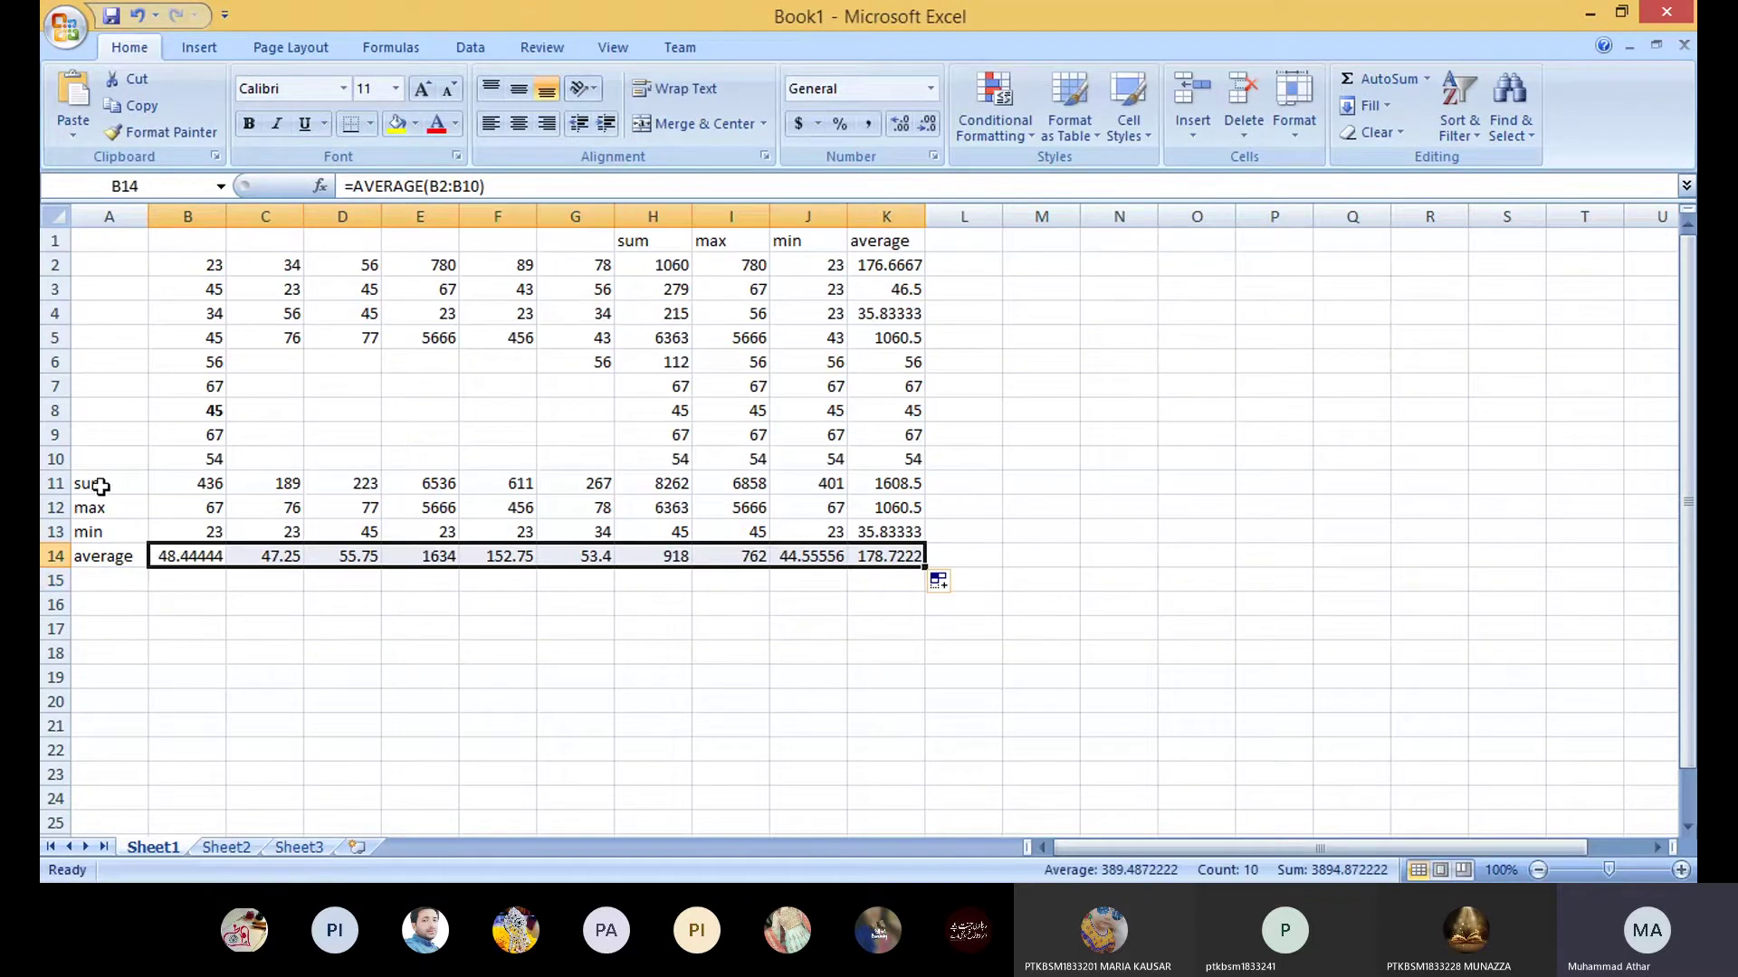
# Step: Make the summary rows A11:K14 and the min and average columns J1:K14 bold
pyautogui.moveTo(97, 486); pyautogui.dragTo(894, 559)
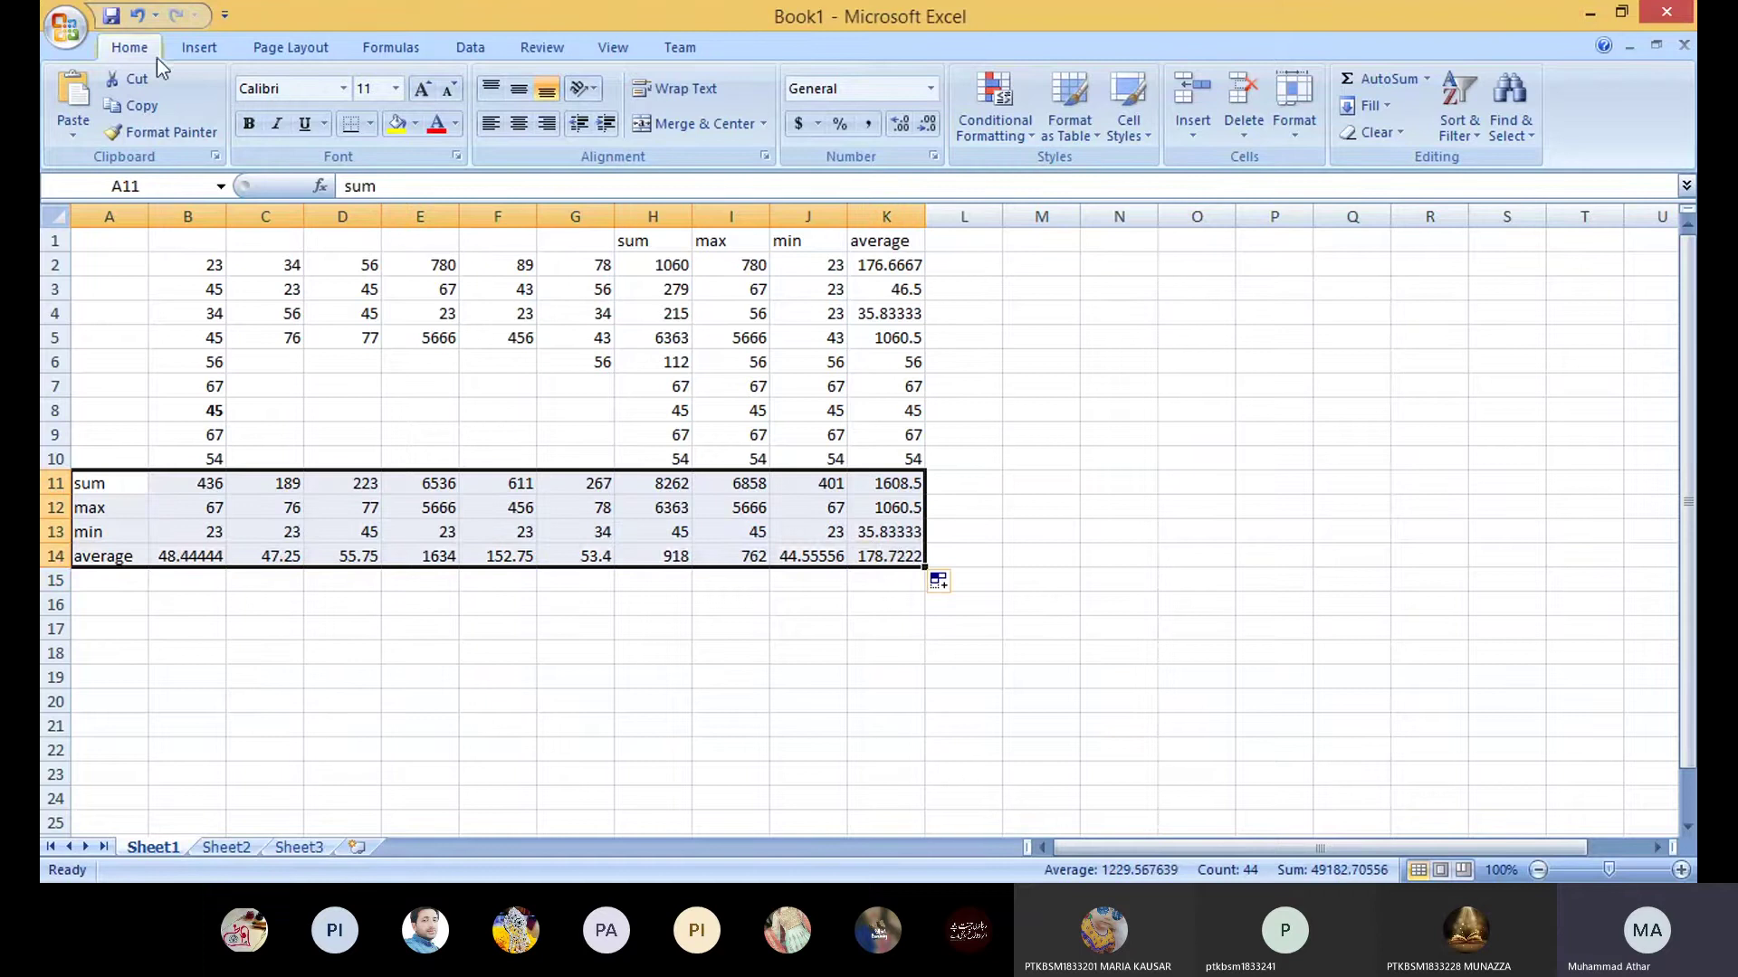
pyautogui.click(249, 123)
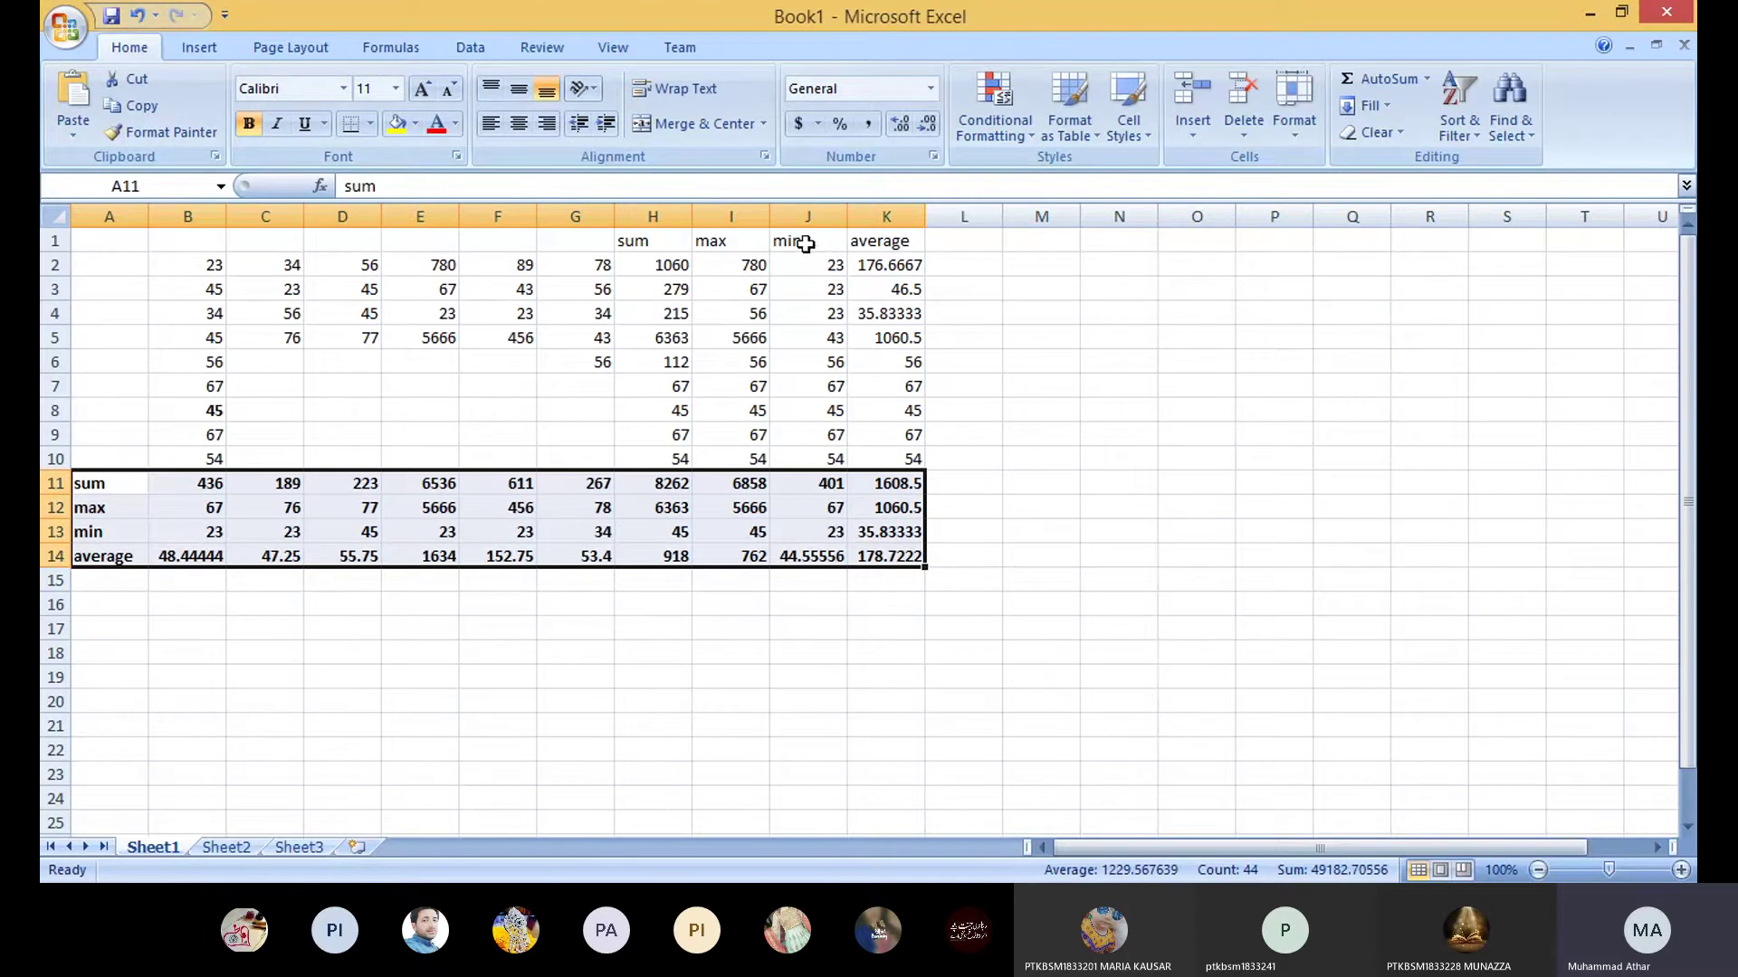
pyautogui.moveTo(796, 241); pyautogui.dragTo(876, 557)
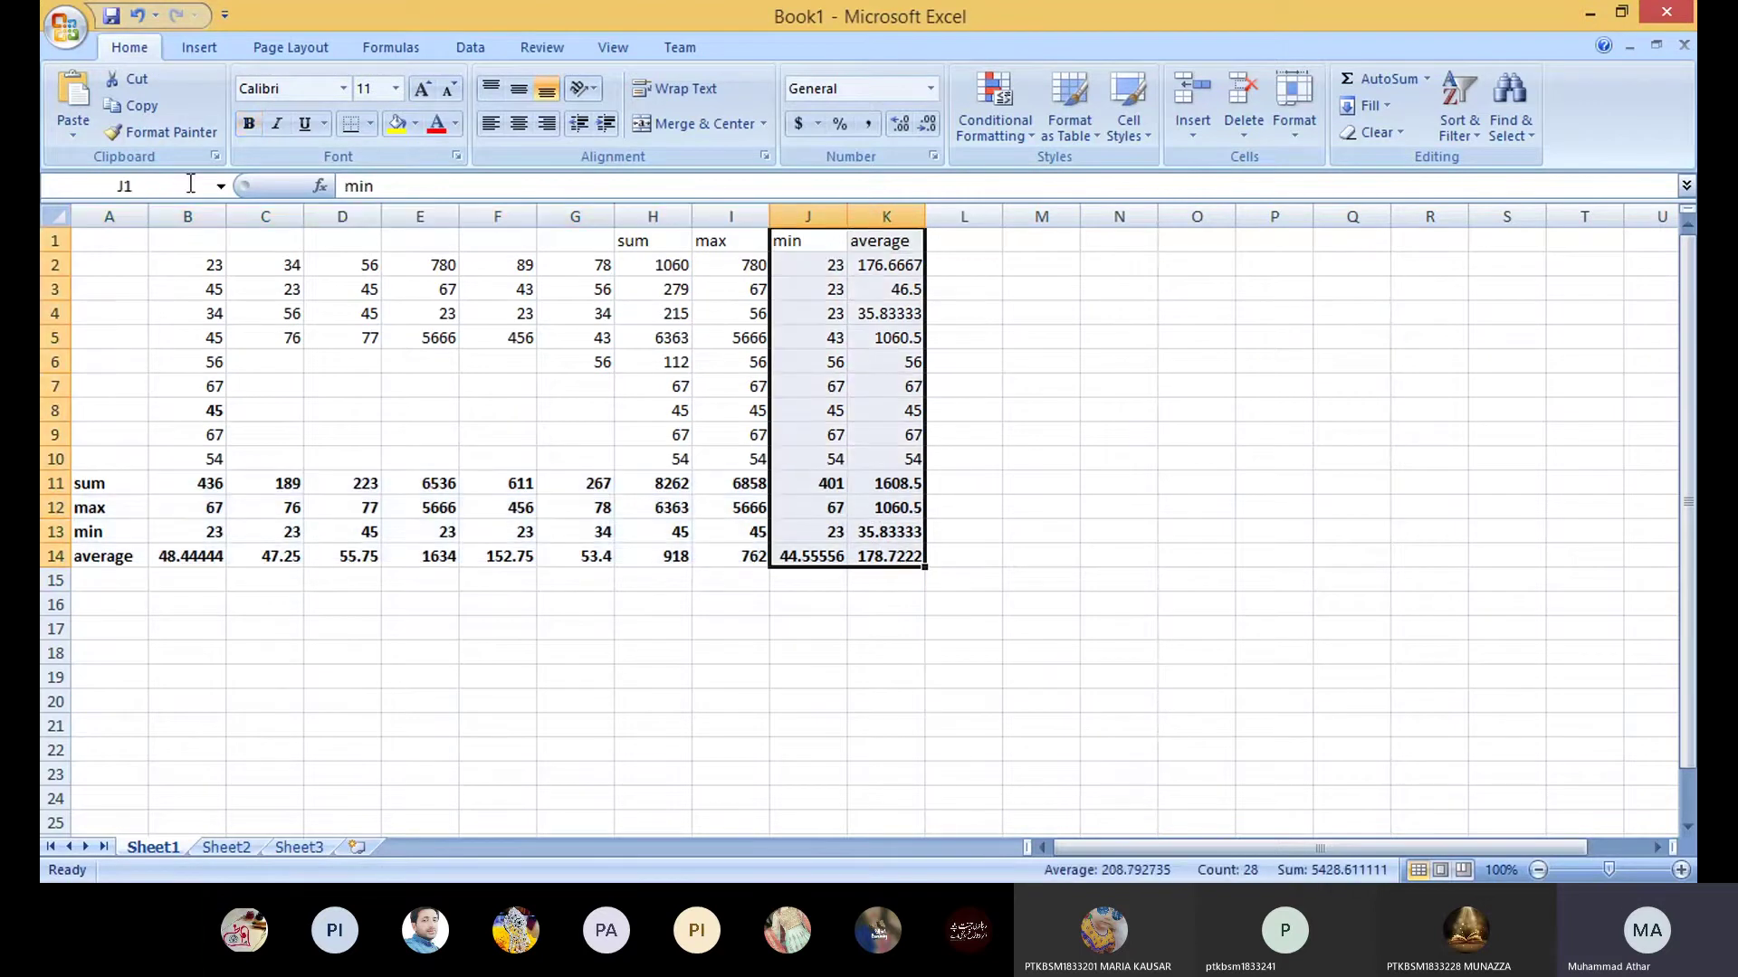
pyautogui.click(248, 123)
pyautogui.click(555, 671)
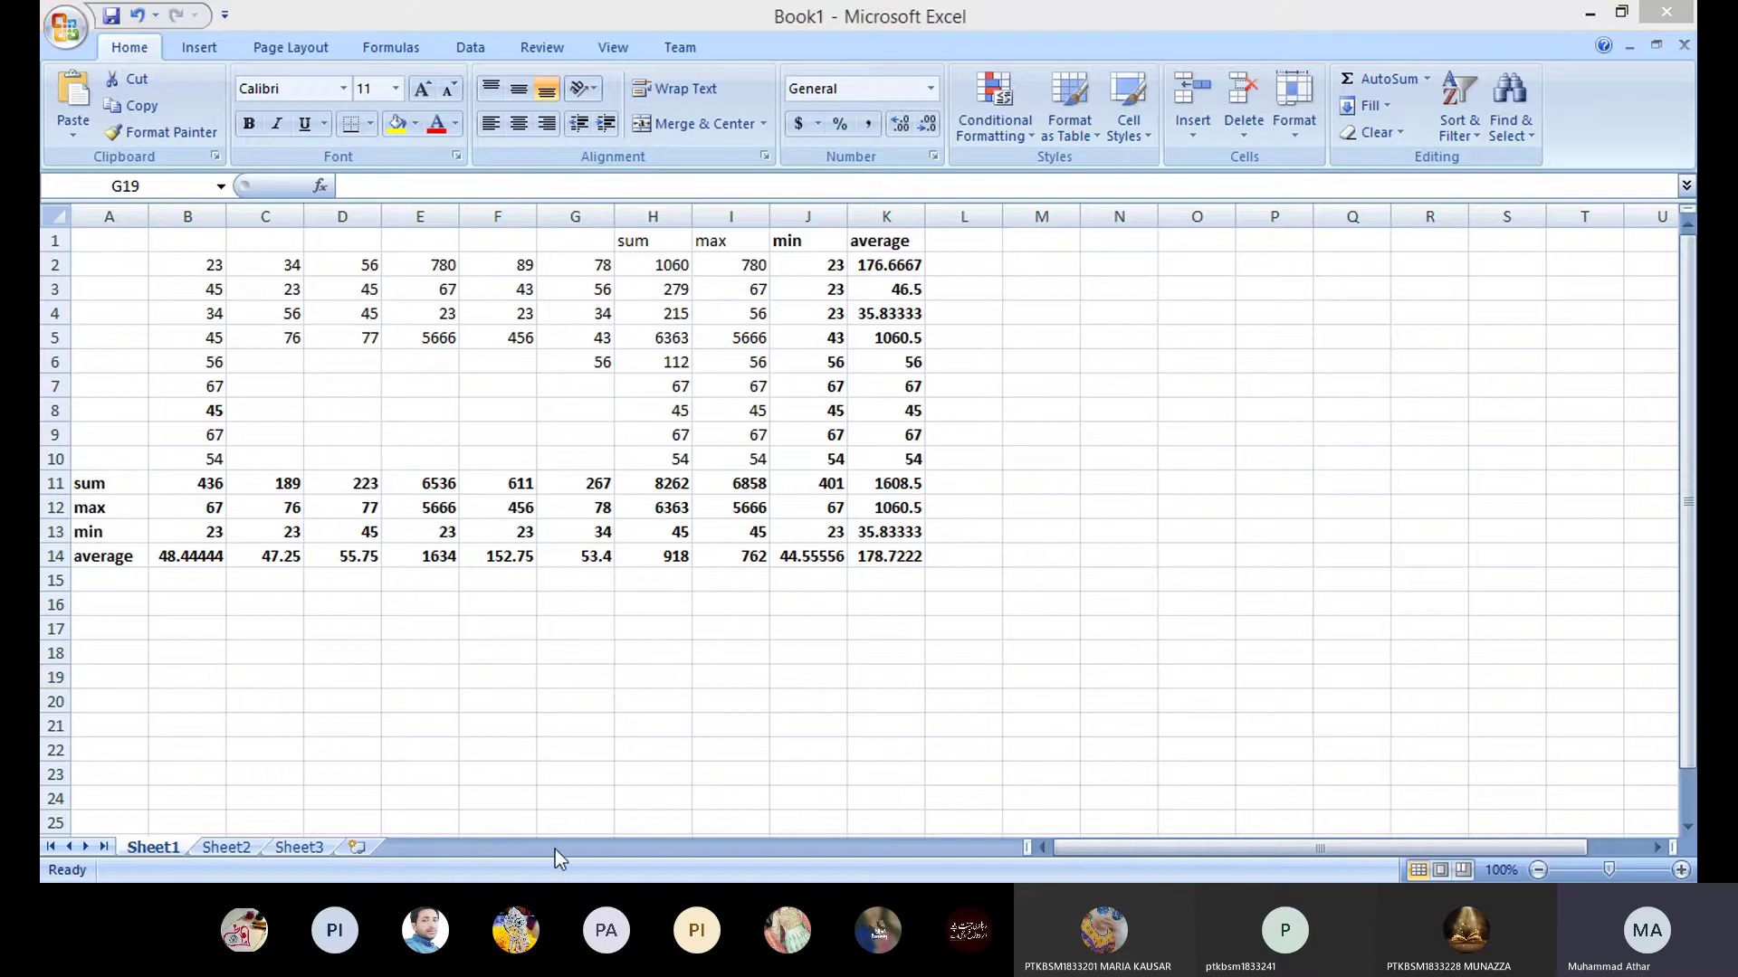
pyautogui.click(644, 587)
pyautogui.hotkey('alt', 'Tab')
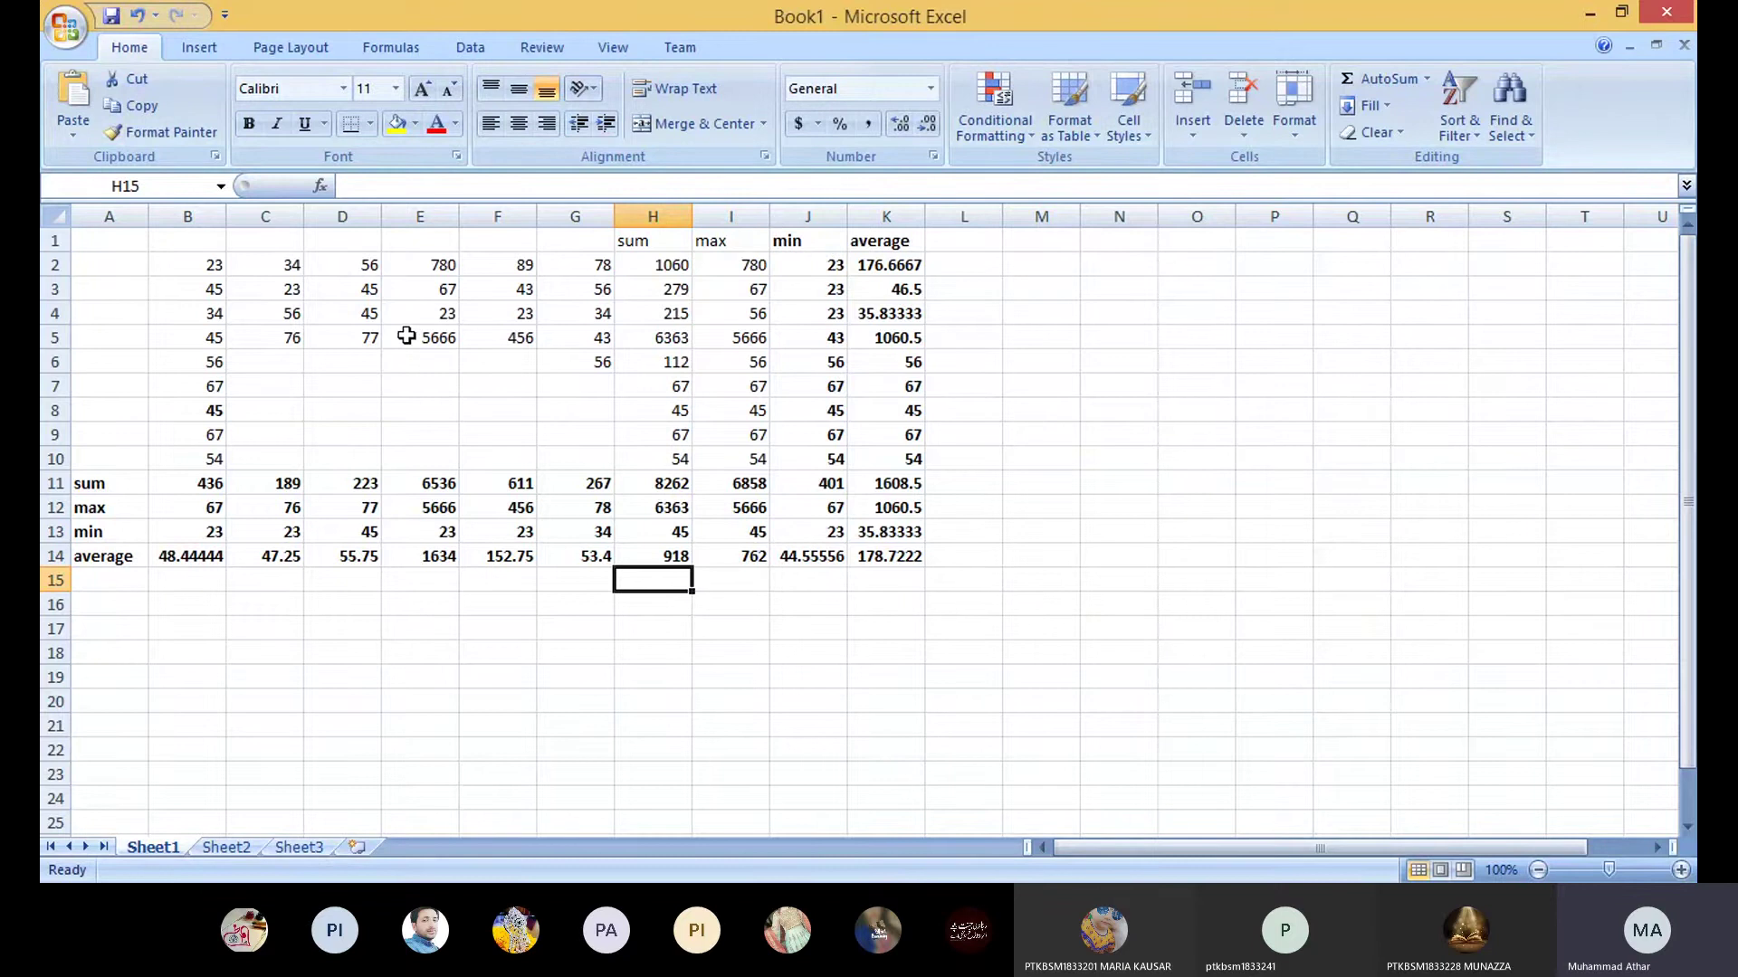
# Step: Clear the contents of the summary rows A11:K14 and of the summary columns H to K
pyautogui.moveTo(82, 483); pyautogui.dragTo(894, 556)
pyautogui.press('Delete')
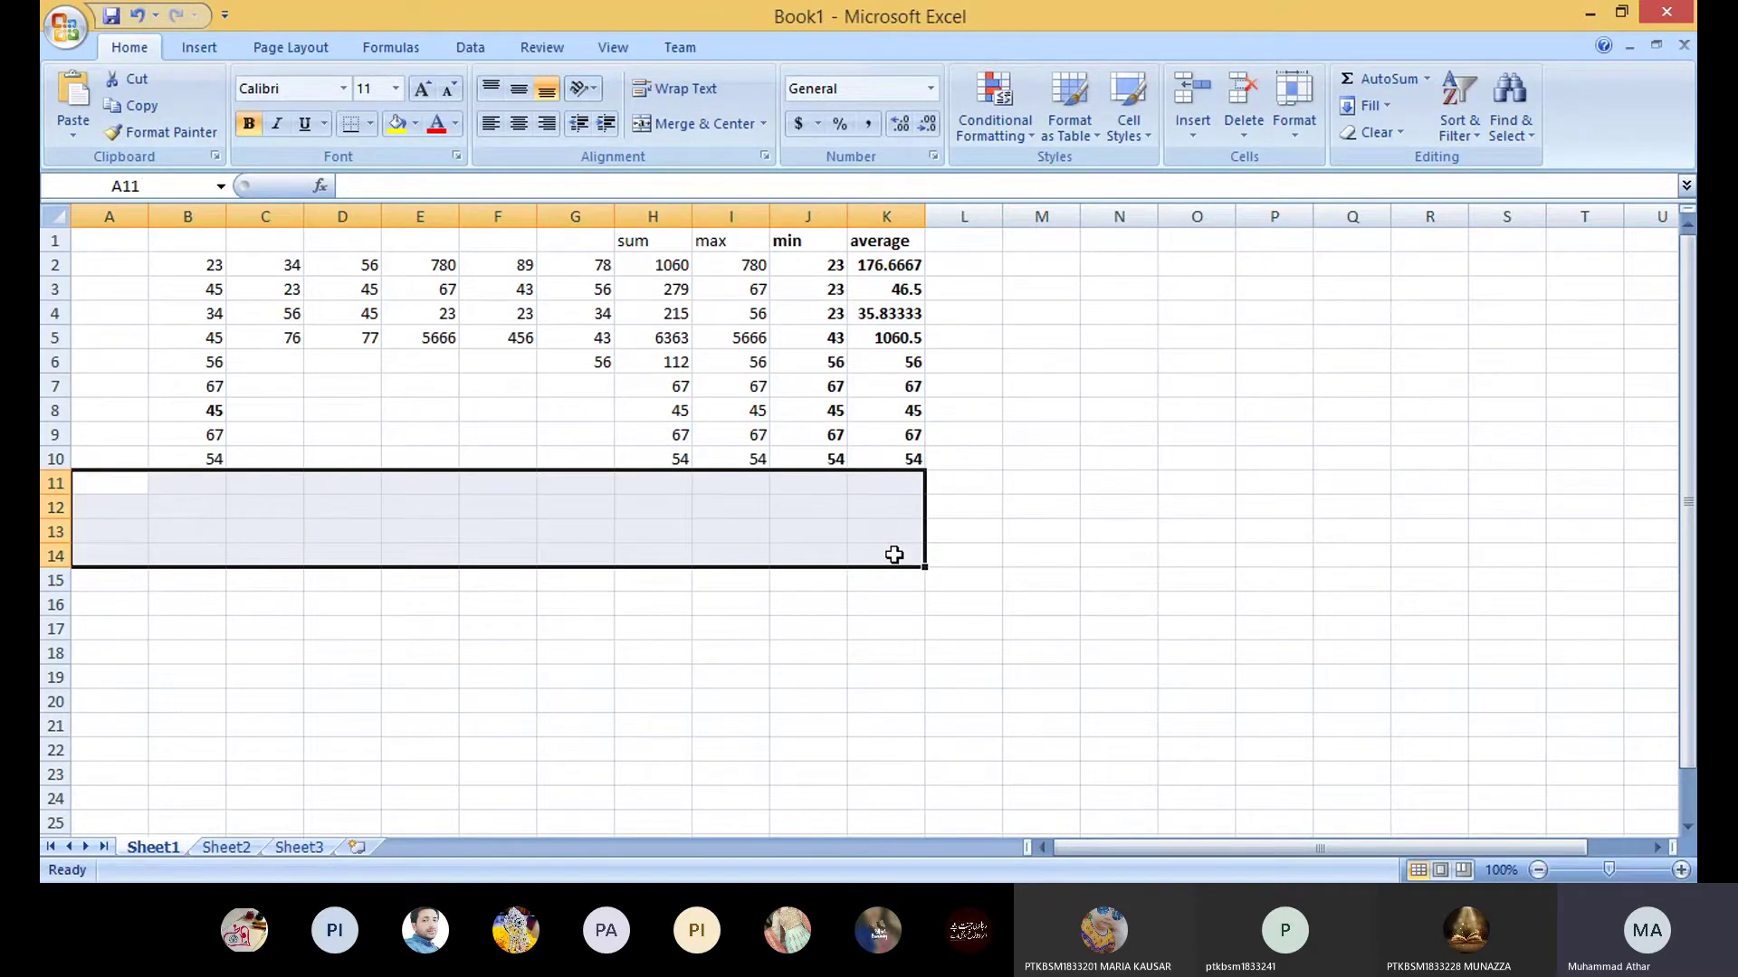
pyautogui.moveTo(666, 206); pyautogui.dragTo(914, 232)
pyautogui.press('Delete')
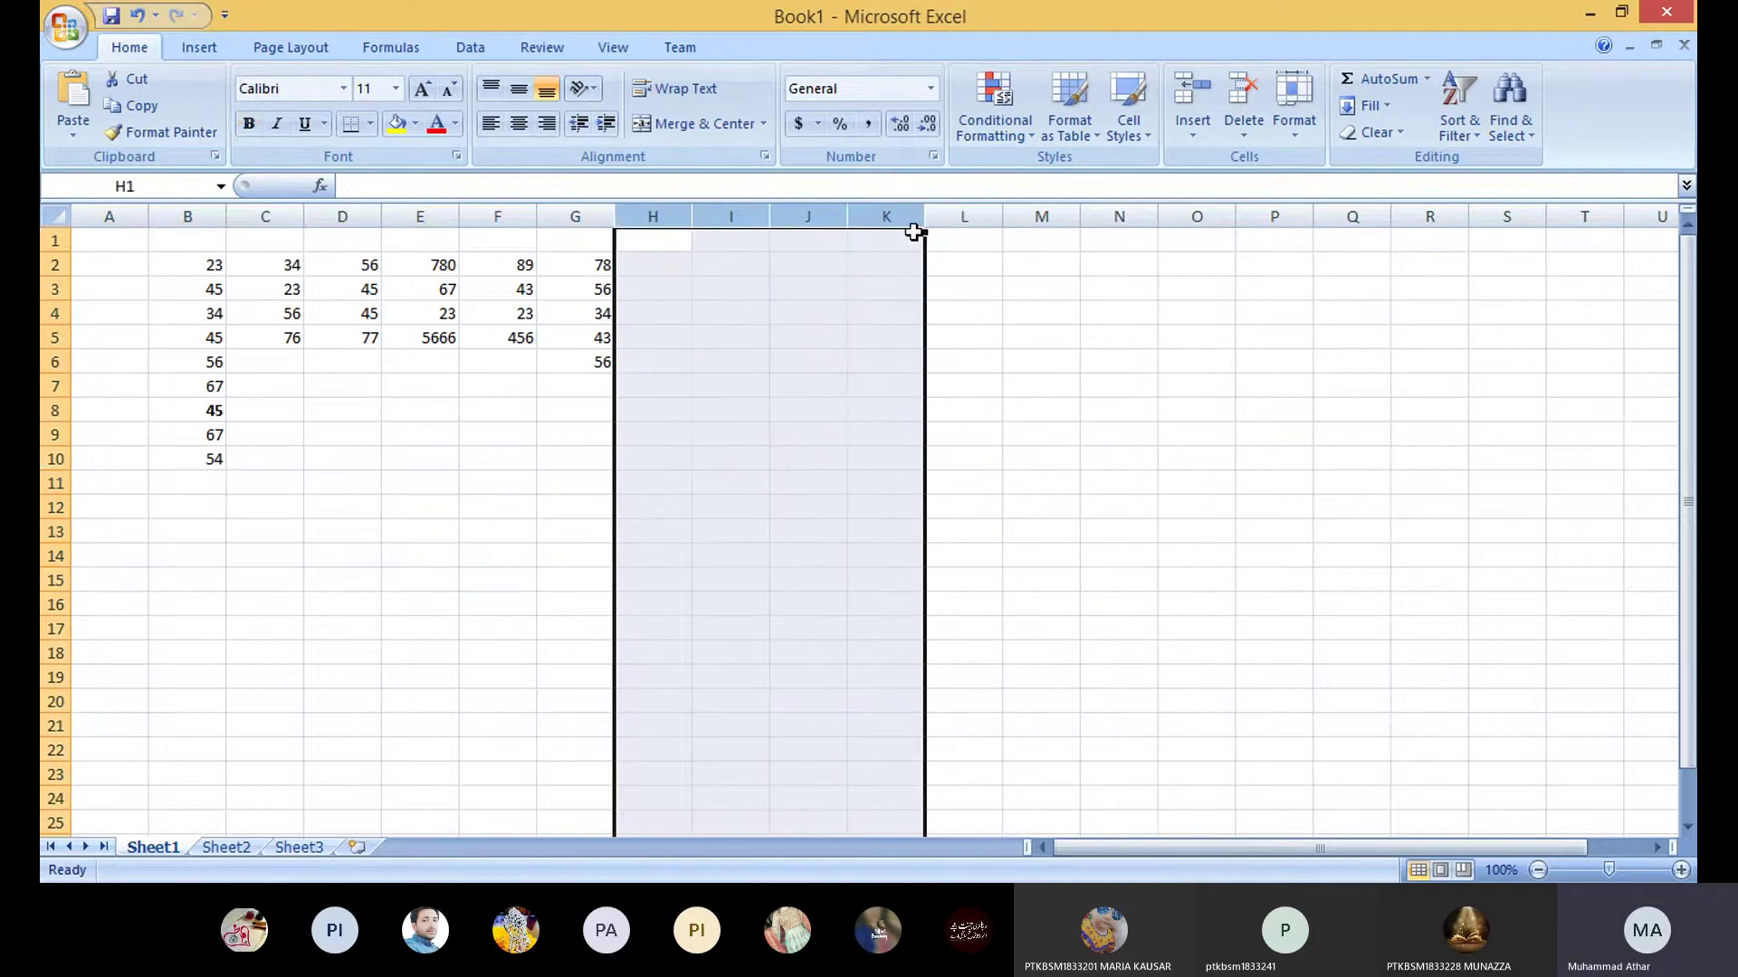
# Step: Insert the Count Numbers formula =COUNT(B2:G2) in cell H2 and copy it down the column to H10
pyautogui.click(668, 263)
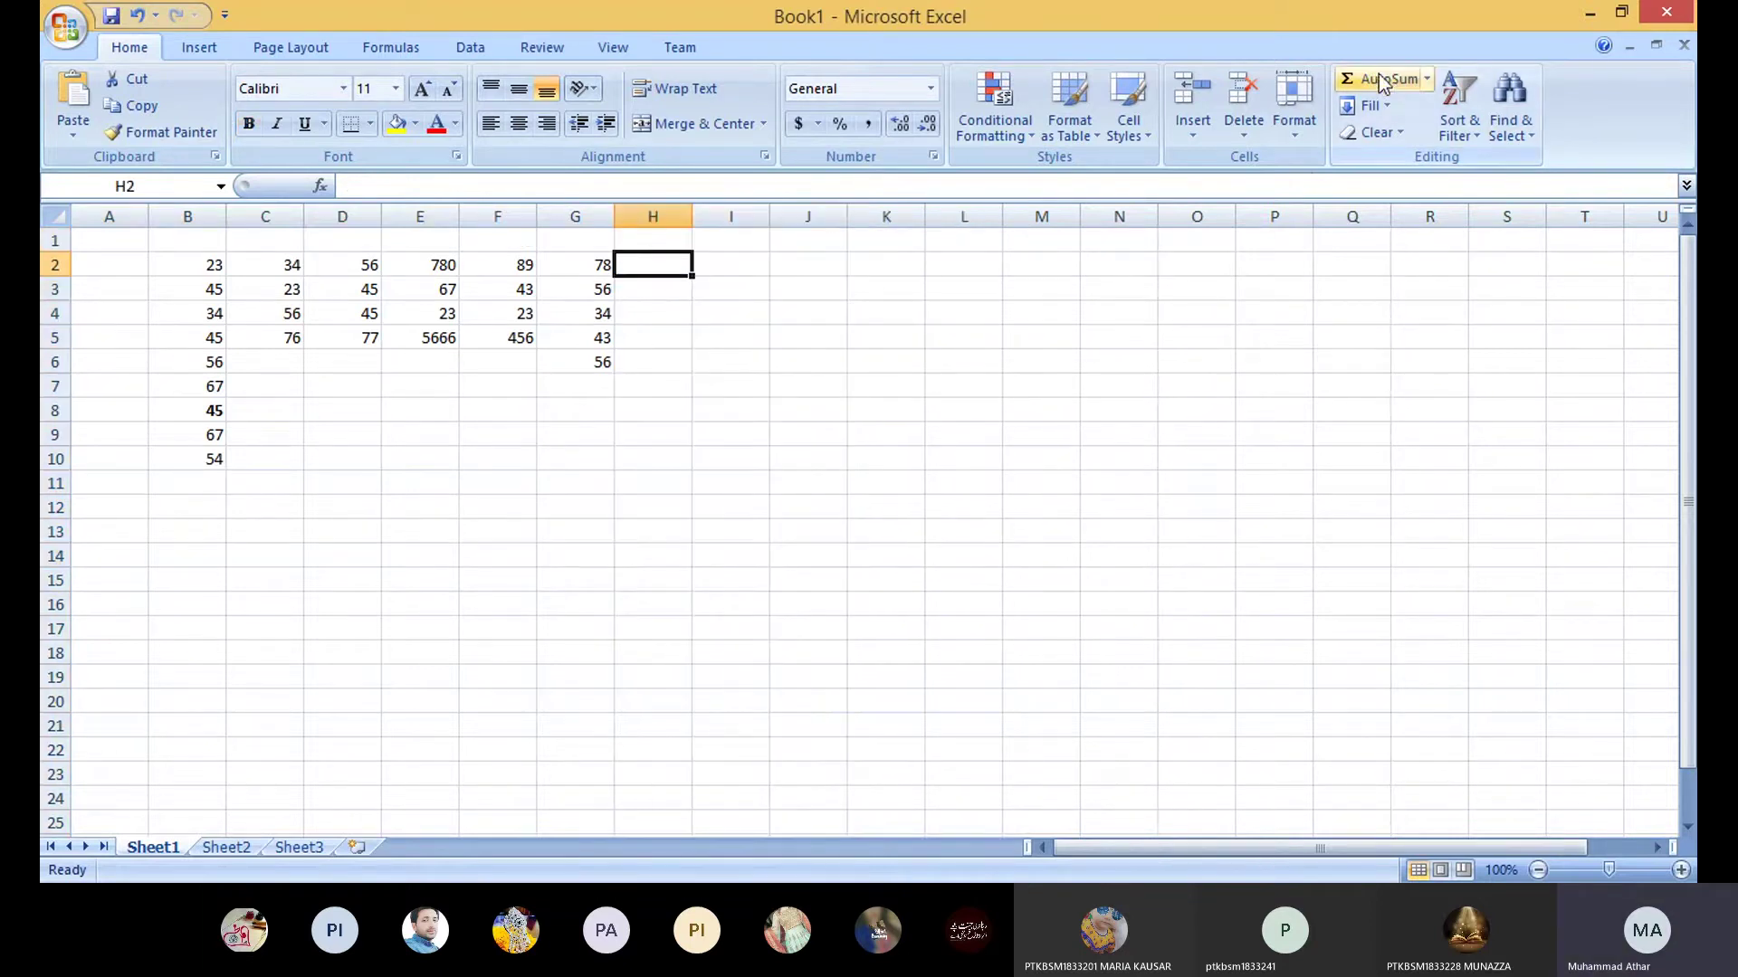
pyautogui.click(1426, 79)
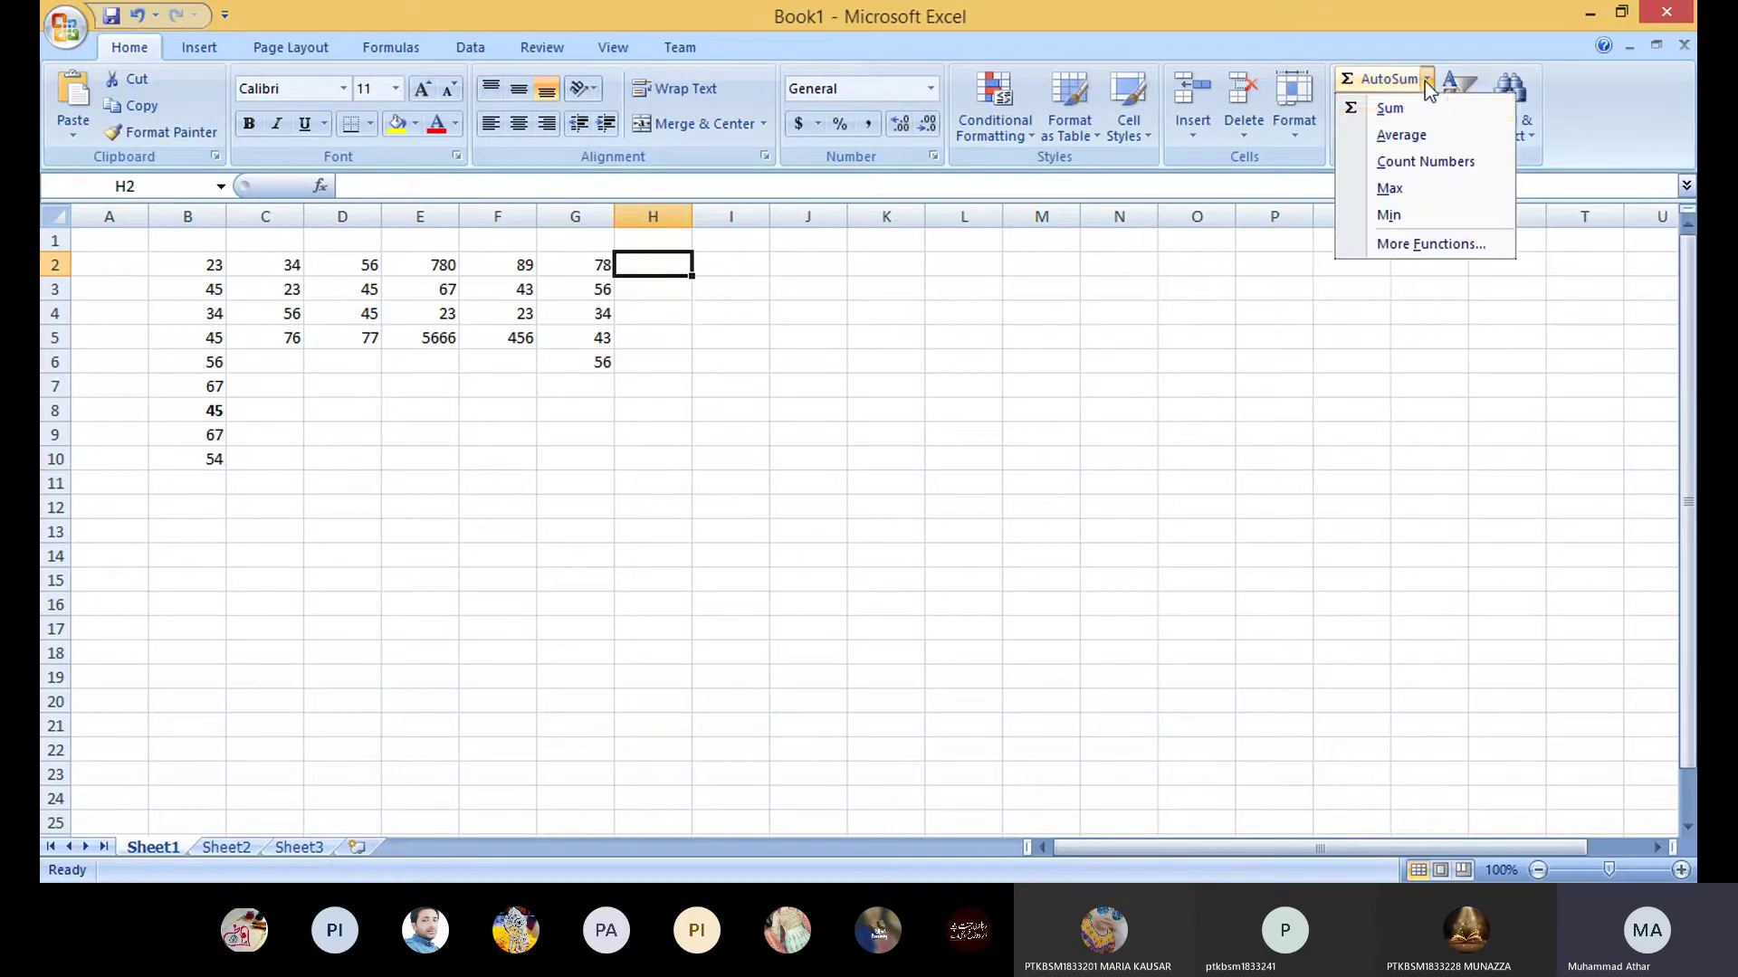
pyautogui.click(1419, 161)
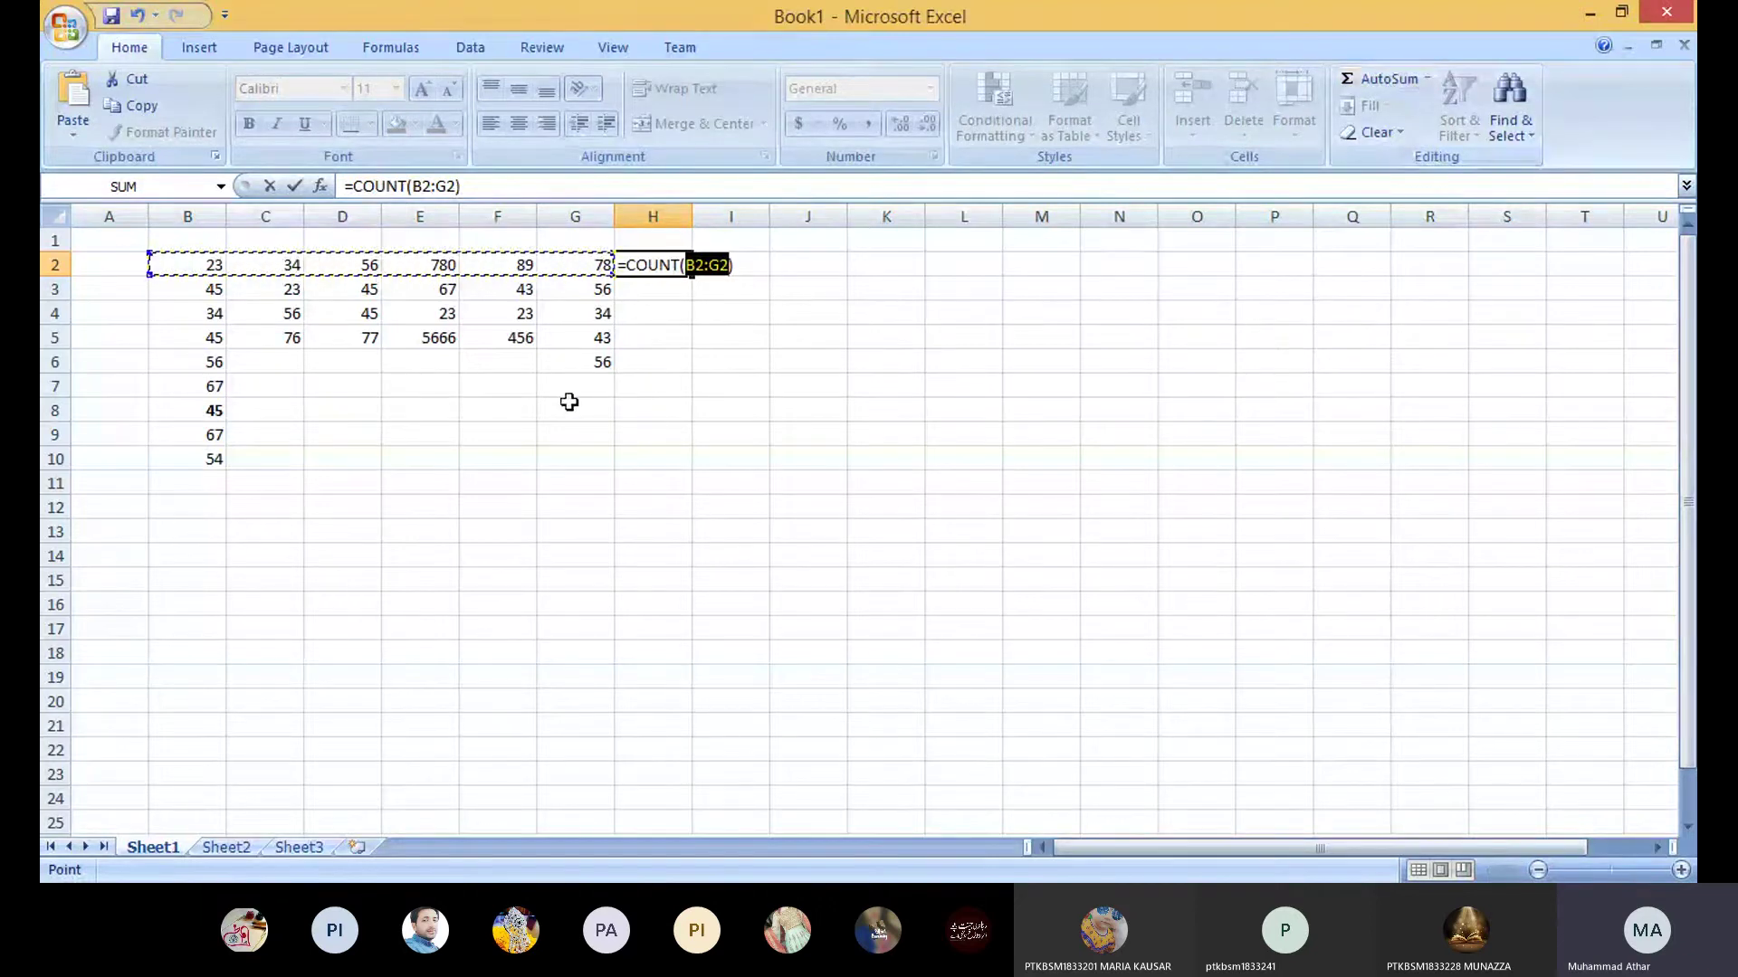
pyautogui.press('Return')
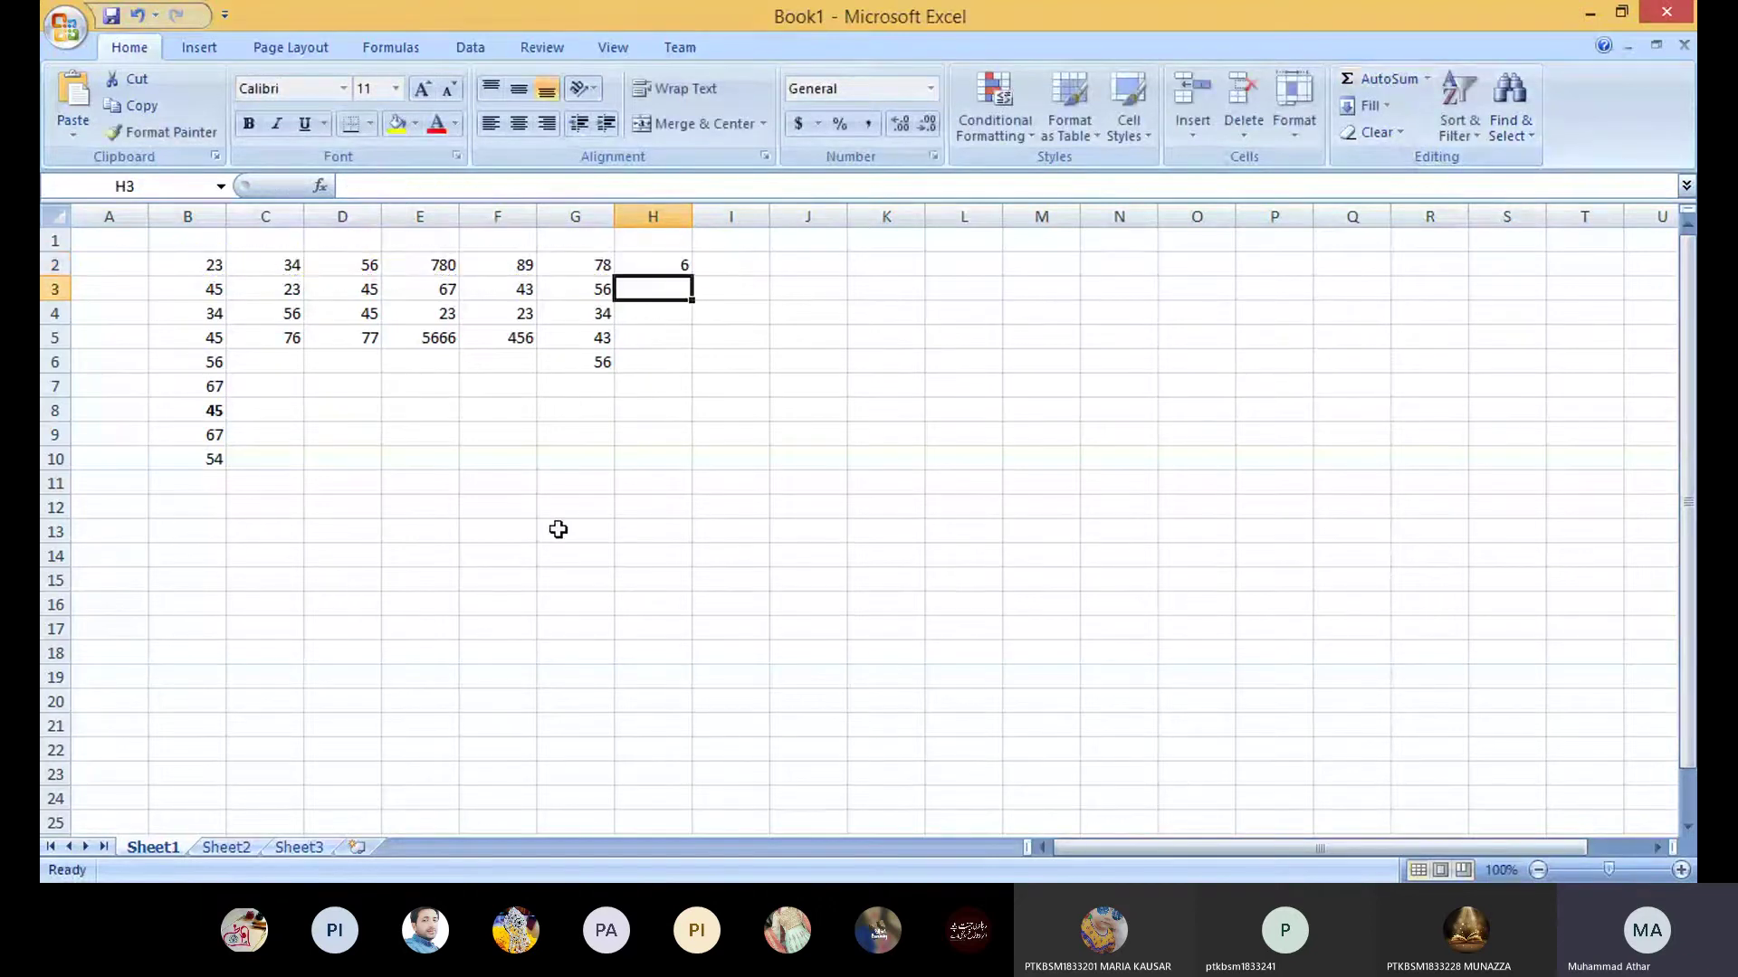
pyautogui.click(680, 263)
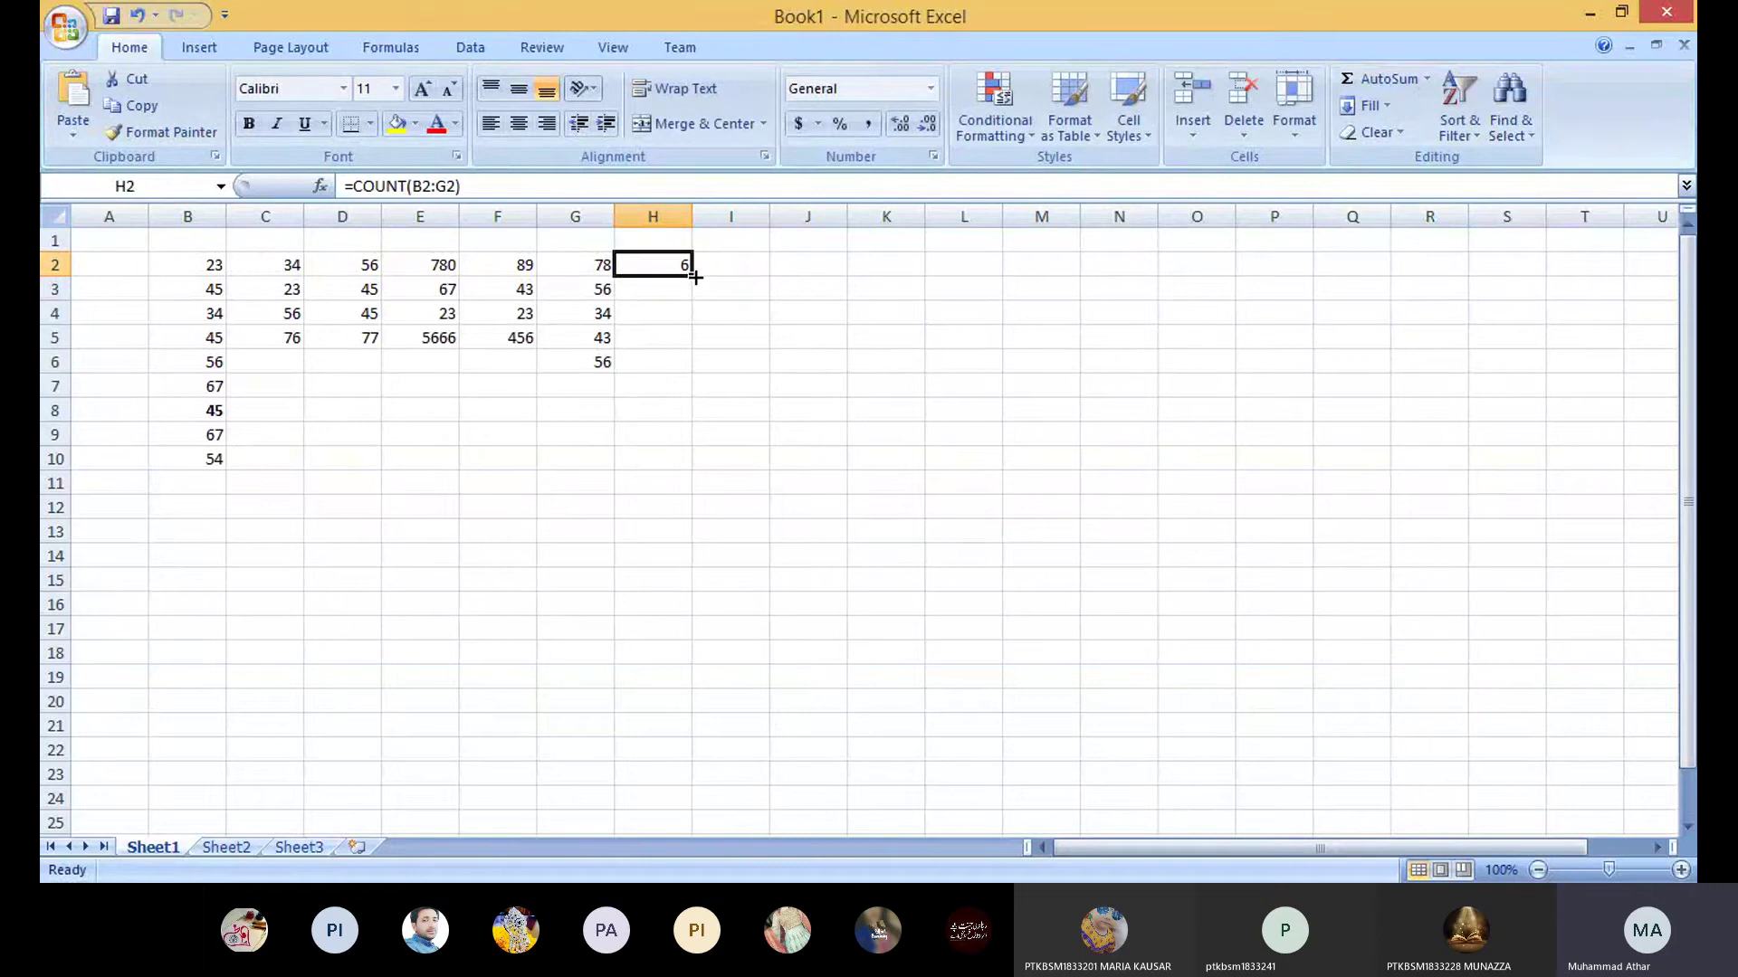
pyautogui.moveTo(694, 277); pyautogui.dragTo(689, 478)
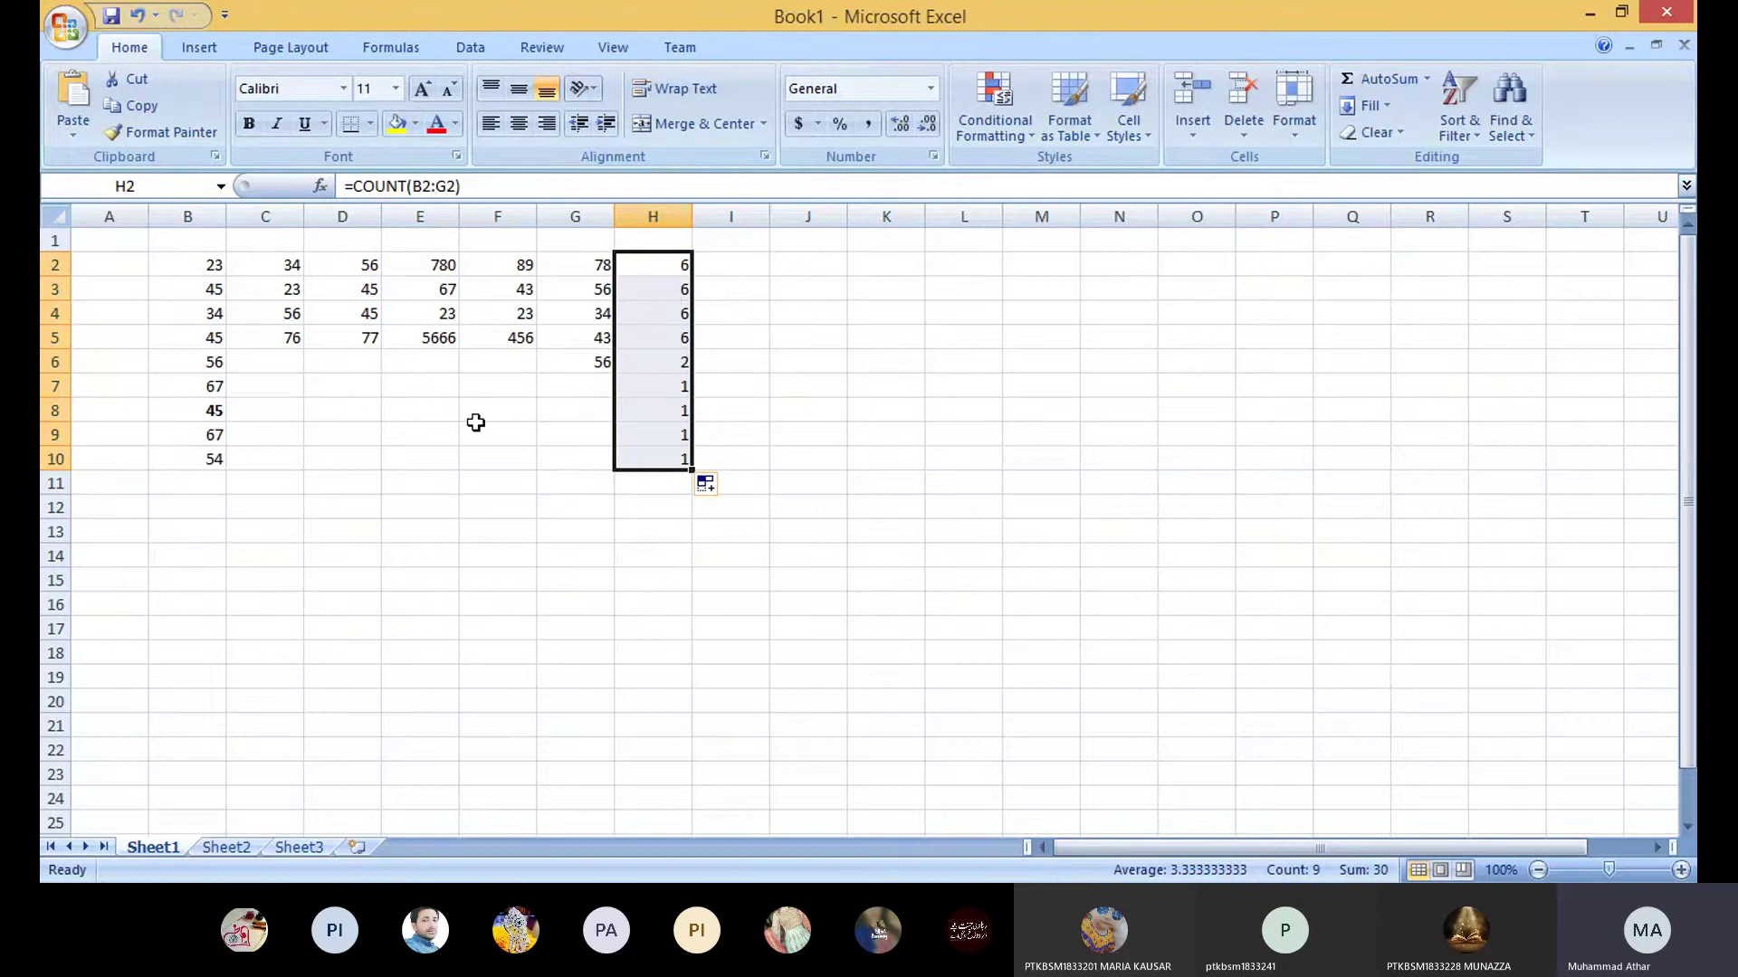
# Step: Enter 67 in D7, 78 in E7, 78 in D8 and 89 in F8
pyautogui.click(358, 387)
pyautogui.write('67')
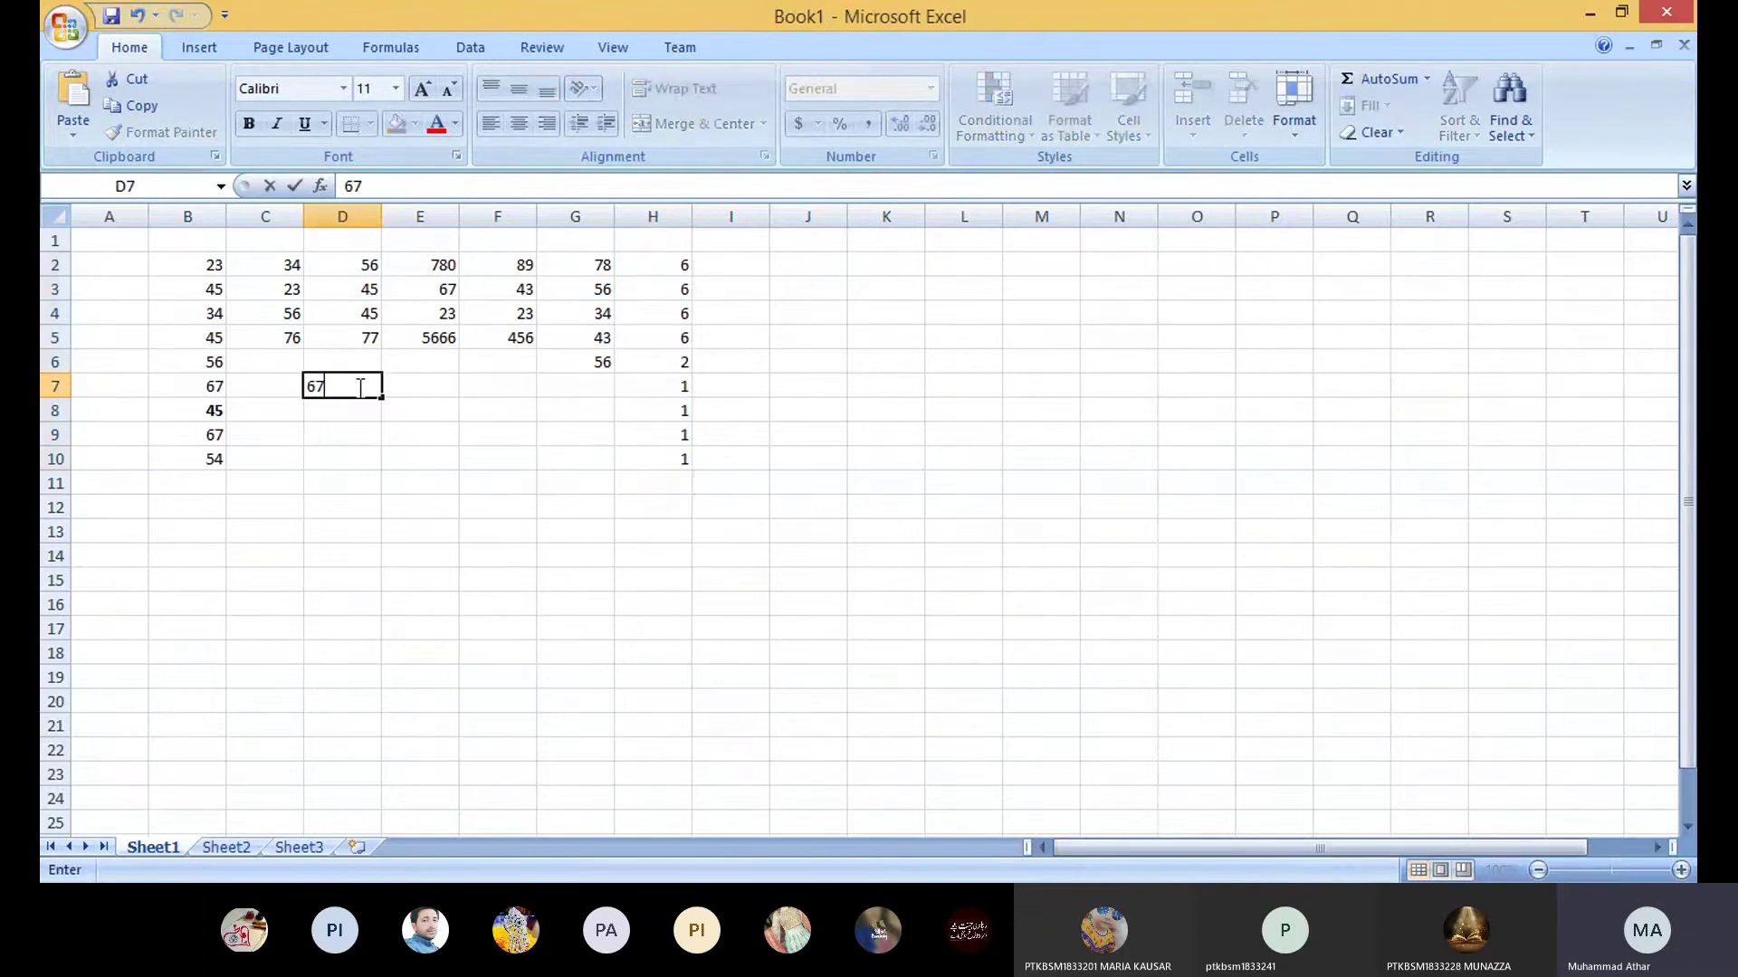
pyautogui.press('Tab')
pyautogui.write('78')
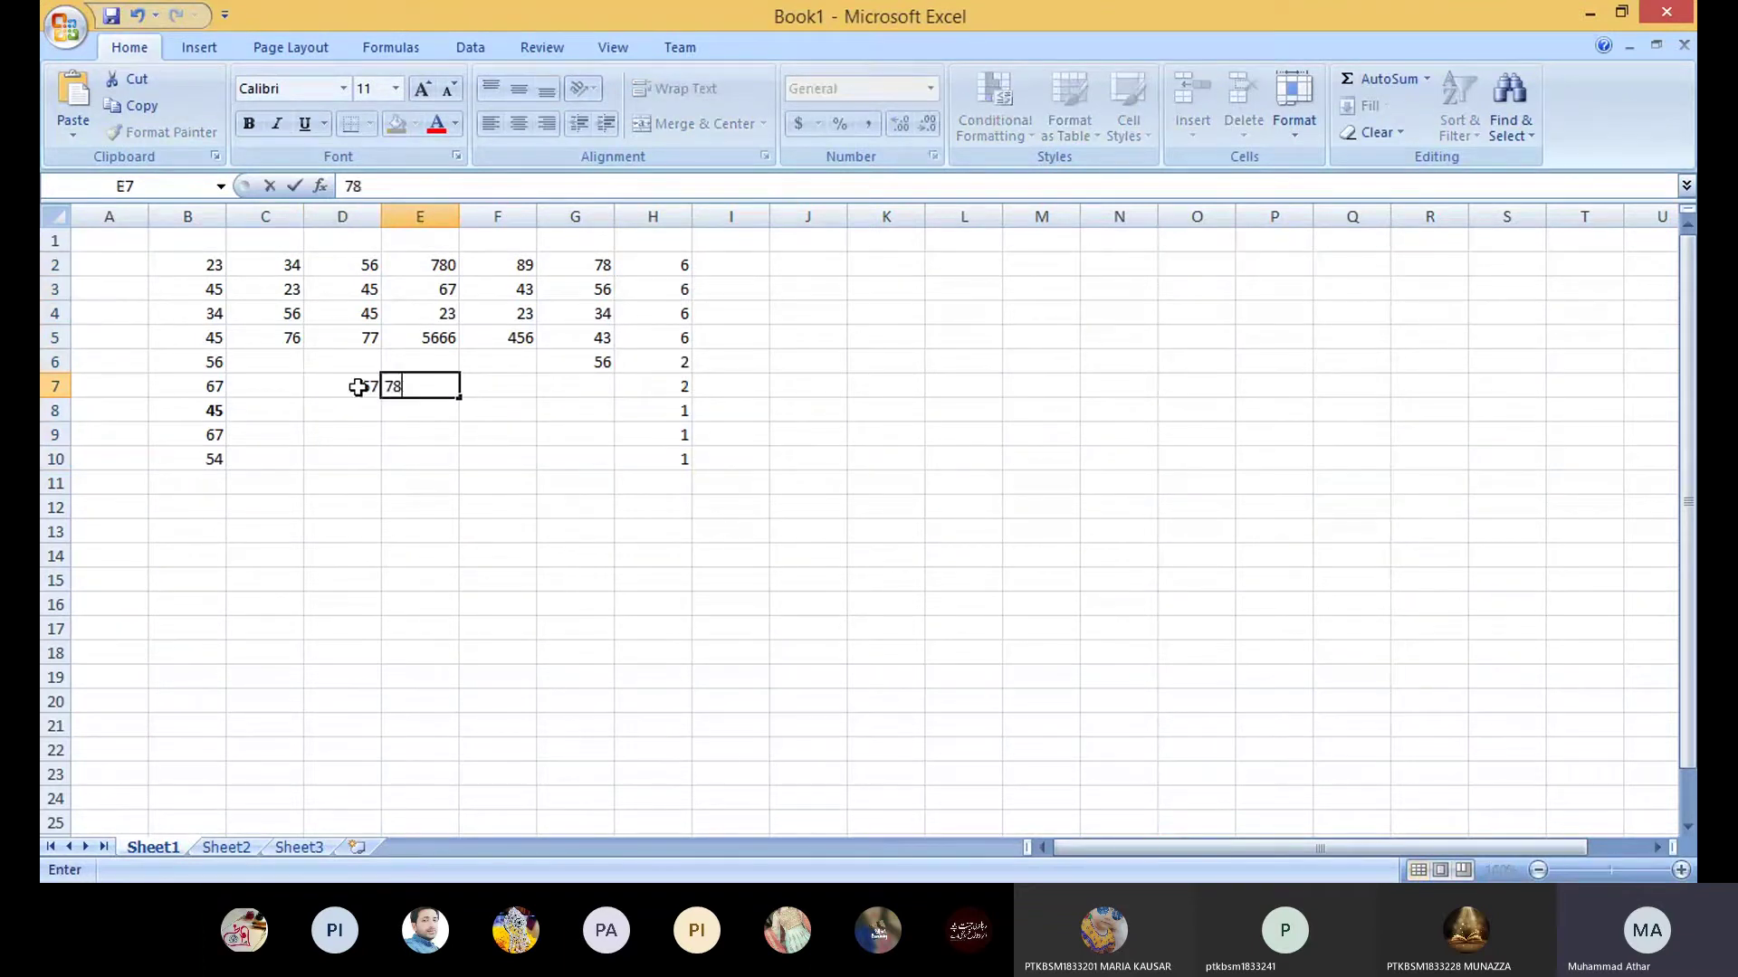
pyautogui.press('Return')
pyautogui.write('78')
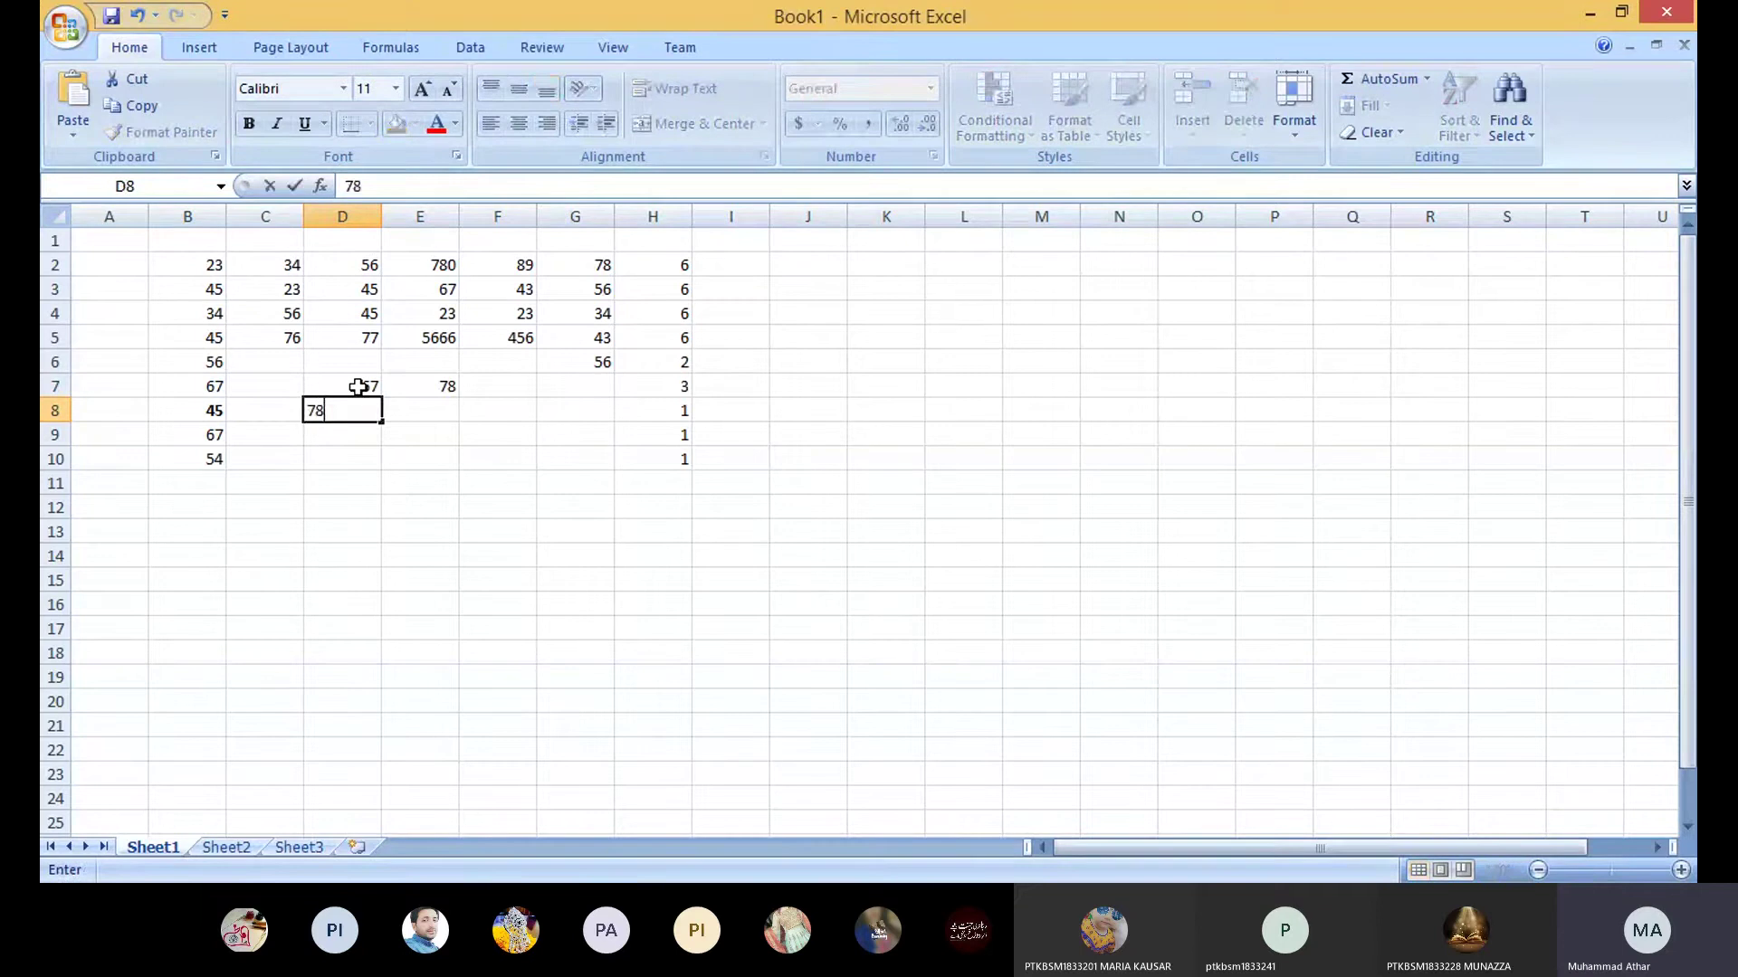
pyautogui.press('Tab')
pyautogui.press('Tab')
pyautogui.write('89')
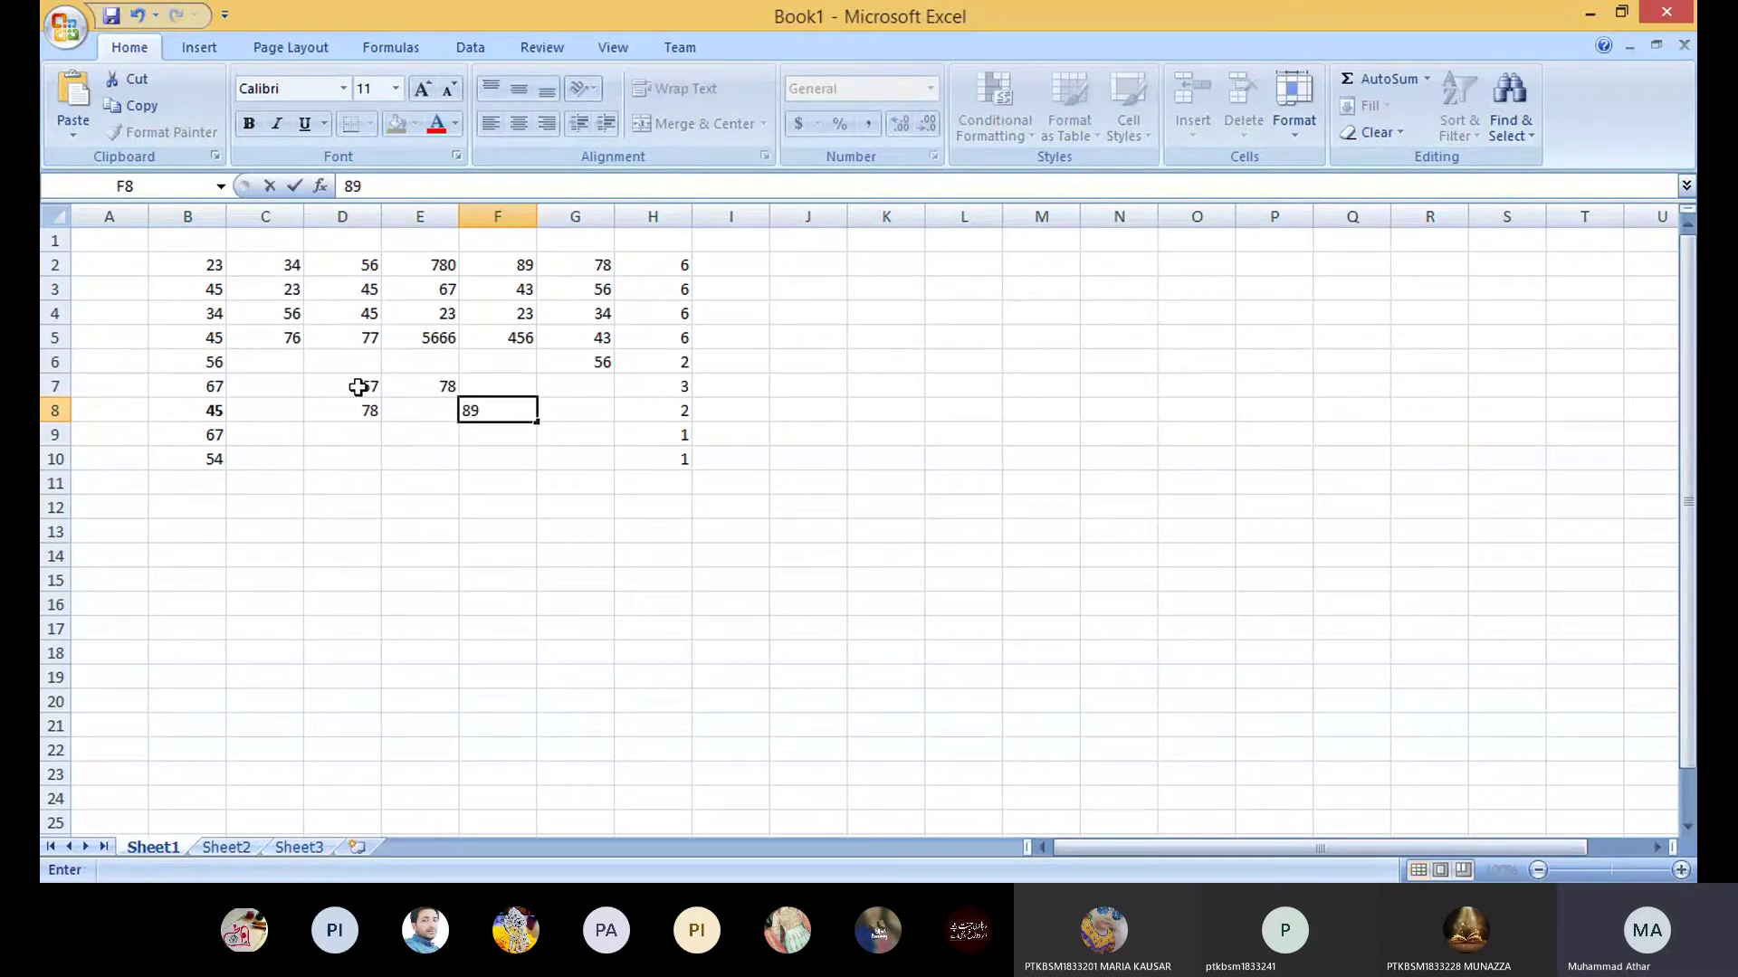
pyautogui.press('Return')
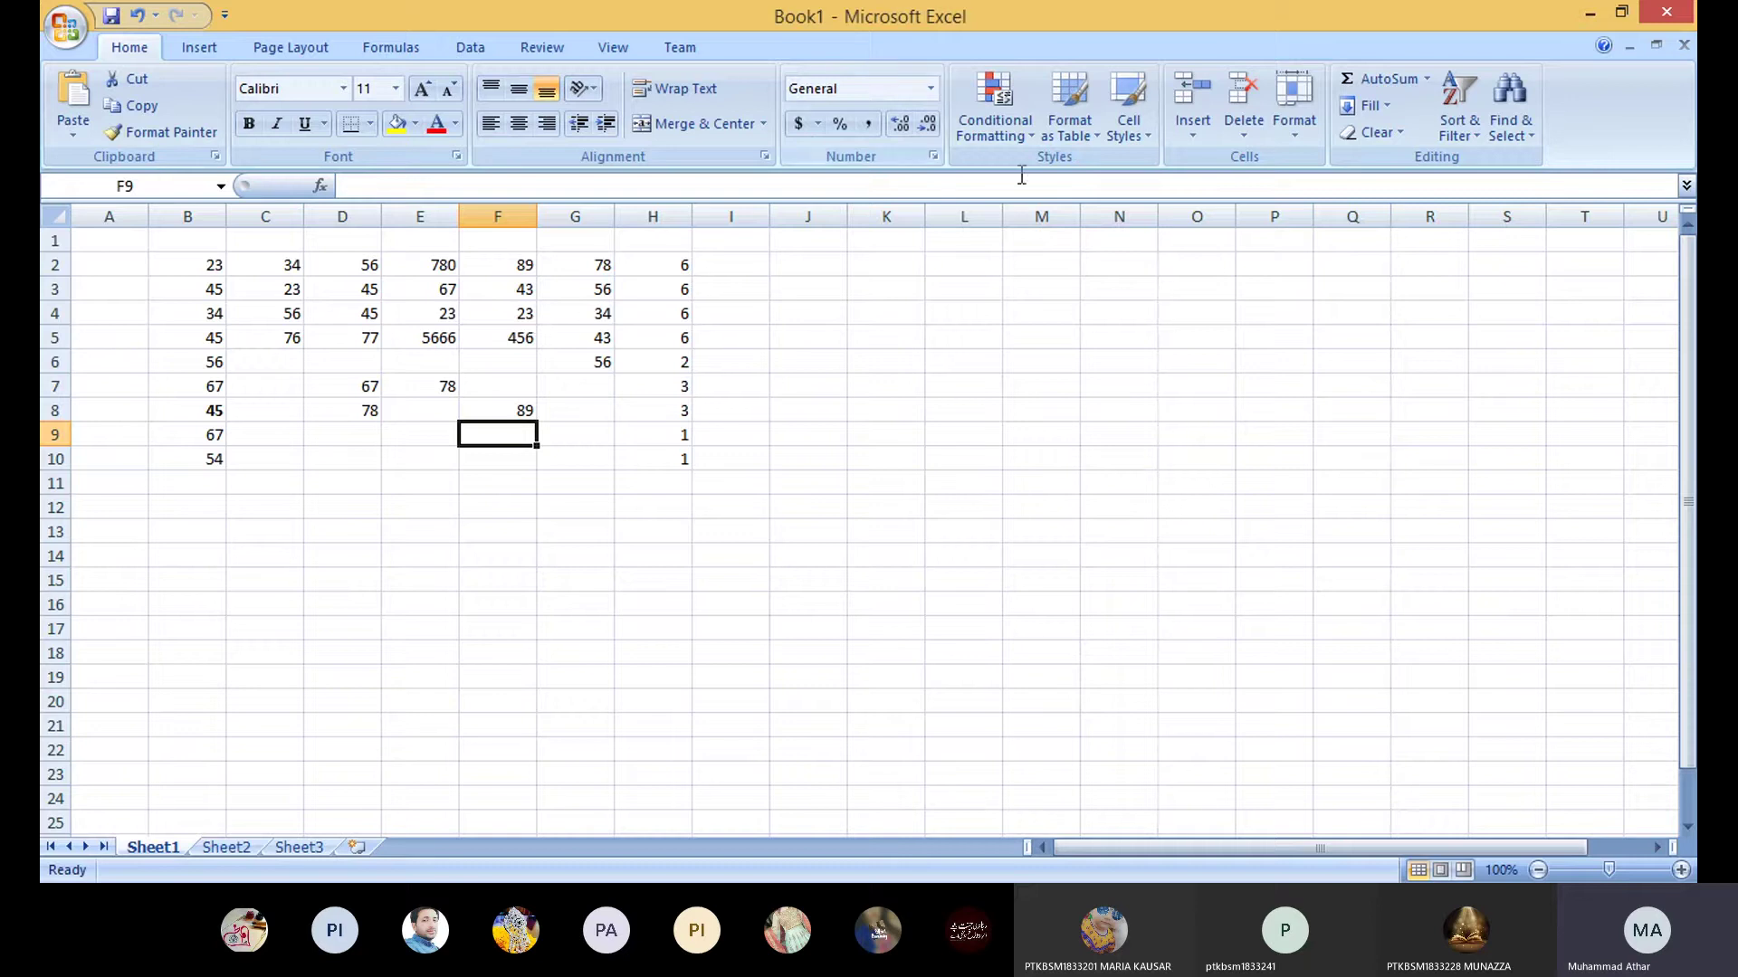
# Step: Open the Insert Function dialog for cell F9 and browse the functions in the All and Financial categories
pyautogui.click(1426, 82)
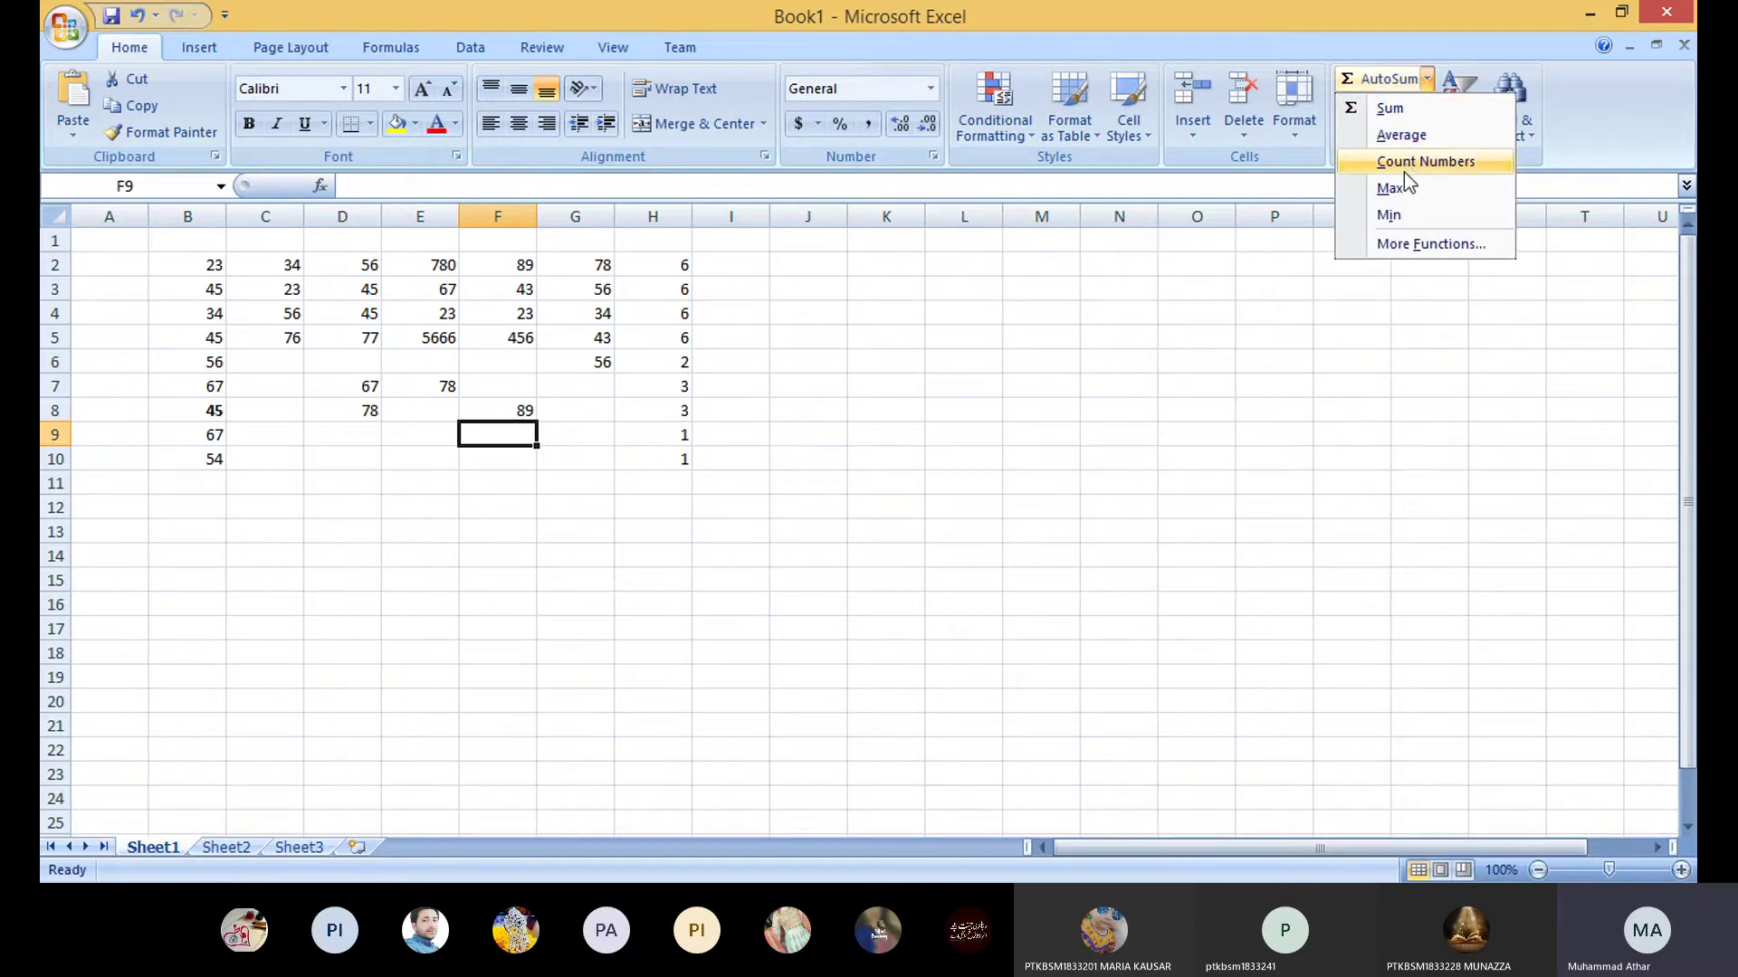
pyautogui.click(1397, 240)
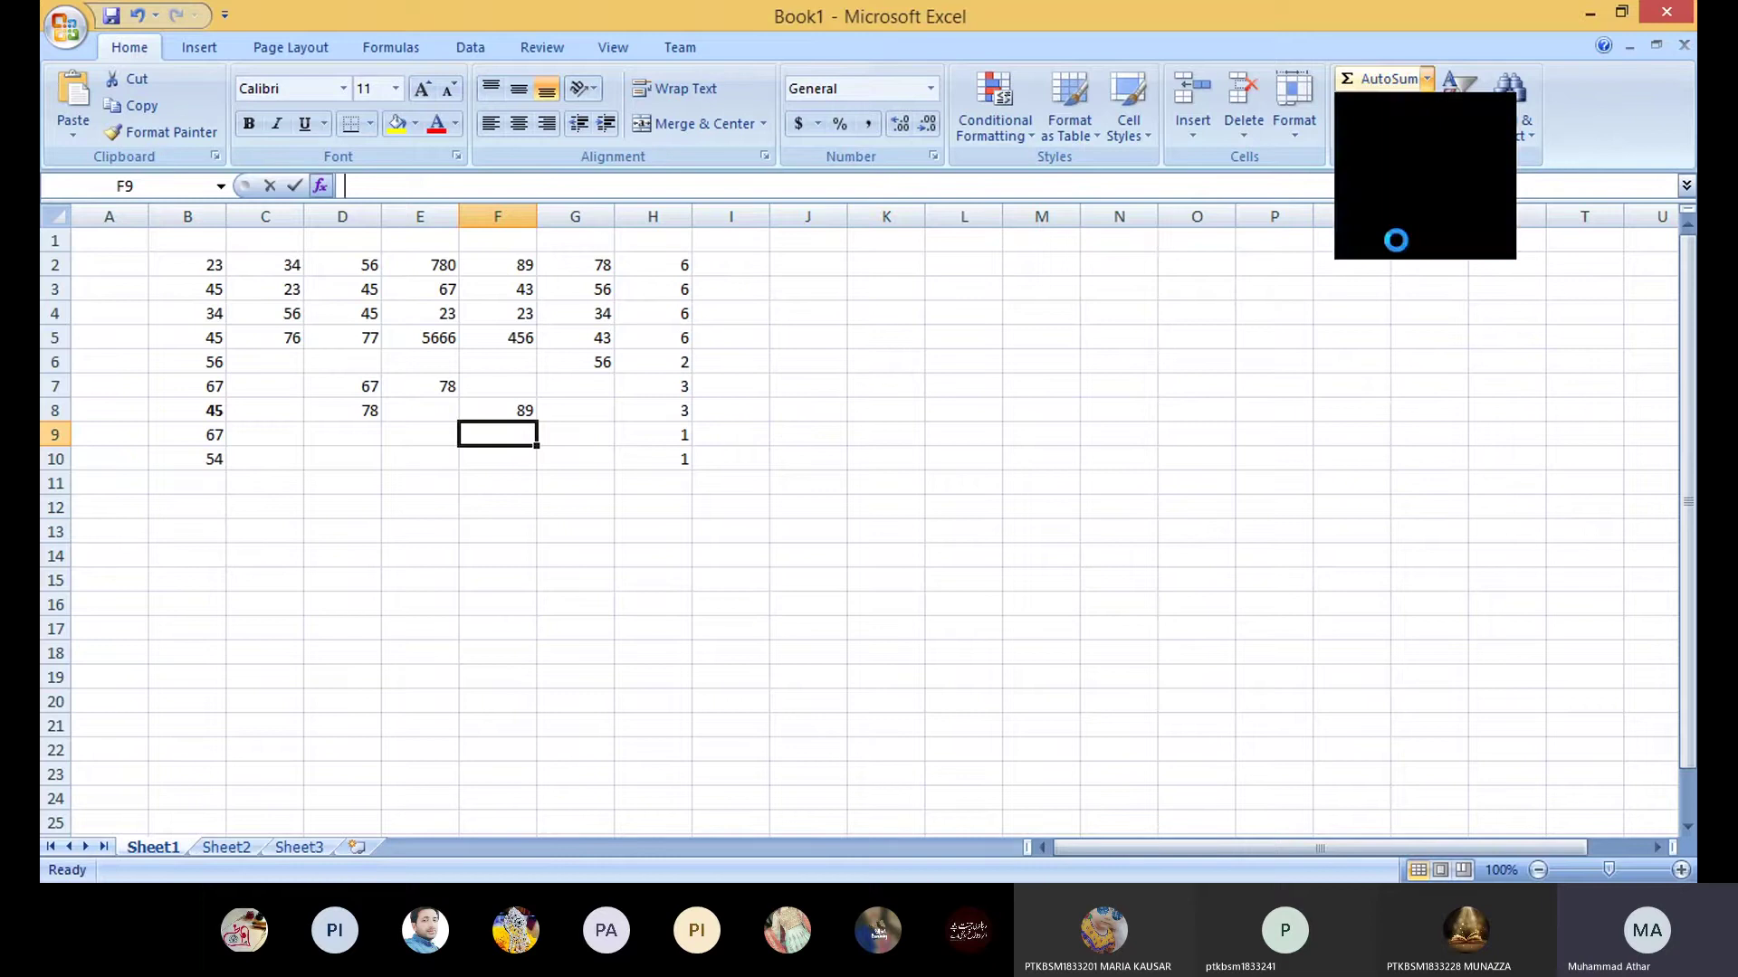
pyautogui.moveTo(824, 455); pyautogui.dragTo(821, 432)
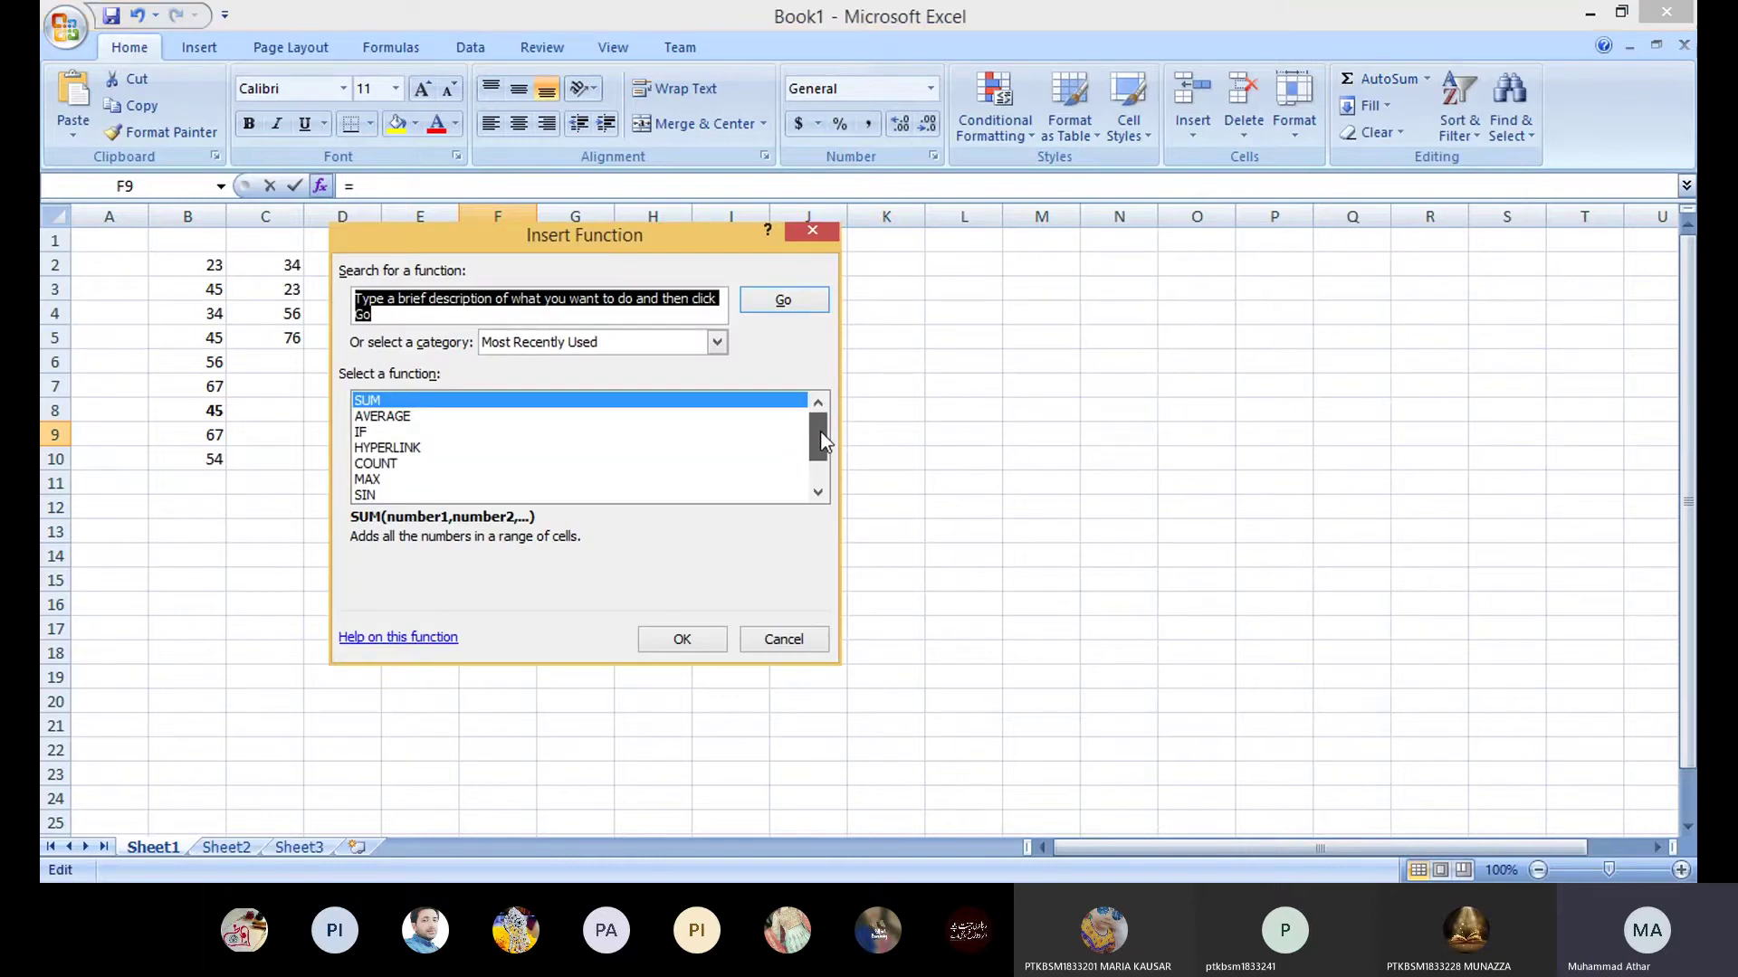
pyautogui.click(719, 348)
pyautogui.click(594, 388)
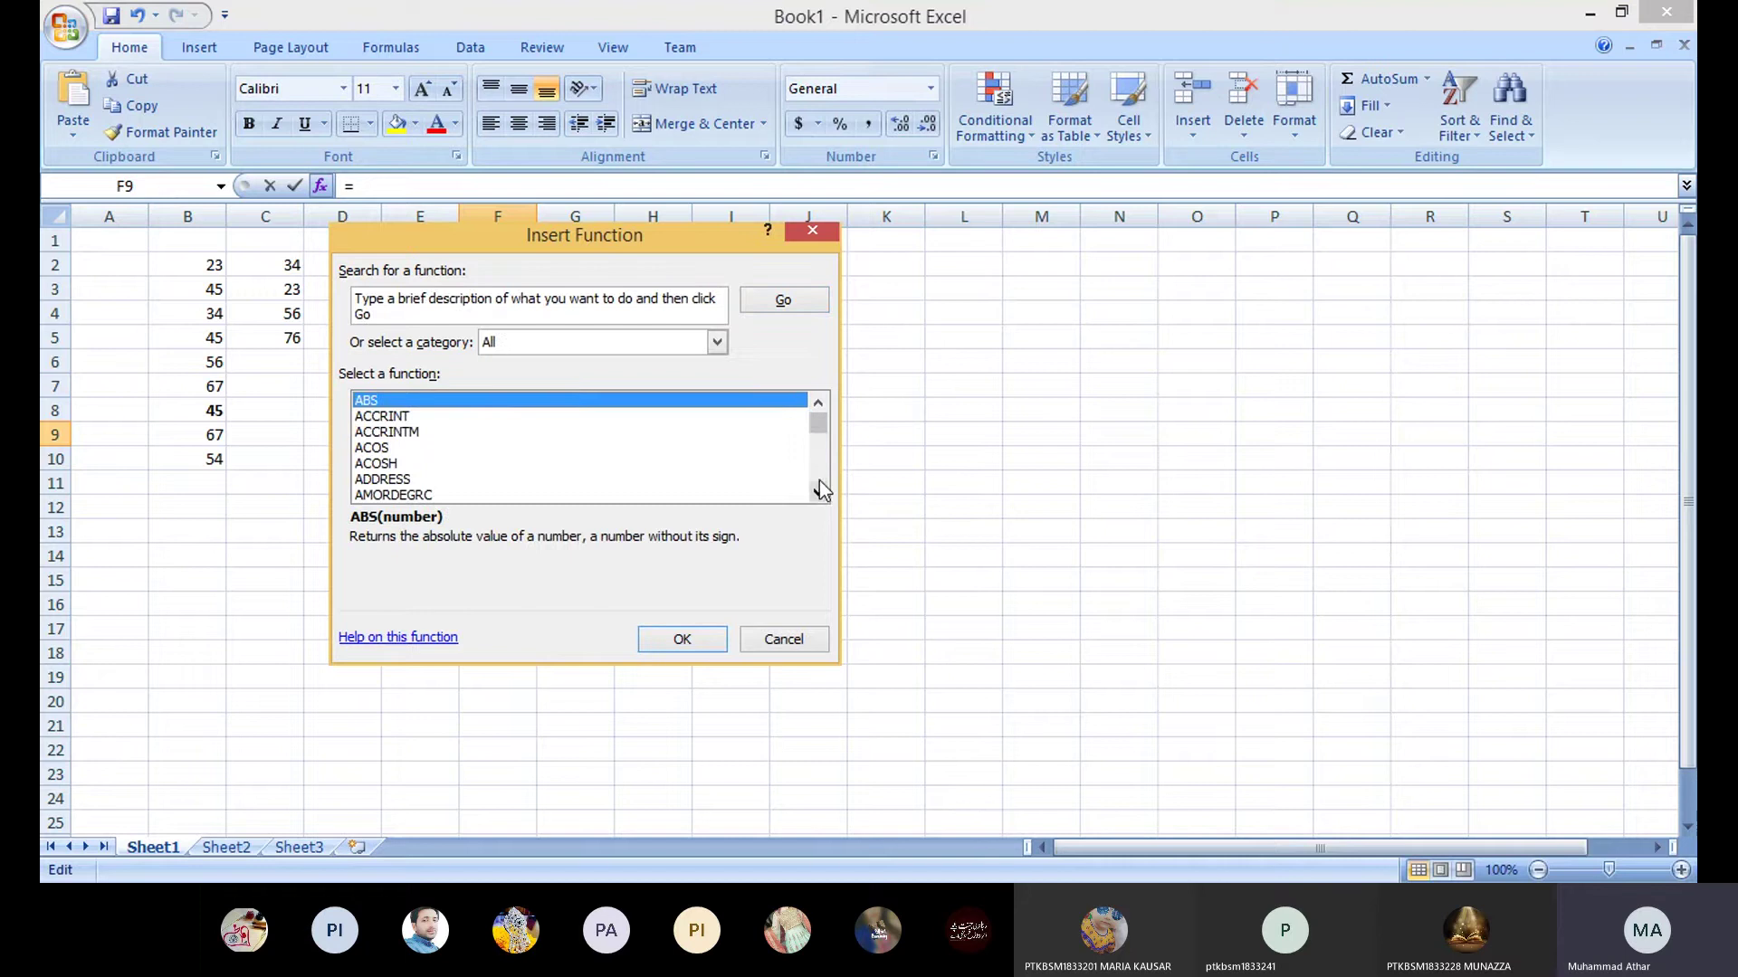
pyautogui.click(818, 490)
pyautogui.click(818, 491)
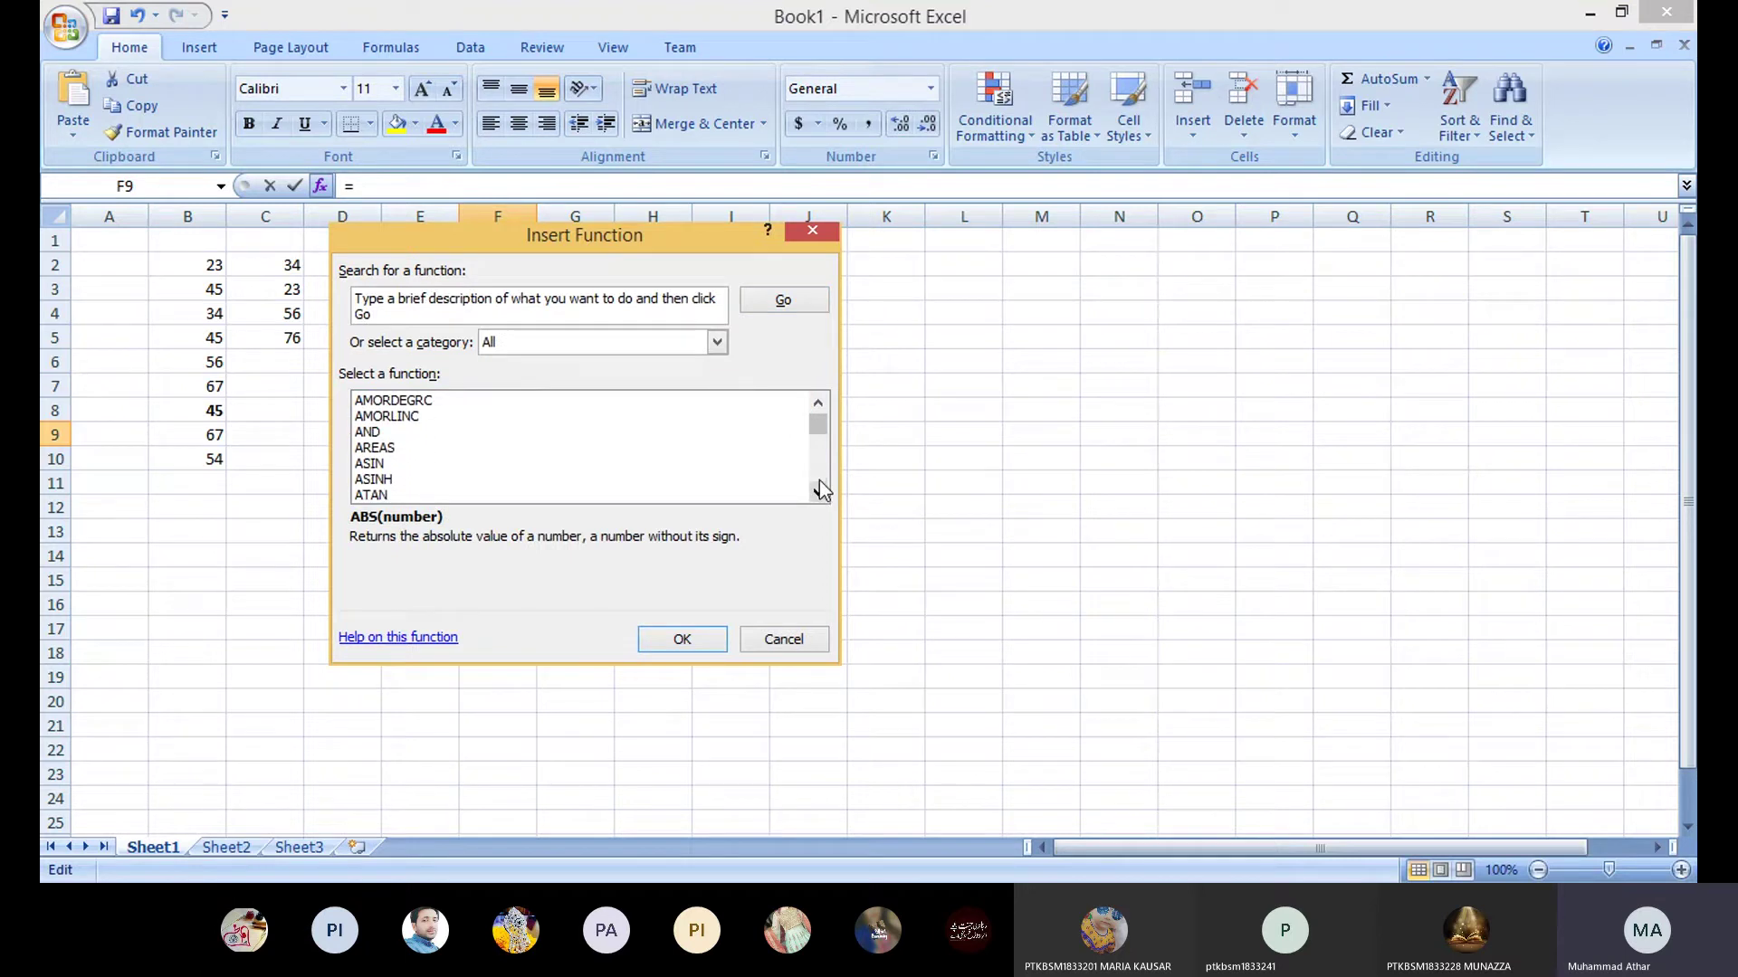
pyautogui.moveTo(818, 425); pyautogui.dragTo(818, 437)
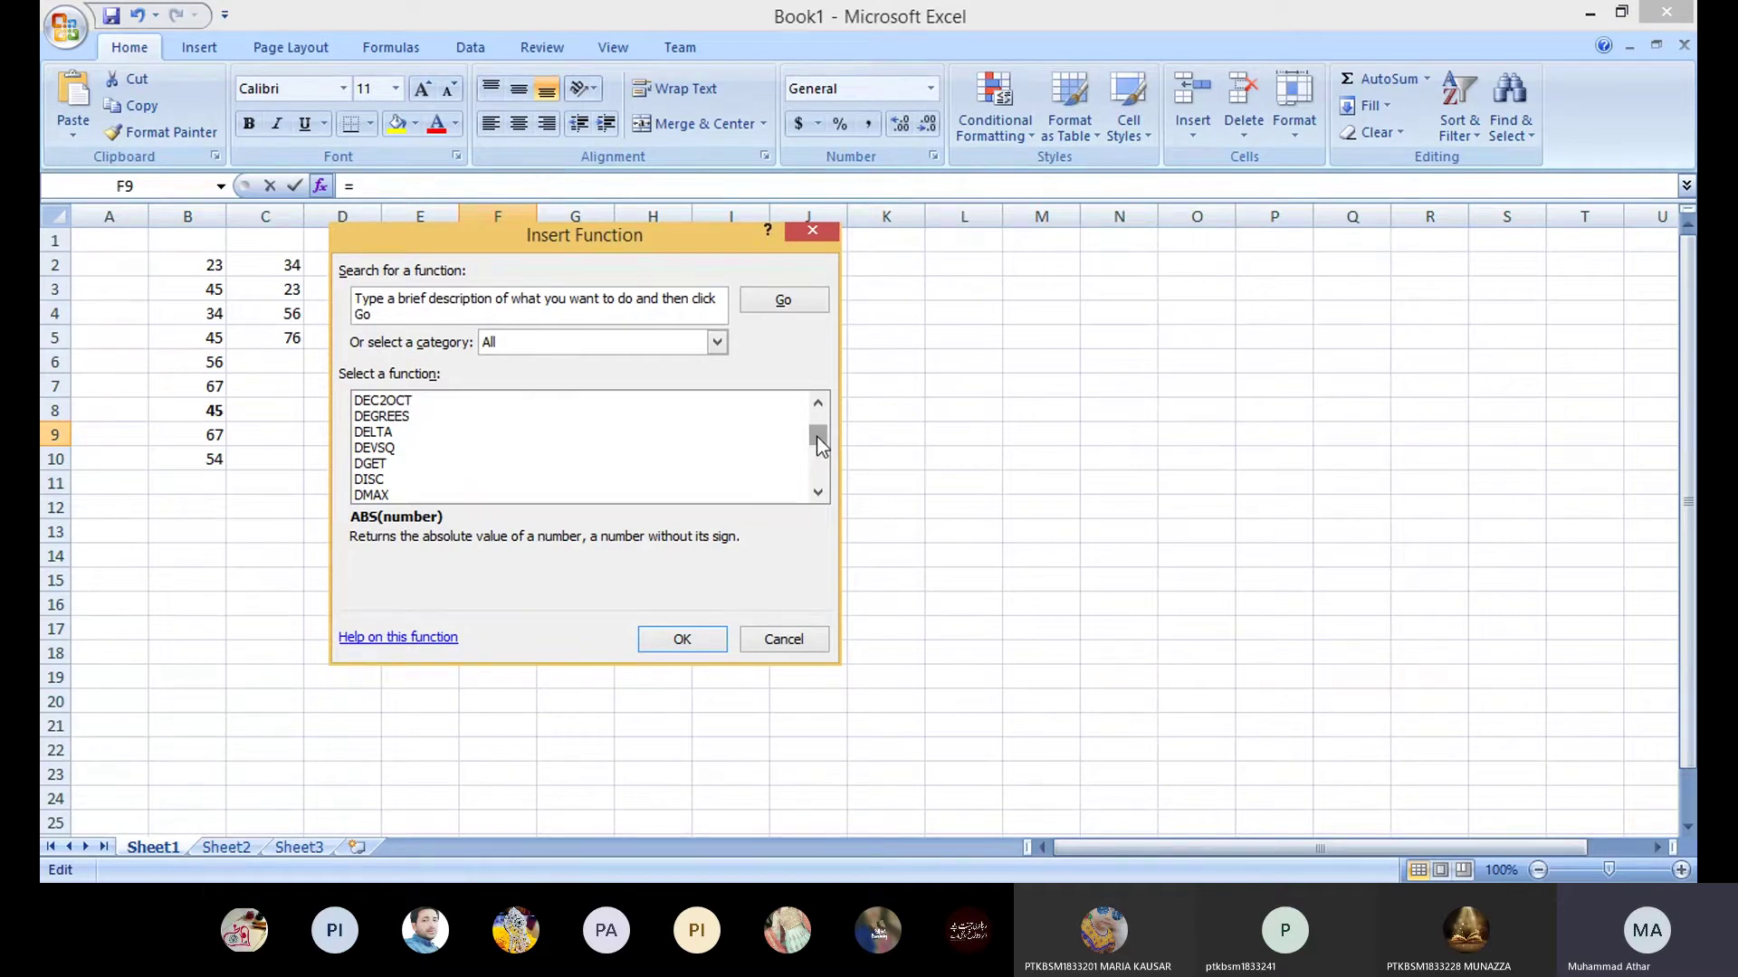
pyautogui.moveTo(816, 438)
pyautogui.mouseDown()
pyautogui.moveTo(817, 468)
pyautogui.moveTo(818, 452)
pyautogui.mouseUp()
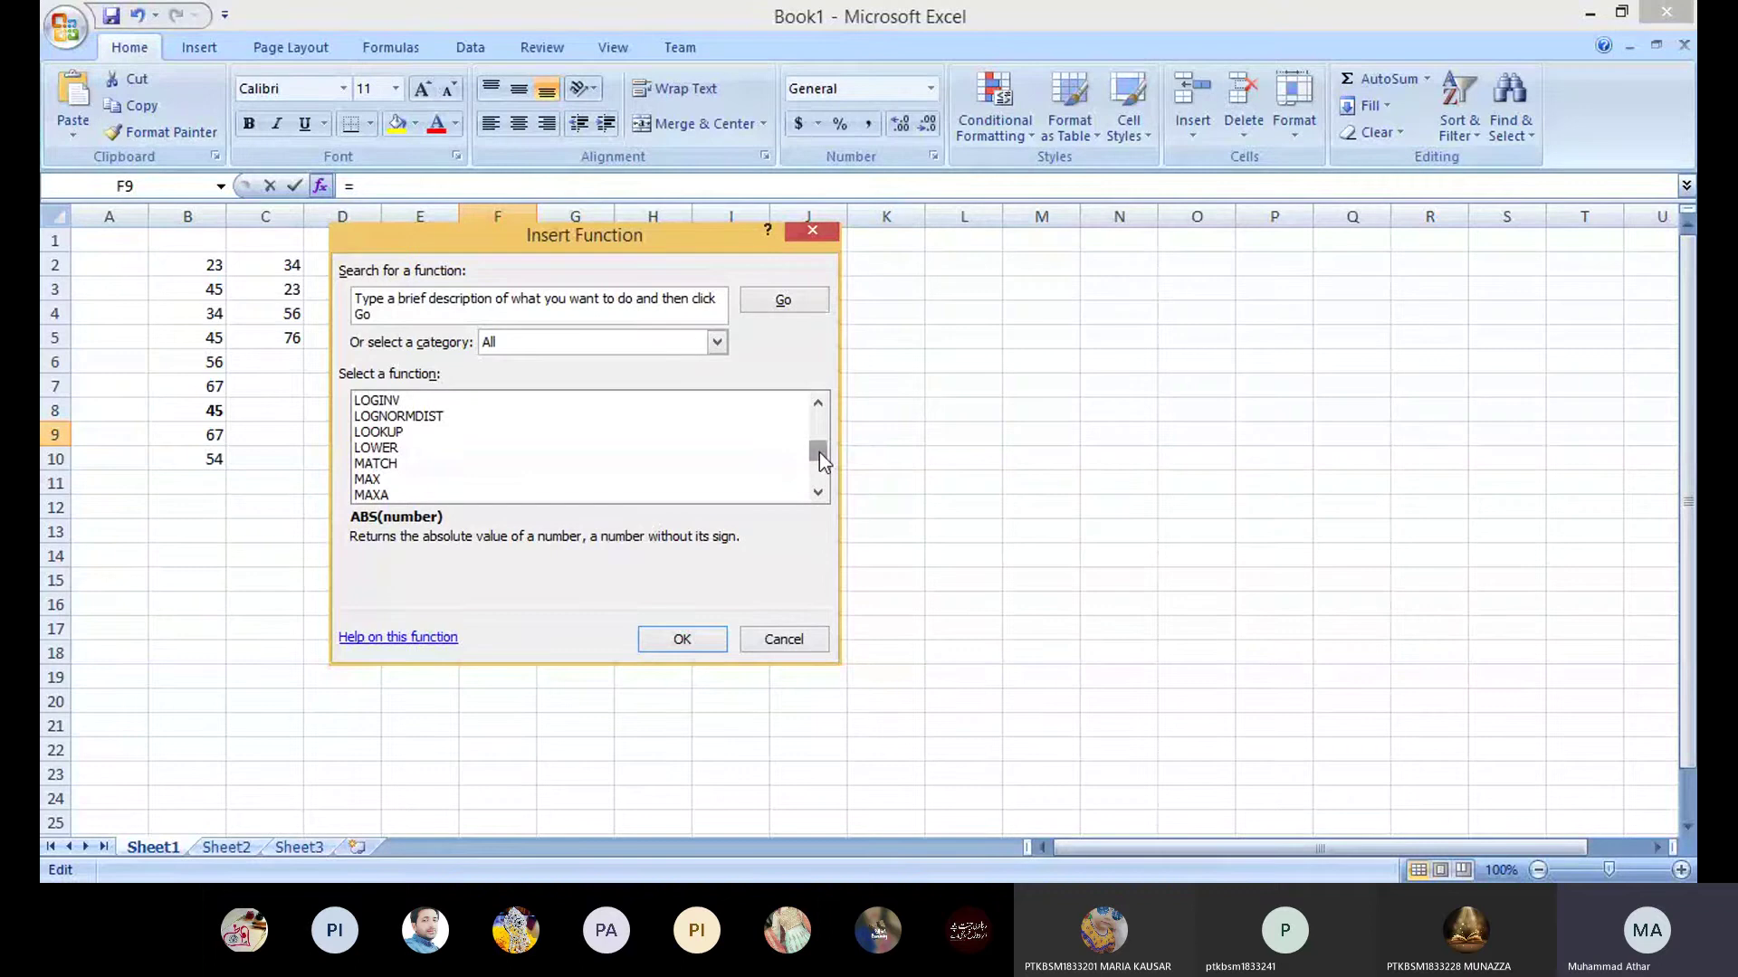
pyautogui.moveTo(818, 454); pyautogui.dragTo(818, 449)
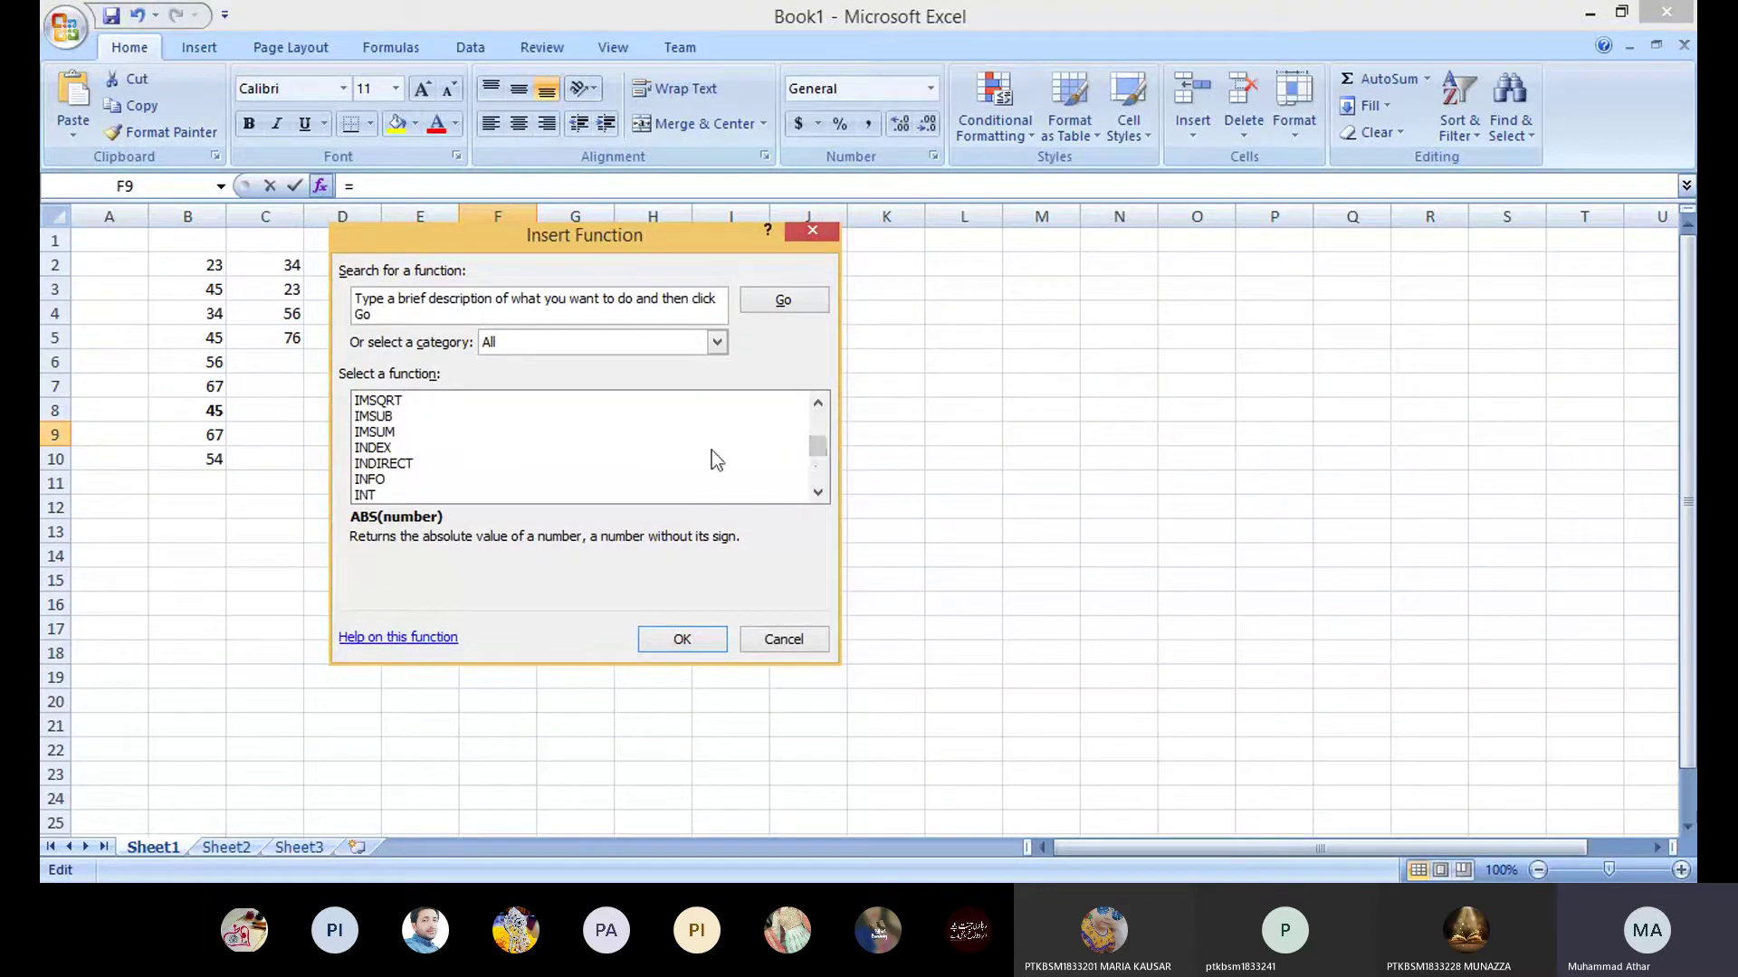
pyautogui.moveTo(817, 444); pyautogui.dragTo(816, 421)
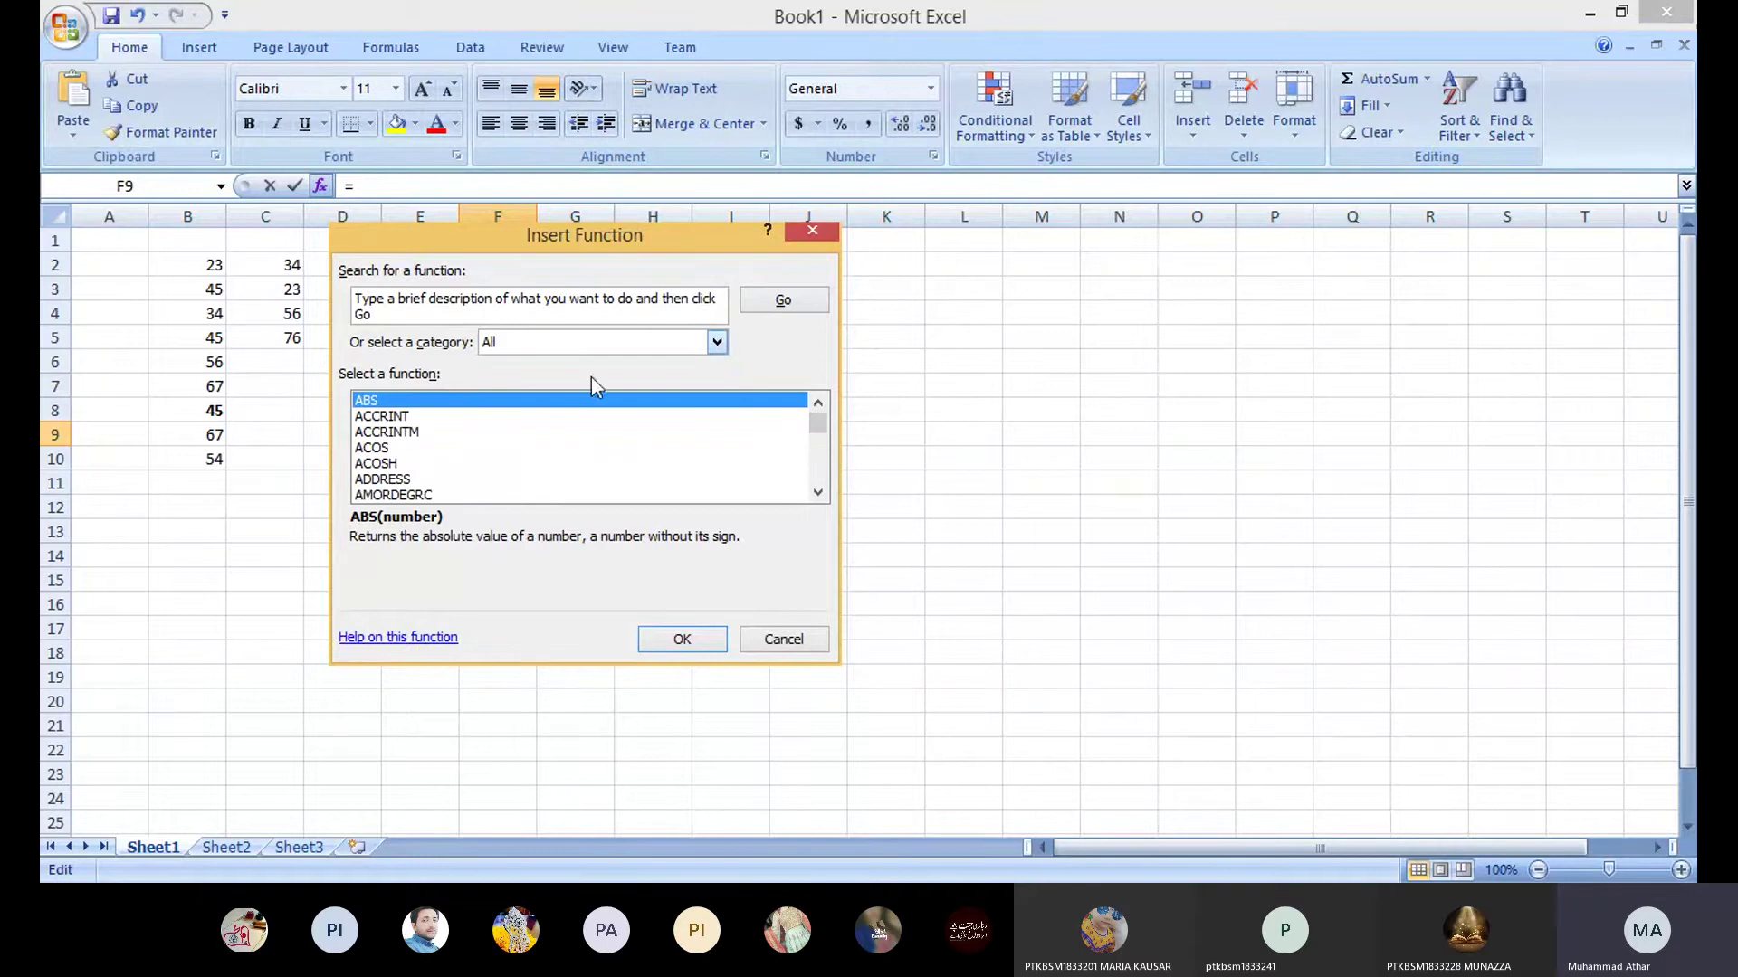
pyautogui.click(563, 395)
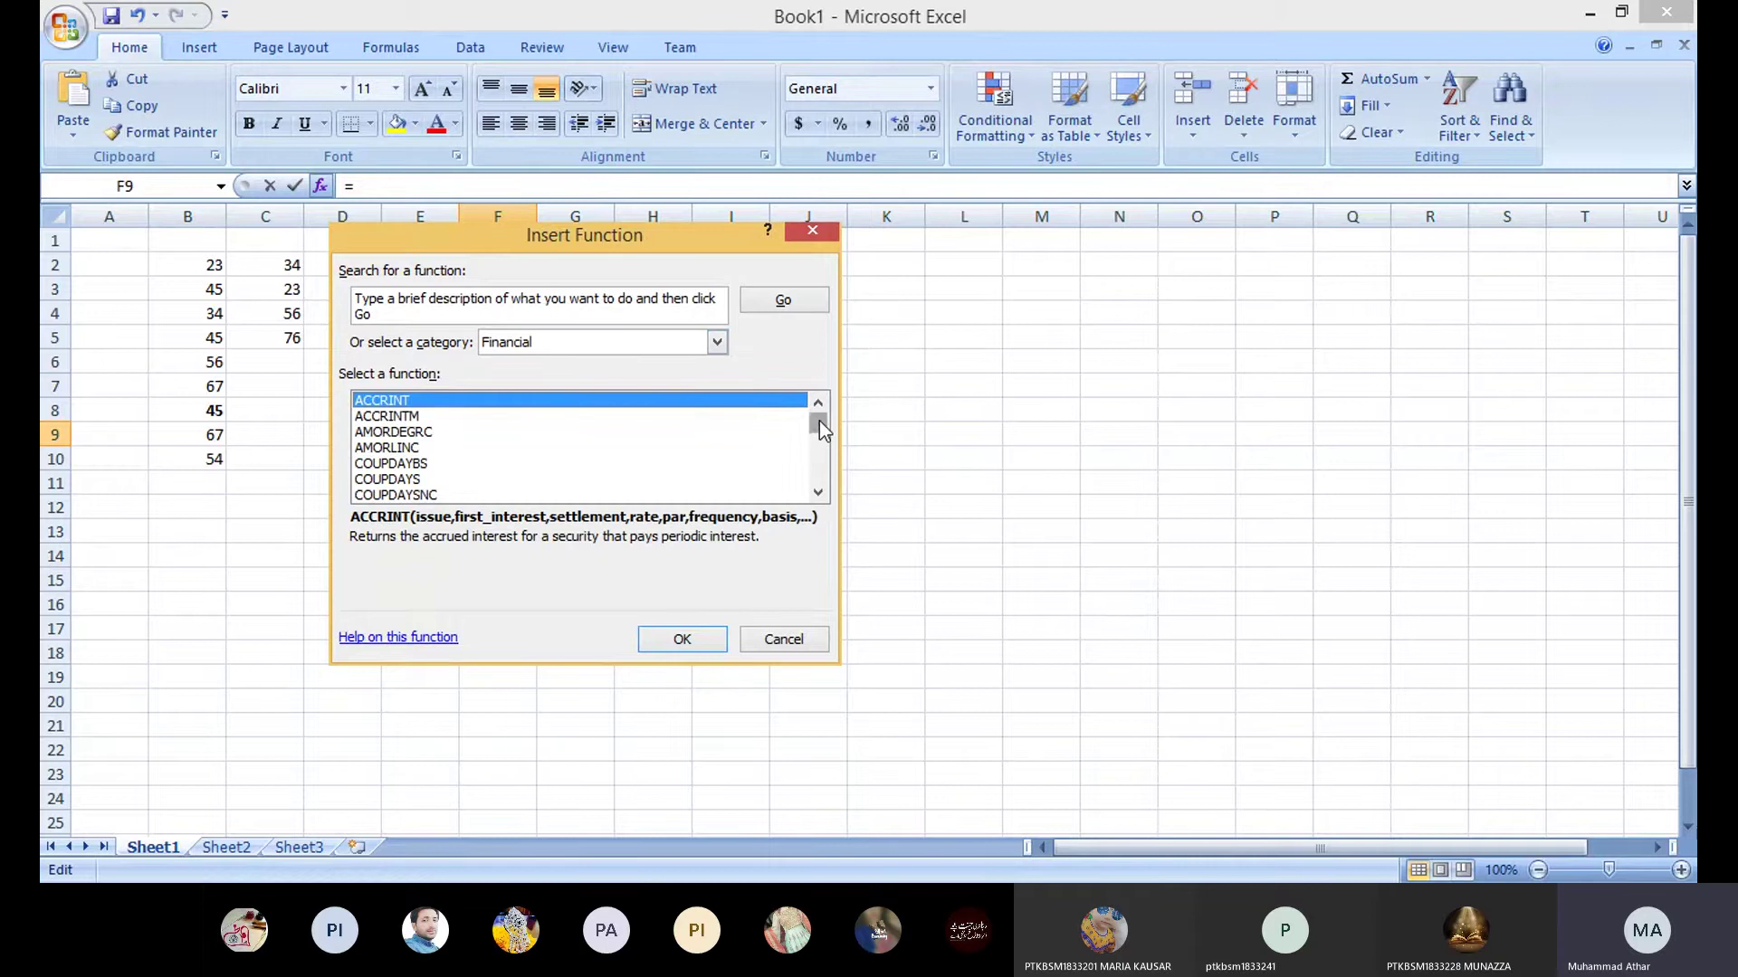
pyautogui.moveTo(818, 441); pyautogui.dragTo(818, 382)
# Step: Choose the DATE function from the Date & Time category for cell F9
pyautogui.press('Down')
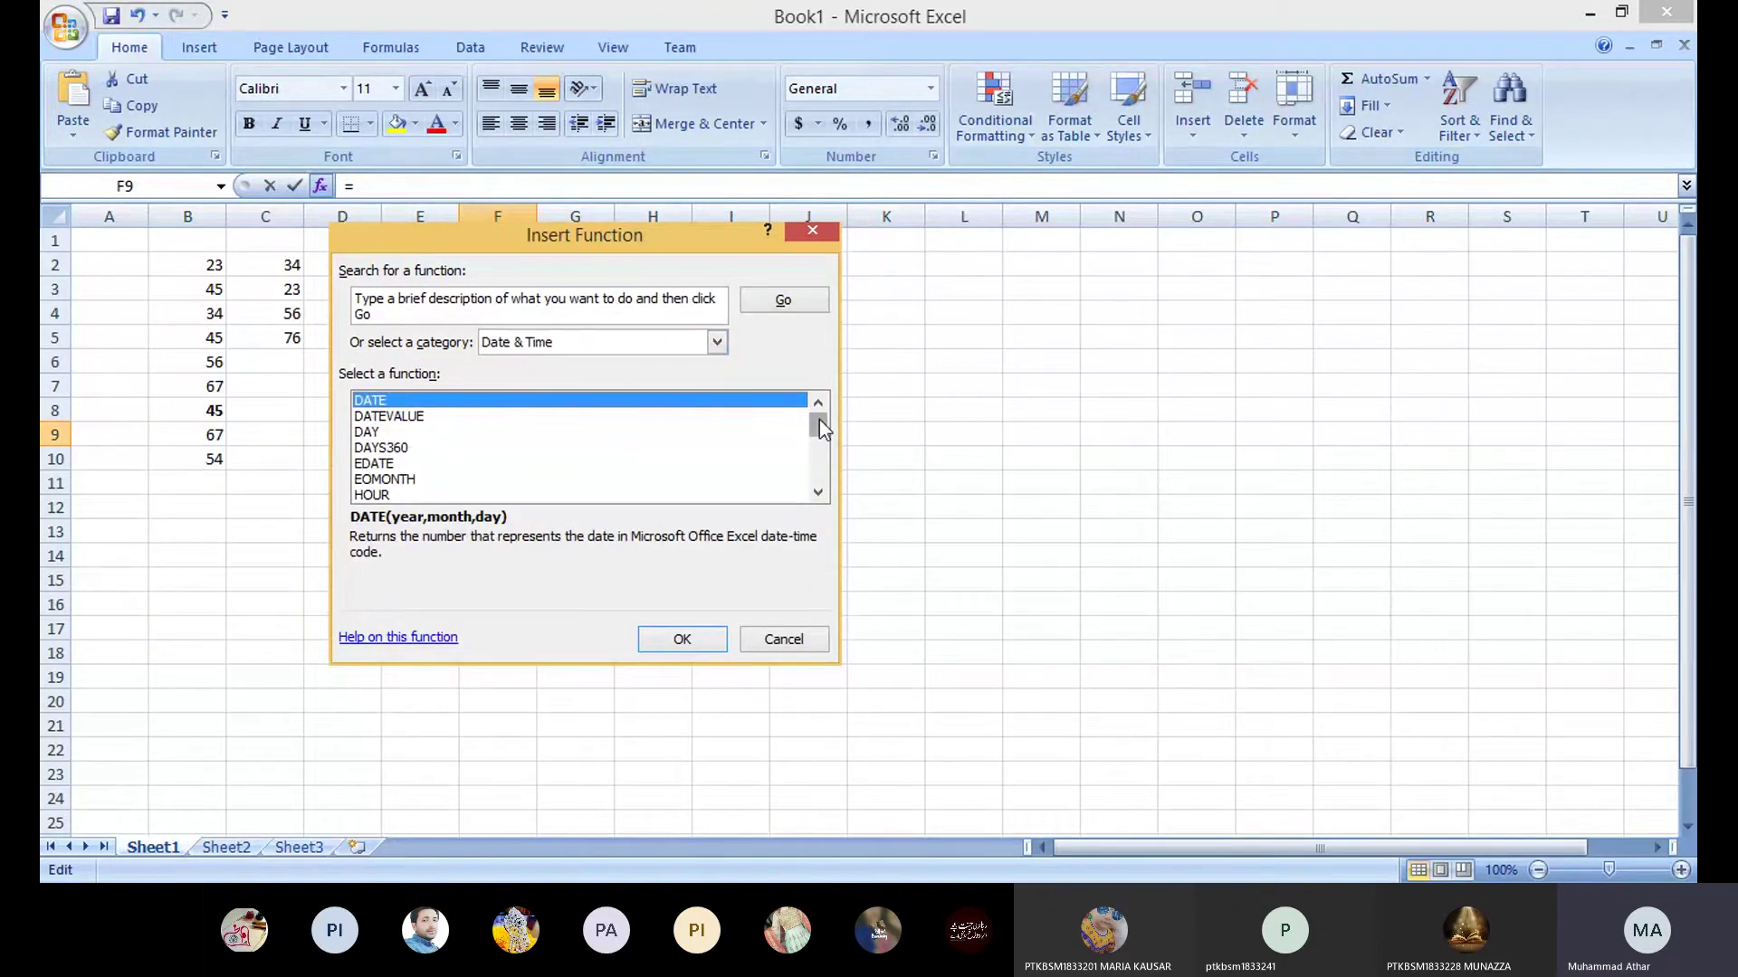
pyautogui.moveTo(818, 422)
pyautogui.mouseDown()
pyautogui.moveTo(817, 476)
pyautogui.moveTo(818, 399)
pyautogui.moveTo(816, 502)
pyautogui.moveTo(801, 413)
pyautogui.mouseUp()
pyautogui.click(713, 642)
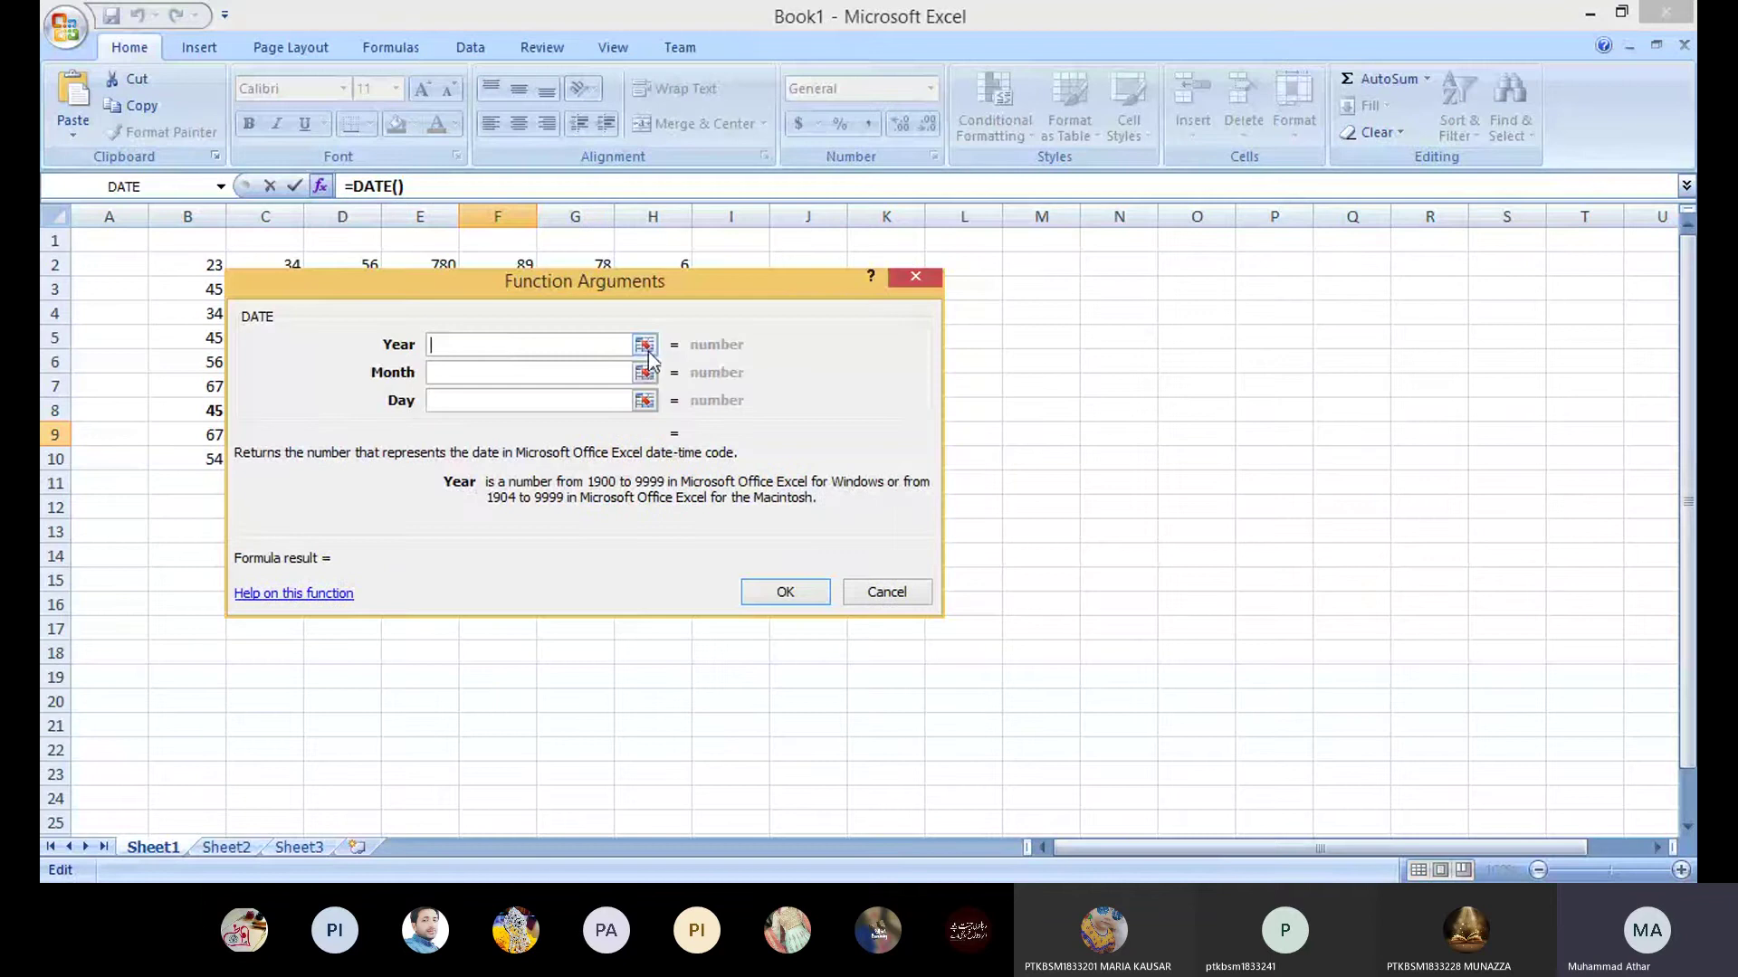
# Step: Set the DATE arguments to year 2020, month 11 and day 27, and insert the formula in F9
pyautogui.click(645, 346)
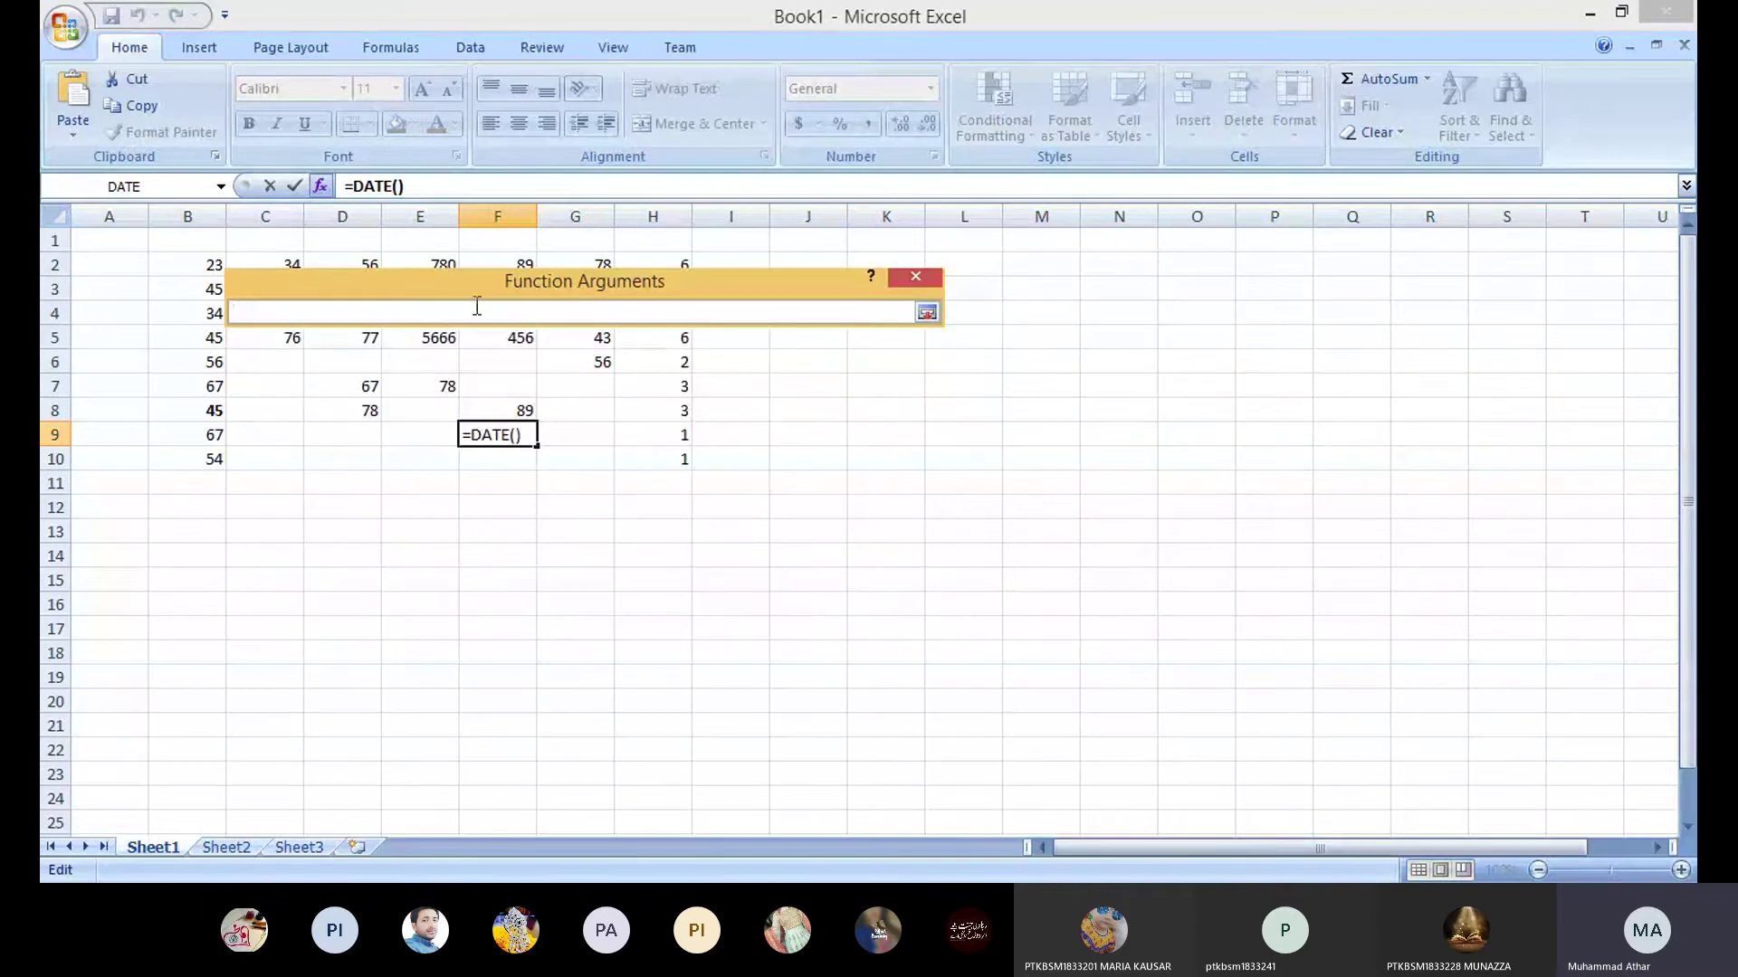
pyautogui.write('2020')
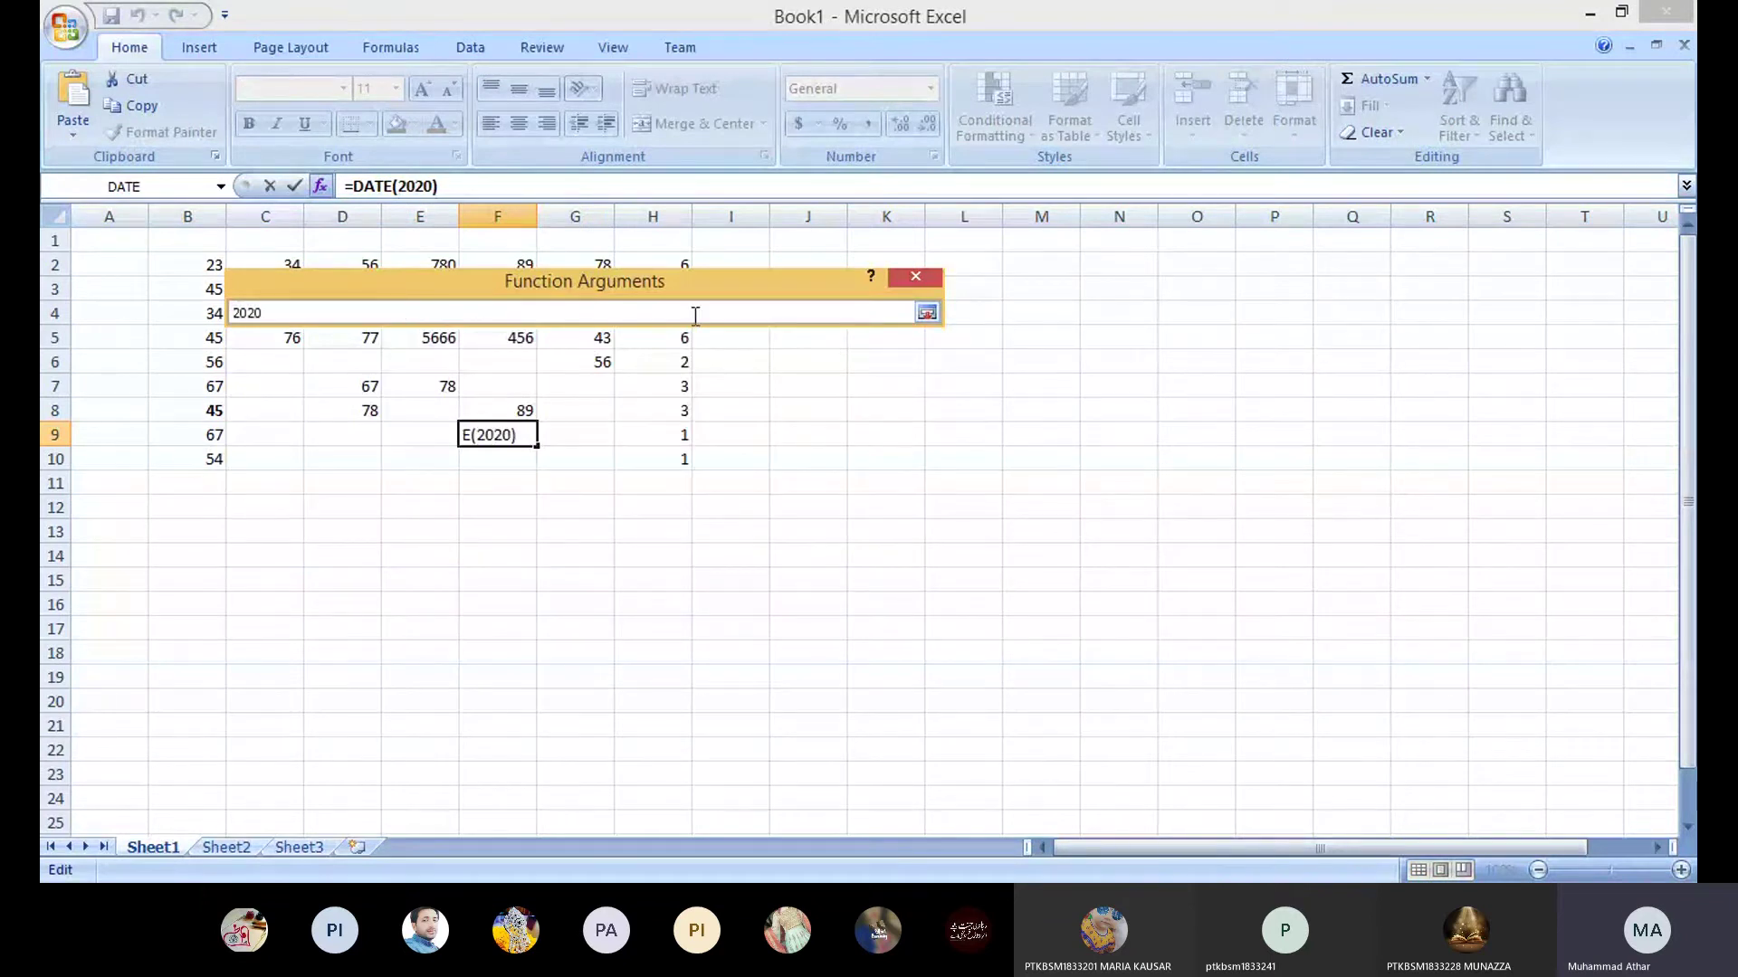
pyautogui.press('Return')
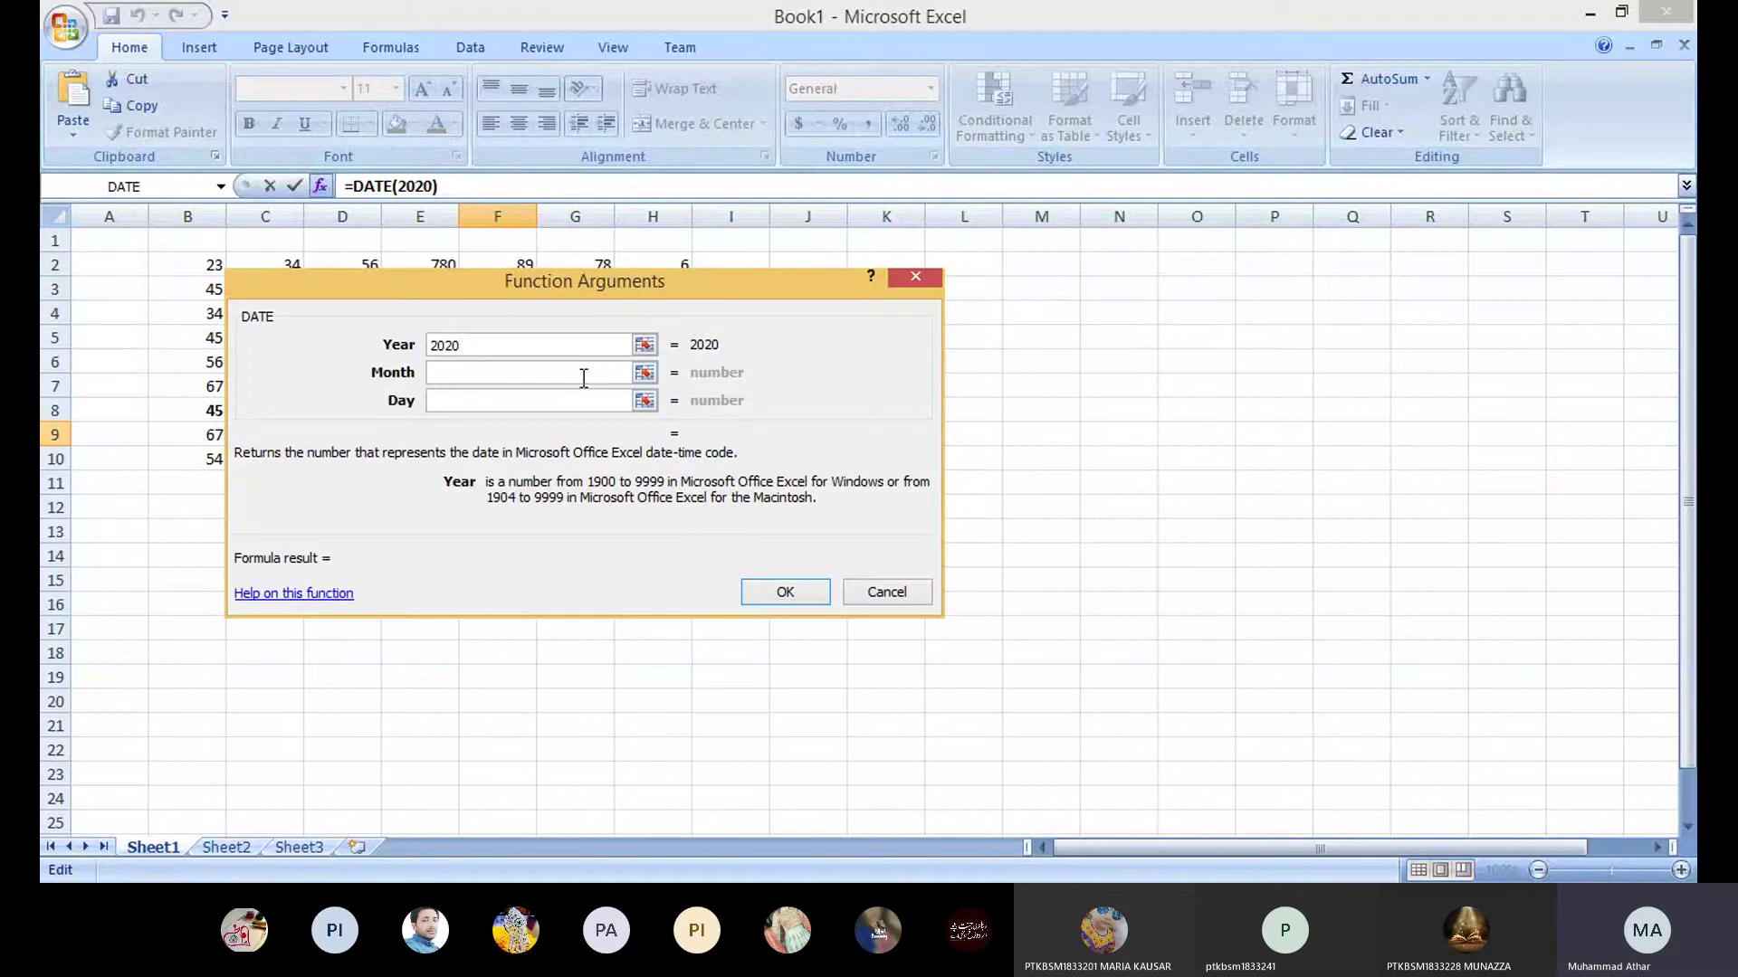
pyautogui.click(476, 371)
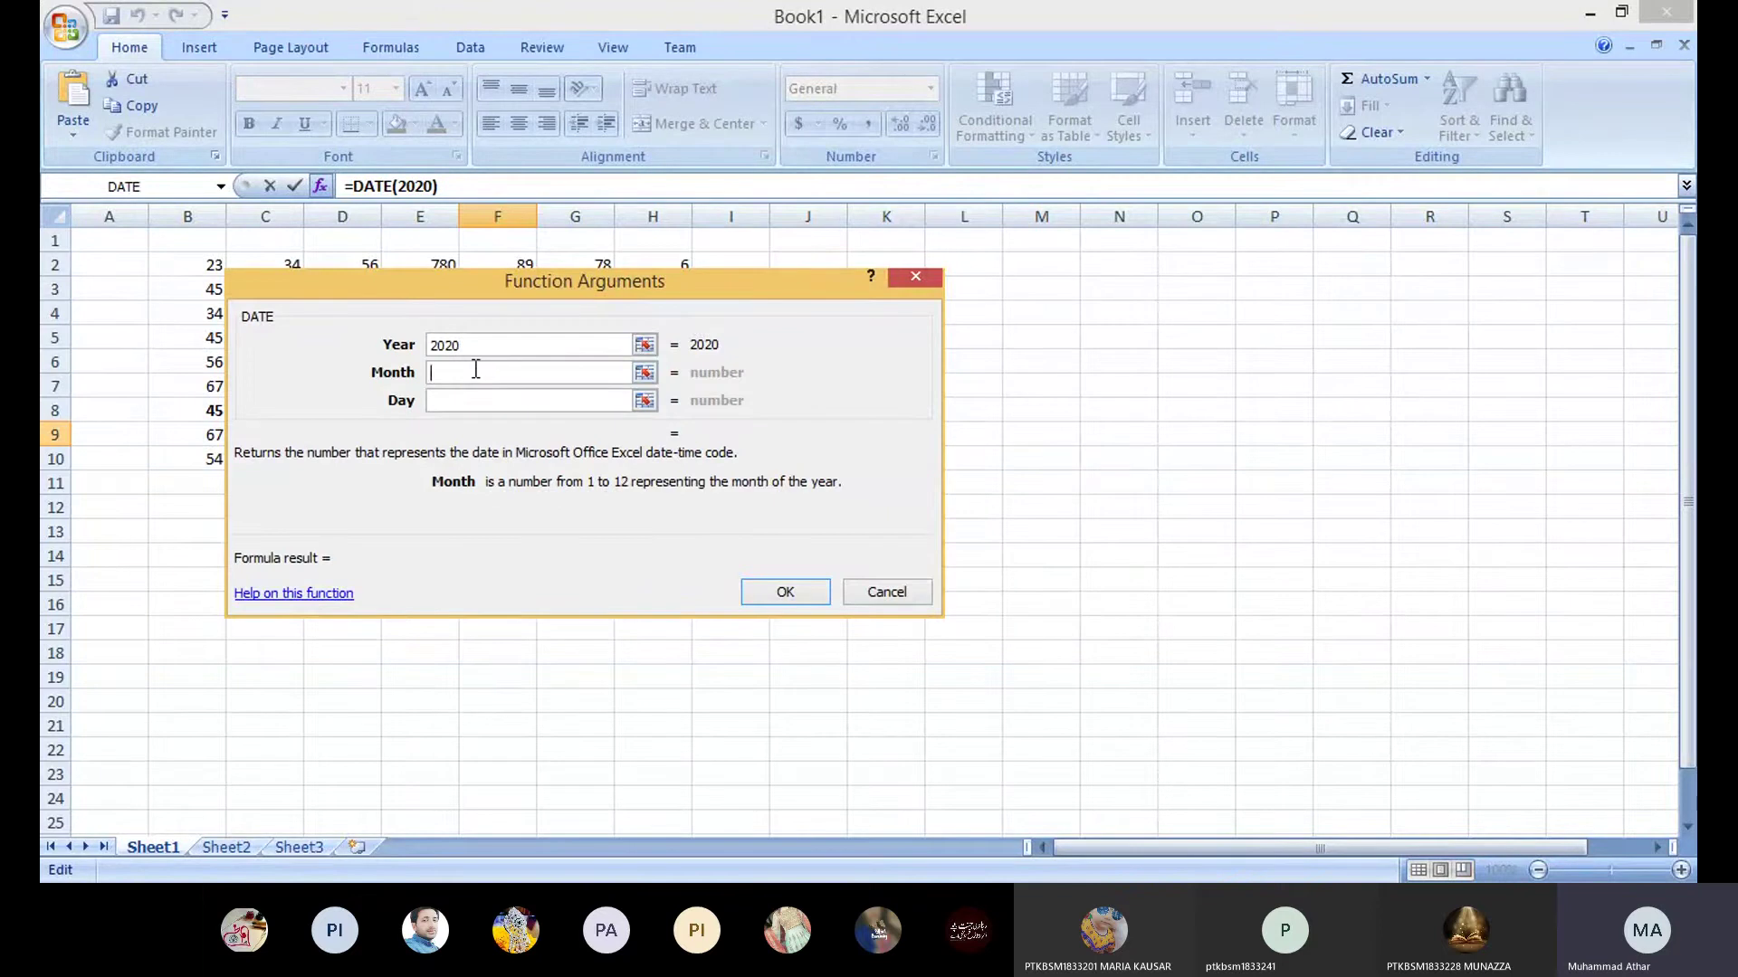
pyautogui.write('1')
pyautogui.write('0')
pyautogui.press('BackSpace')
pyautogui.click(493, 401)
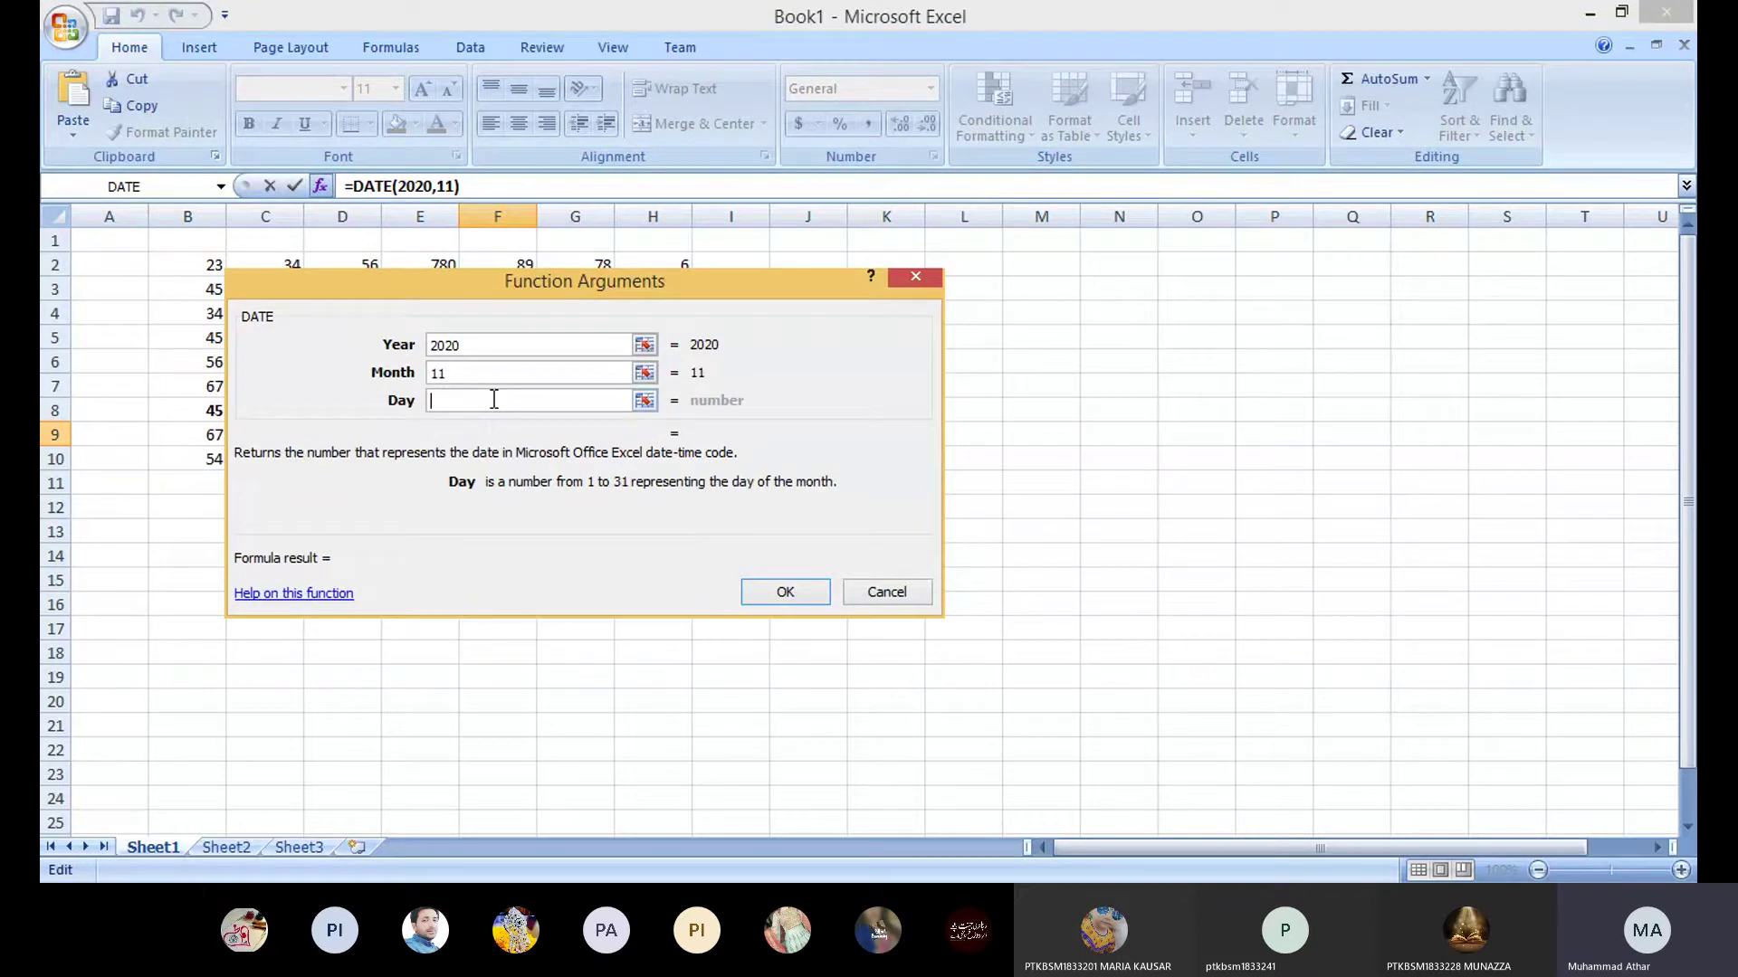
pyautogui.write('27')
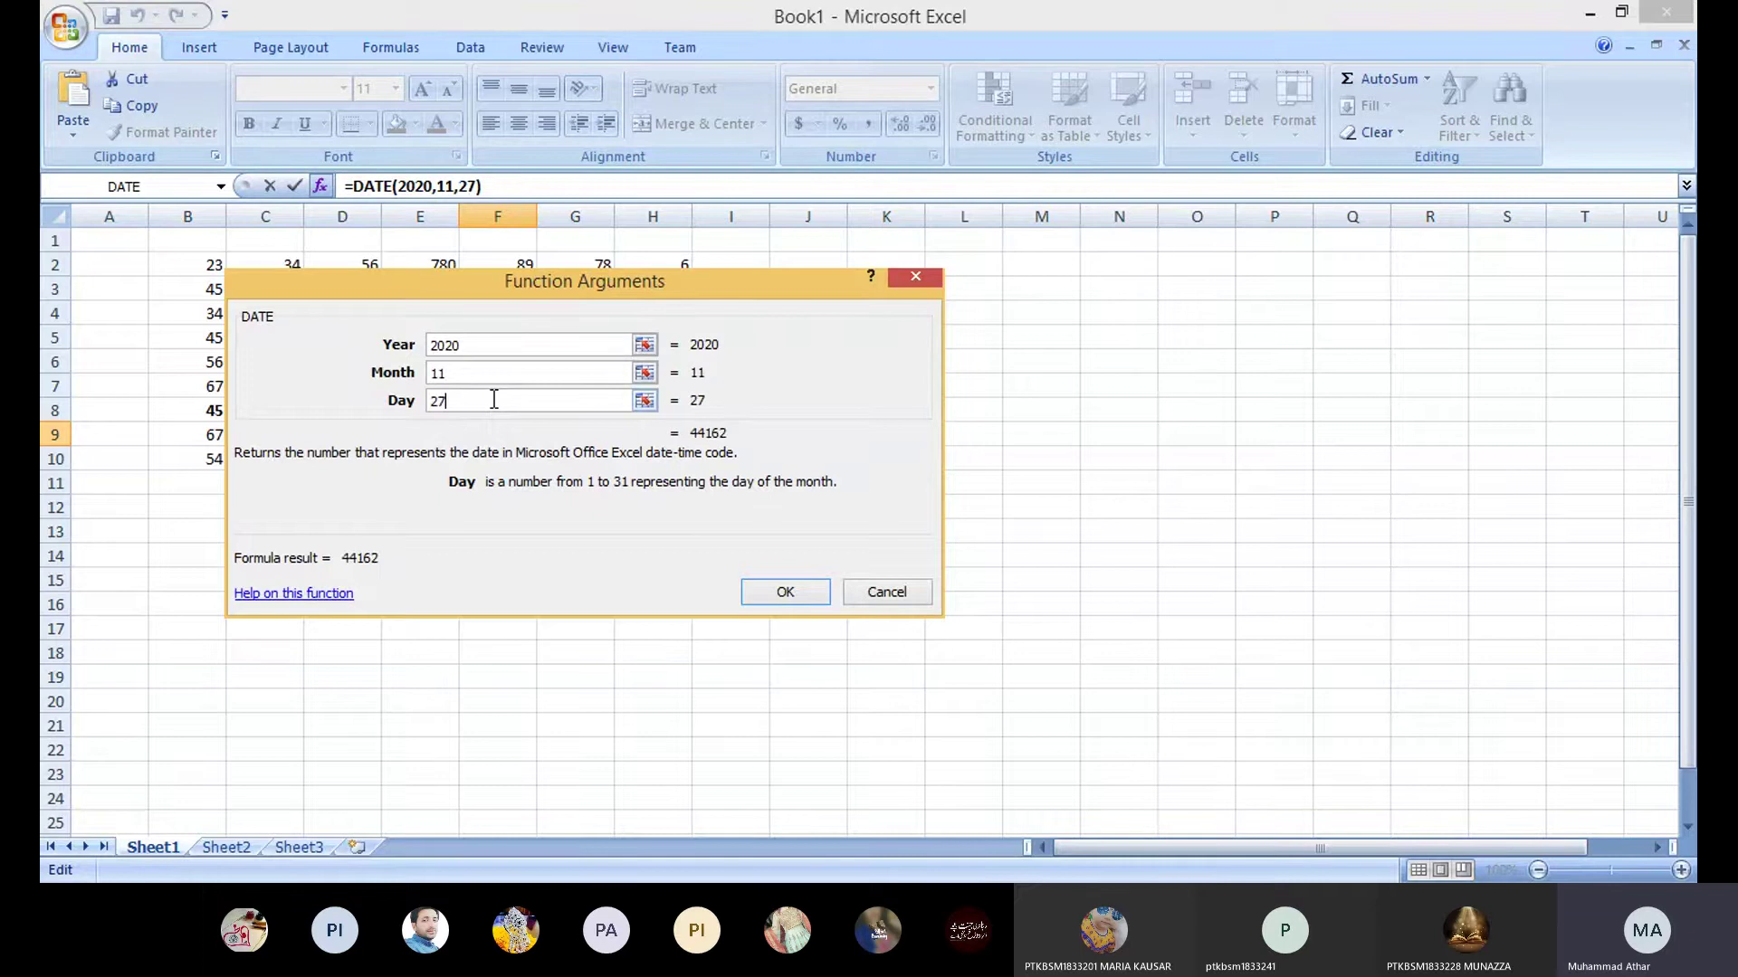
pyautogui.click(786, 591)
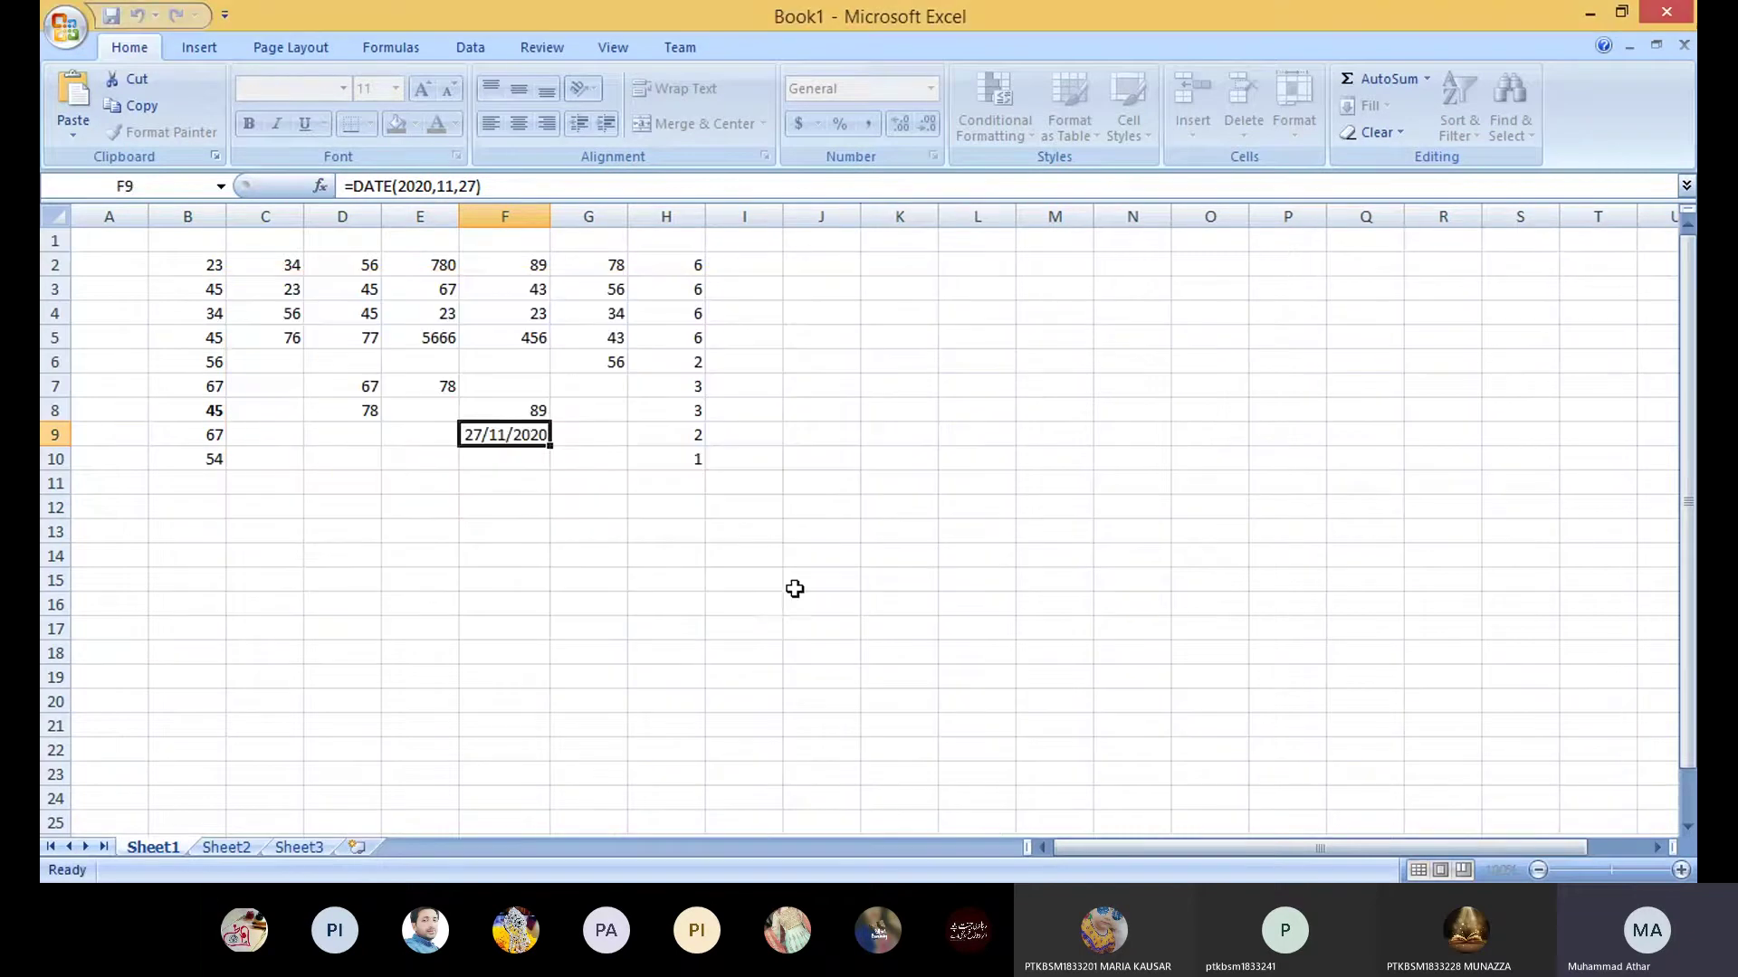
pyautogui.click(489, 458)
pyautogui.click(504, 433)
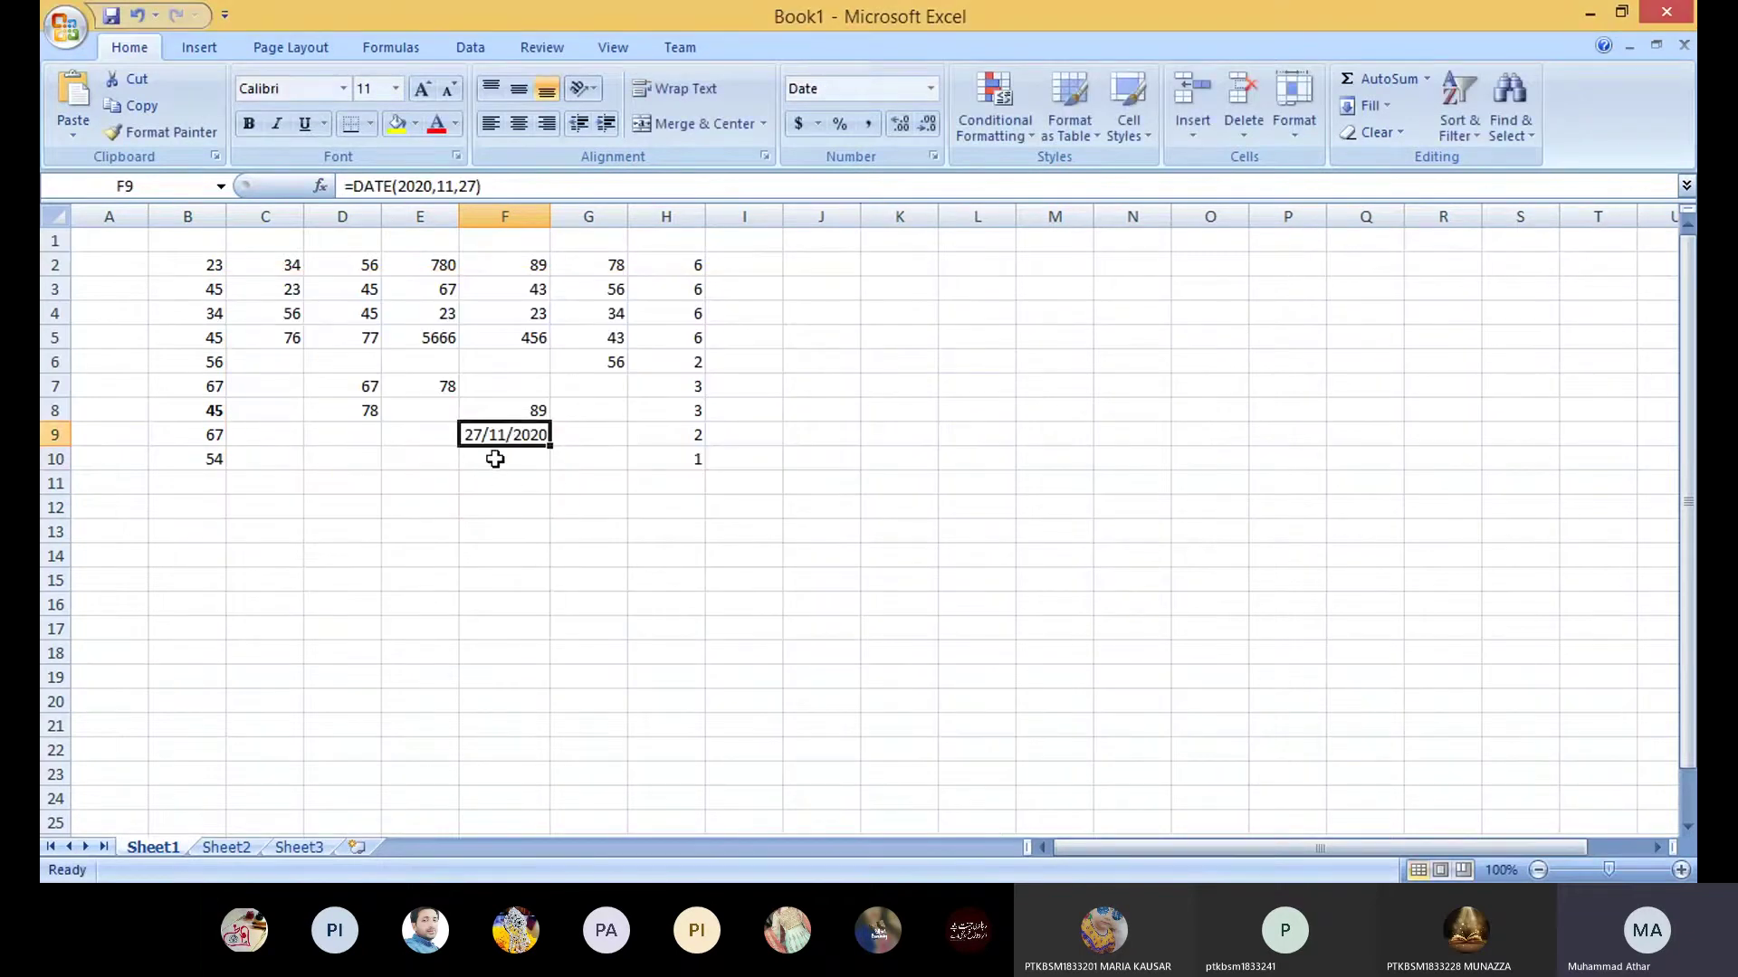
pyautogui.click(554, 881)
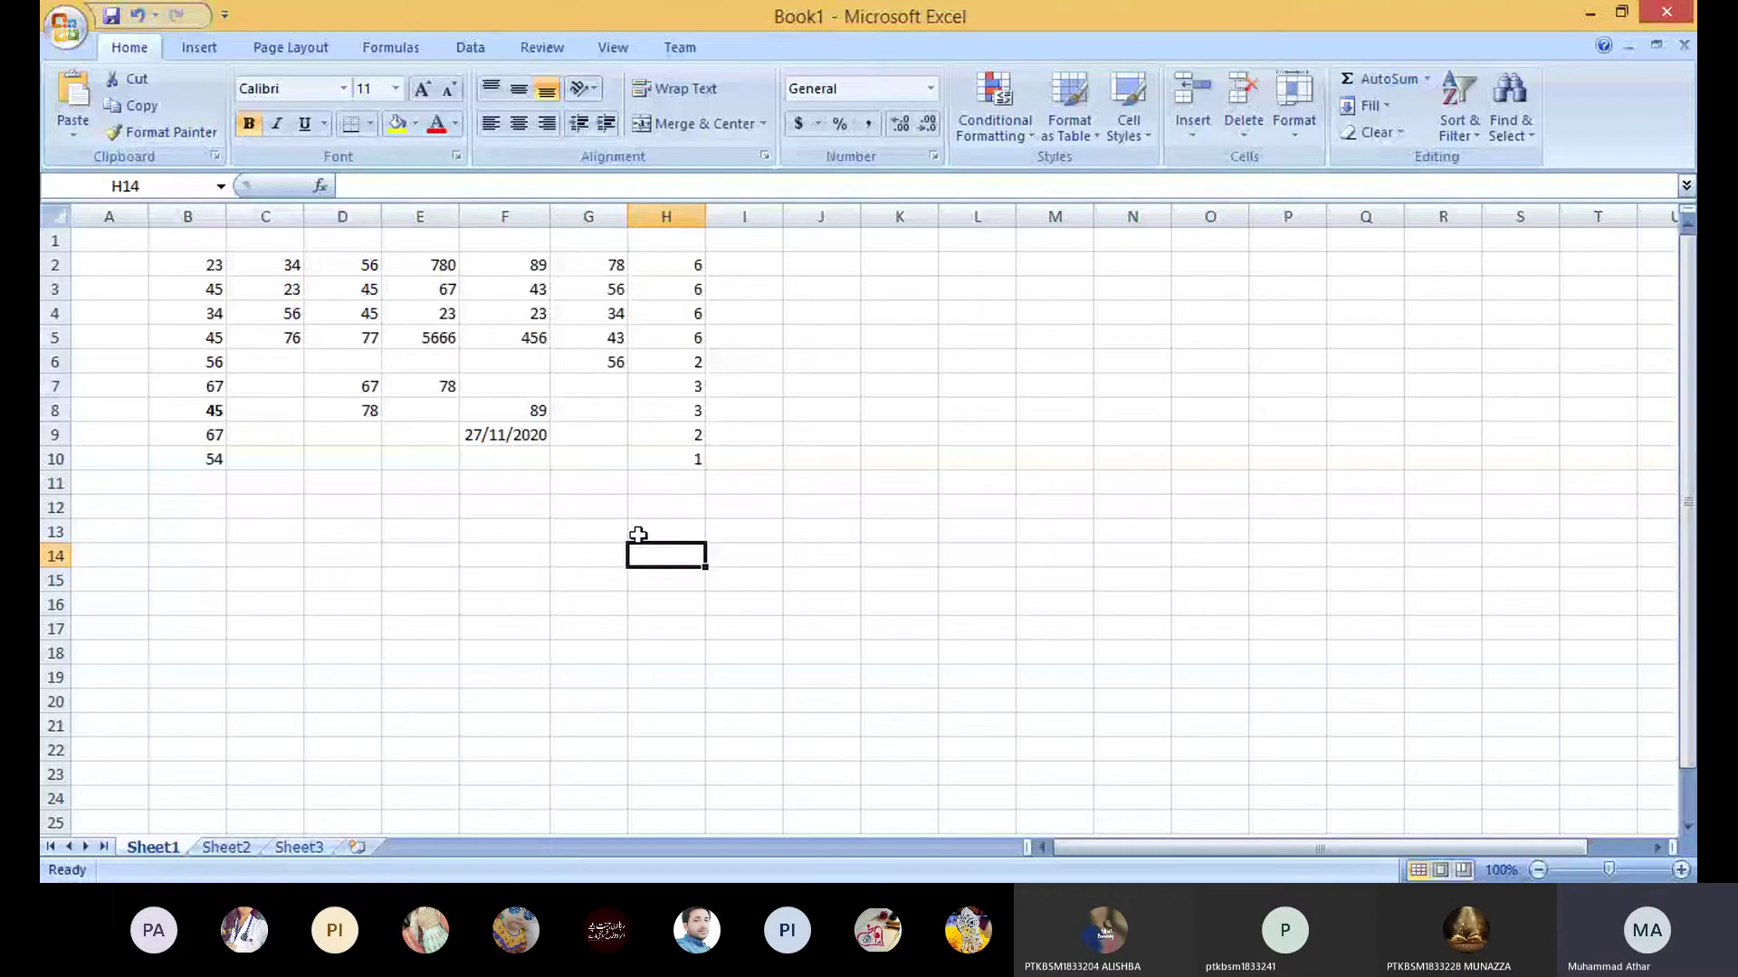
# Step: Clear the date from cell F9
pyautogui.click(504, 436)
pyautogui.press('Delete')
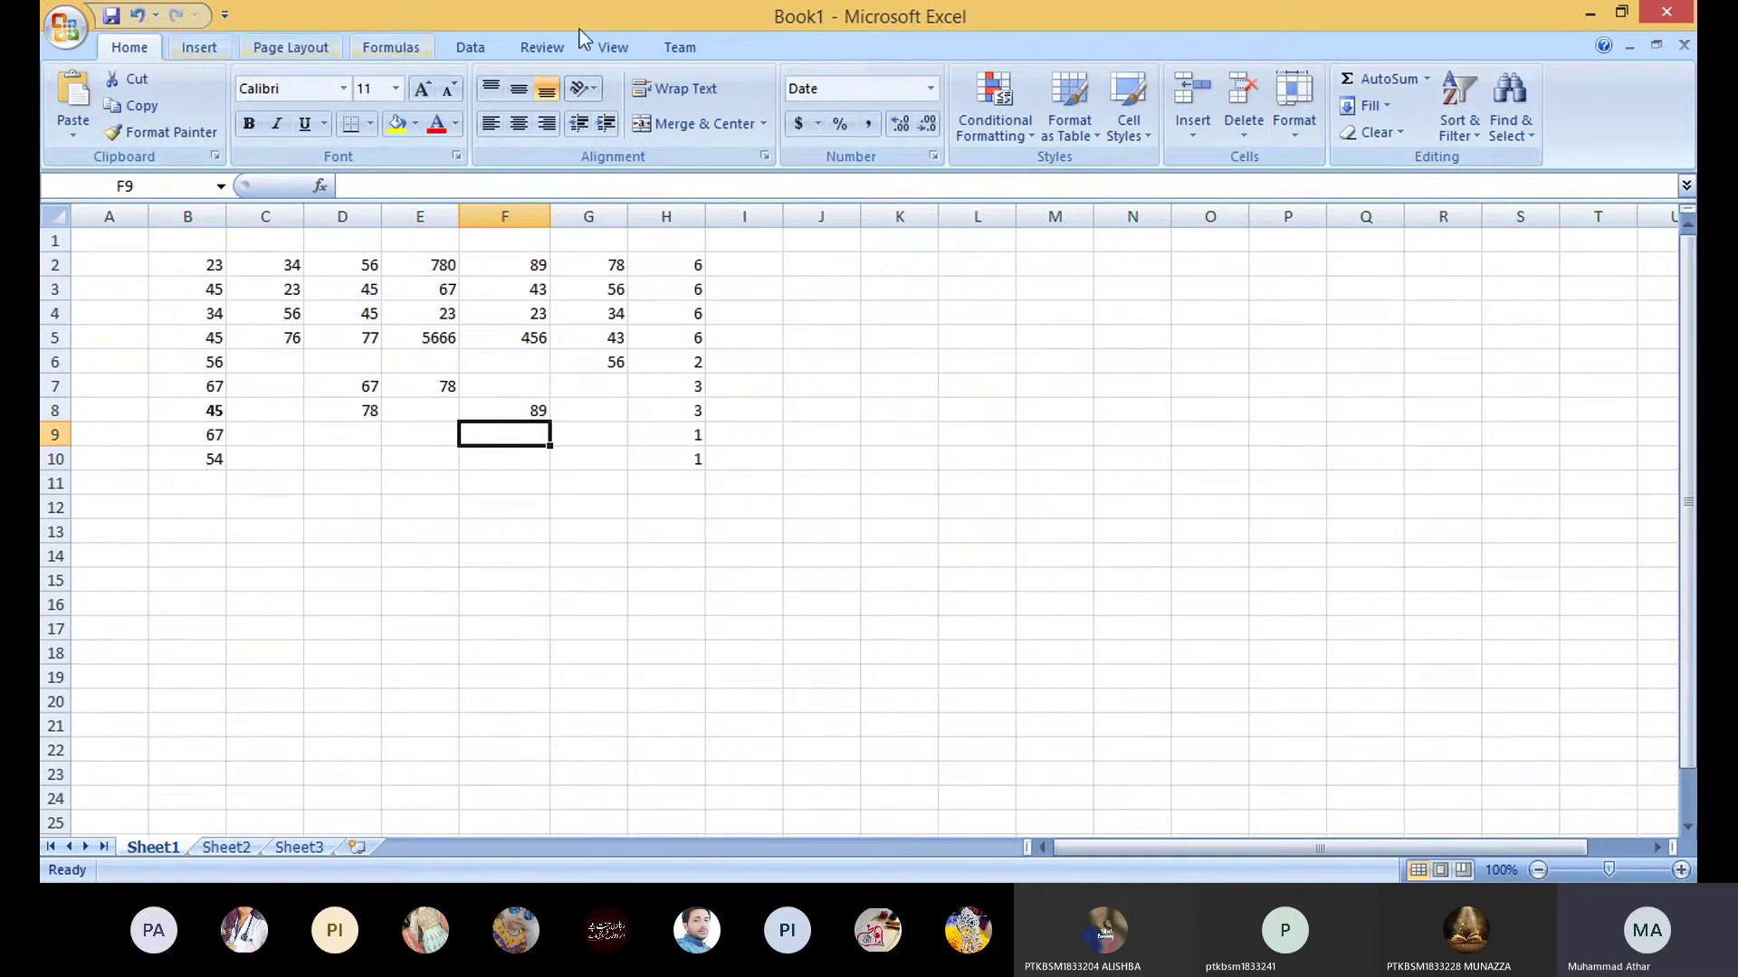
# Step: Open the Insert Function dialog for cell F9, examine the functions in the Math & Trig and Statistical categories, and close it without inserting one
pyautogui.click(402, 51)
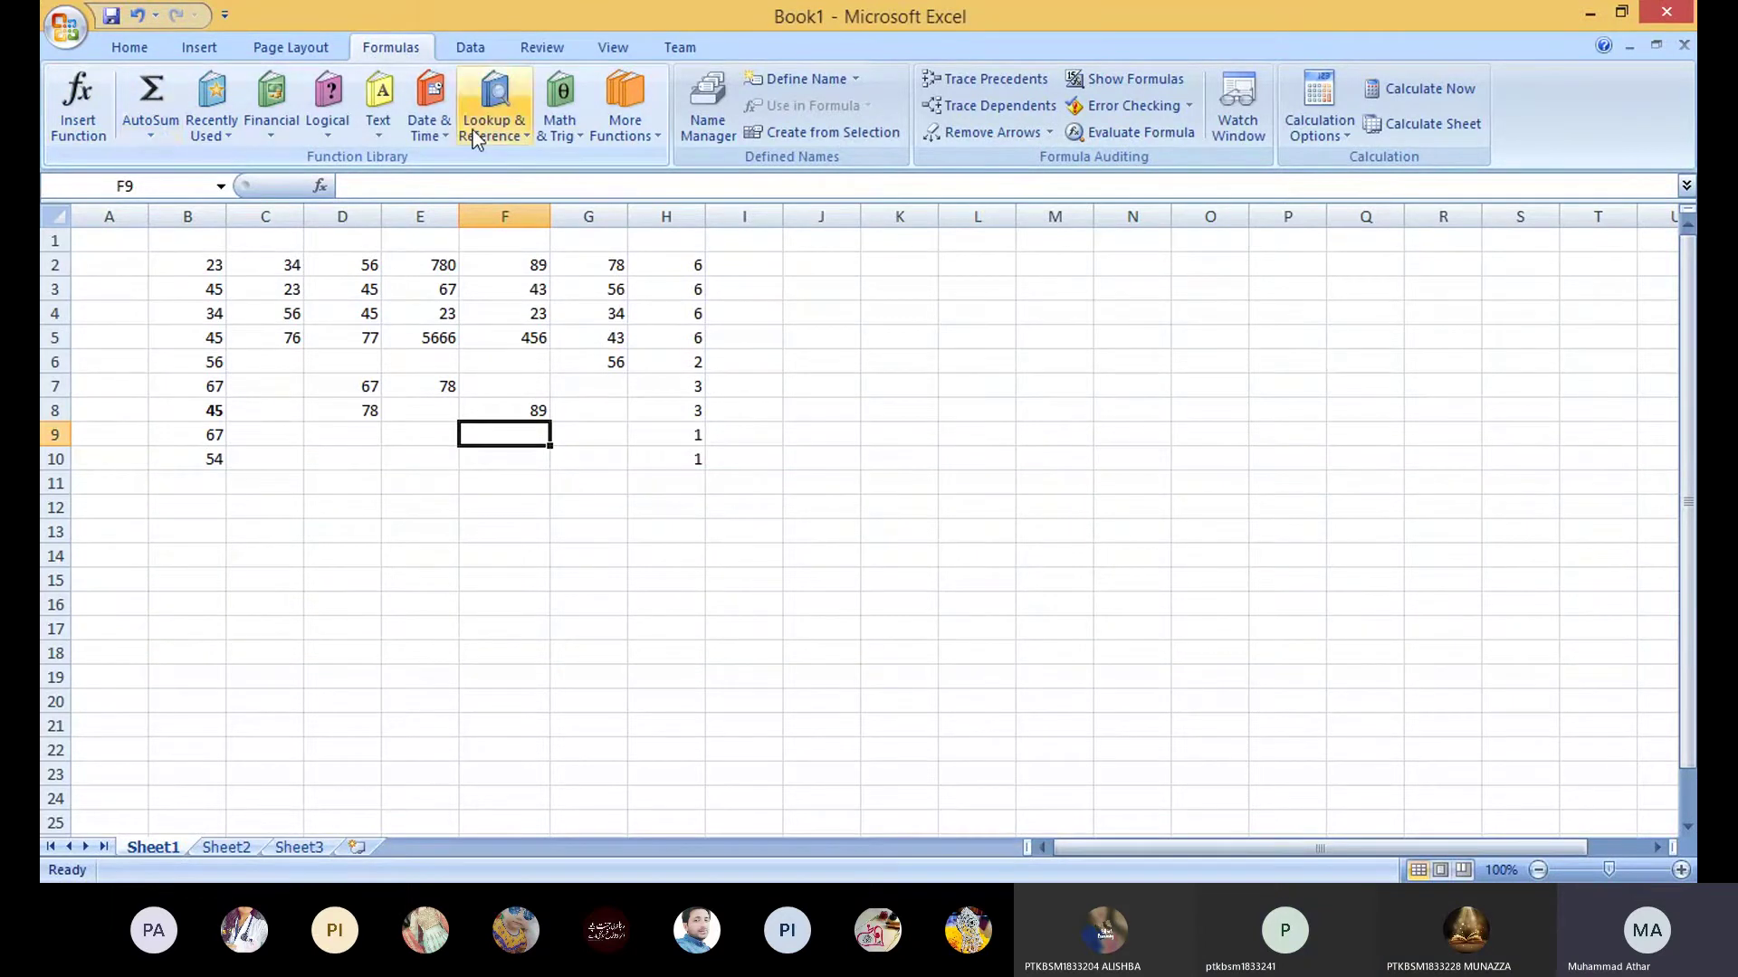
pyautogui.click(88, 138)
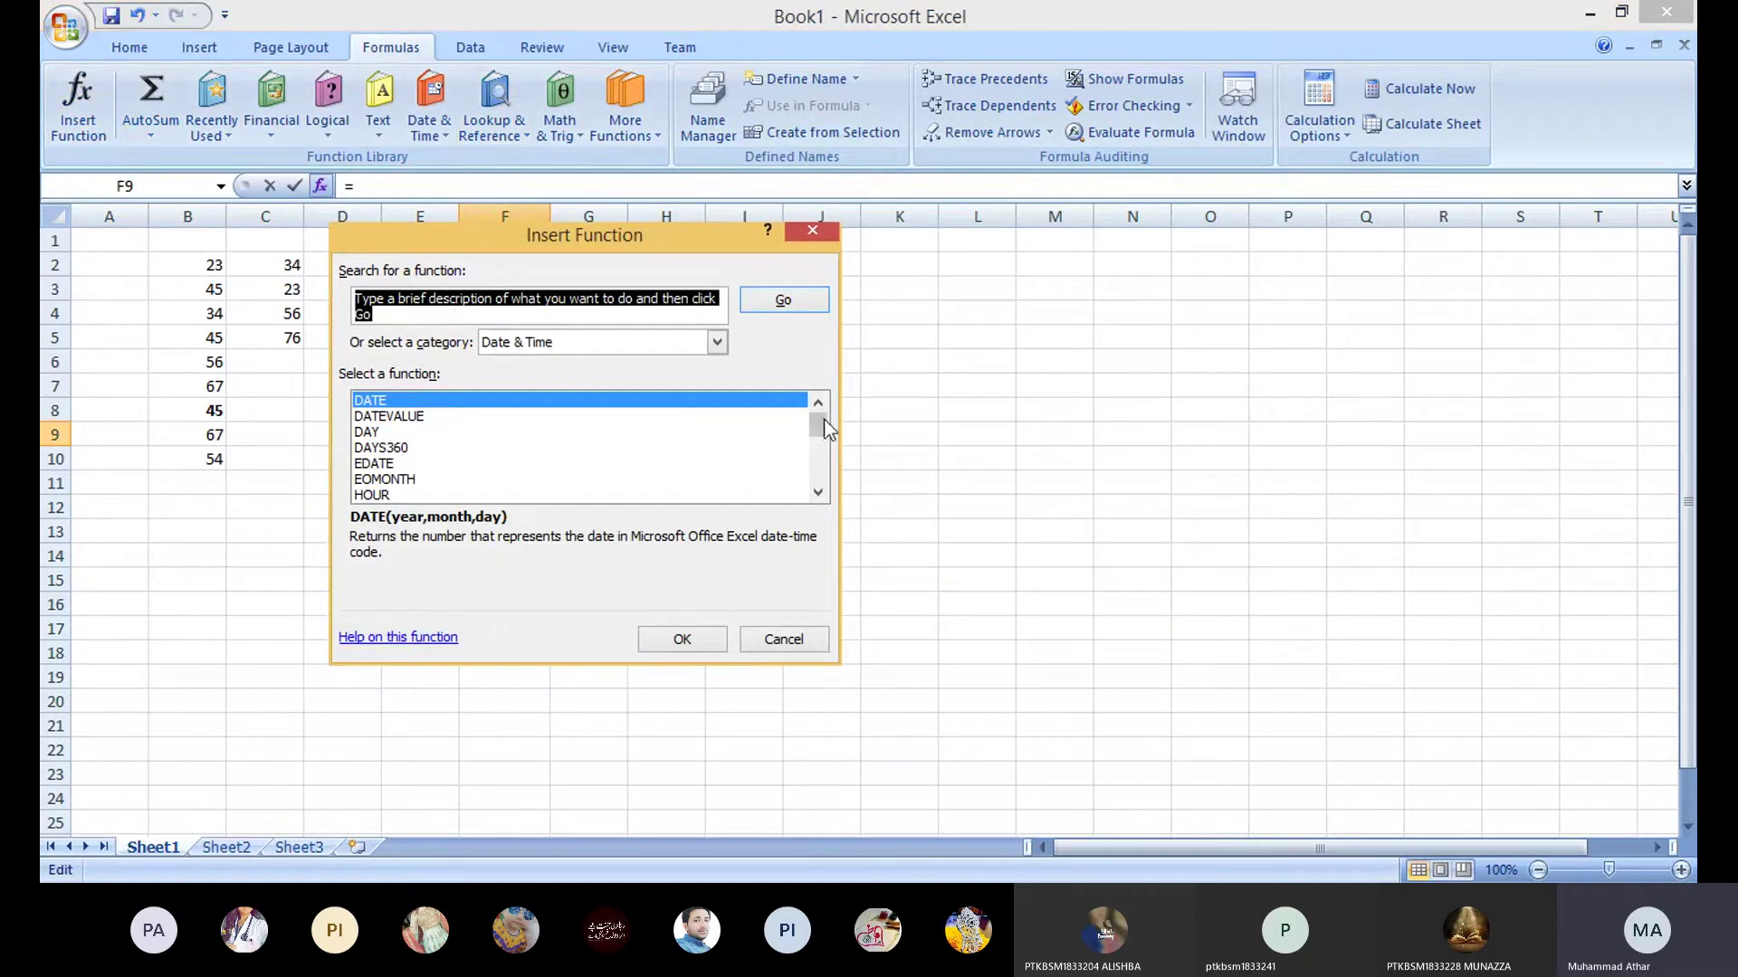
pyautogui.click(716, 346)
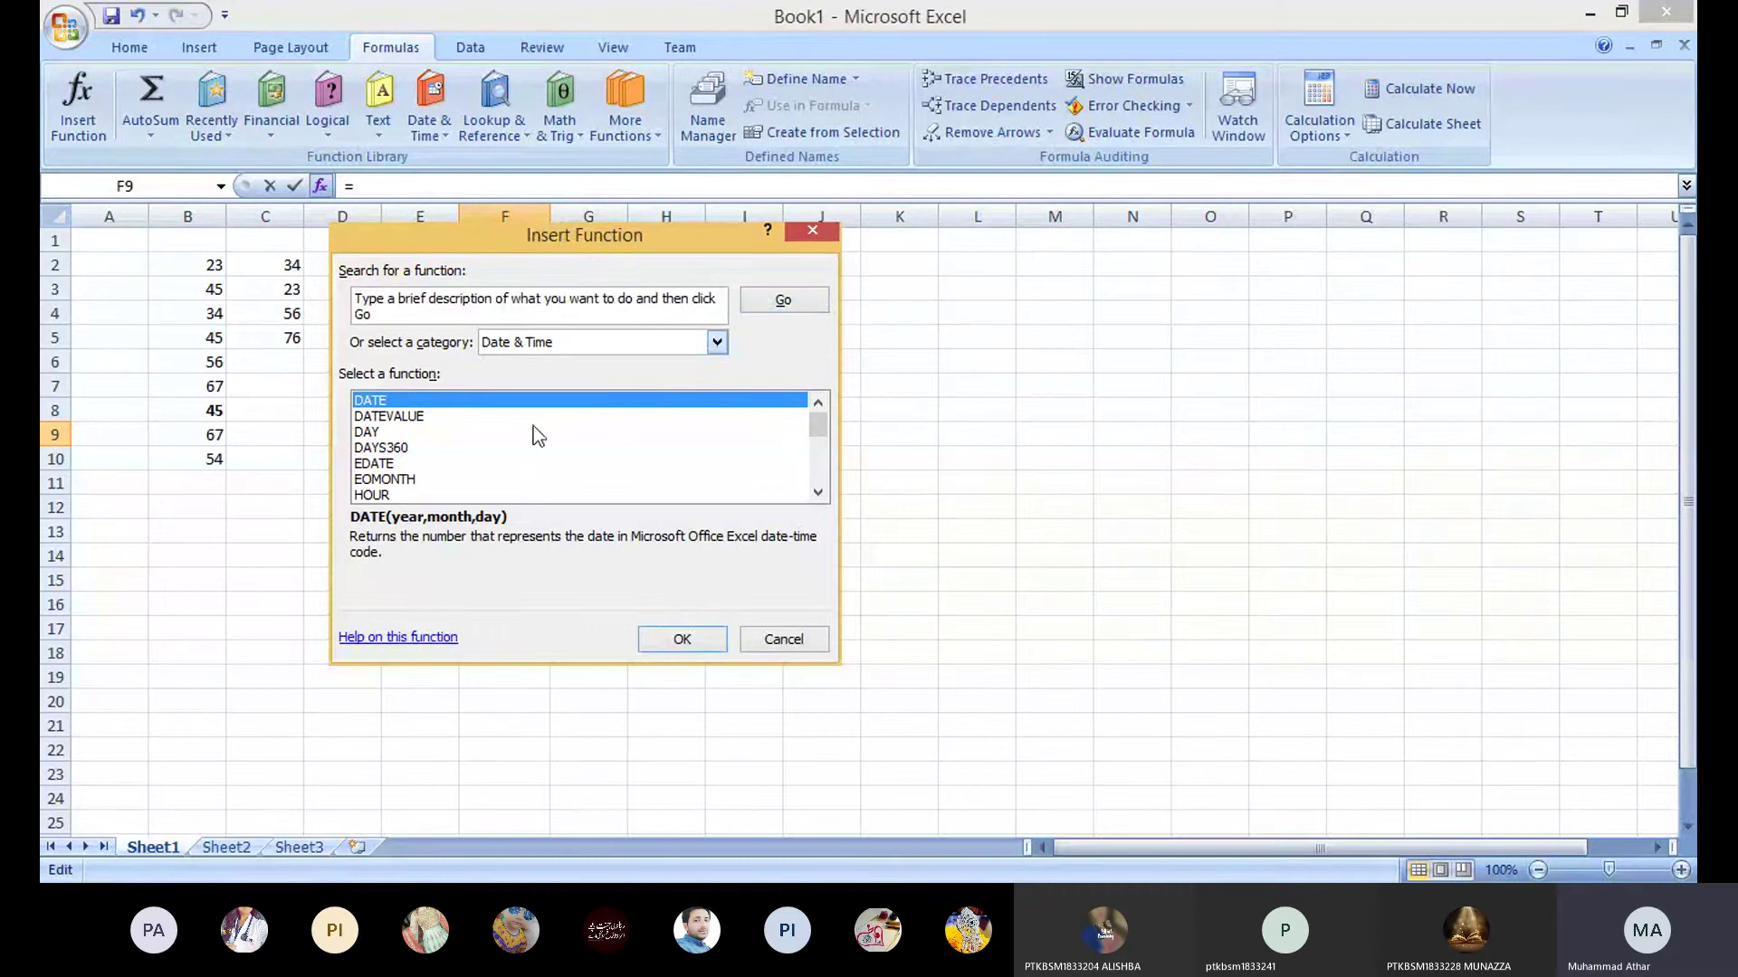
pyautogui.press('Down')
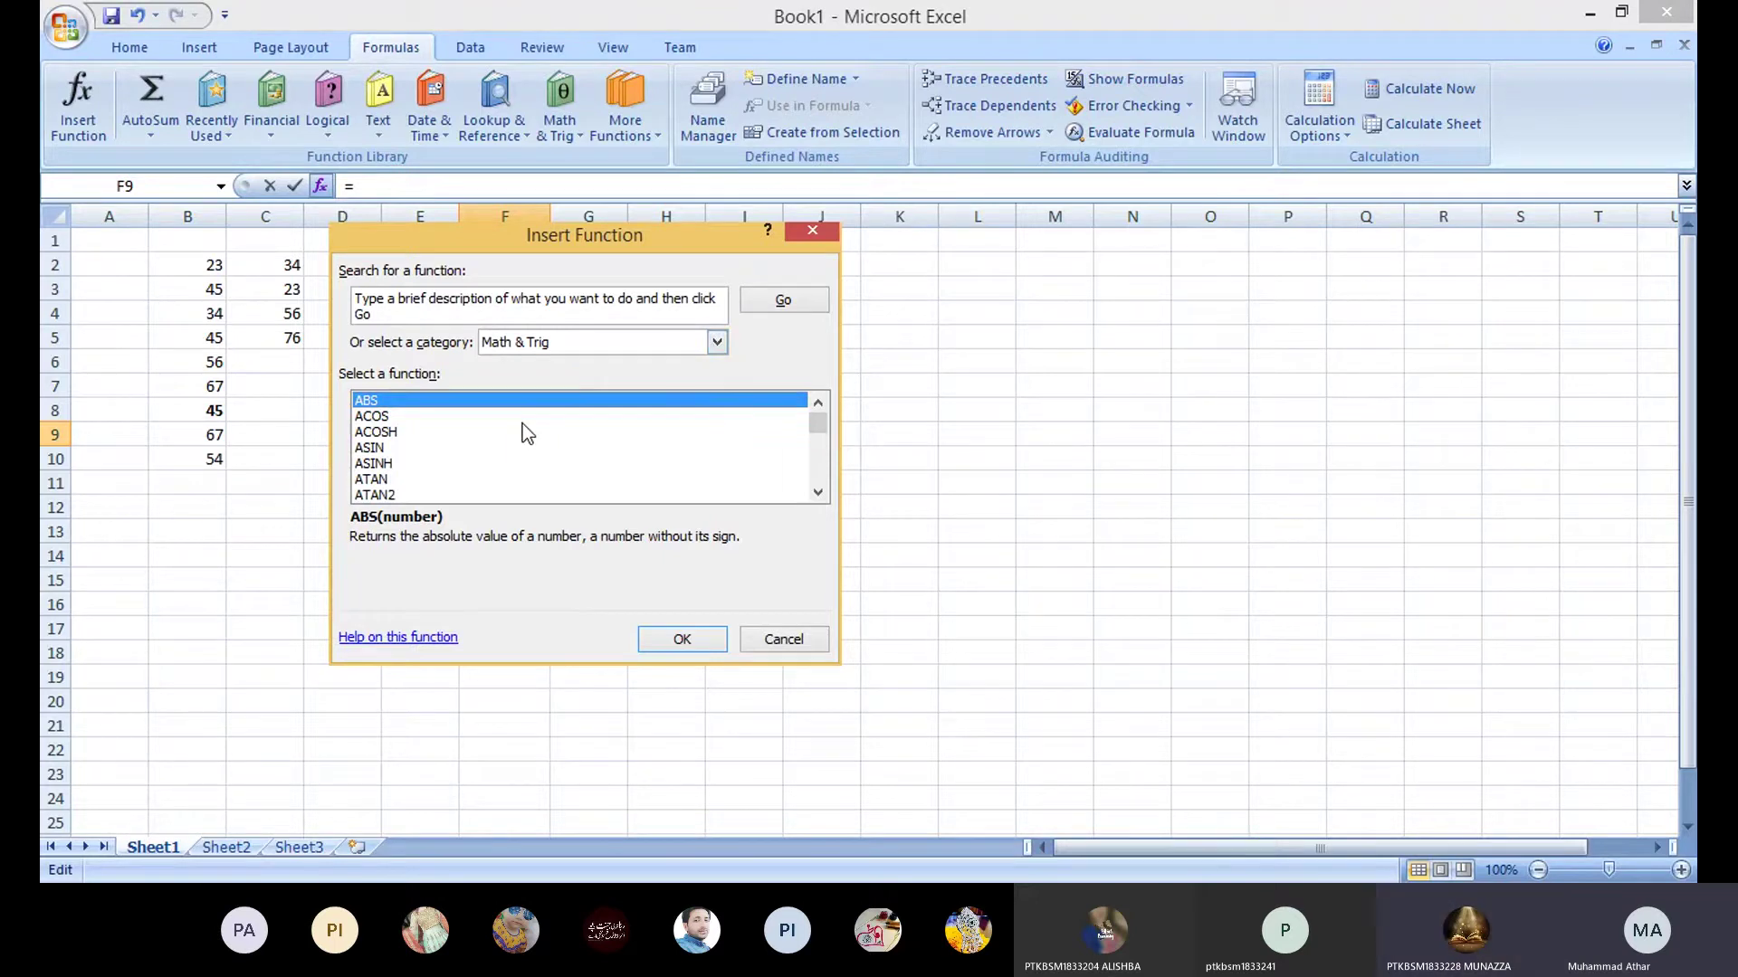
pyautogui.doubleClick(817, 493)
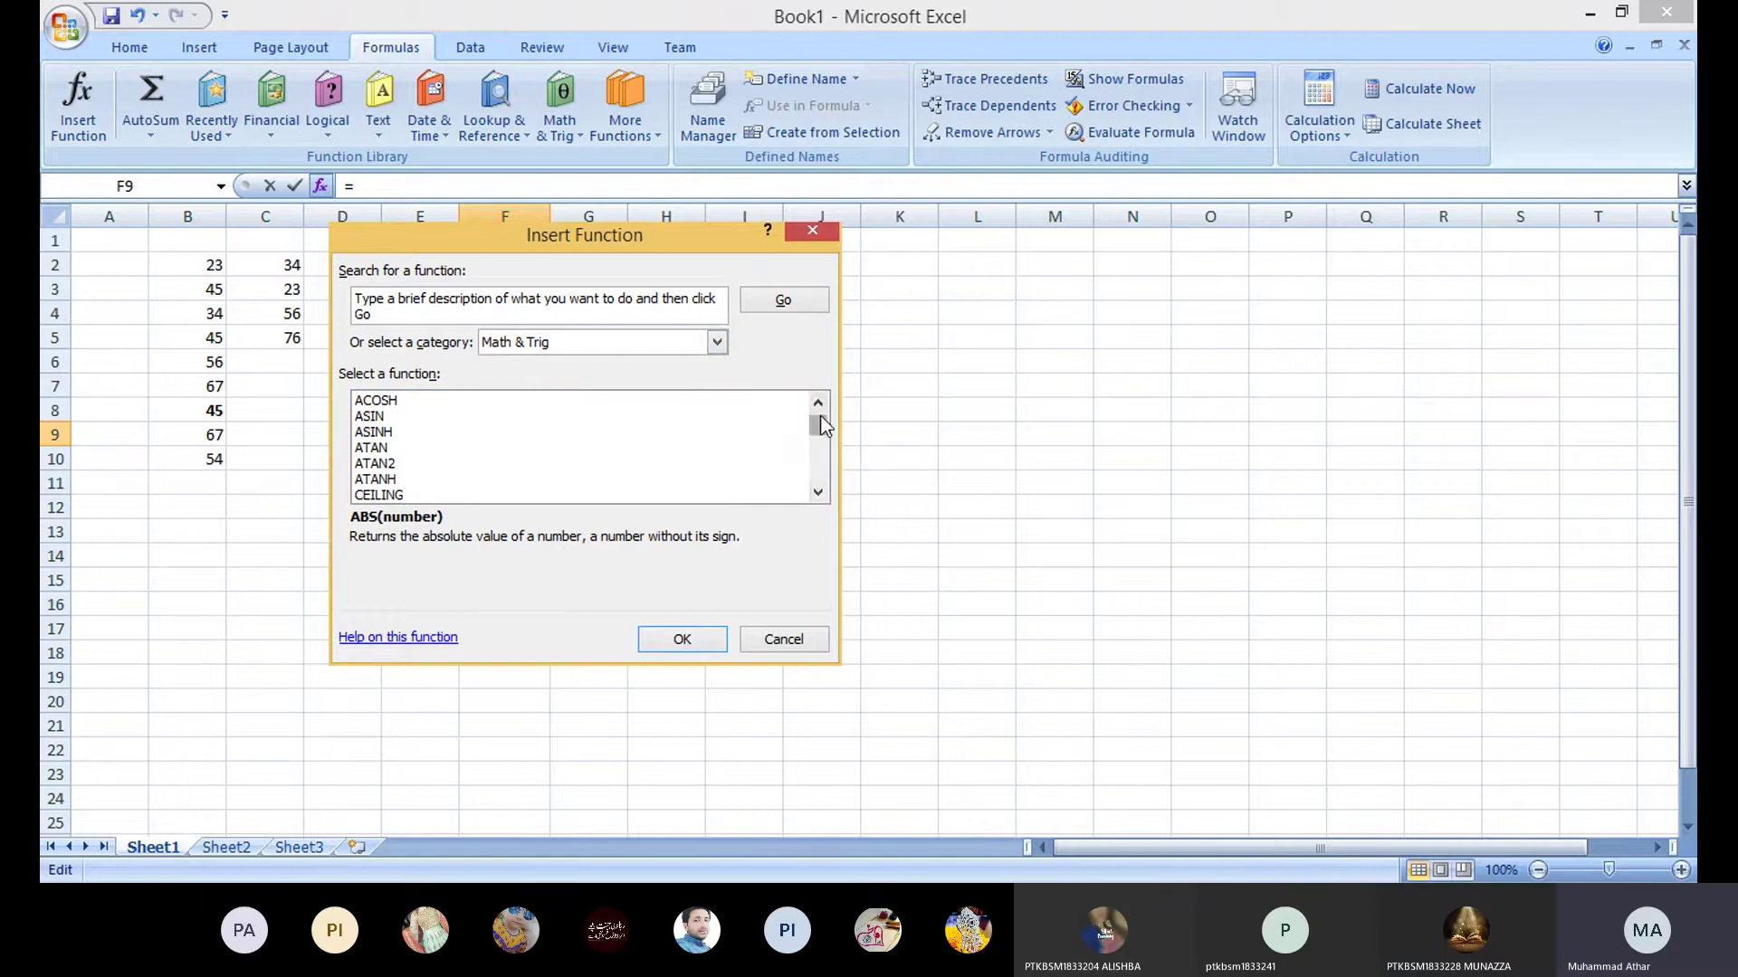
pyautogui.moveTo(817, 426); pyautogui.dragTo(825, 450)
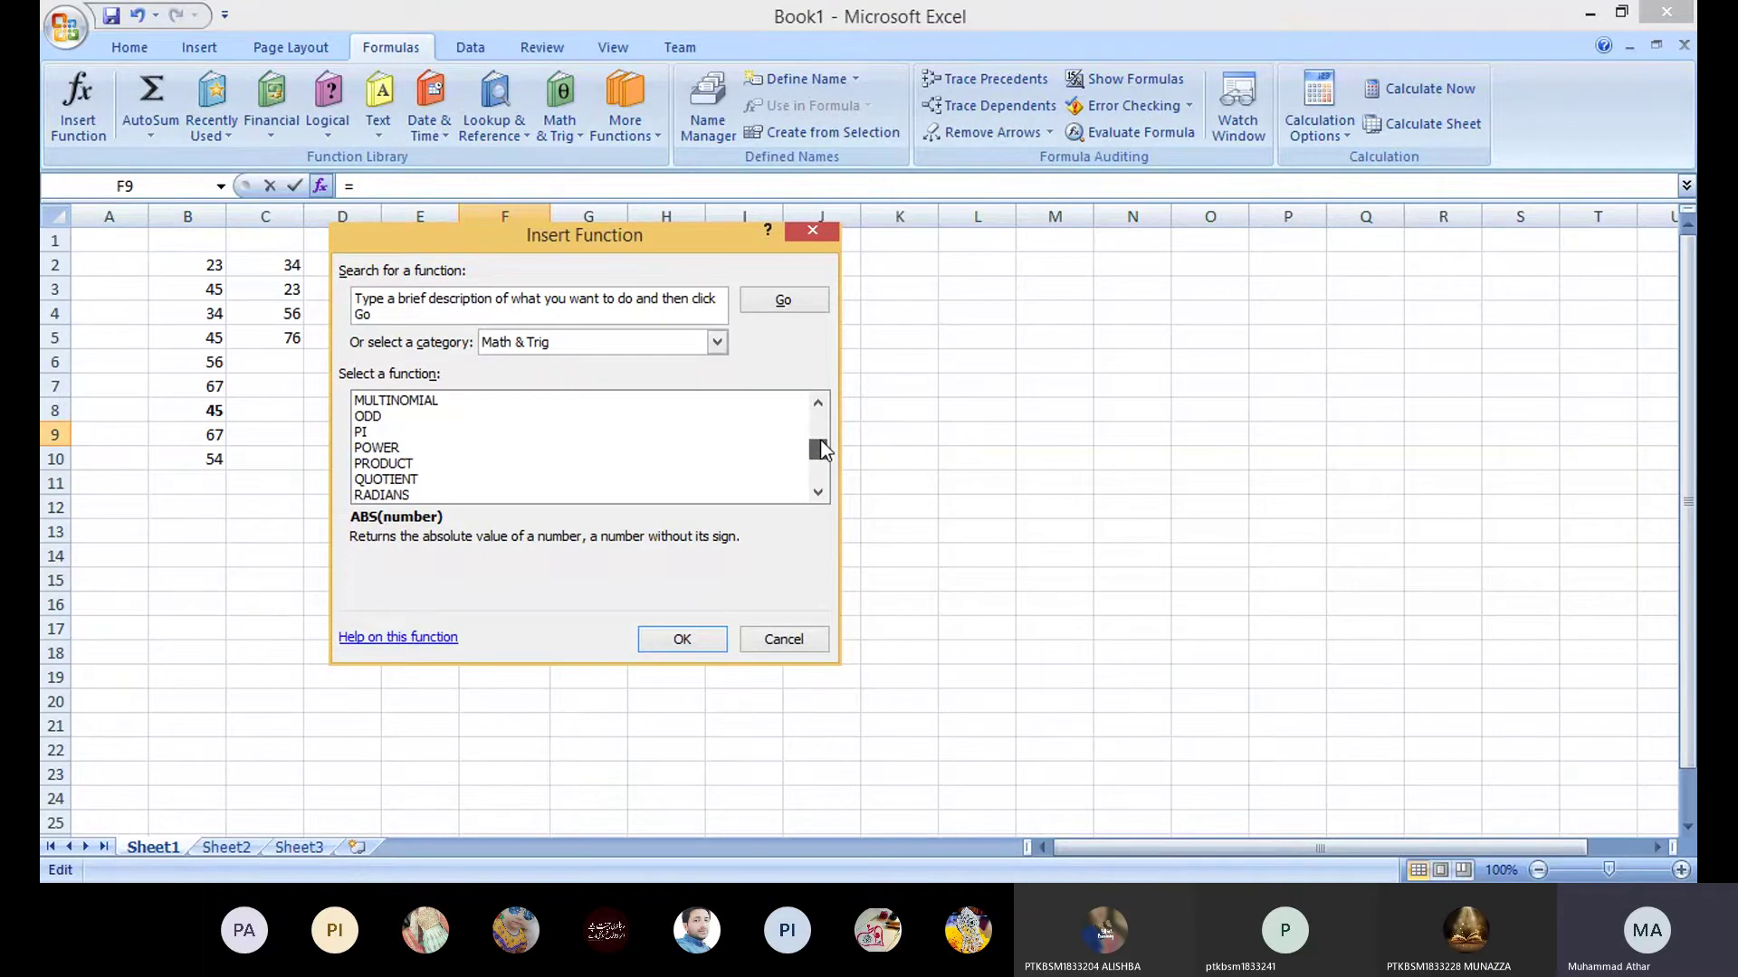
pyautogui.moveTo(824, 449); pyautogui.dragTo(825, 482)
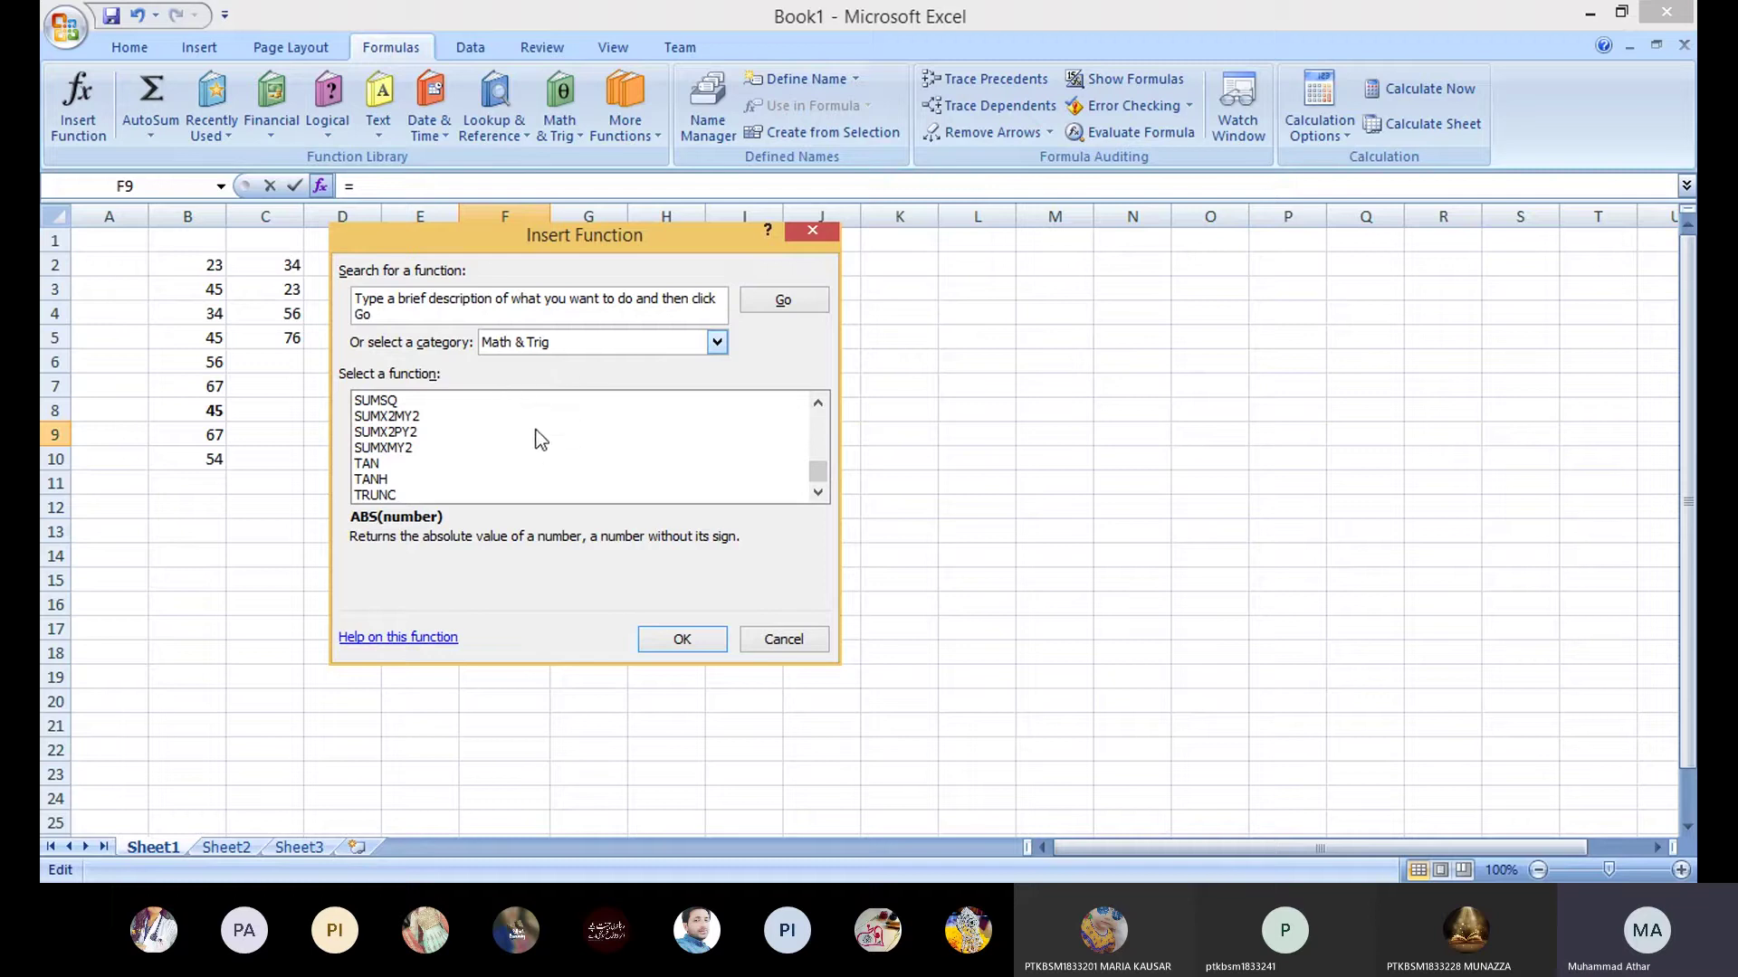
pyautogui.press('Down')
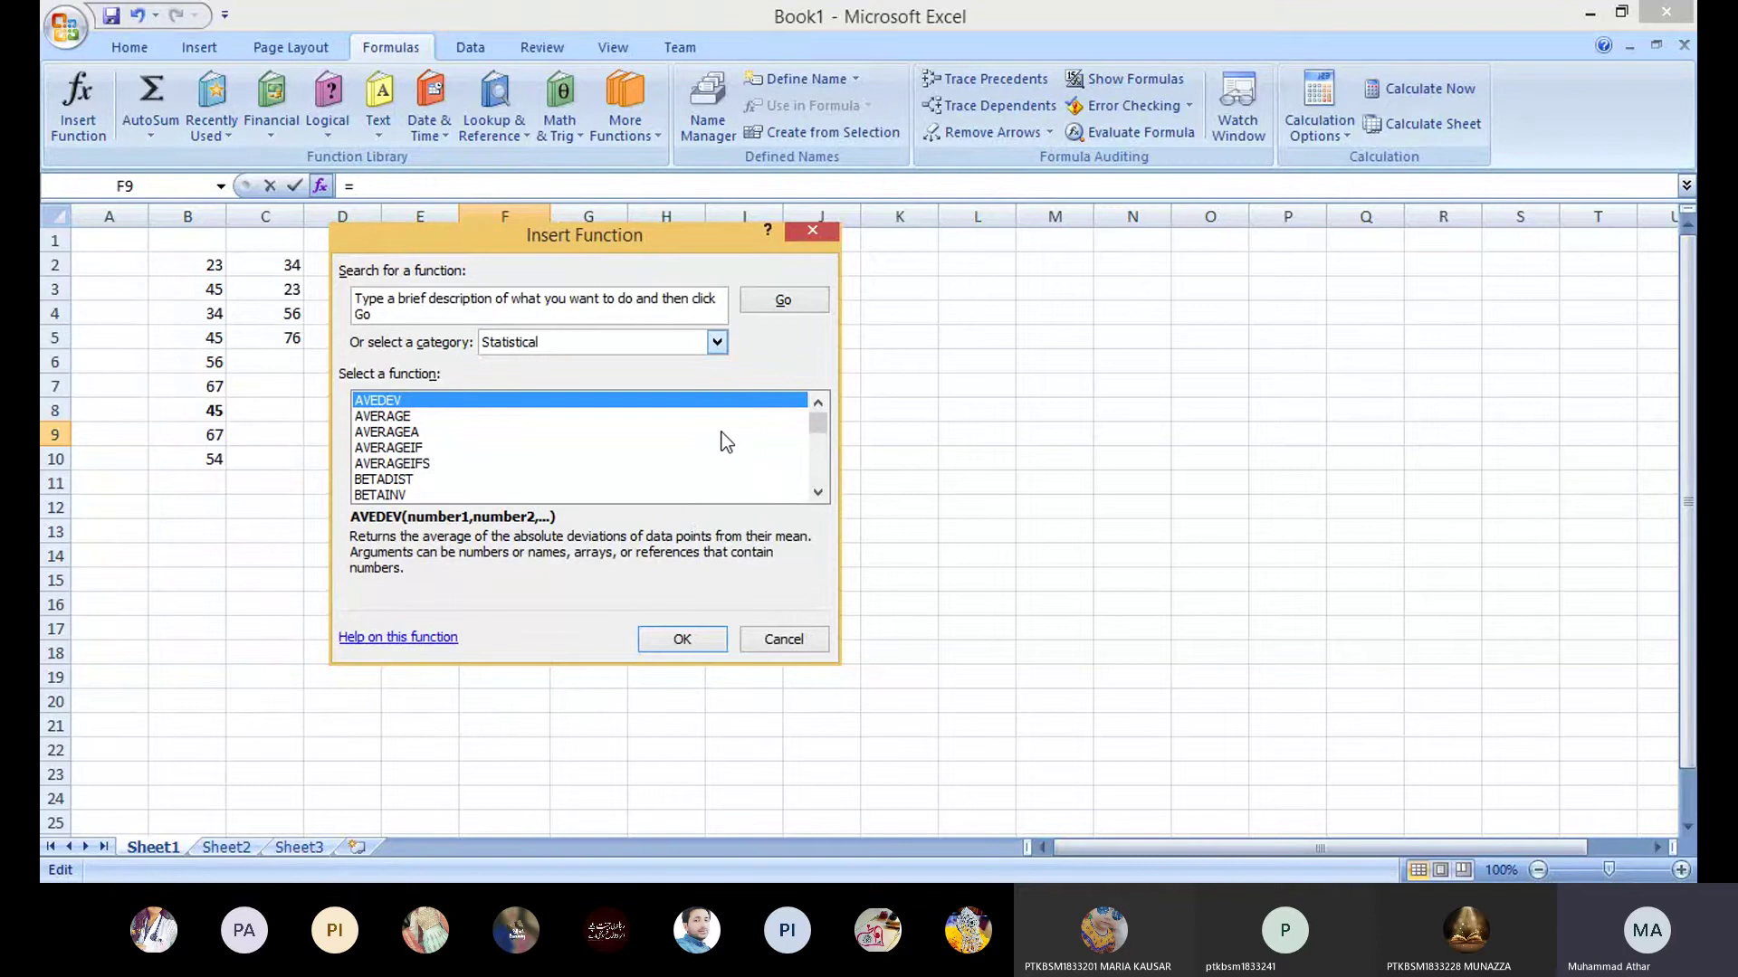
pyautogui.click(810, 232)
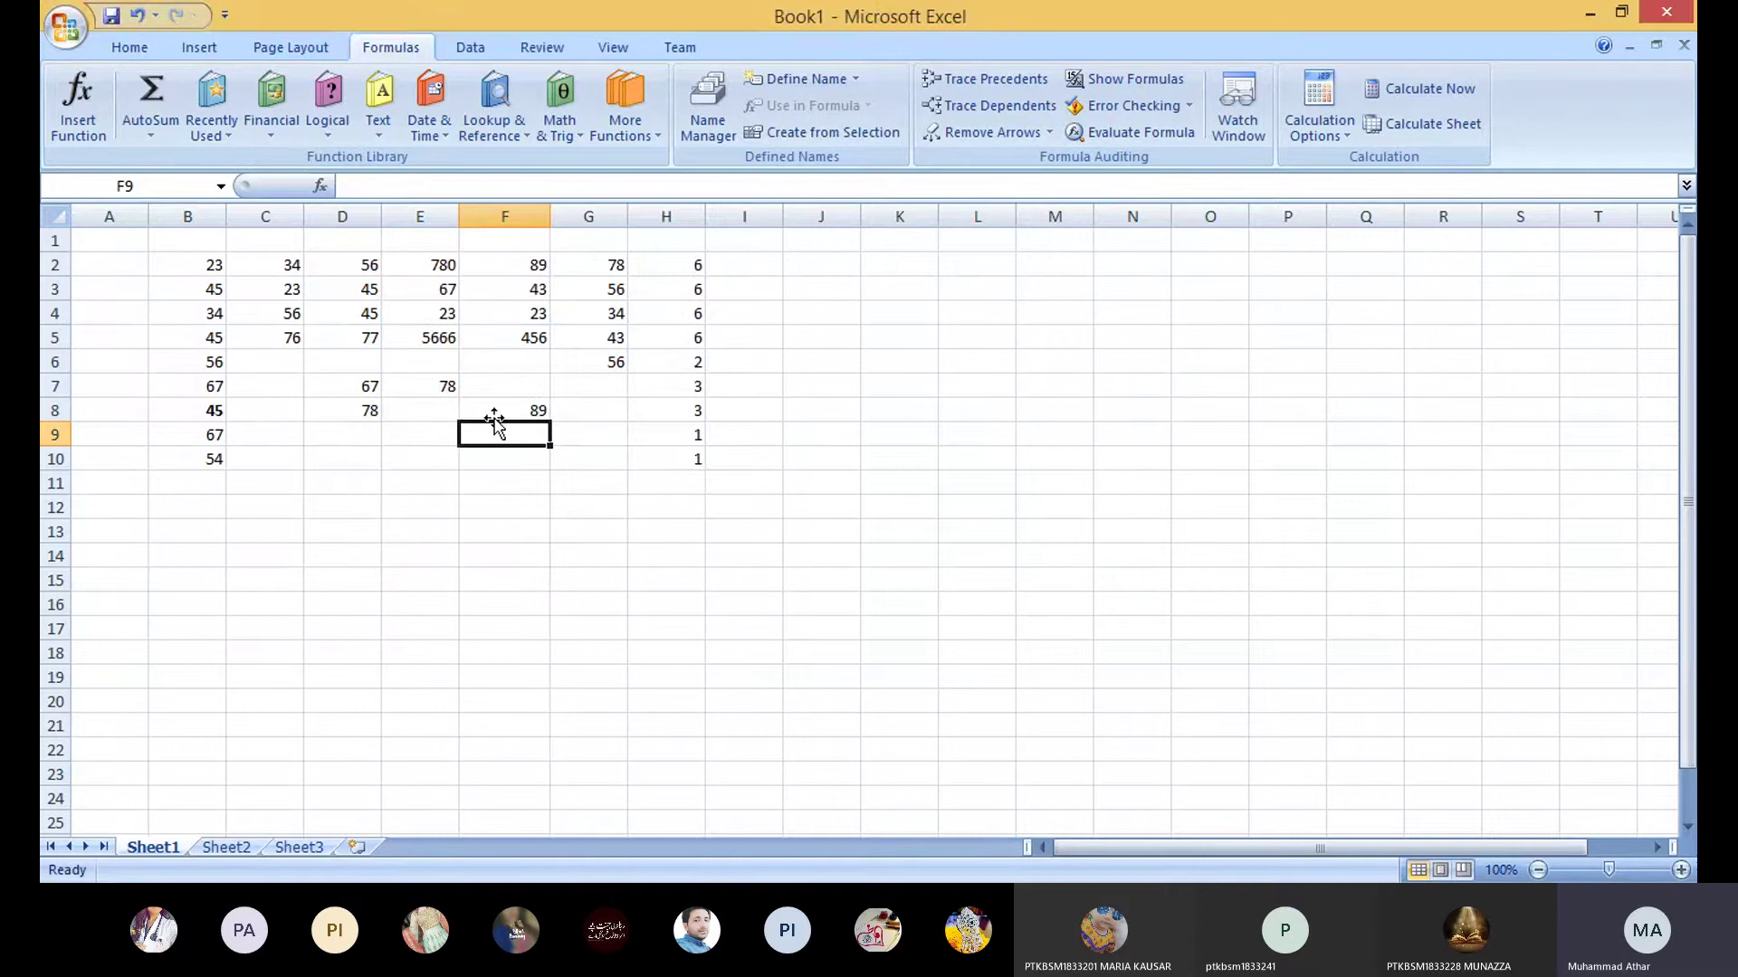
pyautogui.click(541, 489)
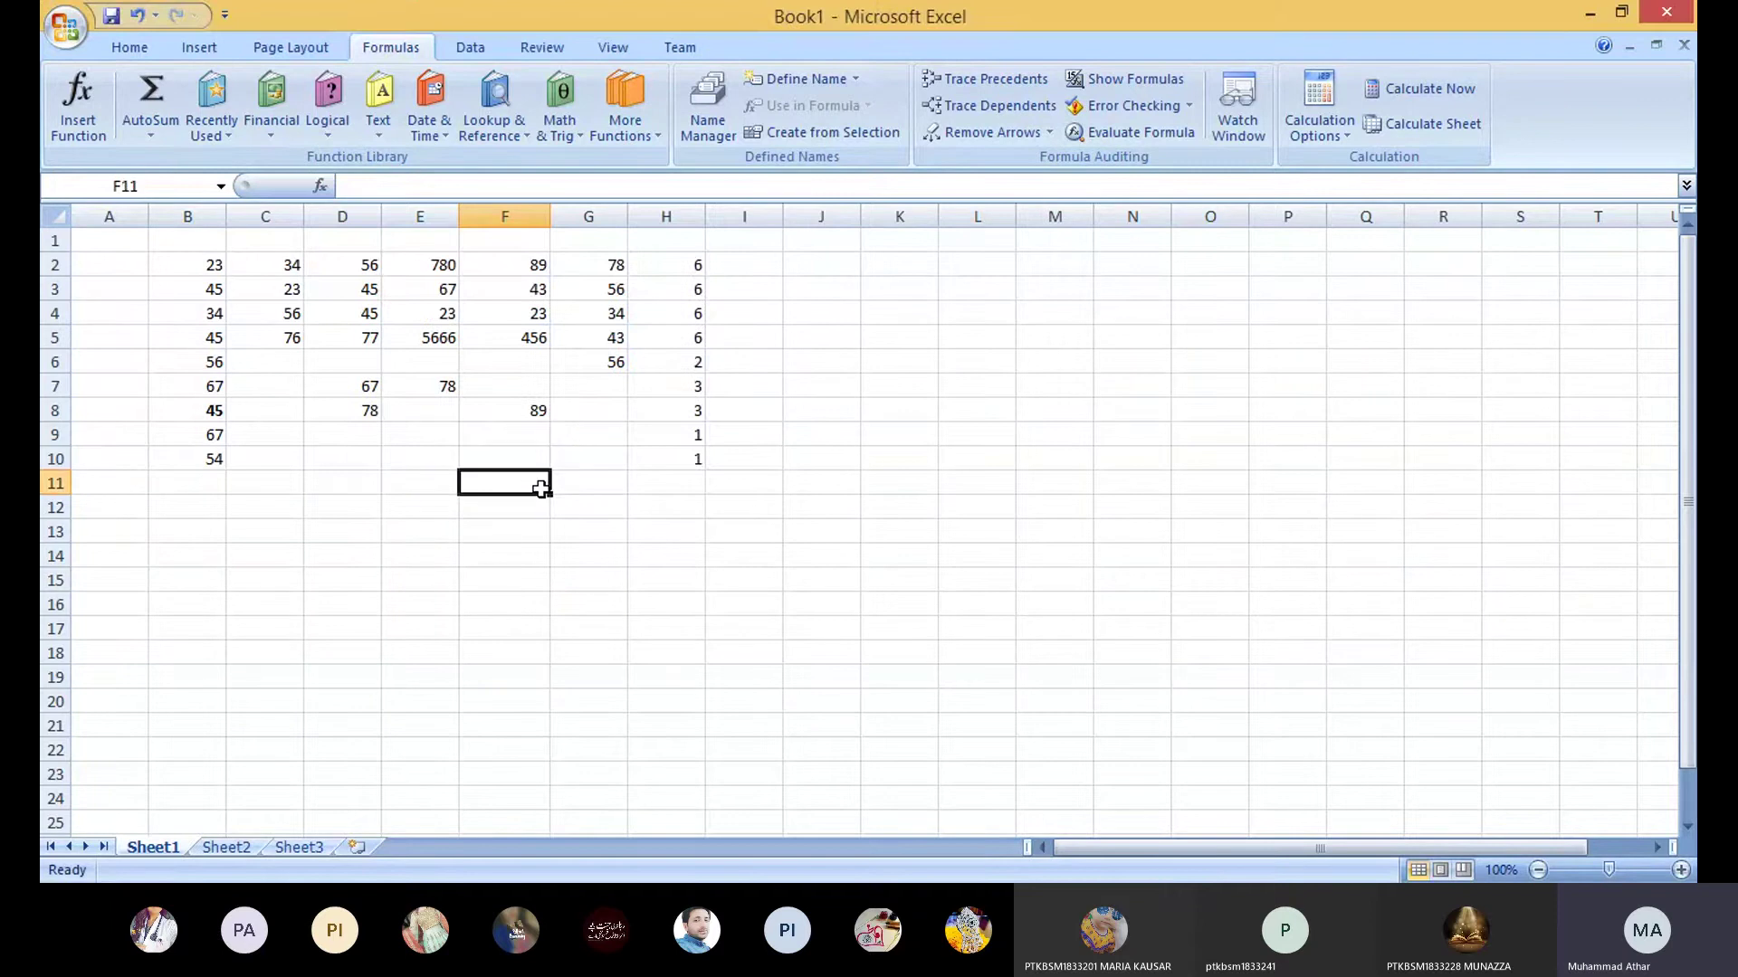
pyautogui.click(149, 133)
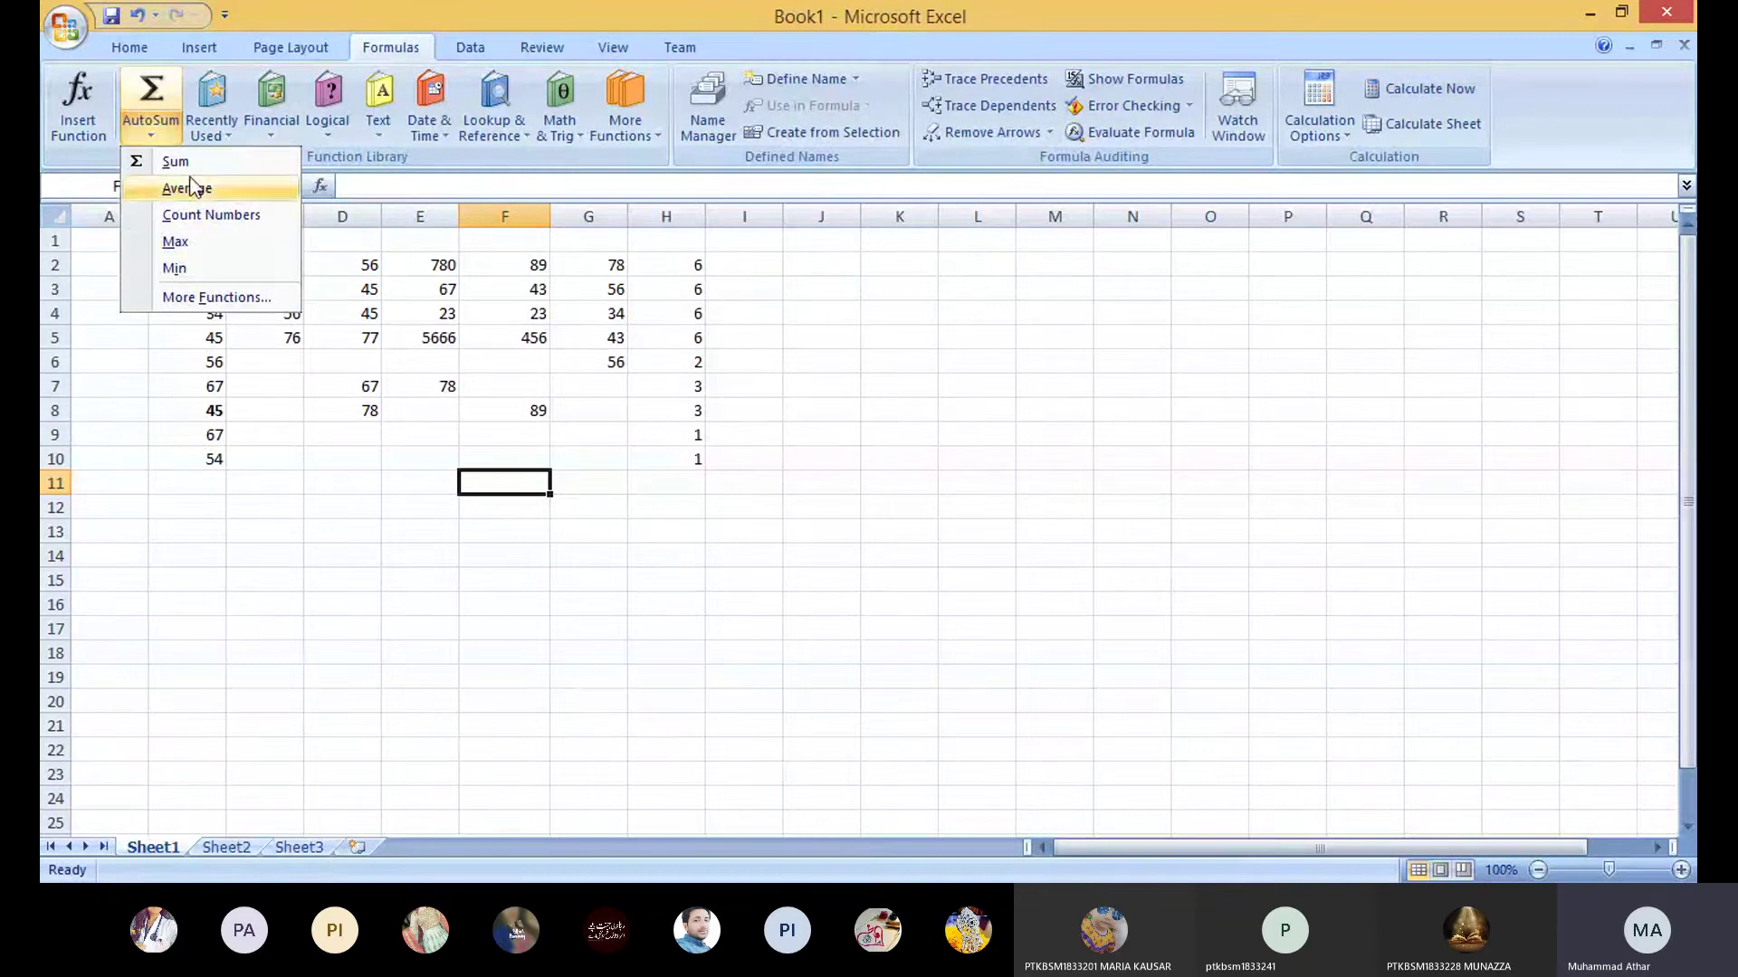
pyautogui.click(359, 532)
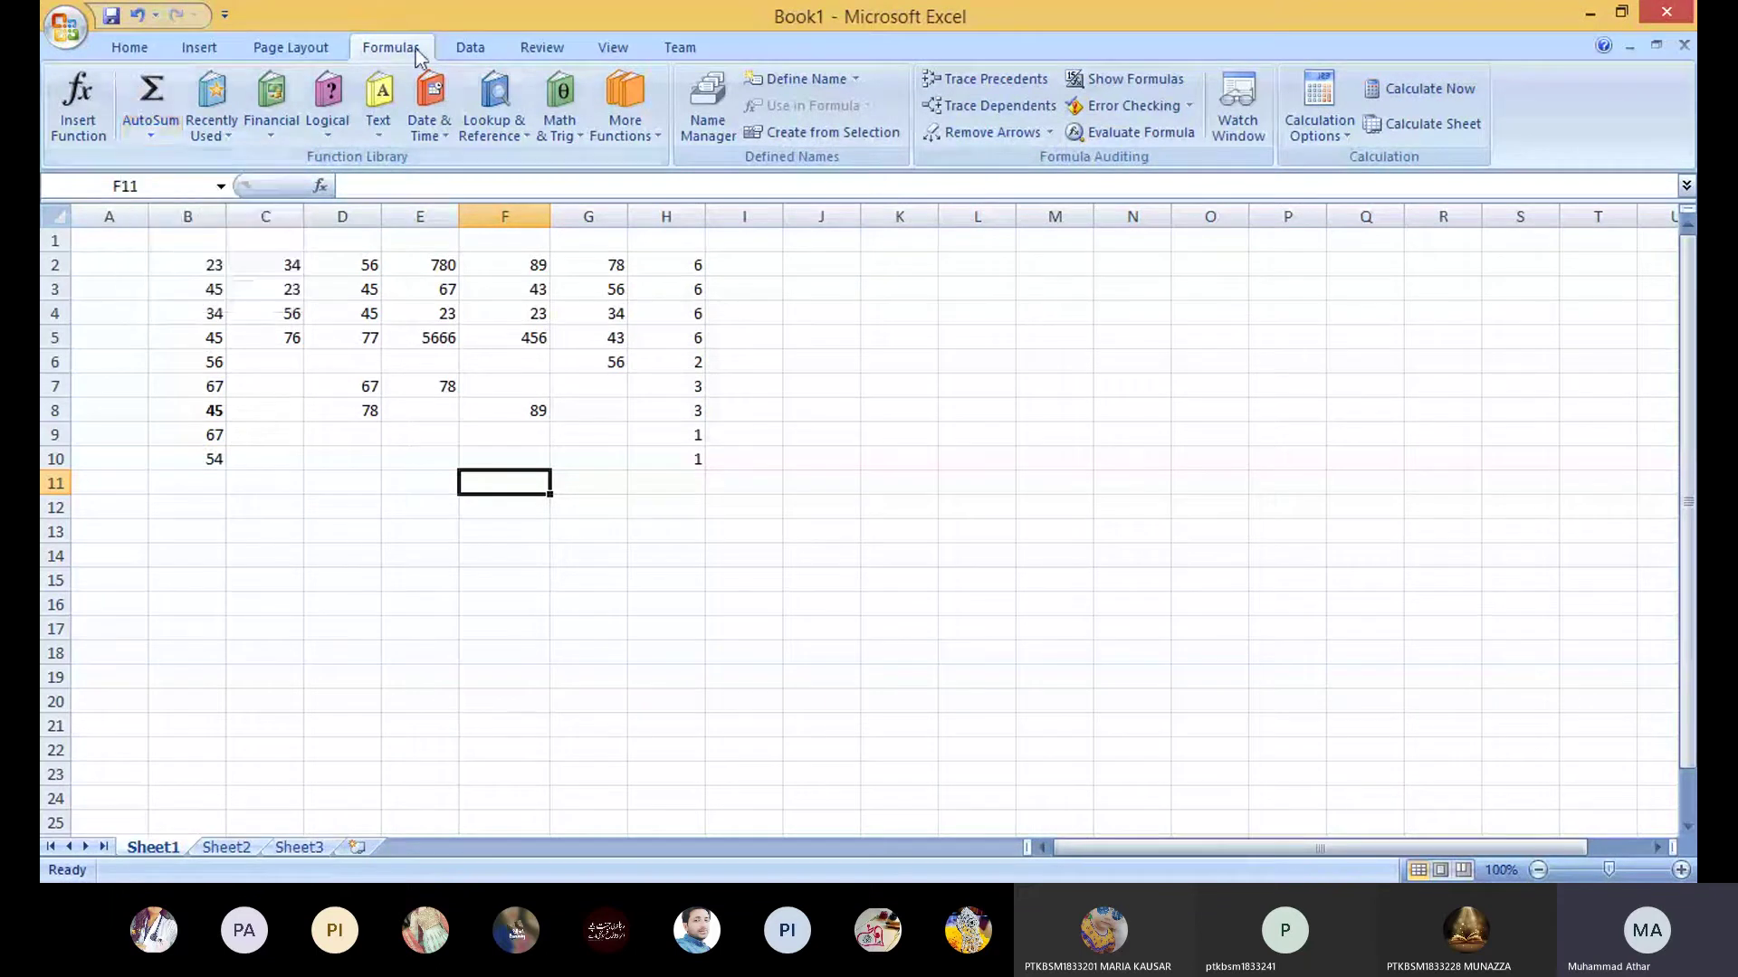
pyautogui.click(128, 49)
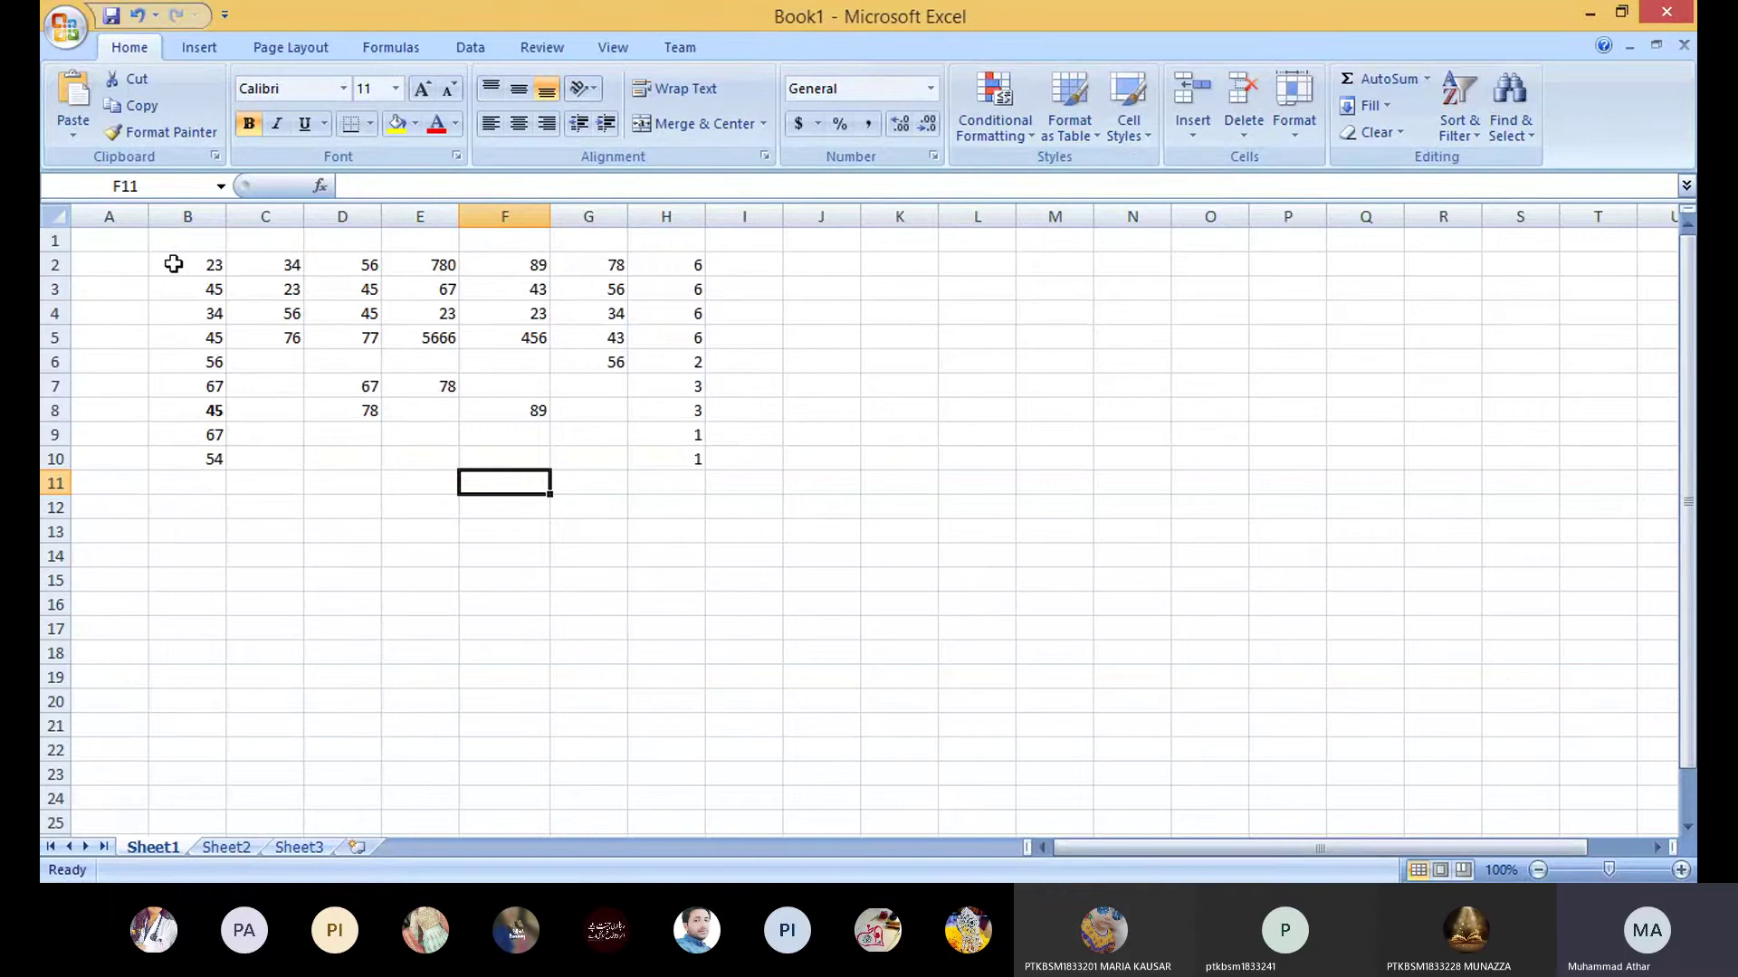
pyautogui.click(1032, 137)
pyautogui.moveTo(1077, 177)
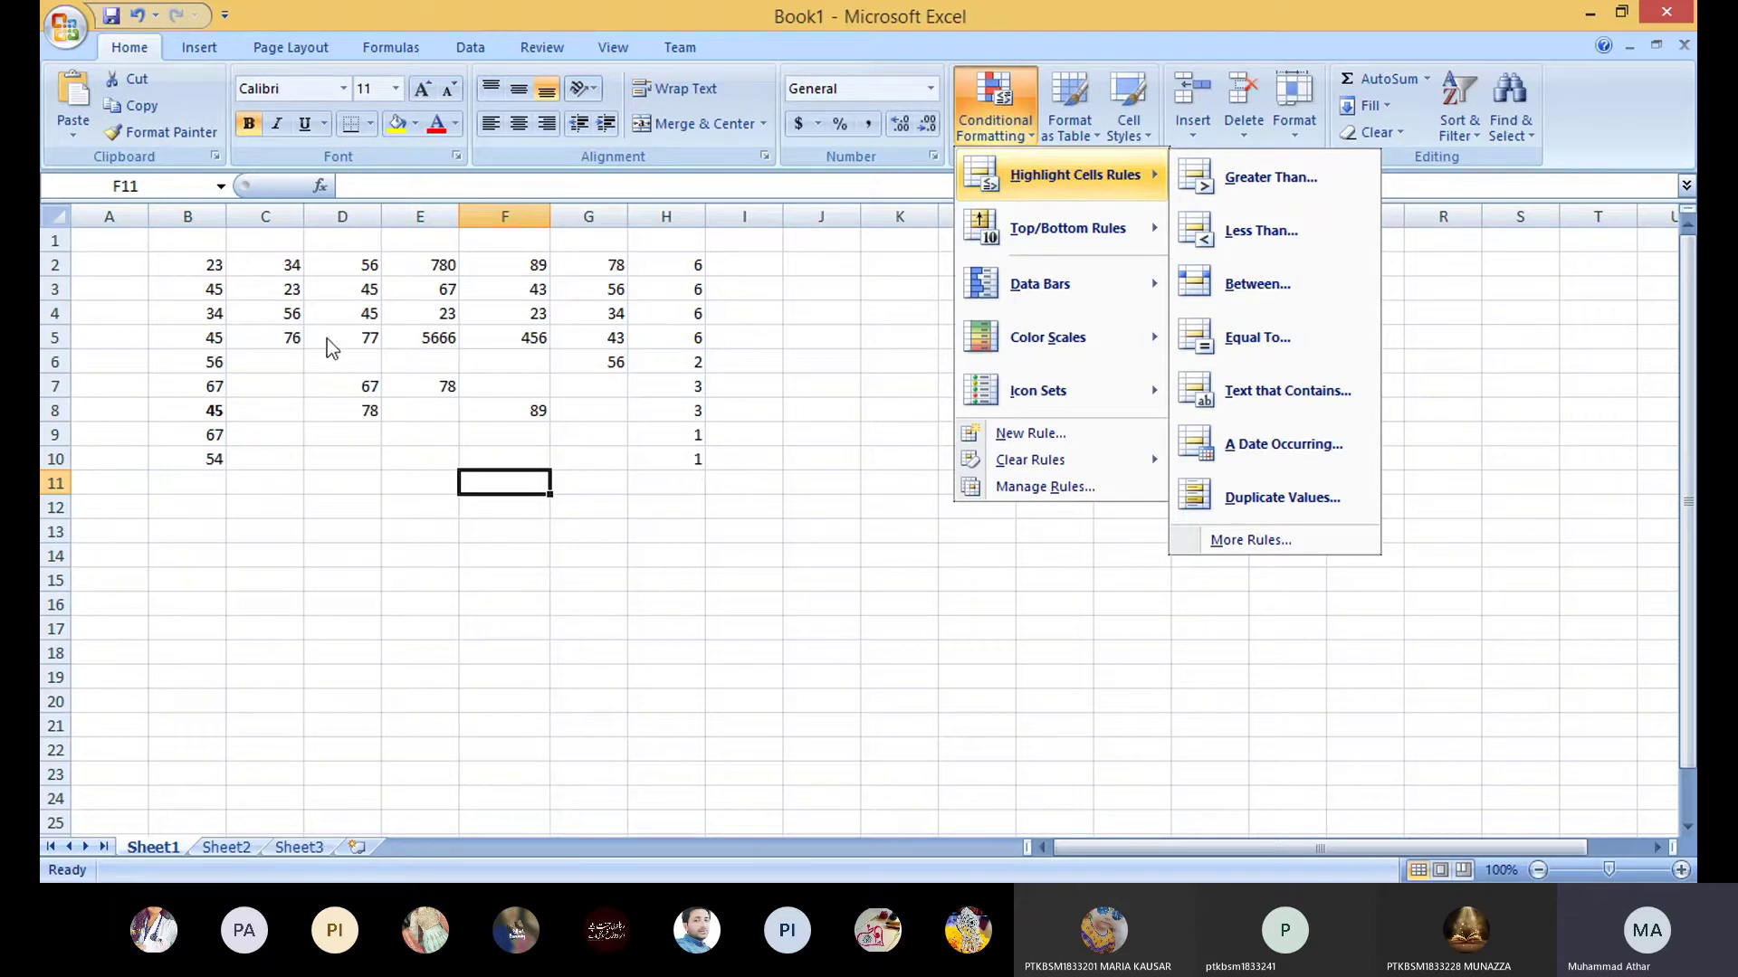
pyautogui.click(294, 364)
# Step: Start a Less Than conditional formatting rule for cells B2:B10 with 40 as the threshold
pyautogui.moveTo(208, 264); pyautogui.dragTo(200, 455)
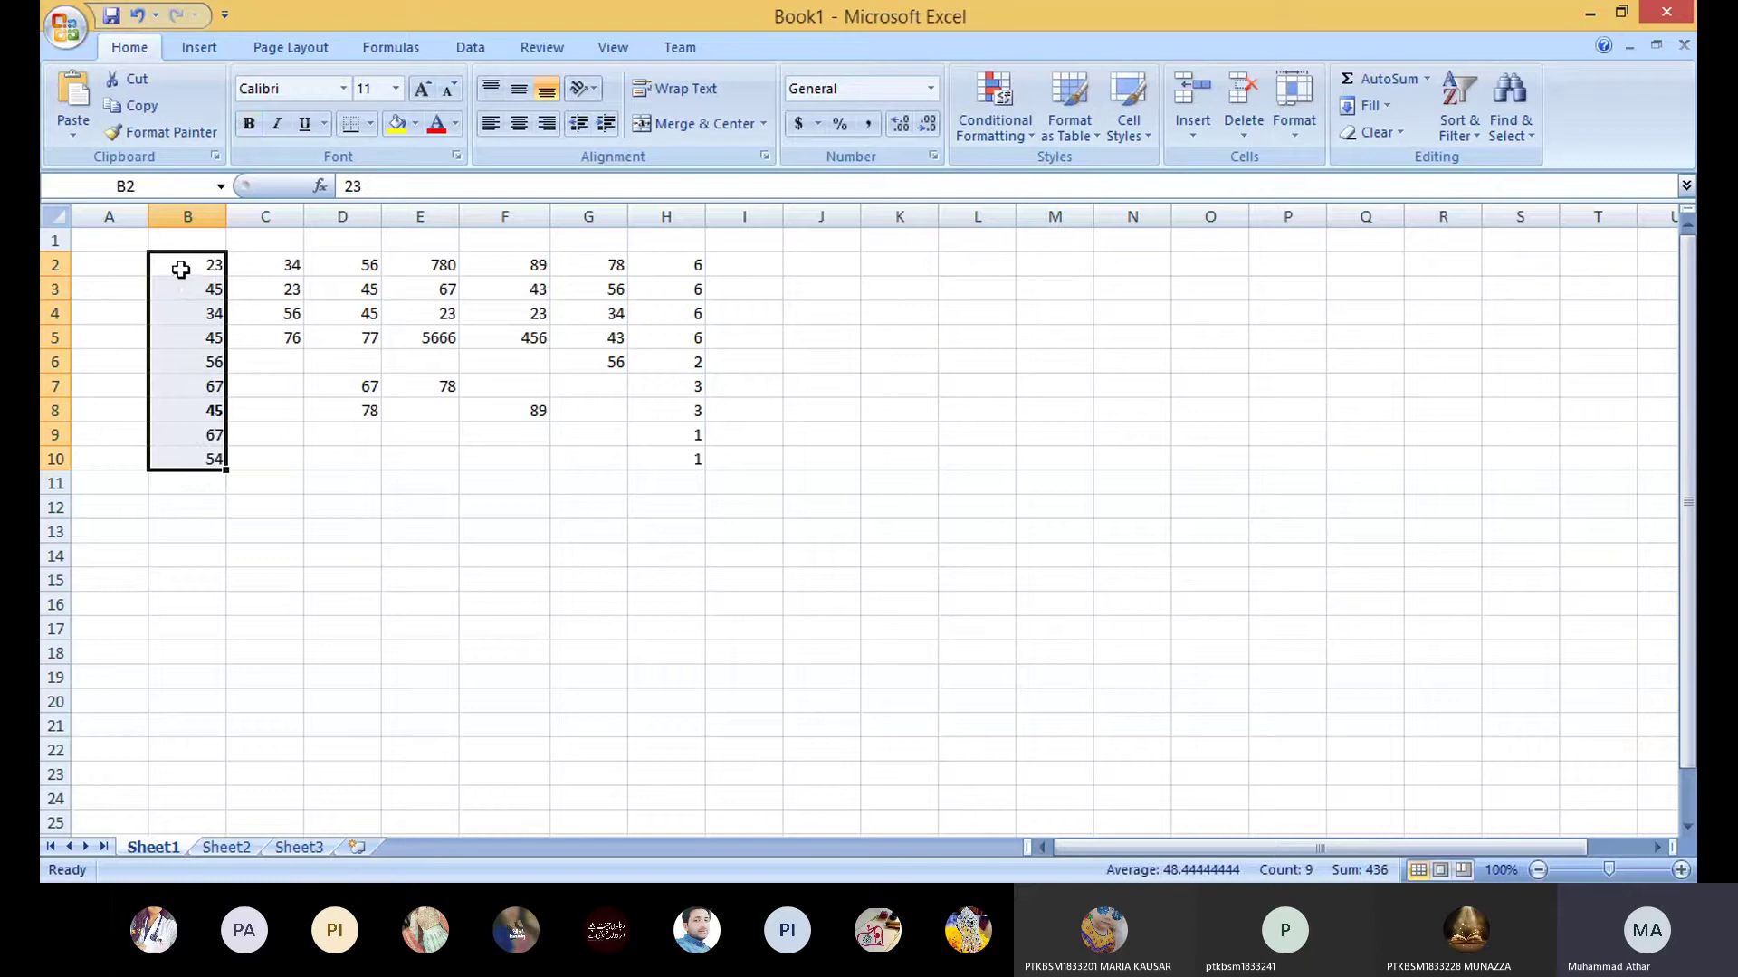
pyautogui.click(1031, 138)
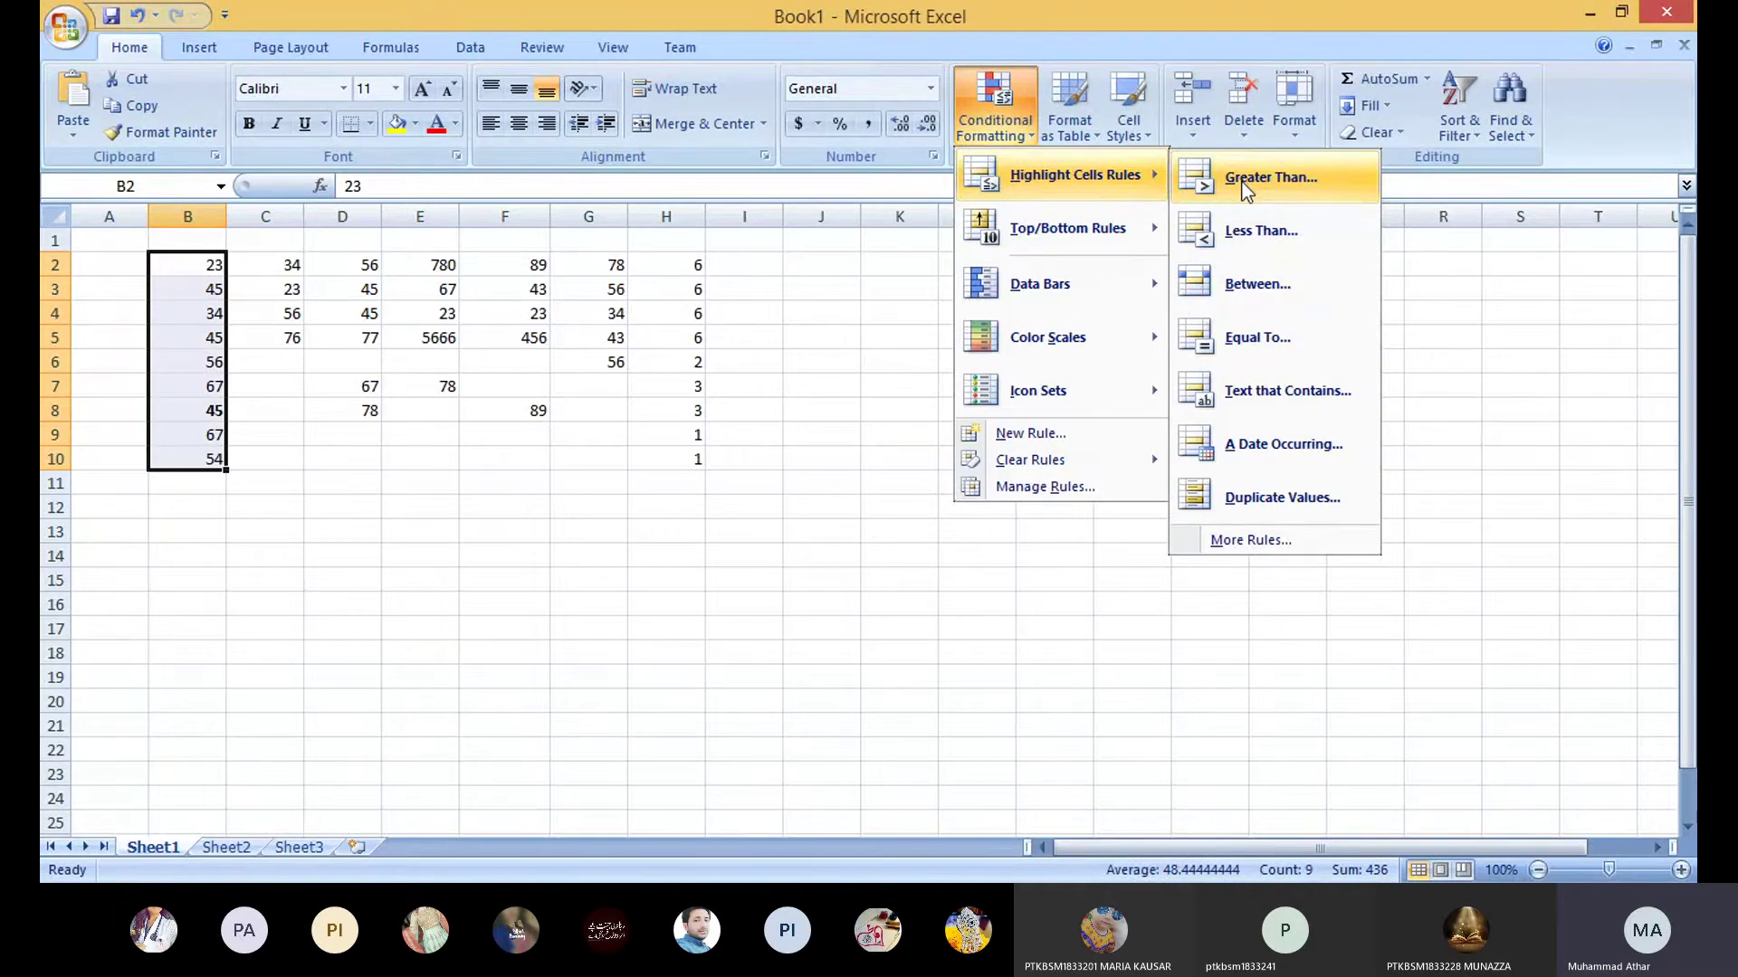
pyautogui.click(1245, 242)
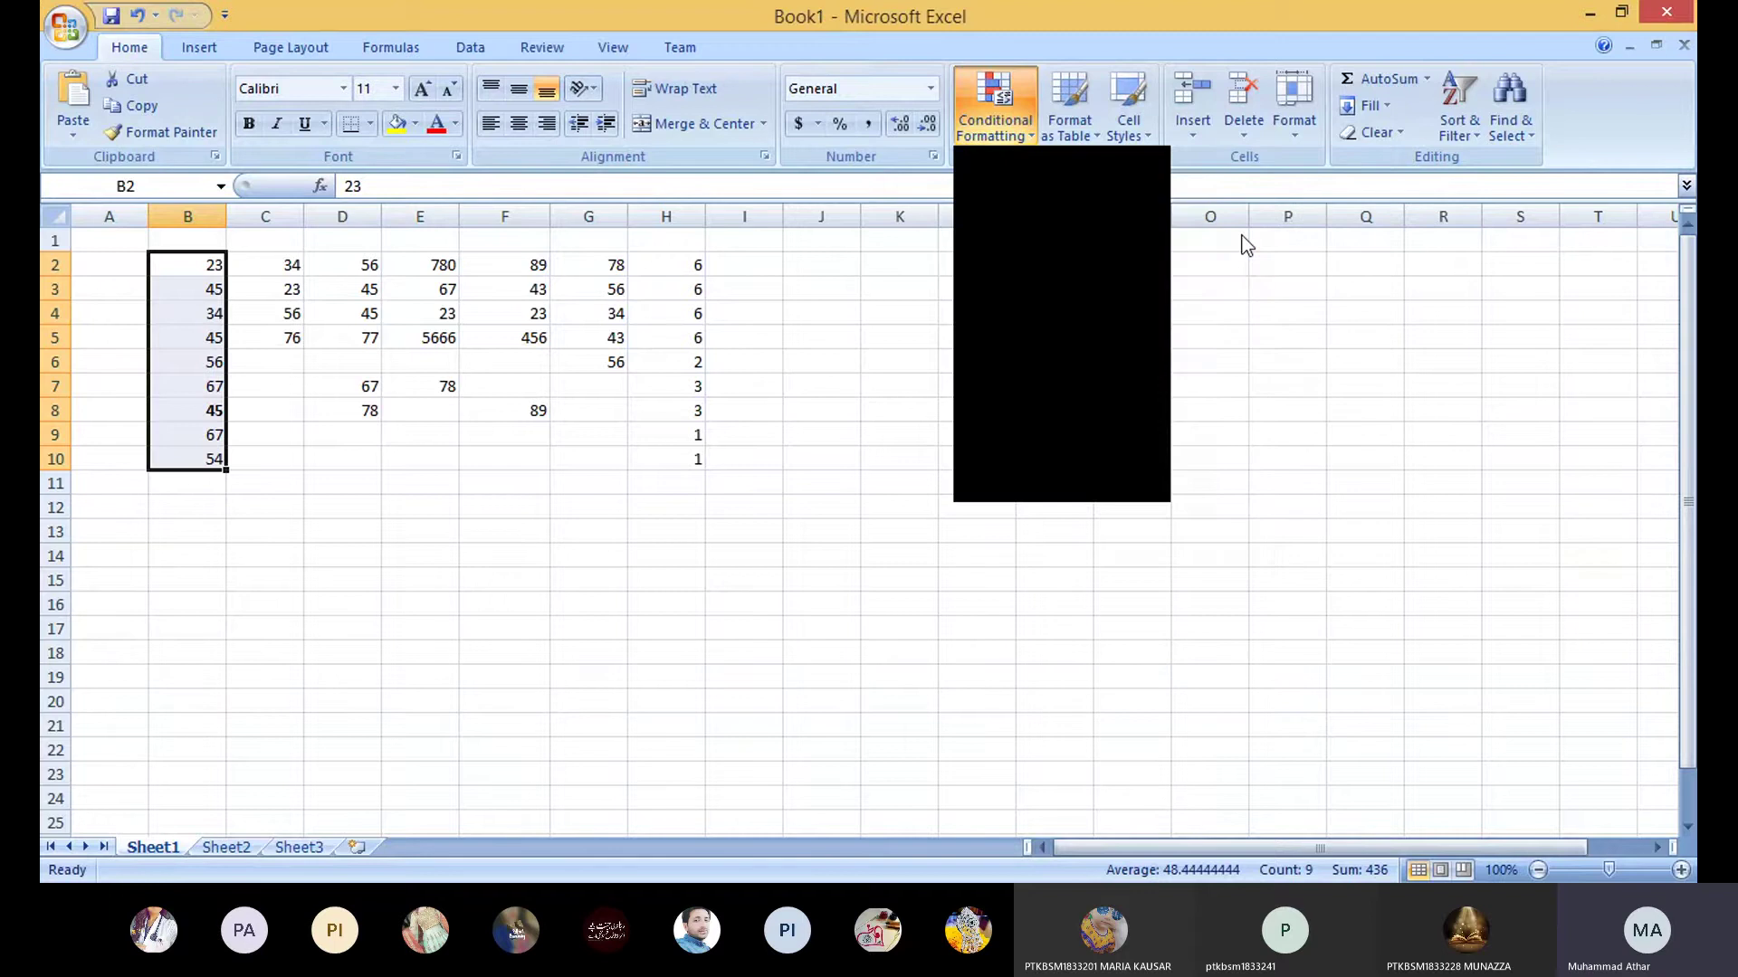
pyautogui.click(360, 464)
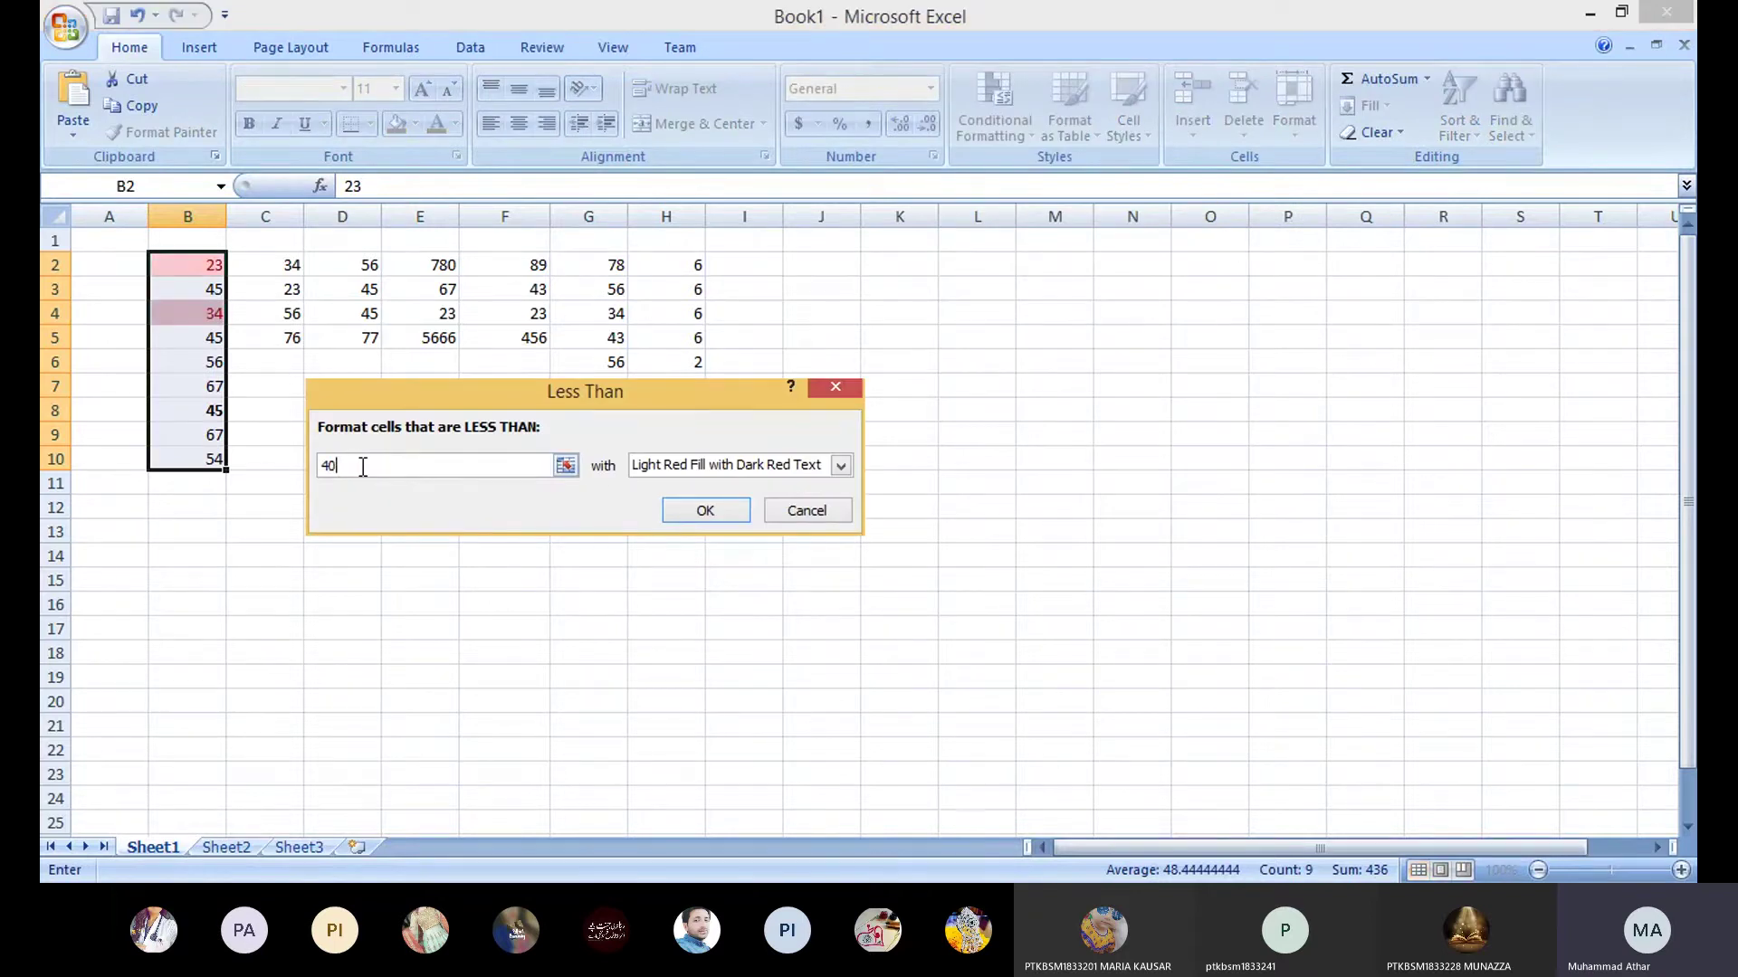
pyautogui.press('BackSpace')
pyautogui.write('0')
# Step: Choose a custom format for the Less Than rule and set its font color to standard red
pyautogui.click(841, 466)
pyautogui.click(714, 584)
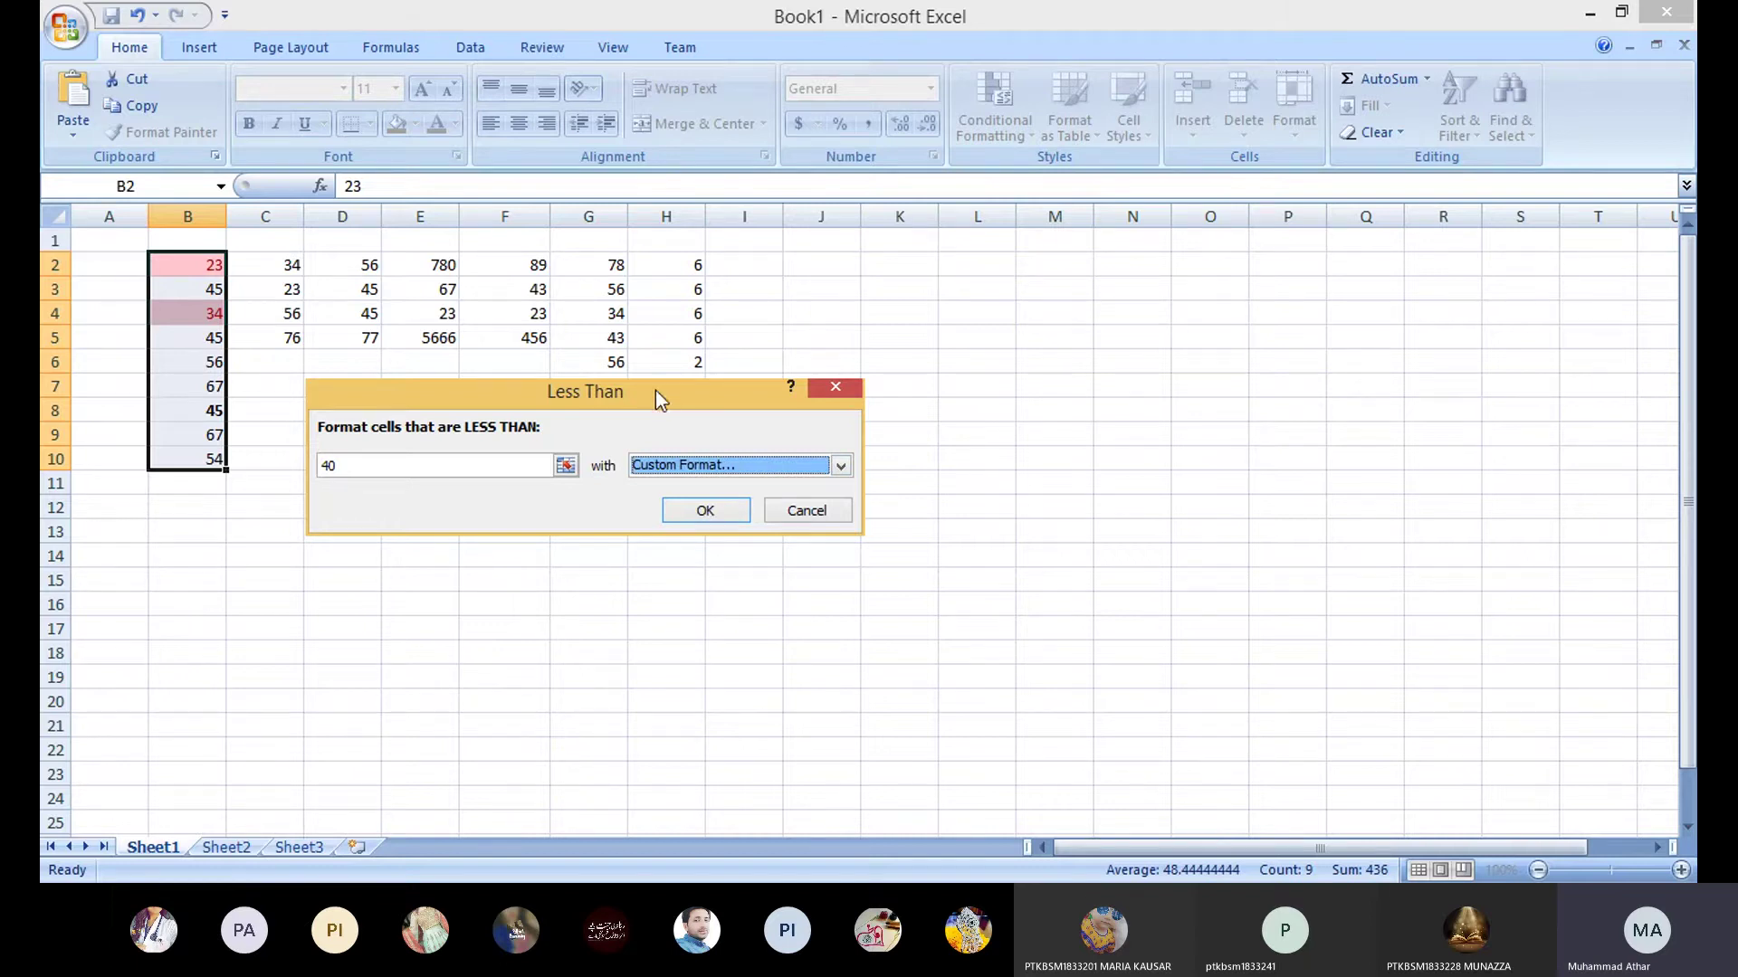
pyautogui.click(741, 401)
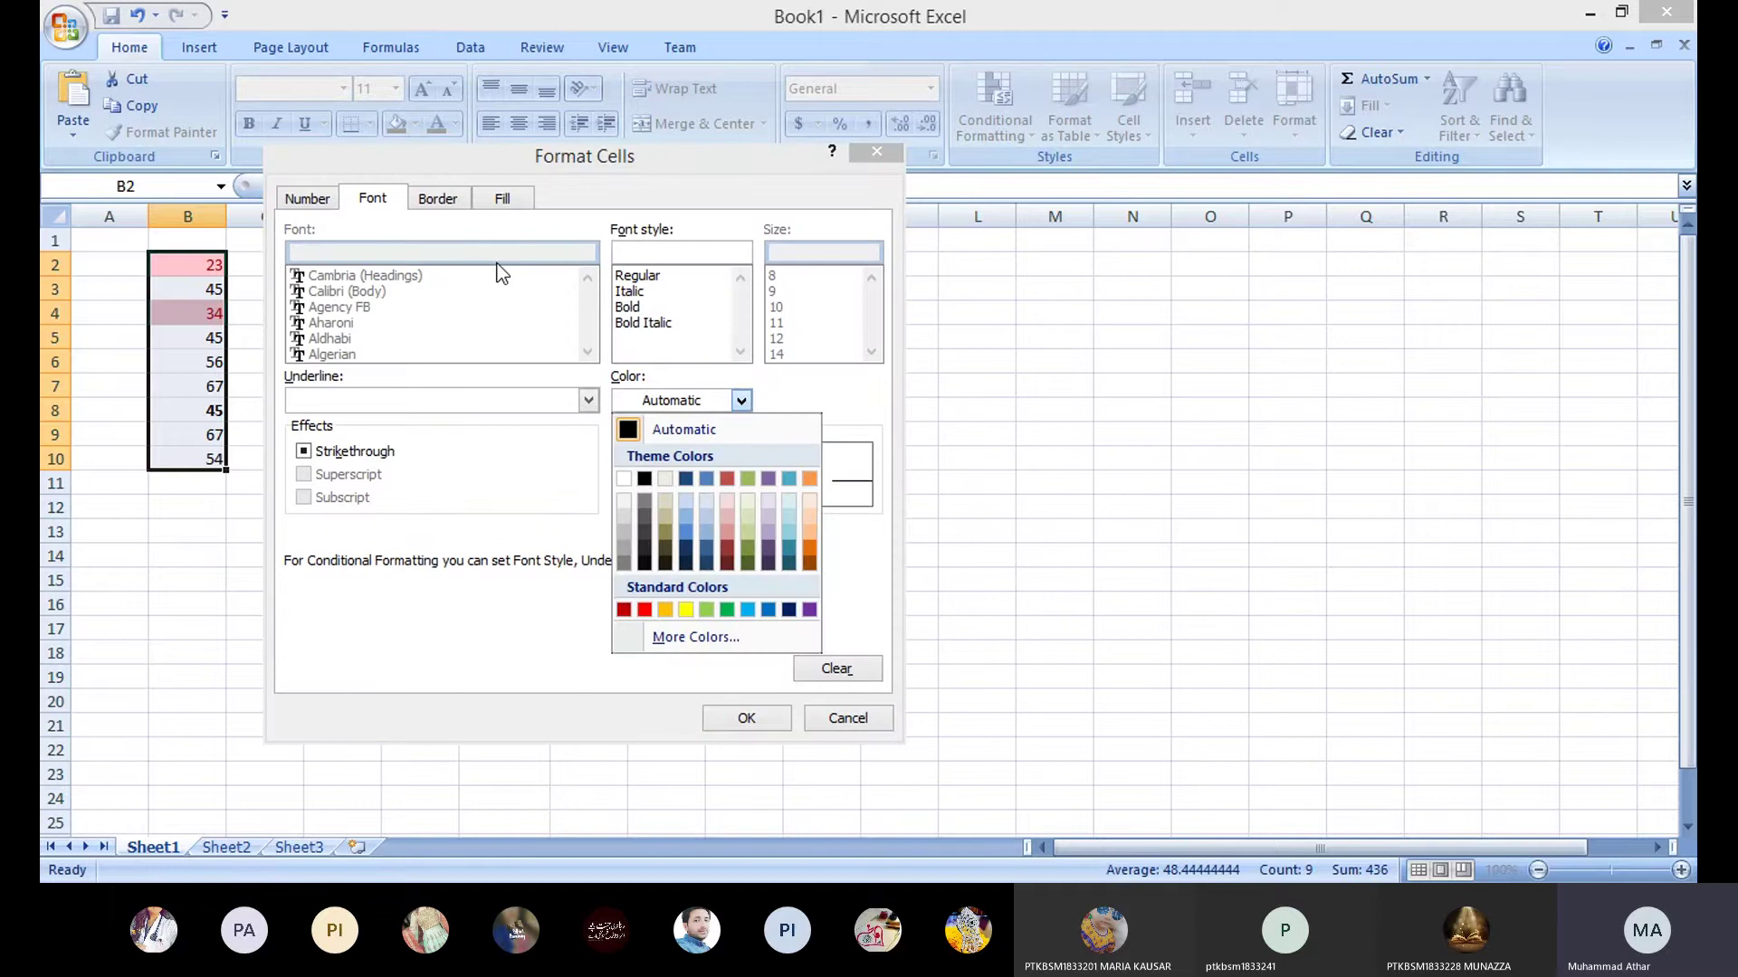
pyautogui.click(448, 195)
pyautogui.click(330, 201)
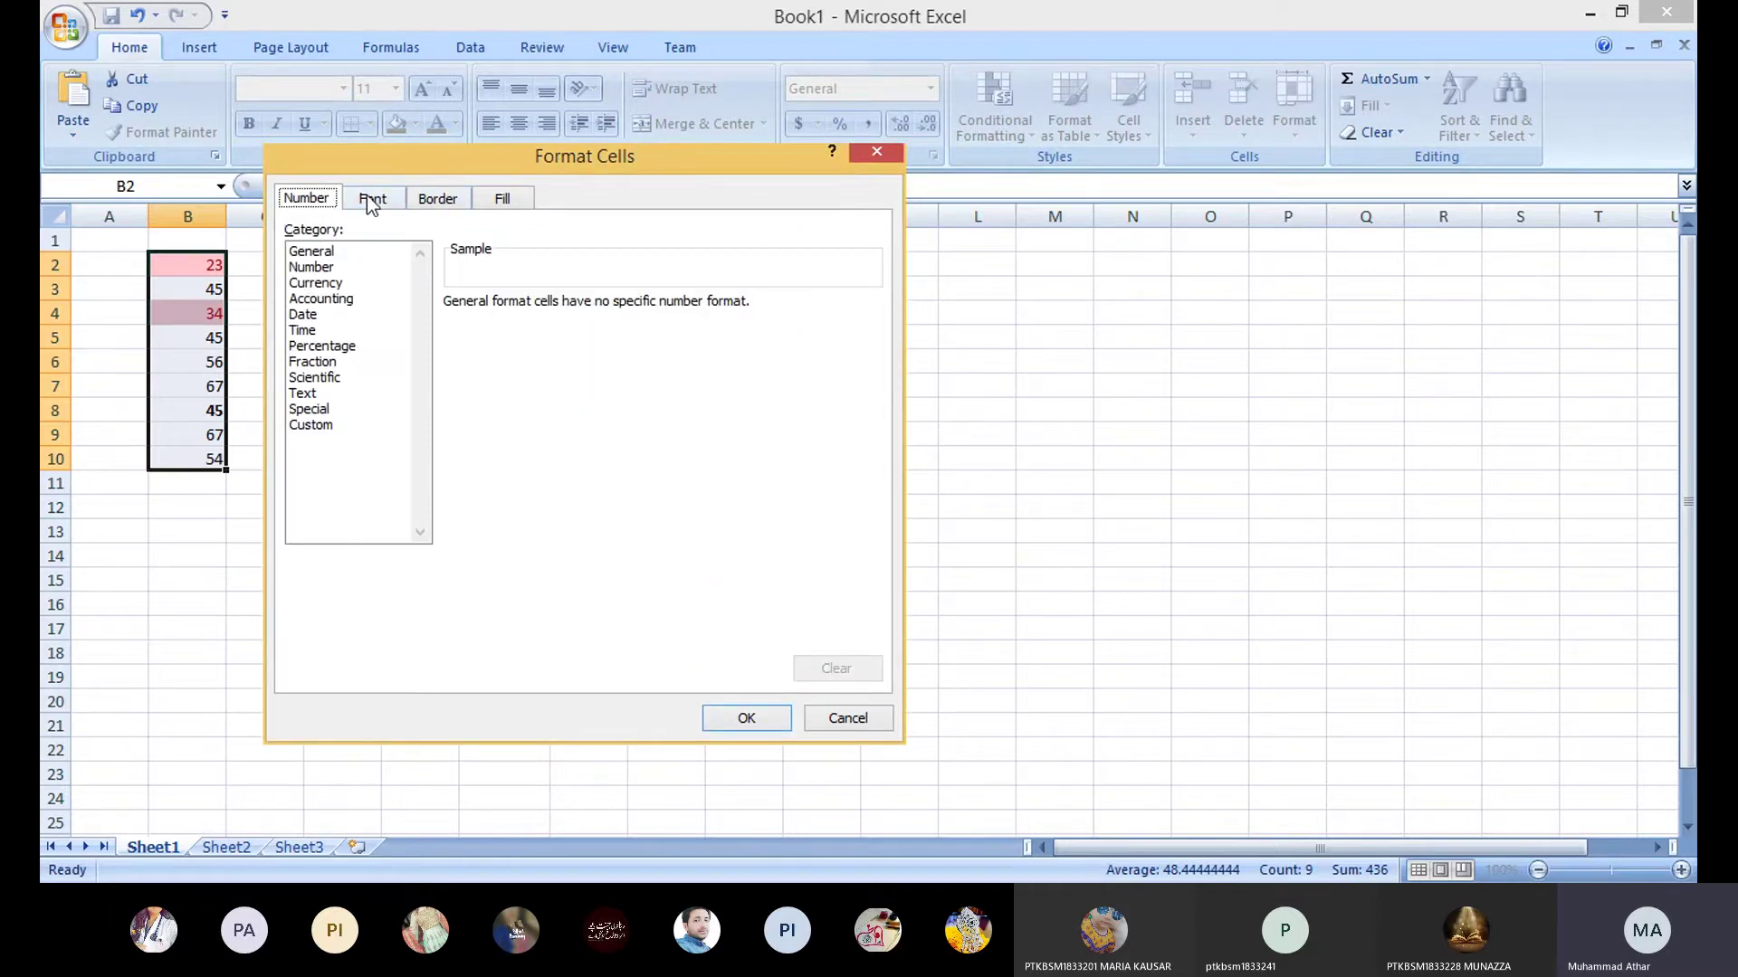
pyautogui.click(368, 200)
pyautogui.click(491, 198)
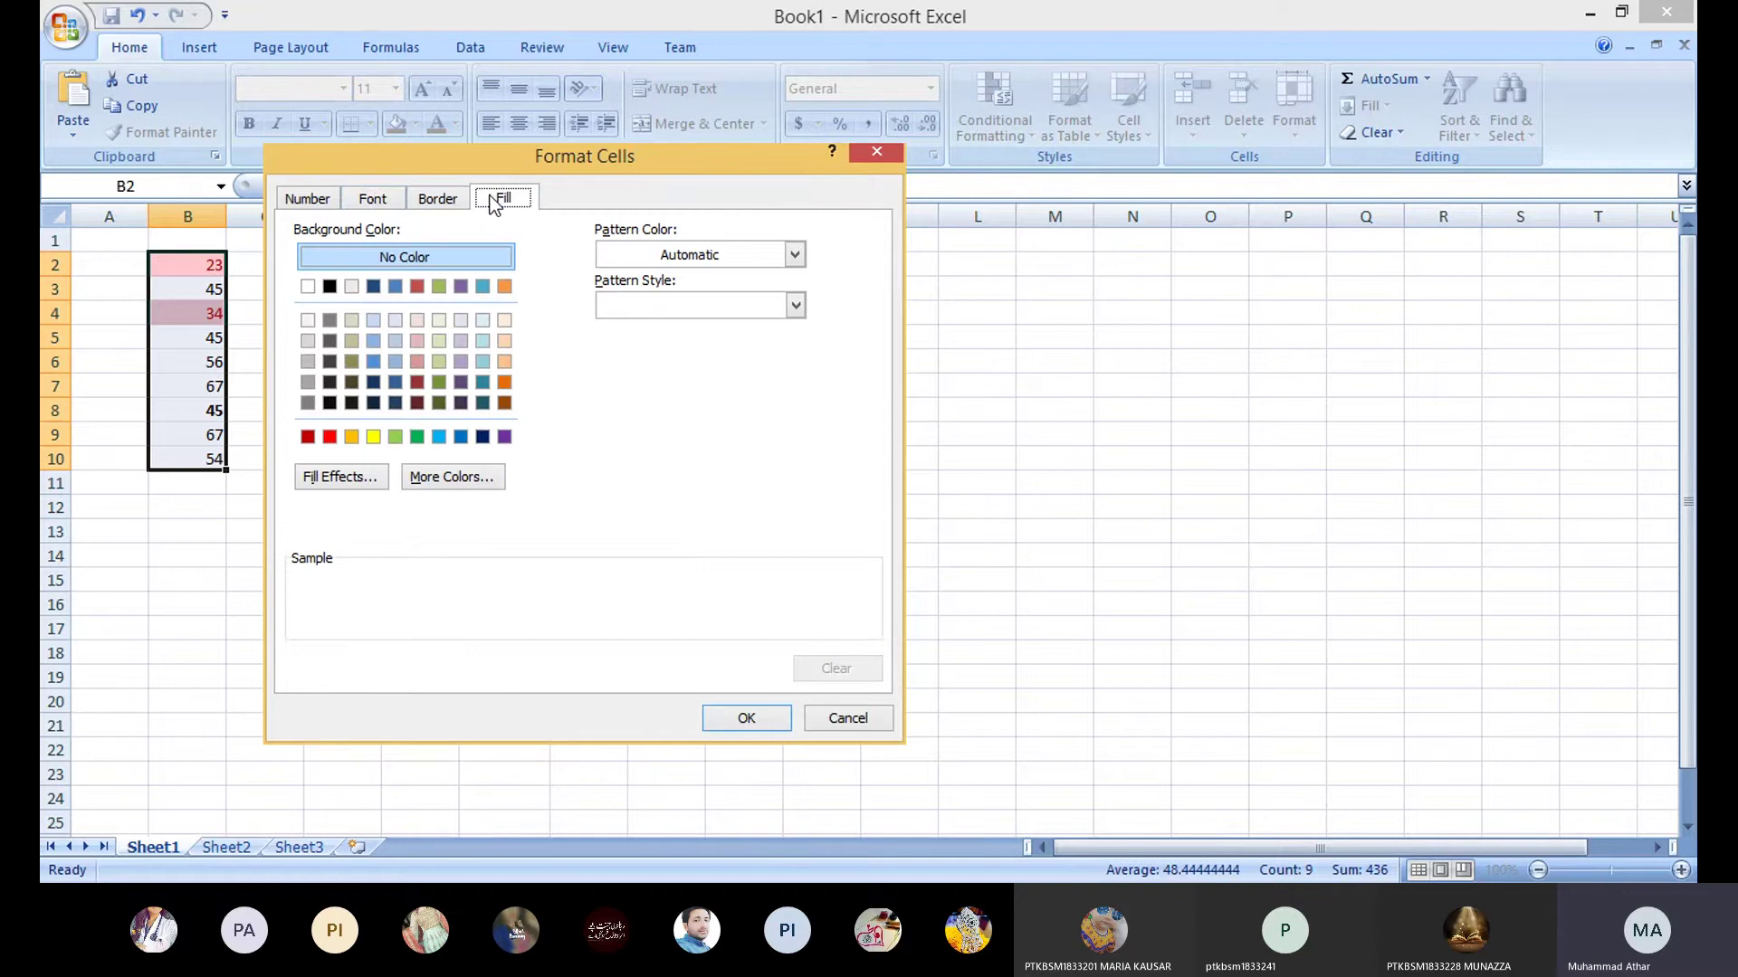
pyautogui.click(372, 199)
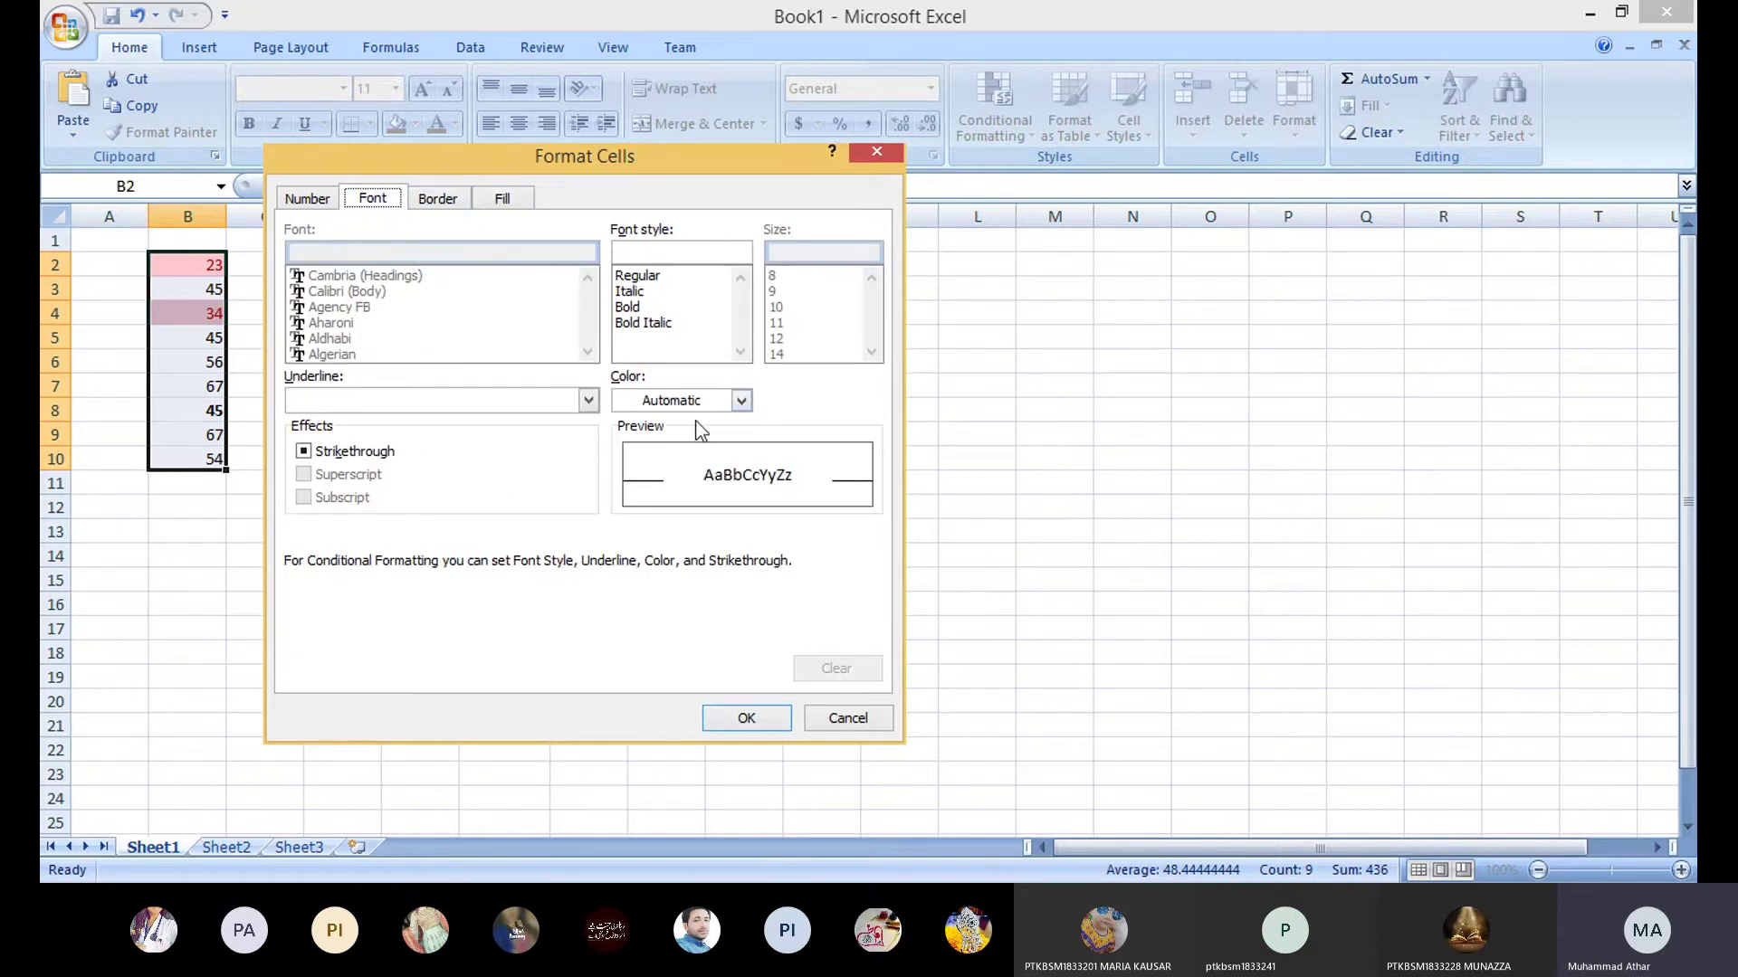
pyautogui.click(740, 400)
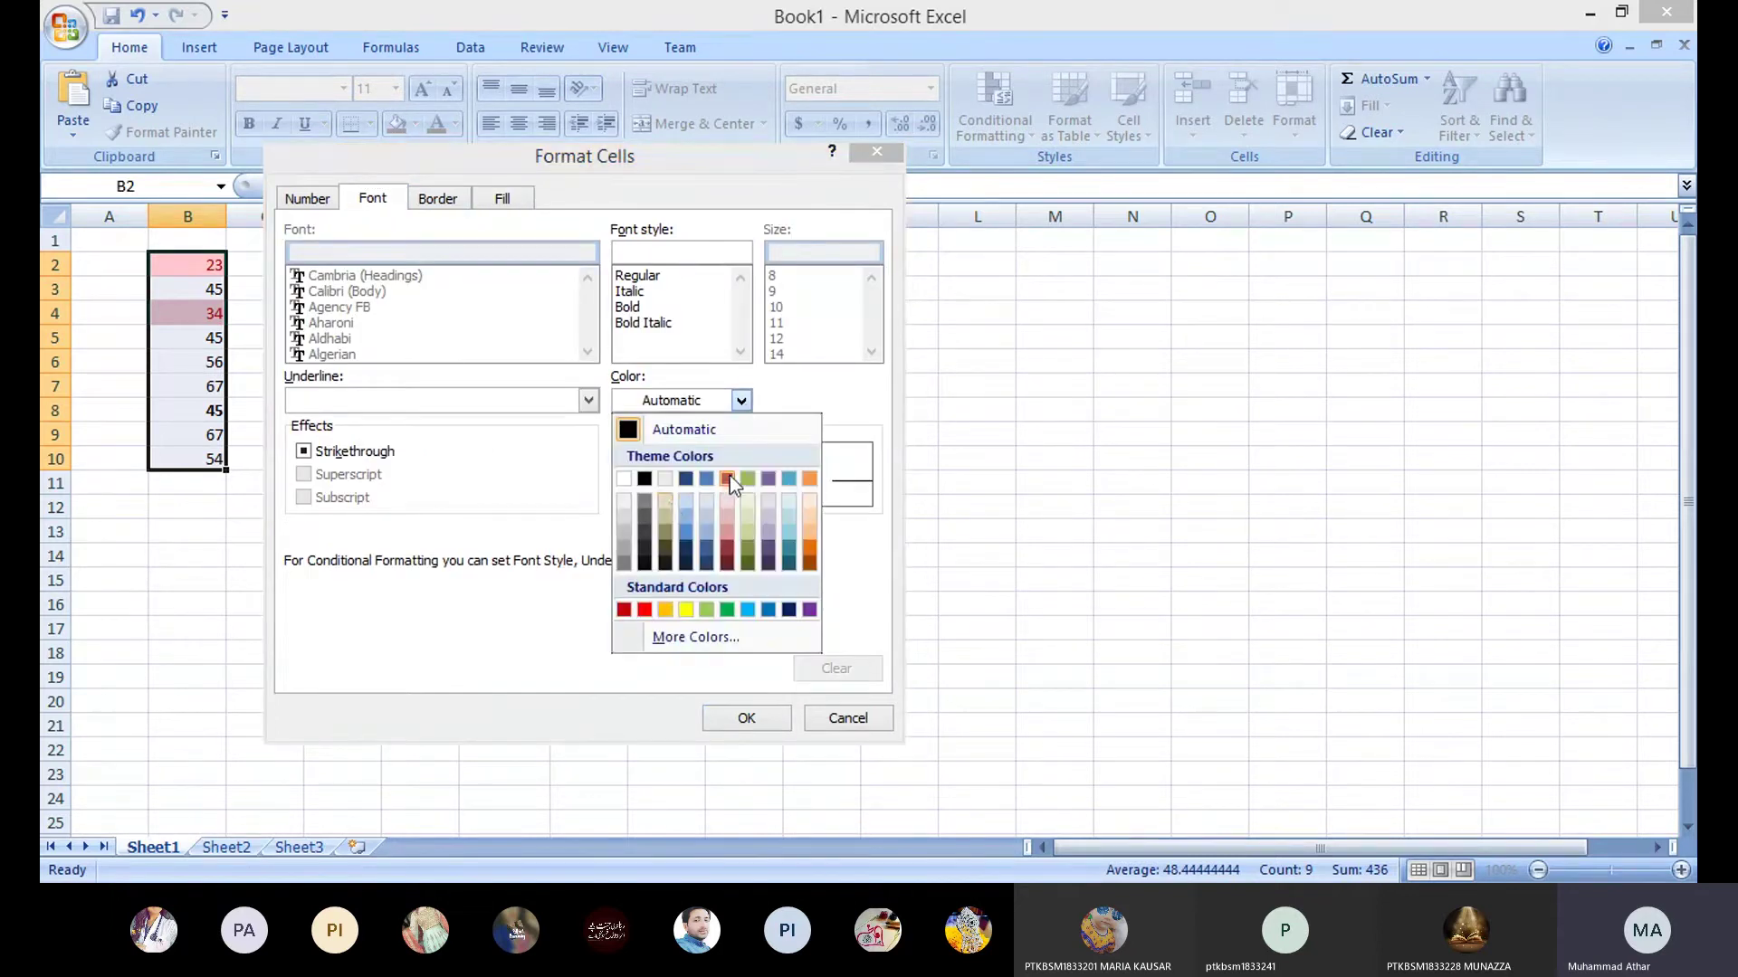
pyautogui.click(645, 610)
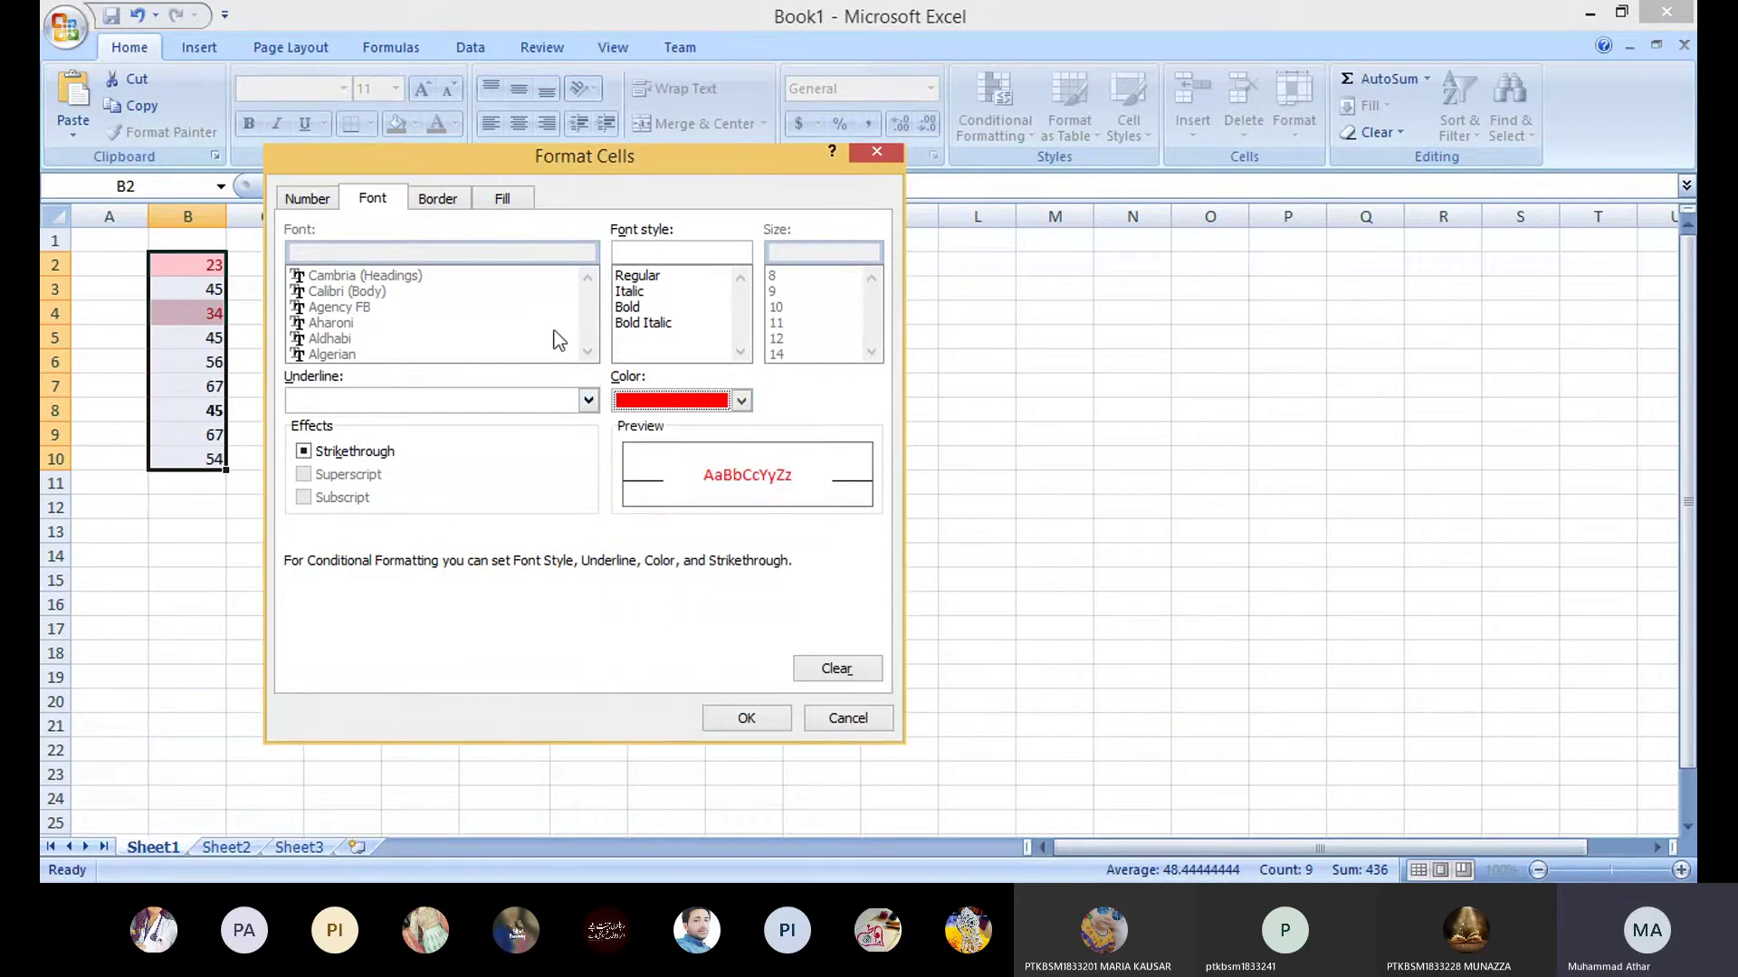
# Step: Add a light purple background fill to the custom format and apply the rule to B2:B10
pyautogui.click(503, 200)
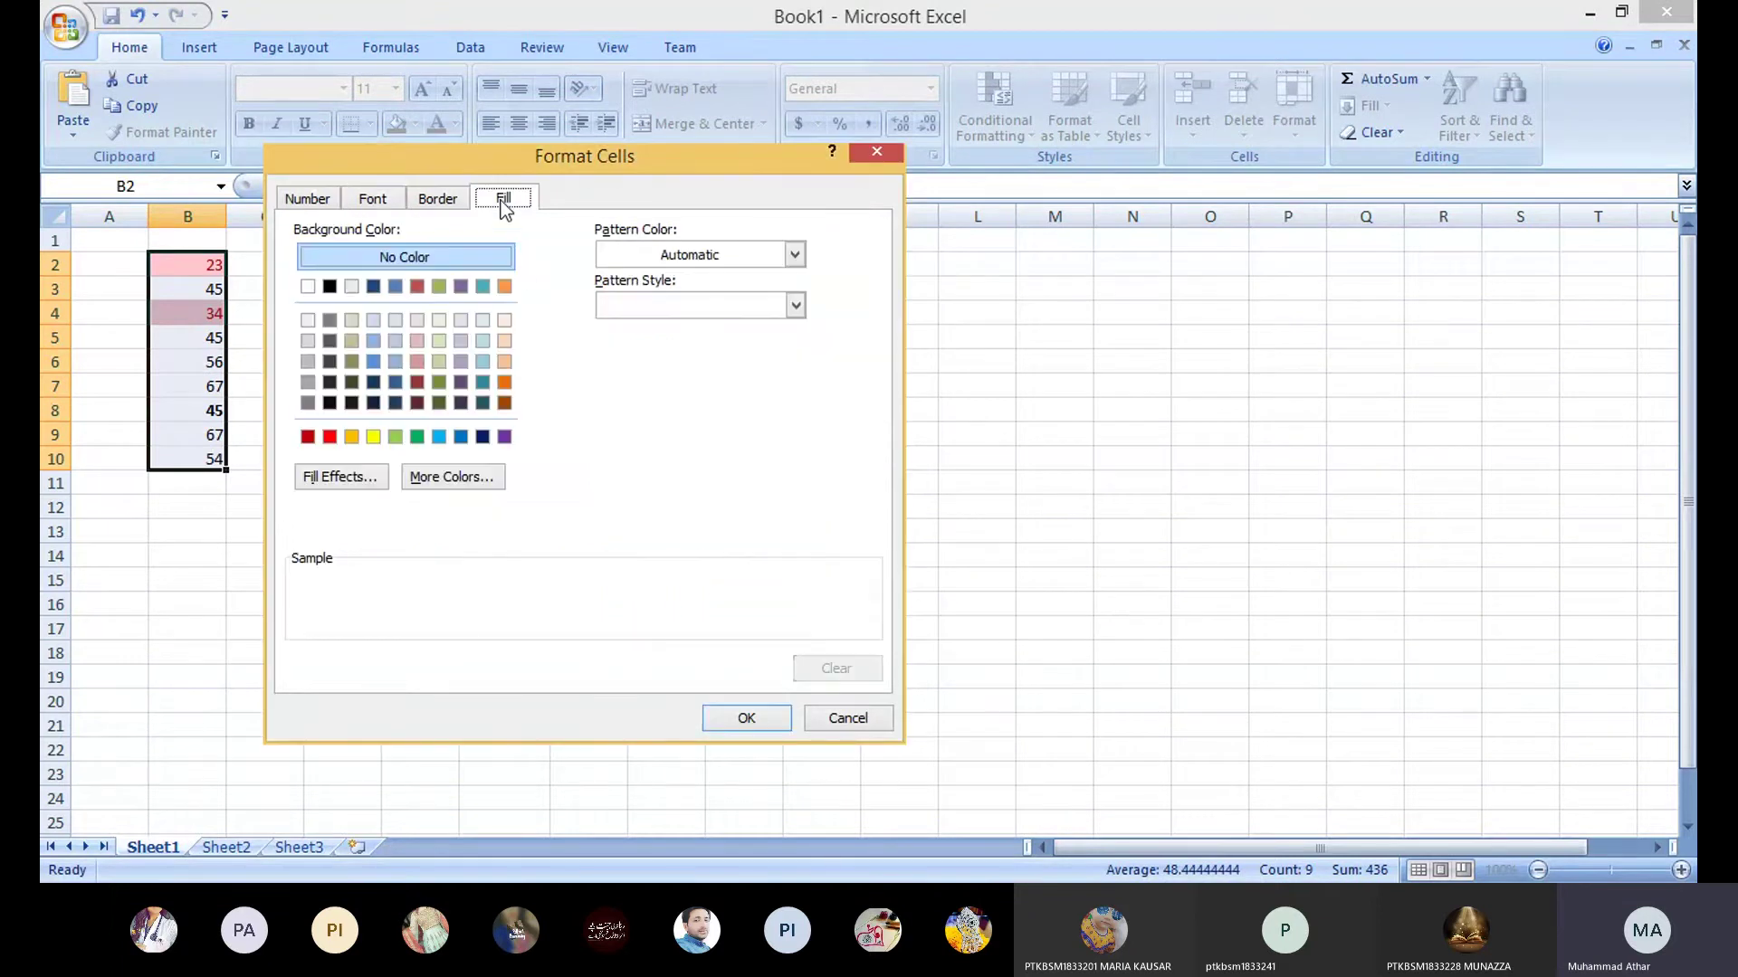
pyautogui.click(461, 321)
pyautogui.click(743, 717)
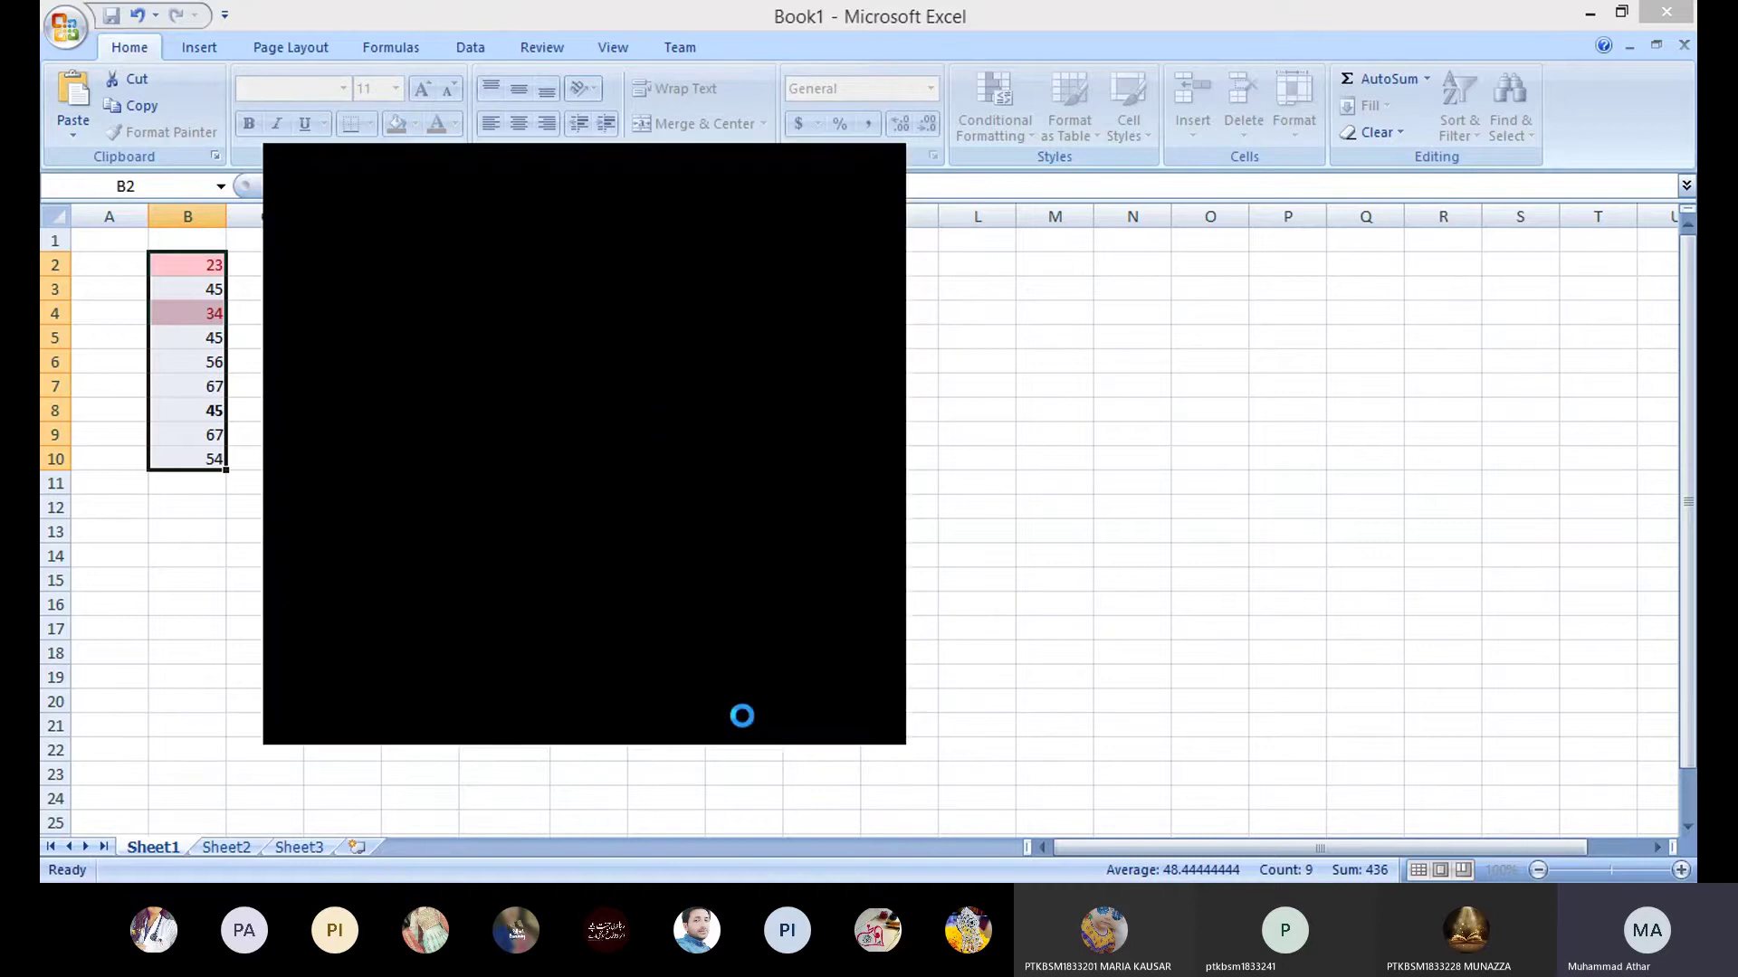
pyautogui.click(698, 508)
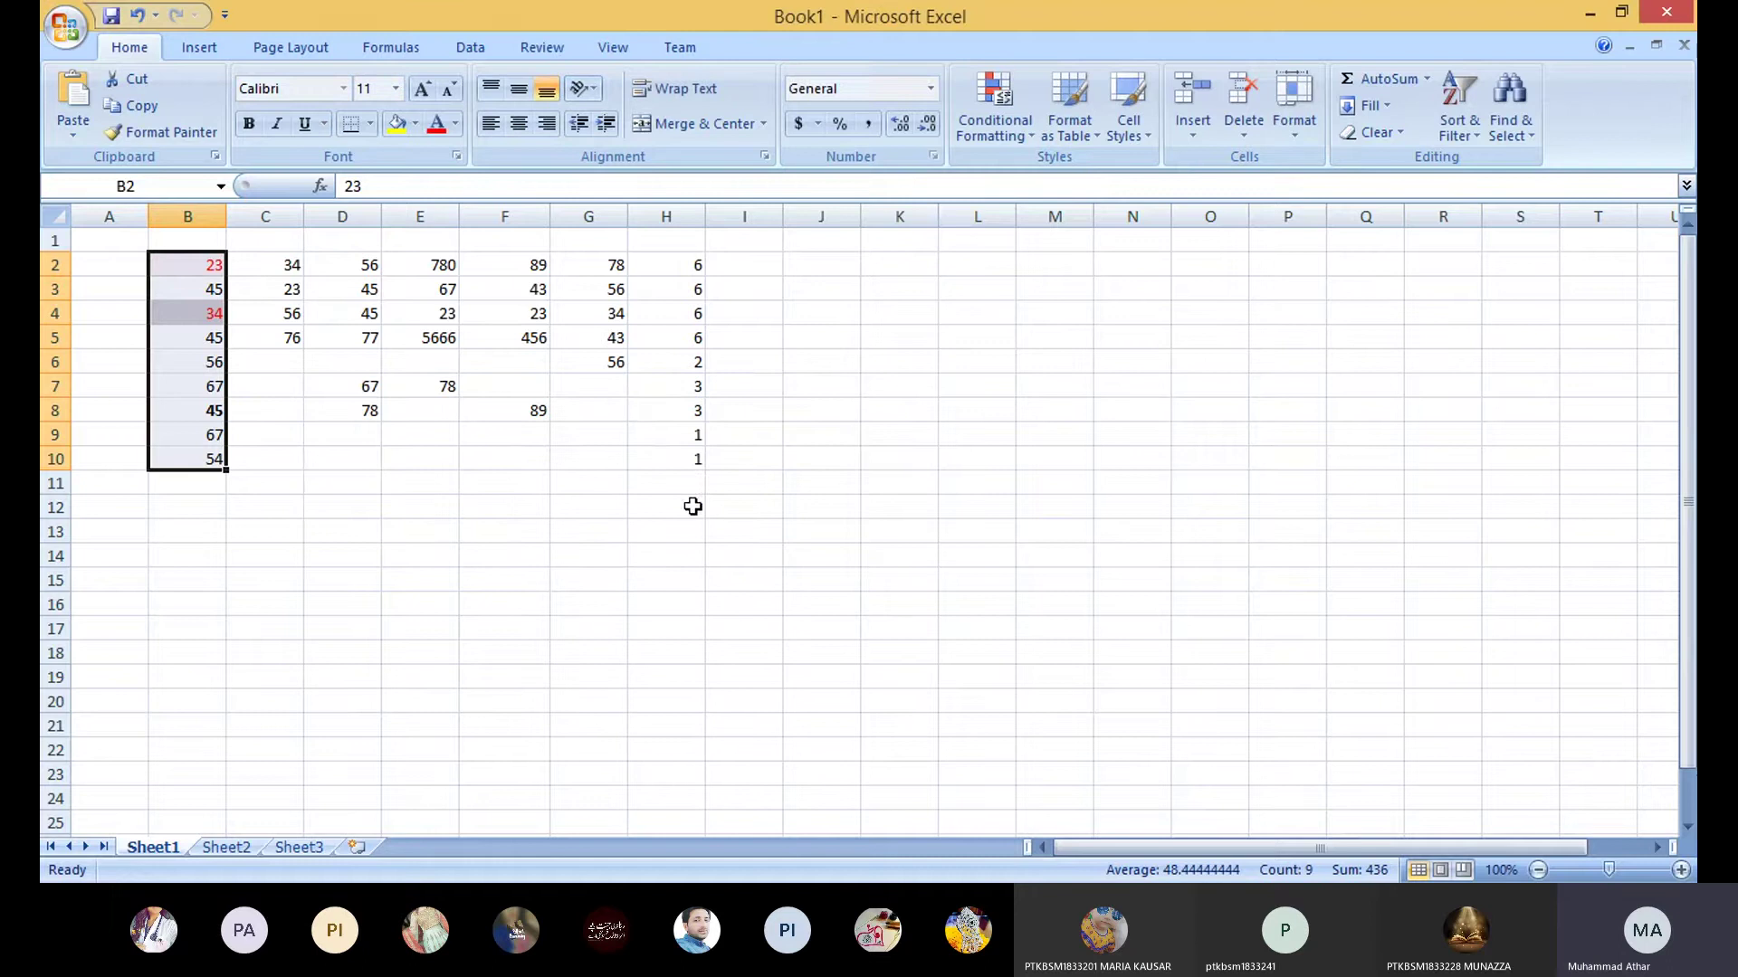
pyautogui.click(444, 455)
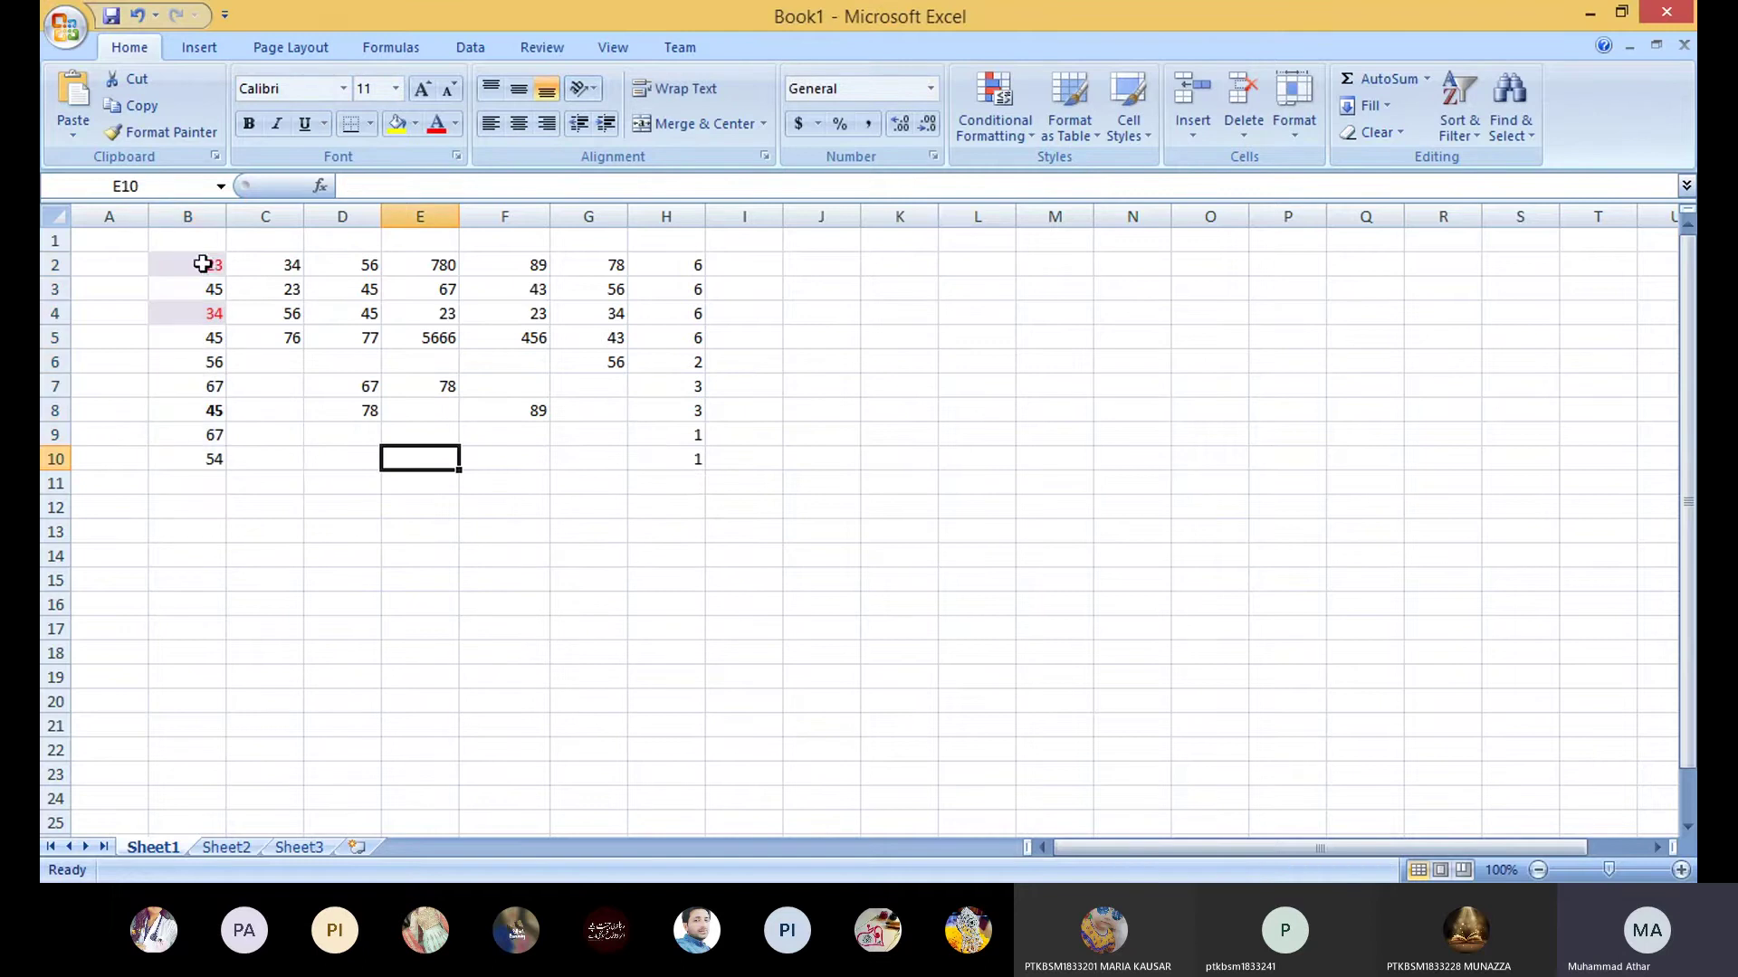
pyautogui.moveTo(203, 263); pyautogui.dragTo(202, 457)
pyautogui.click(252, 503)
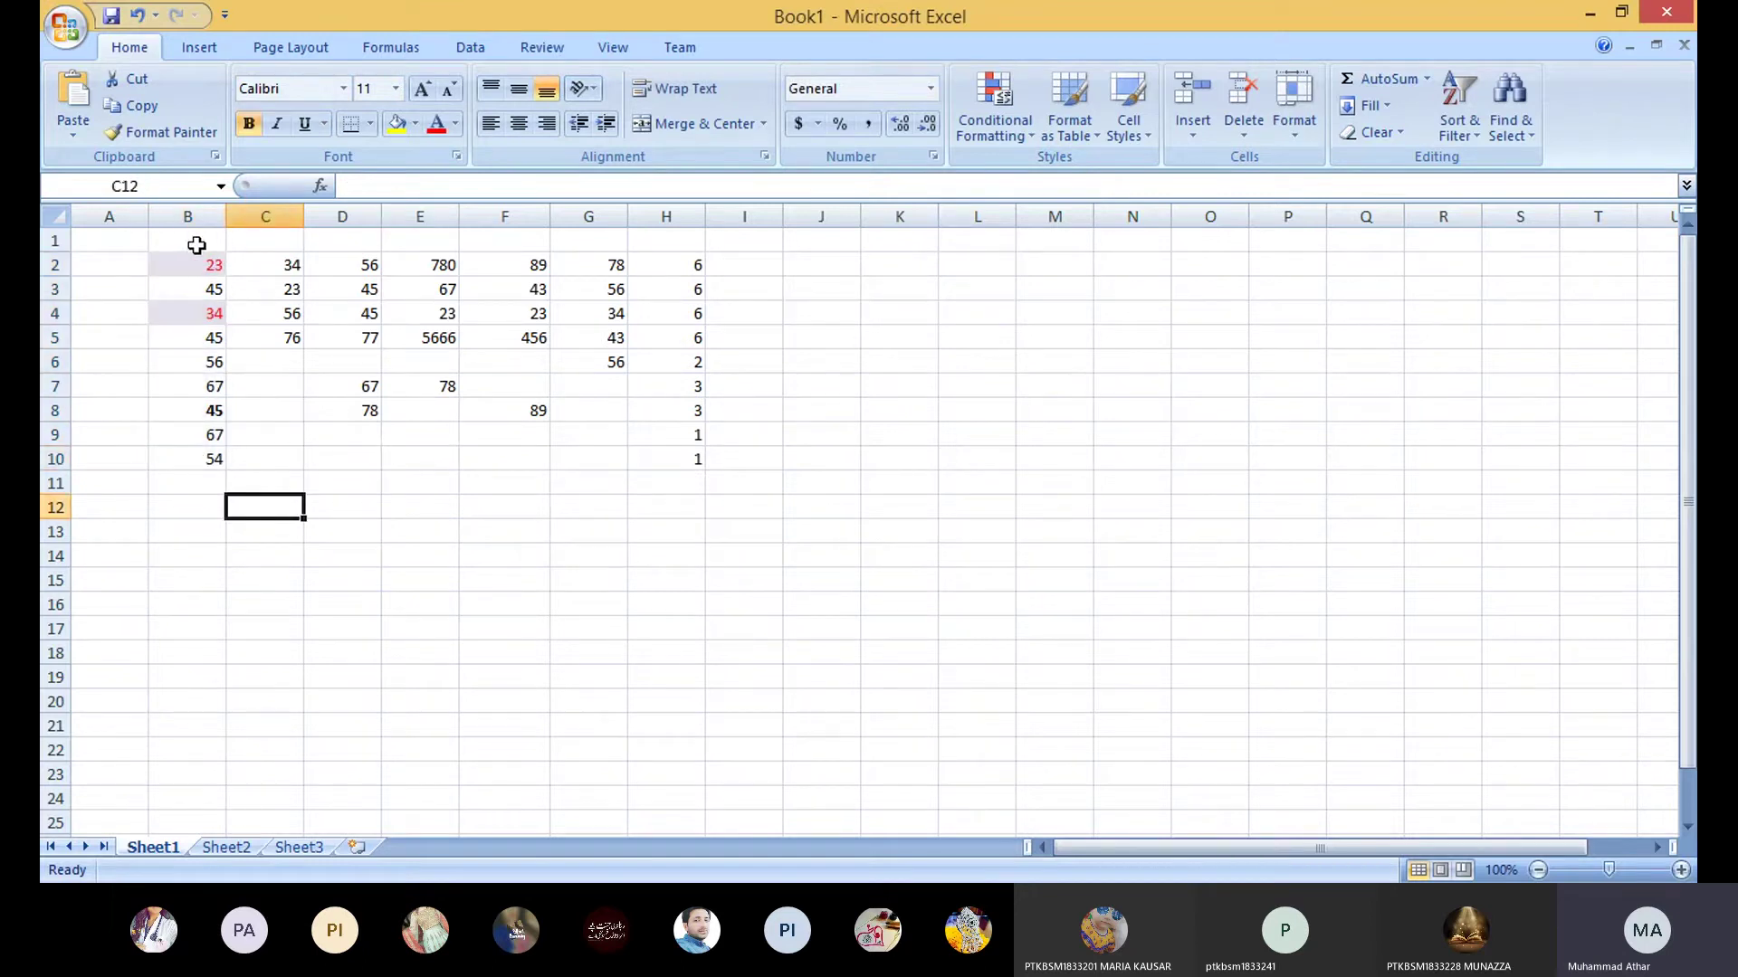
pyautogui.moveTo(201, 263); pyautogui.dragTo(203, 454)
pyautogui.click(260, 484)
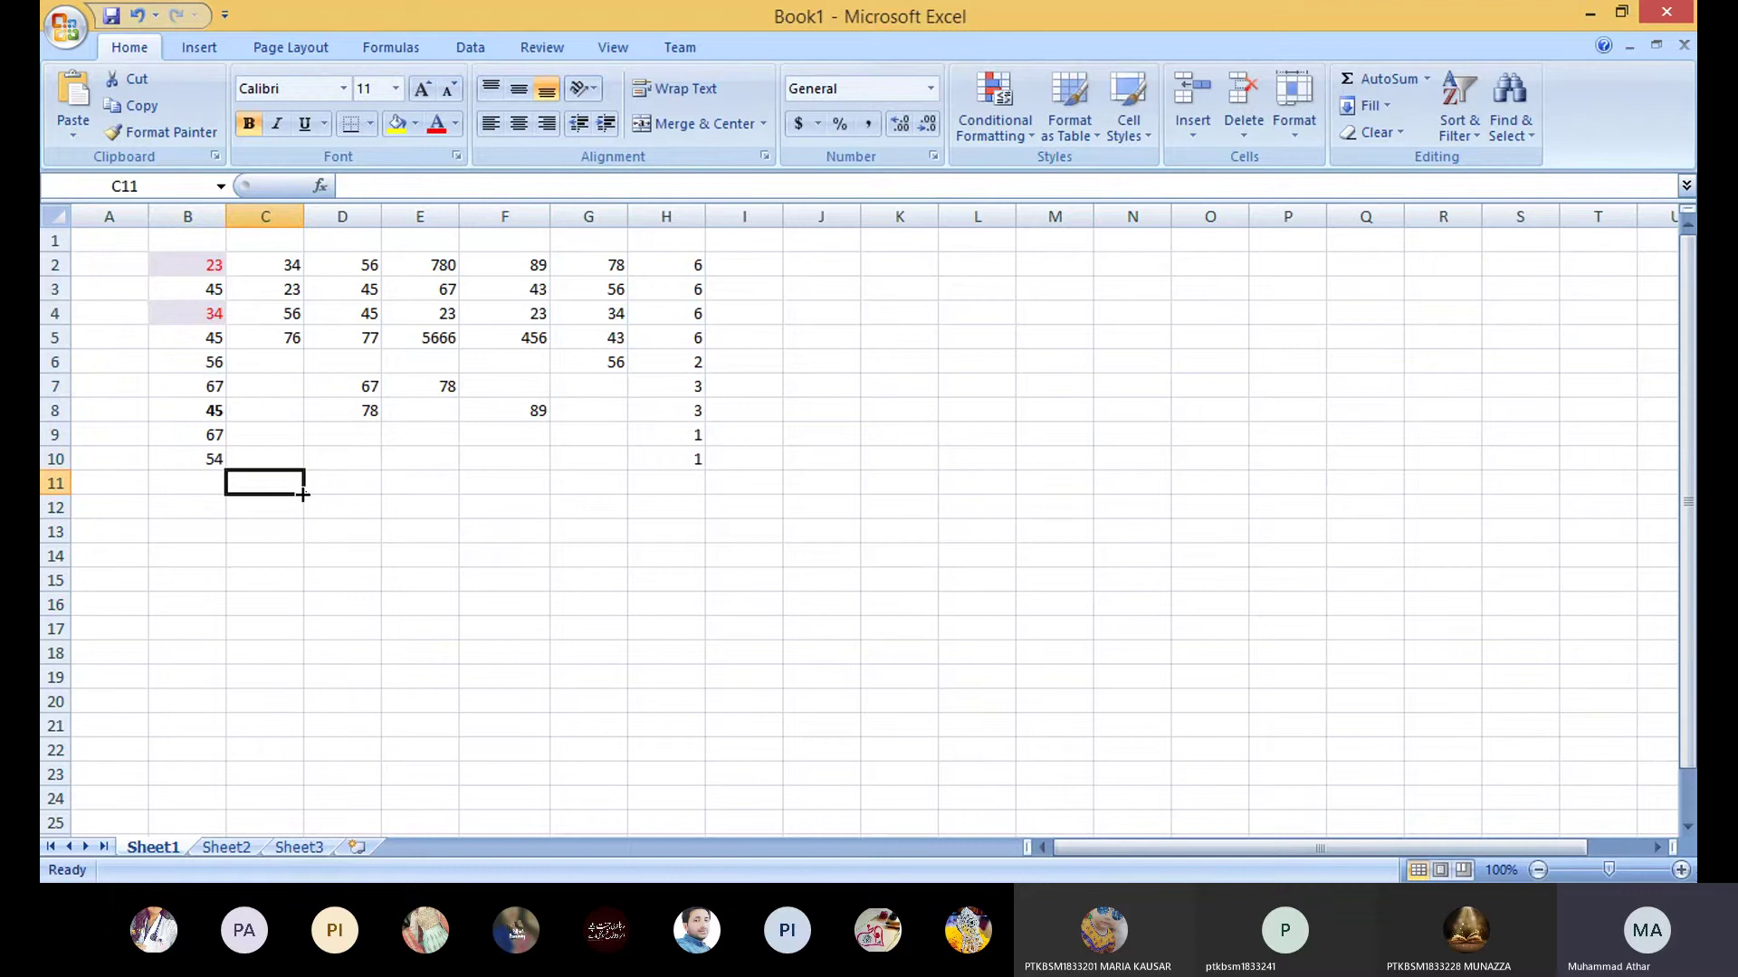
# Step: Change the value in cell B6 to 33 to test the conditional formatting rule
pyautogui.click(220, 367)
pyautogui.write('33')
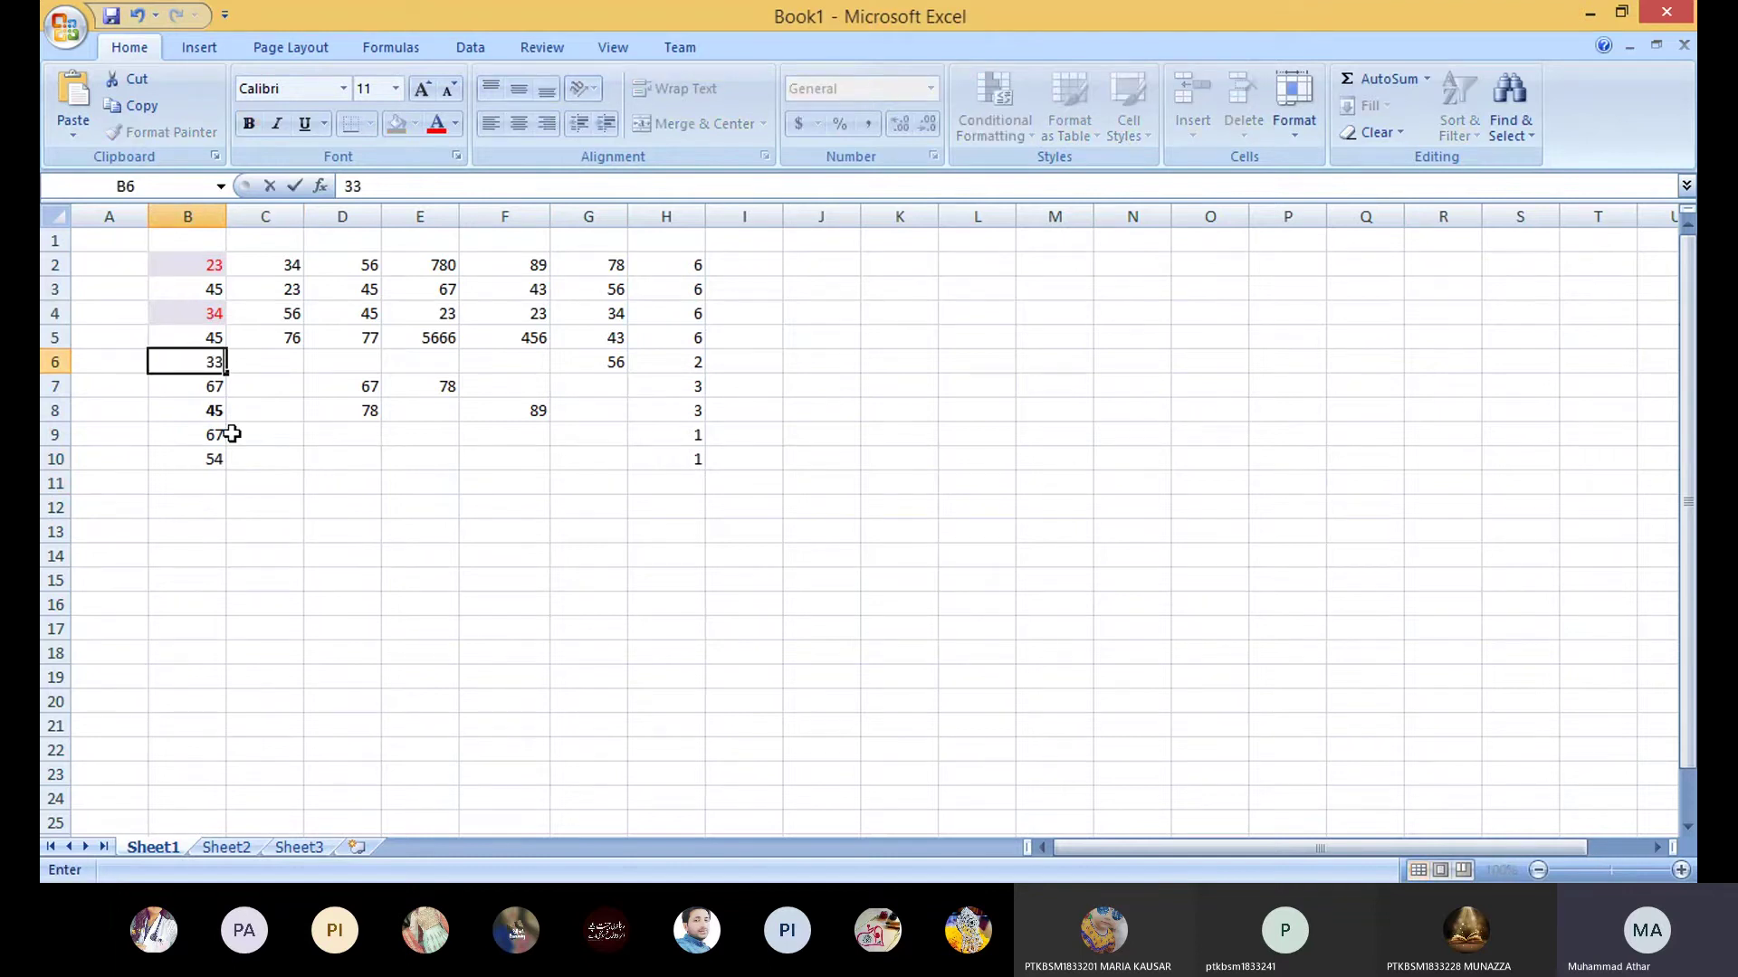
pyautogui.press('Return')
pyautogui.click(216, 477)
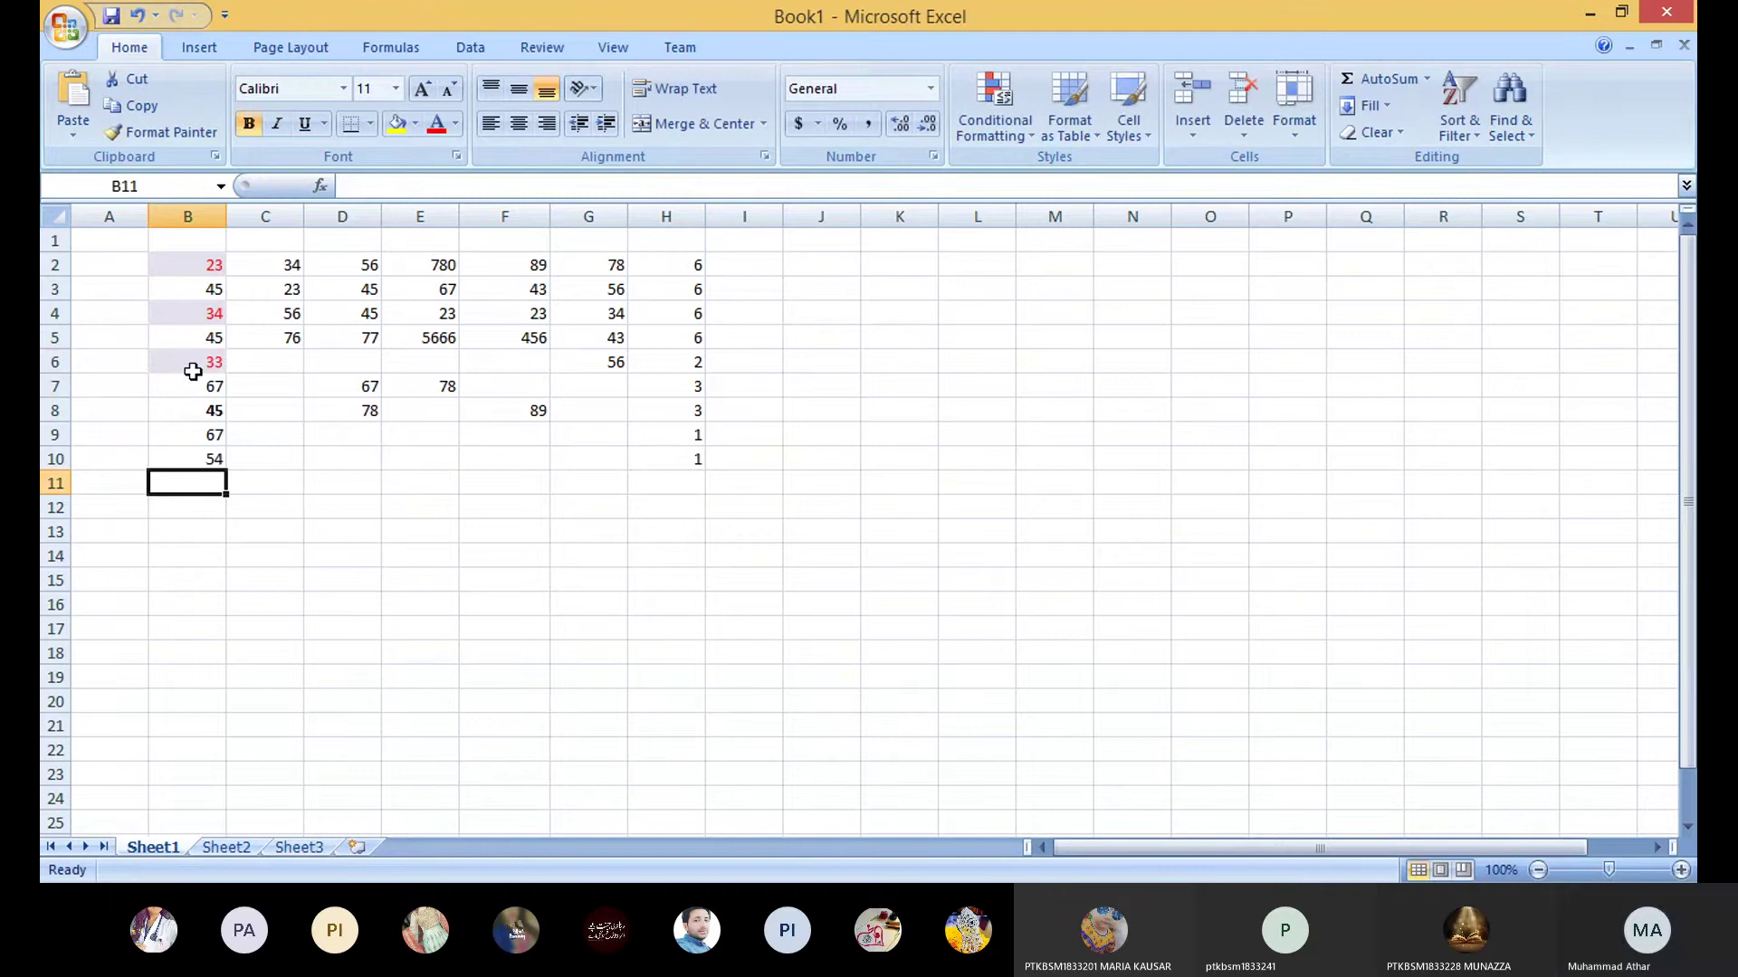
pyautogui.click(200, 437)
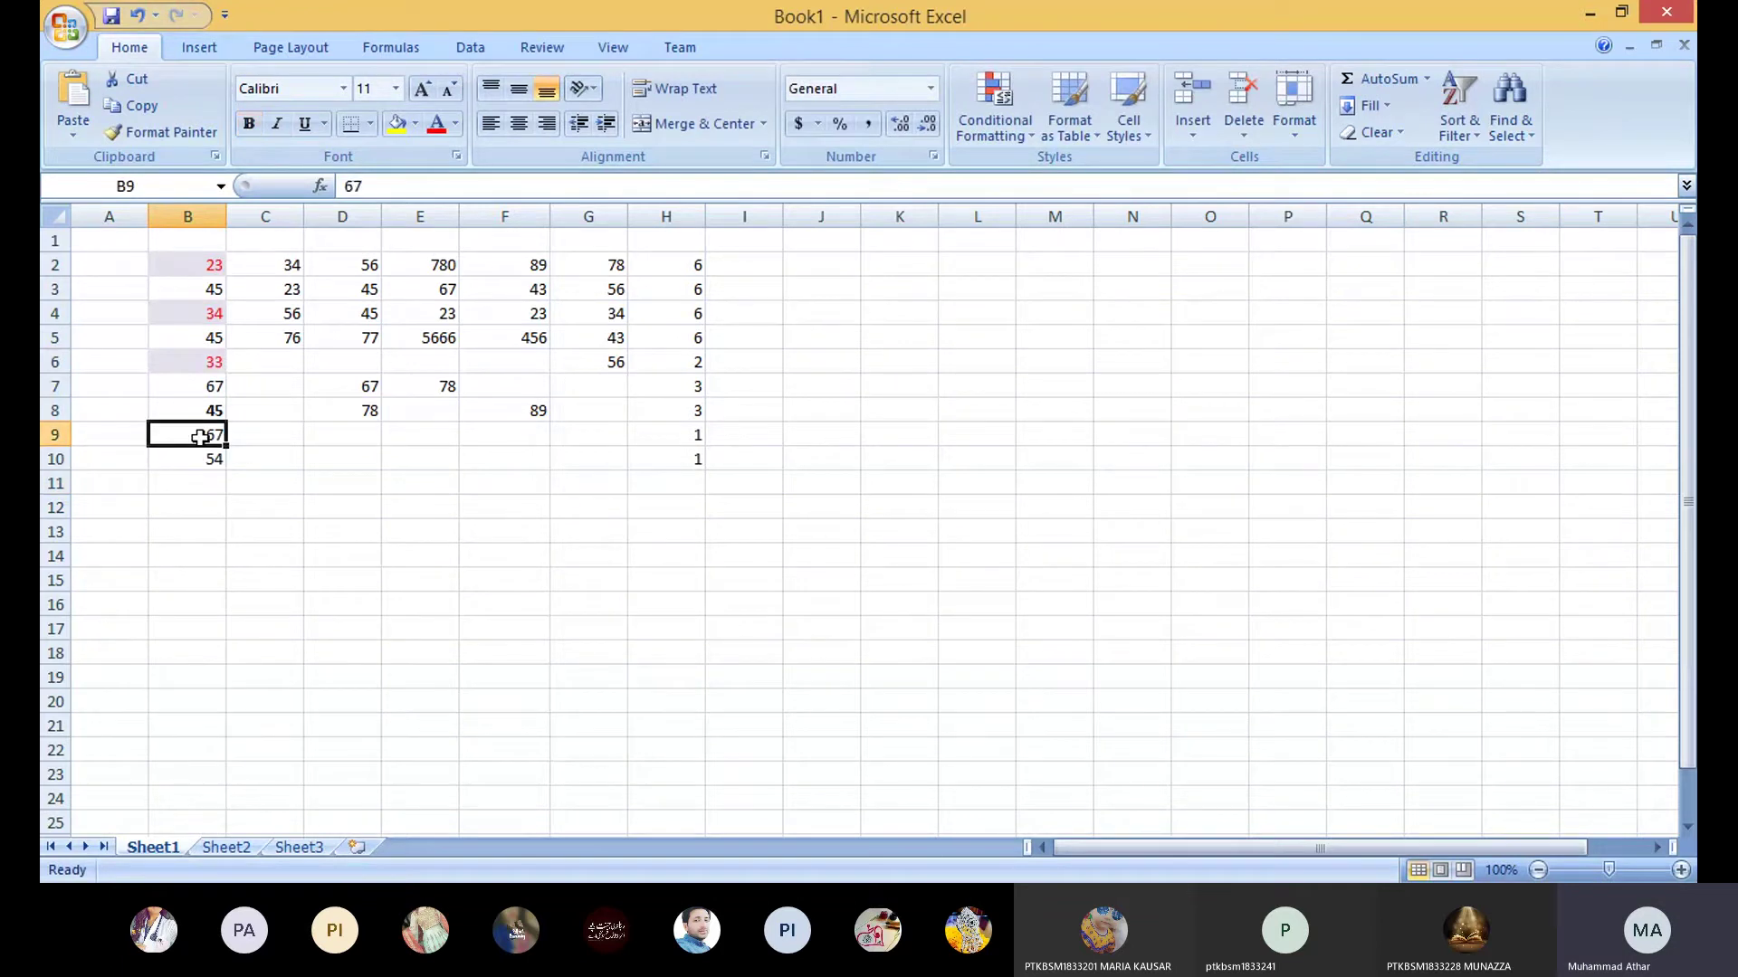
# Step: Change cell B9 to 97 and cell B5 to 94
pyautogui.write('9')
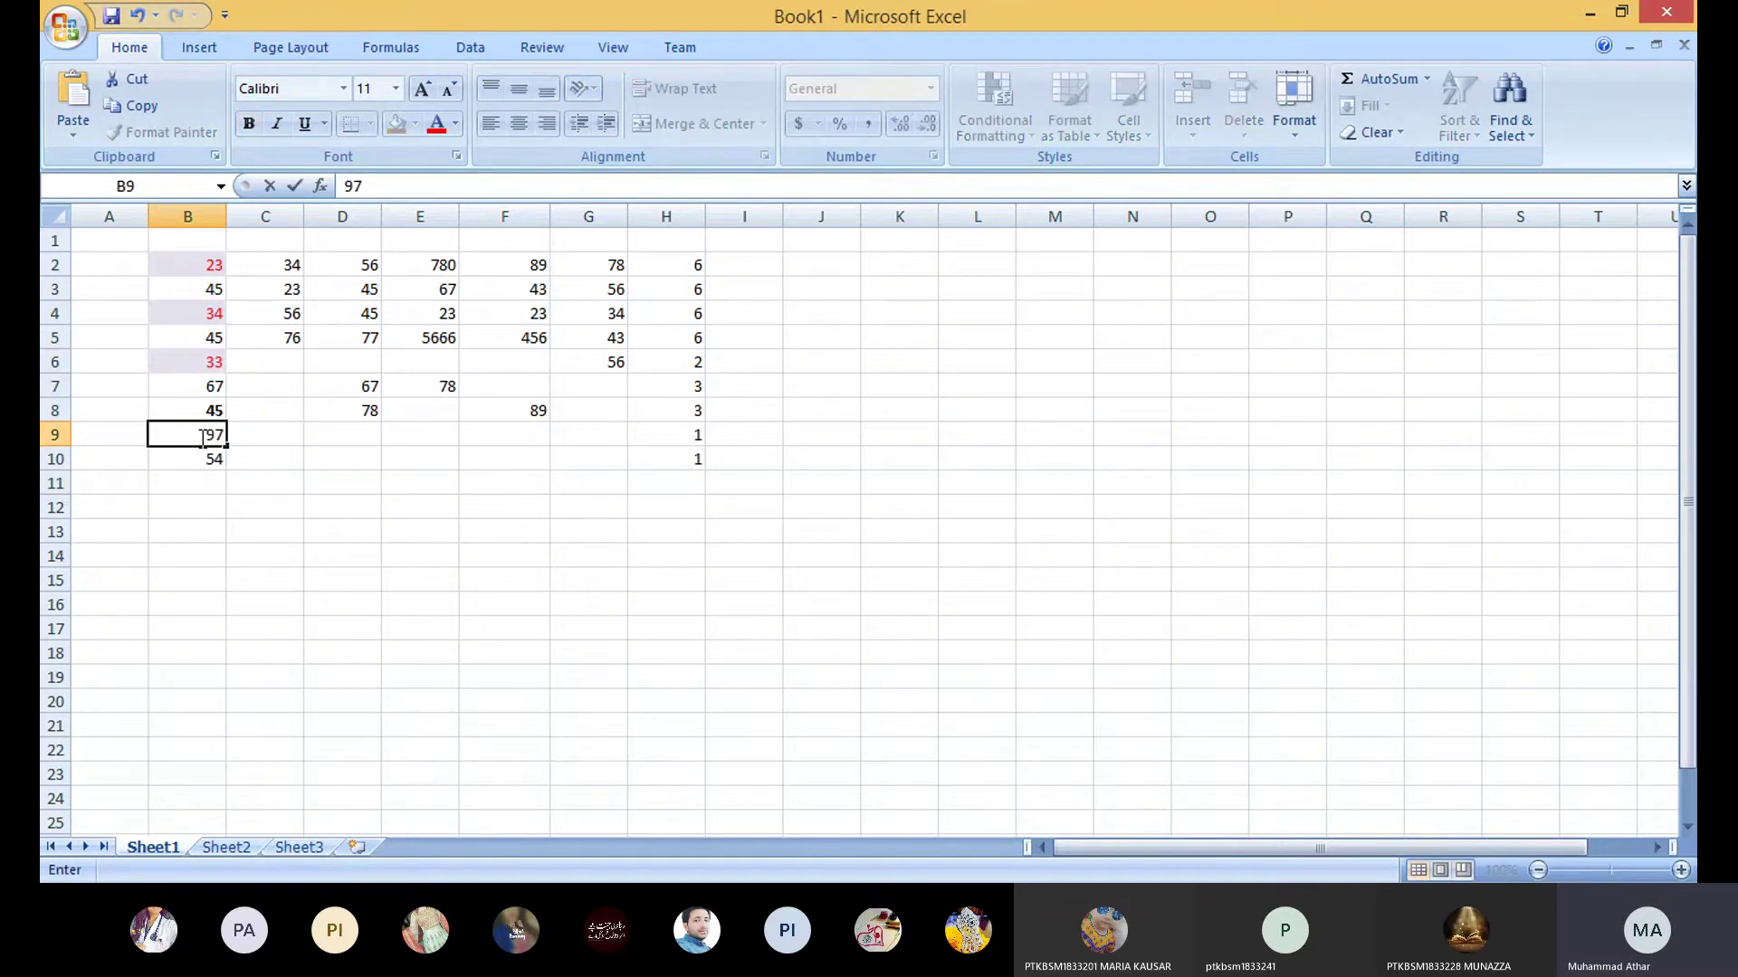
pyautogui.press('Up')
pyautogui.press('Up')
pyautogui.press('Up')
pyautogui.press('Up')
pyautogui.write('9')
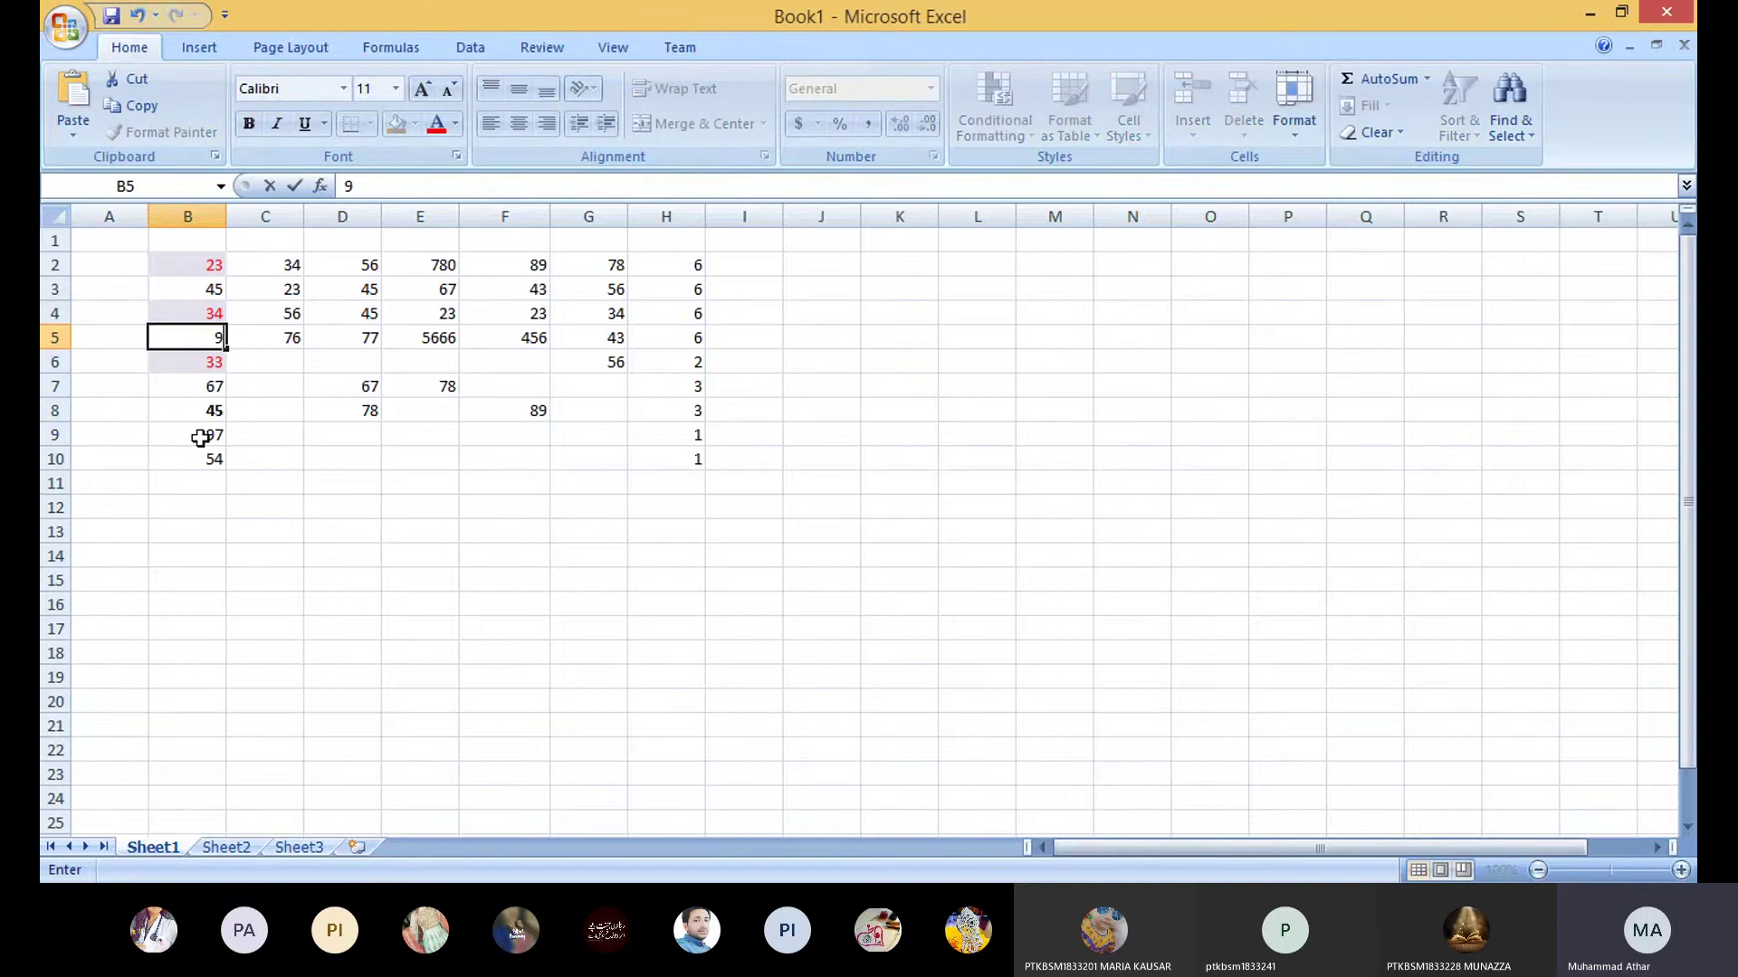
pyautogui.click(237, 526)
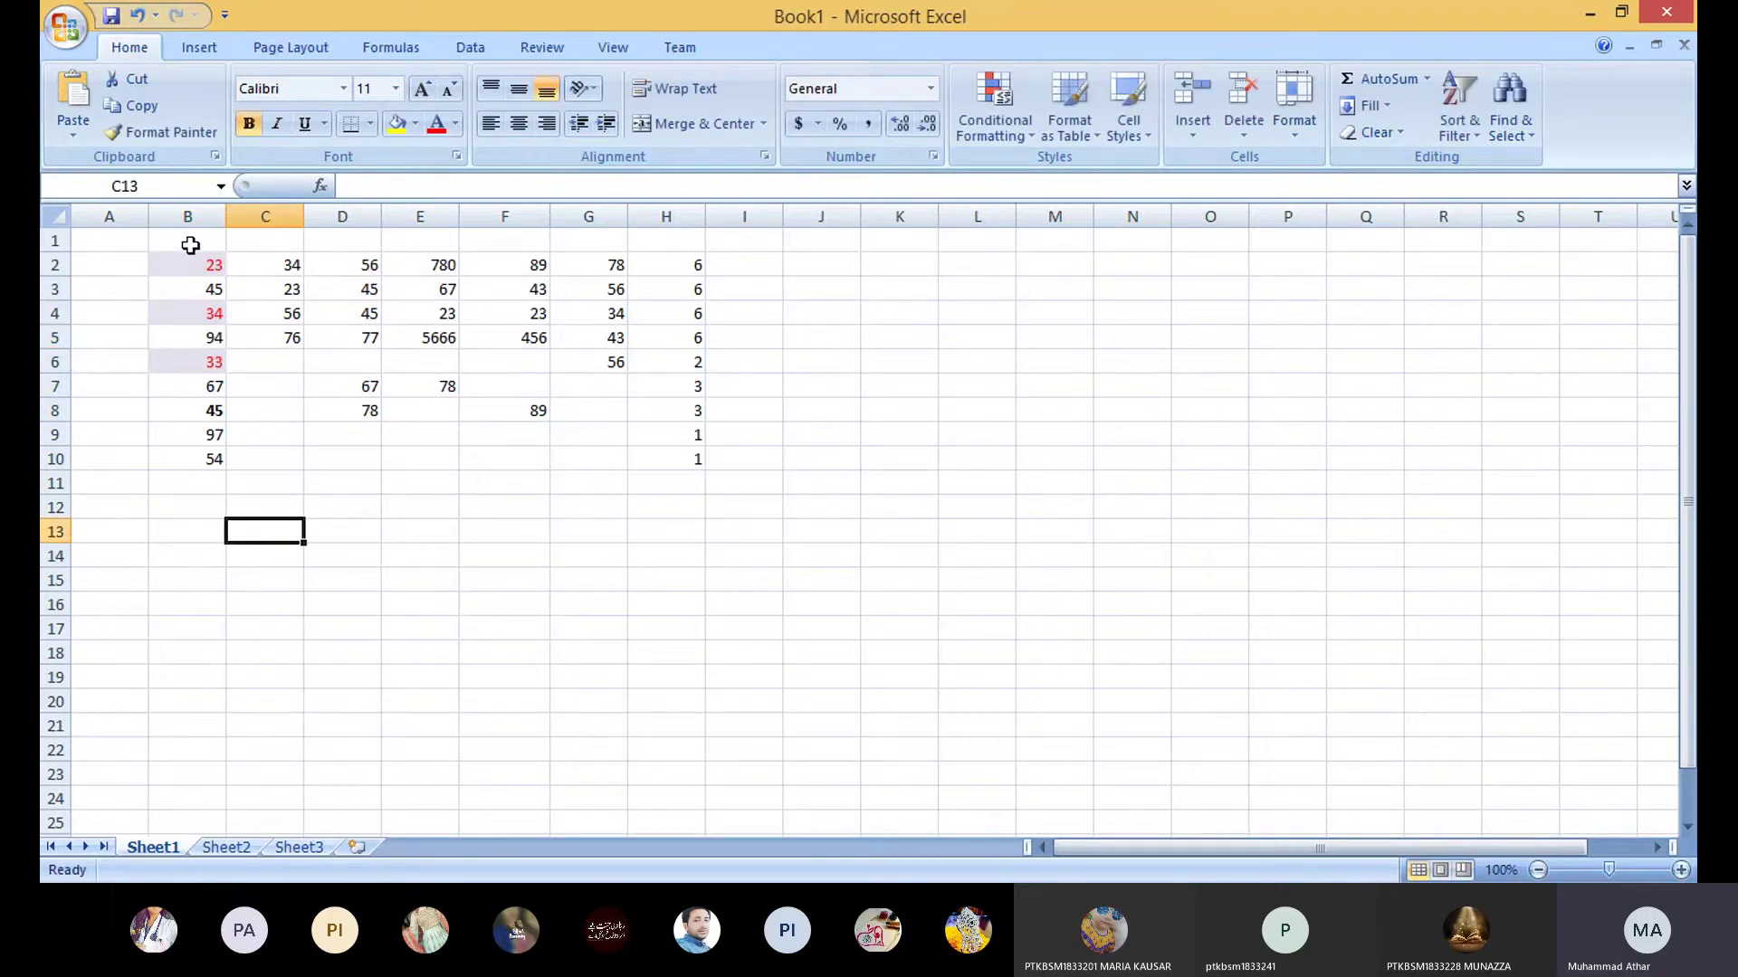
# Step: Apply a Greater Than conditional formatting rule to B2:B10 with threshold 90 and Yellow Fill with Dark Yellow Text
pyautogui.moveTo(189, 258); pyautogui.dragTo(203, 458)
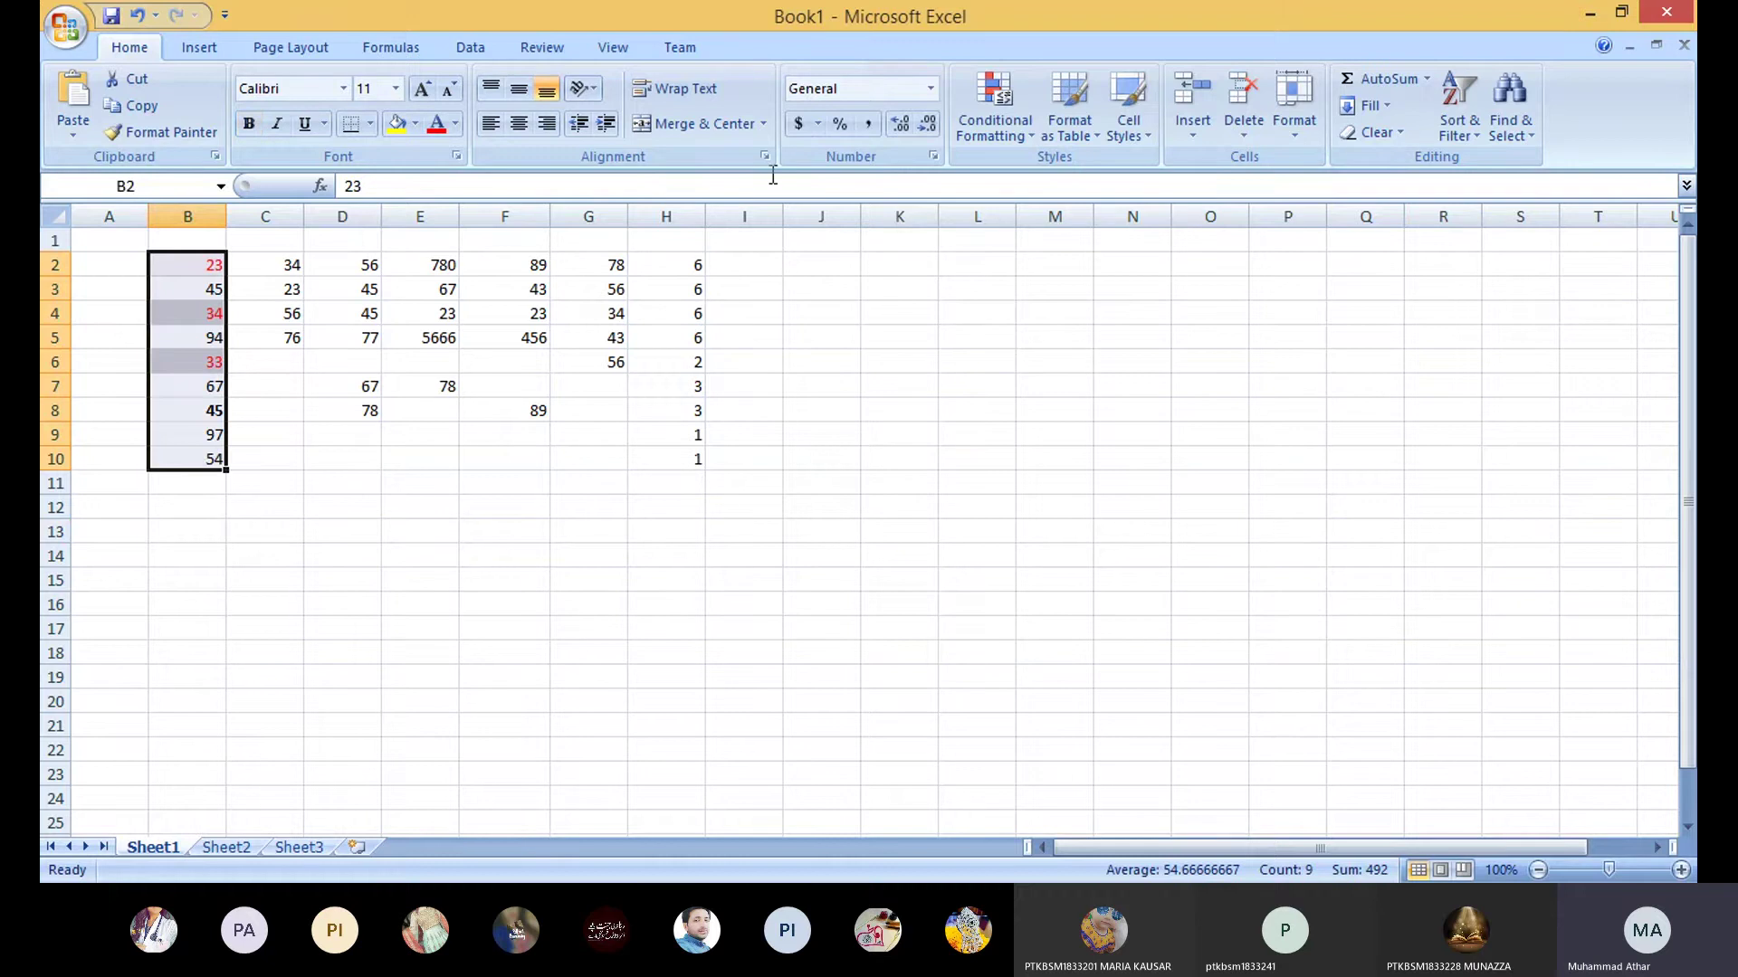
pyautogui.click(1027, 136)
pyautogui.moveTo(1042, 179)
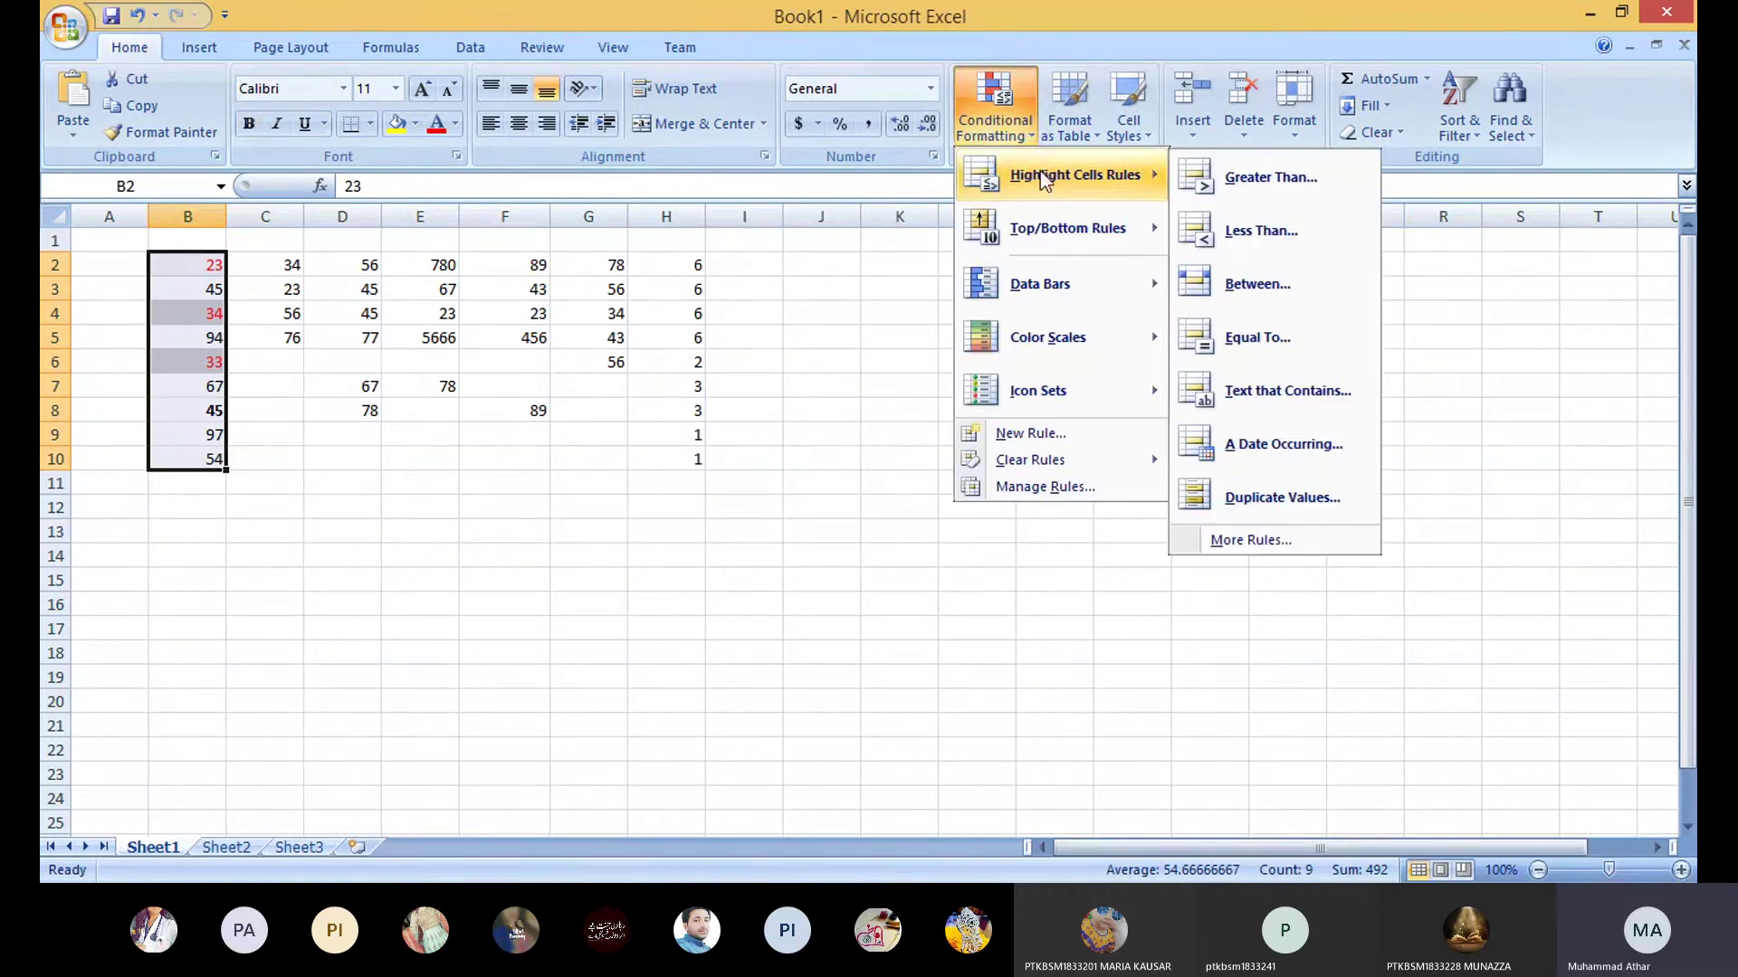
pyautogui.click(1272, 177)
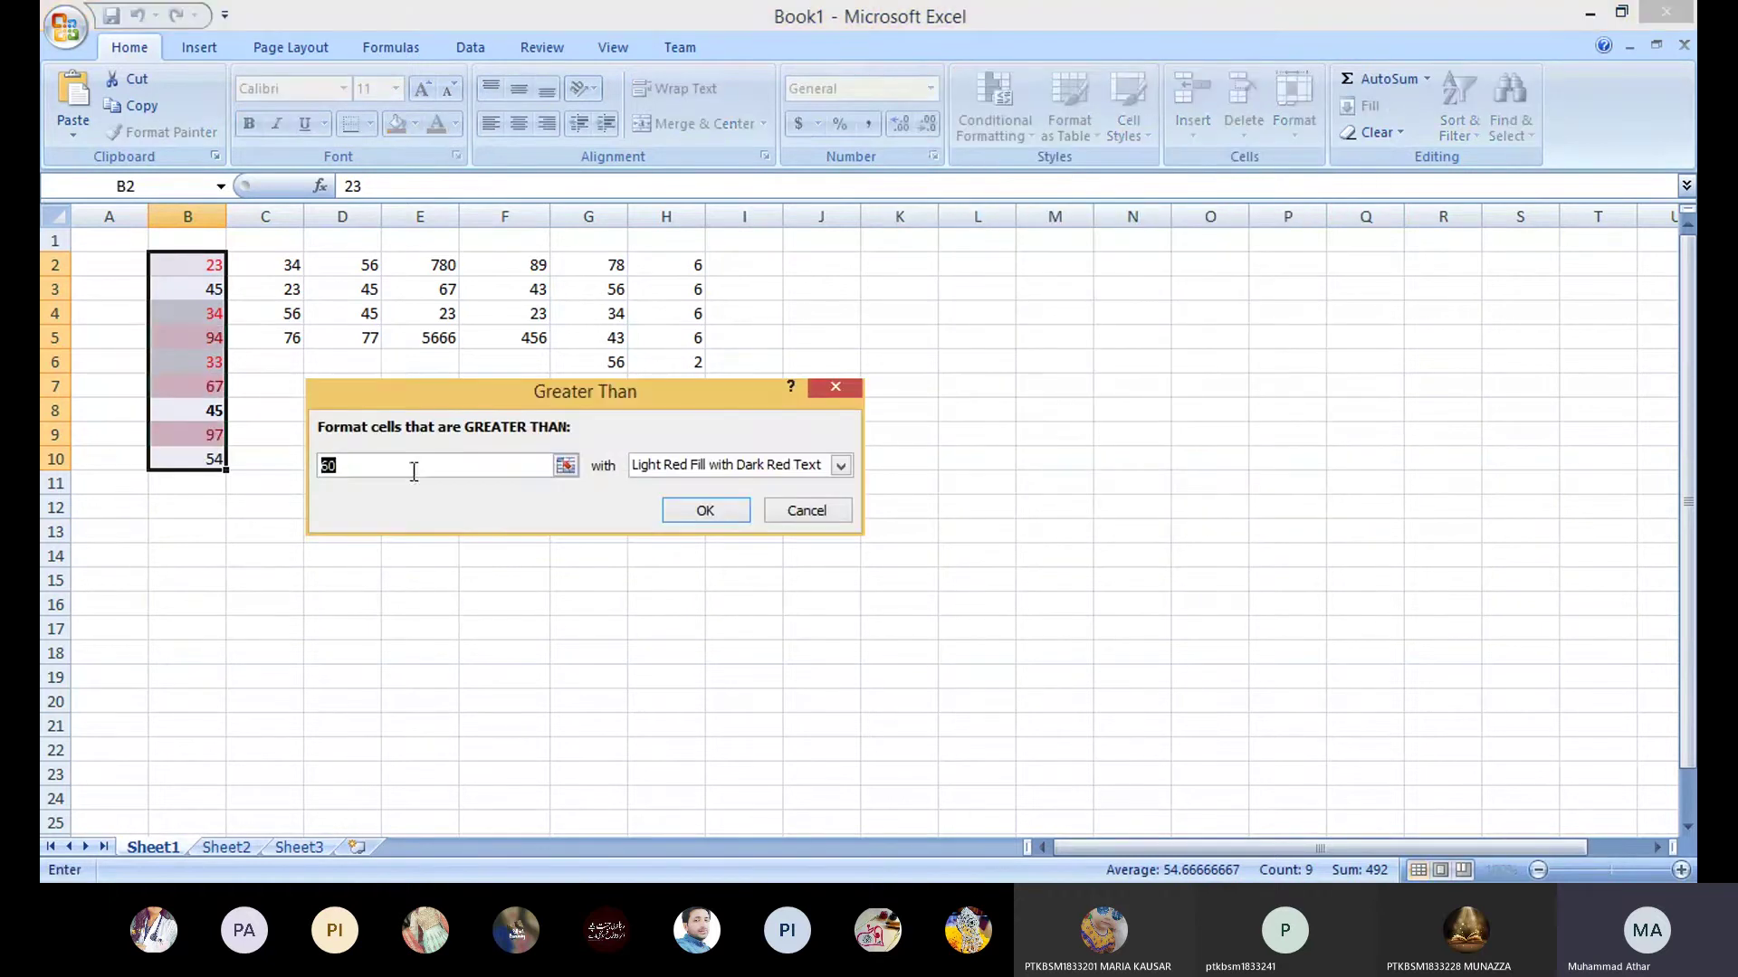
pyautogui.write('90')
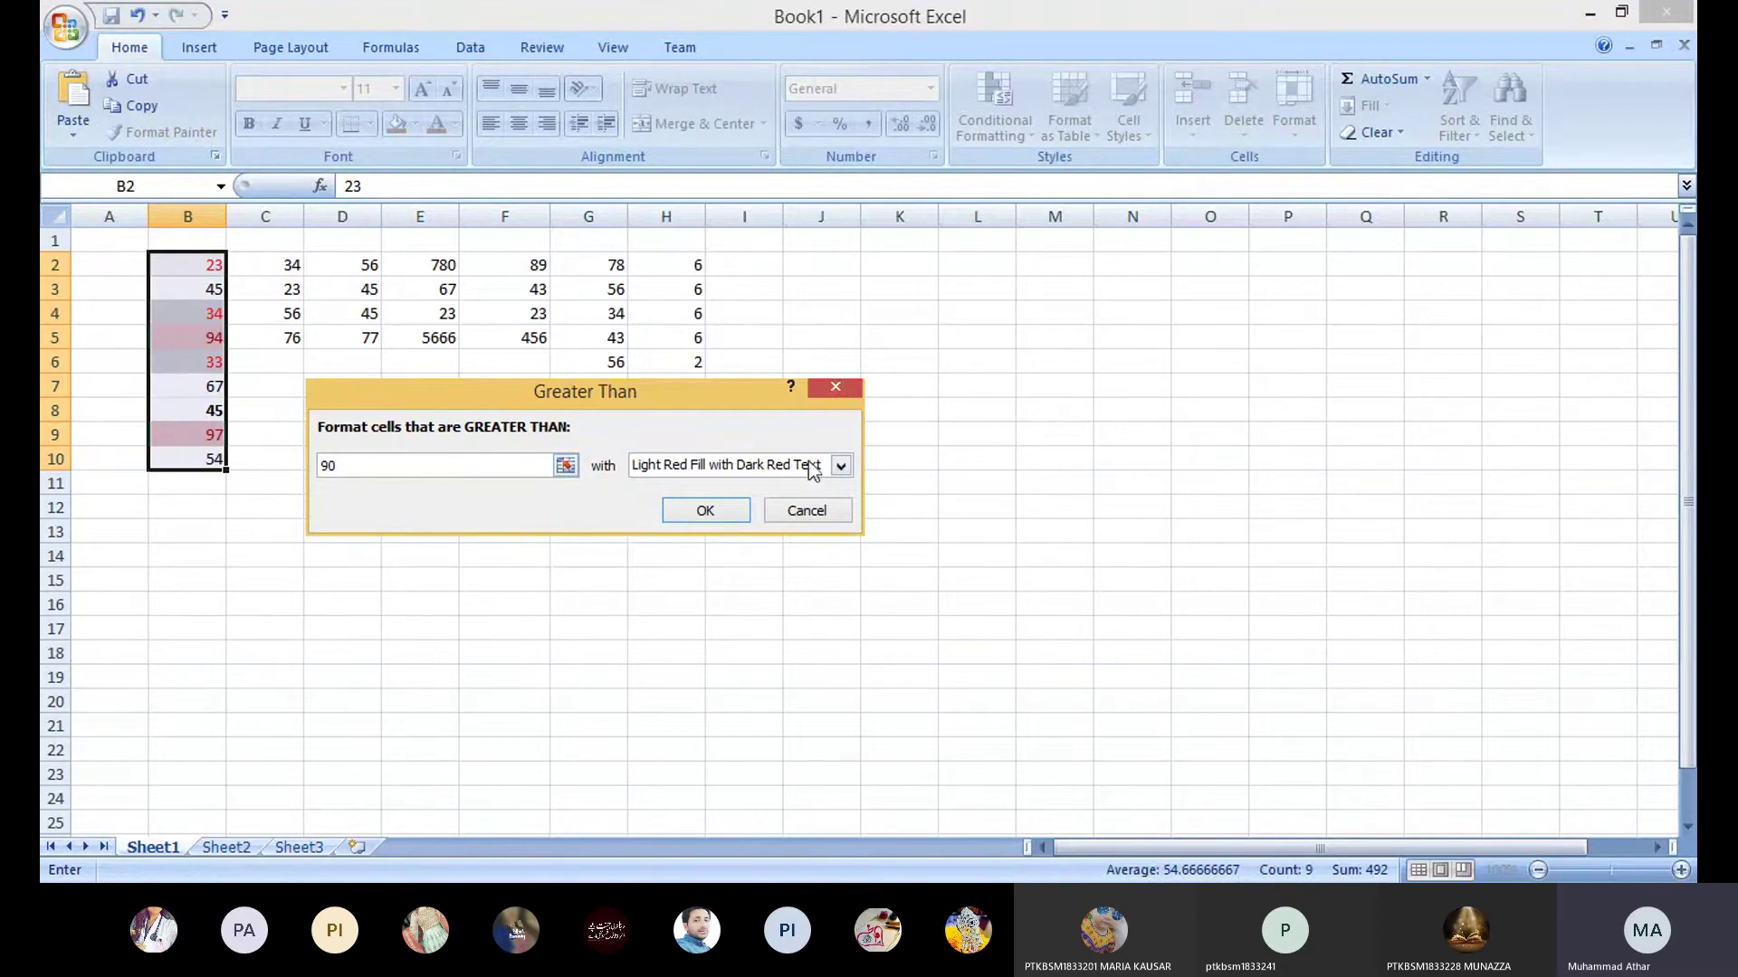
pyautogui.click(707, 505)
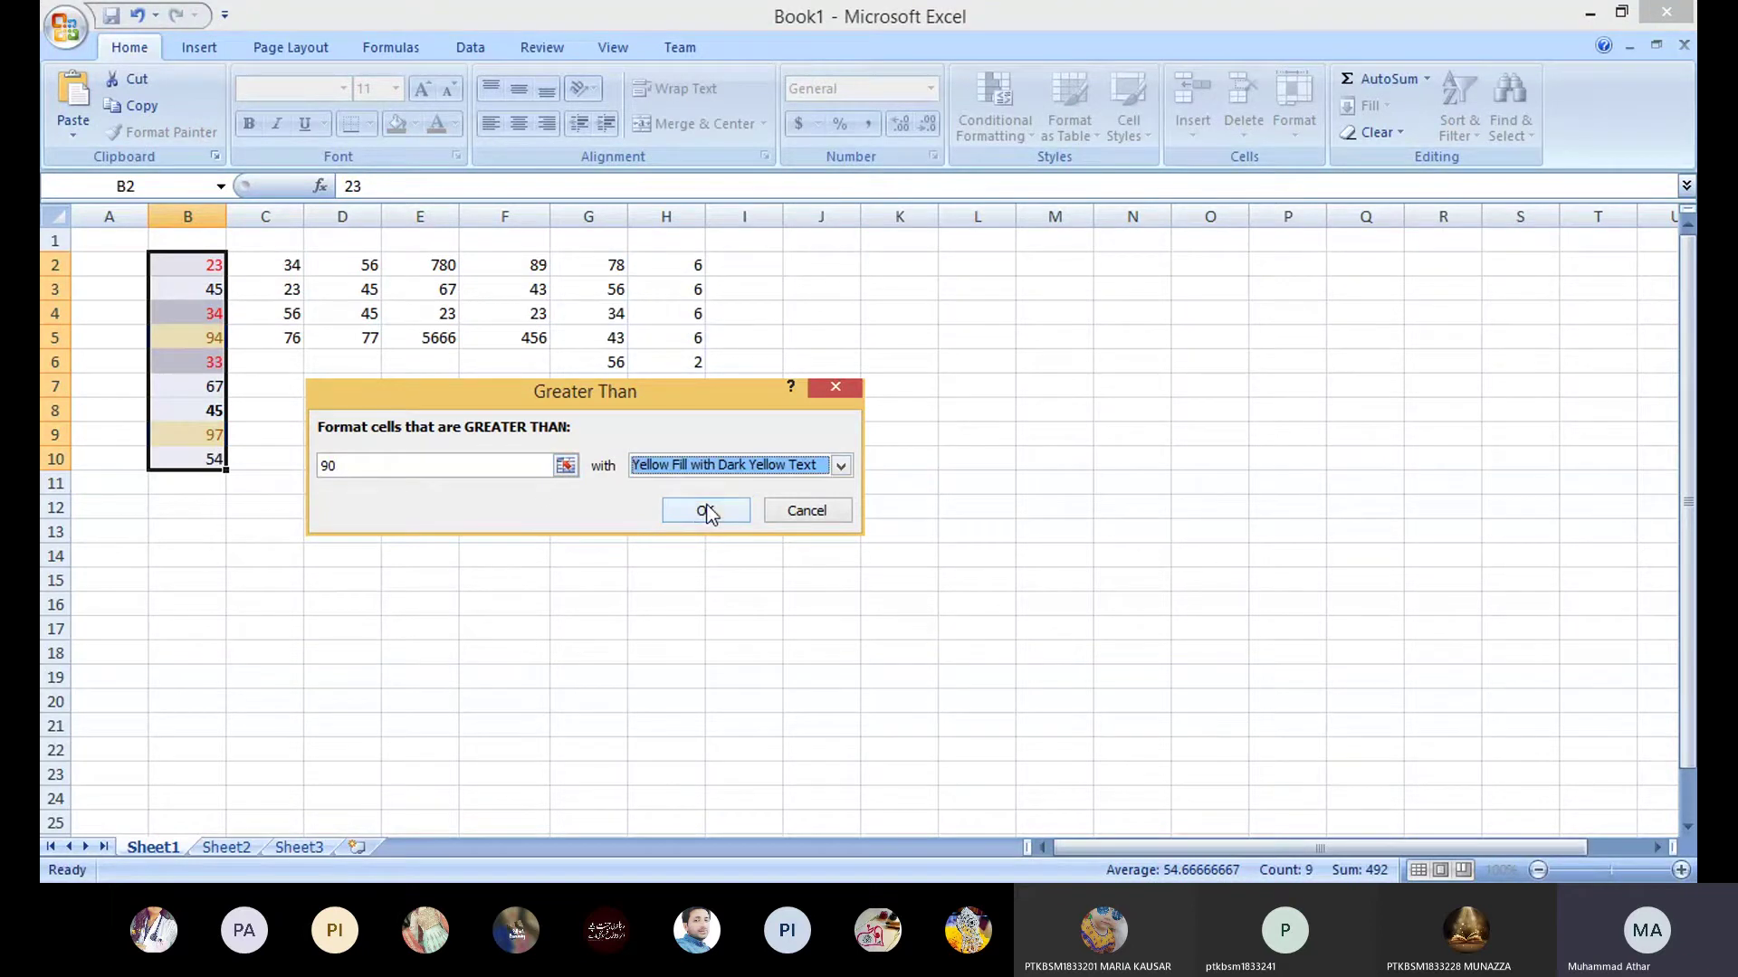
pyautogui.click(706, 510)
pyautogui.click(408, 559)
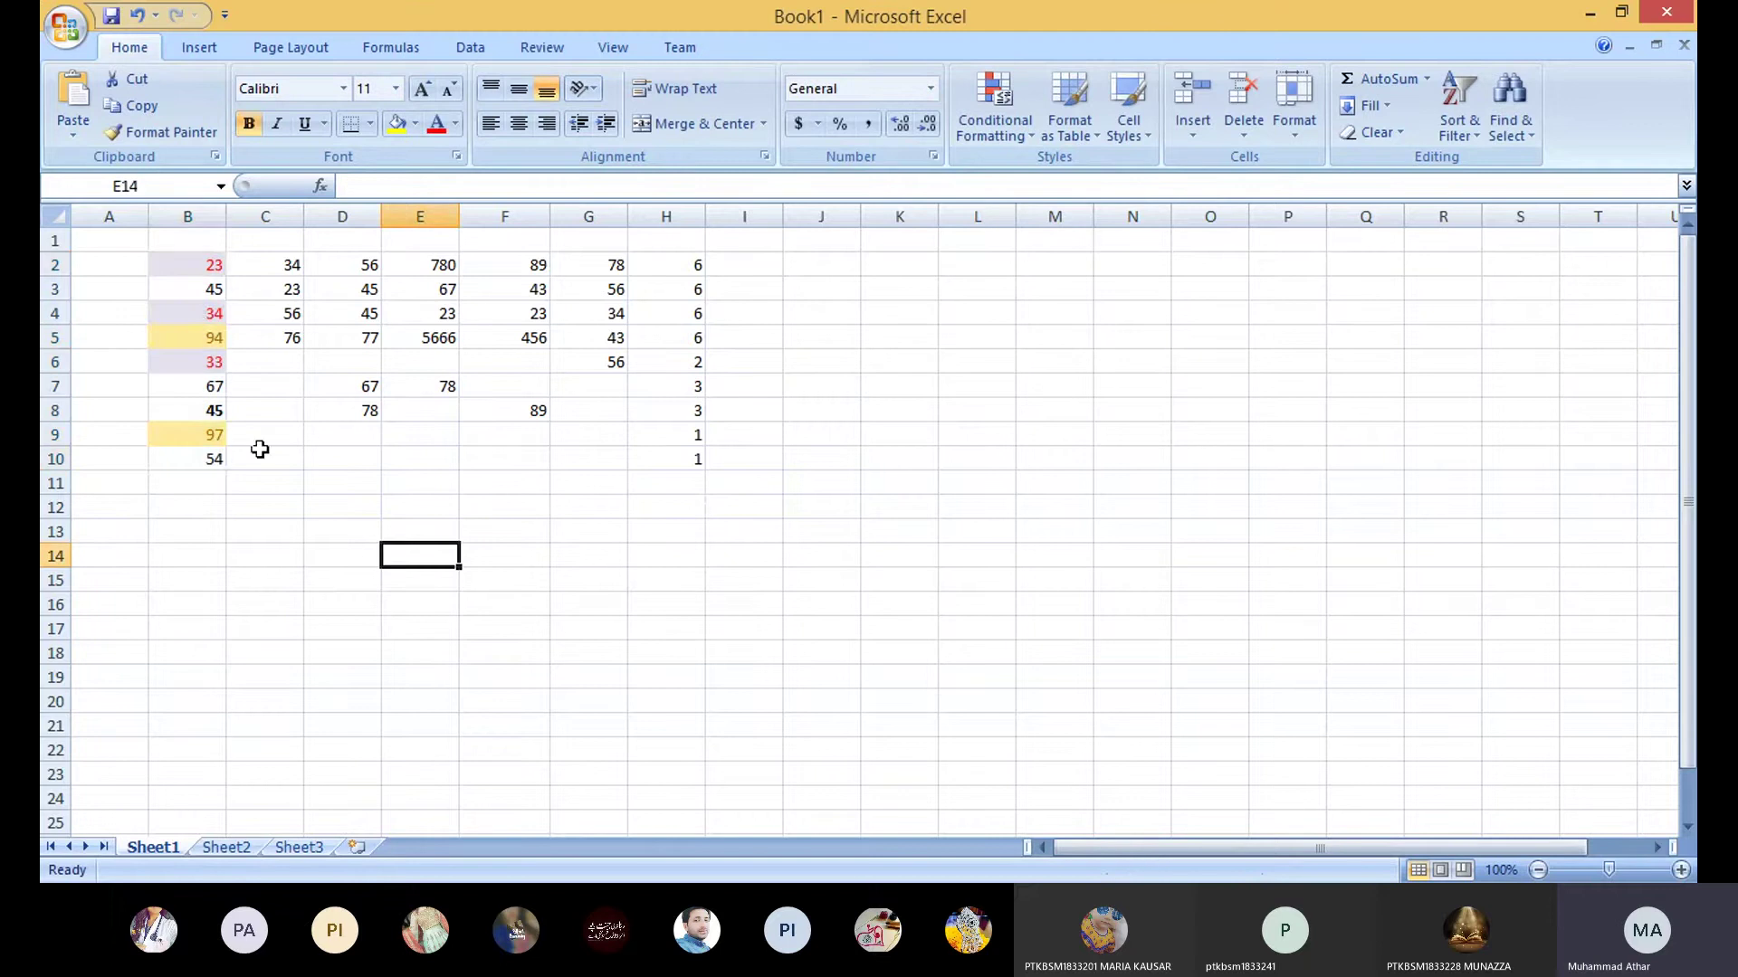
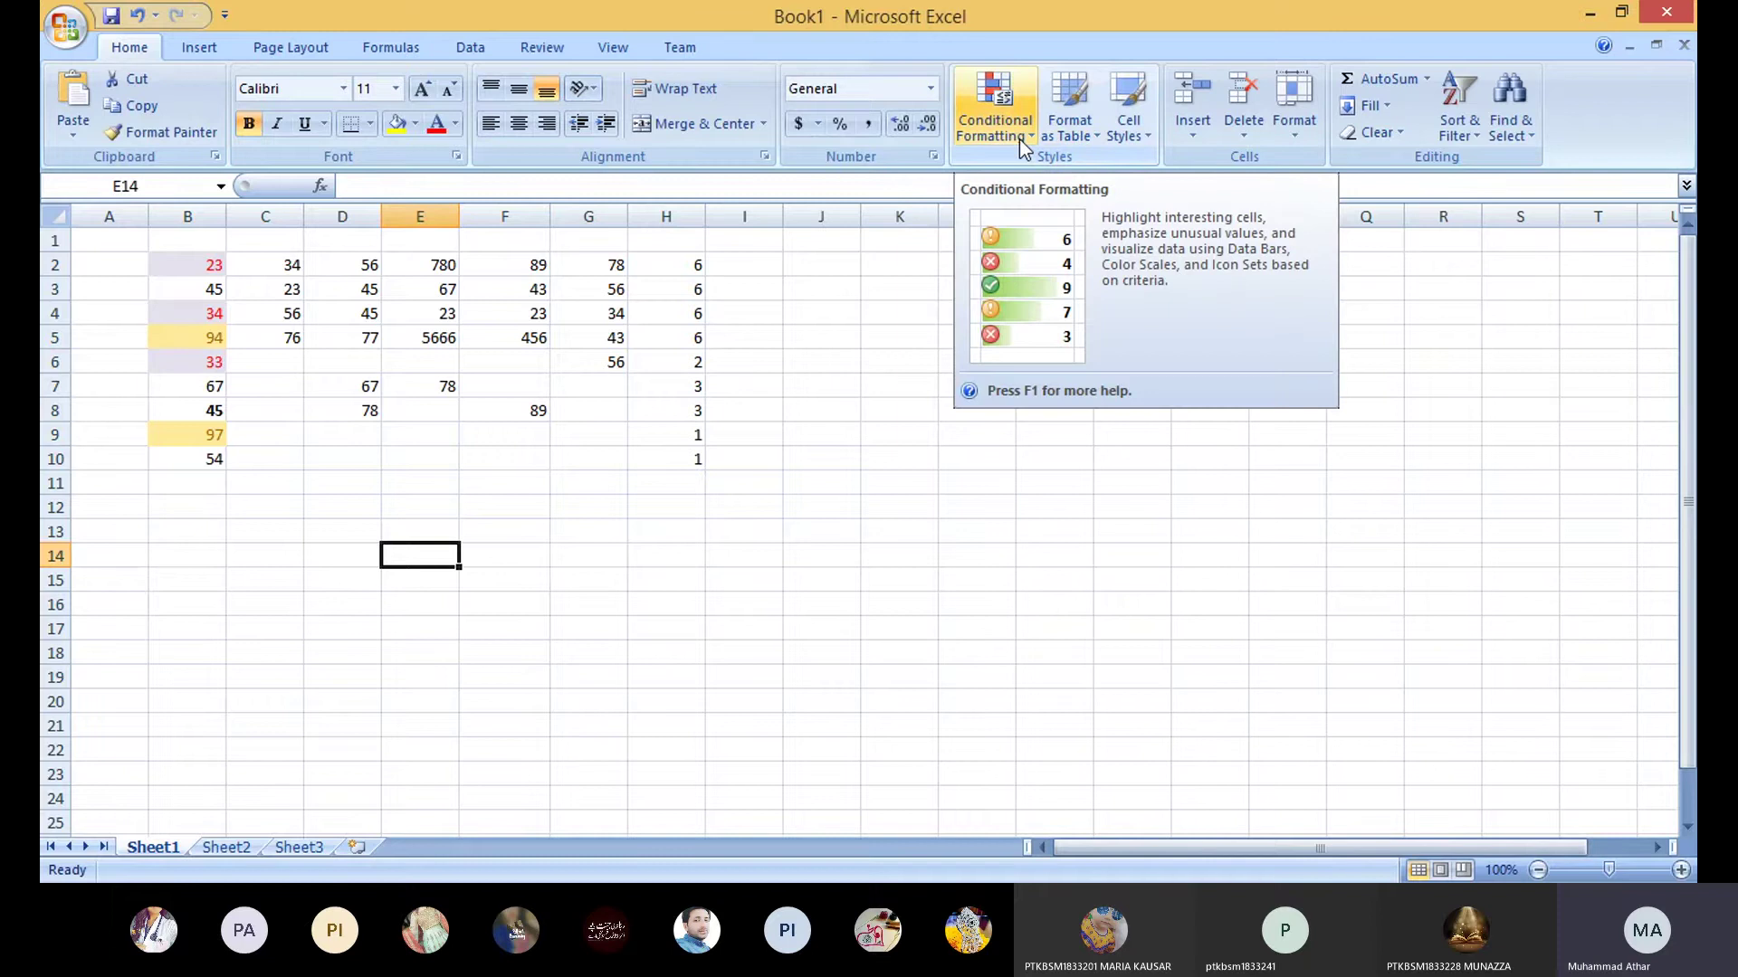
pyautogui.click(874, 269)
pyautogui.click(837, 270)
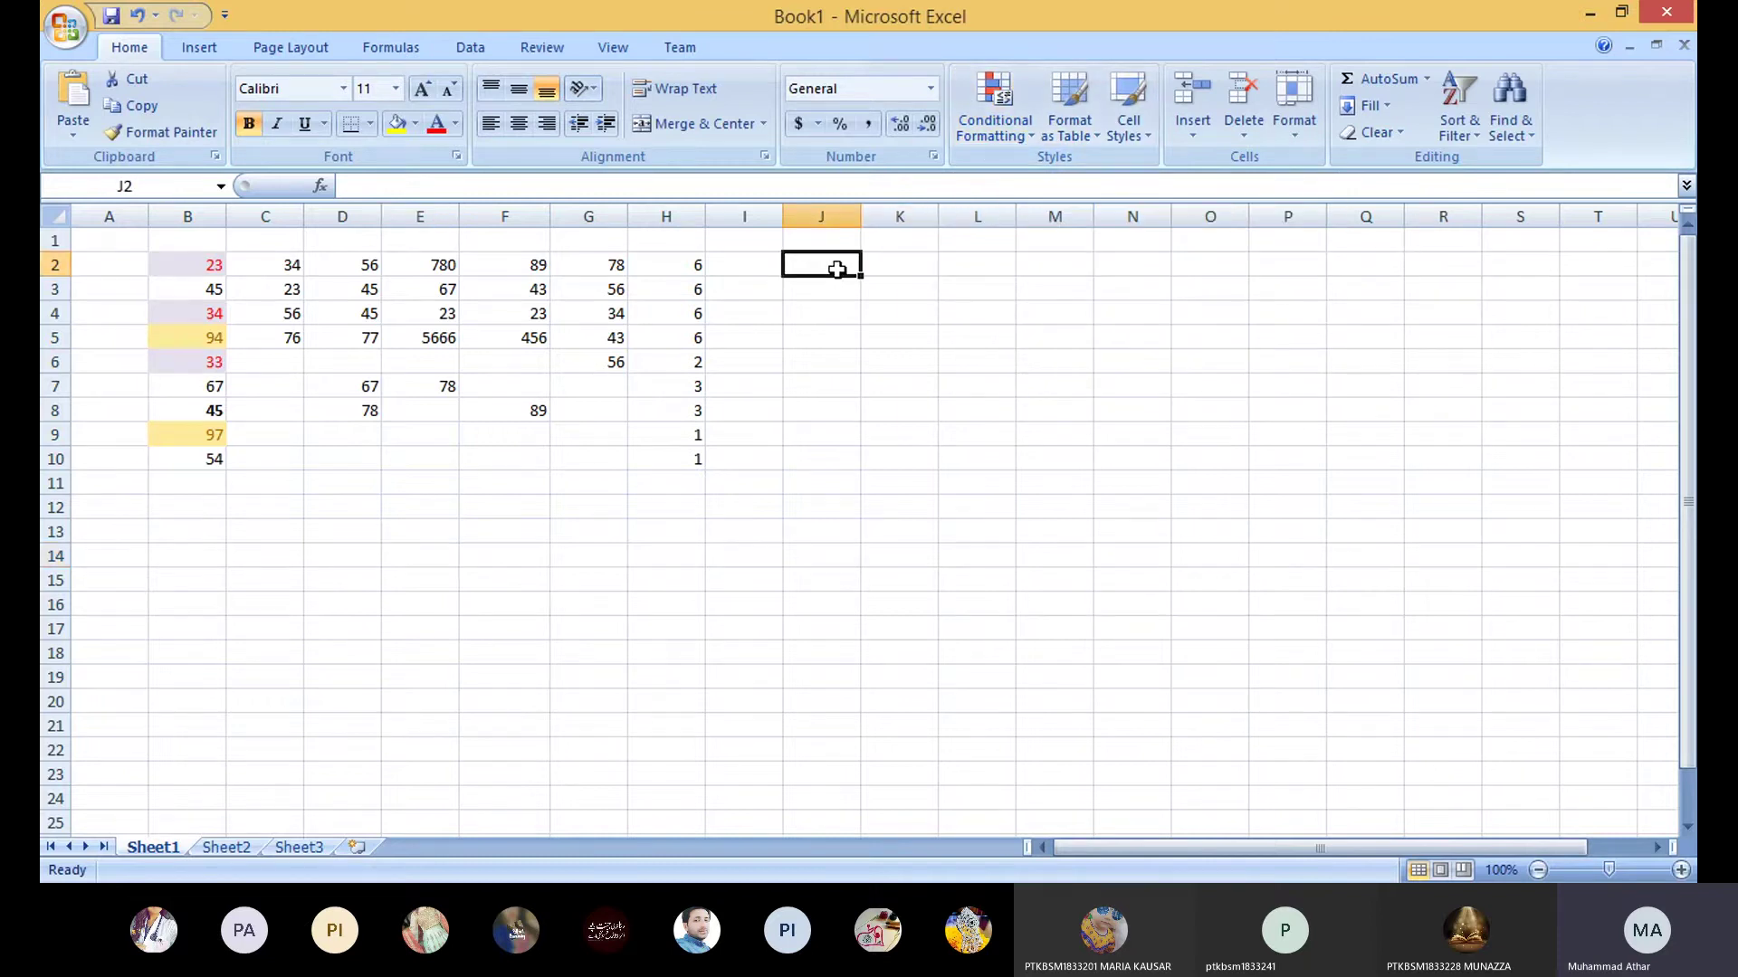
pyautogui.moveTo(837, 270); pyautogui.dragTo(822, 730)
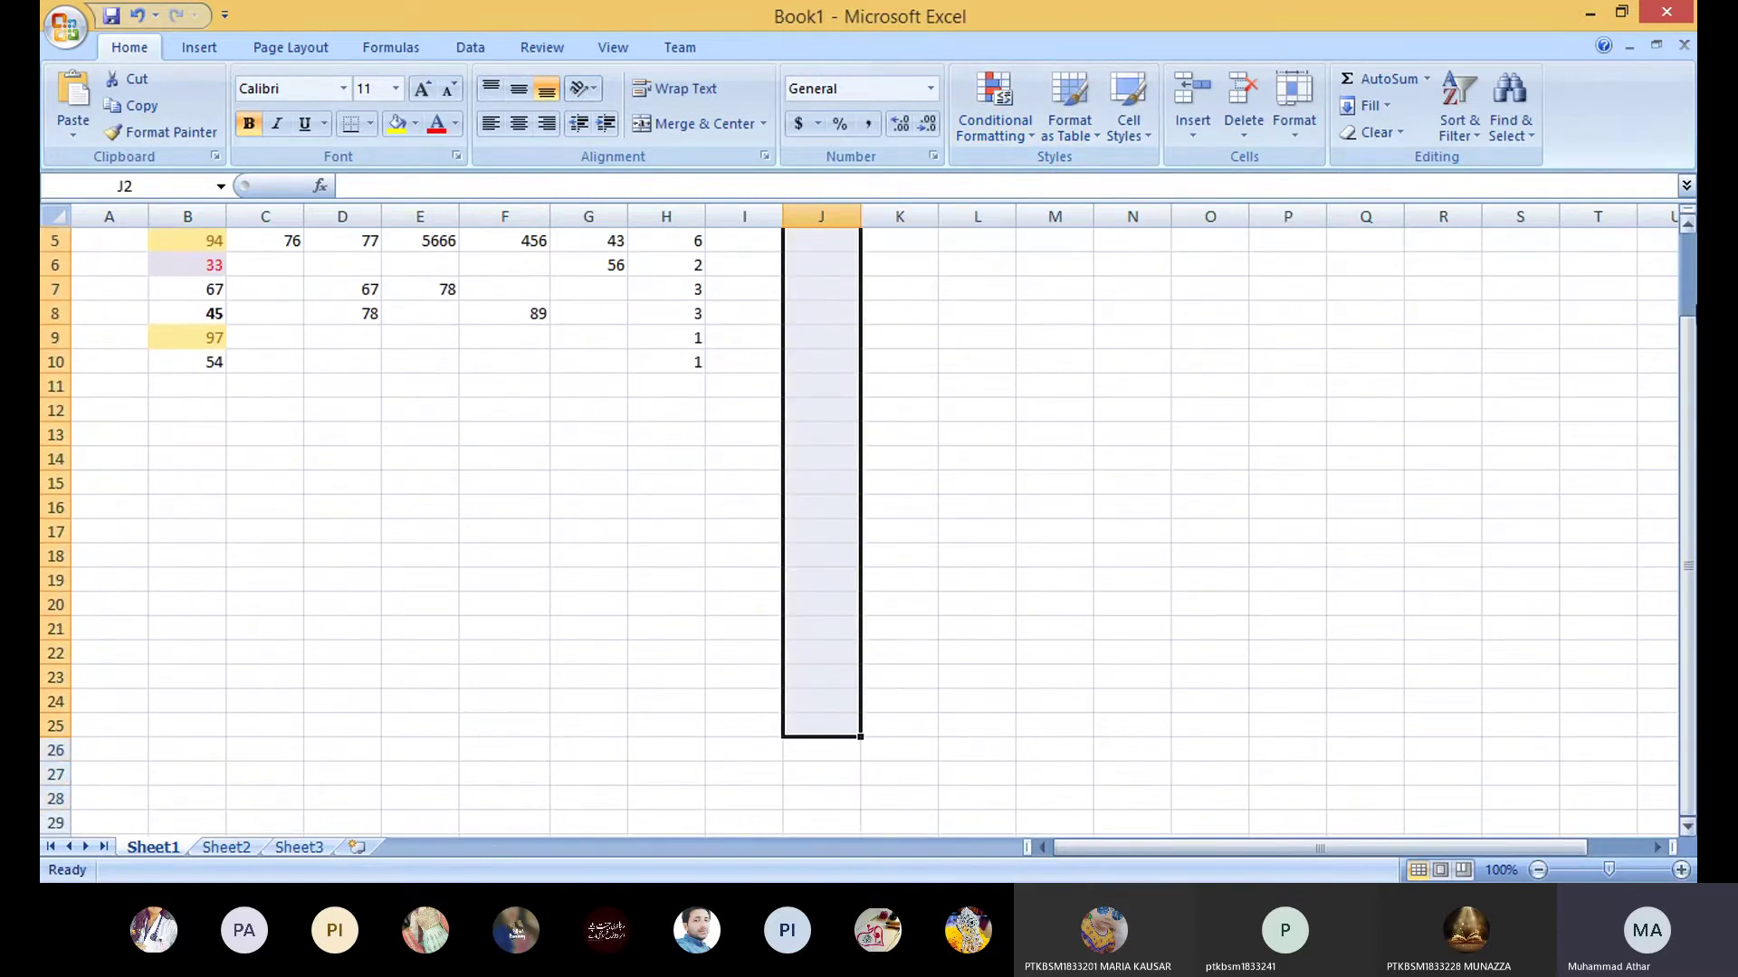
pyautogui.moveTo(1687, 564); pyautogui.dragTo(1688, 501)
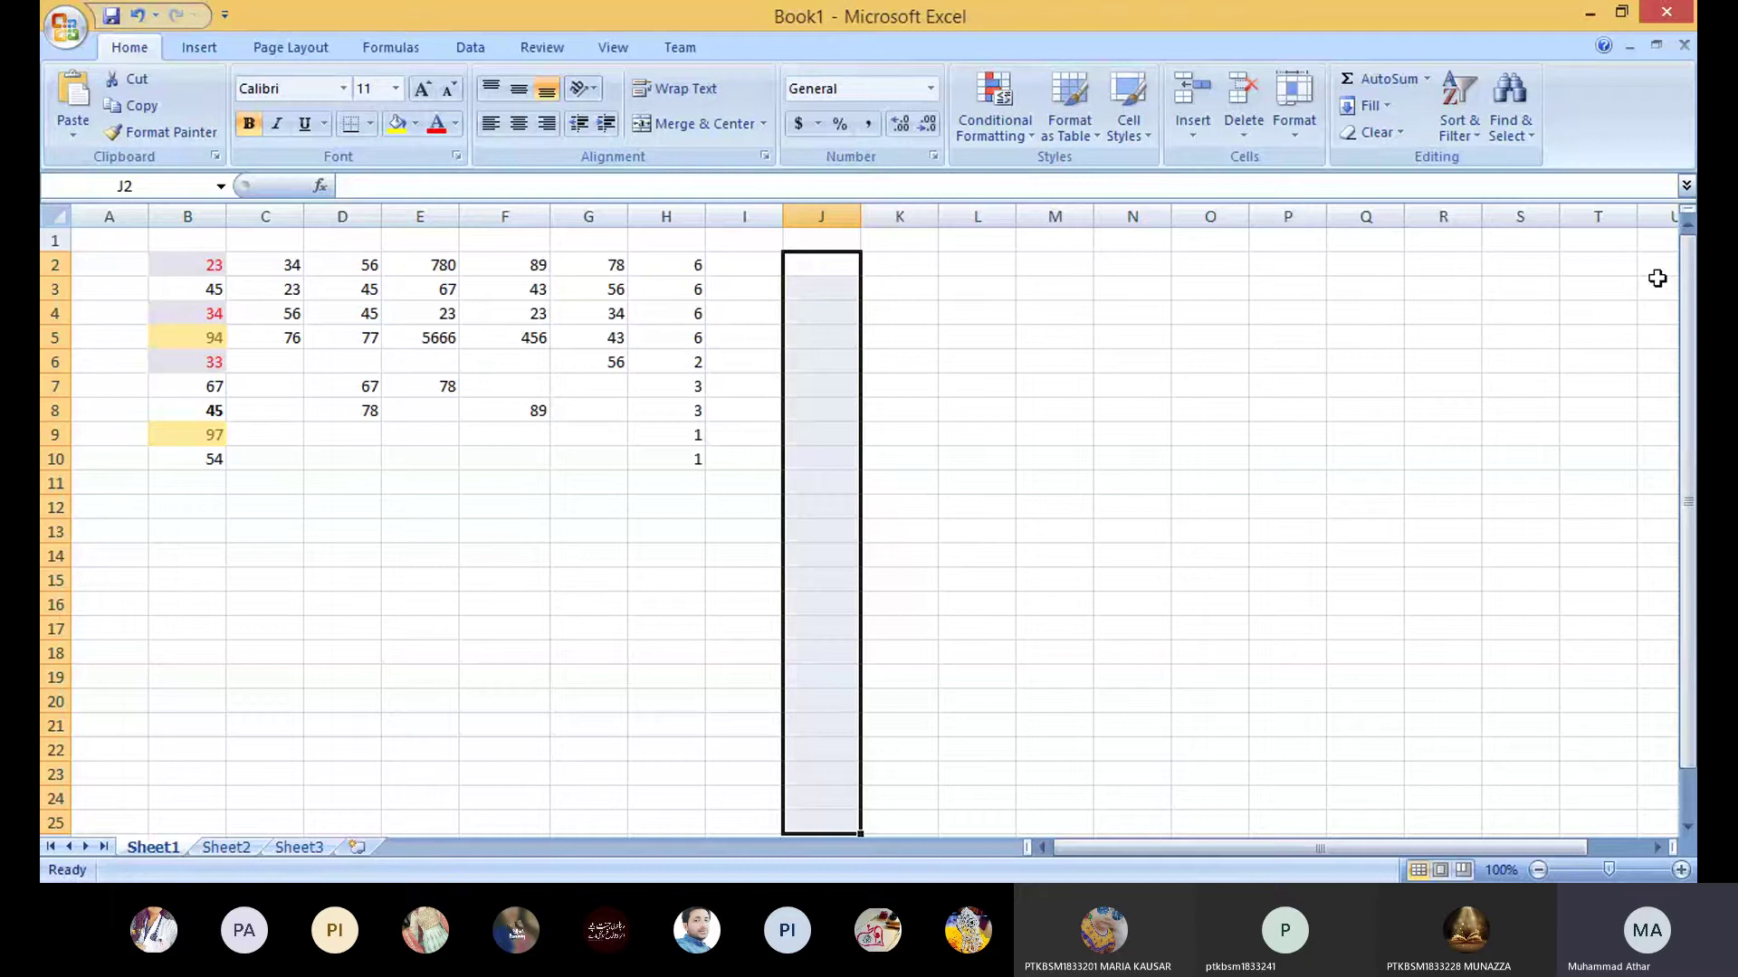
# Step: Enter 1 and 2 in I2 and I3, and extend the number series down to 23 in I24
pyautogui.click(759, 268)
pyautogui.write('1')
pyautogui.press('Return')
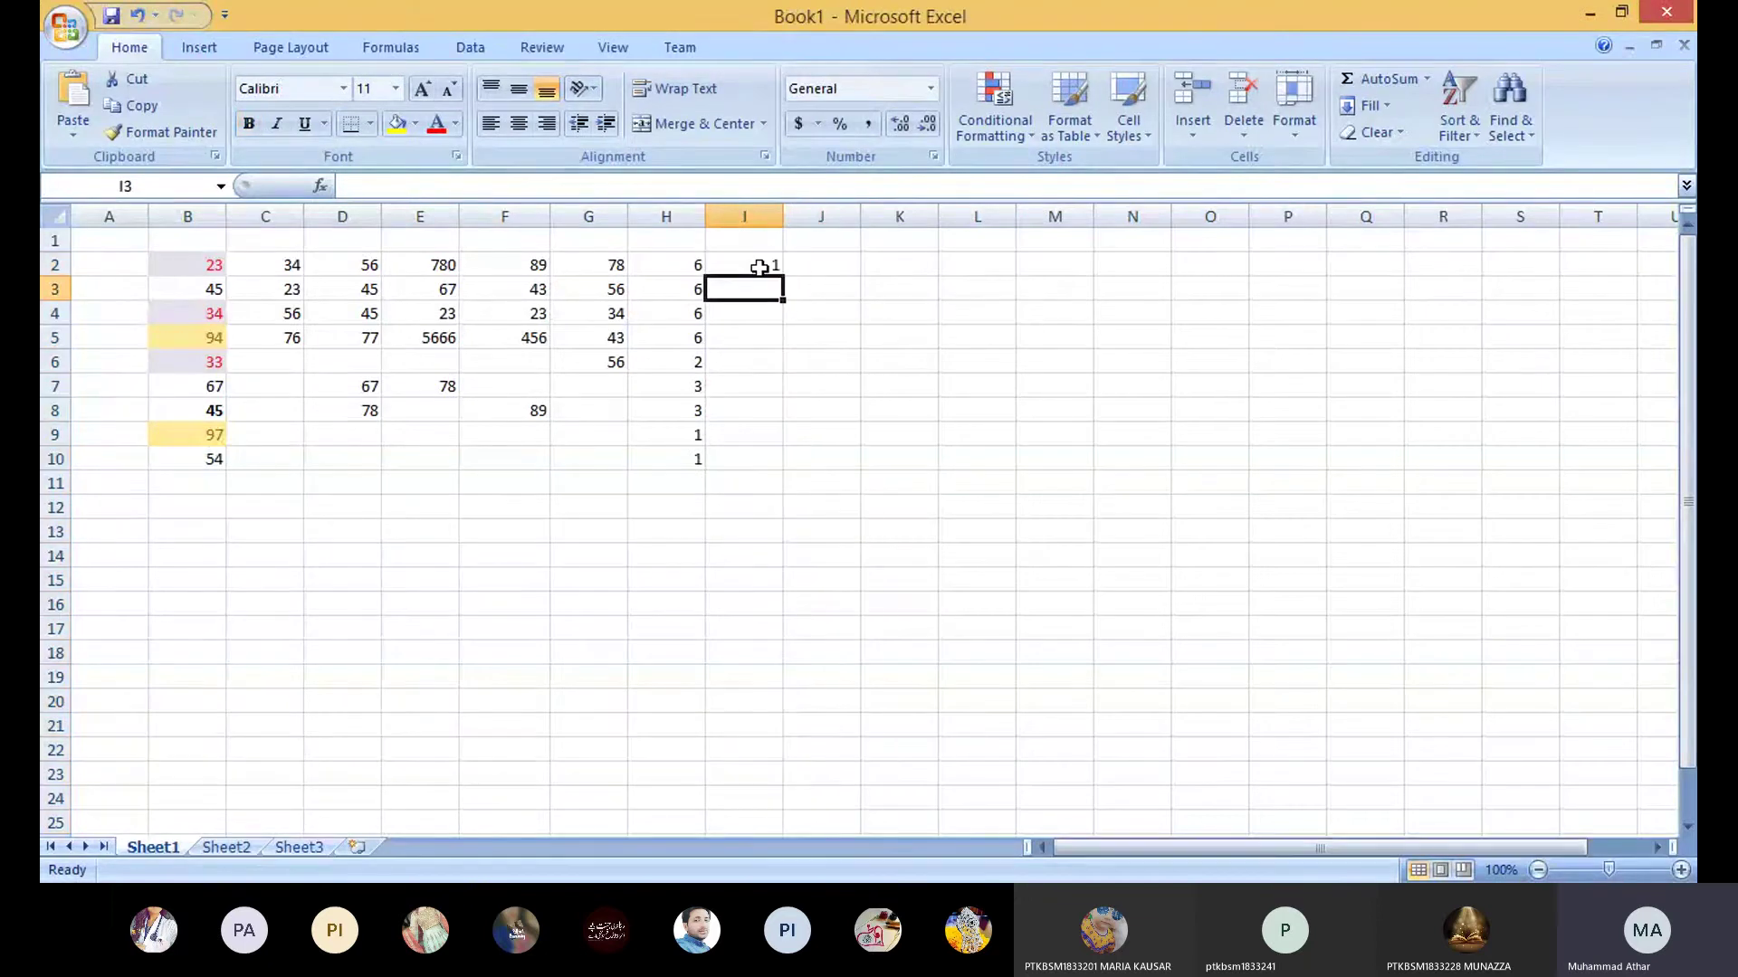
pyautogui.write('2')
pyautogui.press('Return')
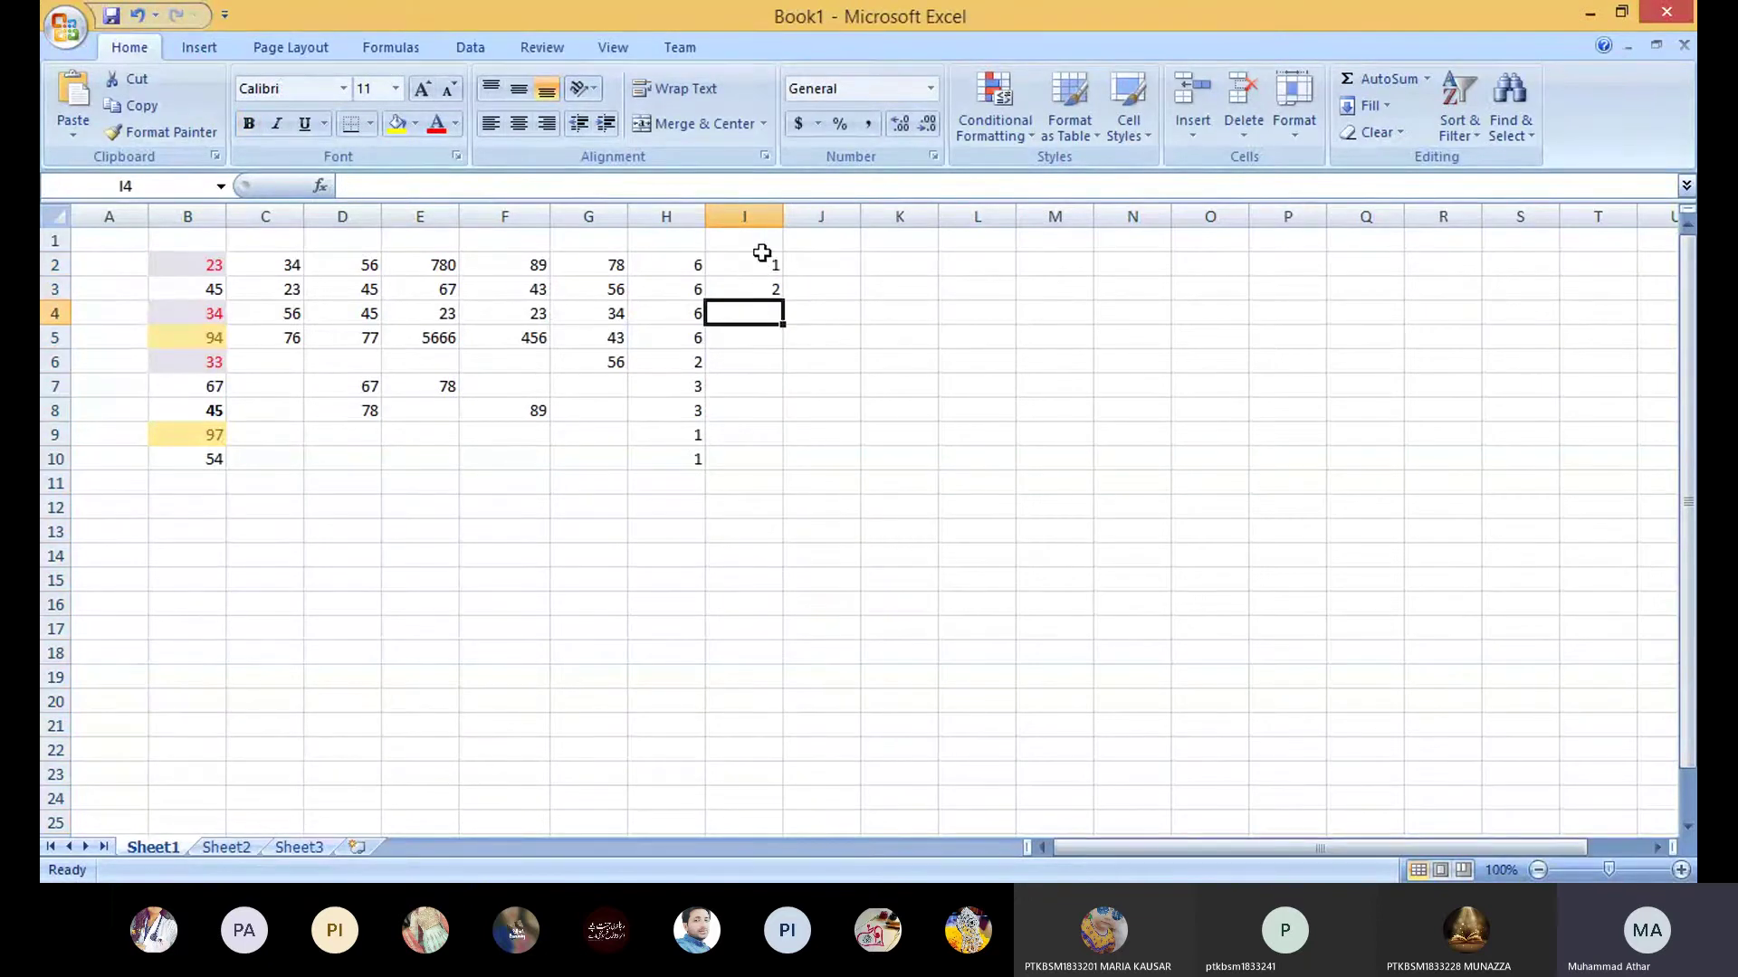
pyautogui.moveTo(764, 254); pyautogui.dragTo(741, 806)
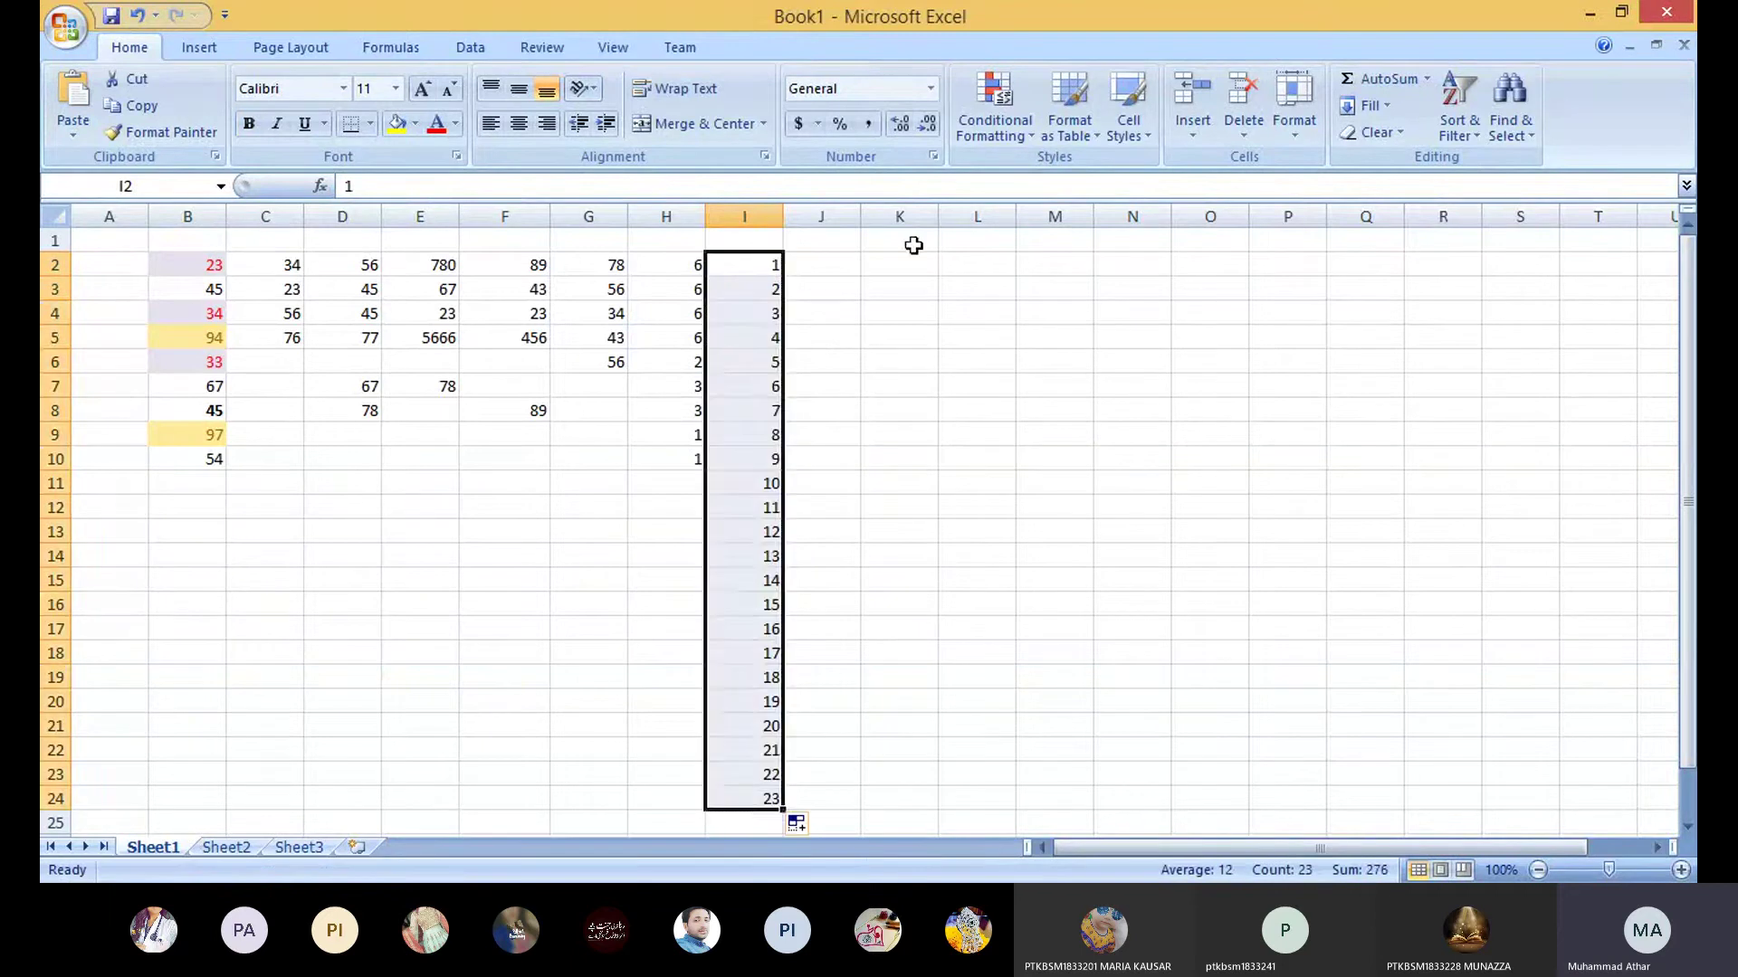
# Step: Apply a Less Than conditional formatting rule to the empty cells J2:J24 with threshold 40 and Light Red Fill
pyautogui.click(840, 265)
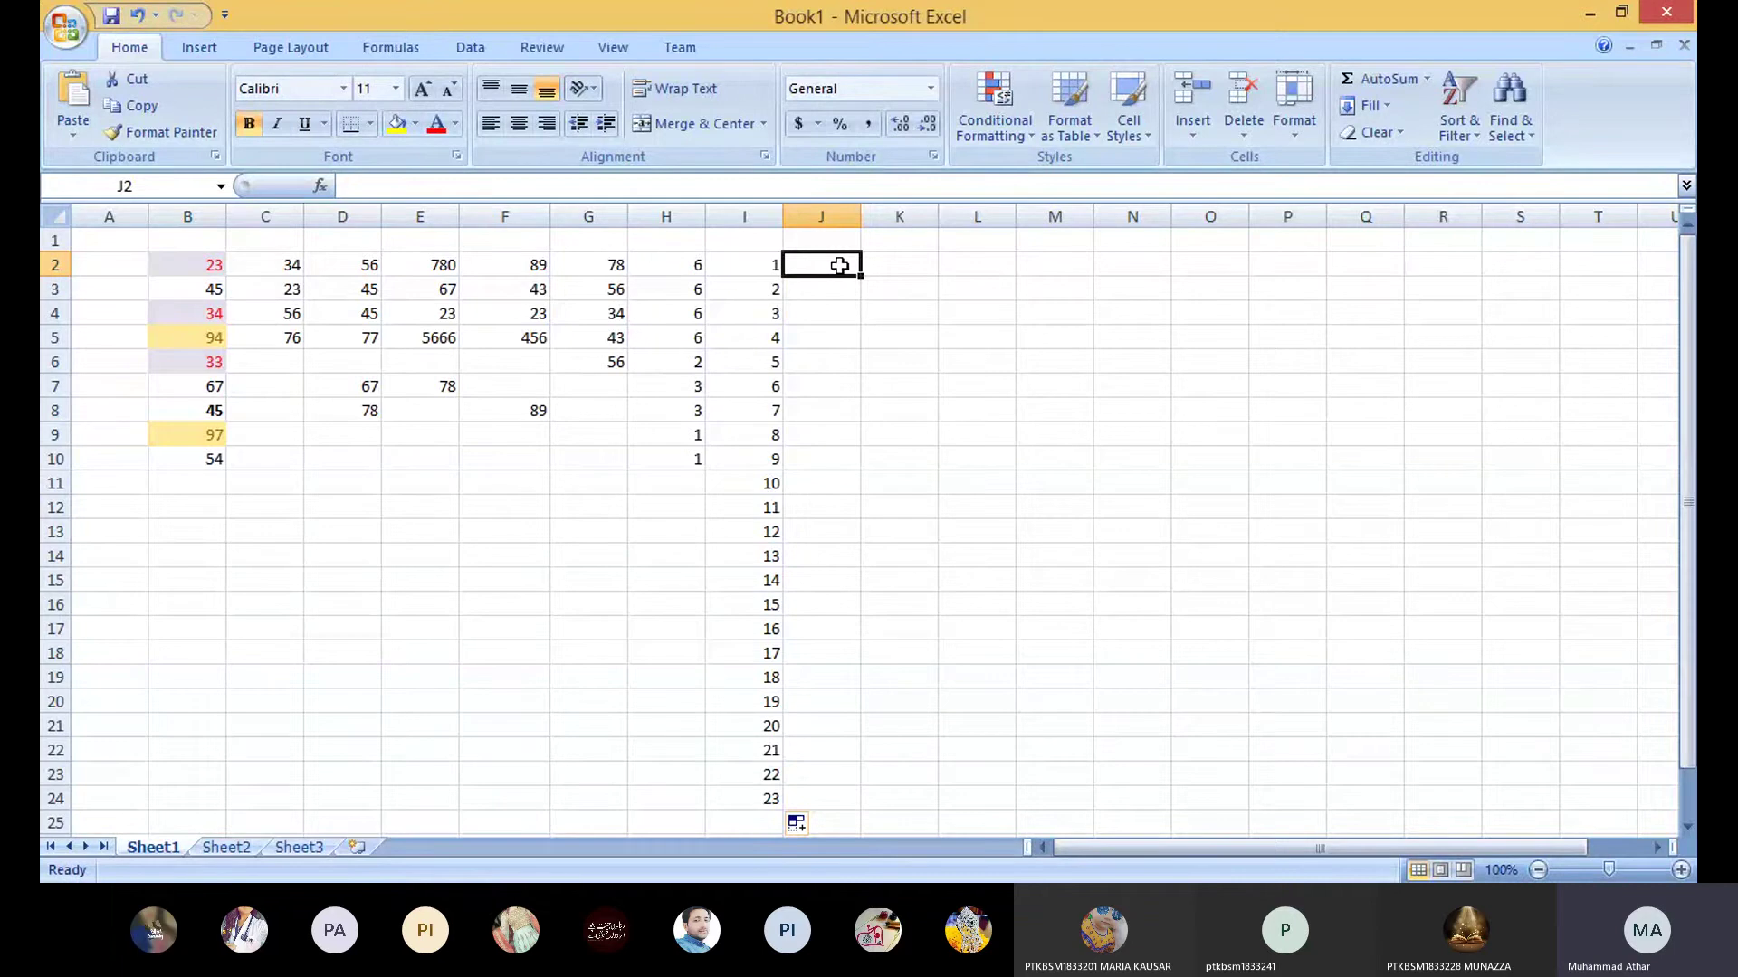
pyautogui.moveTo(840, 265); pyautogui.dragTo(814, 791)
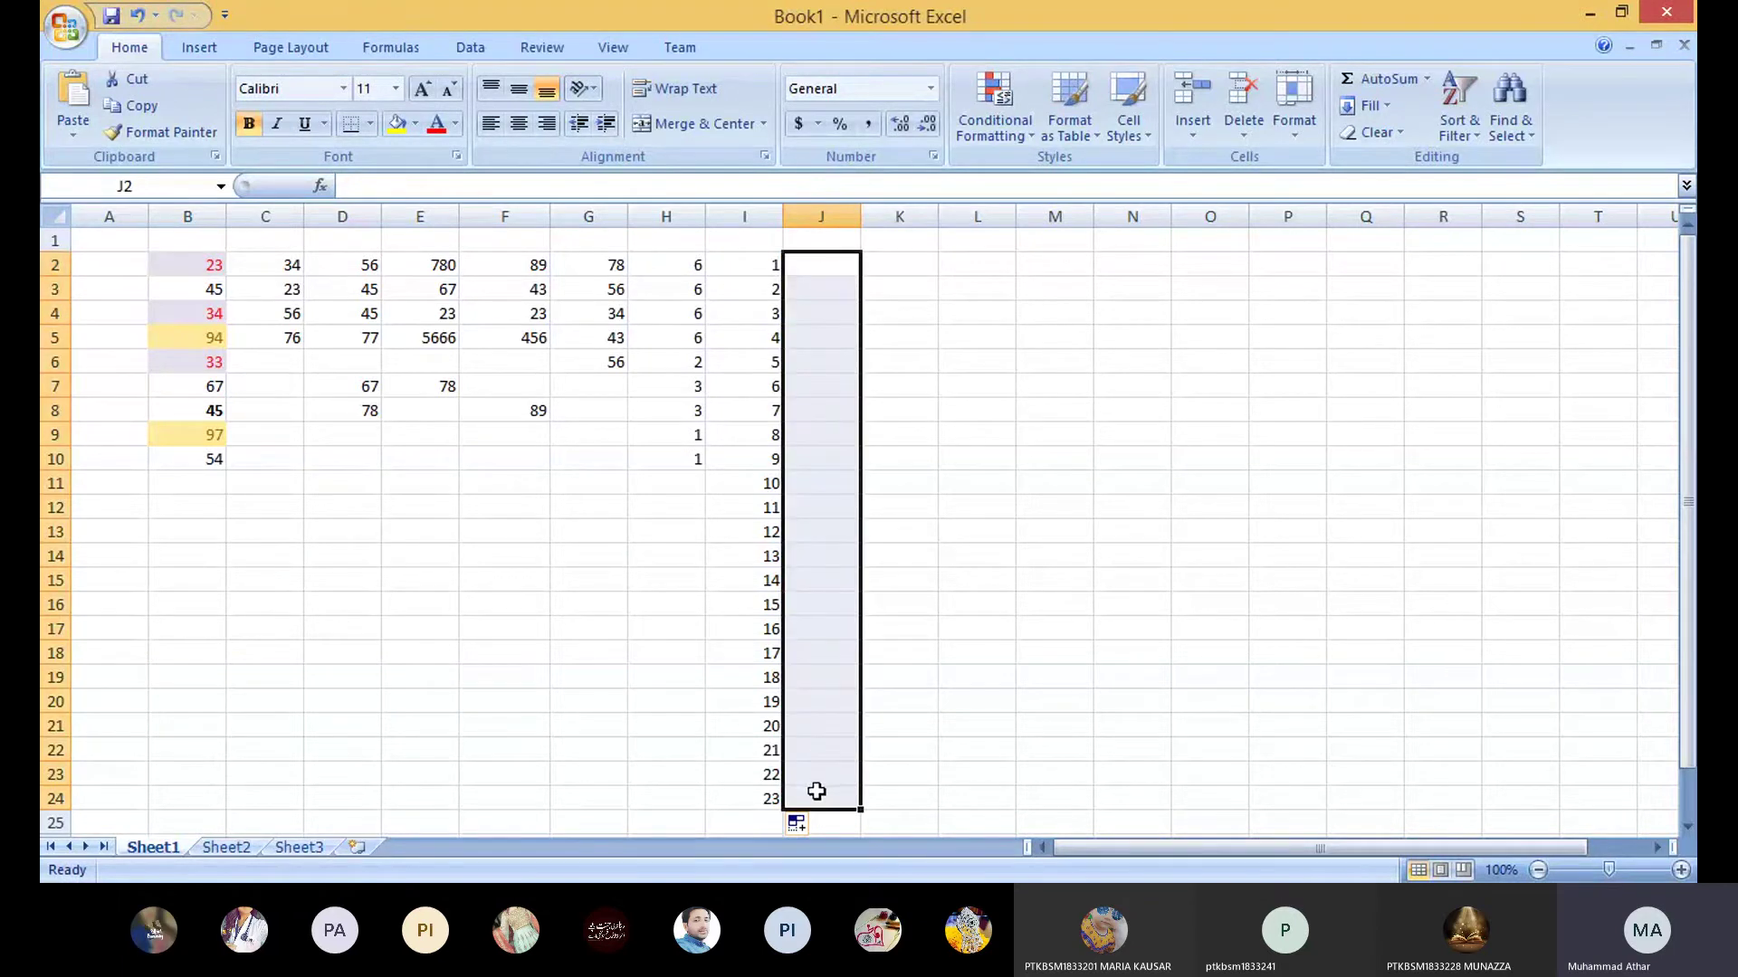
pyautogui.click(1027, 147)
pyautogui.moveTo(1048, 174)
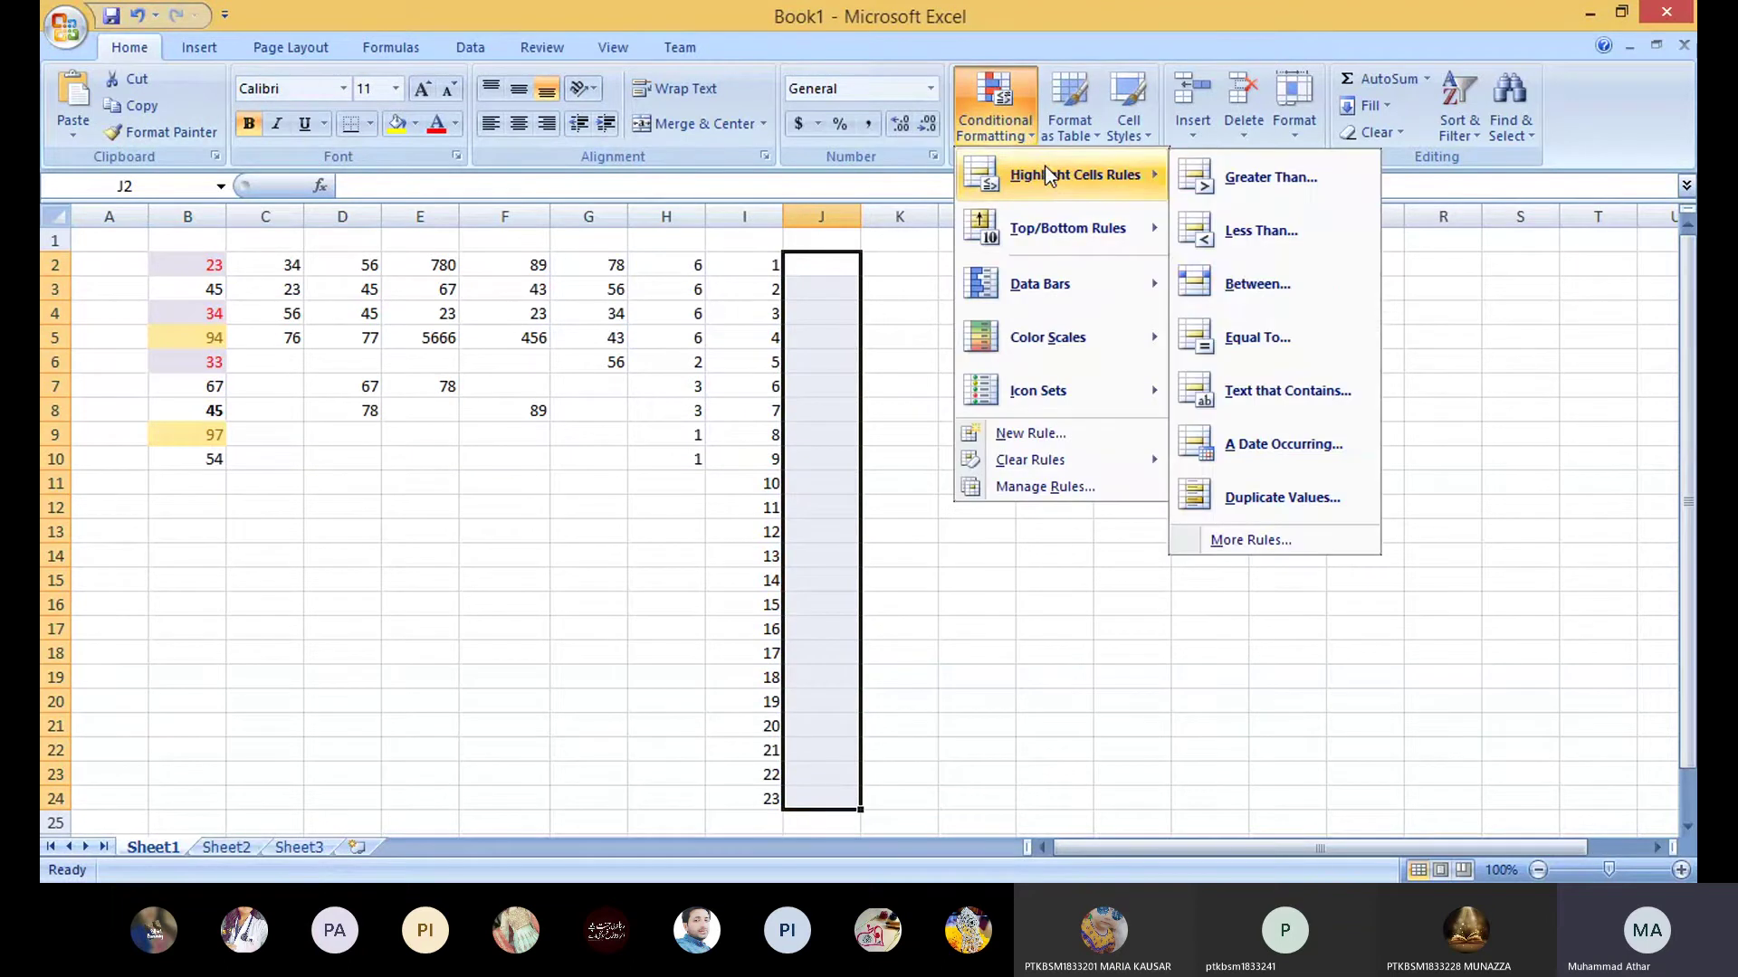
pyautogui.click(1249, 236)
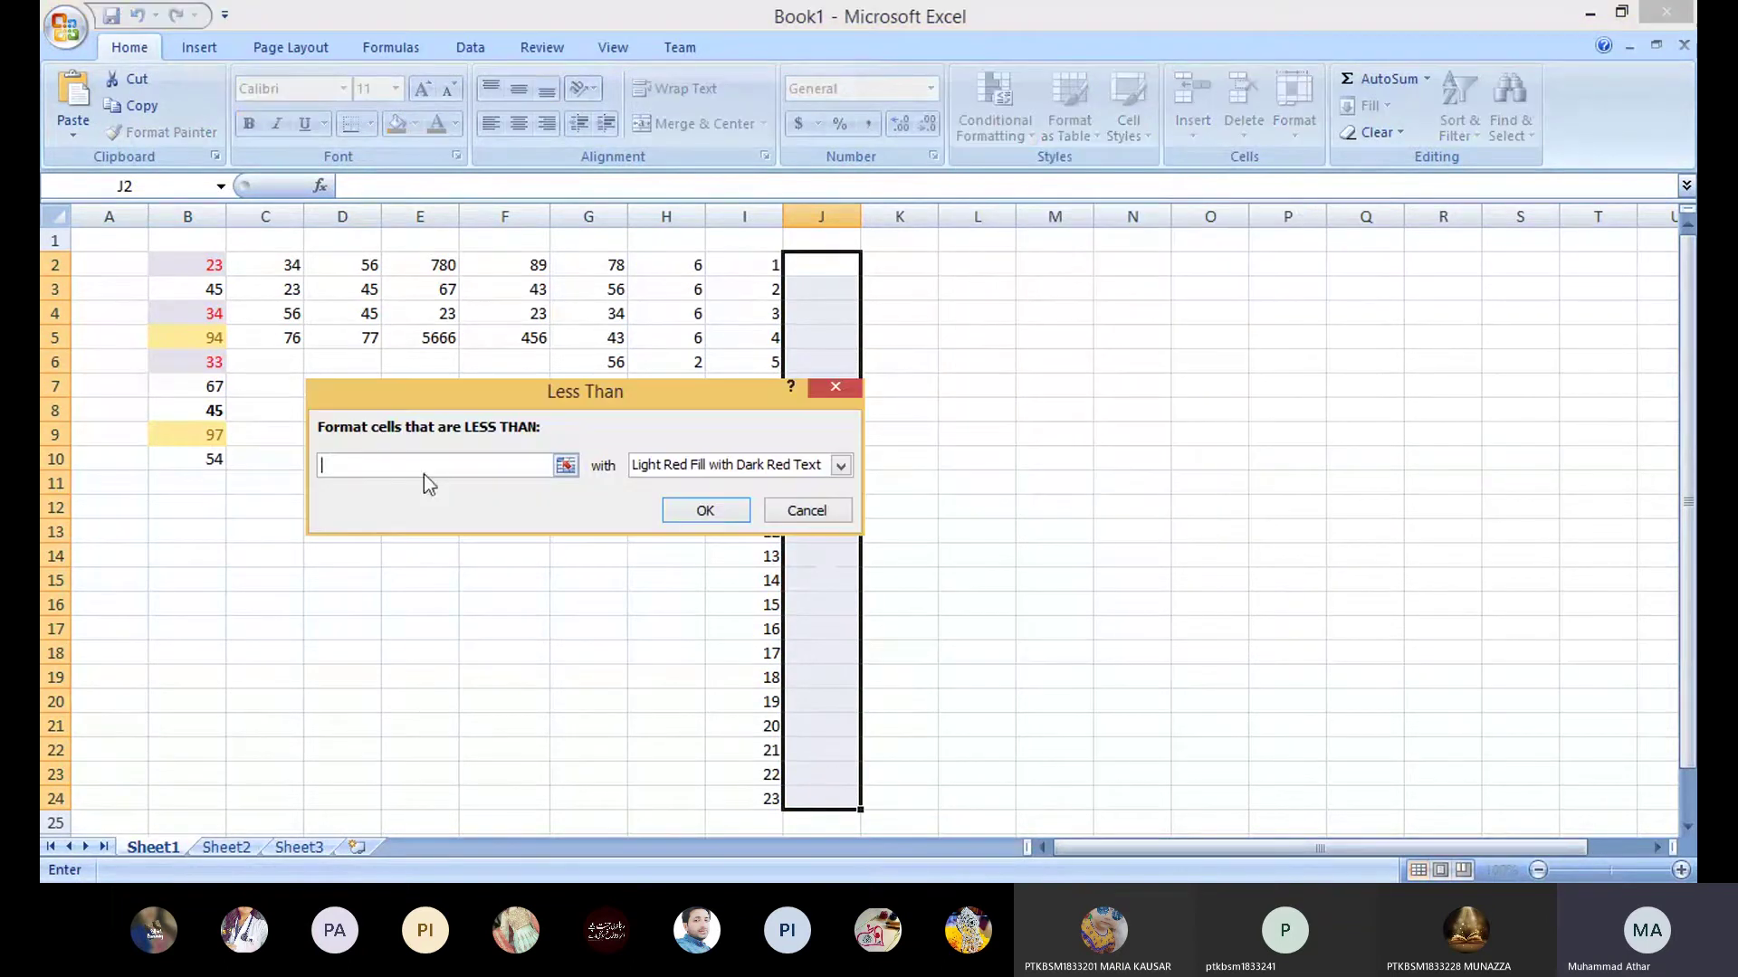
pyautogui.write('40')
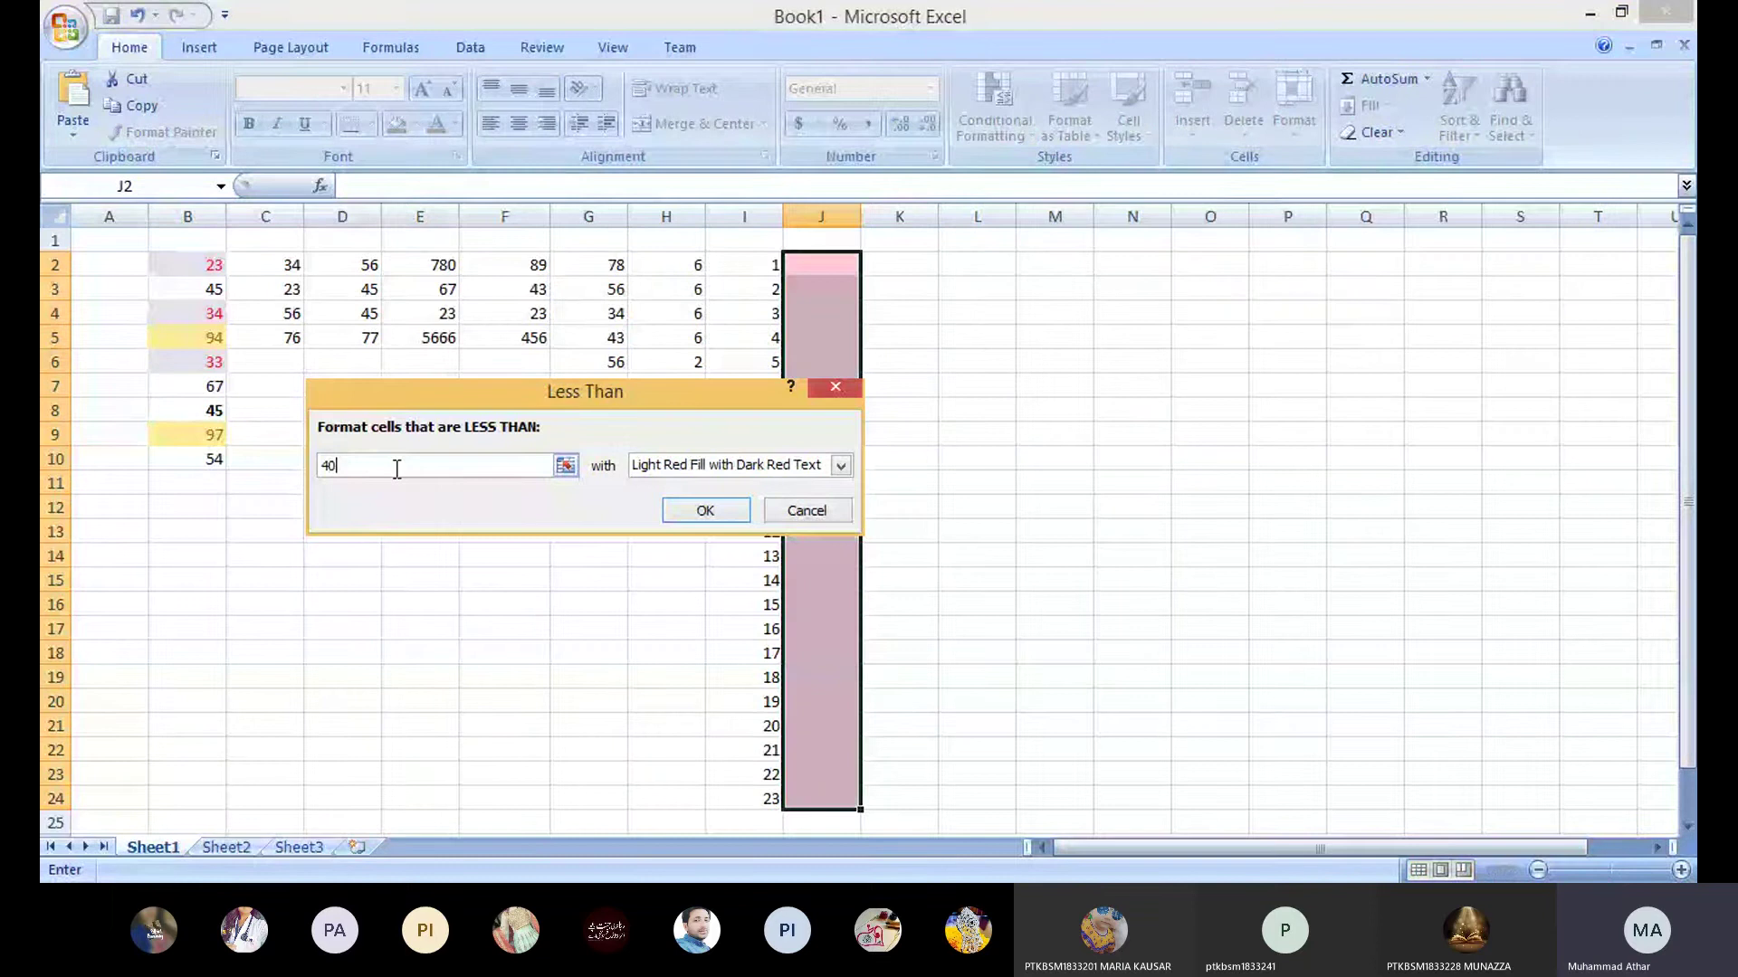
pyautogui.click(842, 467)
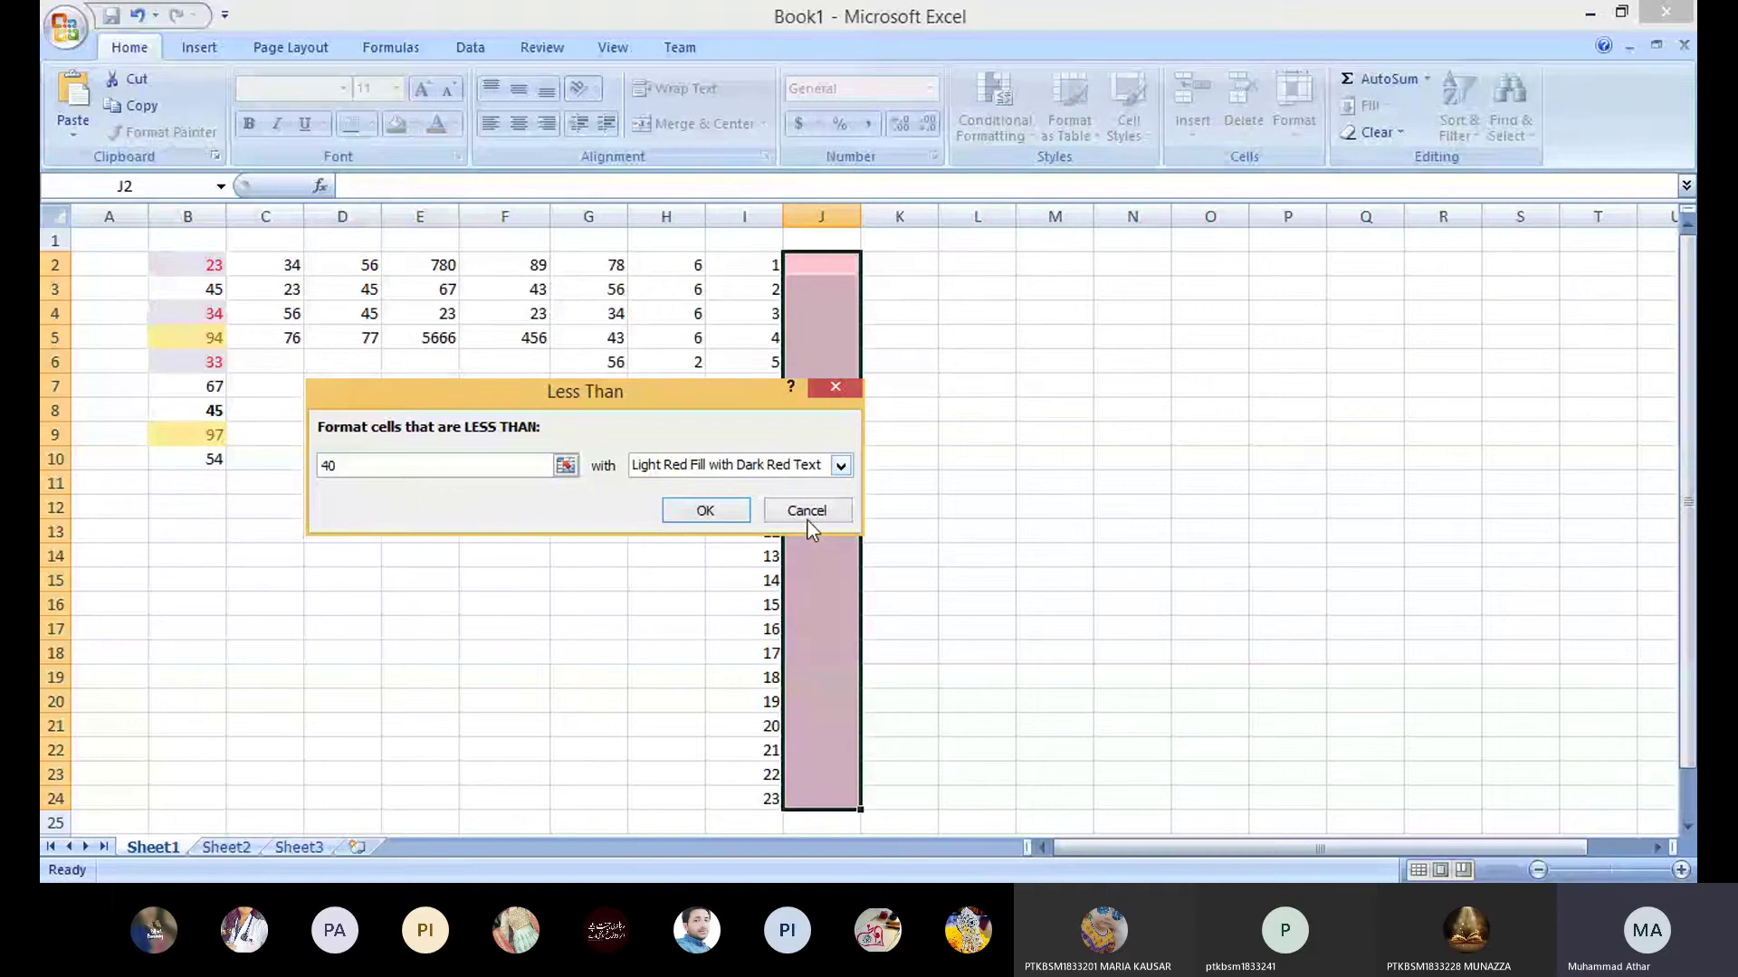
pyautogui.click(697, 536)
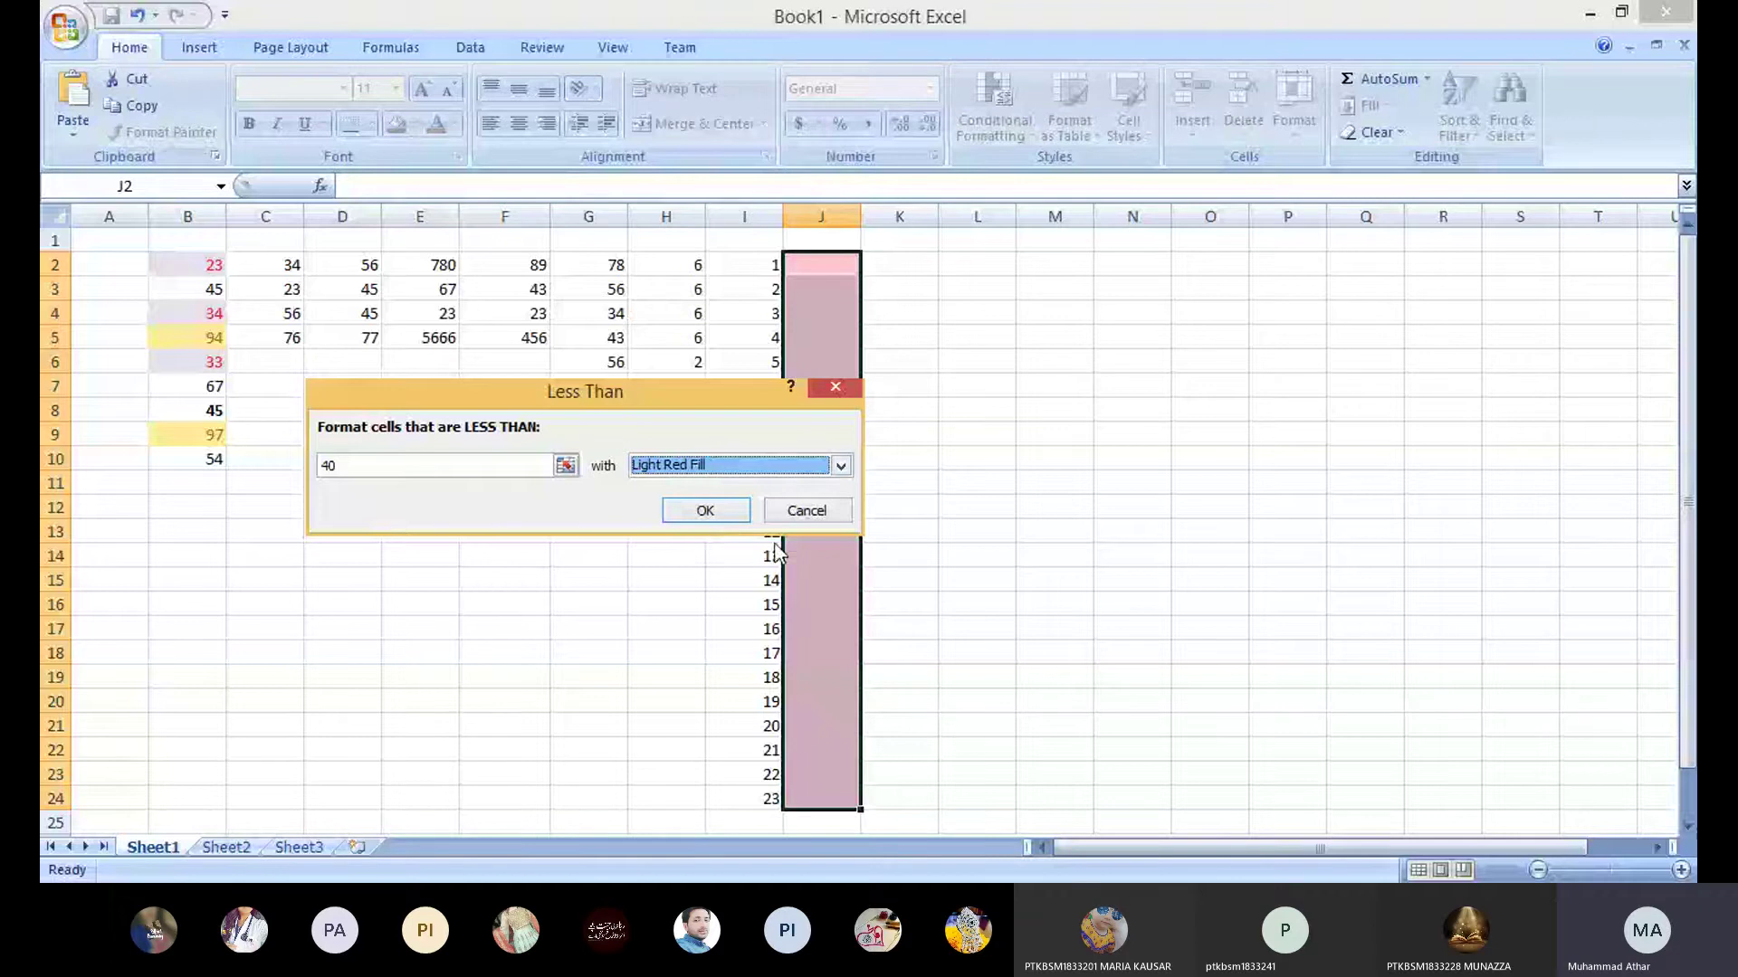
pyautogui.click(724, 511)
pyautogui.click(996, 361)
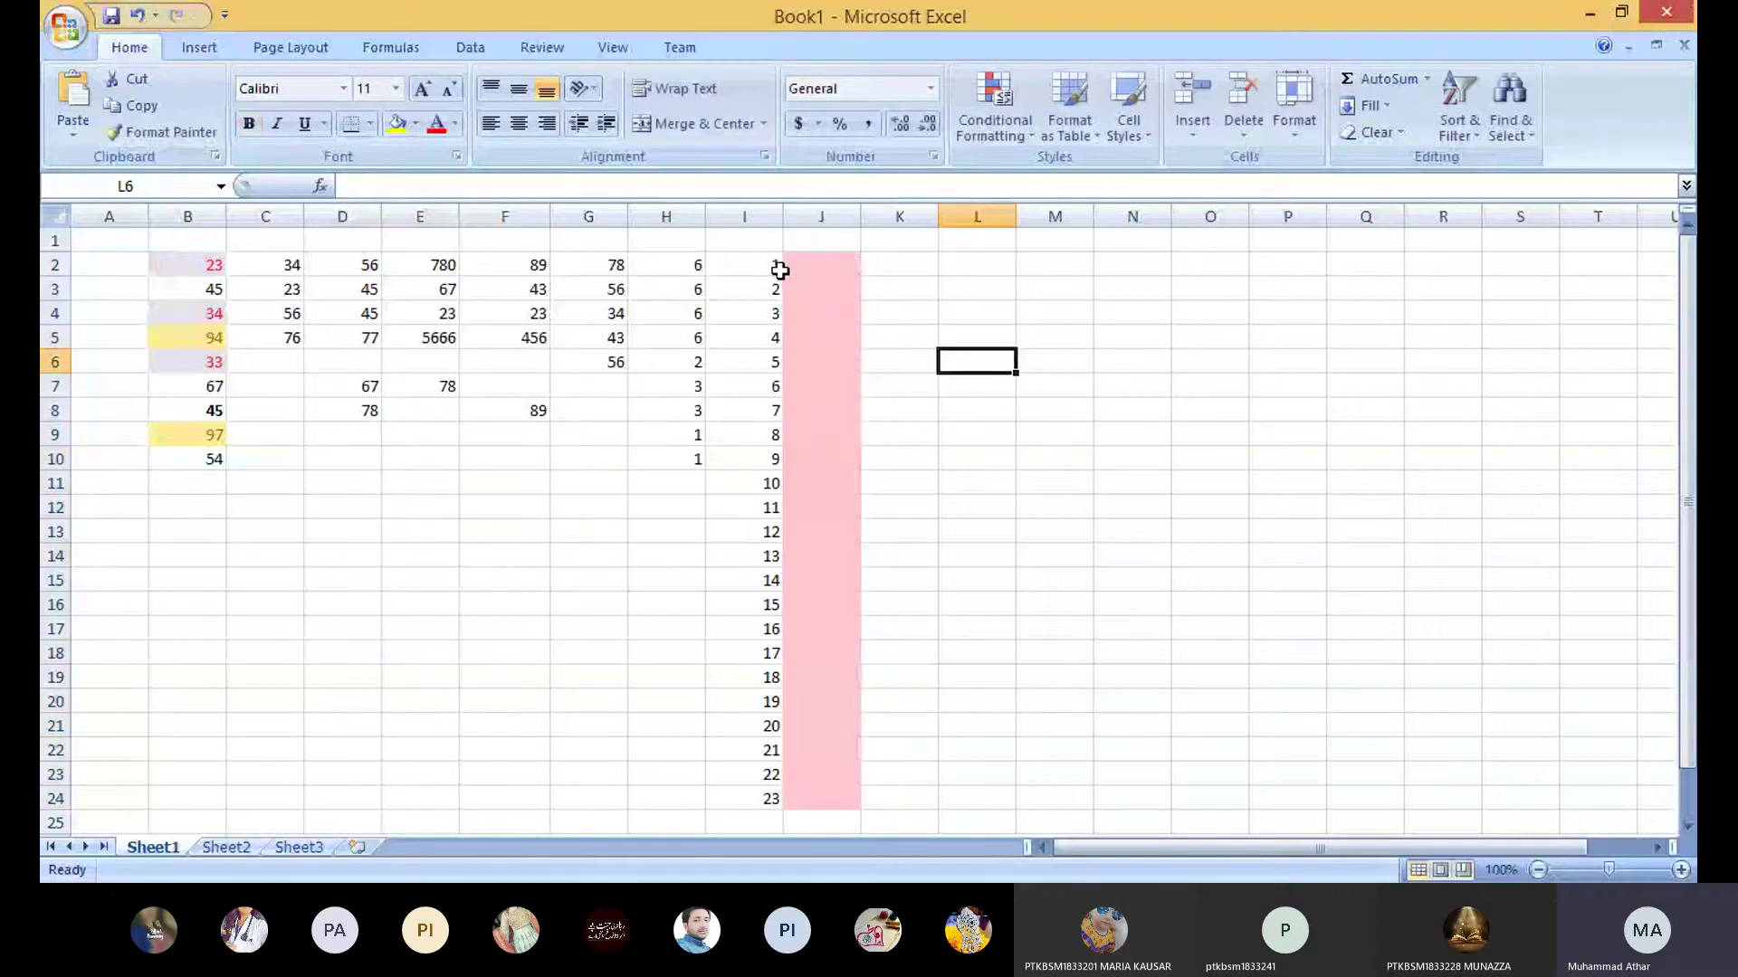
# Step: Enter the test values 56, 32, 56, 67 and 78 in cells J2 through J6
pyautogui.click(822, 265)
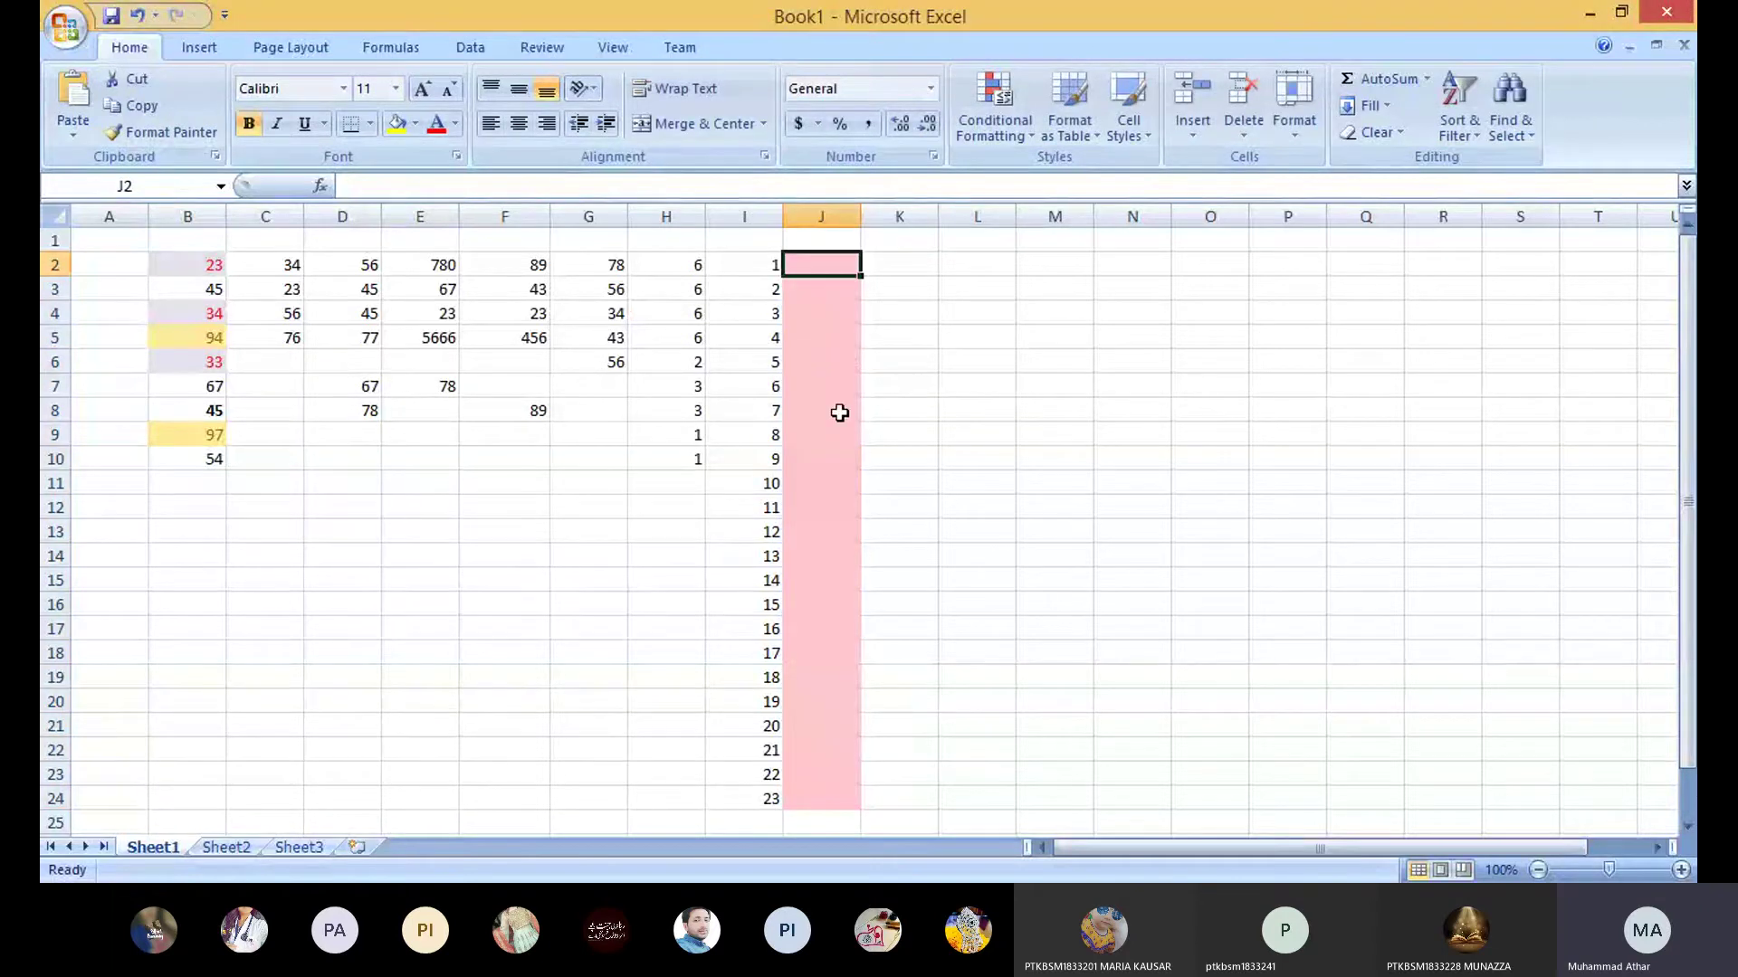
pyautogui.write('56')
pyautogui.press('Return')
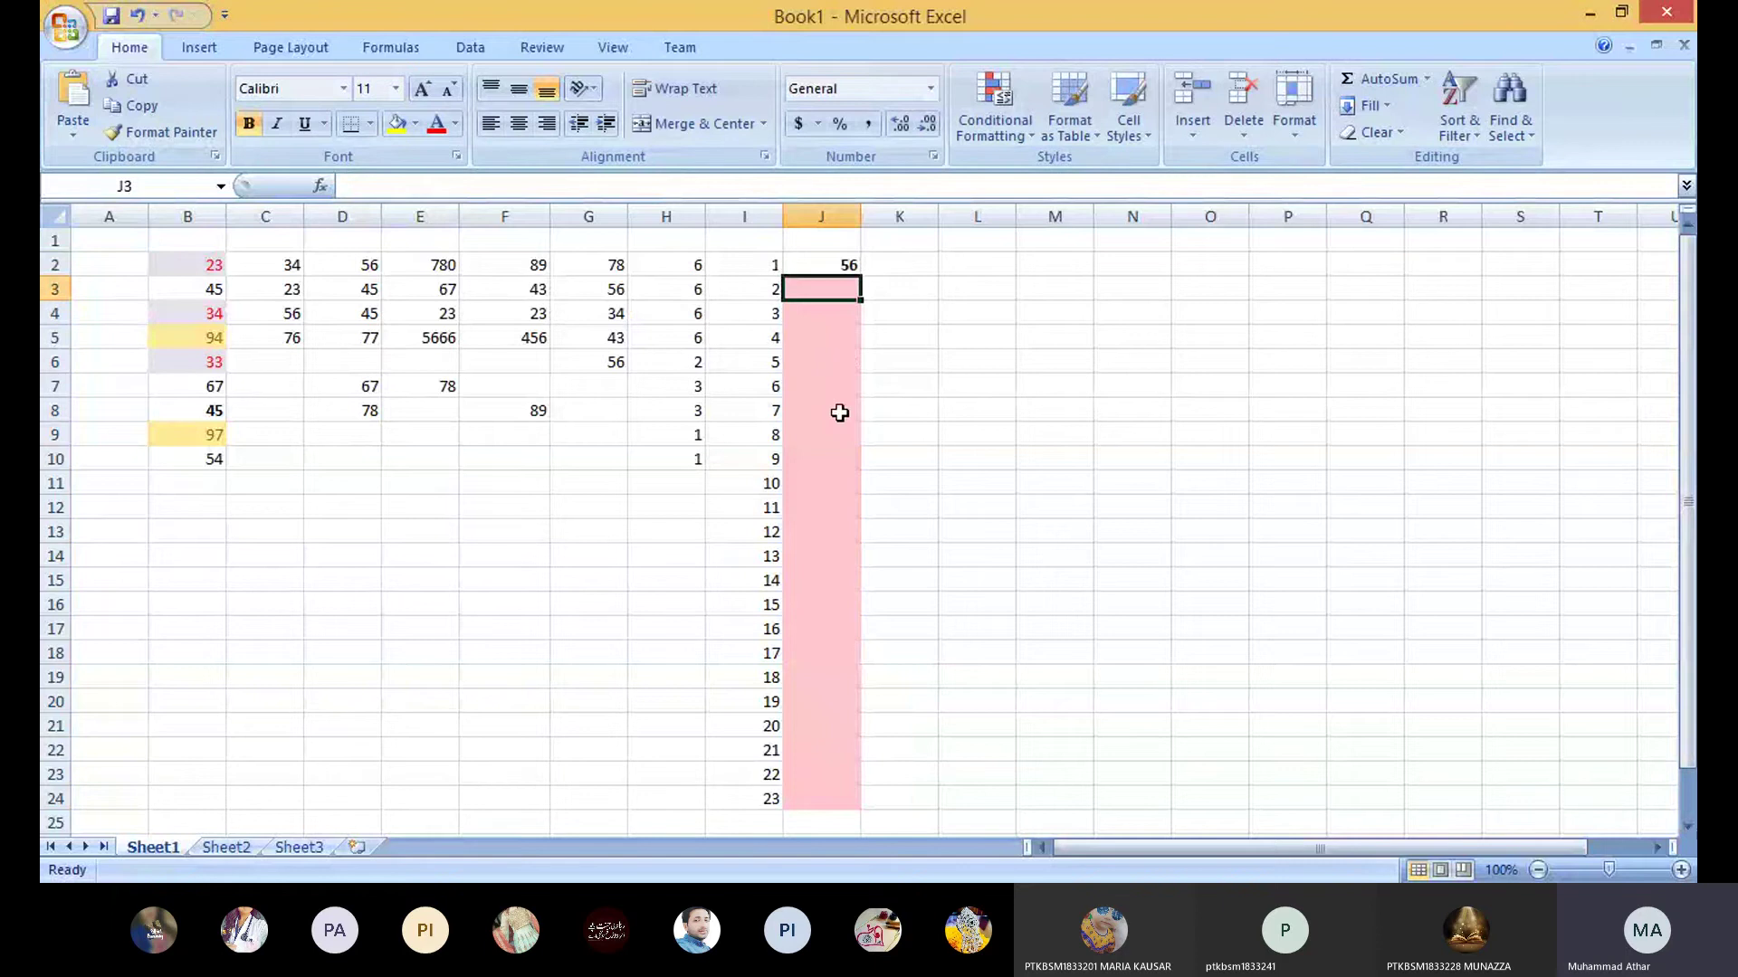
pyautogui.write('32')
pyautogui.press('Return')
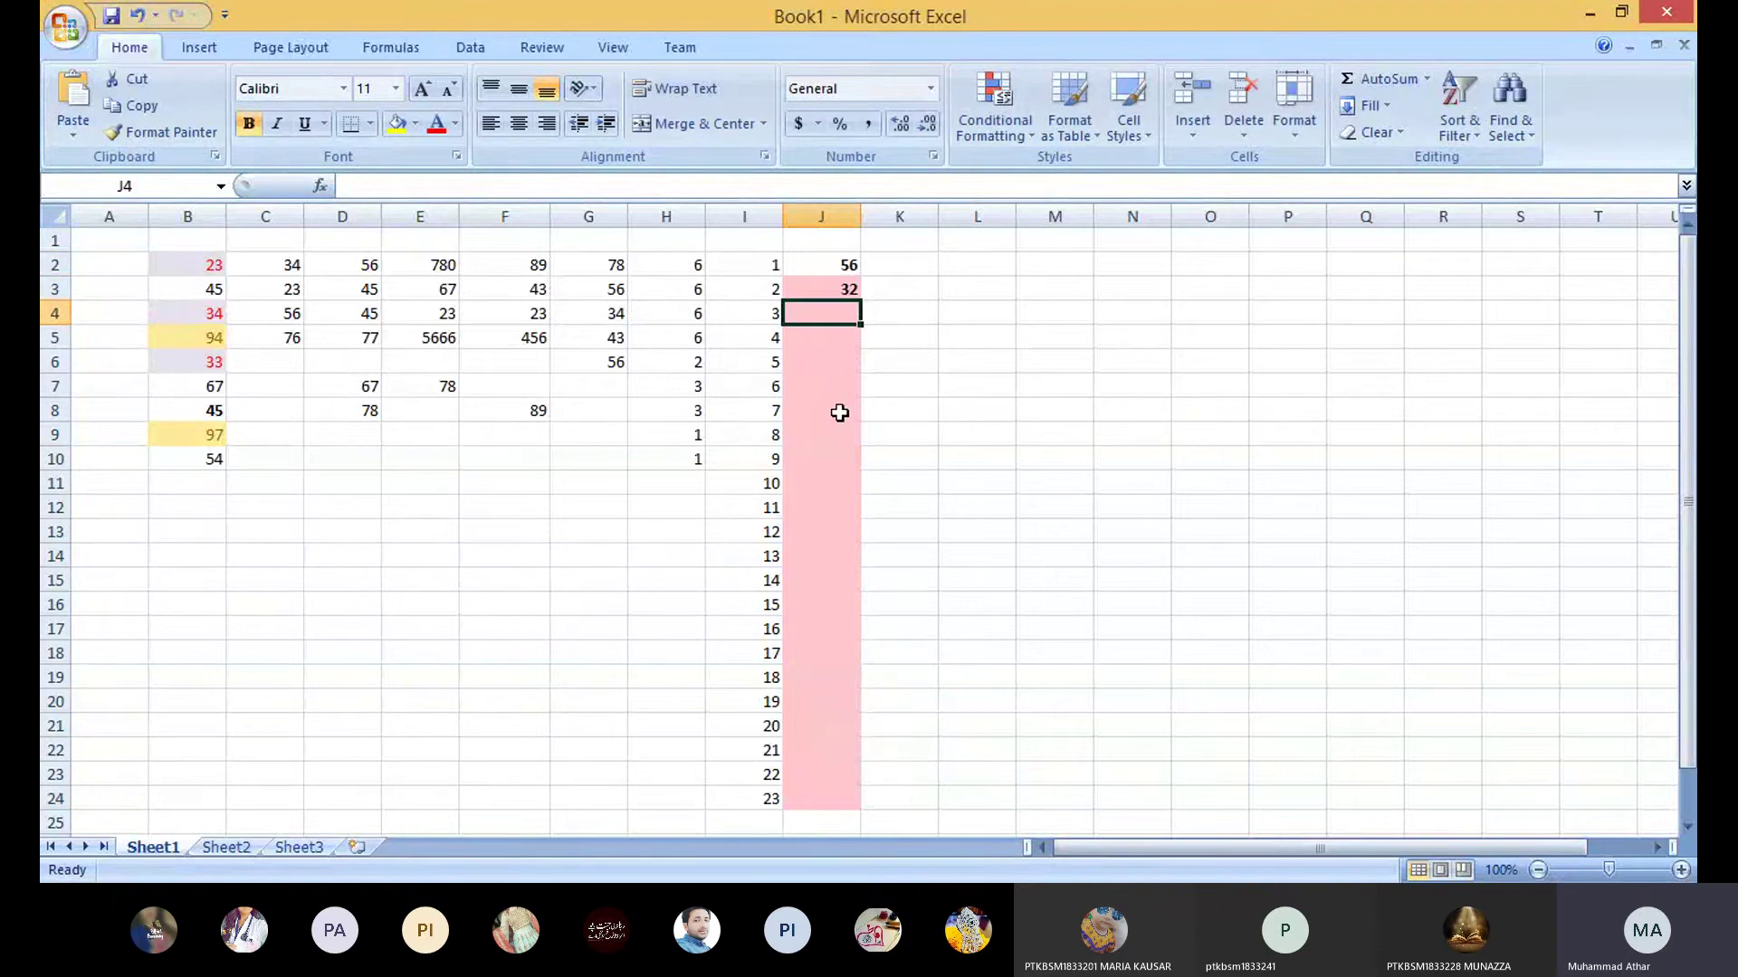
pyautogui.write('56')
pyautogui.press('Return')
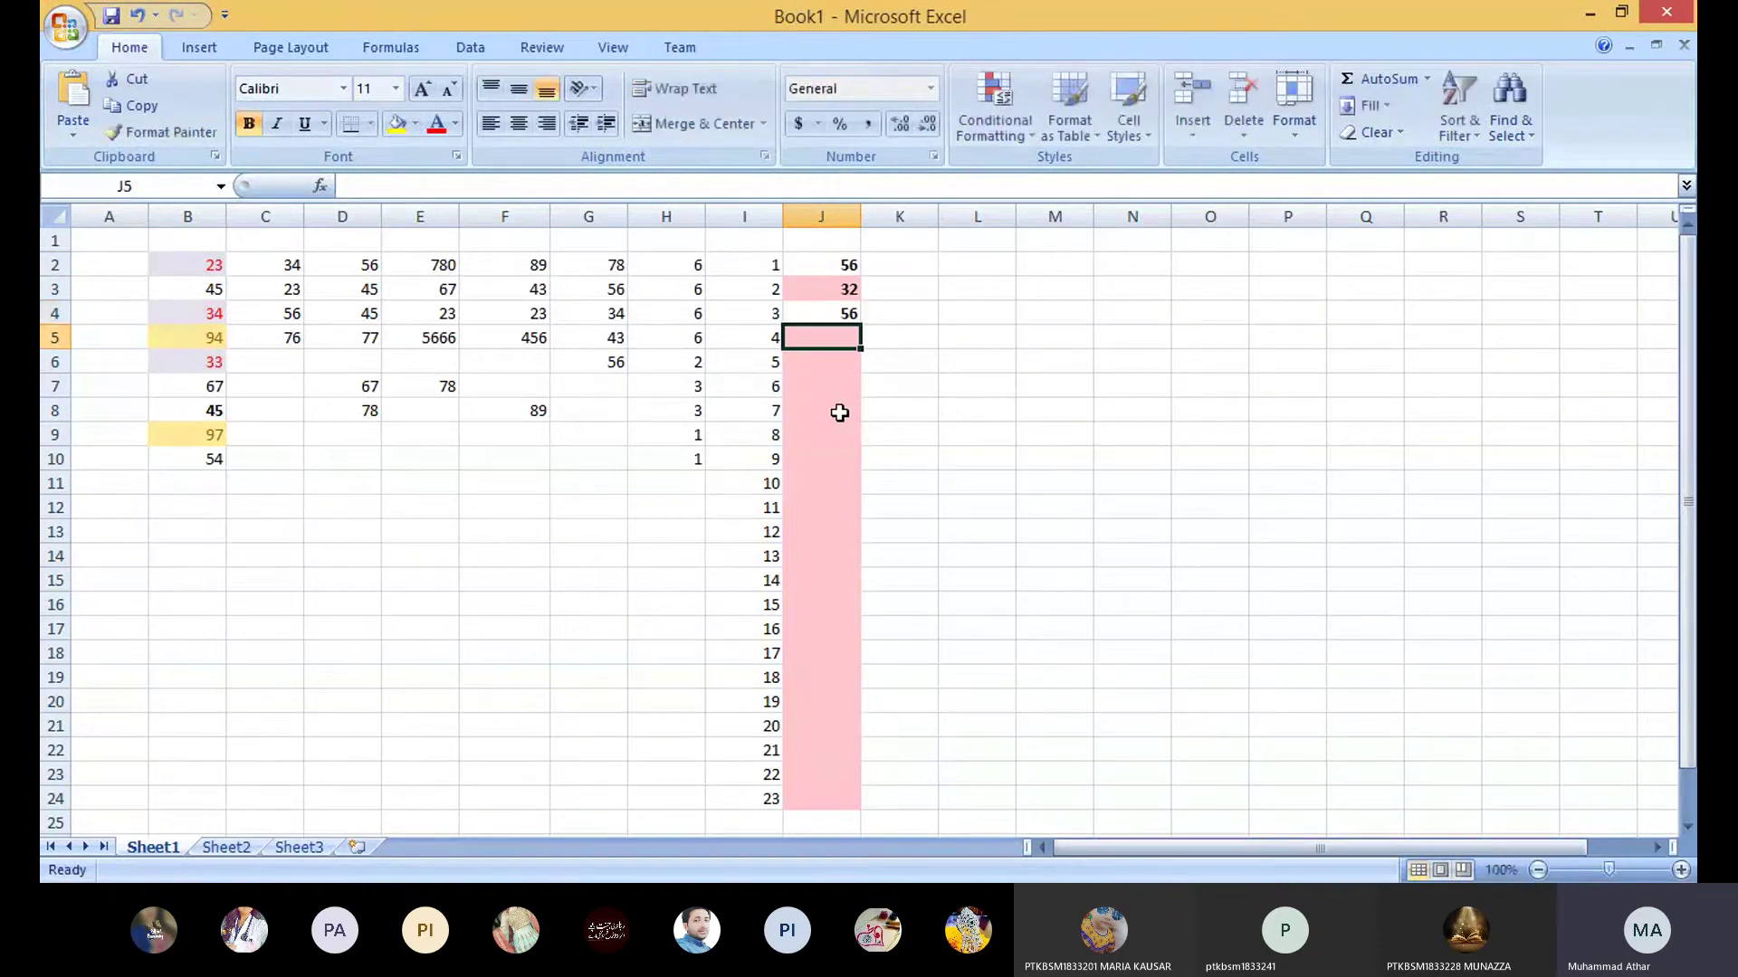
pyautogui.write('67')
pyautogui.press('Return')
pyautogui.write('78')
pyautogui.press('Return')
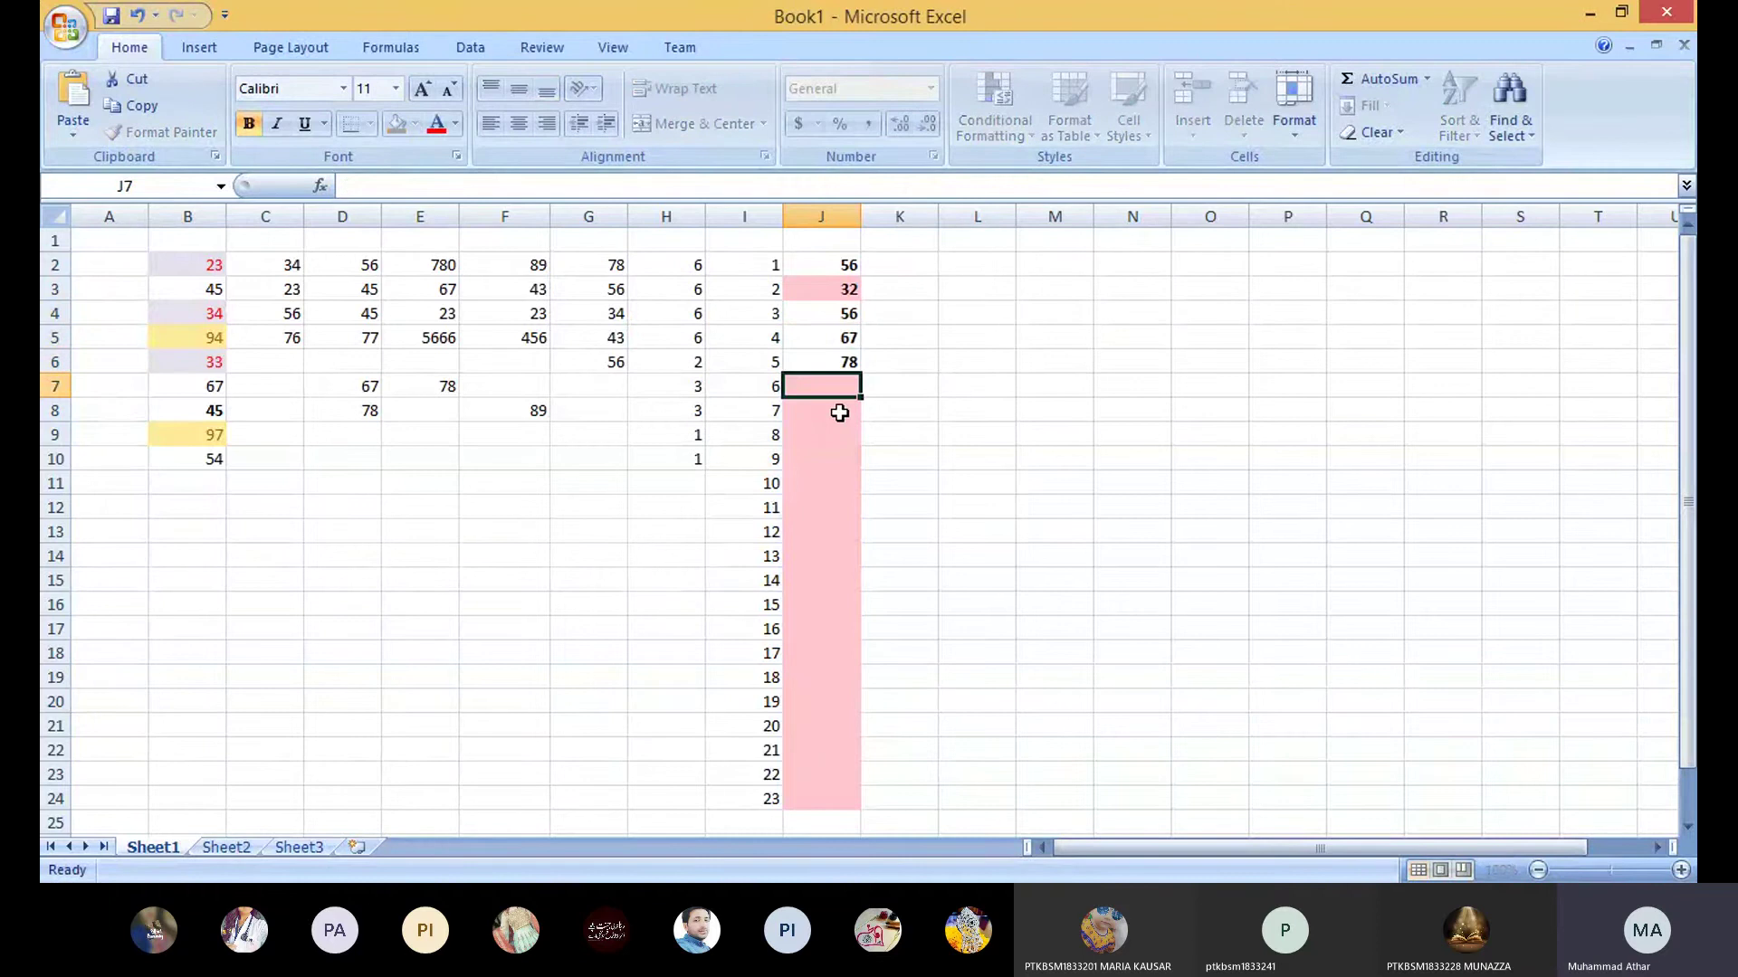
# Step: Enter the values 43, 23, 56, 78, 65 and 67 in cells J7 through J12
pyautogui.write('43')
pyautogui.press('Return')
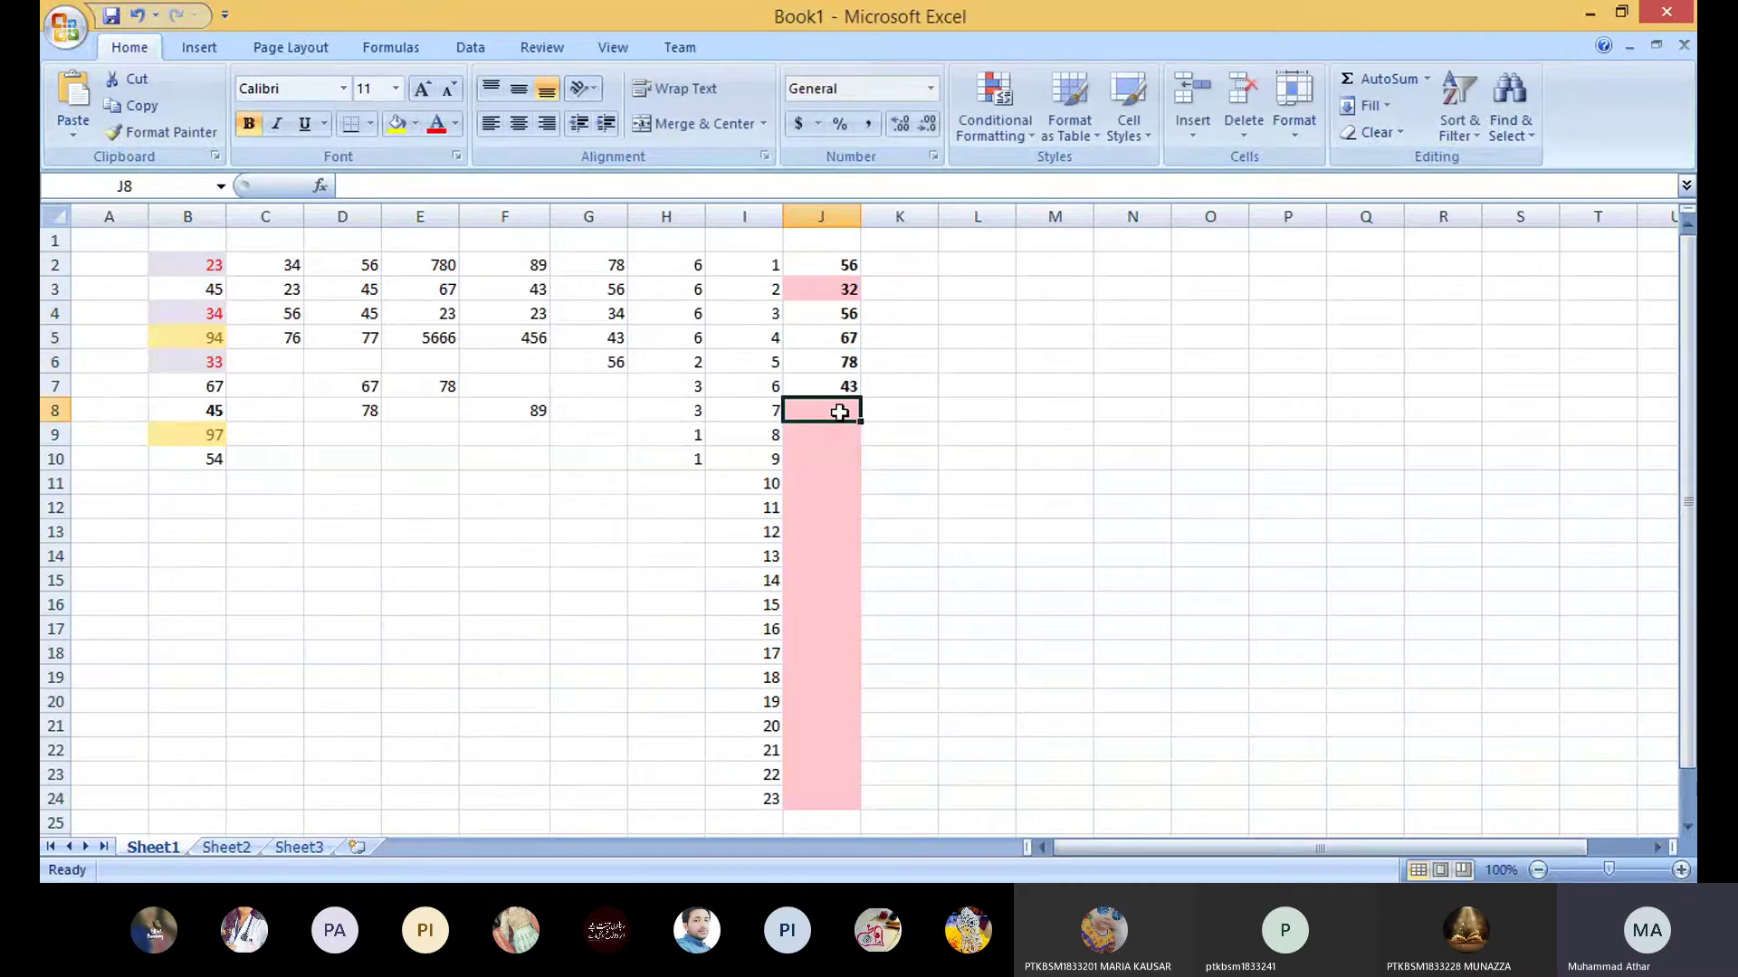
pyautogui.write('23')
pyautogui.press('Return')
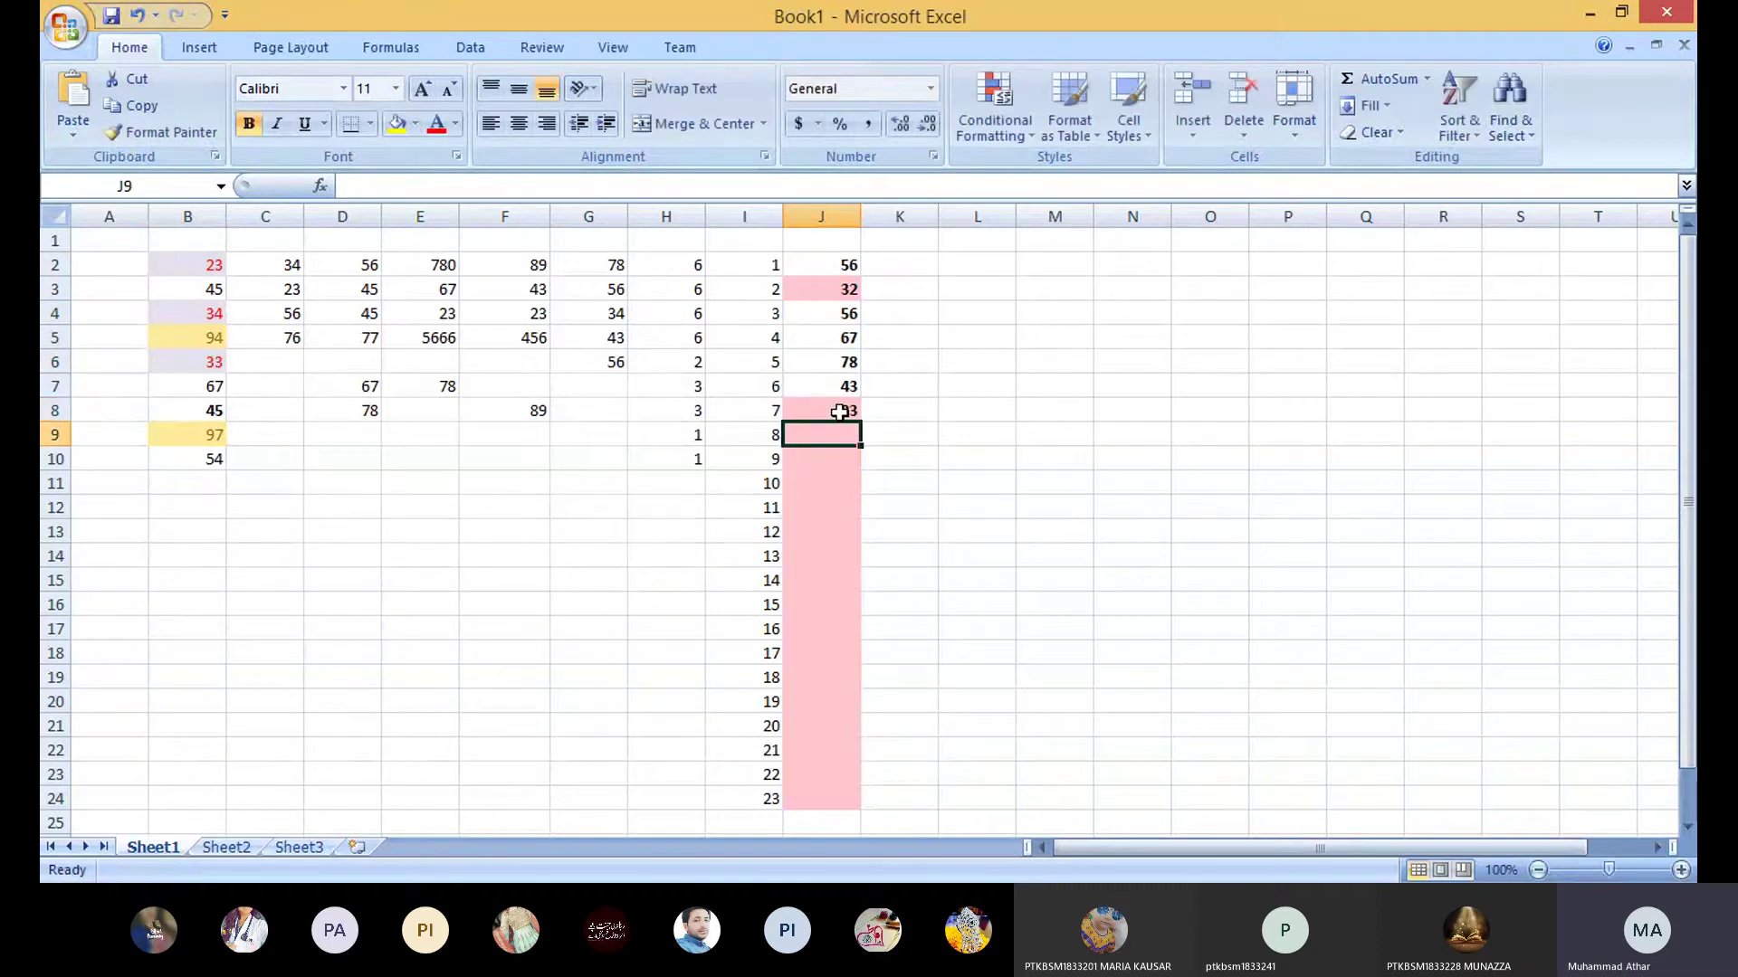
pyautogui.write('56')
pyautogui.press('Return')
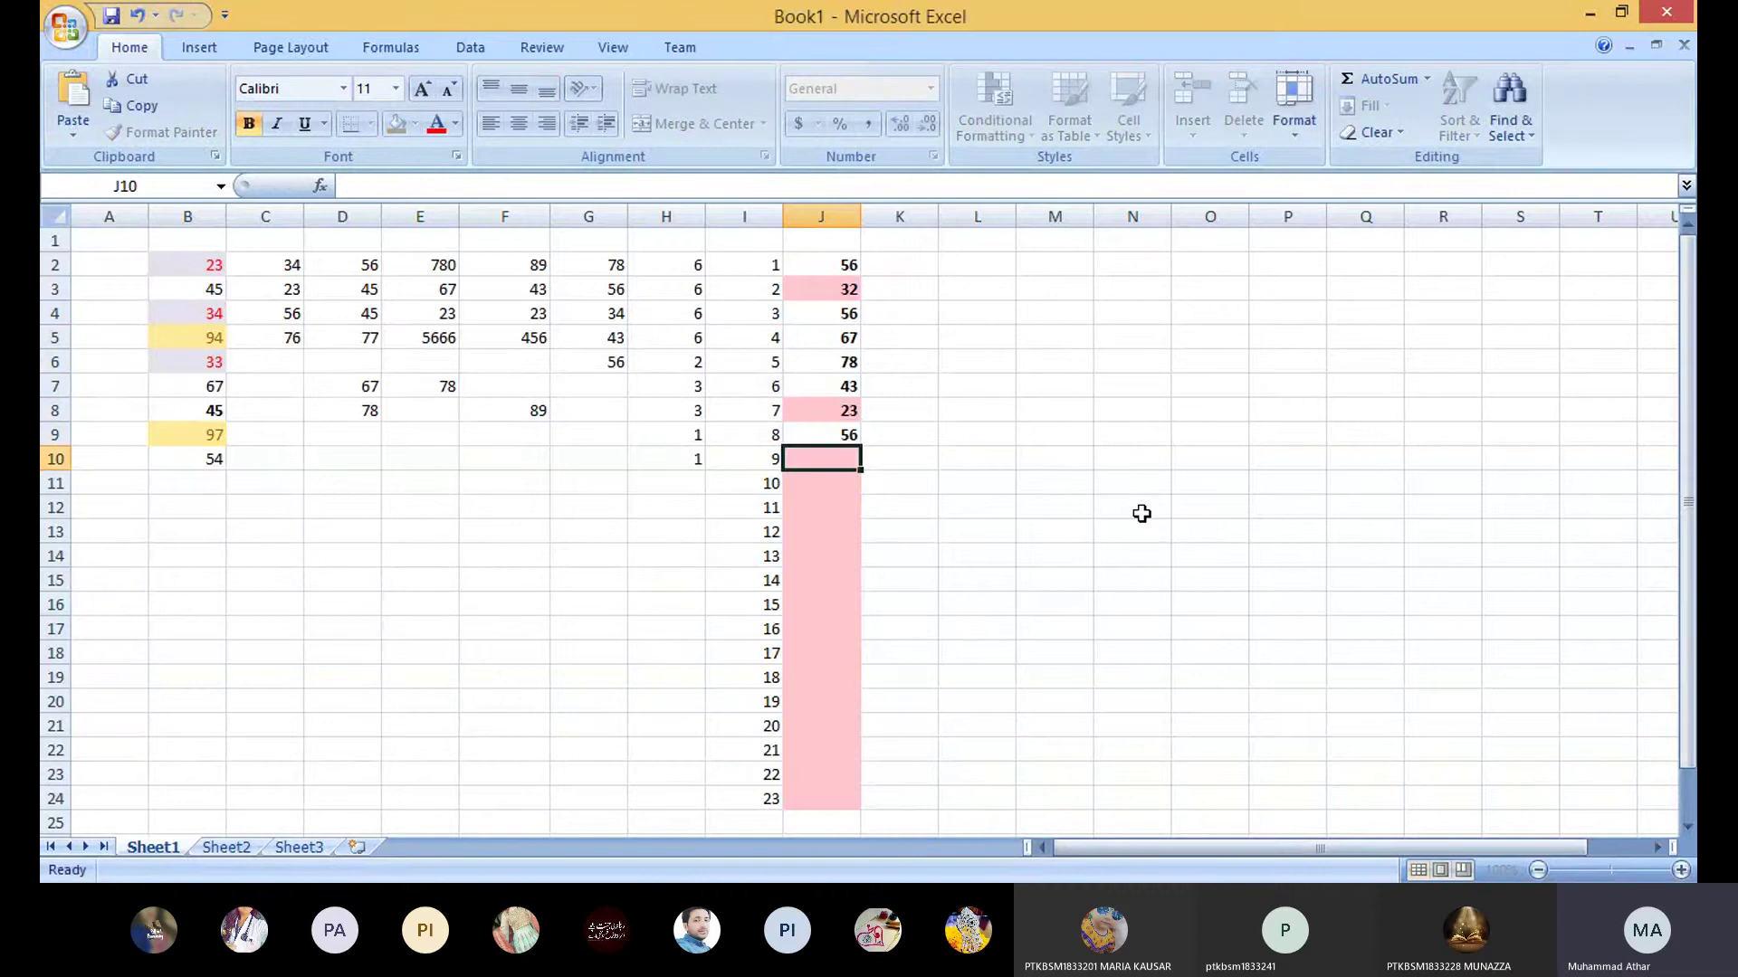
pyautogui.write('78')
pyautogui.press('Return')
pyautogui.write('65')
pyautogui.press('Return')
pyautogui.write('67')
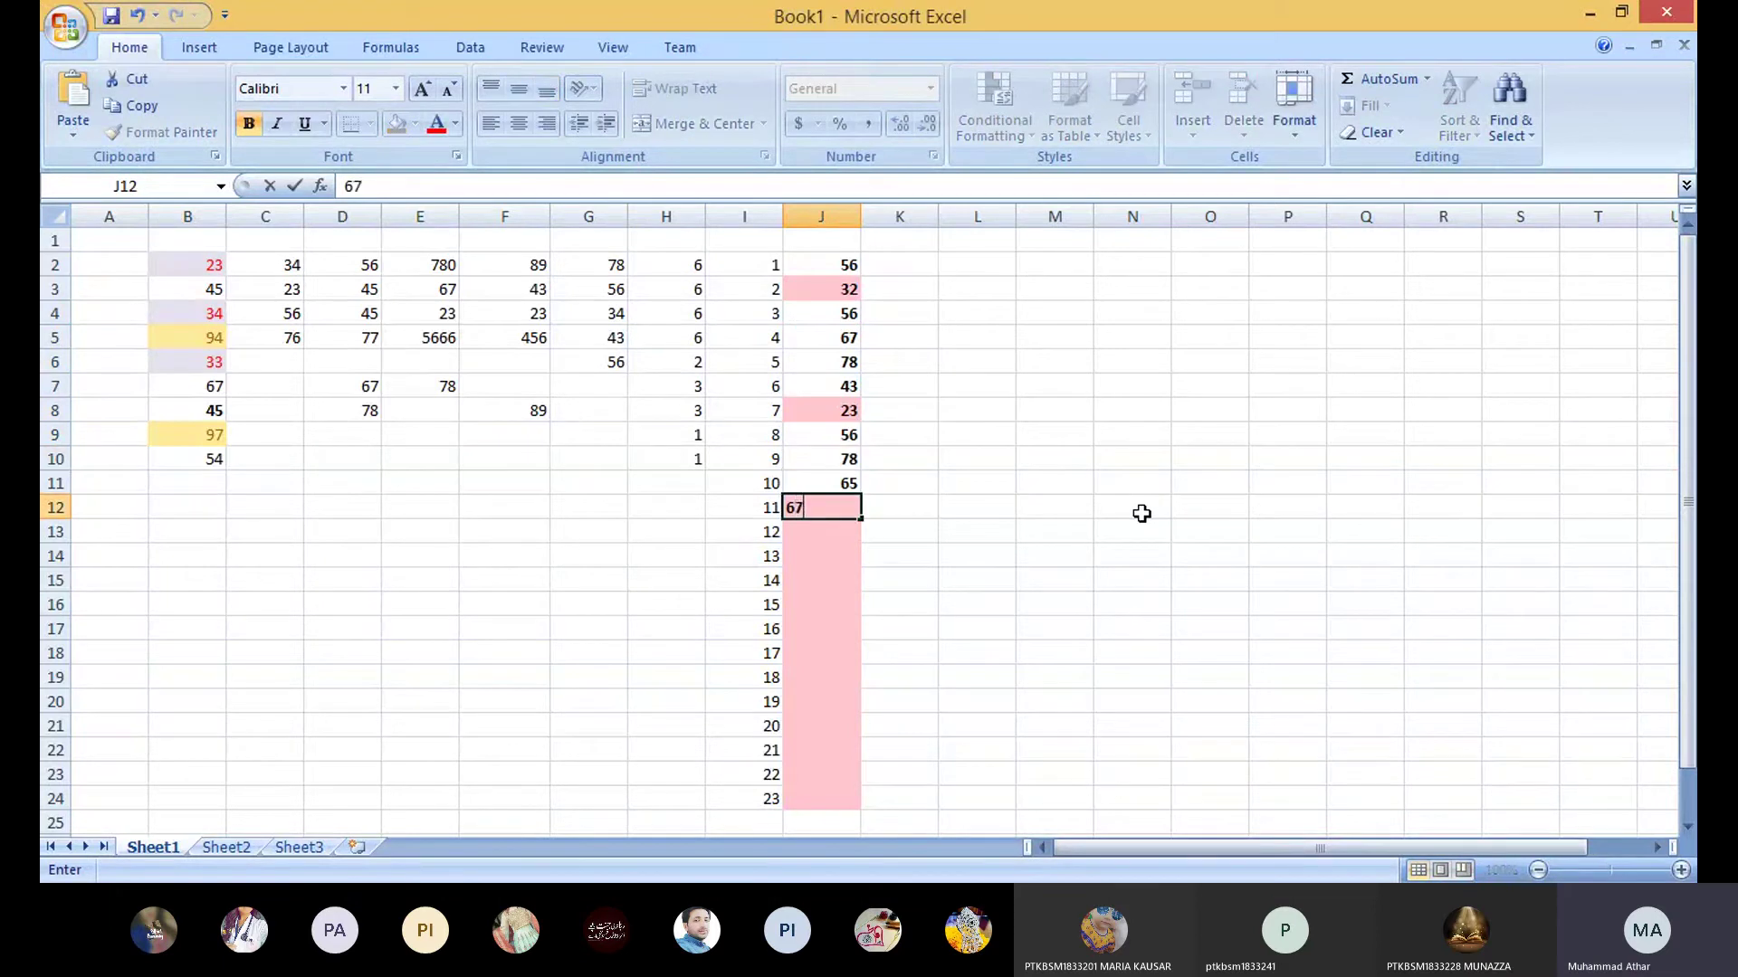
pyautogui.press('Return')
# Step: Enter the values 34, 32, 67, 78, 56 and 43 in cells J13 through J18
pyautogui.write('34')
pyautogui.press('Return')
pyautogui.write('32')
pyautogui.press('Return')
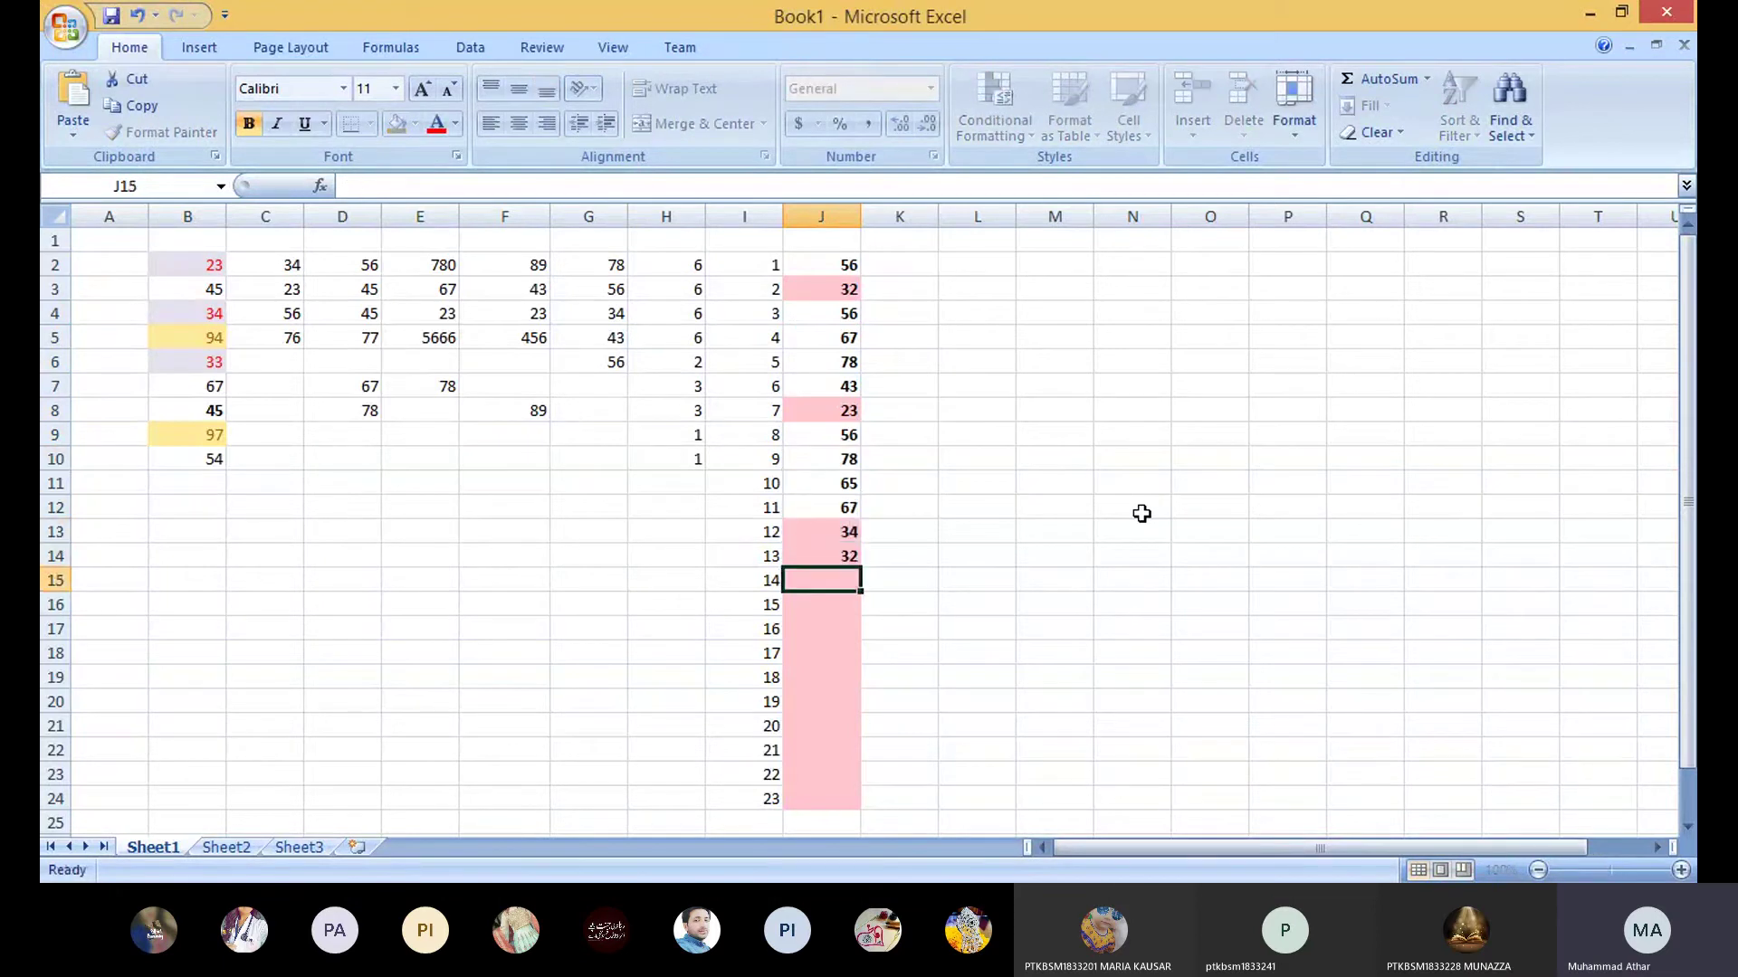
pyautogui.write('67')
pyautogui.press('Return')
pyautogui.write('78')
pyautogui.press('Return')
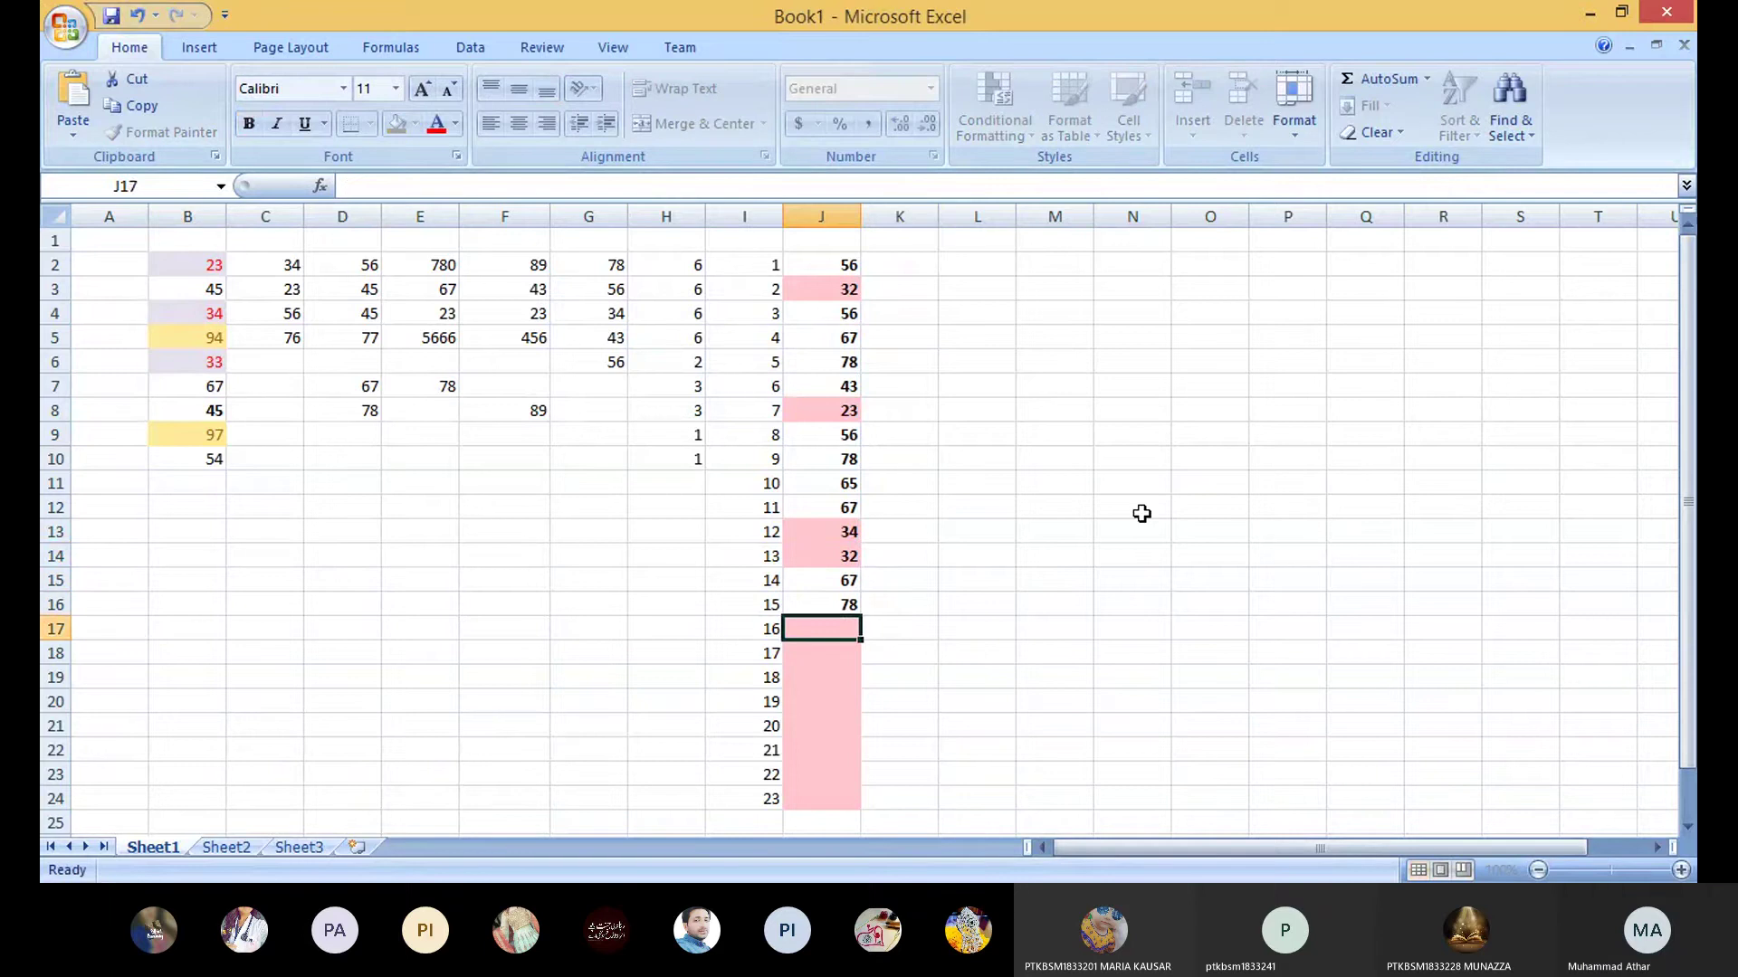
pyautogui.write('56')
pyautogui.press('Return')
pyautogui.write('43')
pyautogui.press('Return')
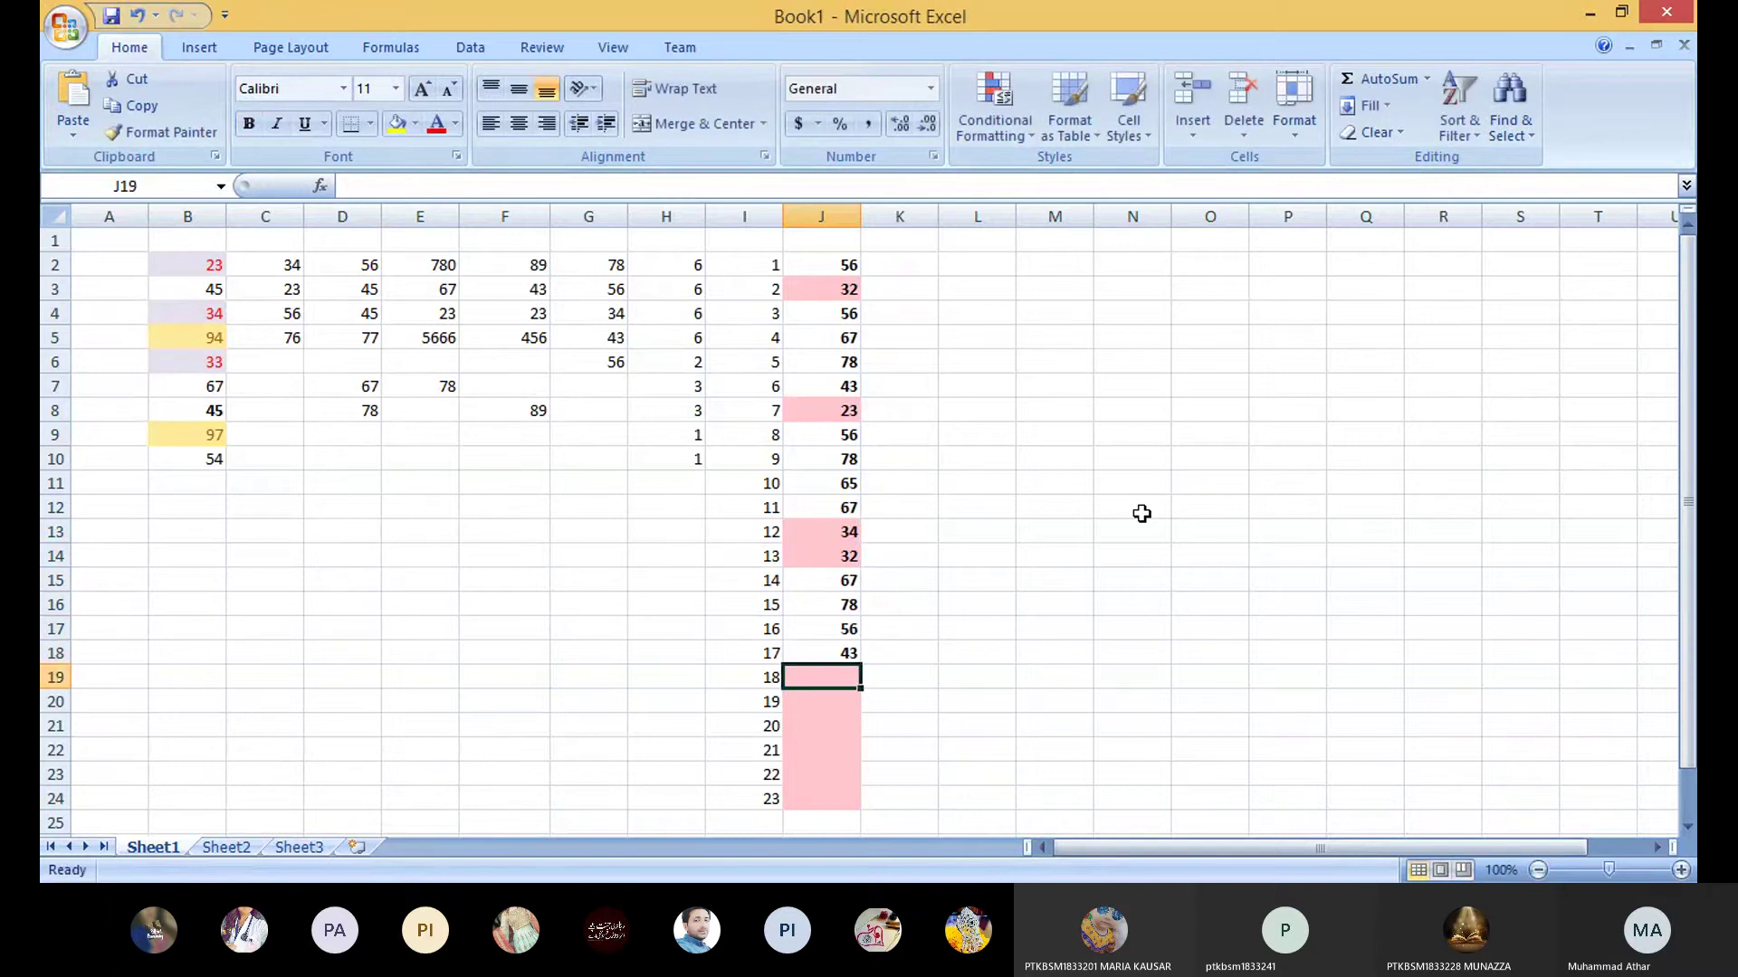
# Step: Enter the values 23, 78, 89, 76, 78 and 65 in cells J19 through J24
pyautogui.write('23')
pyautogui.press('Return')
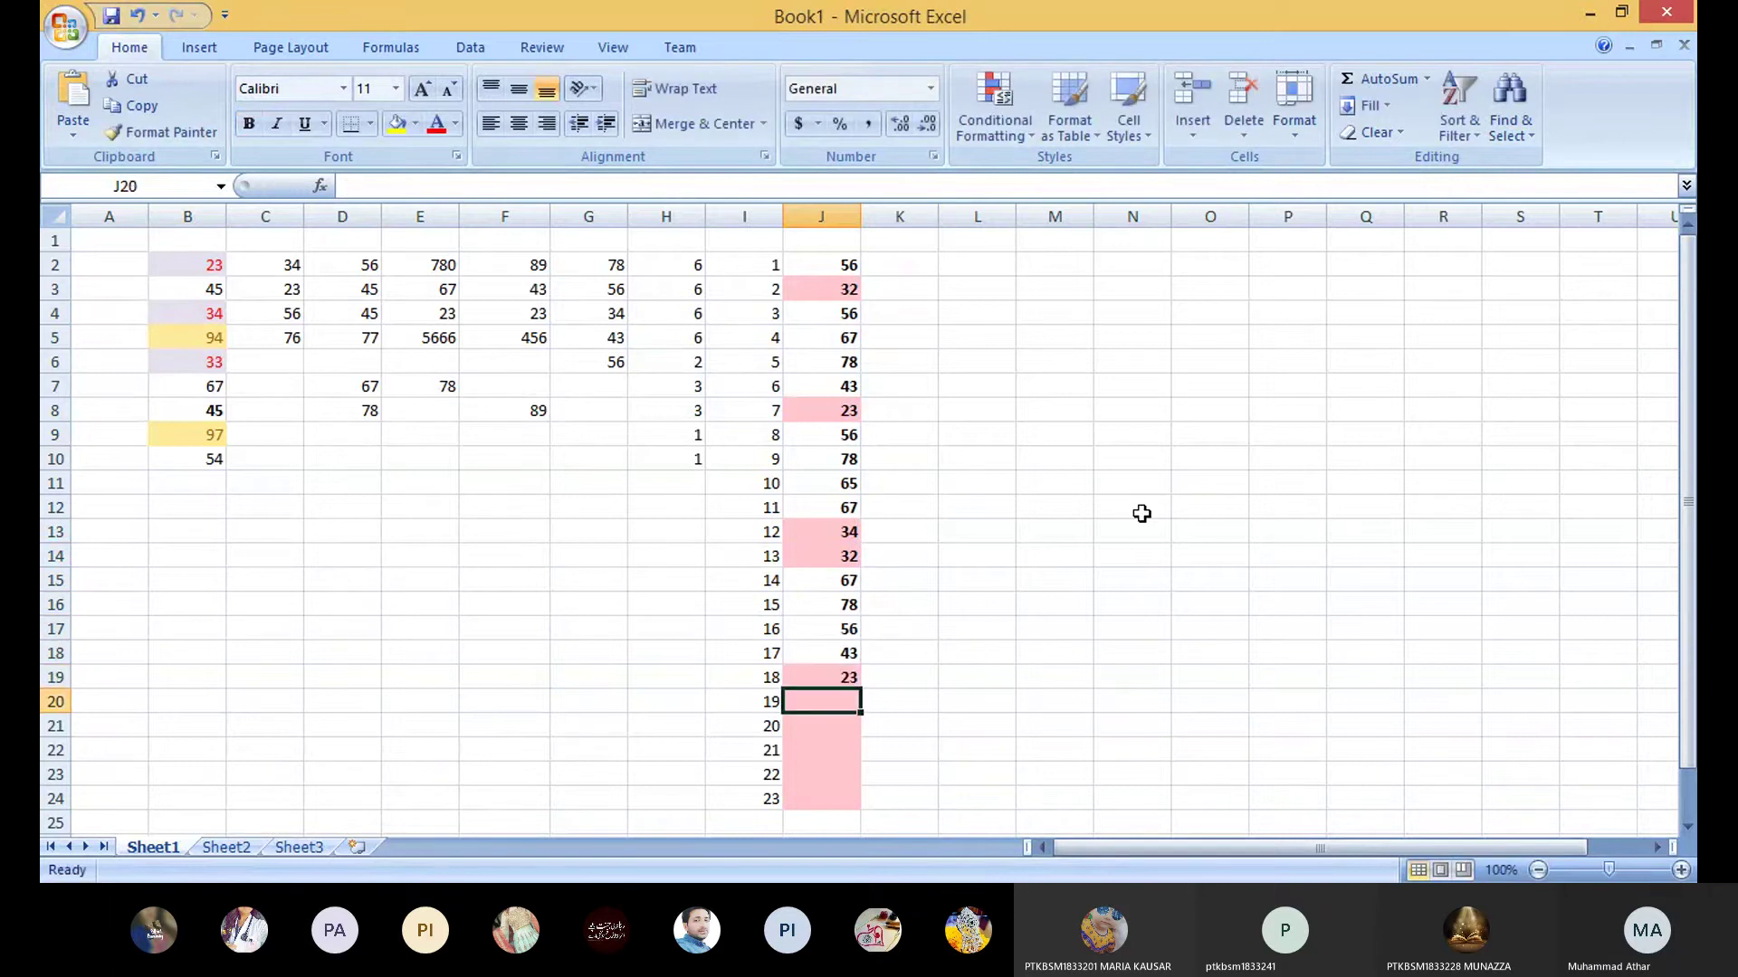
pyautogui.write('78')
pyautogui.press('Return')
pyautogui.write('89')
pyautogui.press('Return')
pyautogui.write('76')
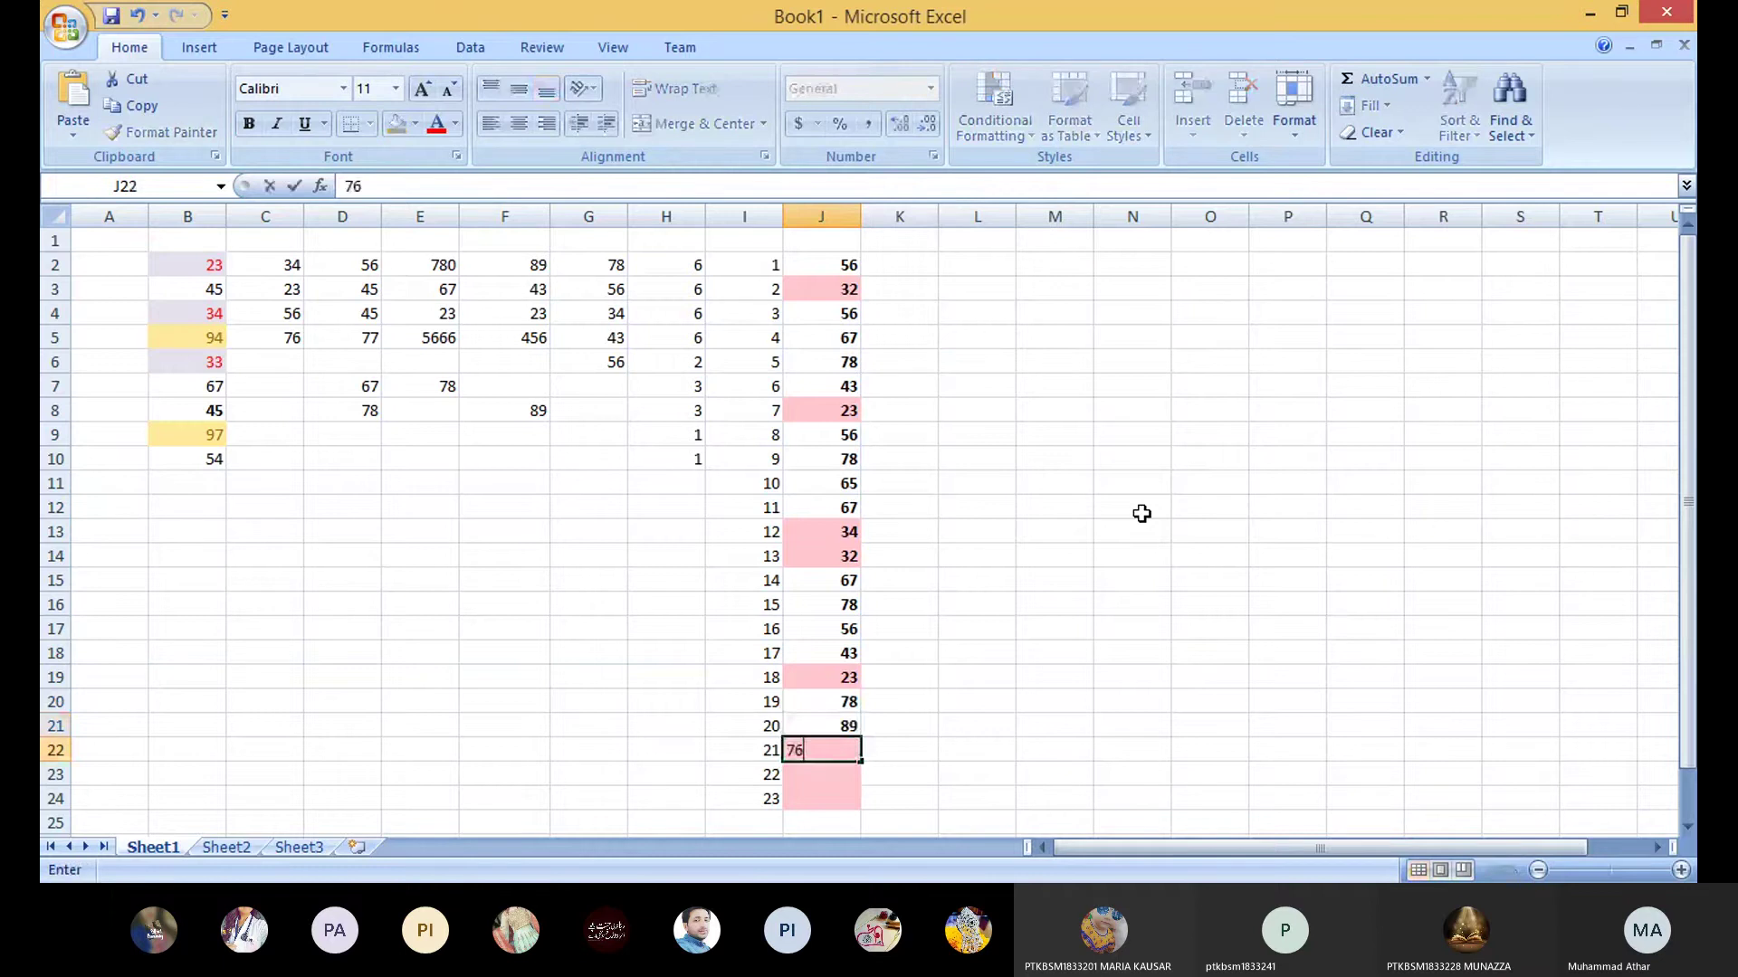
pyautogui.press('Return')
pyautogui.write('78')
pyautogui.press('Return')
pyautogui.write('65')
pyautogui.press('Return')
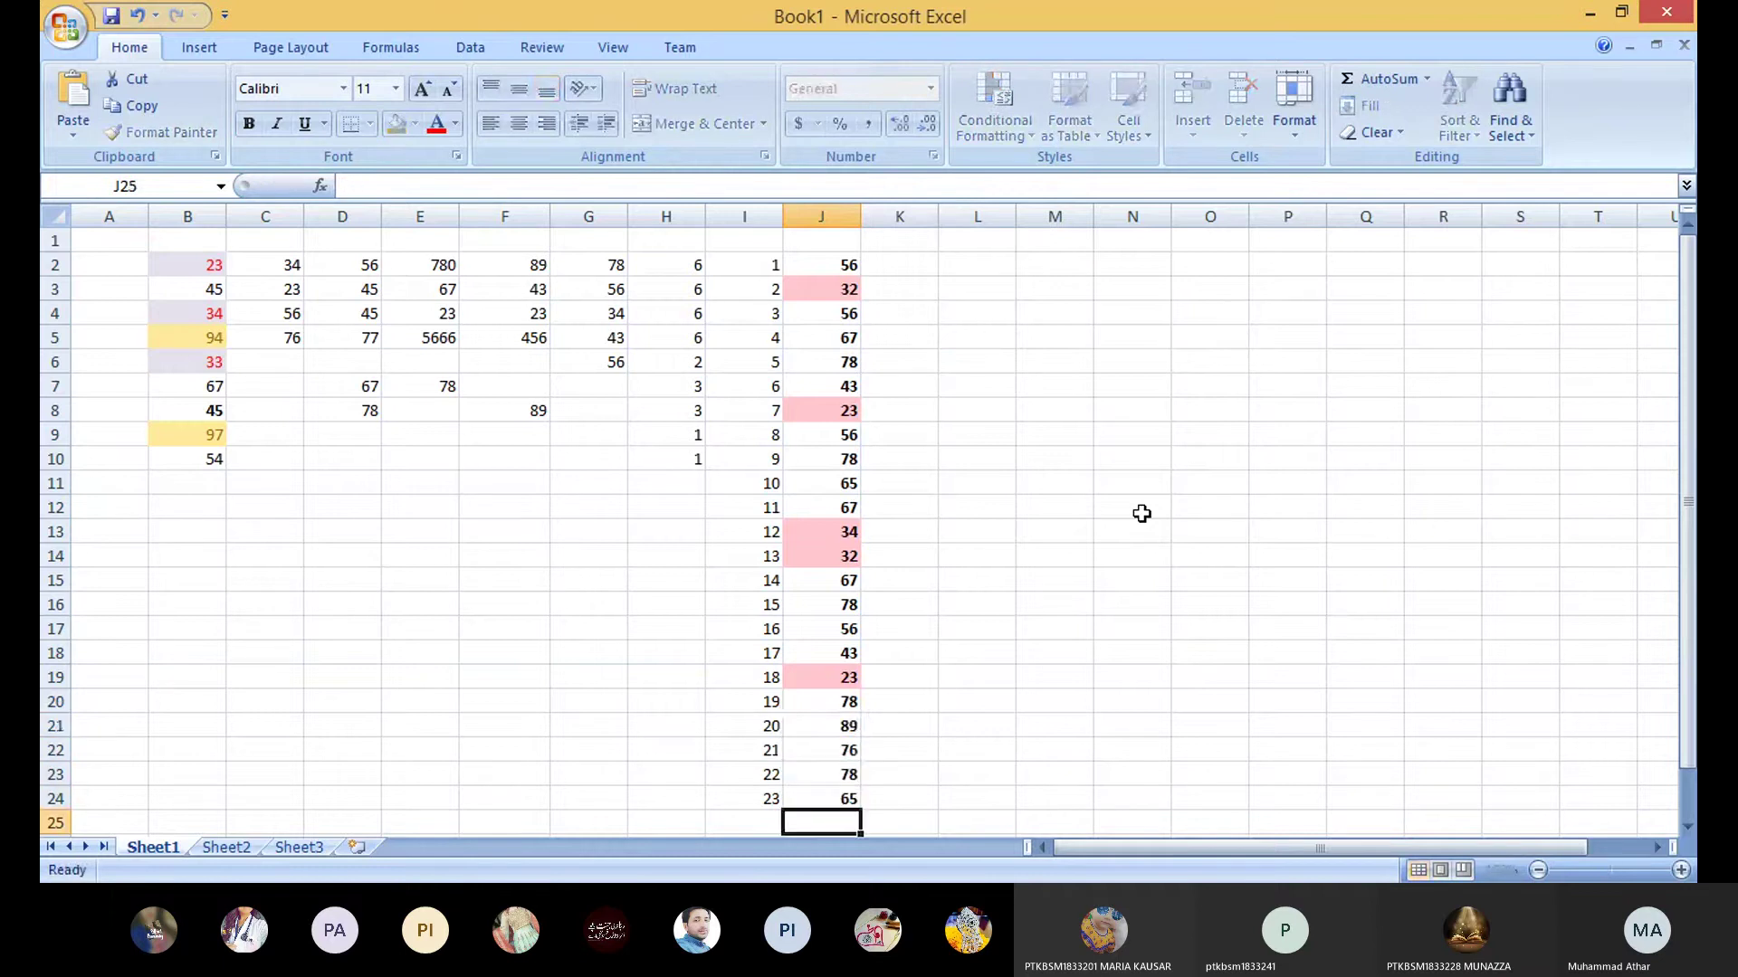
pyautogui.click(1142, 534)
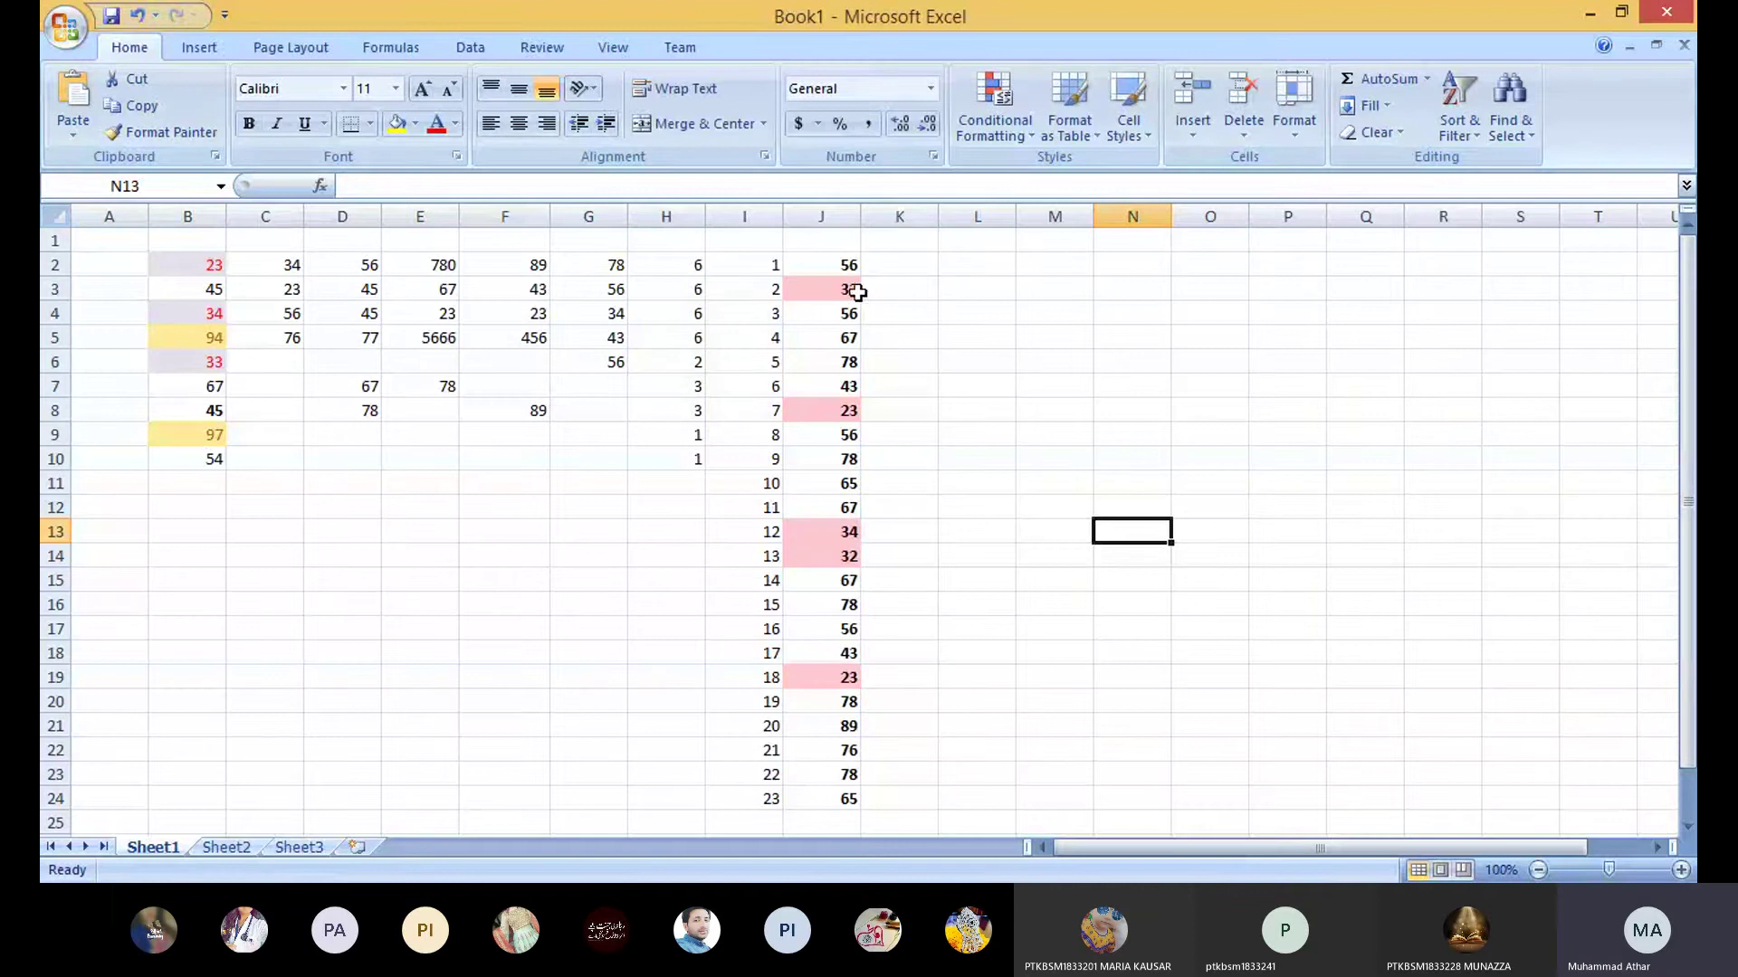
pyautogui.click(1019, 131)
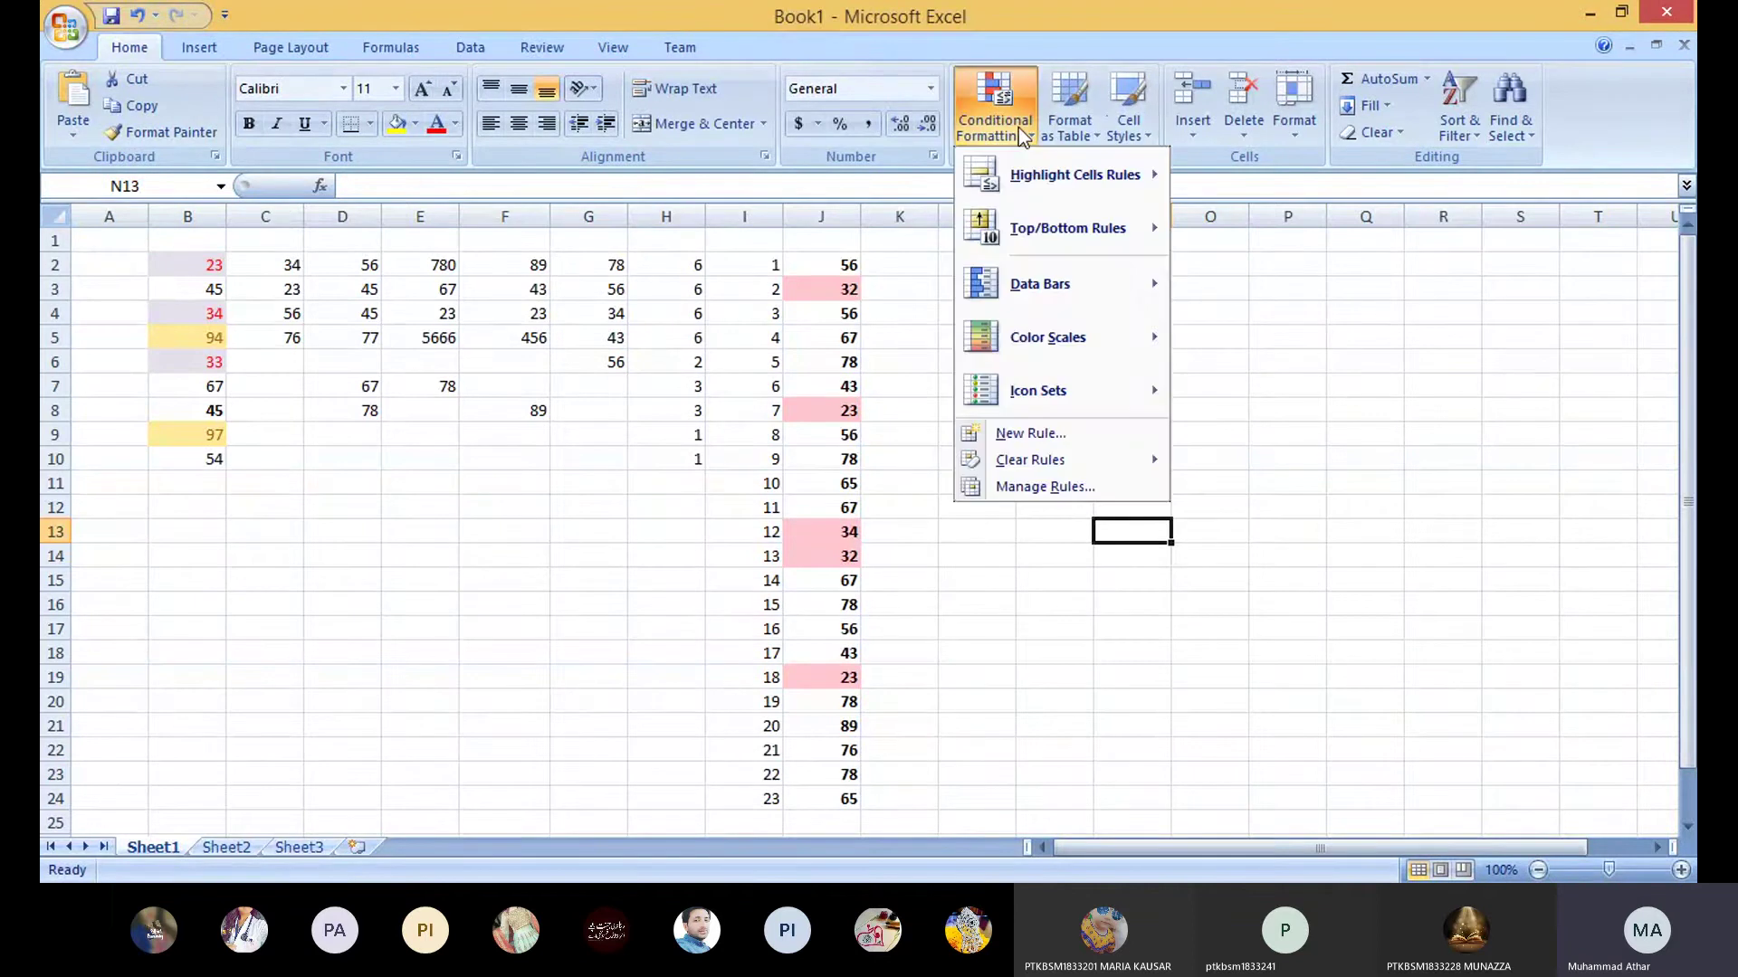
pyautogui.moveTo(1022, 174)
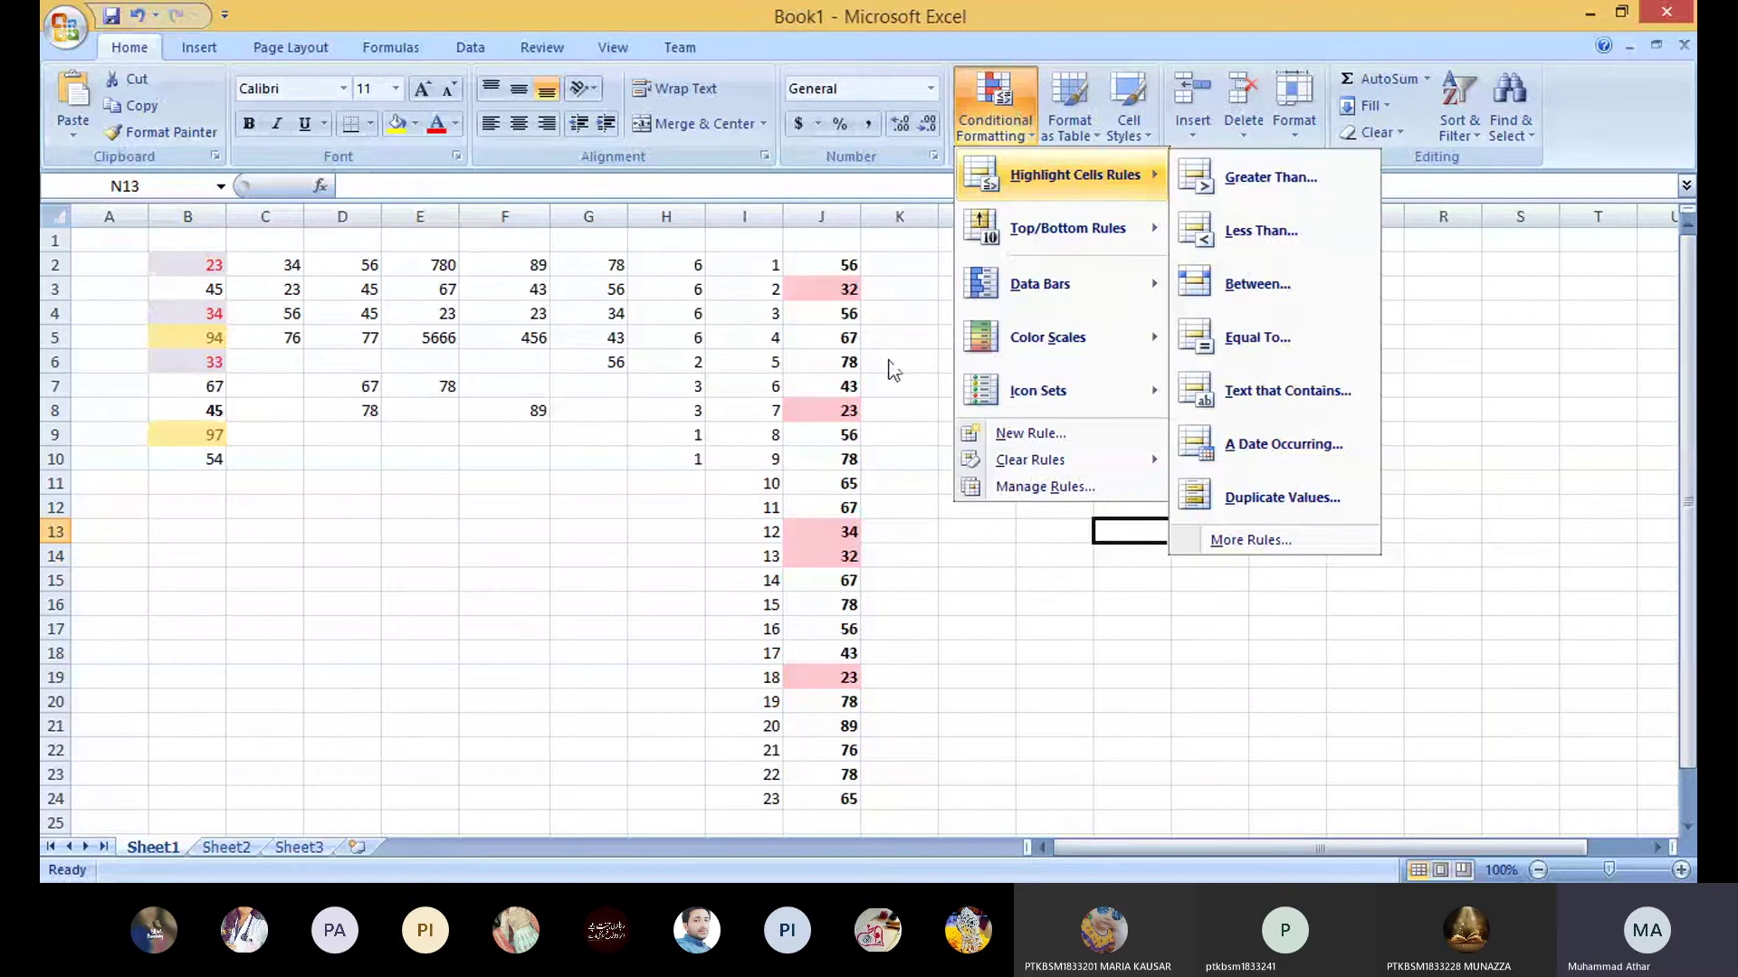
pyautogui.moveTo(1017, 295)
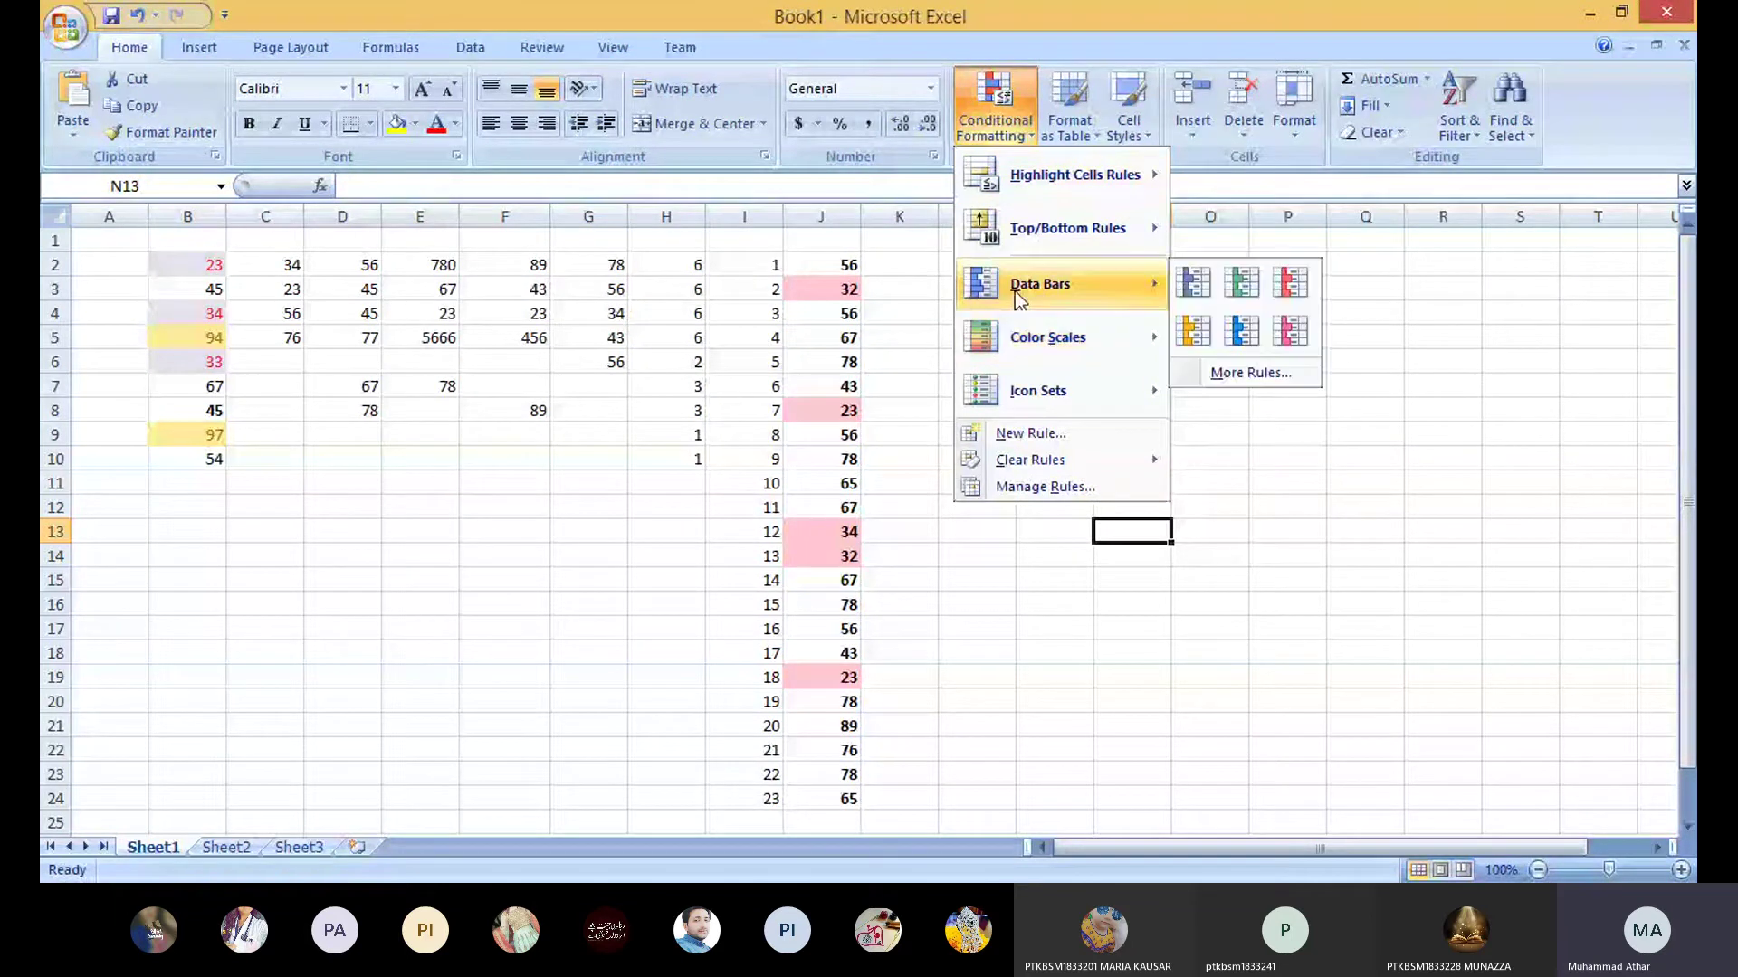
pyautogui.click(1194, 281)
# Step: Apply blue data bars as conditional formatting to the range I2:J24
pyautogui.moveTo(828, 265); pyautogui.dragTo(821, 798)
pyautogui.moveTo(765, 264); pyautogui.dragTo(810, 794)
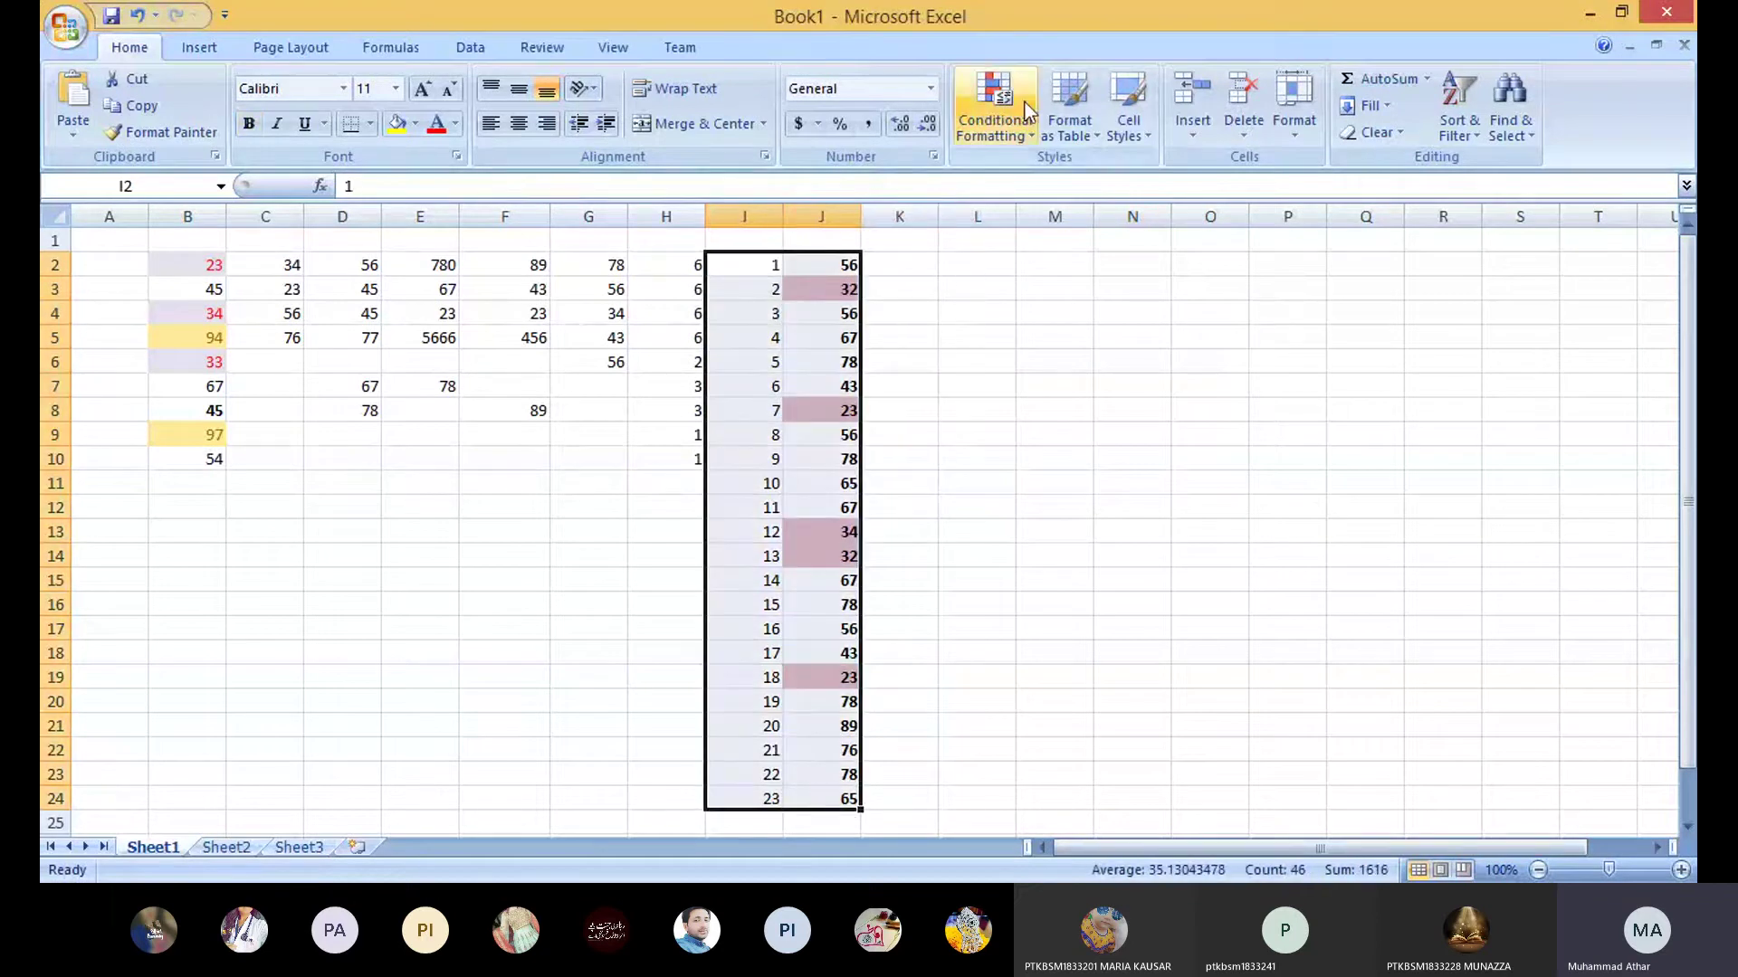
pyautogui.click(996, 104)
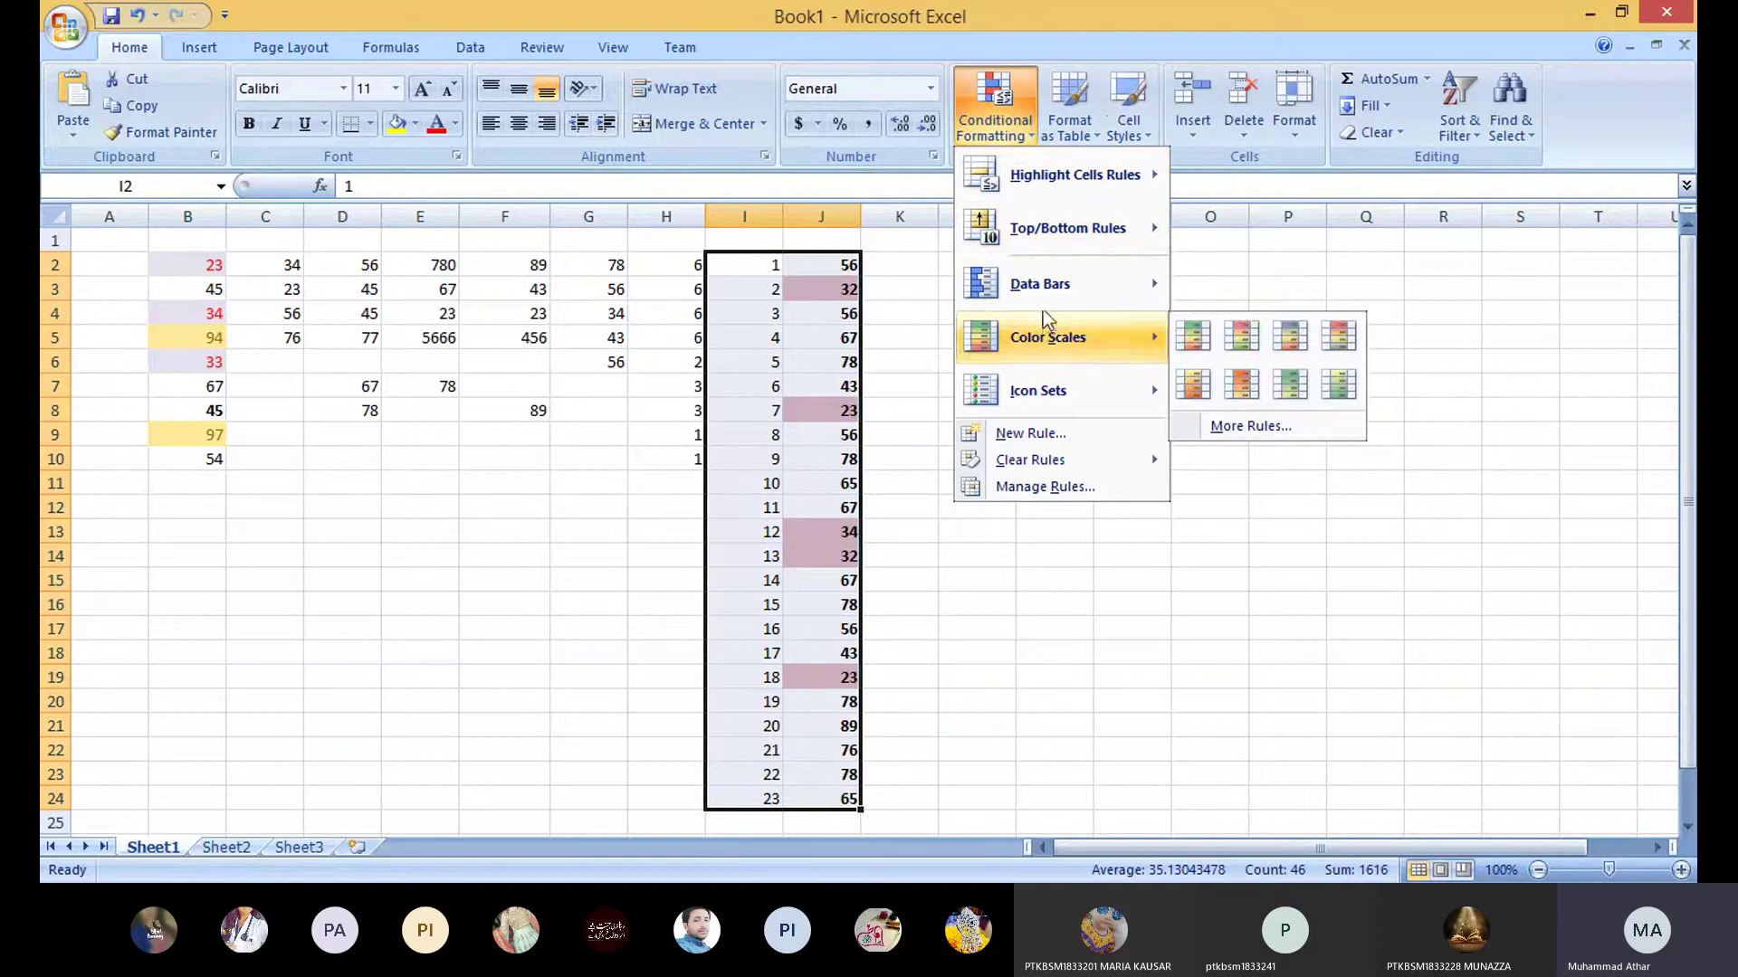
pyautogui.moveTo(1043, 288)
pyautogui.click(1194, 284)
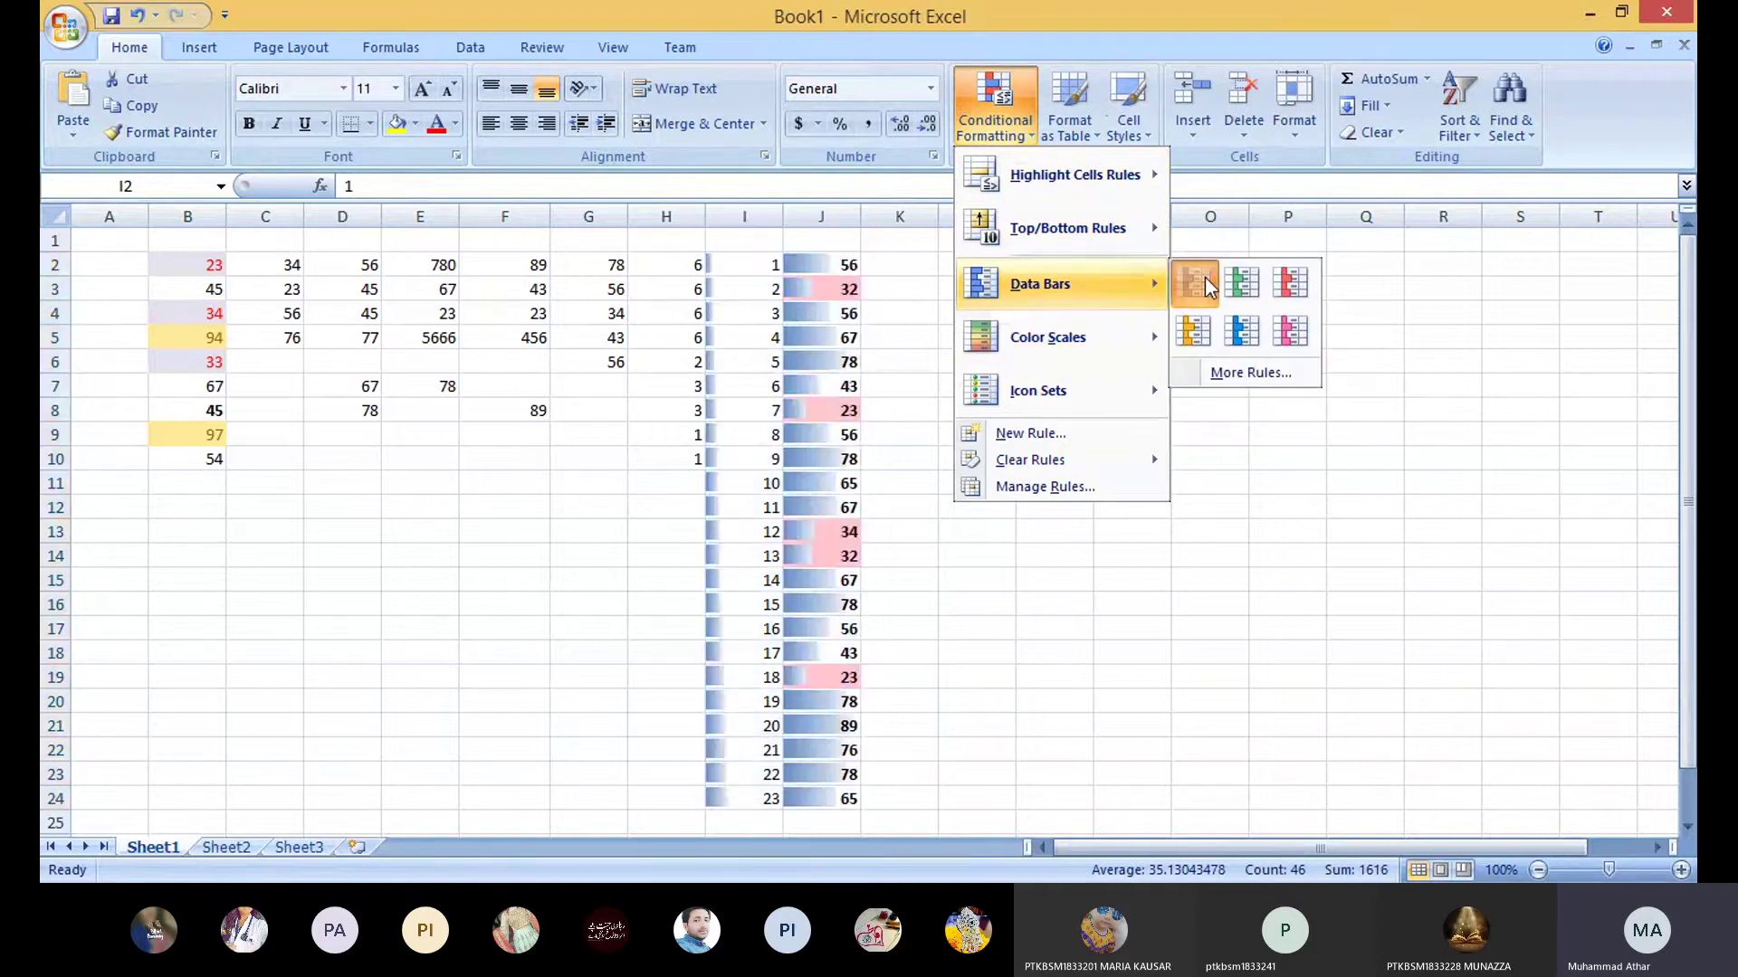
# Step: Undo the blue data bars on the range I2:J24
pyautogui.click(733, 264)
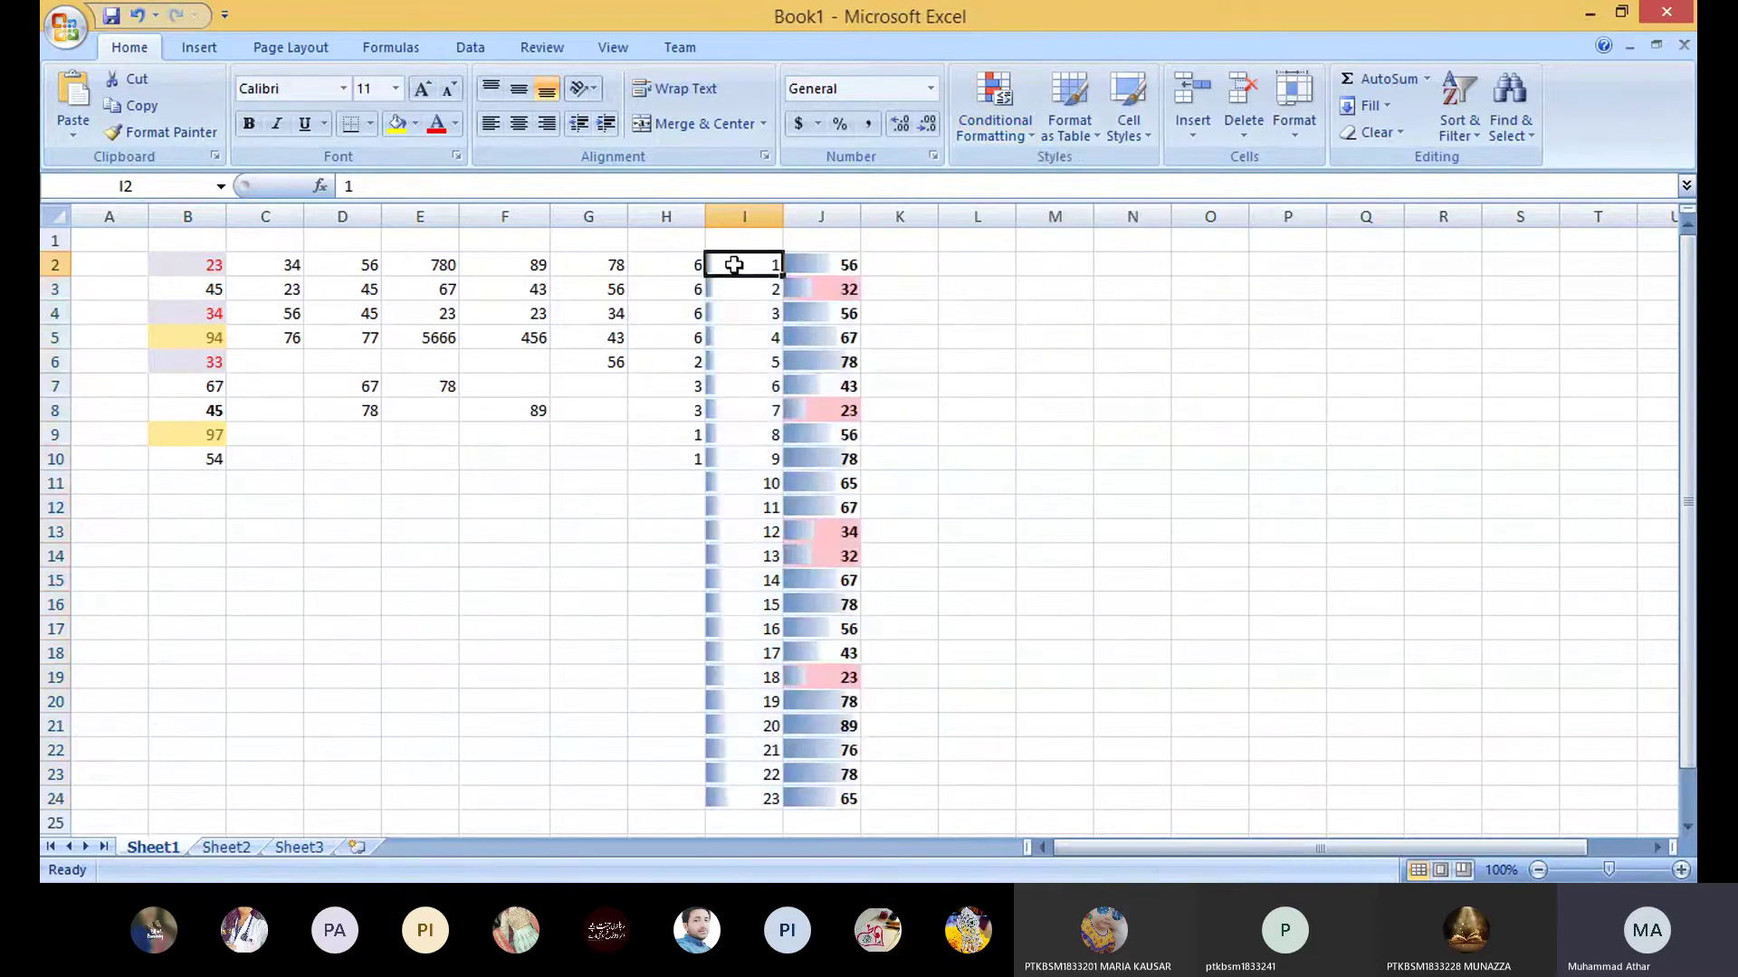
pyautogui.moveTo(733, 264); pyautogui.dragTo(715, 796)
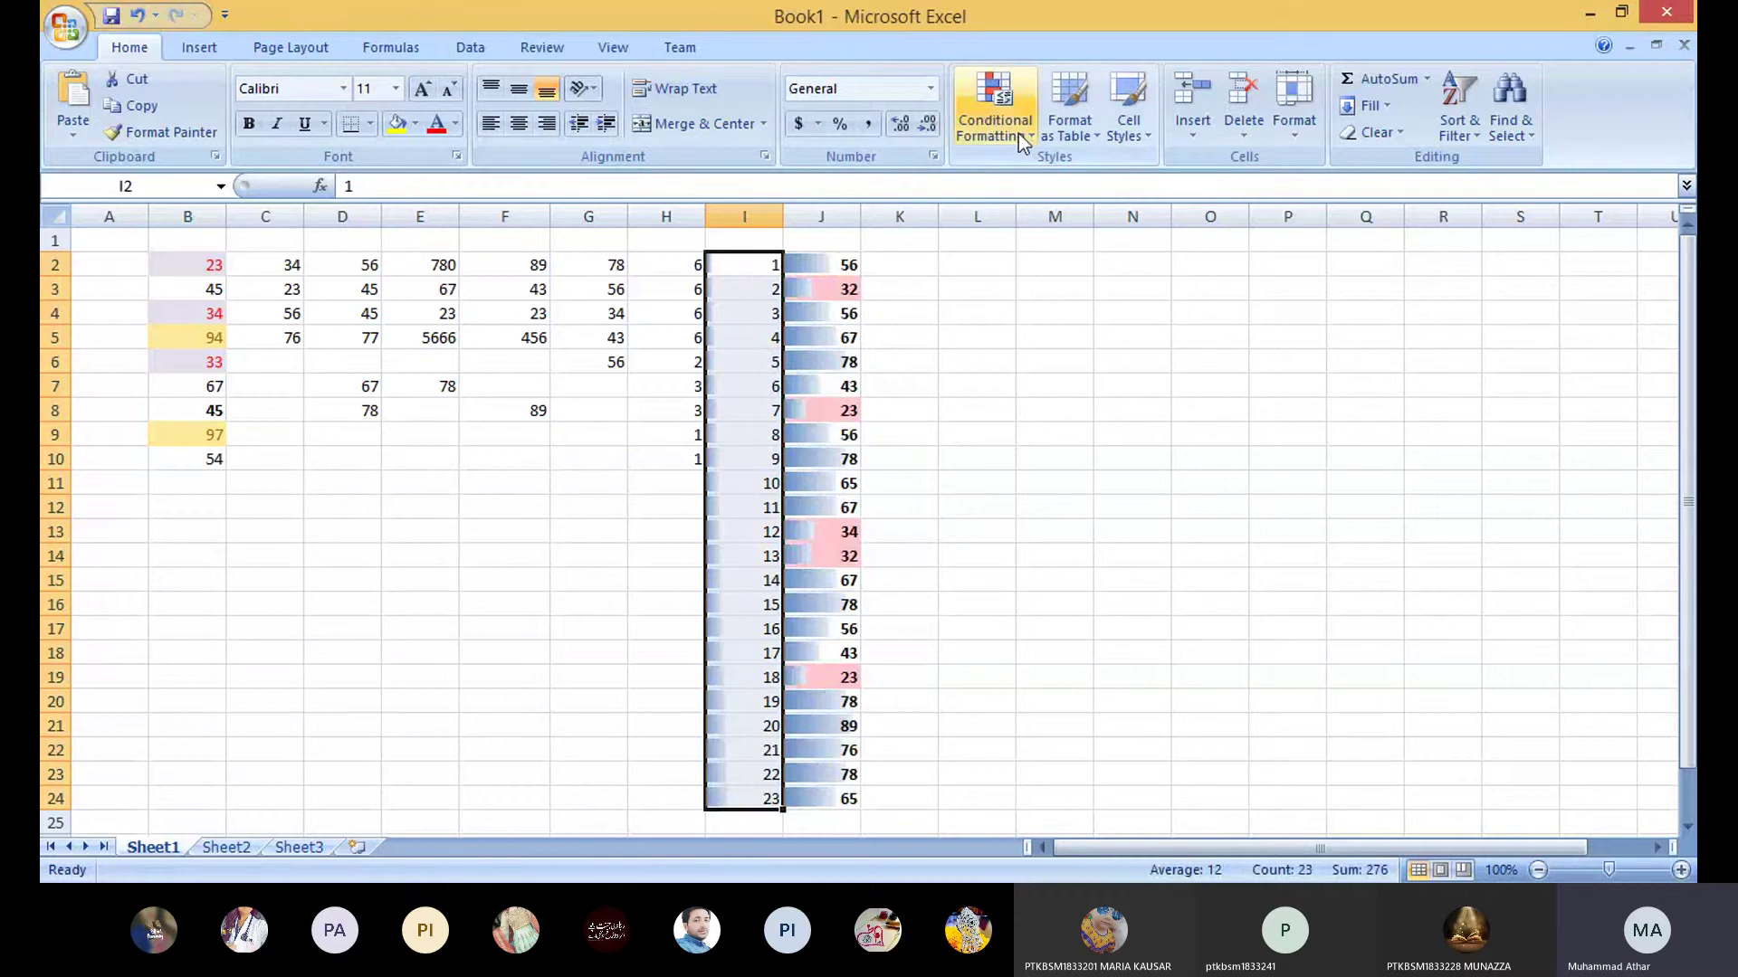
pyautogui.hotkey('ctrl', 'z')
pyautogui.click(942, 359)
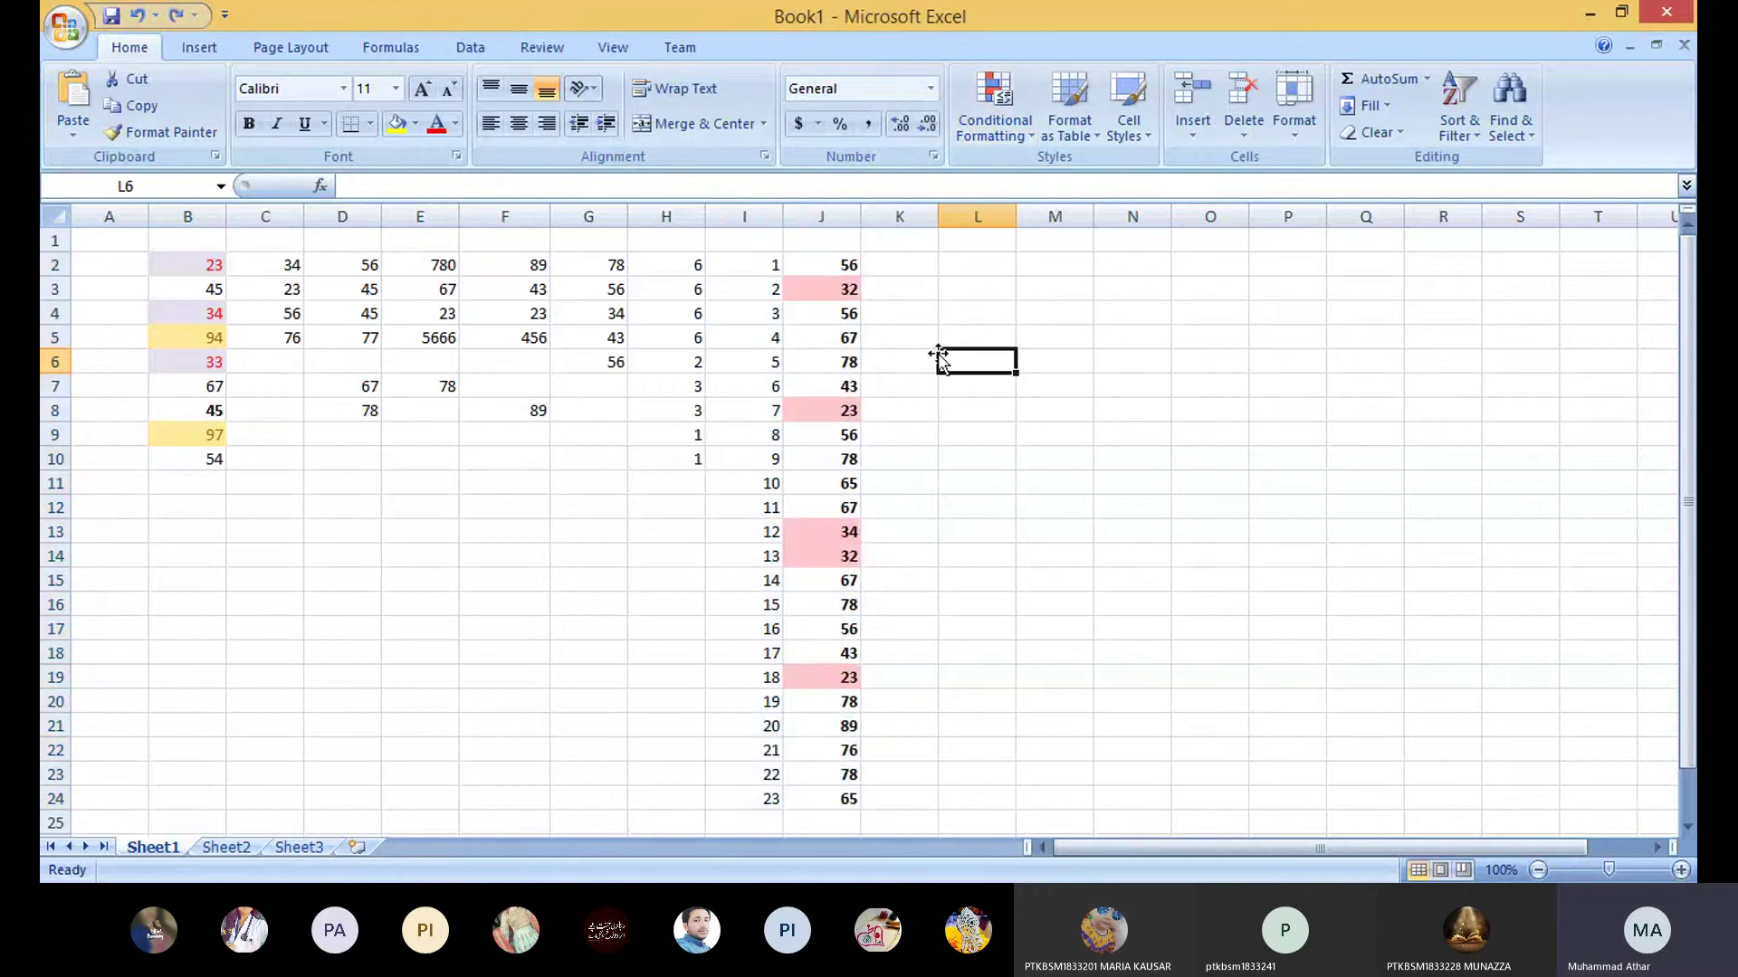
# Step: Apply light blue data bars as conditional formatting to the range J2:J24 only
pyautogui.moveTo(828, 269); pyautogui.dragTo(837, 786)
pyautogui.click(996, 126)
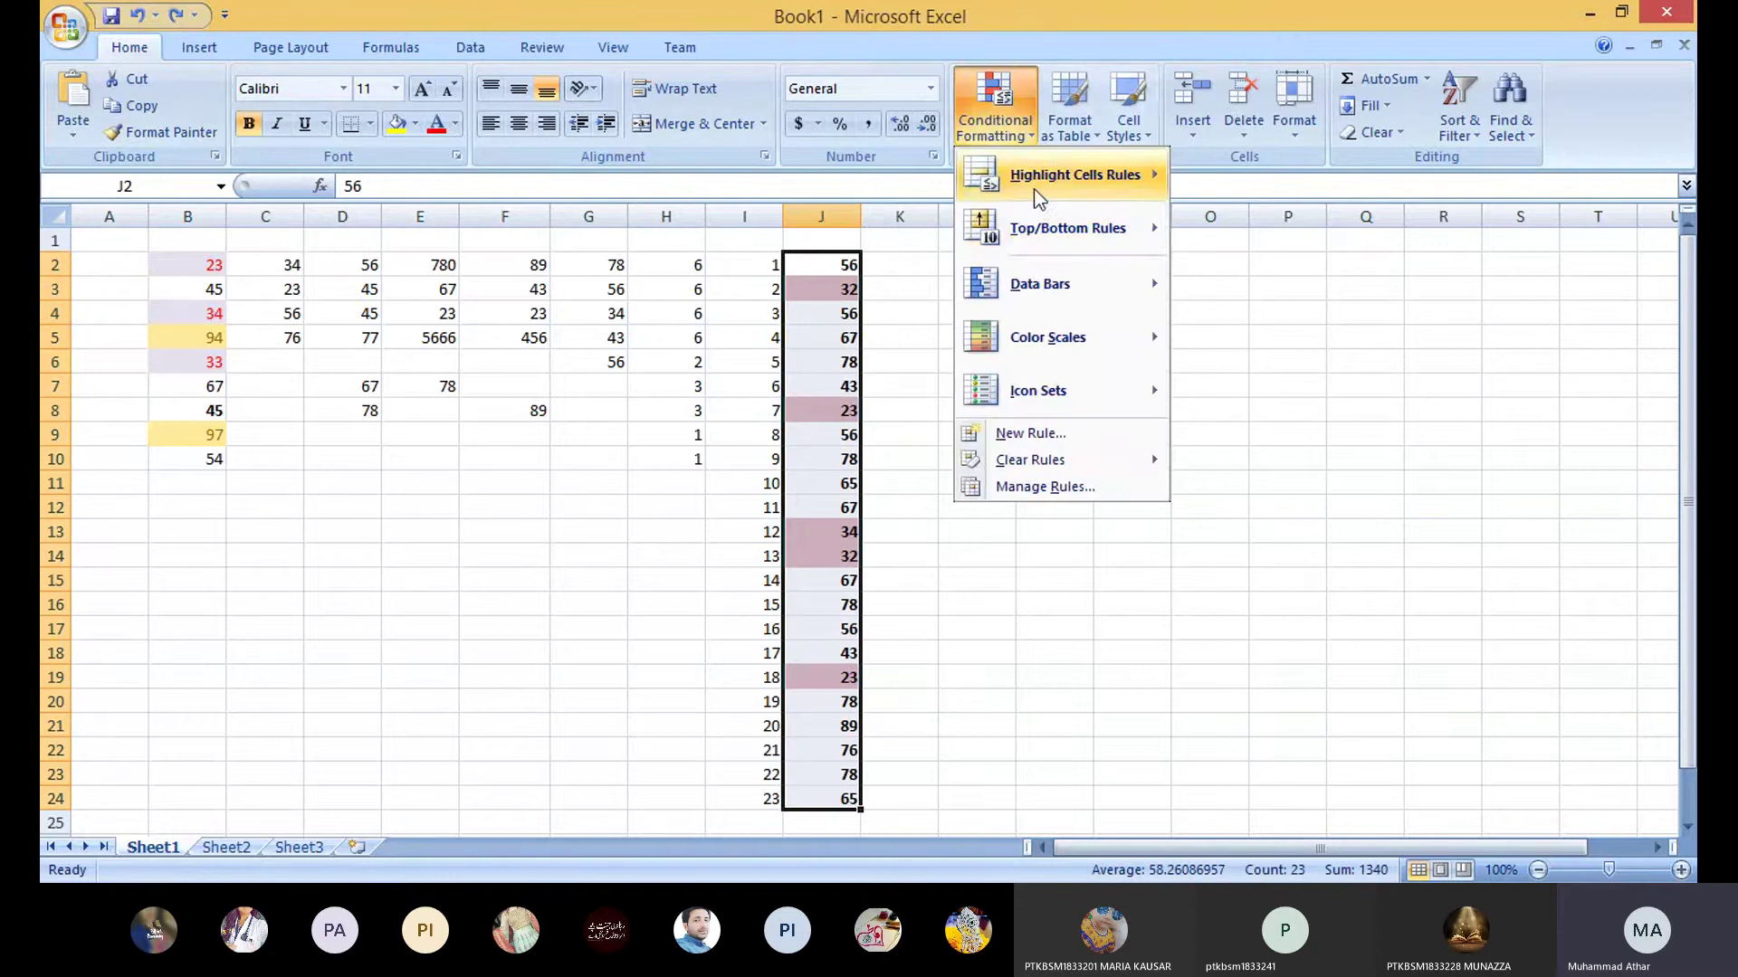
pyautogui.moveTo(1041, 288)
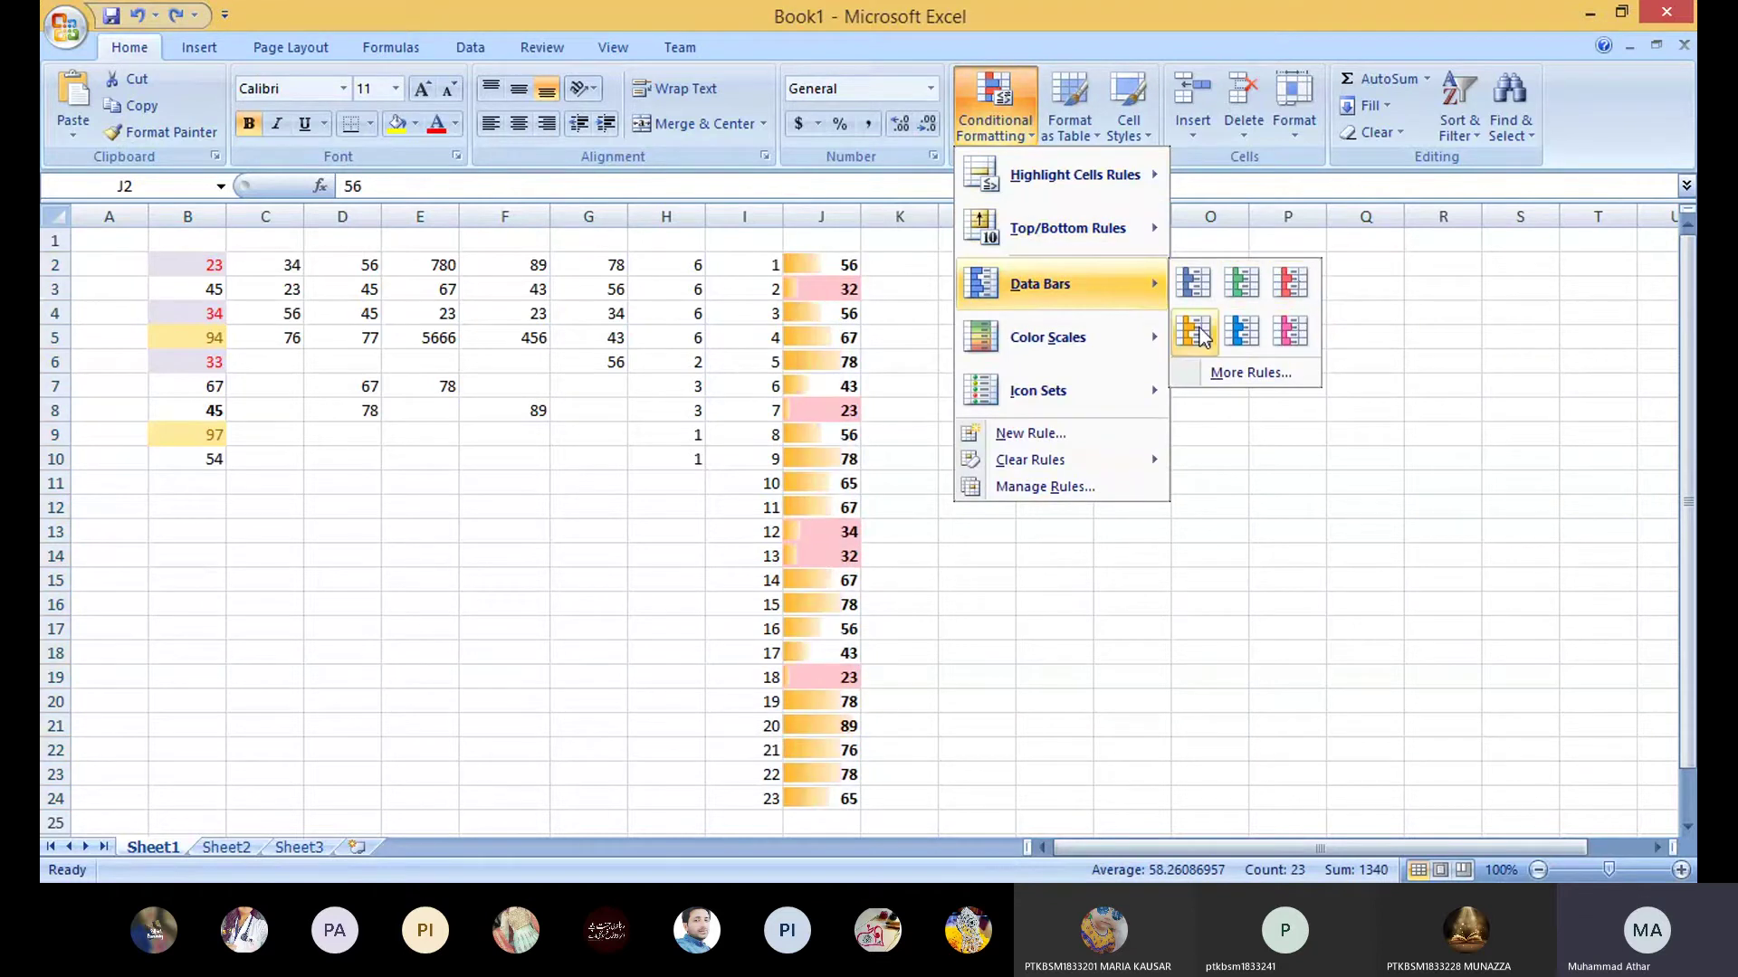
pyautogui.click(1250, 335)
pyautogui.click(1131, 531)
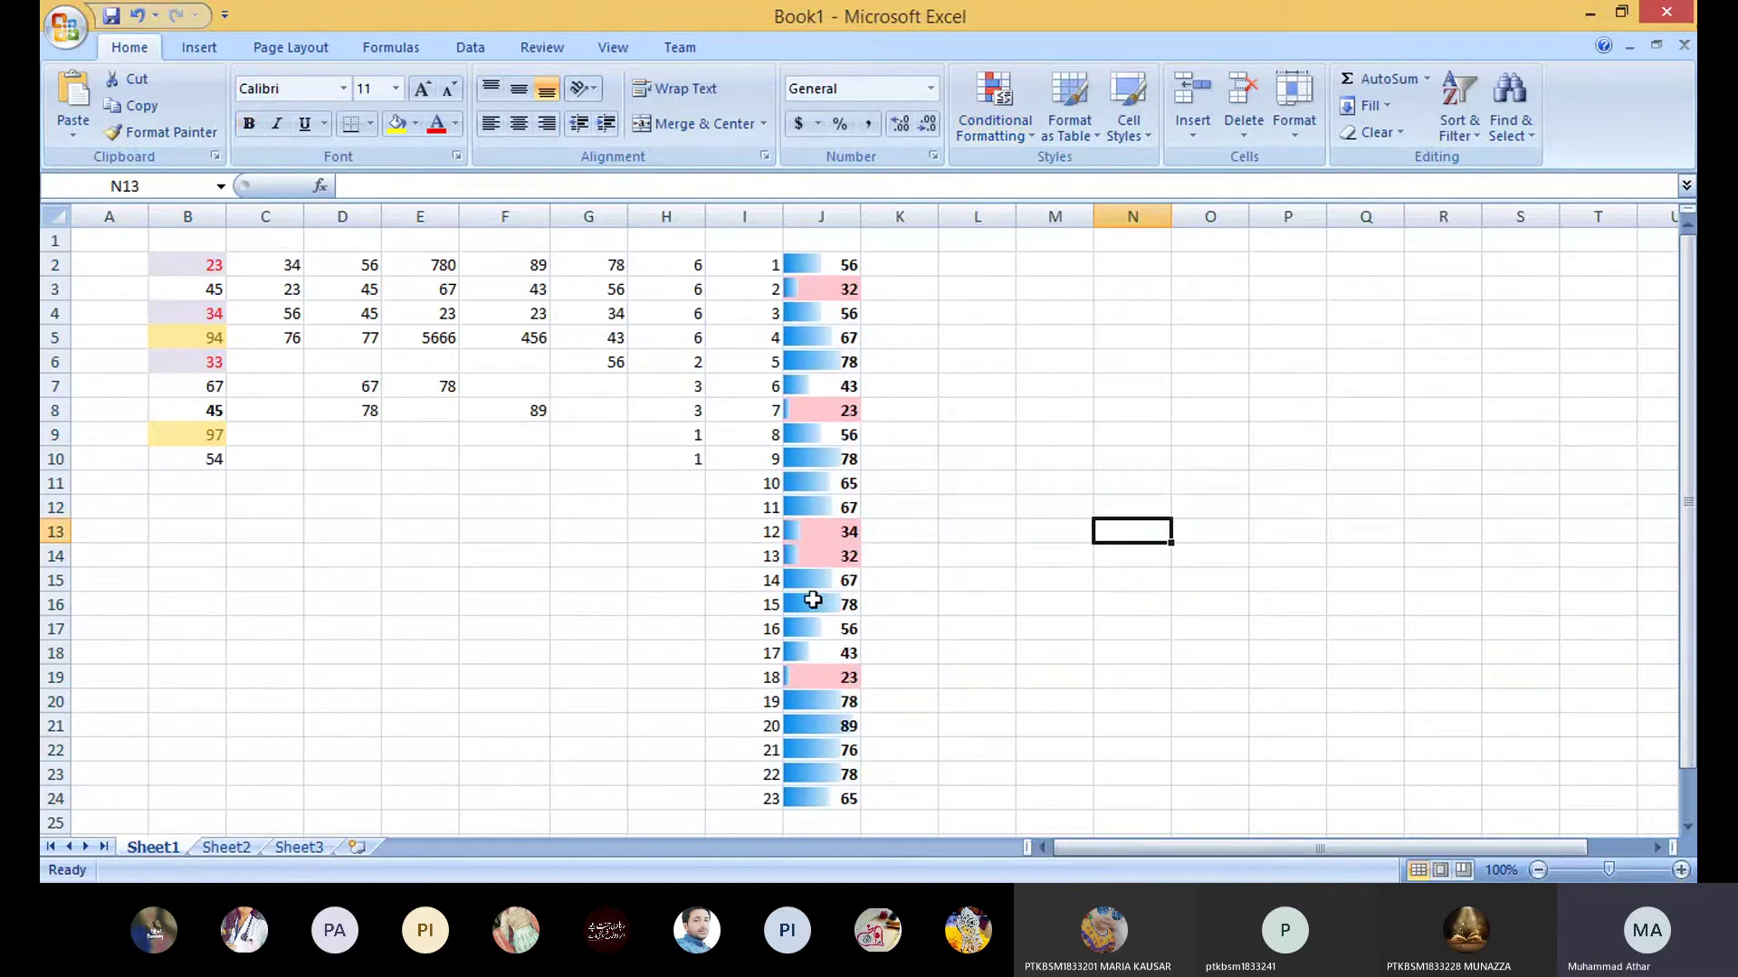
pyautogui.click(1039, 725)
pyautogui.moveTo(803, 264); pyautogui.dragTo(791, 801)
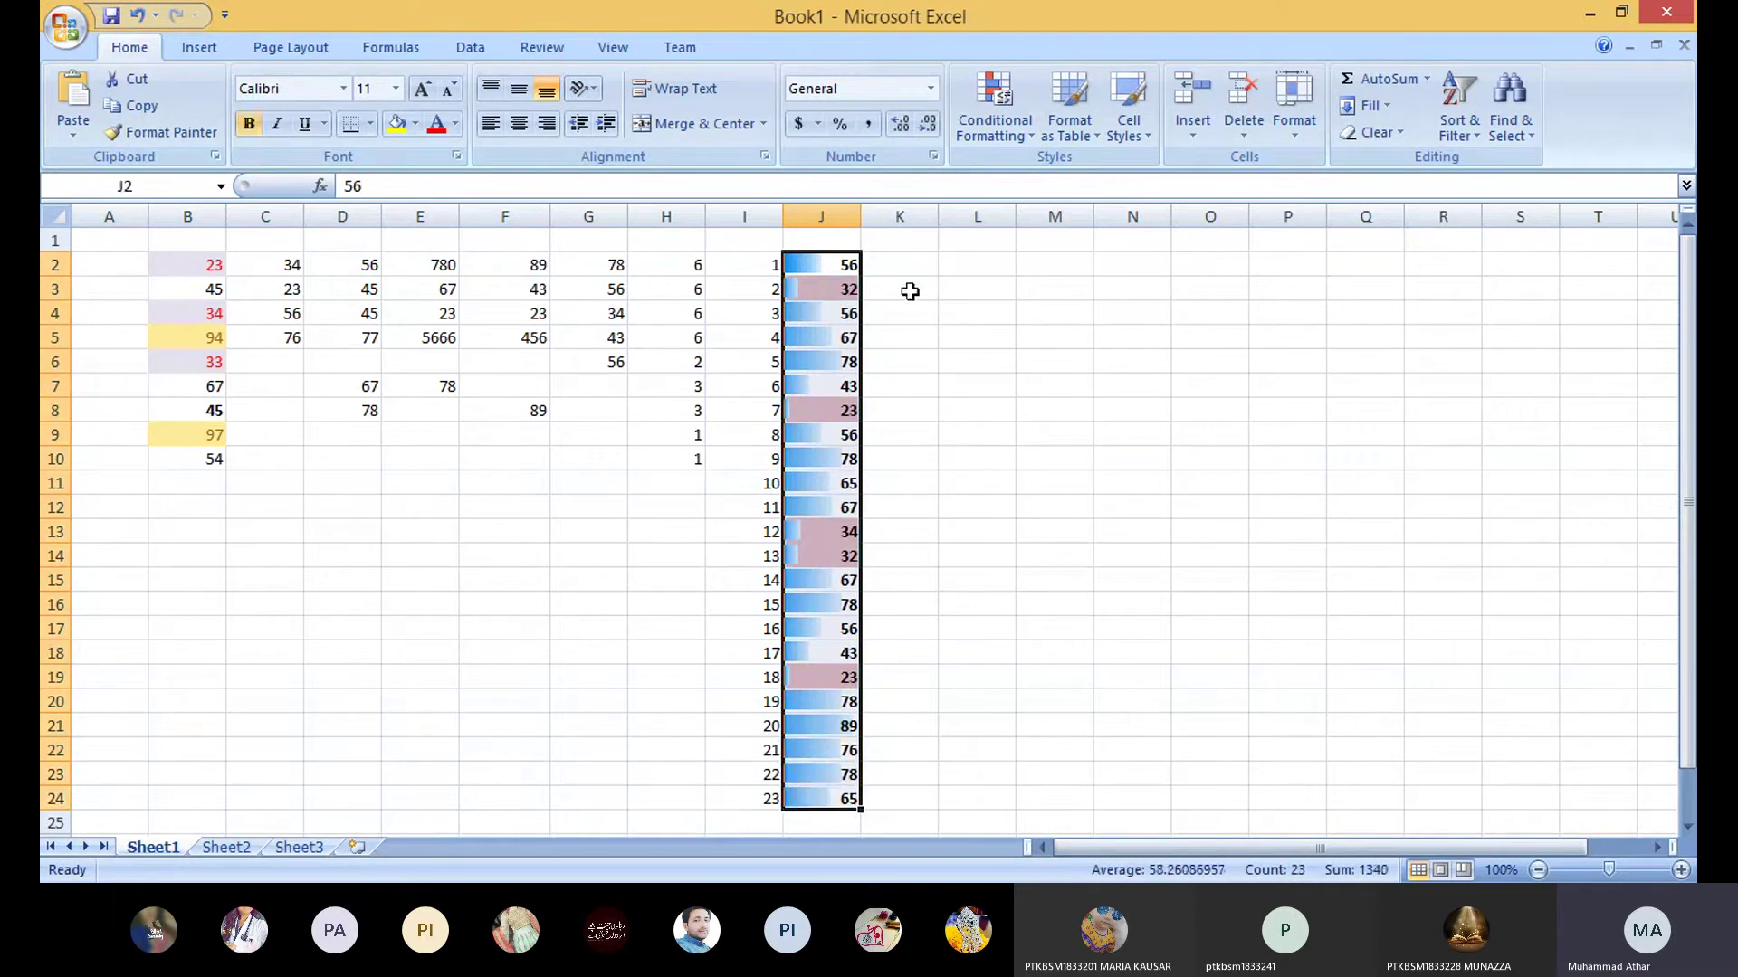
pyautogui.click(1032, 142)
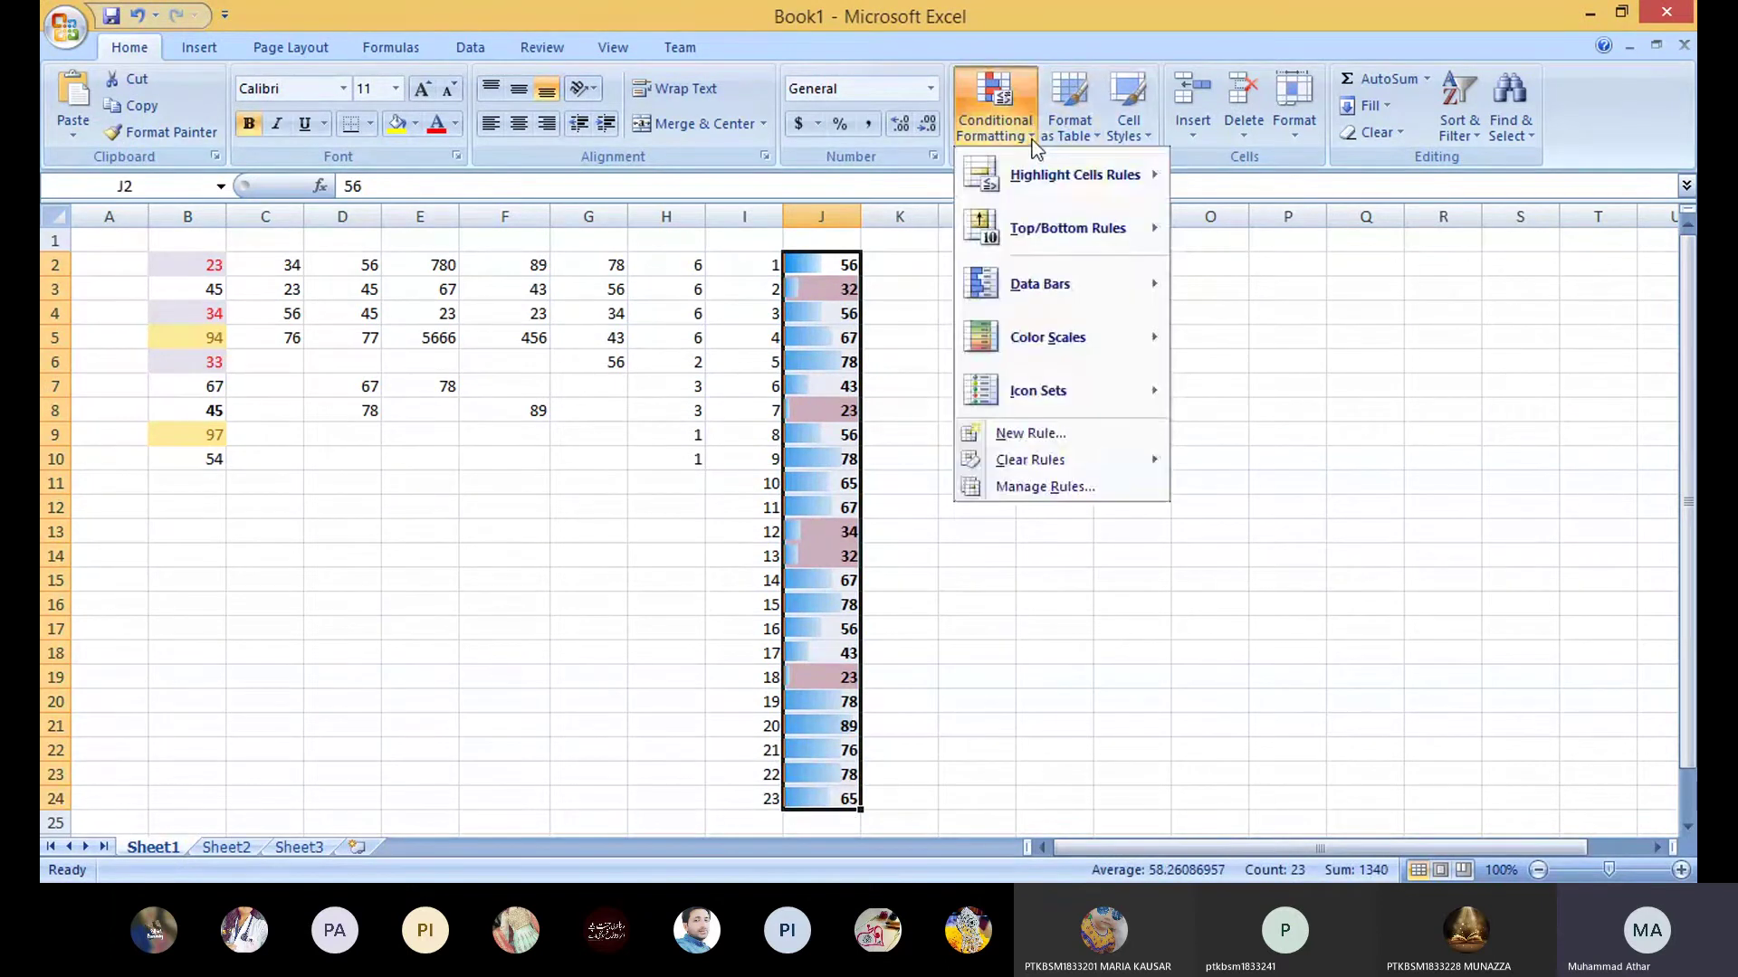
pyautogui.moveTo(1032, 237)
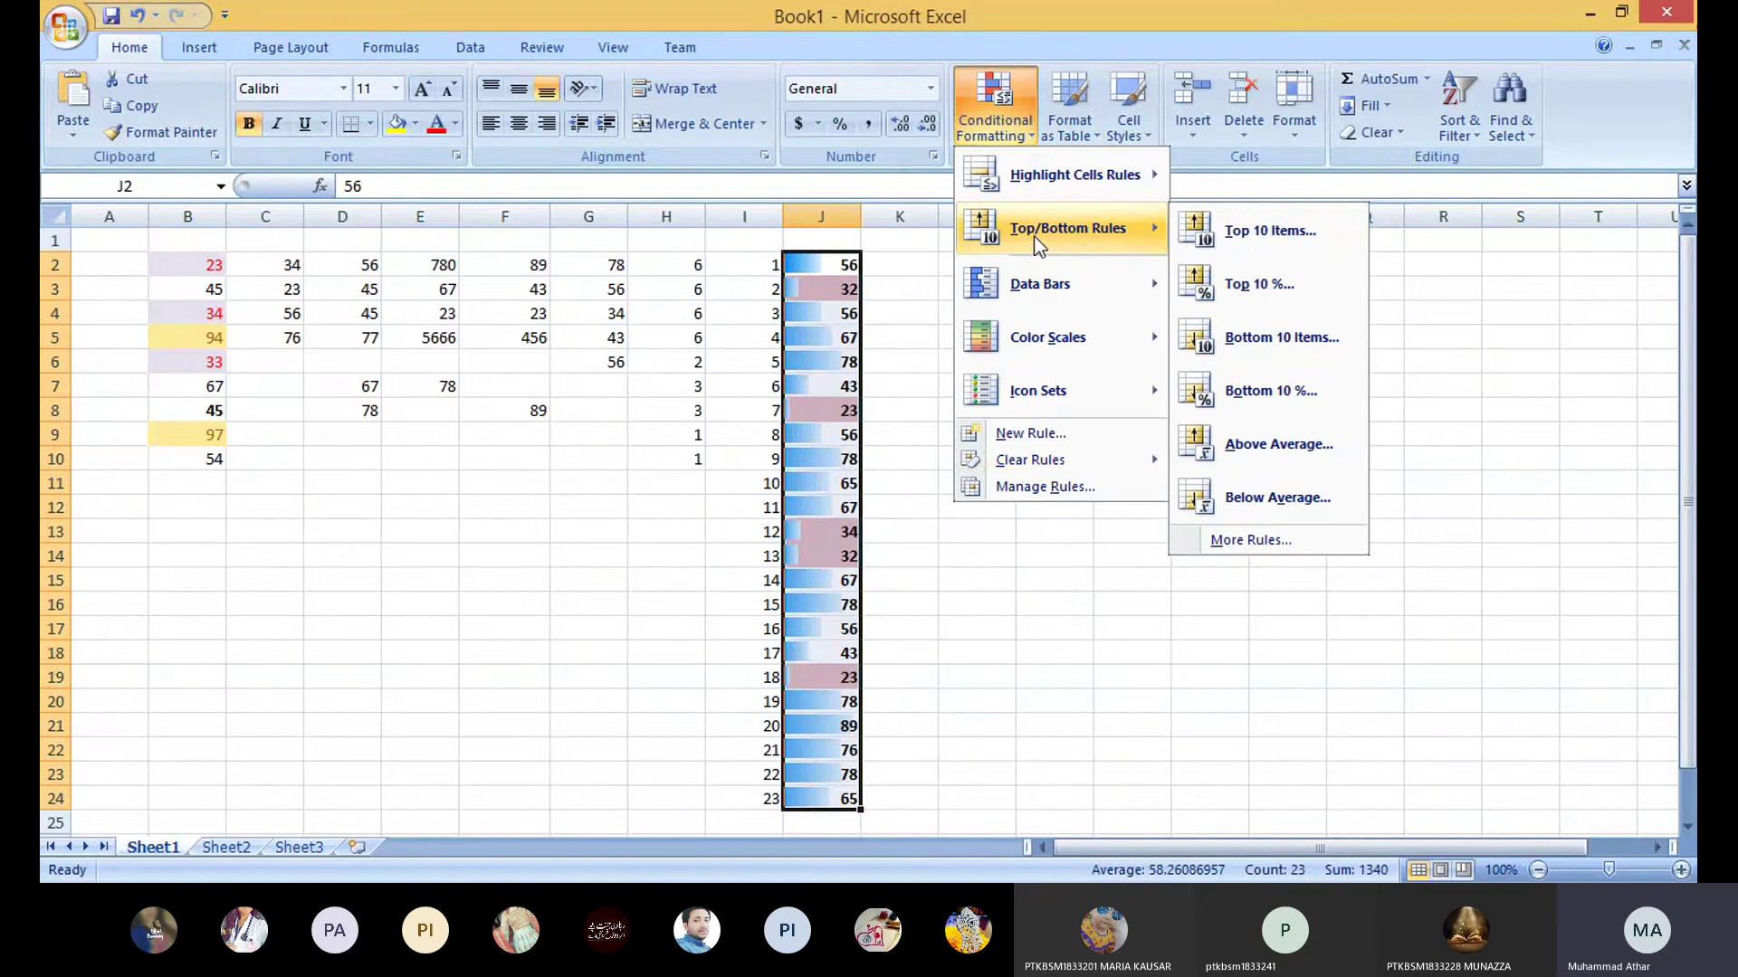
pyautogui.click(932, 551)
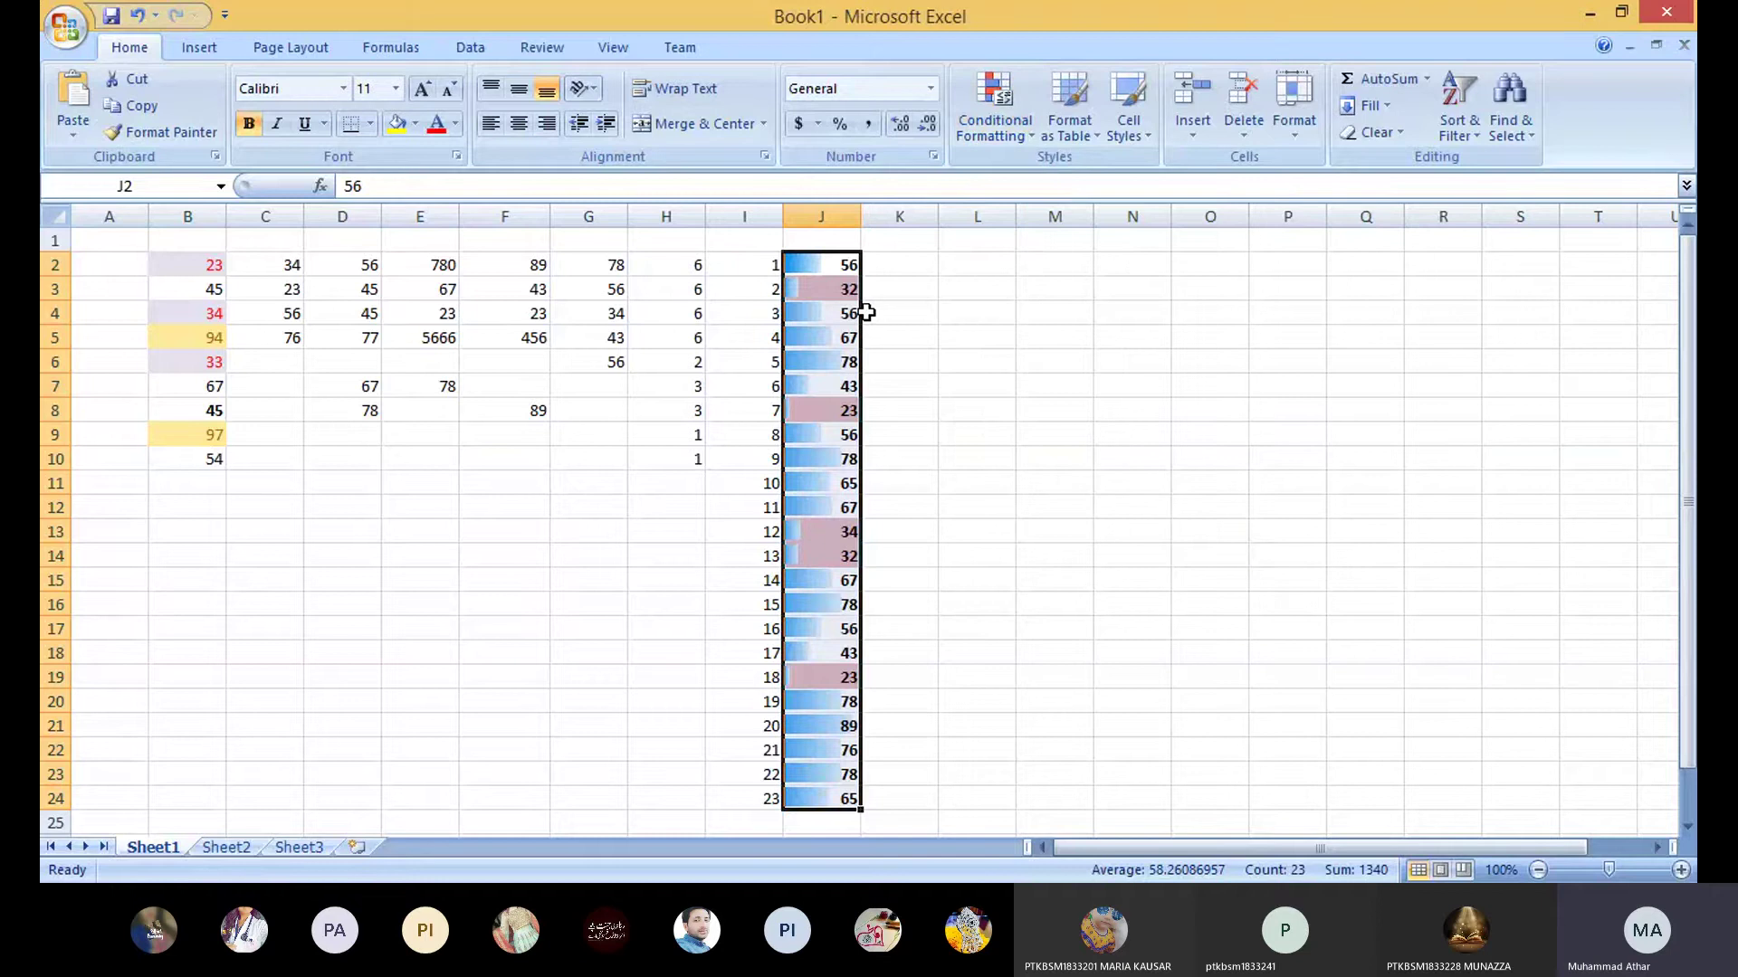
# Step: Undo the data bars on J2:J24, and redo the entries in J23 and J24
pyautogui.hotkey('ctrl', 'z')
pyautogui.hotkey('ctrl', 'z')
pyautogui.hotkey('ctrl', 'z')
pyautogui.hotkey('ctrl', 'z')
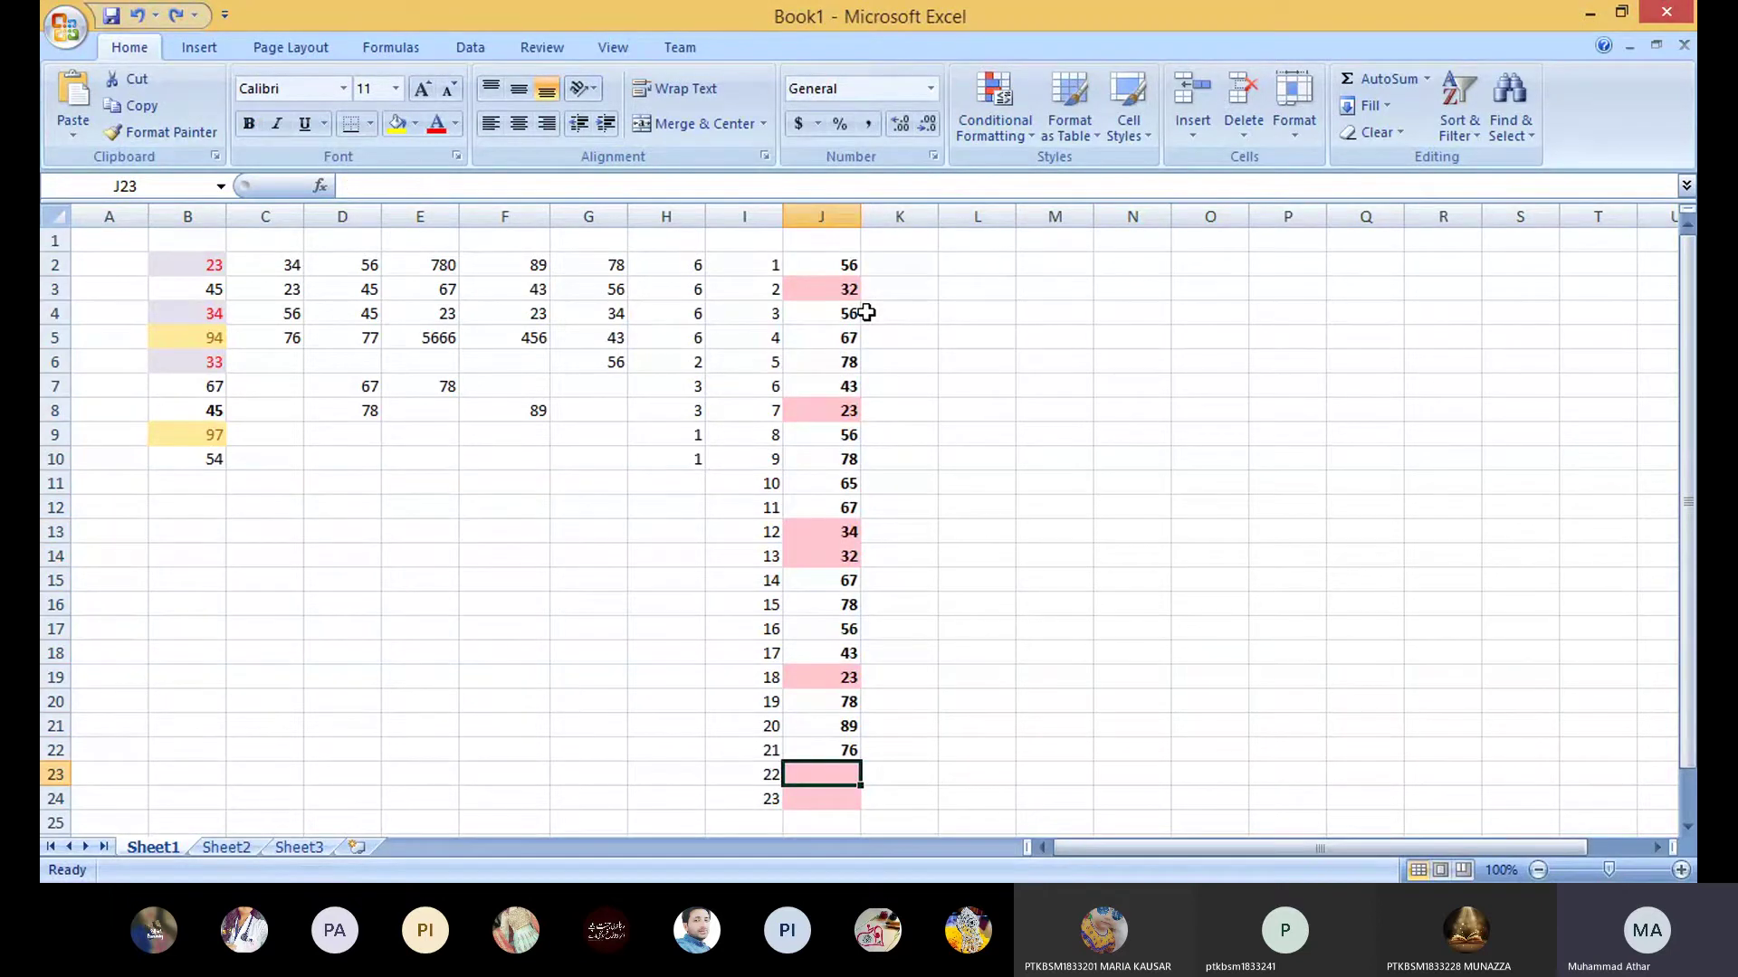
pyautogui.hotkey('ctrl', 'y')
pyautogui.hotkey('ctrl', 'y')
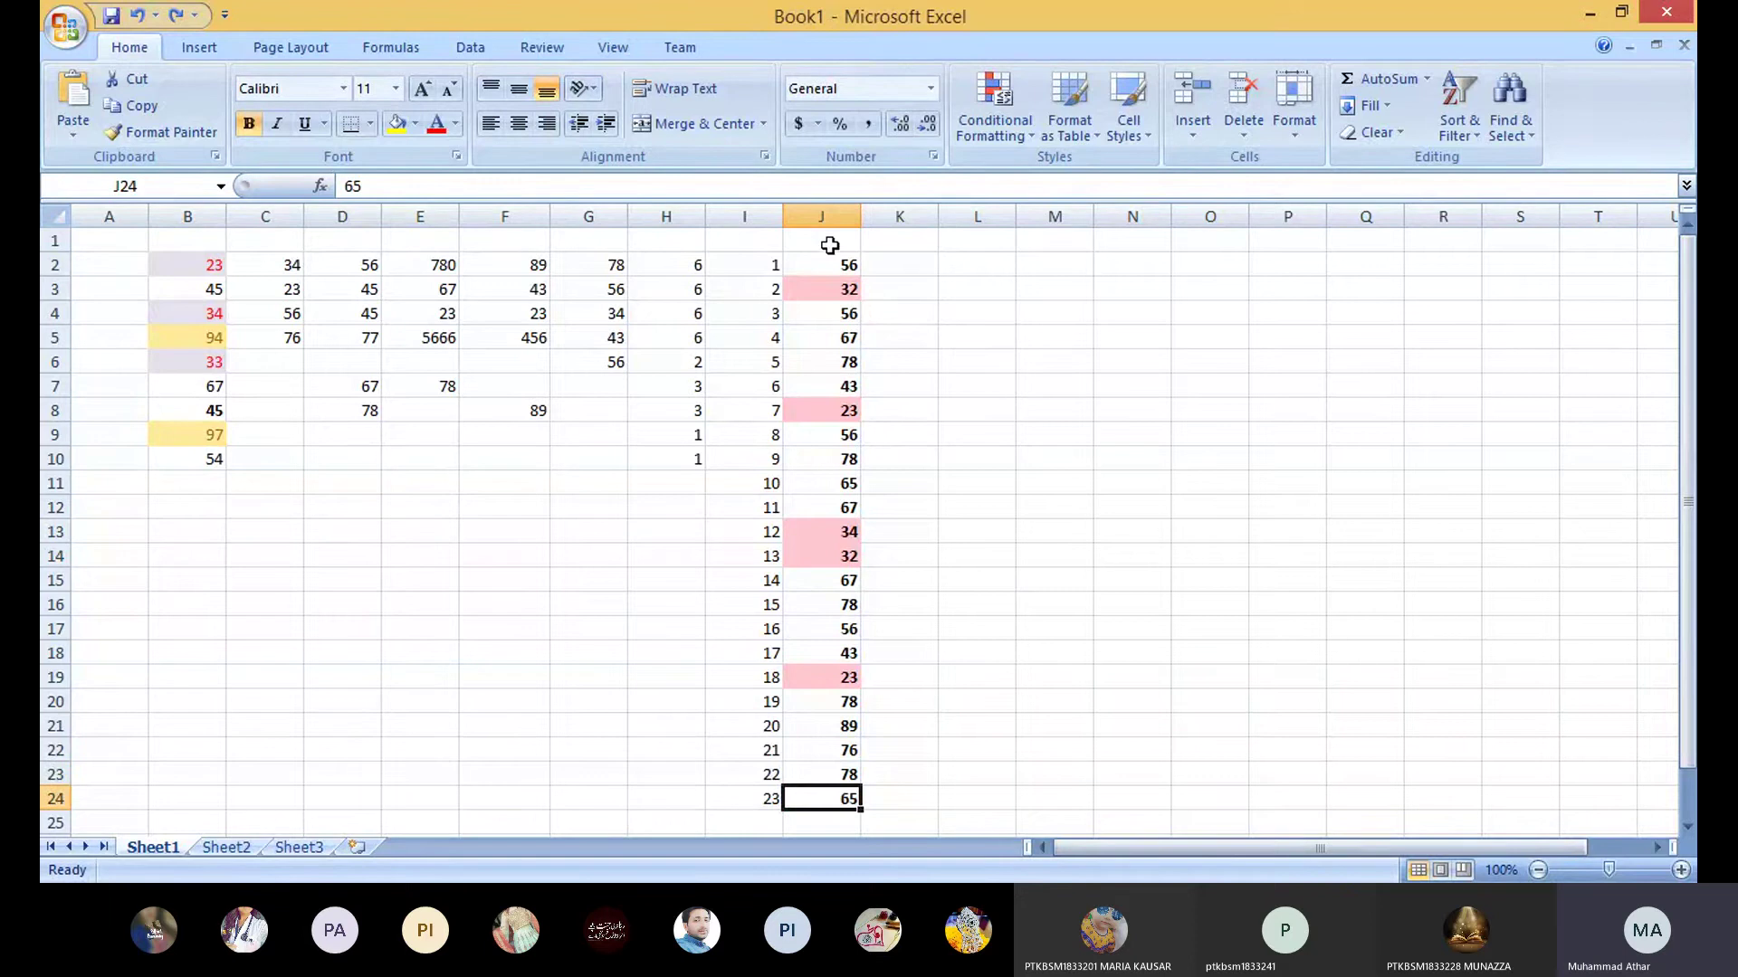
# Step: Clear all formats from the range J2:J24 while keeping its numbers
pyautogui.moveTo(835, 260); pyautogui.dragTo(824, 797)
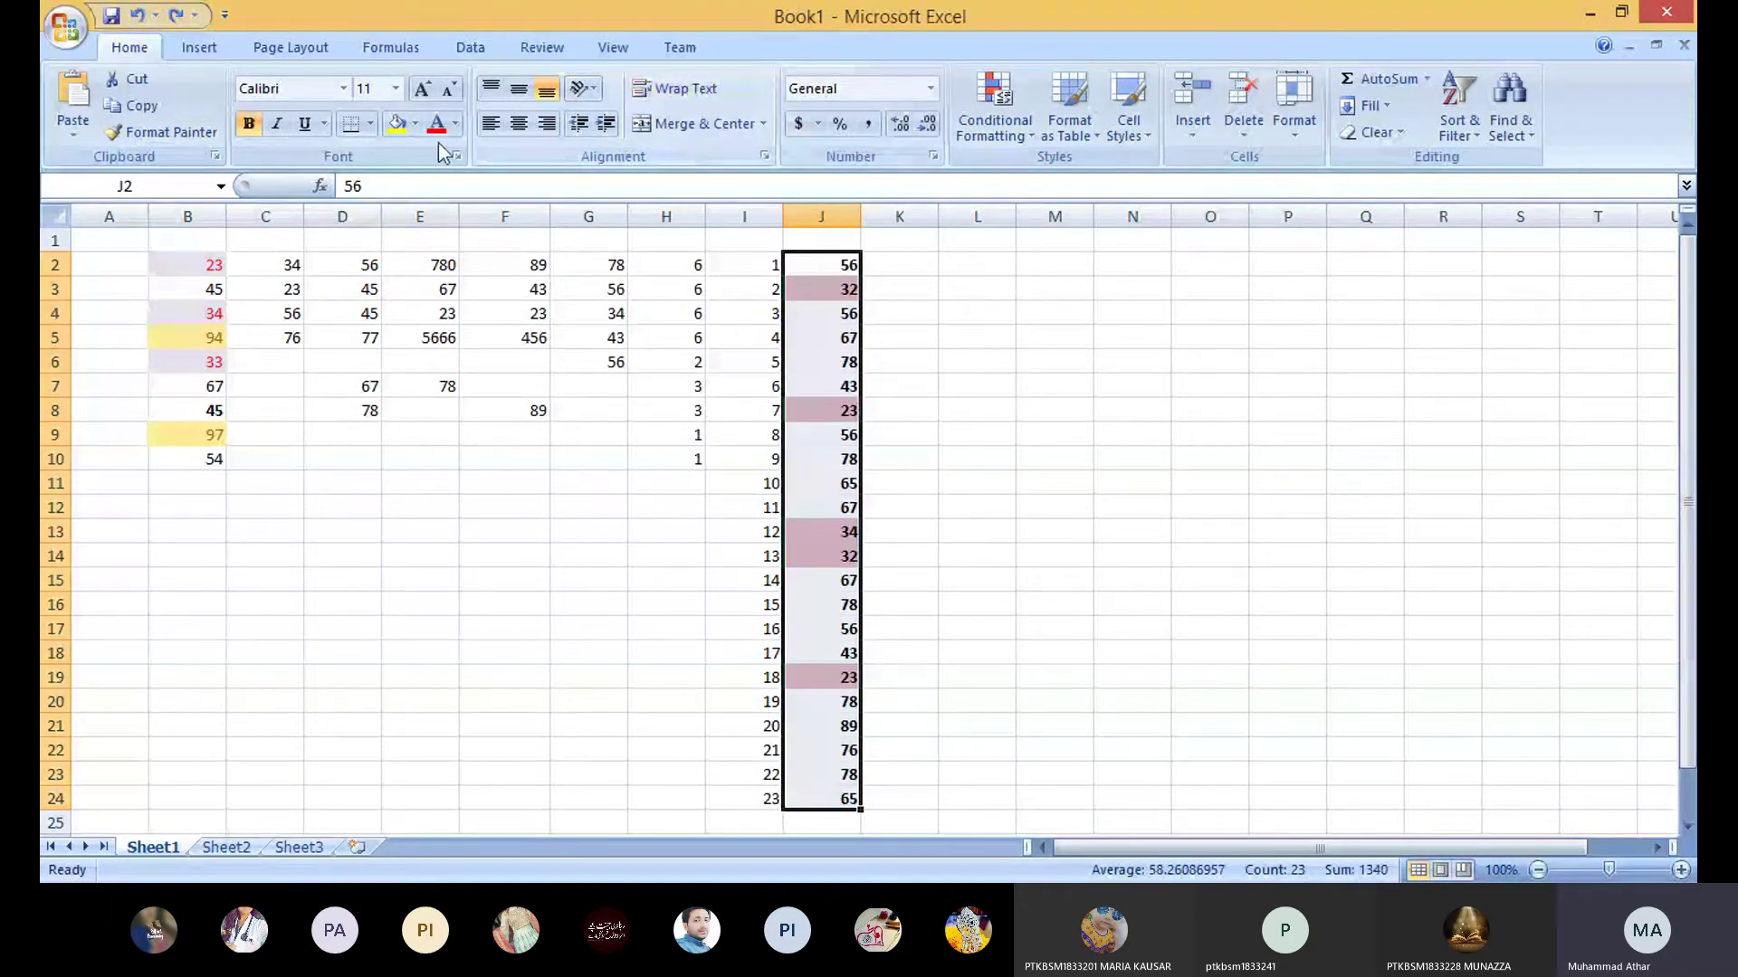
pyautogui.click(1372, 132)
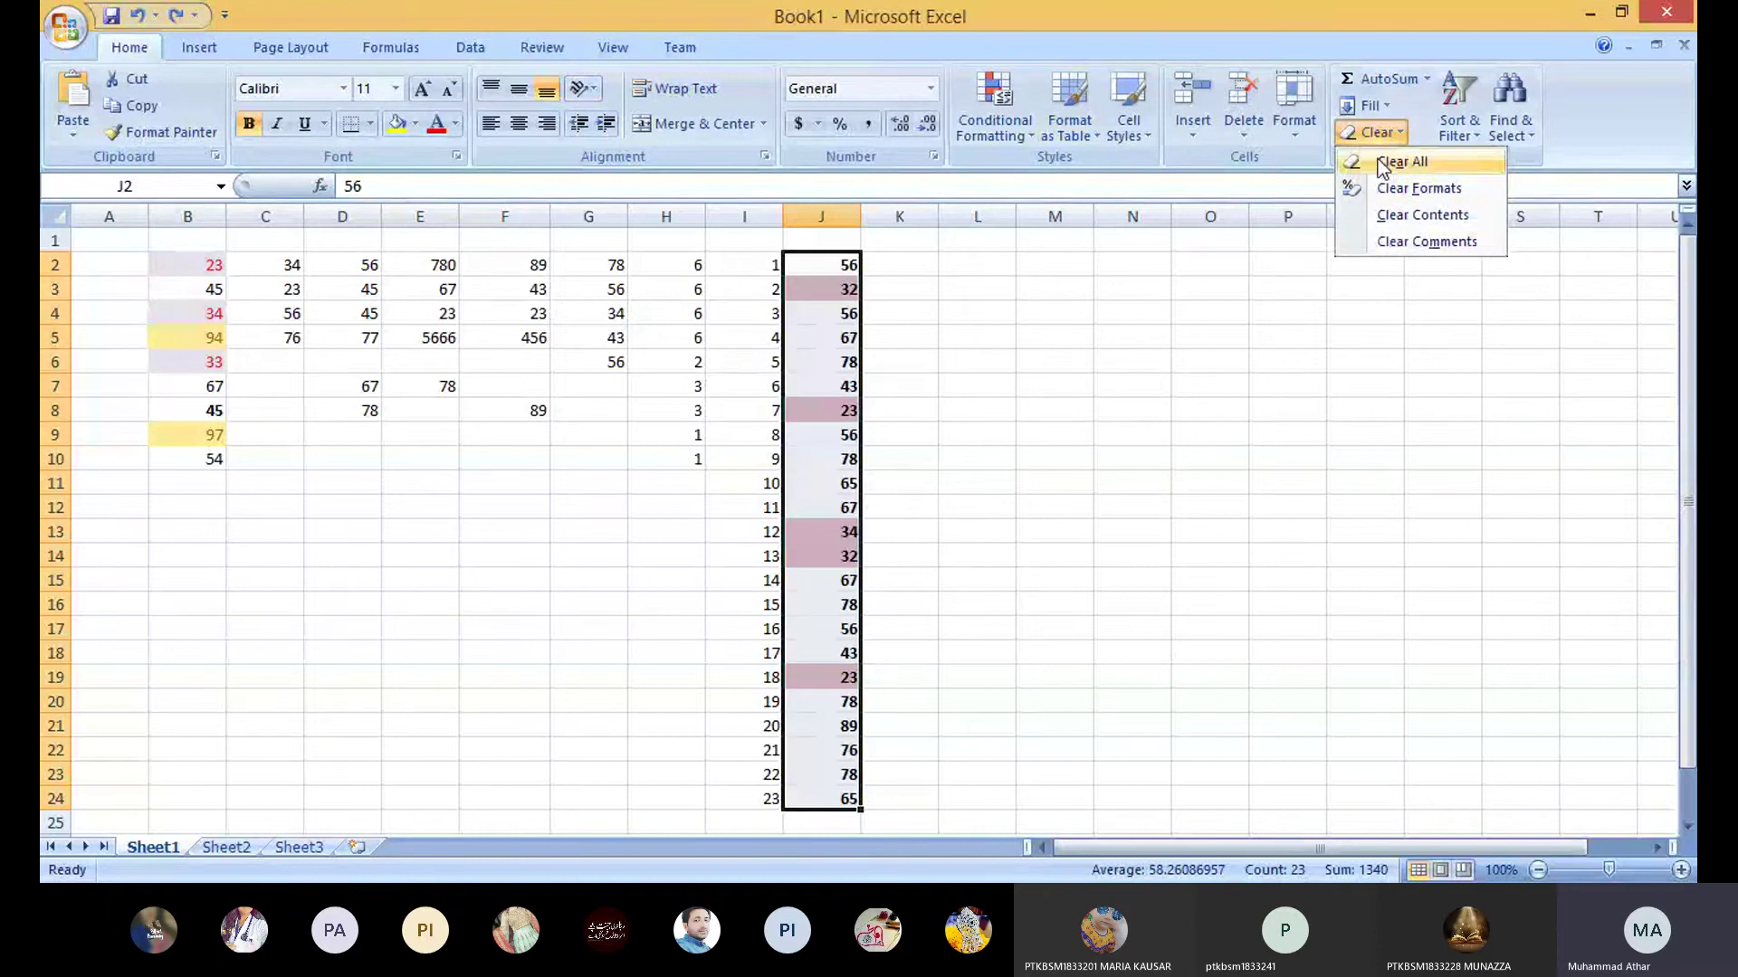
pyautogui.click(1387, 187)
pyautogui.click(1083, 407)
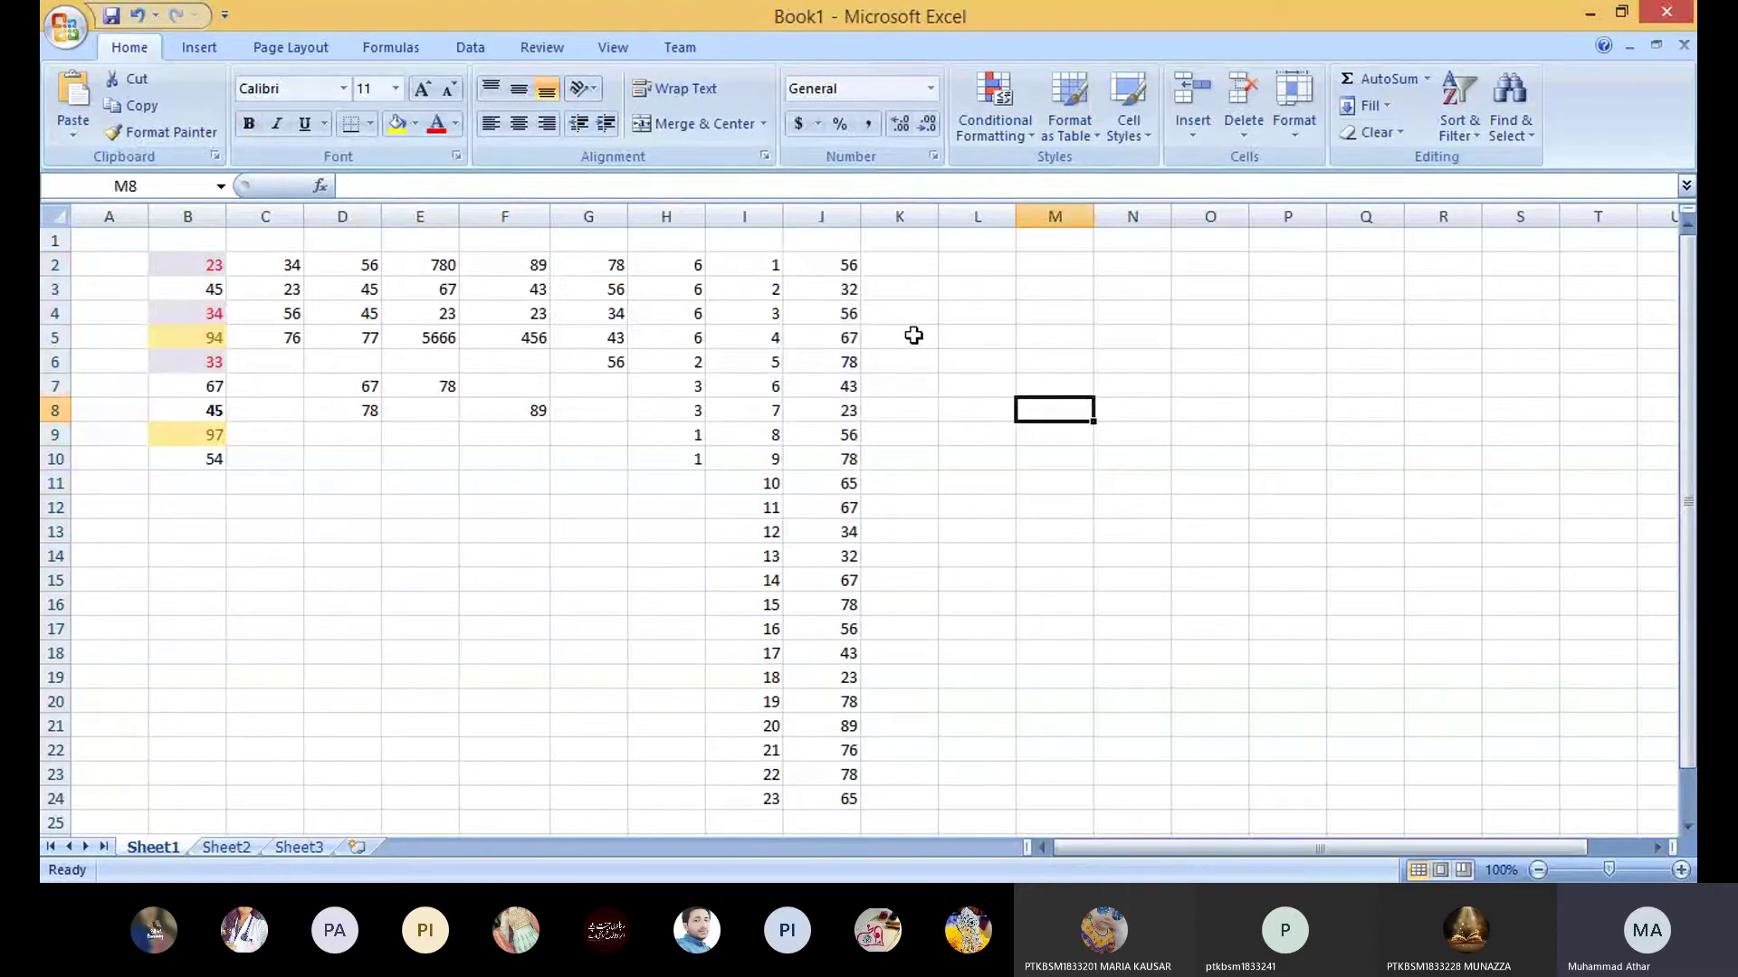
# Step: Clear only the contents of the range J2:J24
pyautogui.moveTo(830, 272); pyautogui.dragTo(846, 798)
pyautogui.click(1372, 132)
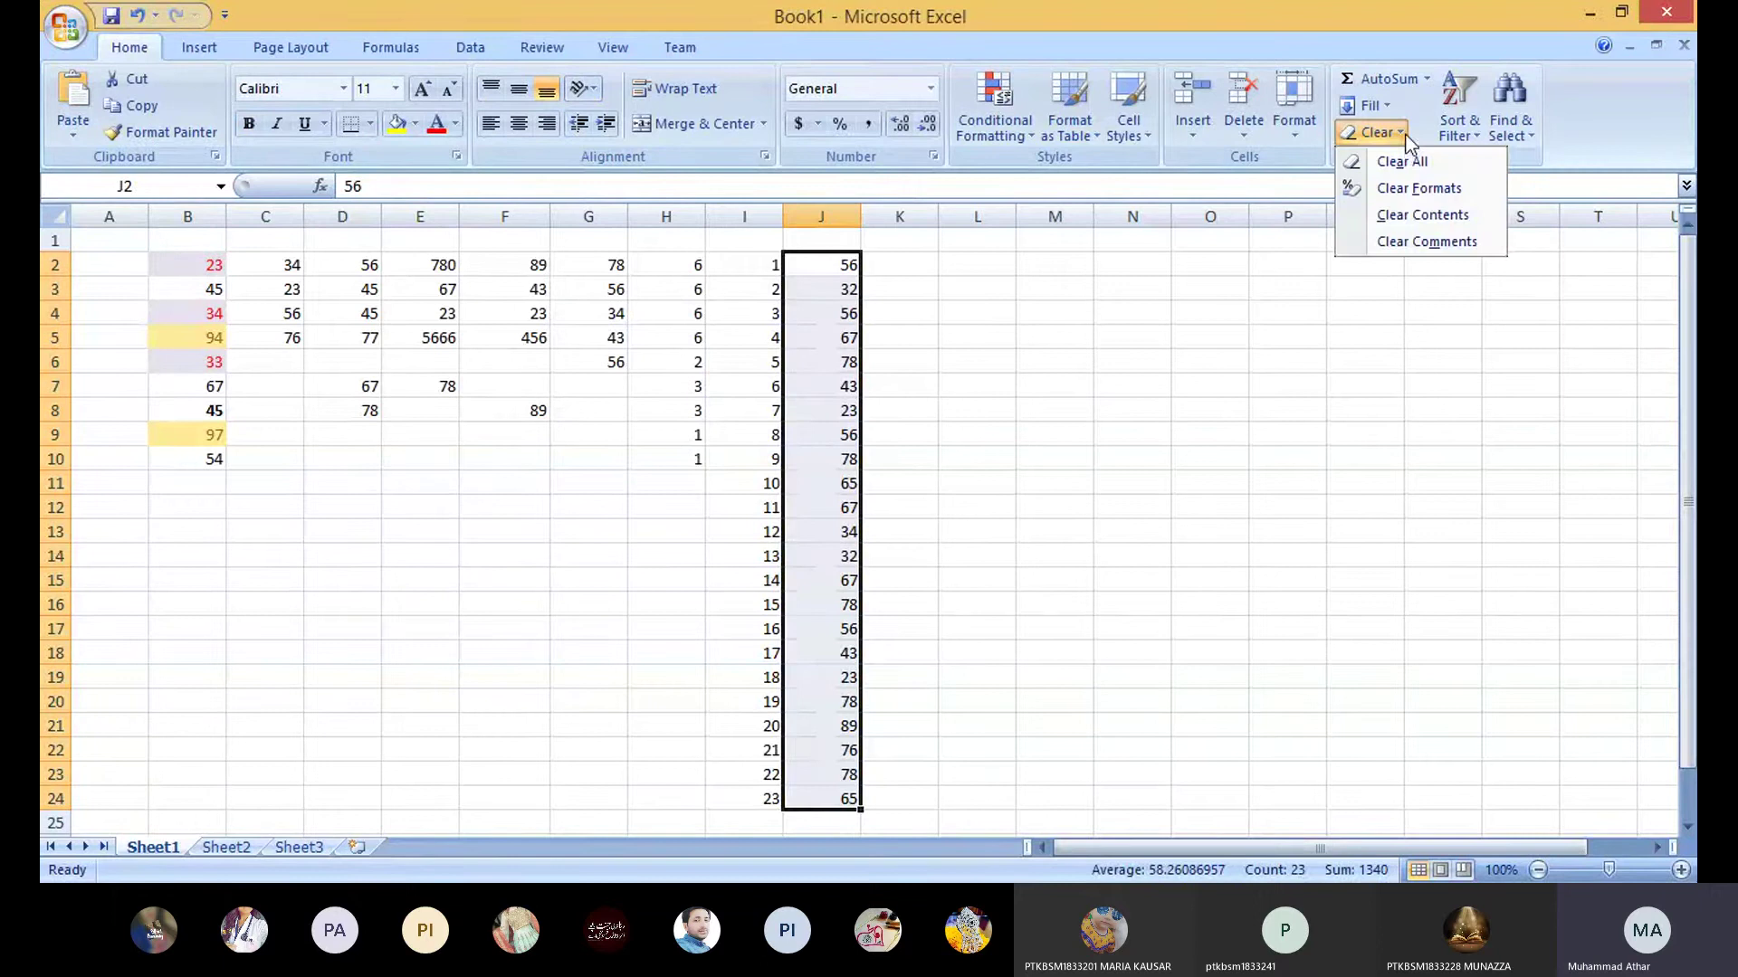
pyautogui.click(1413, 217)
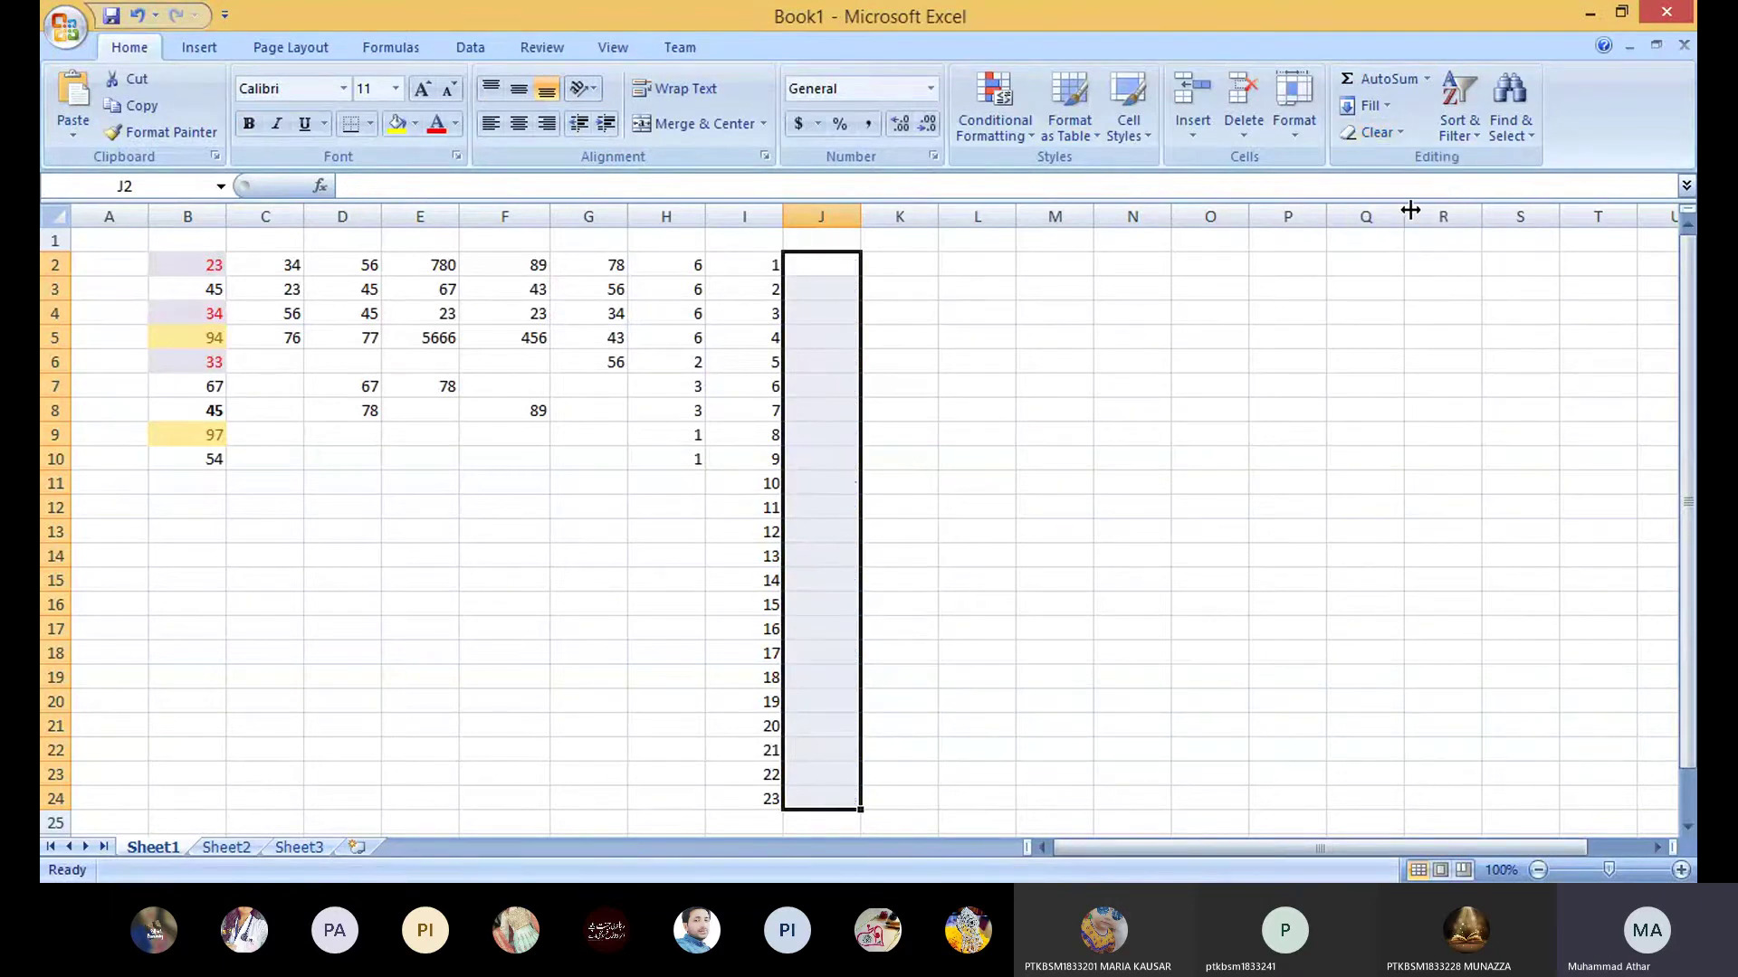
# Step: Undo the clearing of the contents of J2:J24
pyautogui.hotkey('ctrl', 'z')
pyautogui.click(1373, 132)
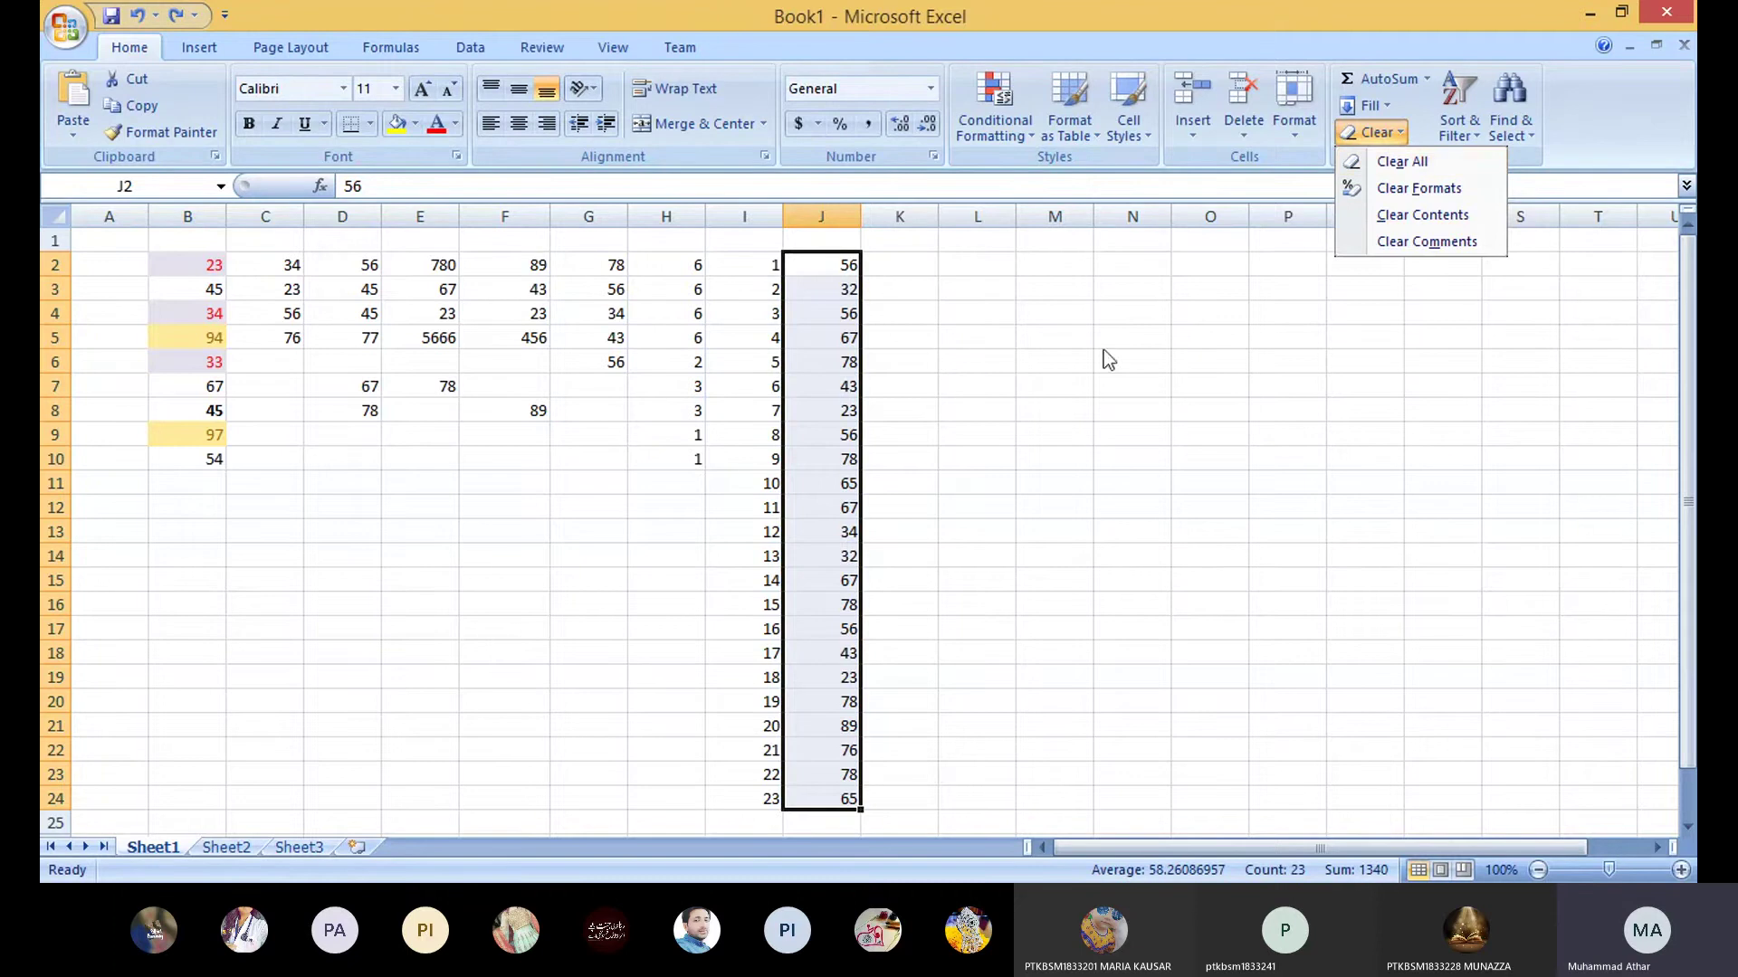
pyautogui.click(1032, 328)
# Step: Highlight the top 10 items in J2:J24 with Light Red Fill with Dark Red Text
pyautogui.click(1032, 138)
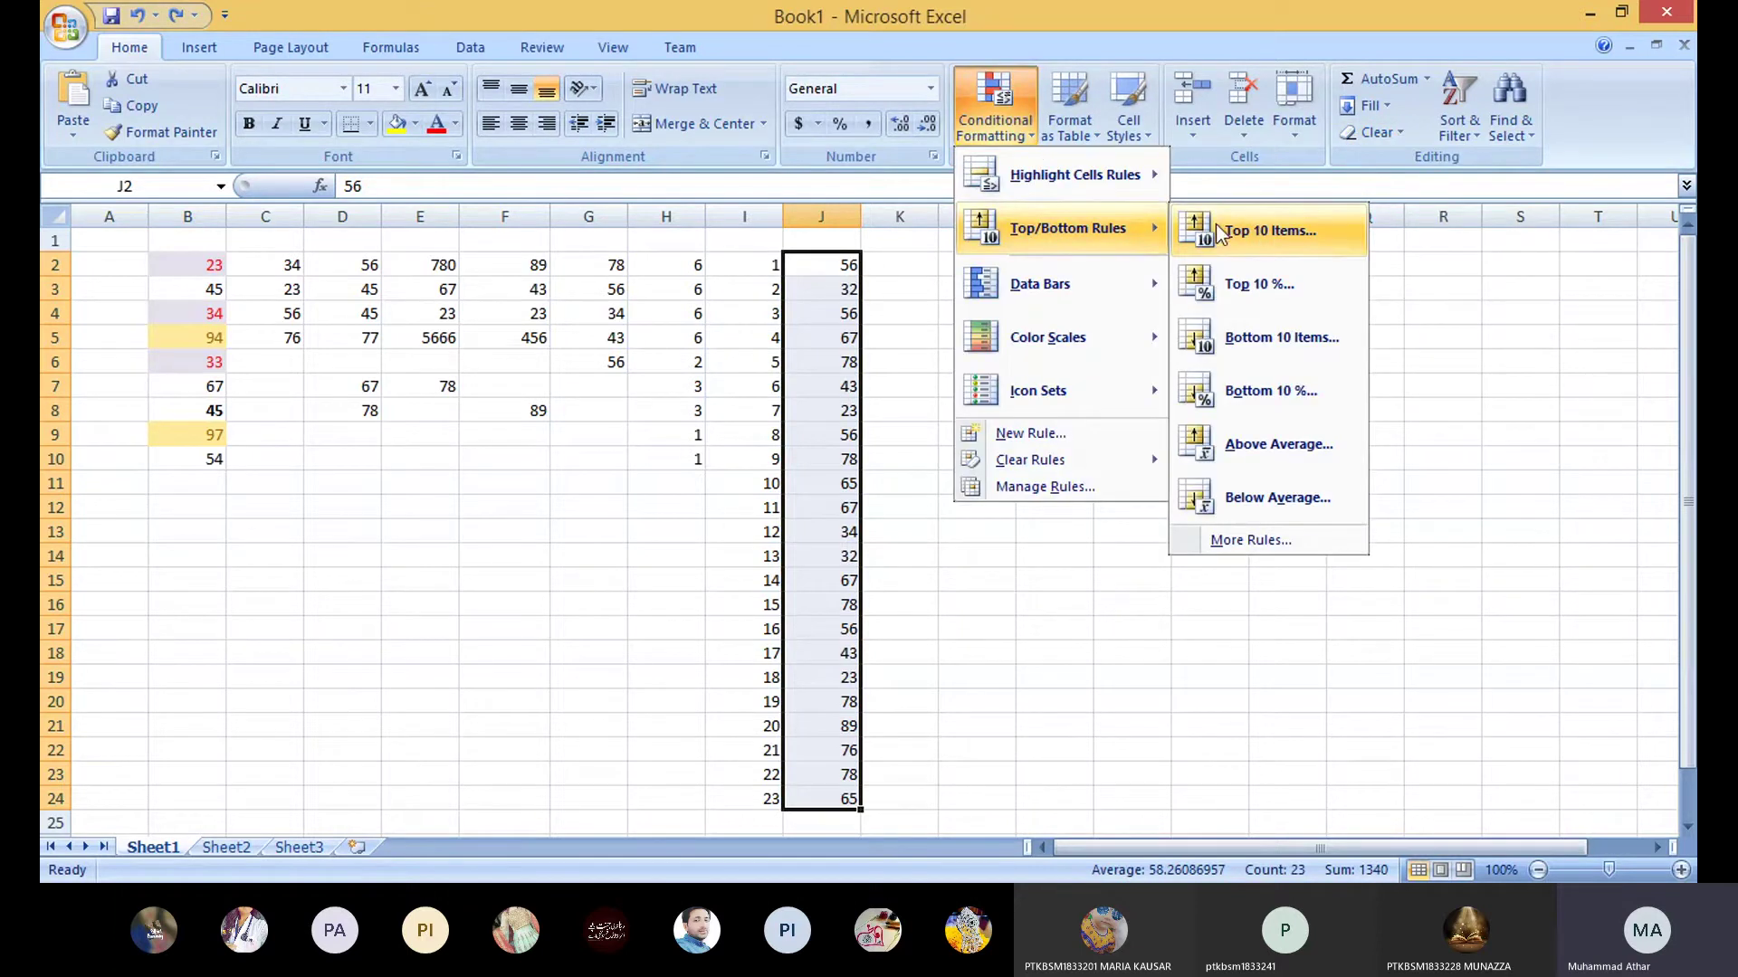
pyautogui.click(1222, 235)
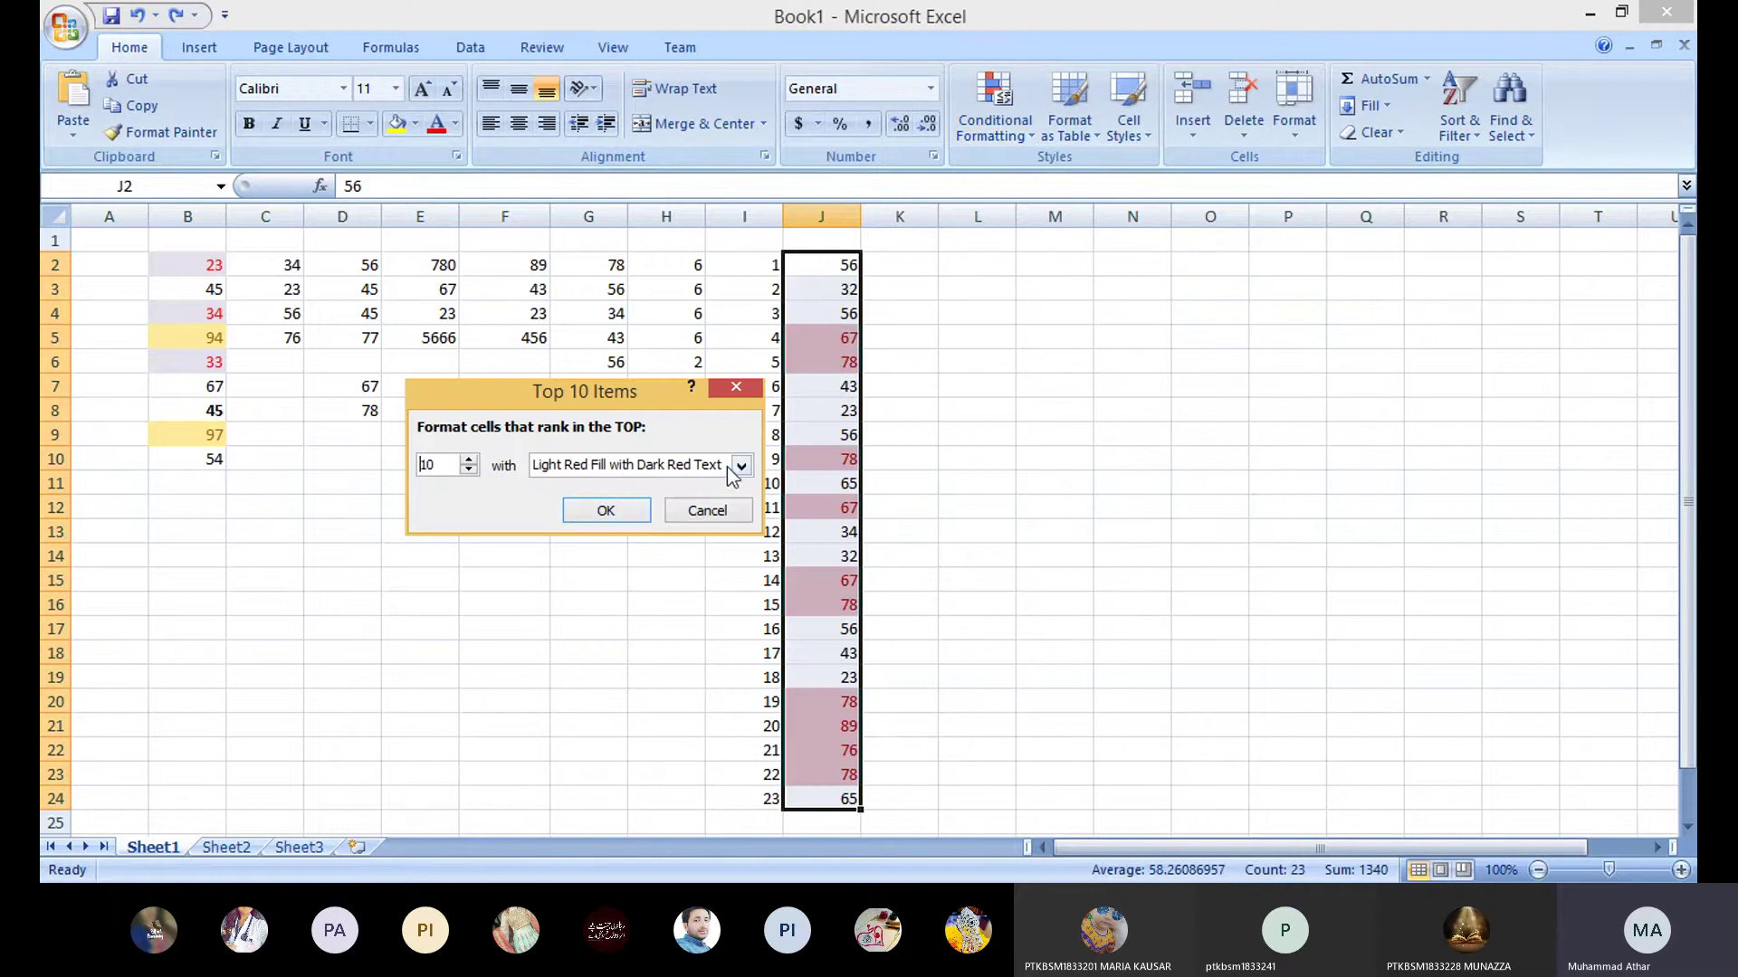
pyautogui.click(602, 509)
pyautogui.click(1059, 368)
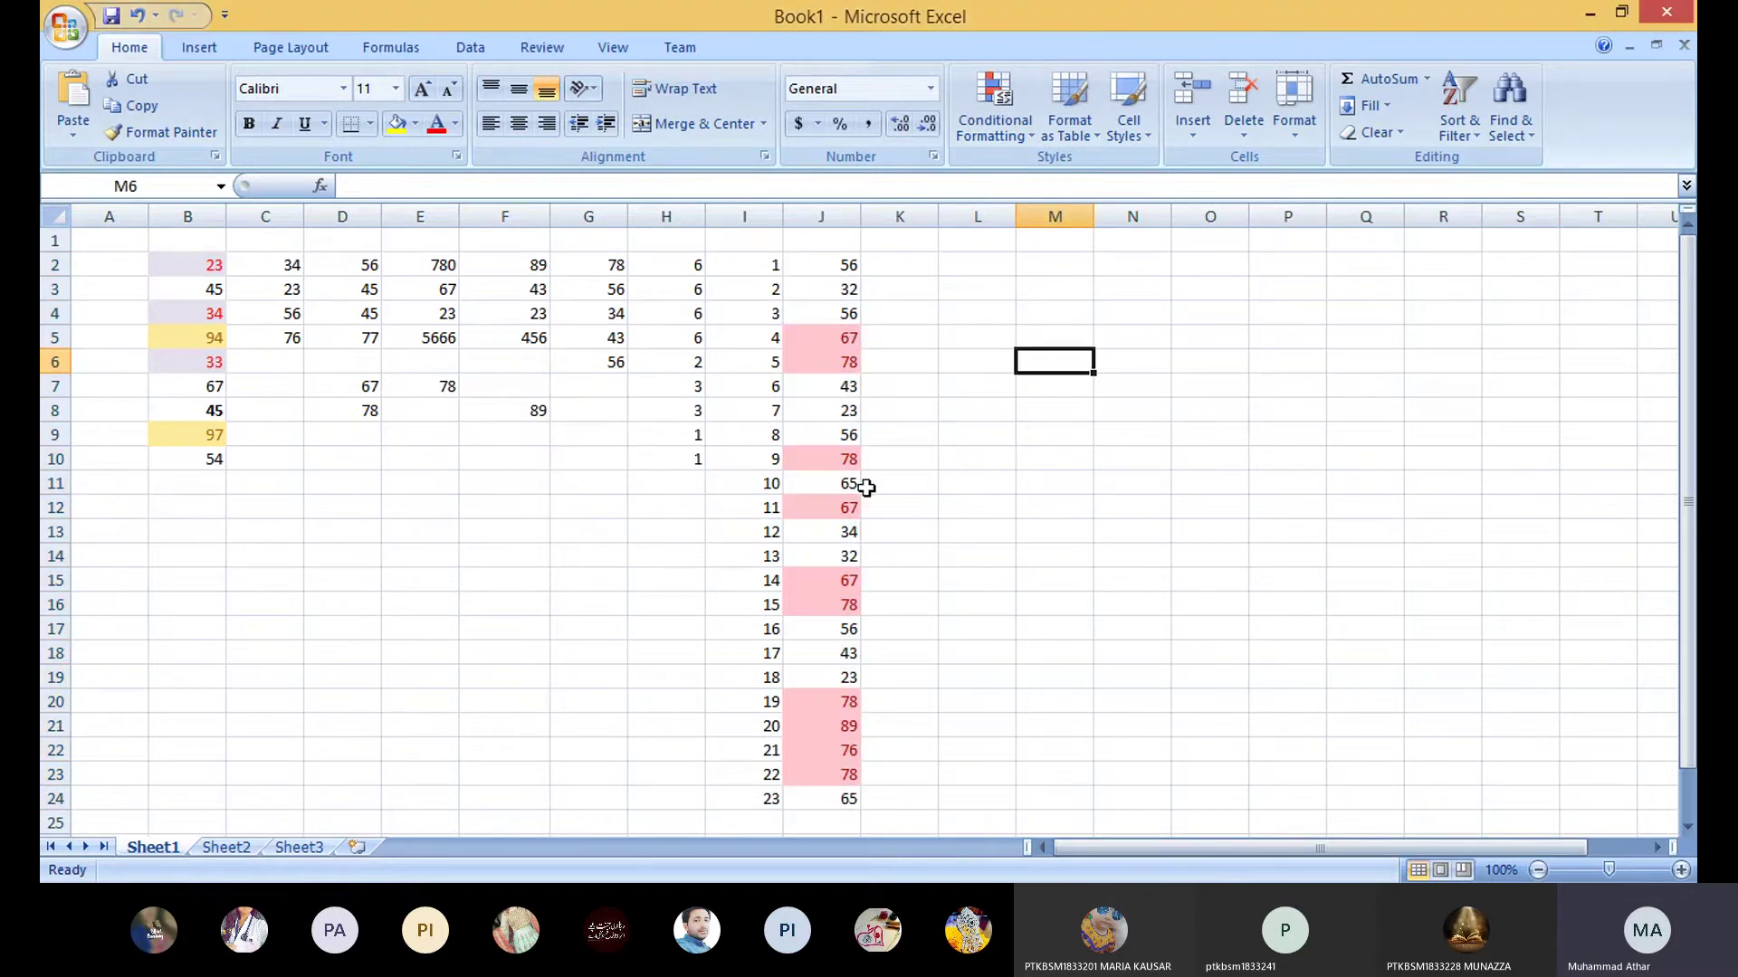
# Step: Undo the top 10 highlighting and format the above-average cells in J2:J24 with Light Red Fill with Dark Red Text
pyautogui.click(818, 257)
pyautogui.hotkey('ctrl', 'shift', 'Down')
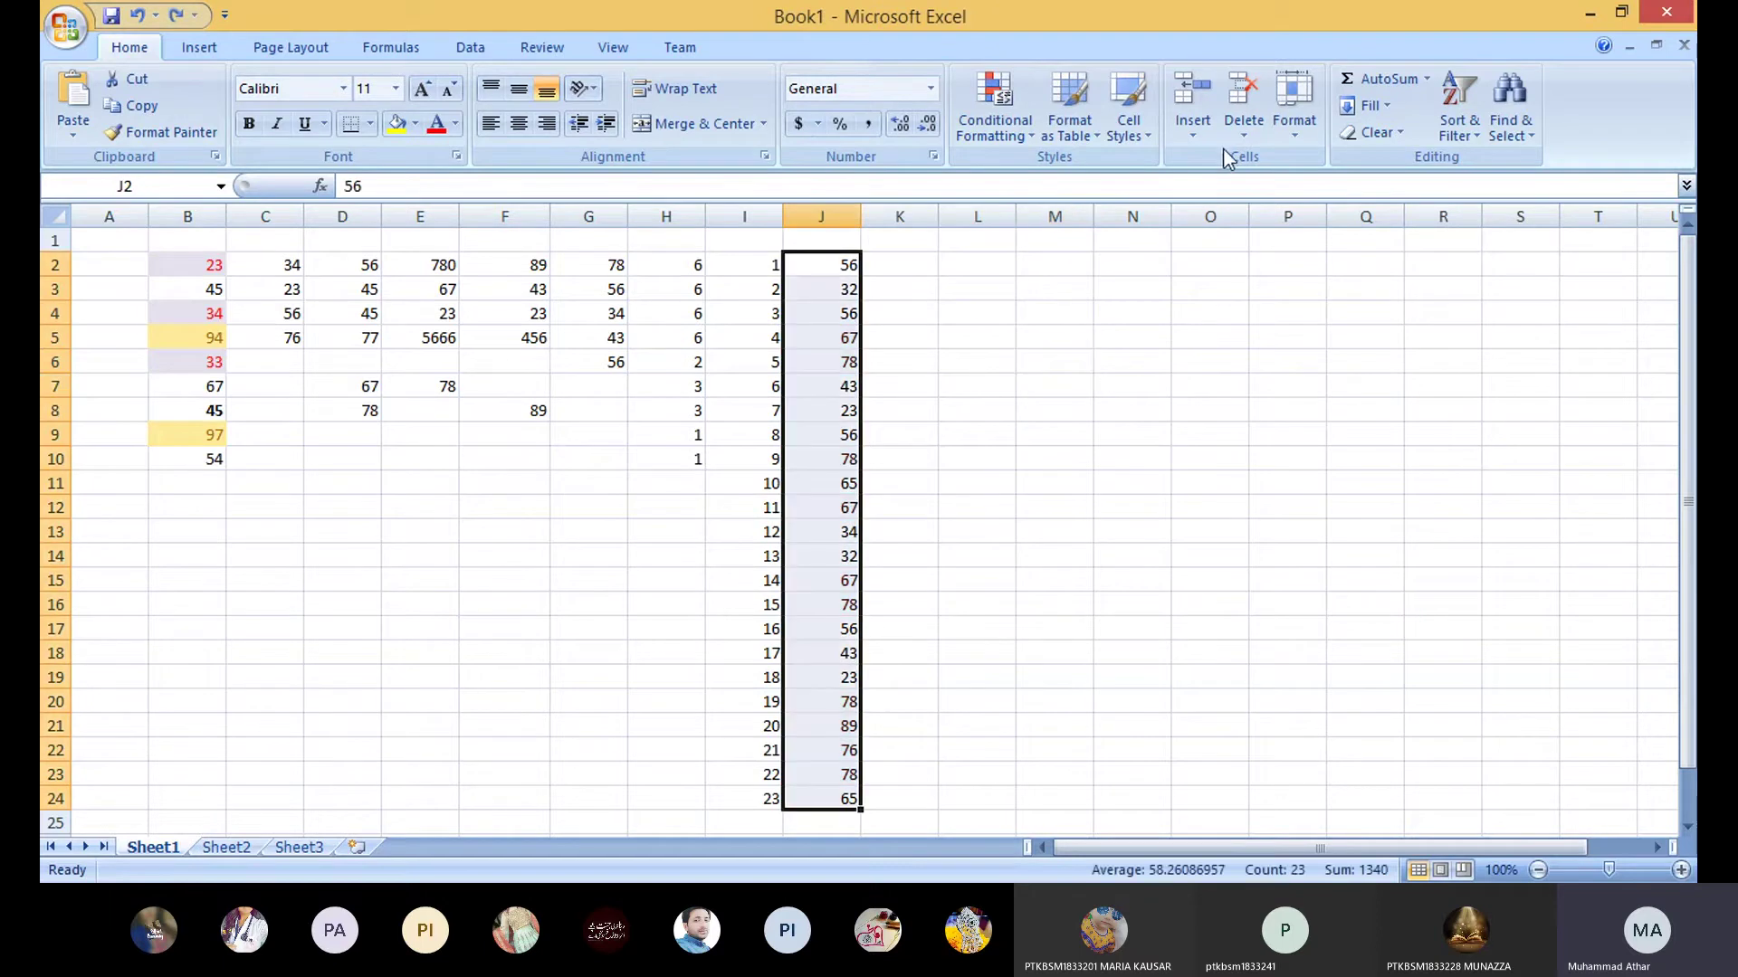
pyautogui.click(1032, 136)
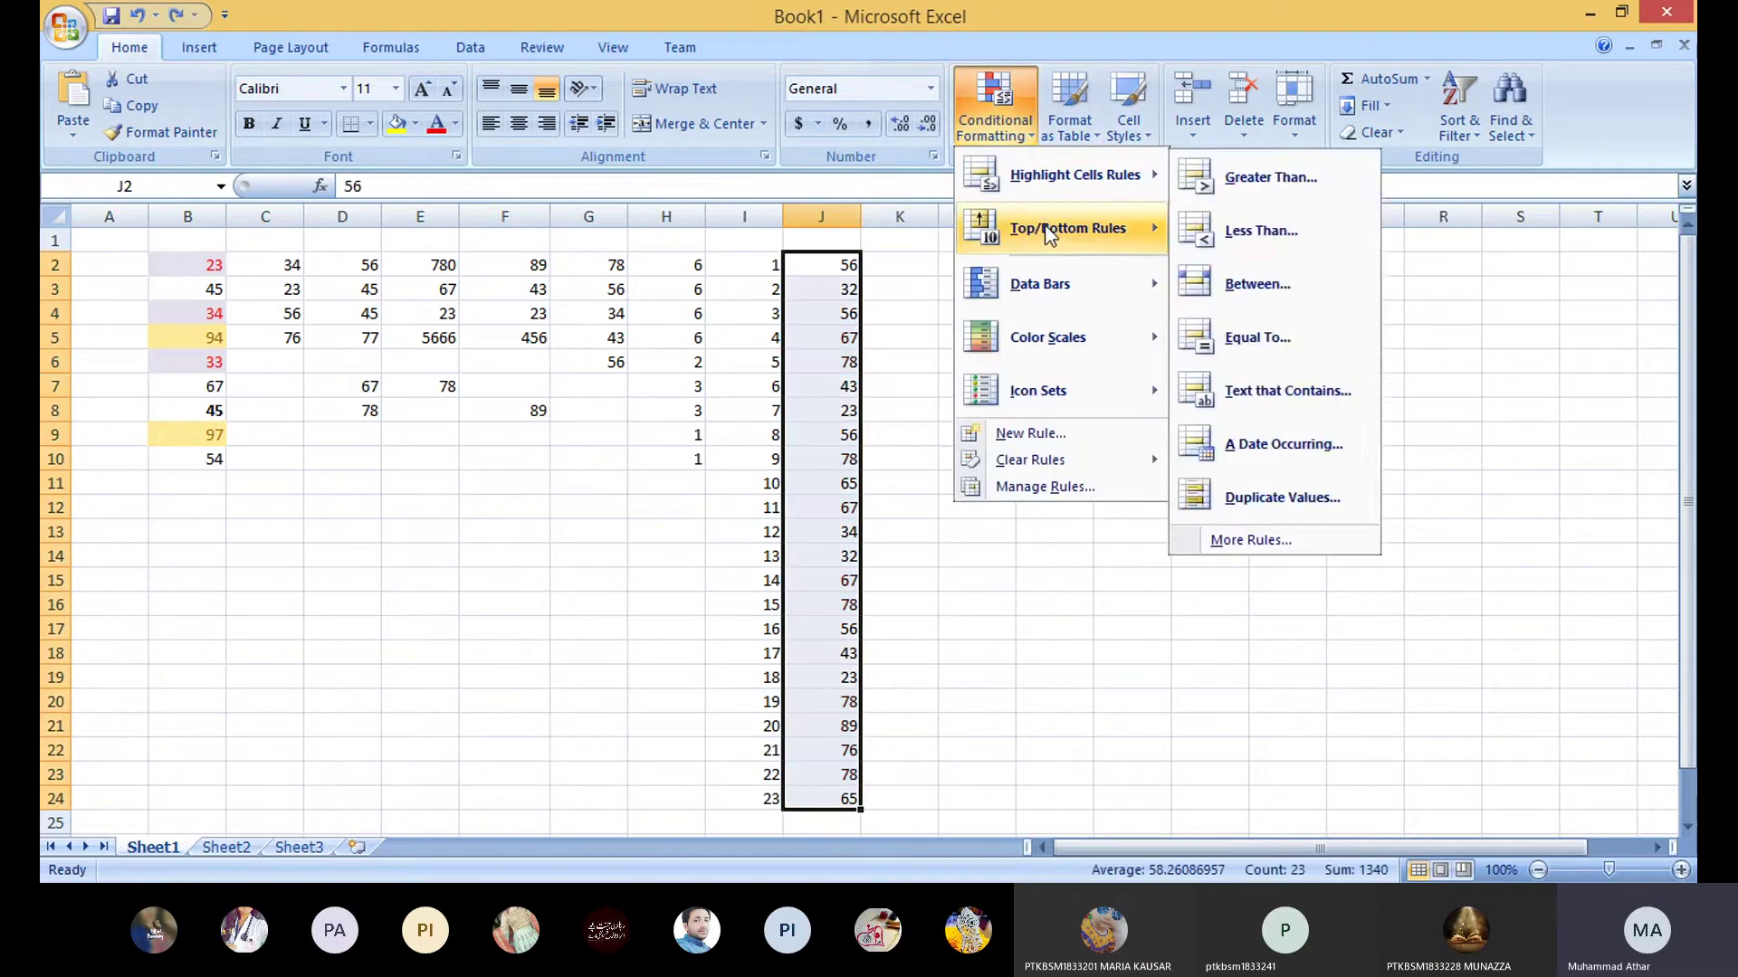
pyautogui.moveTo(1055, 233)
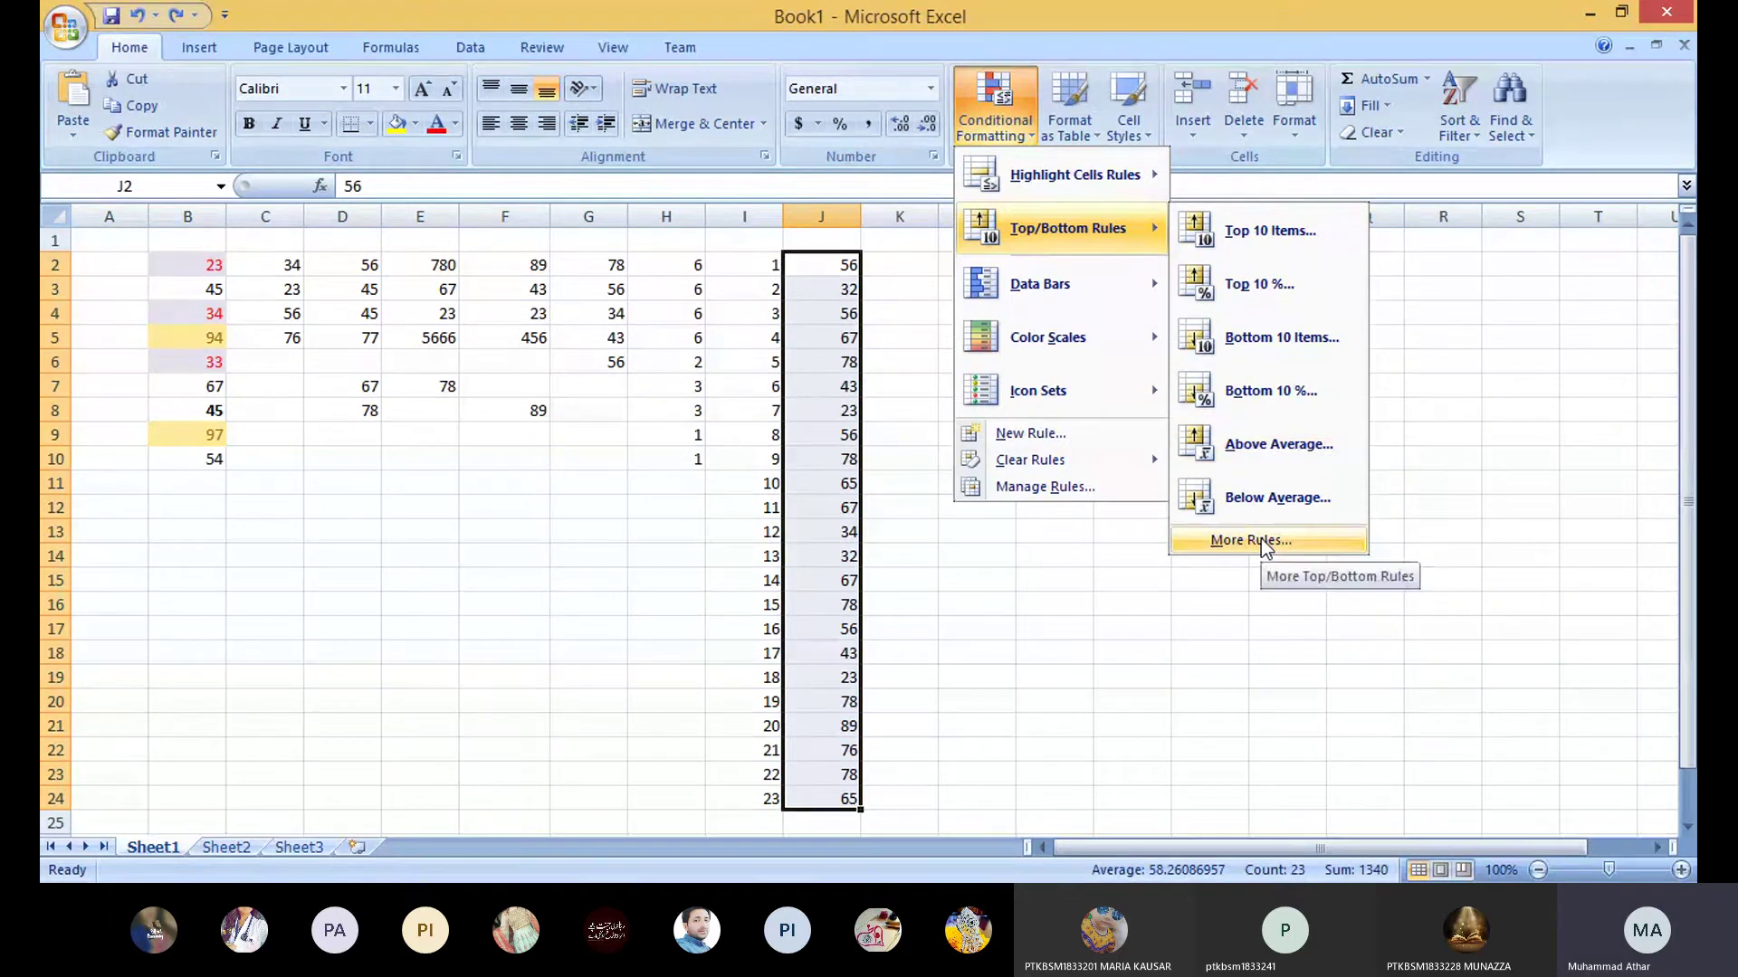
pyautogui.click(1227, 453)
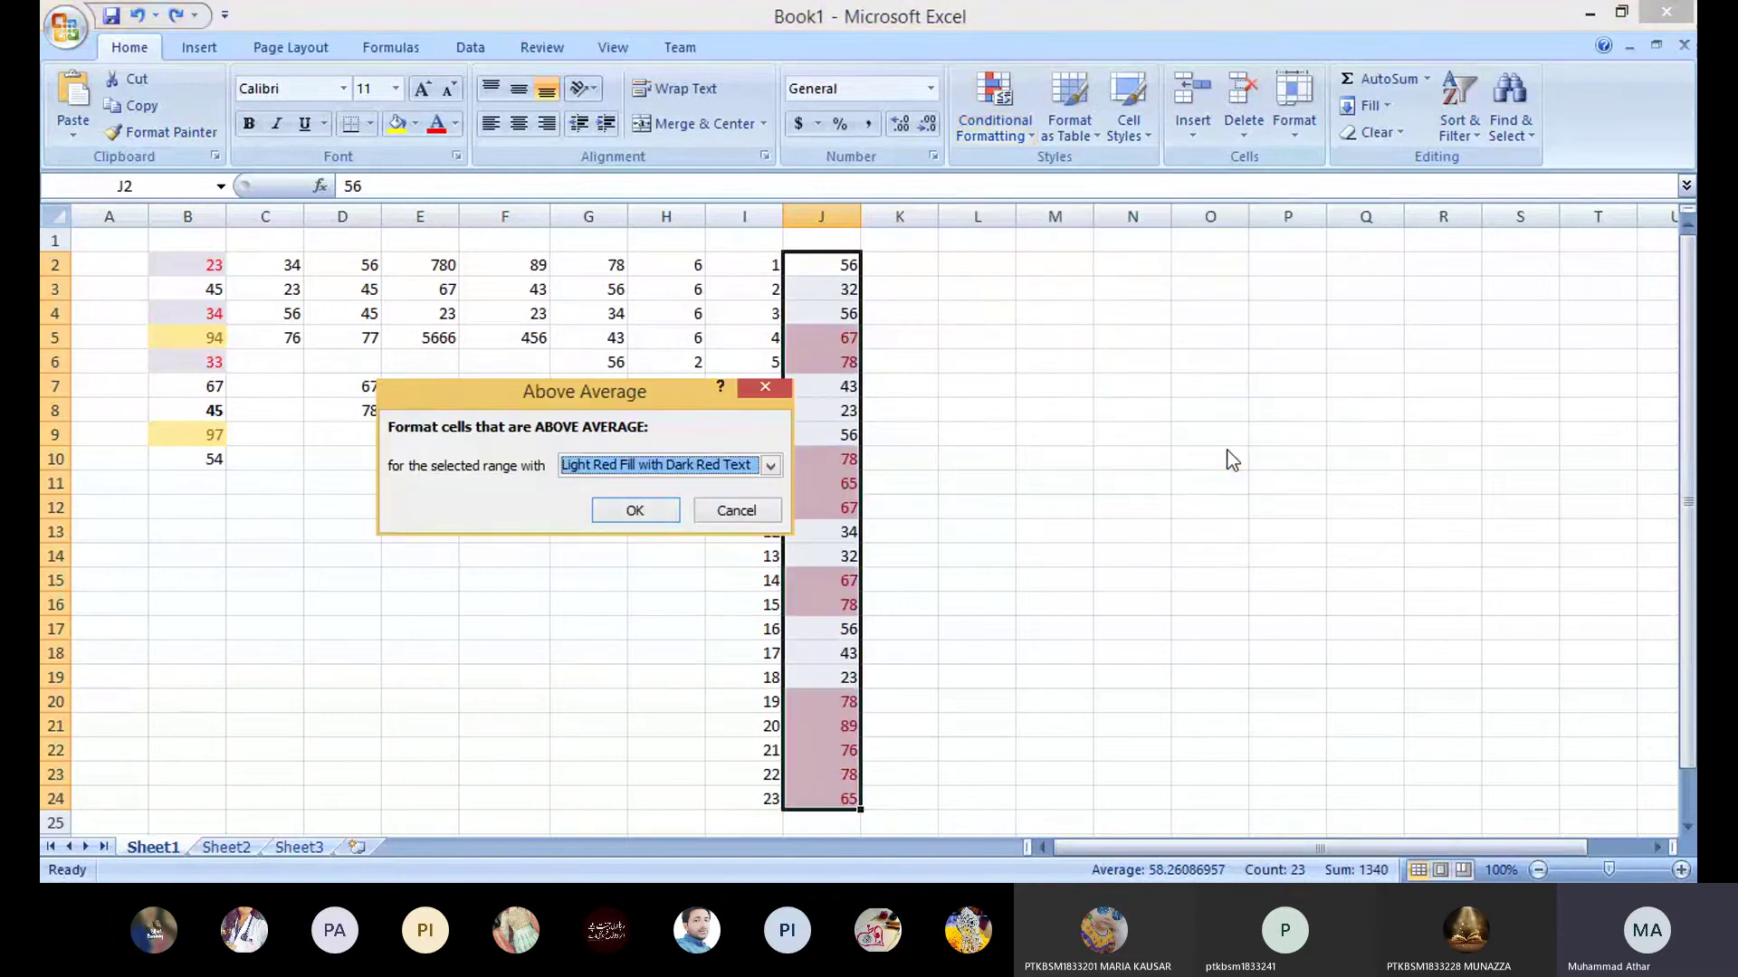
pyautogui.click(624, 510)
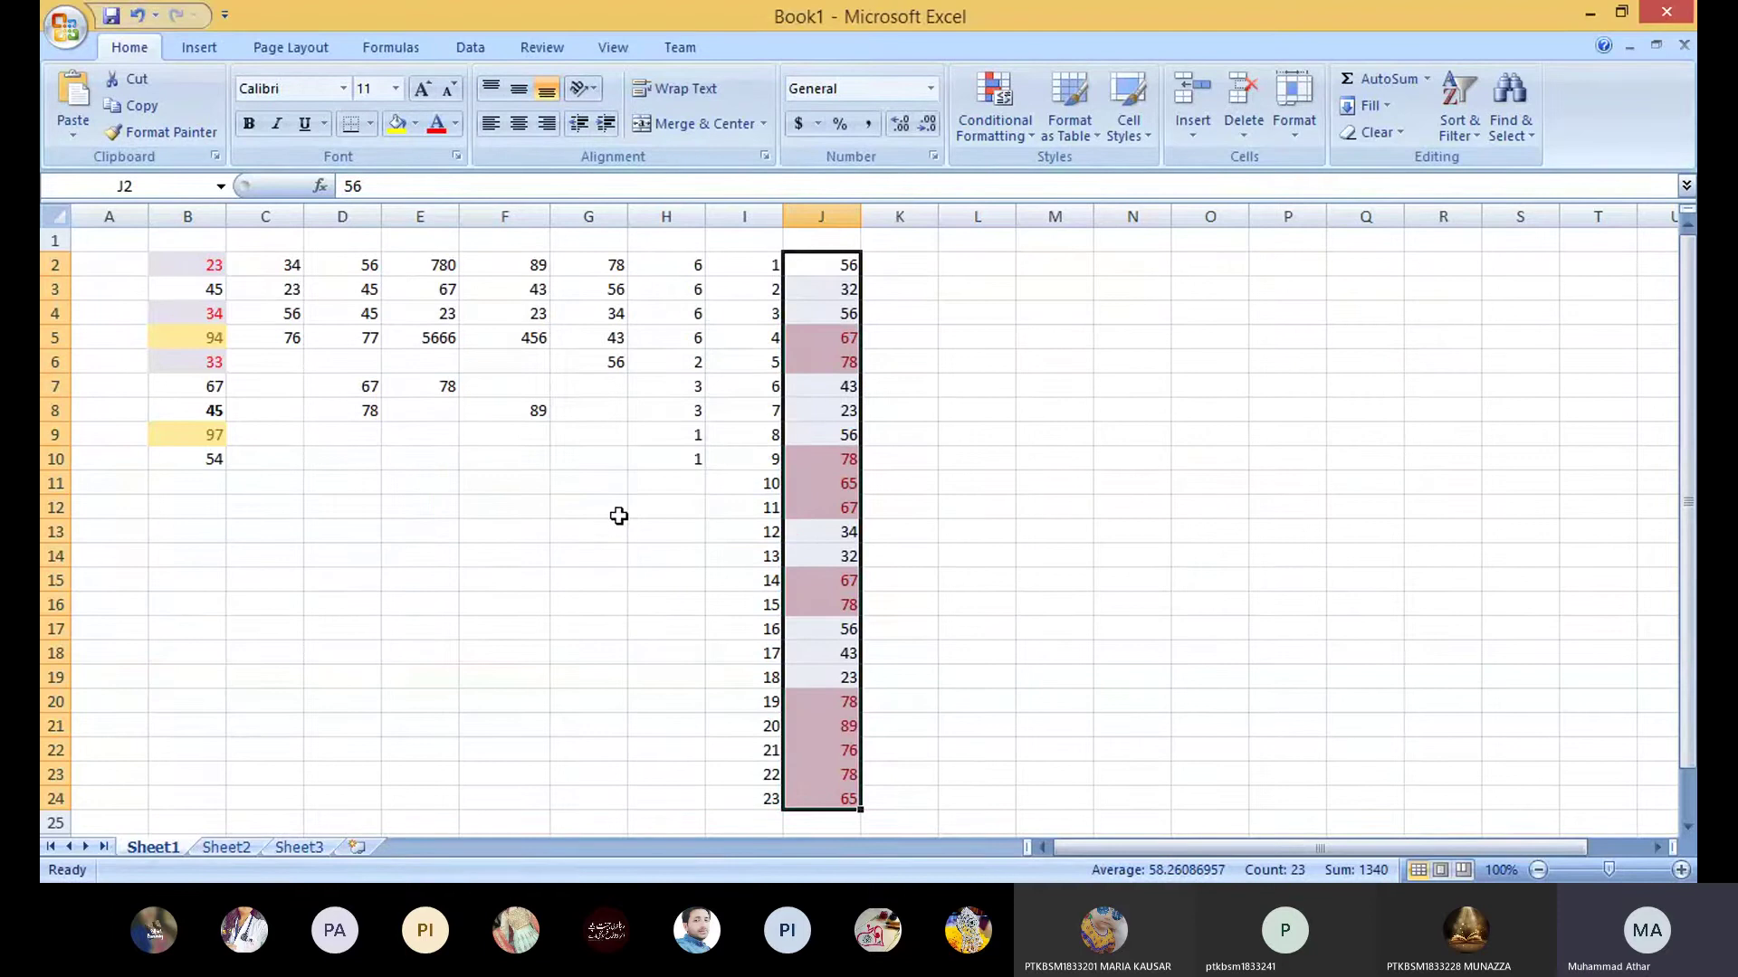
pyautogui.click(1687, 826)
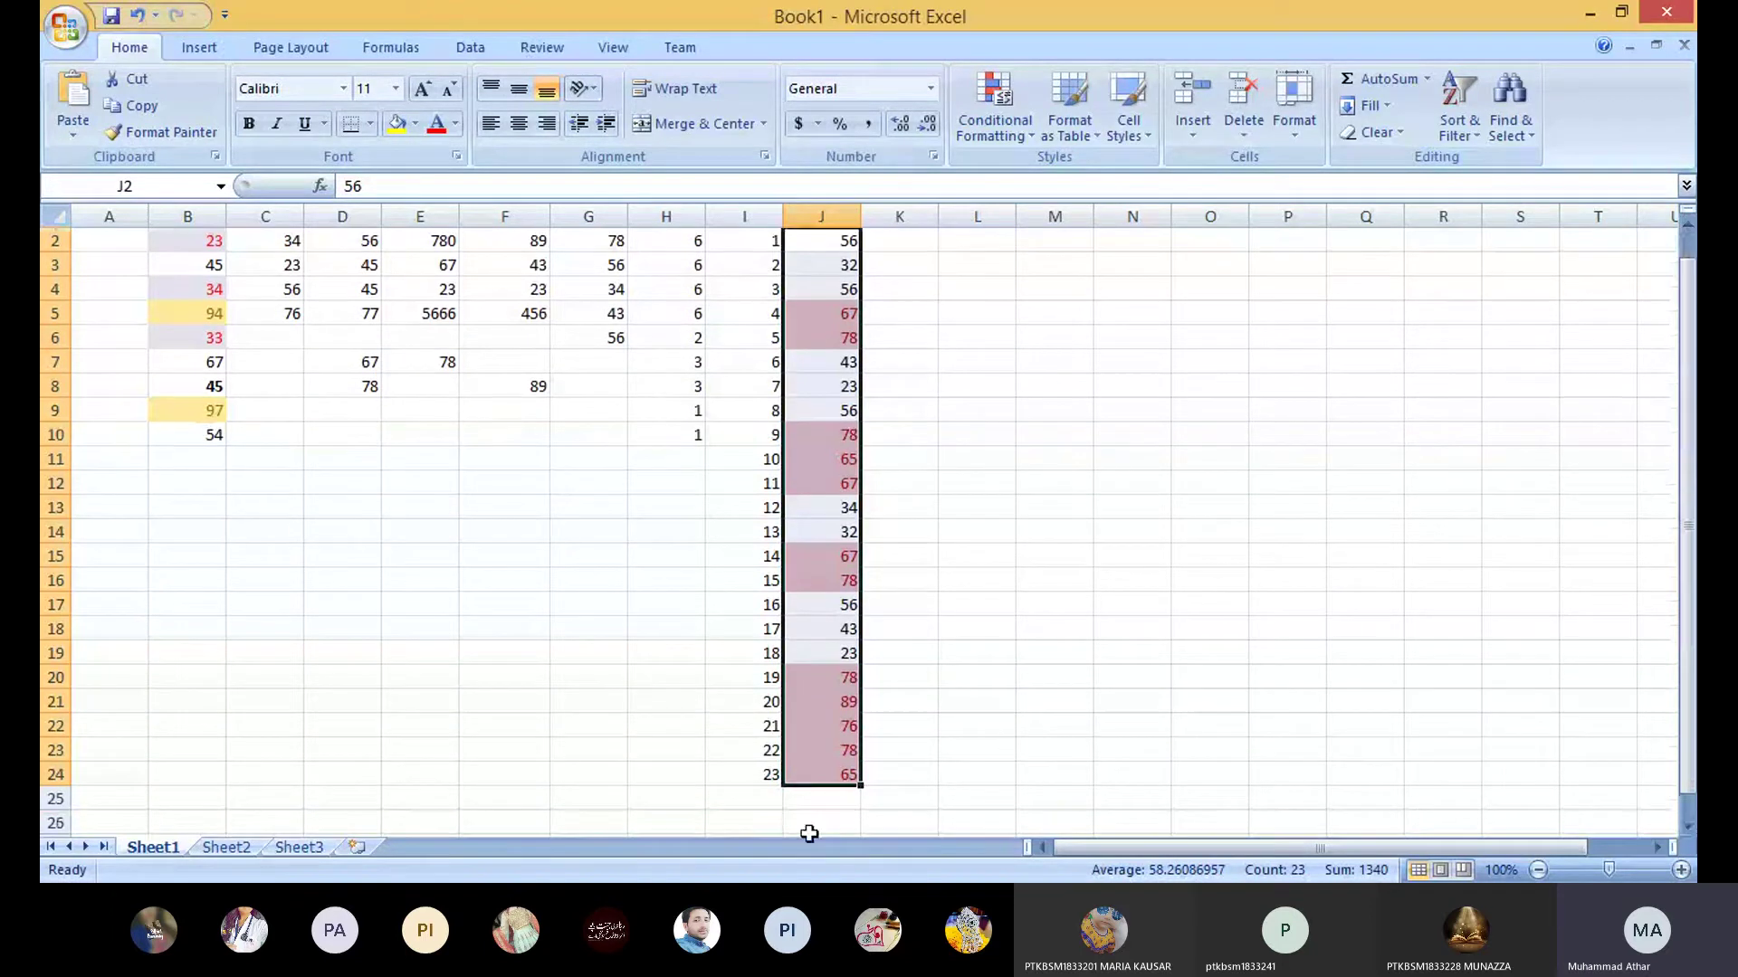
pyautogui.click(829, 801)
pyautogui.write('=av')
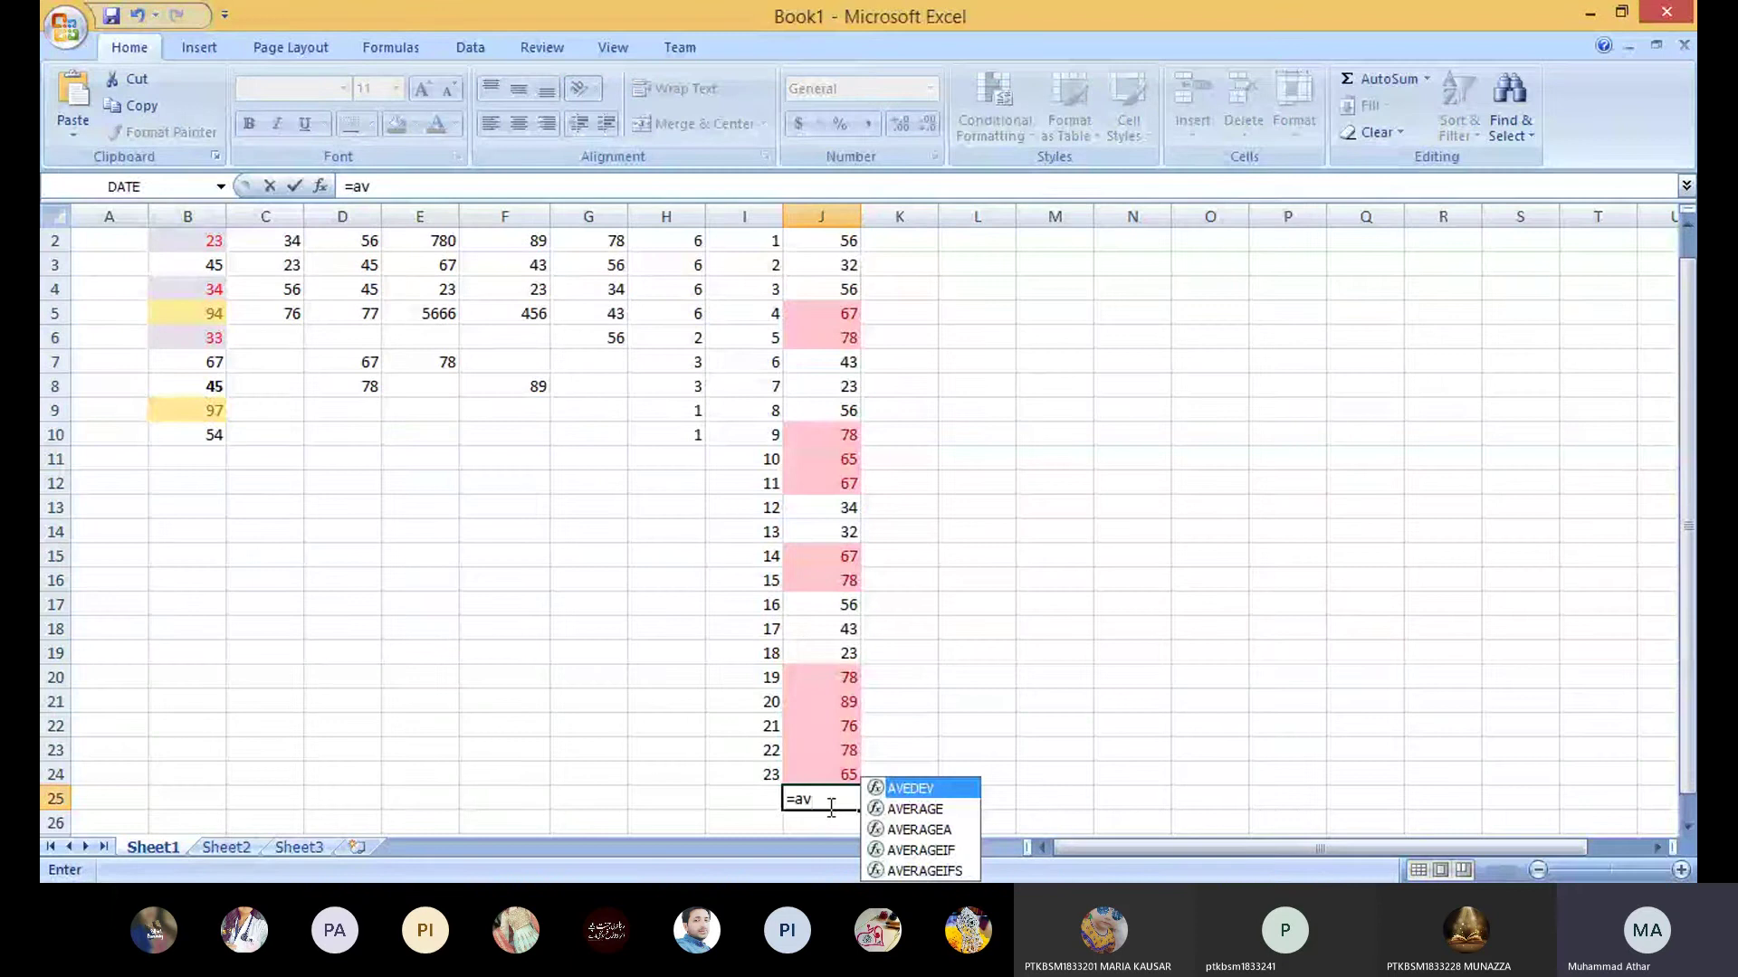
pyautogui.doubleClick(919, 810)
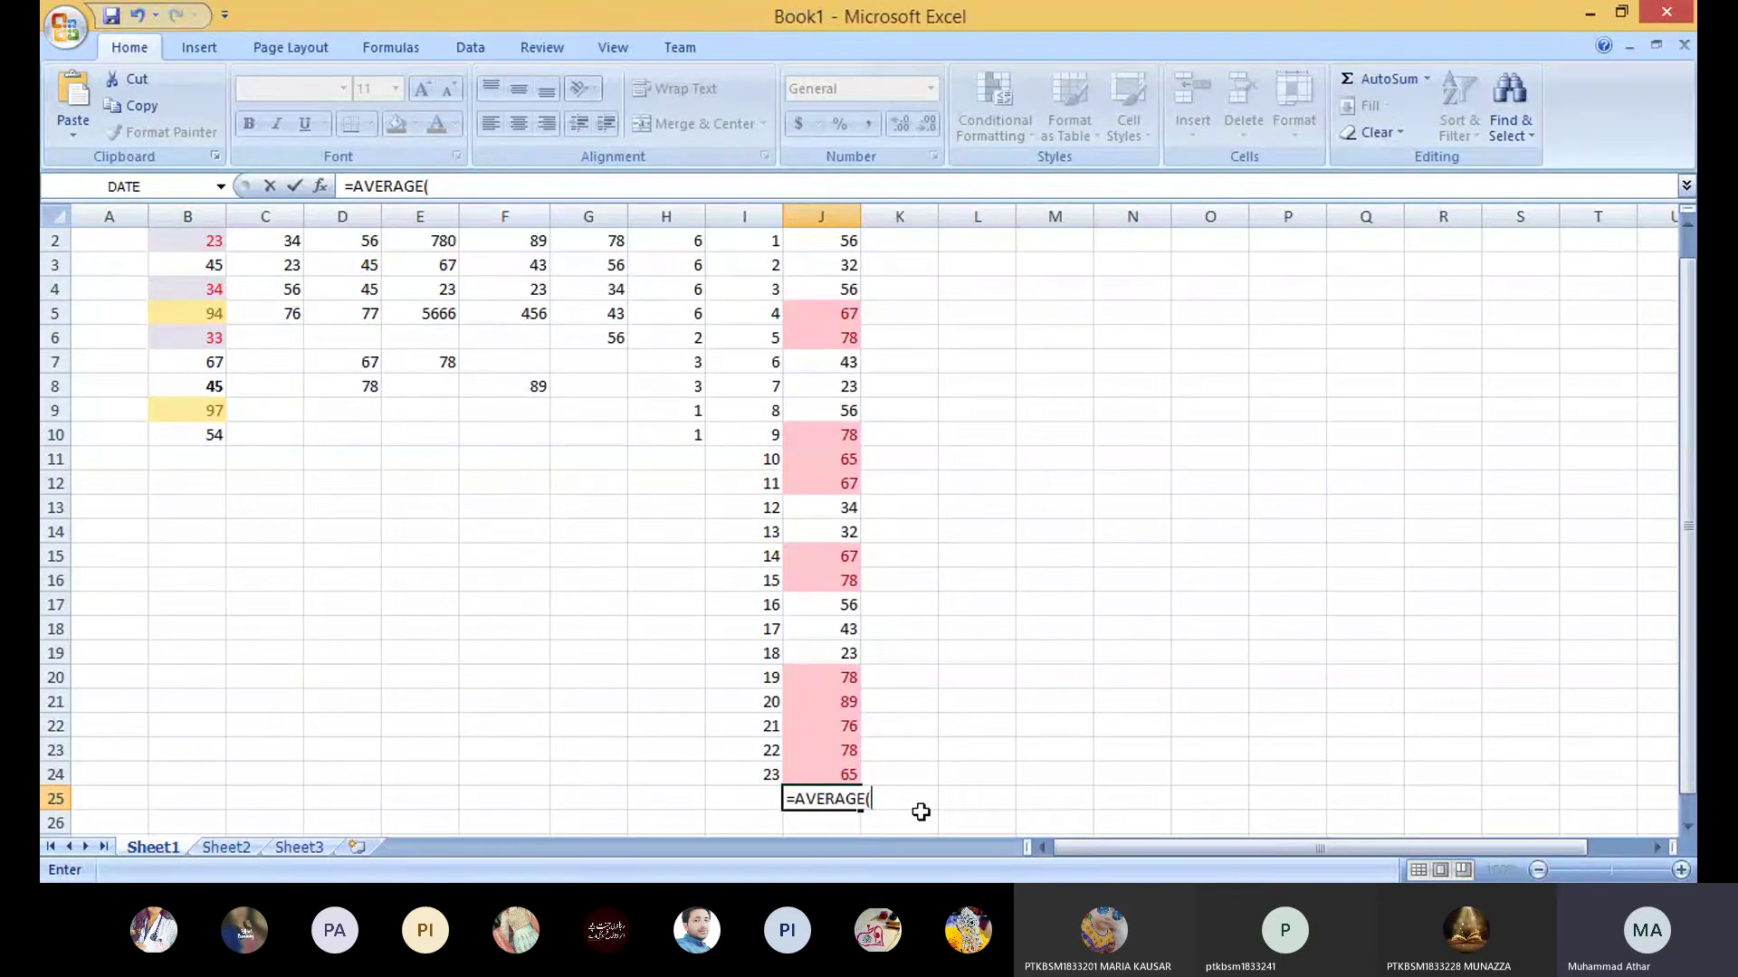
pyautogui.press('BackSpace')
pyautogui.press('BackSpace')
pyautogui.press('BackSpace')
pyautogui.press('BackSpace')
pyautogui.press('BackSpace')
pyautogui.press('BackSpace')
pyautogui.press('BackSpace')
pyautogui.press('BackSpace')
pyautogui.press('BackSpace')
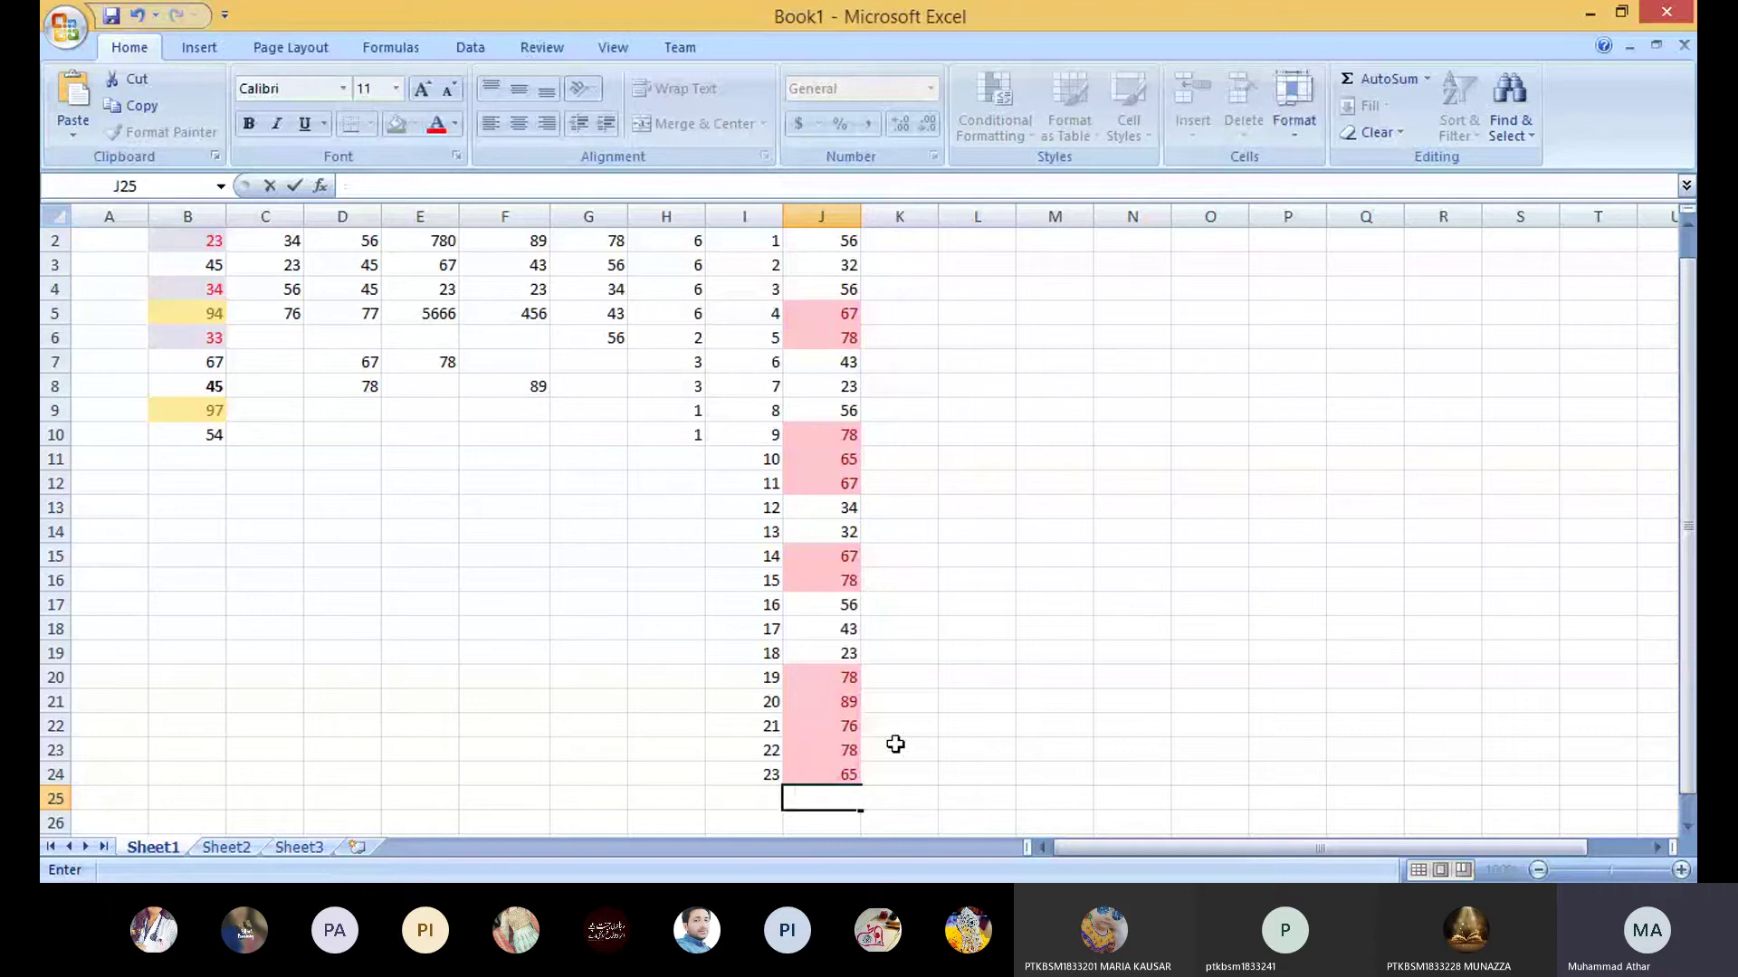
pyautogui.click(1427, 79)
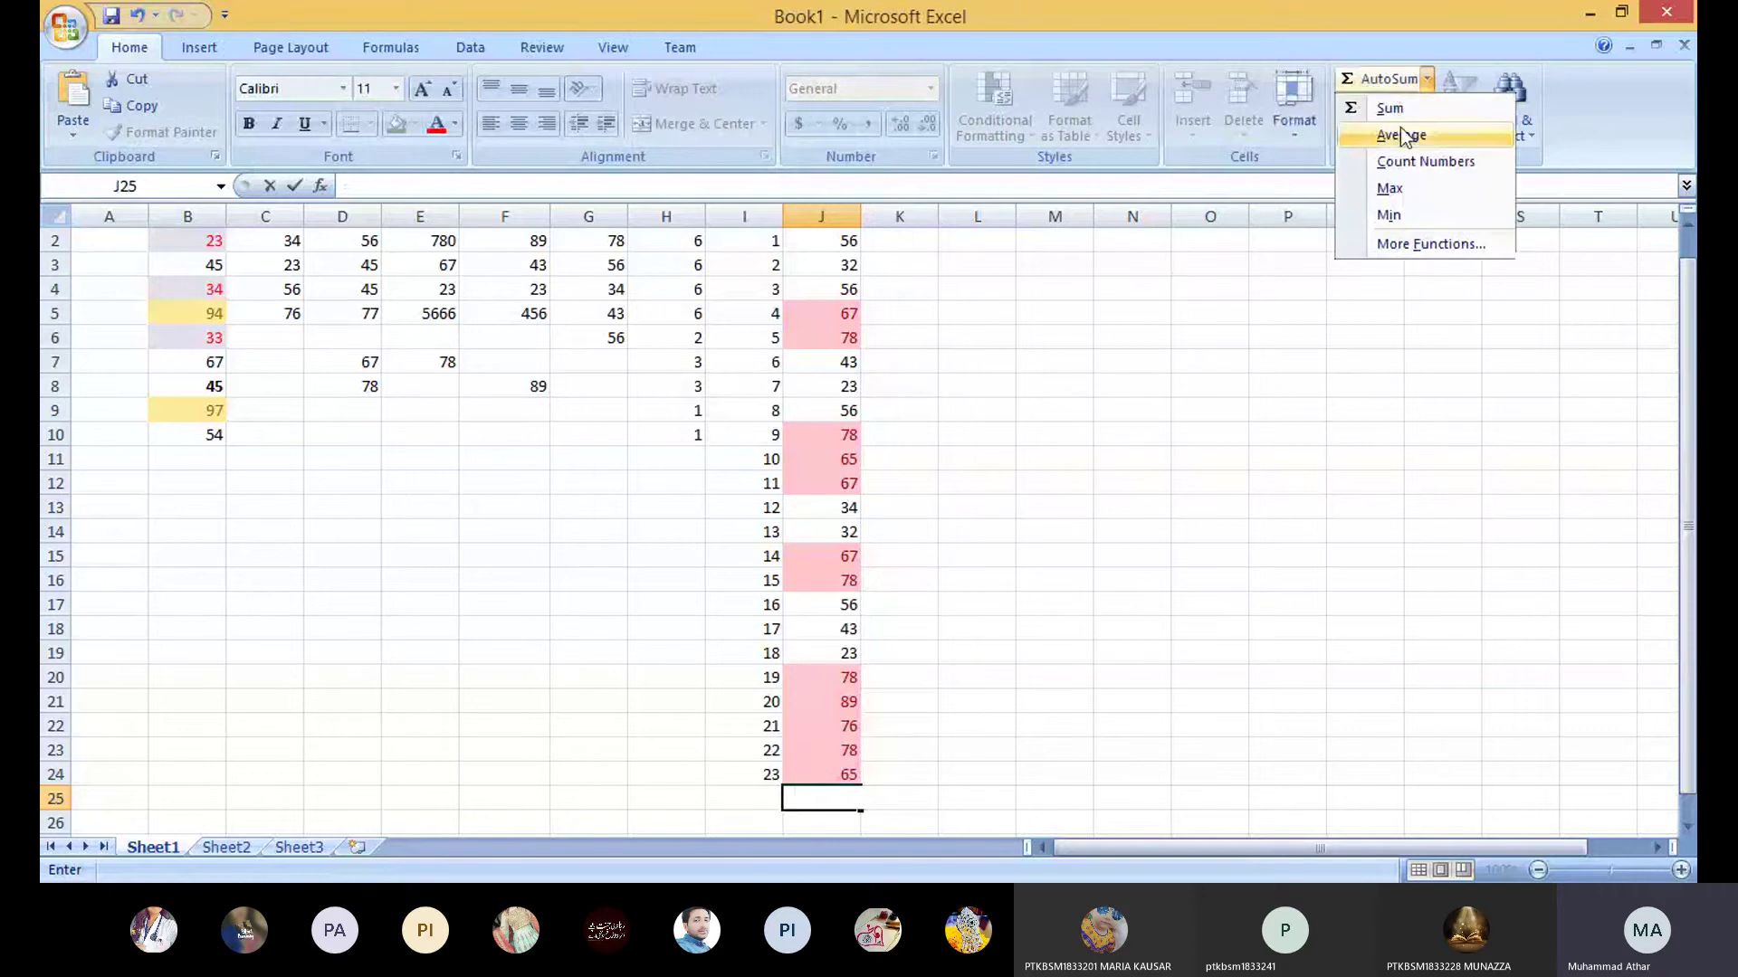
pyautogui.press('Escape')
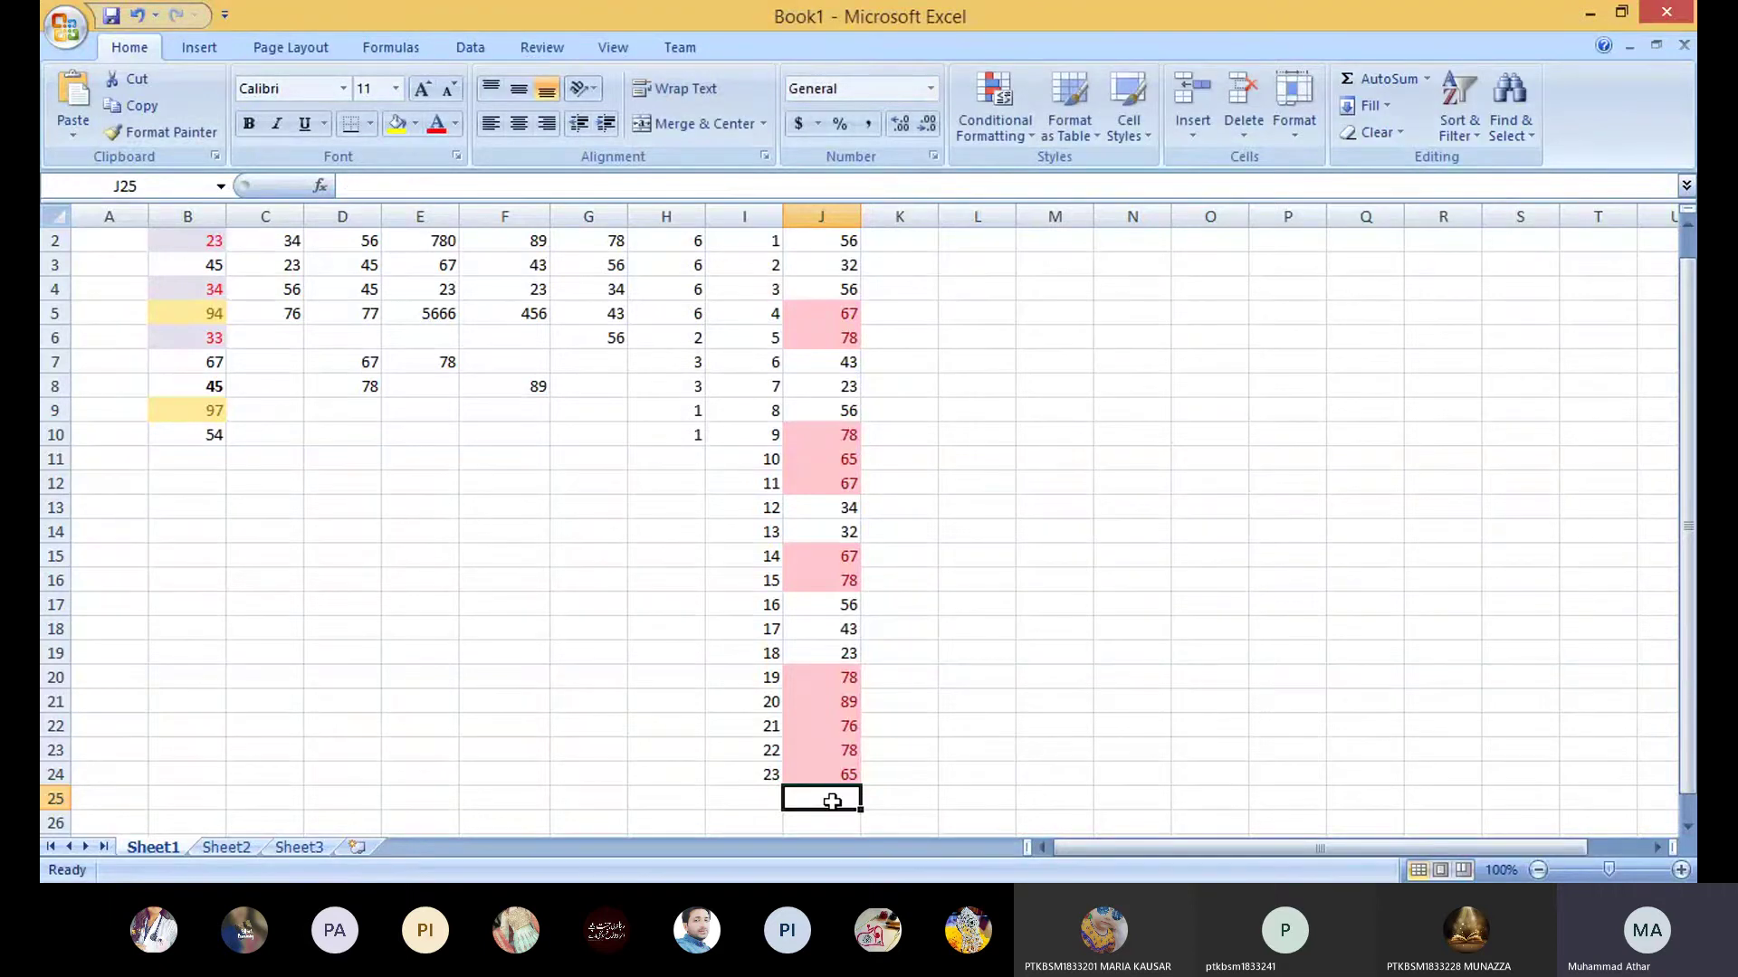
pyautogui.write('=')
pyautogui.click(1426, 79)
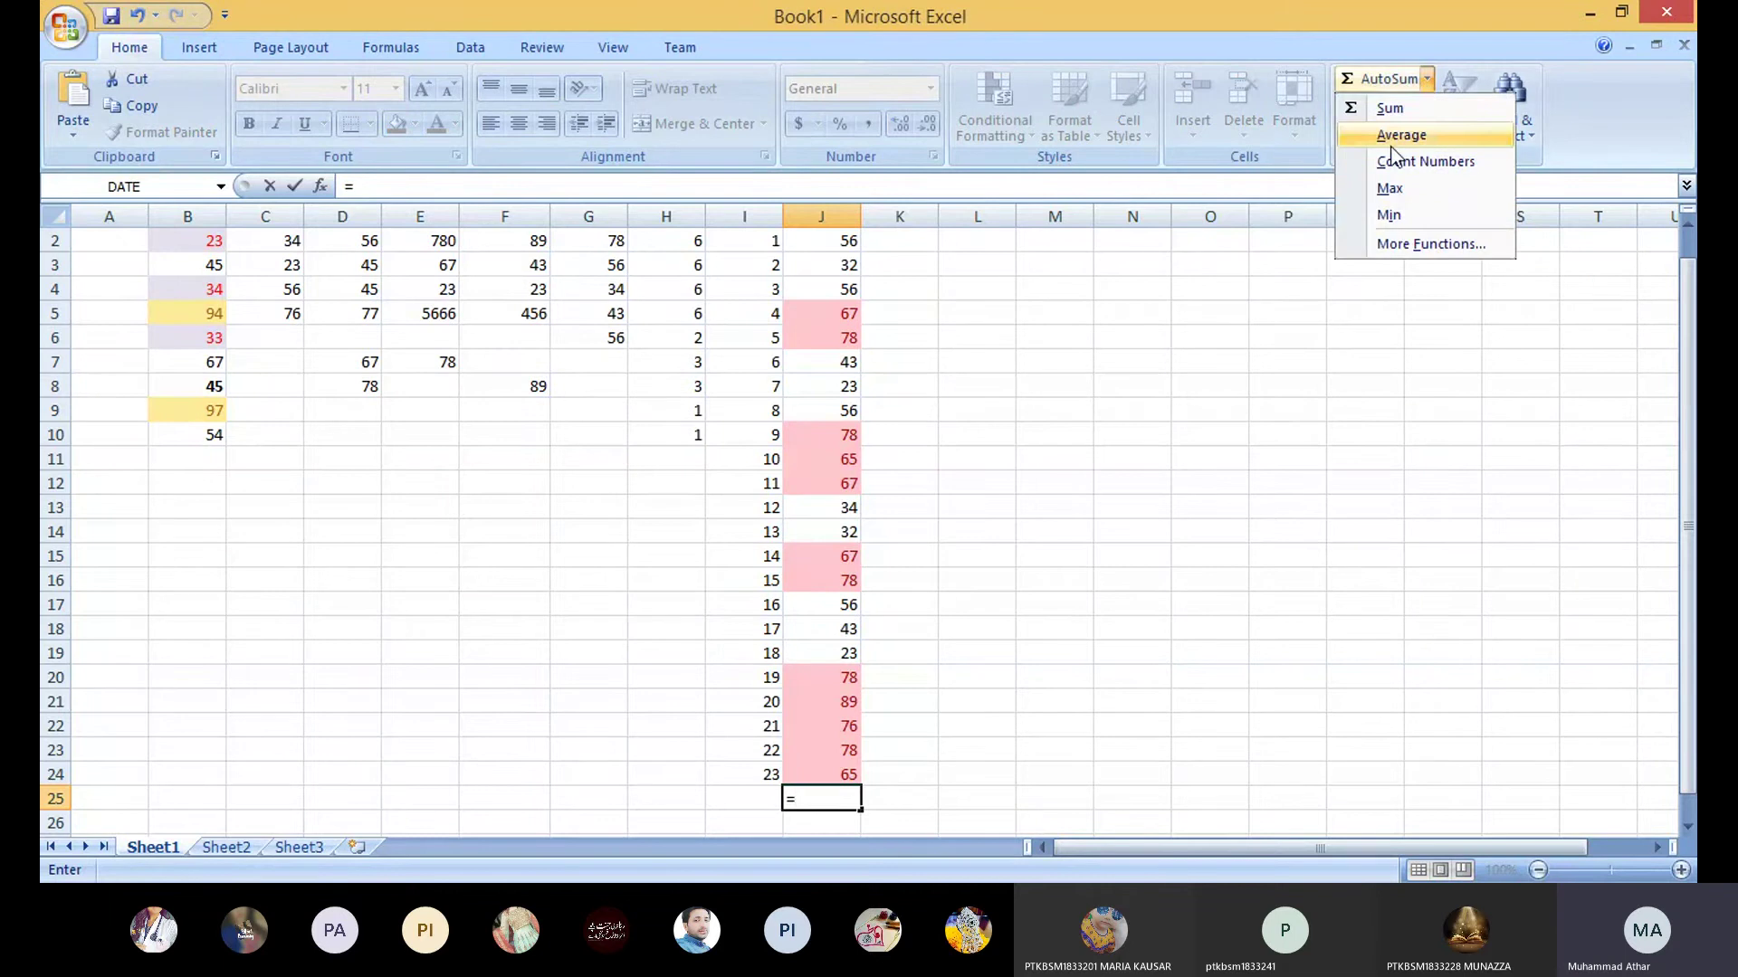
pyautogui.press('Escape')
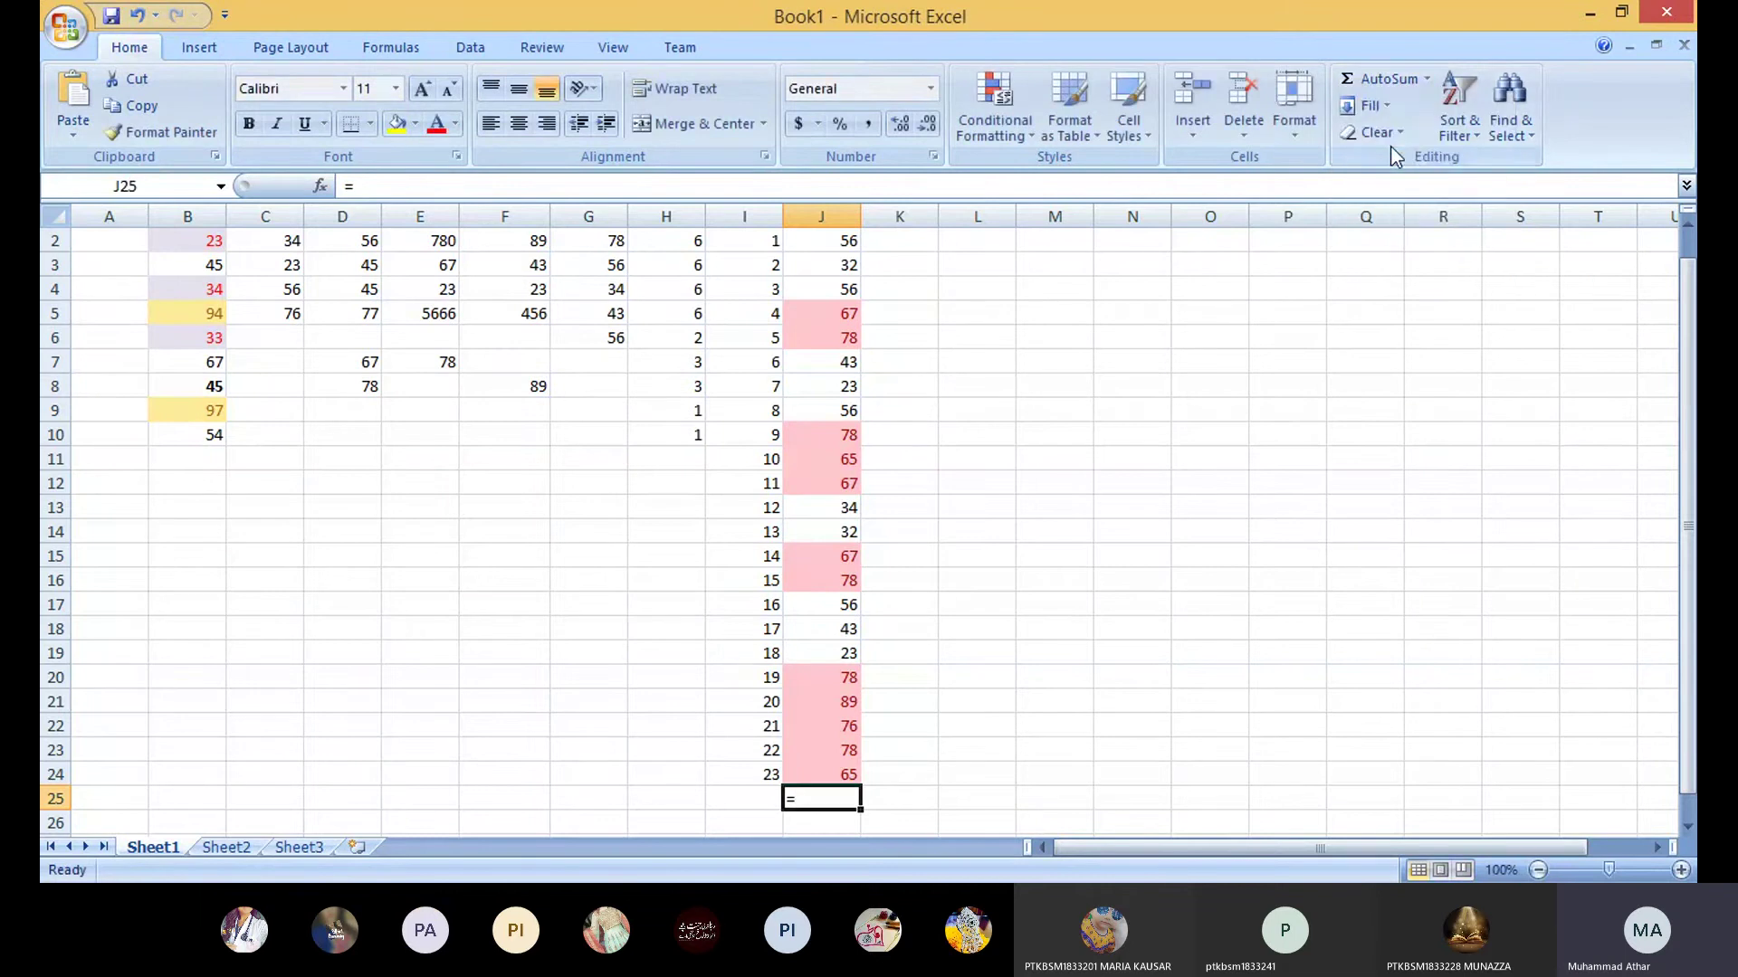
# Step: Calculate the average of the column in cell J25 with the formula =AVERAGE(J2:J24)
pyautogui.click(1398, 79)
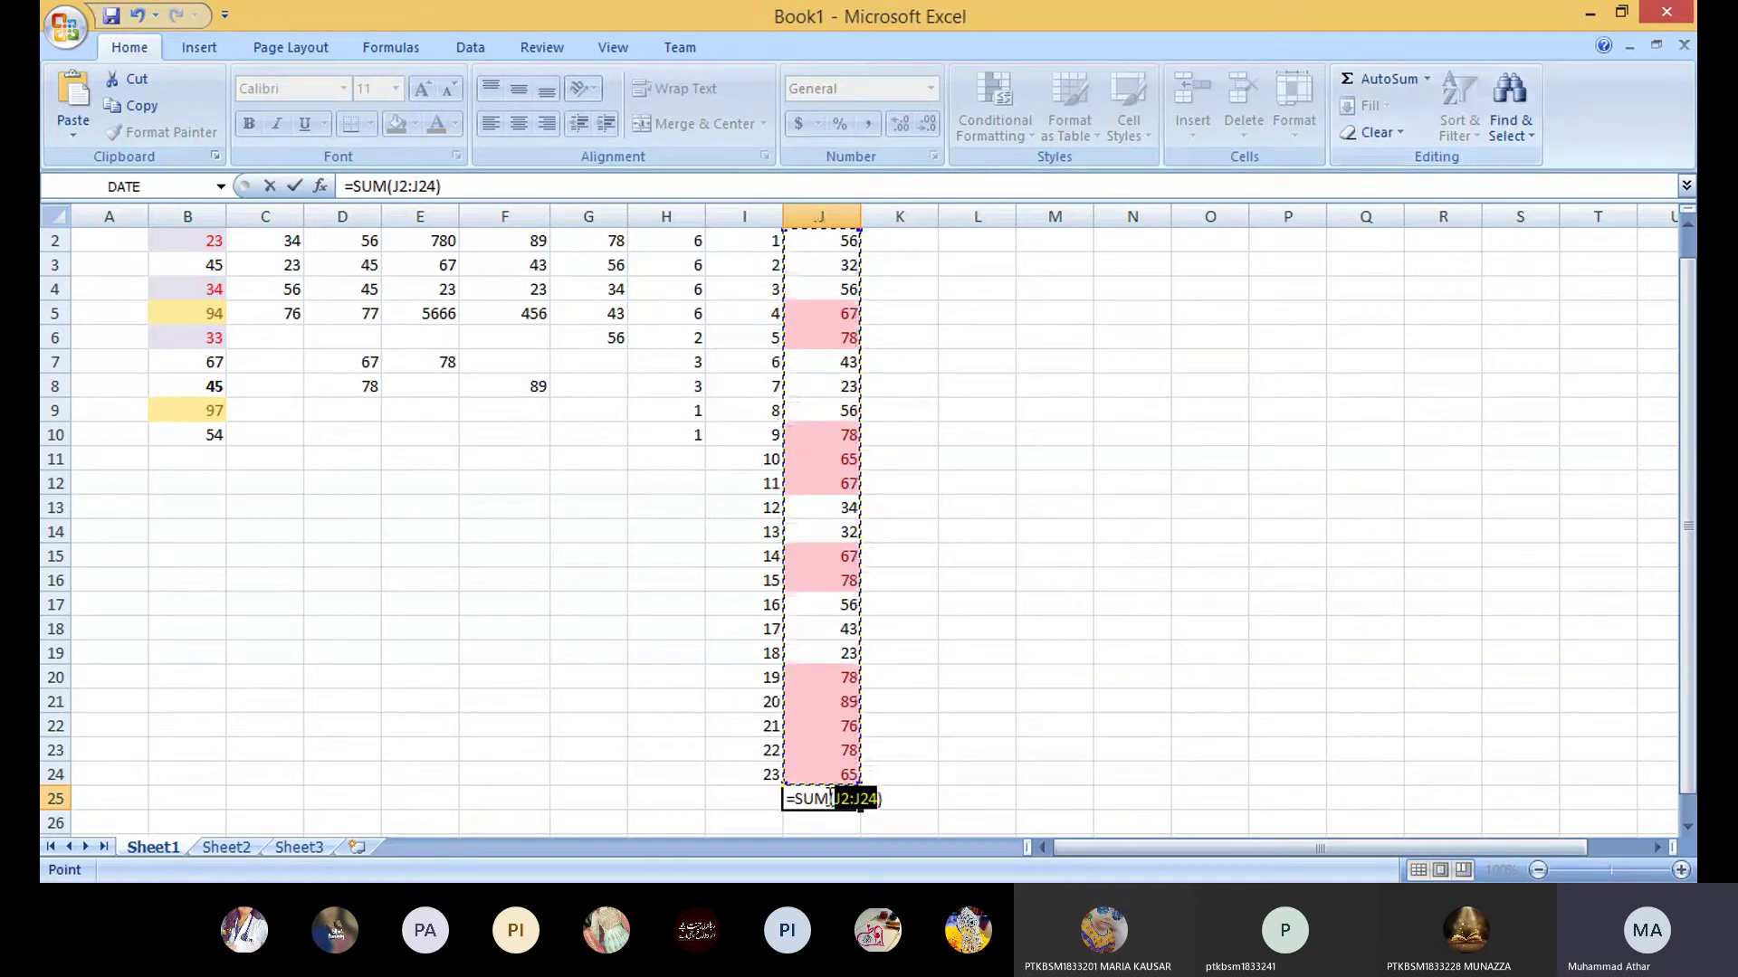
pyautogui.click(830, 798)
pyautogui.press('BackSpace')
pyautogui.press('BackSpace')
pyautogui.press('BackSpace')
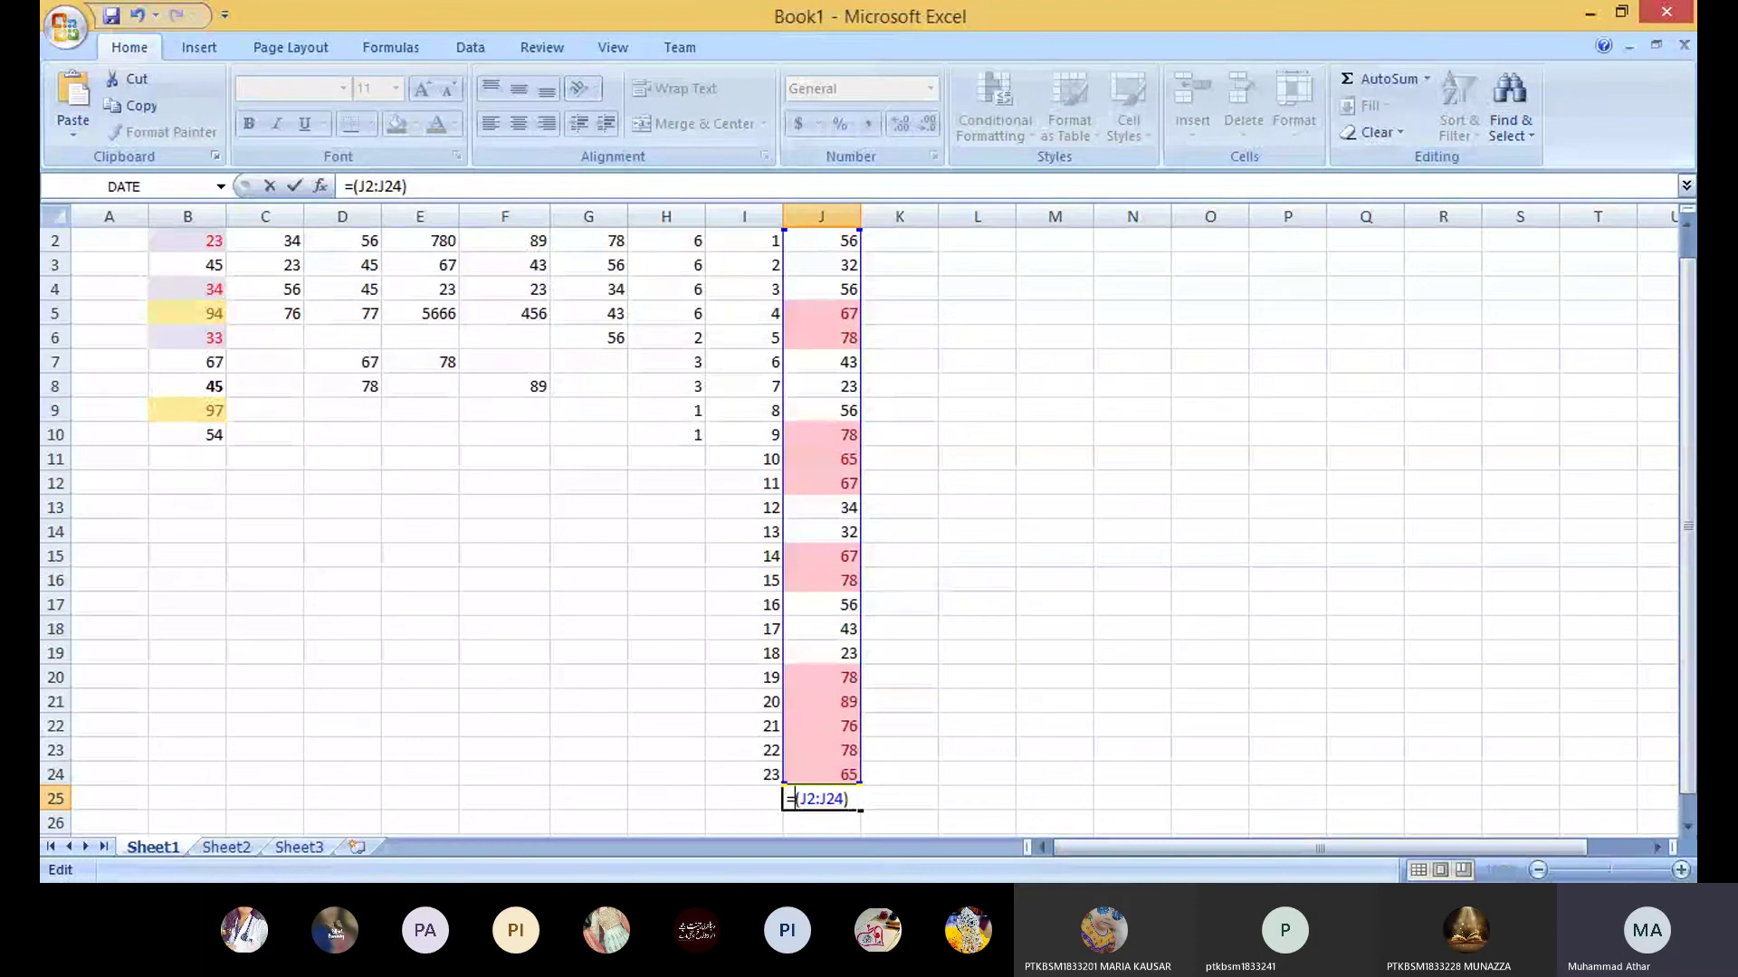
pyautogui.write('average')
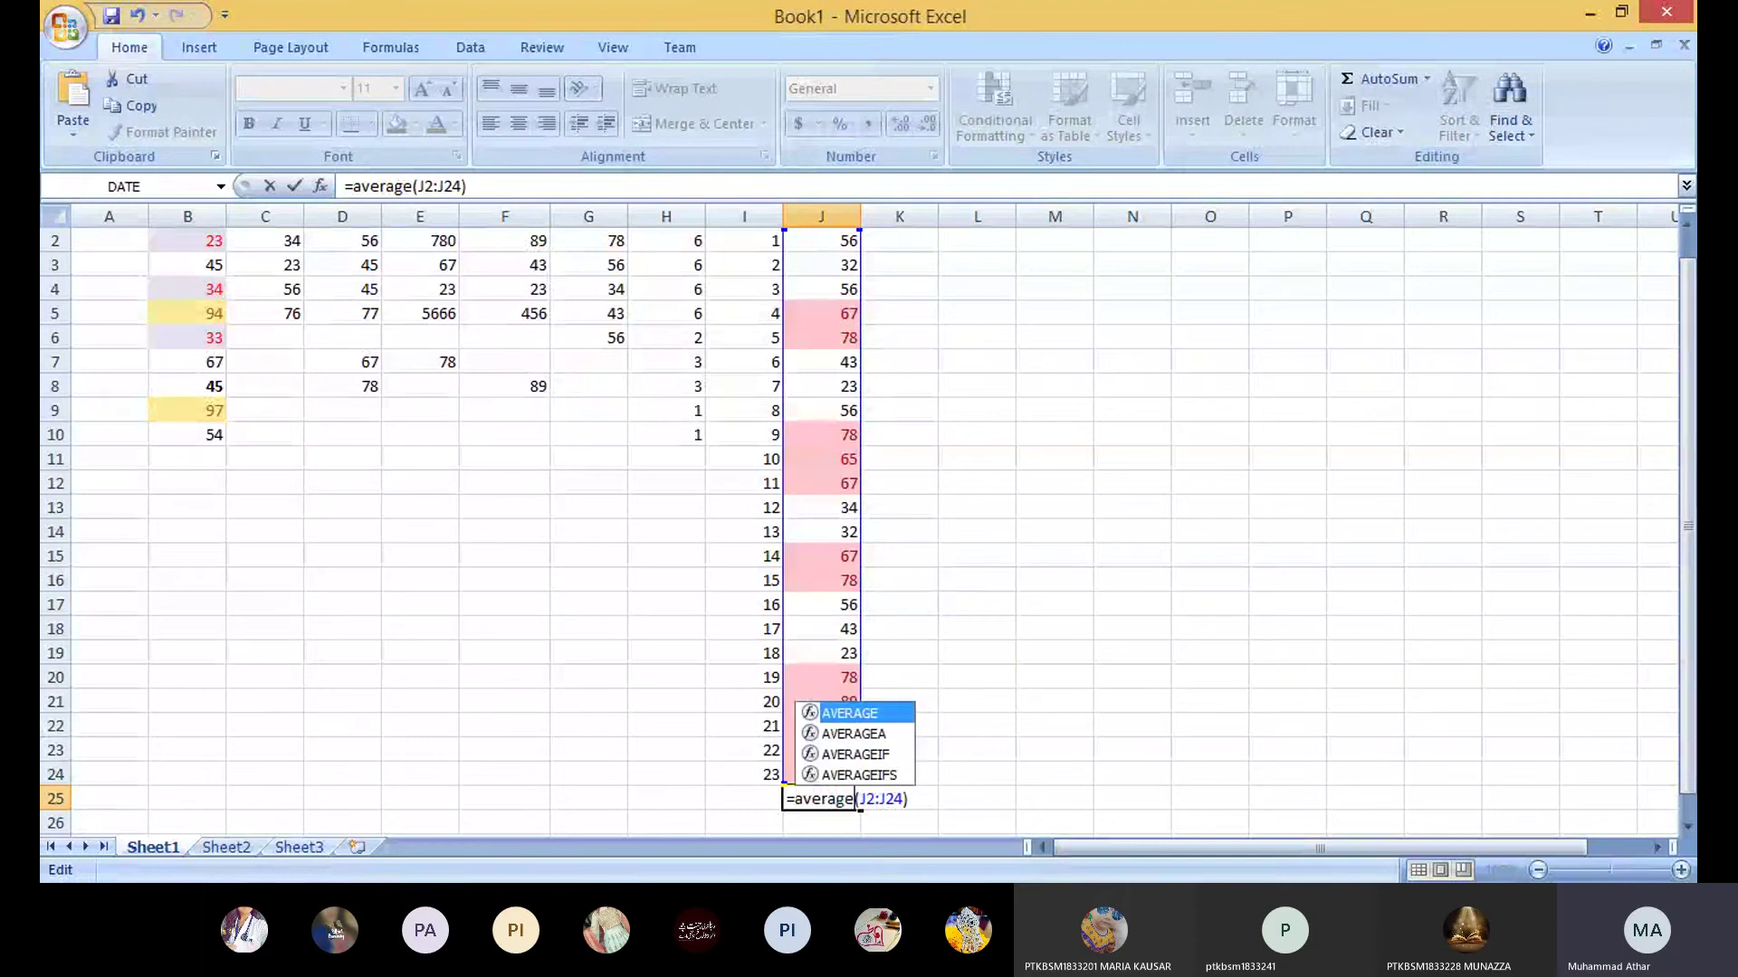
pyautogui.press('Return')
pyautogui.click(841, 797)
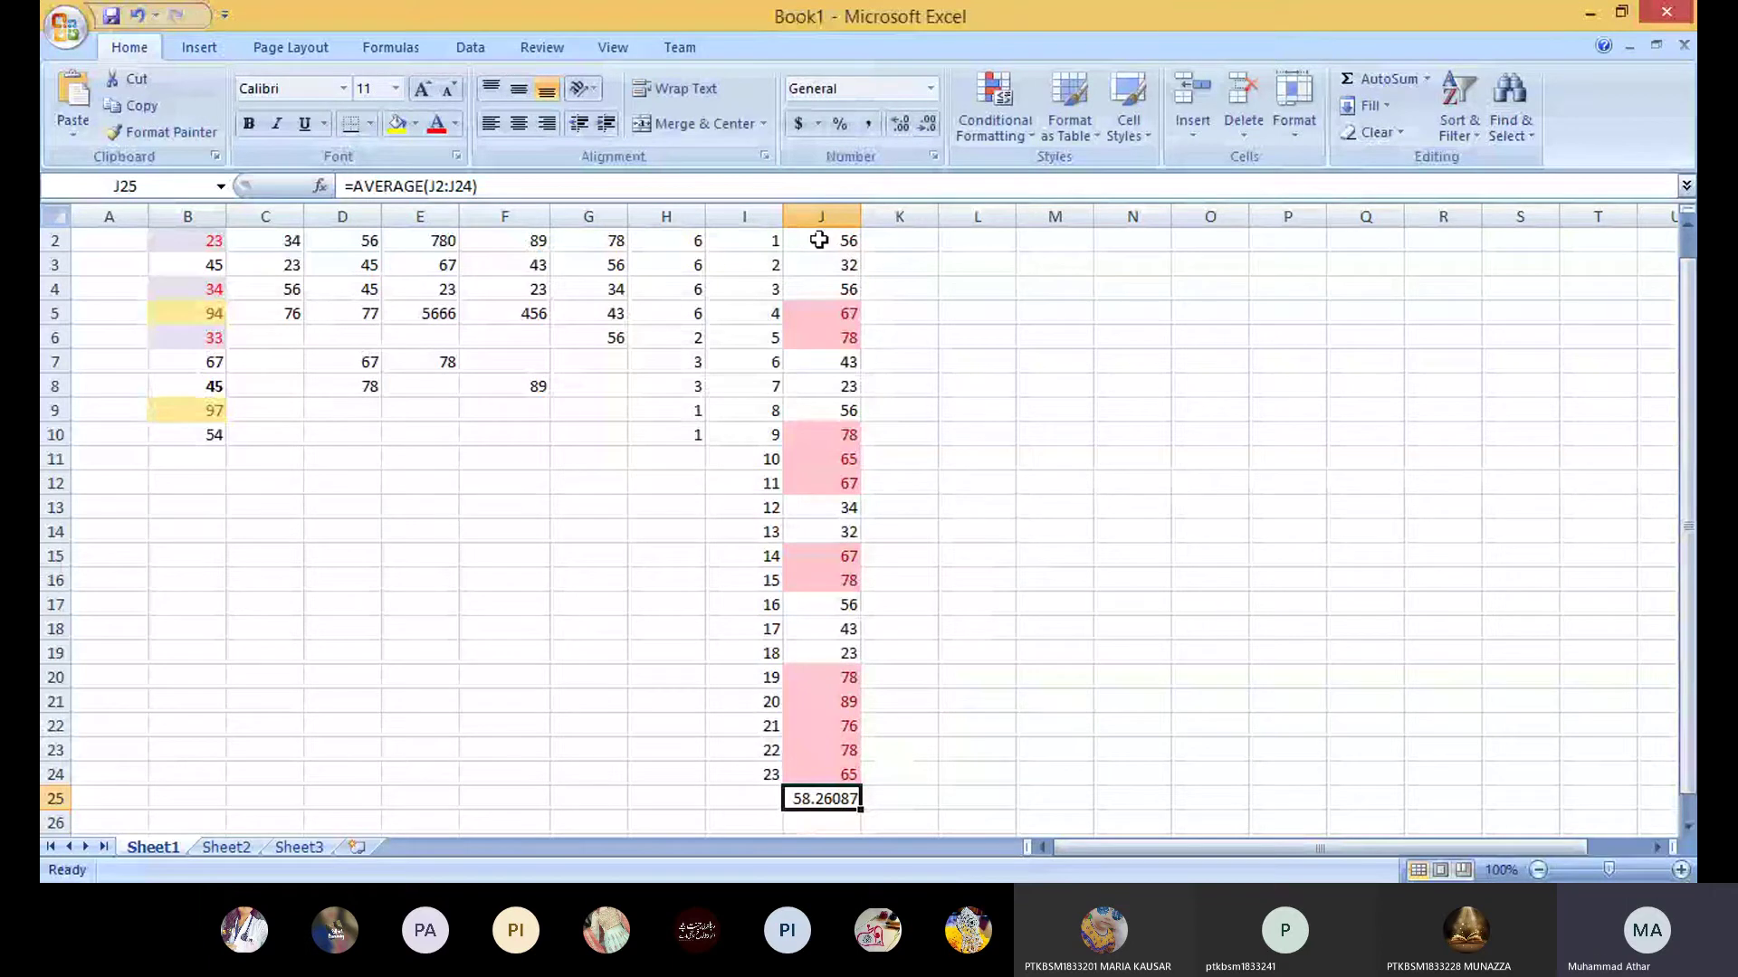
# Step: Undo the average formula in J25 and the above-average highlighting of J2:J24
pyautogui.write('=')
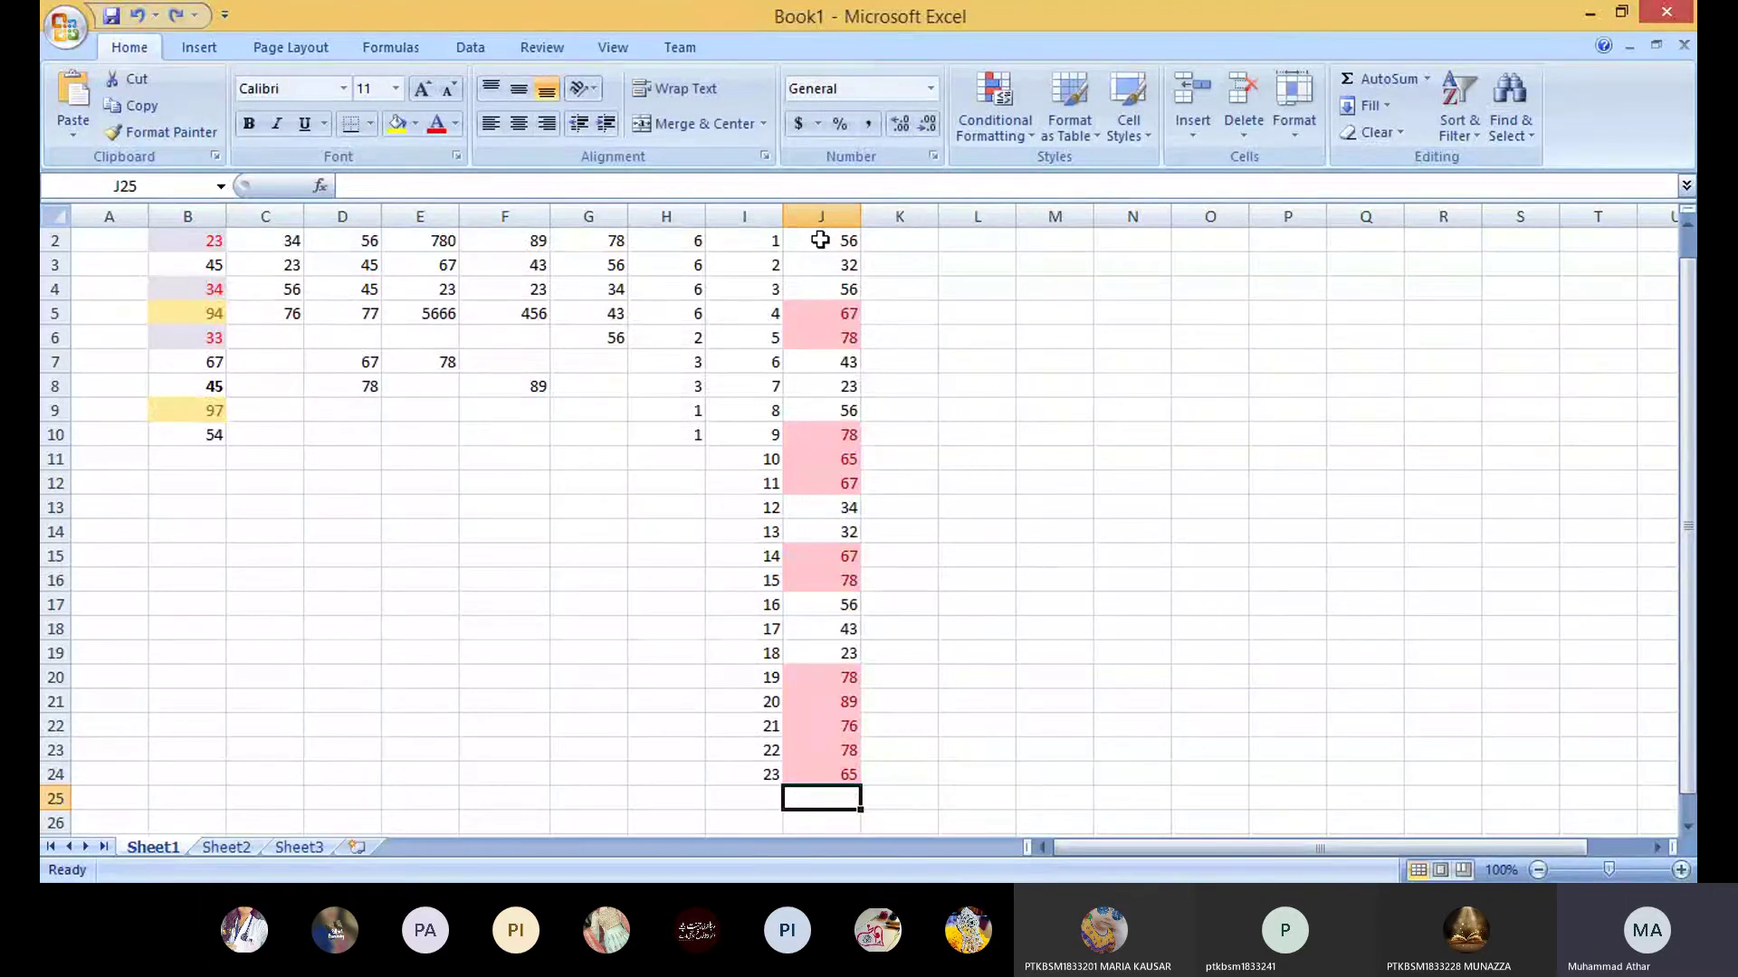
pyautogui.hotkey('ctrl', 'z')
# Step: Highlight the below-average cells in J2:J24 with a light red fill and dark red text
pyautogui.click(1032, 136)
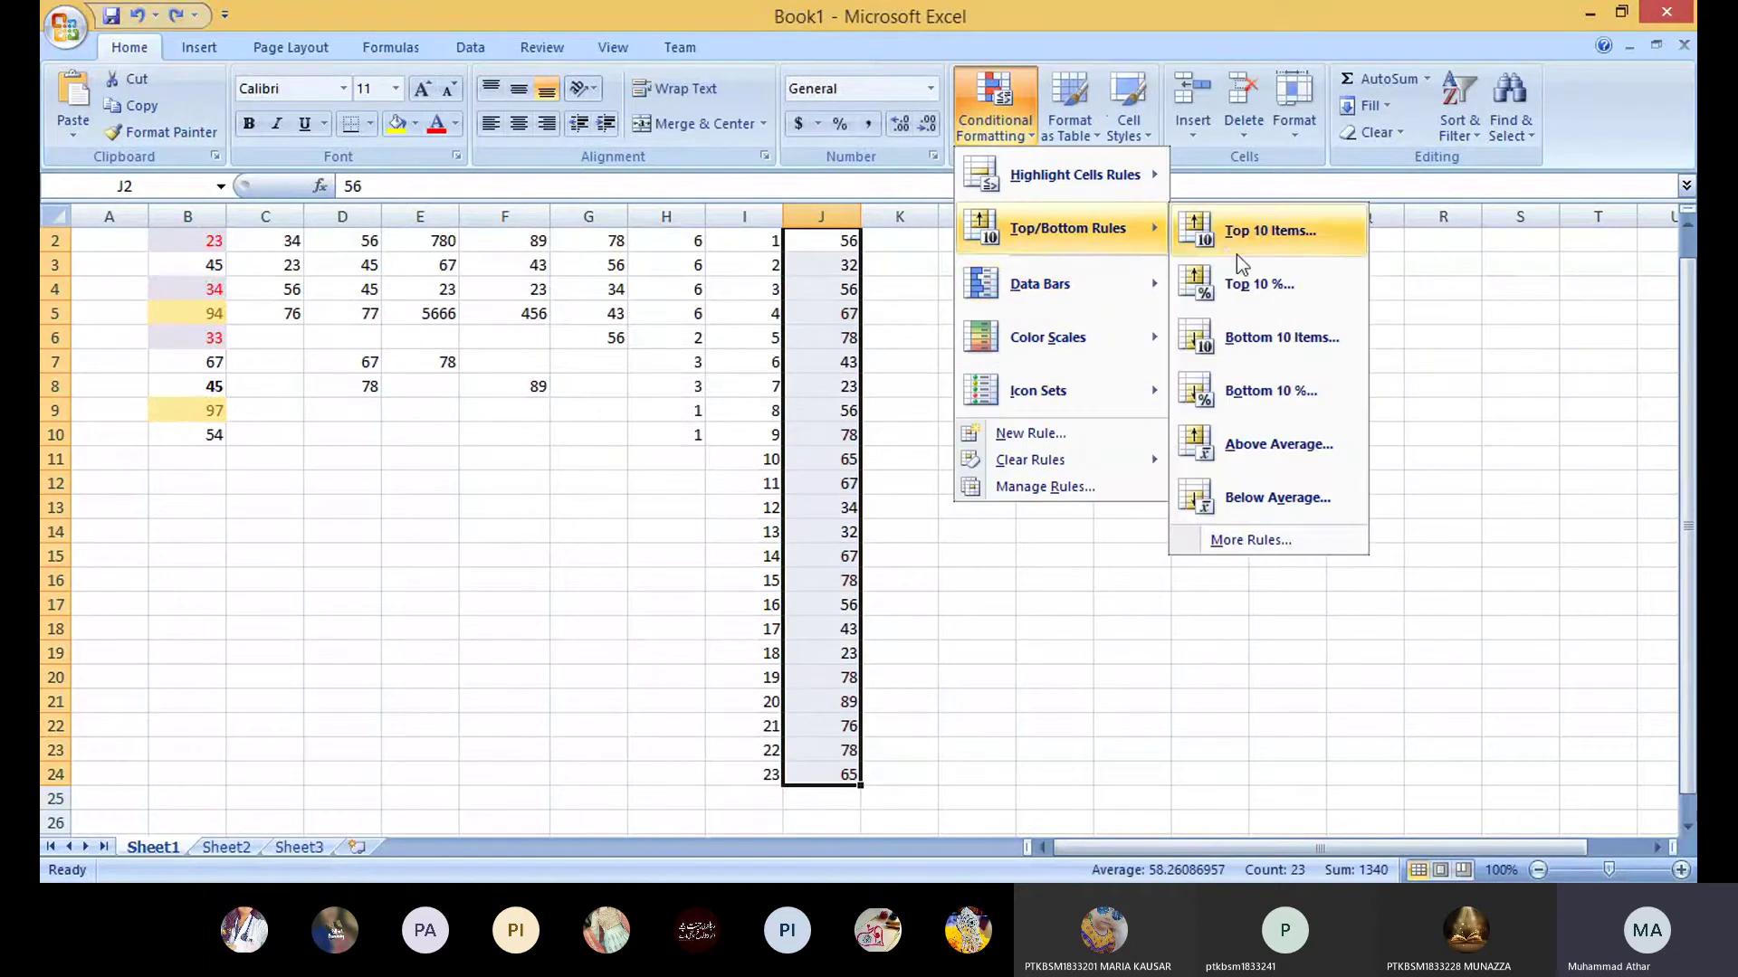
pyautogui.click(1273, 499)
pyautogui.click(635, 510)
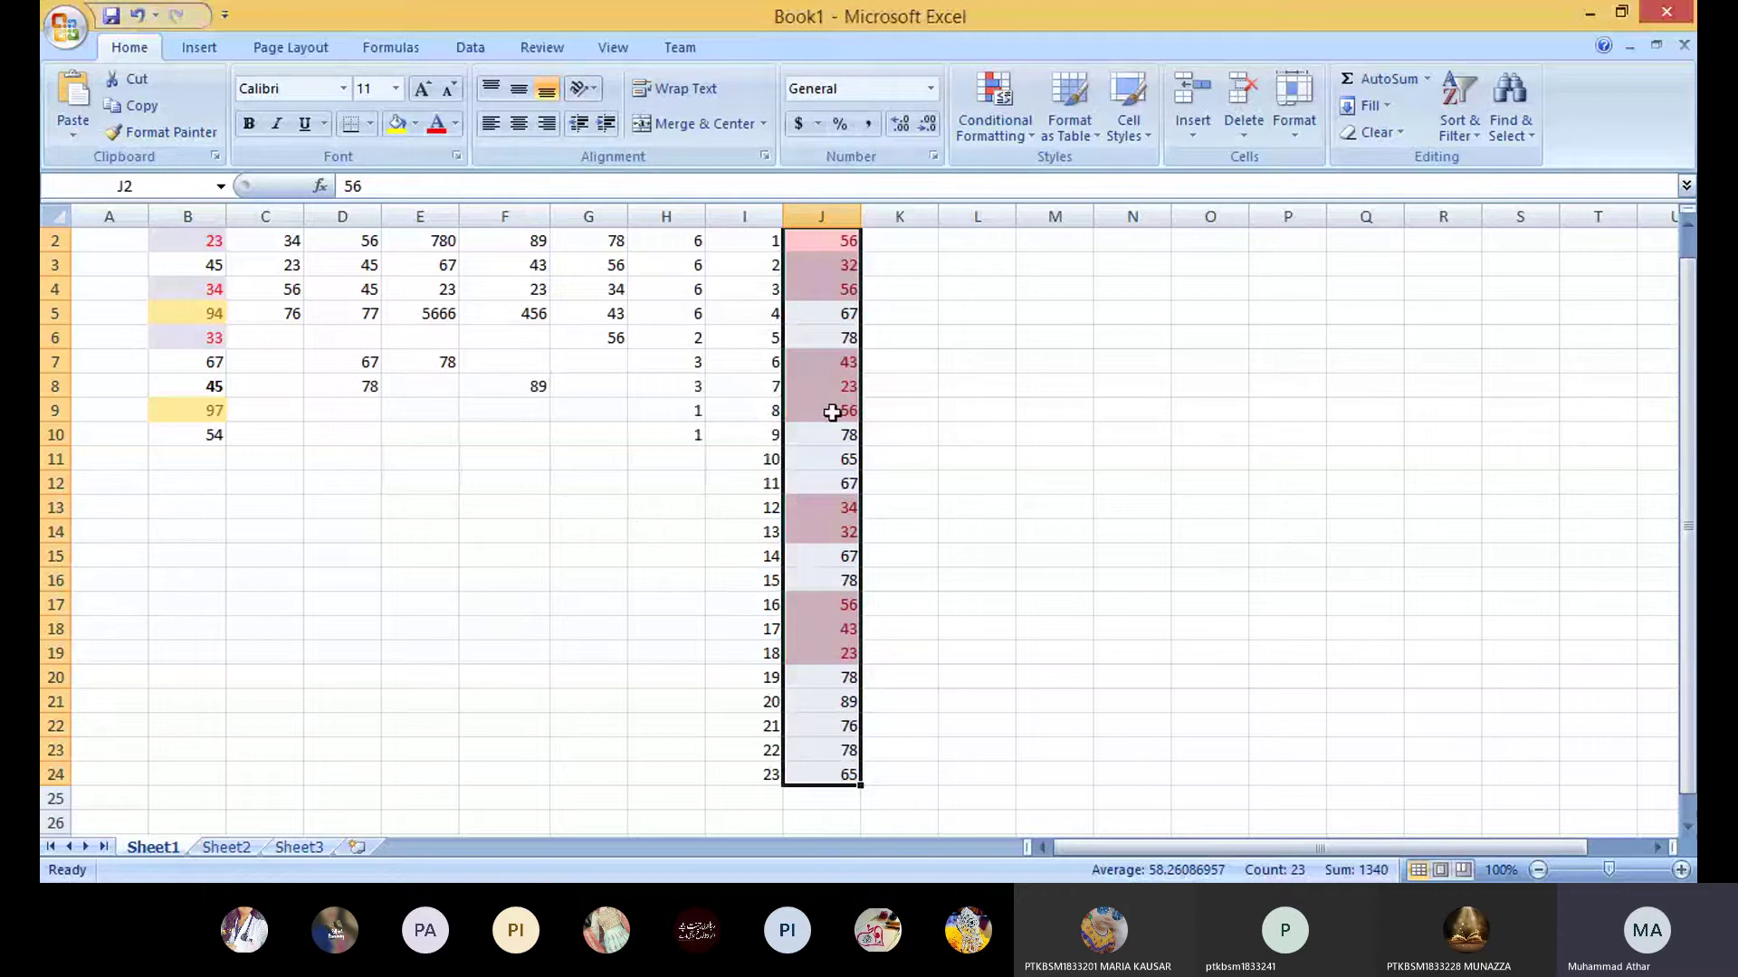
# Step: Undo the below-average highlighting of J2:J24
pyautogui.click(1031, 132)
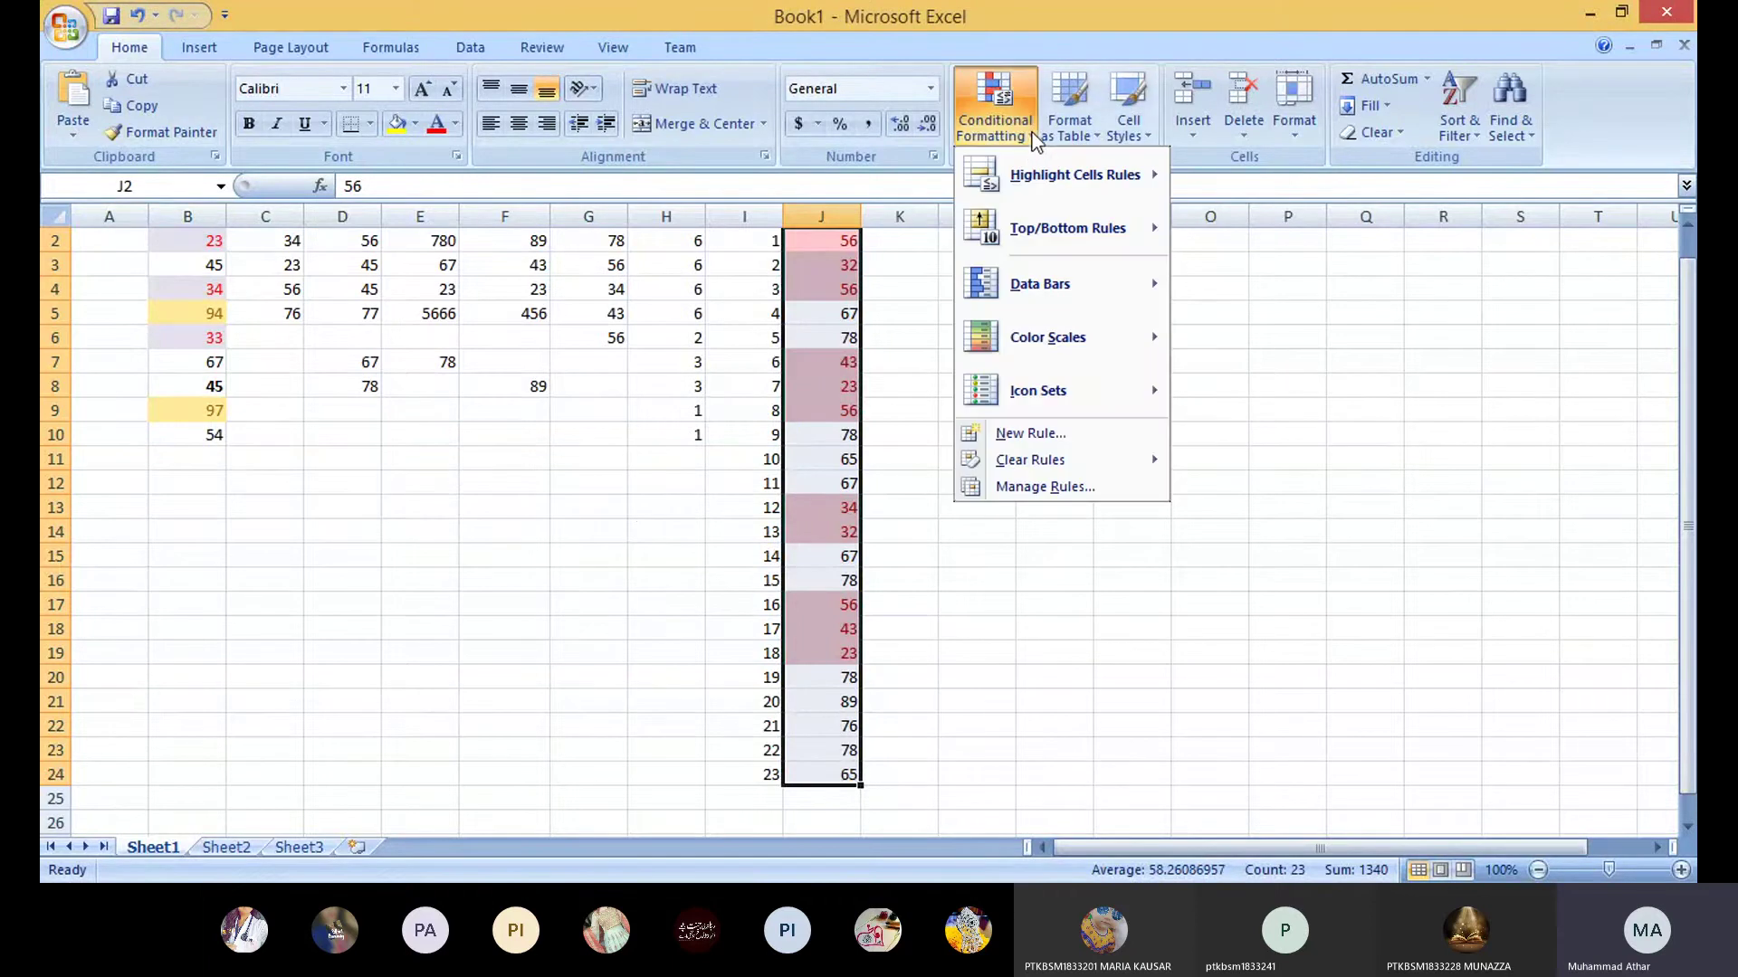
pyautogui.moveTo(1066, 246)
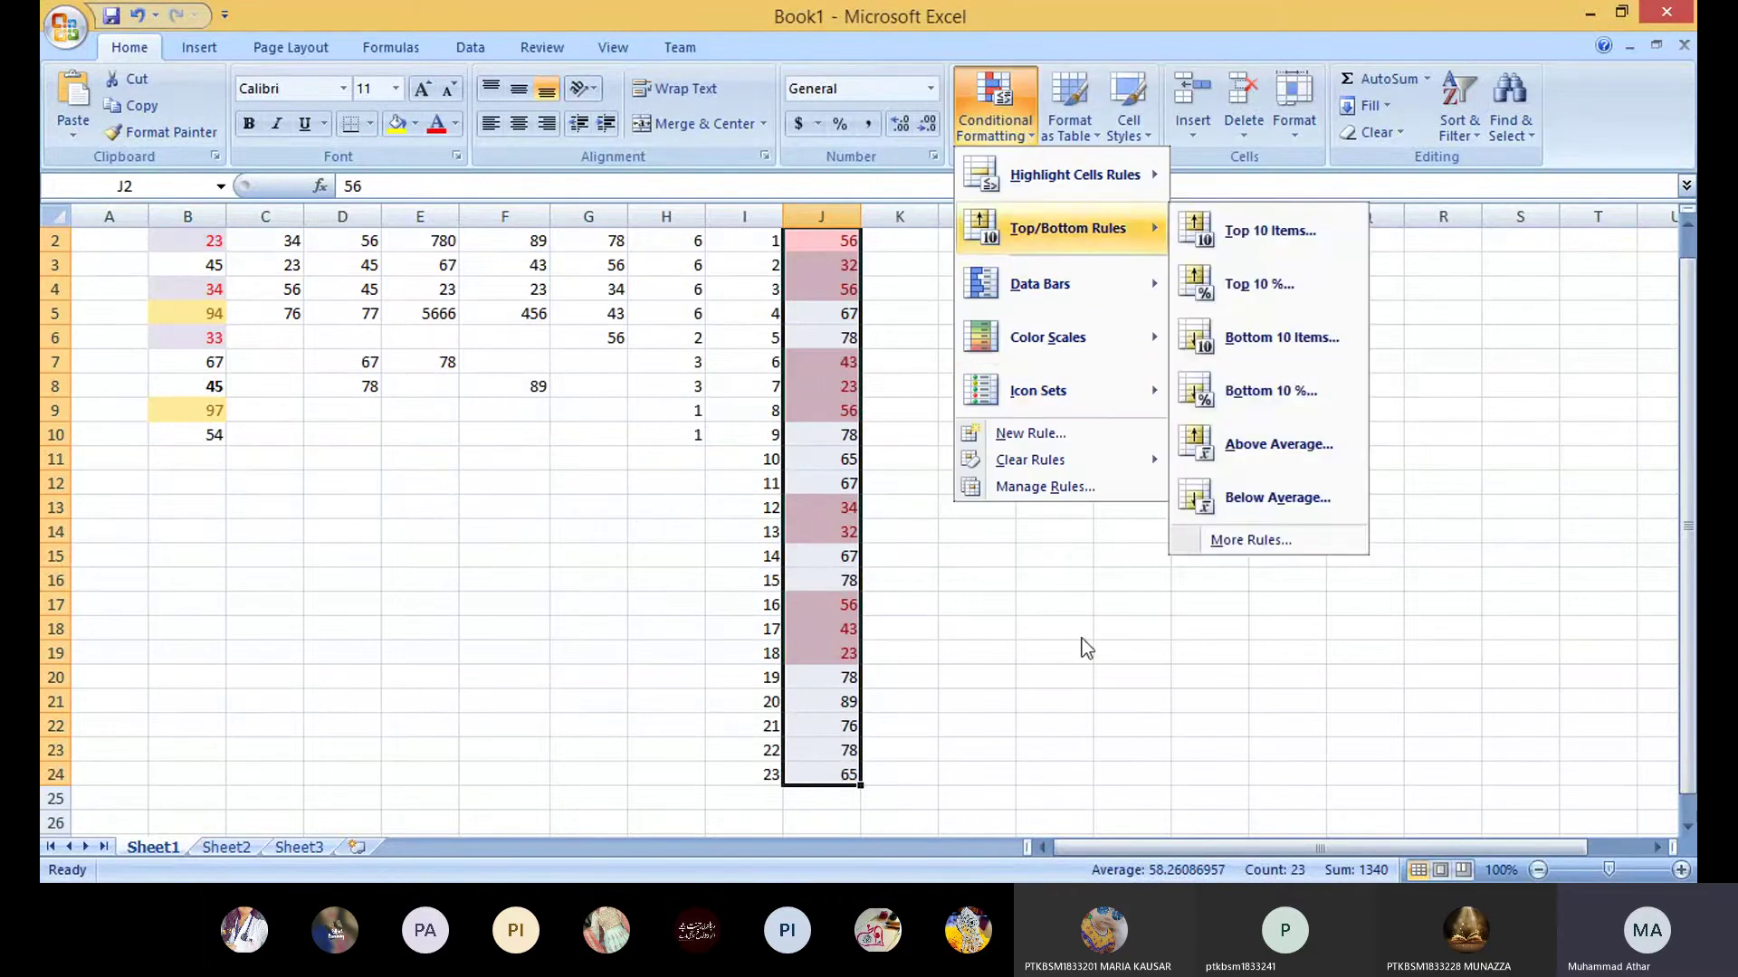
pyautogui.click(1000, 631)
pyautogui.hotkey('ctrl', 'z')
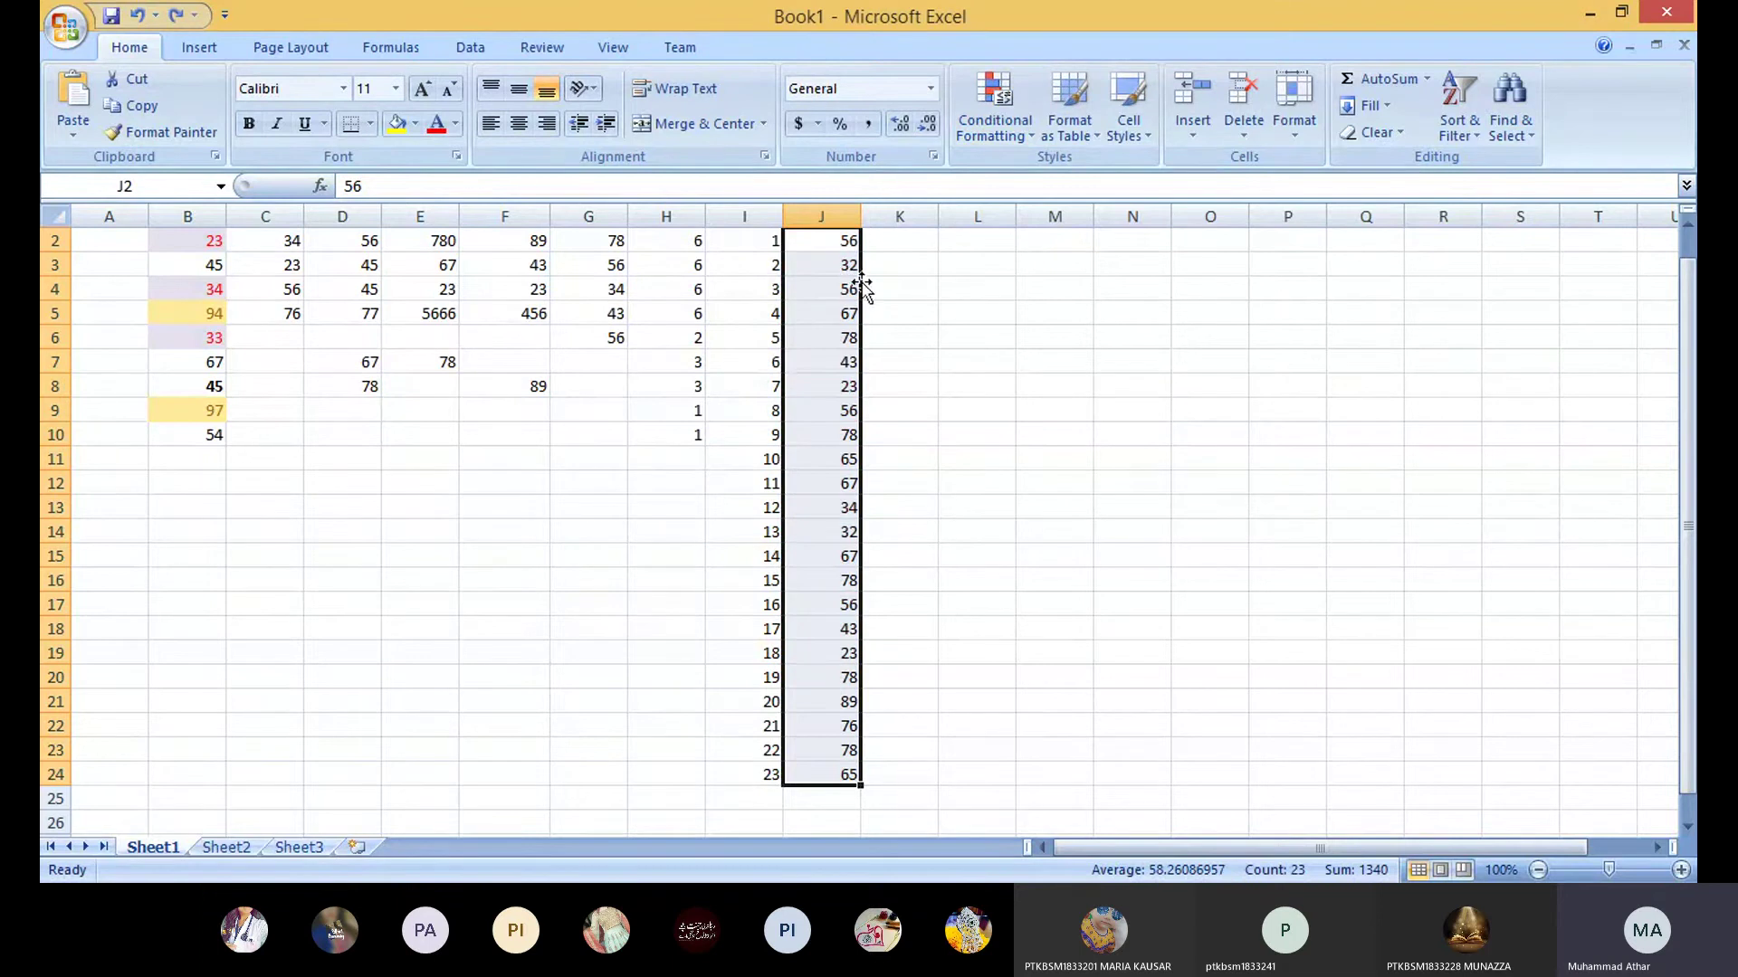
pyautogui.click(1095, 136)
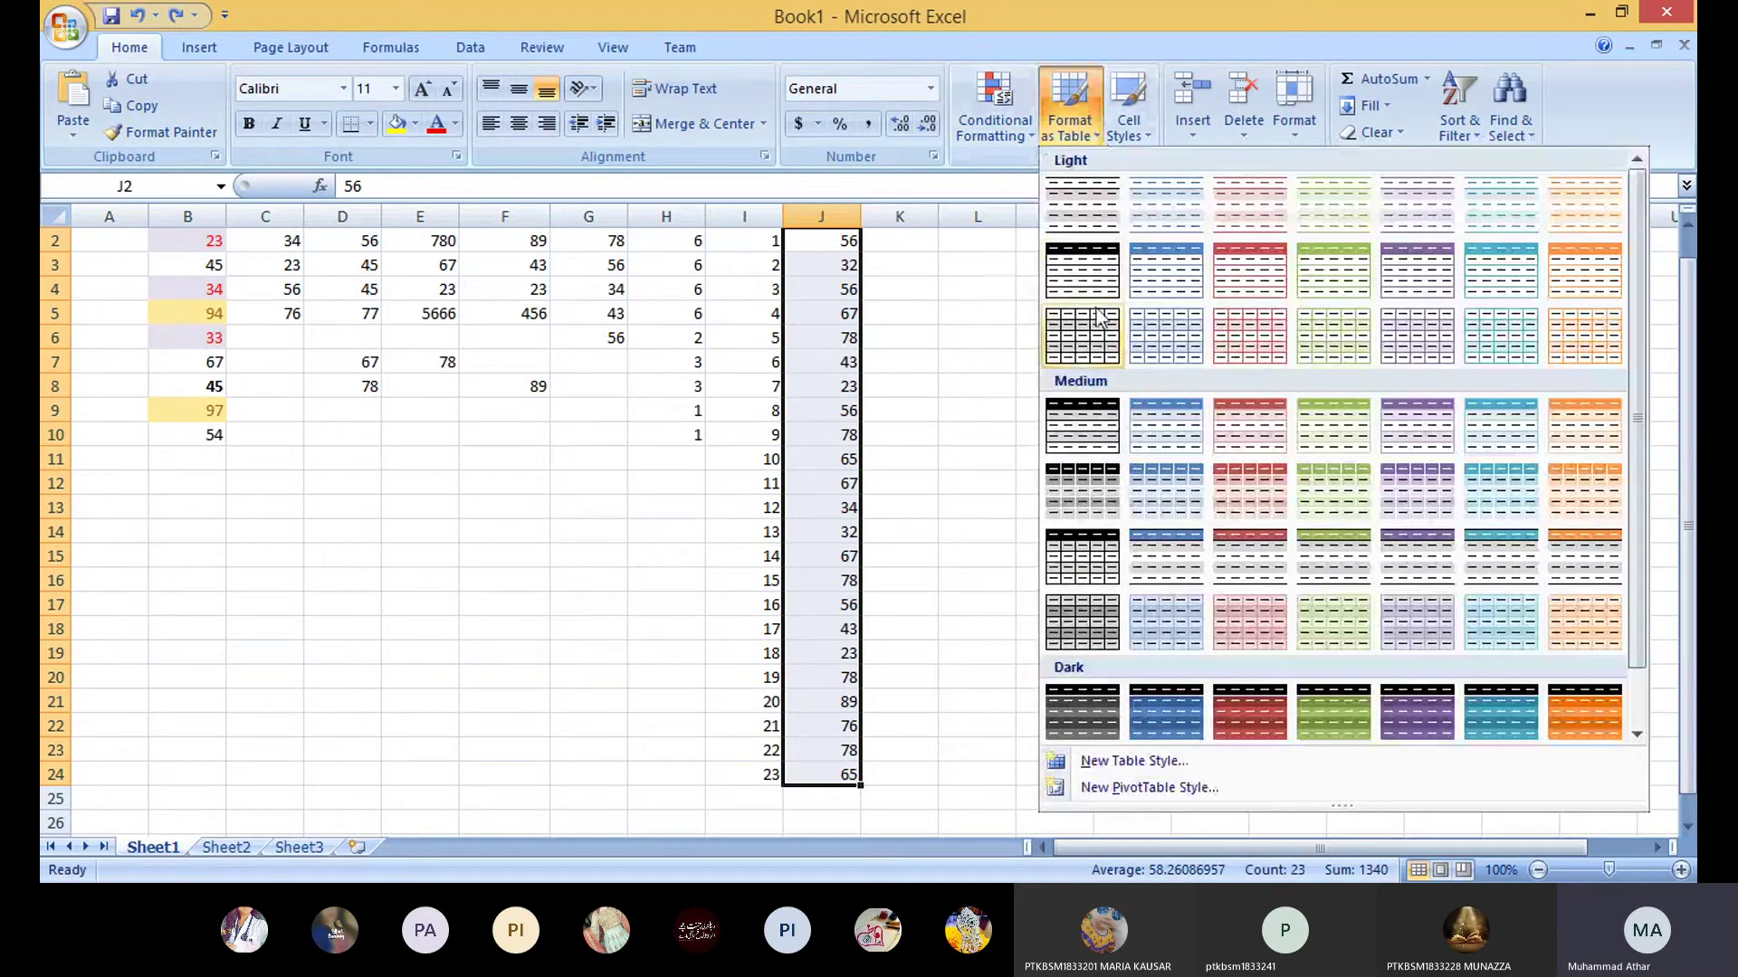
pyautogui.click(949, 348)
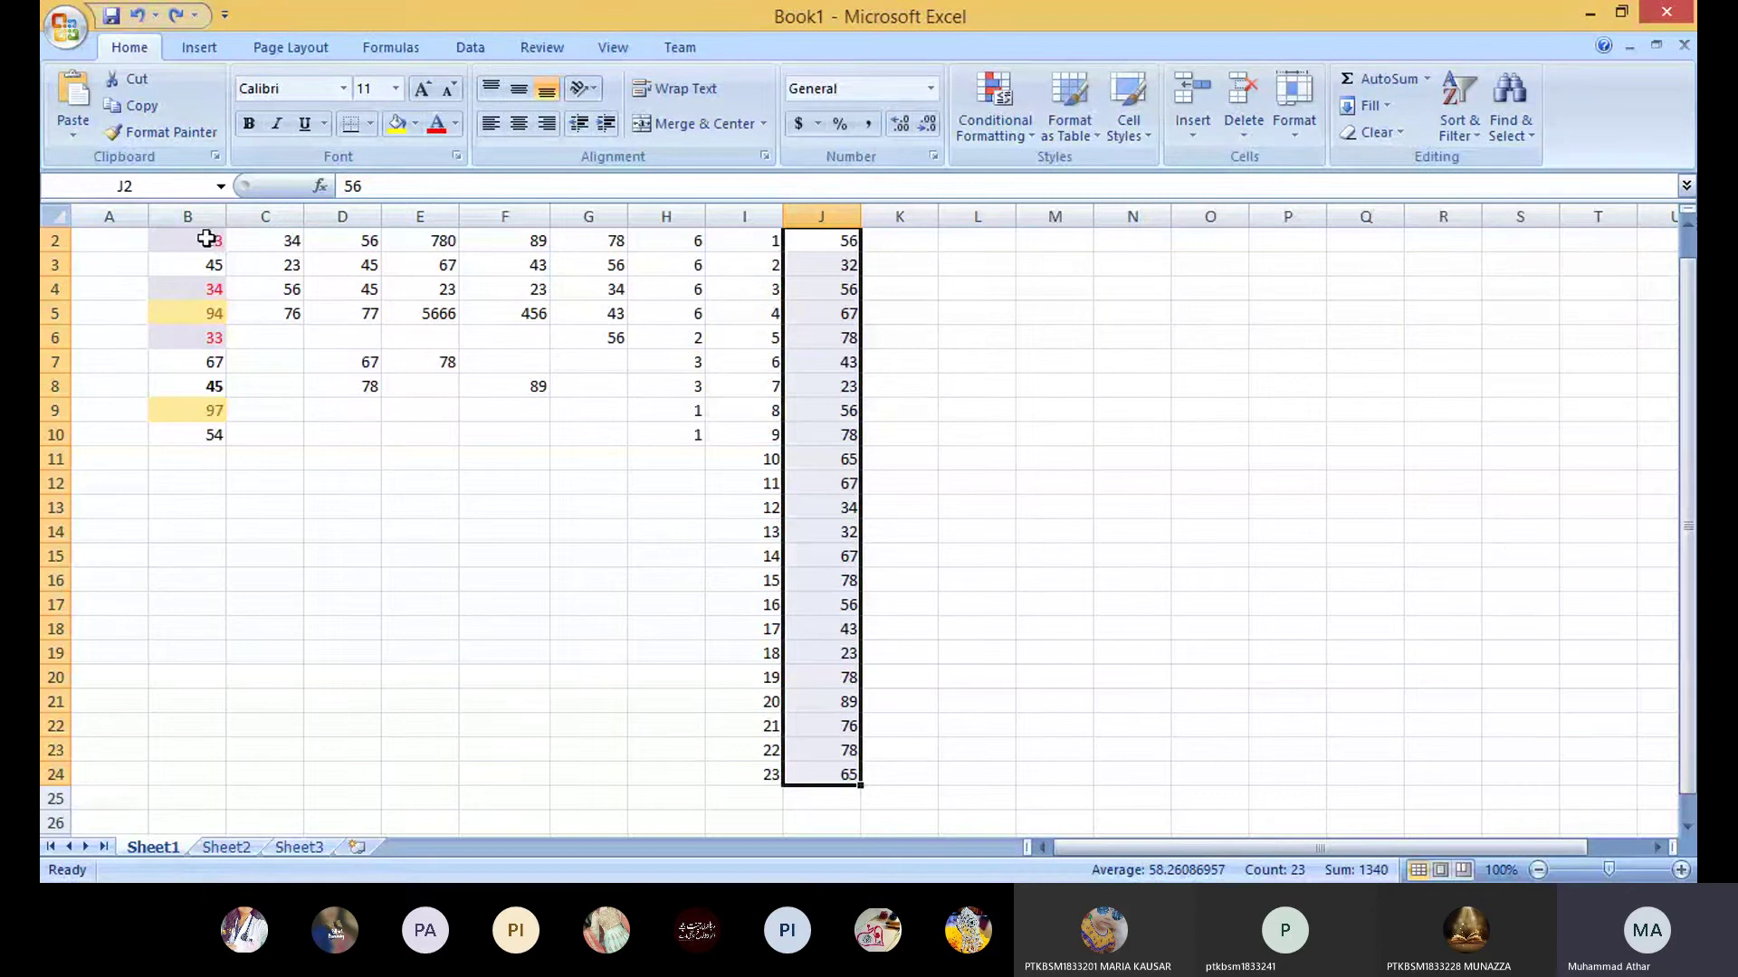
# Step: Clear all formats from the range A2:J24 while keeping its numbers
pyautogui.moveTo(143, 238); pyautogui.dragTo(853, 778)
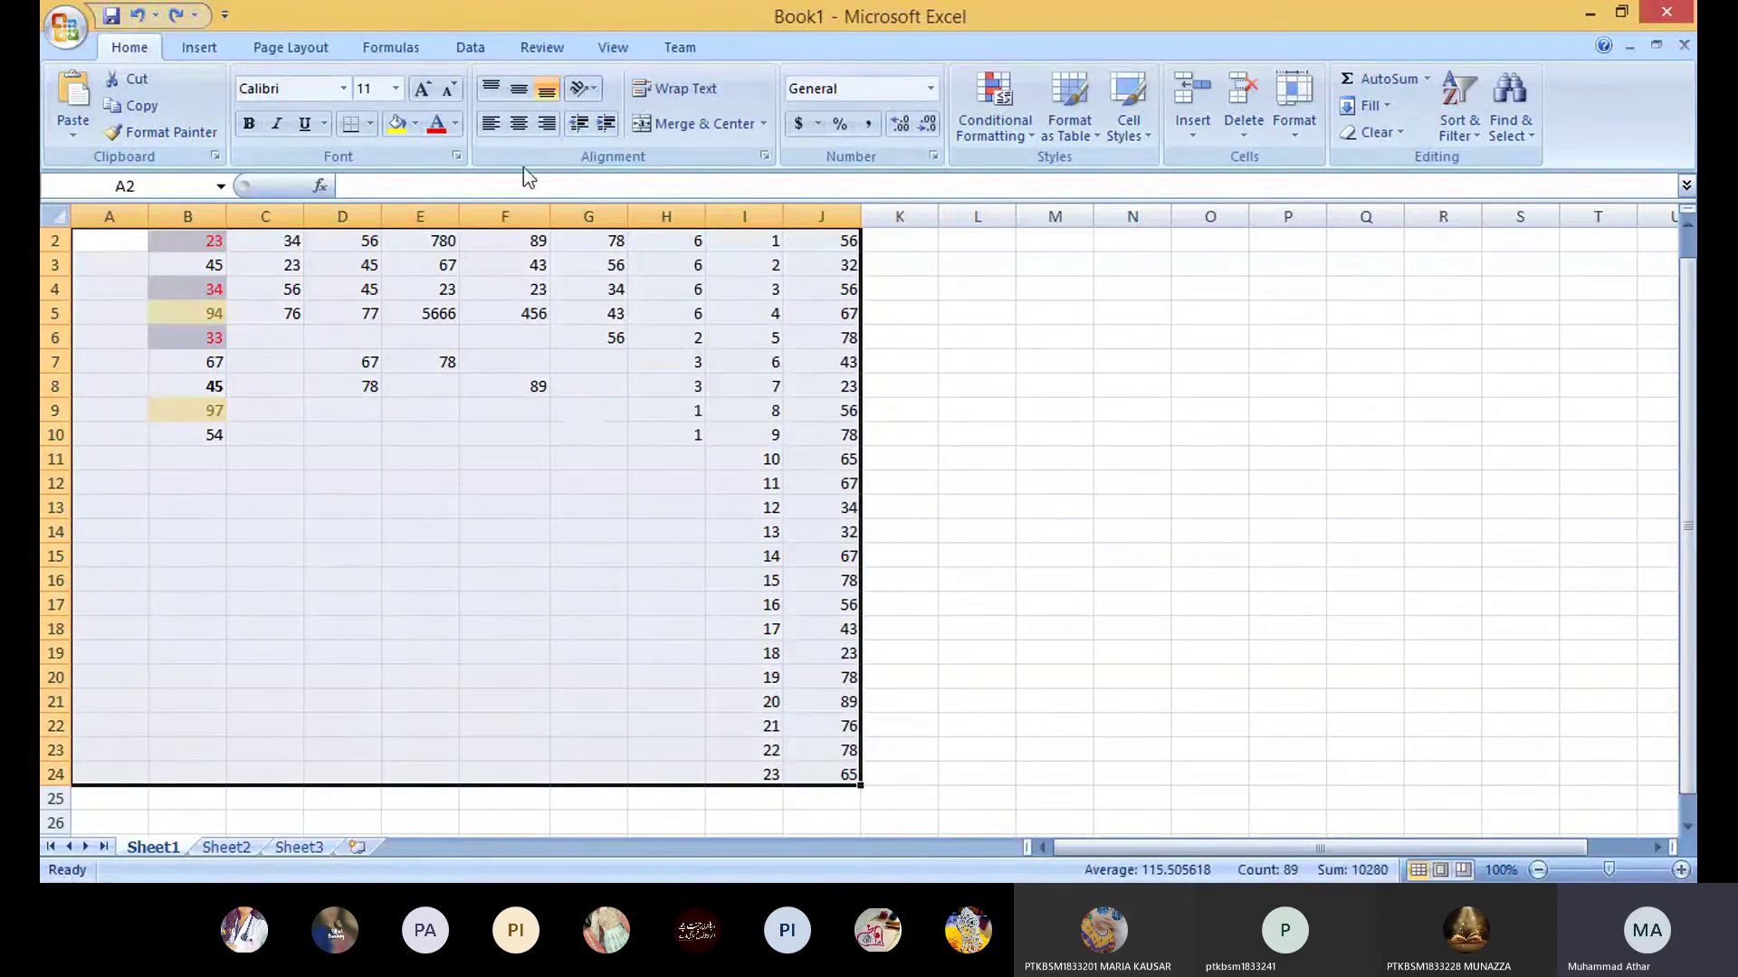
pyautogui.click(1374, 132)
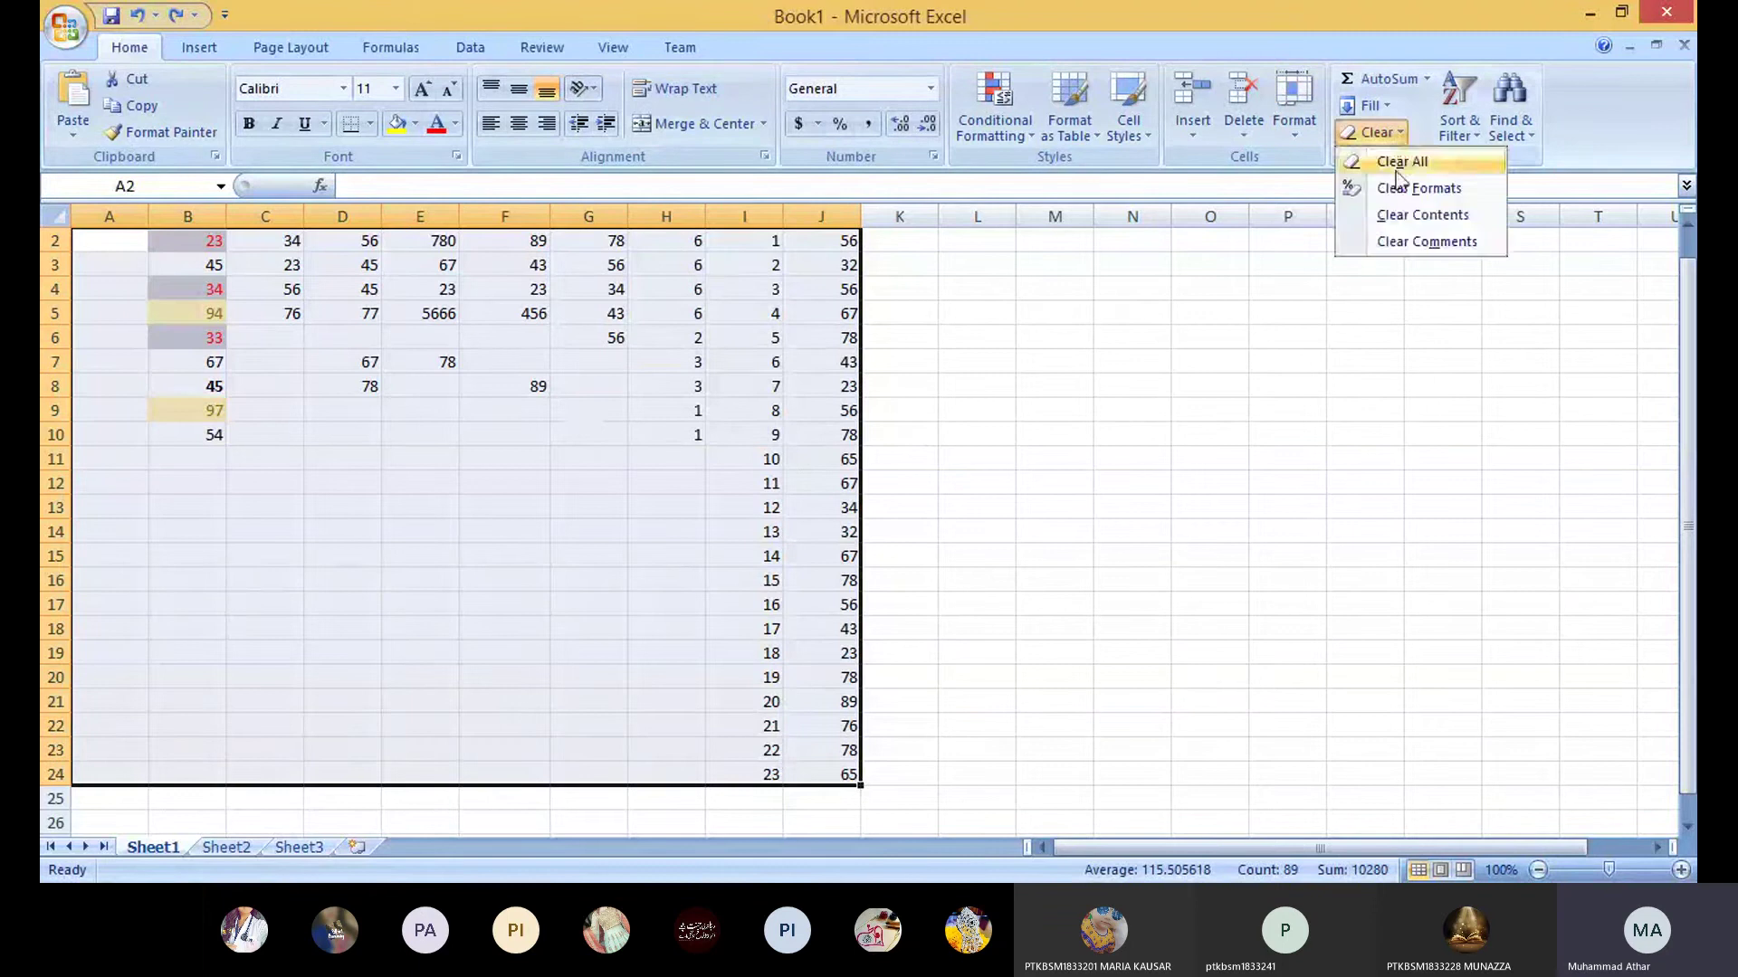
pyautogui.click(1396, 184)
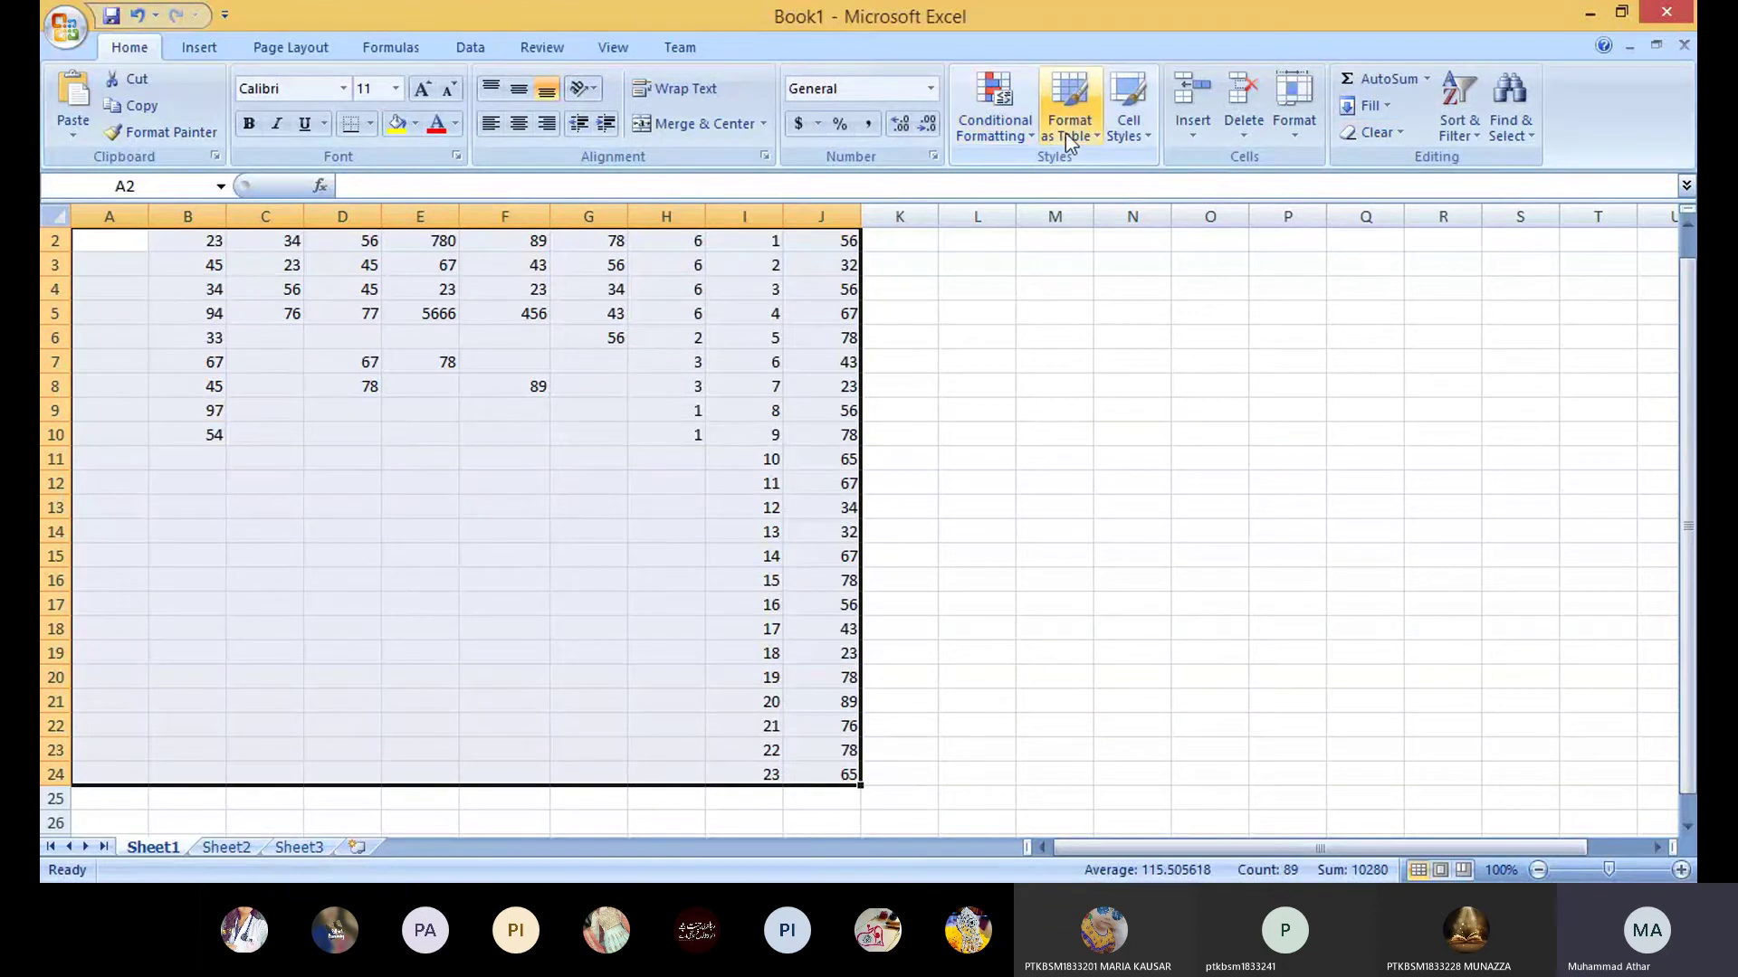
# Step: Format A2:J24 as a table with the first black Medium style, leaving the headers option unchecked
pyautogui.click(1093, 138)
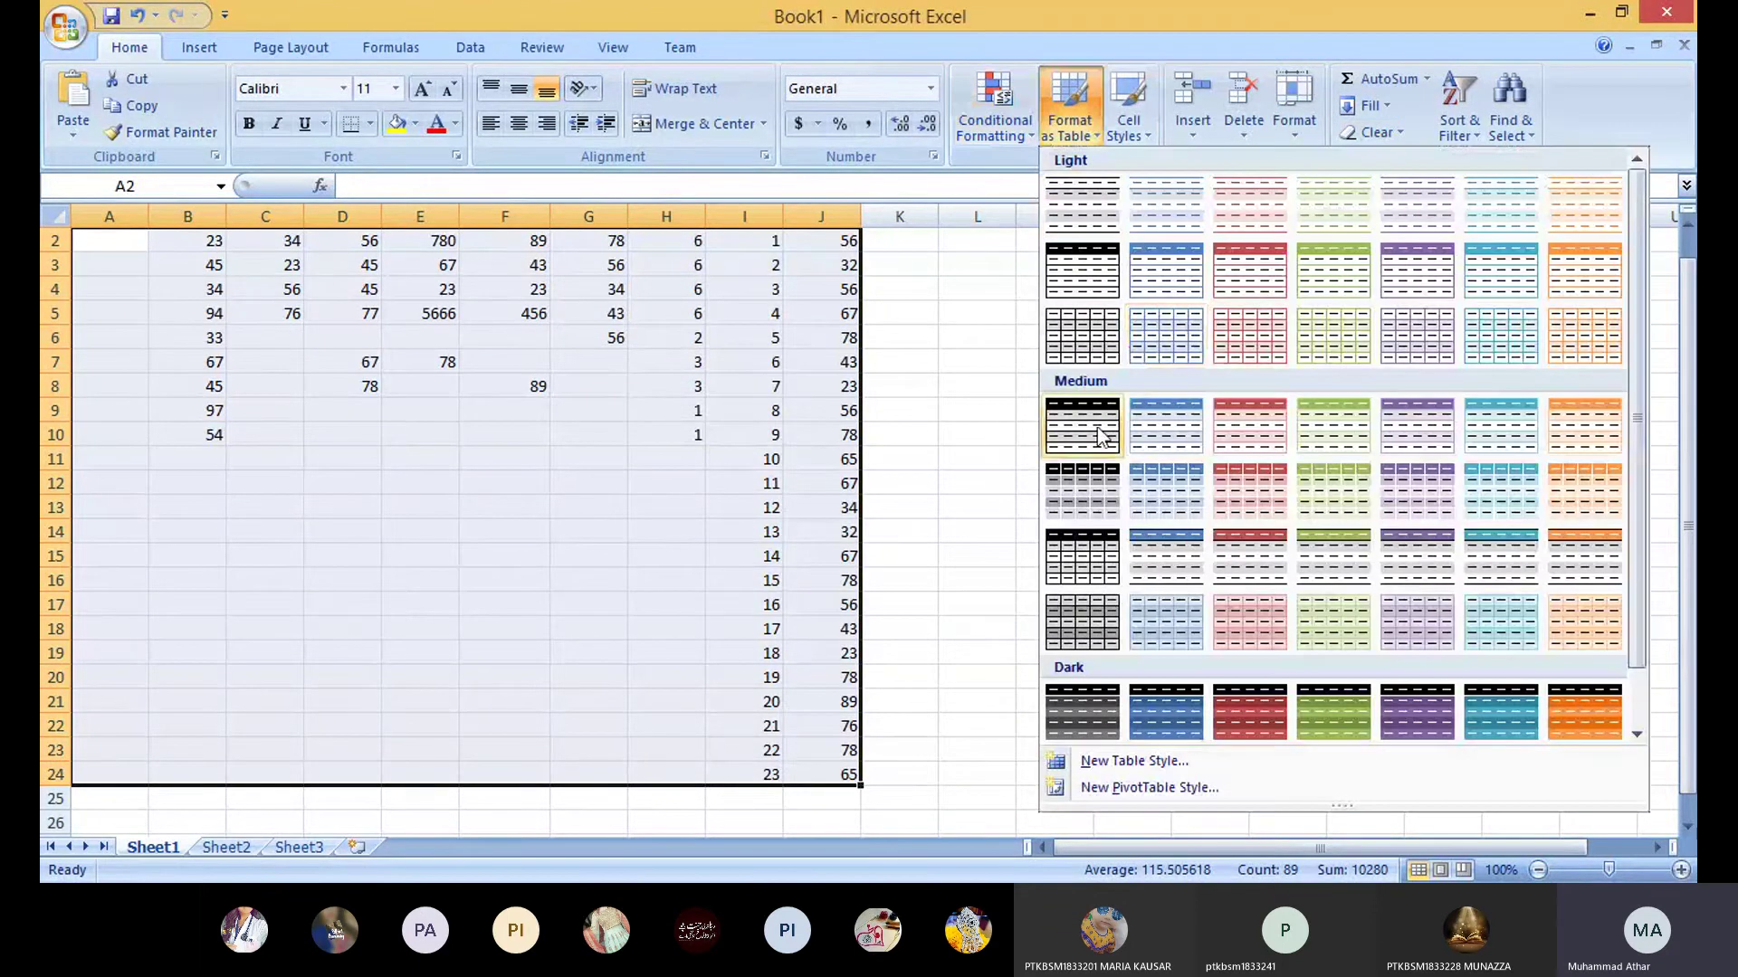
pyautogui.click(1097, 425)
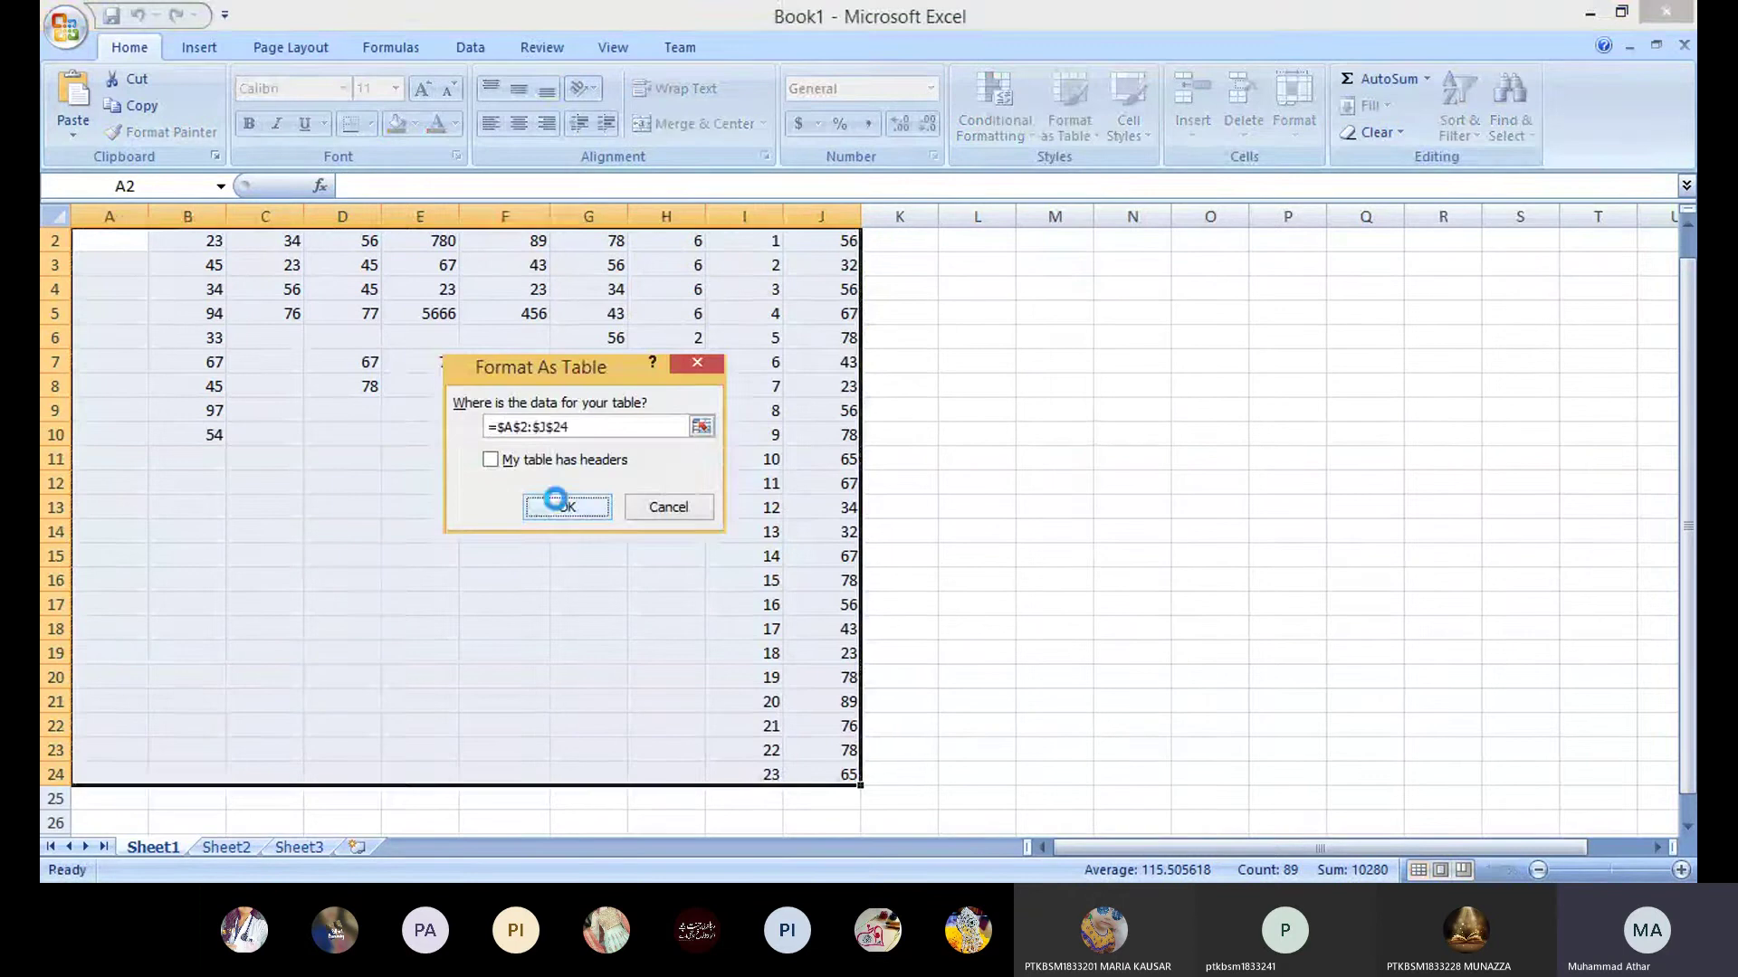
pyautogui.click(562, 505)
pyautogui.click(1122, 432)
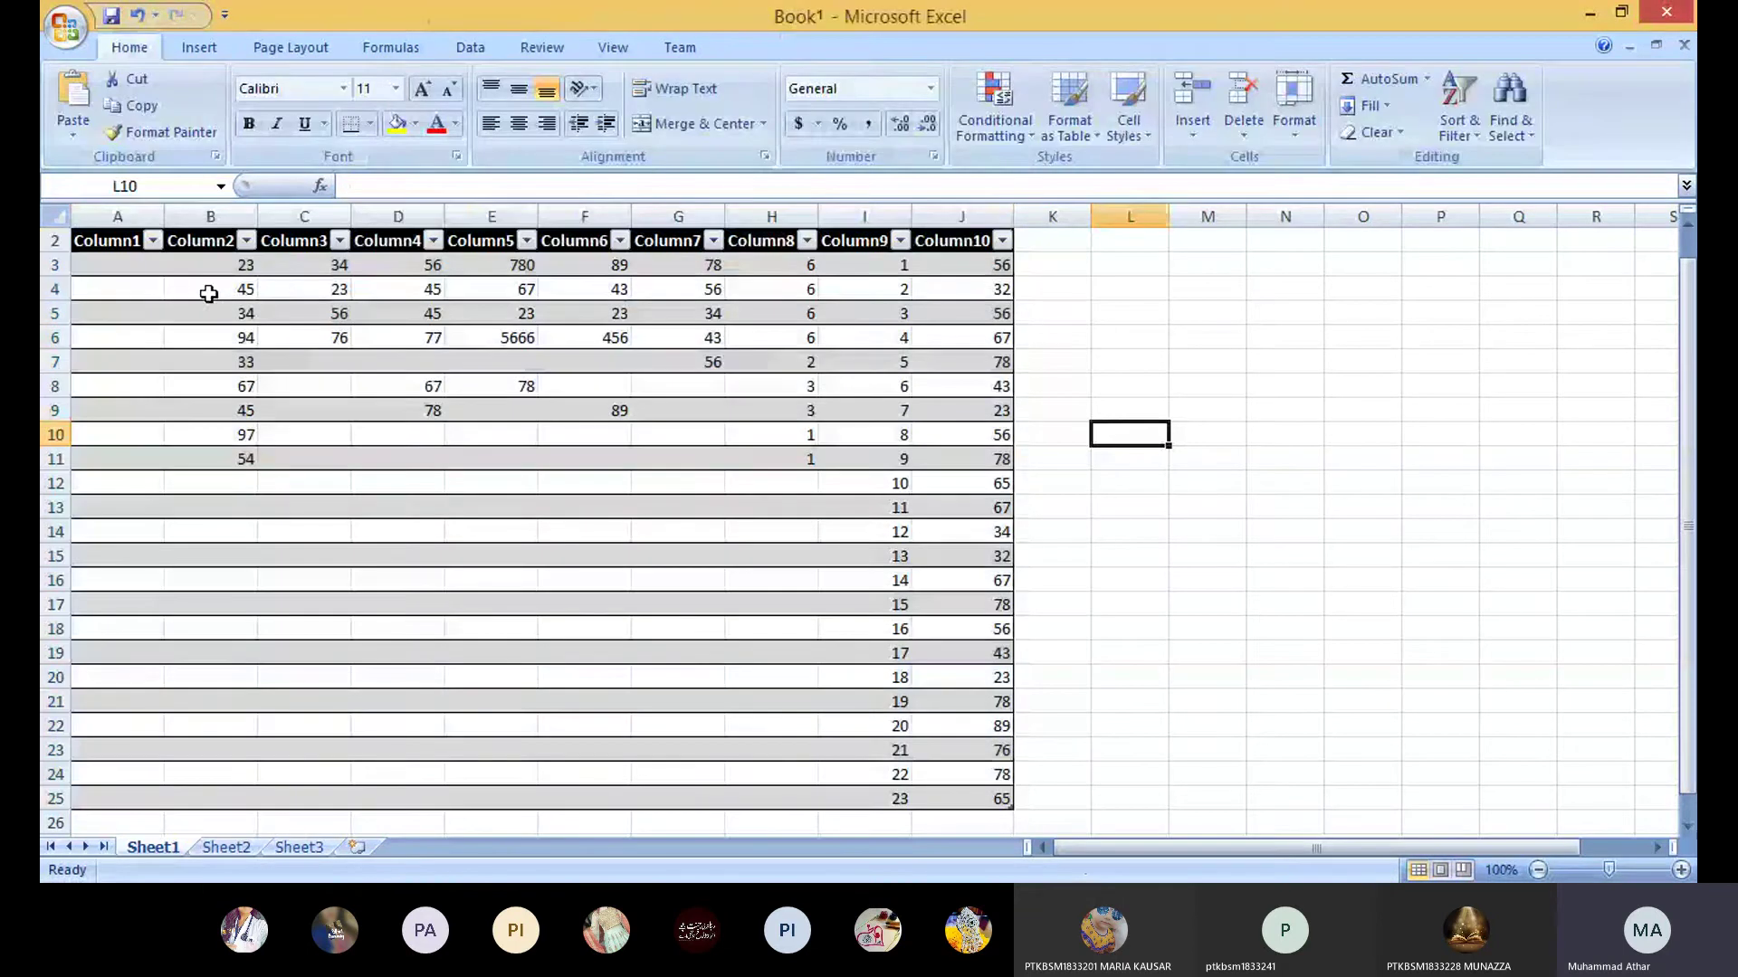
# Step: Undo the black Medium table formatting of A2:J24
pyautogui.click(1097, 136)
pyautogui.click(902, 362)
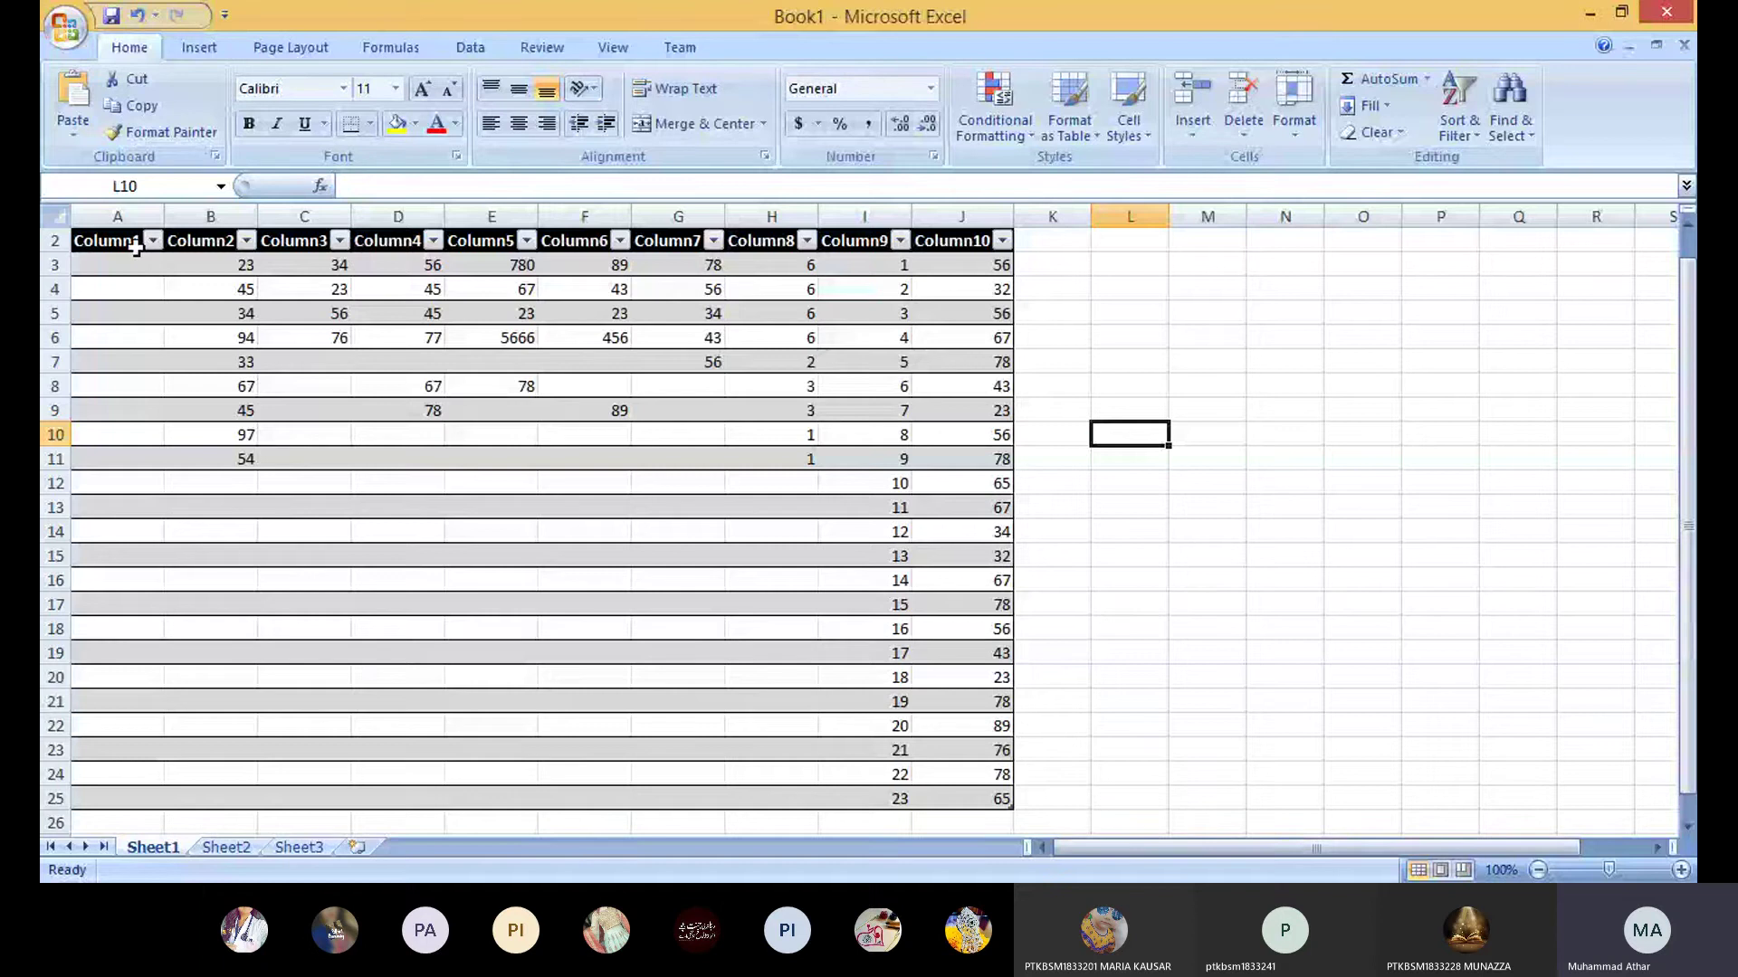
pyautogui.hotkey('ctrl', 'z')
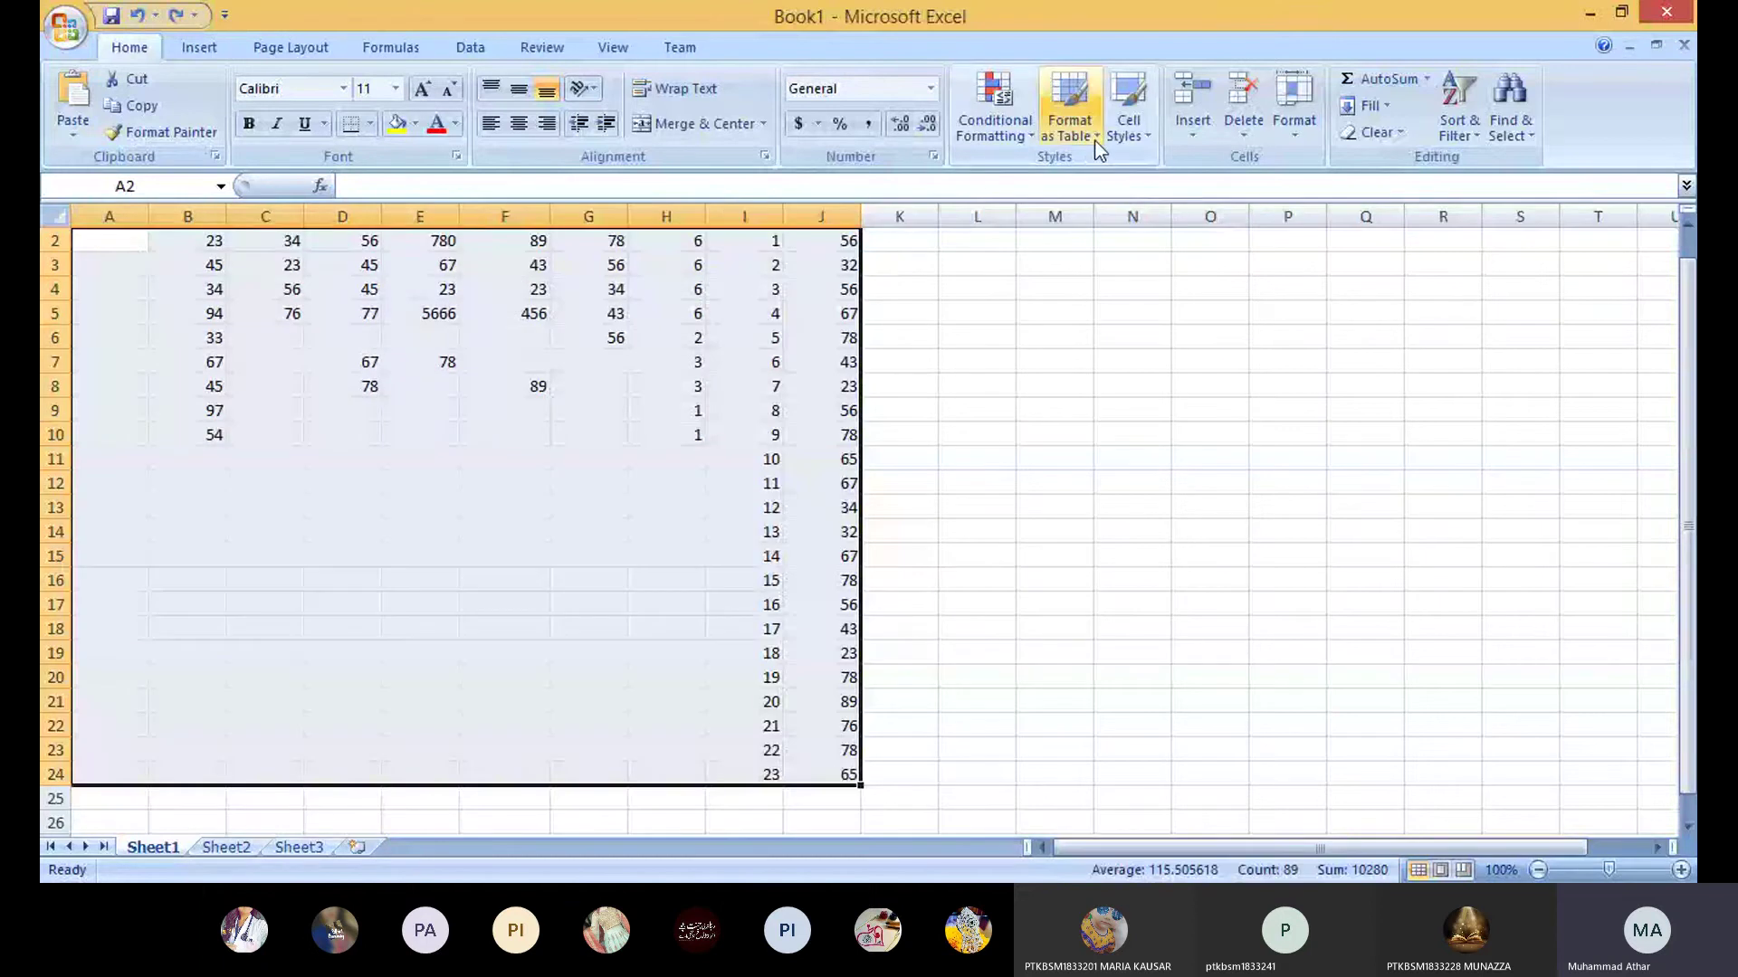
# Step: Format A2:J24 as a table with the red Dark style, leaving the headers option unchecked
pyautogui.click(1071, 127)
pyautogui.scroll(-1, 1640, 477)
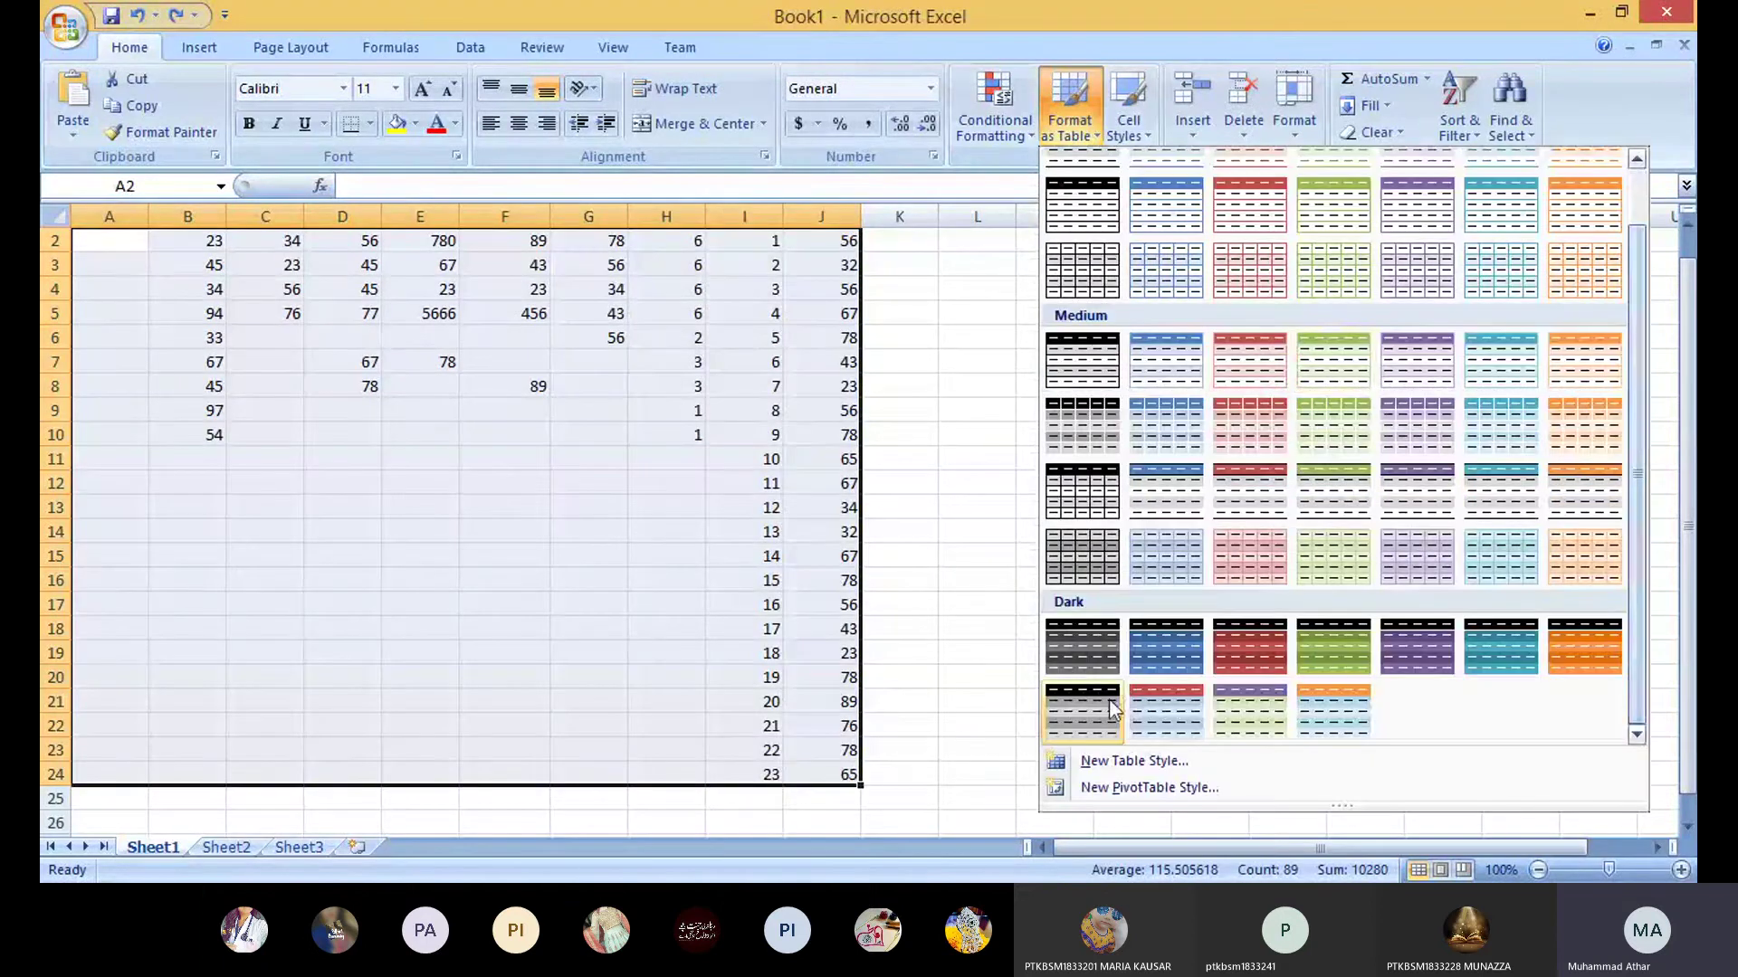
pyautogui.click(1238, 643)
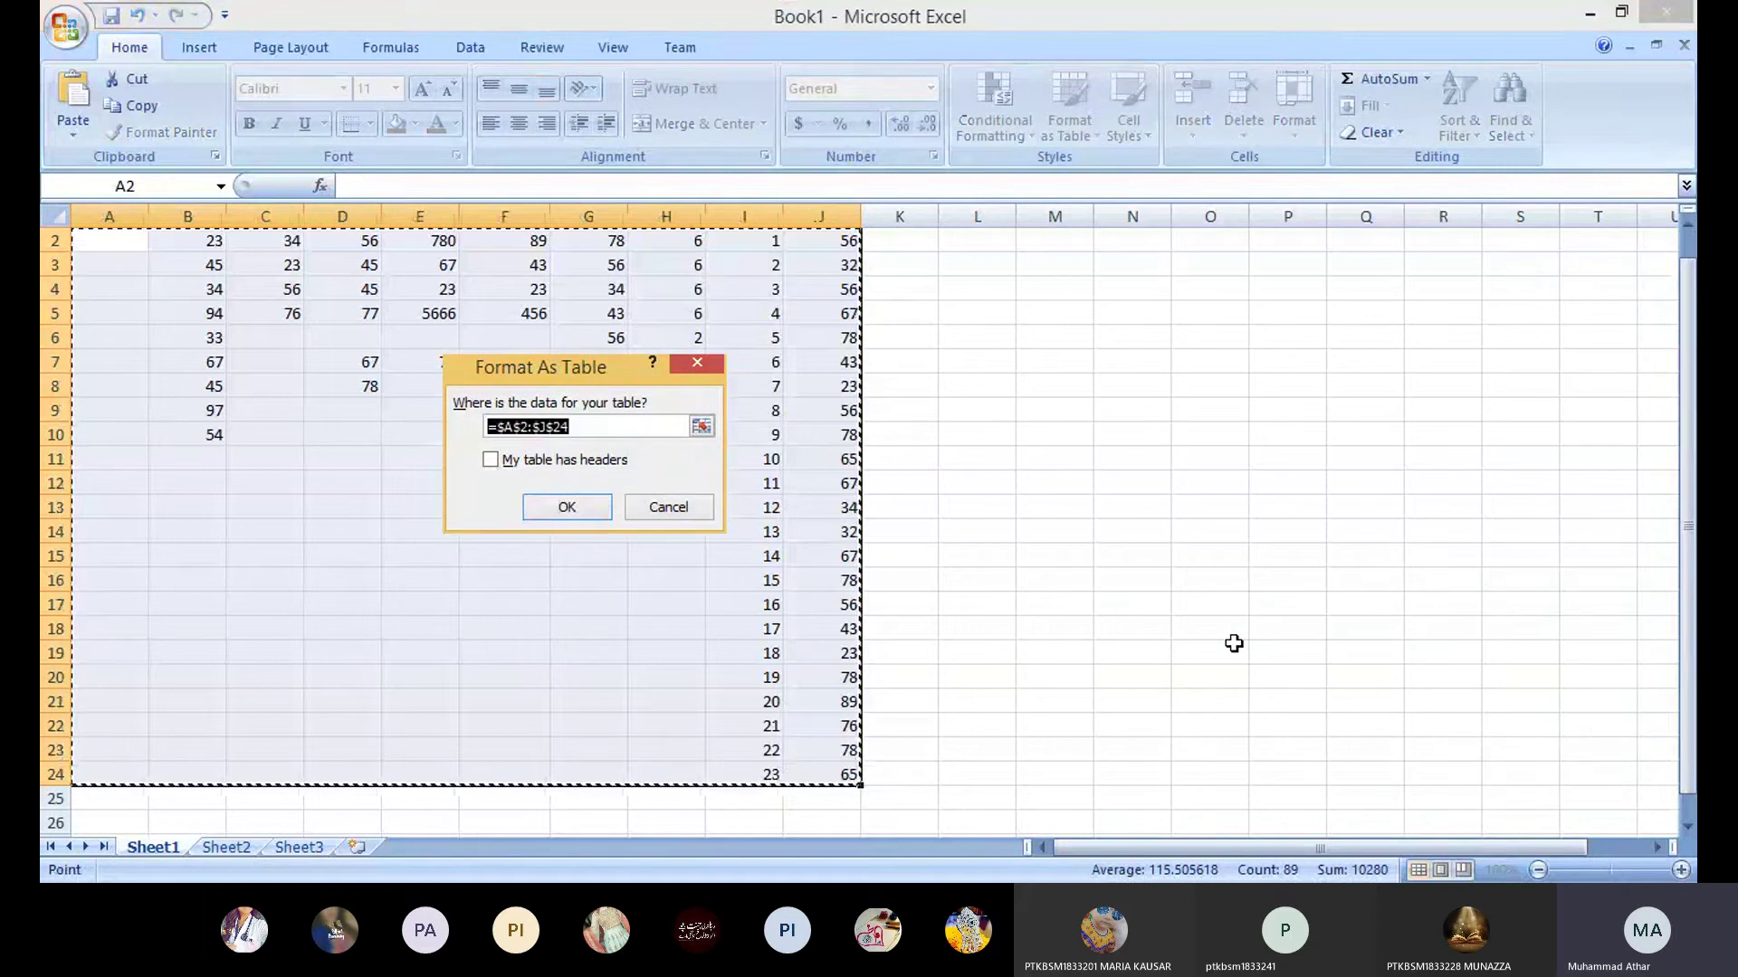
pyautogui.click(583, 515)
pyautogui.click(1124, 496)
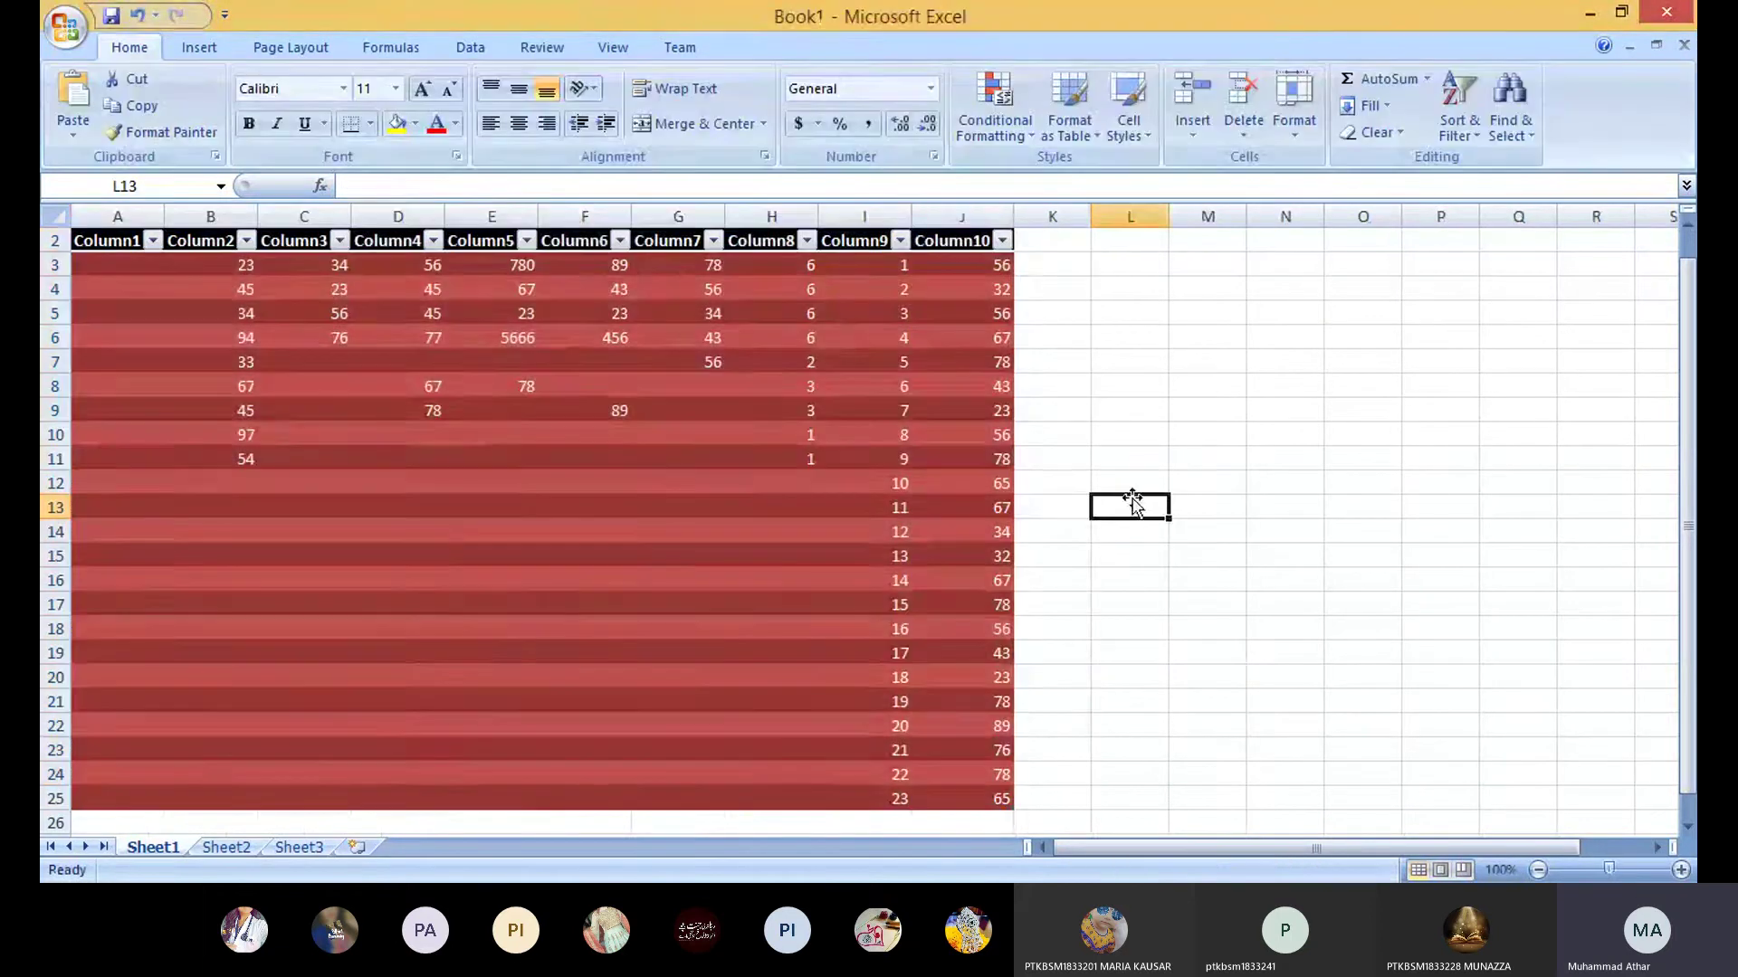
# Step: Restyle the table in turn with the green Dark, aqua Dark and orange Light table styles
pyautogui.click(681, 359)
pyautogui.click(581, 291)
pyautogui.click(579, 414)
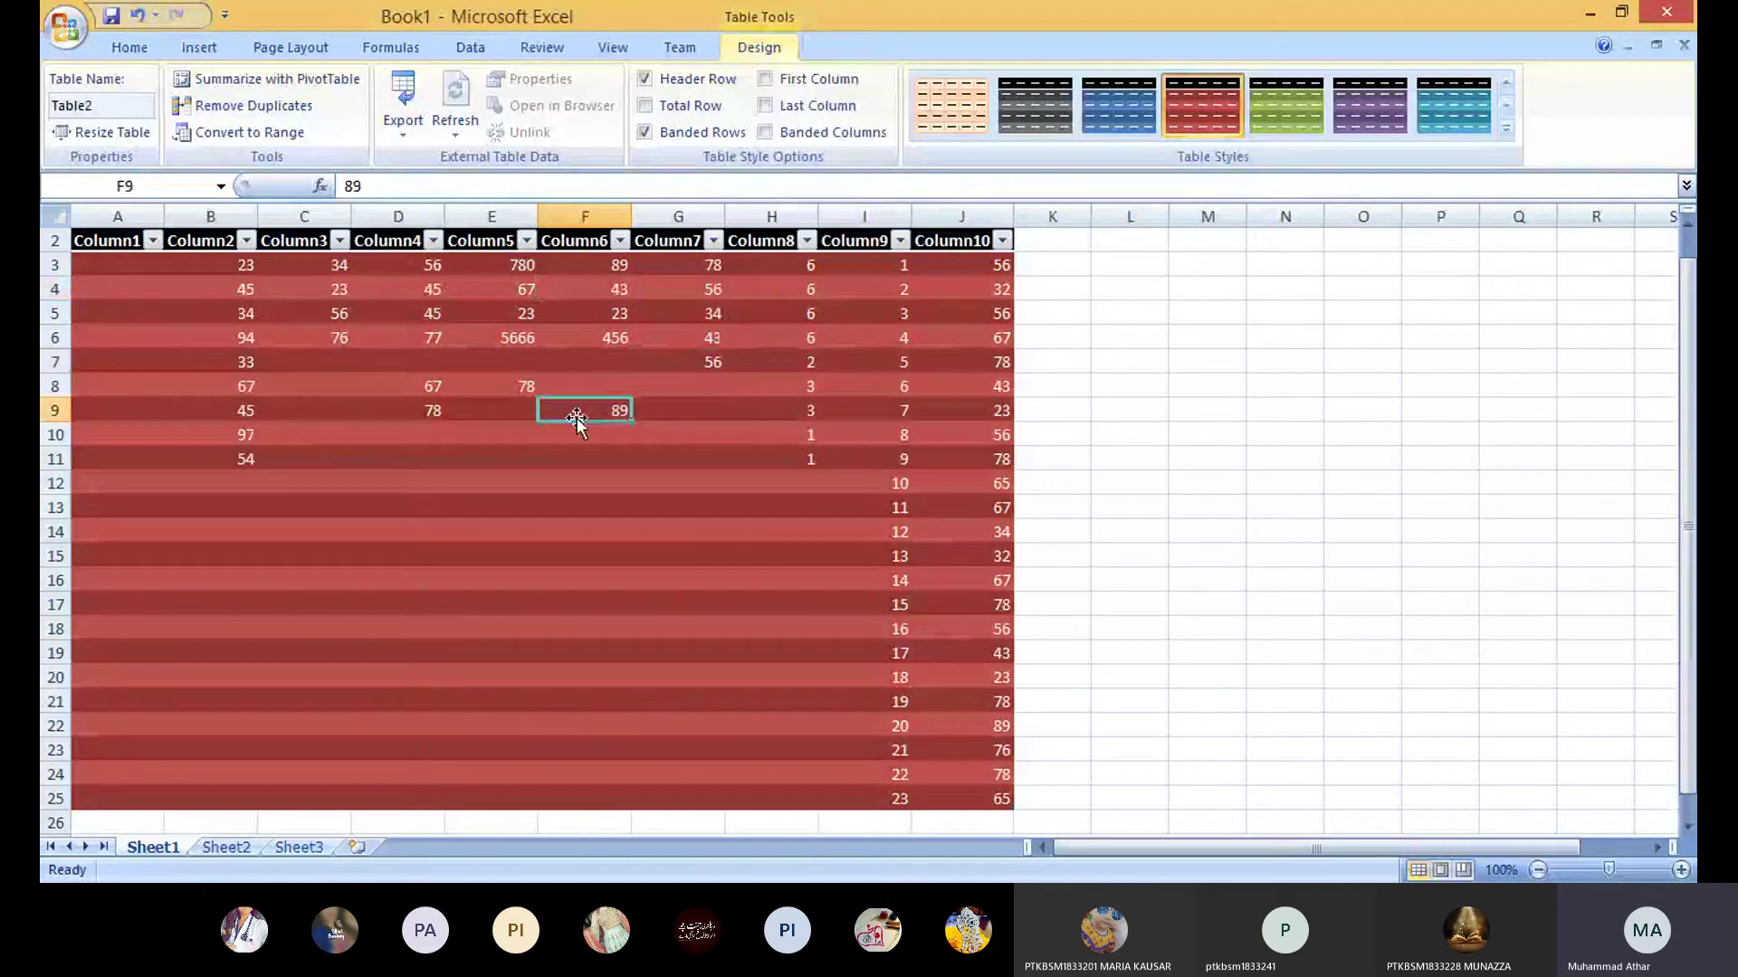
pyautogui.click(505, 294)
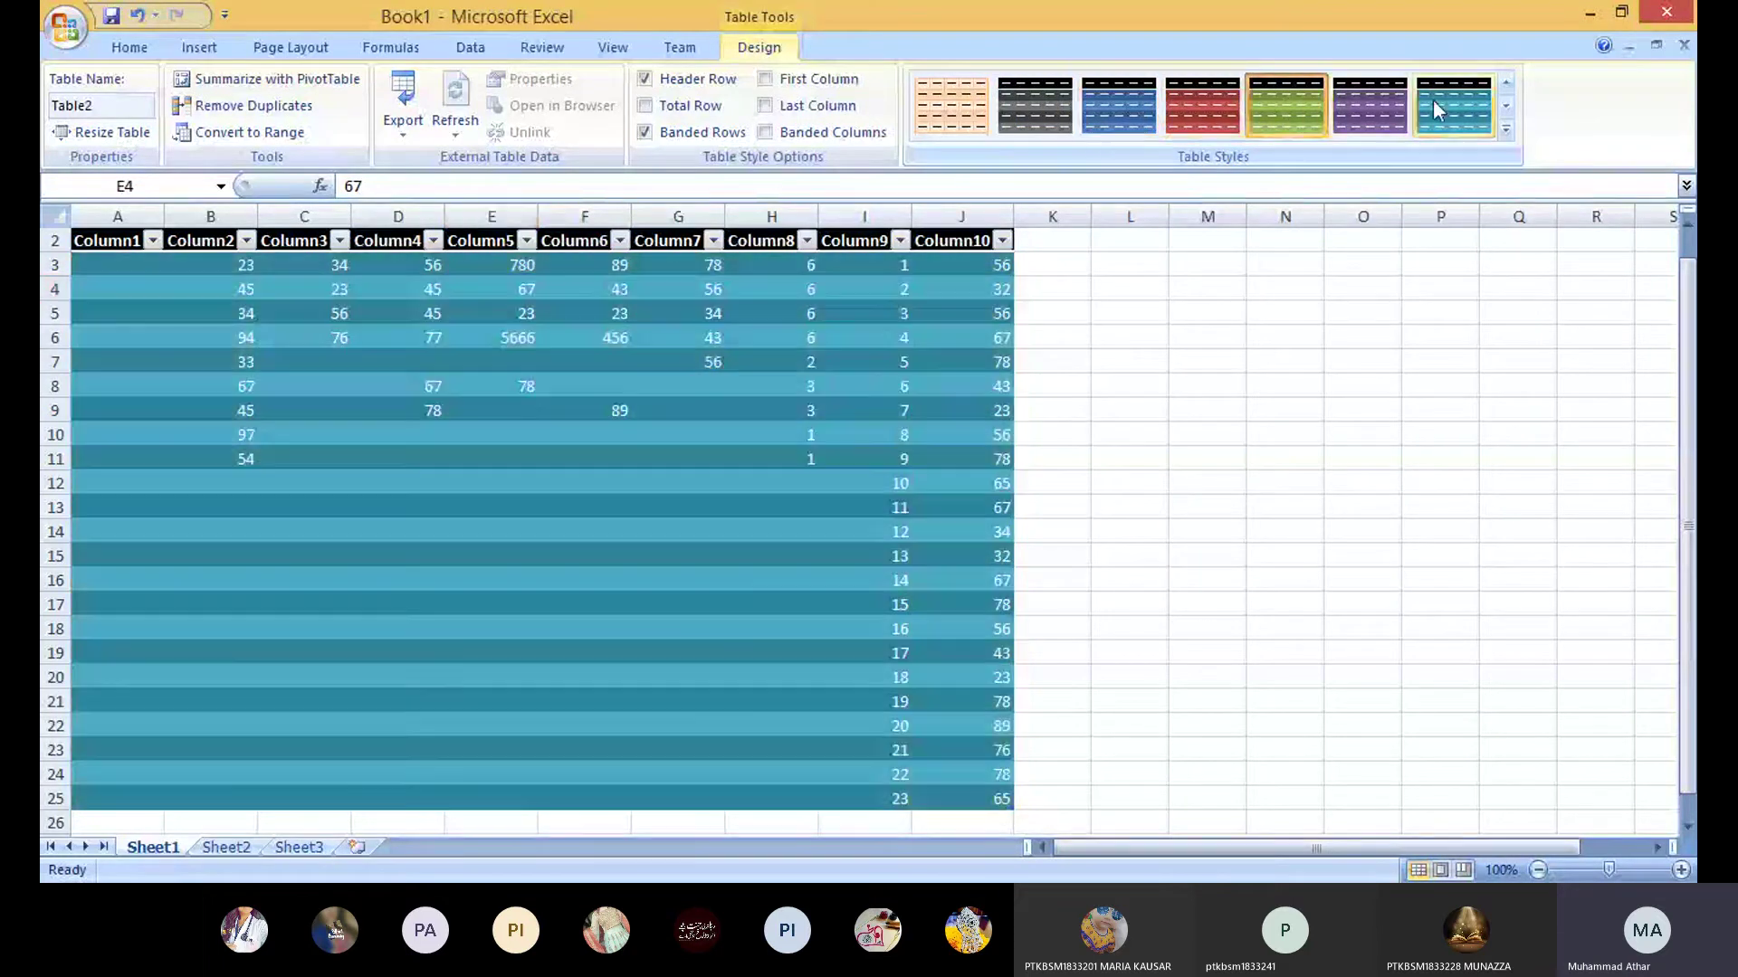
pyautogui.click(1506, 127)
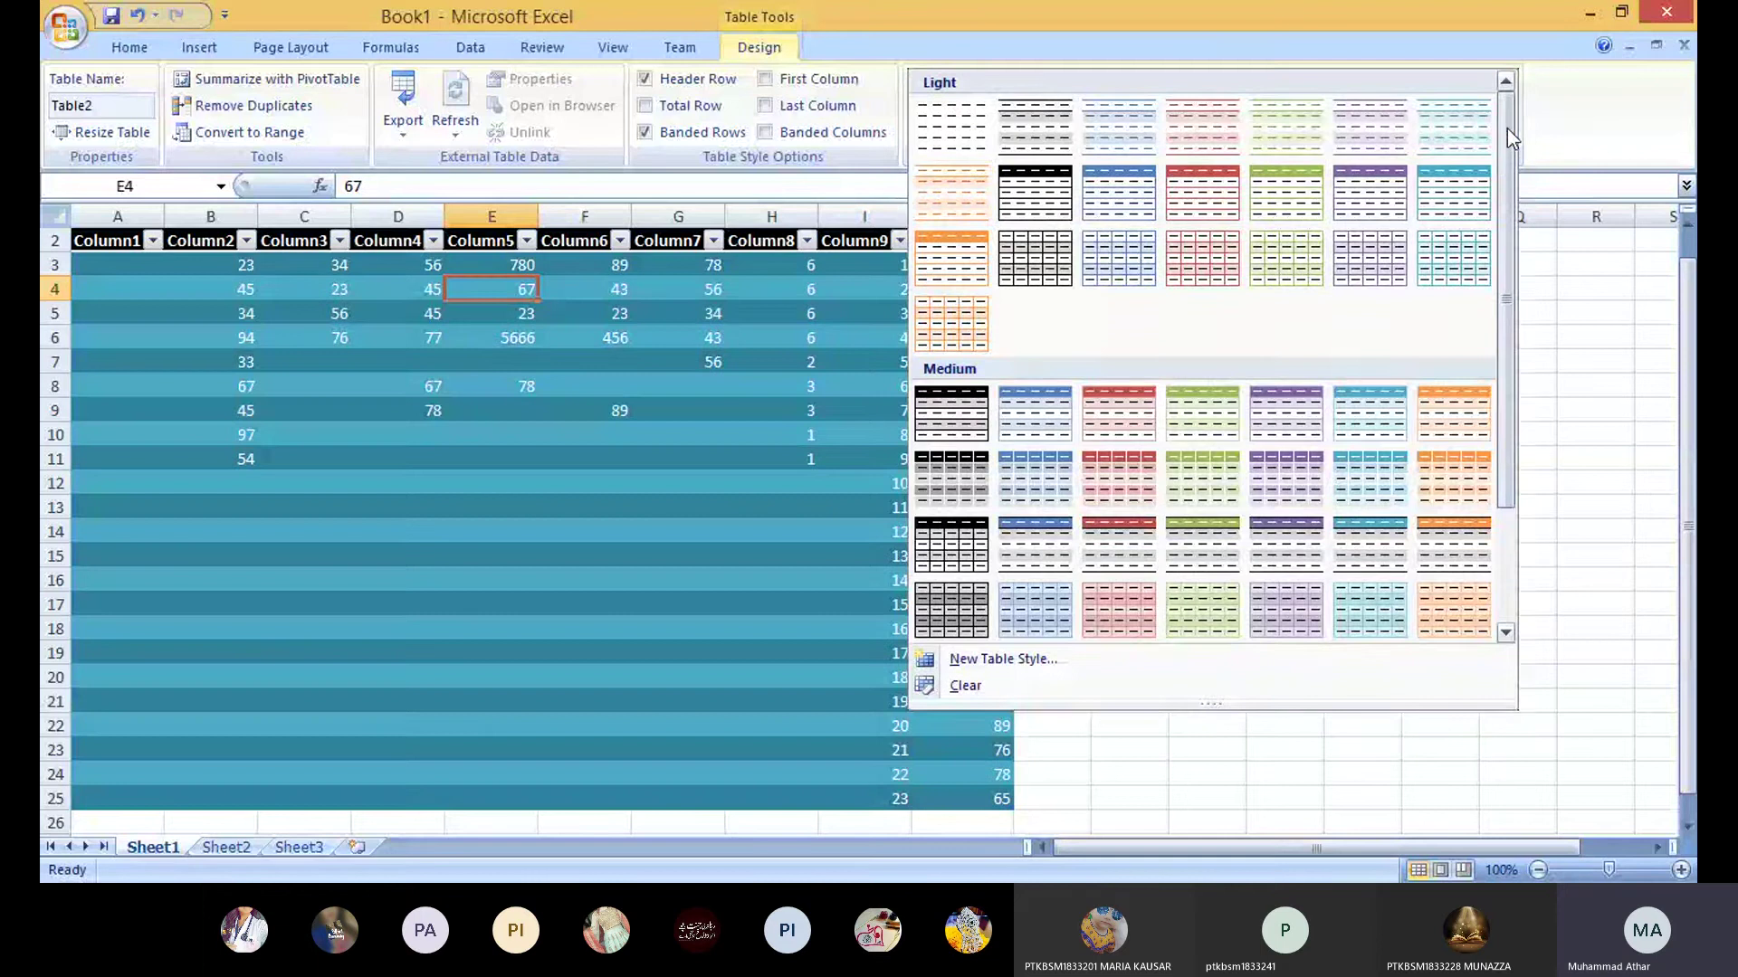
pyautogui.click(956, 192)
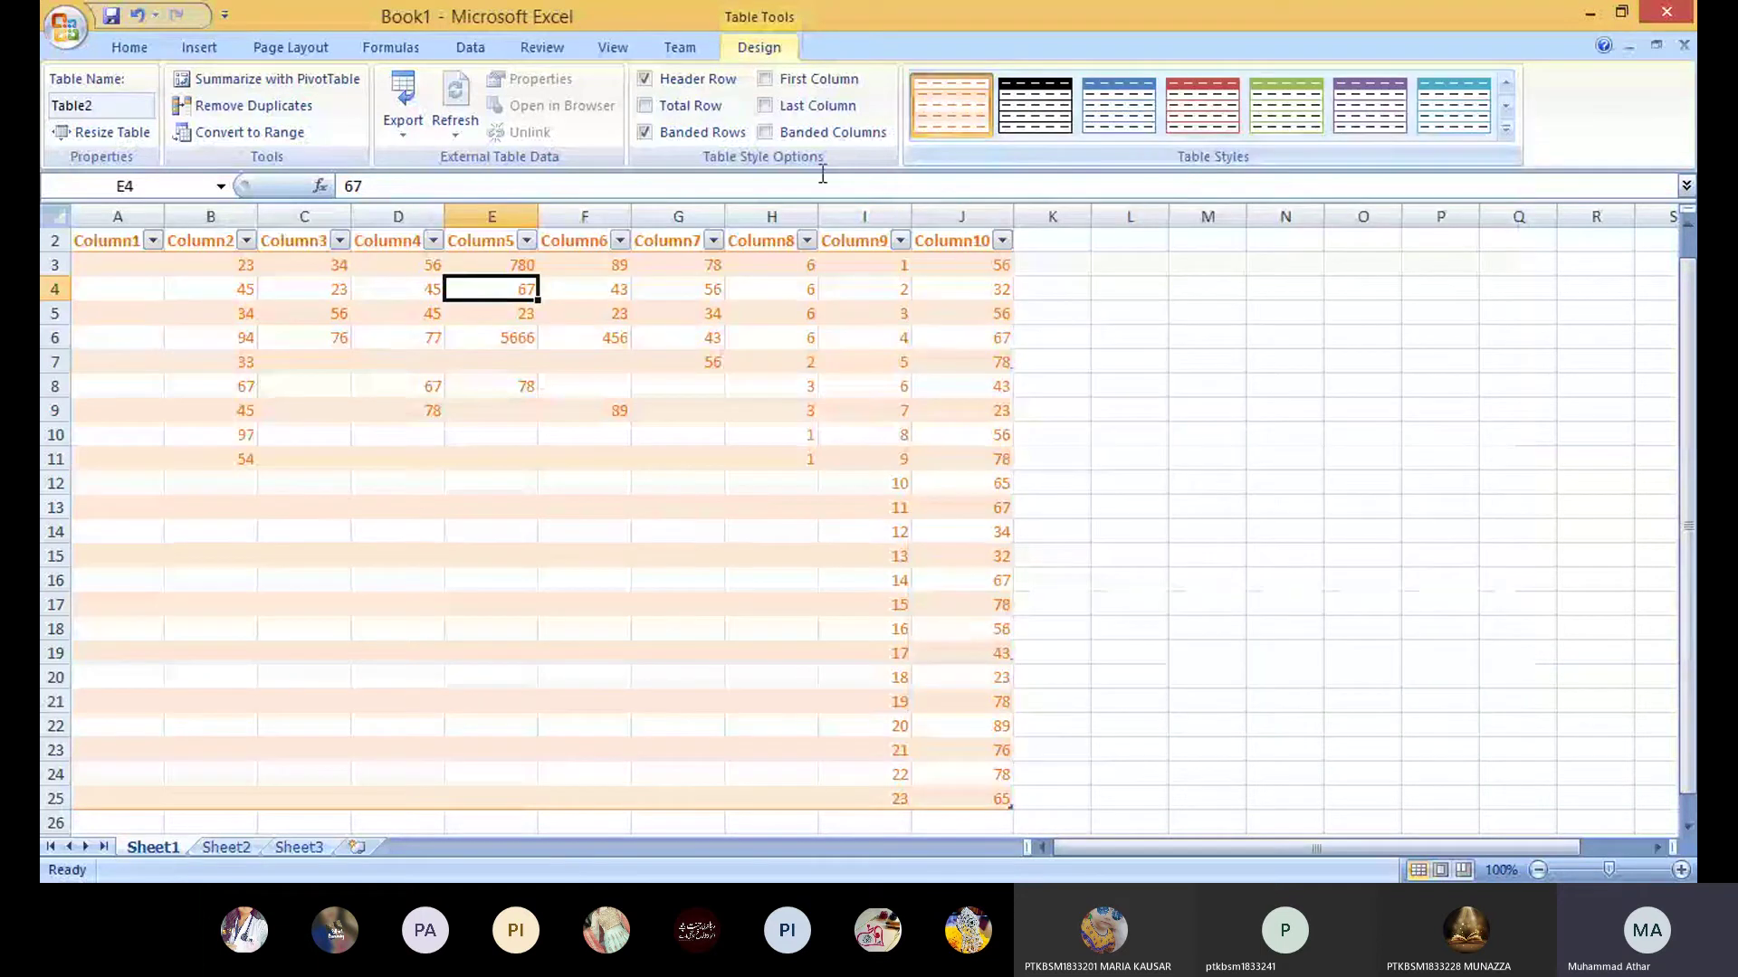
pyautogui.click(1141, 453)
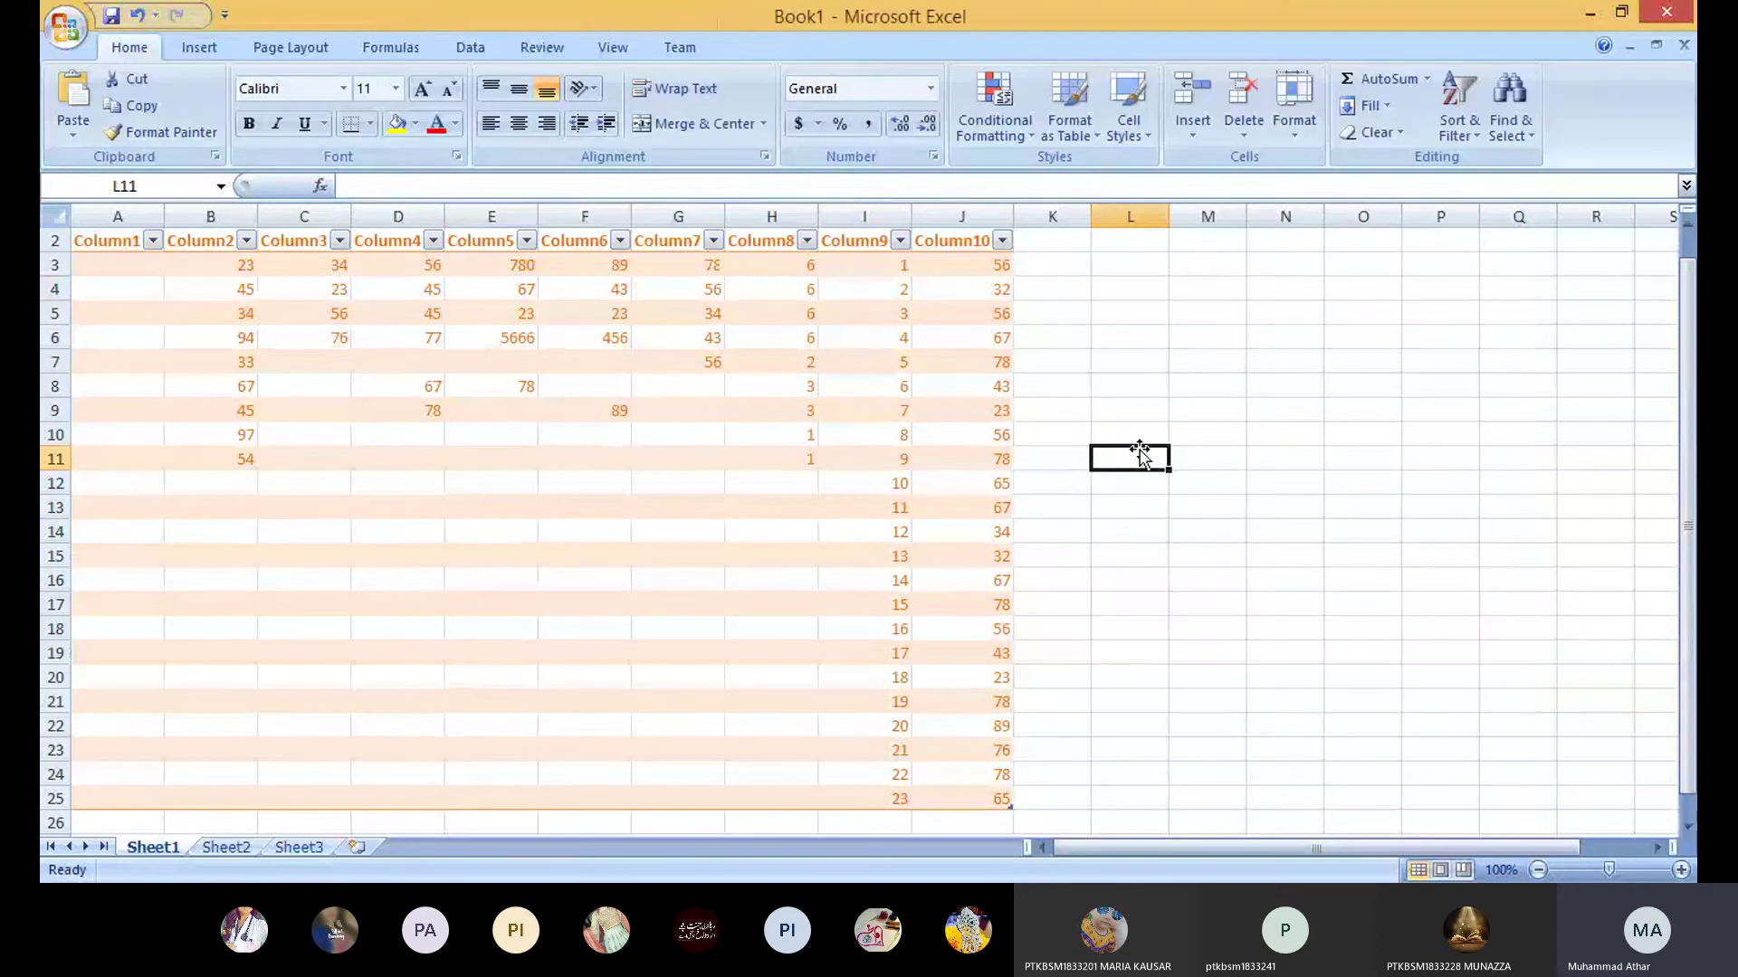
# Step: Undo the table style changes and the table formatting of A2:J24
pyautogui.hotkey('ctrl', 'z')
pyautogui.hotkey('ctrl', 'z')
pyautogui.hotkey('ctrl', 'z')
pyautogui.hotkey('ctrl', 'z')
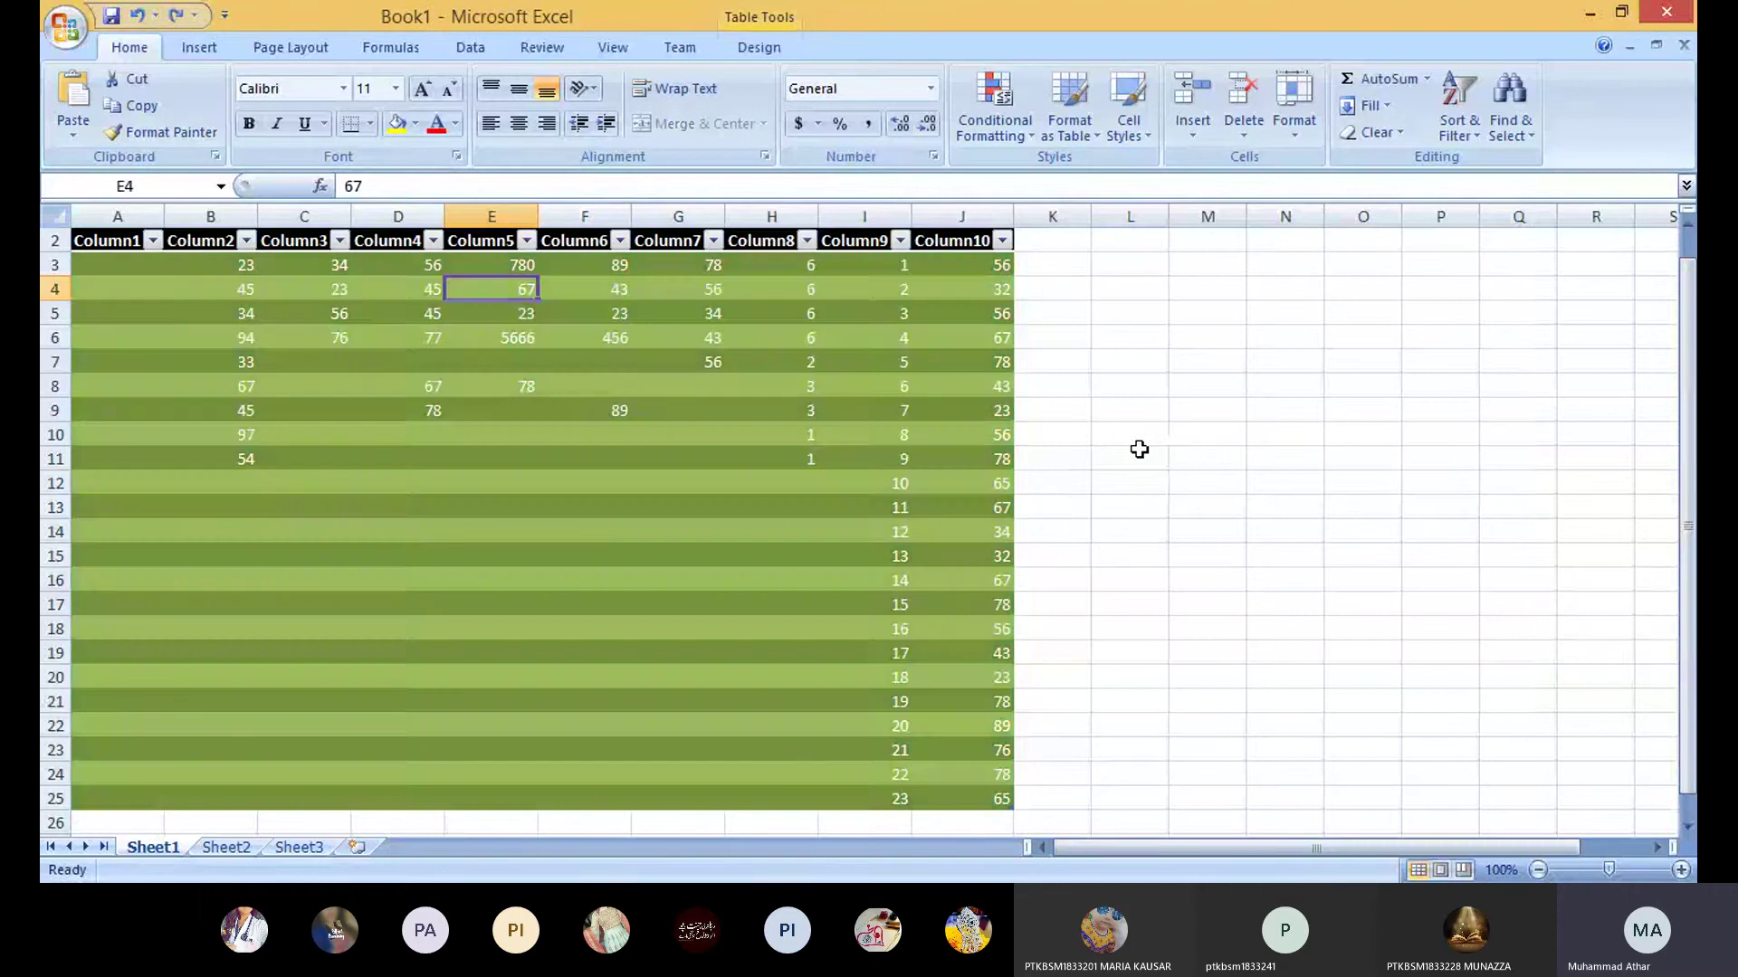
pyautogui.hotkey('ctrl', 'z')
pyautogui.hotkey('ctrl', 'z')
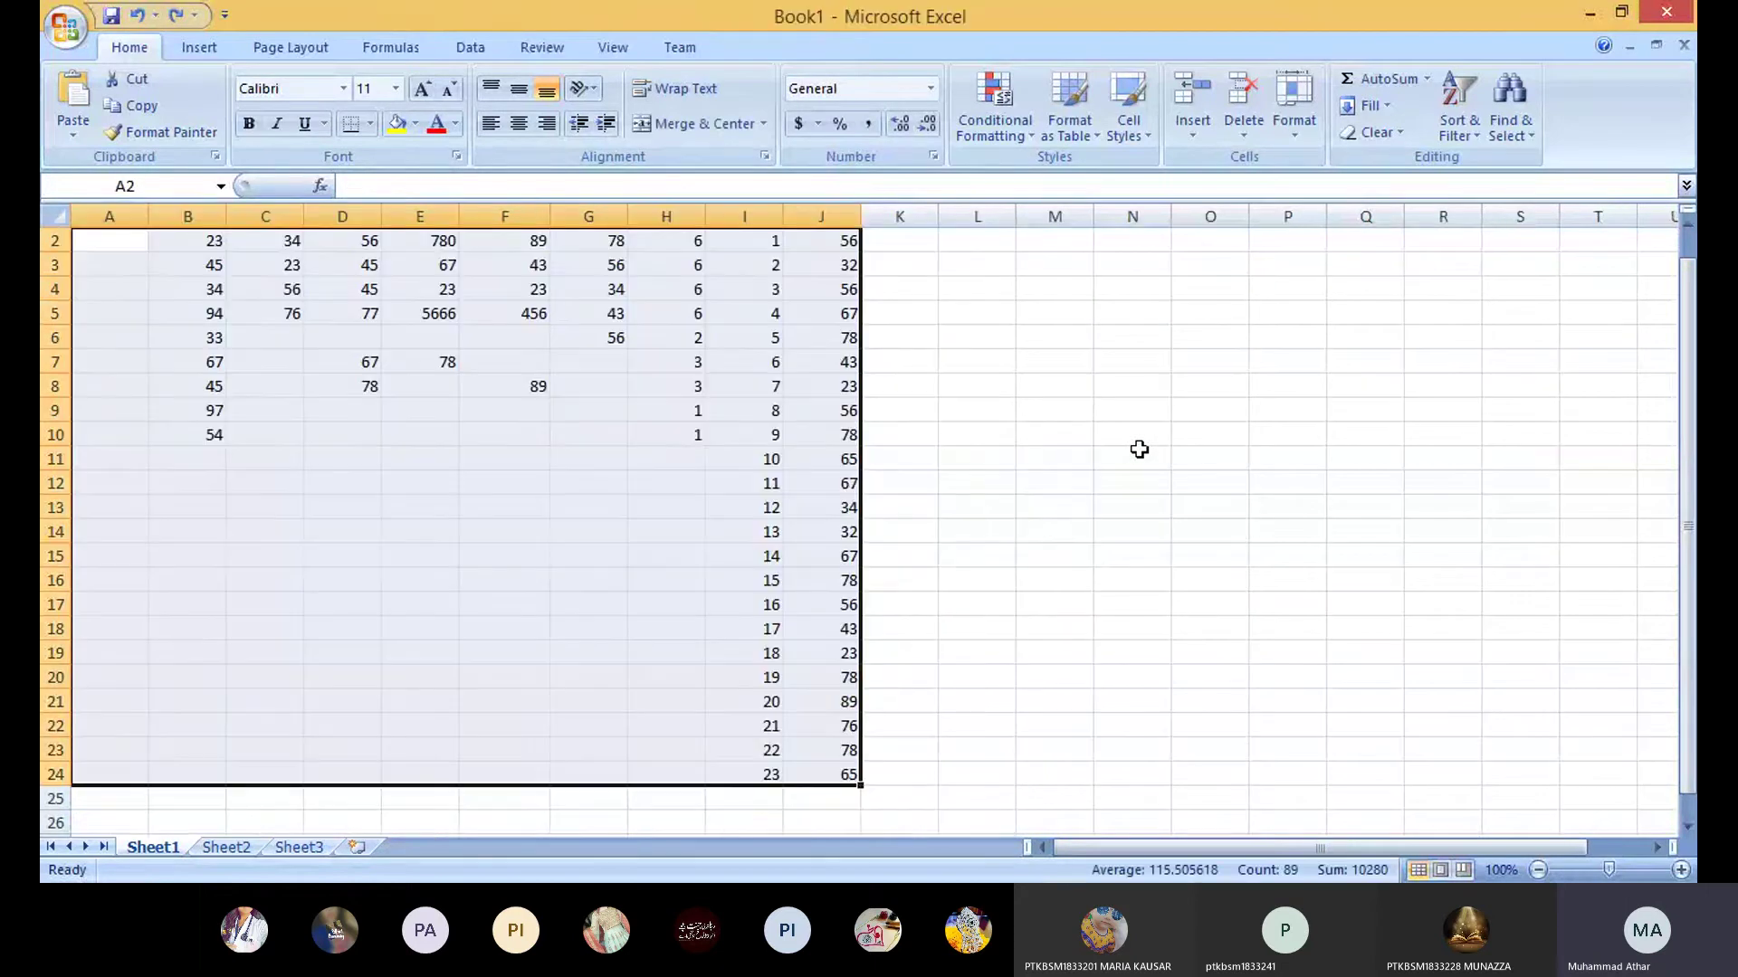
# Step: Apply the Total cell style to the range A2:J24
pyautogui.click(1148, 138)
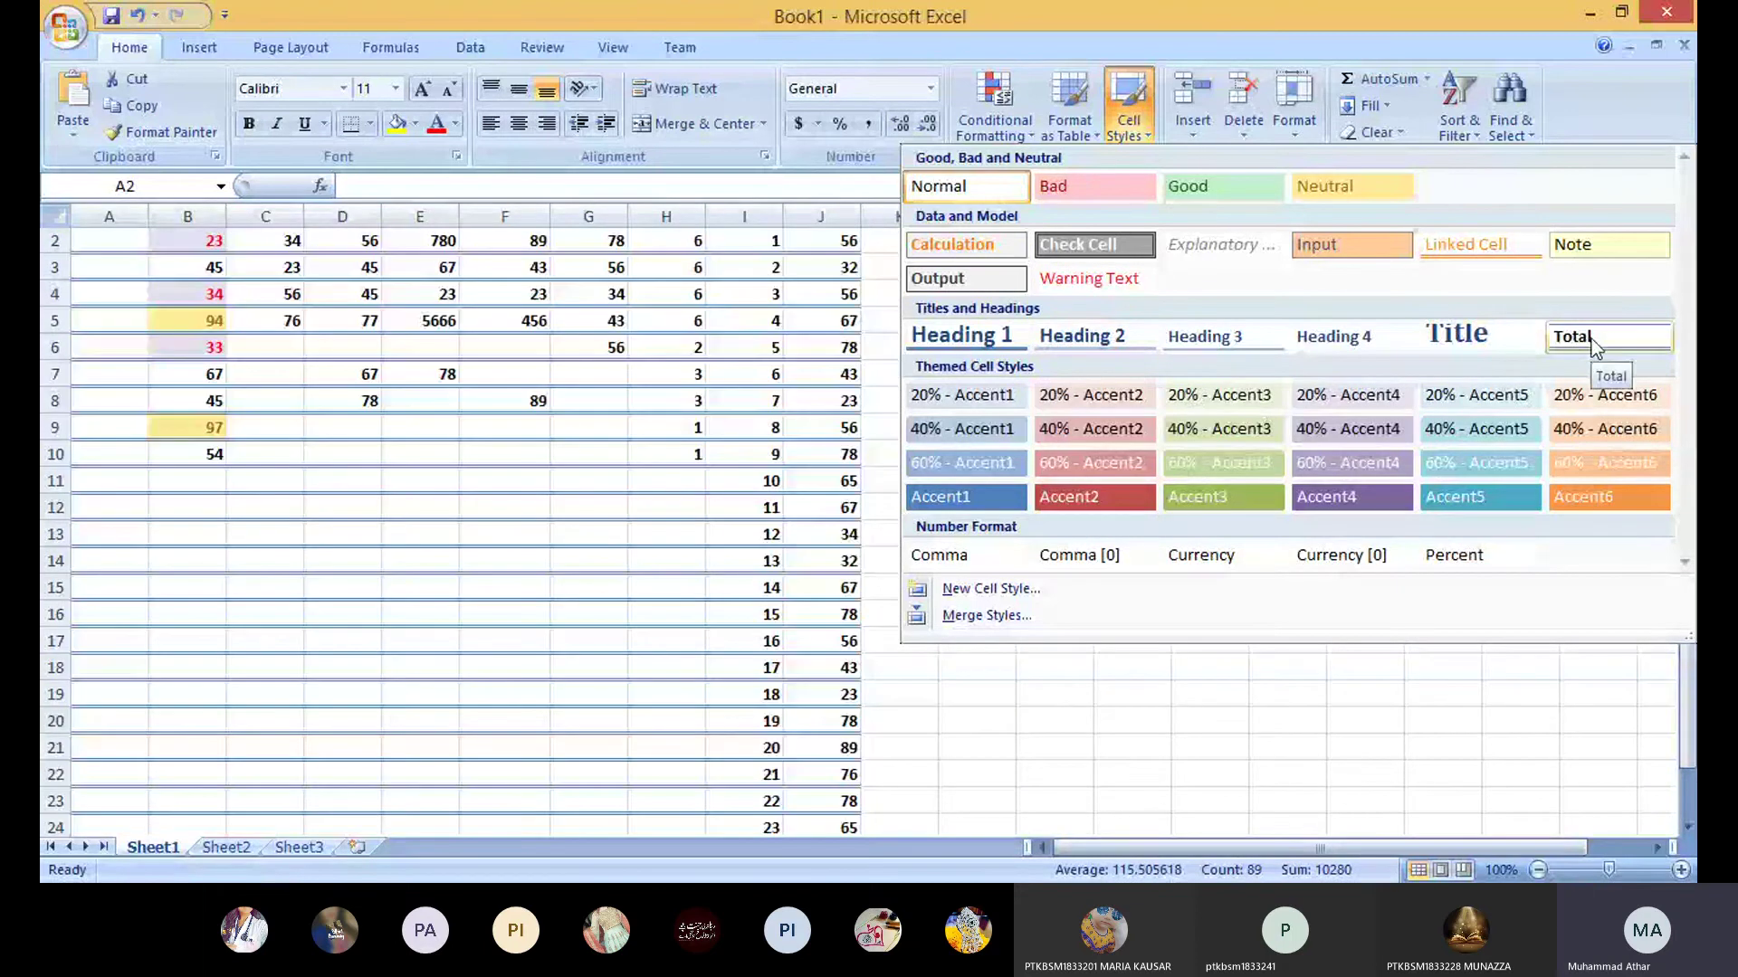
pyautogui.click(1590, 338)
pyautogui.click(1010, 431)
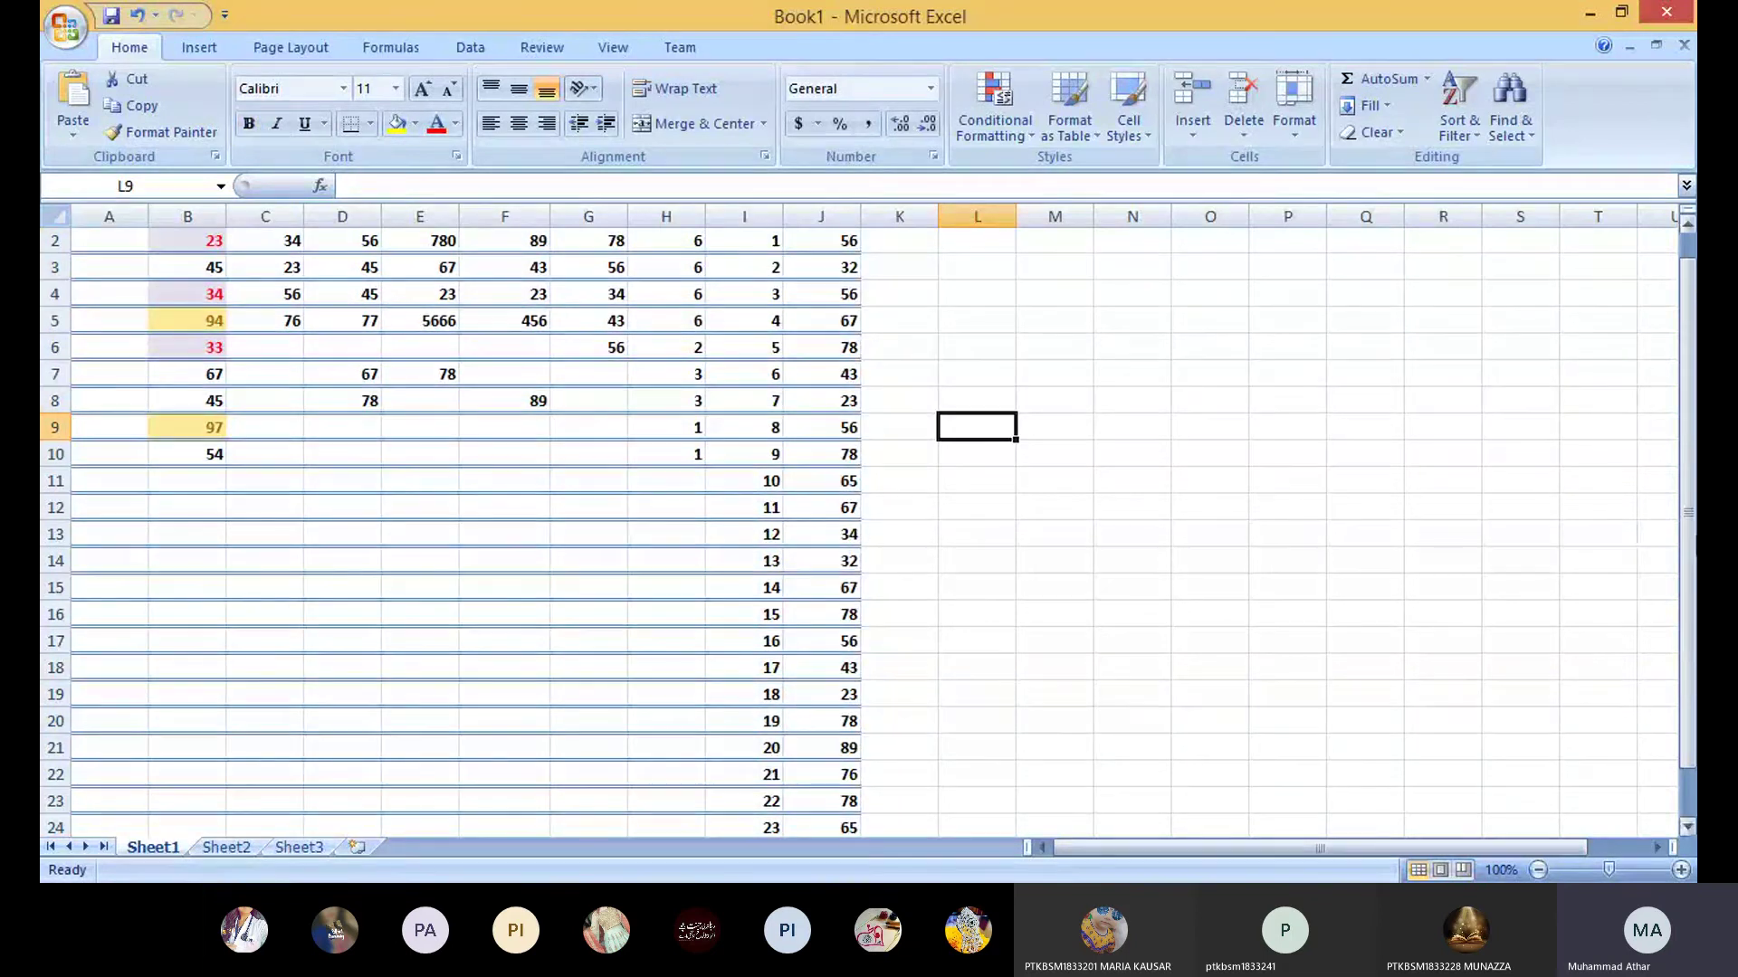
# Step: Insert a new column before column H
pyautogui.moveTo(1688, 516); pyautogui.dragTo(1688, 512)
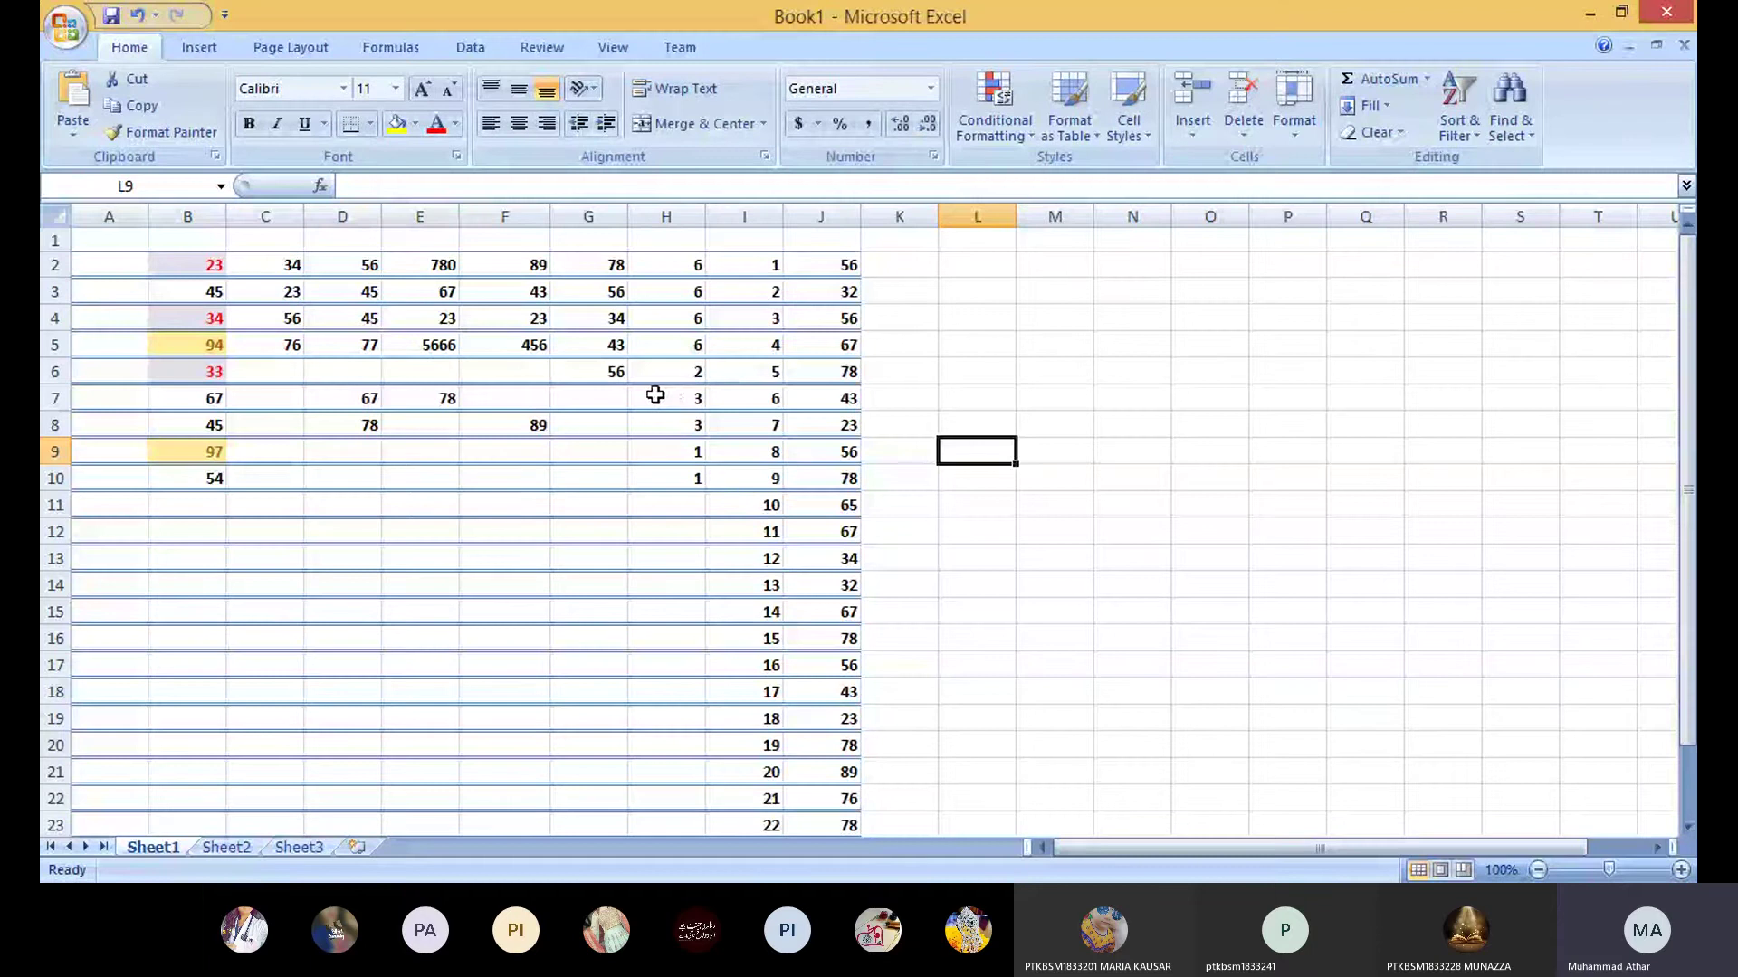
pyautogui.click(1193, 128)
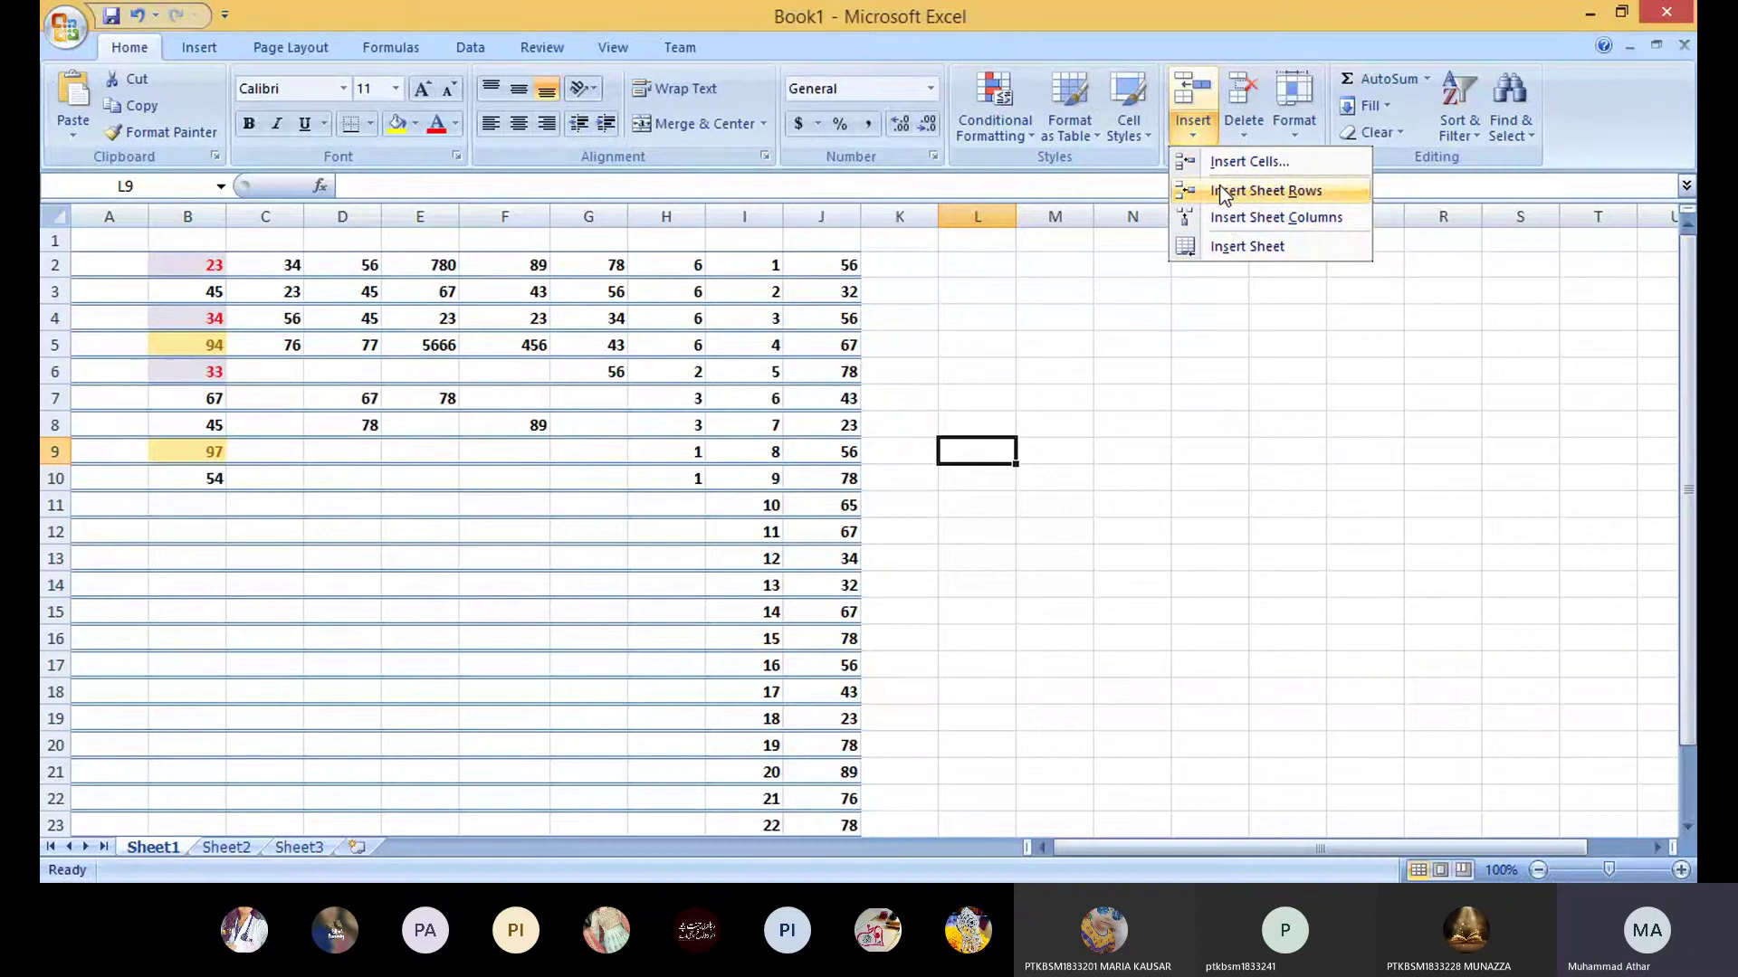
pyautogui.click(1021, 267)
pyautogui.click(666, 217)
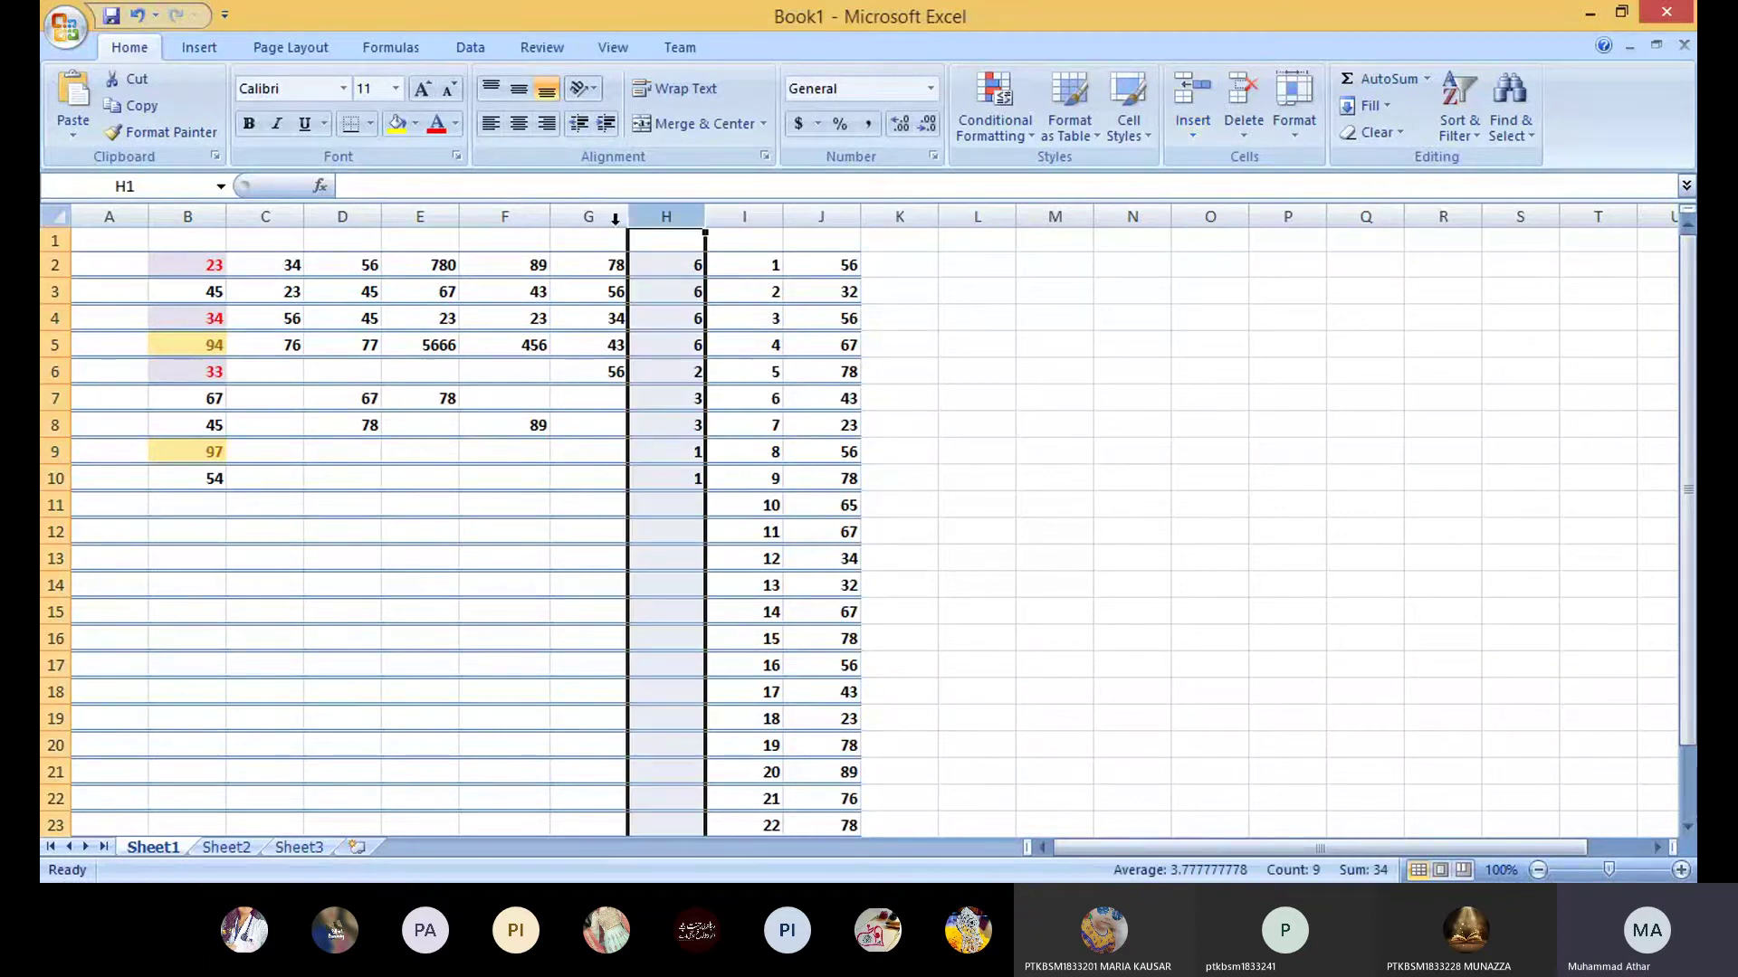
pyautogui.rightClick(683, 232)
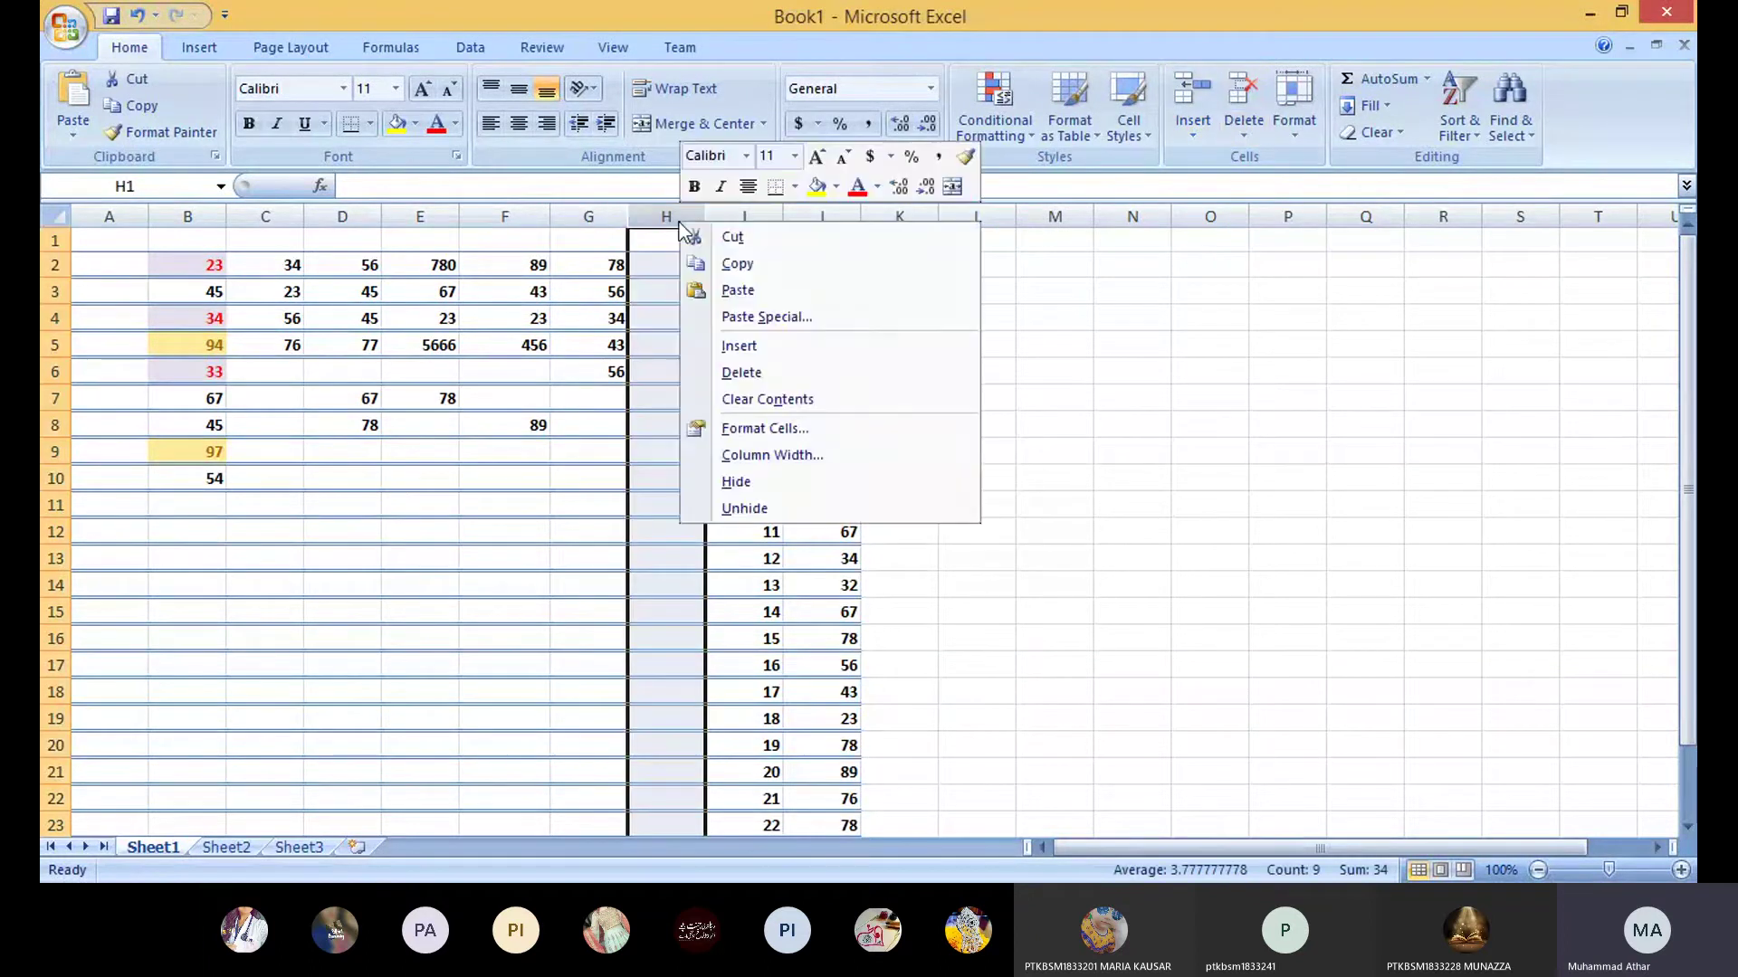
pyautogui.click(758, 347)
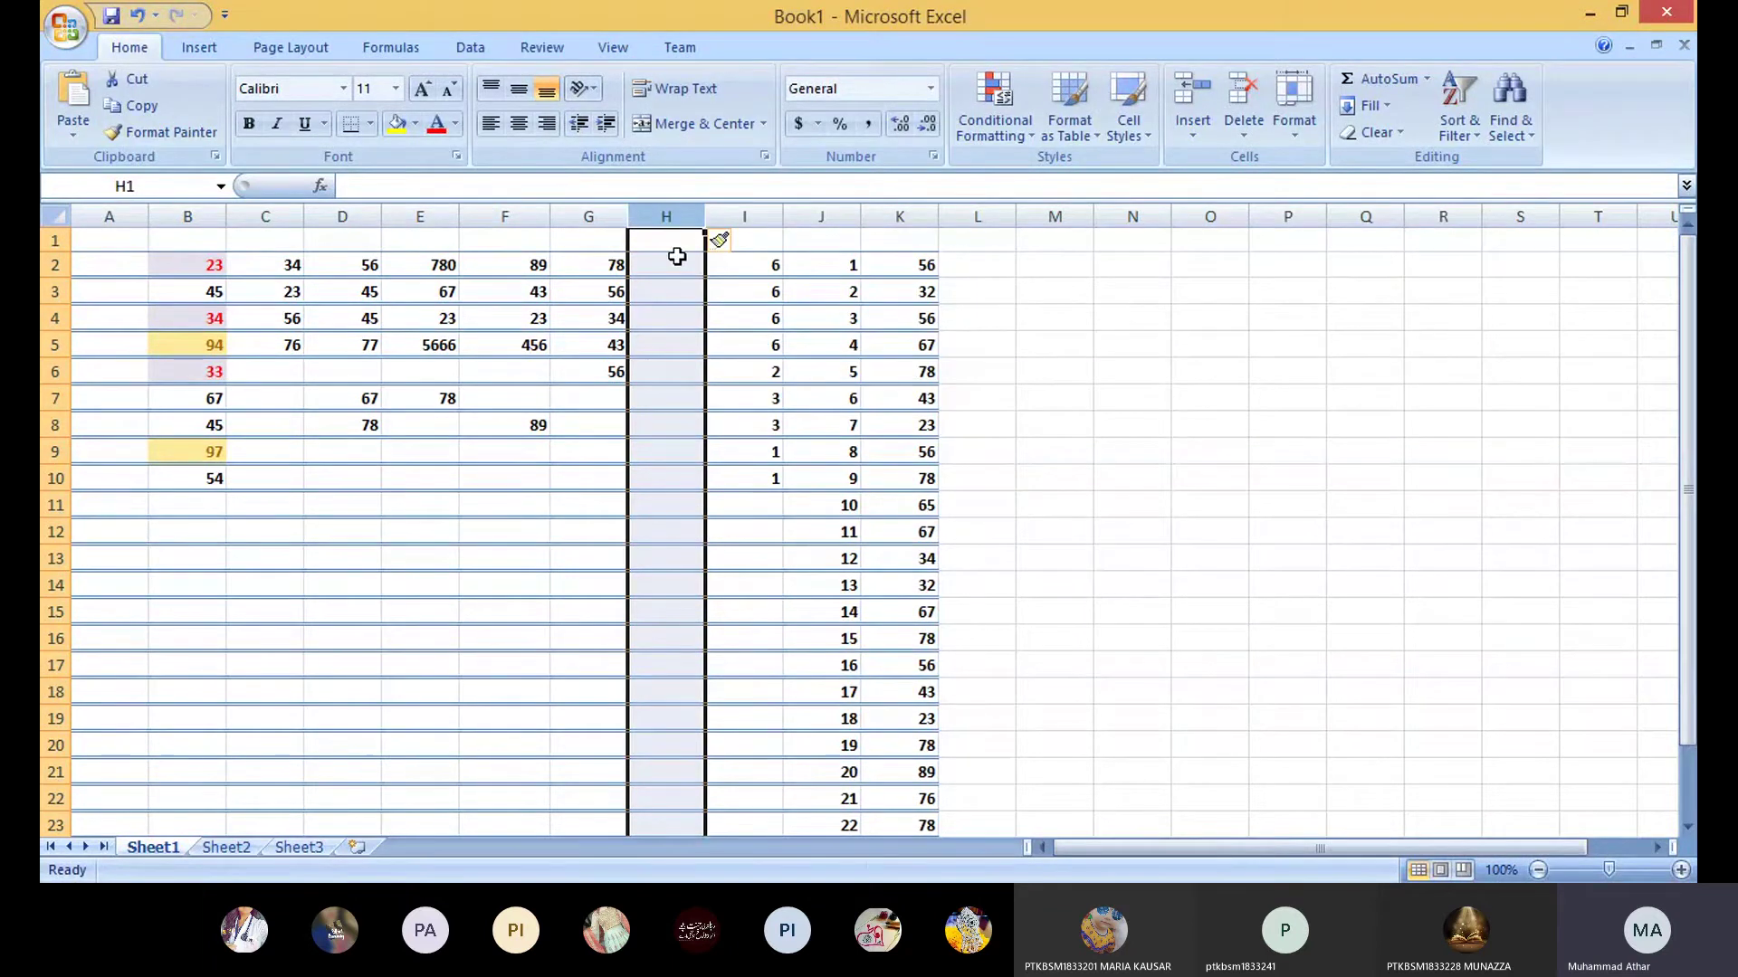
# Step: Undo the column insertion and the Total cell style, and redo the Total style on A2:J24
pyautogui.hotkey('ctrl', 'c')
pyautogui.hotkey('ctrl', 'z')
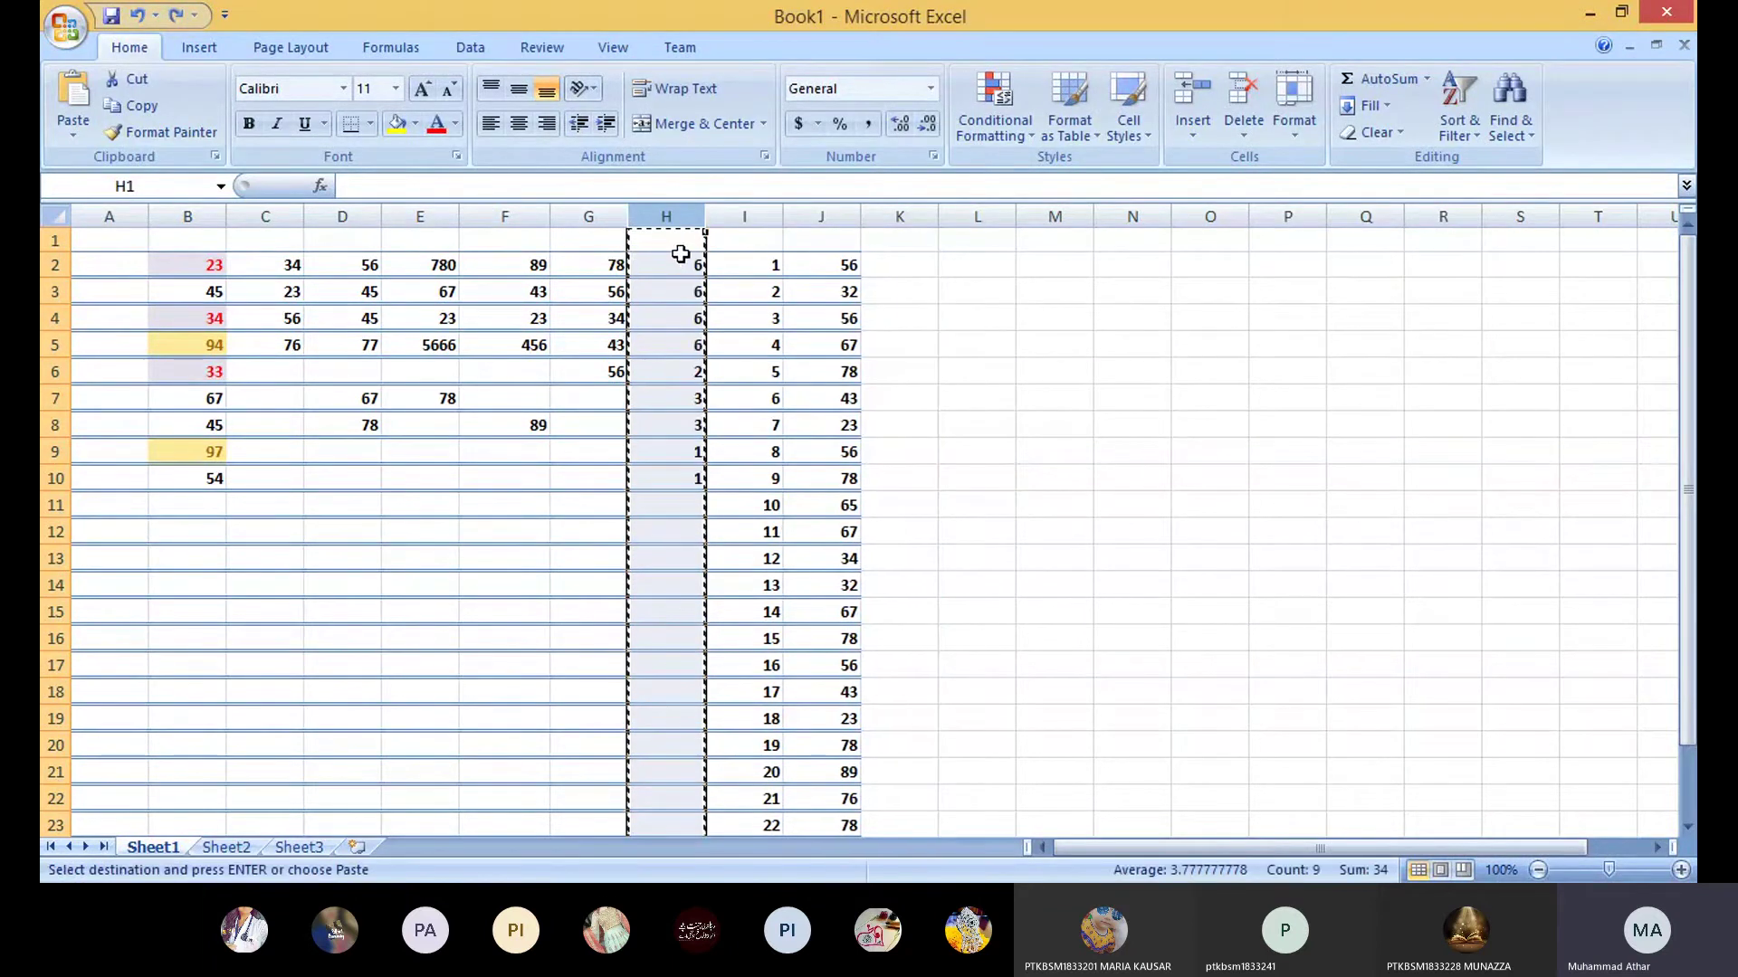
pyautogui.hotkey('ctrl', 'z')
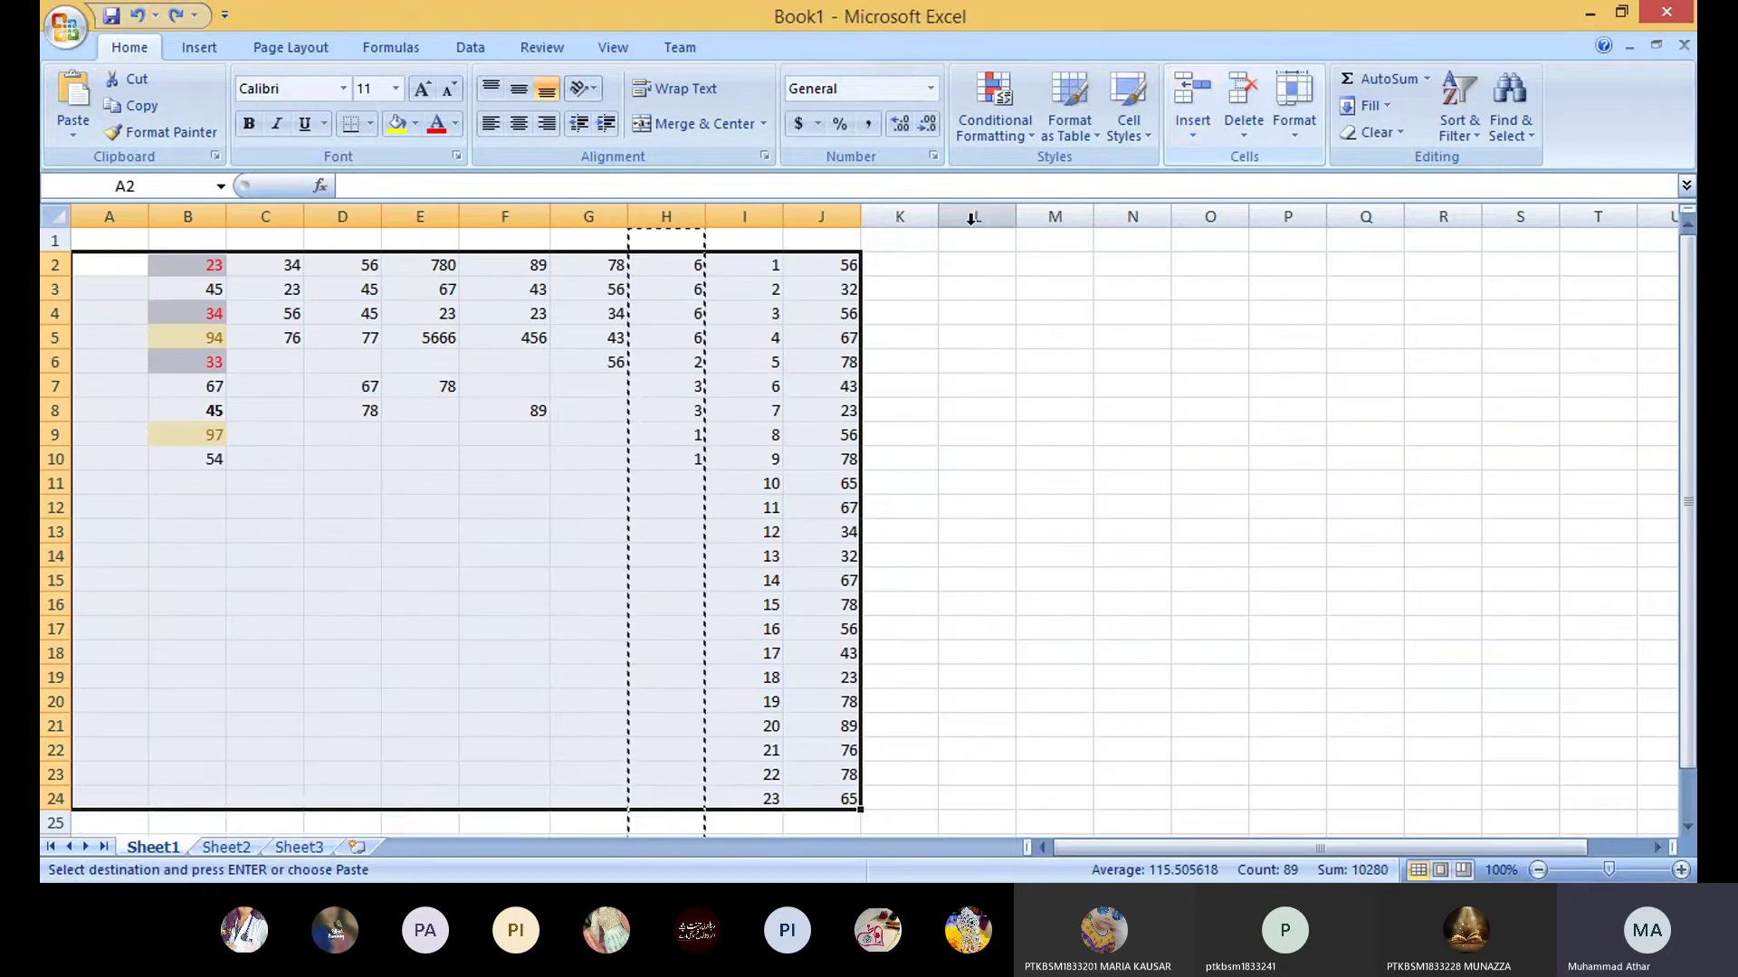
pyautogui.hotkey('ctrl', 'y')
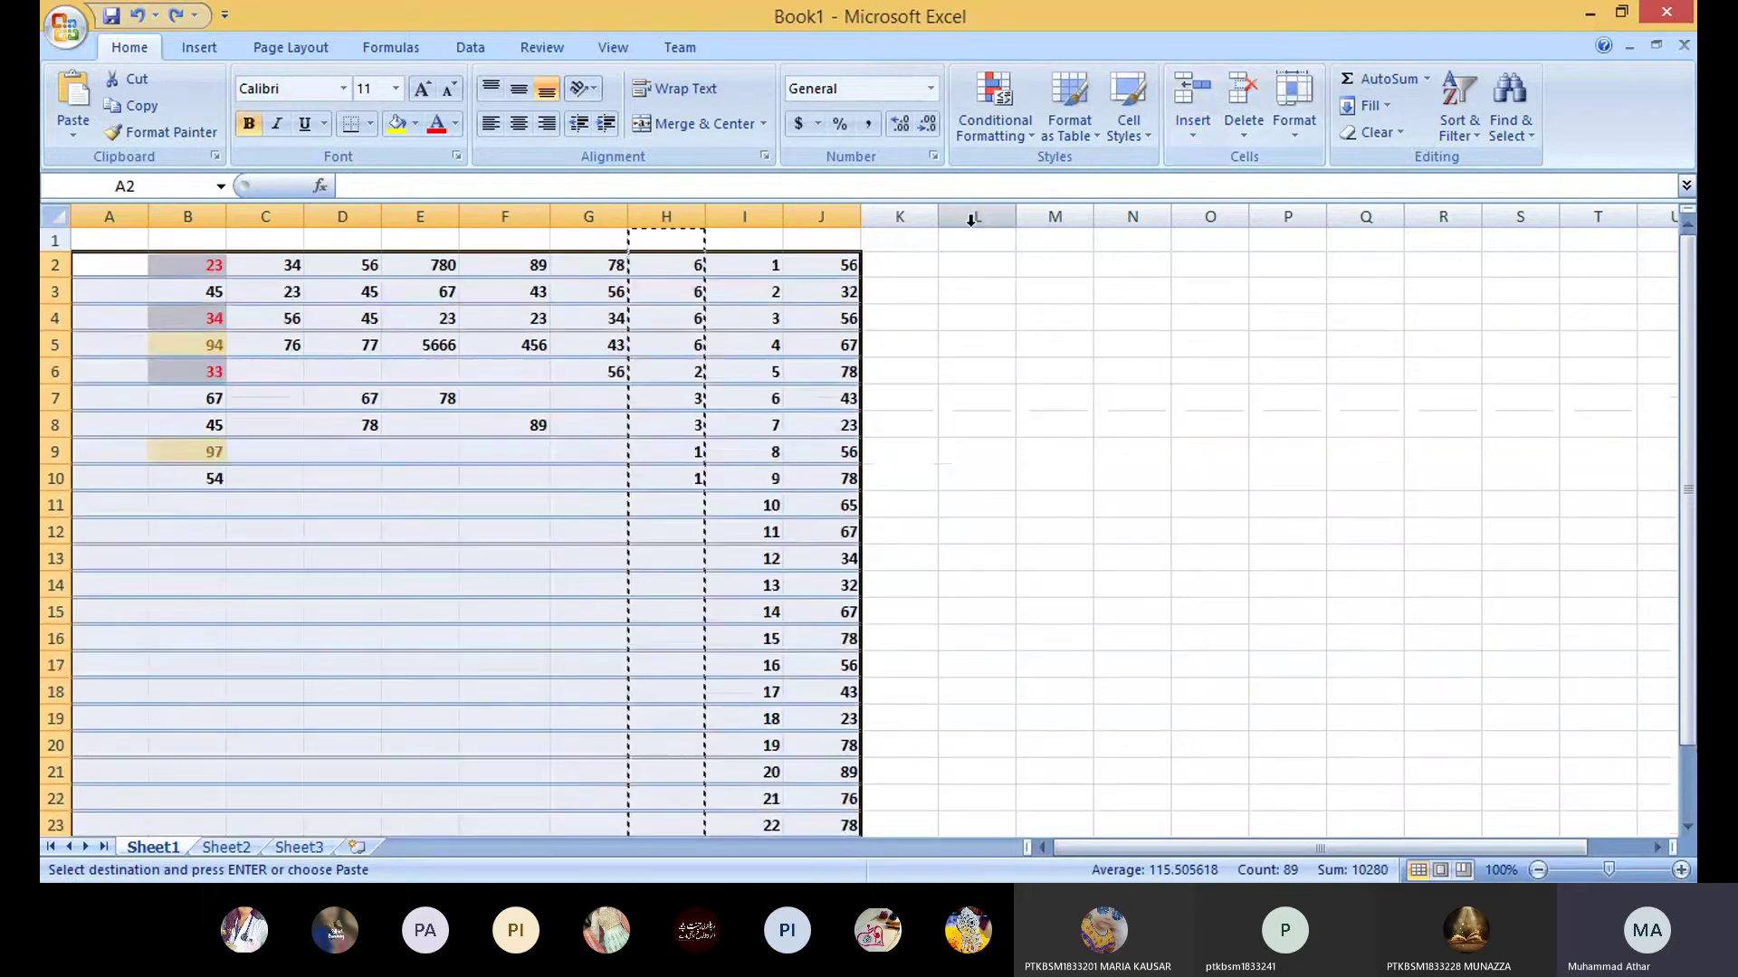
# Step: Try inserting sheet columns with A2:J24 selected, and undo the insertion
pyautogui.click(1192, 135)
pyautogui.click(1231, 218)
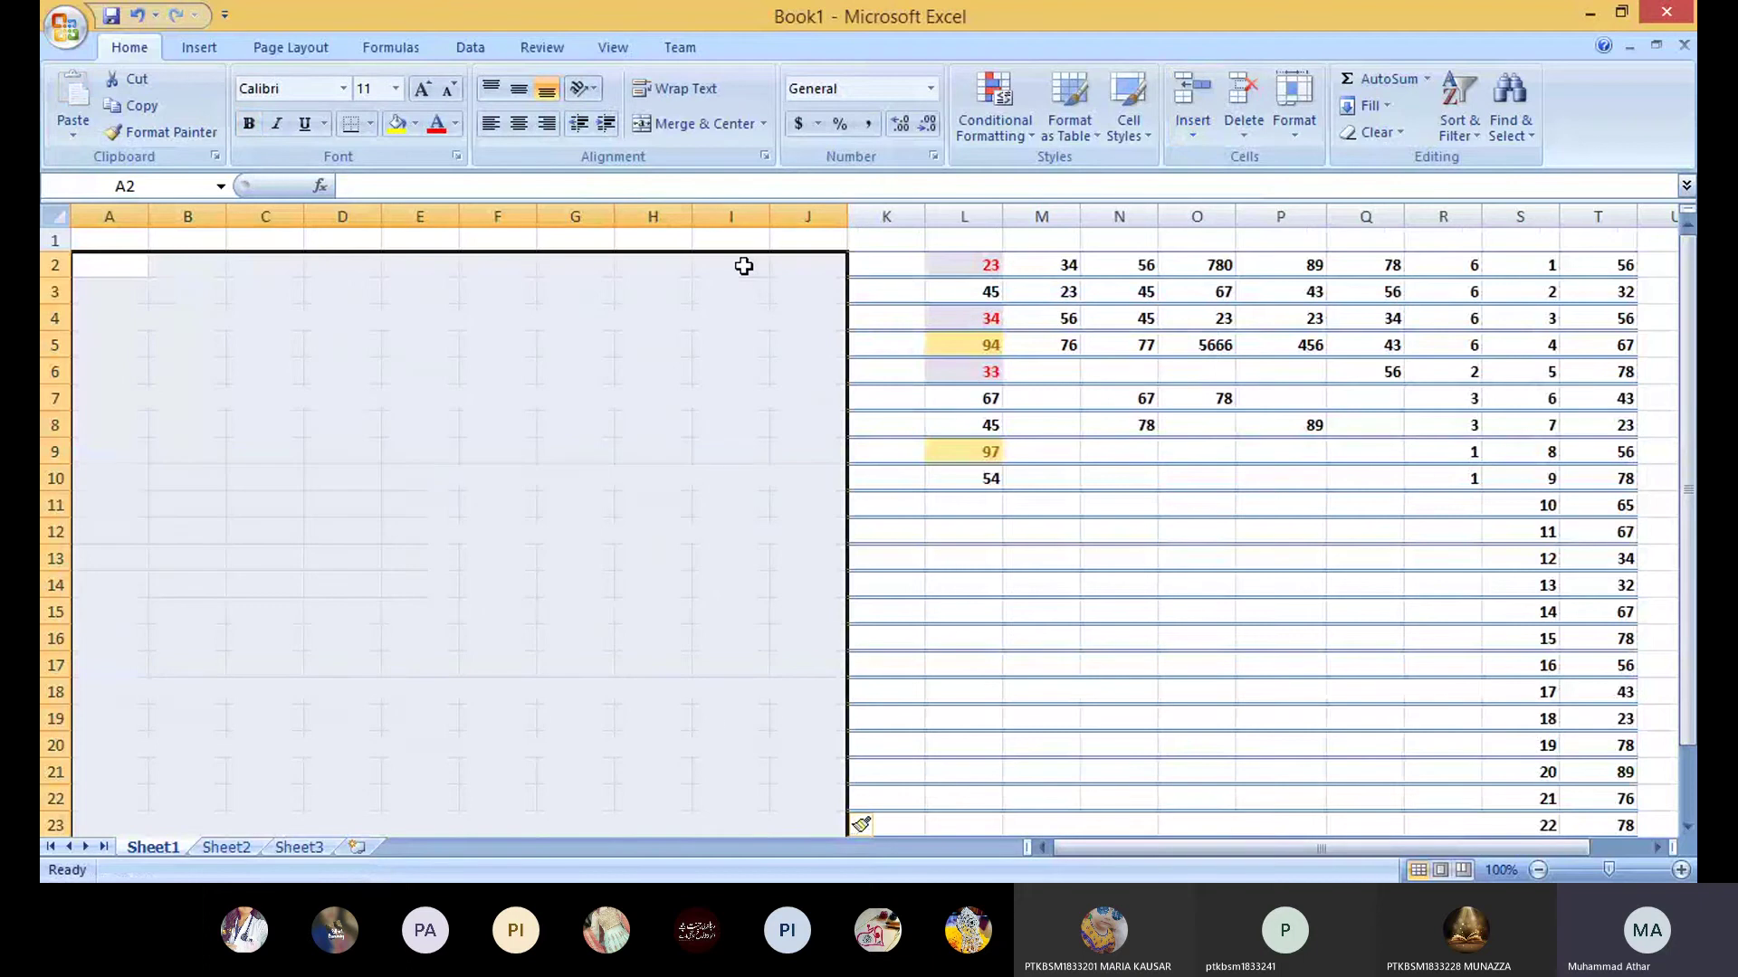
pyautogui.hotkey('ctrl', 'z')
pyautogui.click(989, 291)
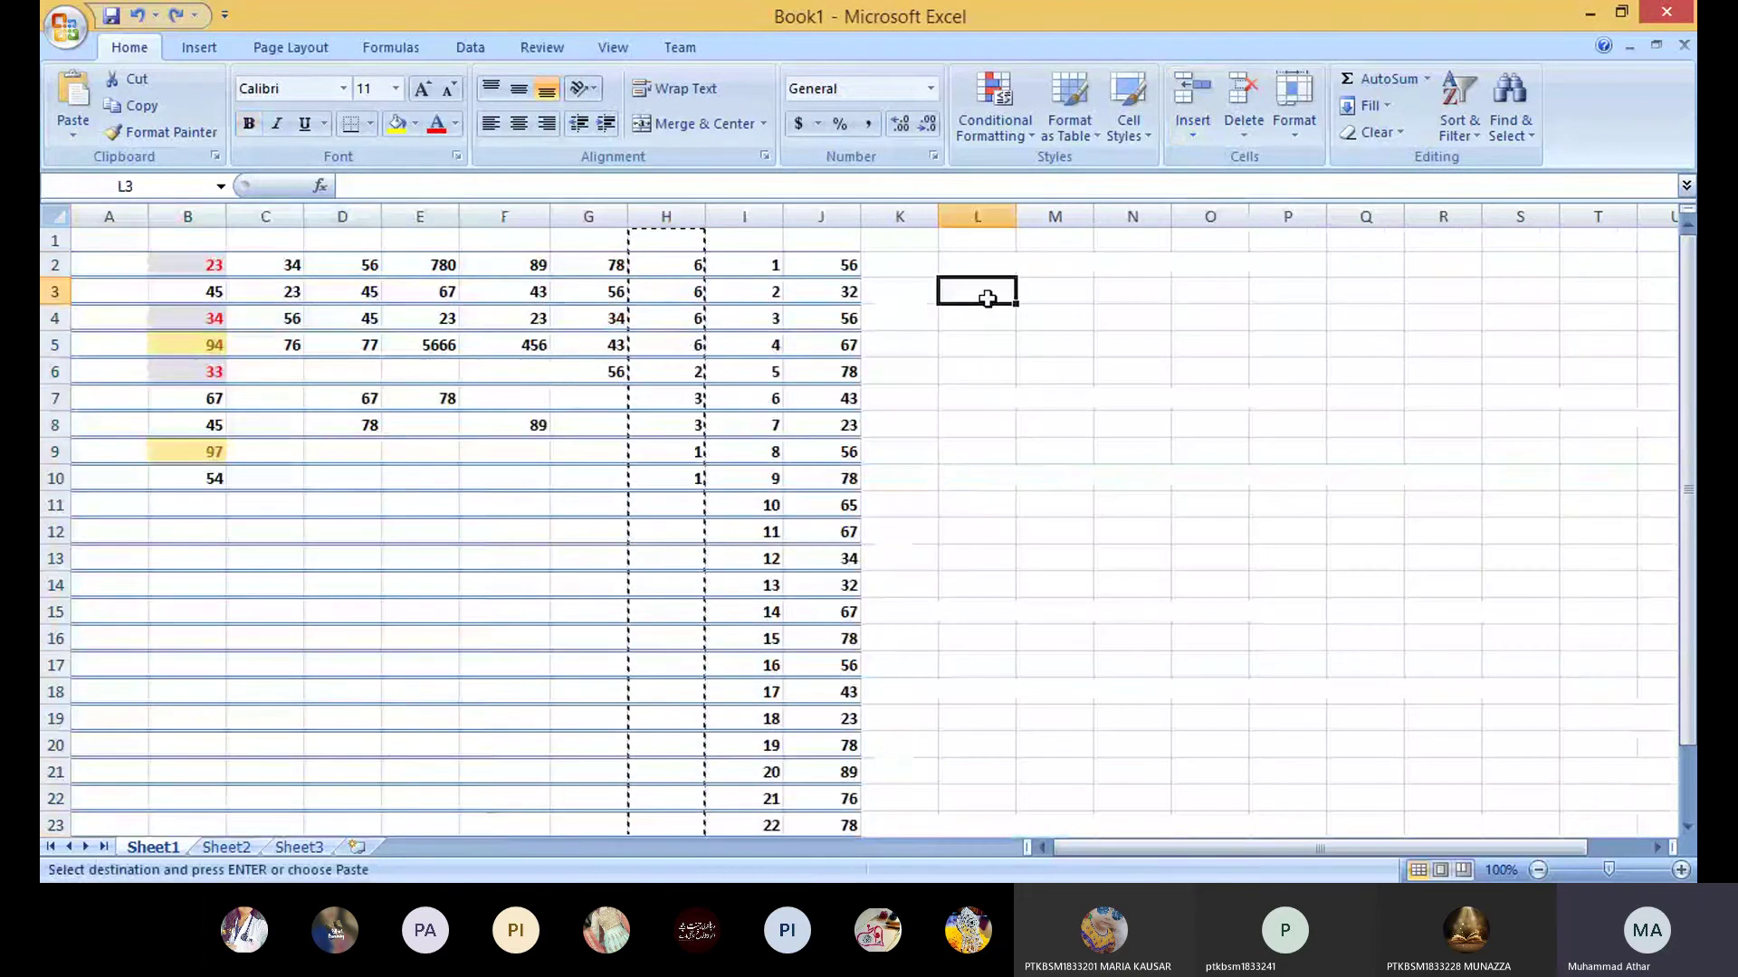
# Step: Insert a blank sheet column before column H by selecting that whole column
pyautogui.click(646, 213)
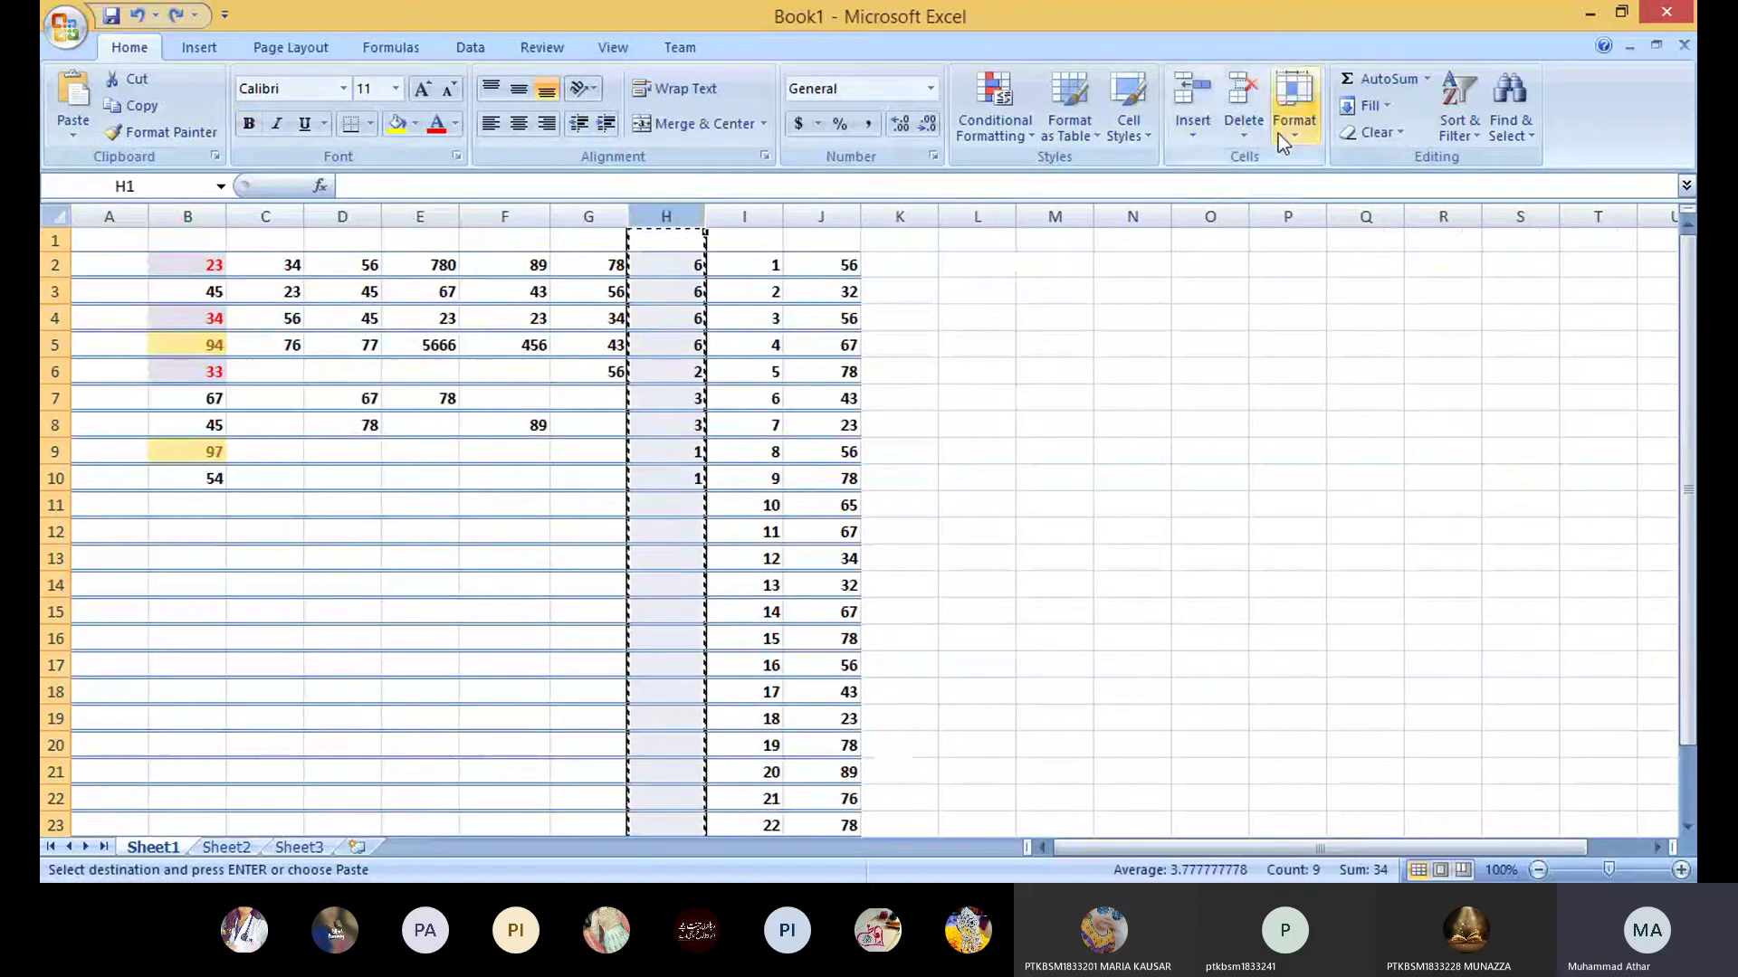
pyautogui.click(1193, 136)
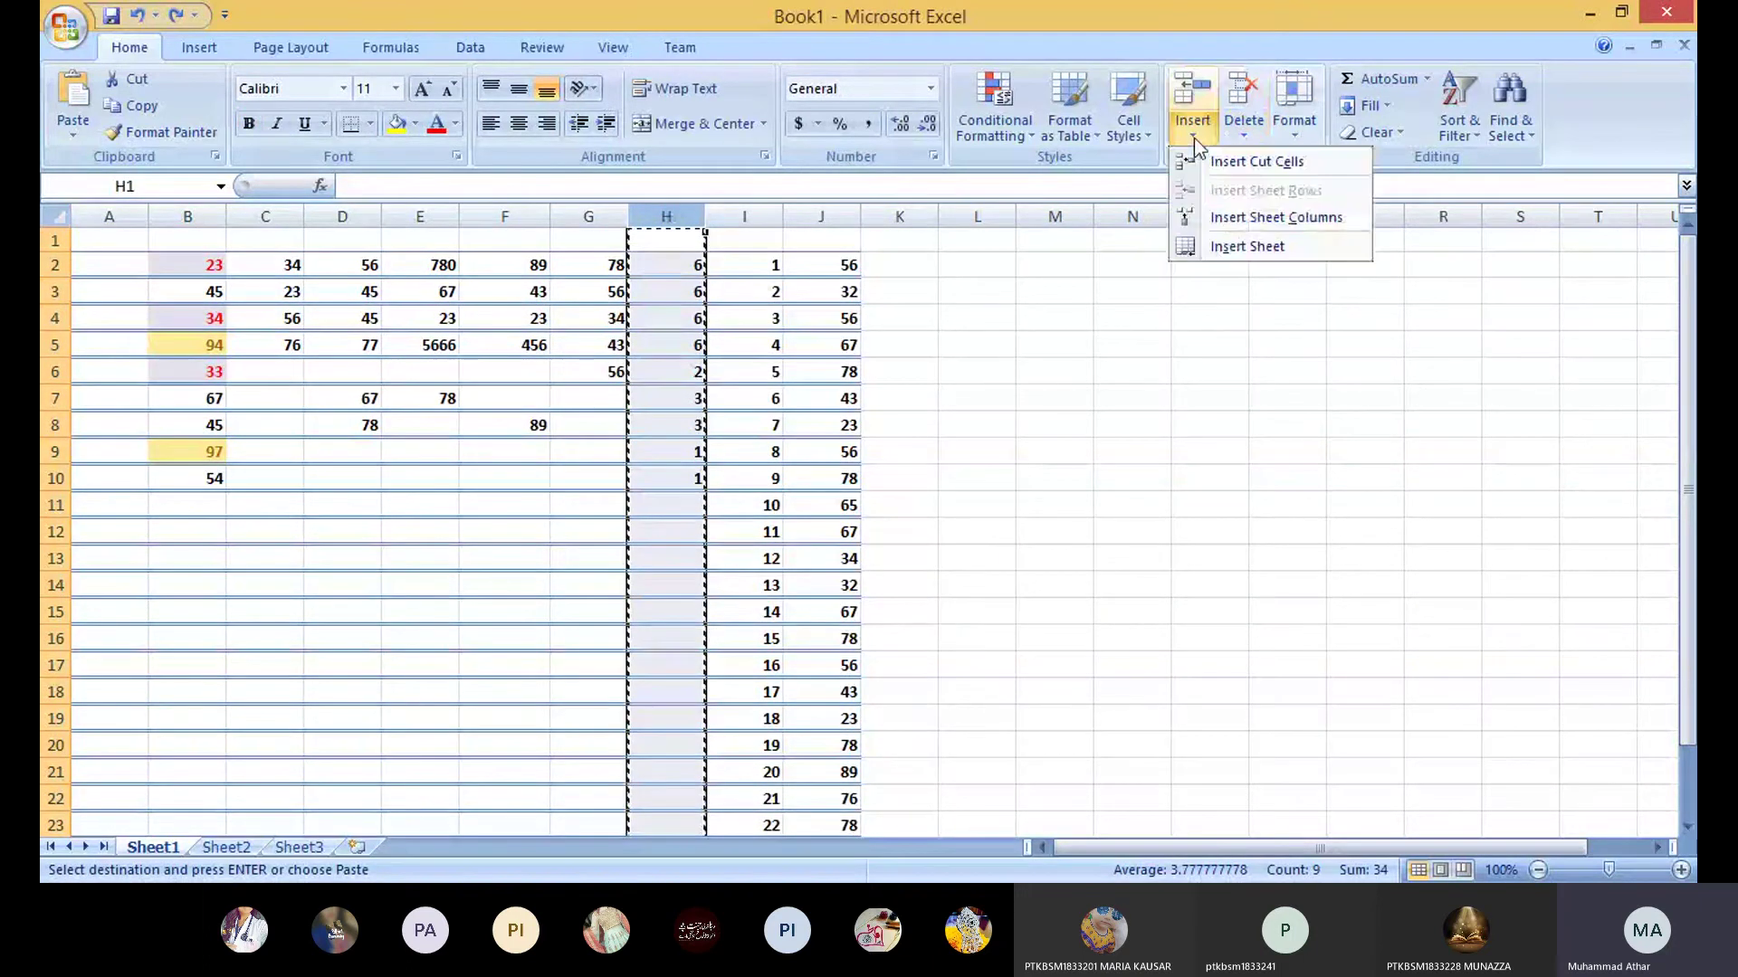
pyautogui.click(1225, 220)
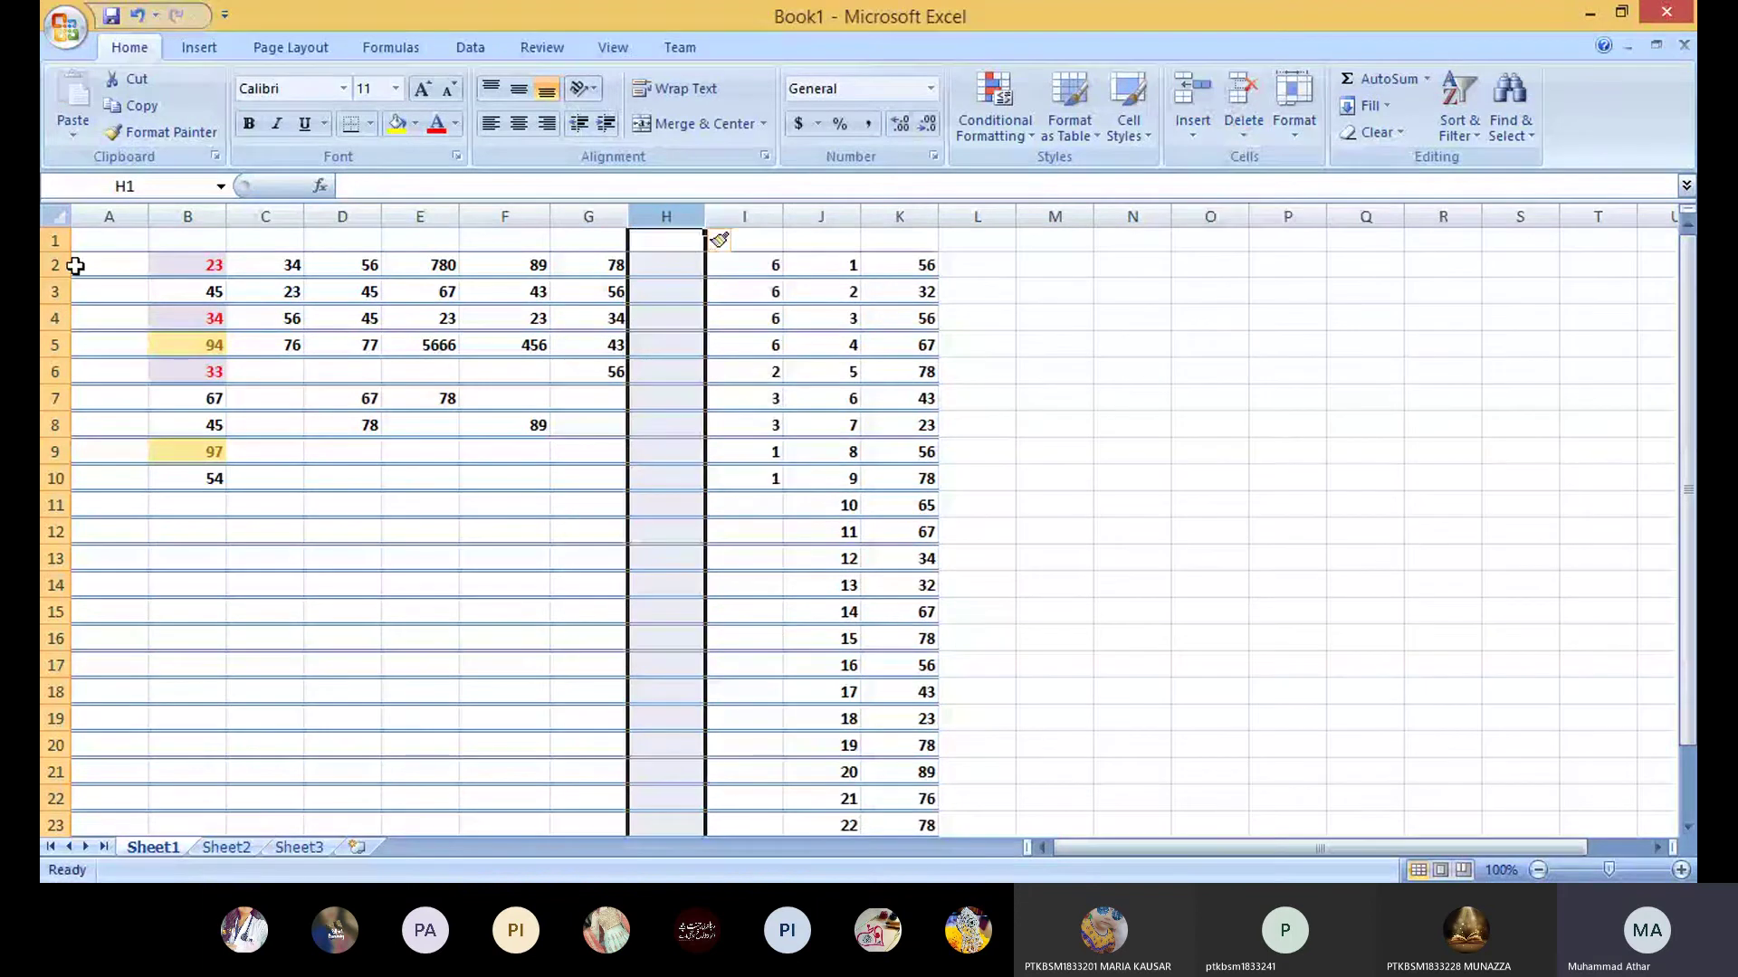
# Step: Insert a blank sheet row above row 3
pyautogui.click(47, 291)
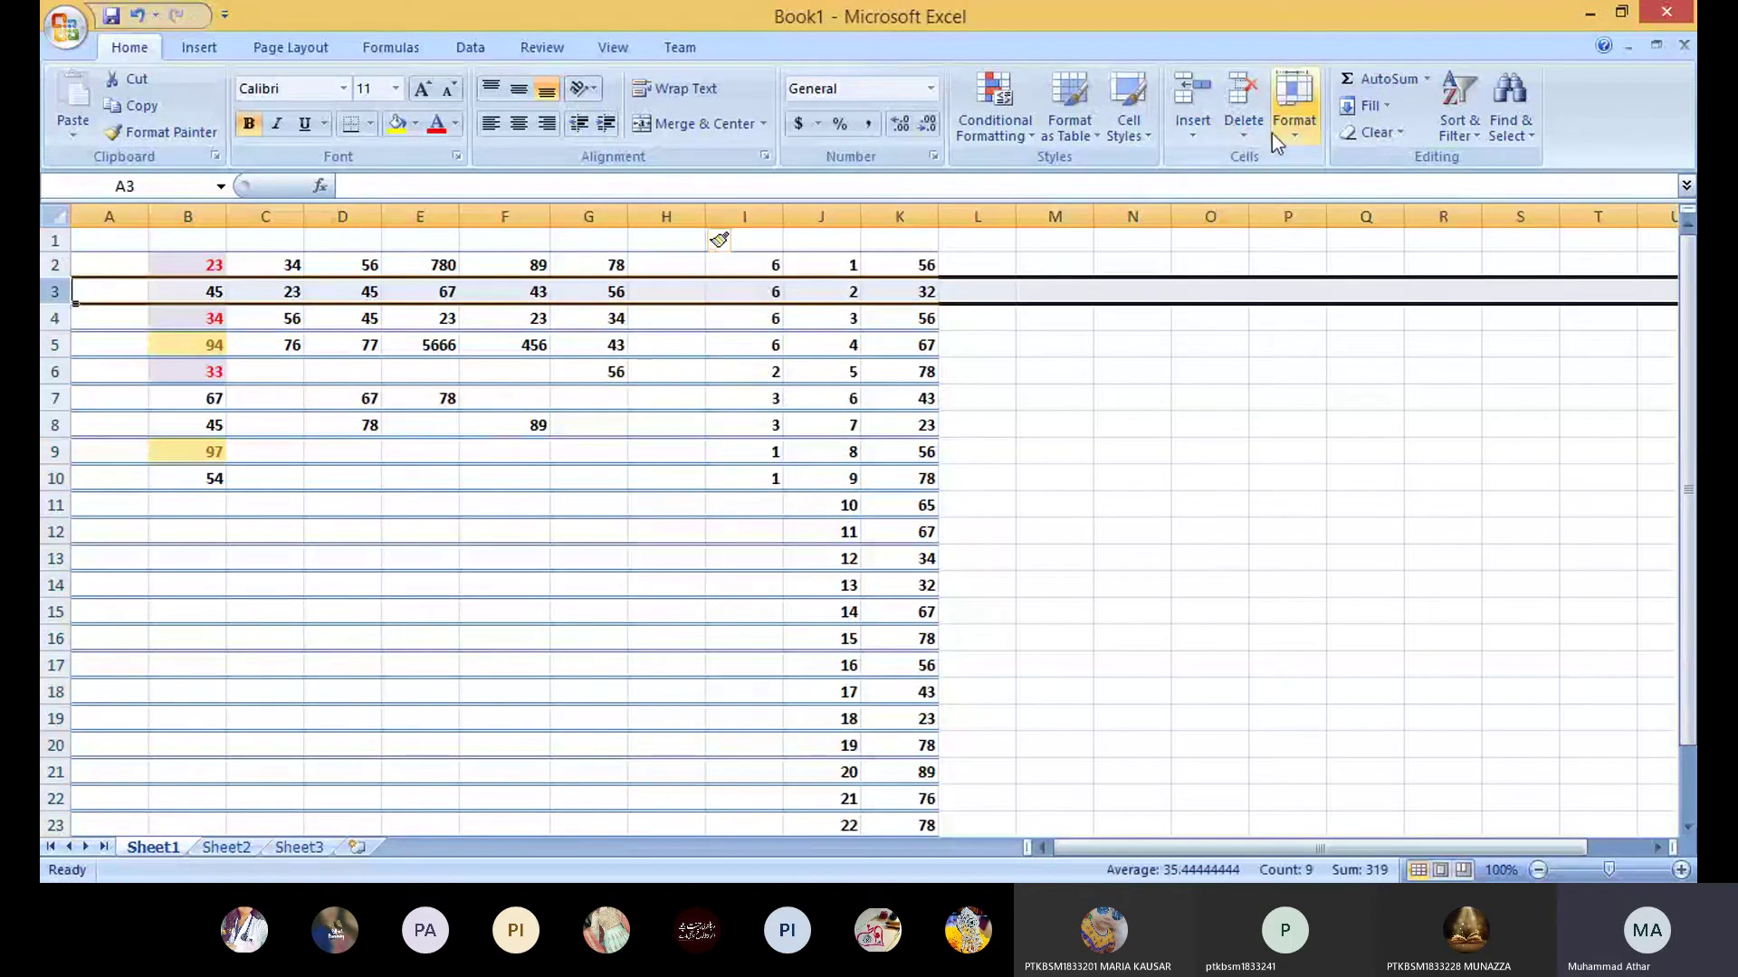
pyautogui.click(1192, 129)
pyautogui.click(1221, 191)
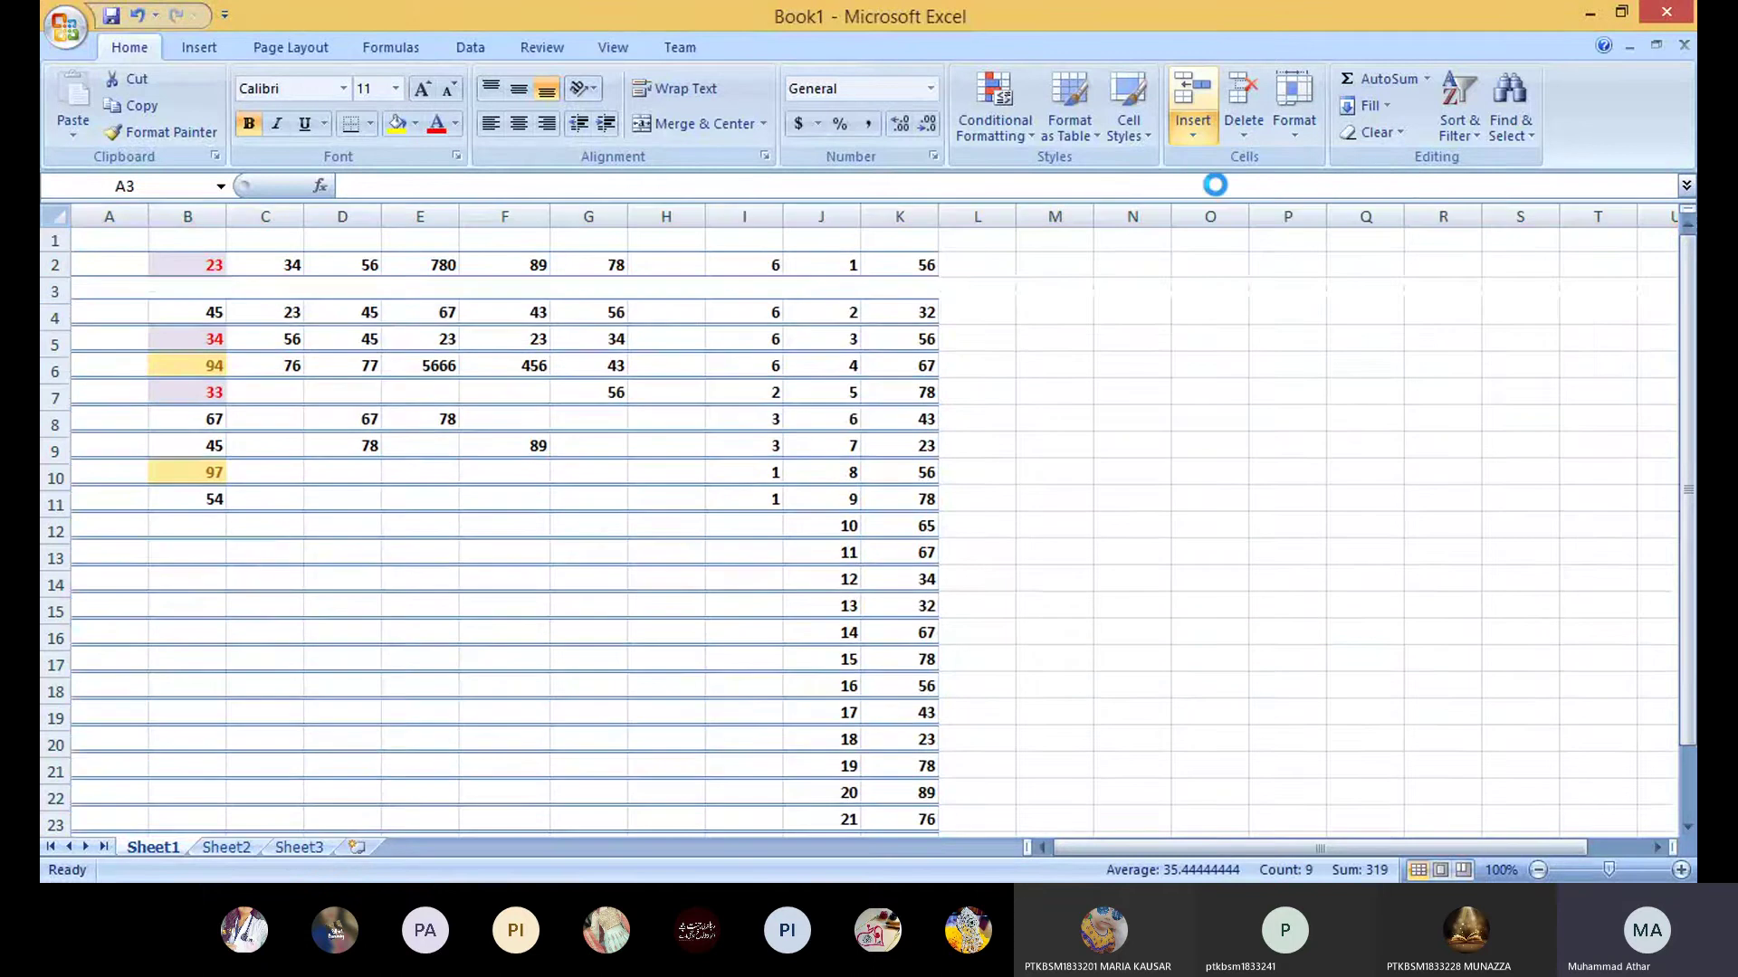
pyautogui.click(976, 419)
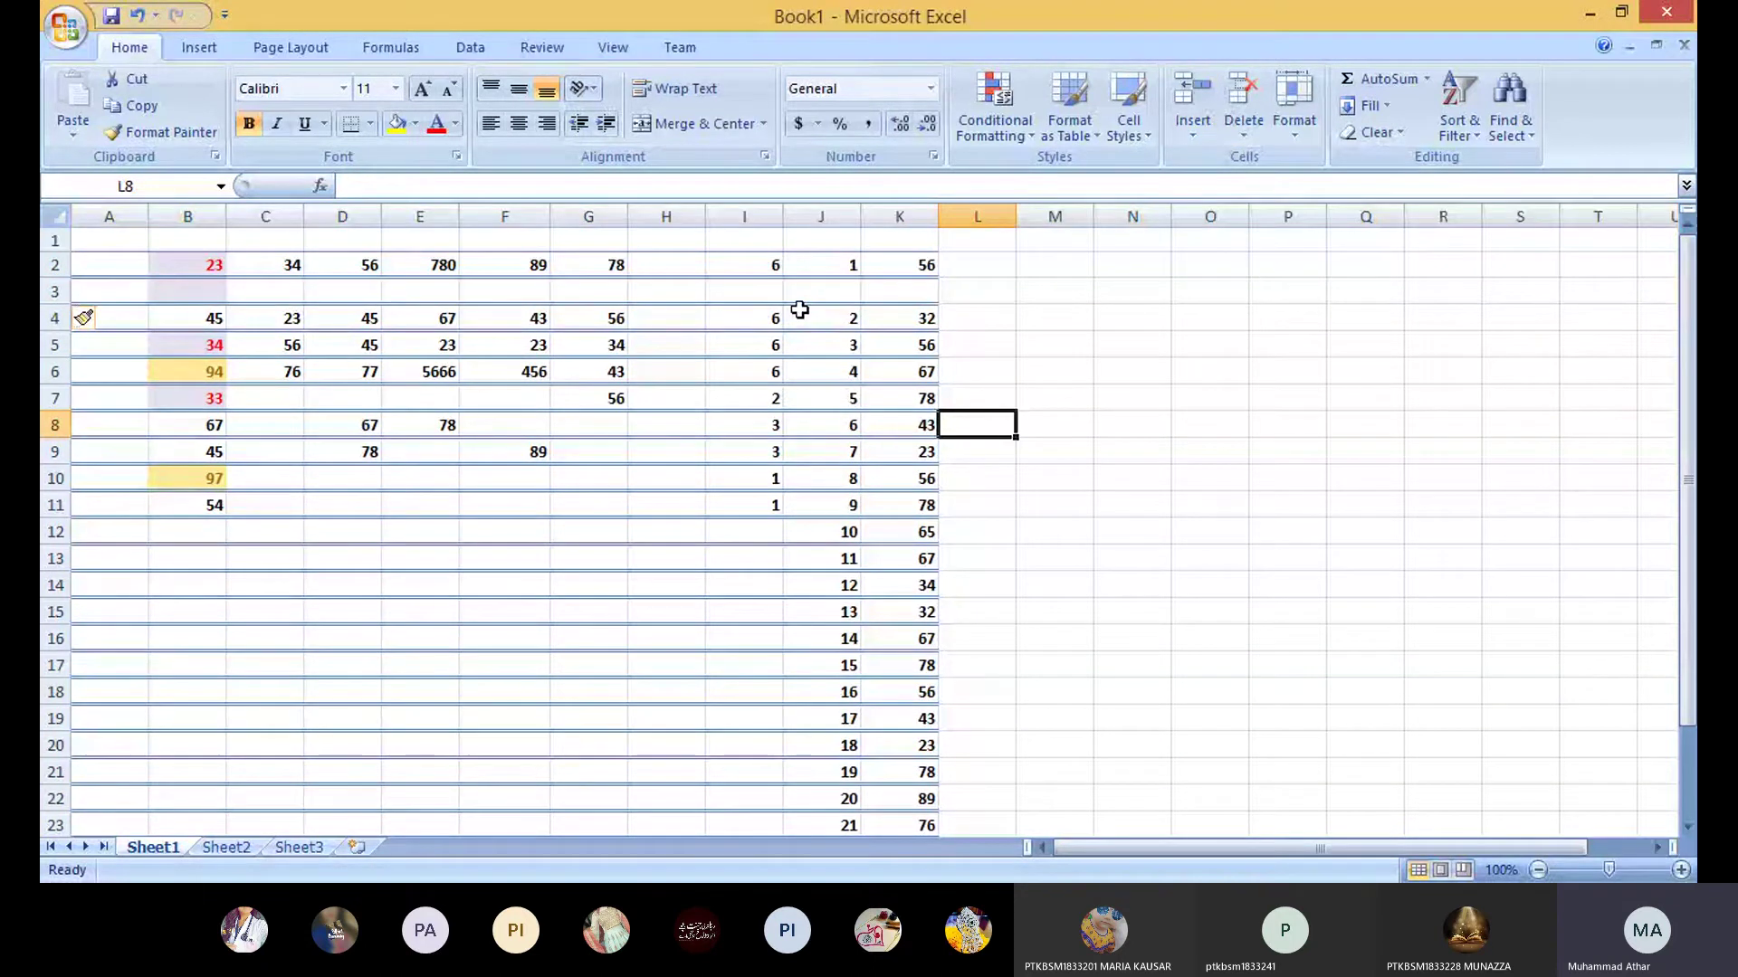
# Step: Delete the empty Sheet2 from the workbook and return to Sheet1
pyautogui.click(1248, 133)
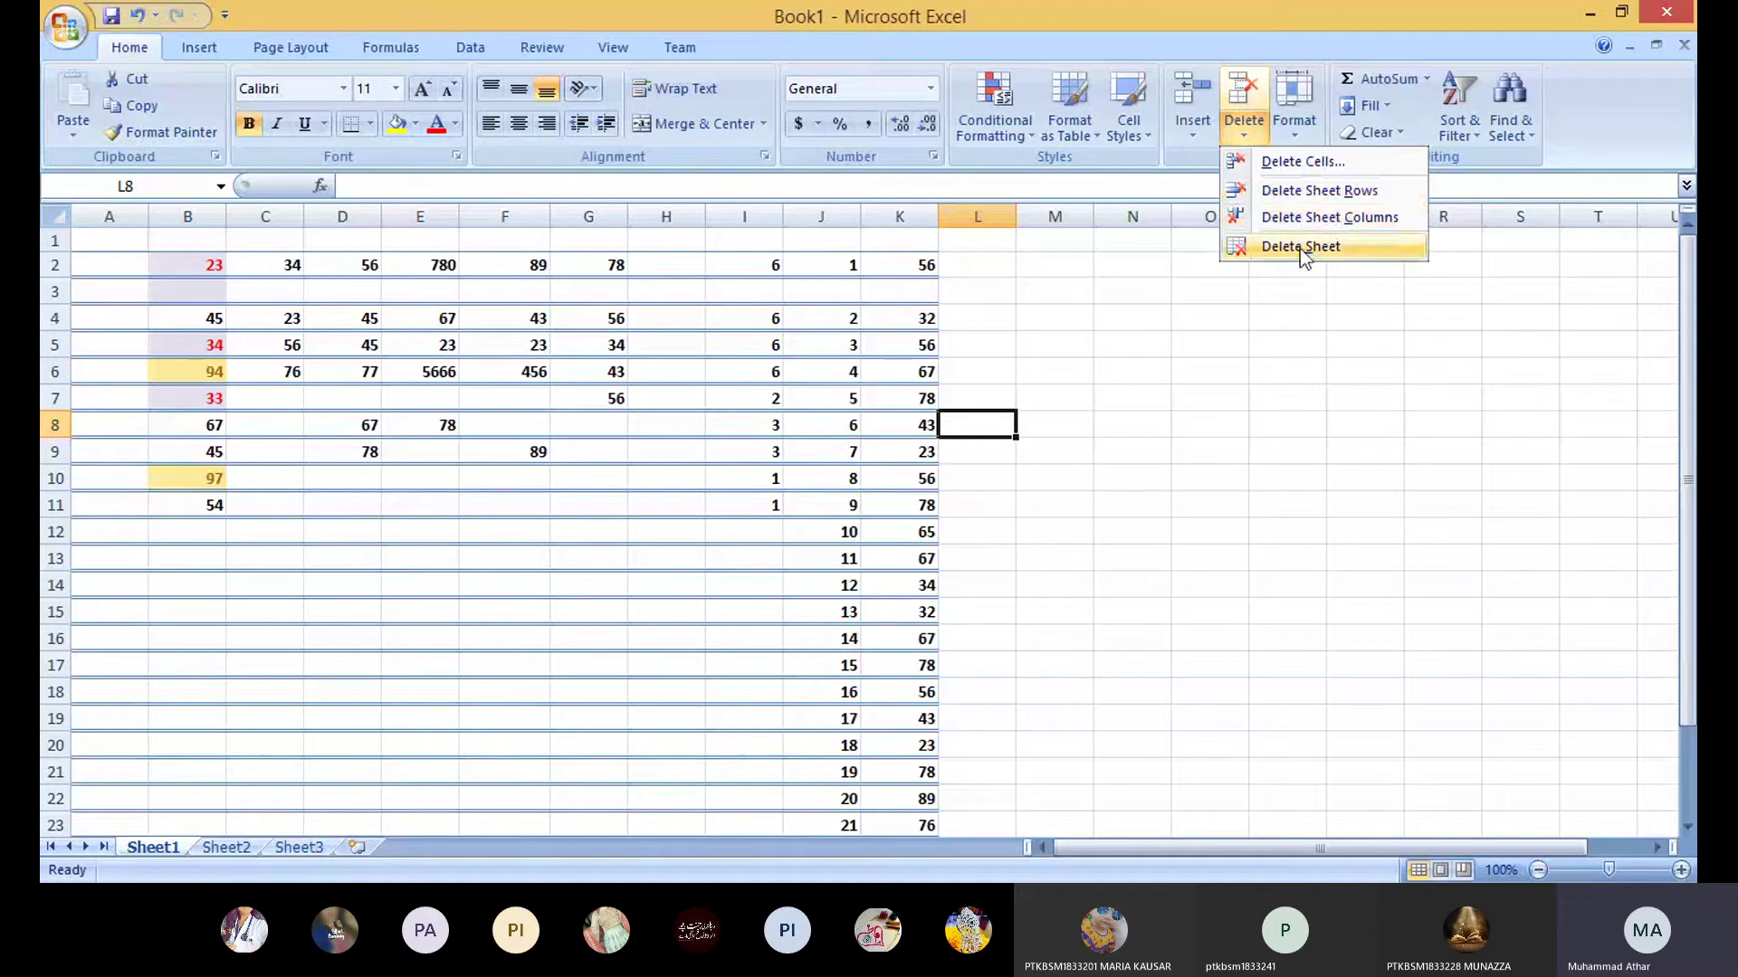
pyautogui.click(229, 830)
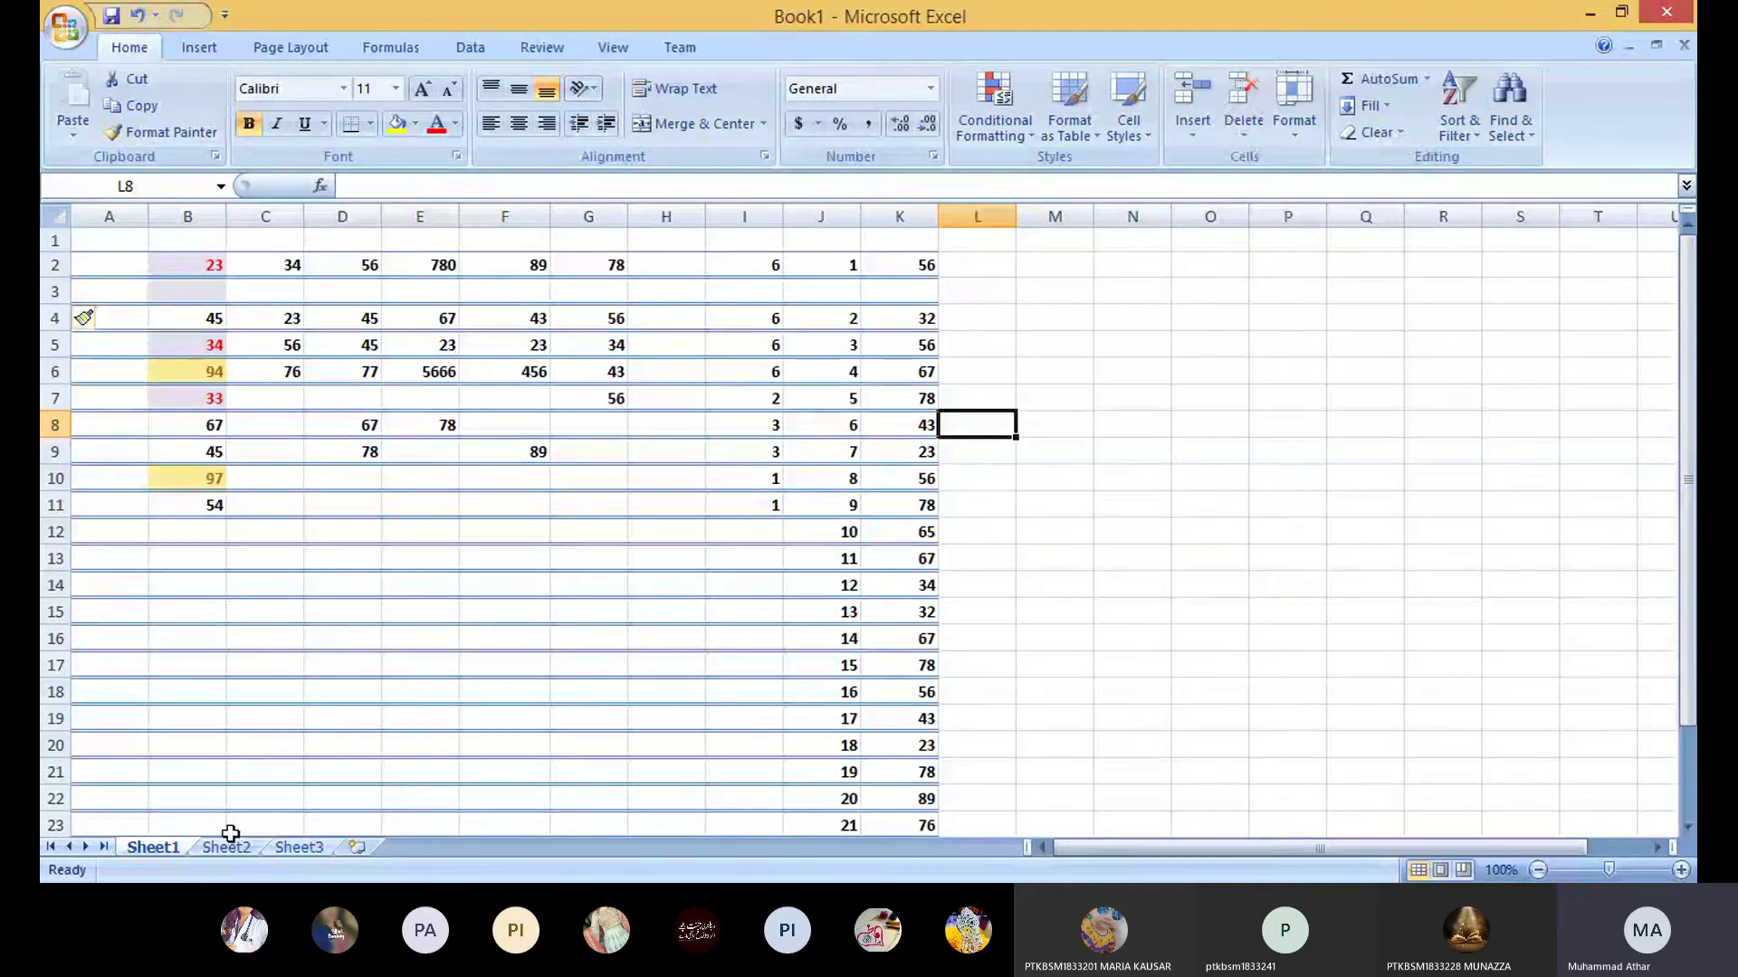
pyautogui.click(226, 847)
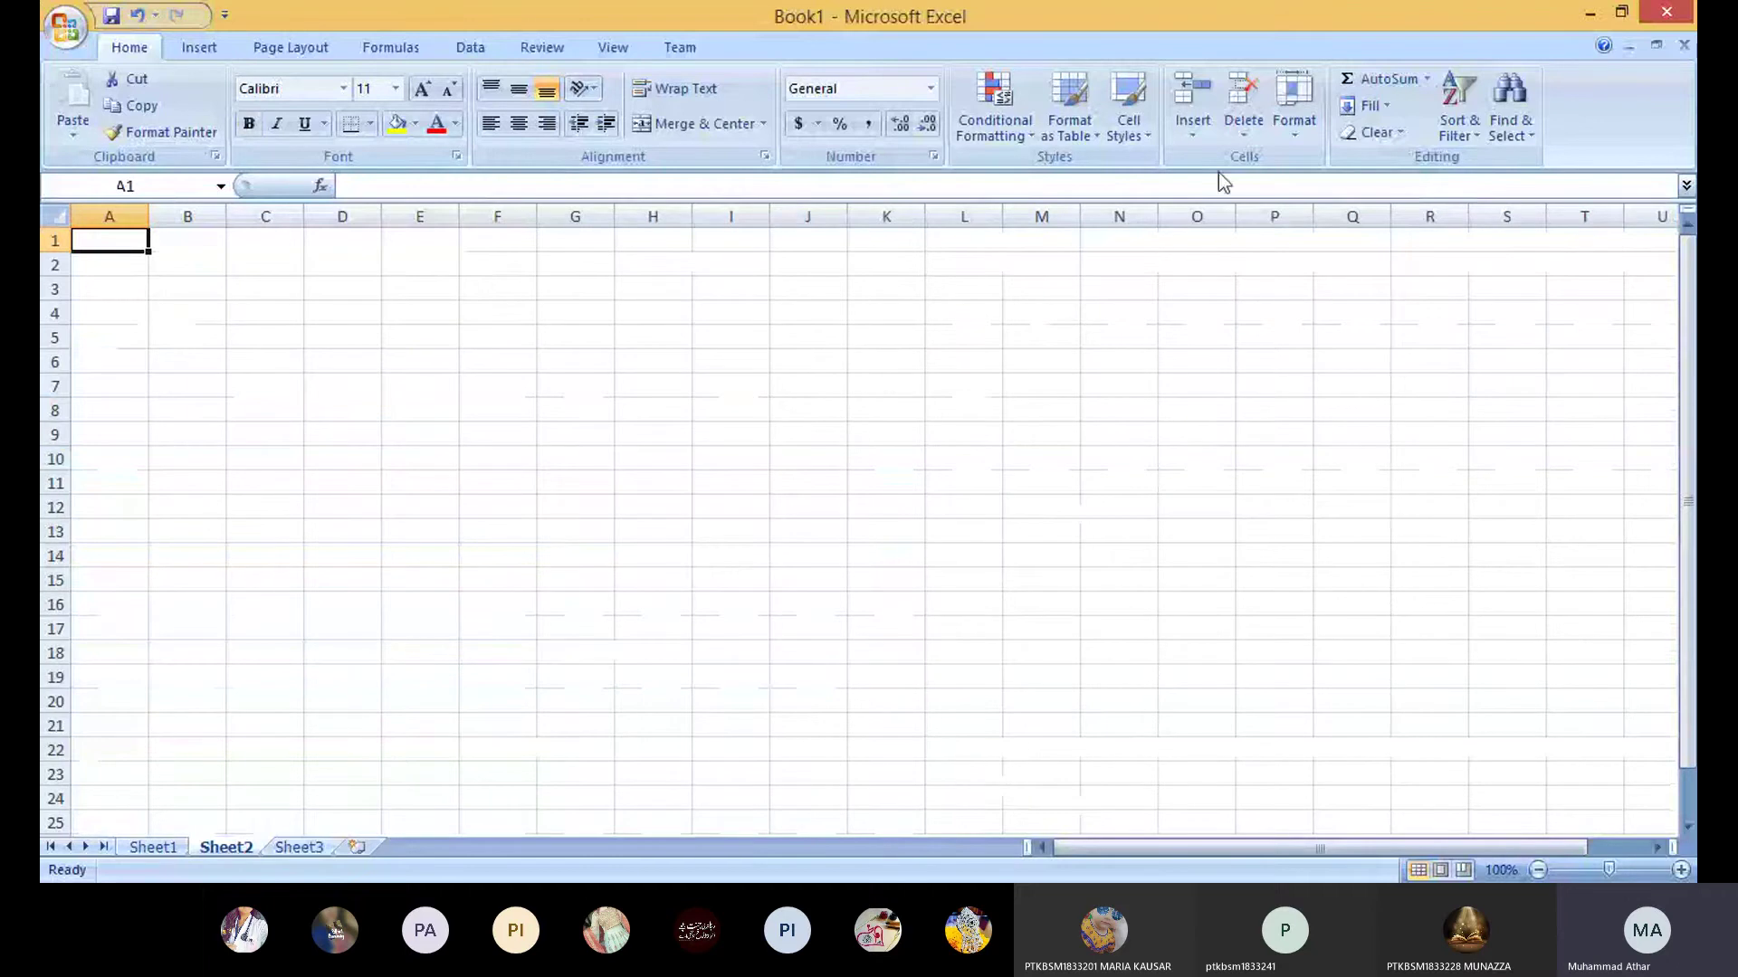
pyautogui.click(1243, 131)
pyautogui.click(1242, 246)
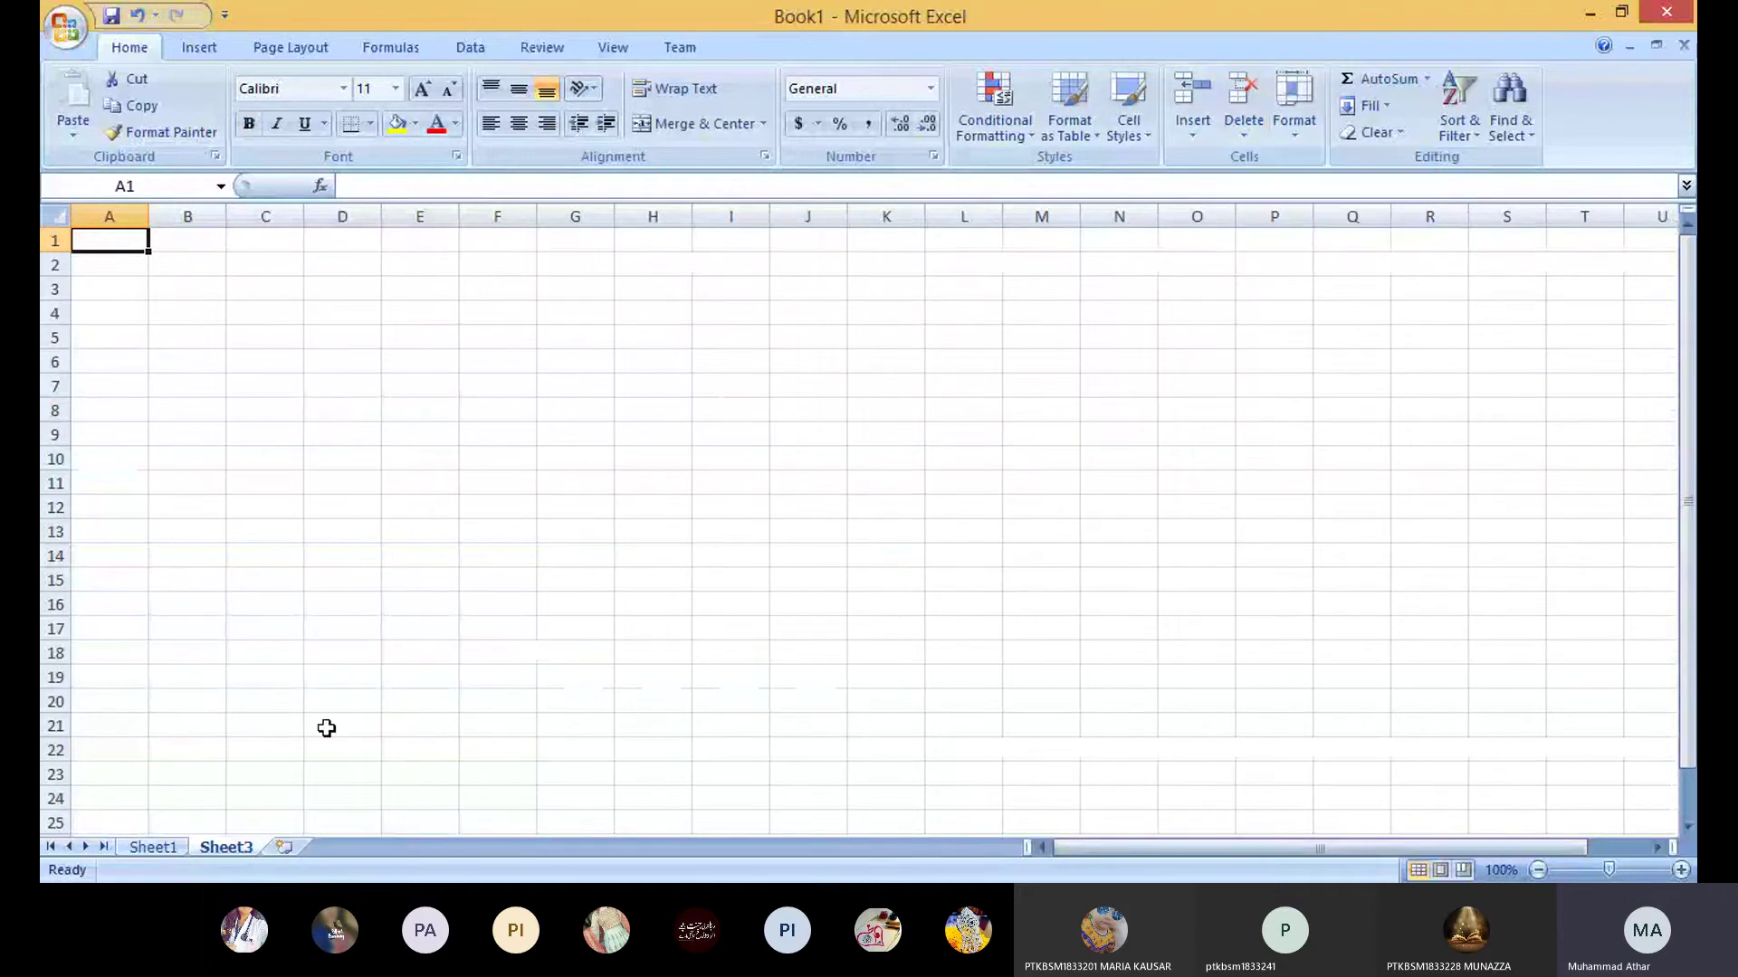
pyautogui.click(151, 847)
pyautogui.click(245, 824)
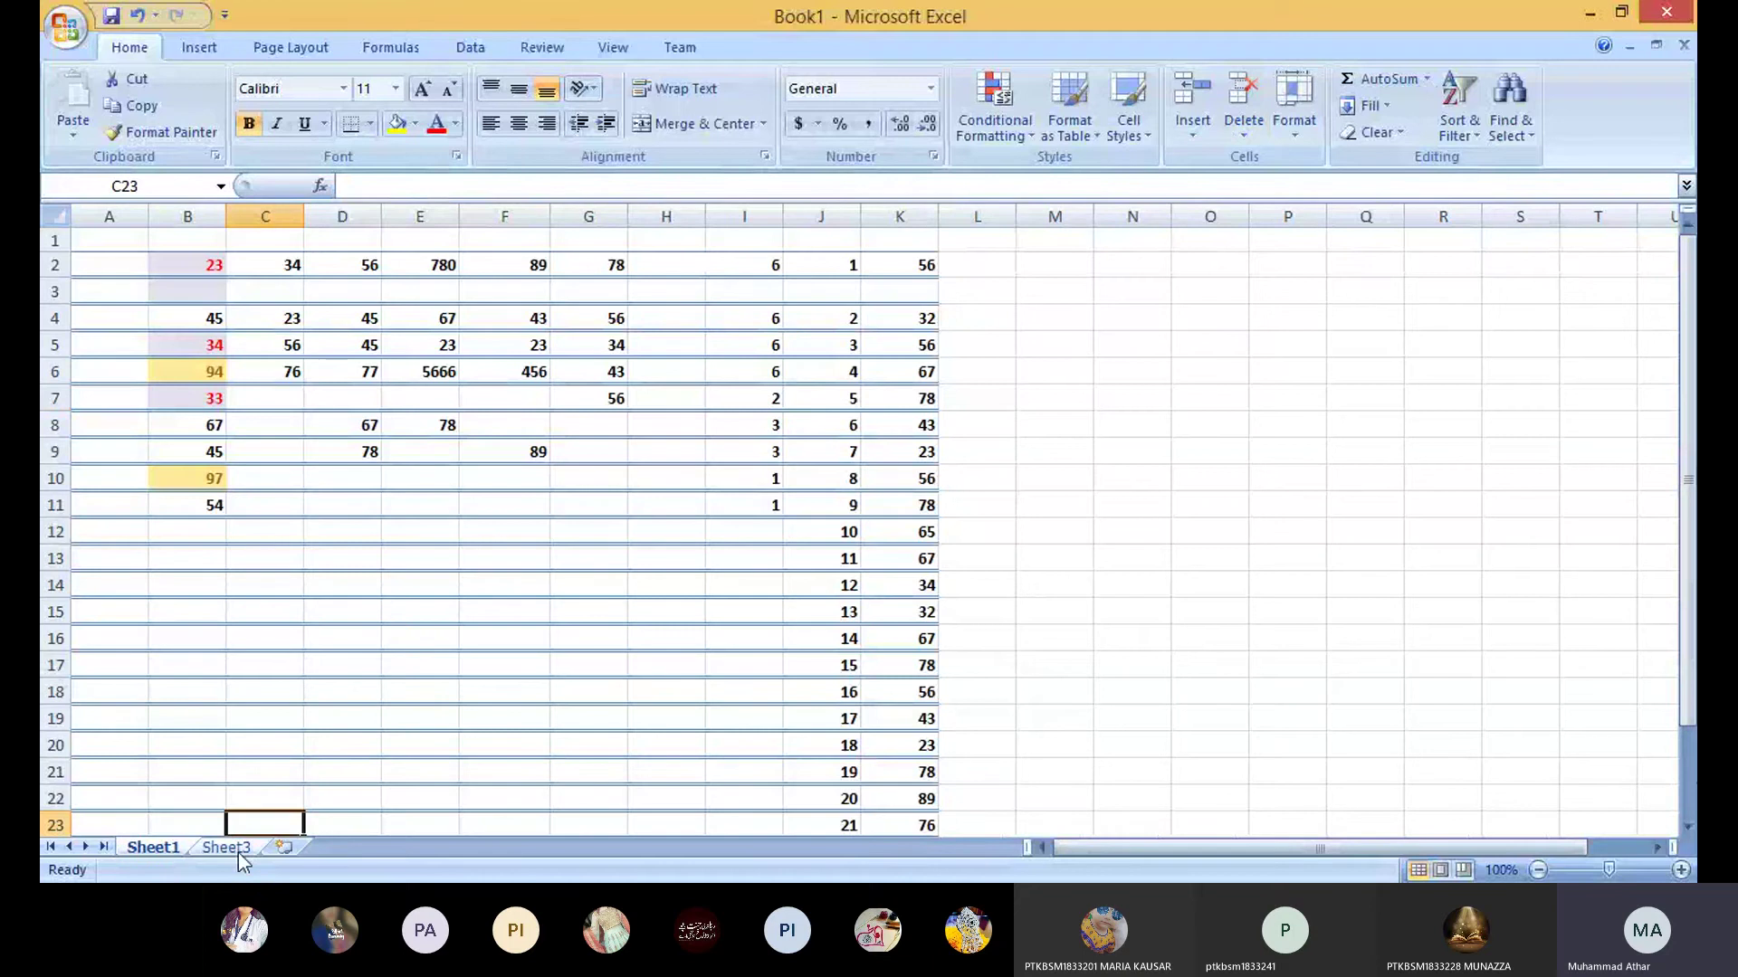
pyautogui.click(237, 849)
pyautogui.click(159, 848)
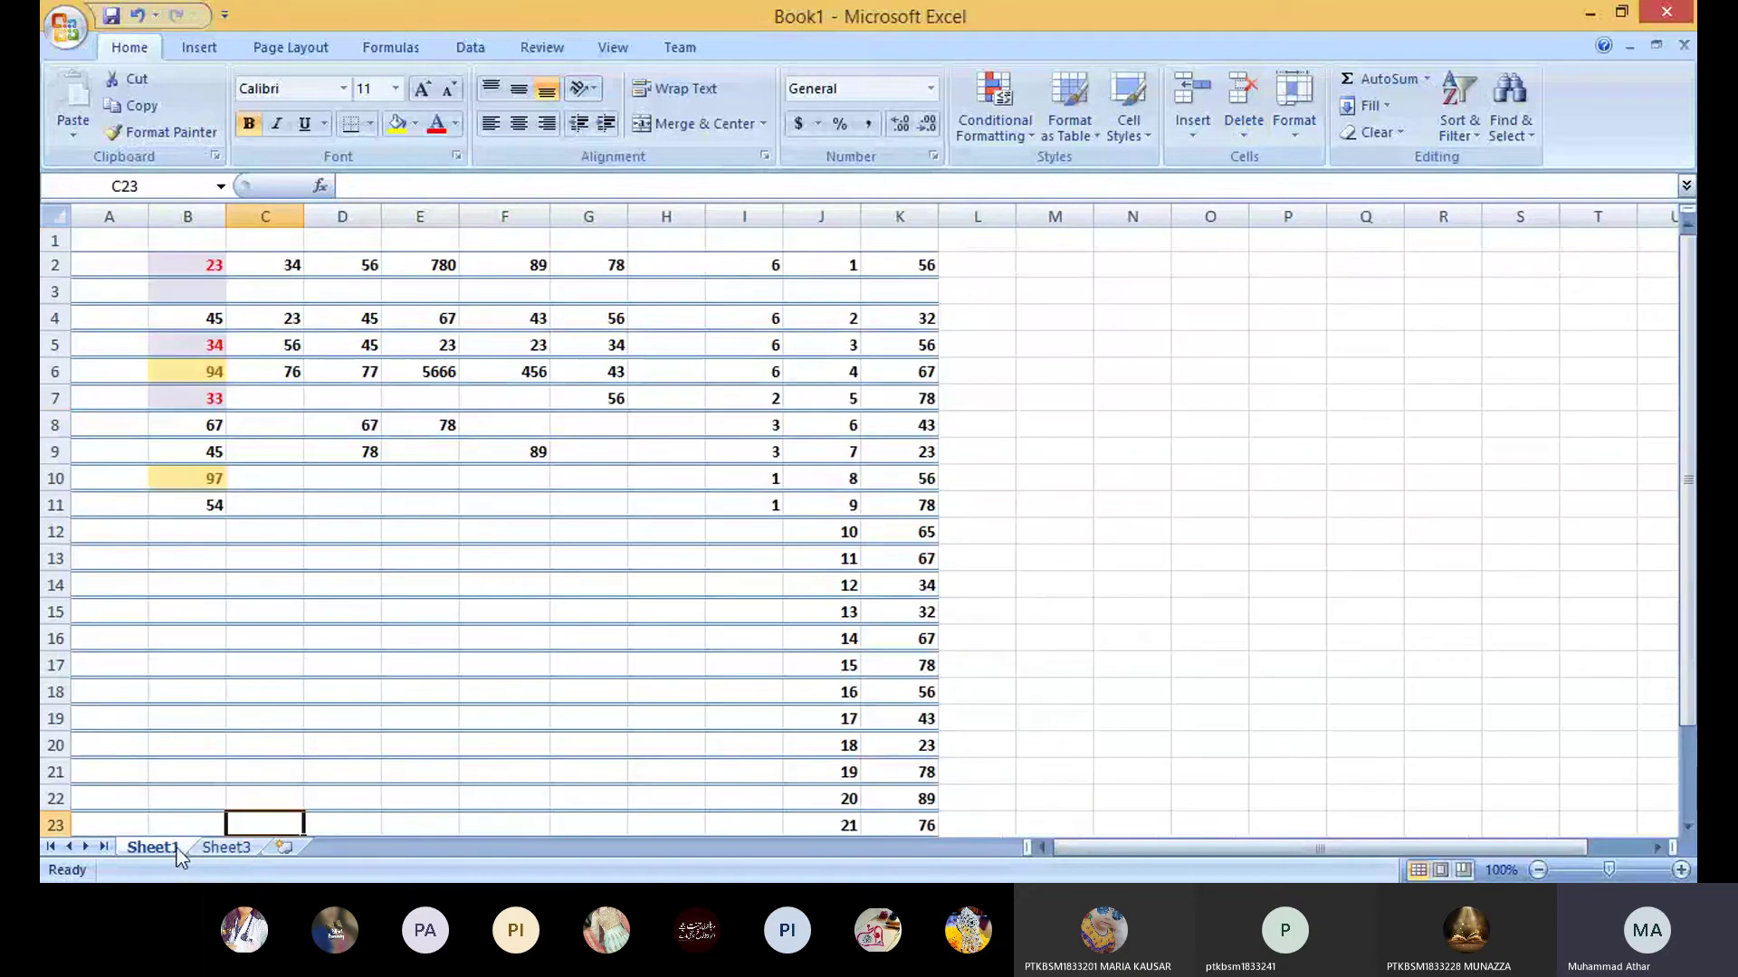
pyautogui.click(1254, 143)
pyautogui.click(1294, 141)
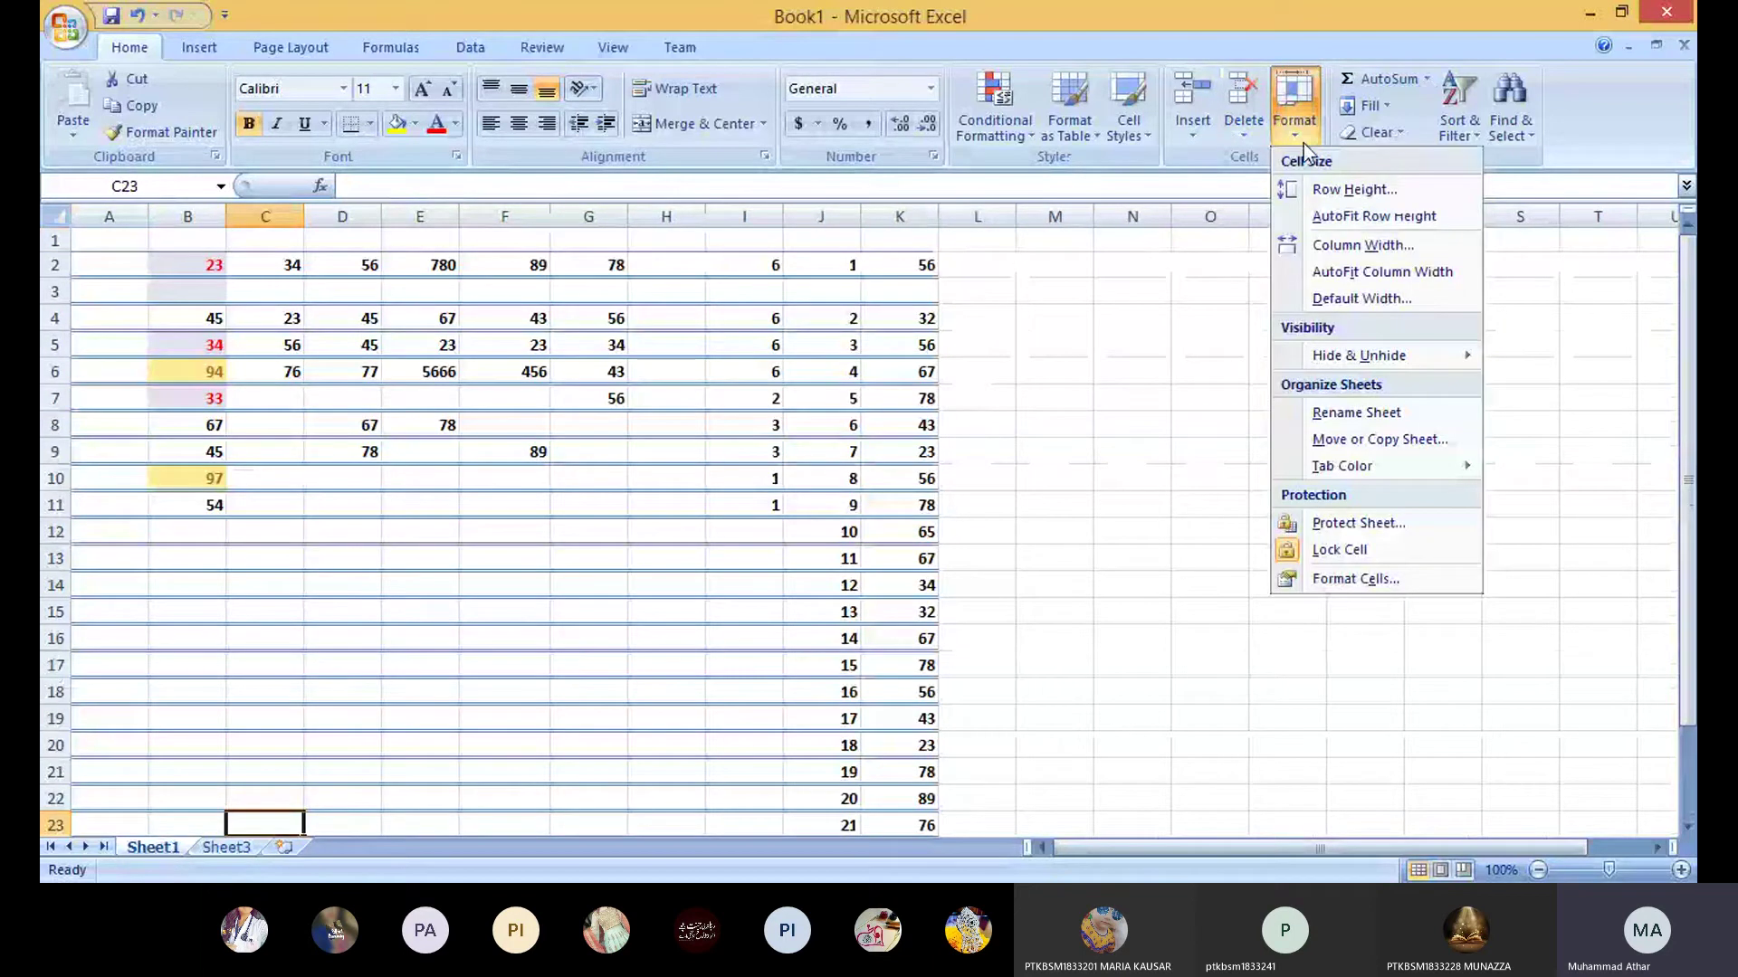
pyautogui.click(1014, 269)
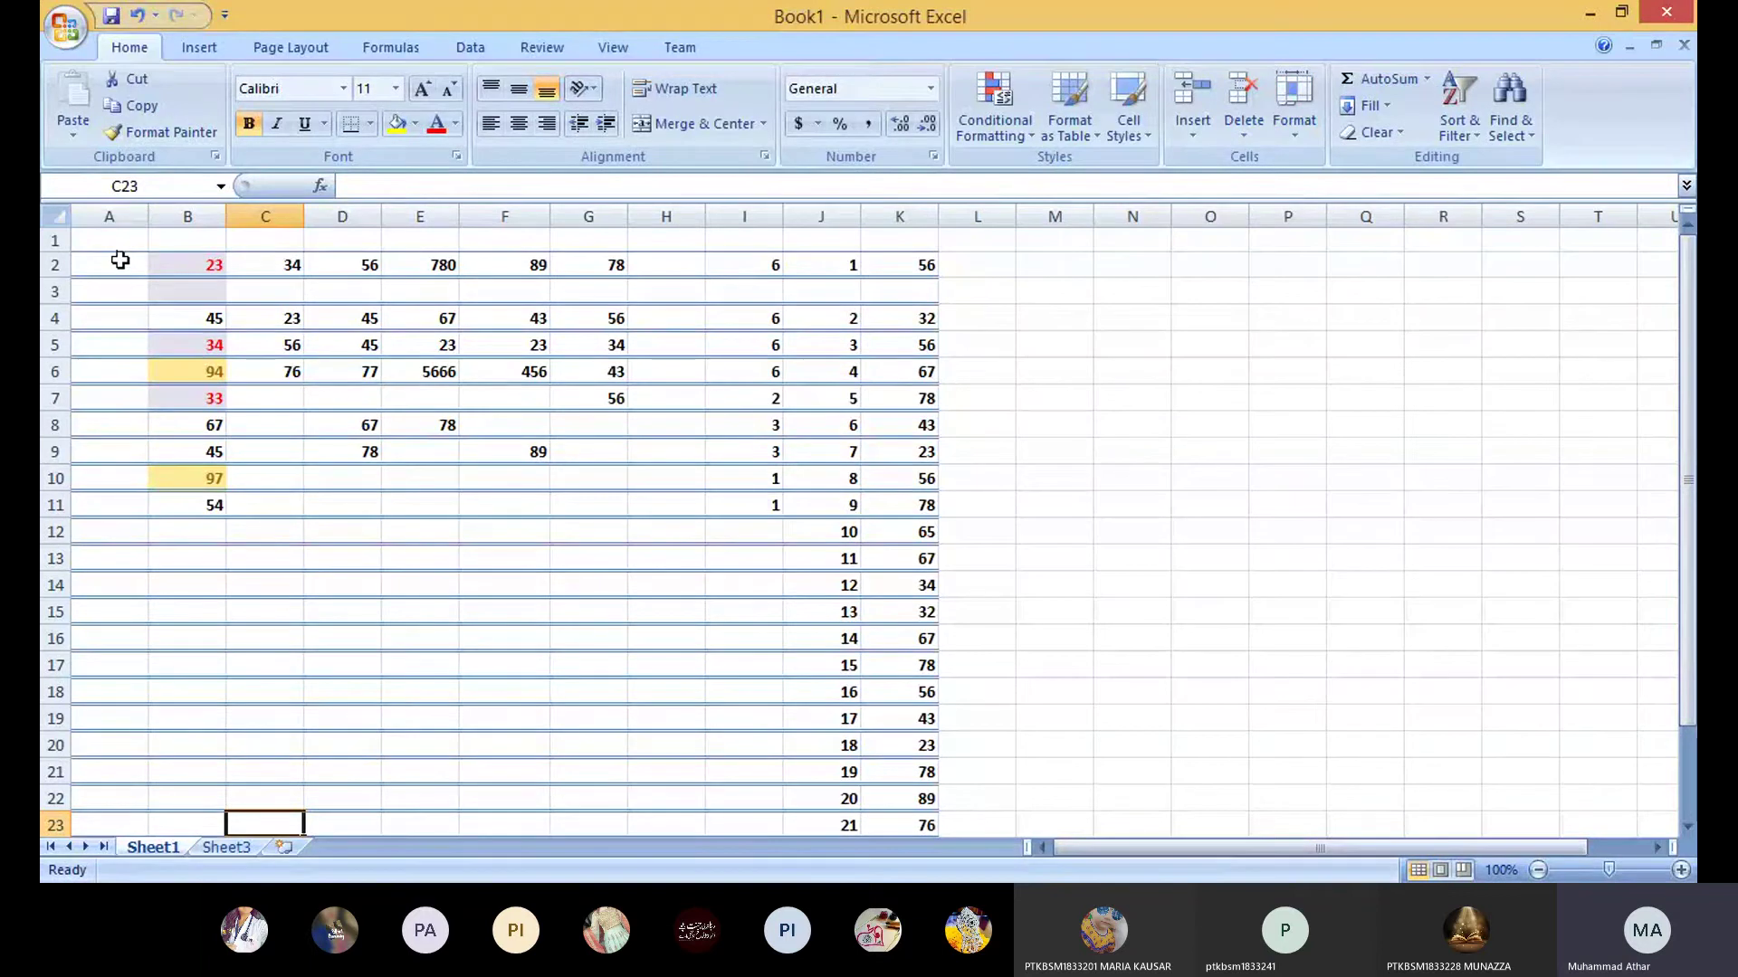
# Step: Select the range A2:K25 and set its row height to 4
pyautogui.moveTo(120, 261); pyautogui.dragTo(882, 771)
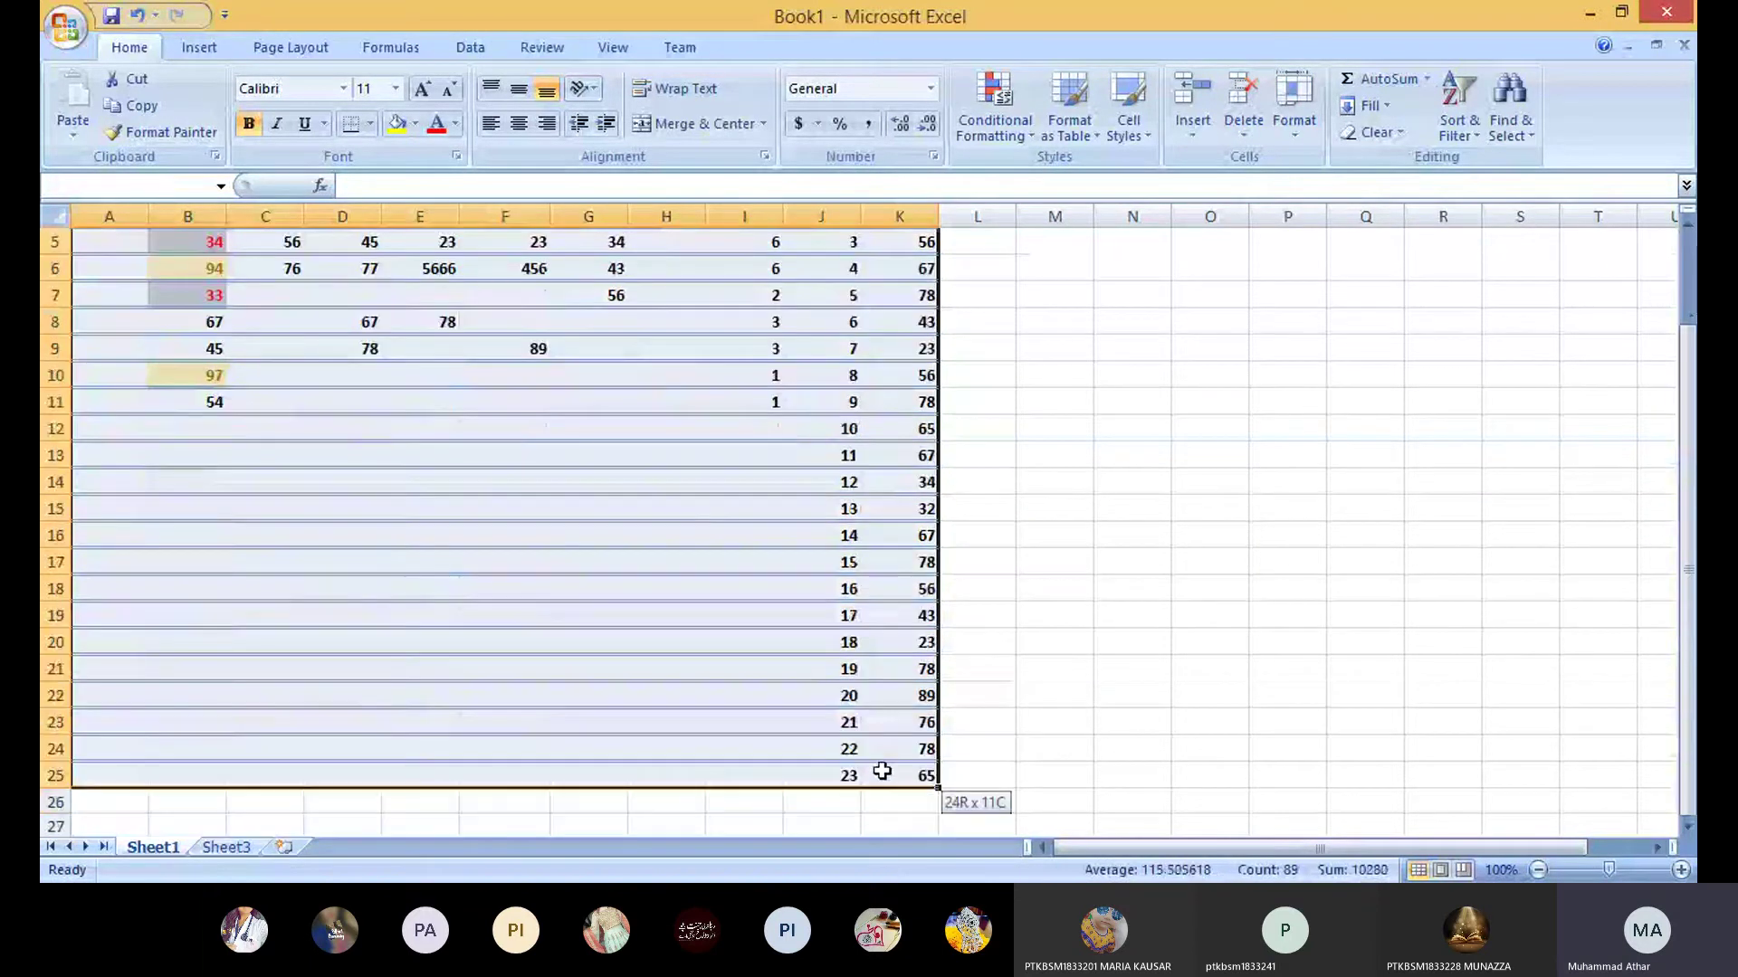
pyautogui.click(1289, 134)
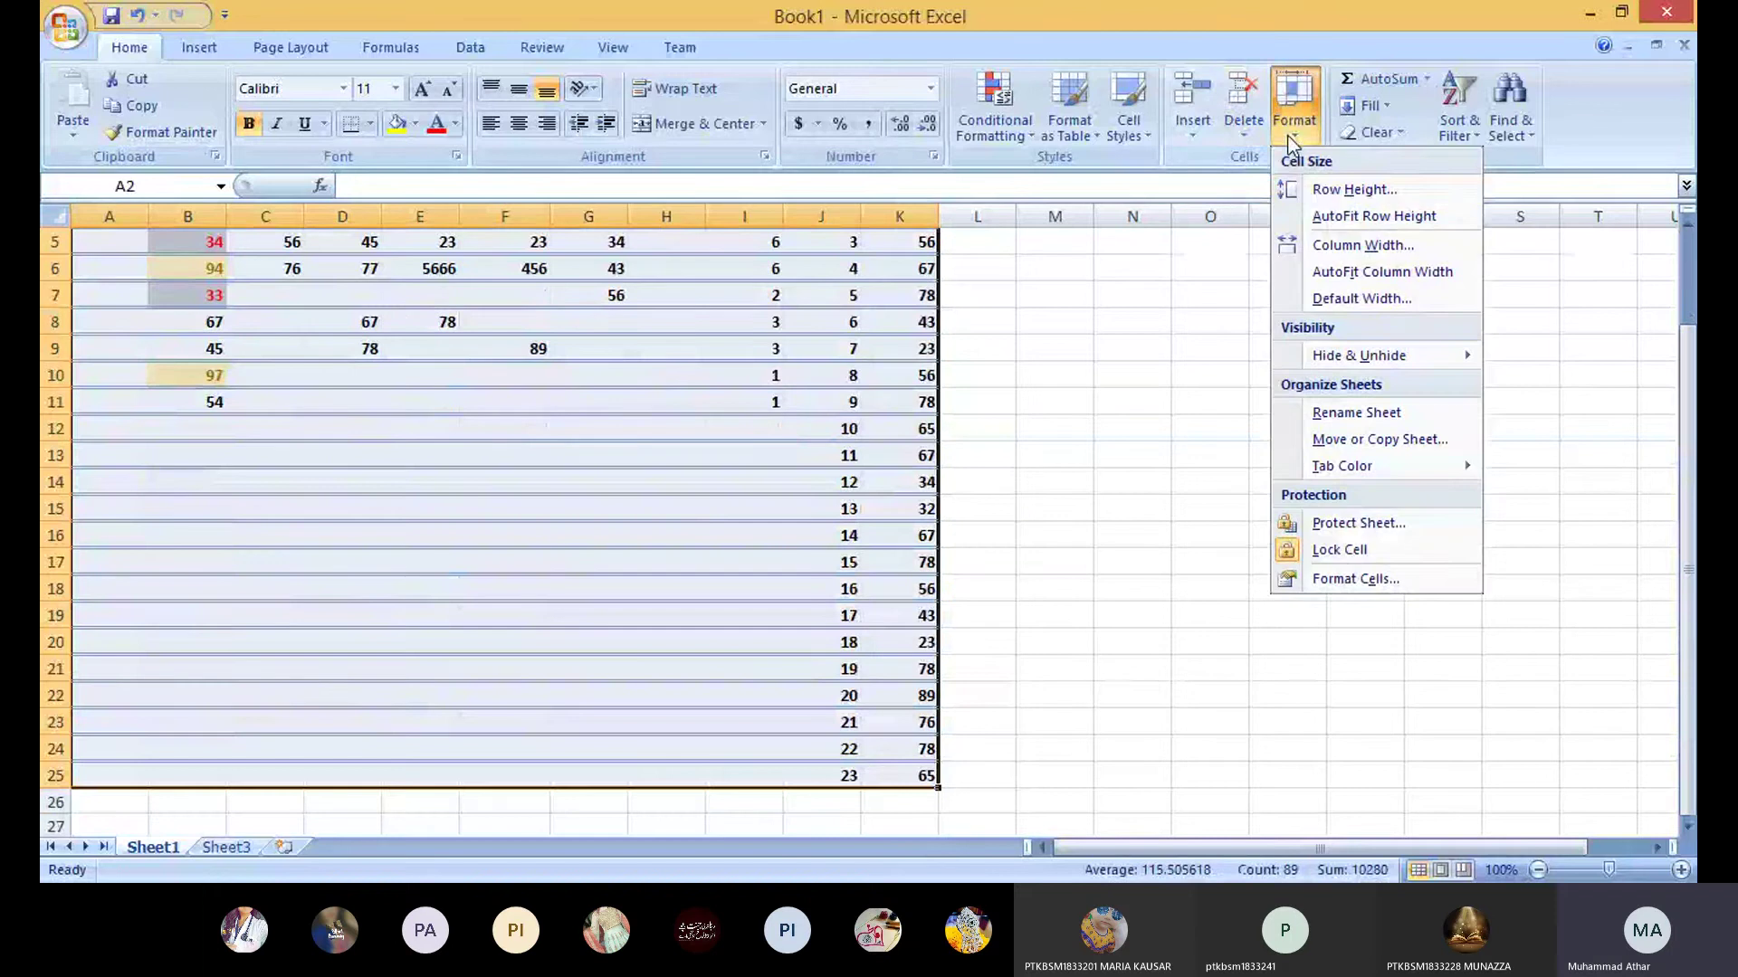
pyautogui.click(1323, 190)
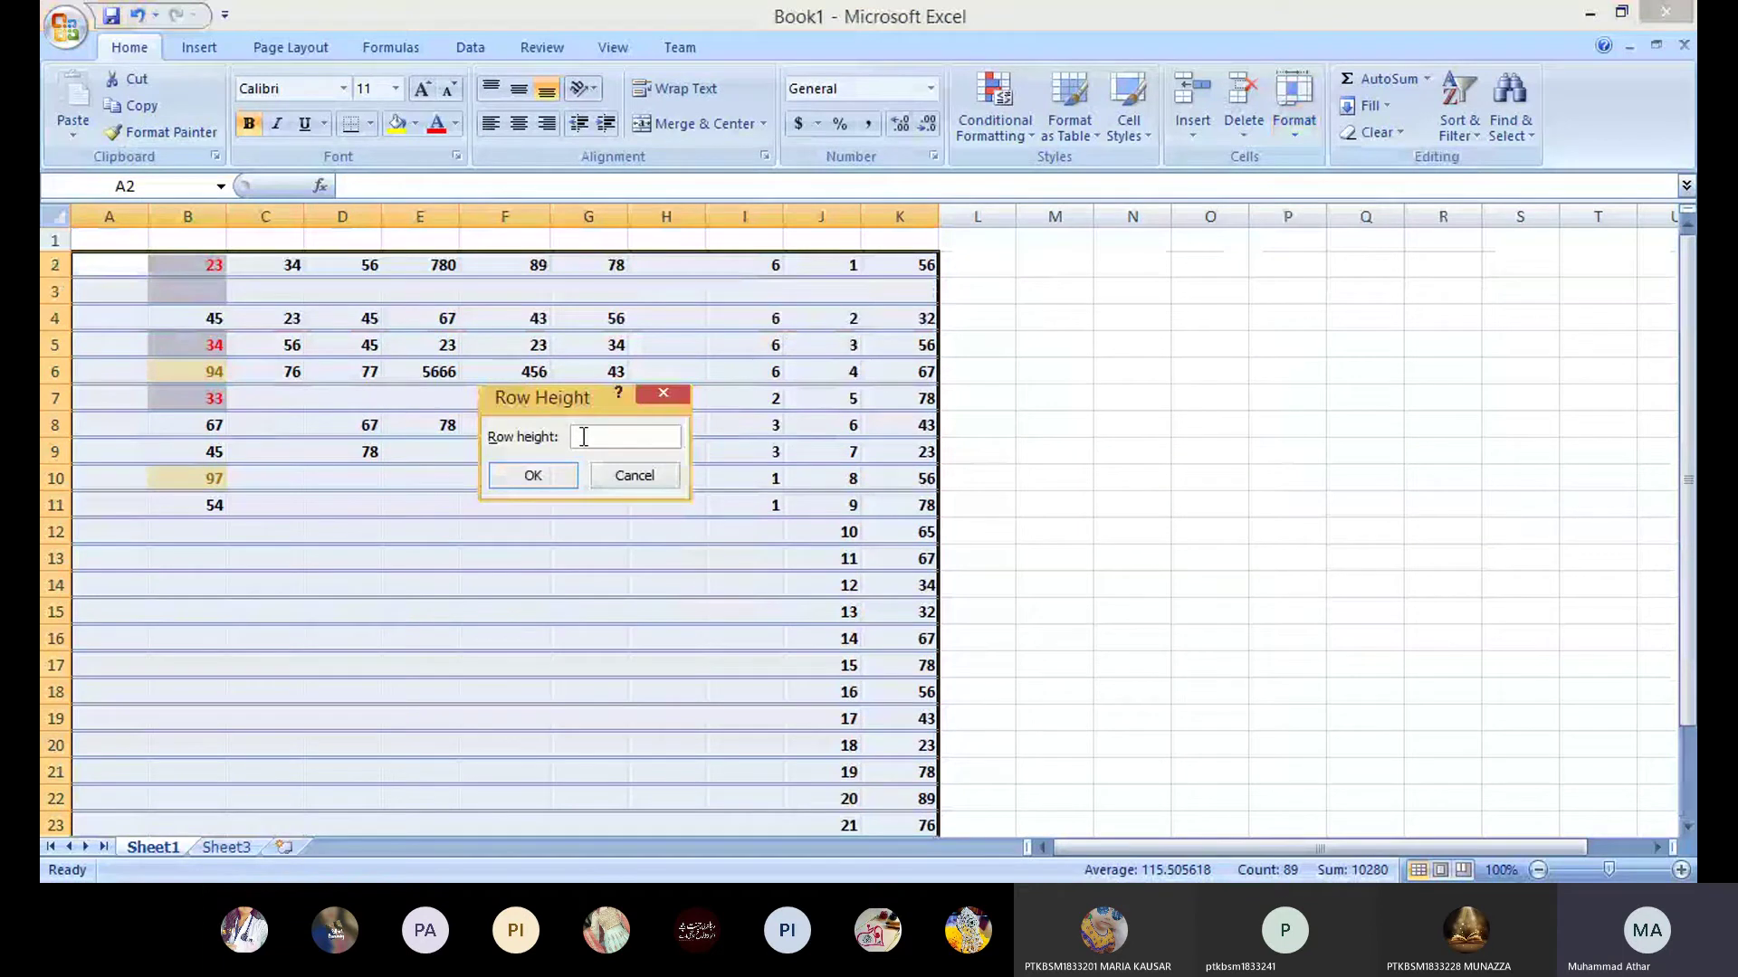
pyautogui.write('4')
pyautogui.click(552, 471)
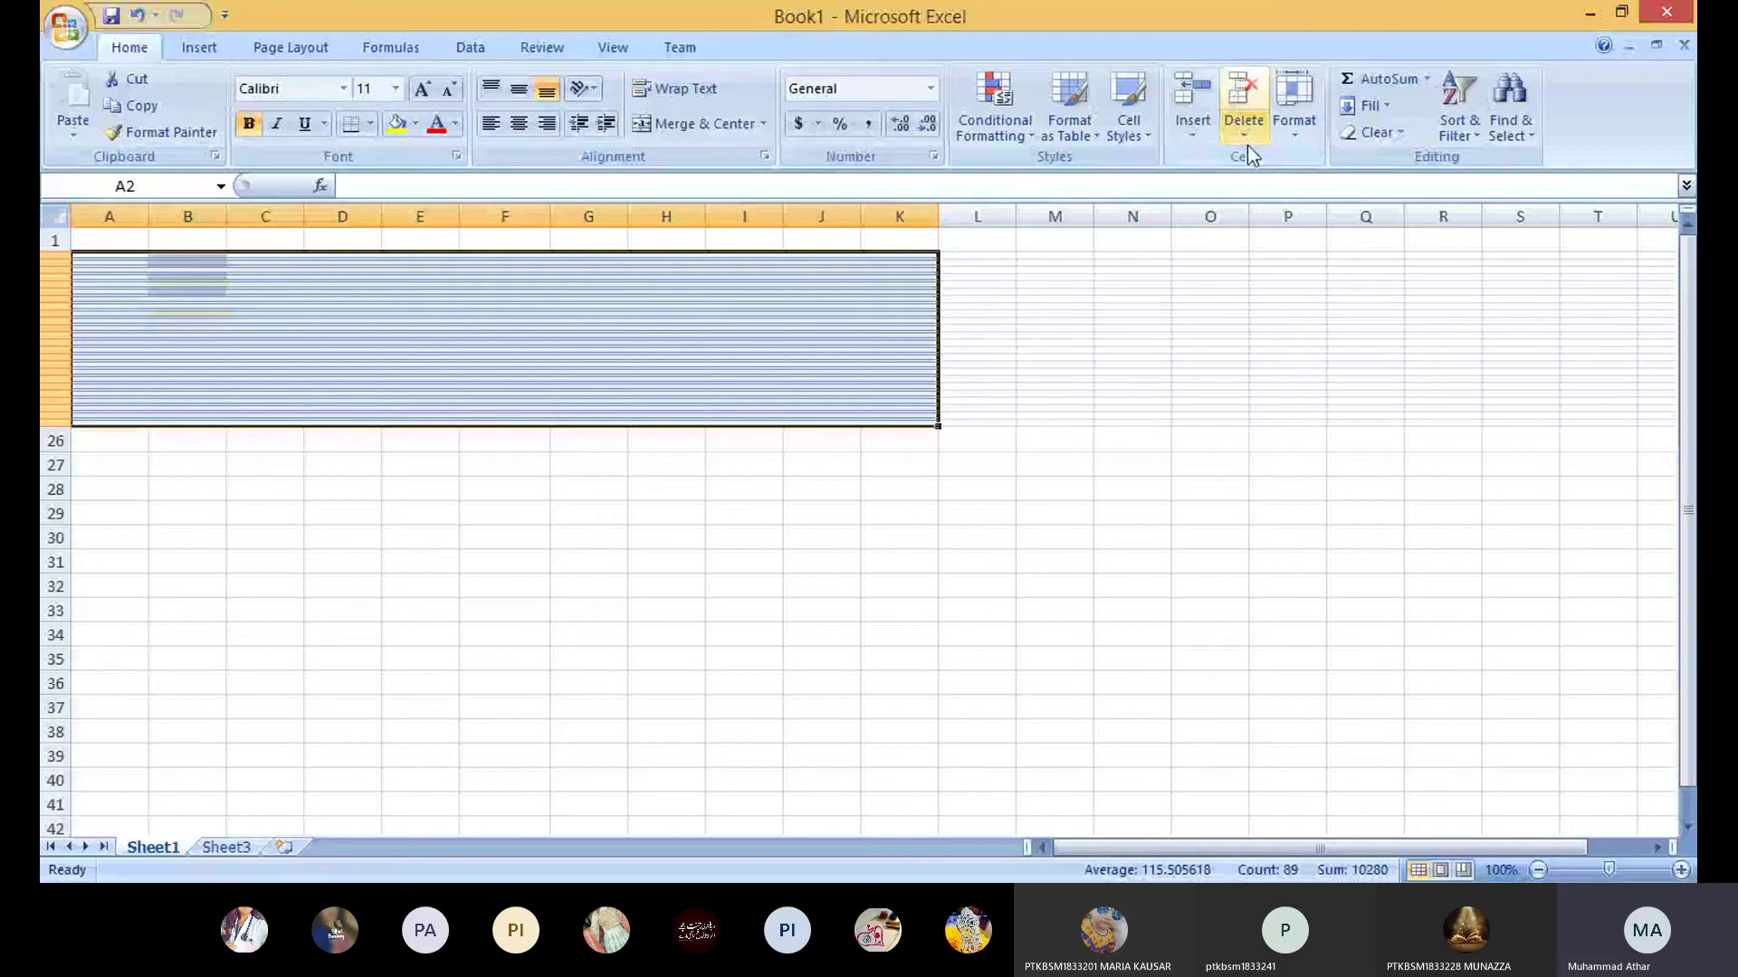
# Step: Set the row height of the selected range A2:K25 to 20
pyautogui.click(1294, 133)
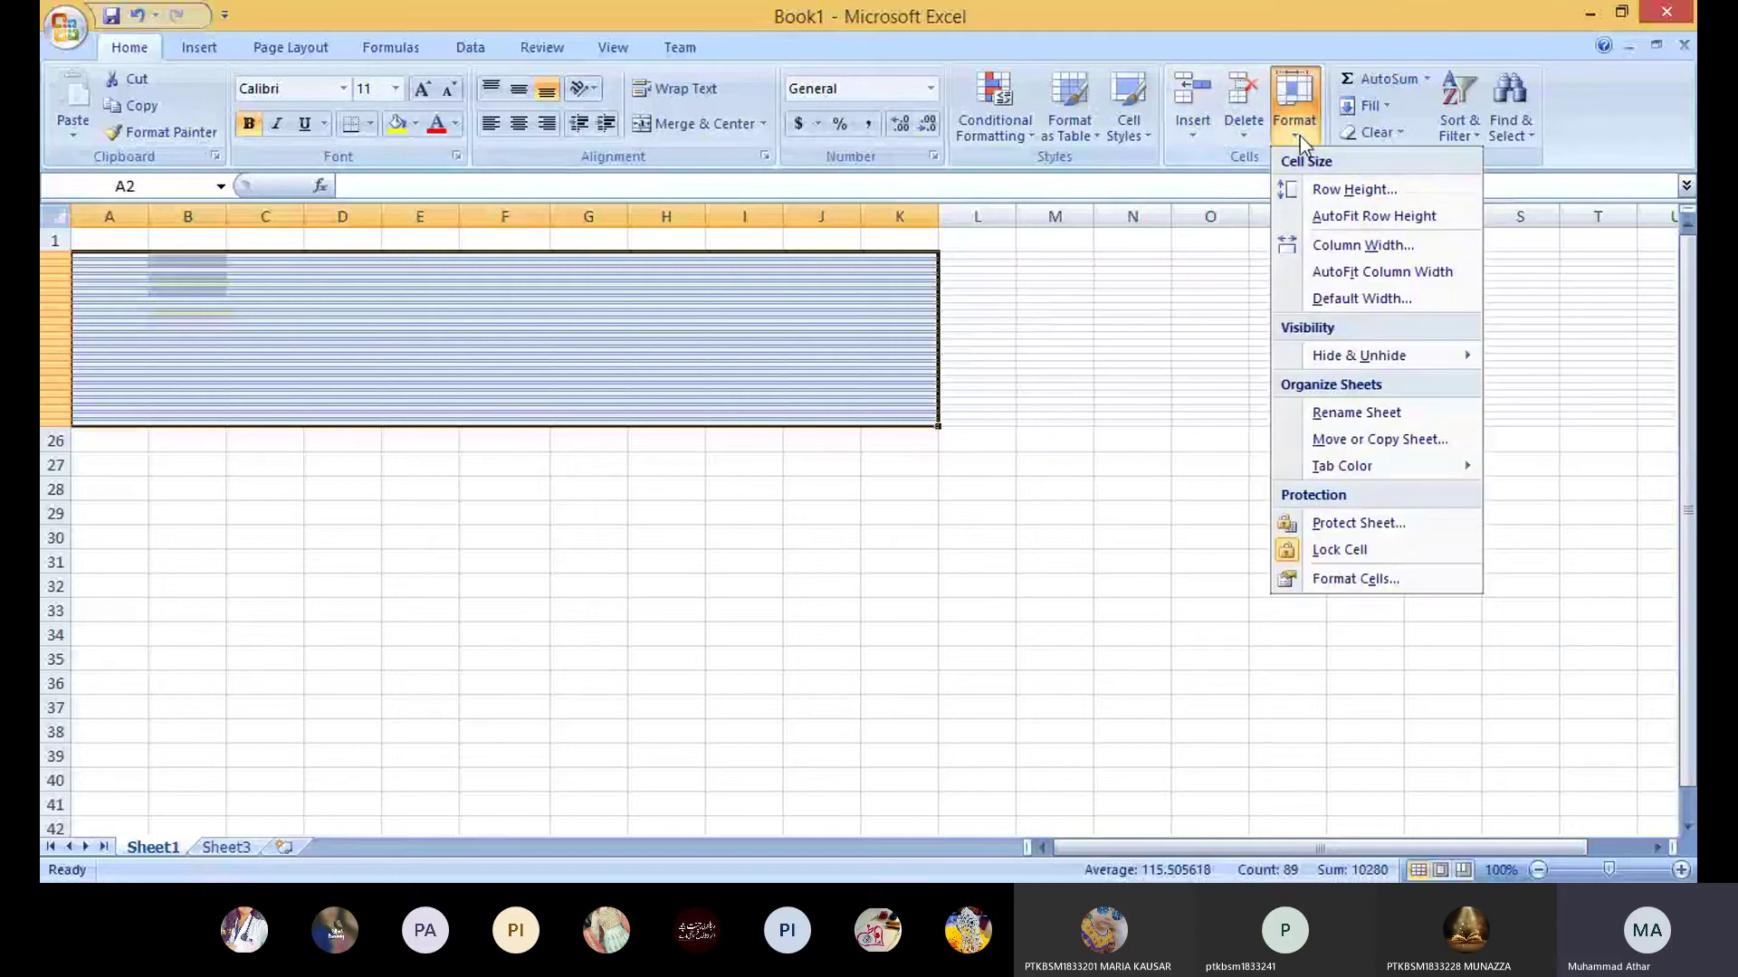
pyautogui.click(1328, 192)
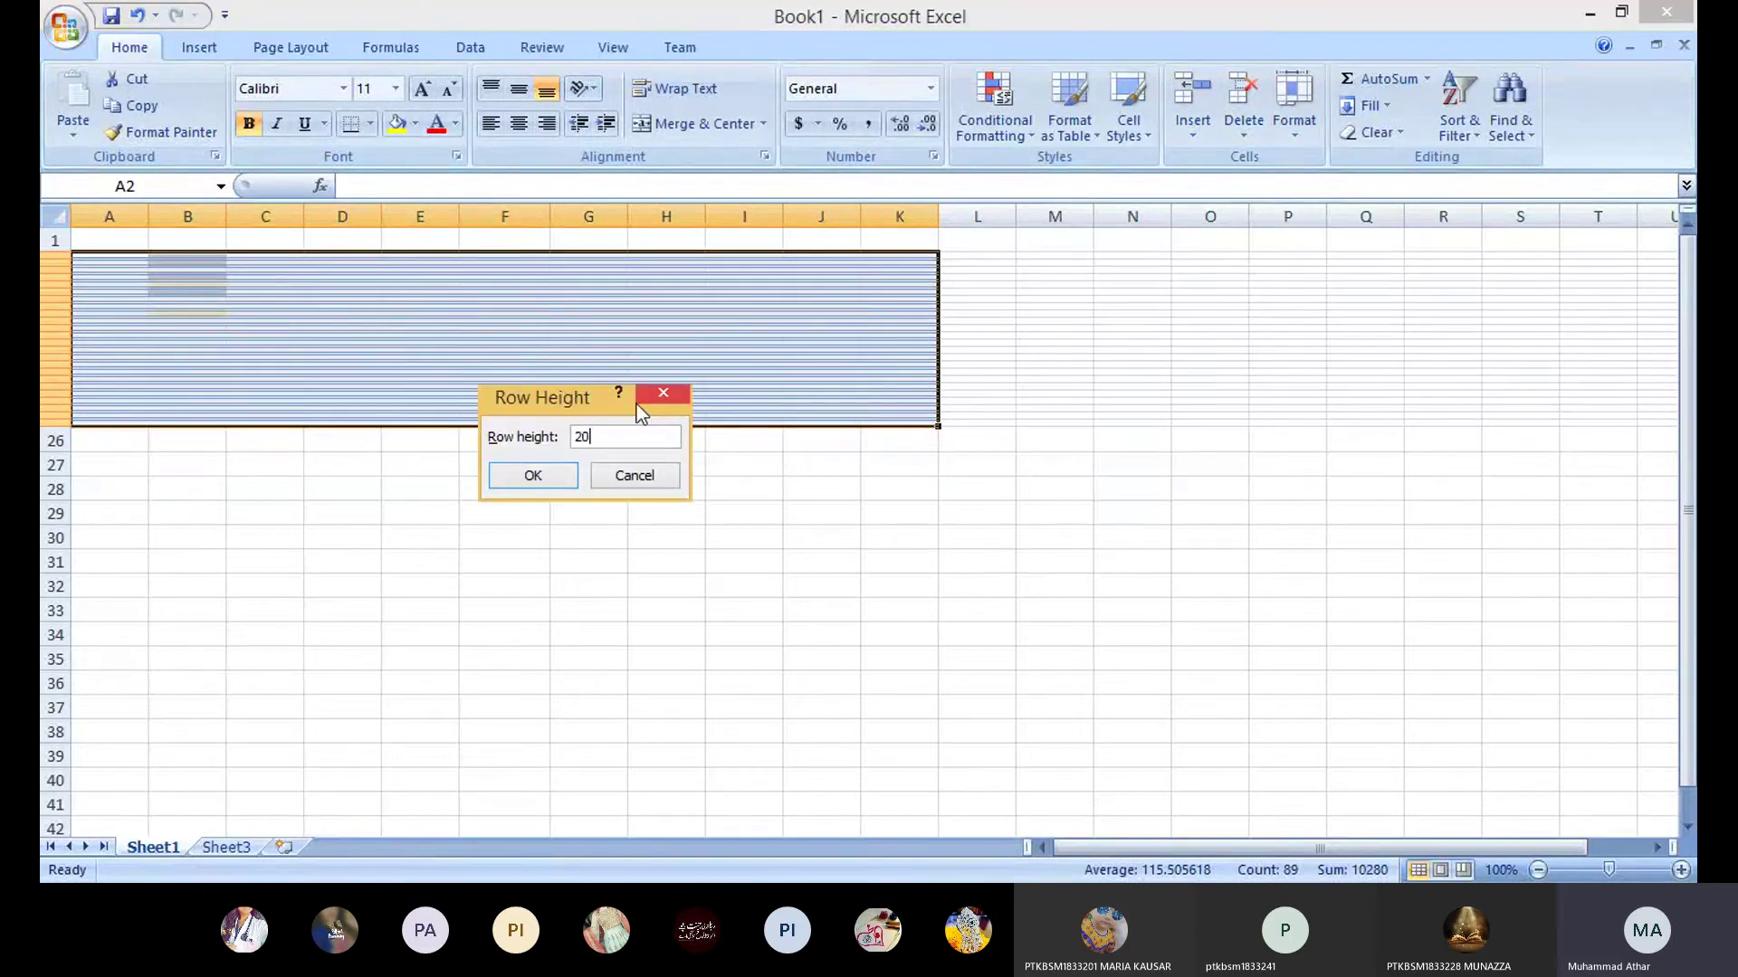
pyautogui.press('Return')
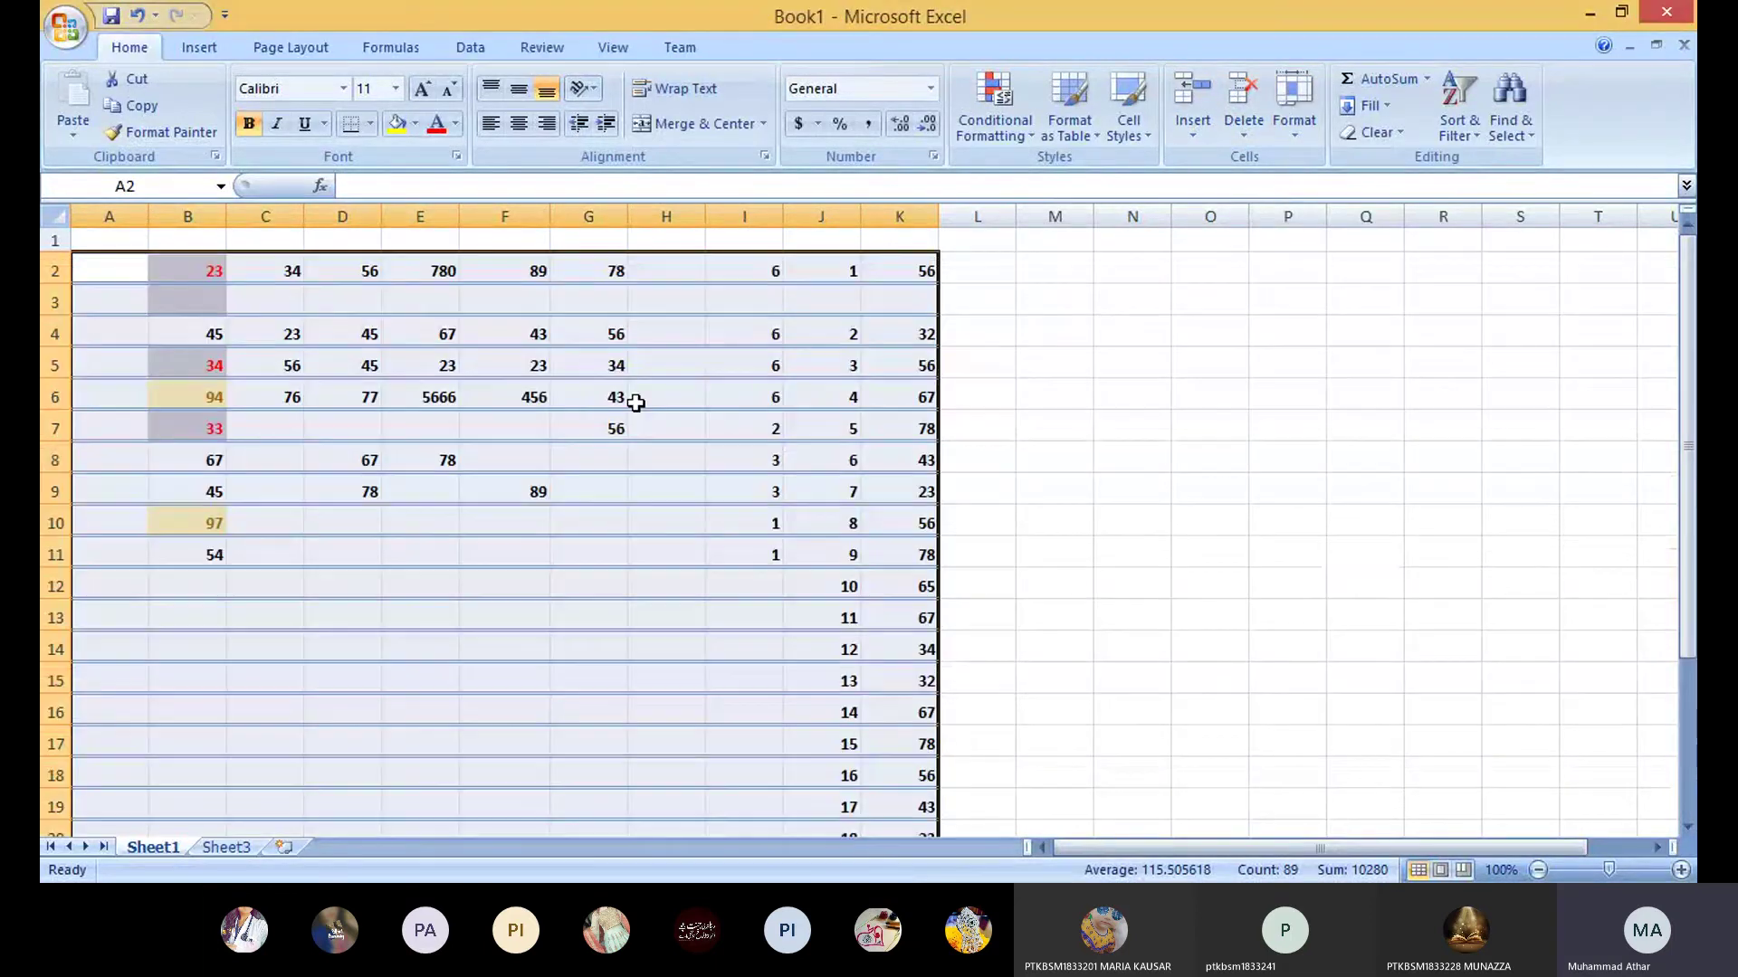
# Step: Increase the row height of the selected rows 2 to 25 to 30
pyautogui.click(1298, 132)
pyautogui.click(1306, 190)
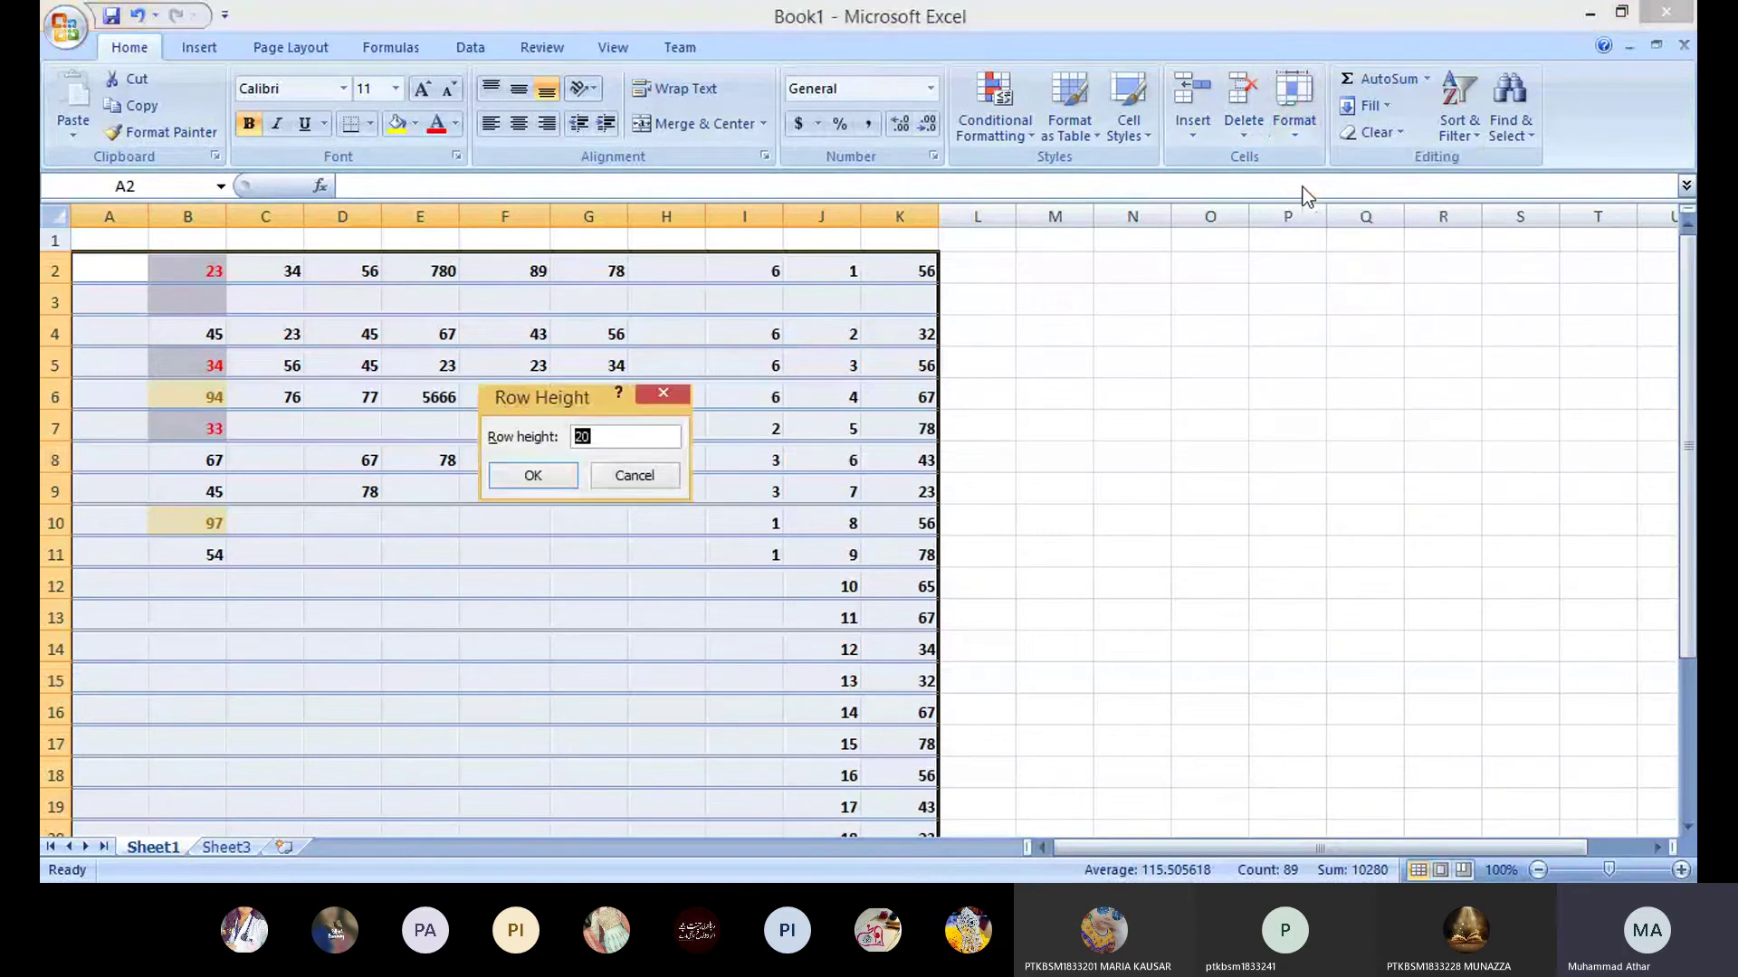
pyautogui.write('30')
pyautogui.press('Return')
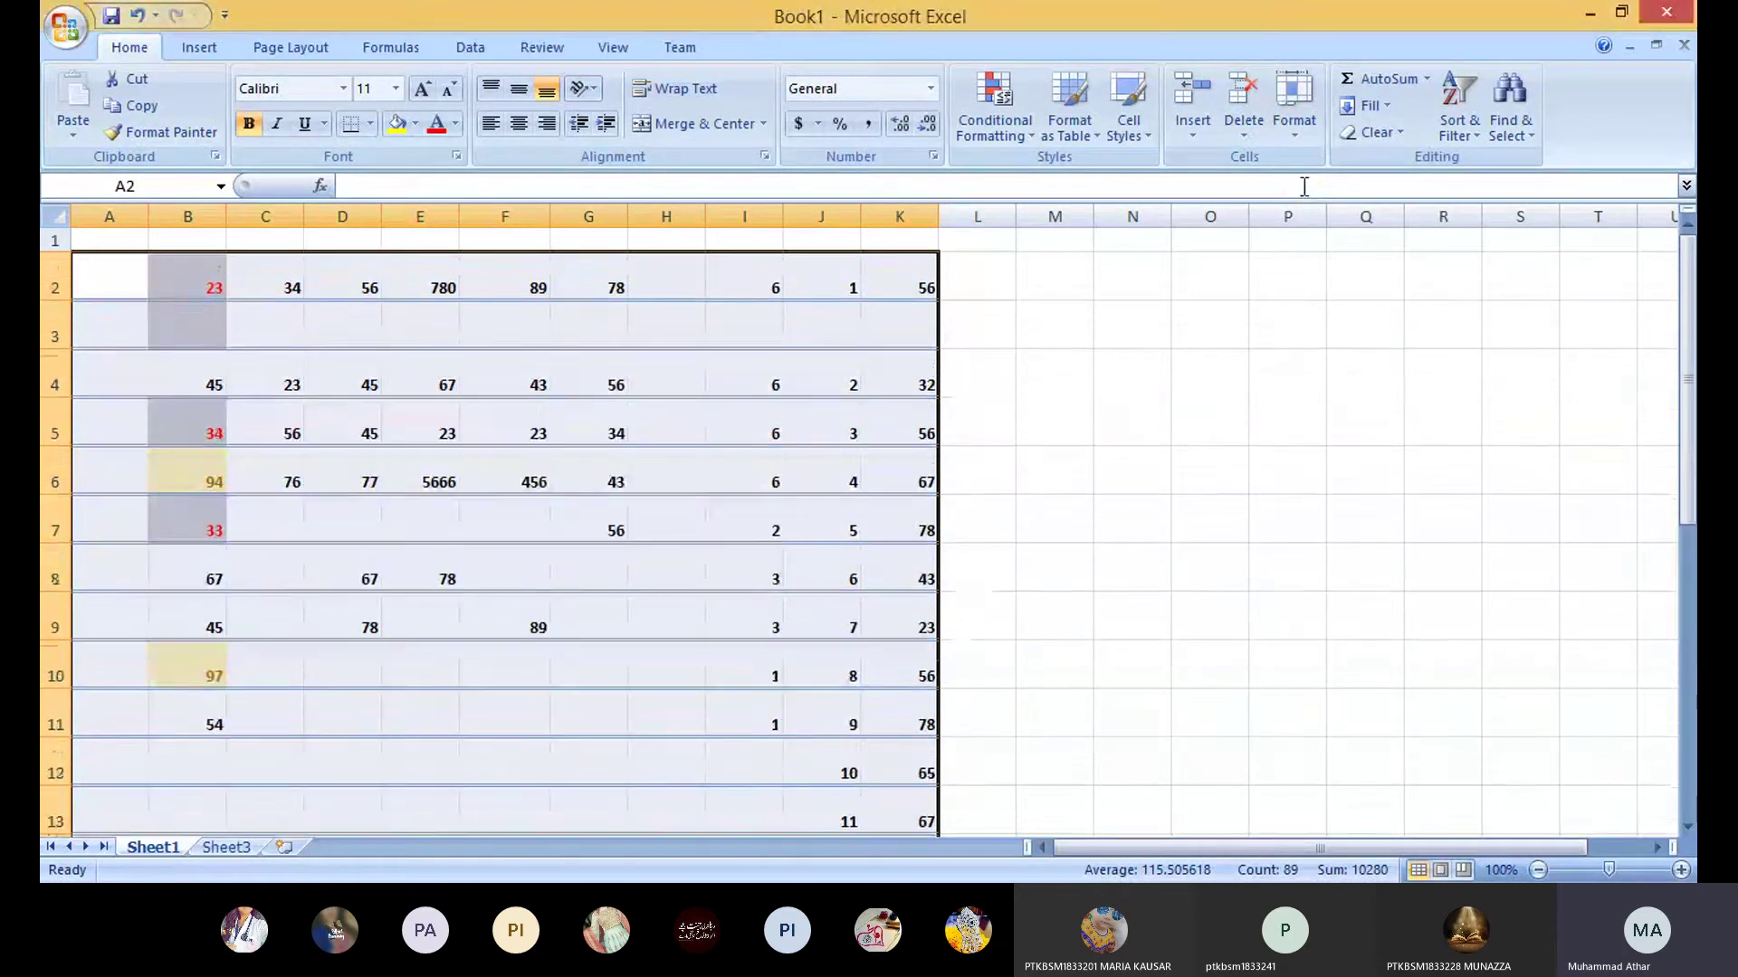
# Step: Set the column width of the selected columns A to K to 50
pyautogui.click(1292, 134)
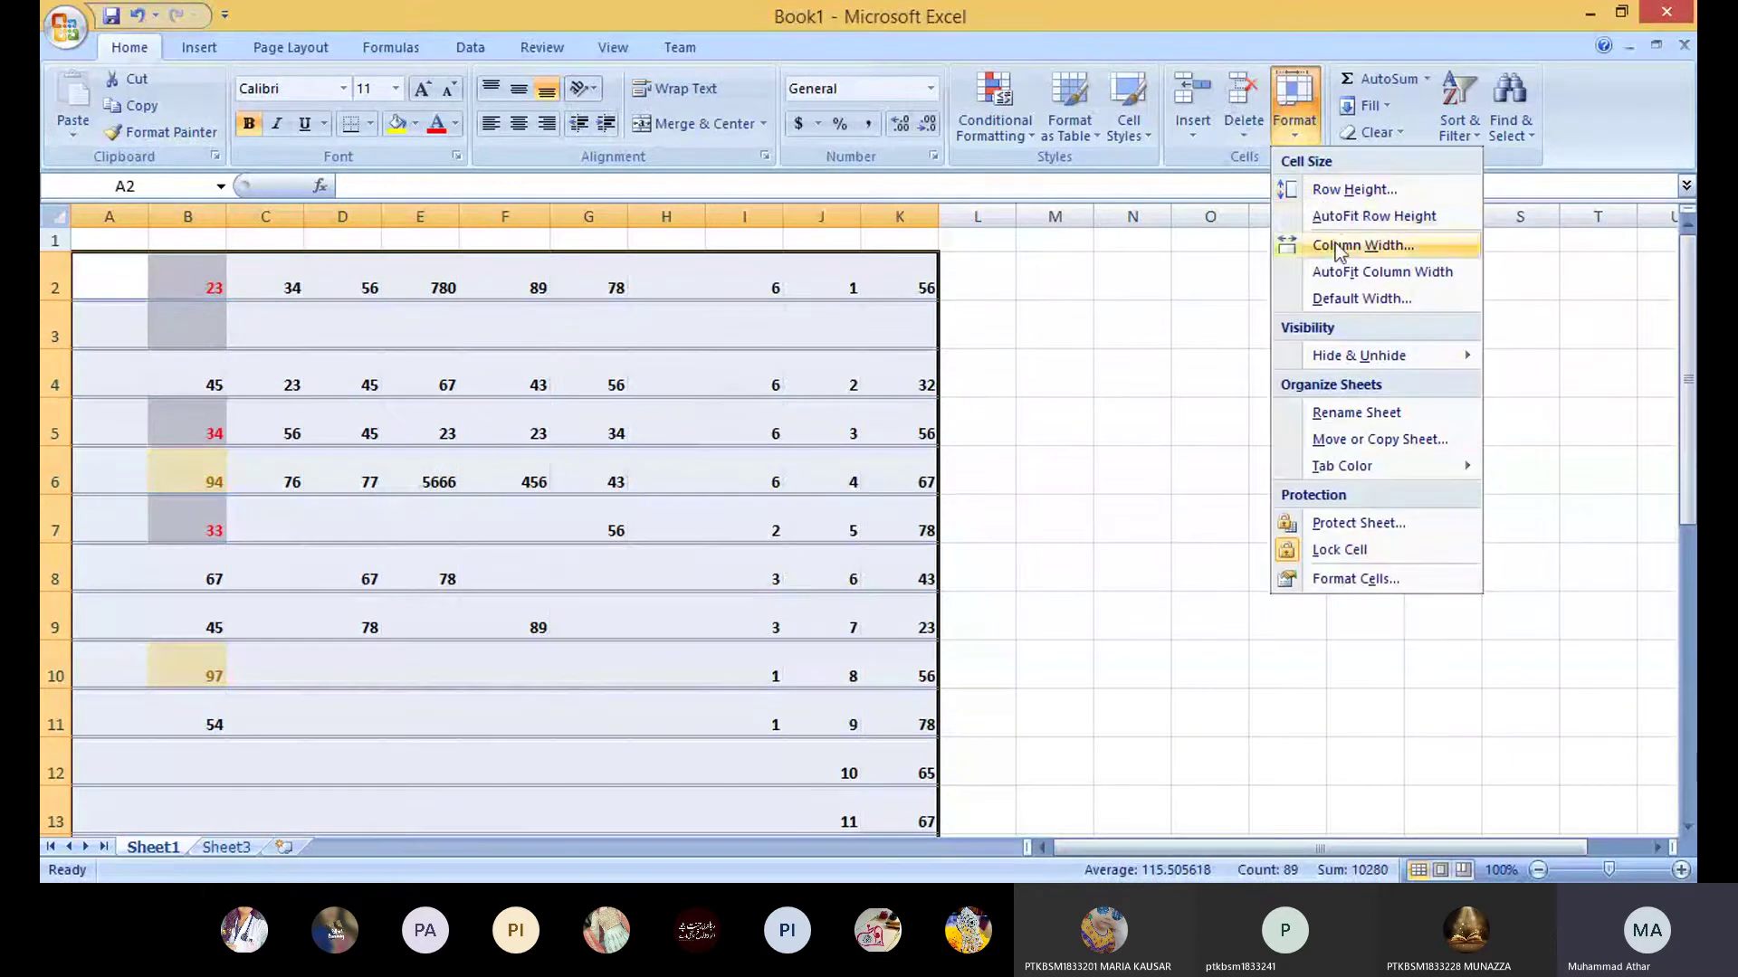
pyautogui.click(1340, 237)
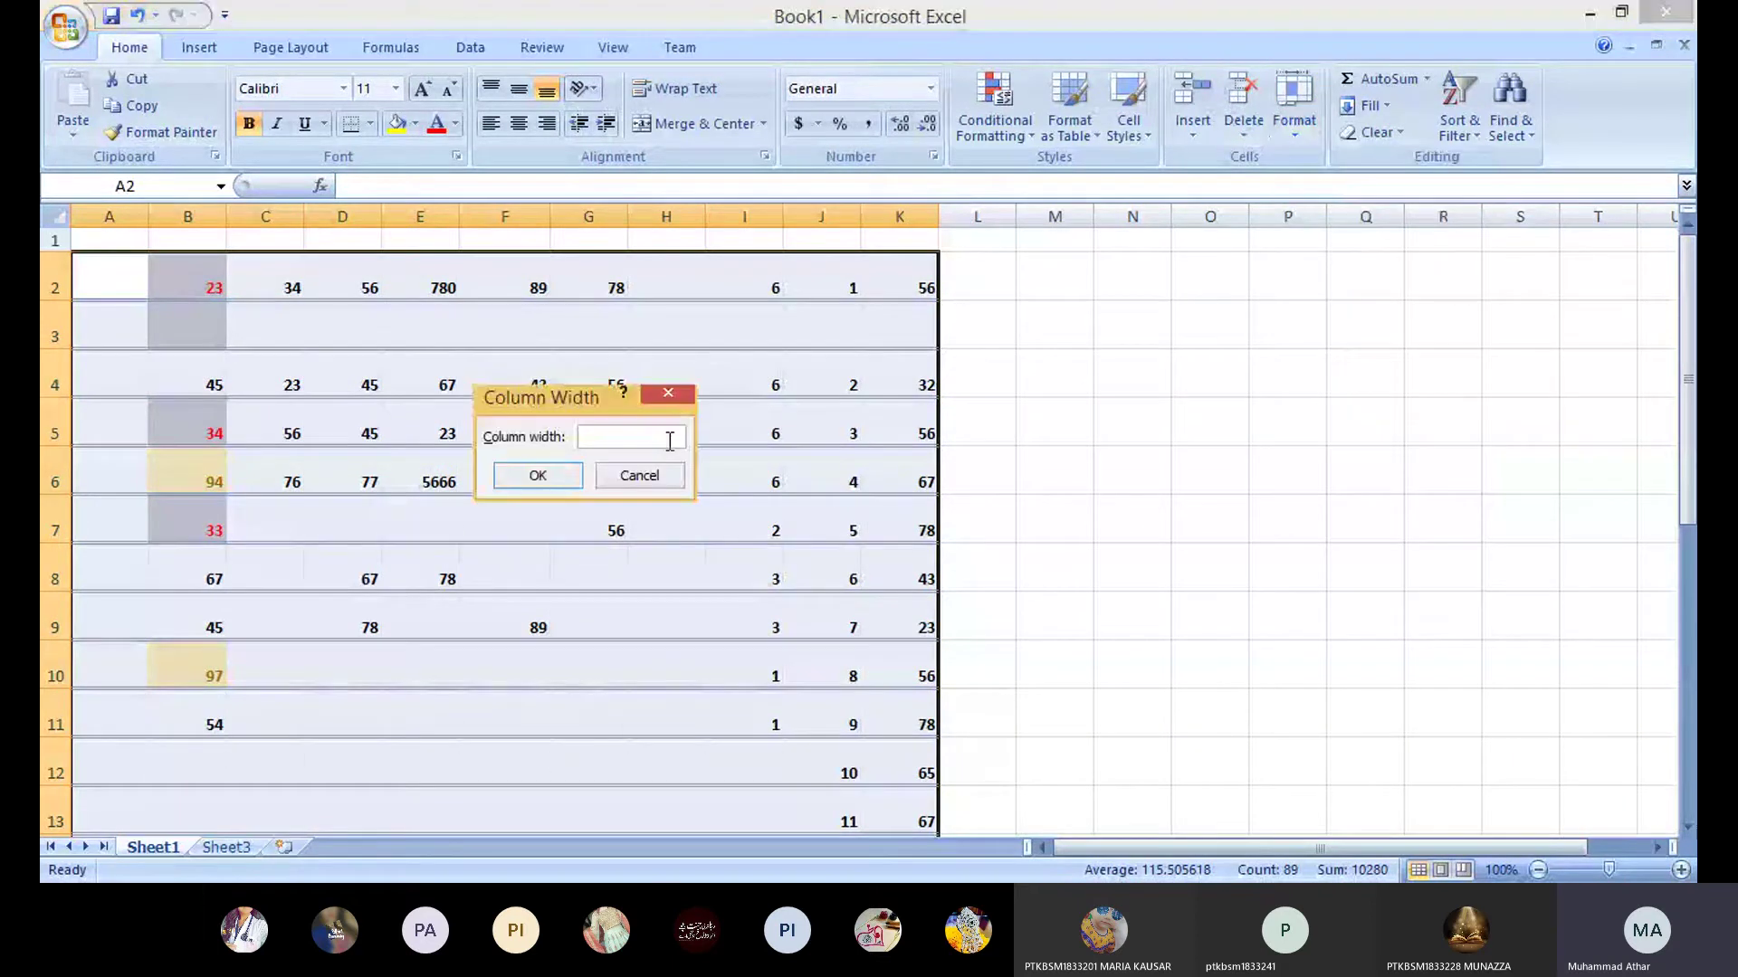
pyautogui.press('Return')
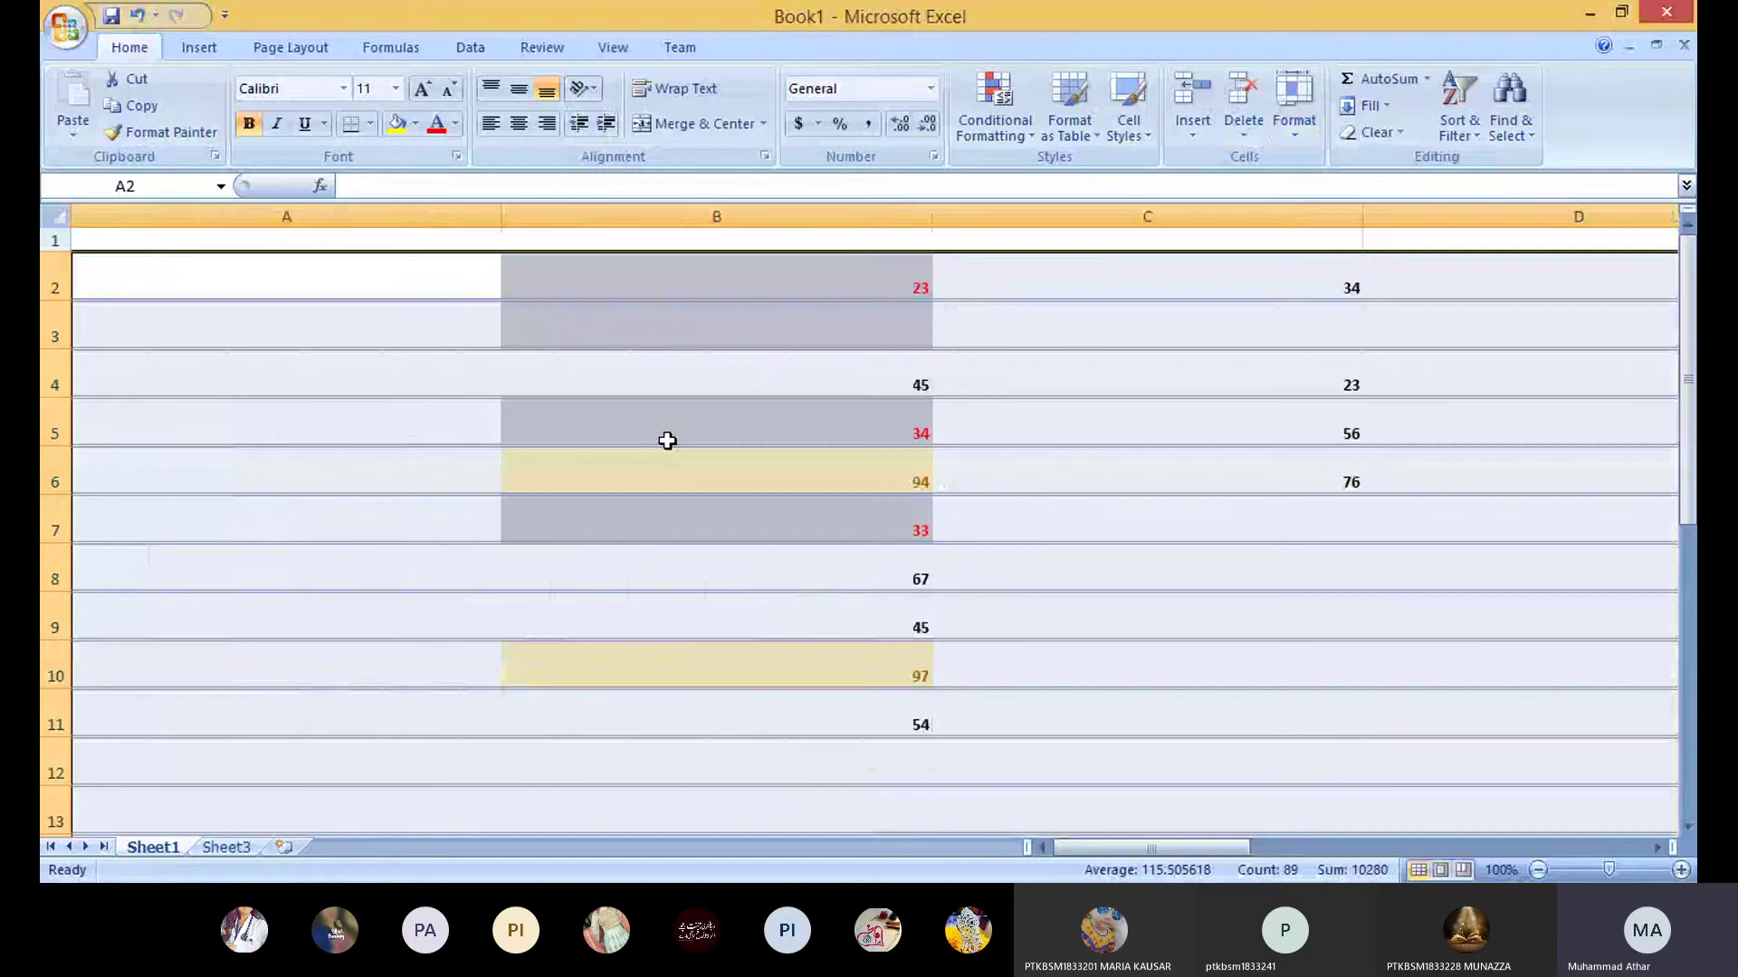
# Step: Reduce the column width of the selected range to 30
pyautogui.click(1306, 132)
pyautogui.click(1347, 248)
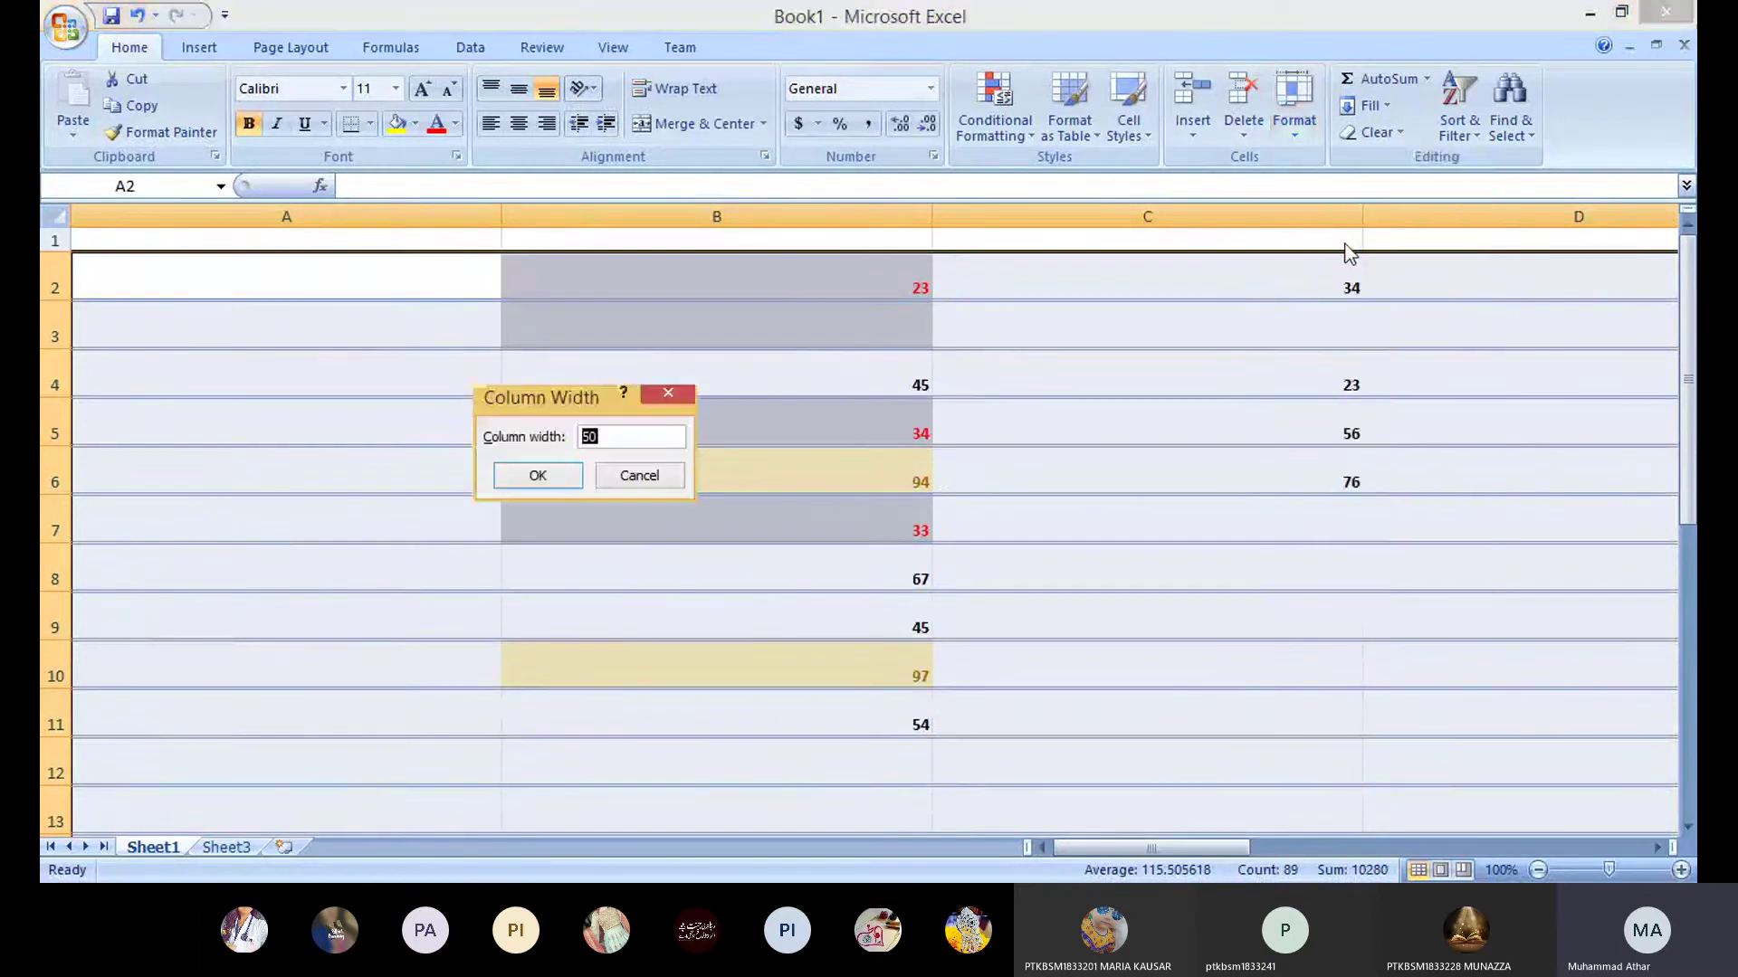
pyautogui.write('30')
pyautogui.press('Return')
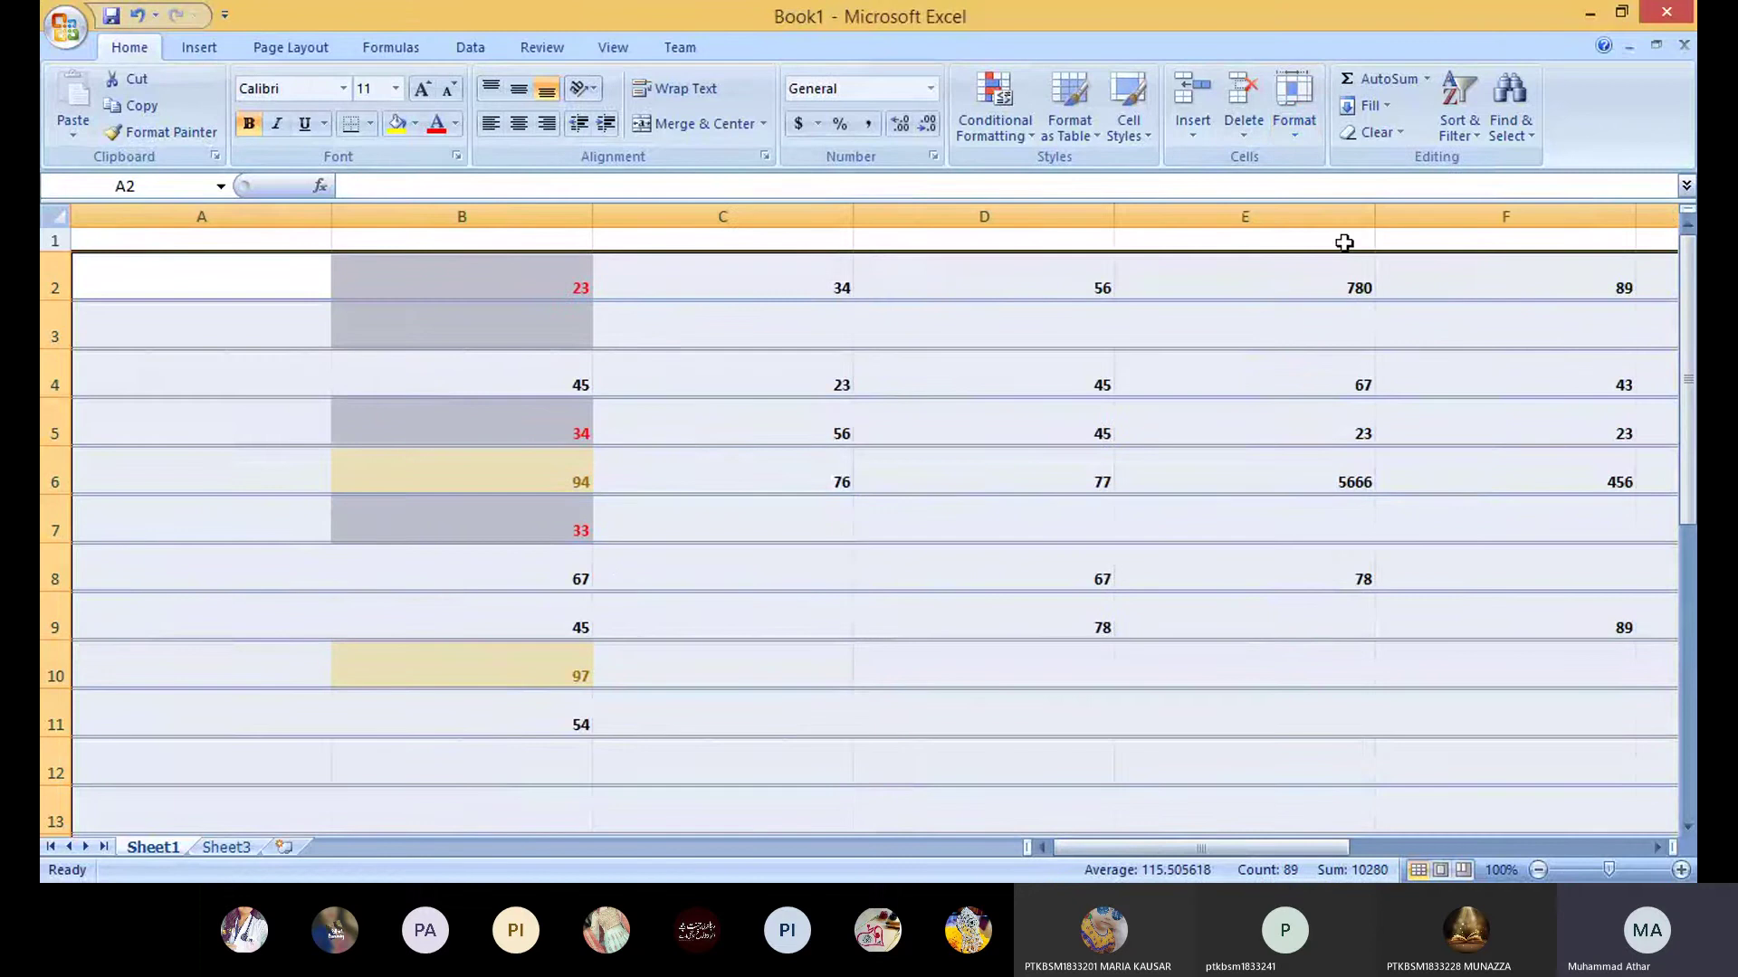
# Step: Set the width of the selected columns A through K to 20
pyautogui.click(1296, 126)
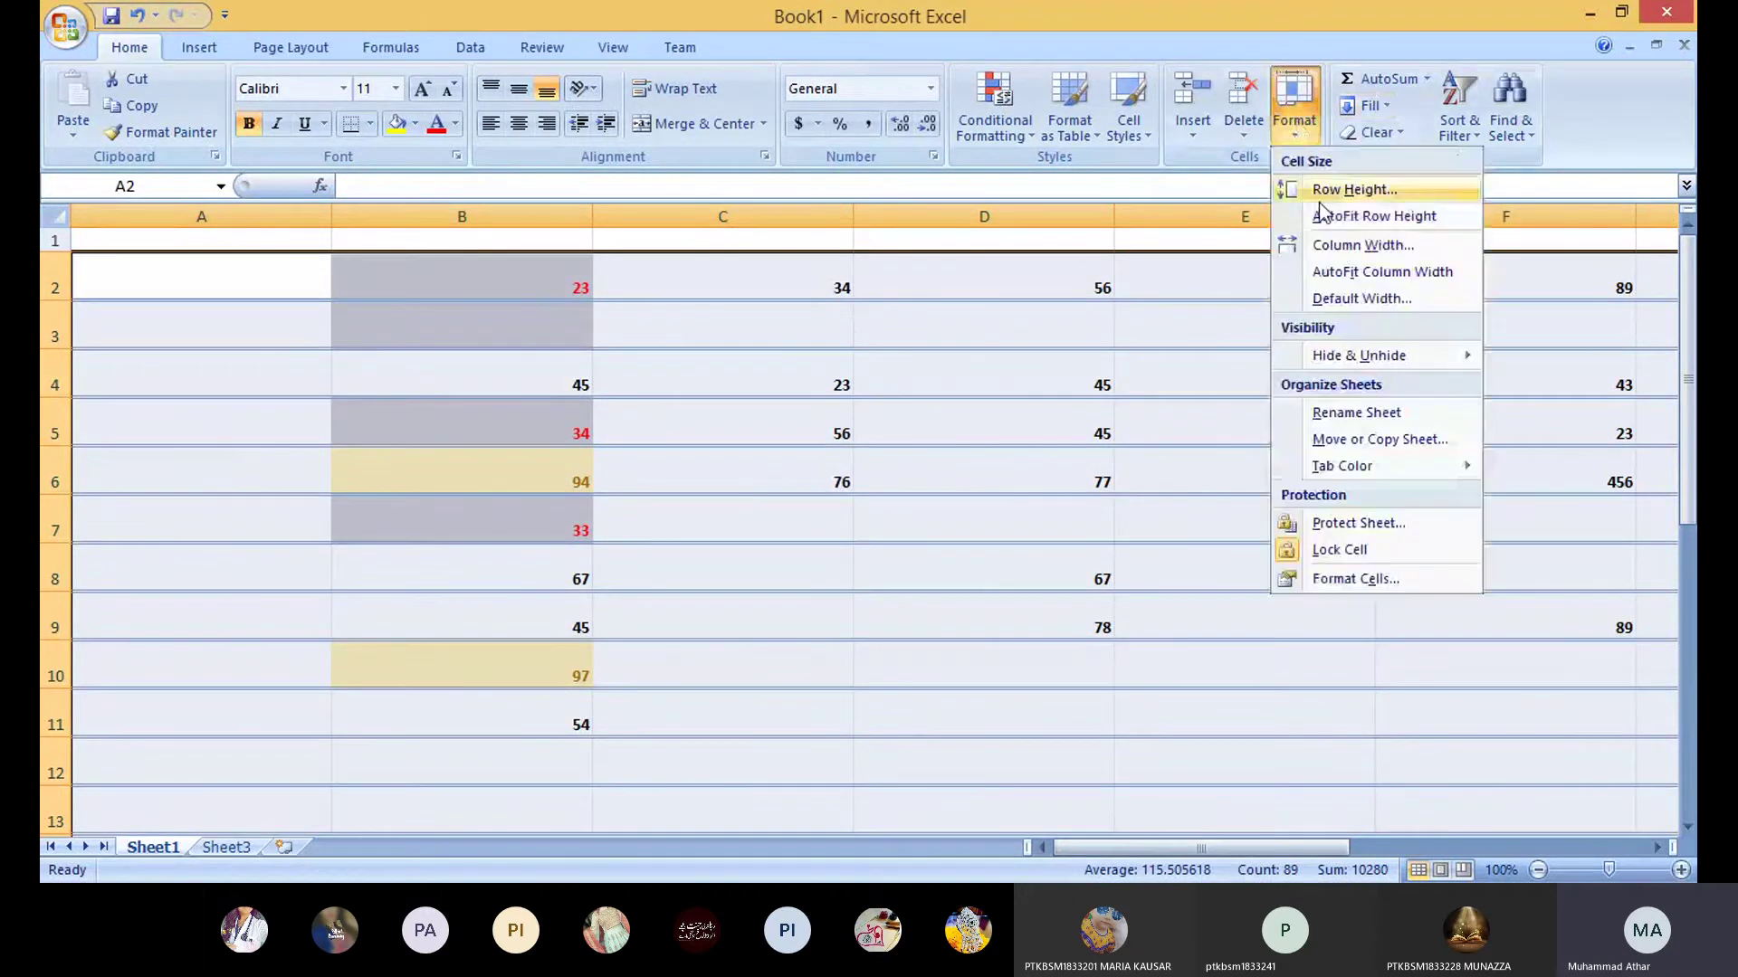
pyautogui.click(1343, 246)
pyautogui.write('20')
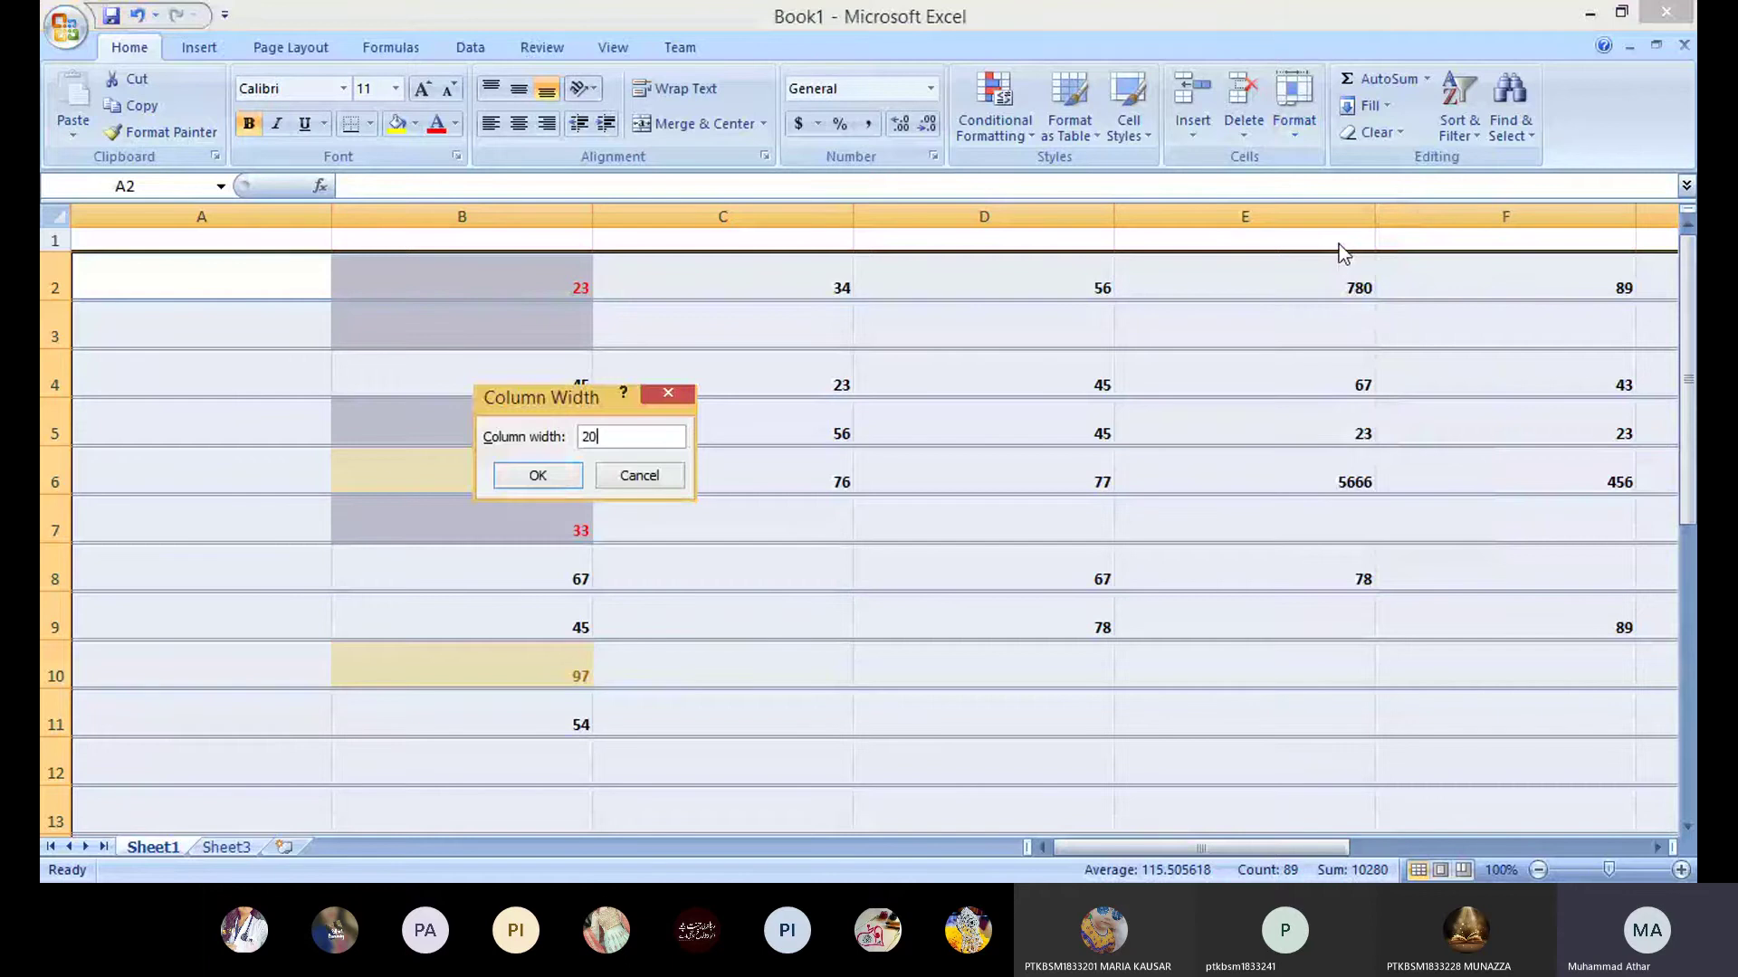
pyautogui.press('Return')
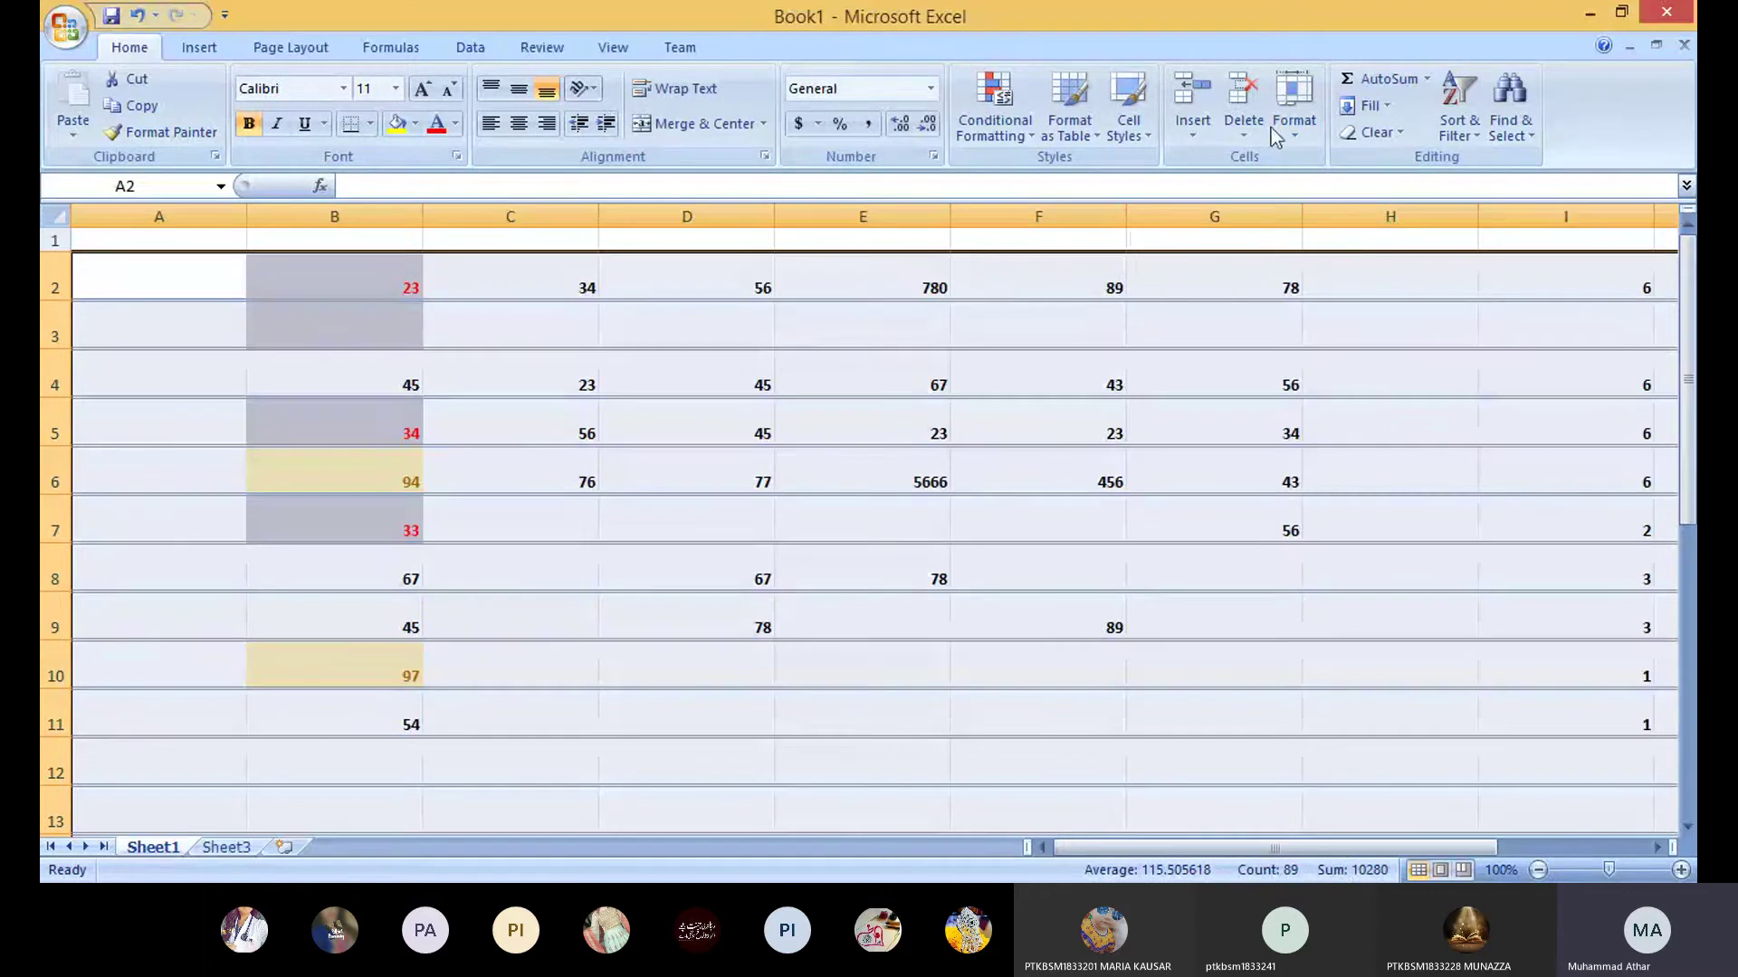
# Step: Enter the sample text "bshud kjdfuewf dfwbf jsdbwd ldsvcdwujksd cdw" in A2 and "klsgjieg" in A3
pyautogui.click(1300, 134)
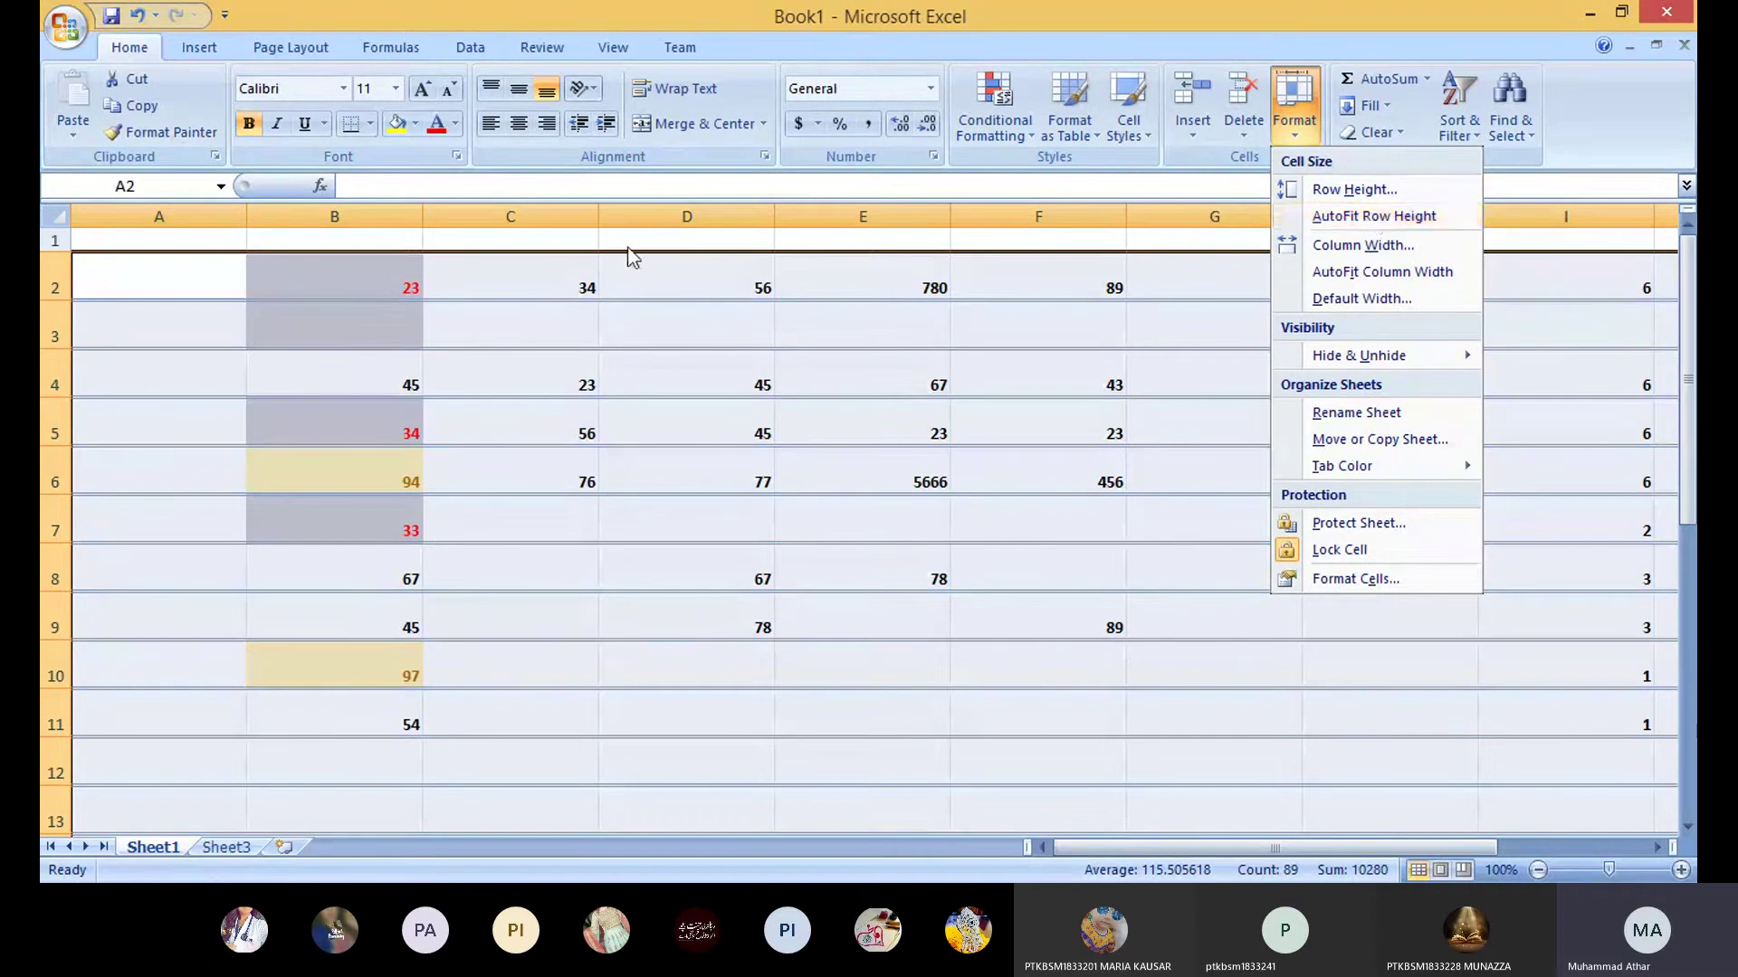
pyautogui.click(379, 276)
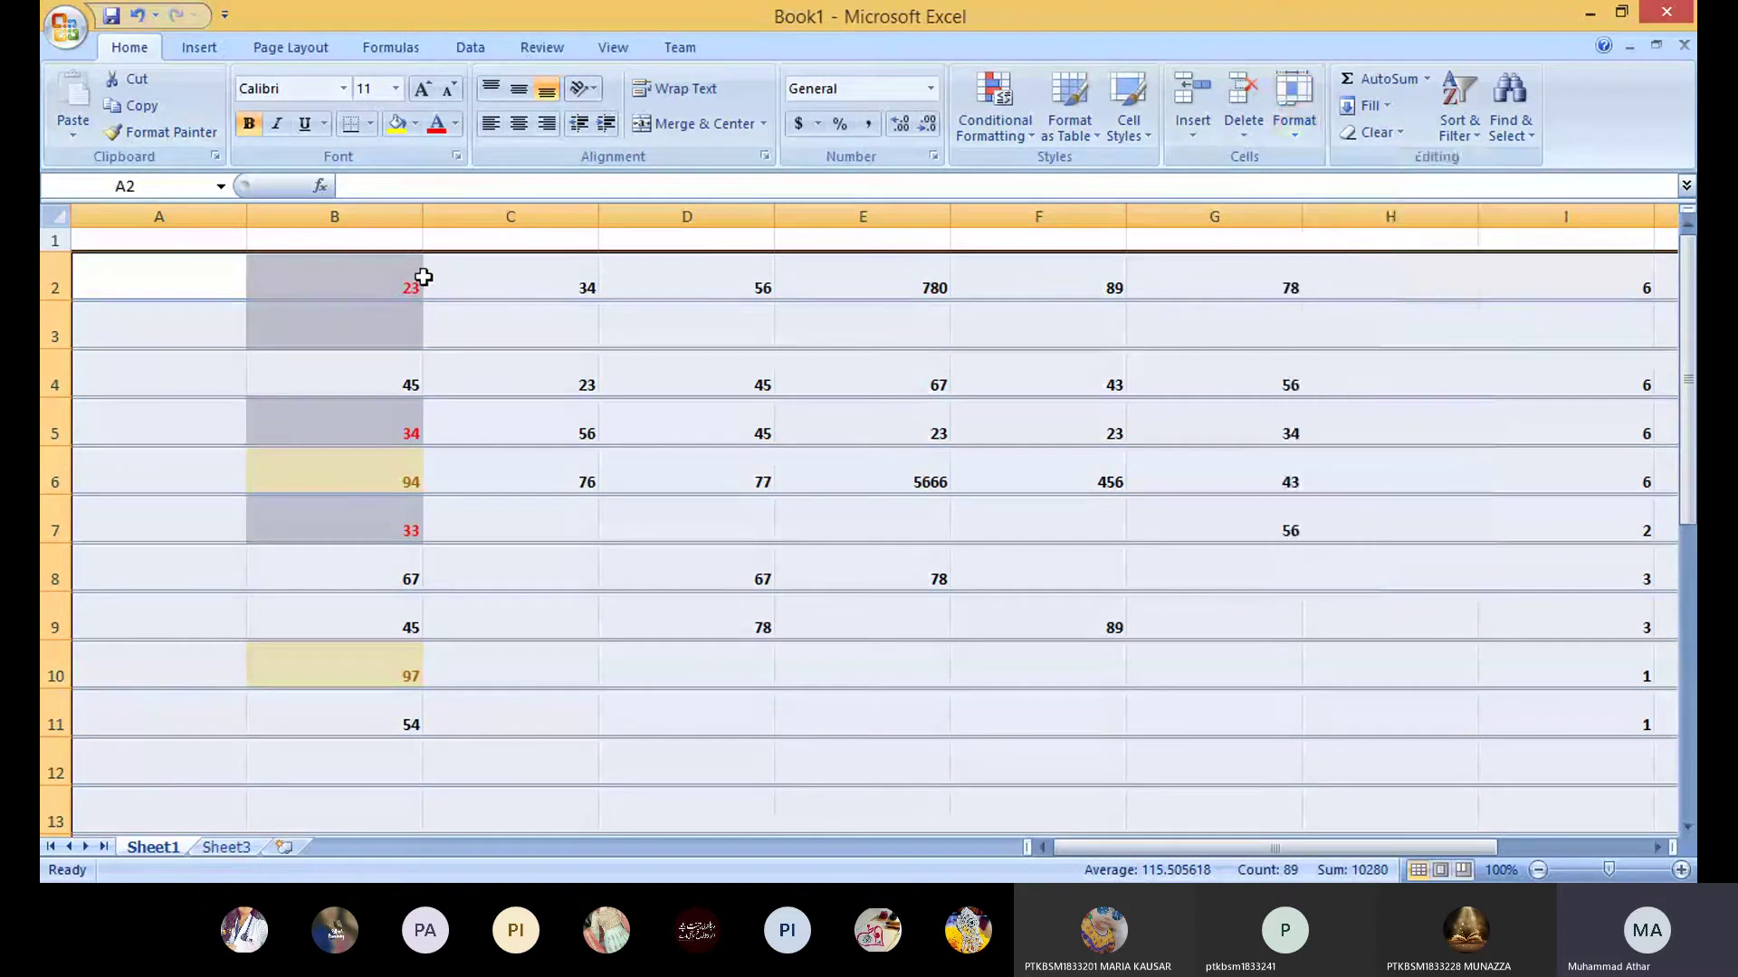
pyautogui.click(202, 276)
pyautogui.write('bshud kjdfuewf')
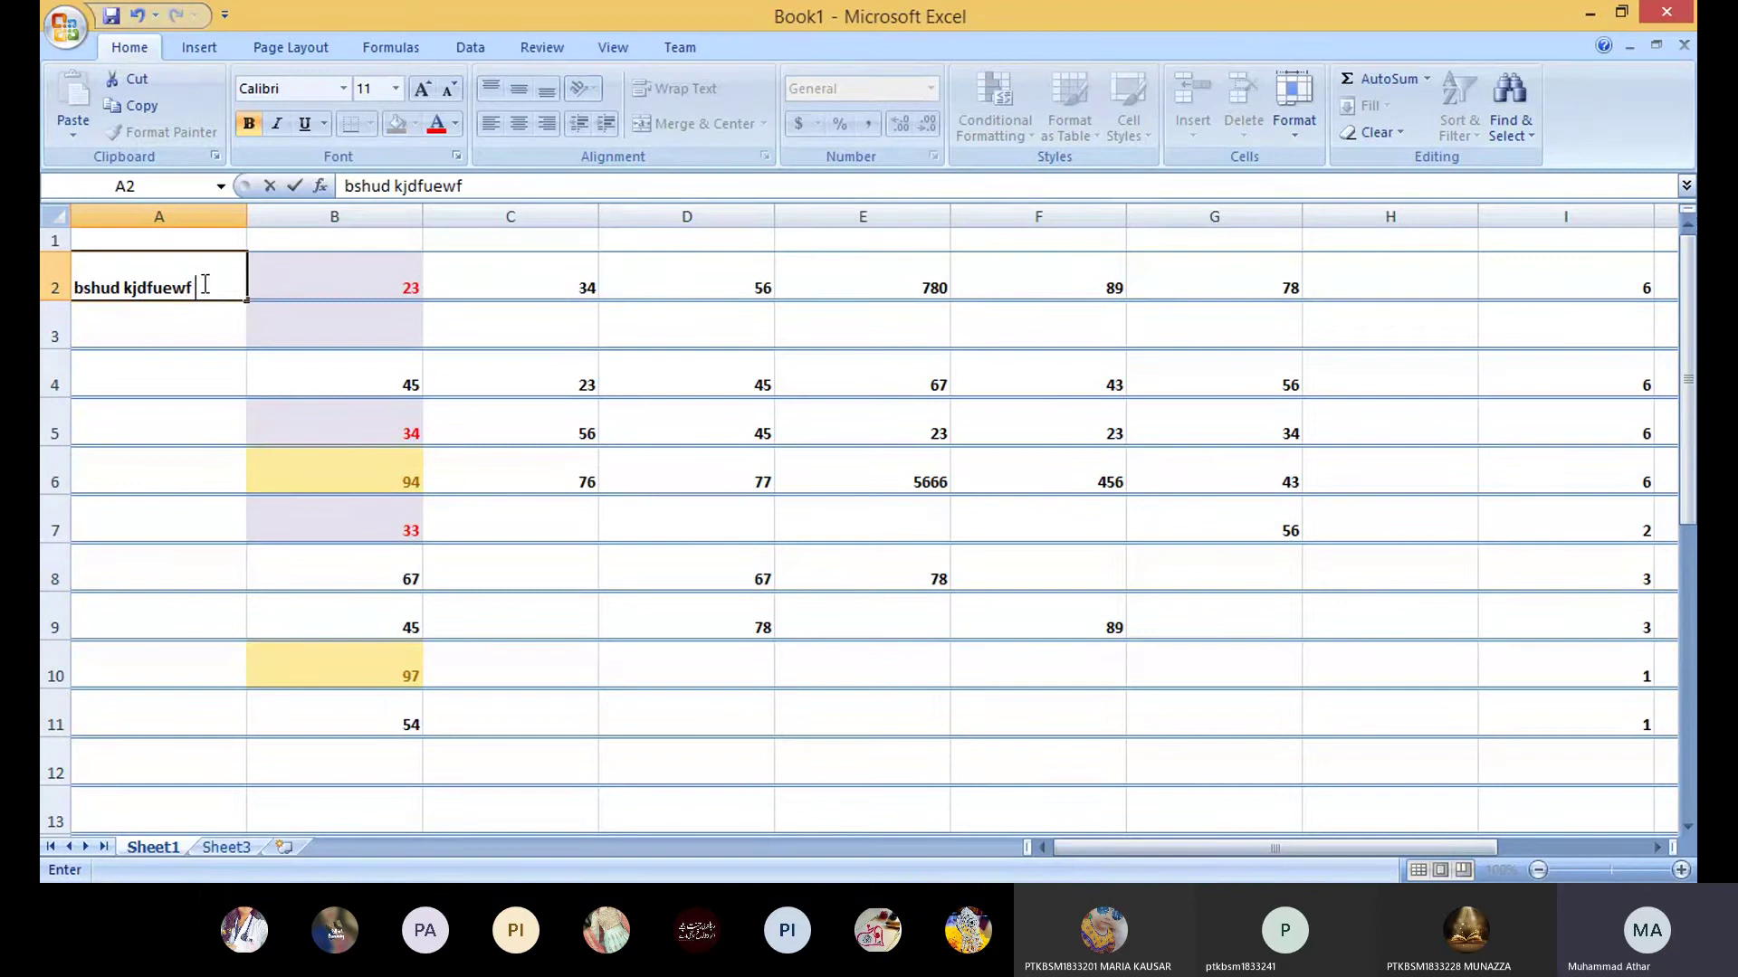
pyautogui.write(' dfwbf jsdbwd ldsvcdwujk')
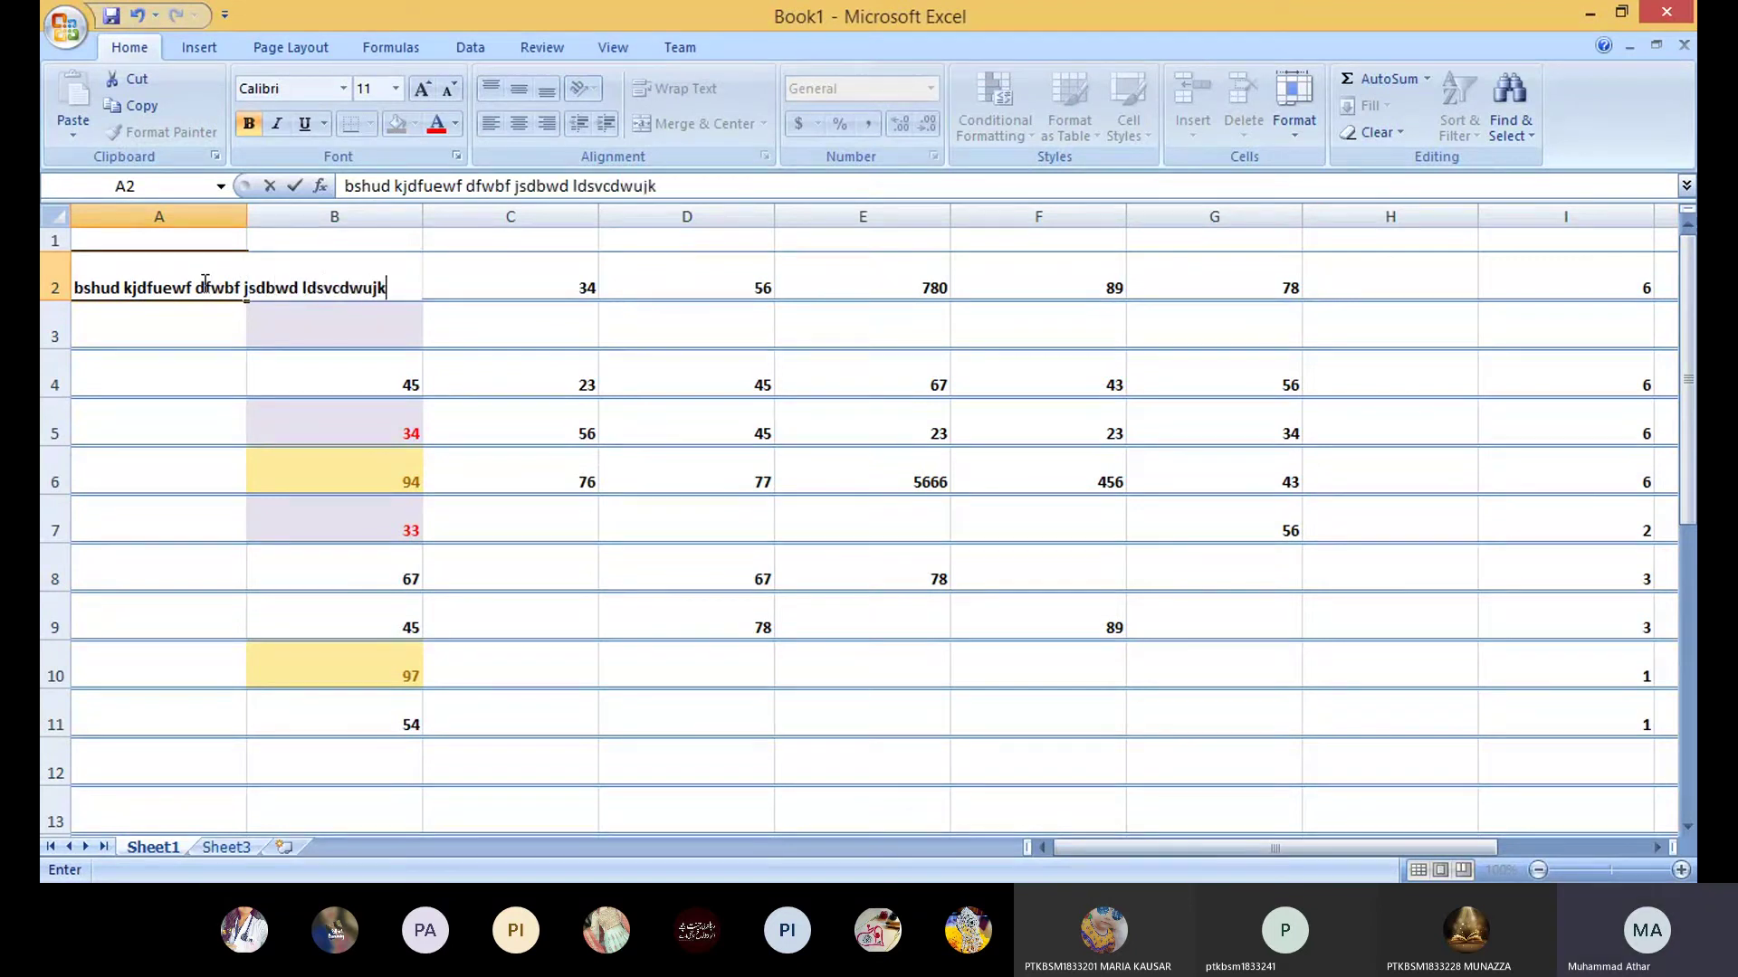
pyautogui.write('sd cdw')
pyautogui.click(140, 339)
pyautogui.write('klsgjieg')
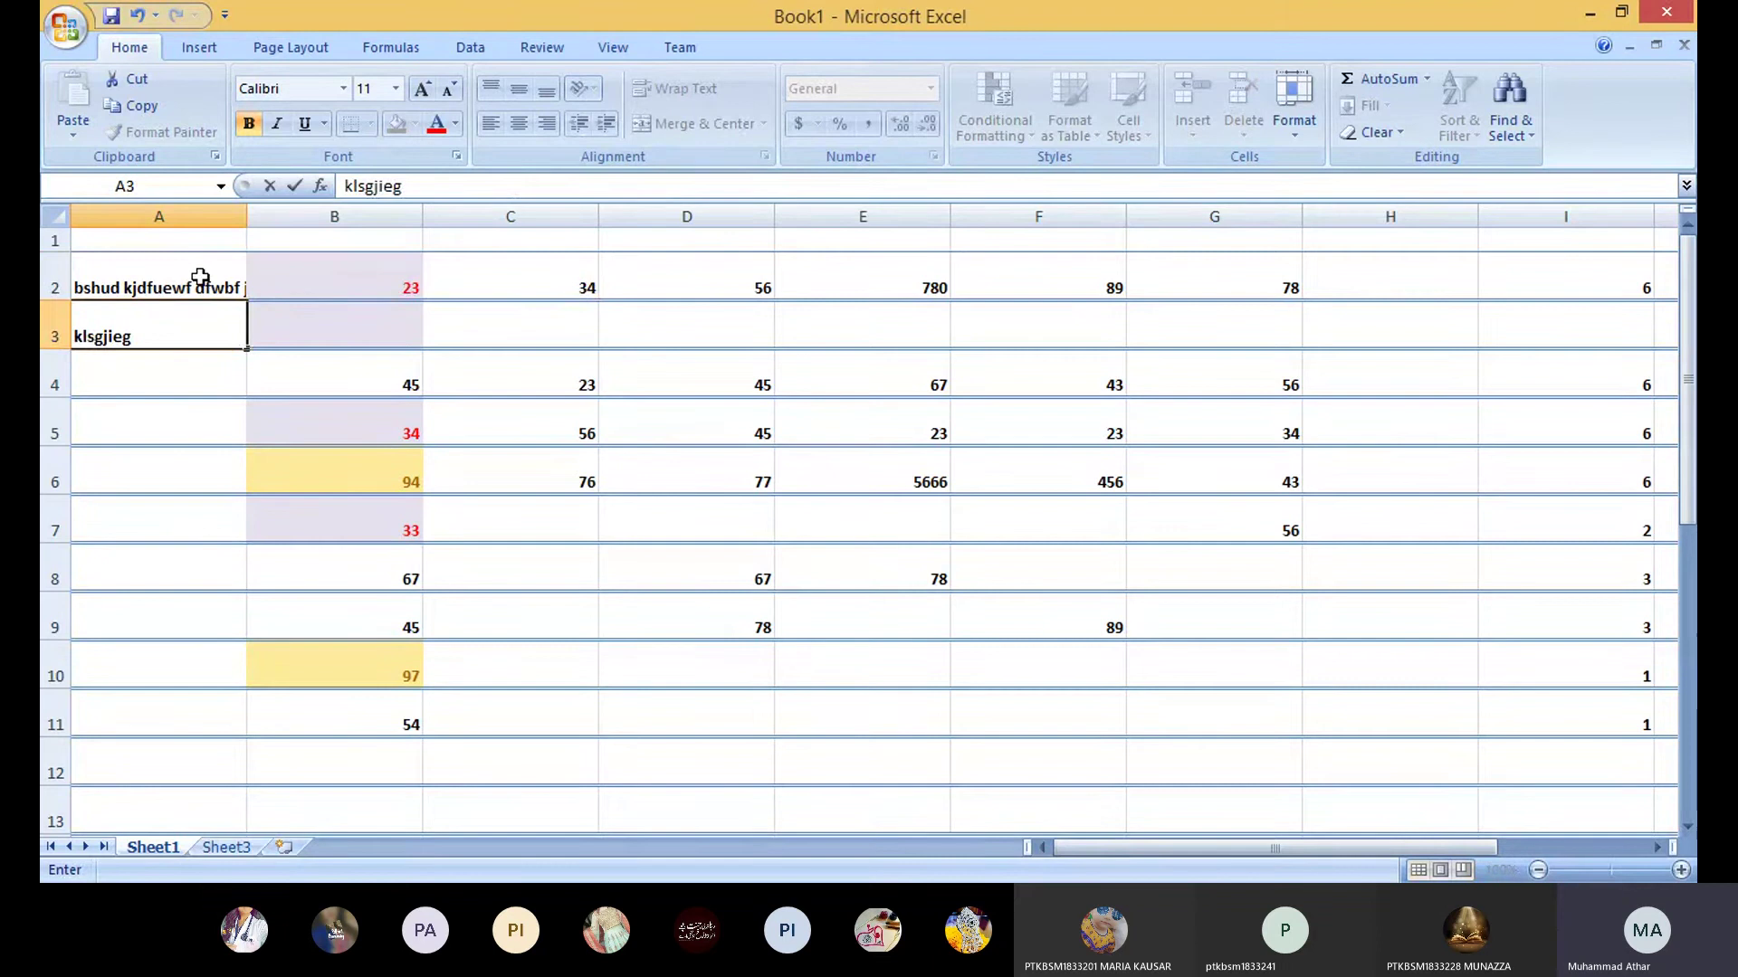
# Step: Apply AutoFit Row Height to cells A2:A3 and check the text in both cells
pyautogui.moveTo(198, 271); pyautogui.dragTo(212, 322)
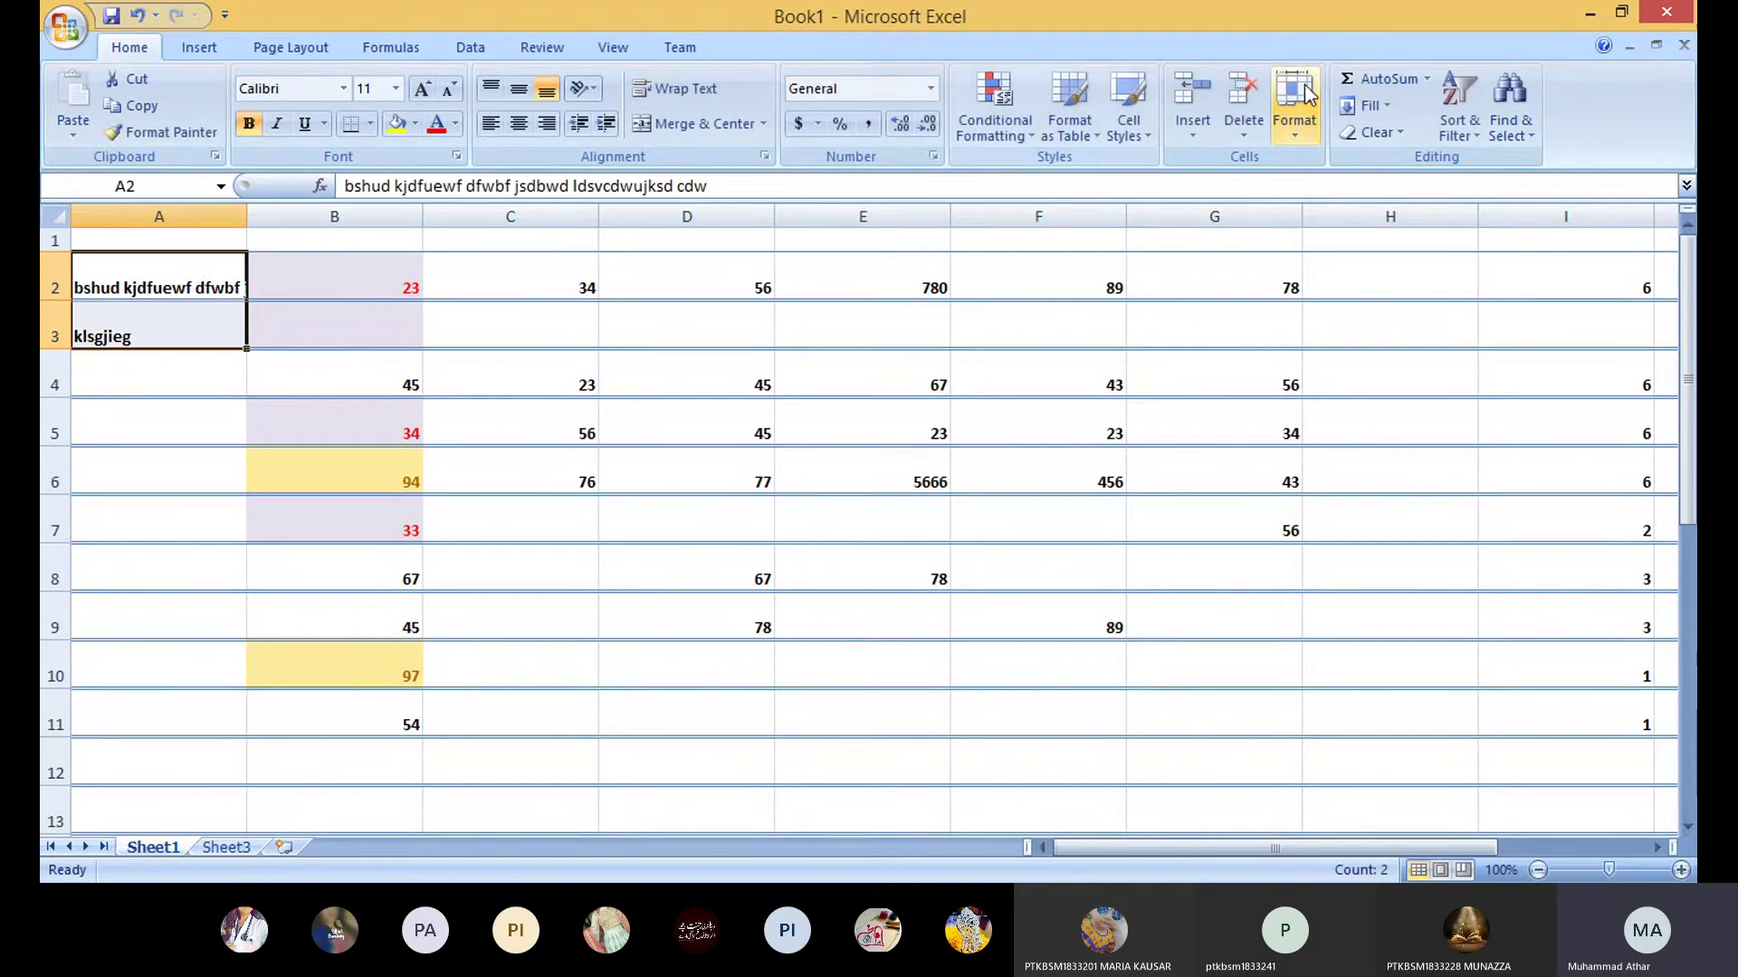
pyautogui.click(1298, 133)
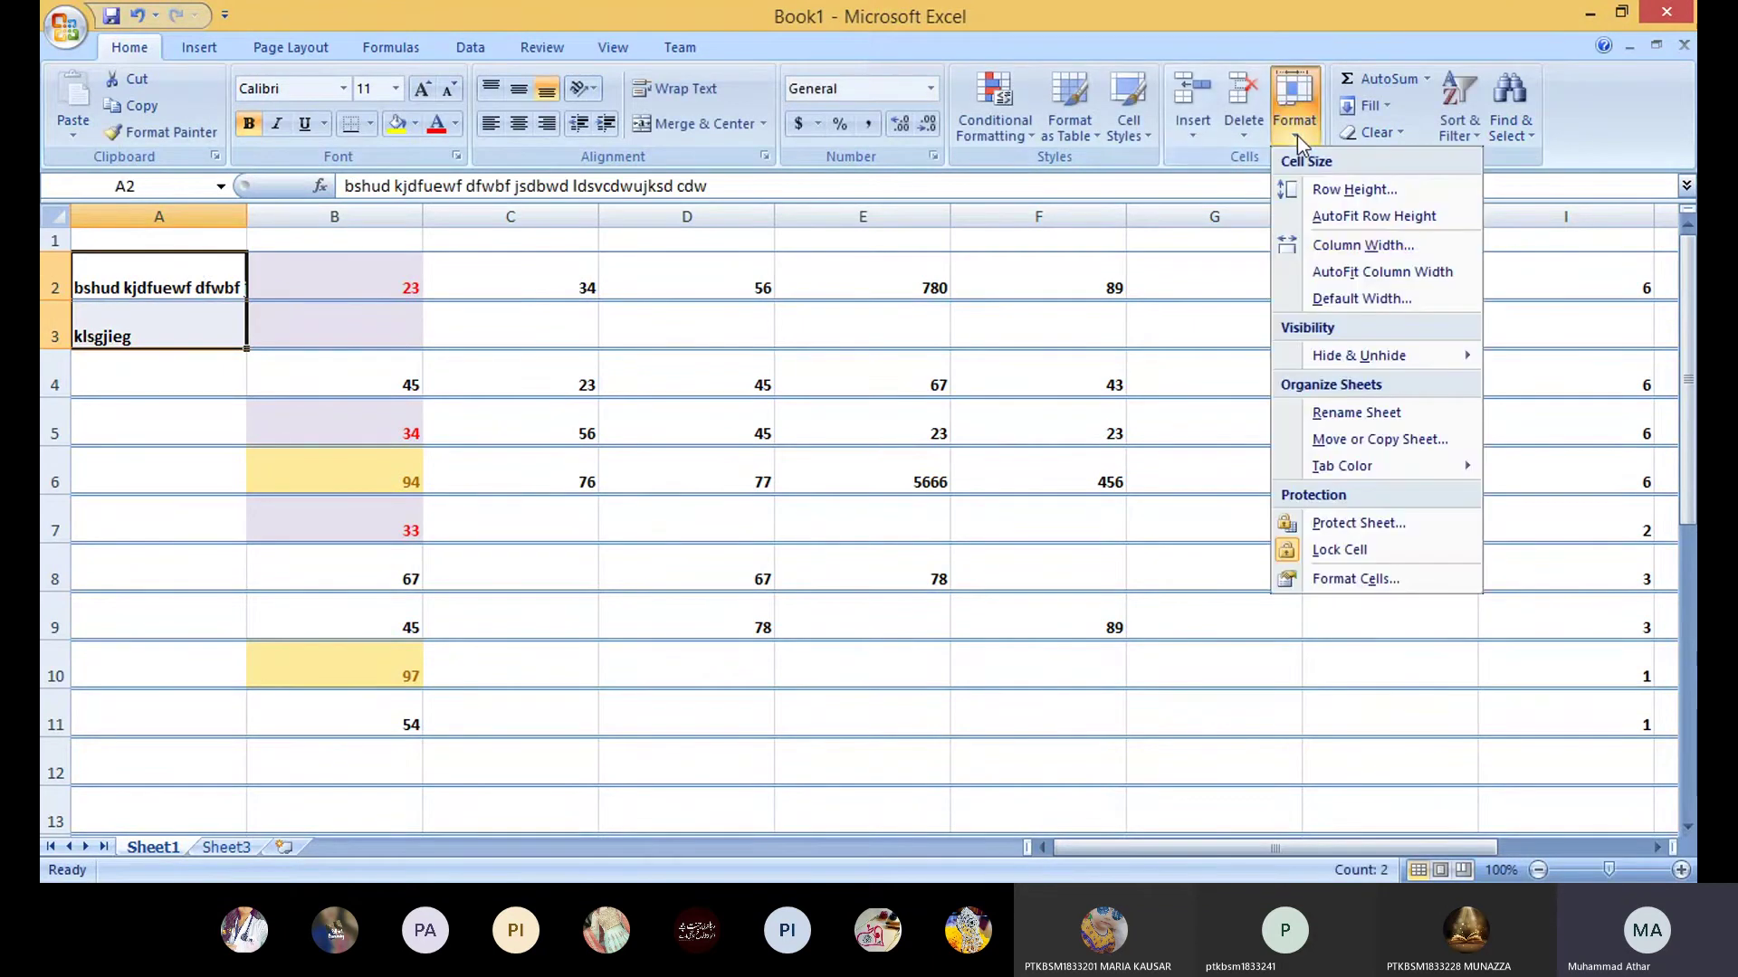
pyautogui.click(1355, 217)
pyautogui.click(192, 318)
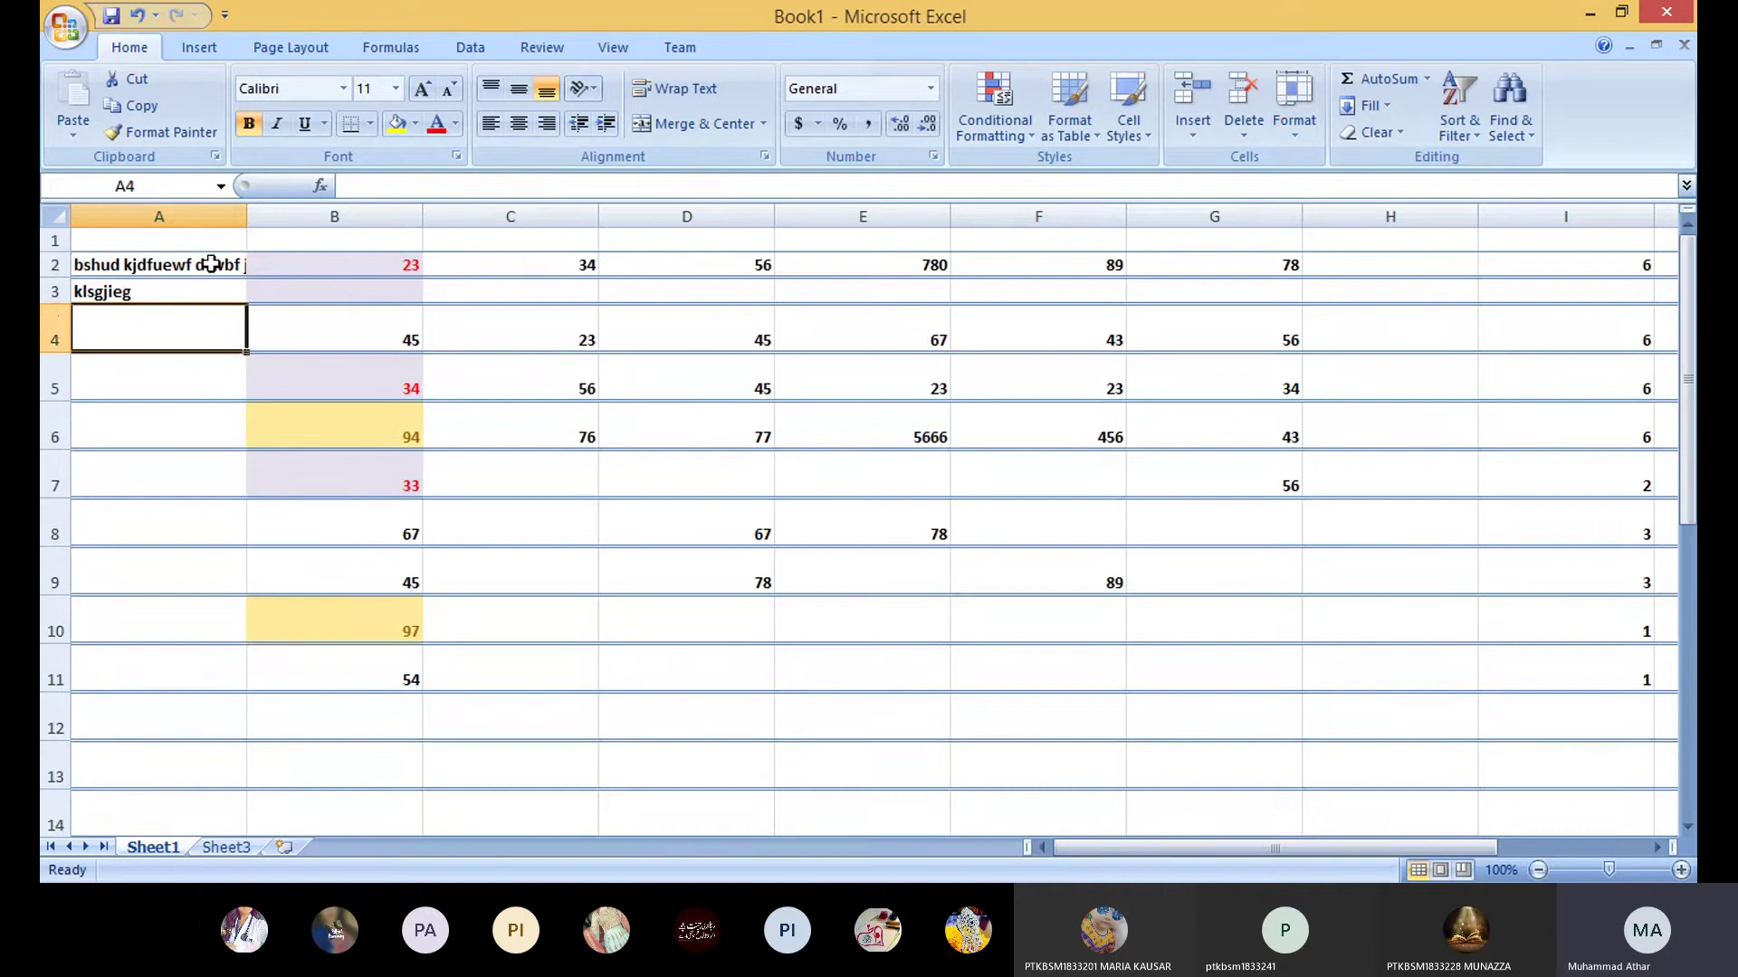
pyautogui.click(209, 265)
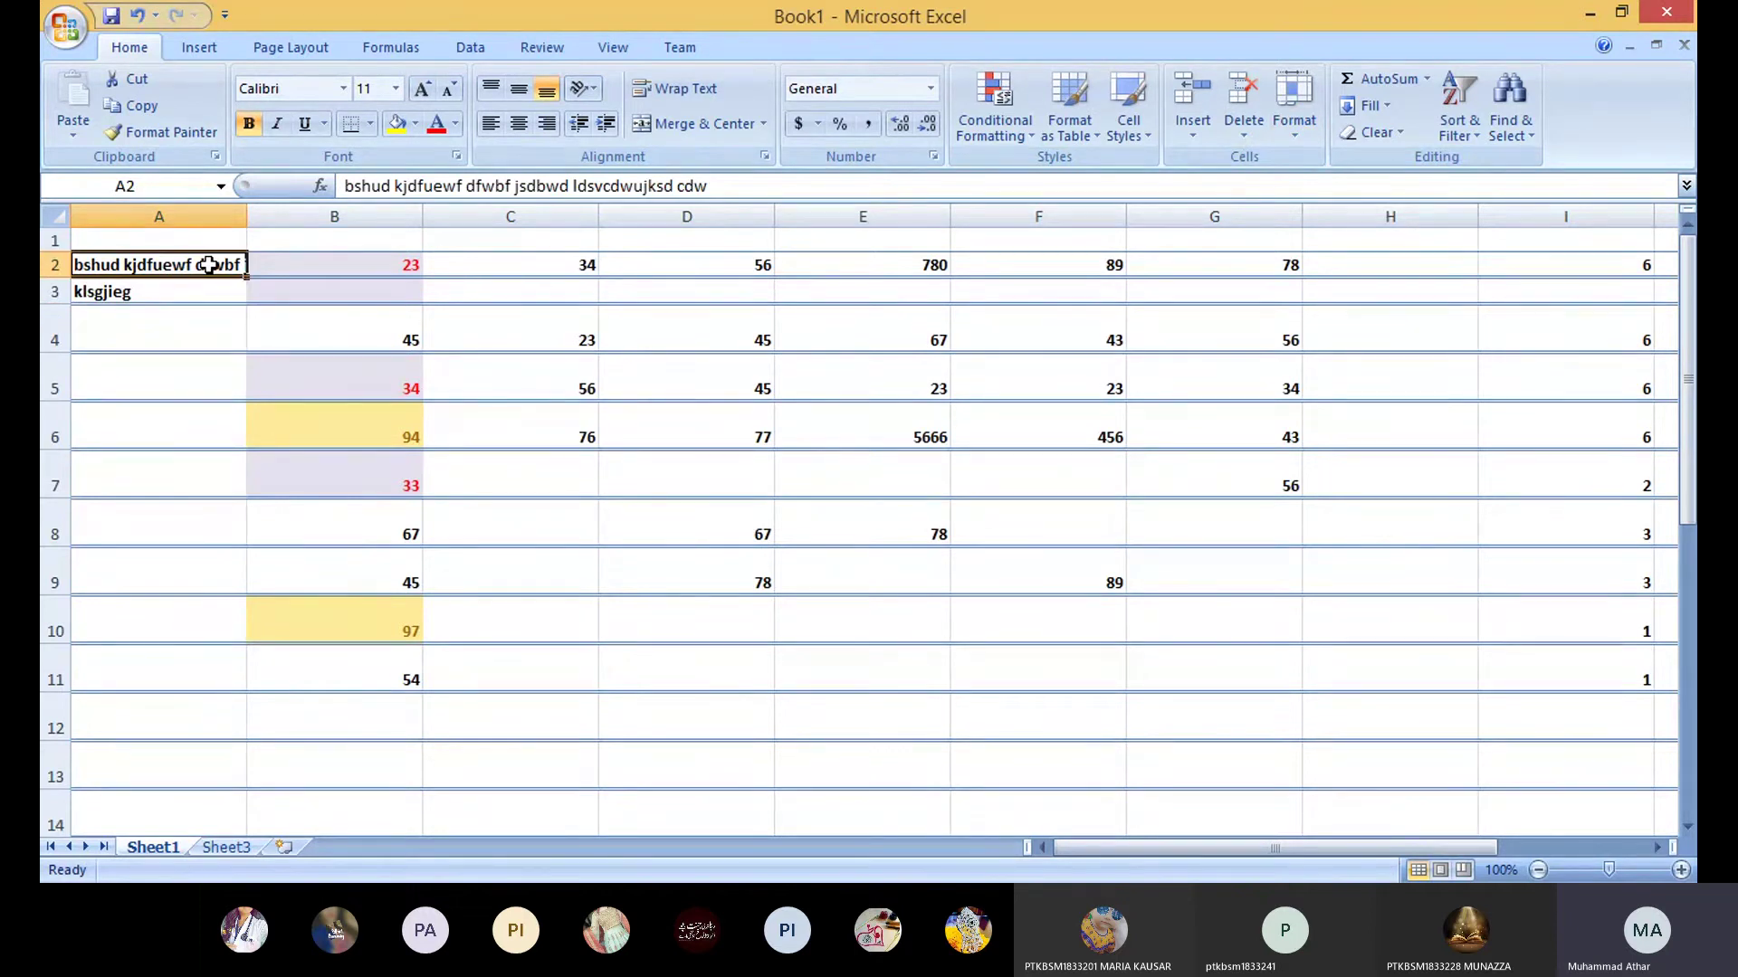
pyautogui.click(104, 299)
pyautogui.click(114, 260)
pyautogui.click(156, 338)
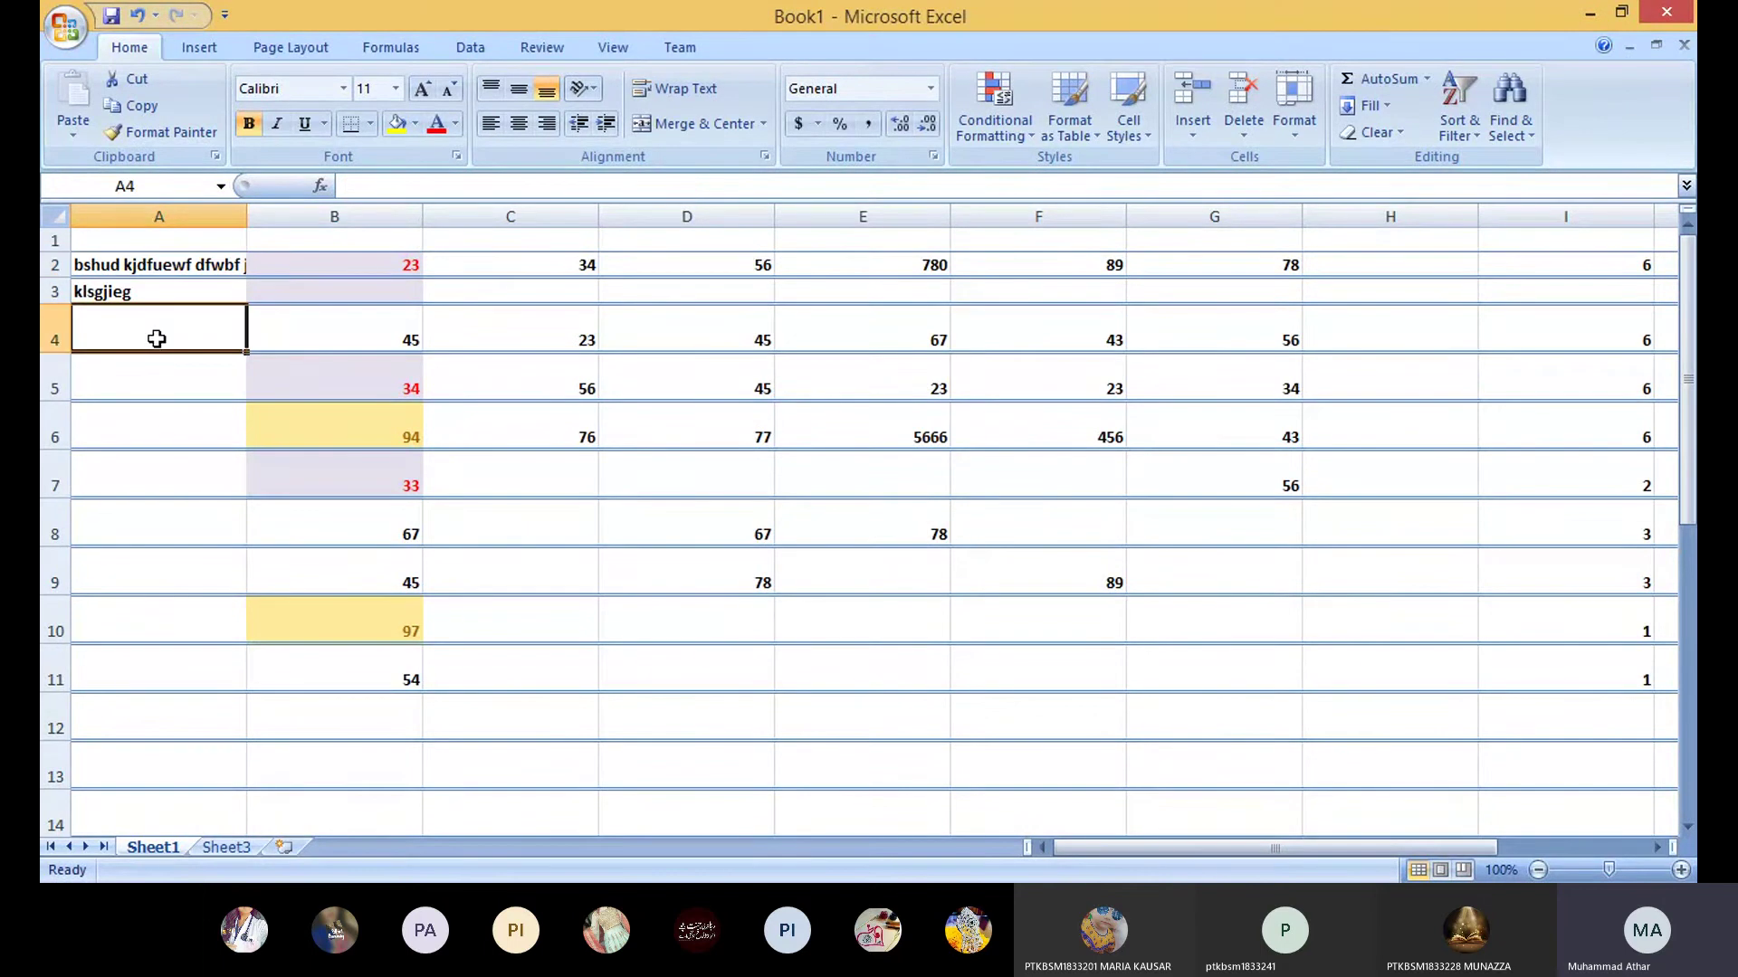
# Step: Undo the row height AutoFit and the sample text entries in A2 and A3
pyautogui.hotkey('ctrl', 'z')
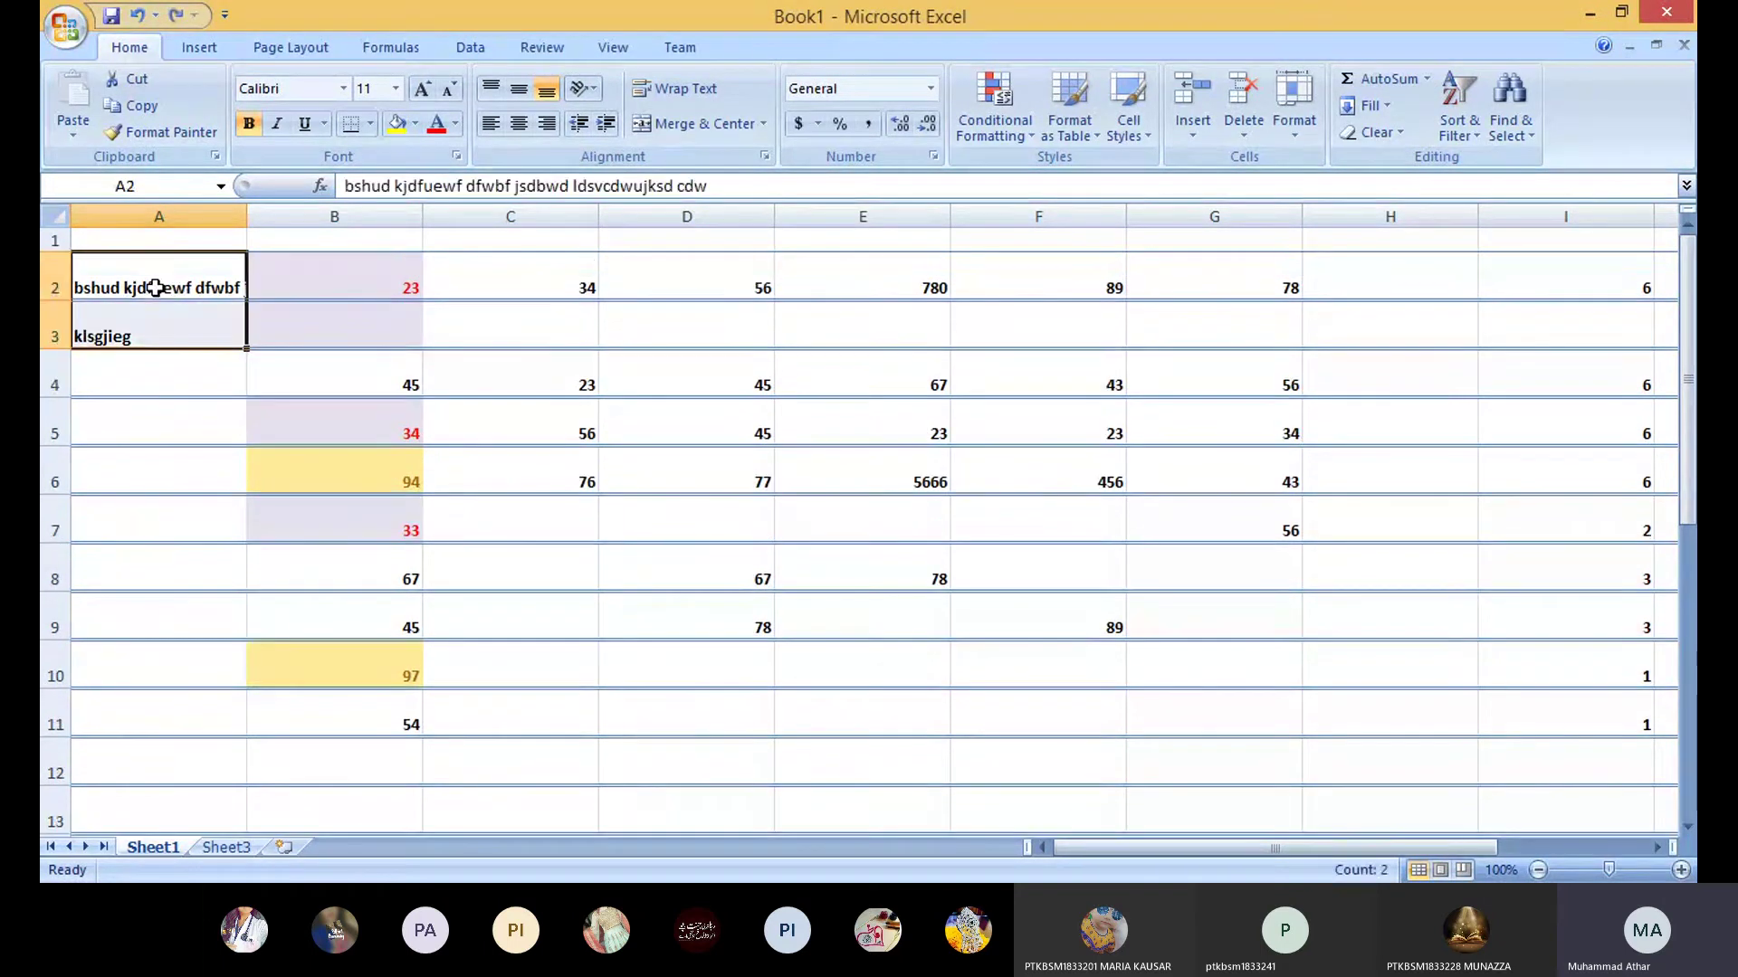
pyautogui.hotkey('ctrl', 'z')
pyautogui.hotkey('ctrl', 'z')
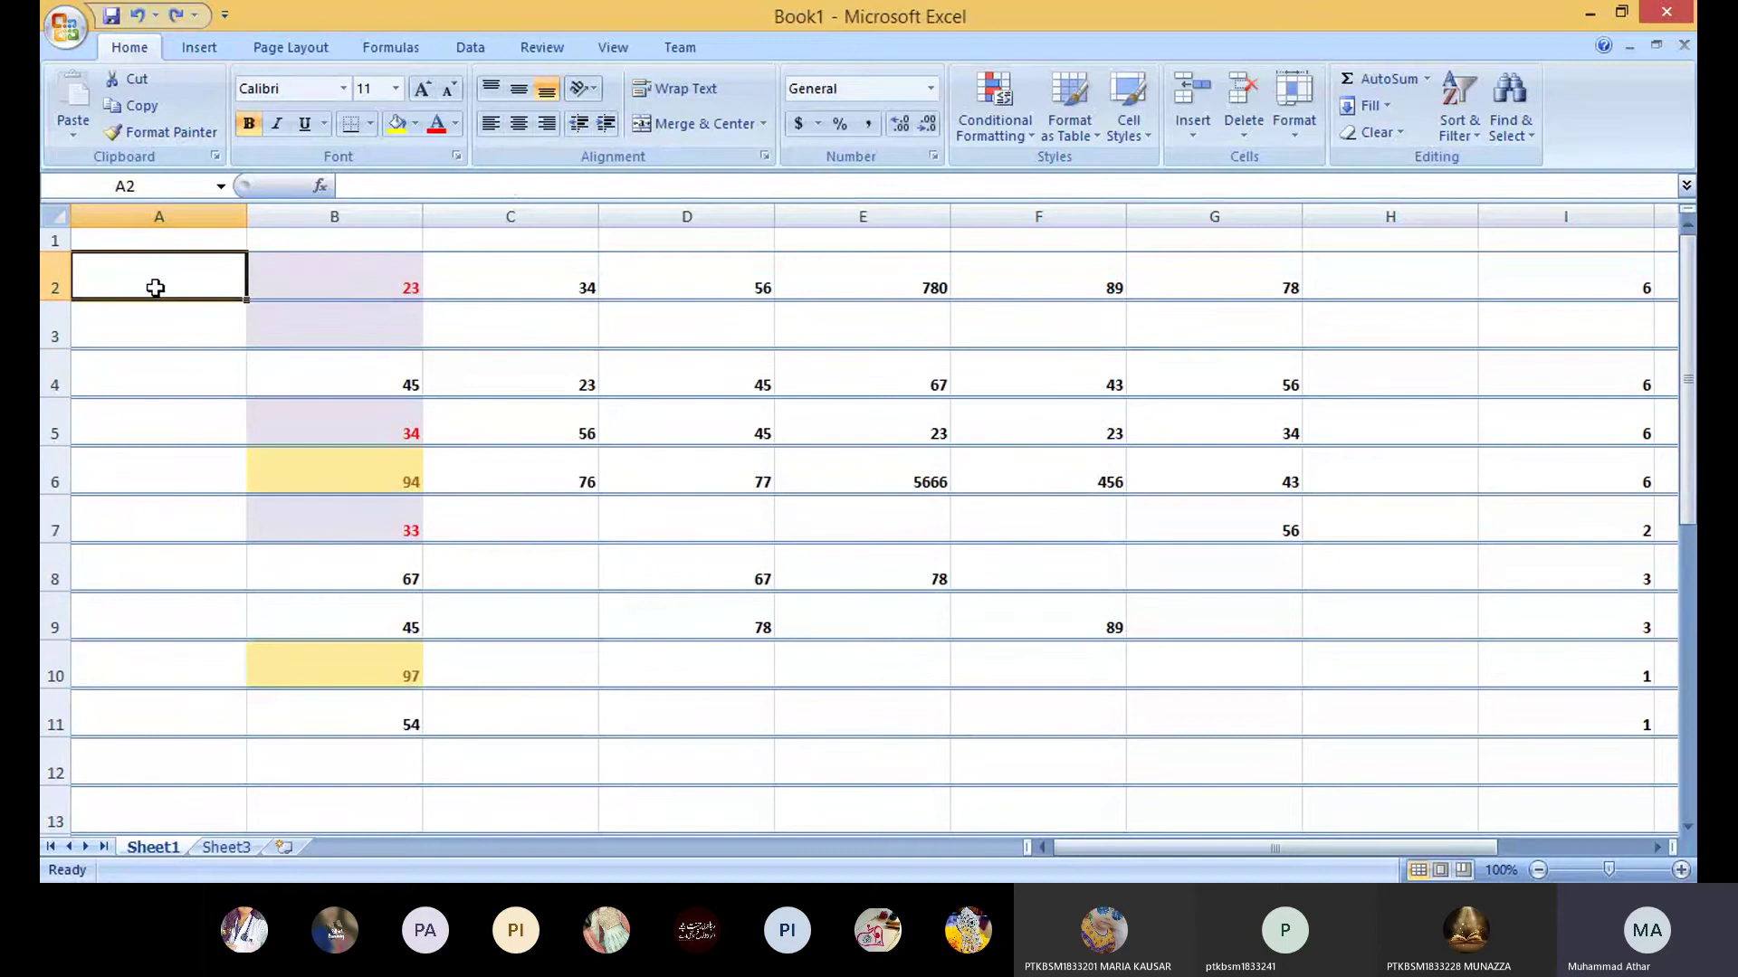
# Step: Hide columns D through F on the sheet
pyautogui.click(1304, 127)
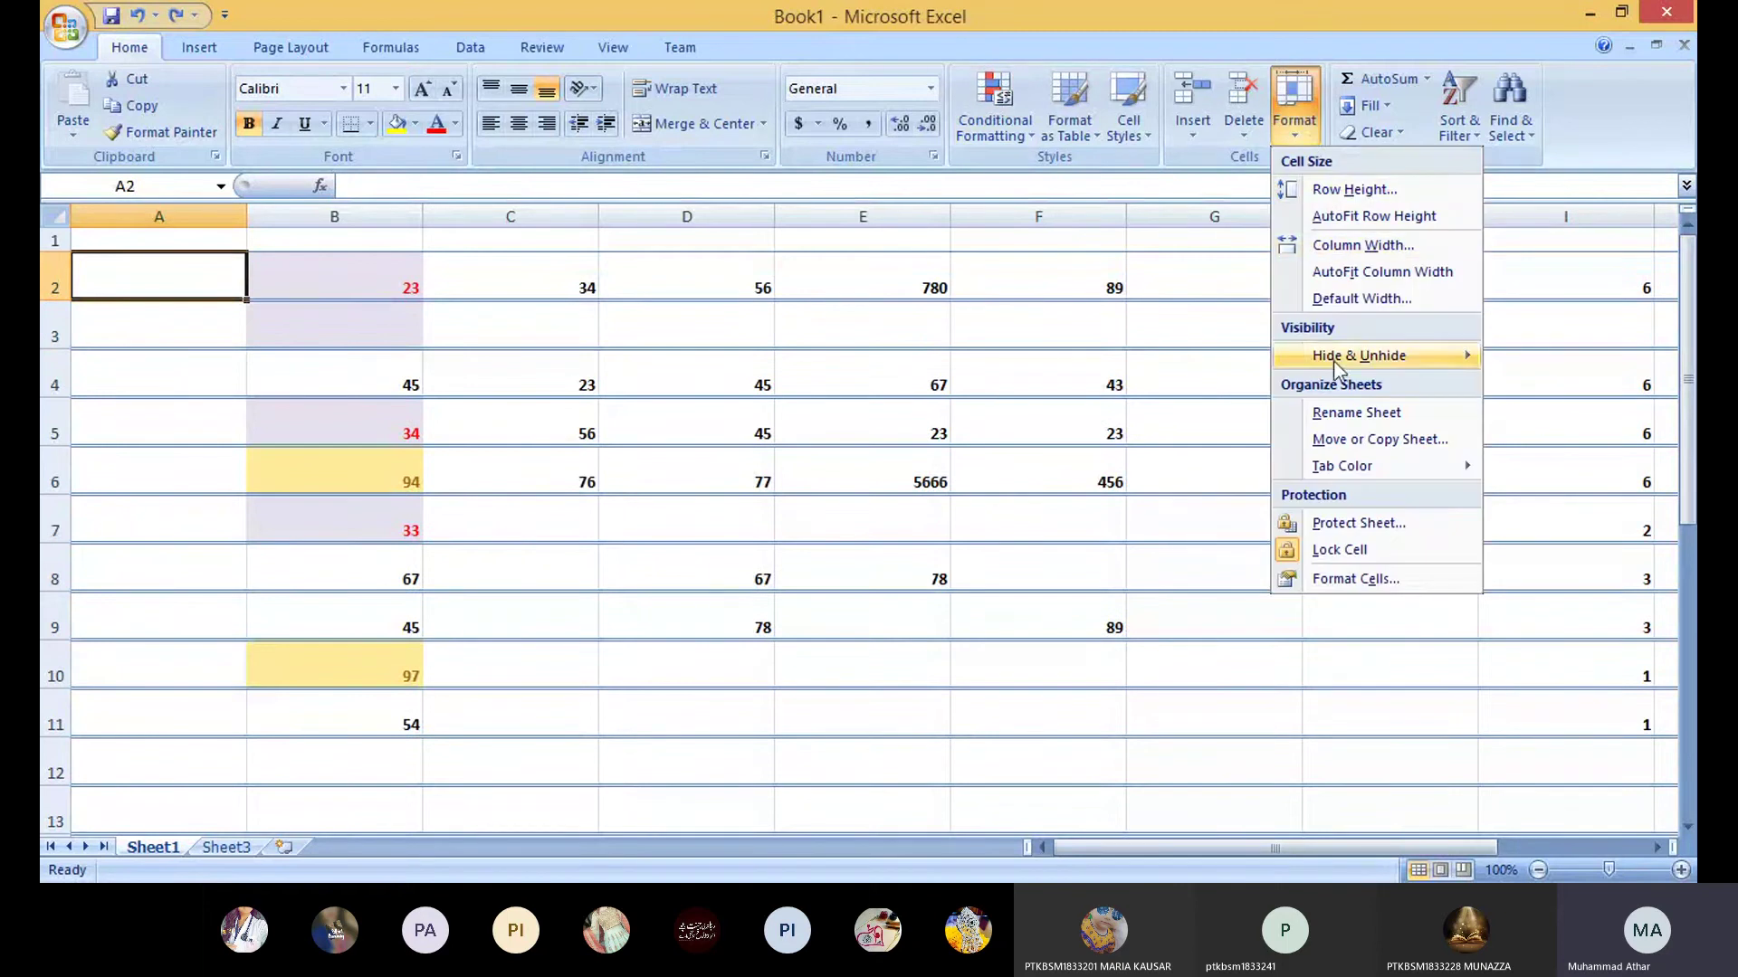
pyautogui.moveTo(1367, 355)
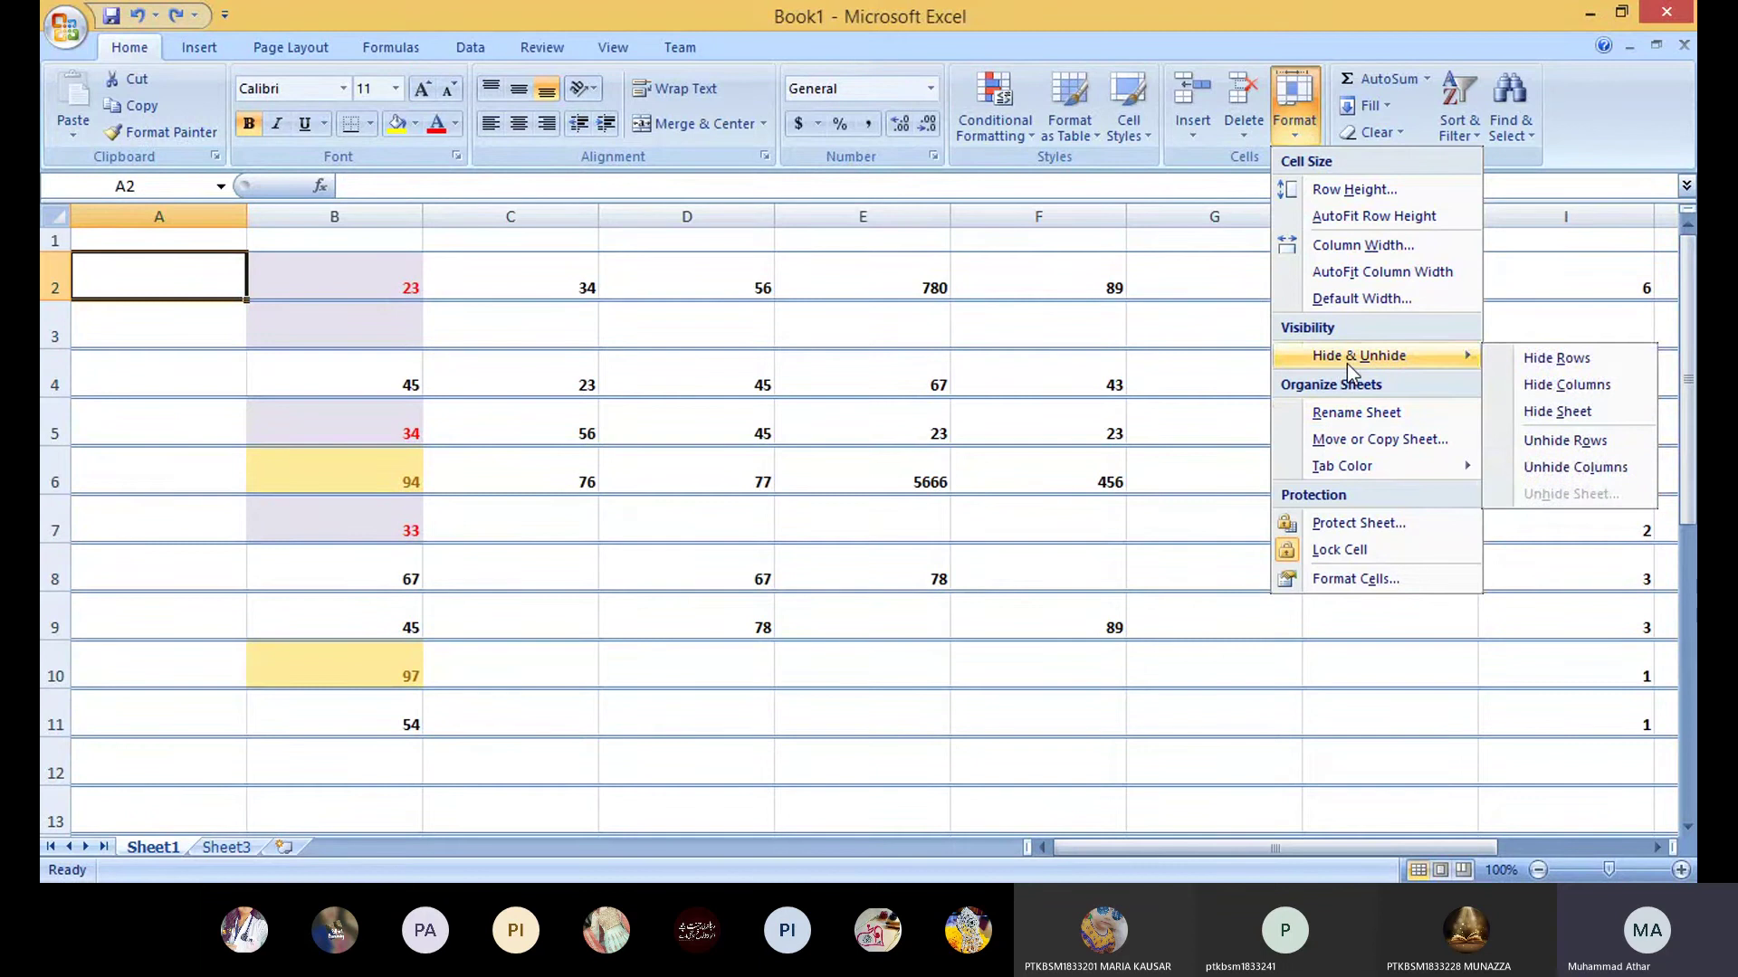
pyautogui.click(745, 467)
pyautogui.click(680, 217)
pyautogui.moveTo(681, 220); pyautogui.dragTo(991, 210)
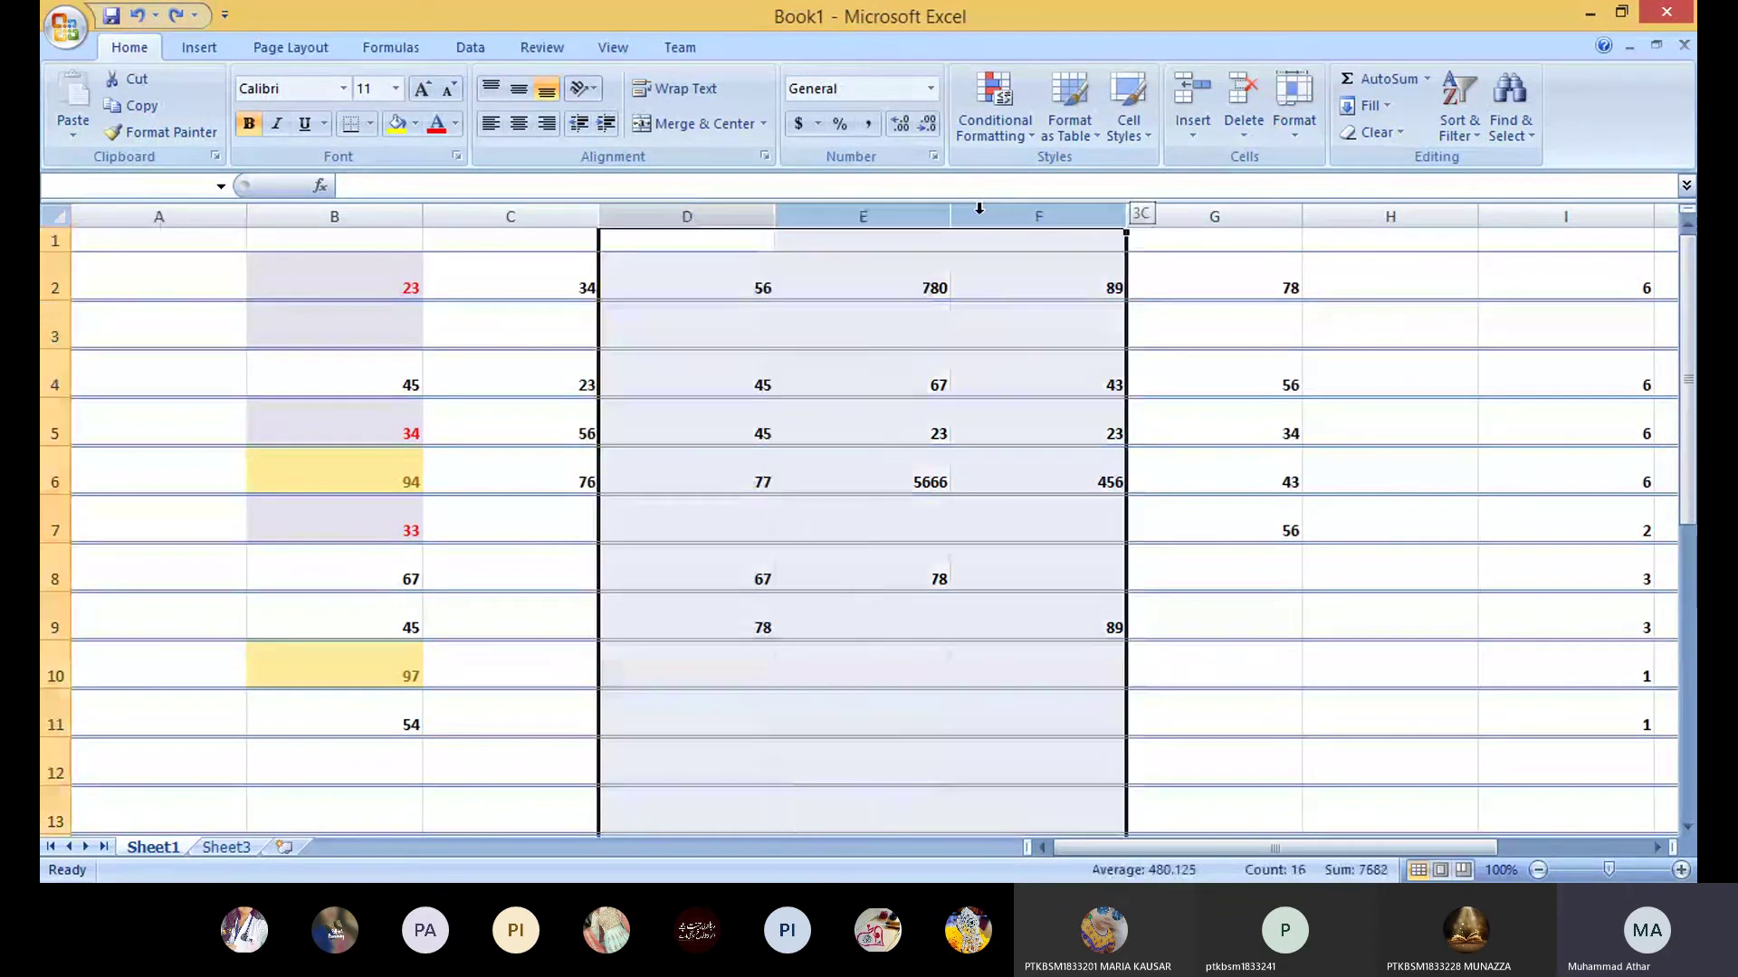
pyautogui.rightClick(699, 217)
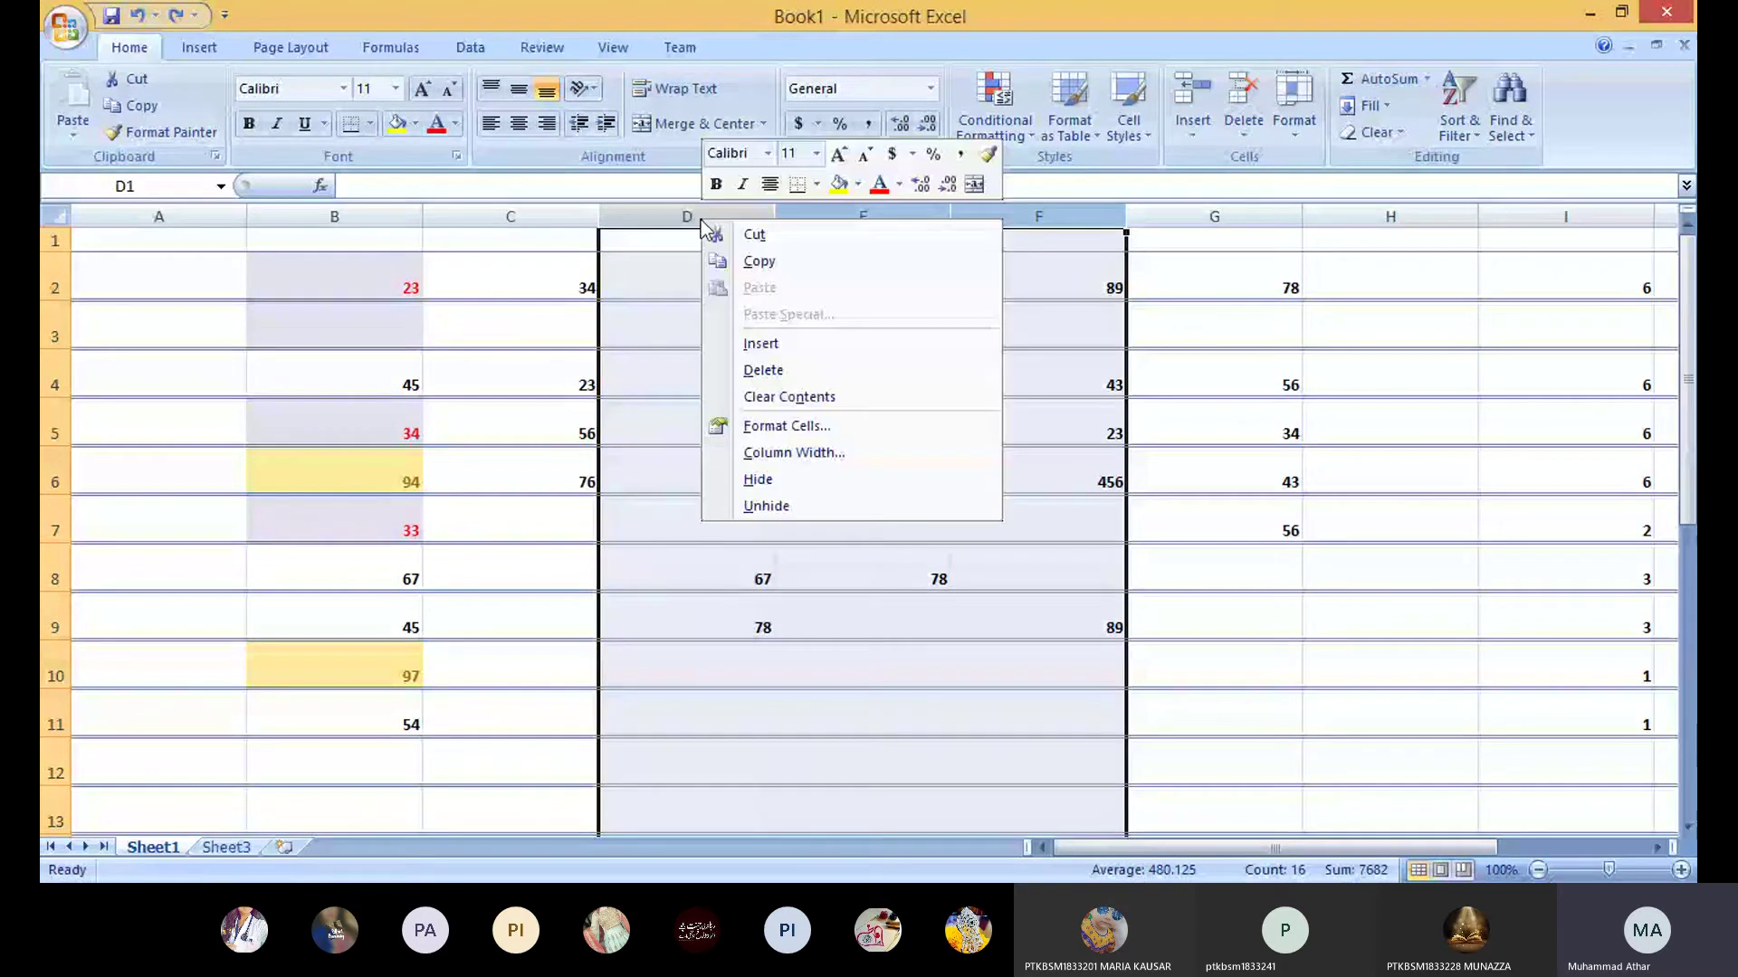
pyautogui.click(771, 486)
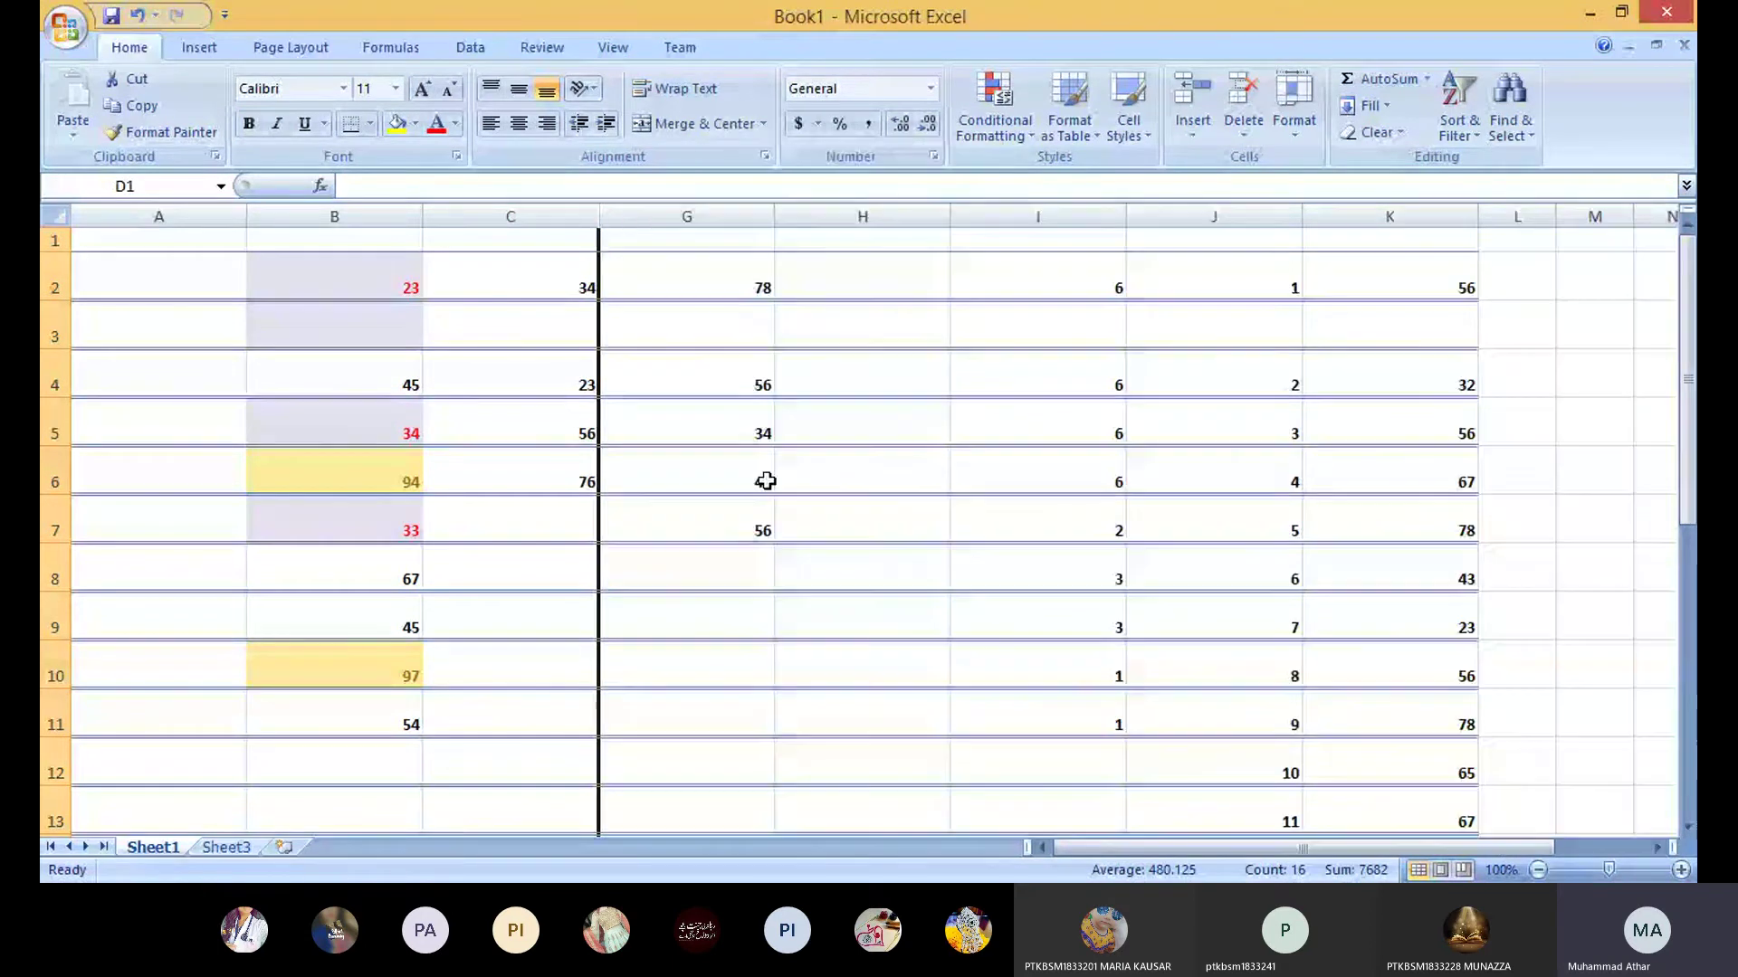
pyautogui.click(996, 357)
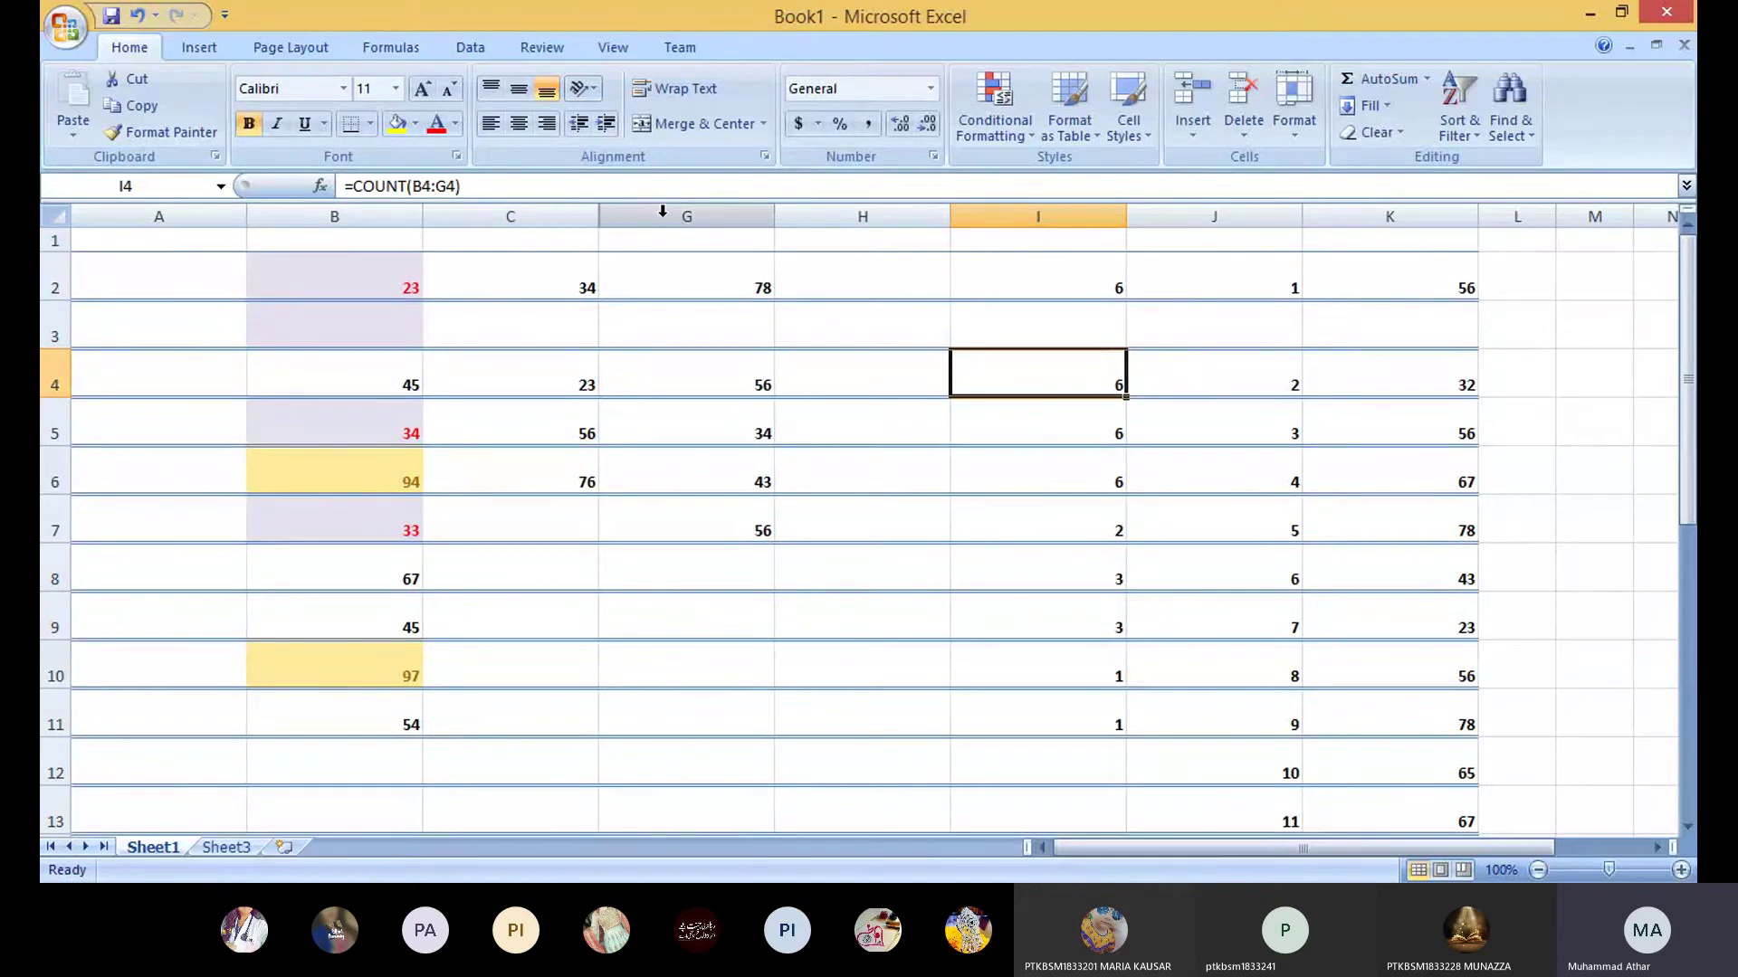
# Step: Unhide the hidden columns between C and G
pyautogui.moveTo(541, 208); pyautogui.dragTo(688, 217)
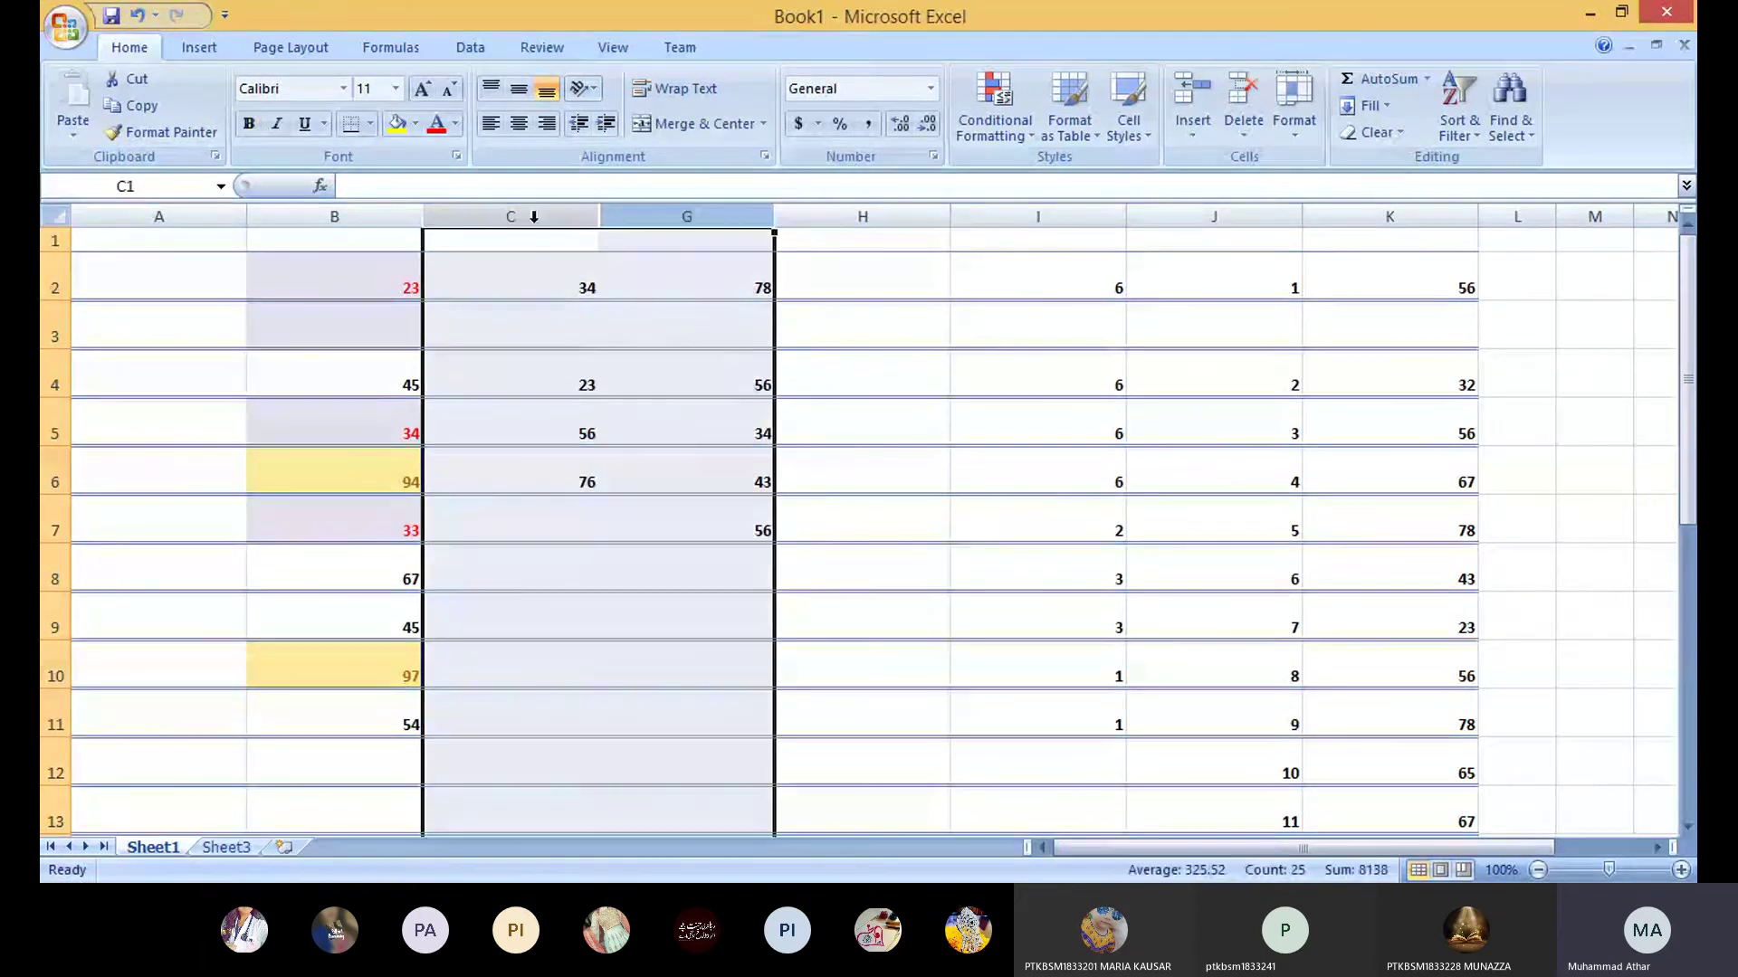
pyautogui.rightClick(537, 223)
pyautogui.click(623, 511)
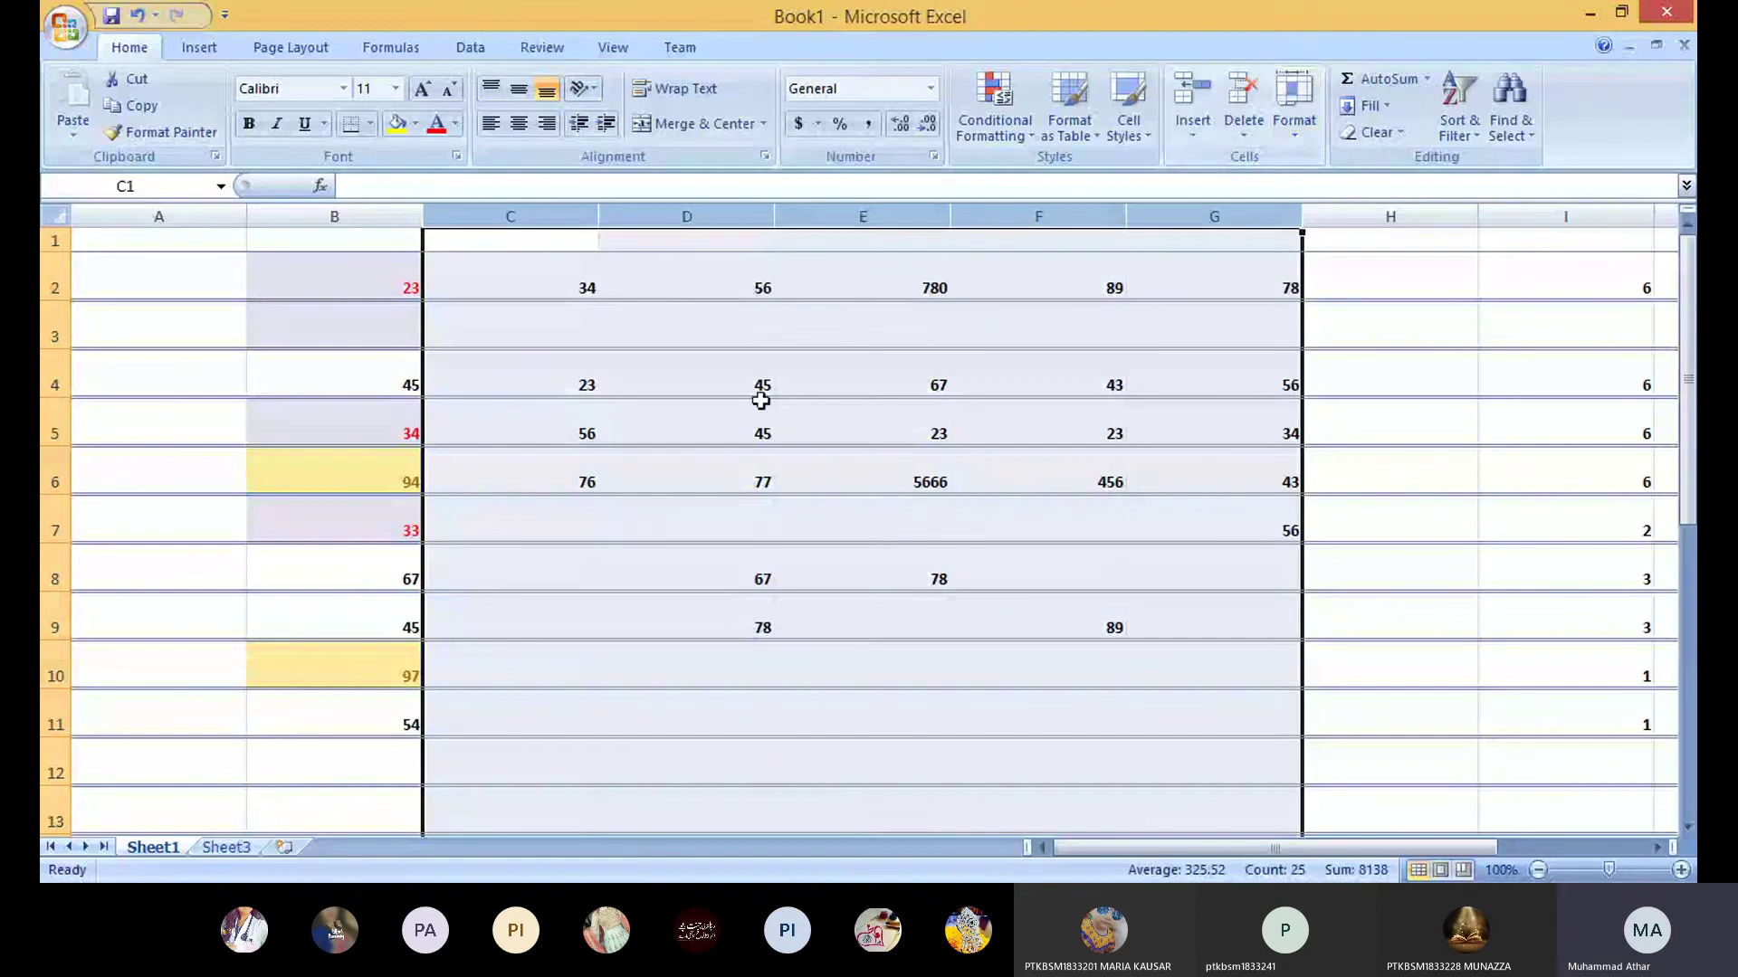
pyautogui.click(534, 328)
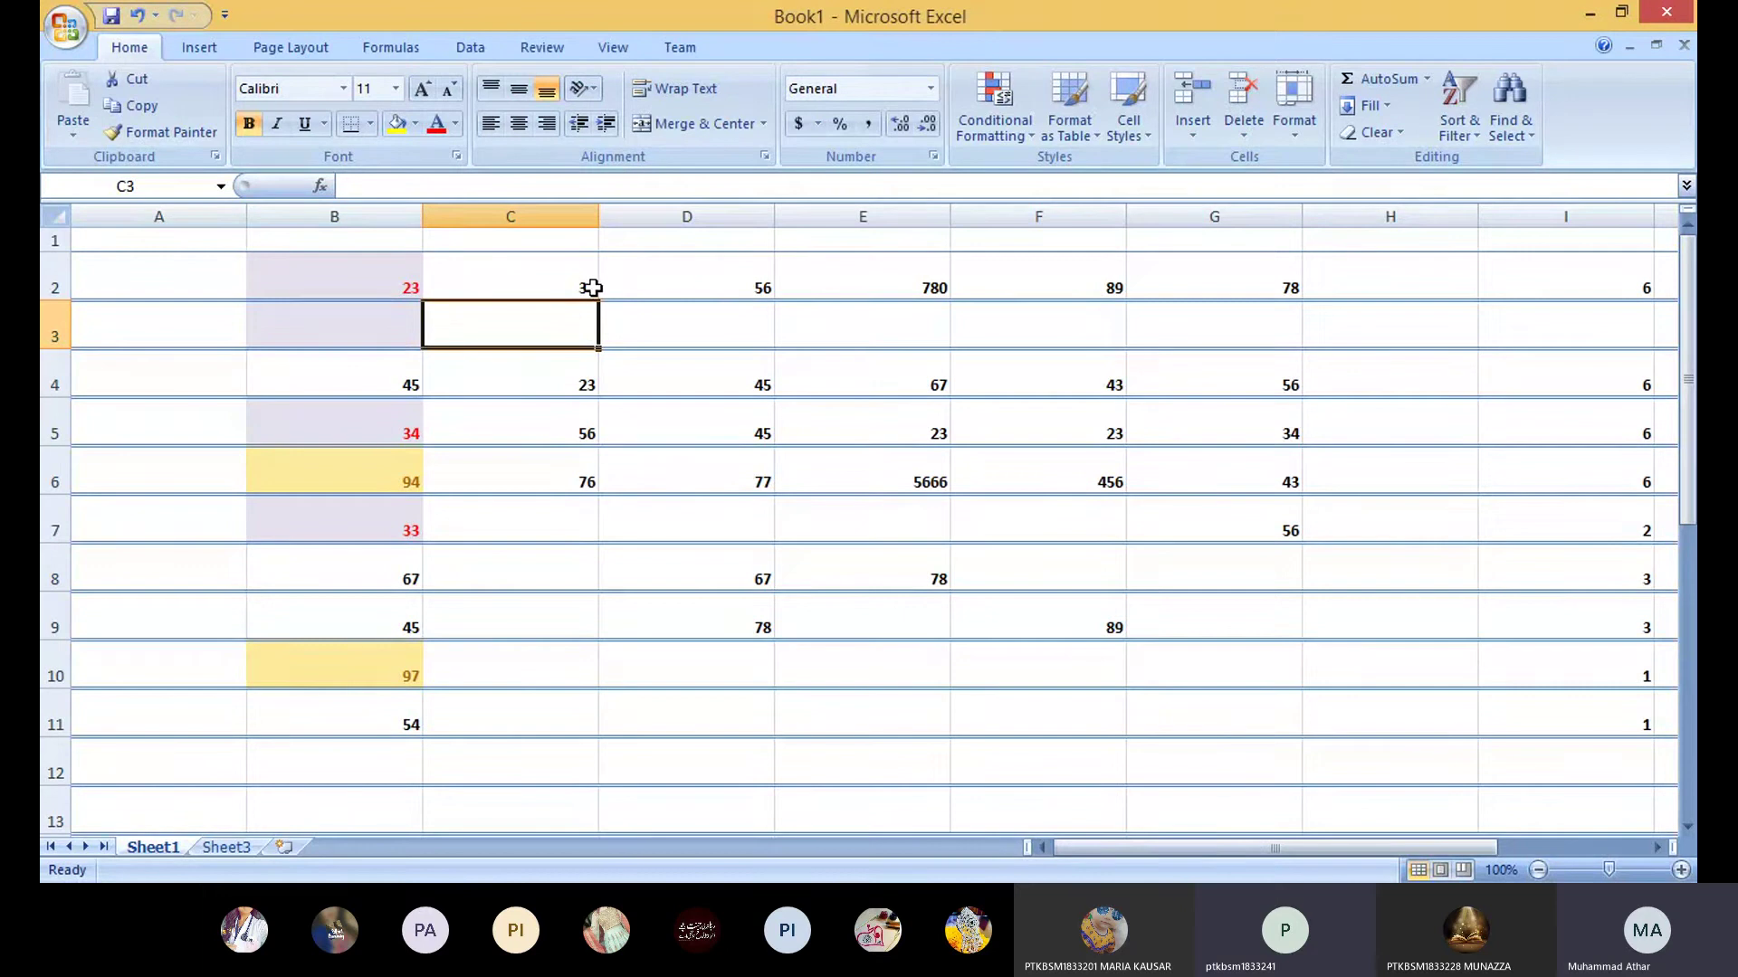
pyautogui.click(637, 366)
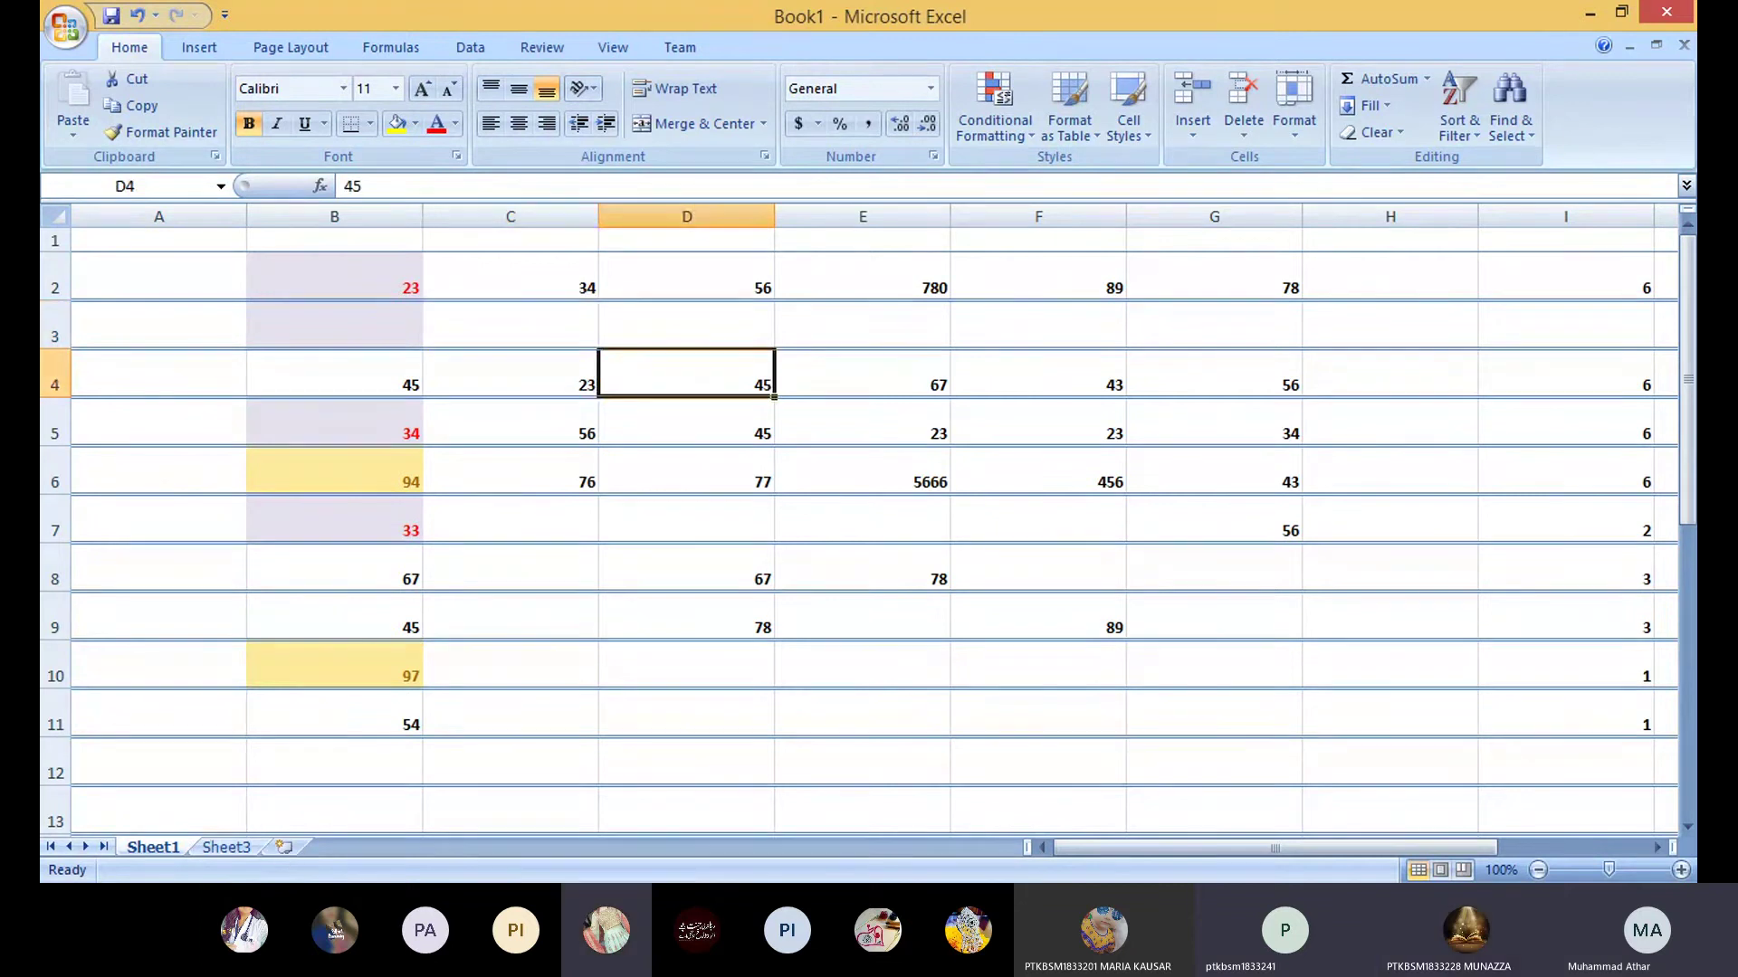
pyautogui.hotkey('alt', 'Tab')
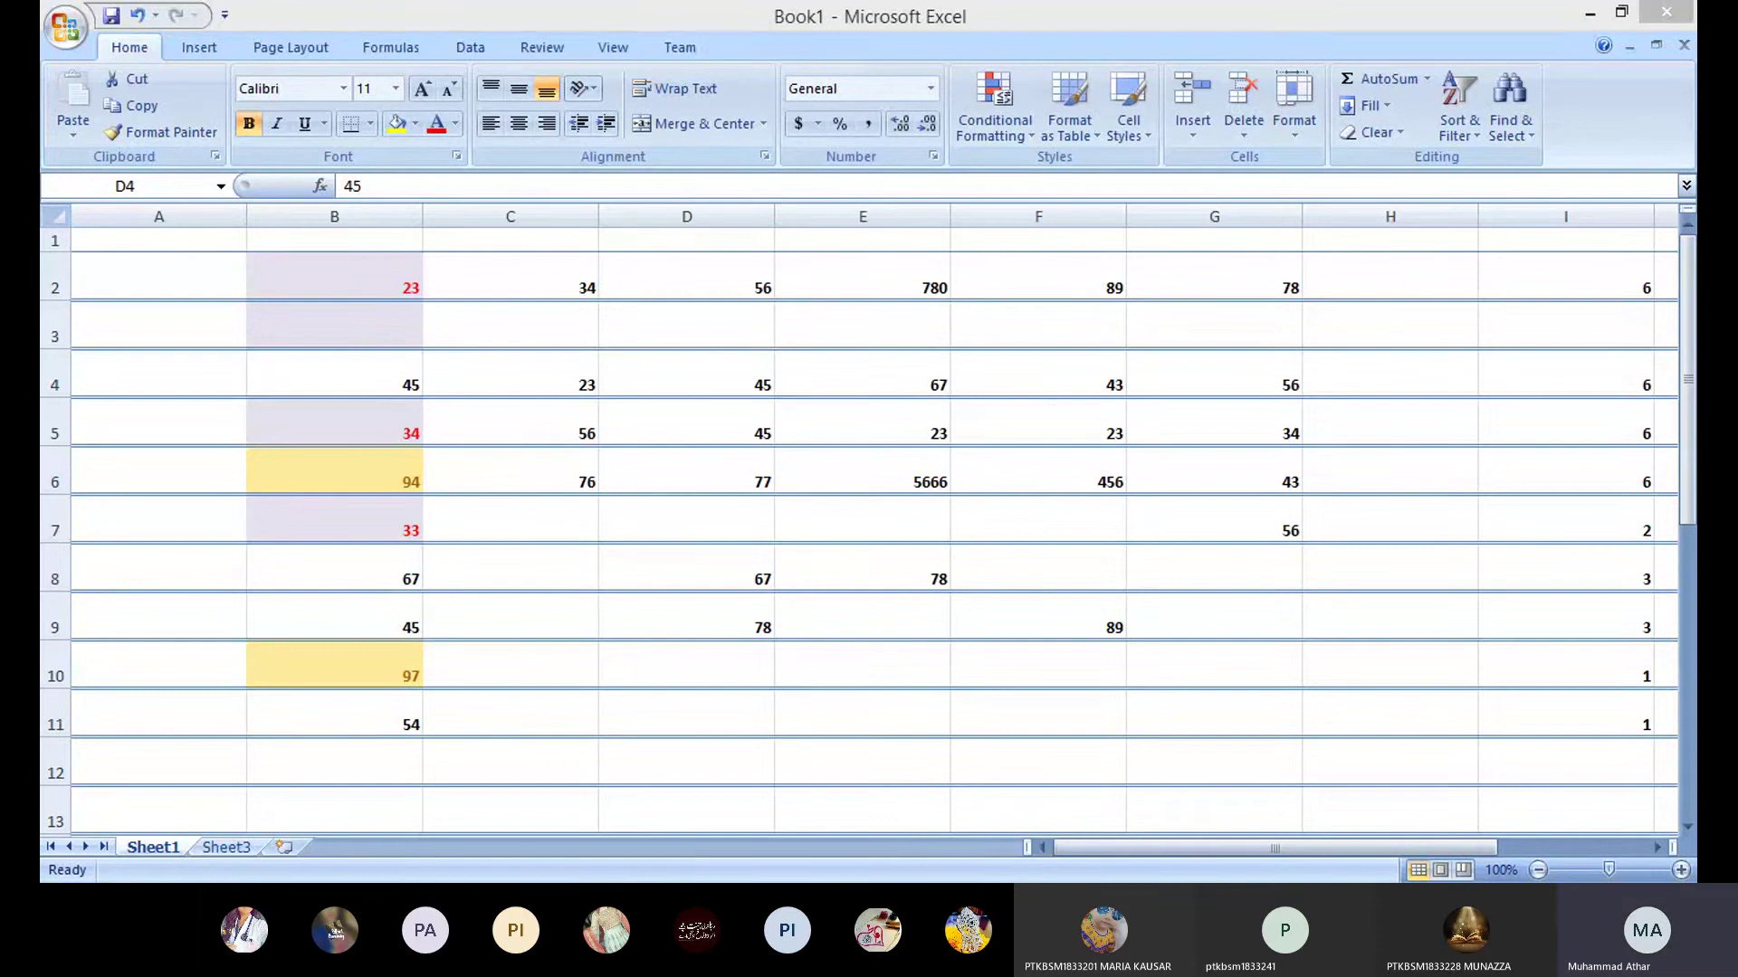
pyautogui.click(646, 905)
pyautogui.click(1167, 378)
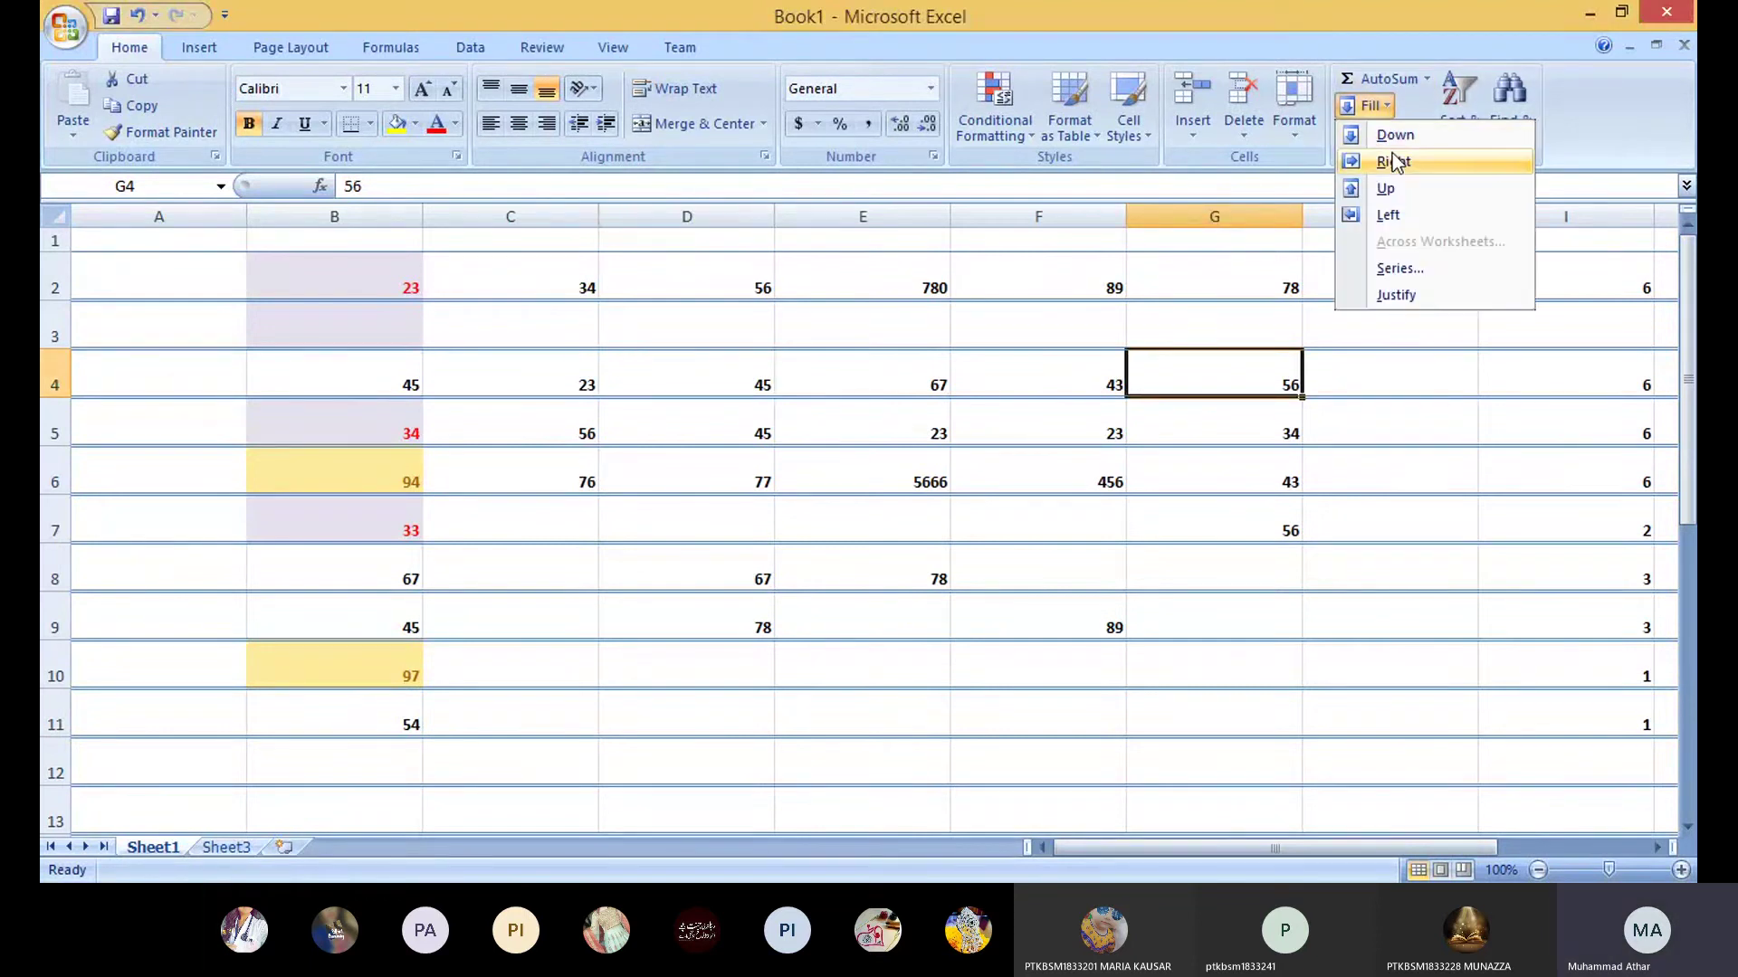
pyautogui.click(750, 515)
# Step: Try Fill Down on the entire column C, and undo the fill
pyautogui.click(512, 217)
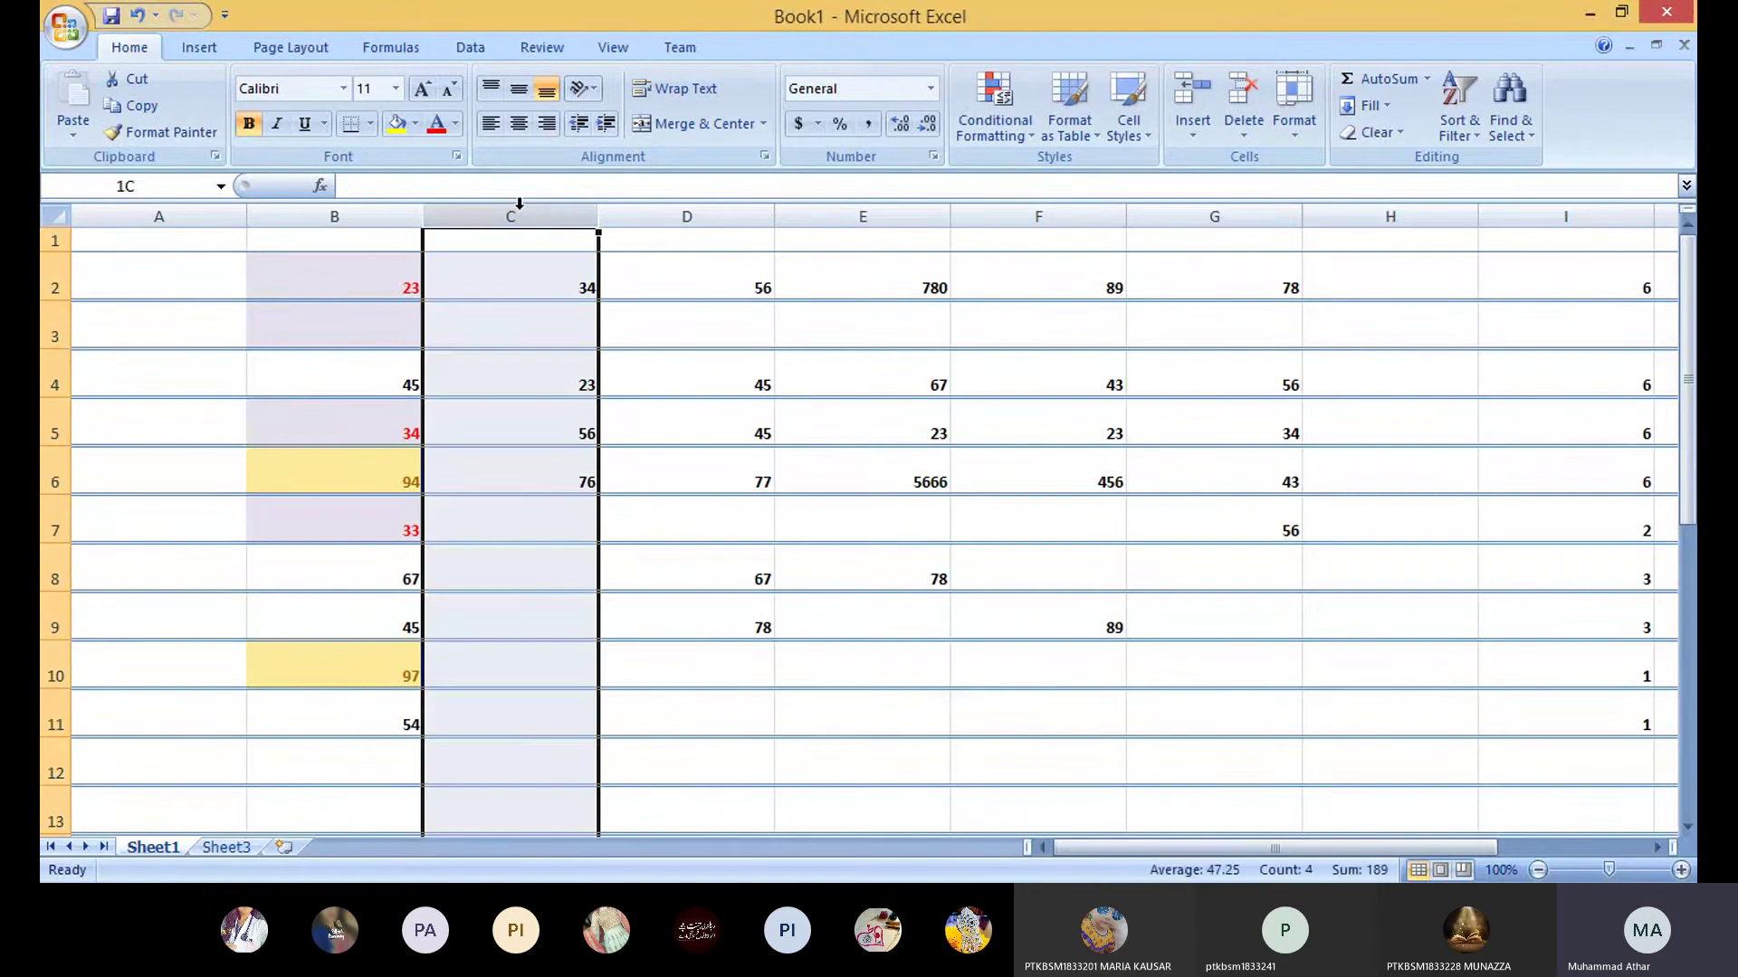
pyautogui.click(1376, 107)
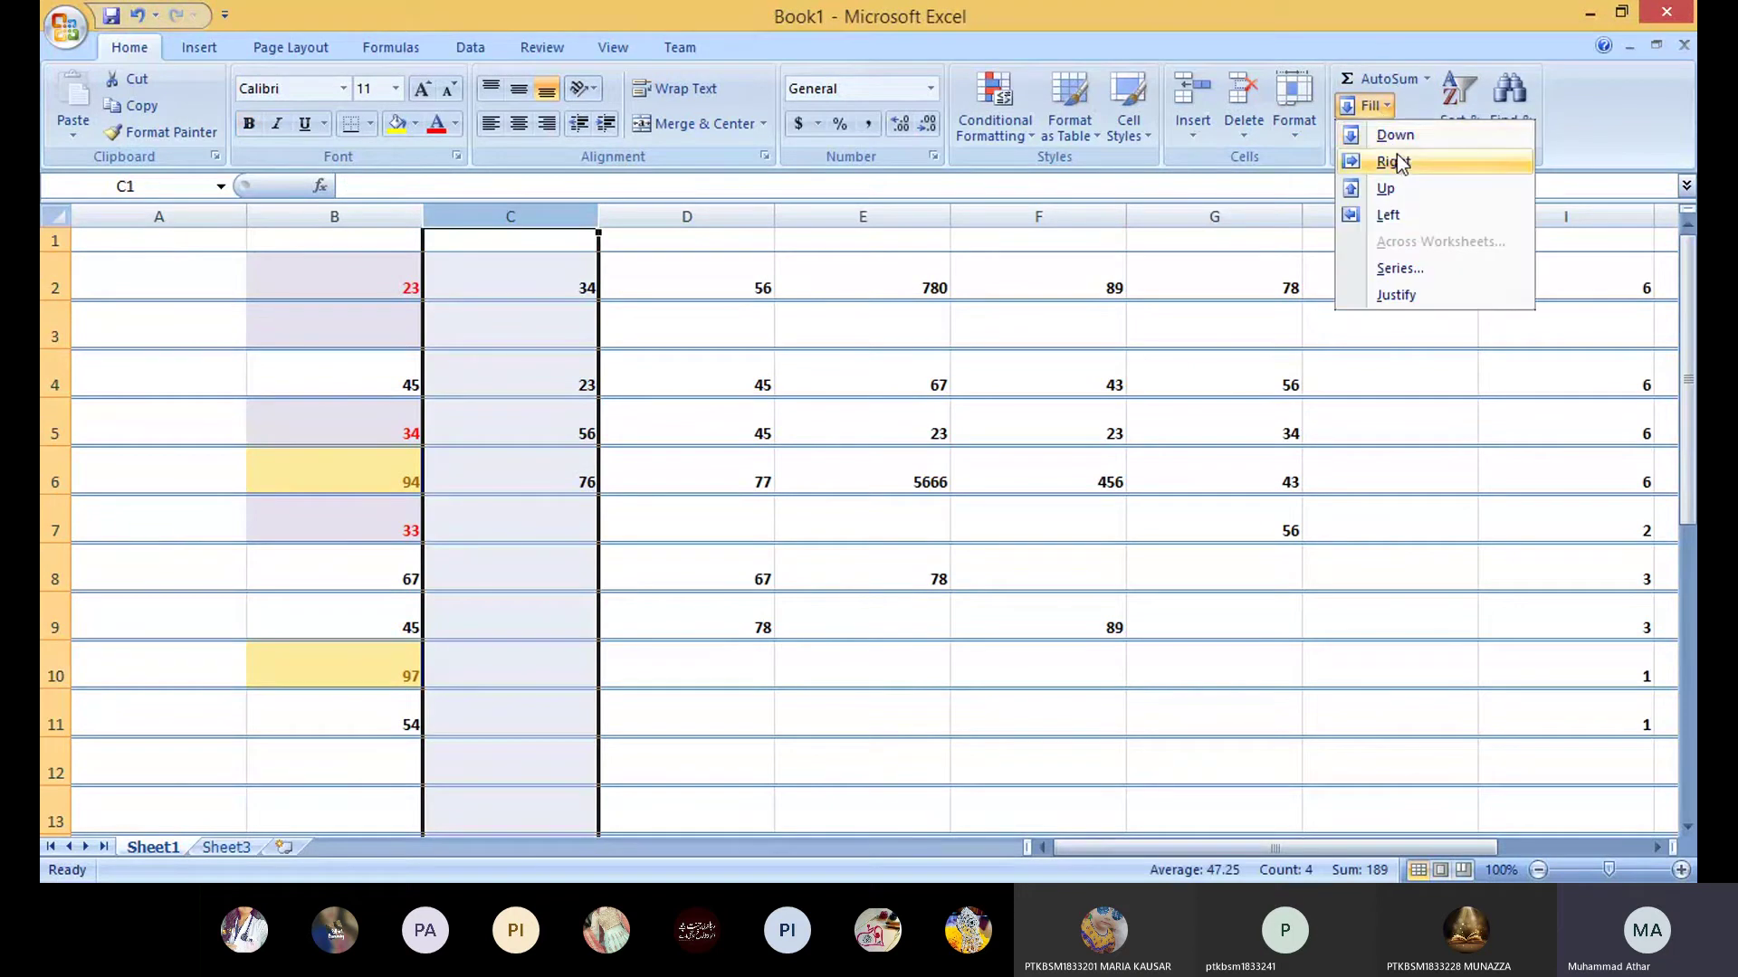
pyautogui.click(1394, 137)
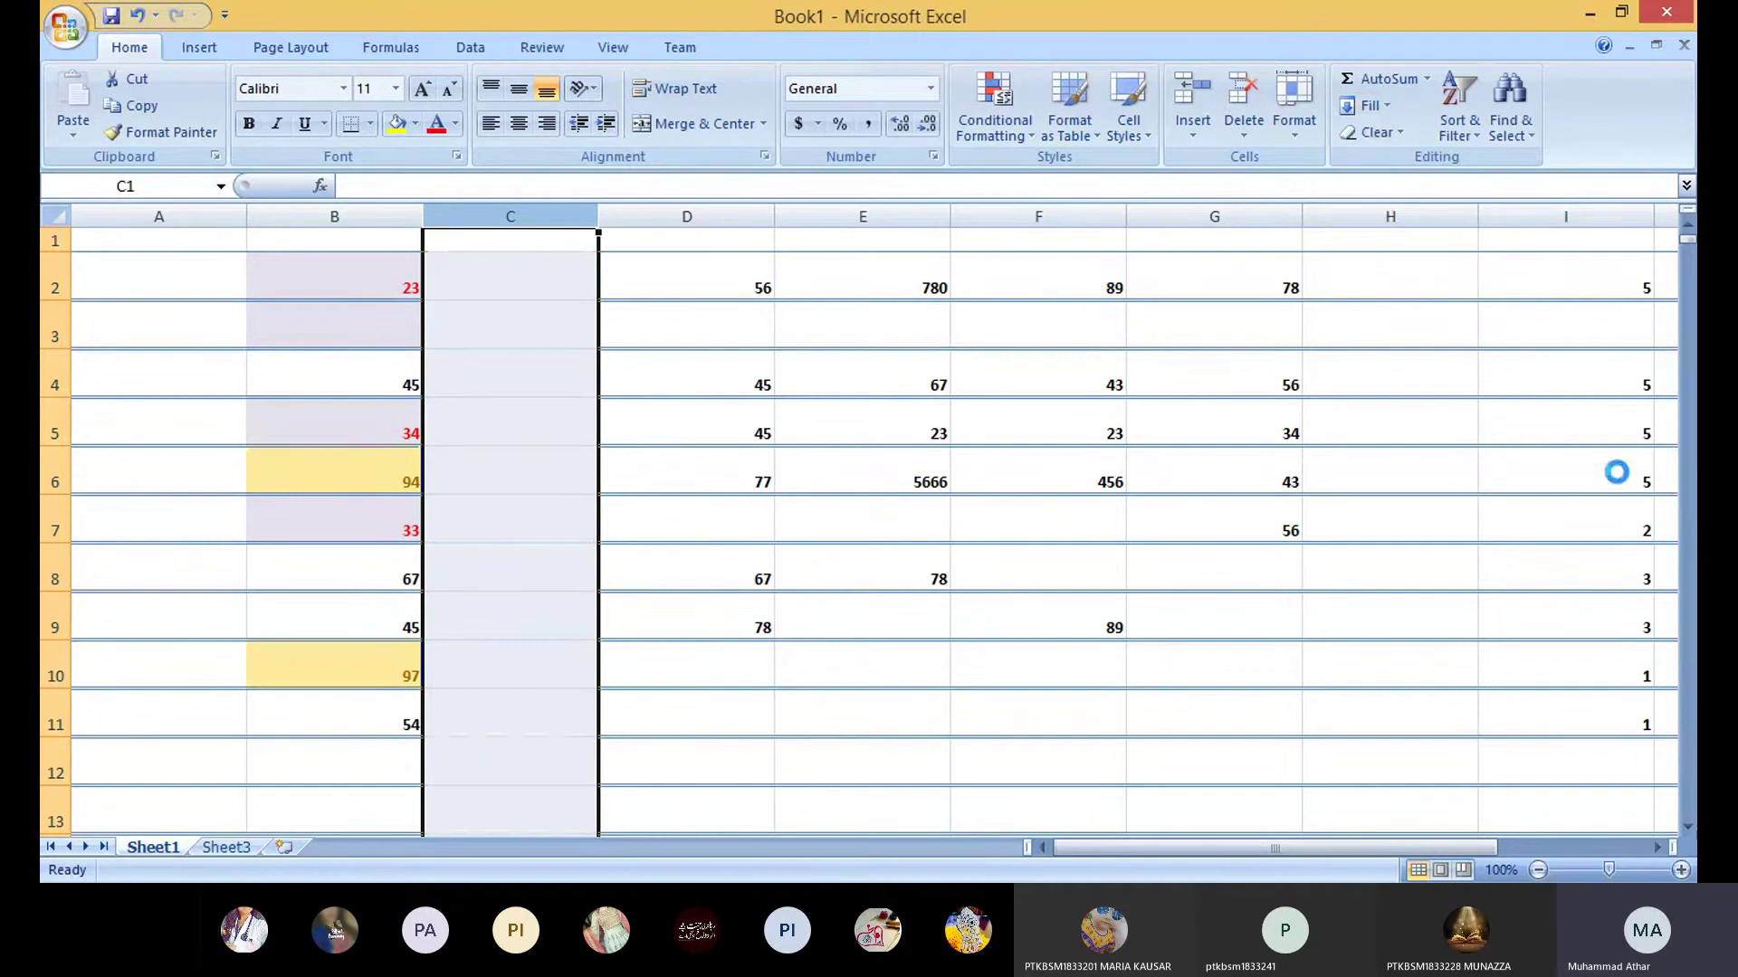
pyautogui.click(893, 574)
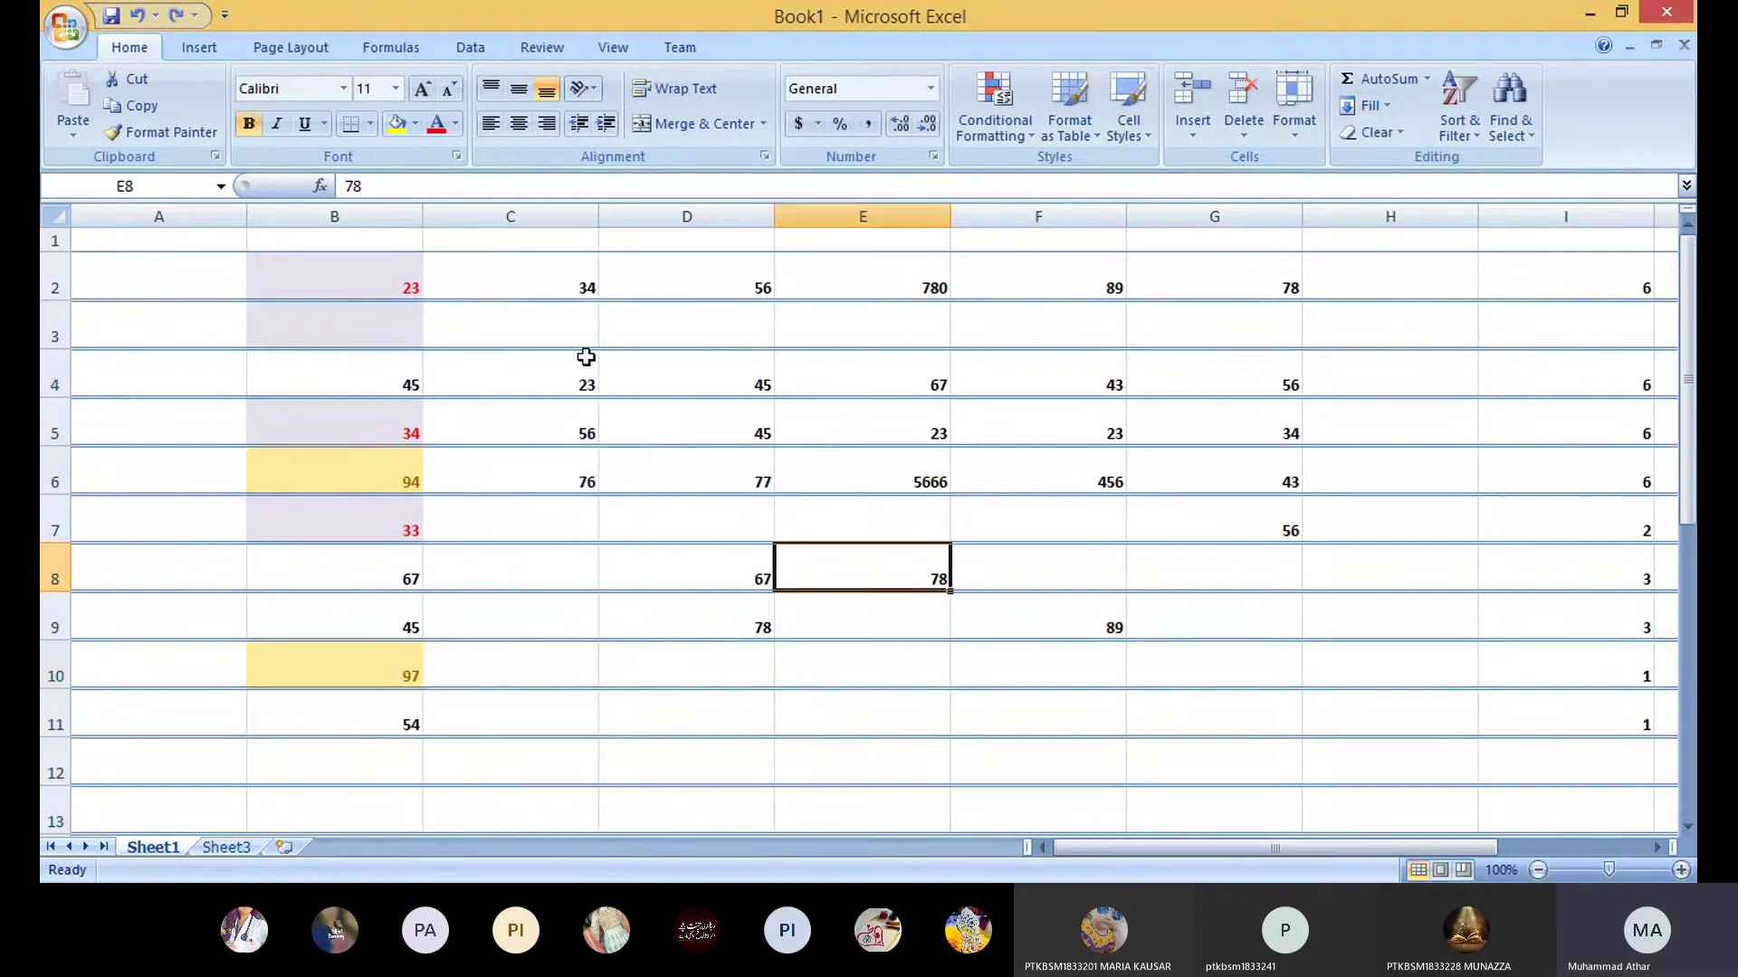
# Step: Fill cells C2:C6 downward with the value 34 from C2
pyautogui.moveTo(533, 282); pyautogui.dragTo(547, 482)
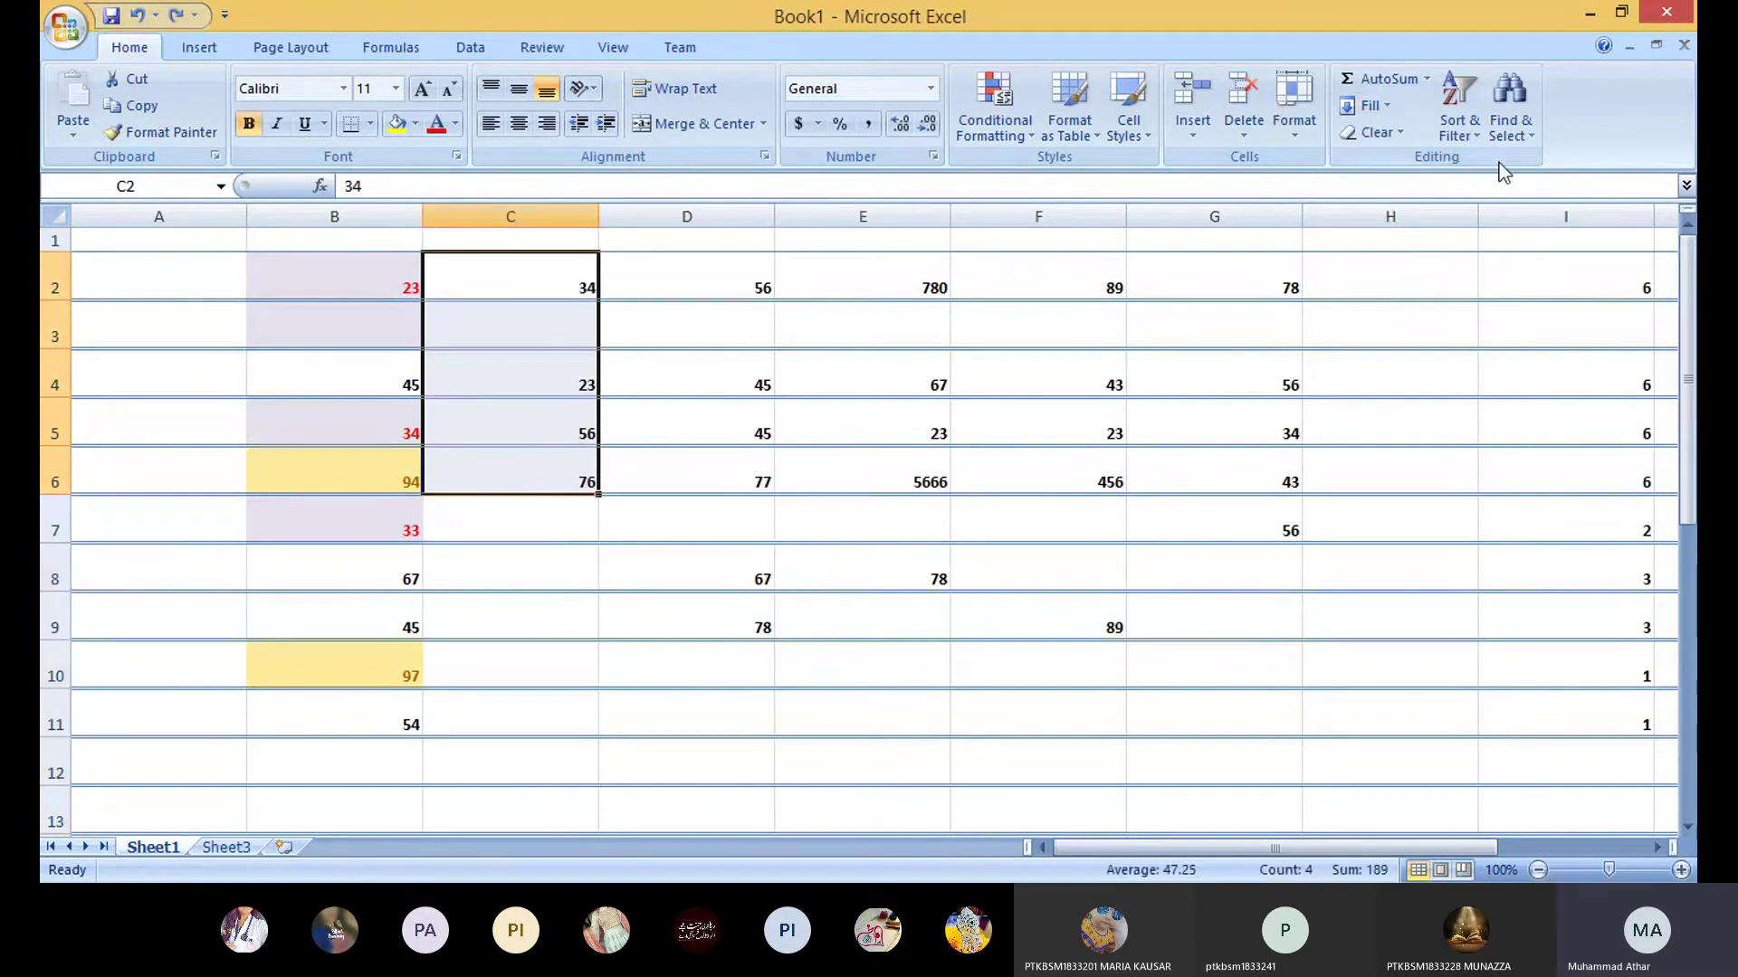
pyautogui.click(1377, 105)
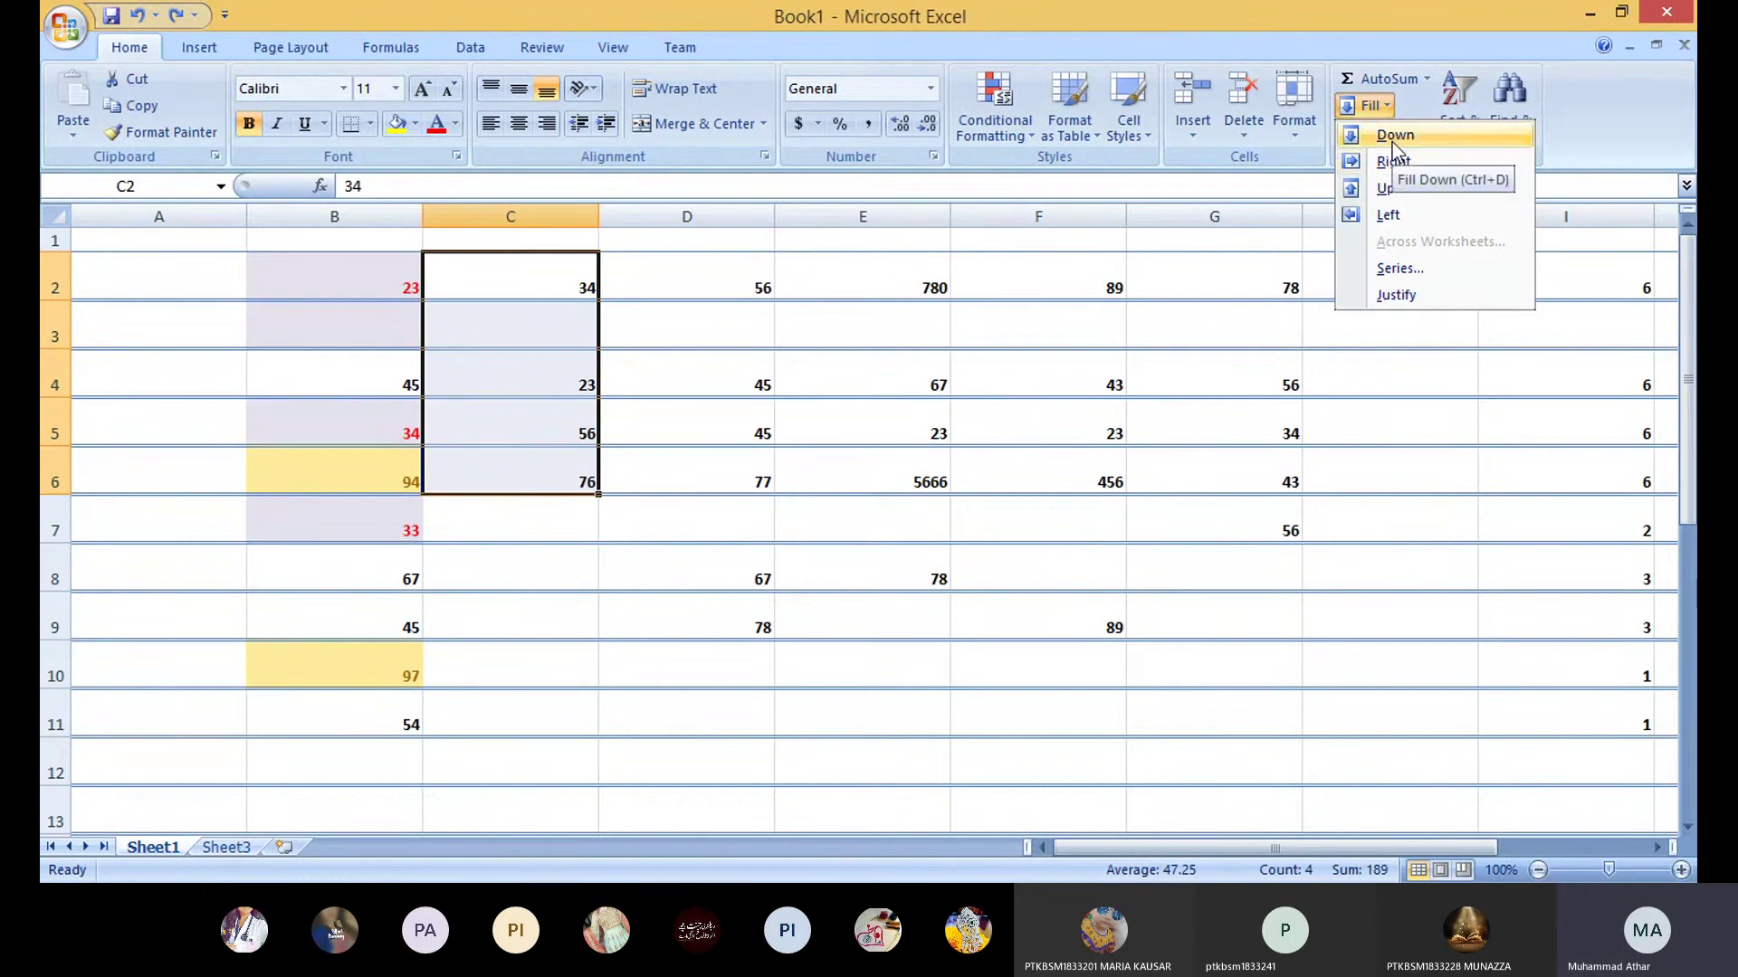
pyautogui.click(1392, 143)
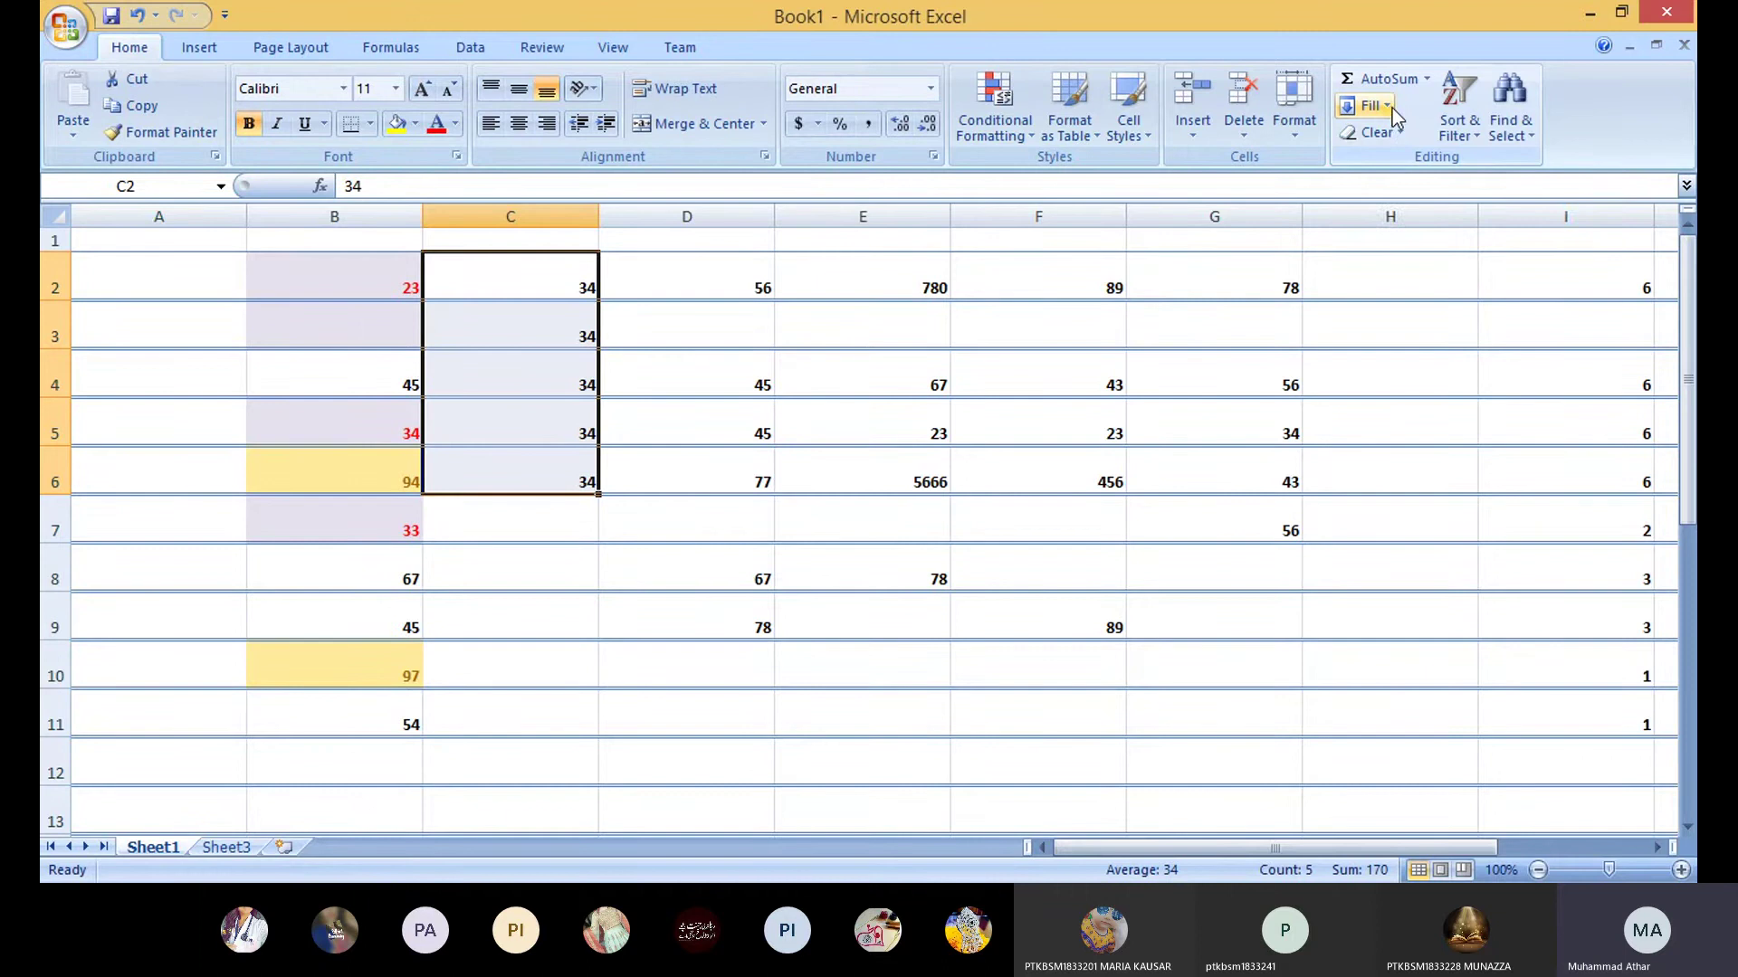
# Step: Apply Fill Up to cells C2:C6 and check the values in the range
pyautogui.click(1389, 111)
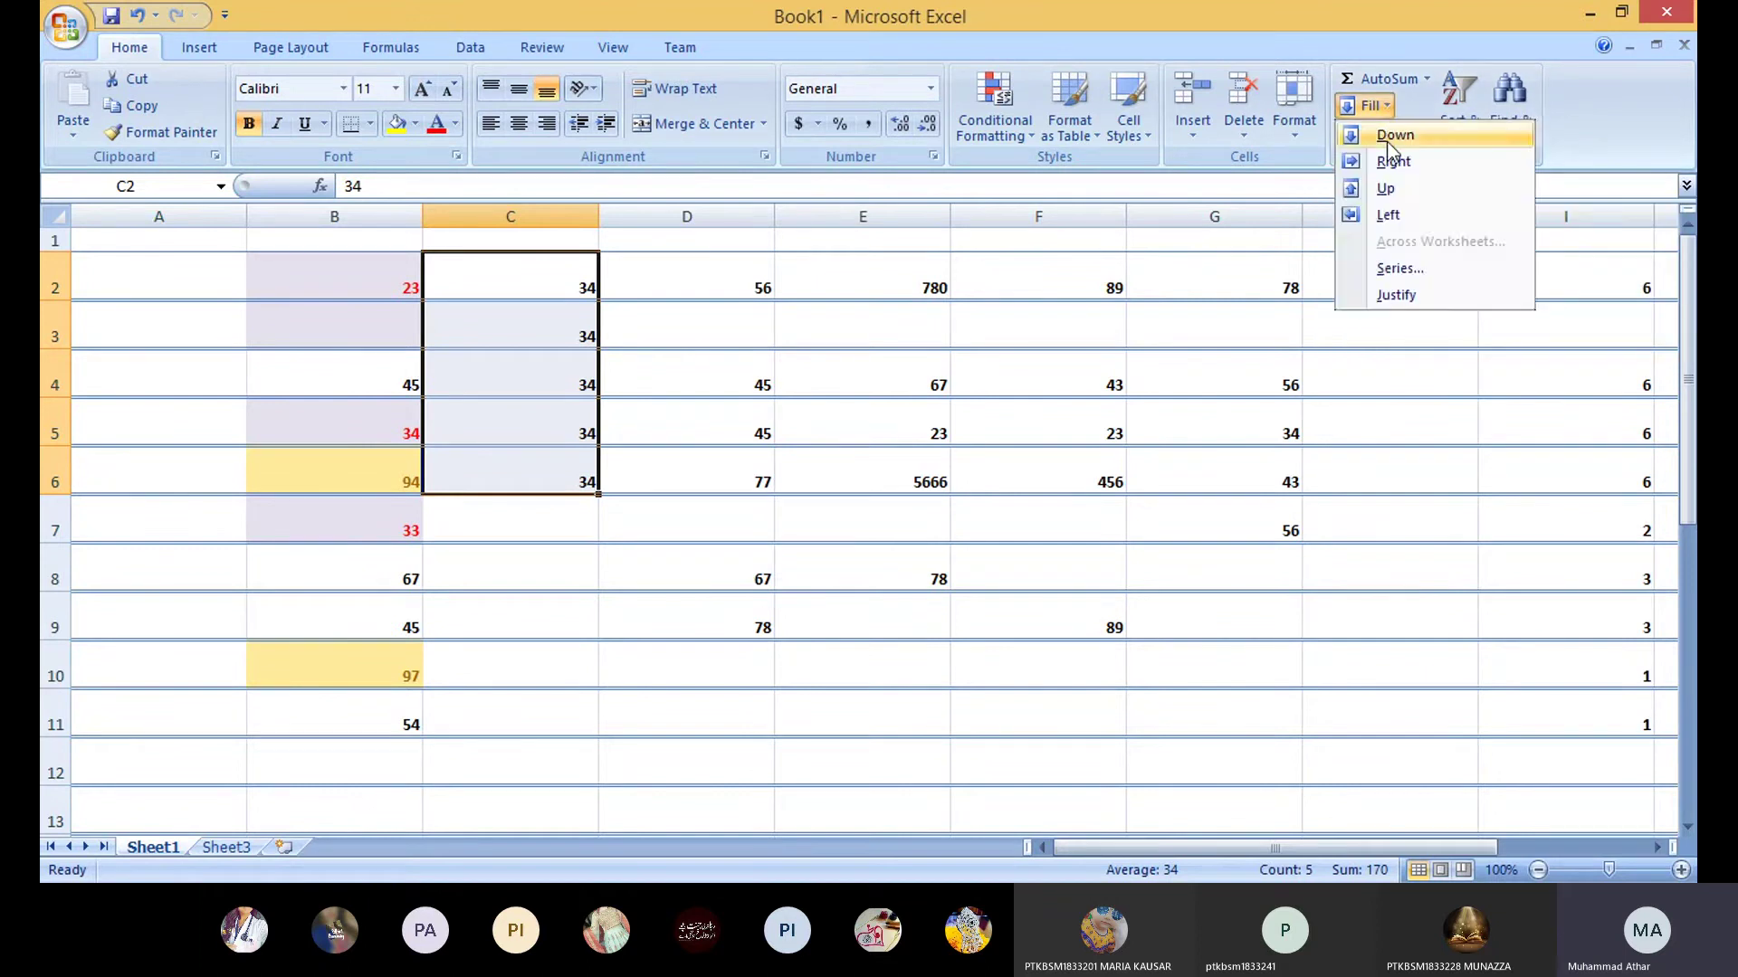
pyautogui.click(1391, 185)
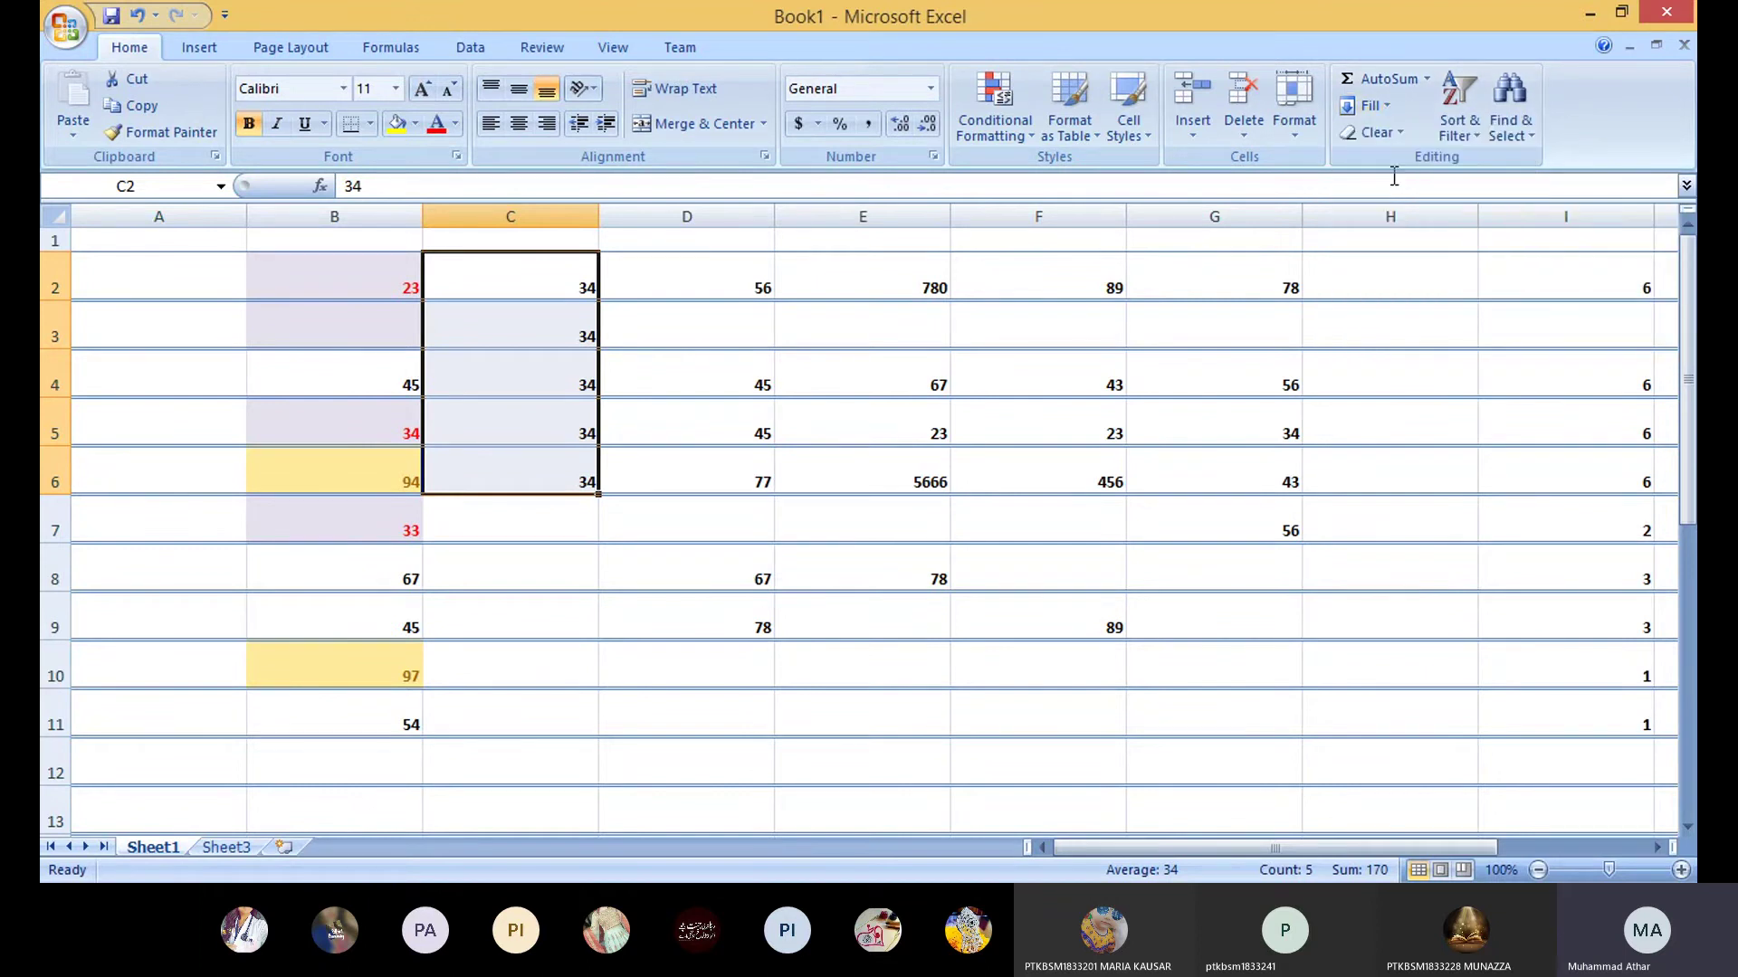
pyautogui.click(677, 499)
pyautogui.moveTo(566, 285); pyautogui.dragTo(563, 484)
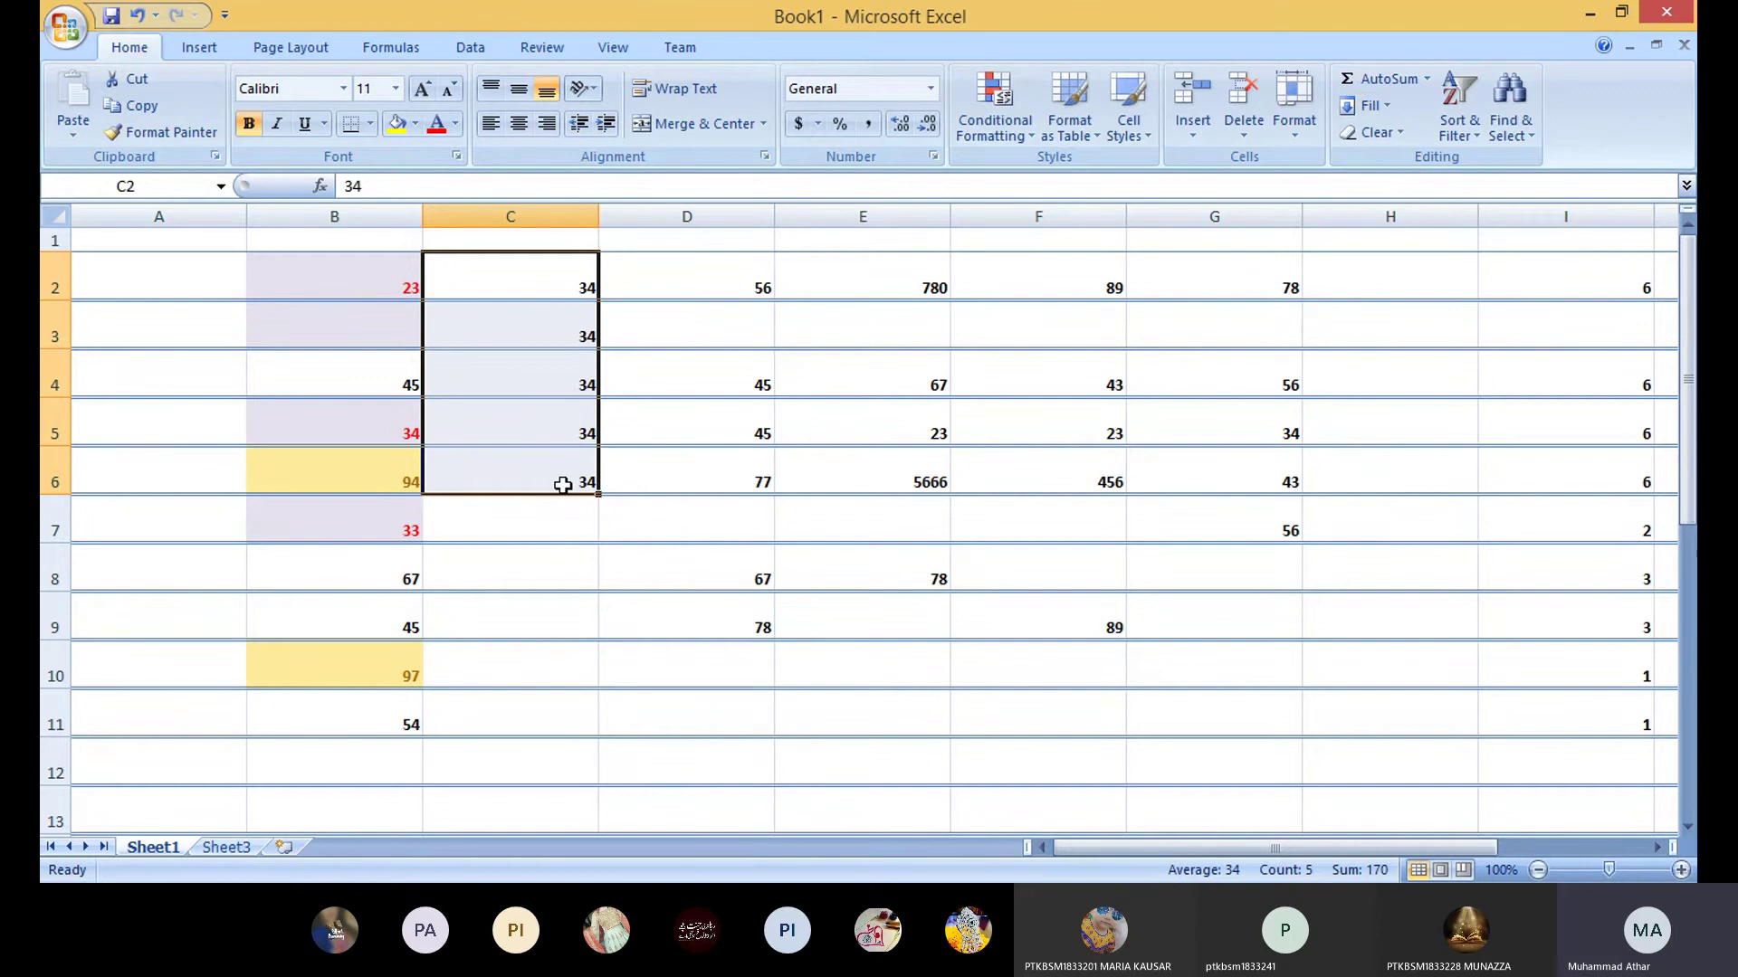
pyautogui.click(597, 611)
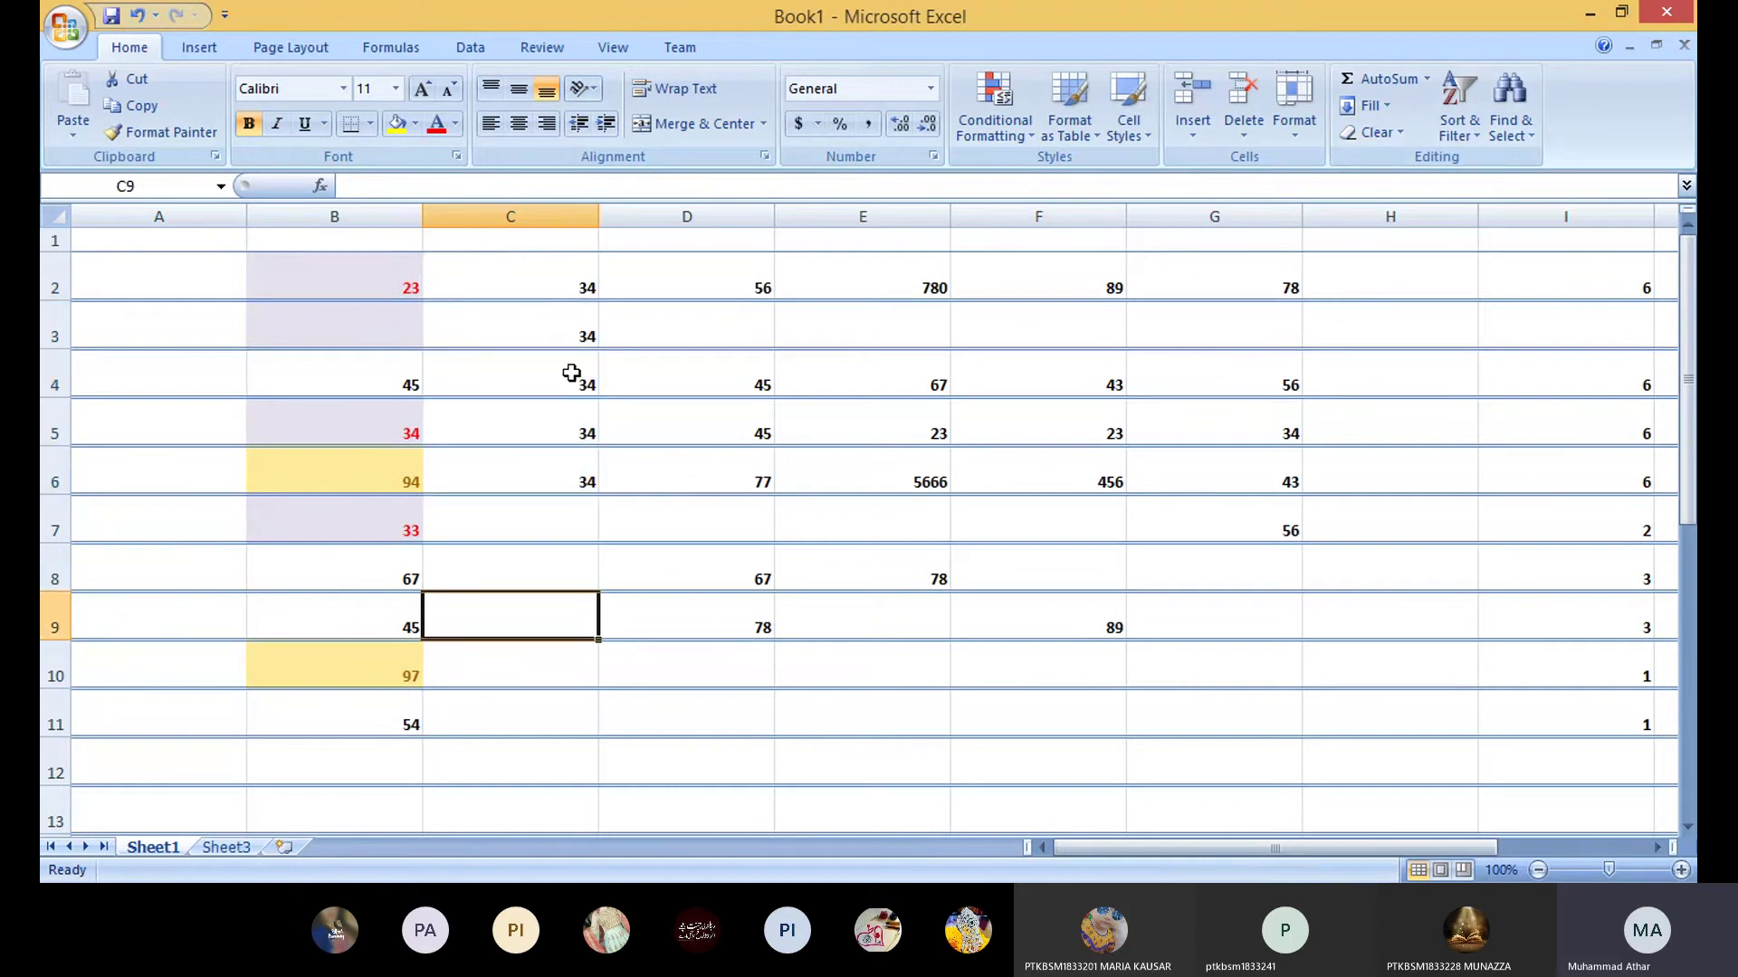
# Step: Extend the downward fill of the value 34 from C2 through C11
pyautogui.moveTo(570, 301); pyautogui.dragTo(559, 704)
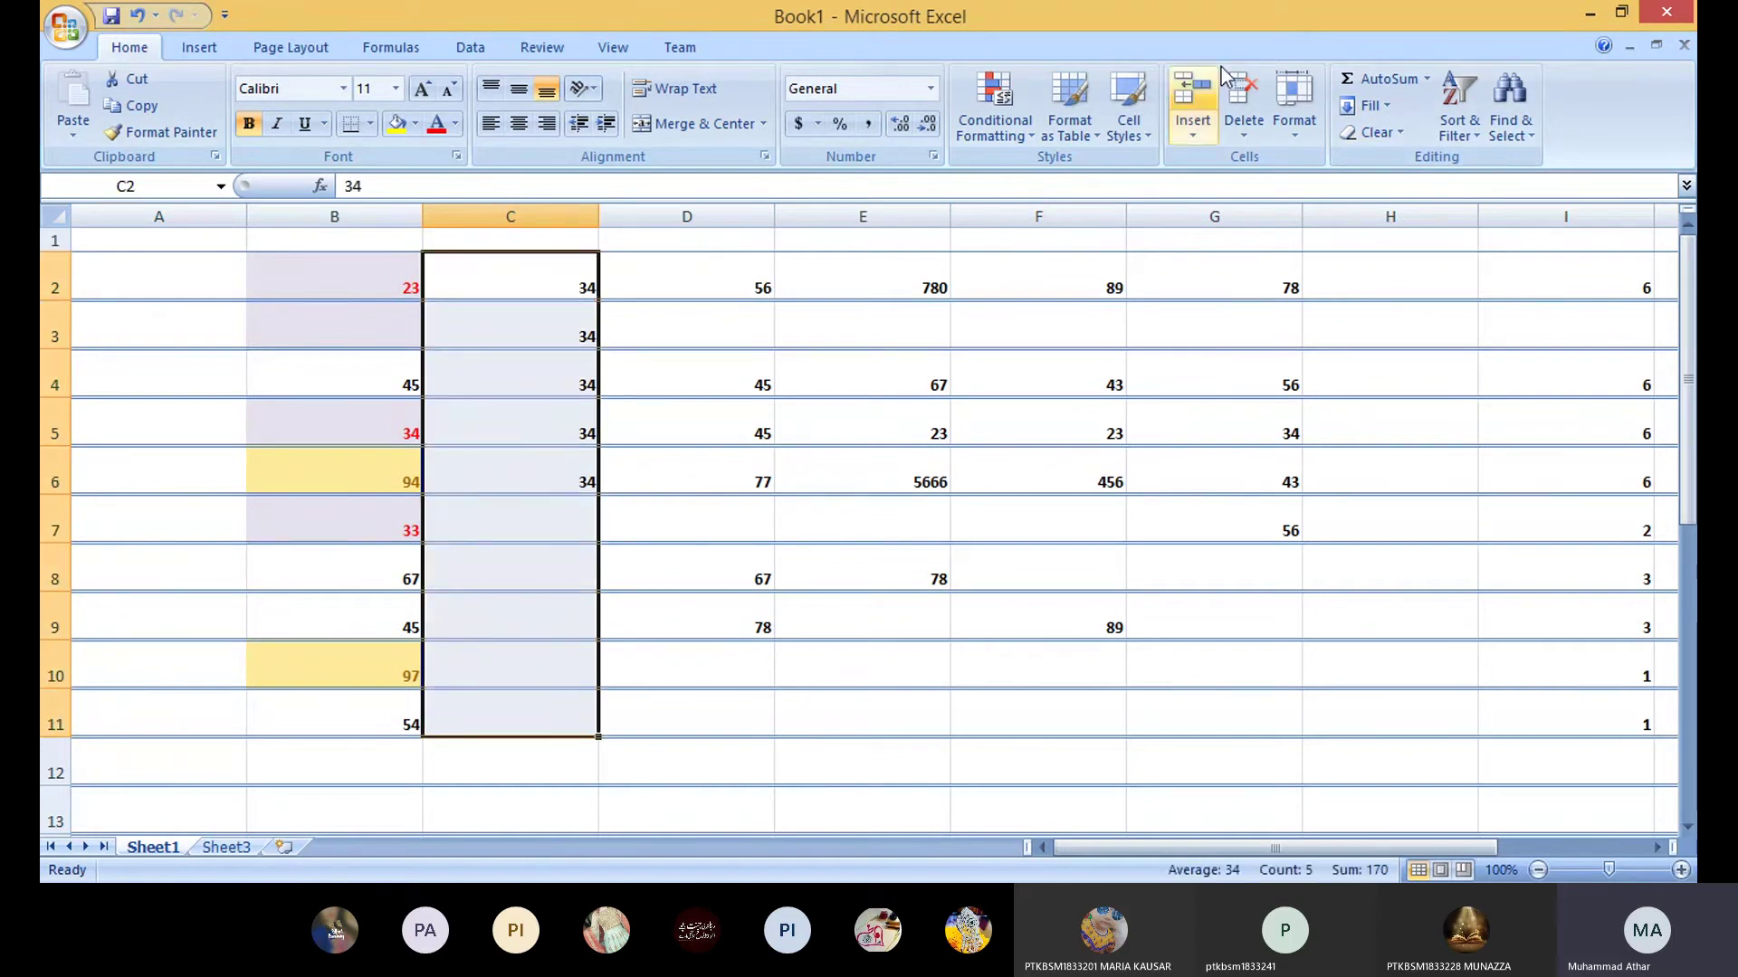
pyautogui.click(1369, 105)
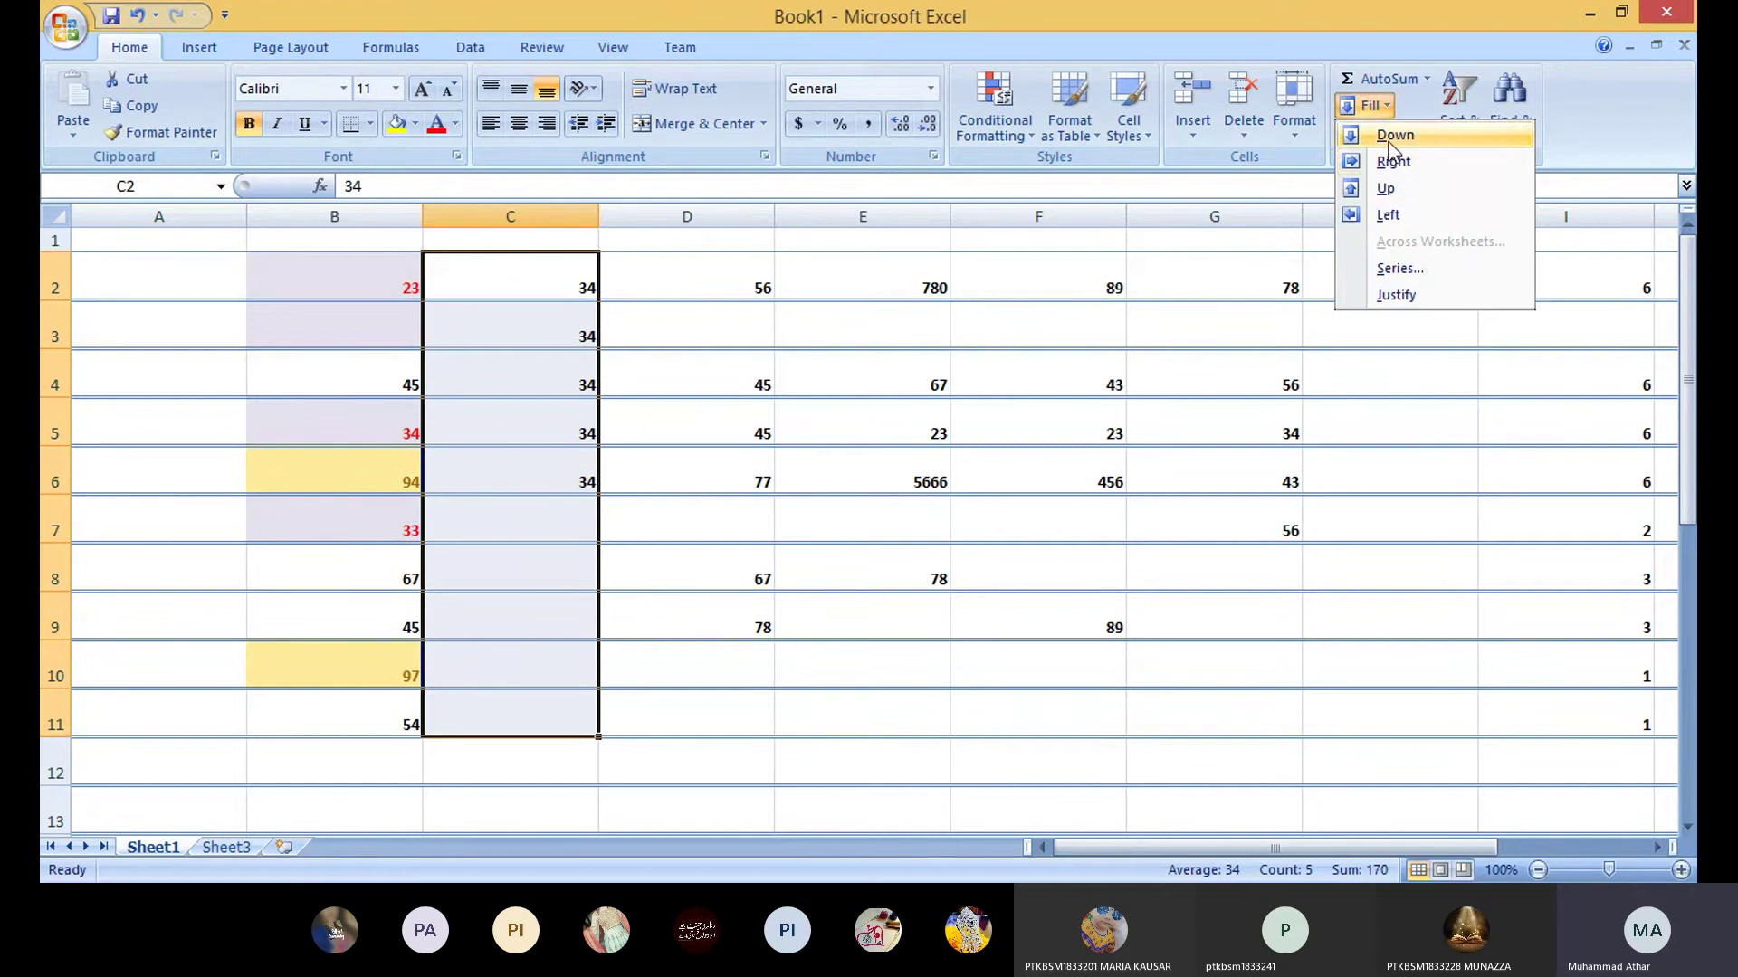
pyautogui.click(1390, 138)
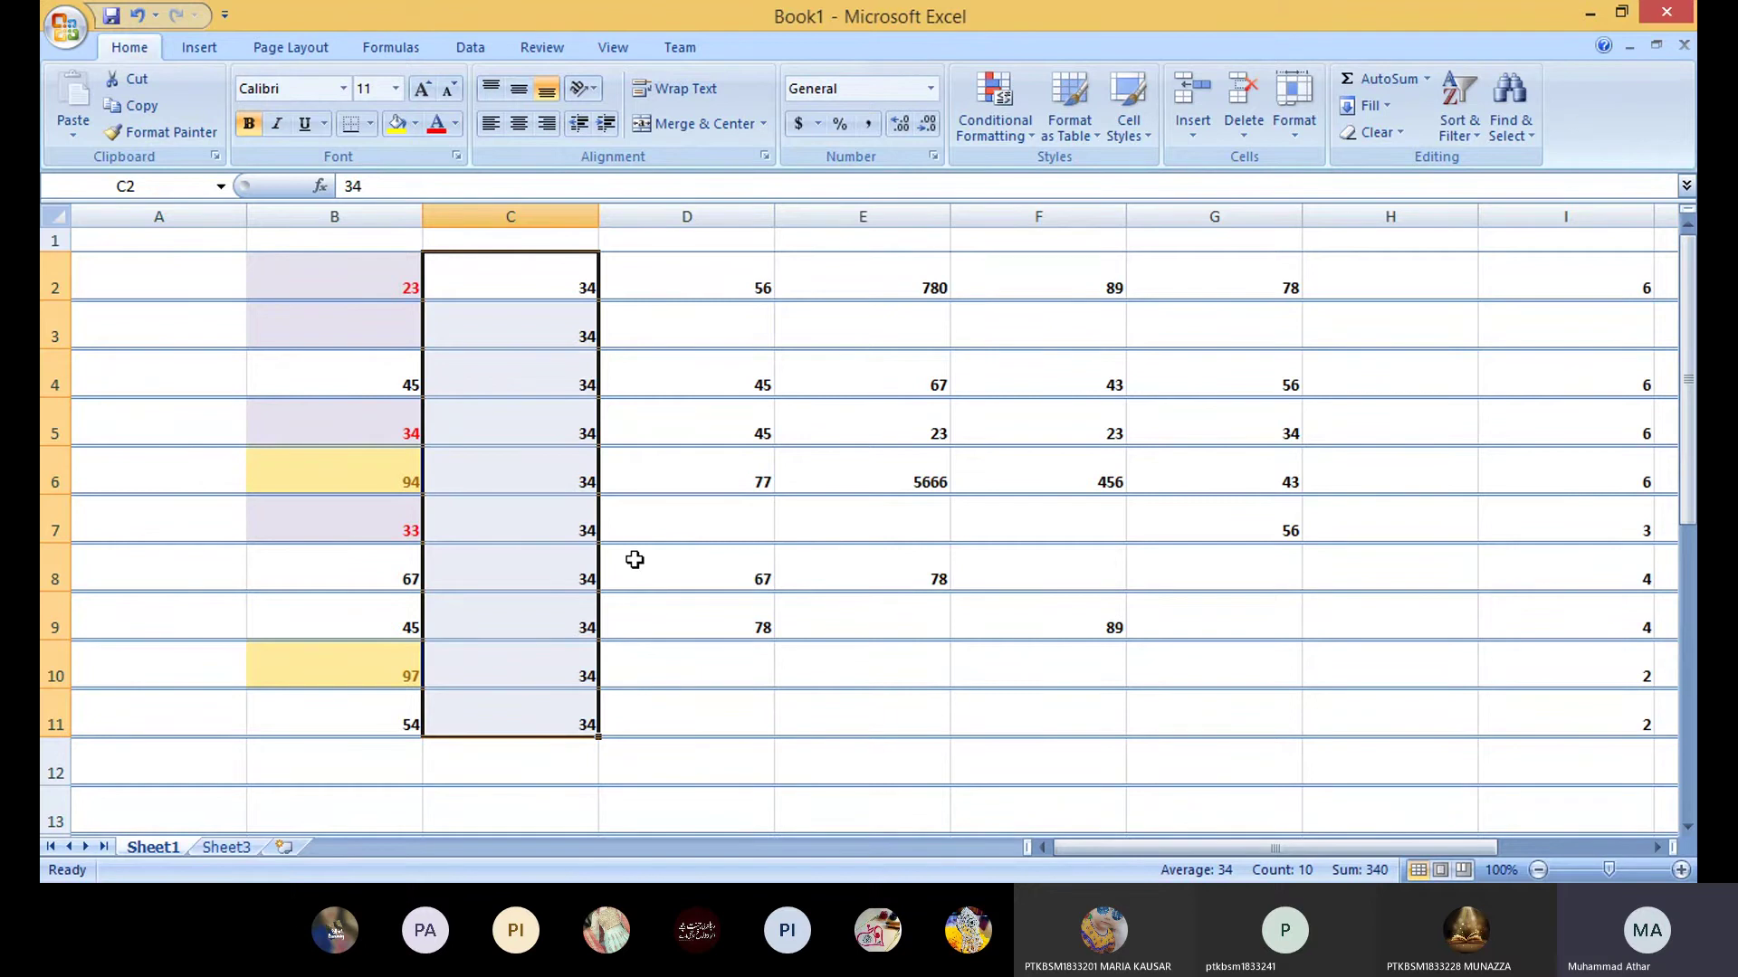
# Step: Clear the contents of cells C3:C11, keeping the 34 in C2
pyautogui.moveTo(552, 345); pyautogui.dragTo(577, 724)
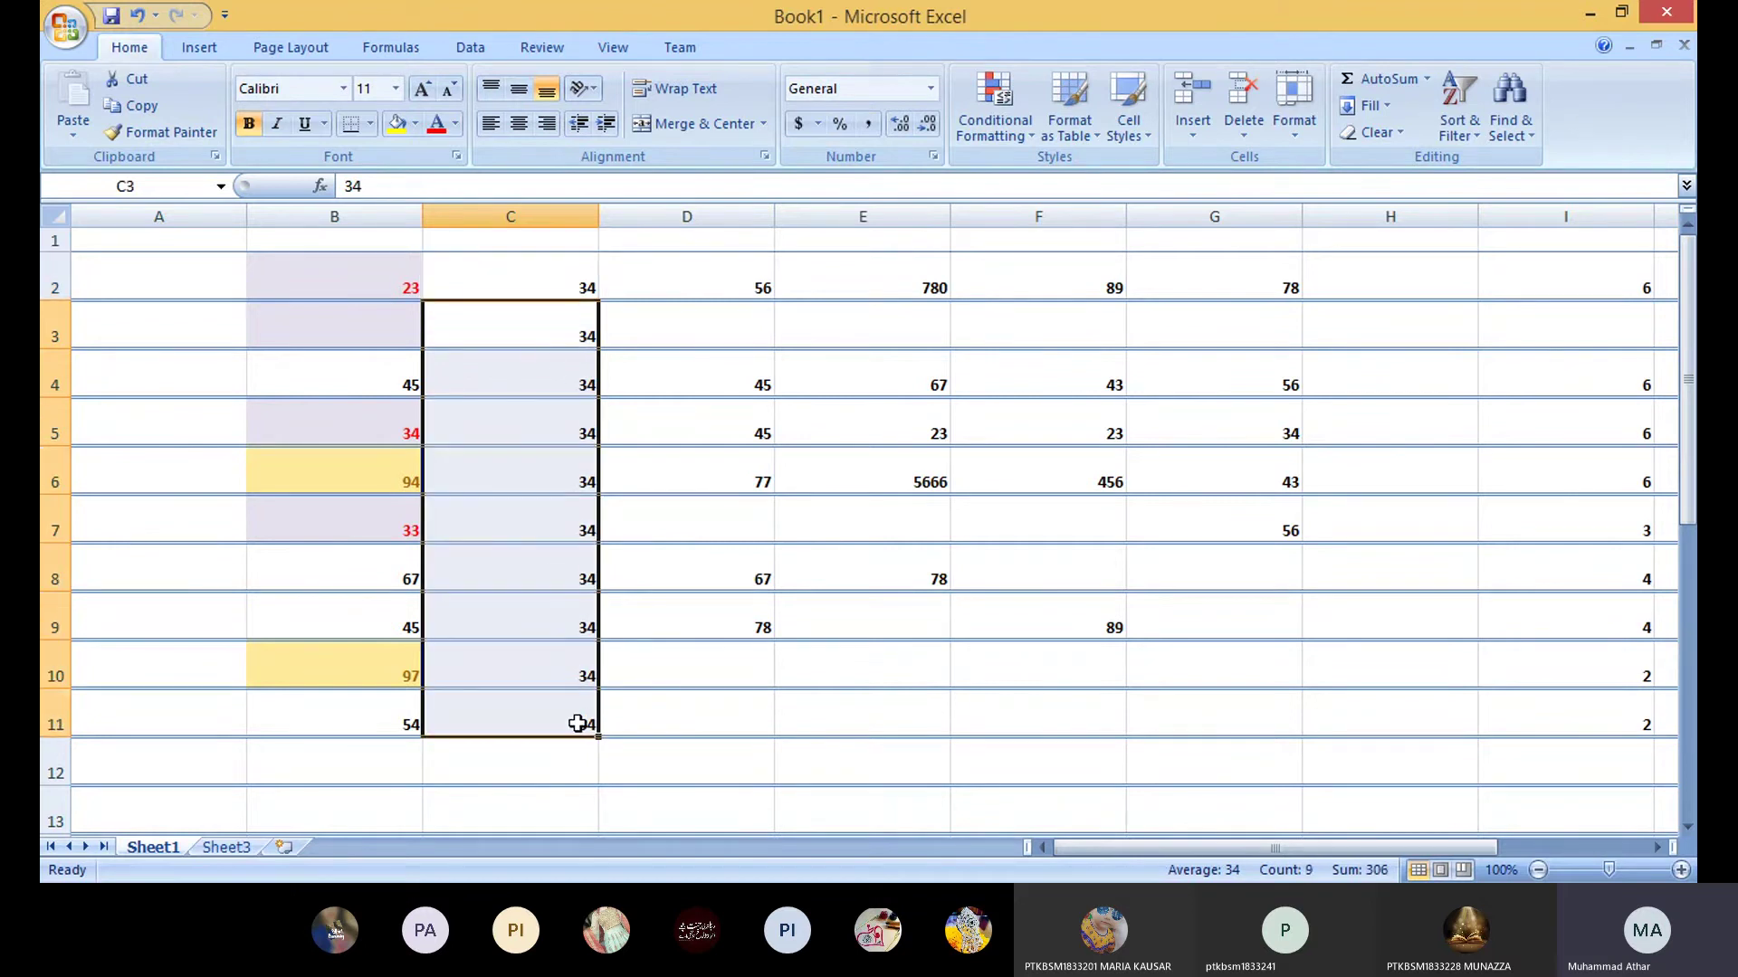
pyautogui.press('Delete')
pyautogui.click(574, 310)
pyautogui.click(564, 292)
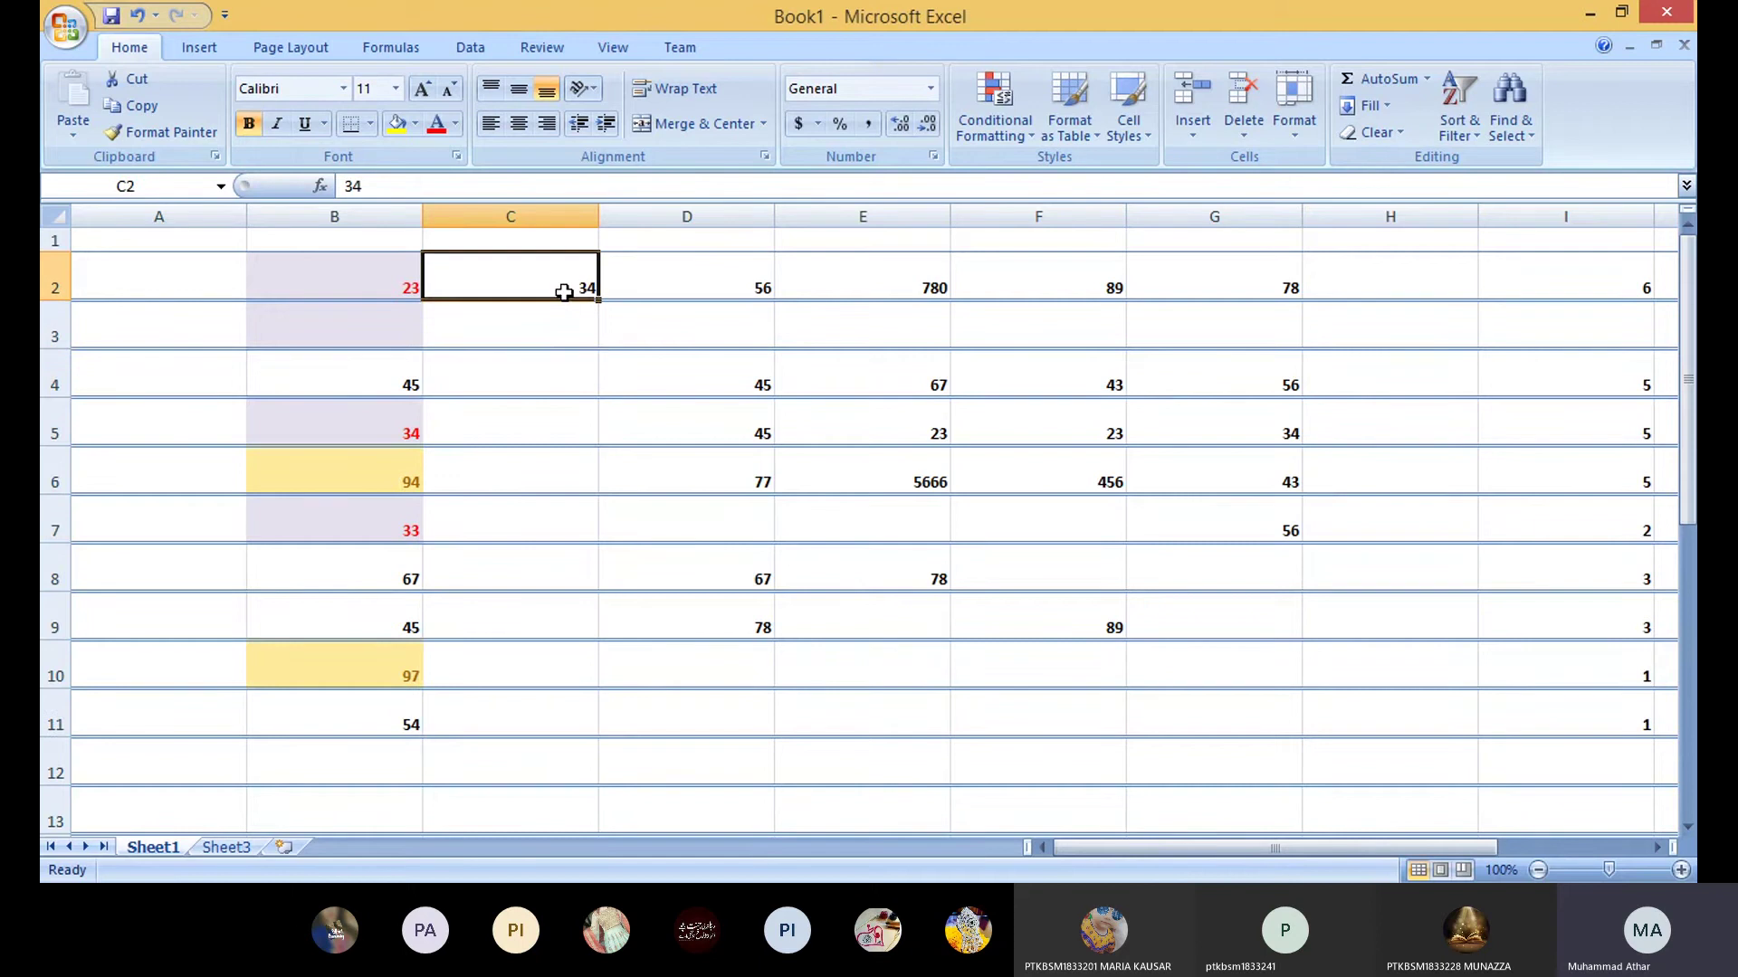
pyautogui.click(545, 707)
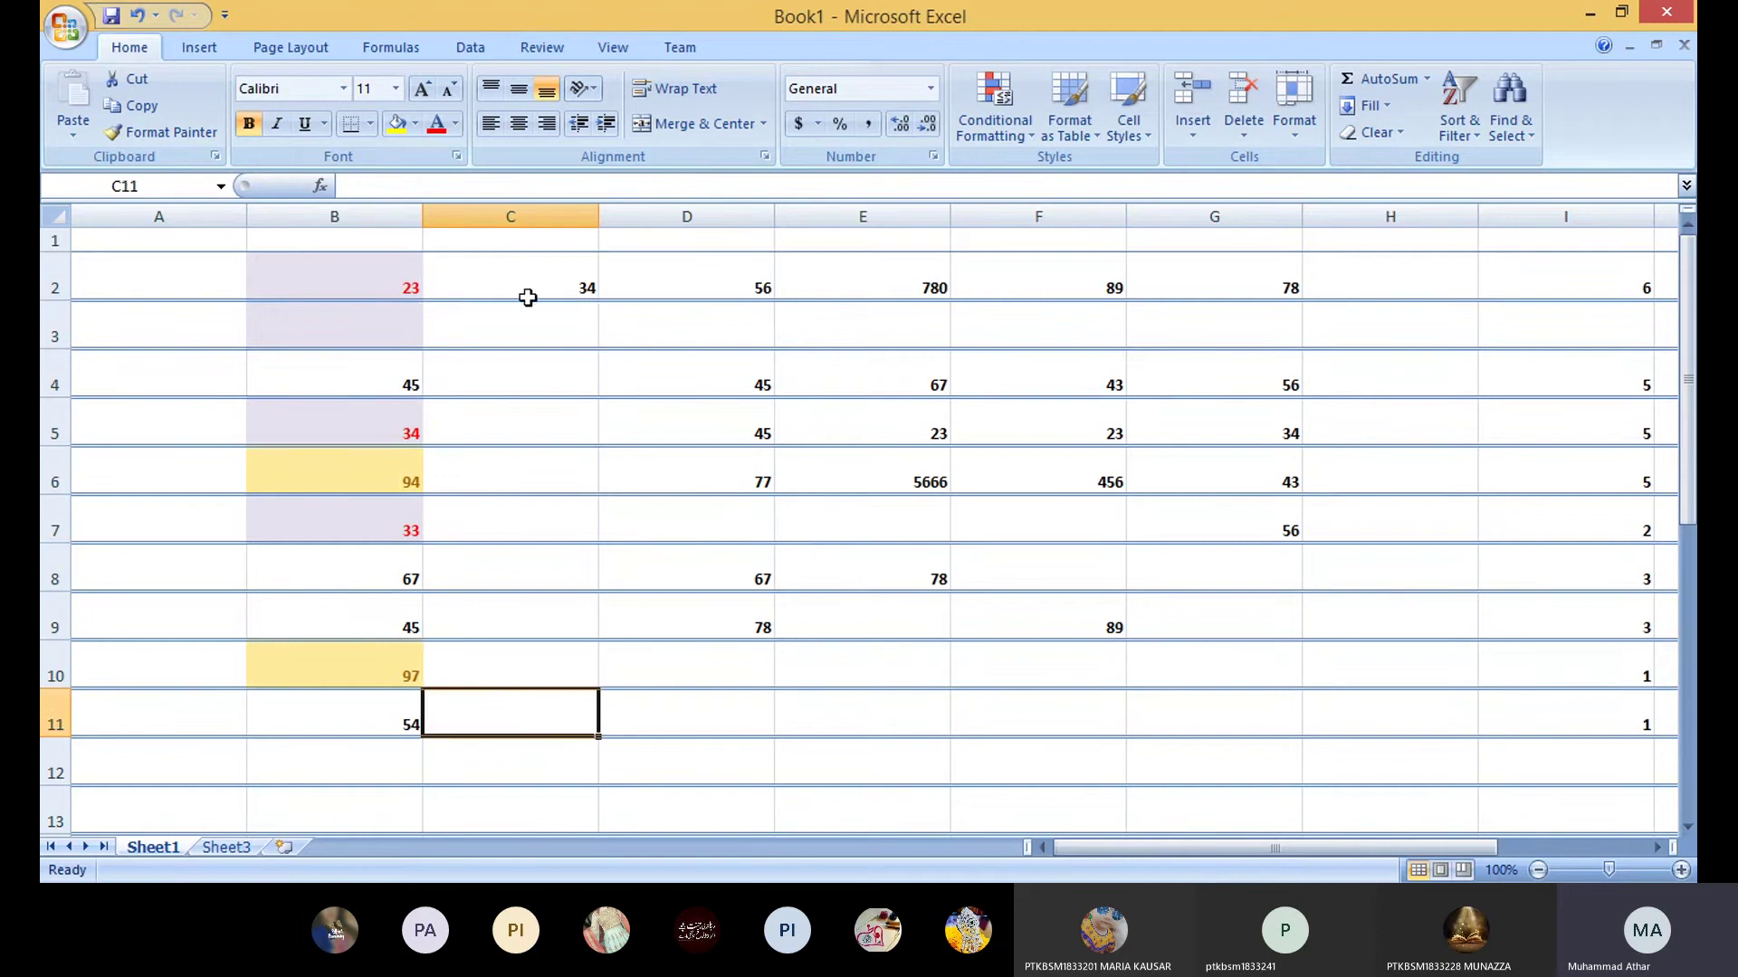
# Step: Fill the value 34 from C2 down through the emptied cells to C11 again
pyautogui.moveTo(527, 298); pyautogui.dragTo(496, 698)
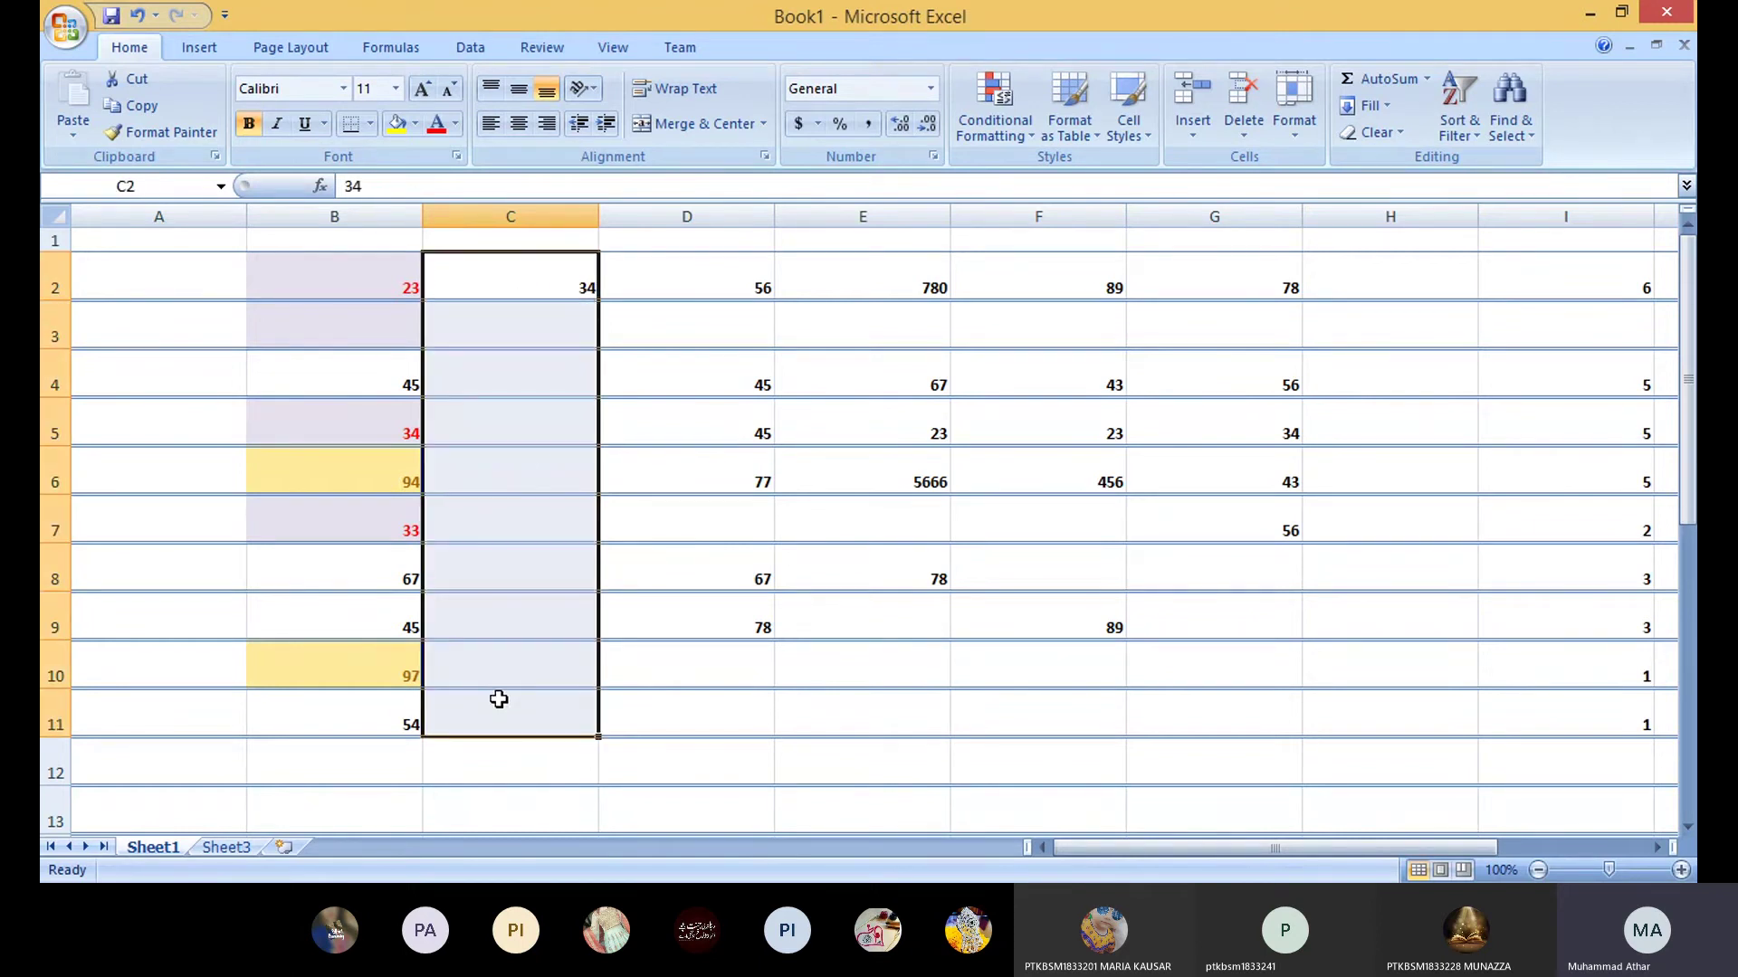
pyautogui.click(1377, 111)
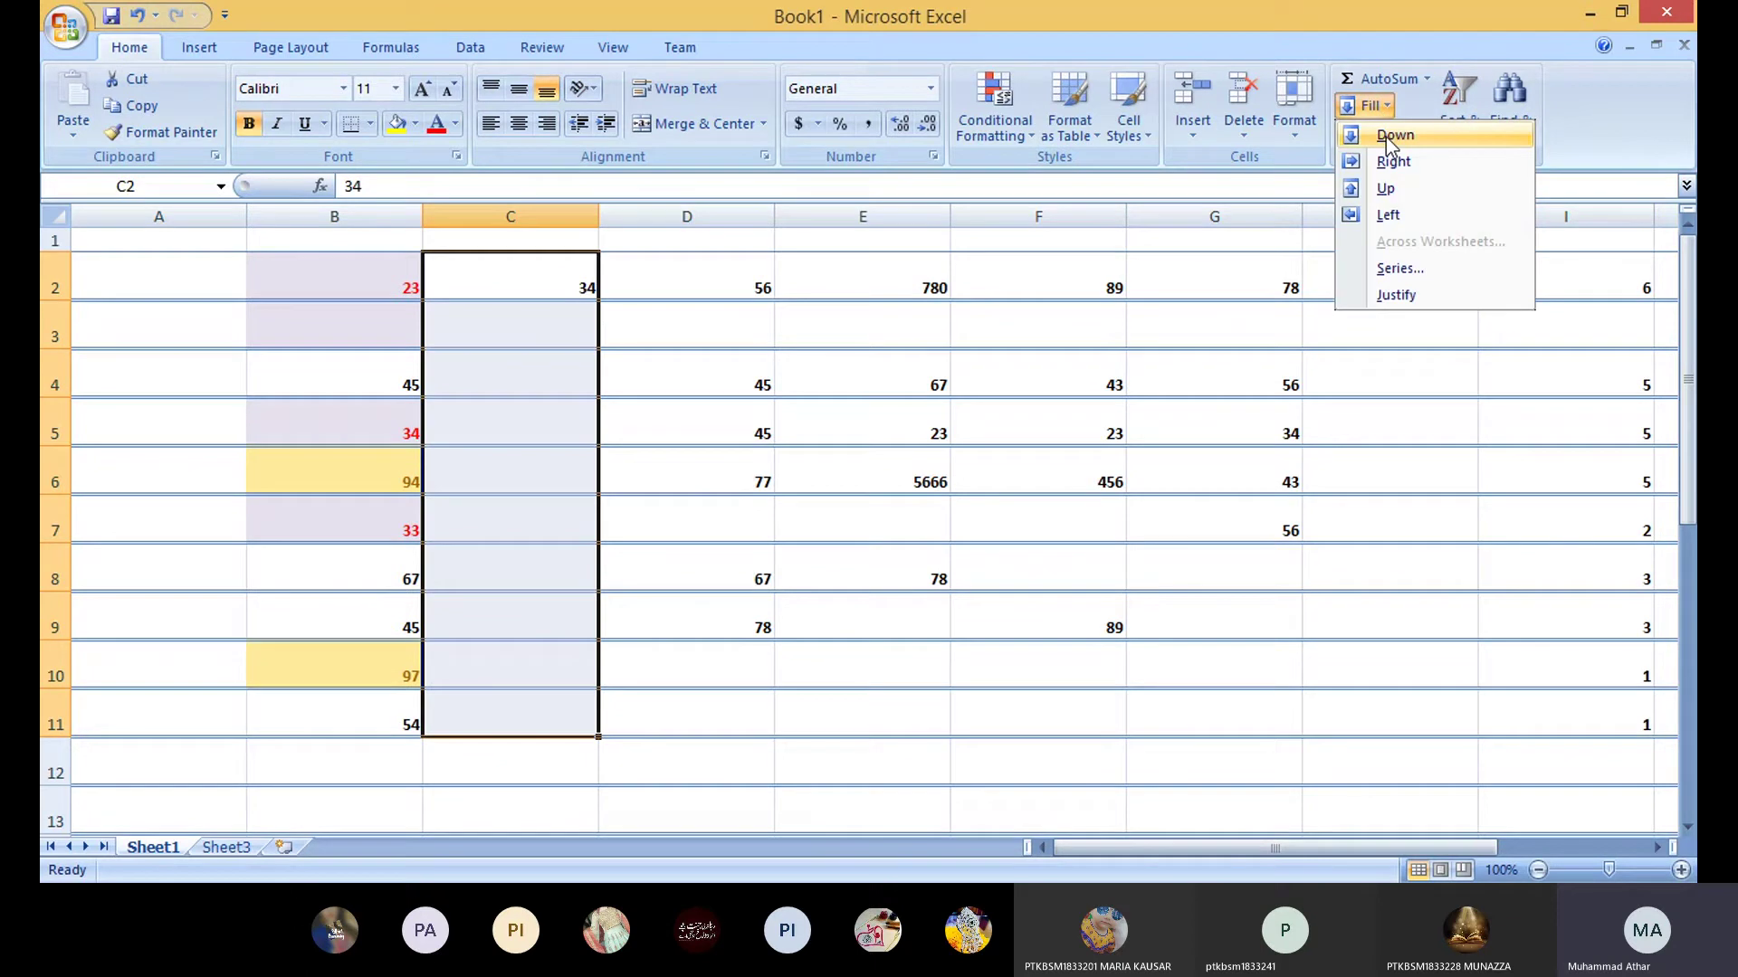
pyautogui.click(1386, 138)
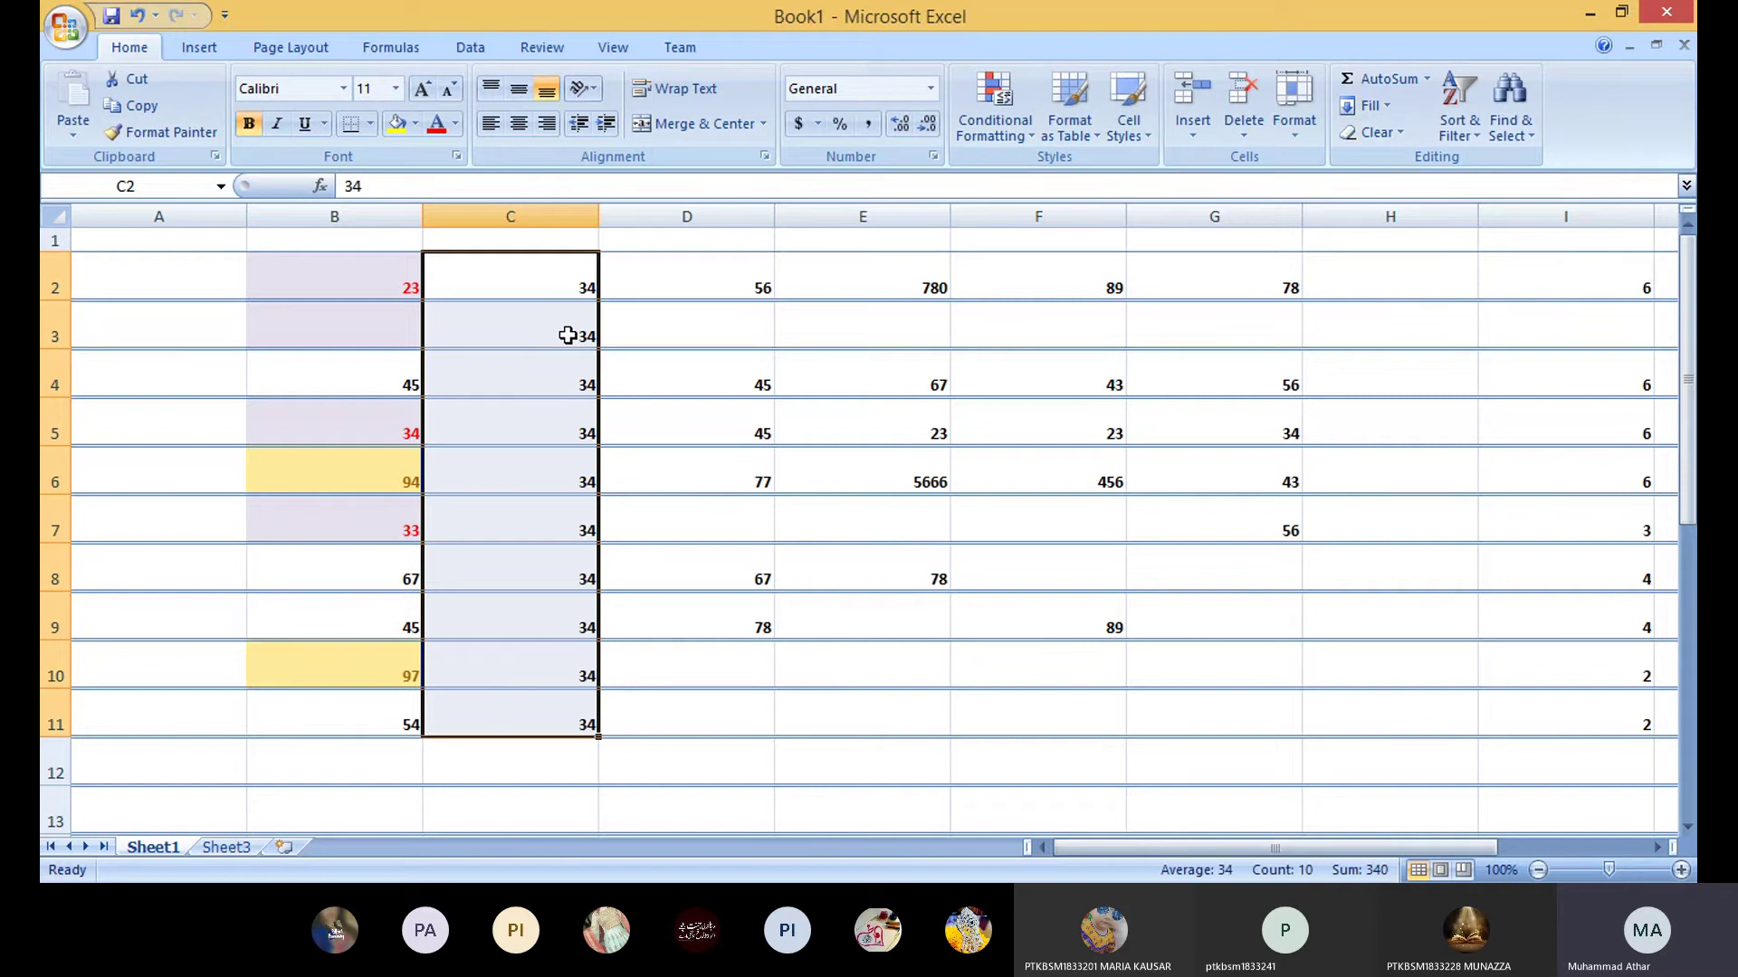
# Step: Clear the contents of cells C2:C10, keeping the 34 in C11
pyautogui.moveTo(568, 335); pyautogui.dragTo(568, 369)
pyautogui.moveTo(559, 276); pyautogui.dragTo(579, 655)
pyautogui.press('Delete')
# Step: Fill the value 34 from C11 upward through C2 and check the filled cells
pyautogui.moveTo(571, 731); pyautogui.dragTo(534, 276)
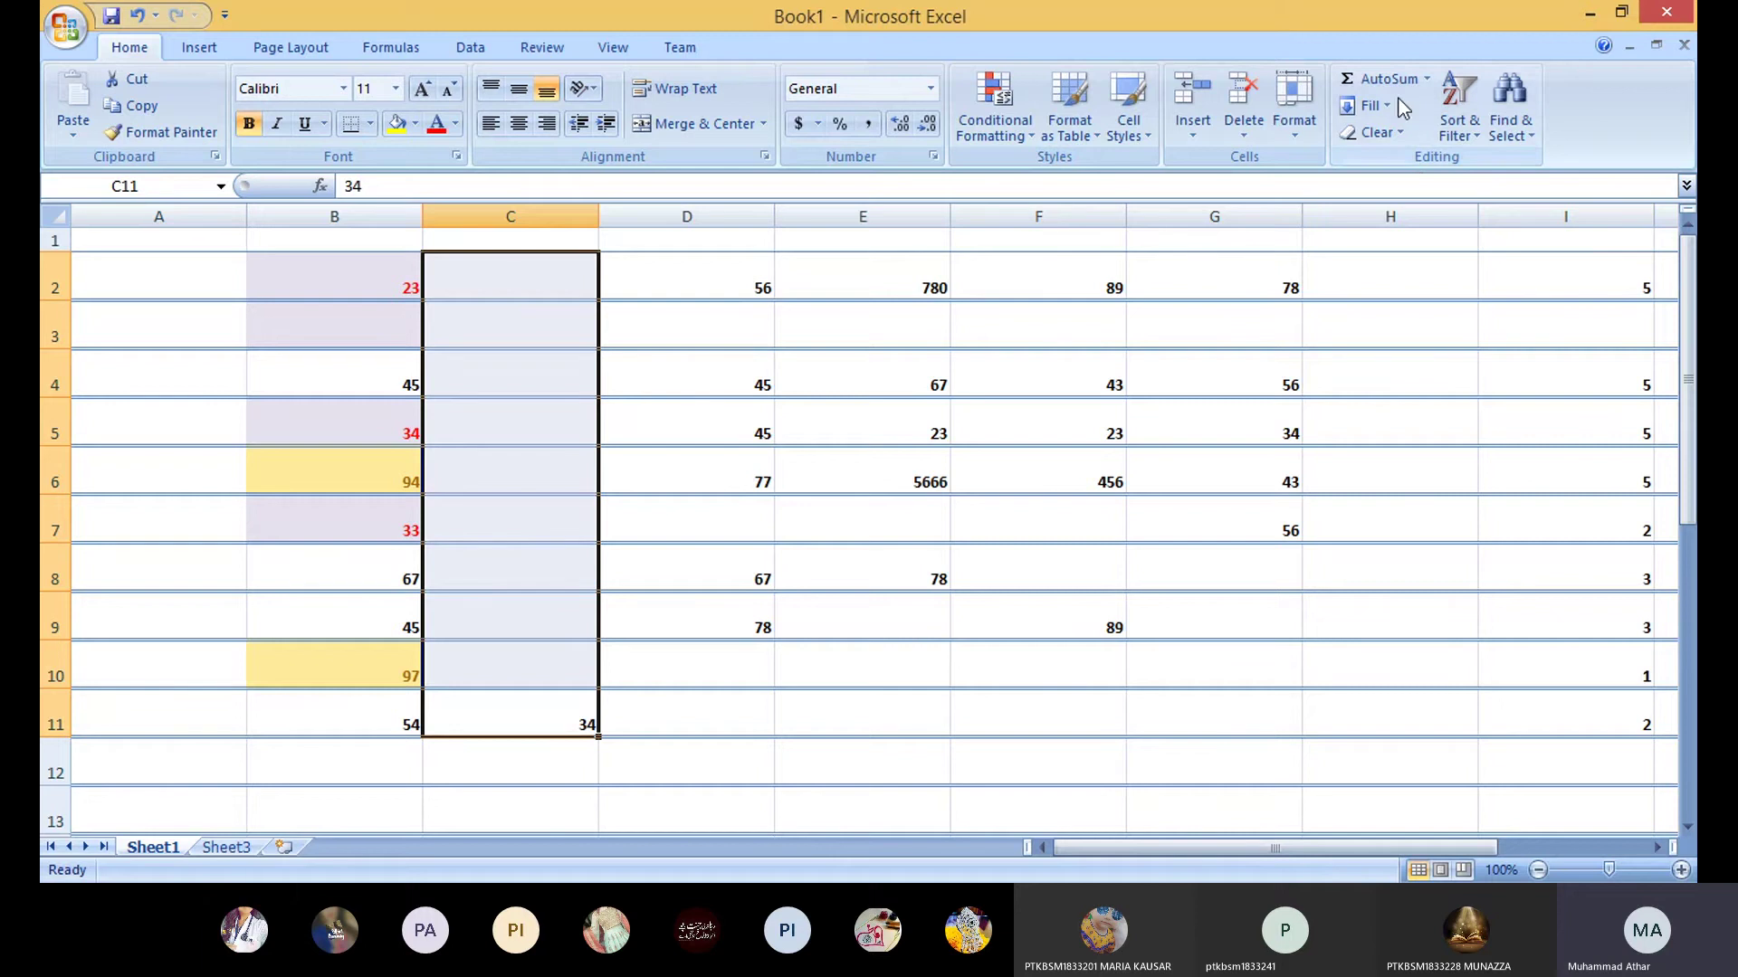
pyautogui.click(1393, 102)
pyautogui.click(1390, 188)
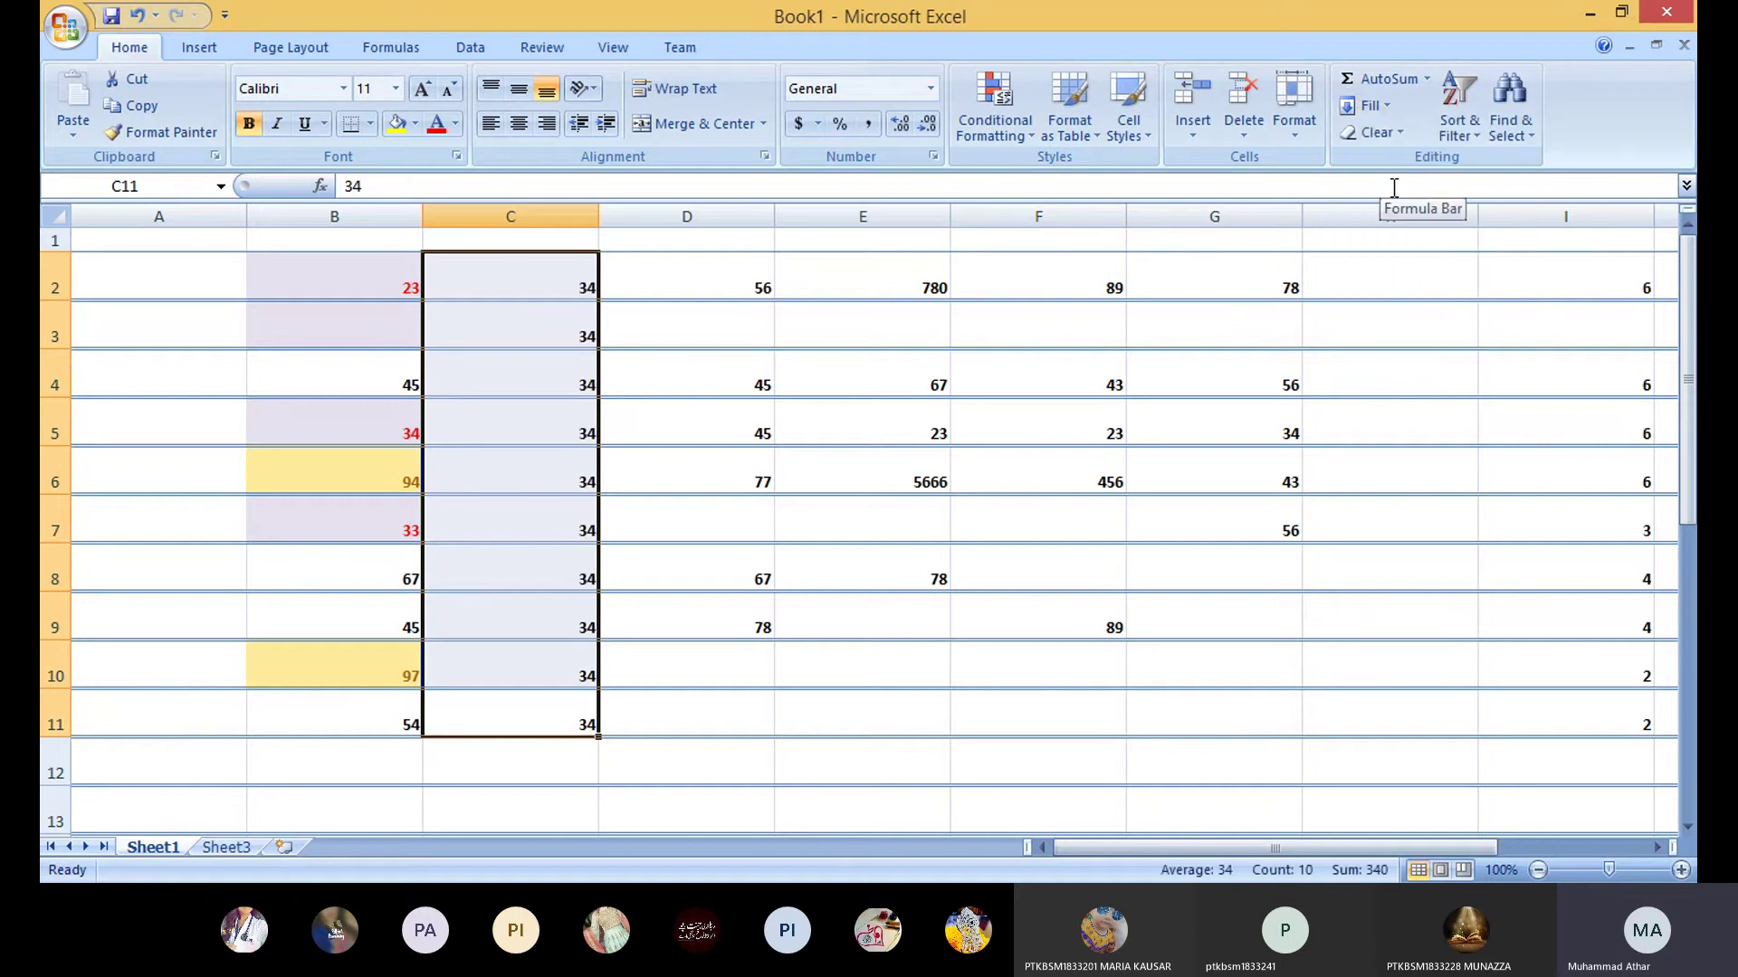
pyautogui.click(573, 342)
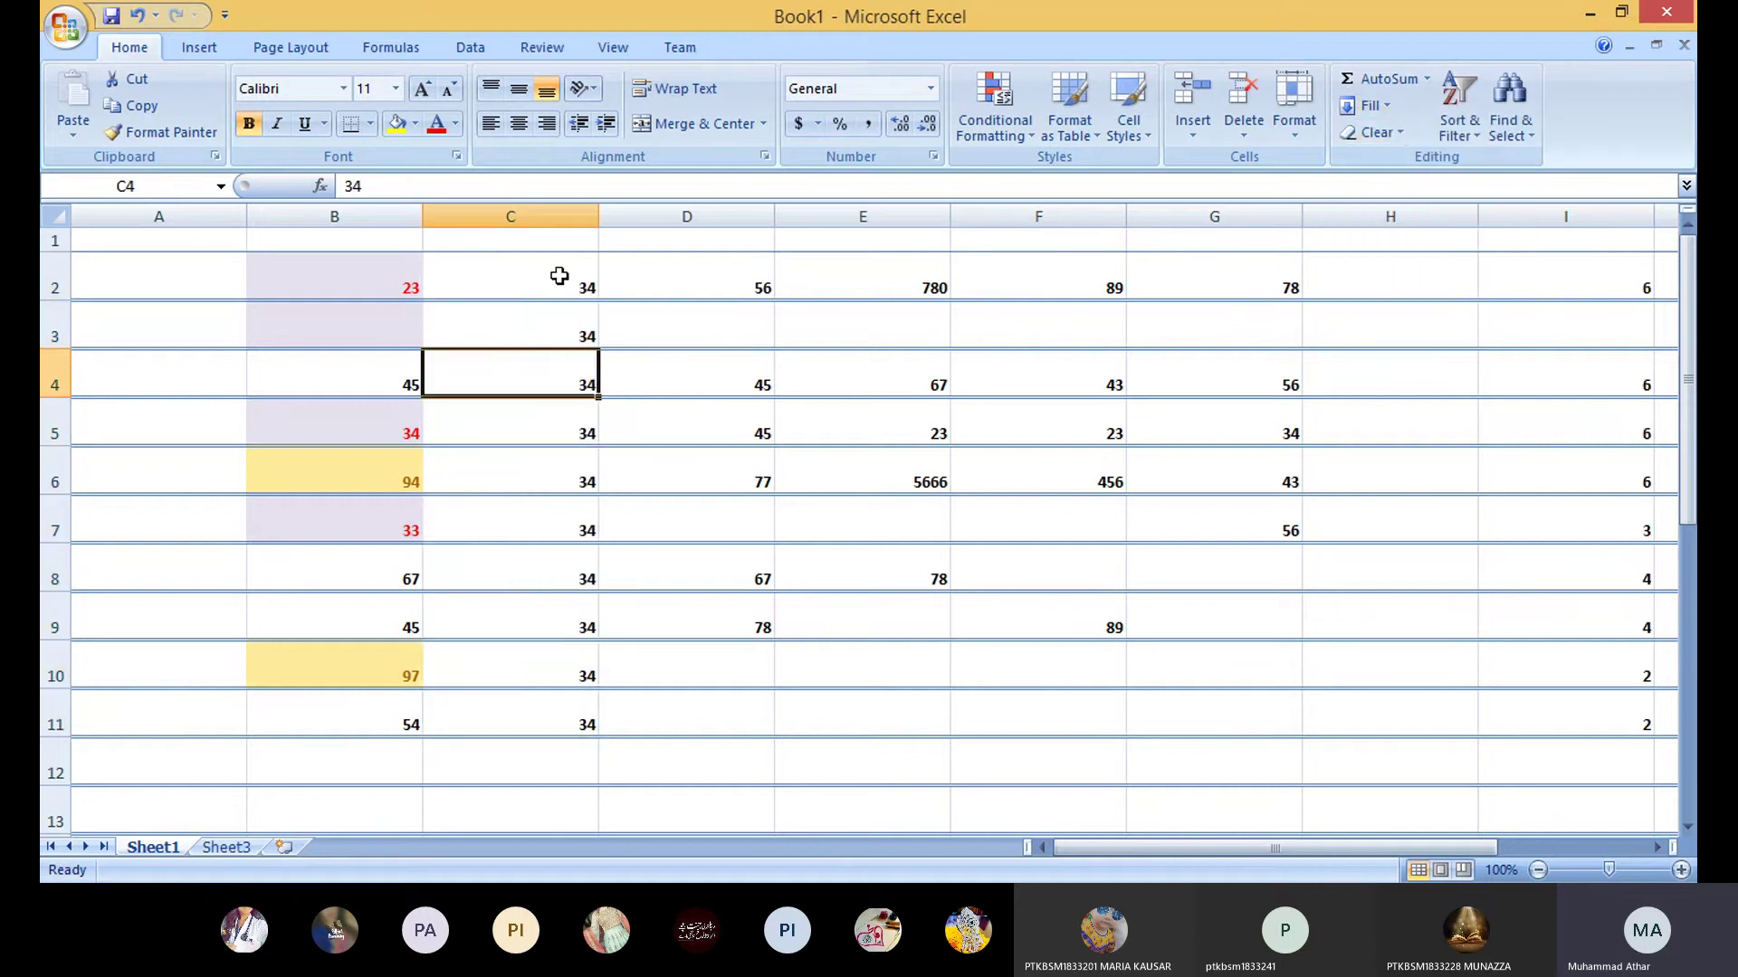
# Step: Clear the contents of cells C3:C11 and D2:G2, keeping the 34 in C2
pyautogui.keyDown('shift'); pyautogui.click(590, 711); pyautogui.keyUp('shift')
pyautogui.press('Delete')
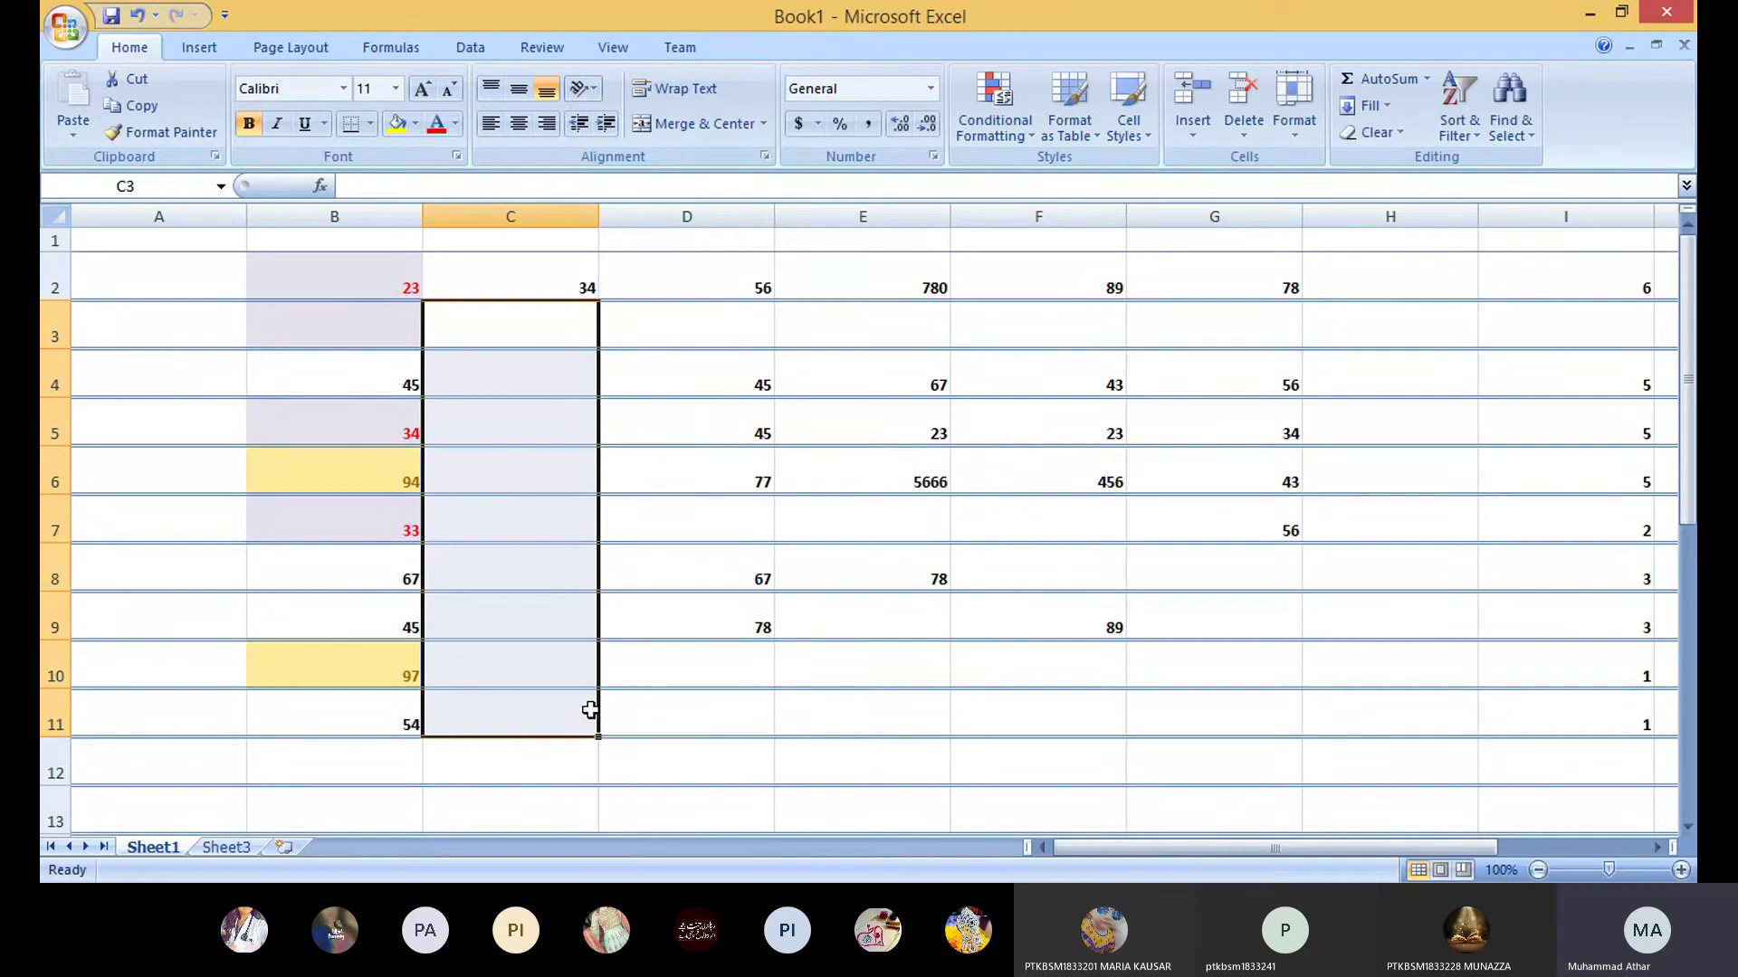
pyautogui.moveTo(714, 288); pyautogui.dragTo(1219, 284)
pyautogui.press('Delete')
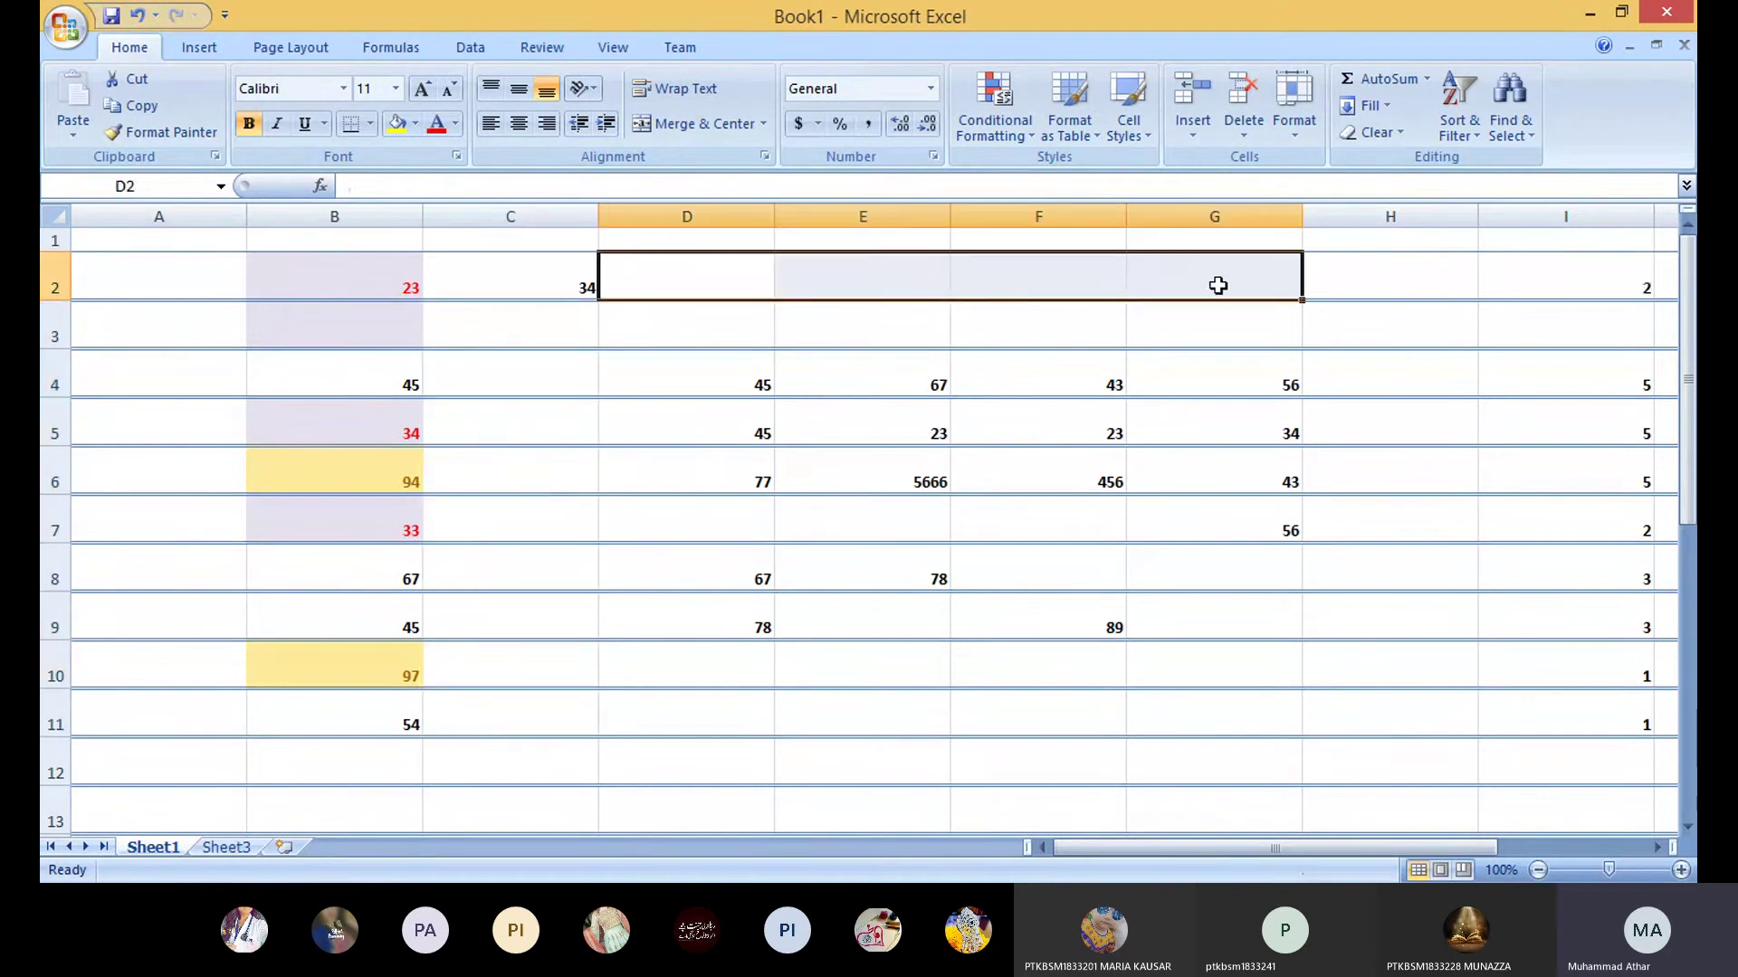
# Step: Fill the value 34 from C2 rightward across row 2 to G2
pyautogui.moveTo(539, 283); pyautogui.dragTo(1199, 273)
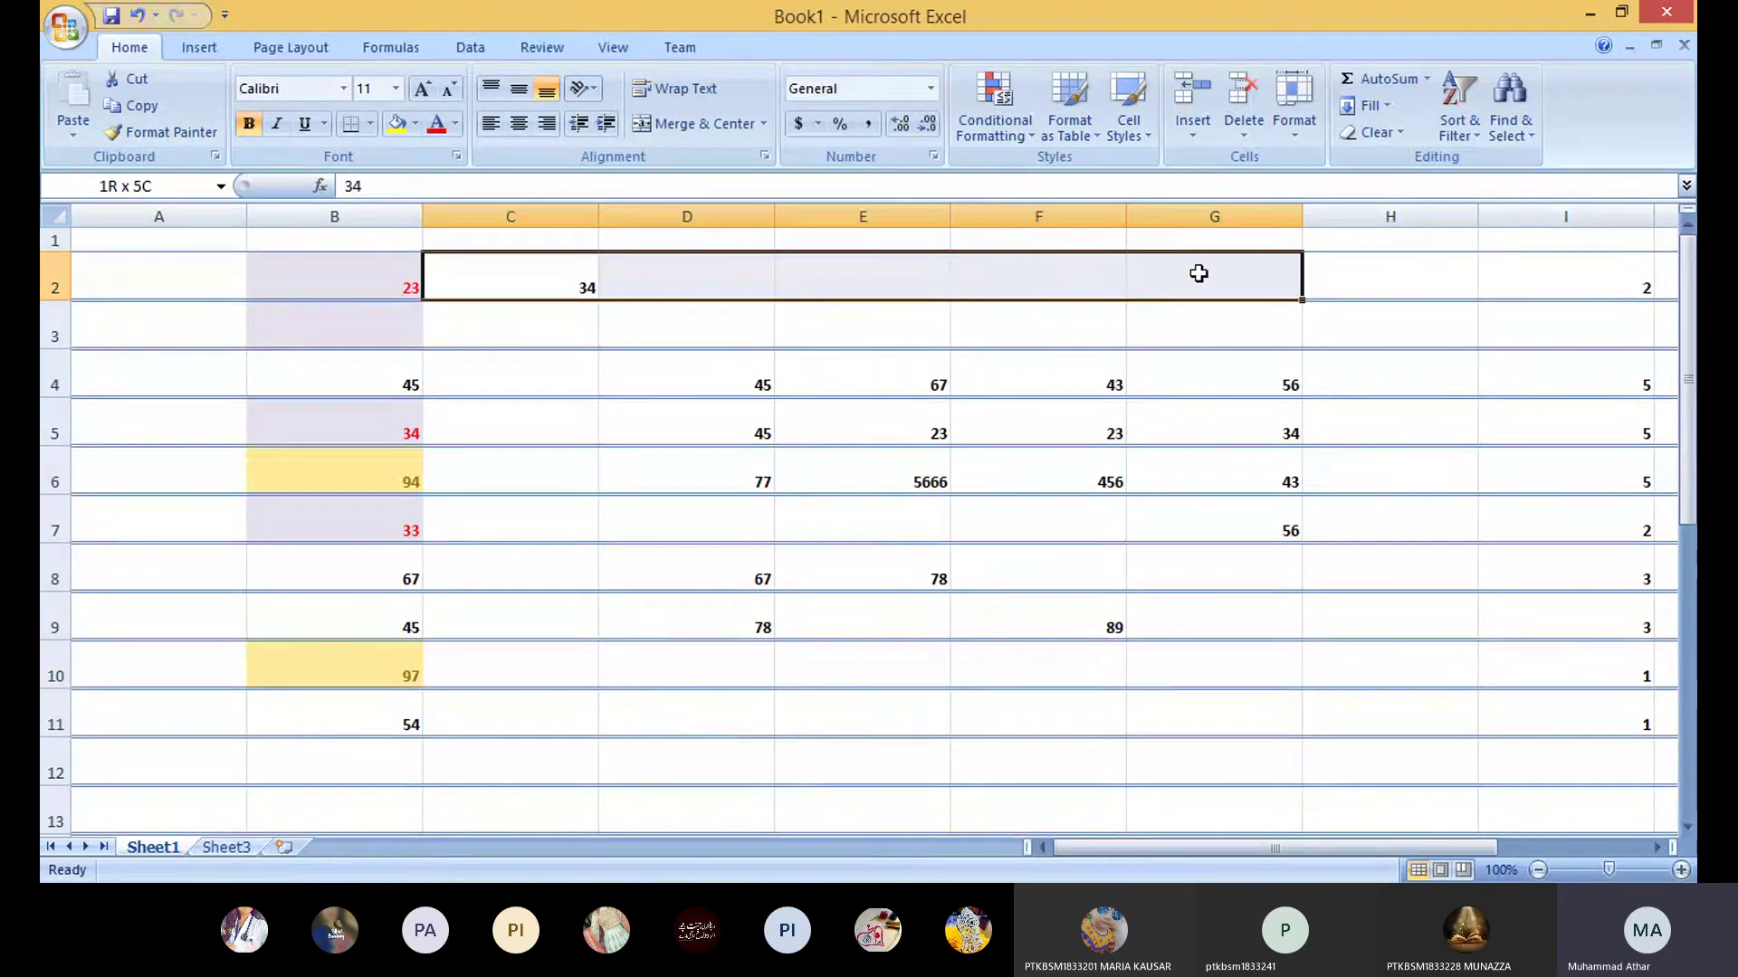
pyautogui.click(1366, 105)
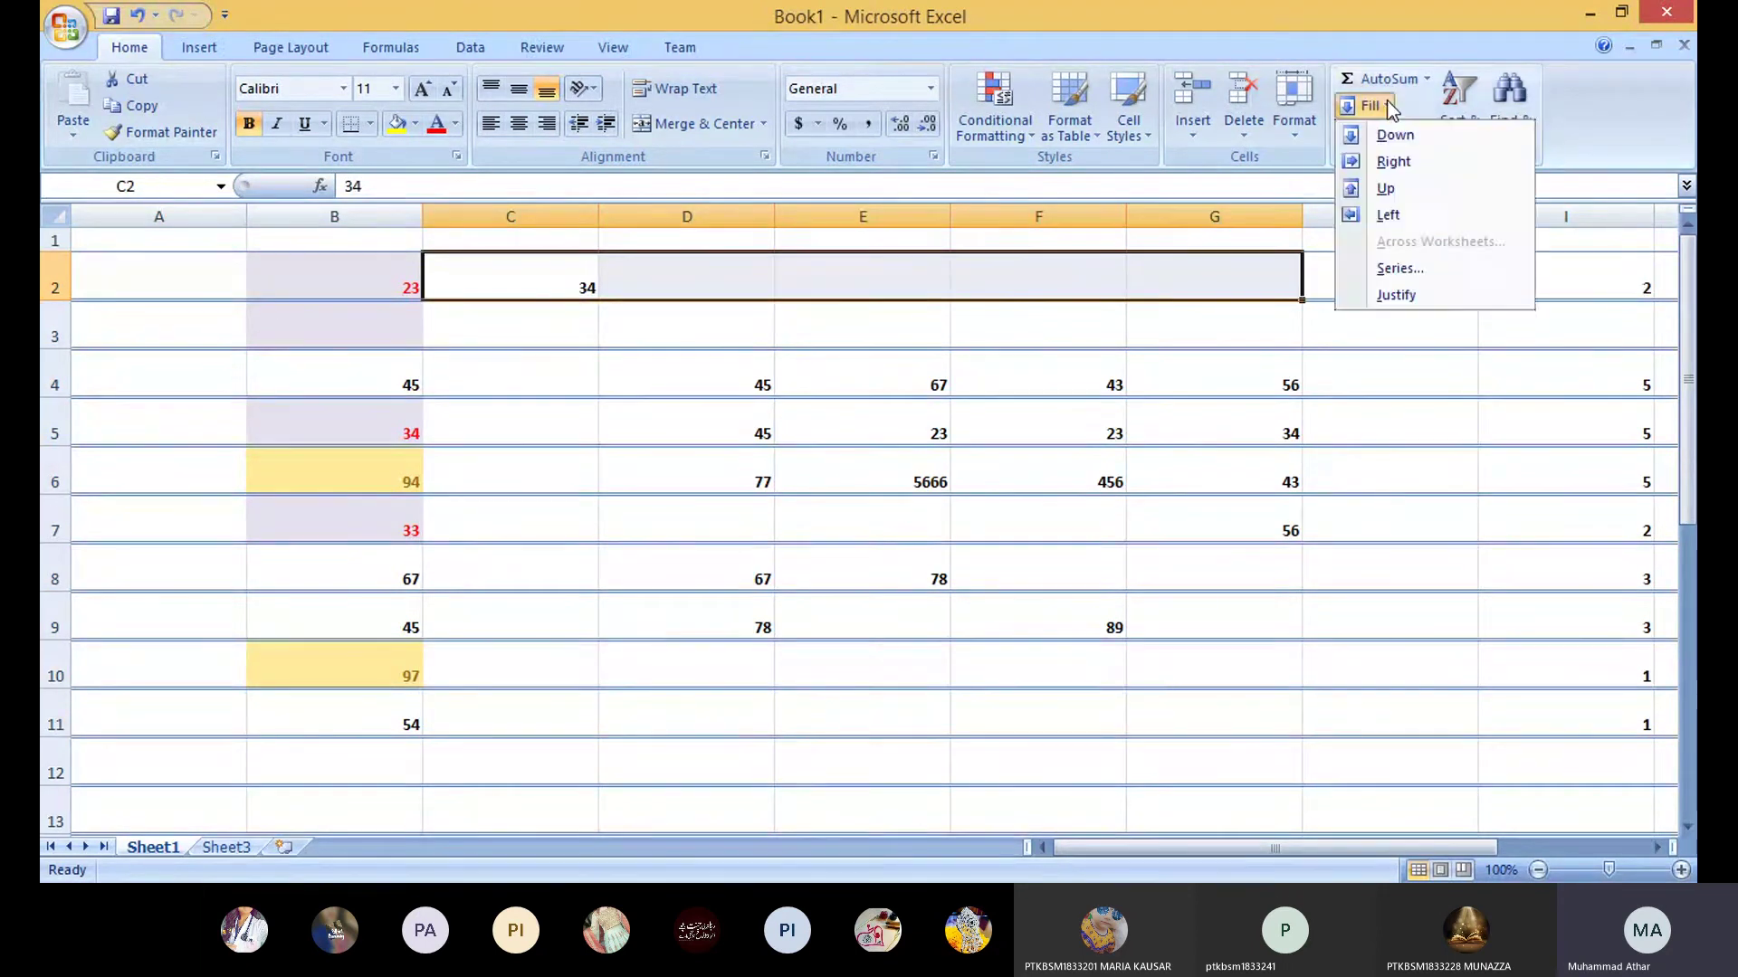
pyautogui.click(1393, 163)
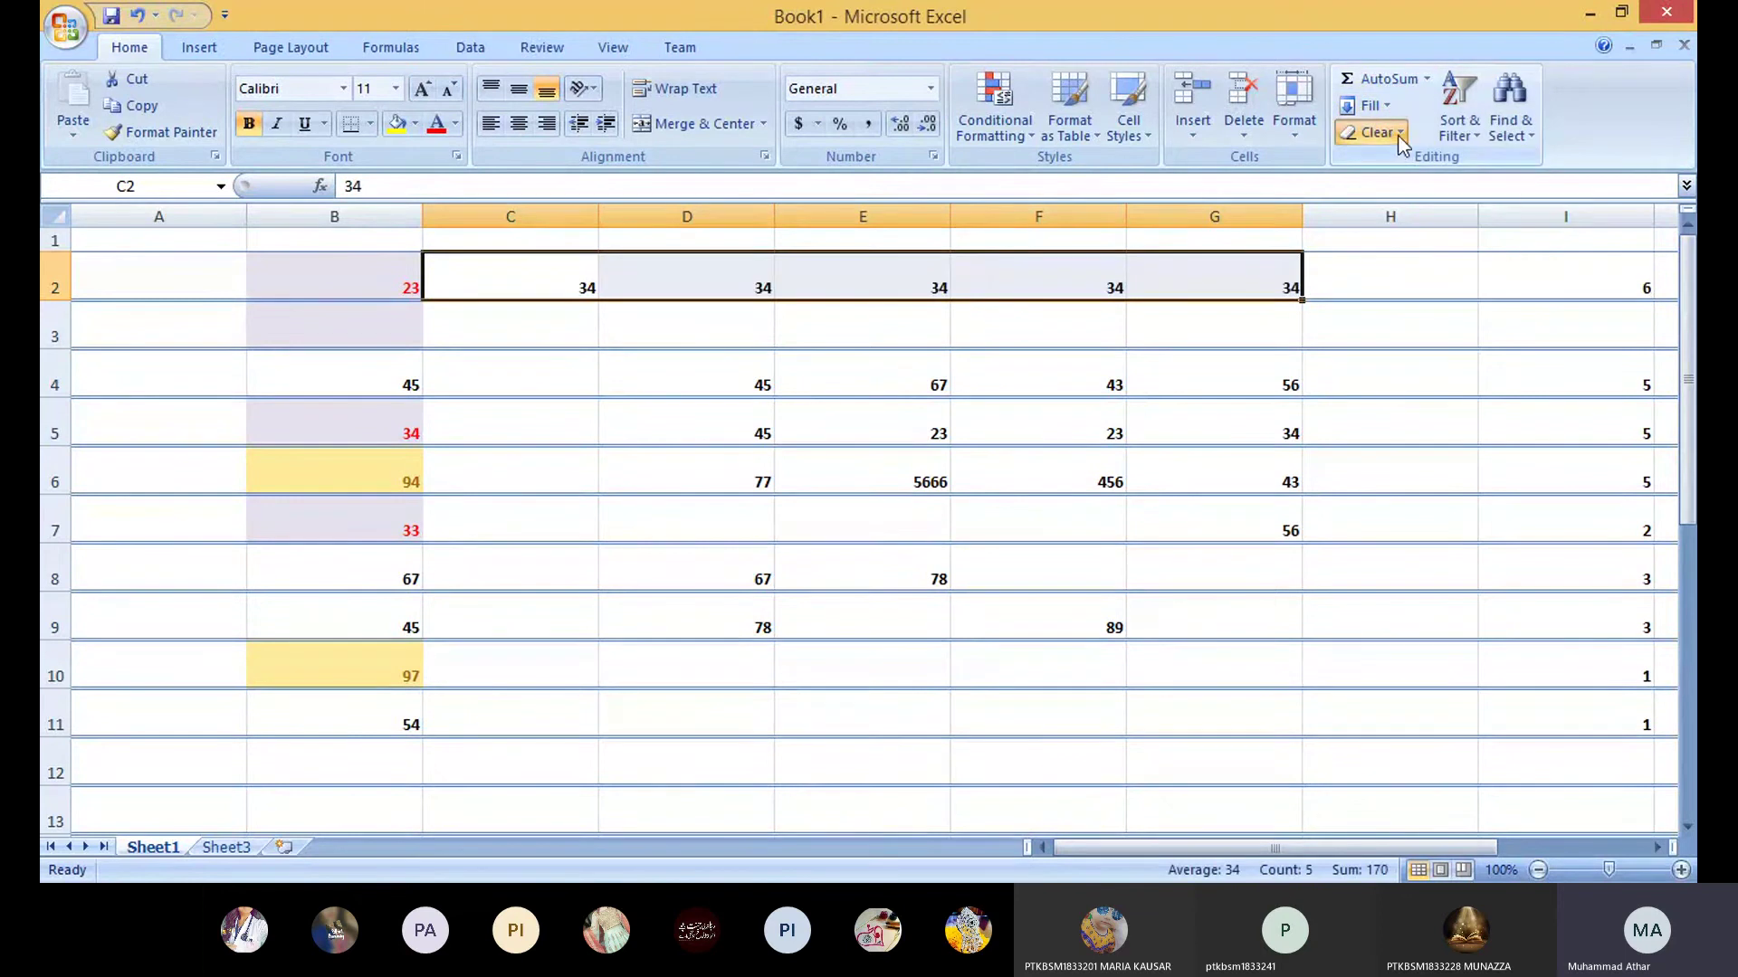
pyautogui.click(1398, 138)
pyautogui.click(1190, 308)
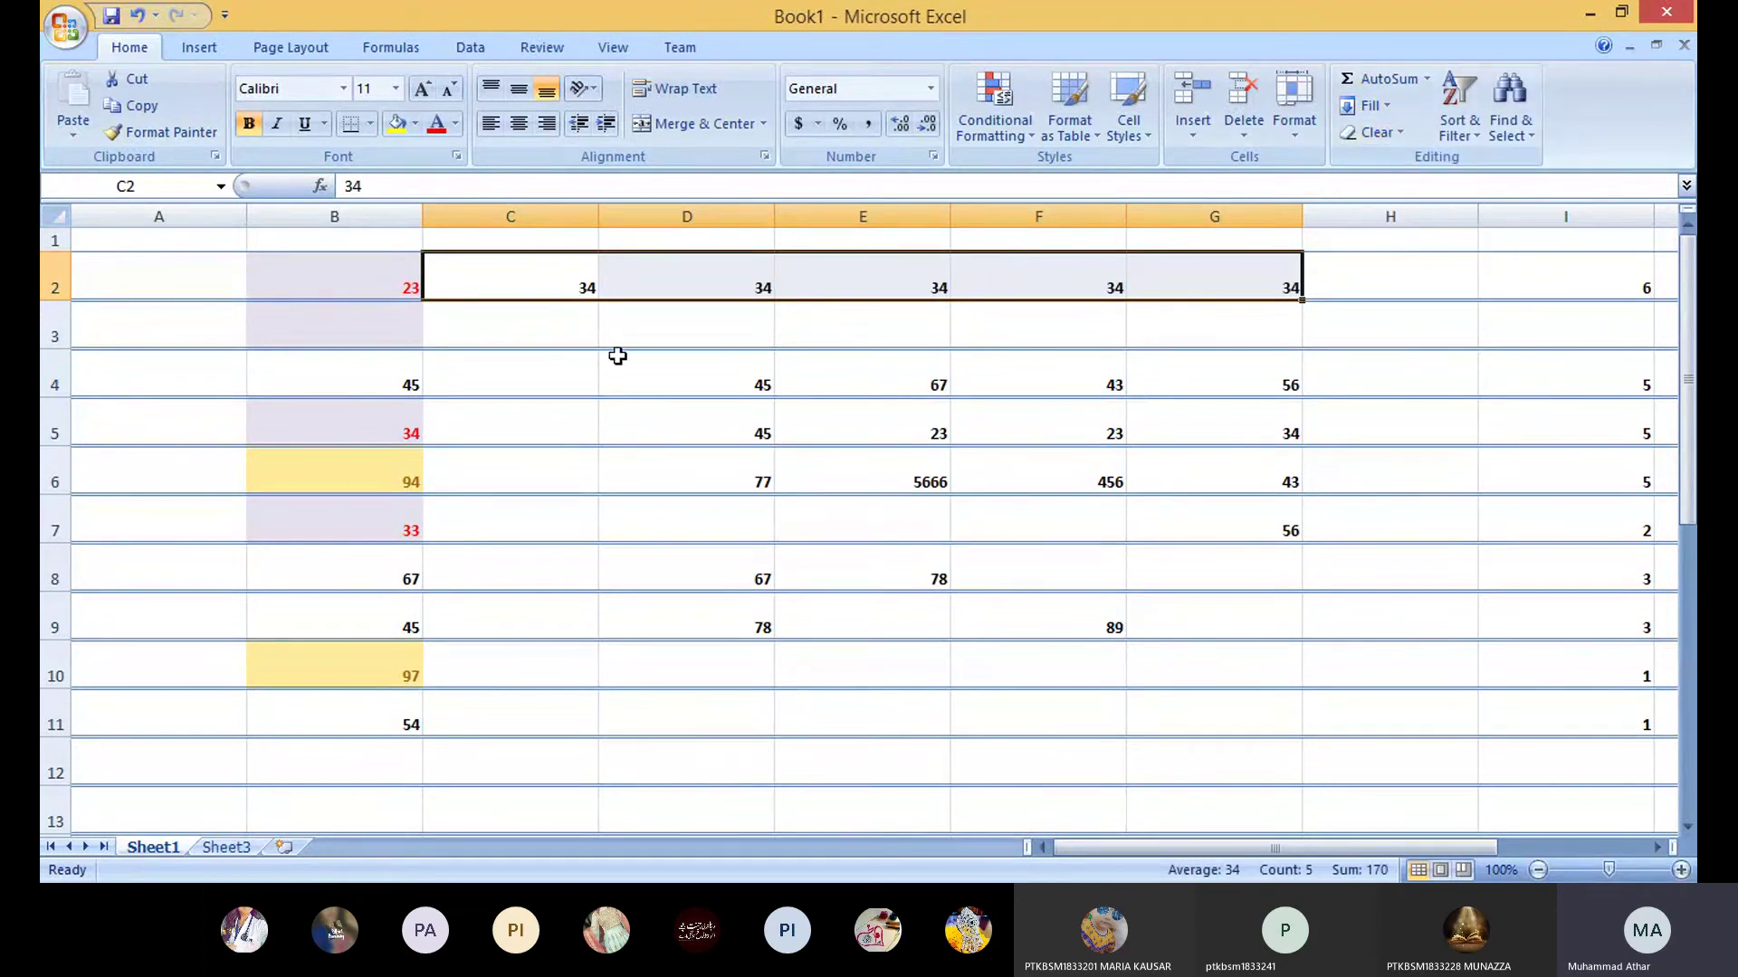
pyautogui.click(618, 355)
pyautogui.click(161, 272)
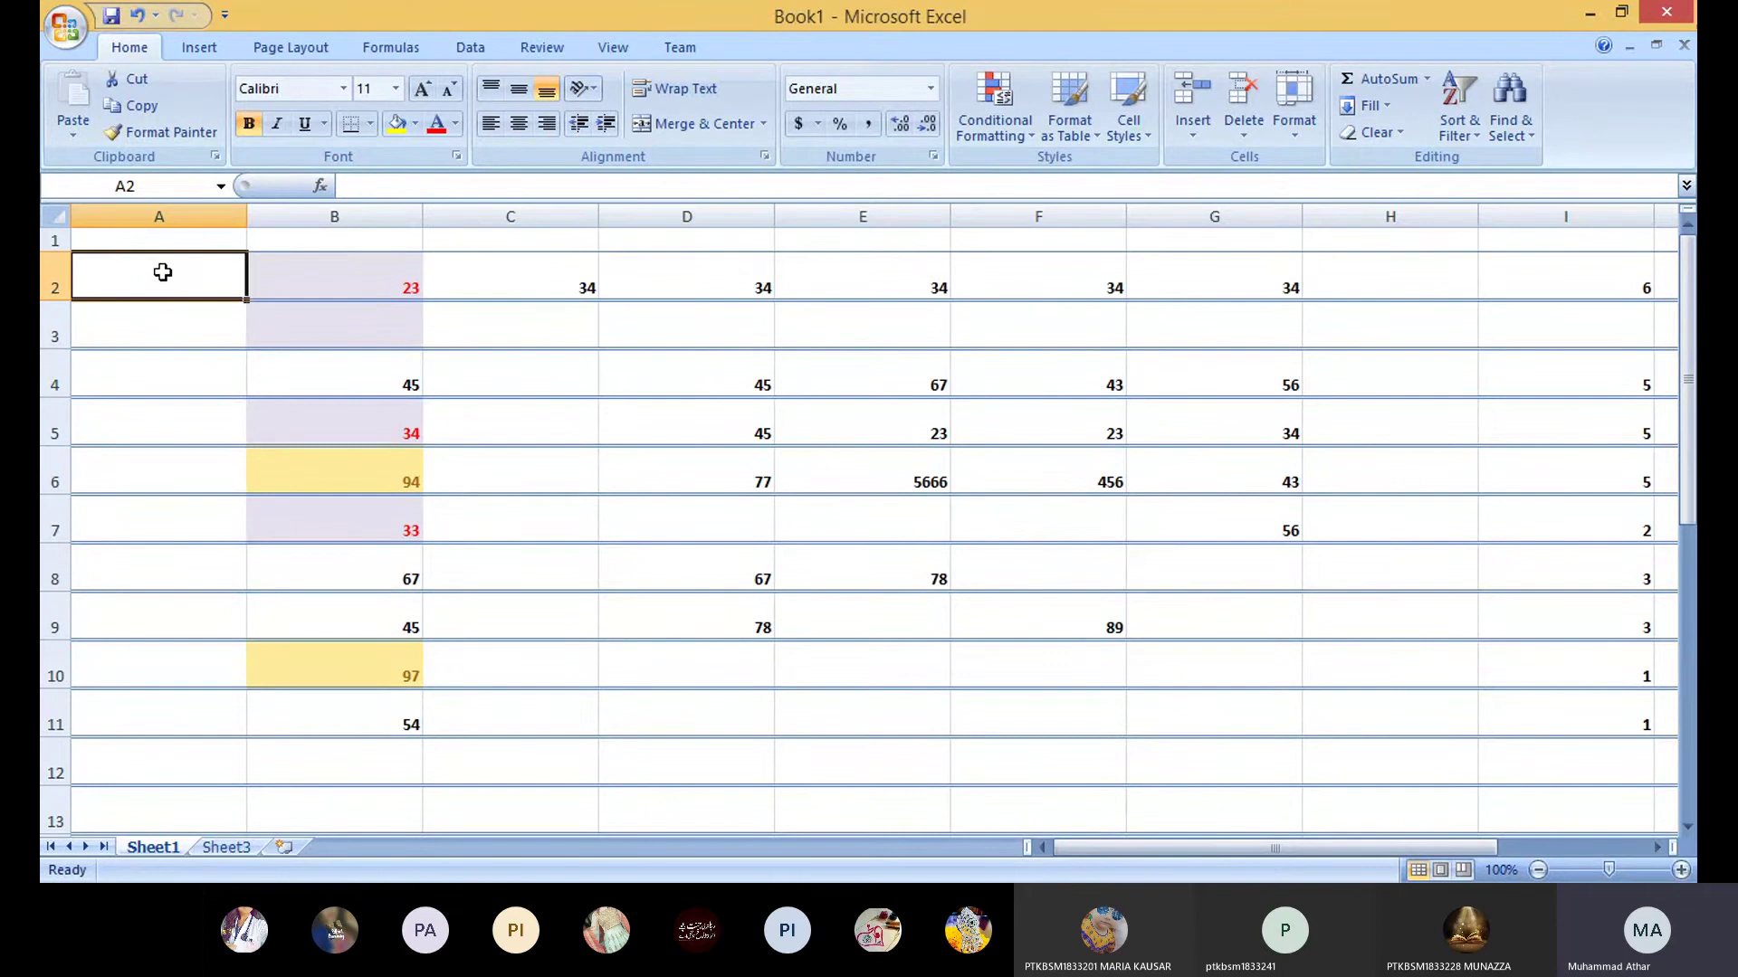
# Step: Sort cells B2:B11 from smallest to largest, continuing with the current selection only
pyautogui.moveTo(383, 271); pyautogui.dragTo(344, 715)
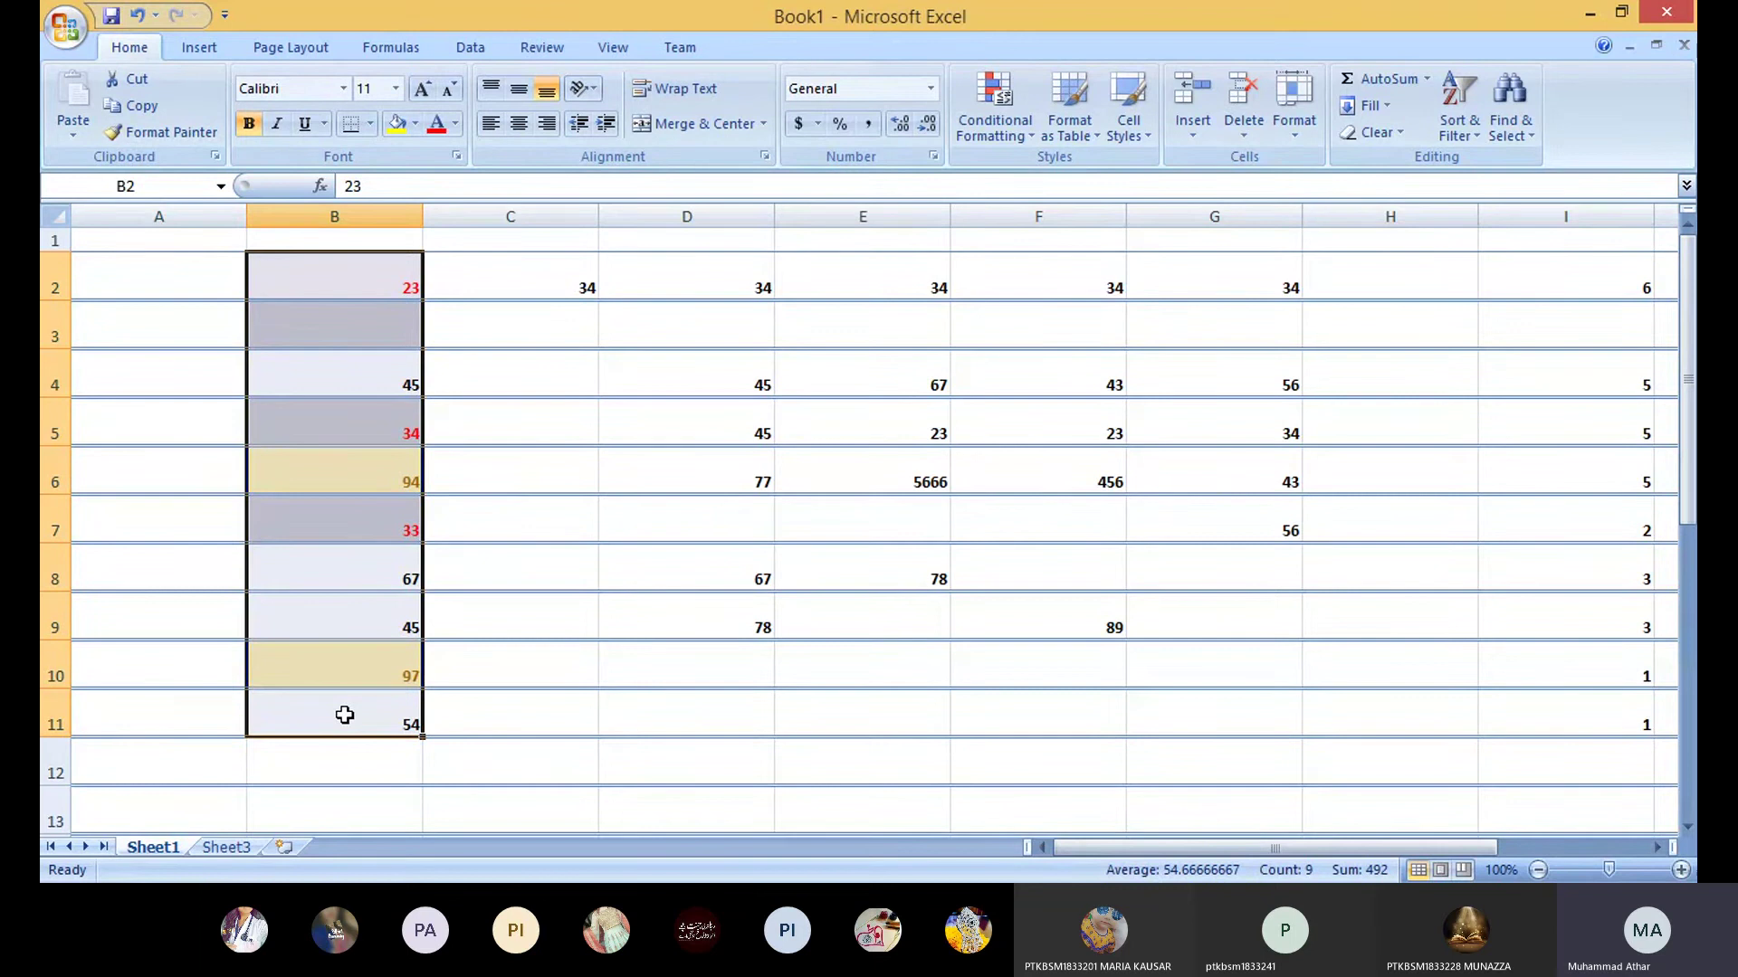
pyautogui.click(1481, 134)
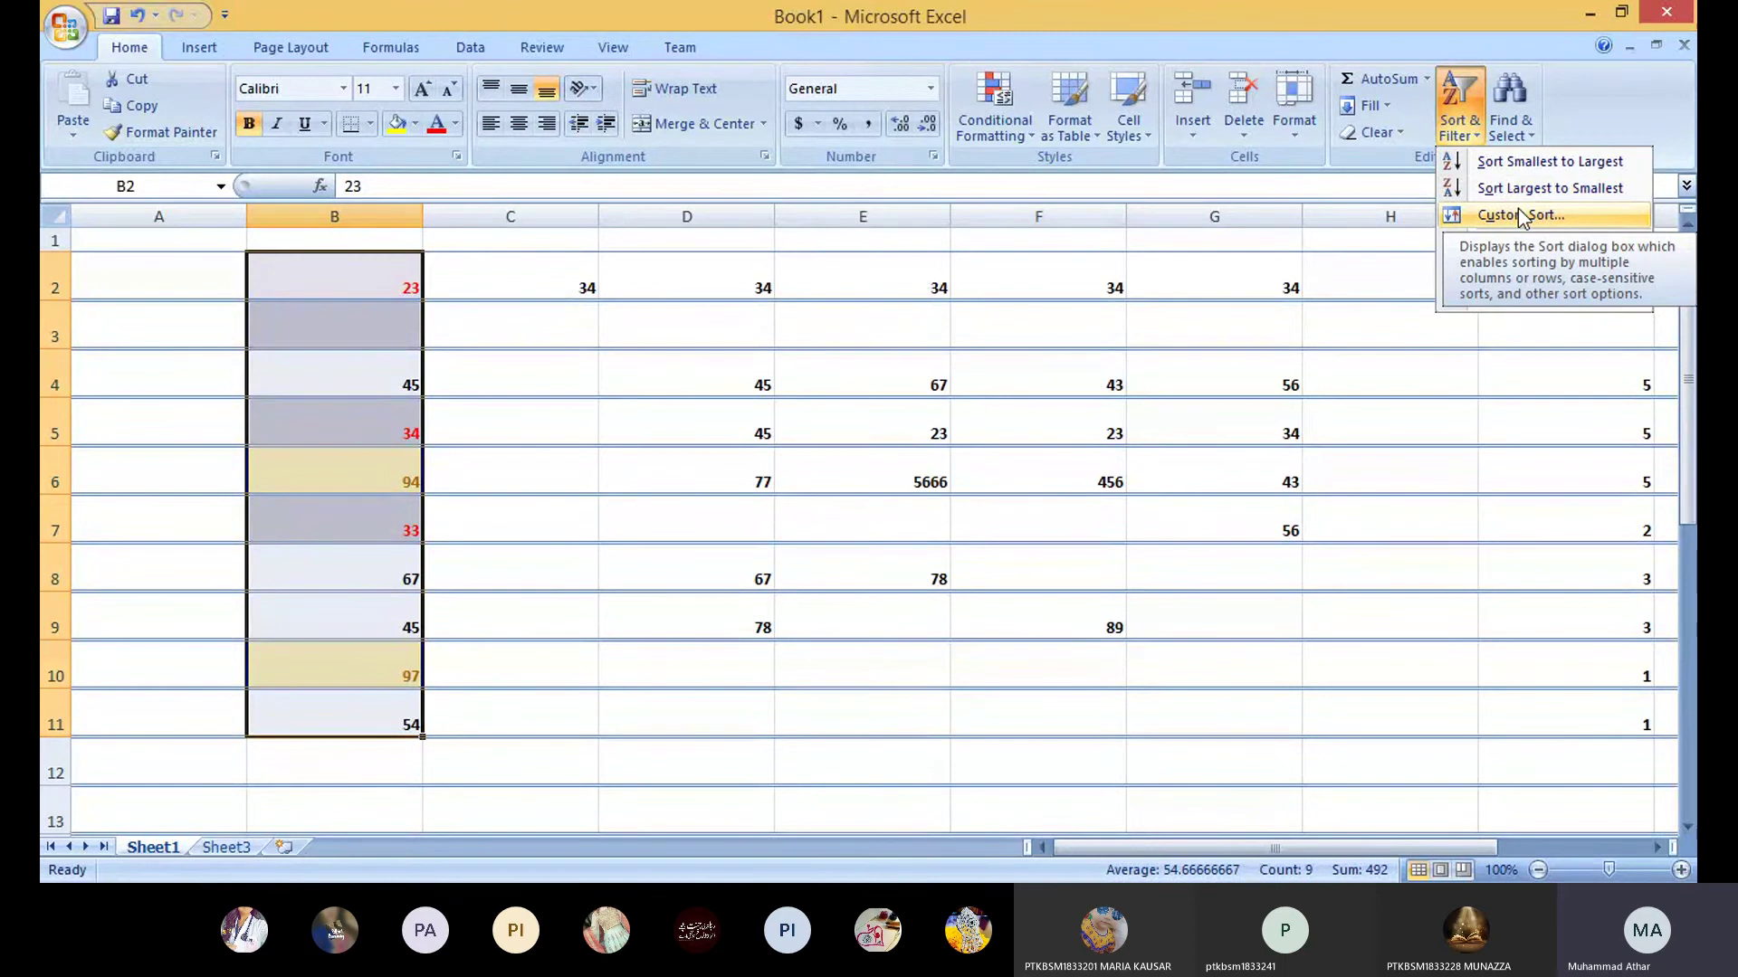
pyautogui.click(1507, 166)
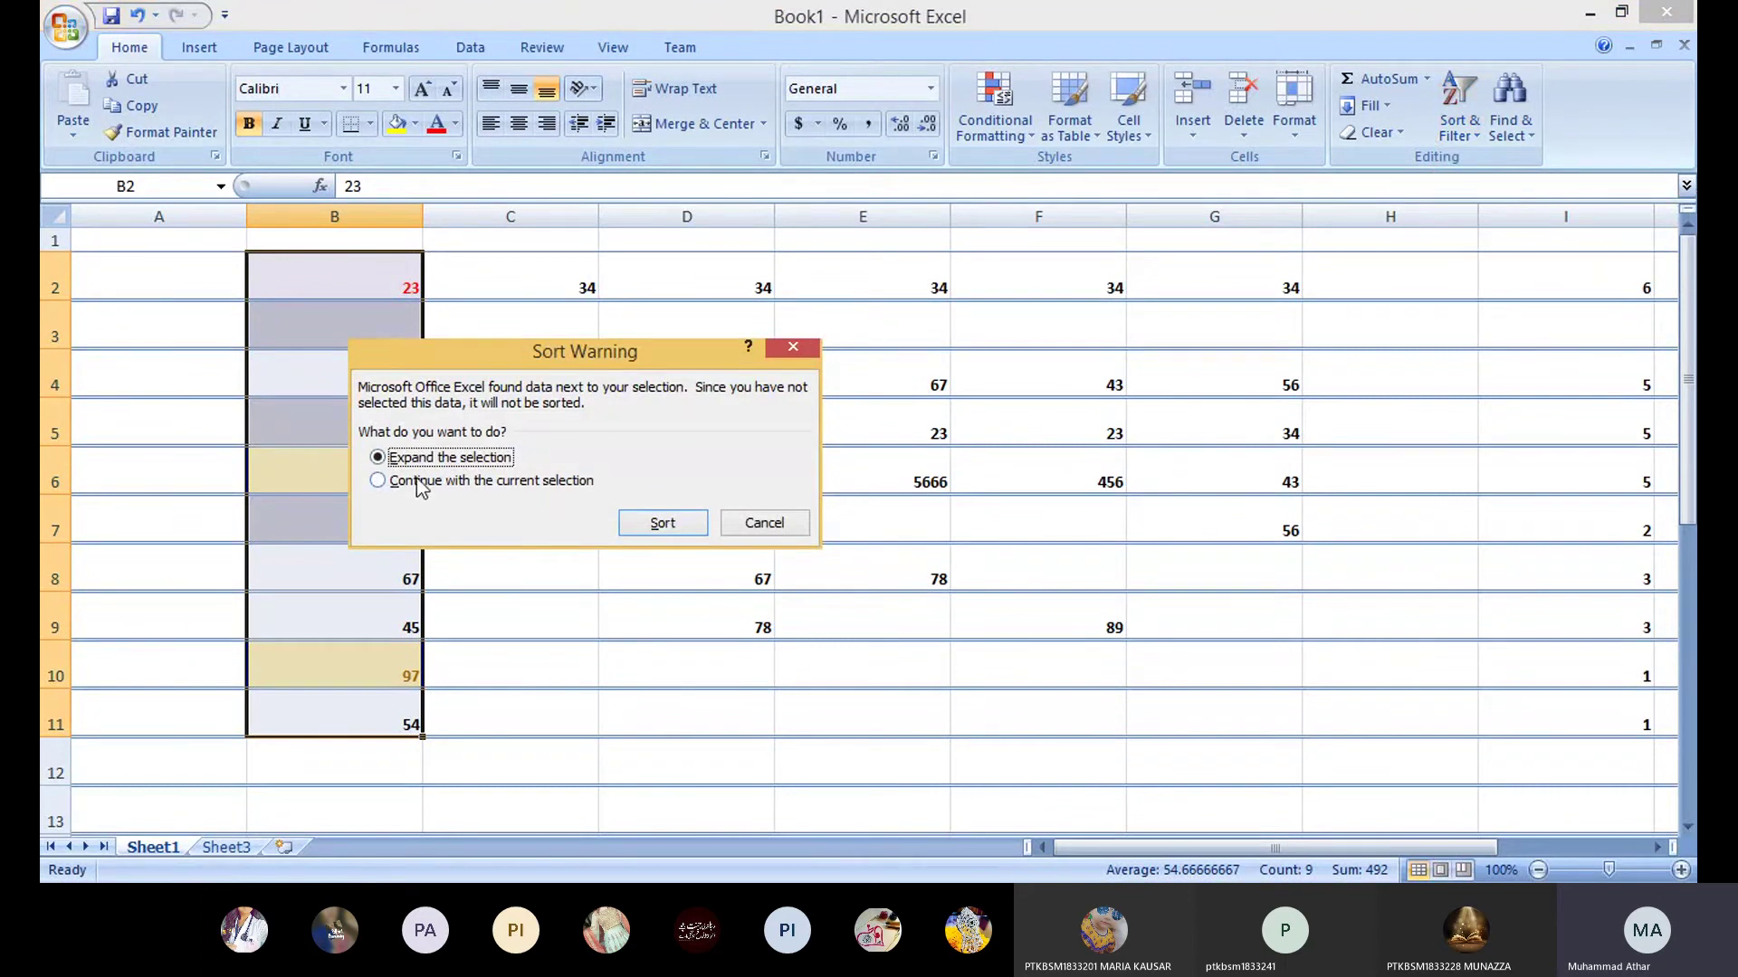
pyautogui.click(487, 481)
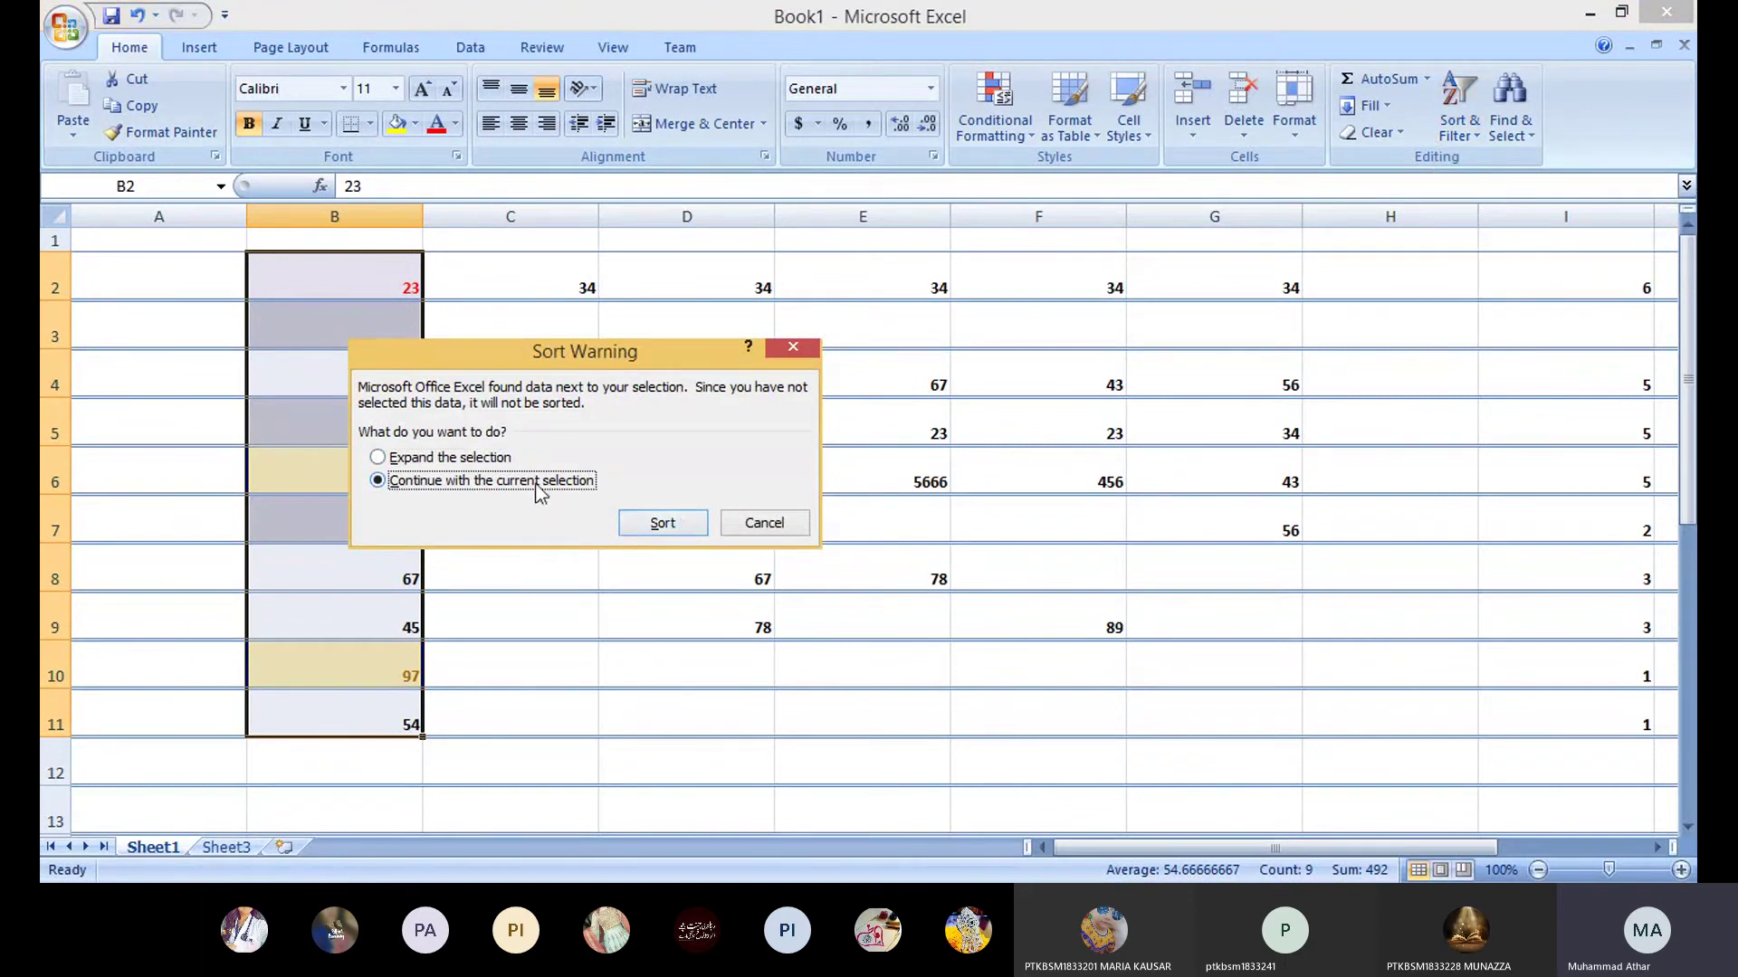
pyautogui.click(664, 525)
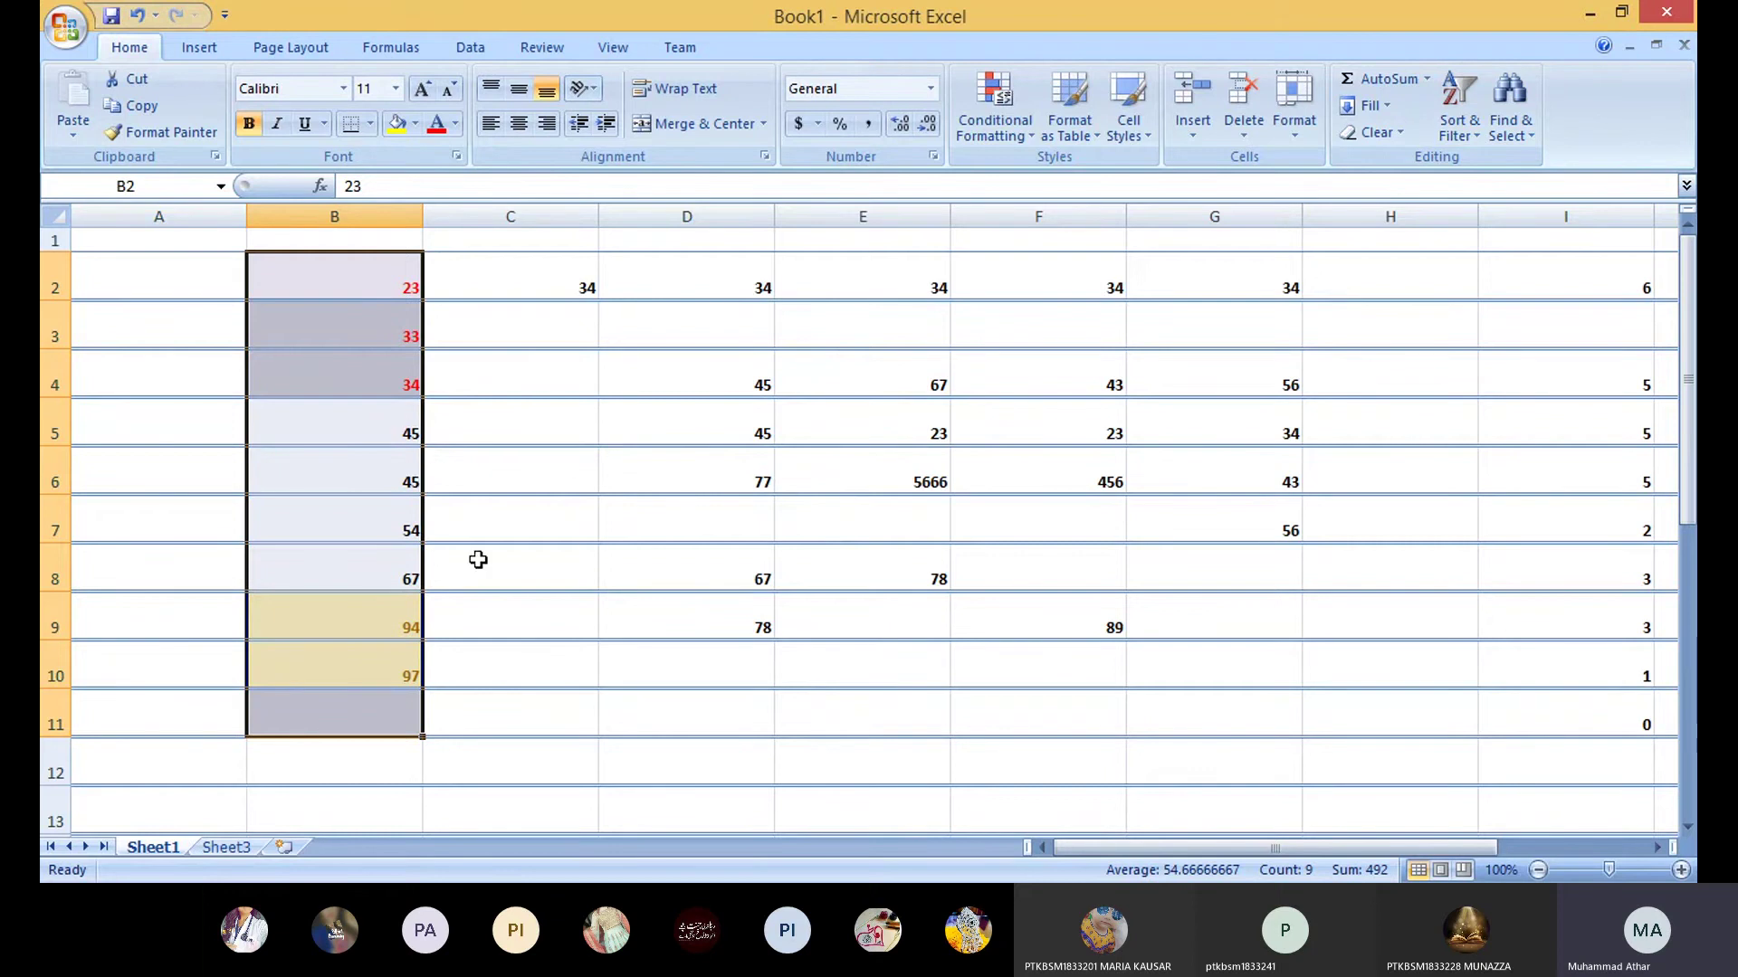
# Step: Sort cells B2:B11 from largest to smallest, continuing with the current selection only
pyautogui.click(1485, 127)
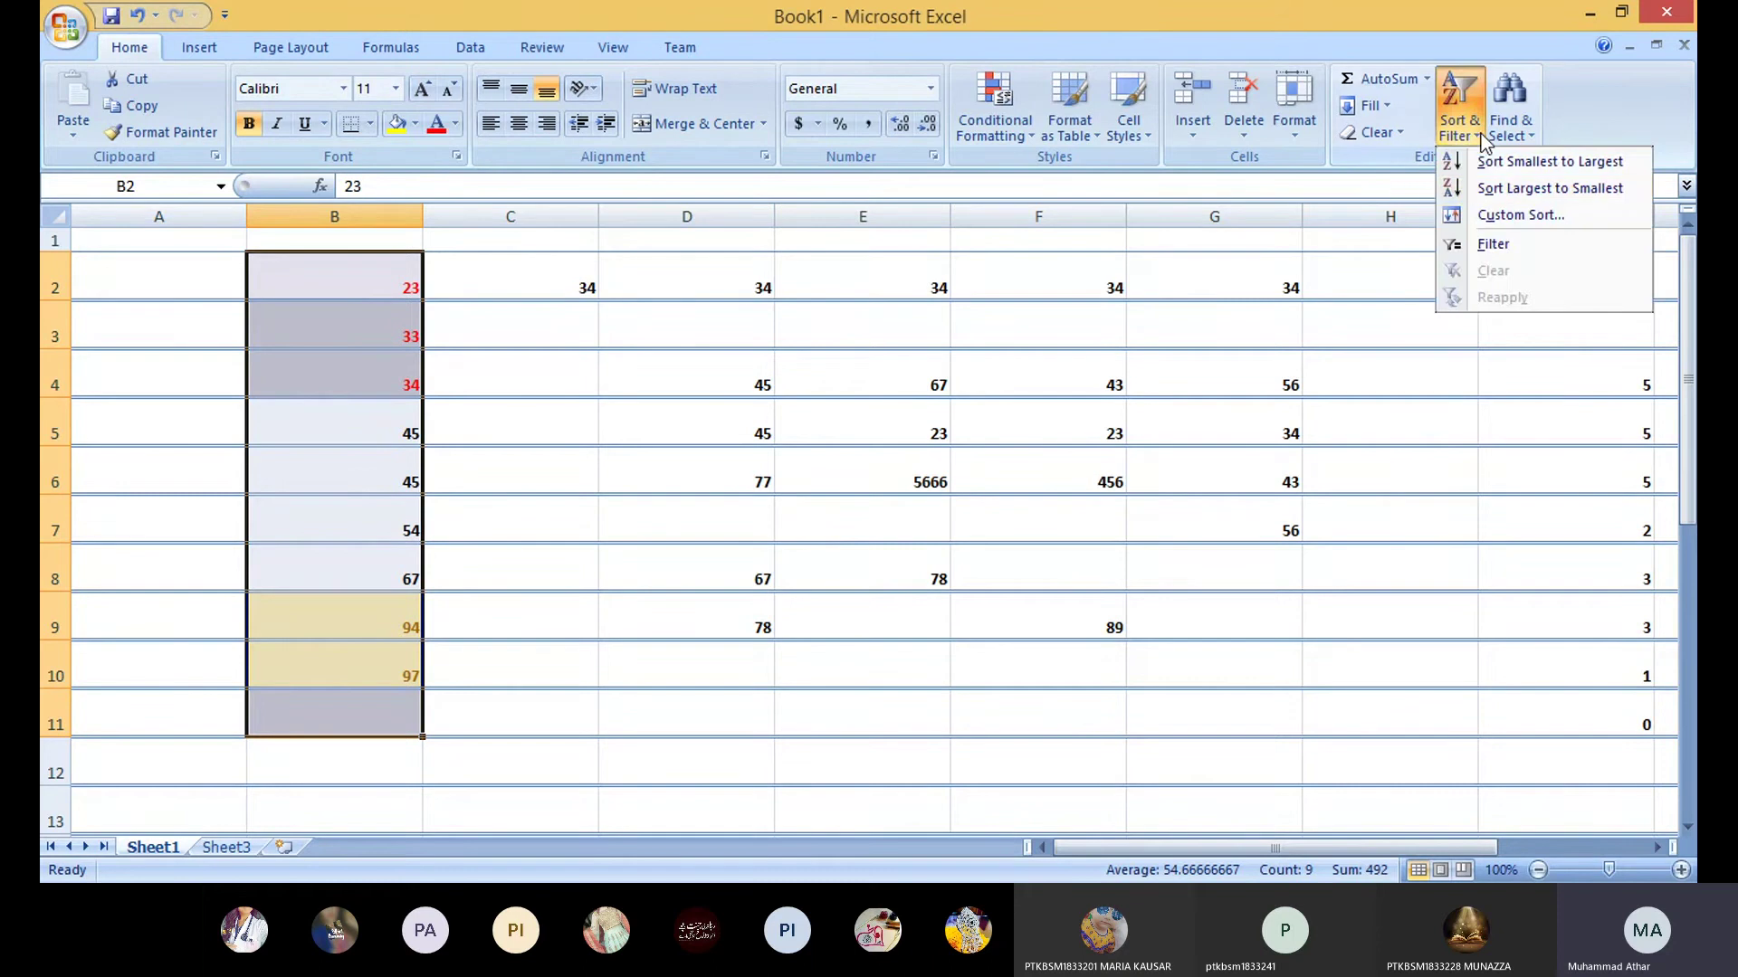
pyautogui.click(1502, 186)
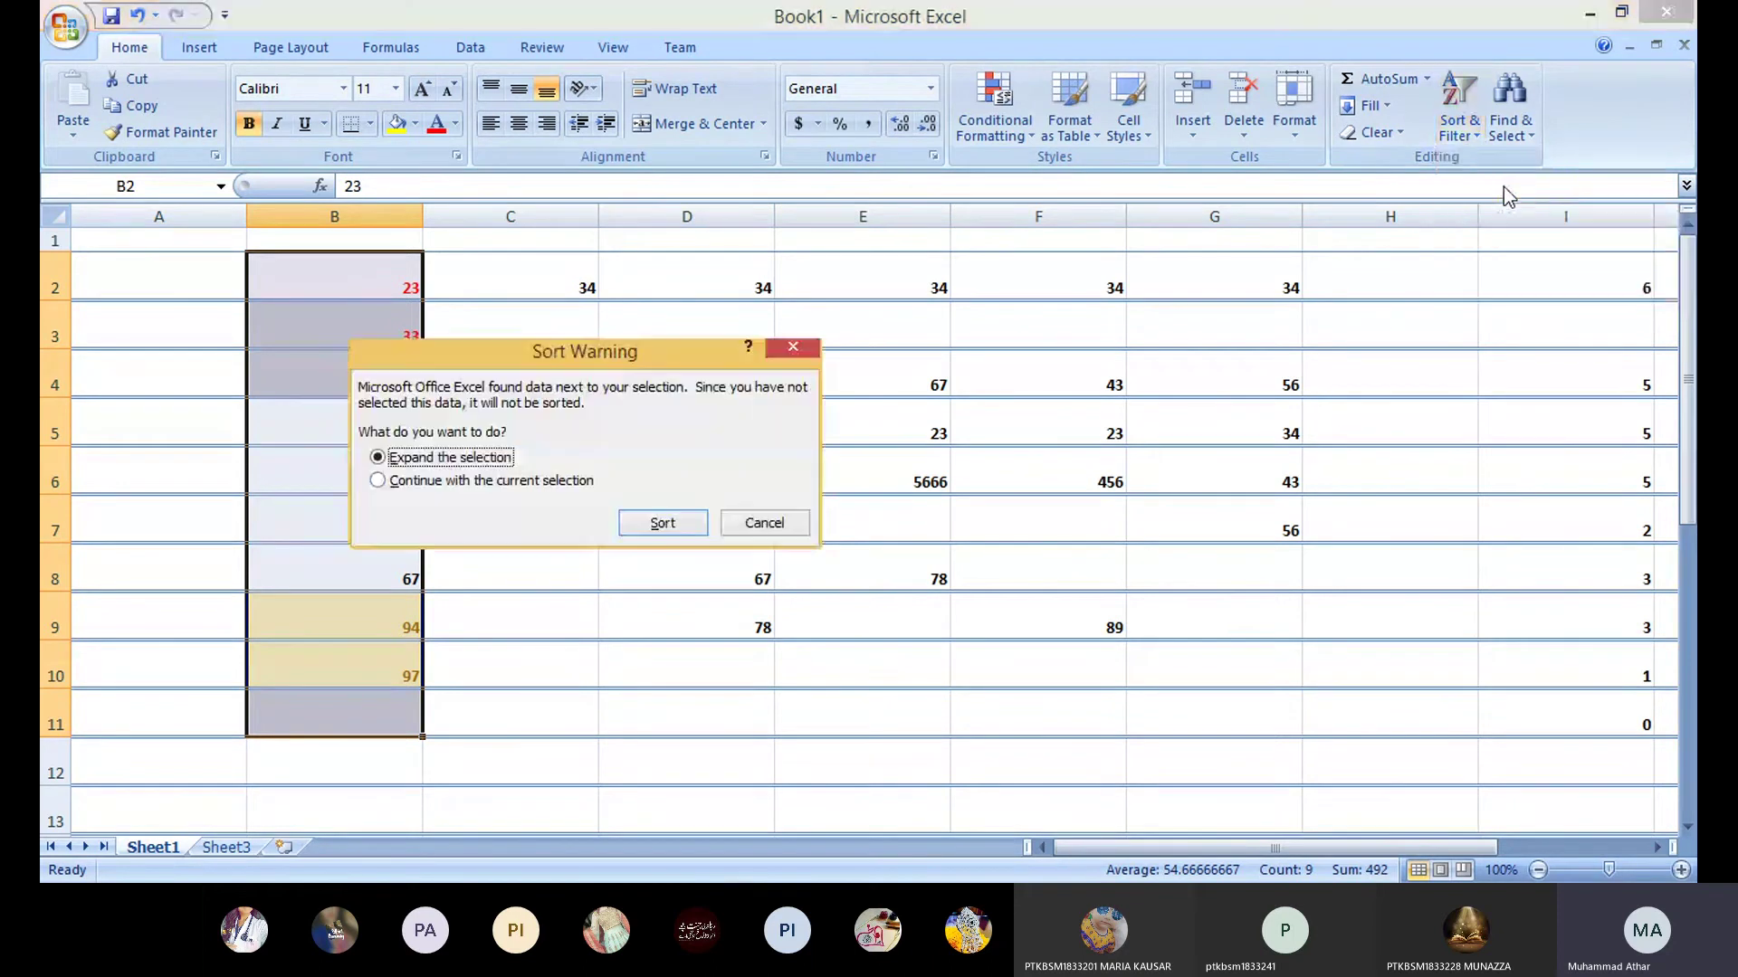
pyautogui.click(570, 481)
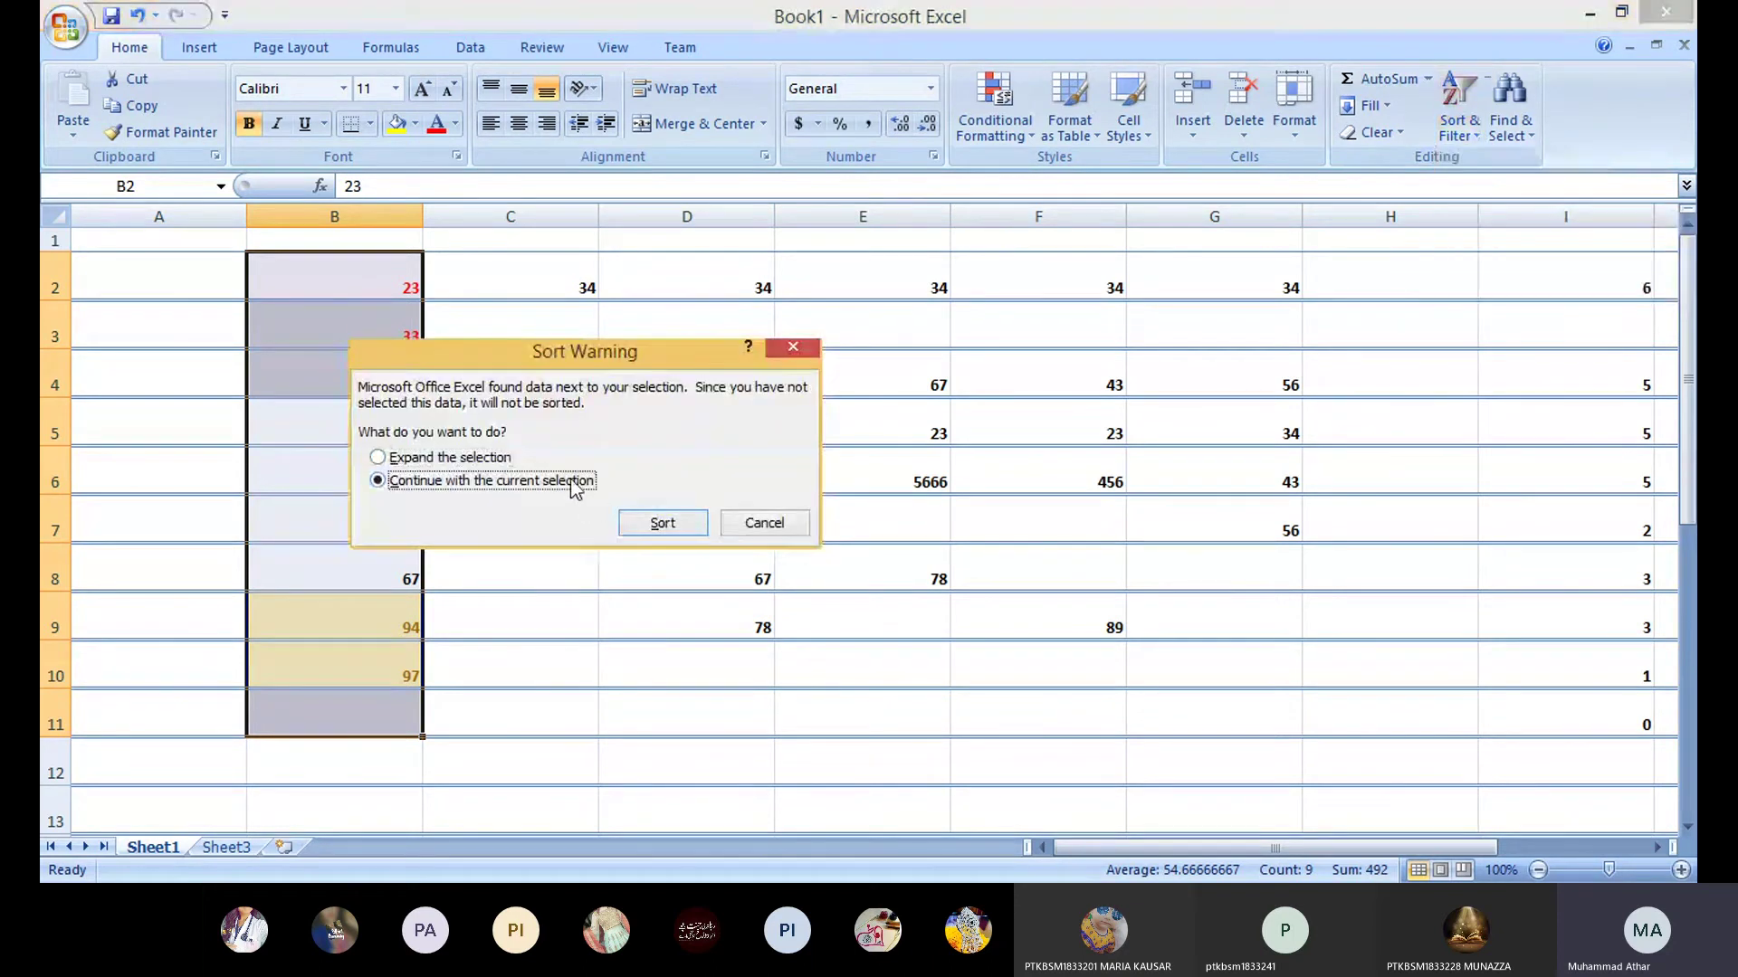
pyautogui.click(675, 520)
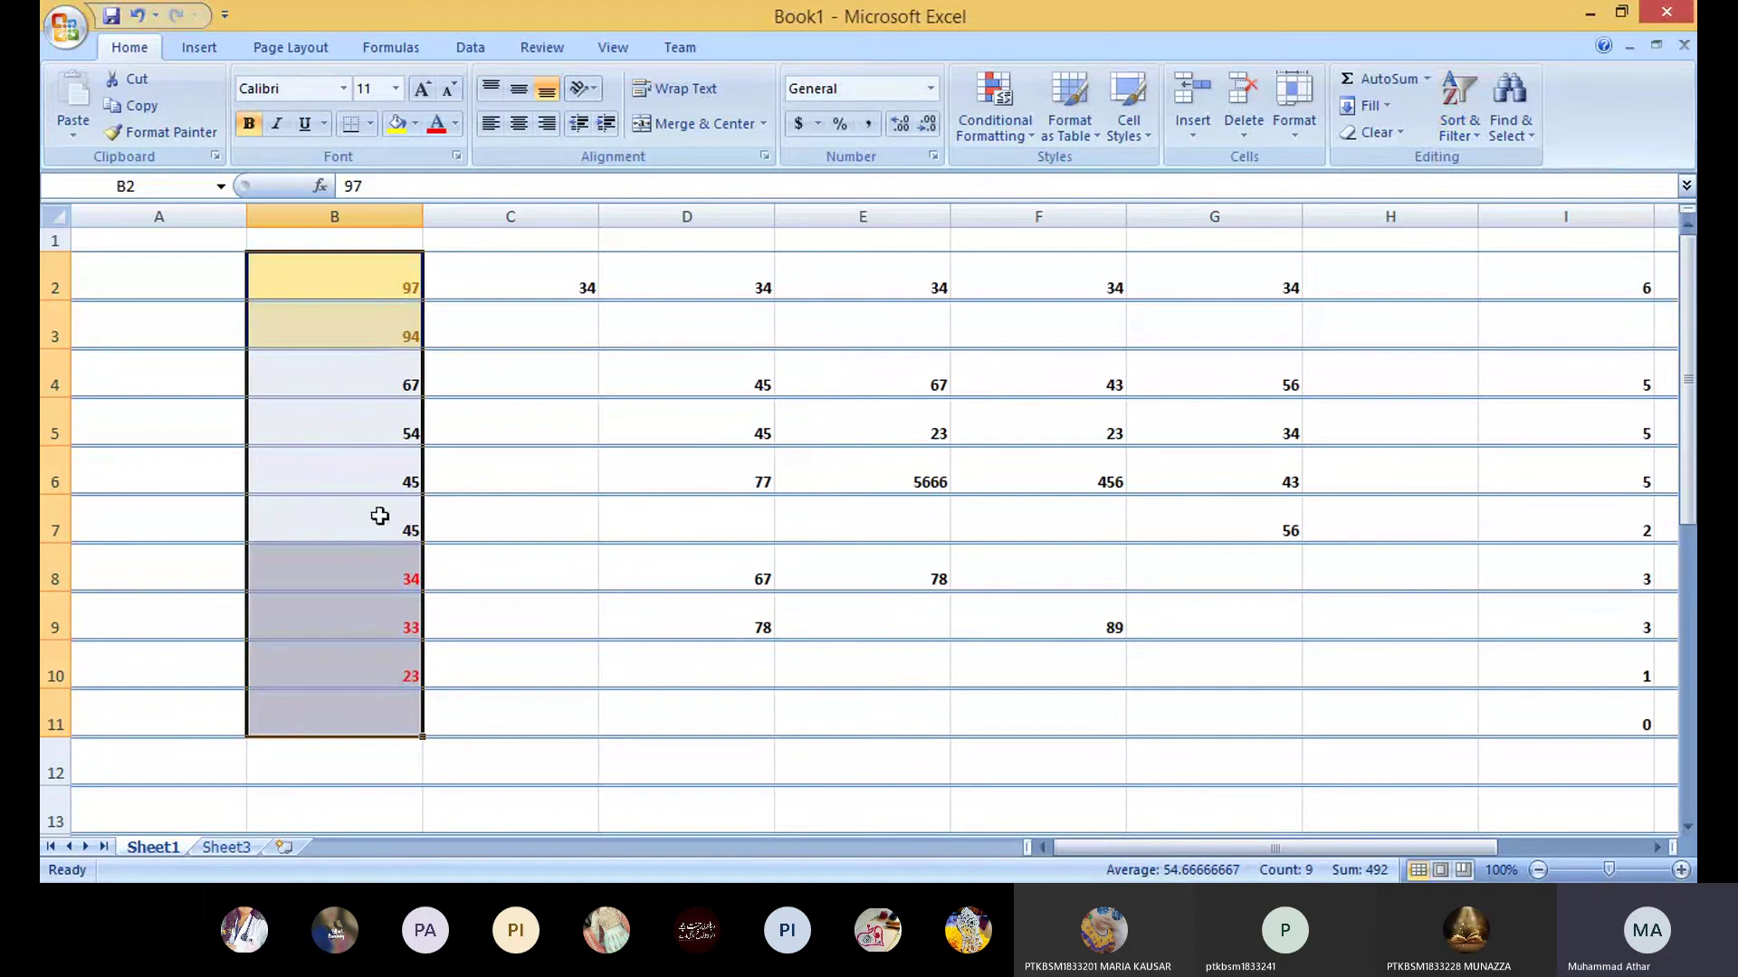
pyautogui.click(1474, 134)
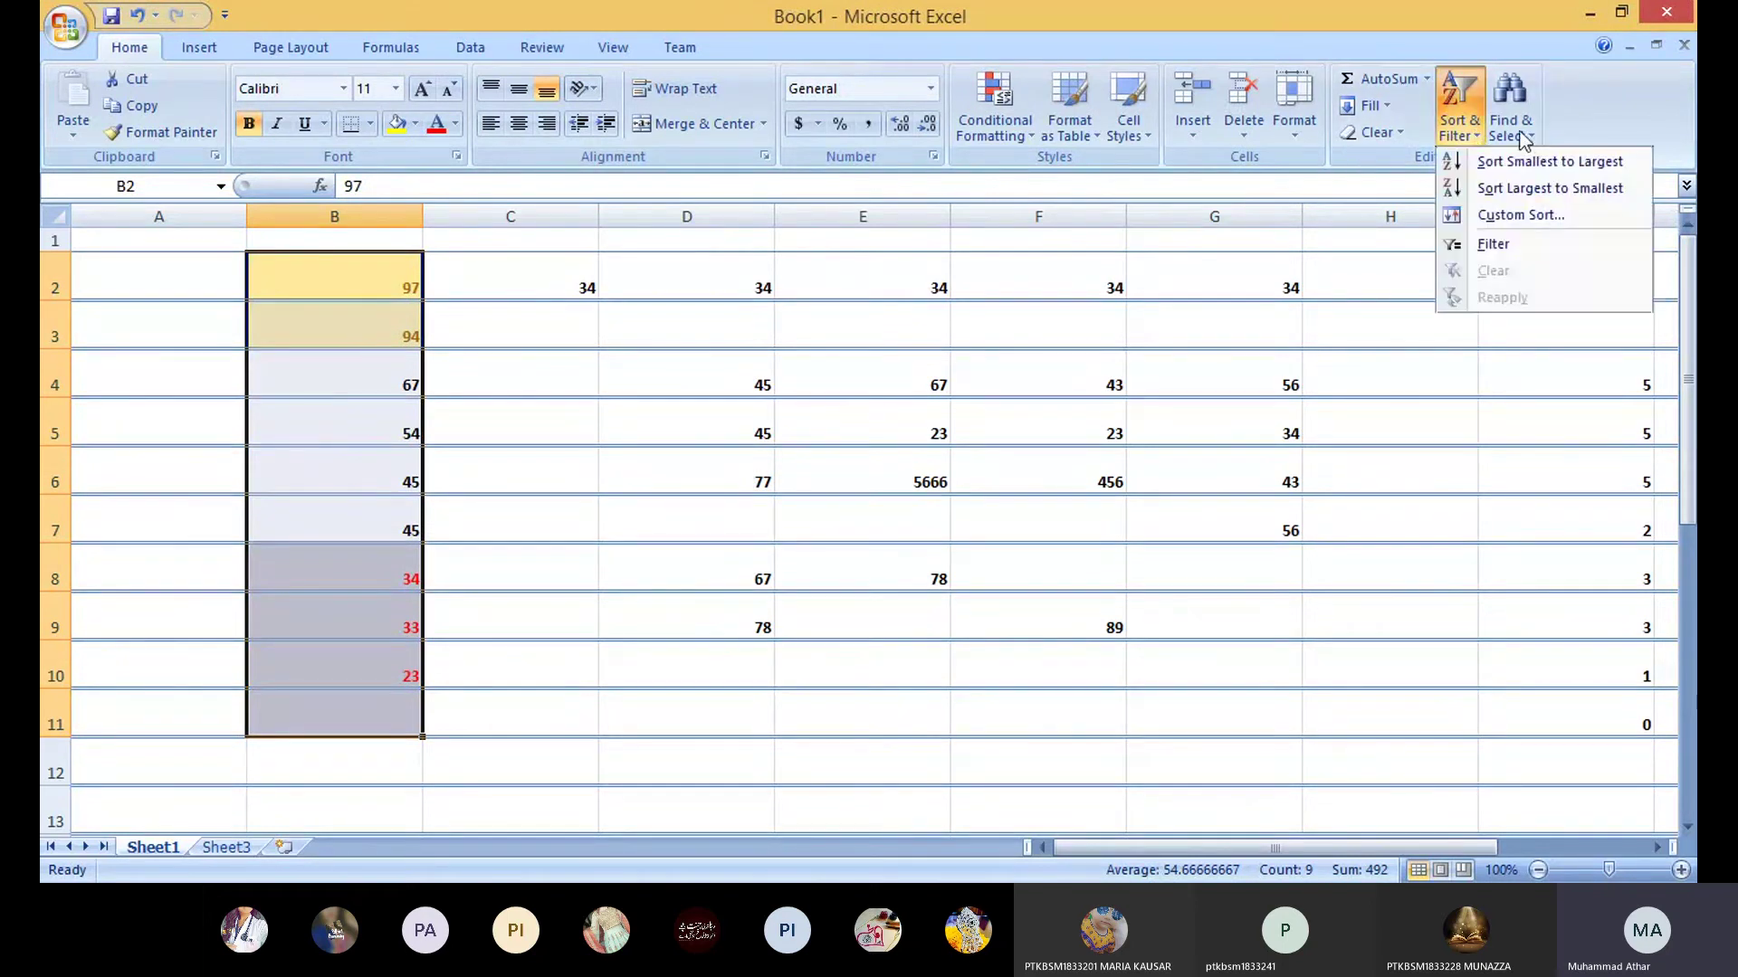
pyautogui.click(1533, 137)
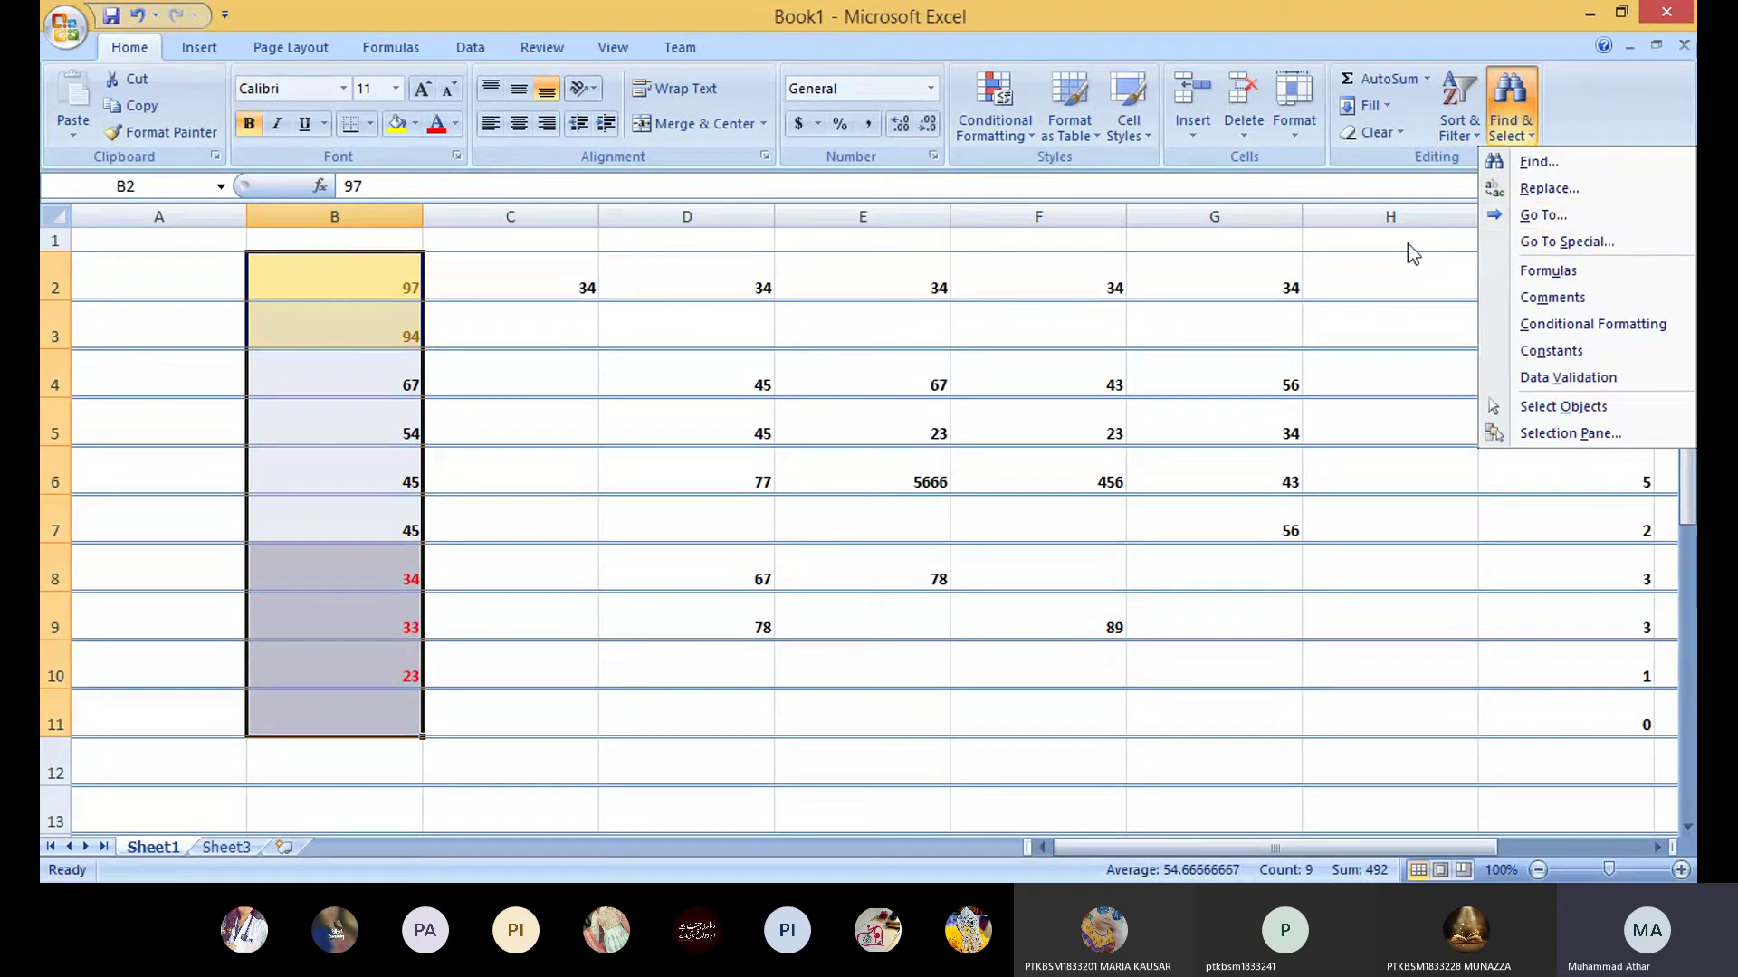
pyautogui.click(1093, 359)
pyautogui.click(428, 388)
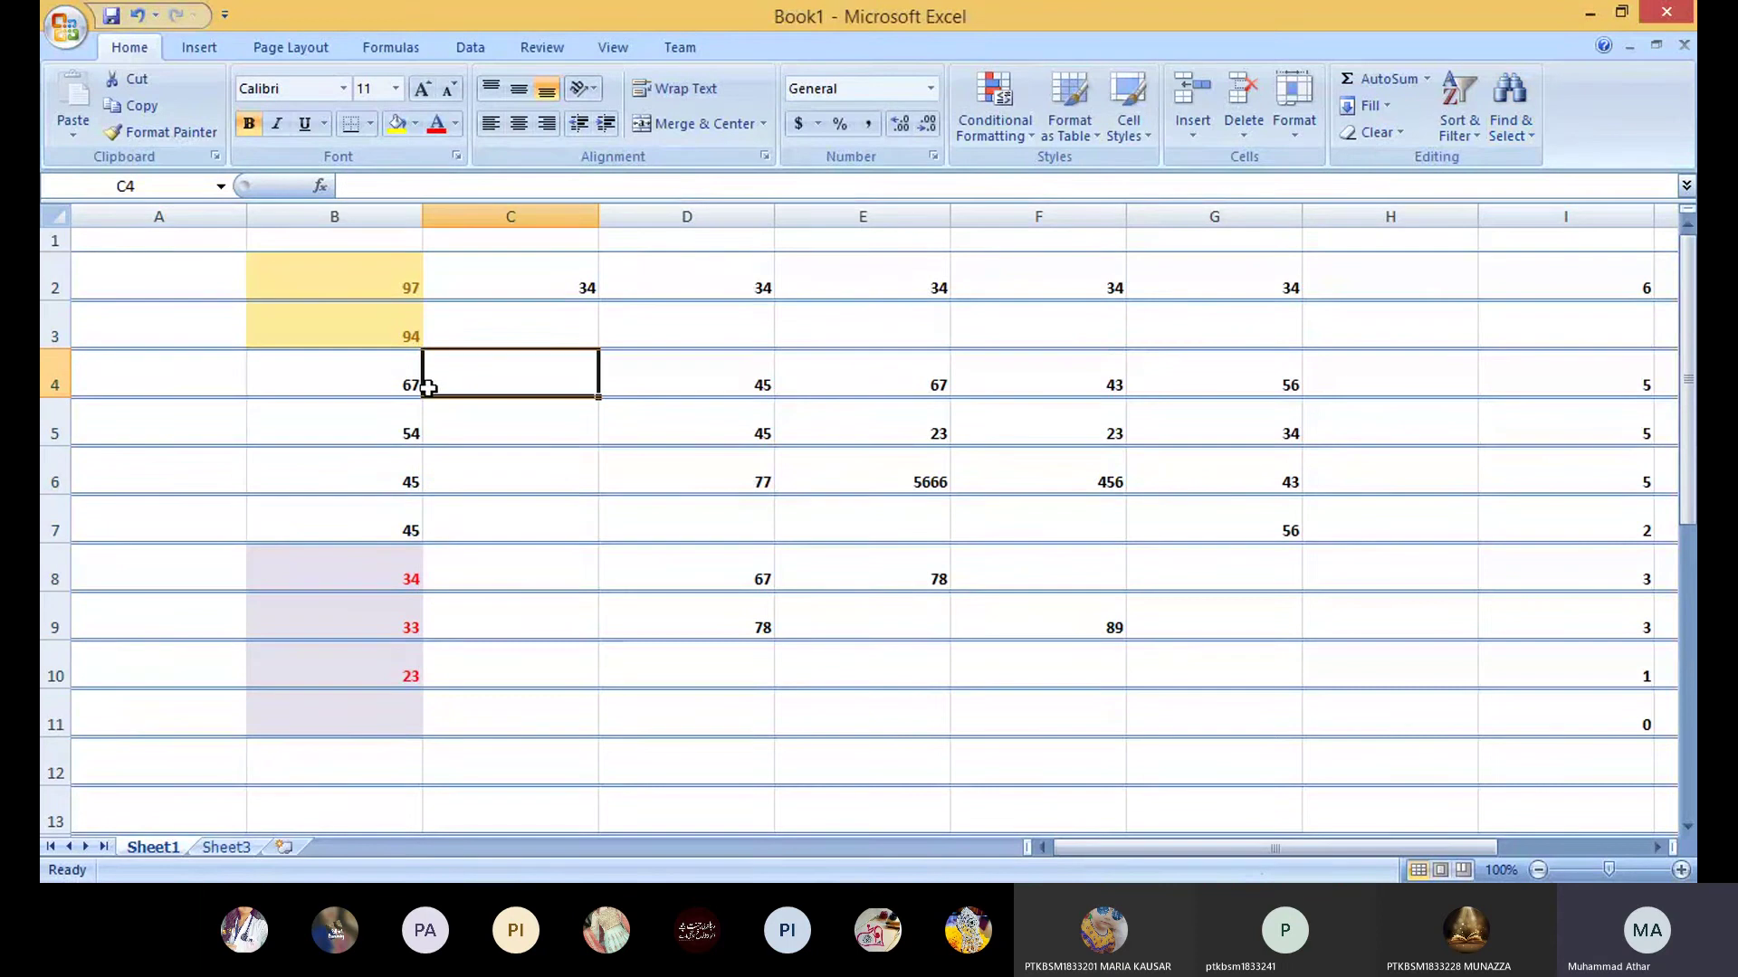
pyautogui.click(209, 287)
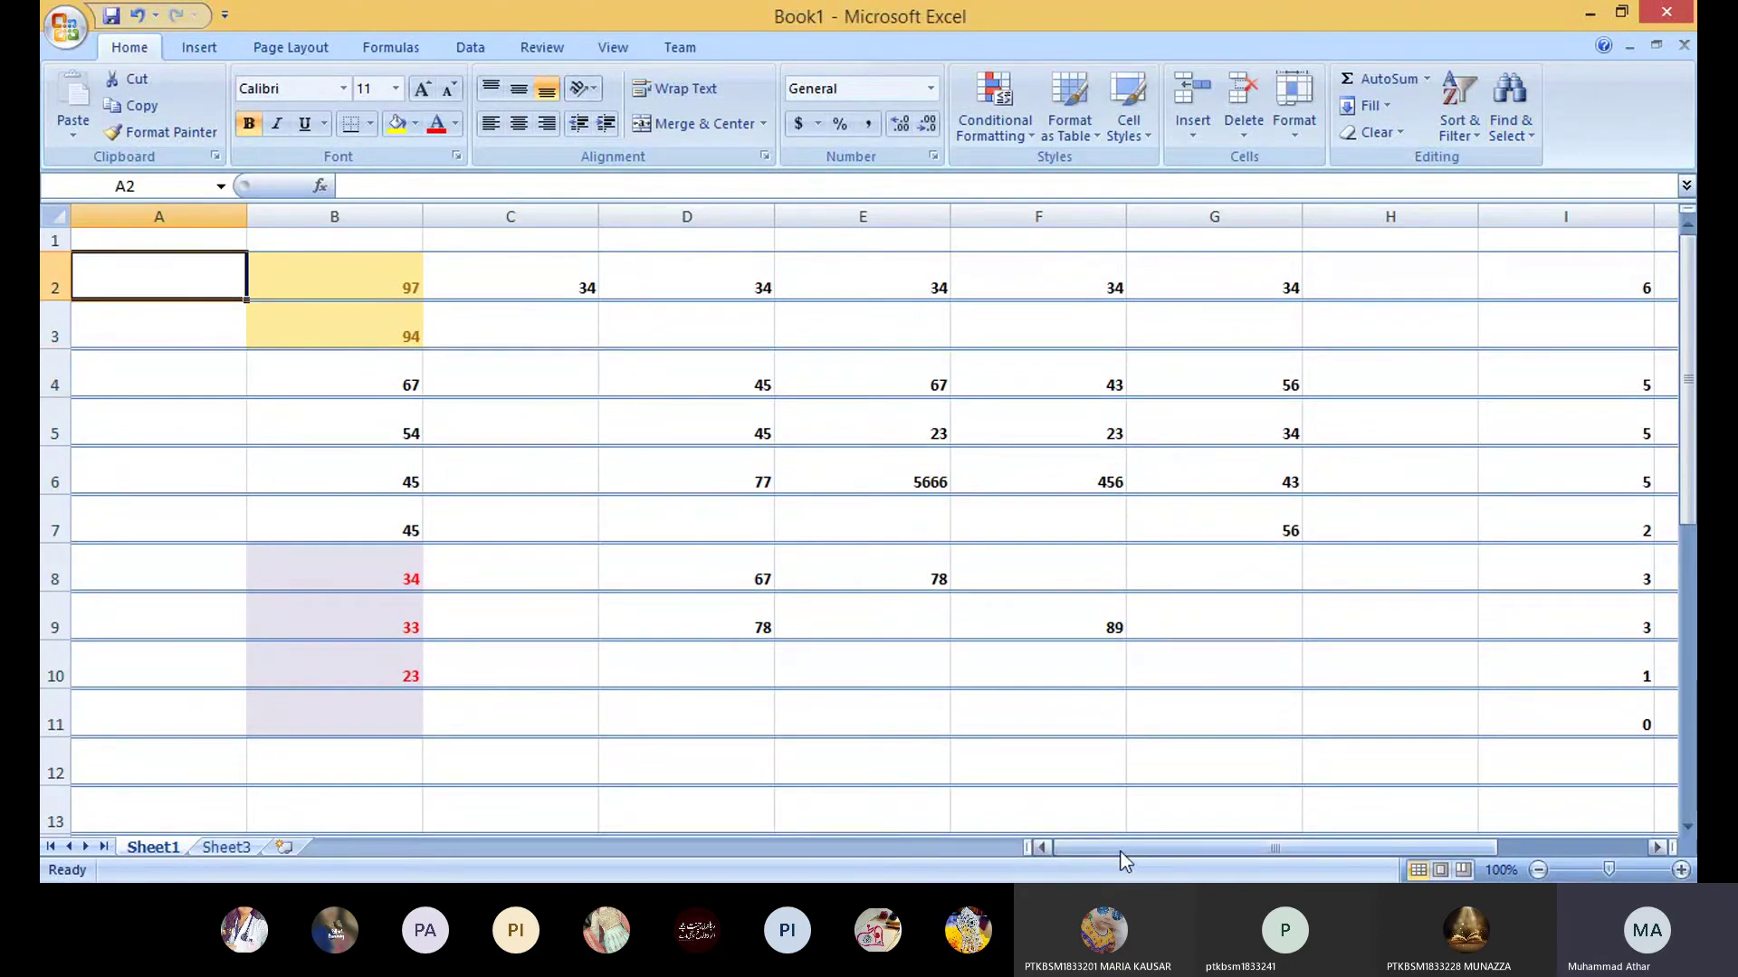
pyautogui.moveTo(1125, 860); pyautogui.dragTo(1004, 817)
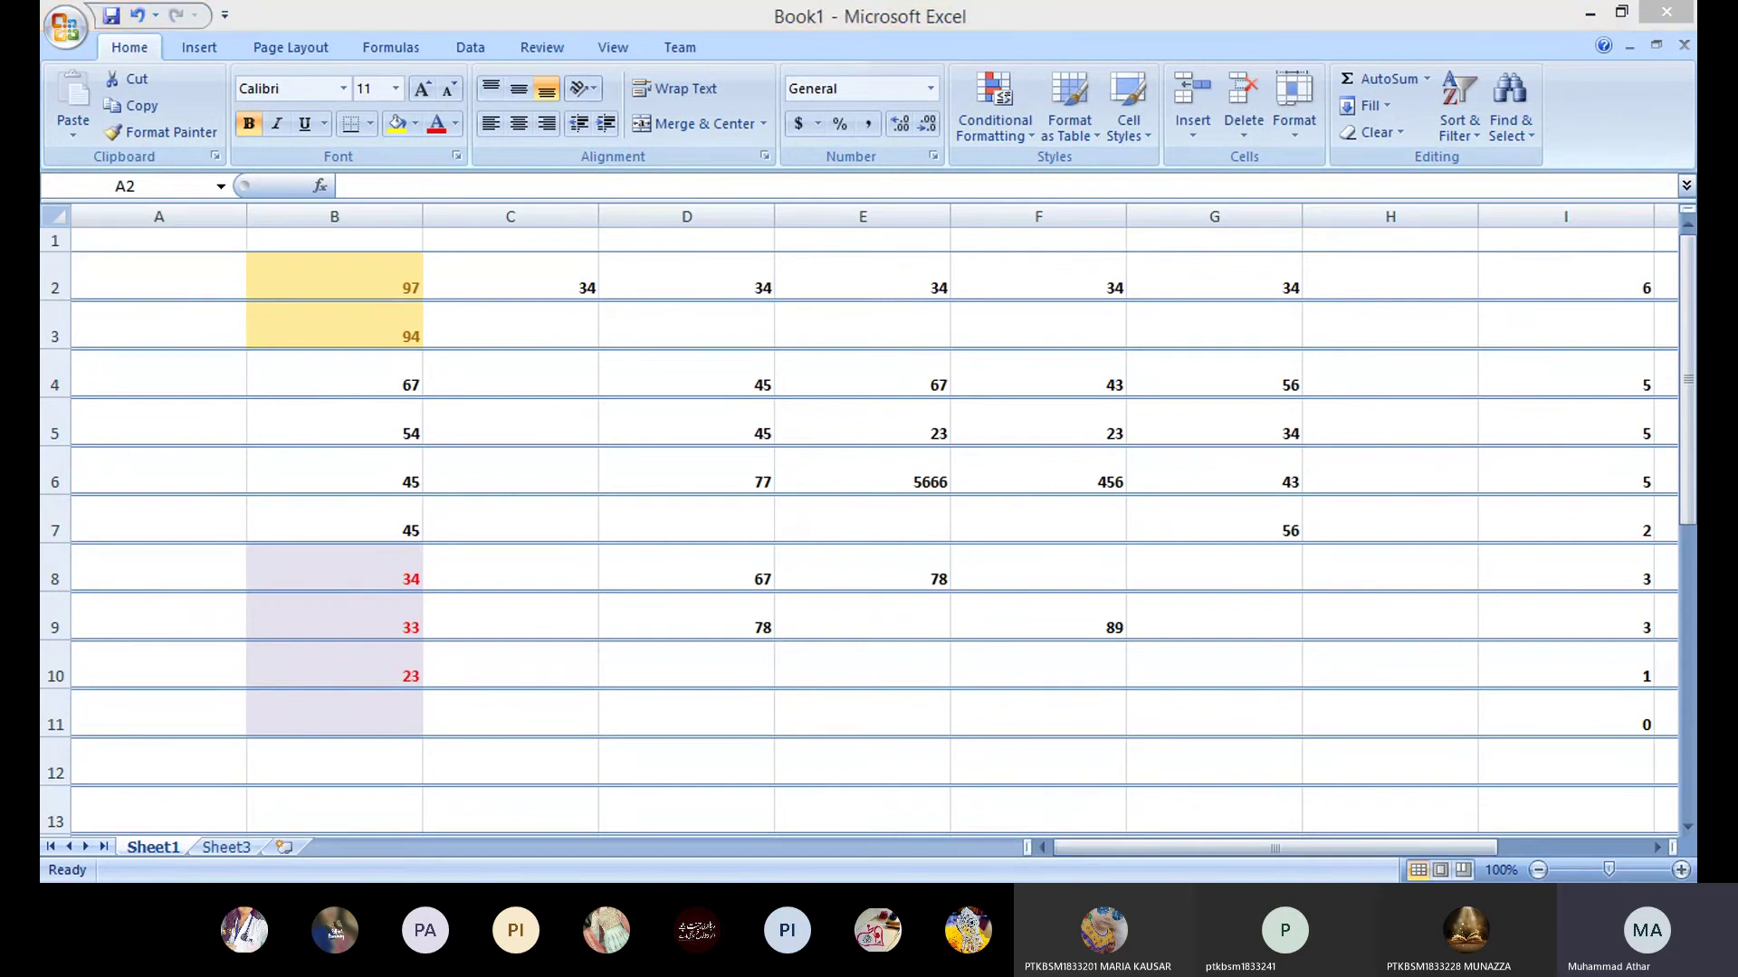
pyautogui.click(716, 563)
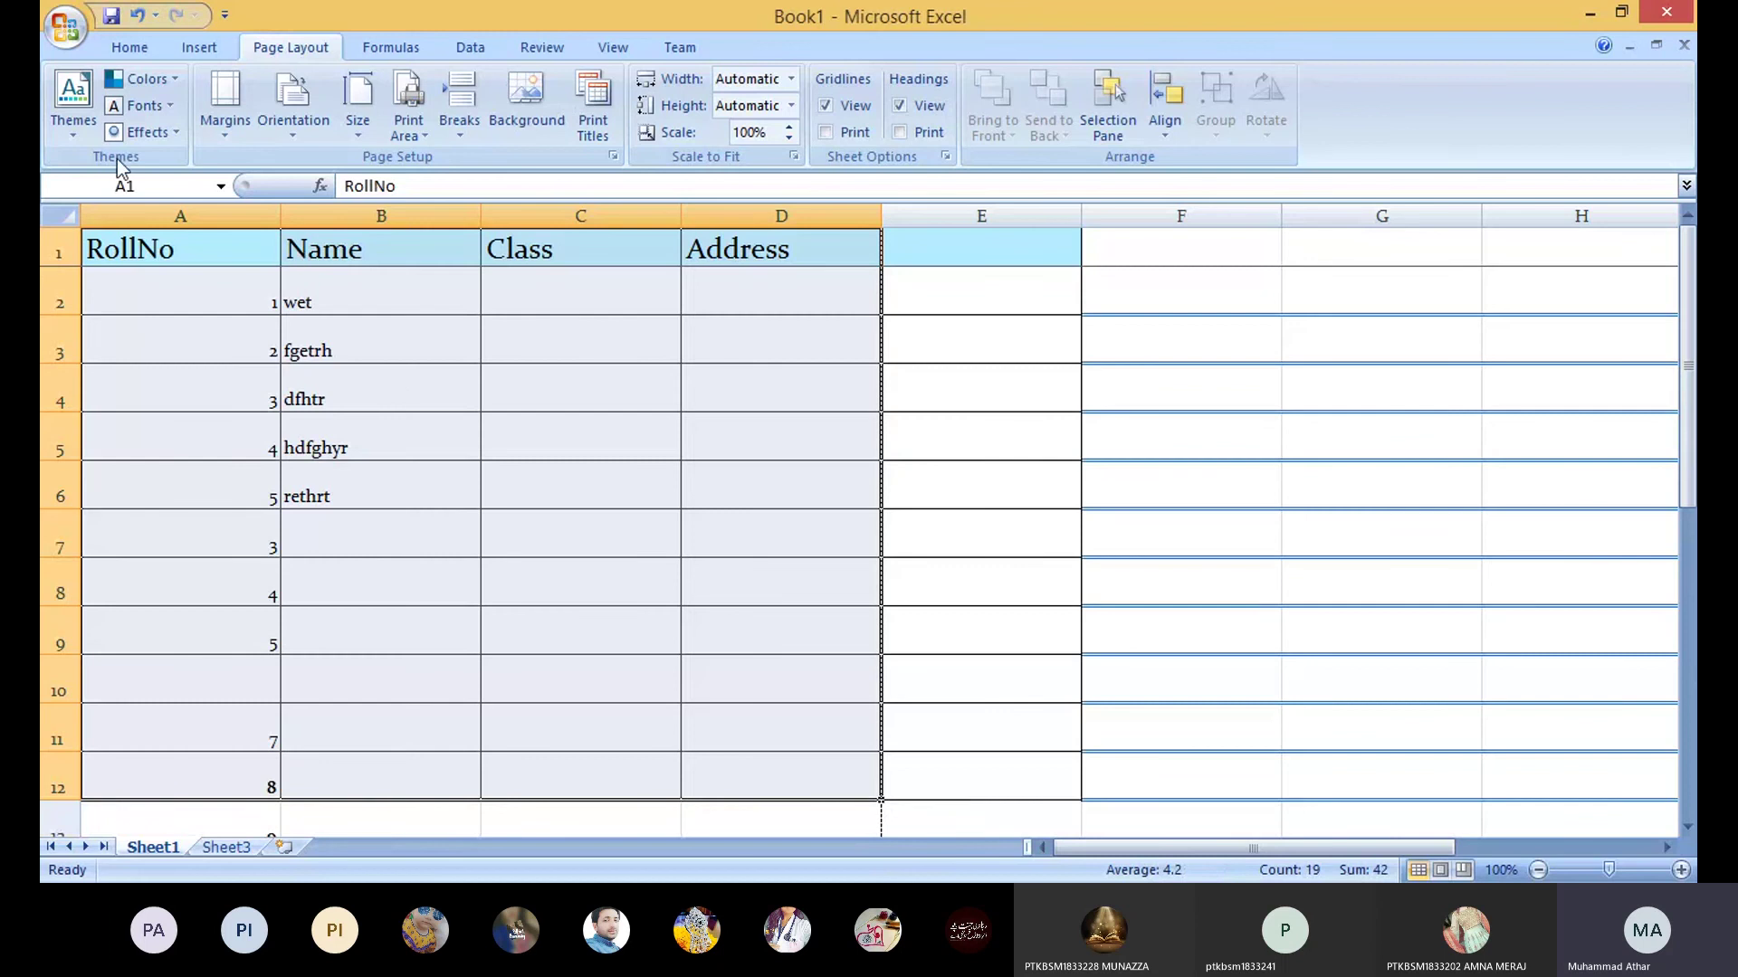
# Step: Apply the Concourse theme to the workbook and change its theme colors to Equity
pyautogui.click(73, 101)
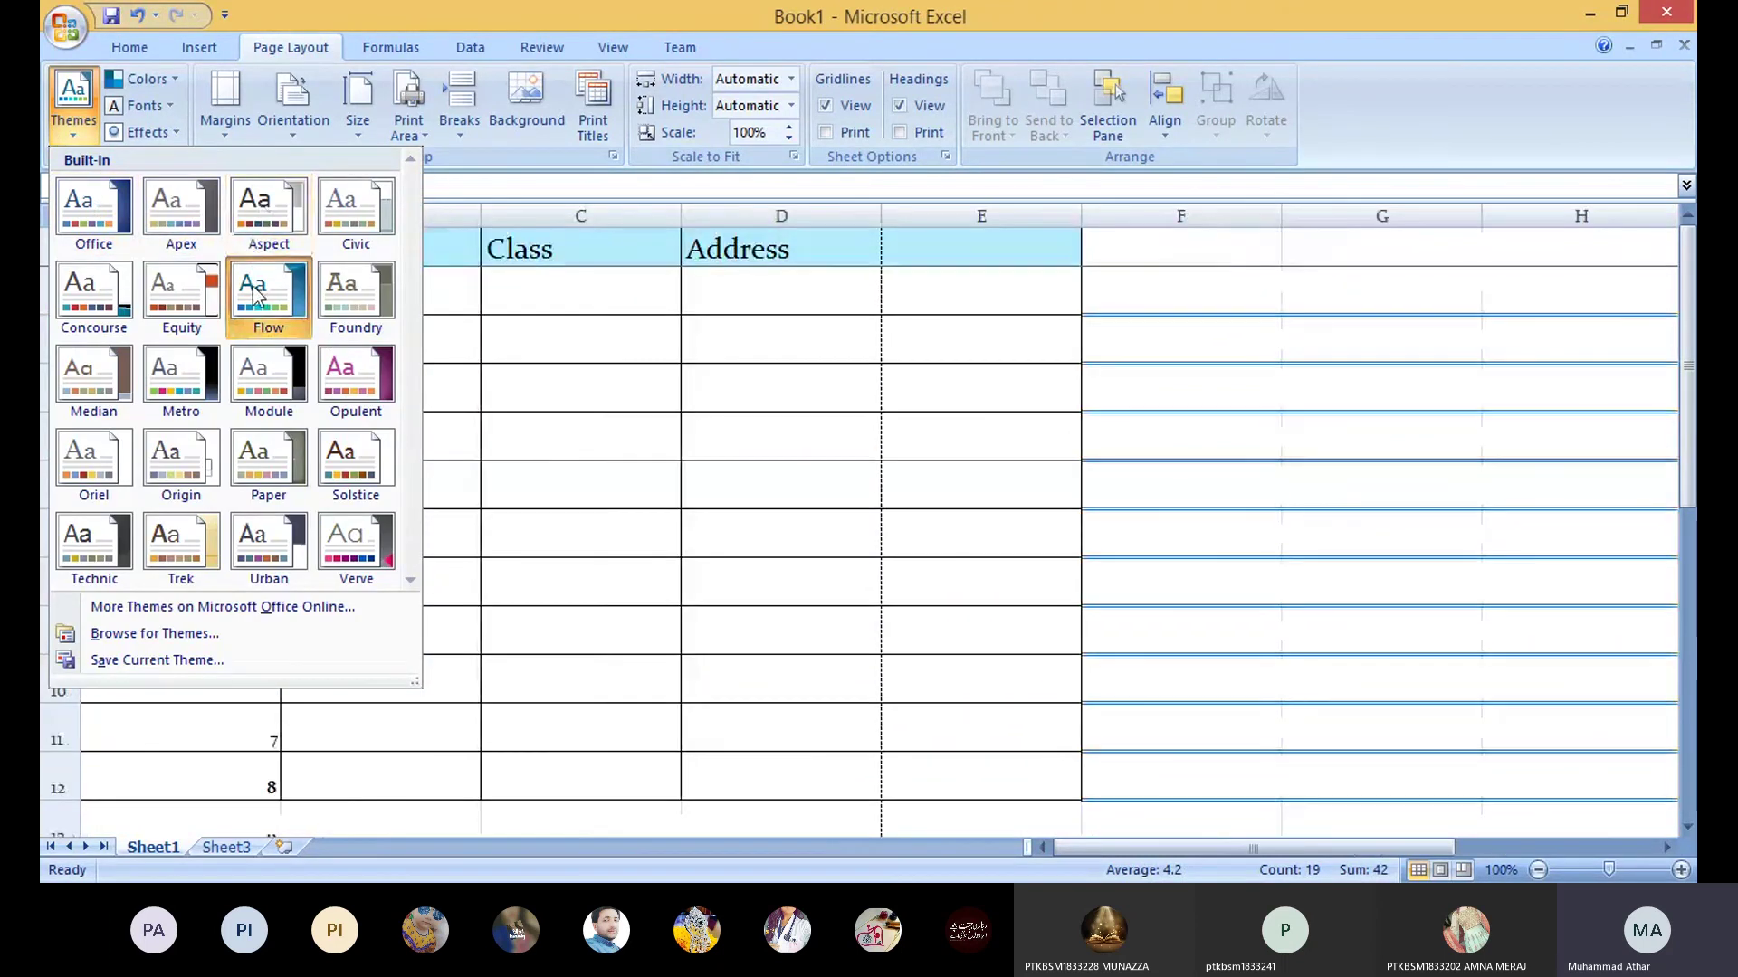
pyautogui.click(127, 294)
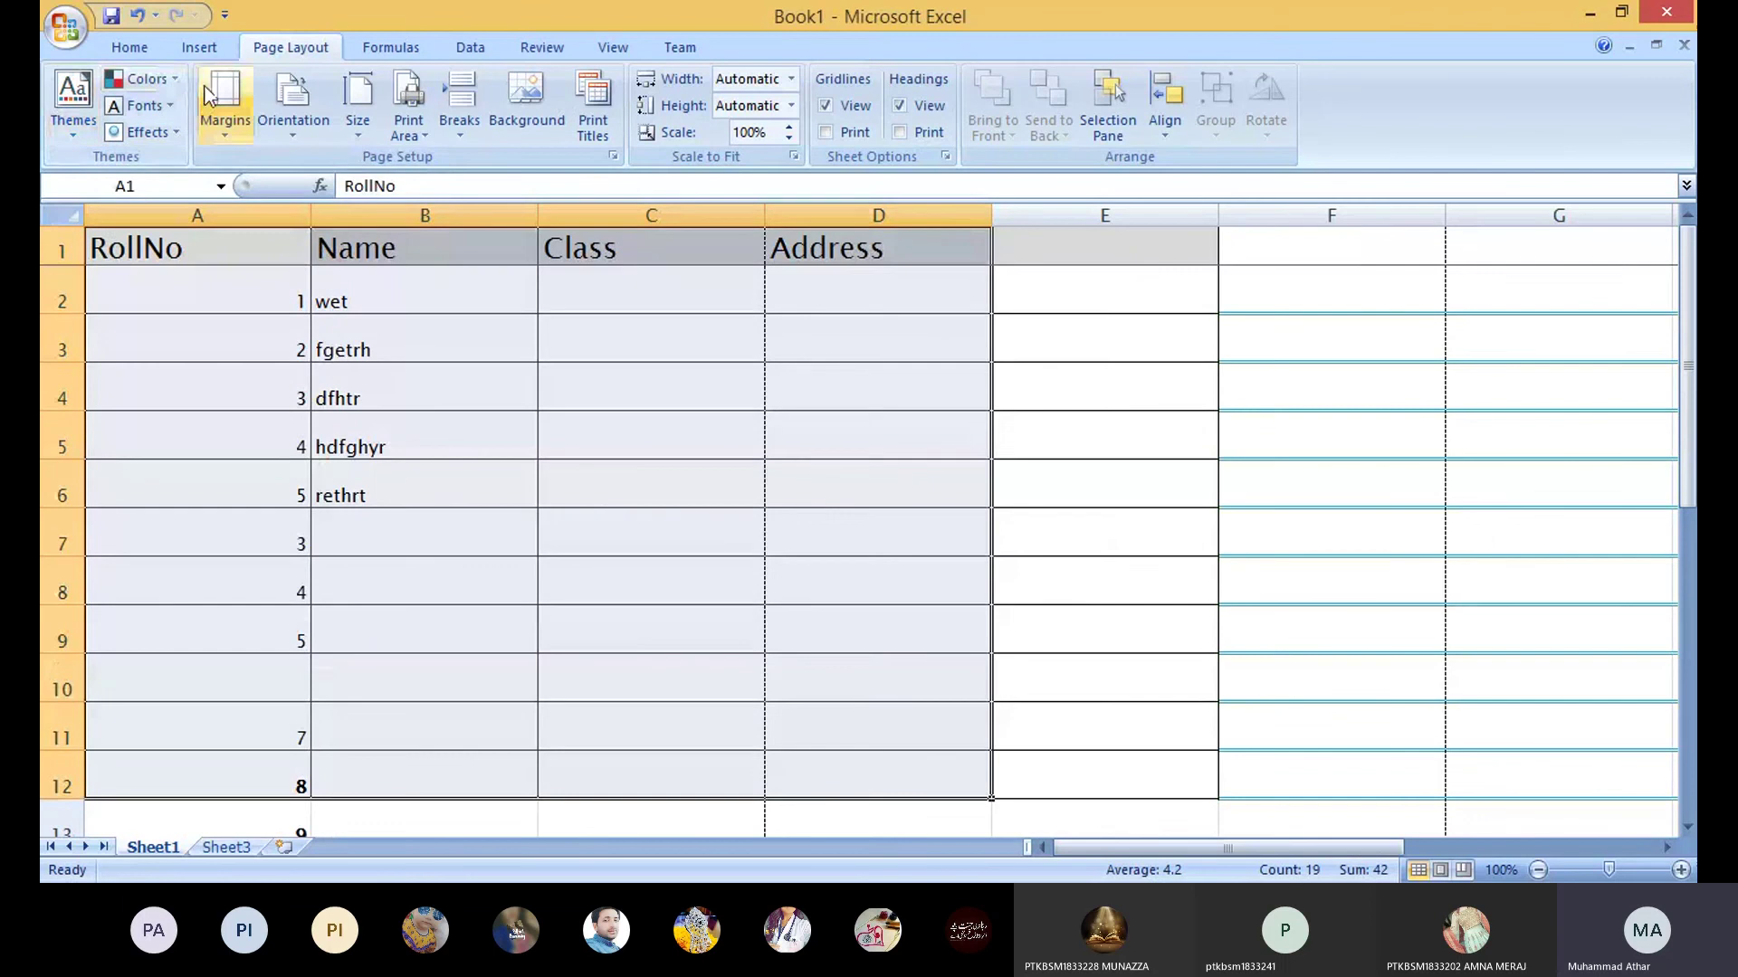
pyautogui.click(174, 109)
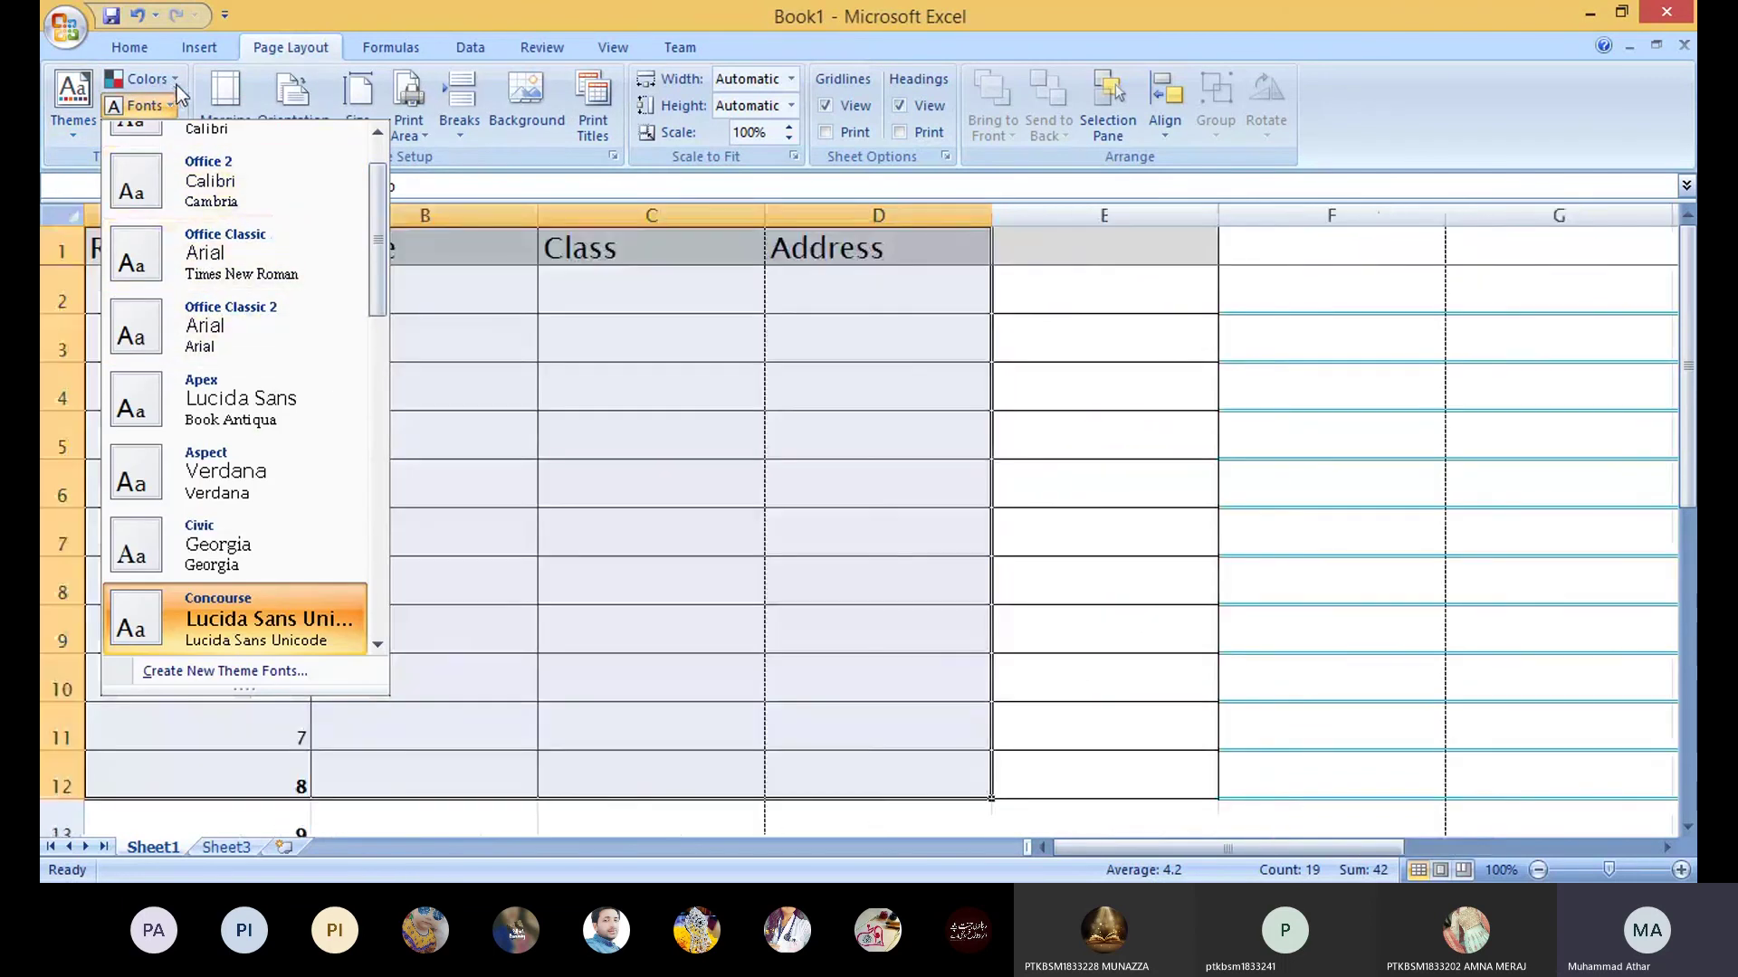
pyautogui.click(176, 83)
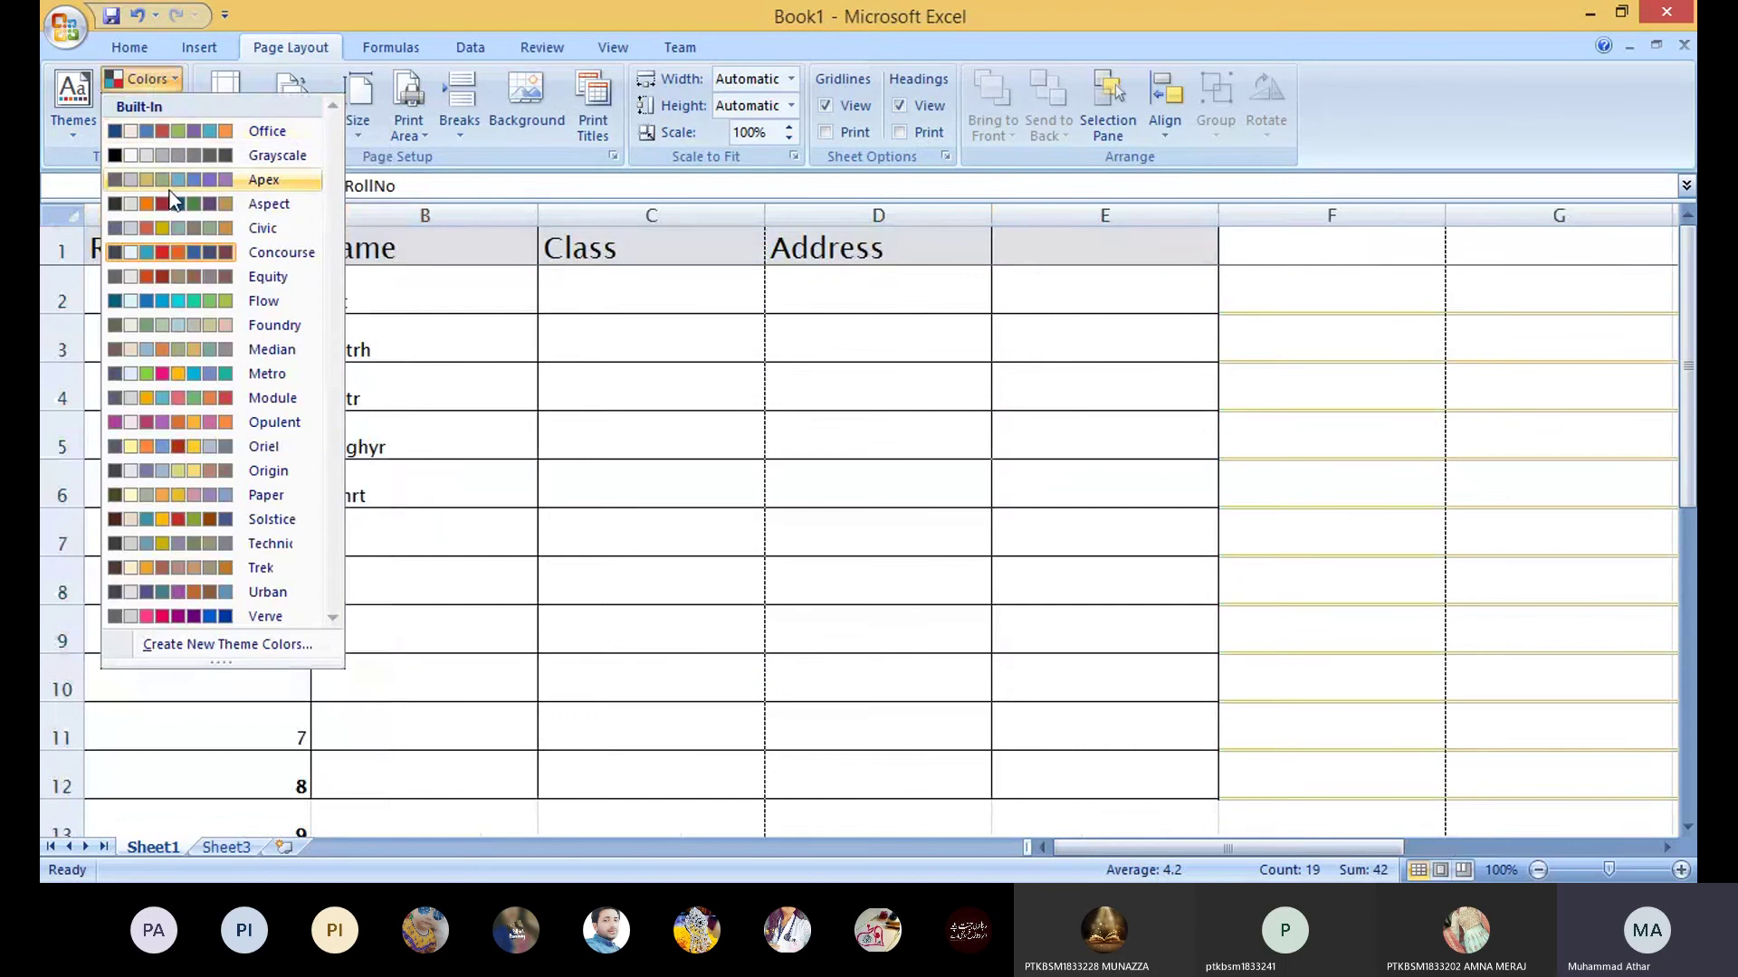
pyautogui.click(176, 279)
pyautogui.click(685, 353)
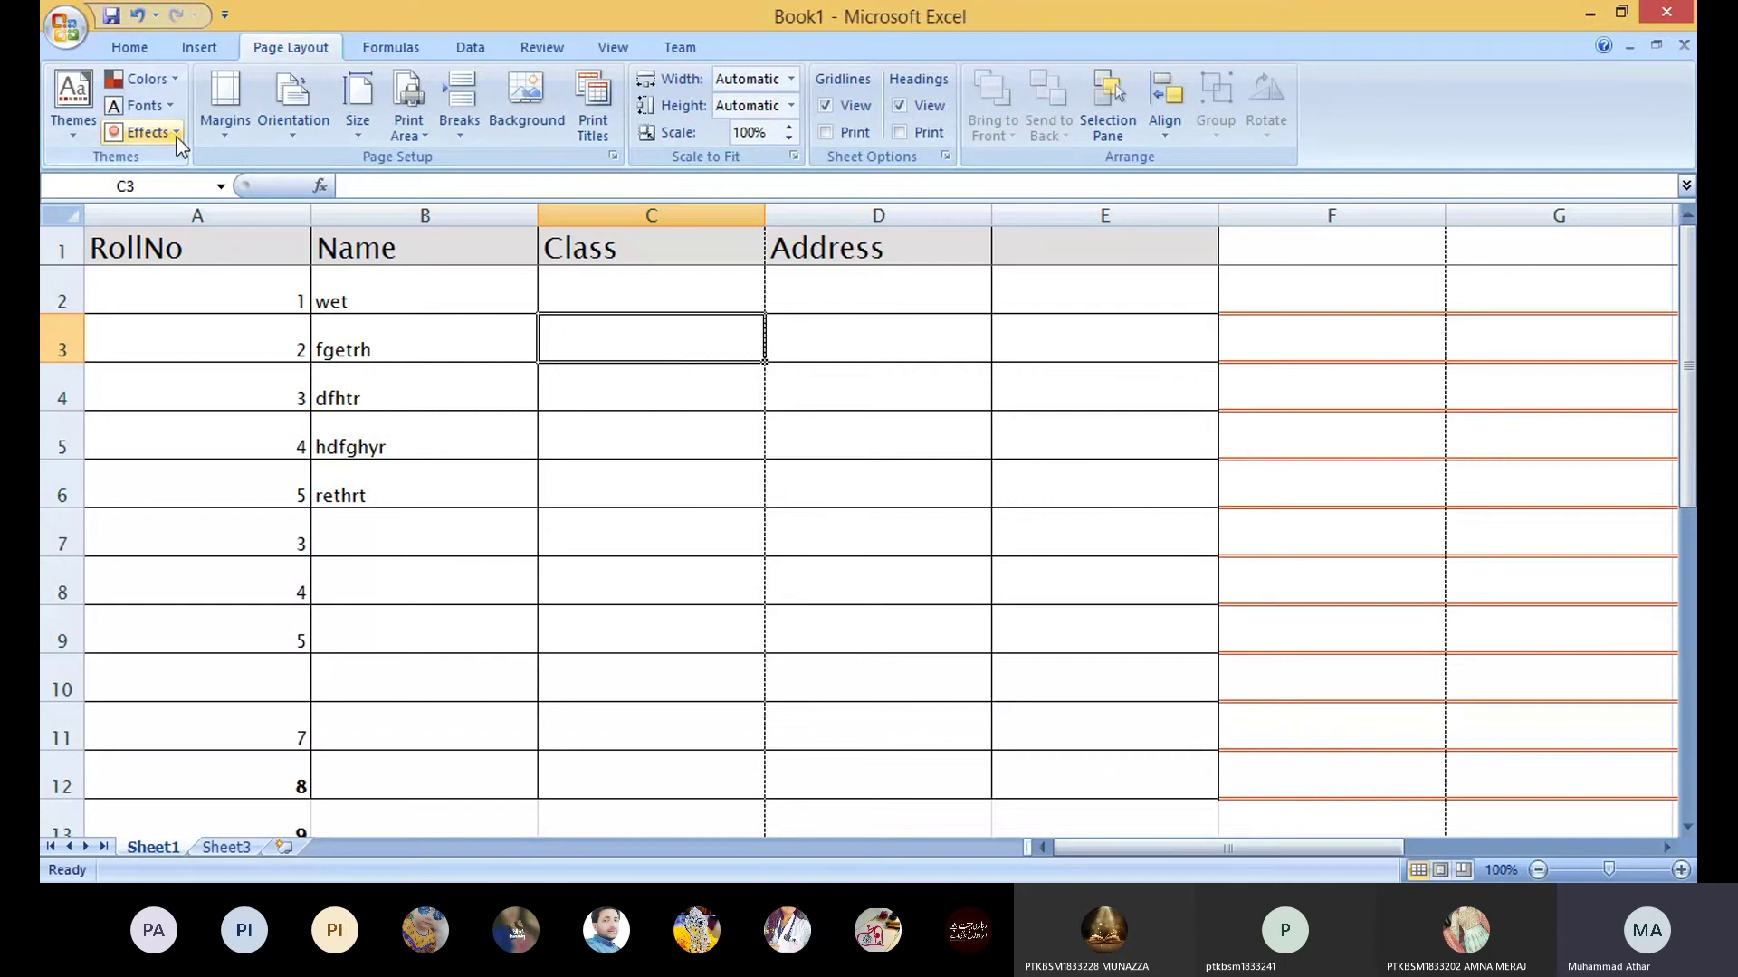
# Step: Set the workbook's theme effects to Office
pyautogui.click(177, 137)
pyautogui.click(167, 226)
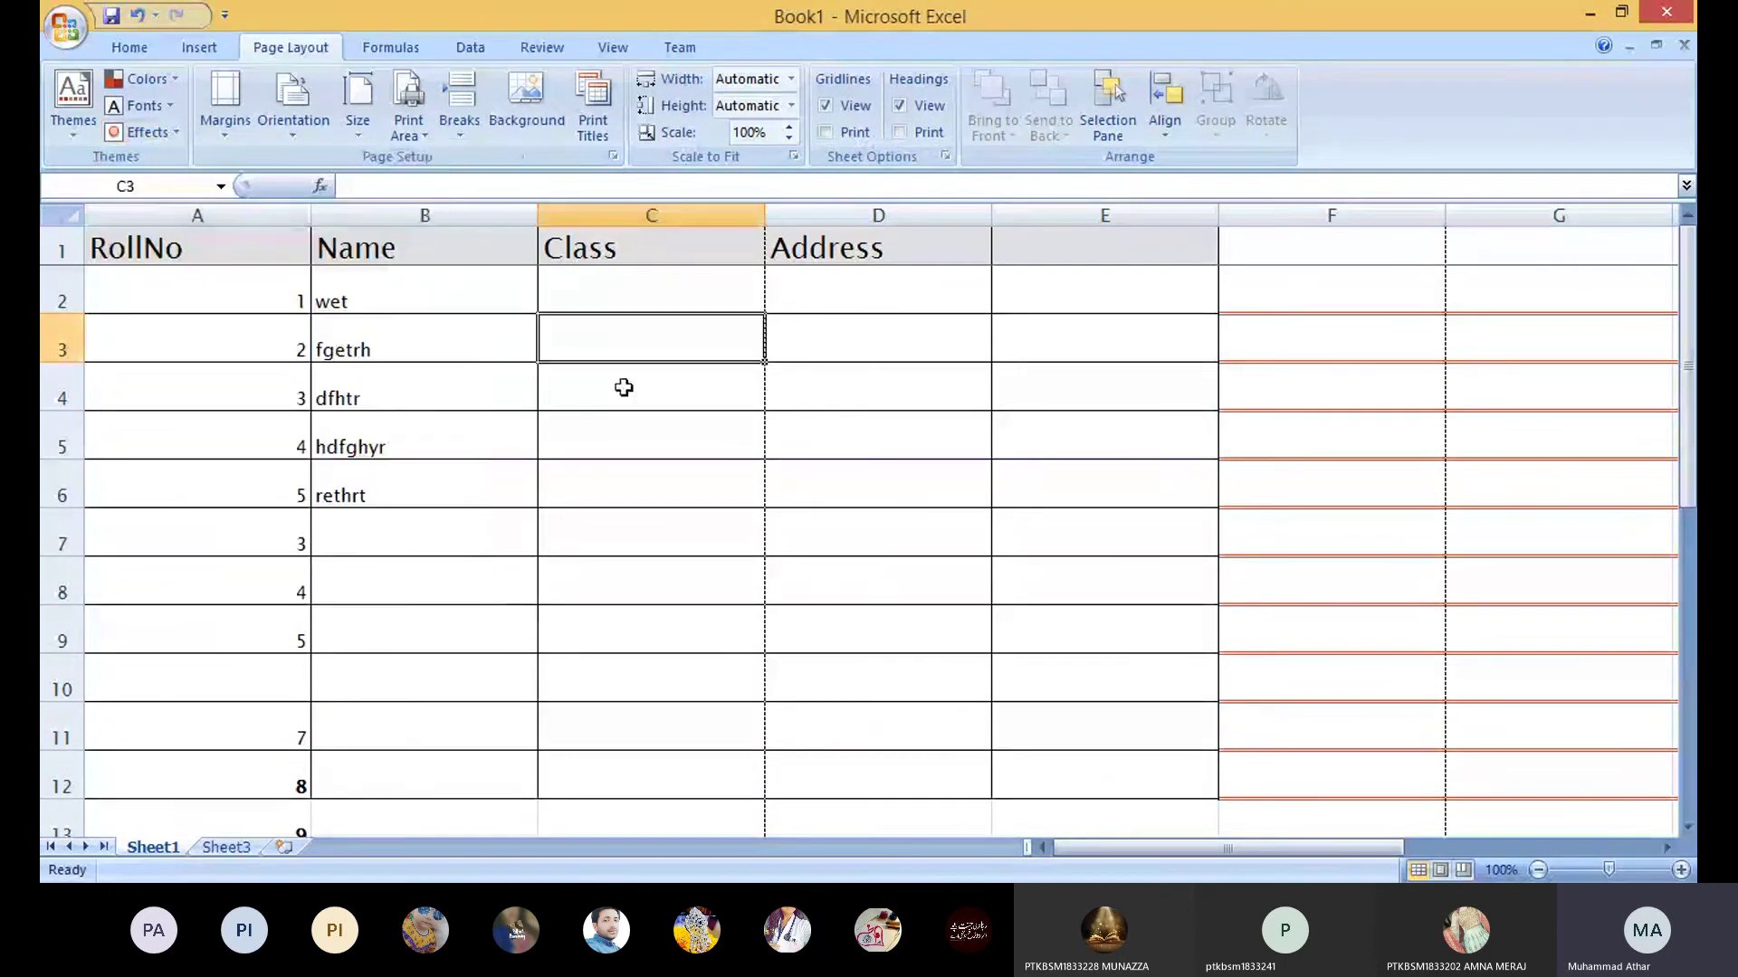
pyautogui.click(625, 387)
# Step: Select the table range A1:D12 and apply the Median theme effects
pyautogui.moveTo(203, 267); pyautogui.dragTo(956, 770)
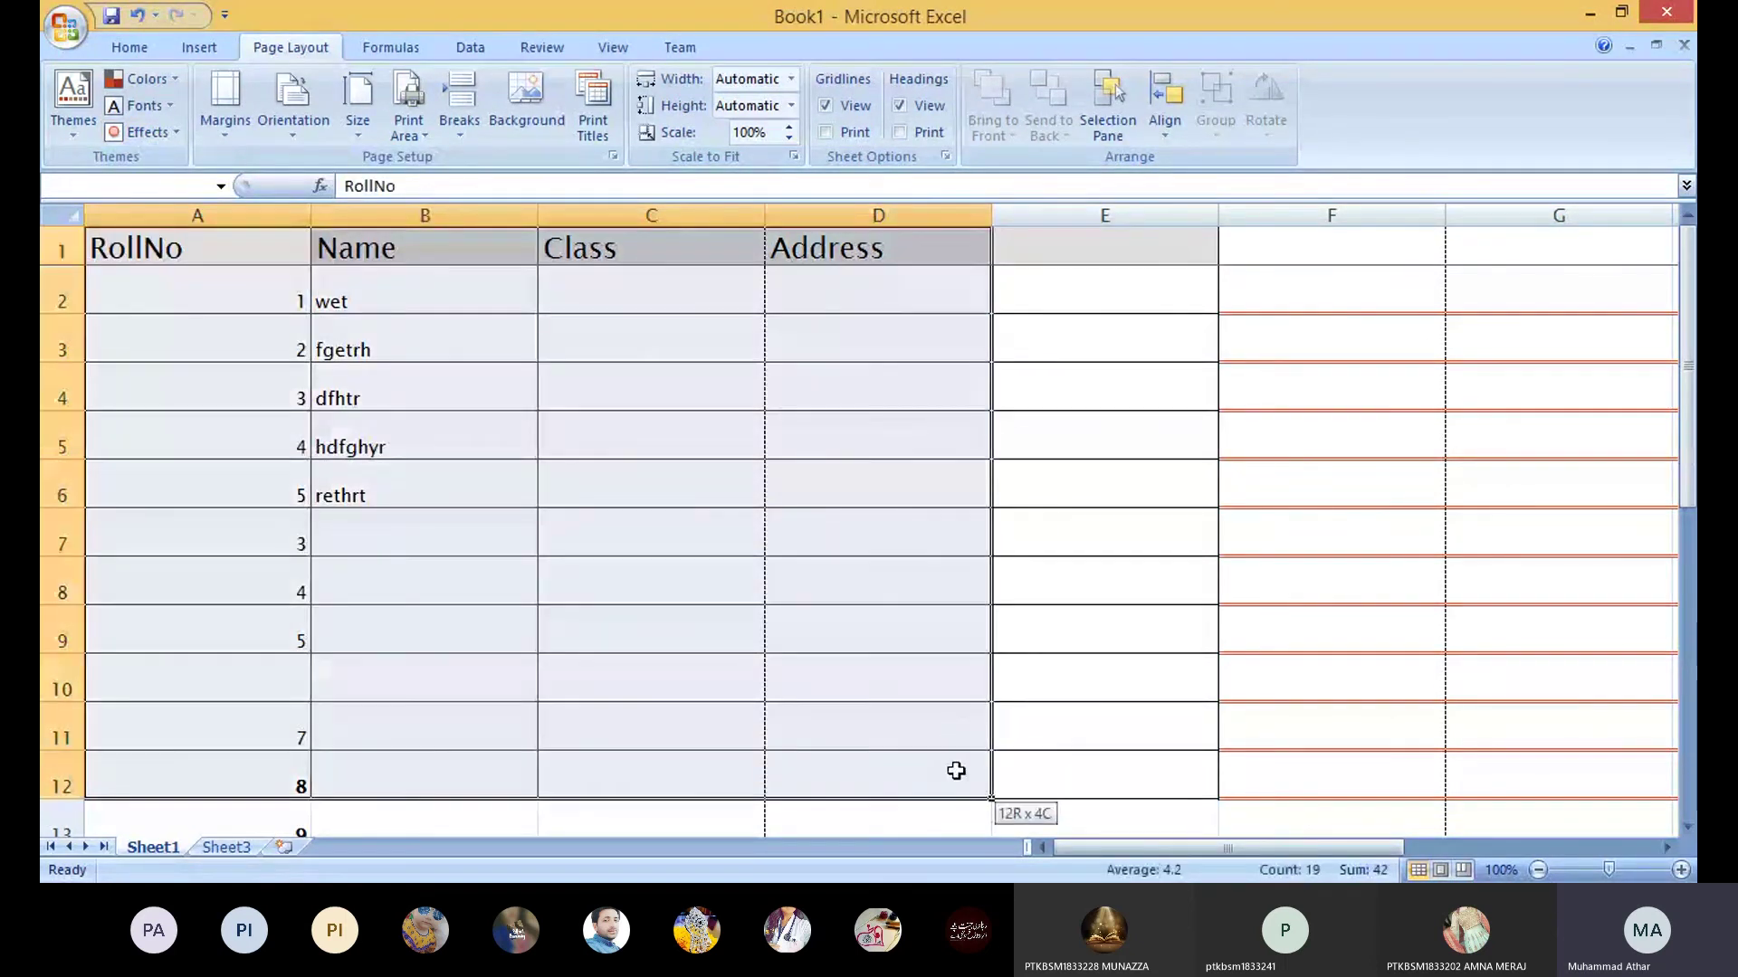
pyautogui.click(140, 132)
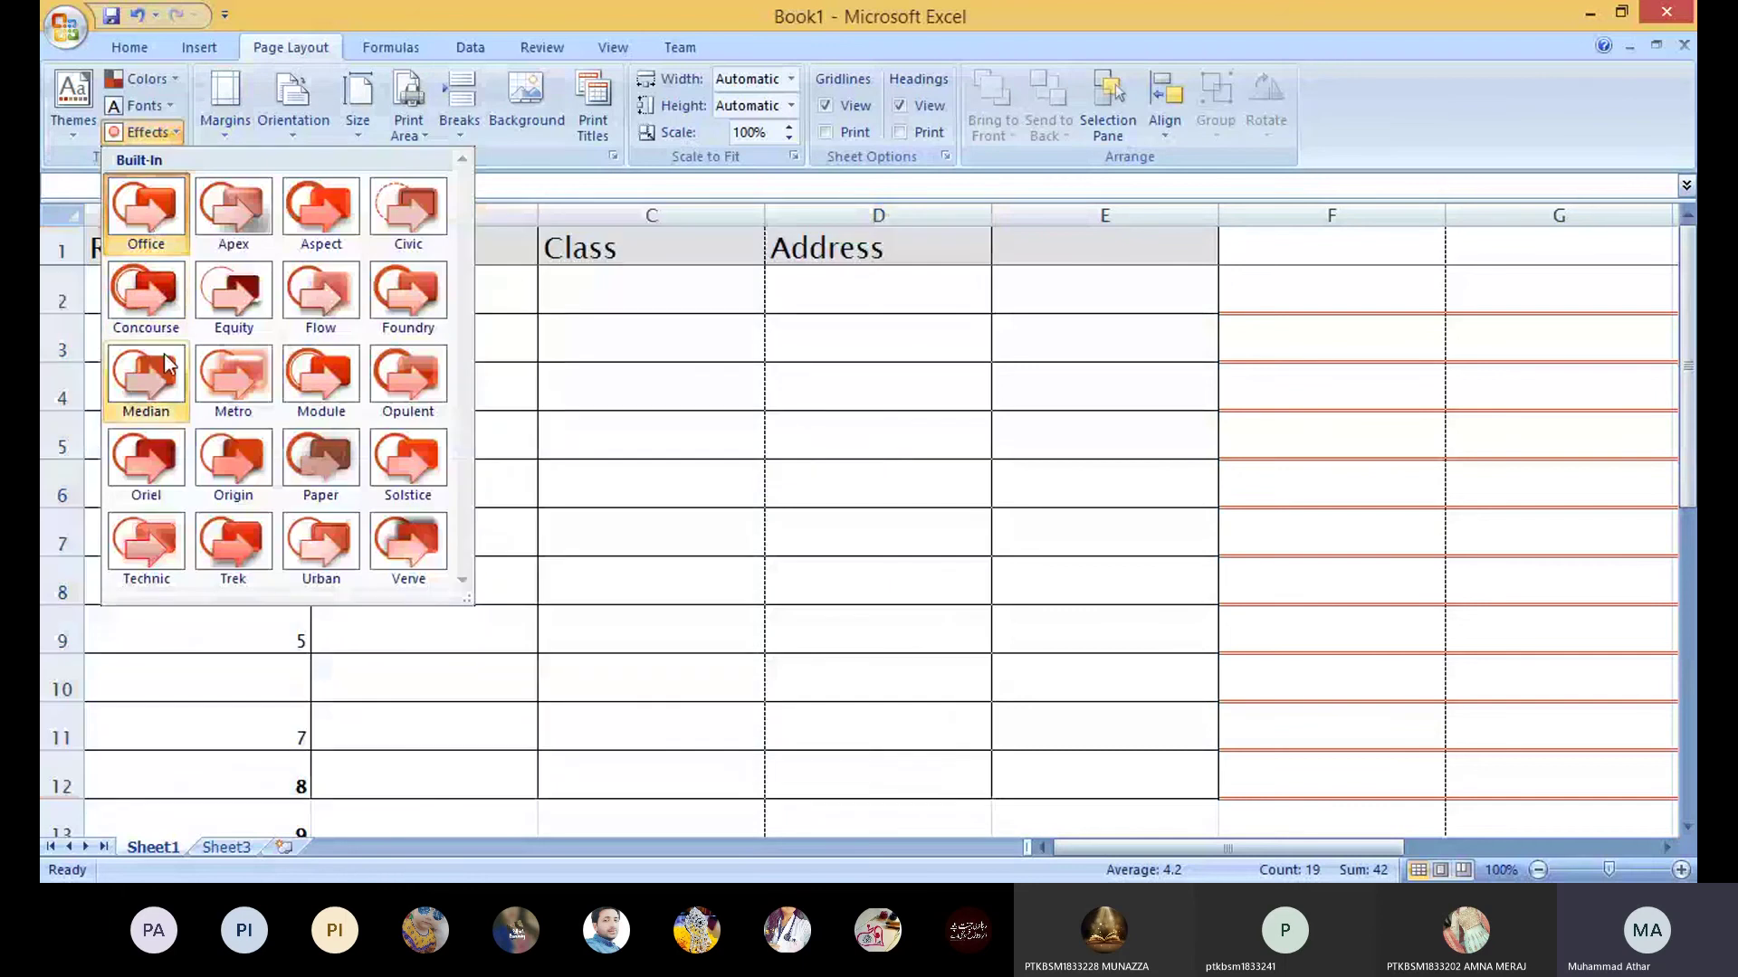
pyautogui.click(145, 373)
pyautogui.click(793, 512)
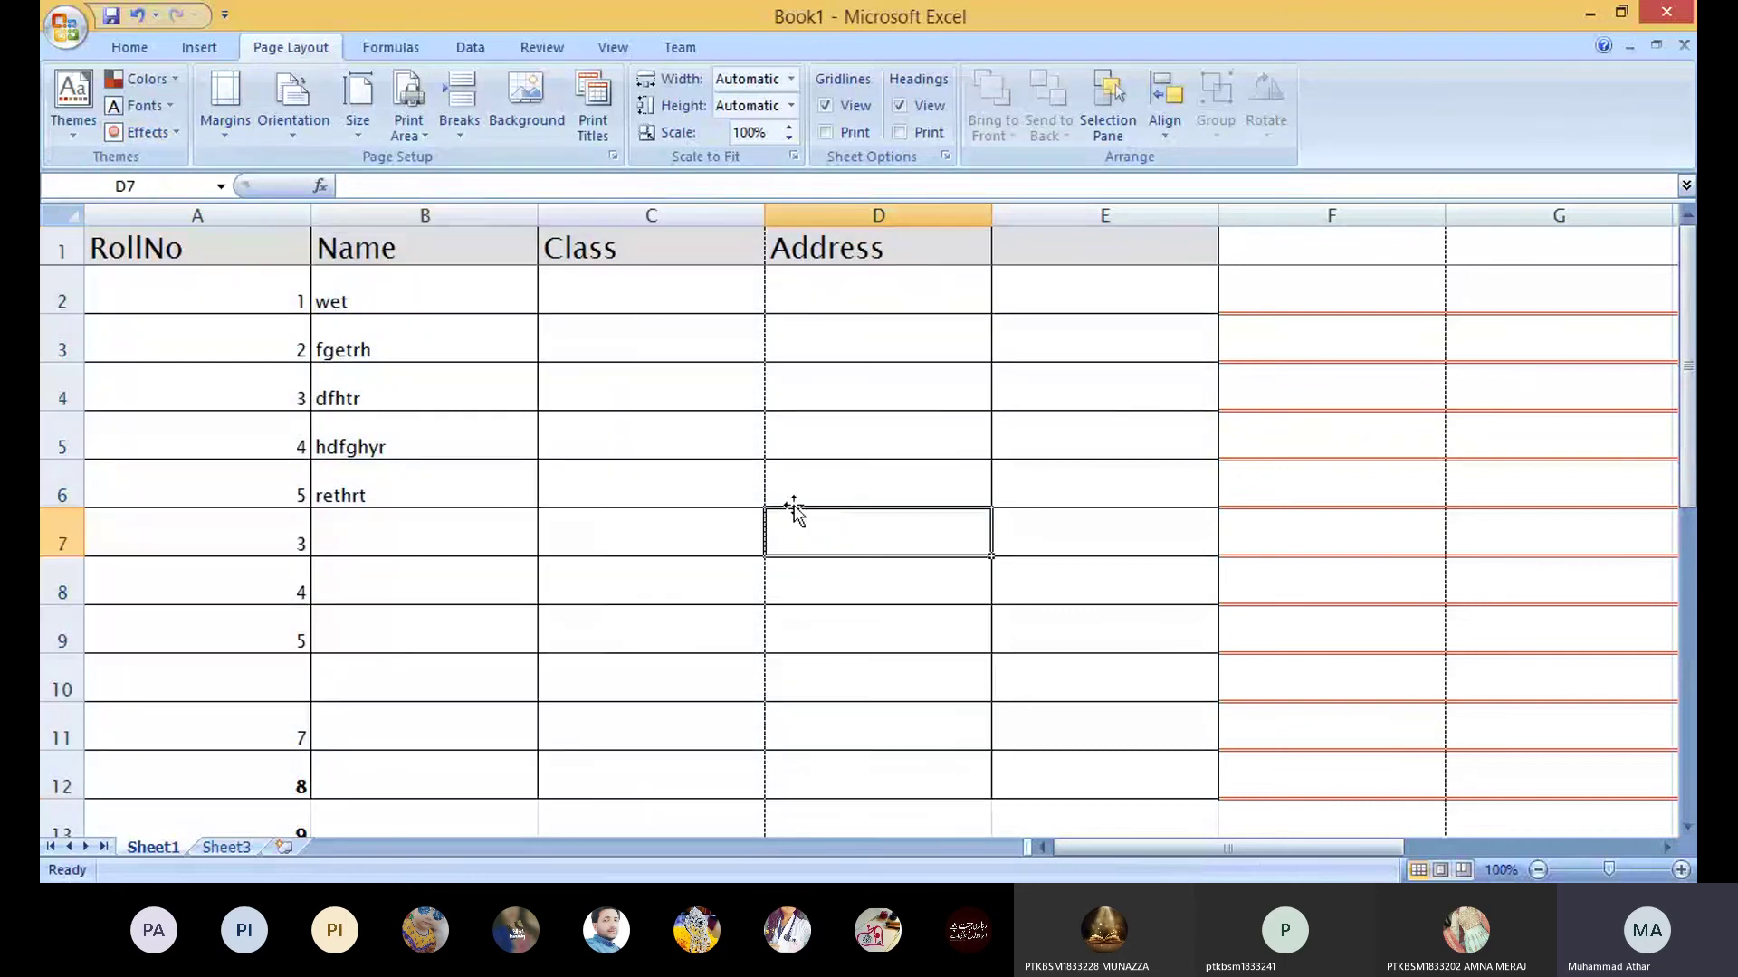
pyautogui.click(234, 134)
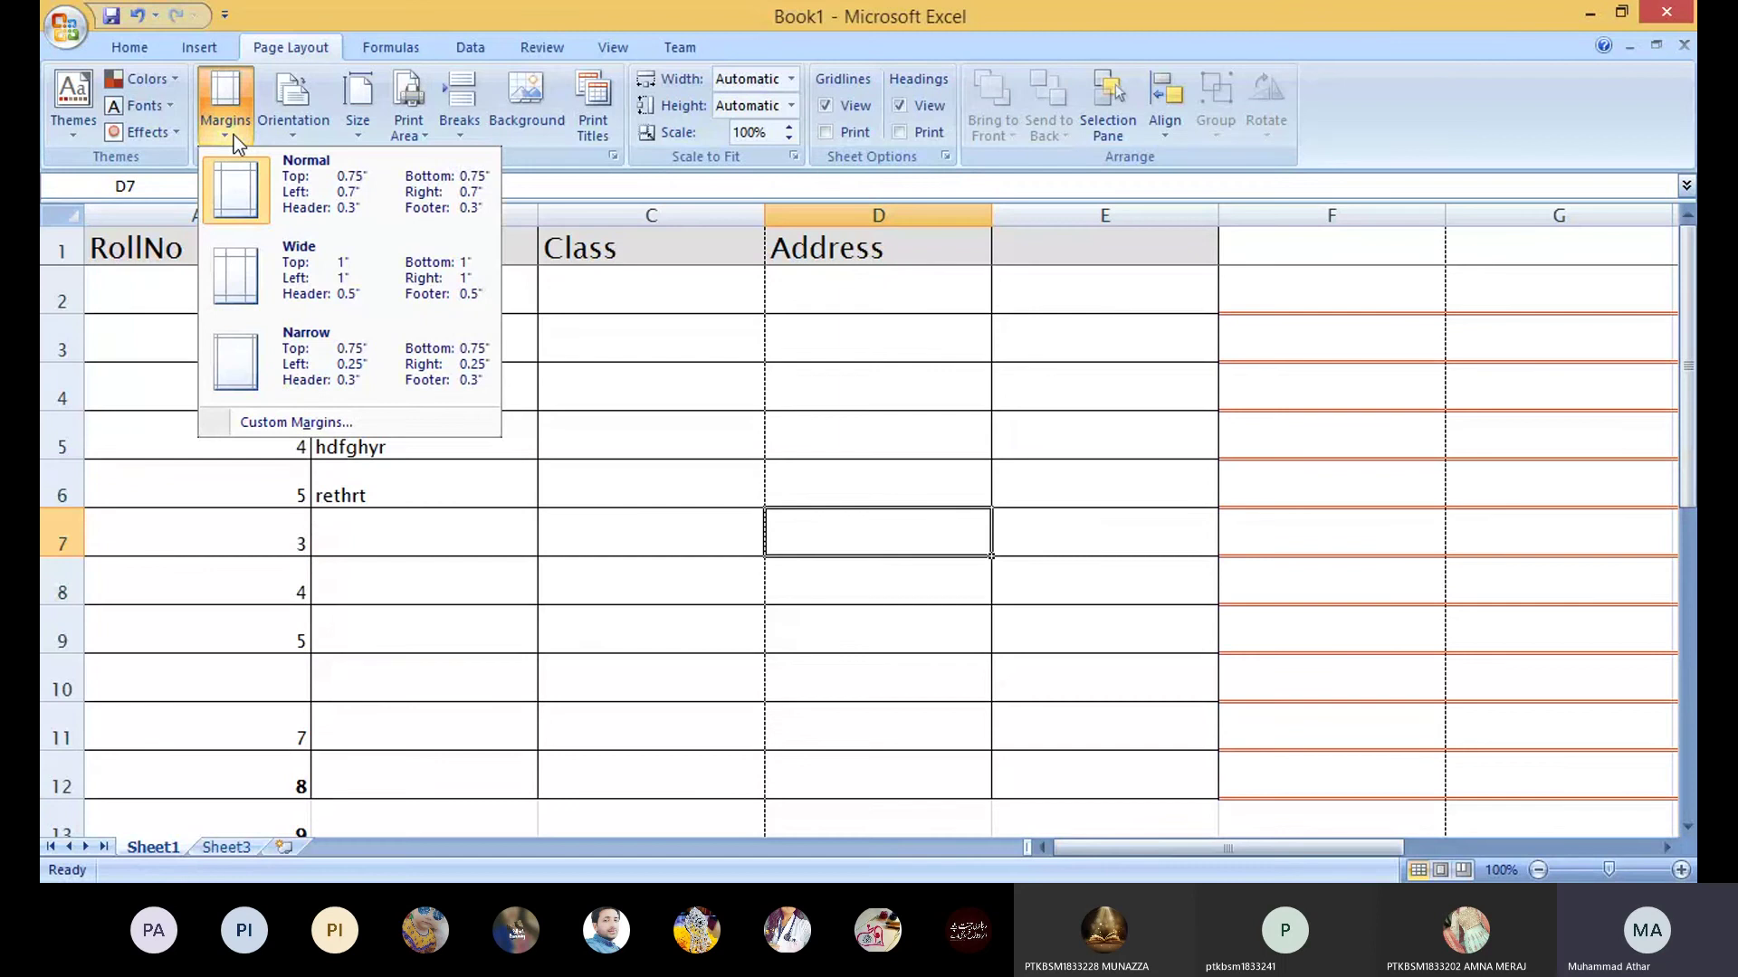
pyautogui.click(288, 130)
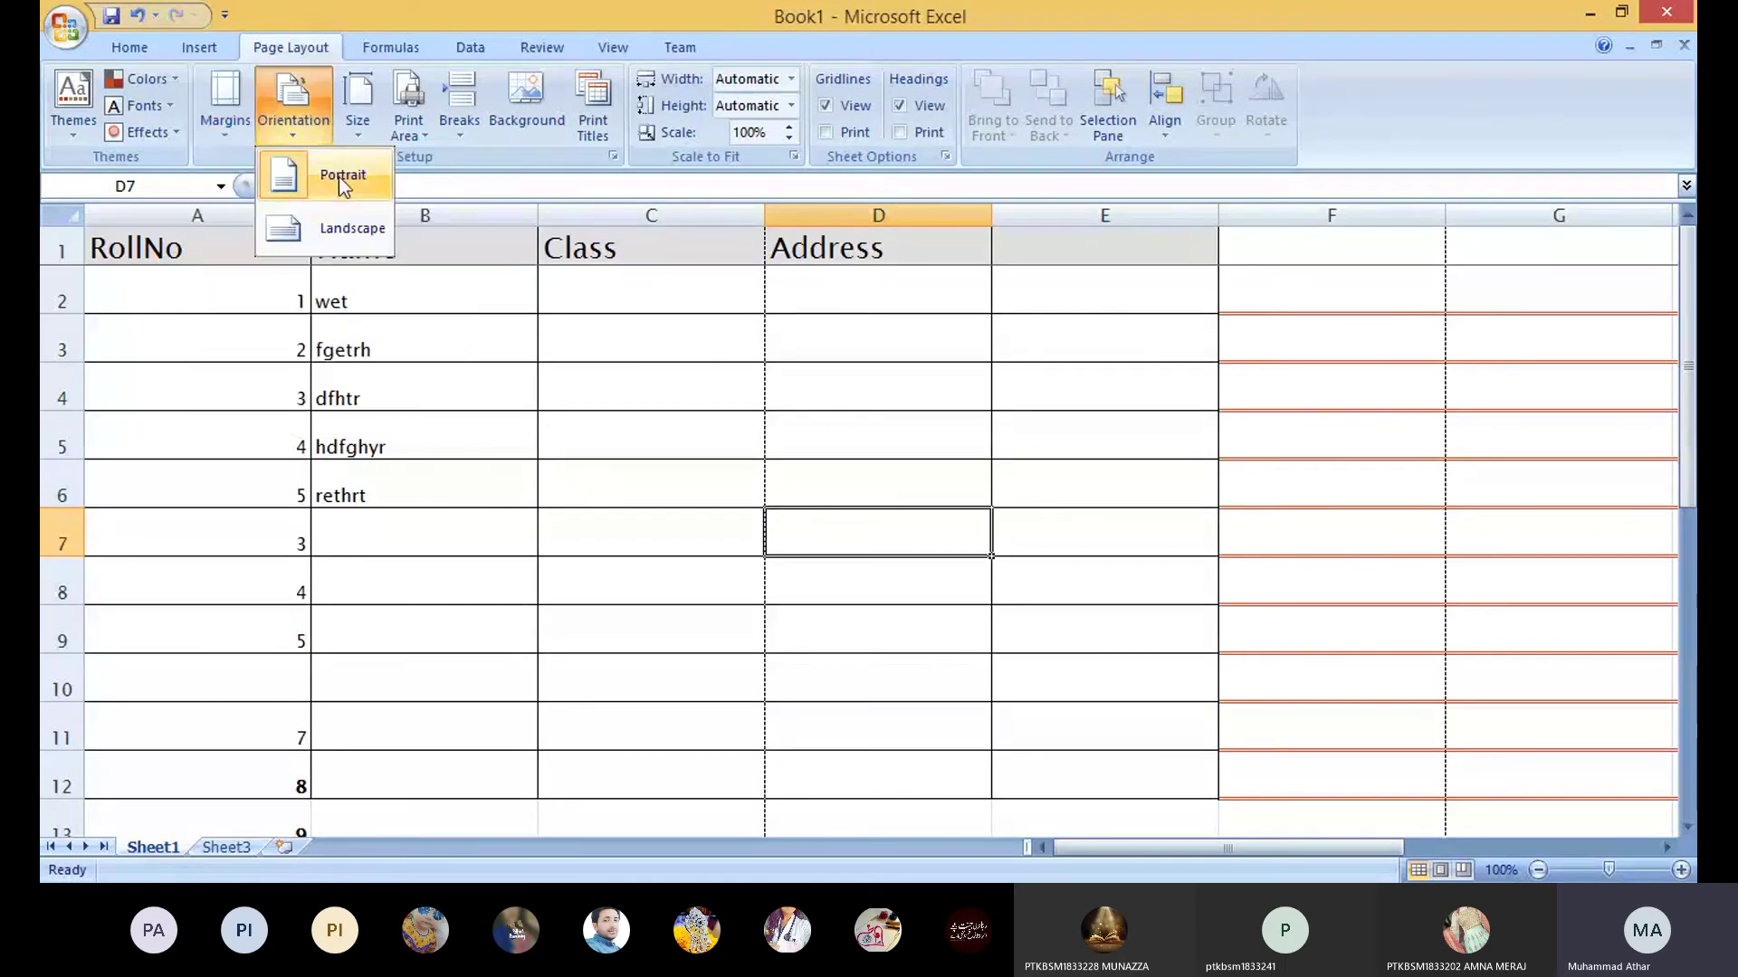
pyautogui.click(356, 129)
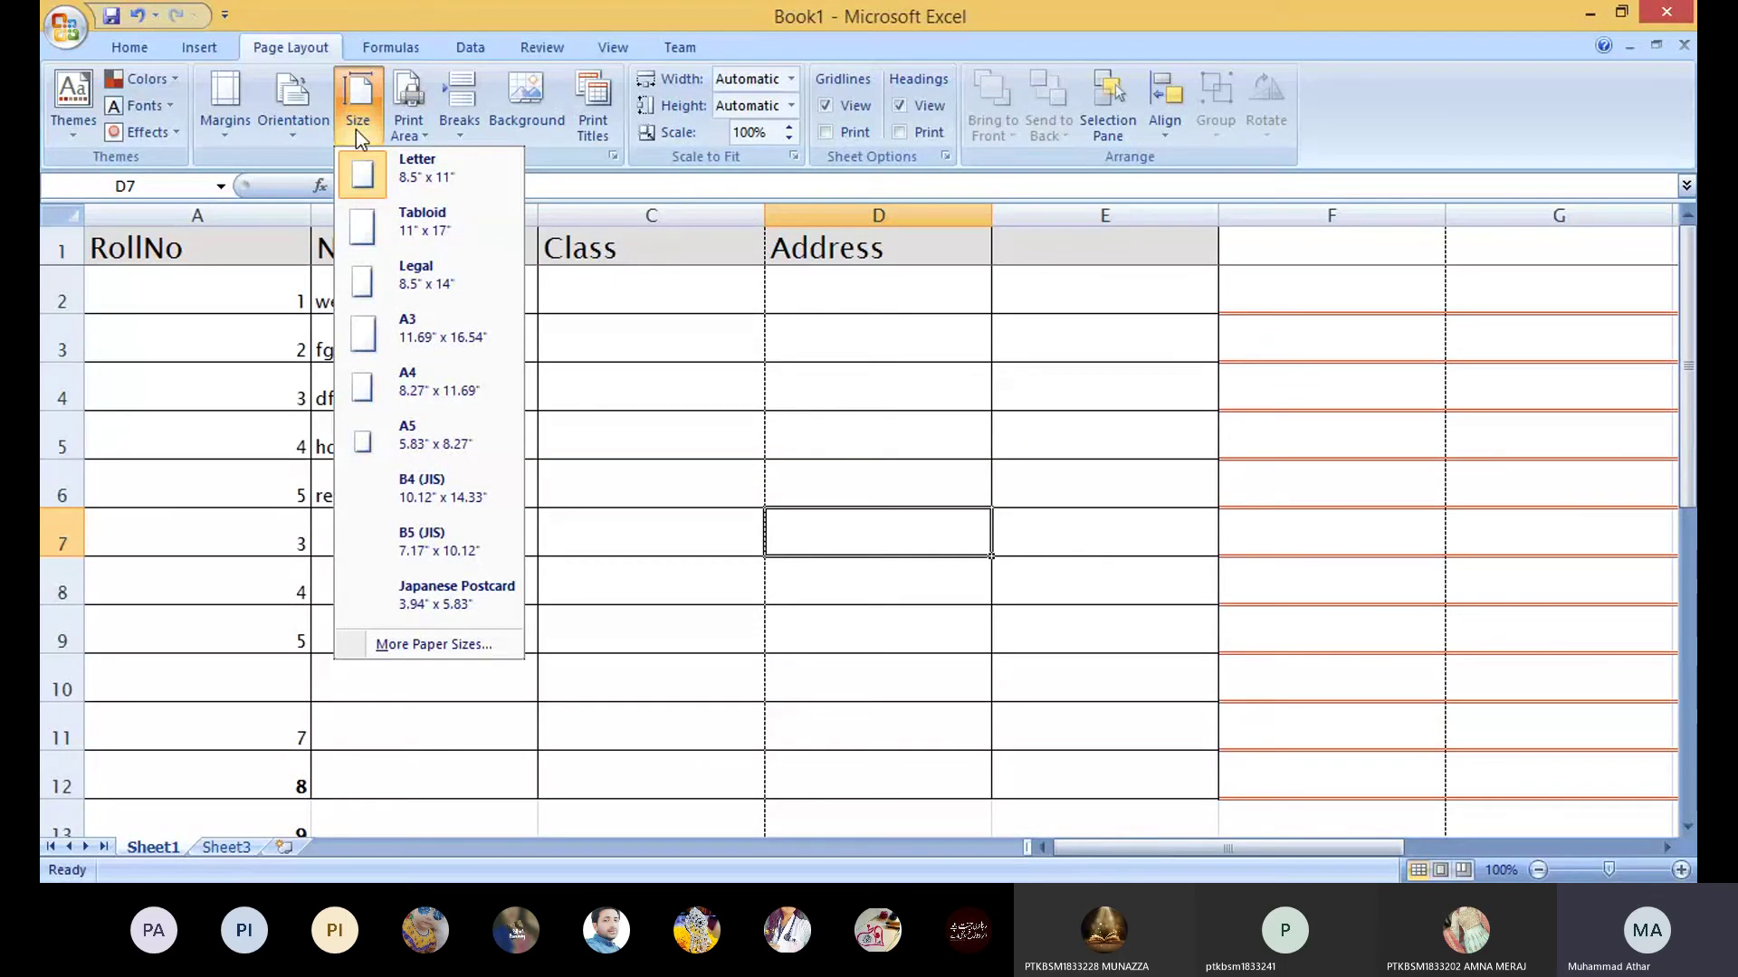
# Step: Set the single cell D7 as the print area
pyautogui.click(426, 138)
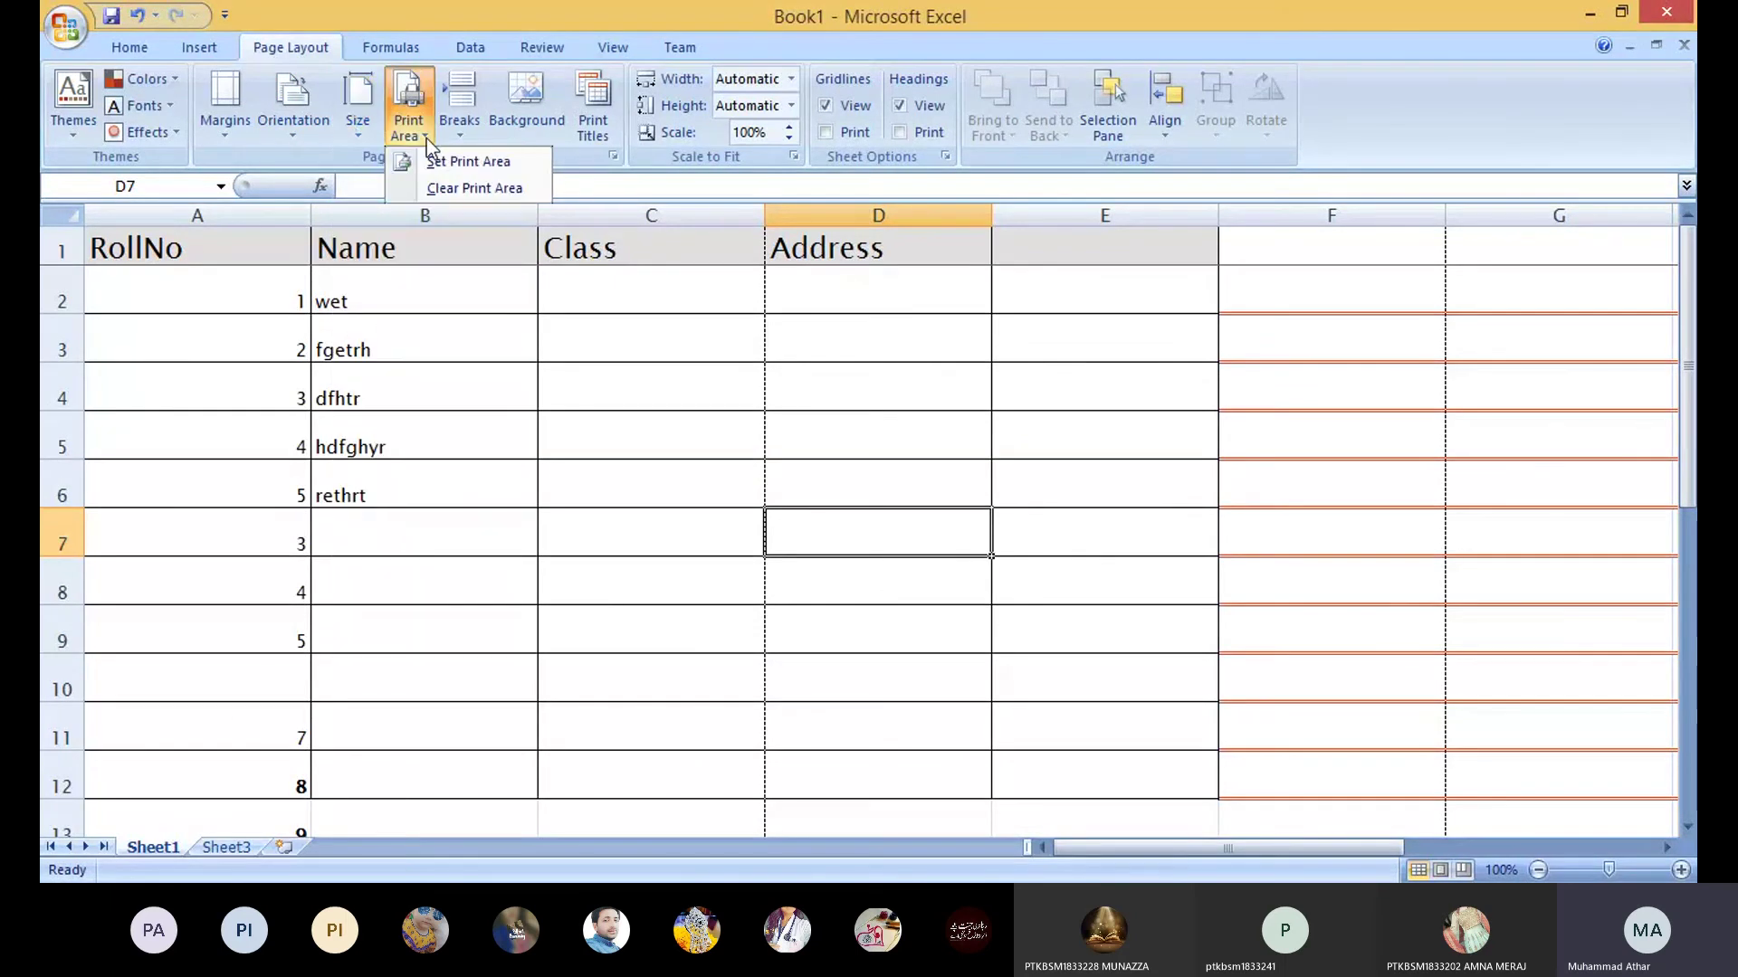
pyautogui.click(466, 161)
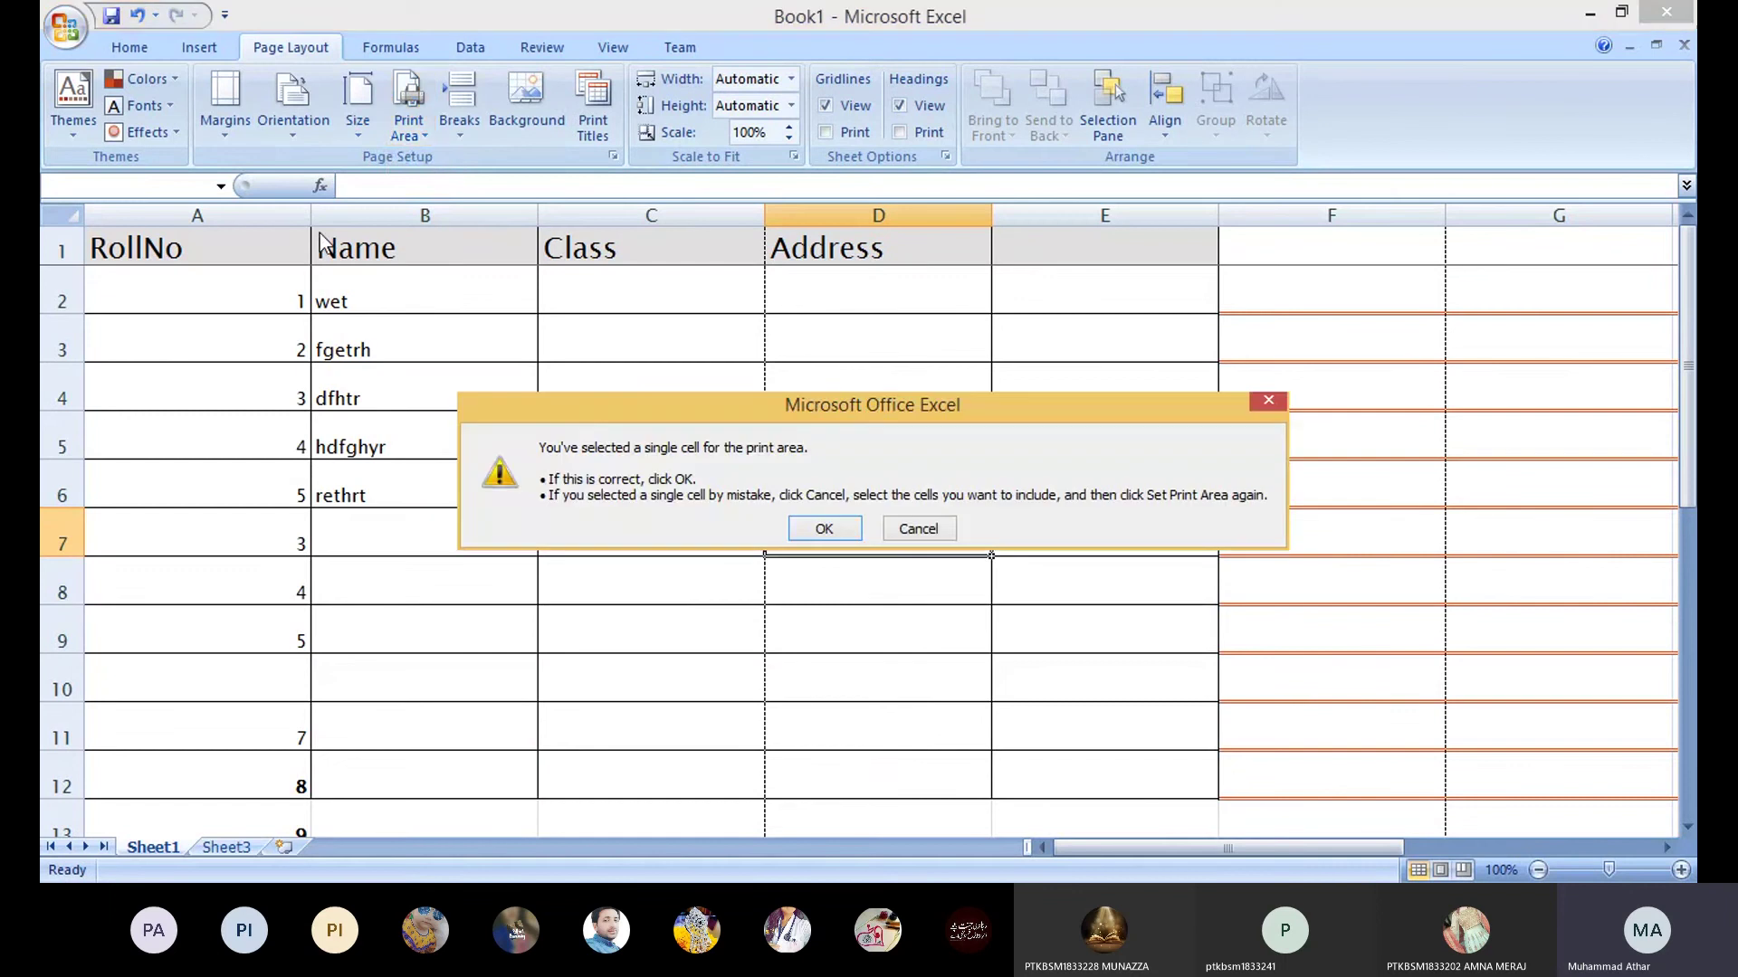
pyautogui.click(824, 528)
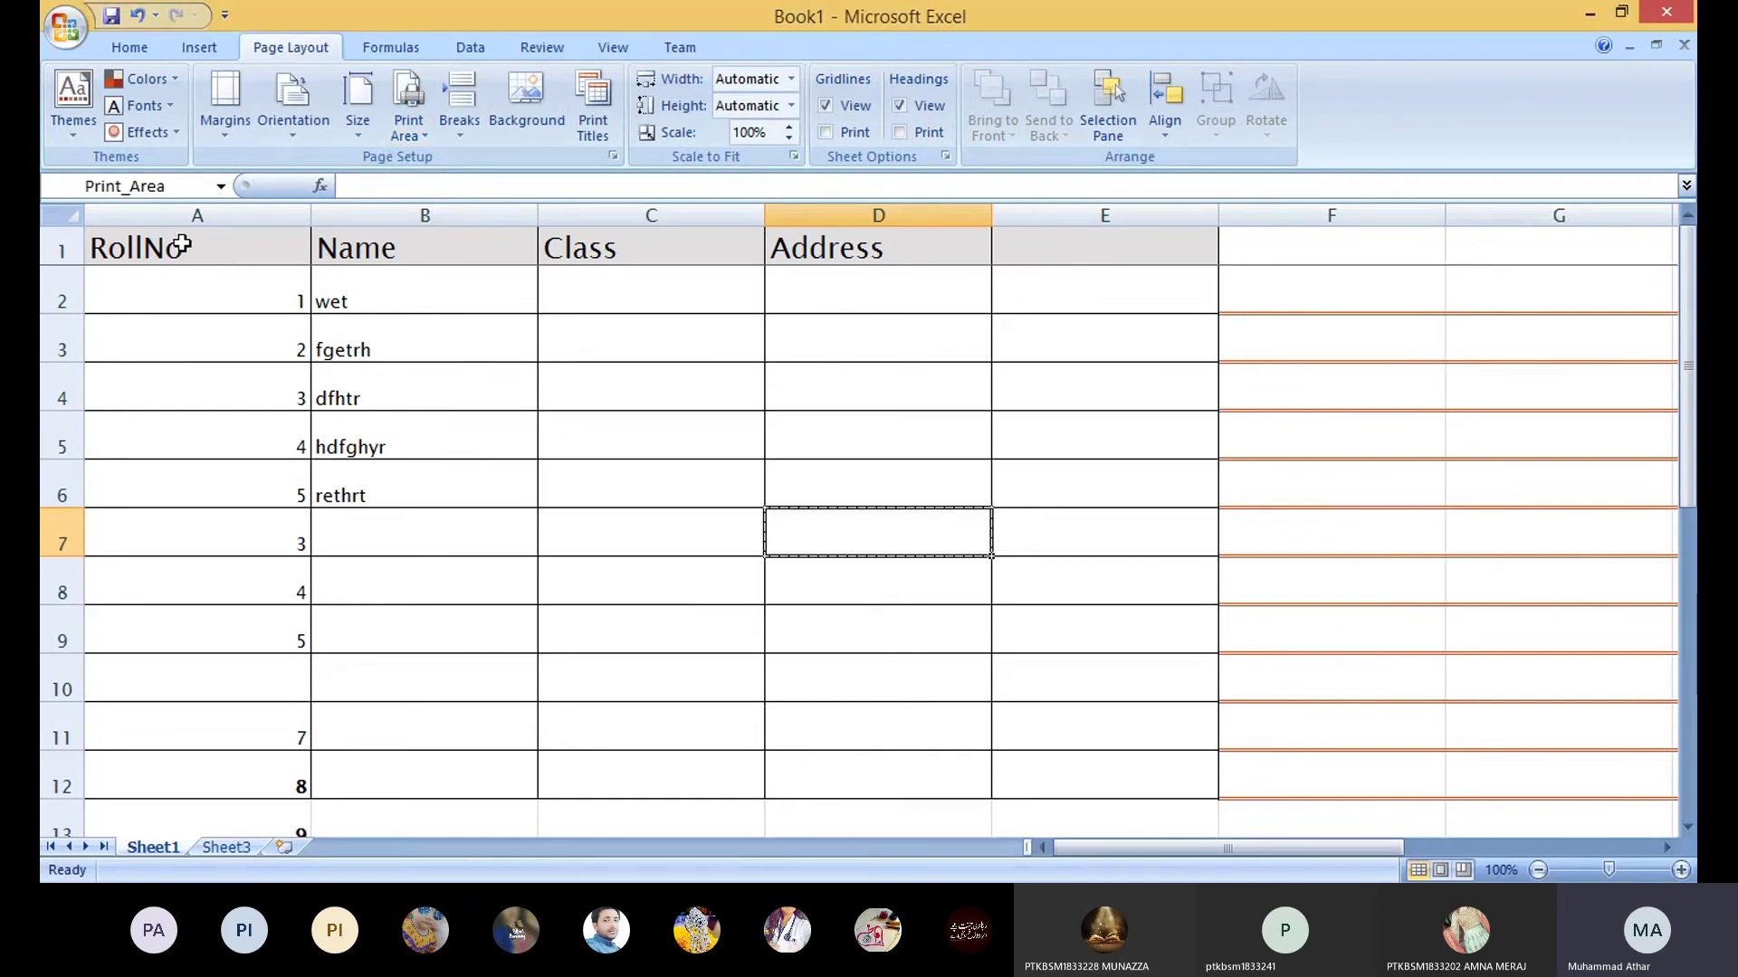
# Step: Set the table range A1:D12 as the print area and check it in print preview
pyautogui.moveTo(179, 243); pyautogui.dragTo(859, 794)
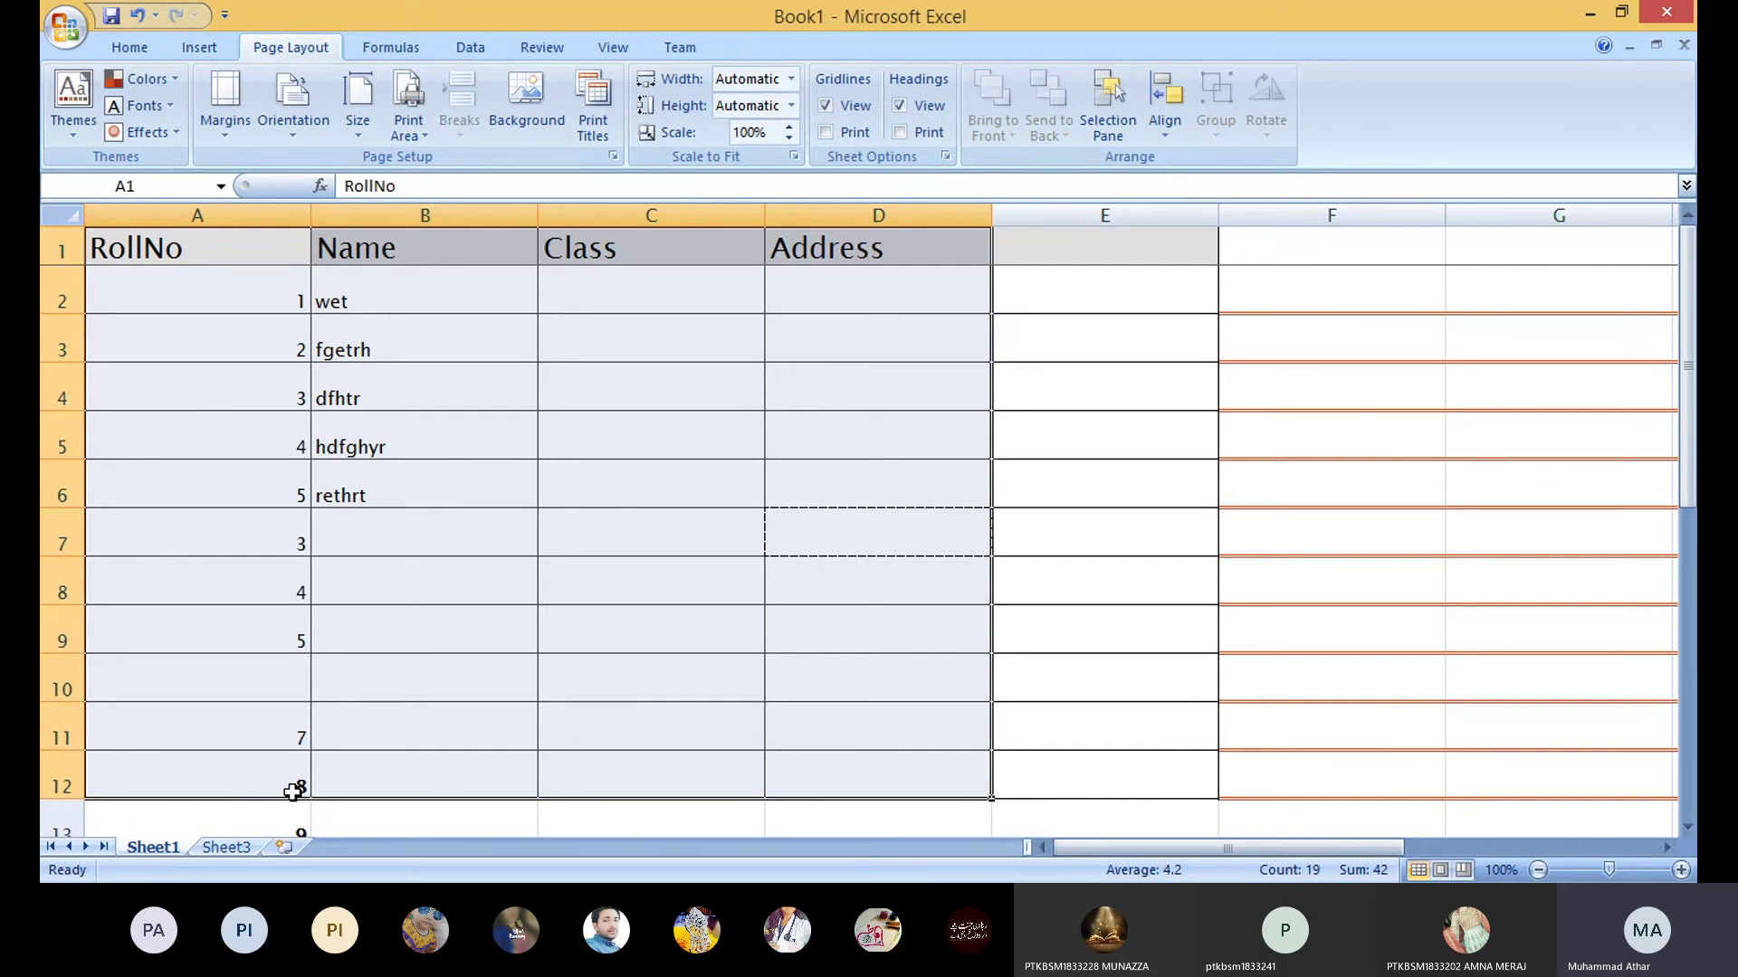
pyautogui.click(429, 143)
pyautogui.click(436, 161)
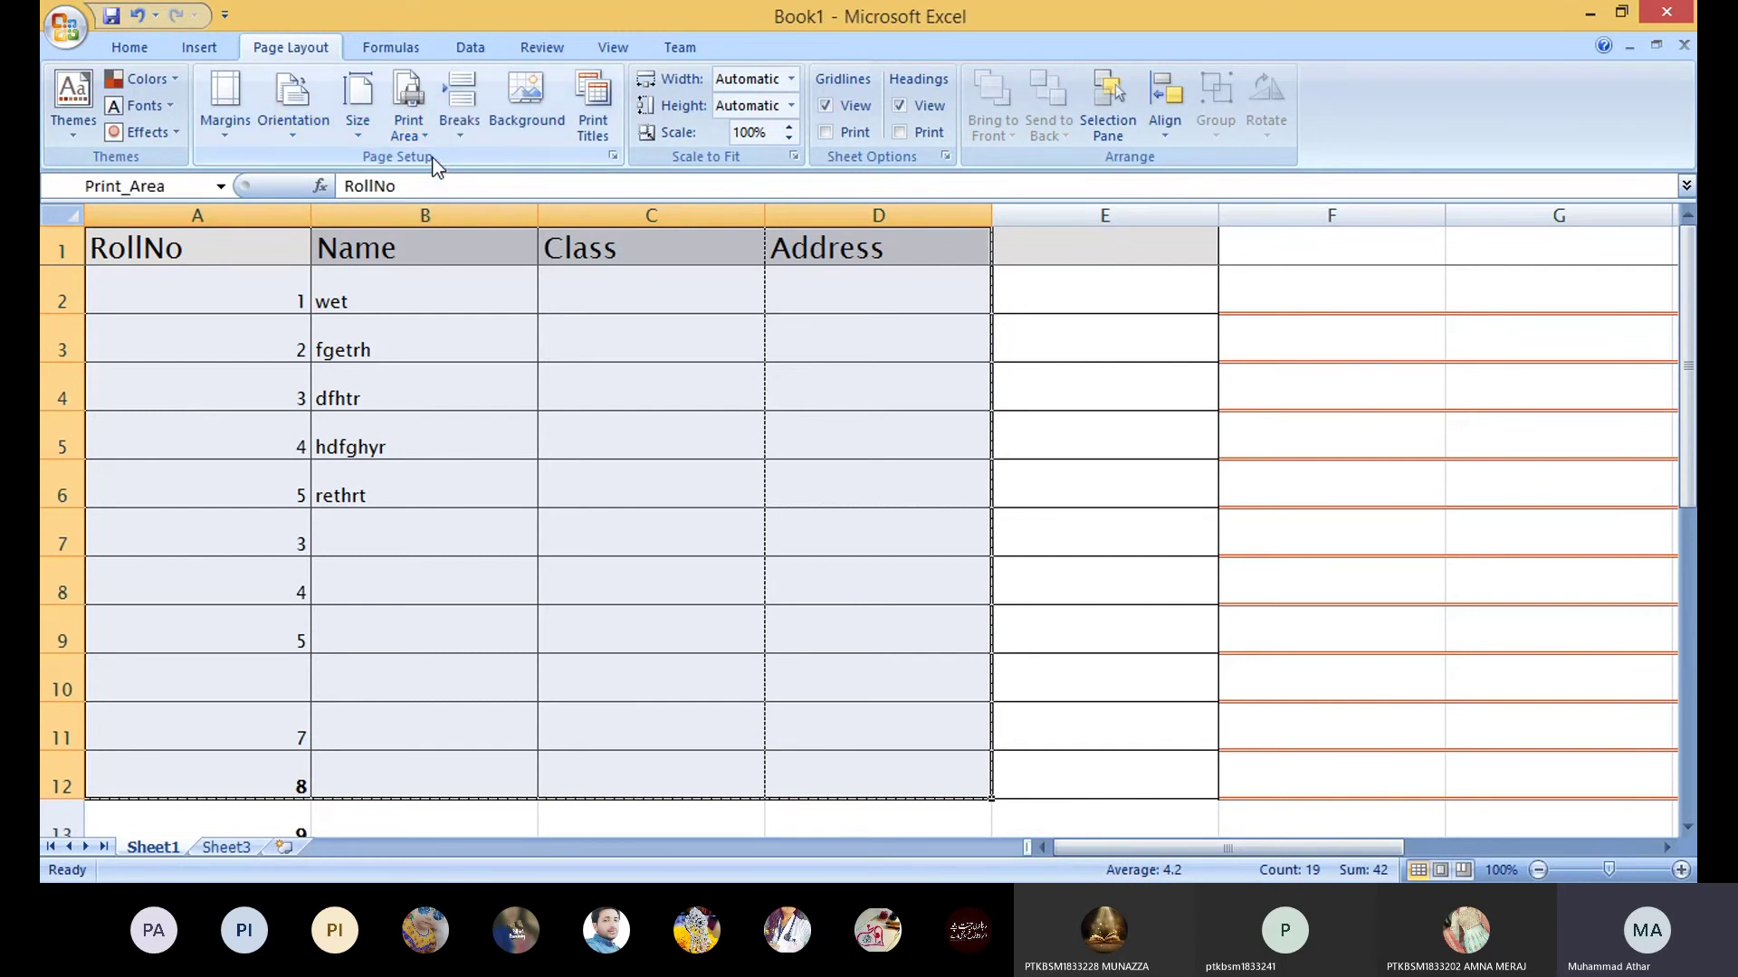
pyautogui.hotkey('ctrl', 'p')
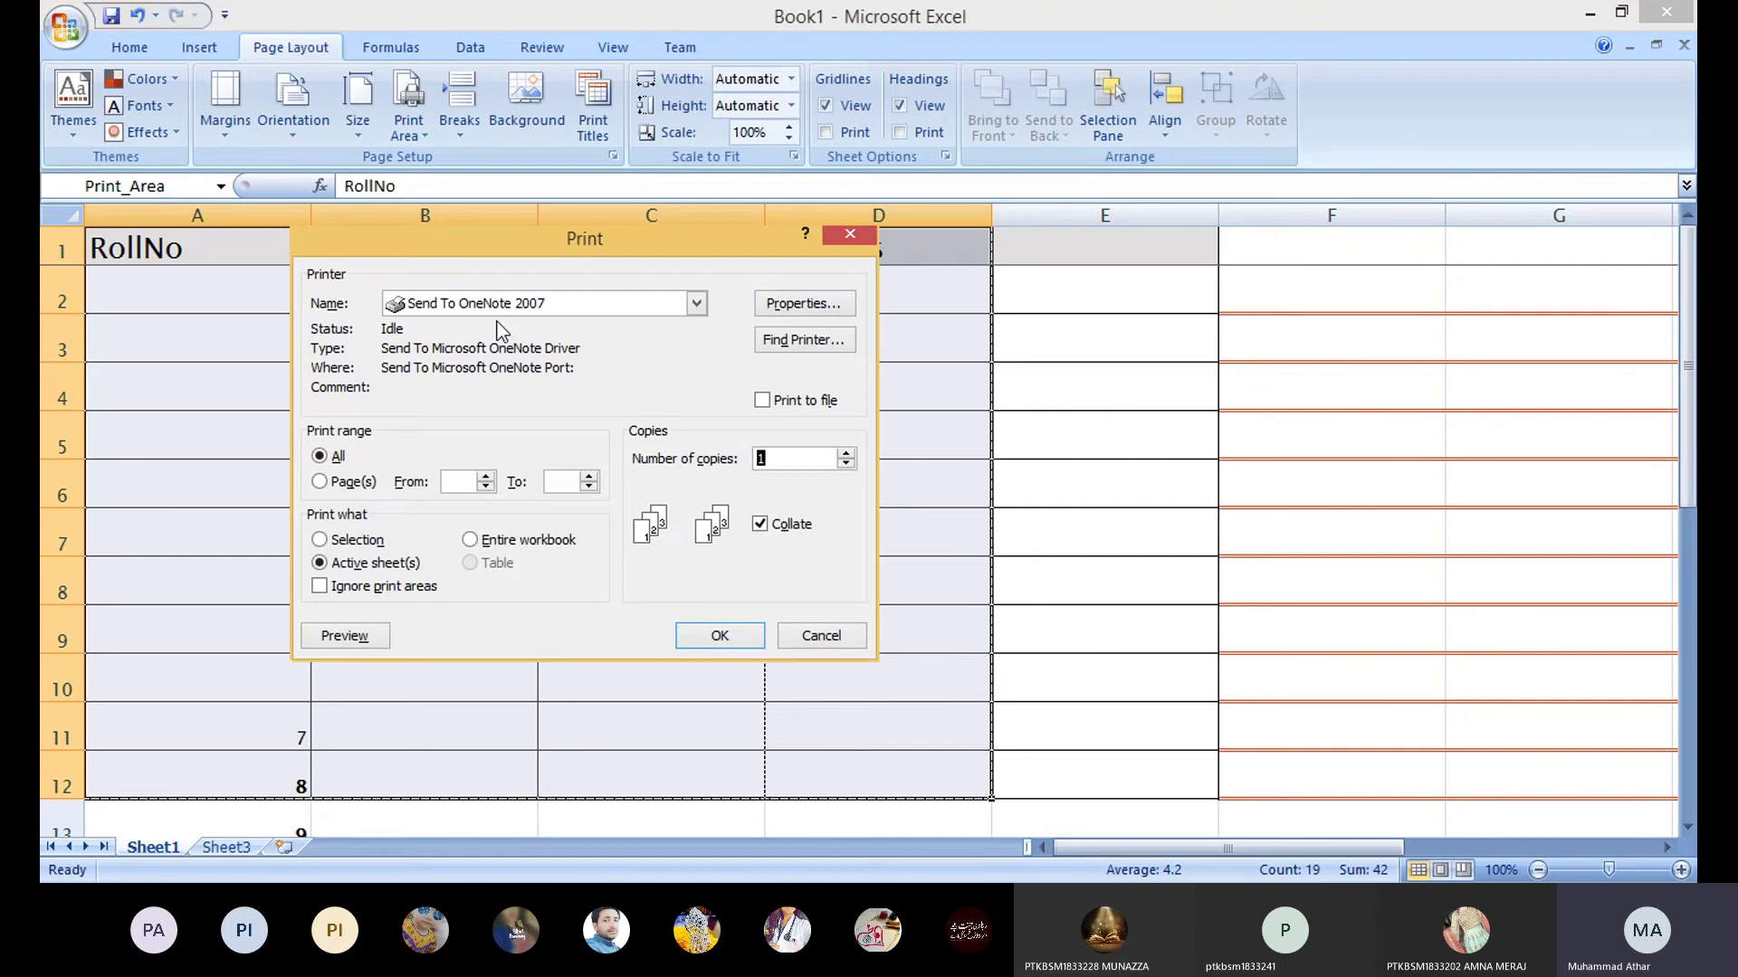
pyautogui.click(345, 637)
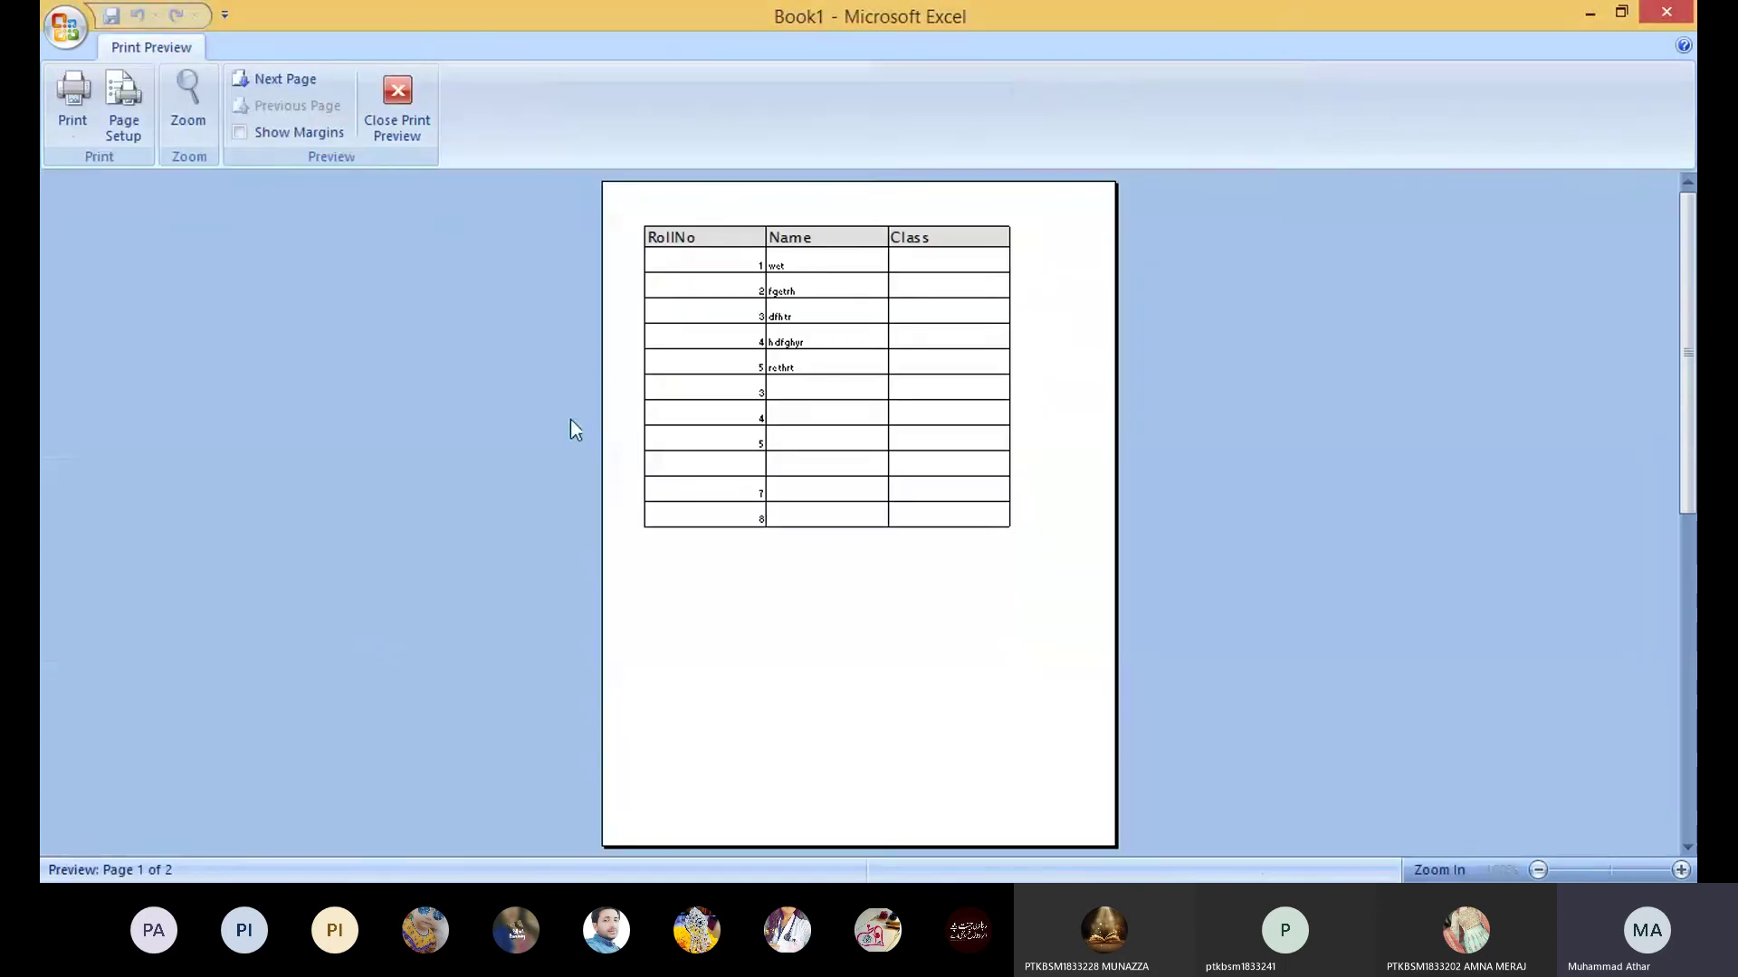
pyautogui.click(395, 102)
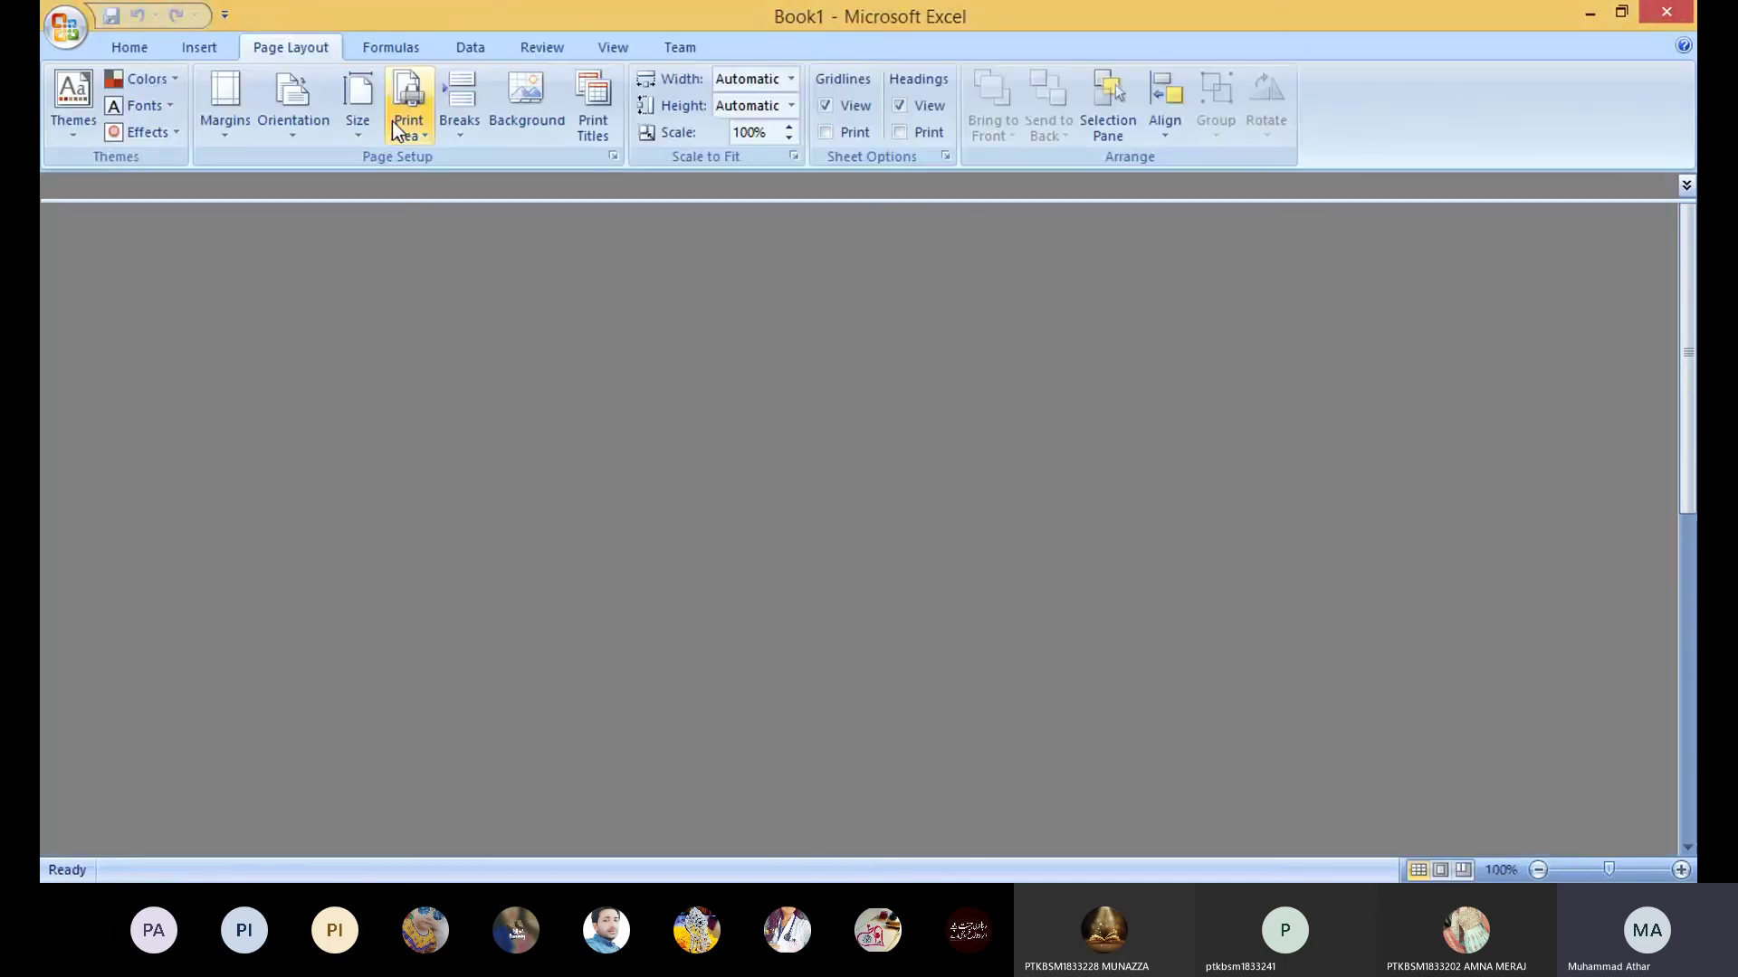
# Step: Clear the print area and check the sheet in print preview
pyautogui.click(408, 99)
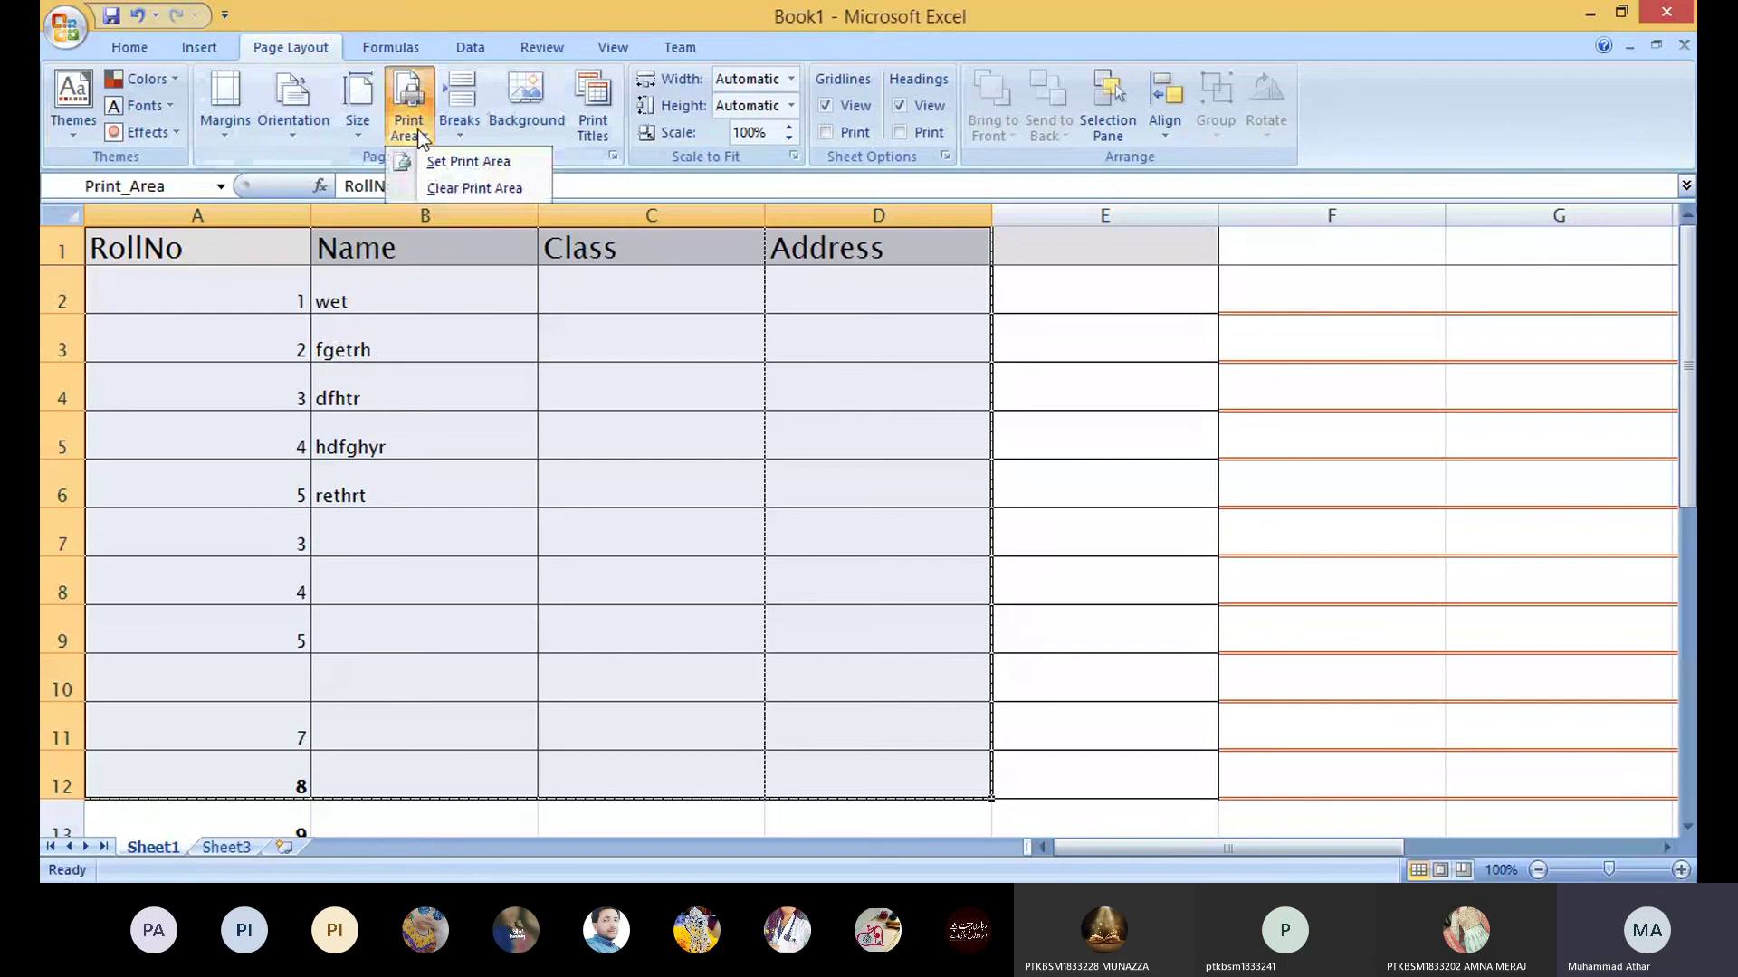
pyautogui.click(439, 182)
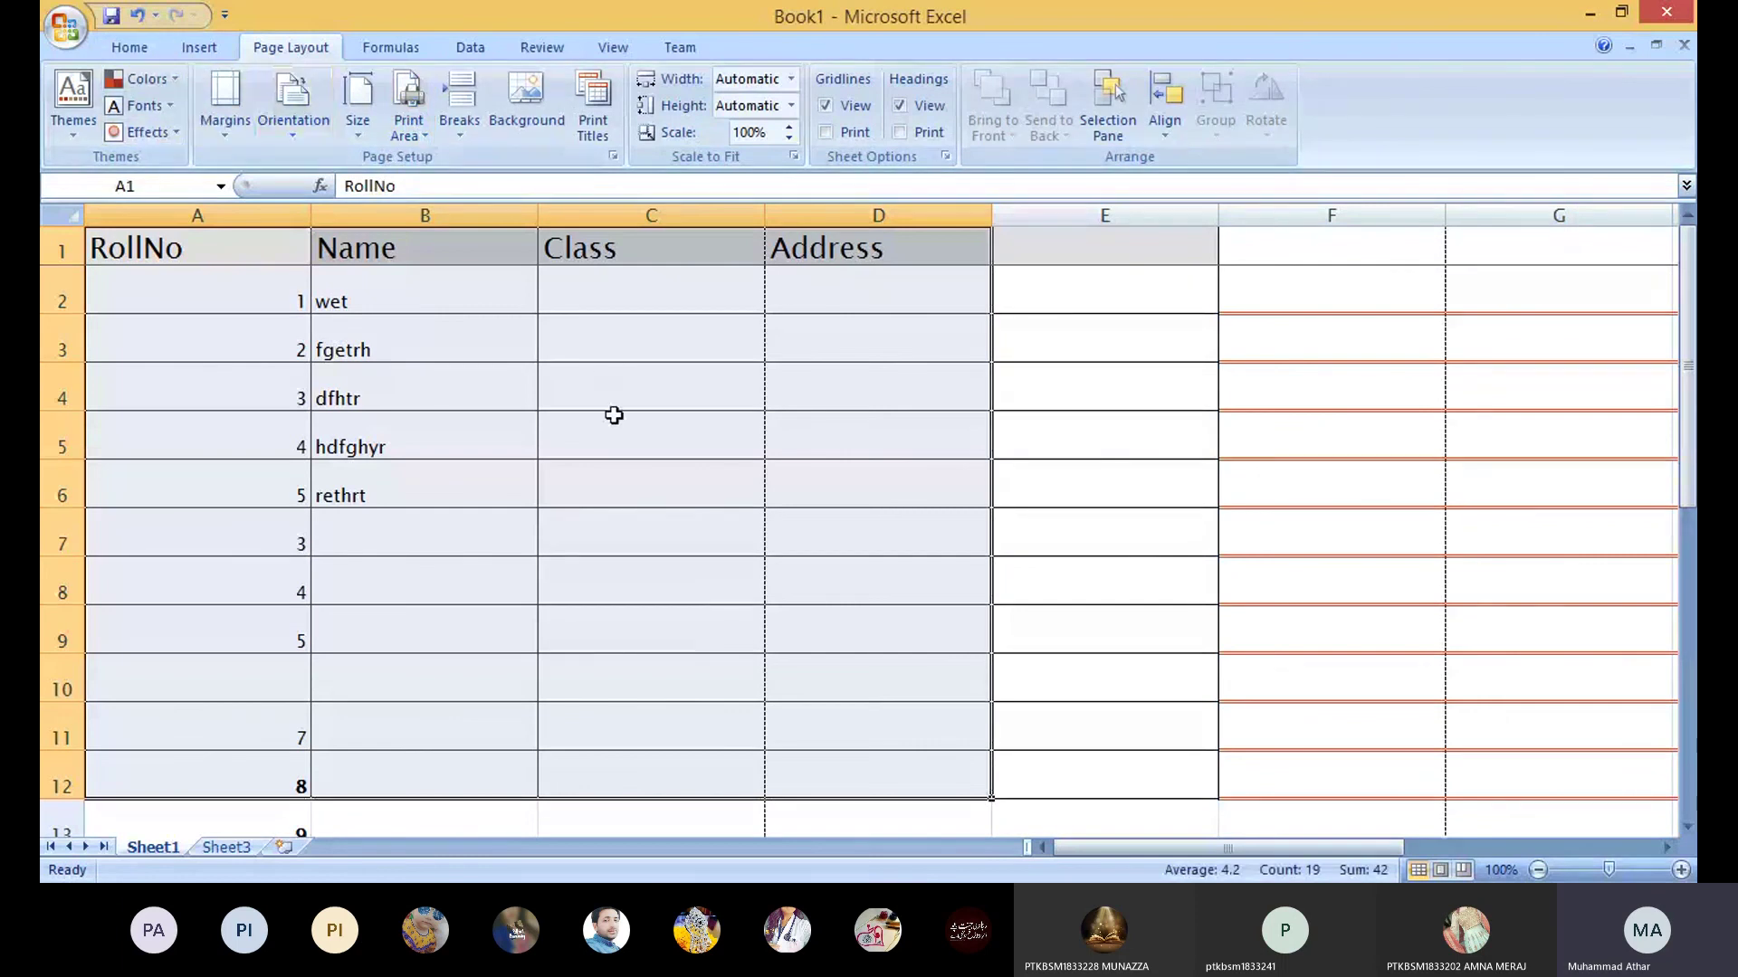
pyautogui.hotkey('ctrl', 'p')
pyautogui.click(359, 636)
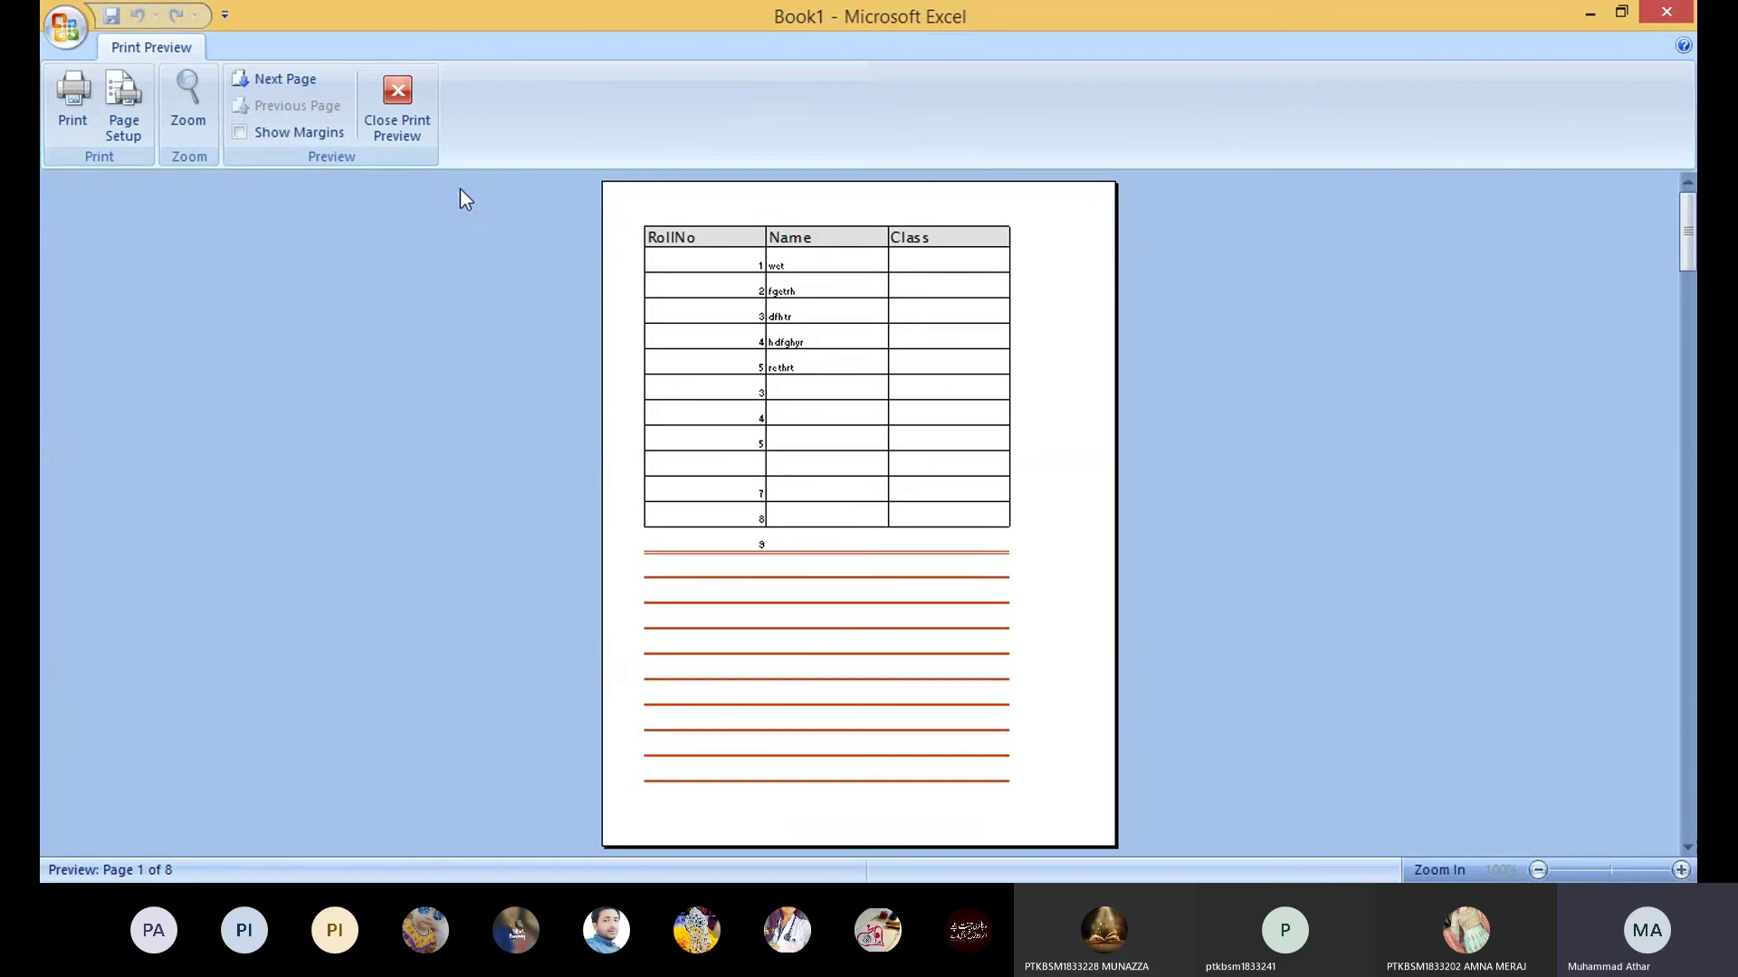
pyautogui.click(394, 120)
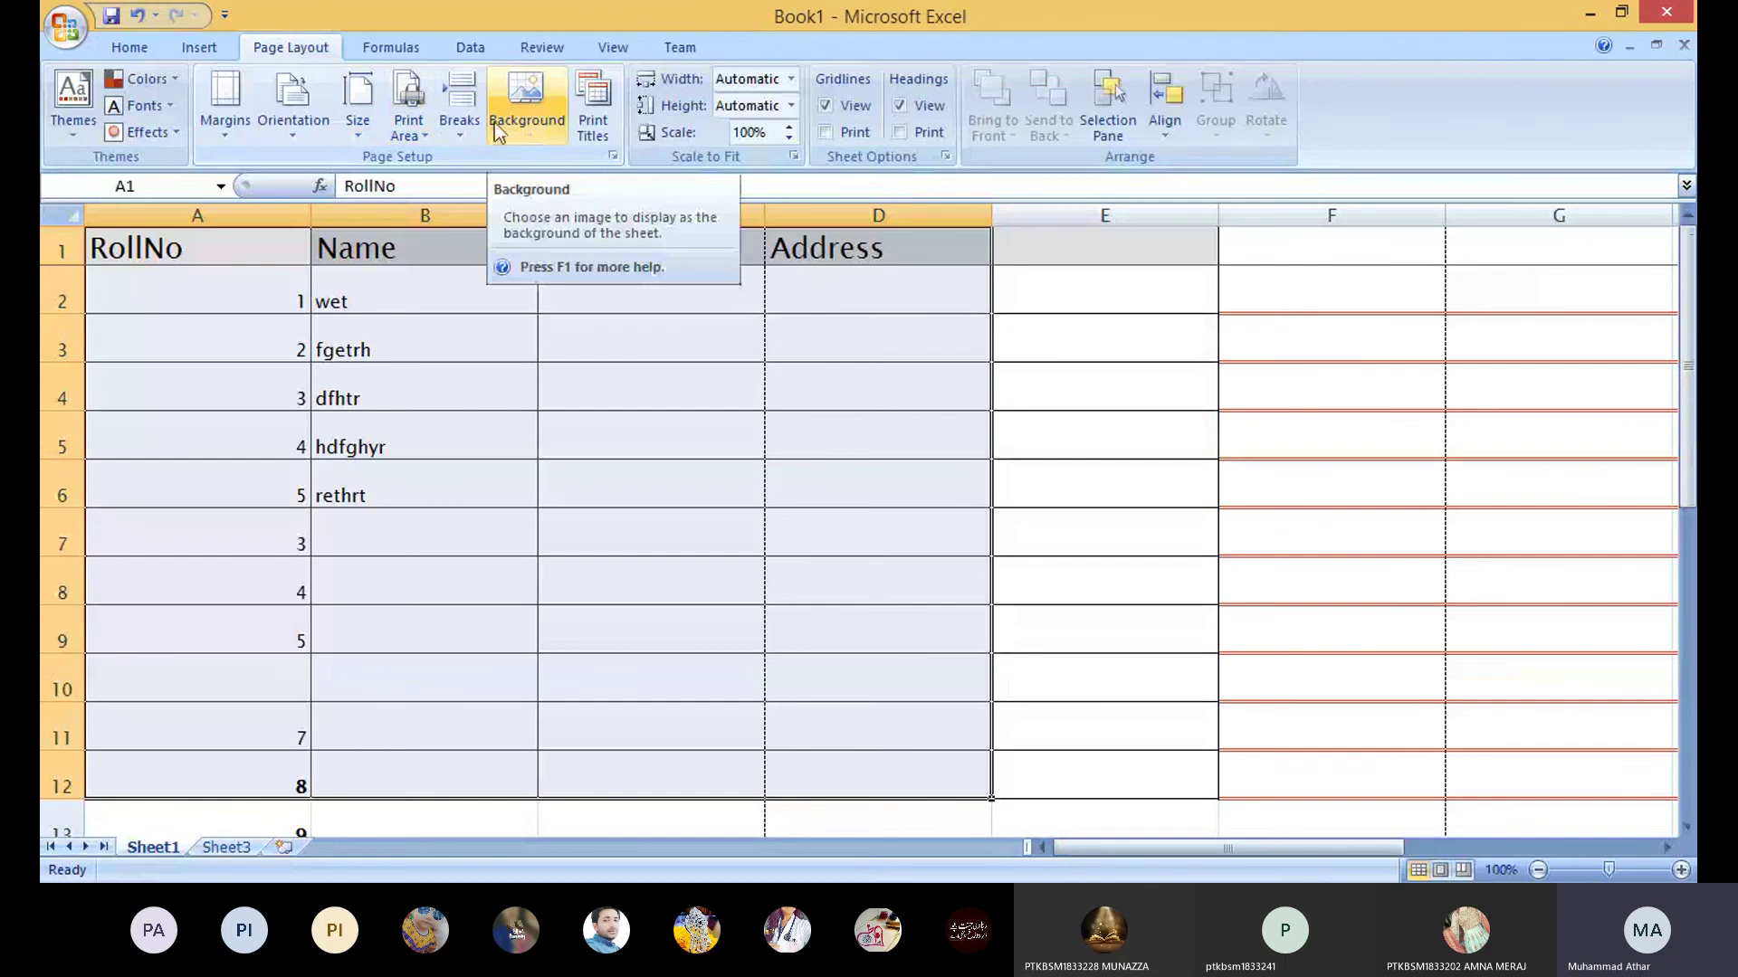
pyautogui.click(463, 134)
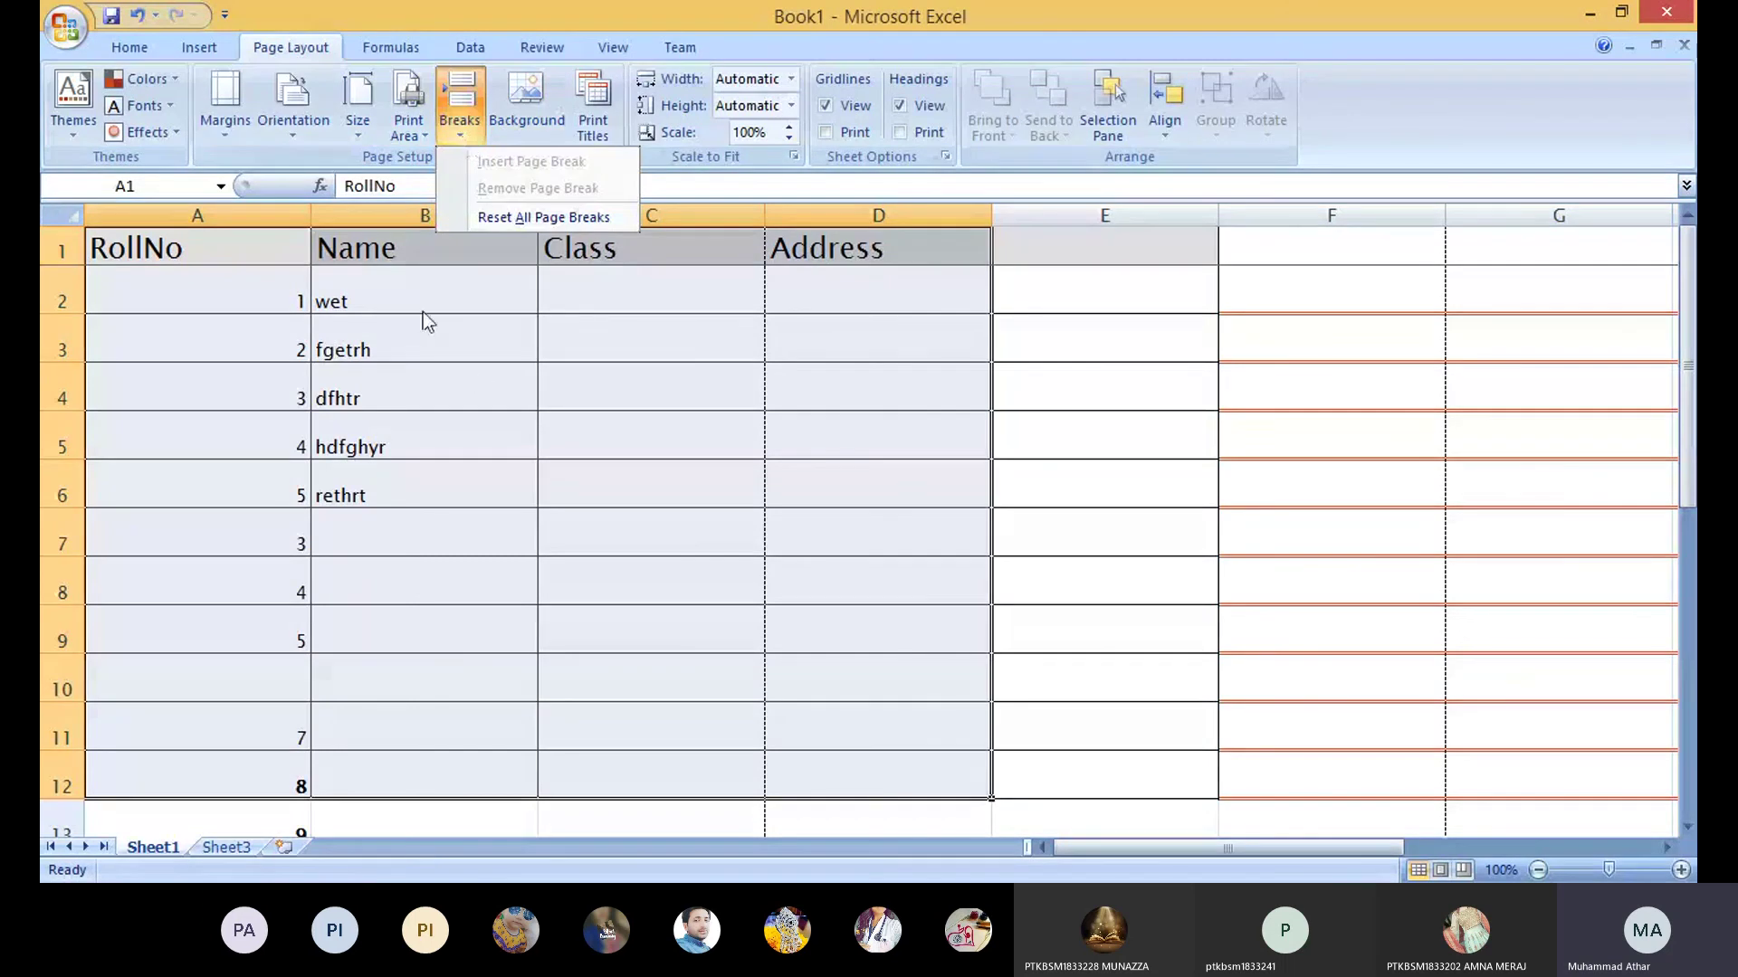
pyautogui.click(387, 291)
# Step: Select A1:D12 and insert picture 5 from the PGC Page Images folder on Local Disk (F:) as the sheet background
pyautogui.moveTo(236, 256); pyautogui.dragTo(830, 779)
pyautogui.click(519, 102)
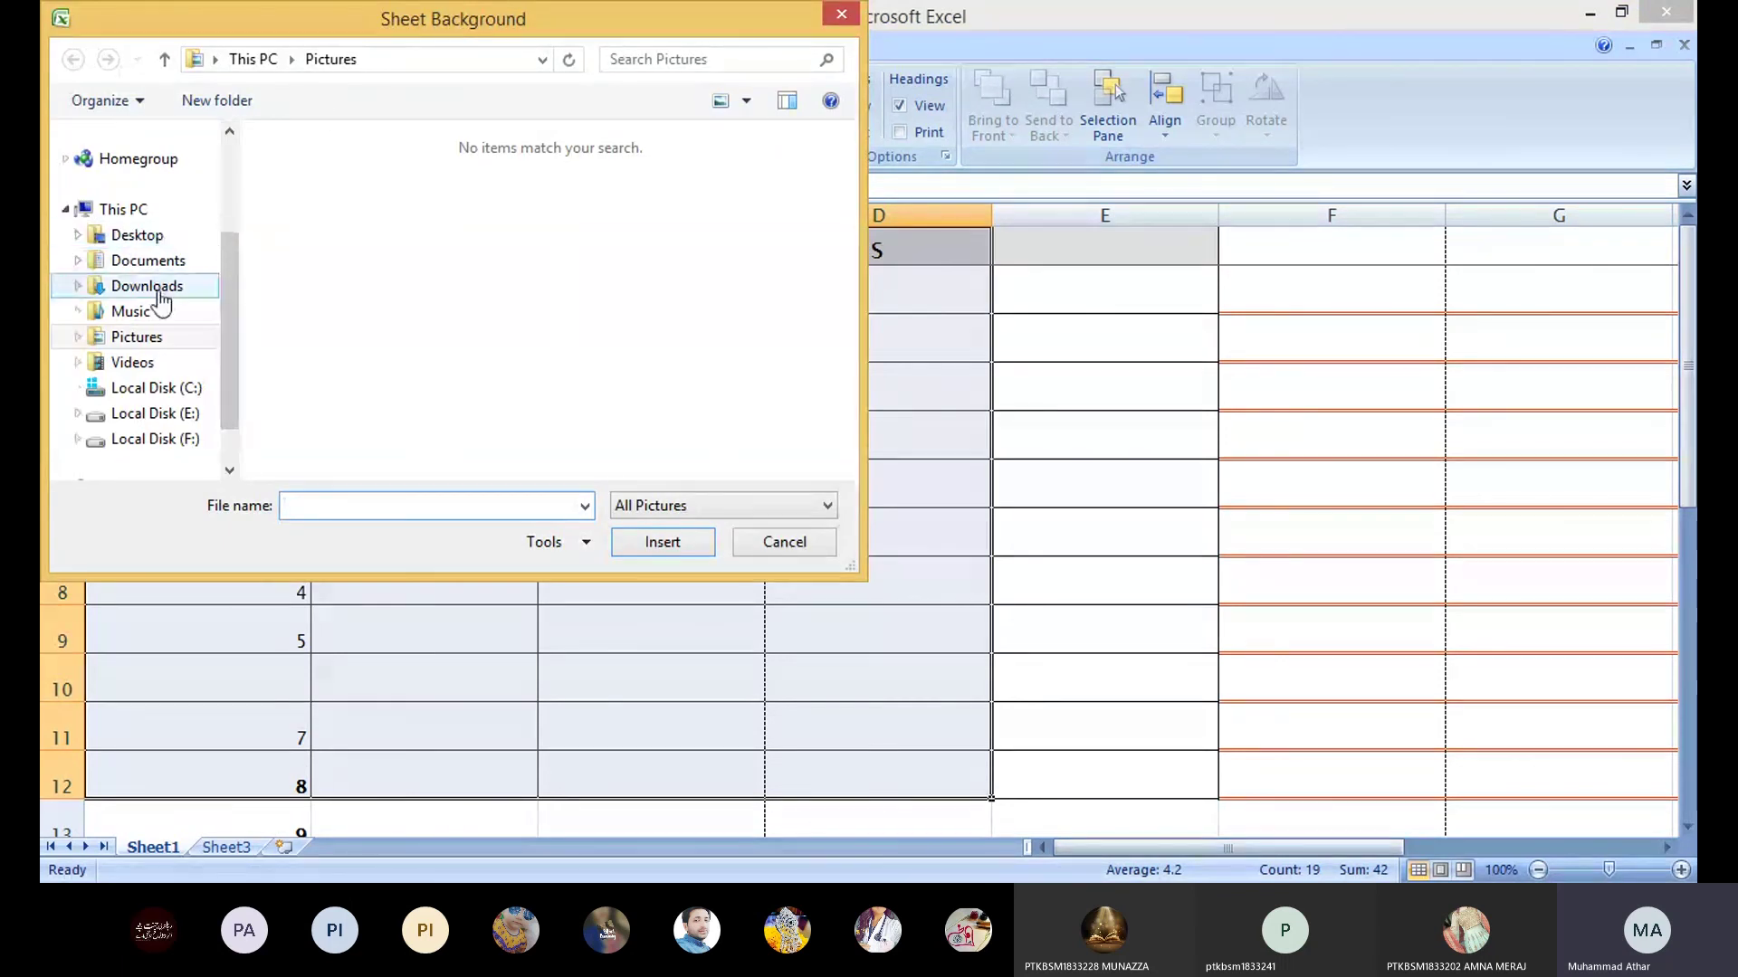
pyautogui.scroll(2, 221, 346)
pyautogui.scroll(-2, 215, 343)
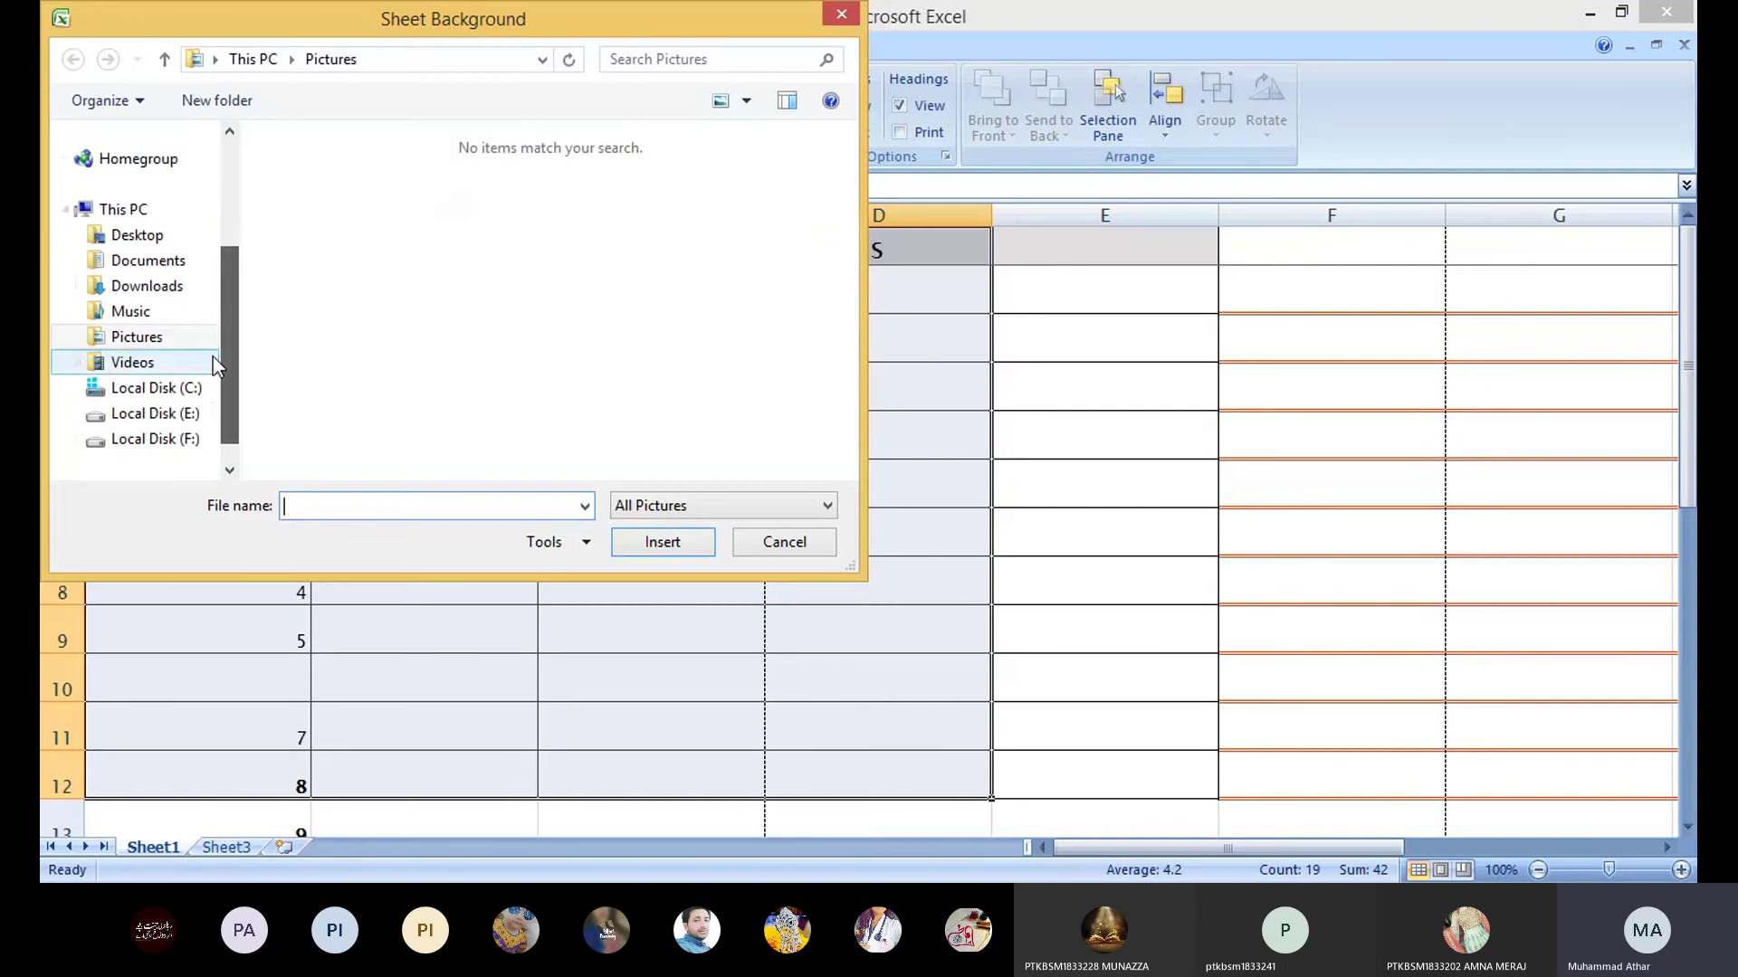
pyautogui.click(194, 439)
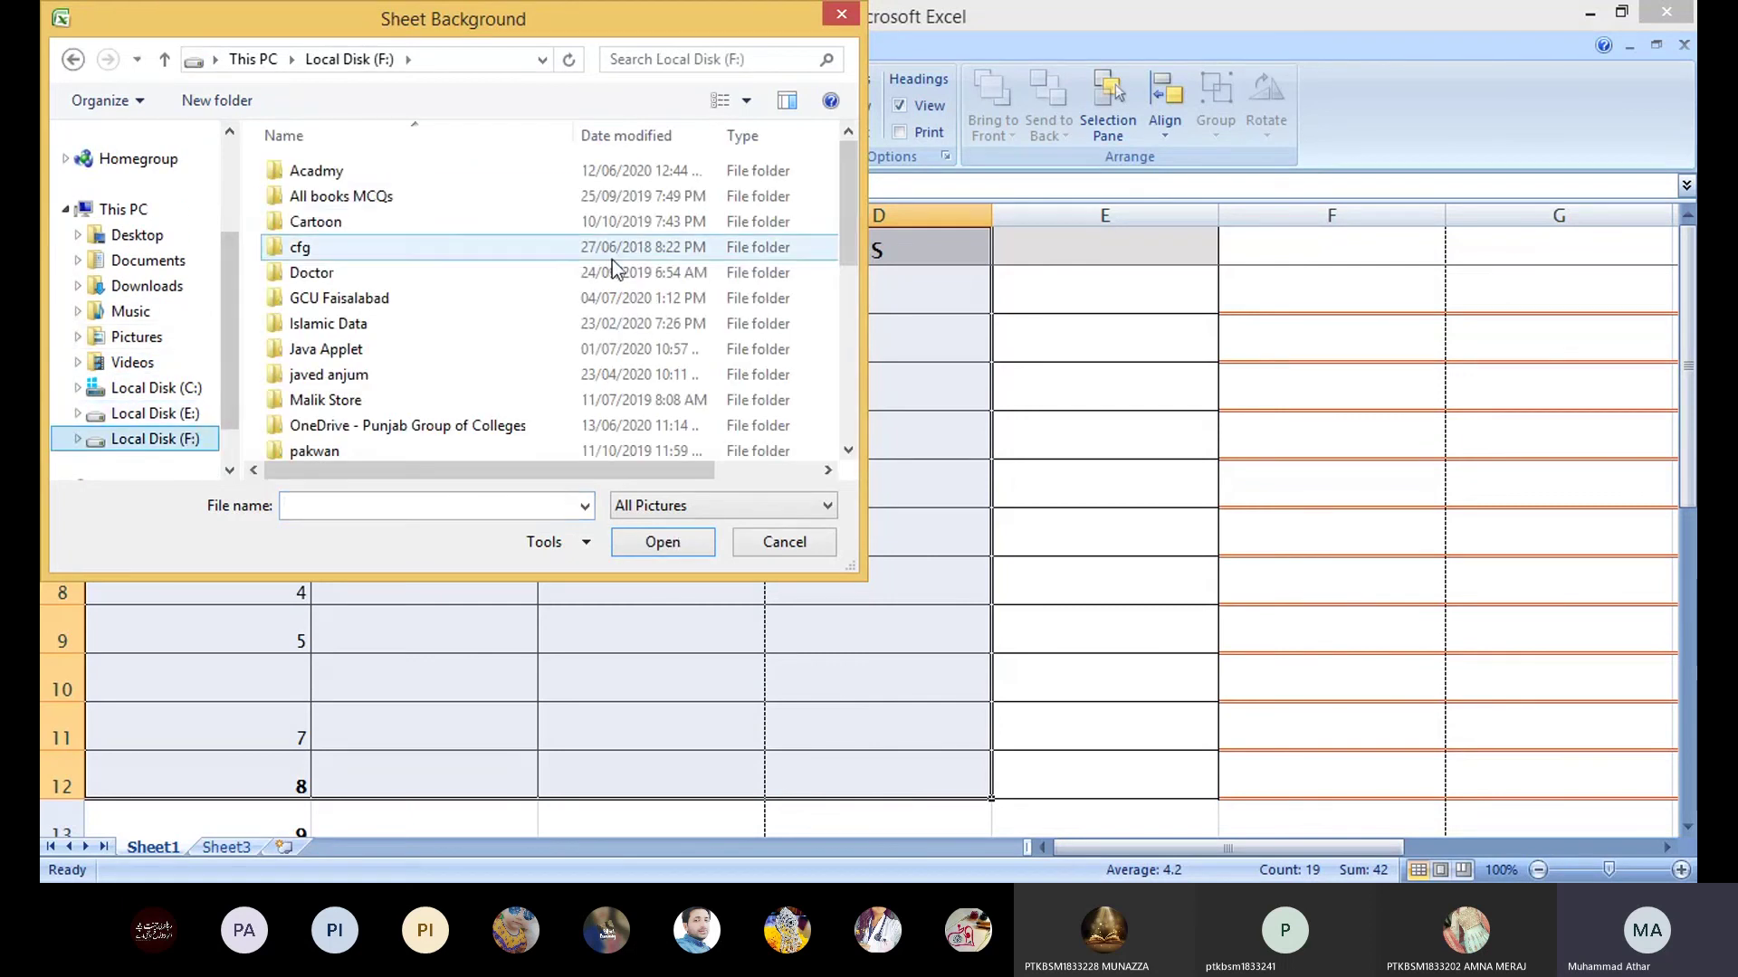
pyautogui.scroll(-2, 839, 214)
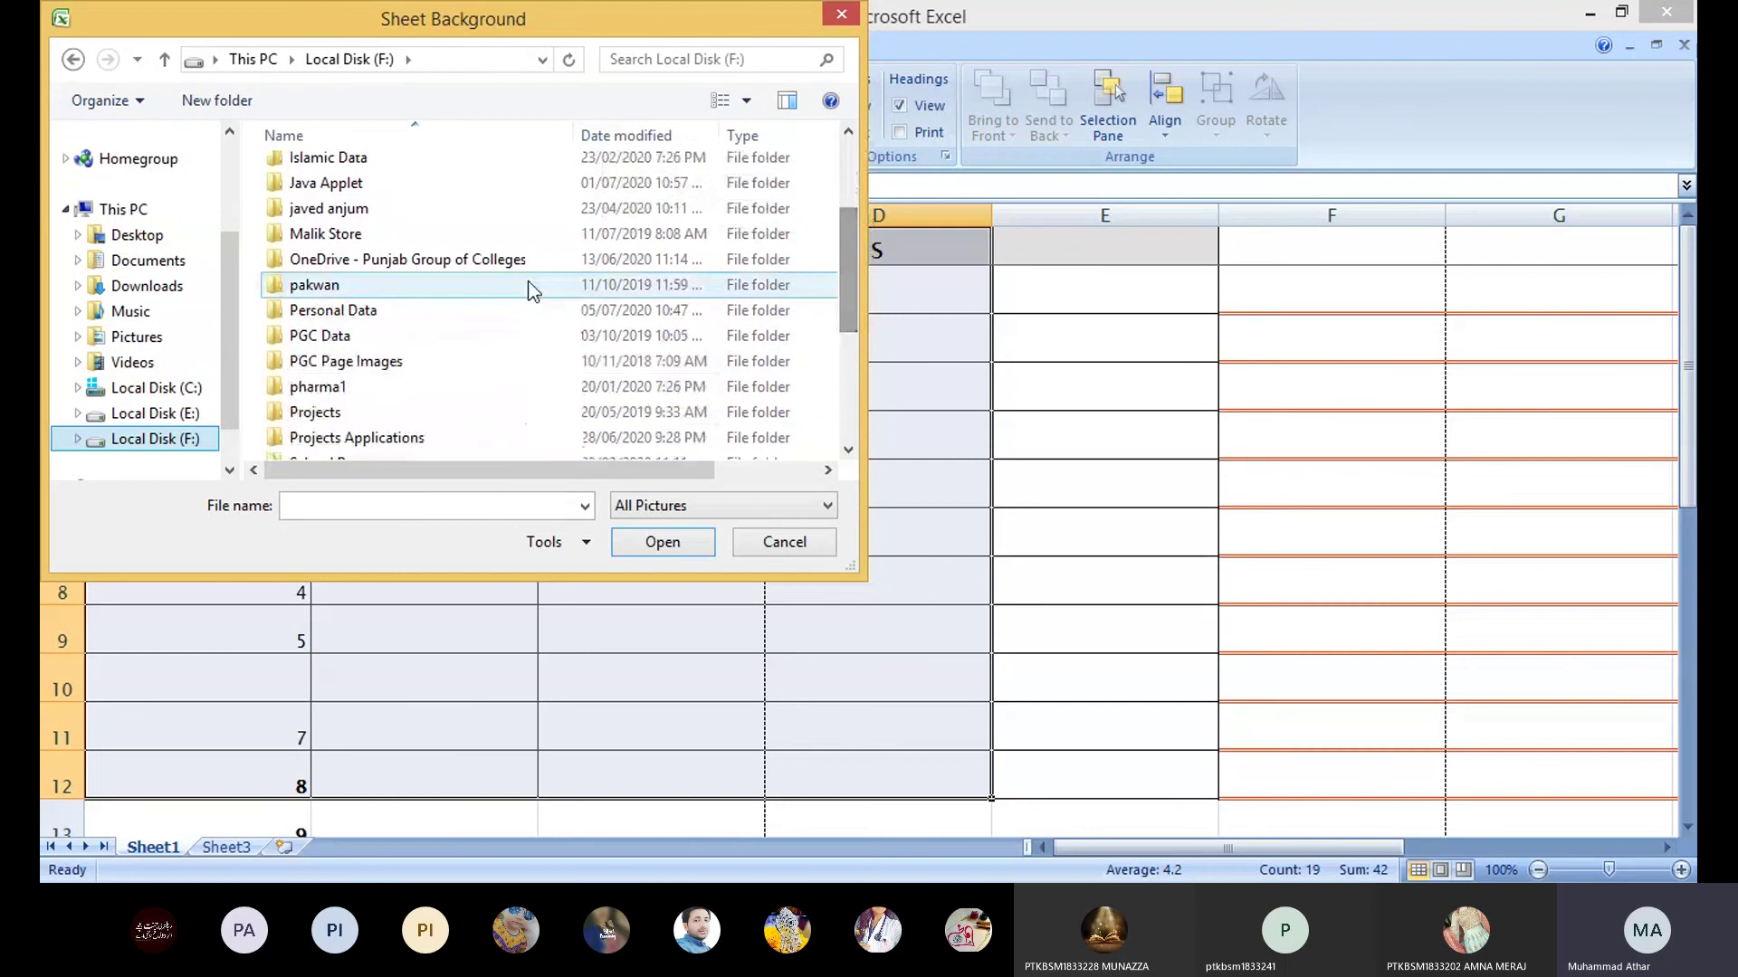
pyautogui.doubleClick(348, 362)
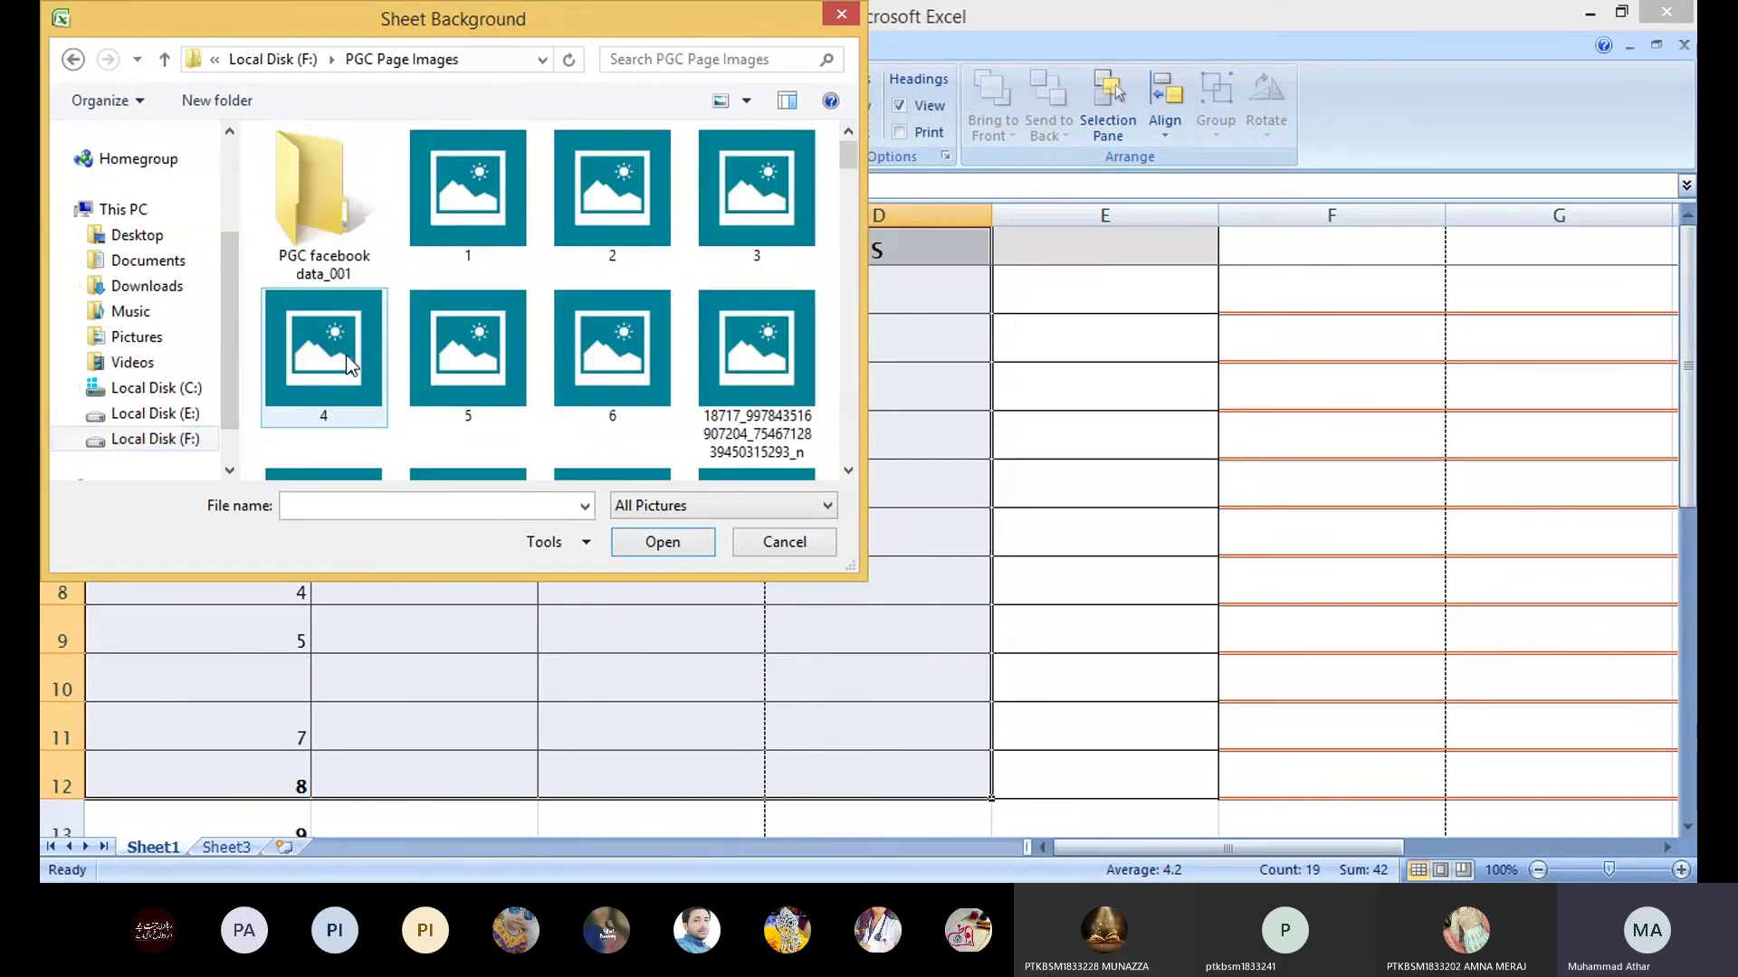
pyautogui.doubleClick(485, 350)
pyautogui.moveTo(1689, 407)
pyautogui.mouseDown()
pyautogui.moveTo(1659, 434)
pyautogui.moveTo(1675, 412)
pyautogui.mouseUp()
# Step: Enter "dajlds" in cell C4 and "adfwugf" in cell C5 over the background picture
pyautogui.click(579, 398)
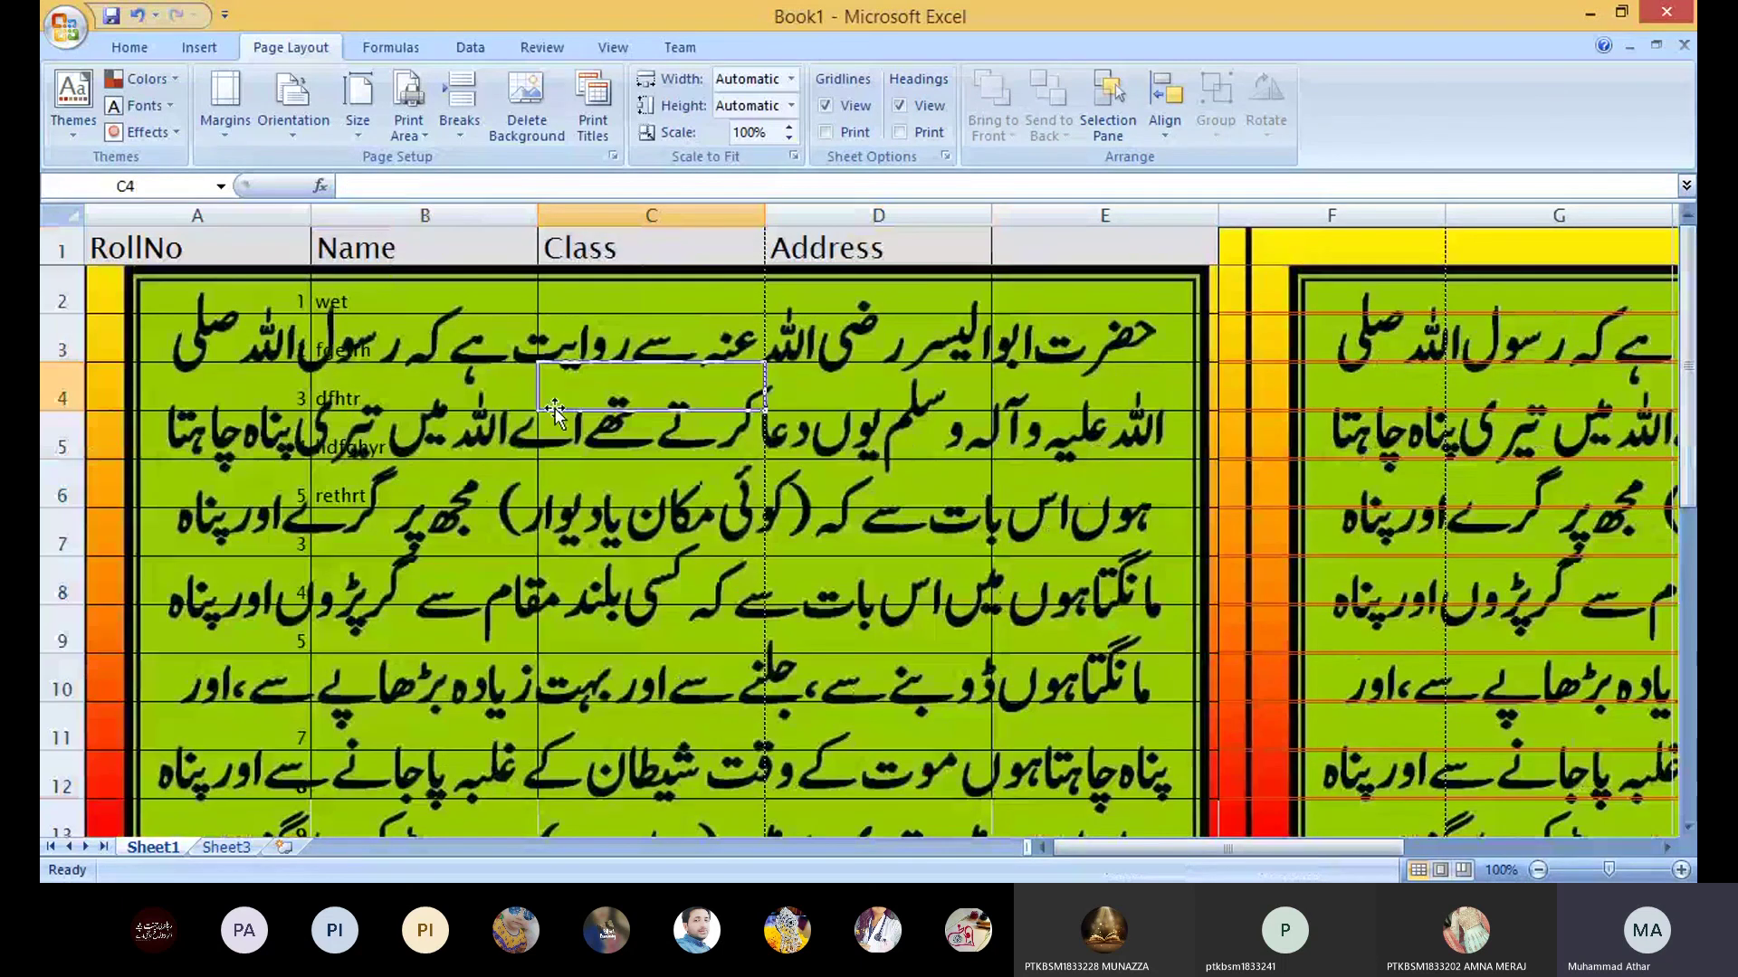
pyautogui.write('dajlds')
pyautogui.click(677, 472)
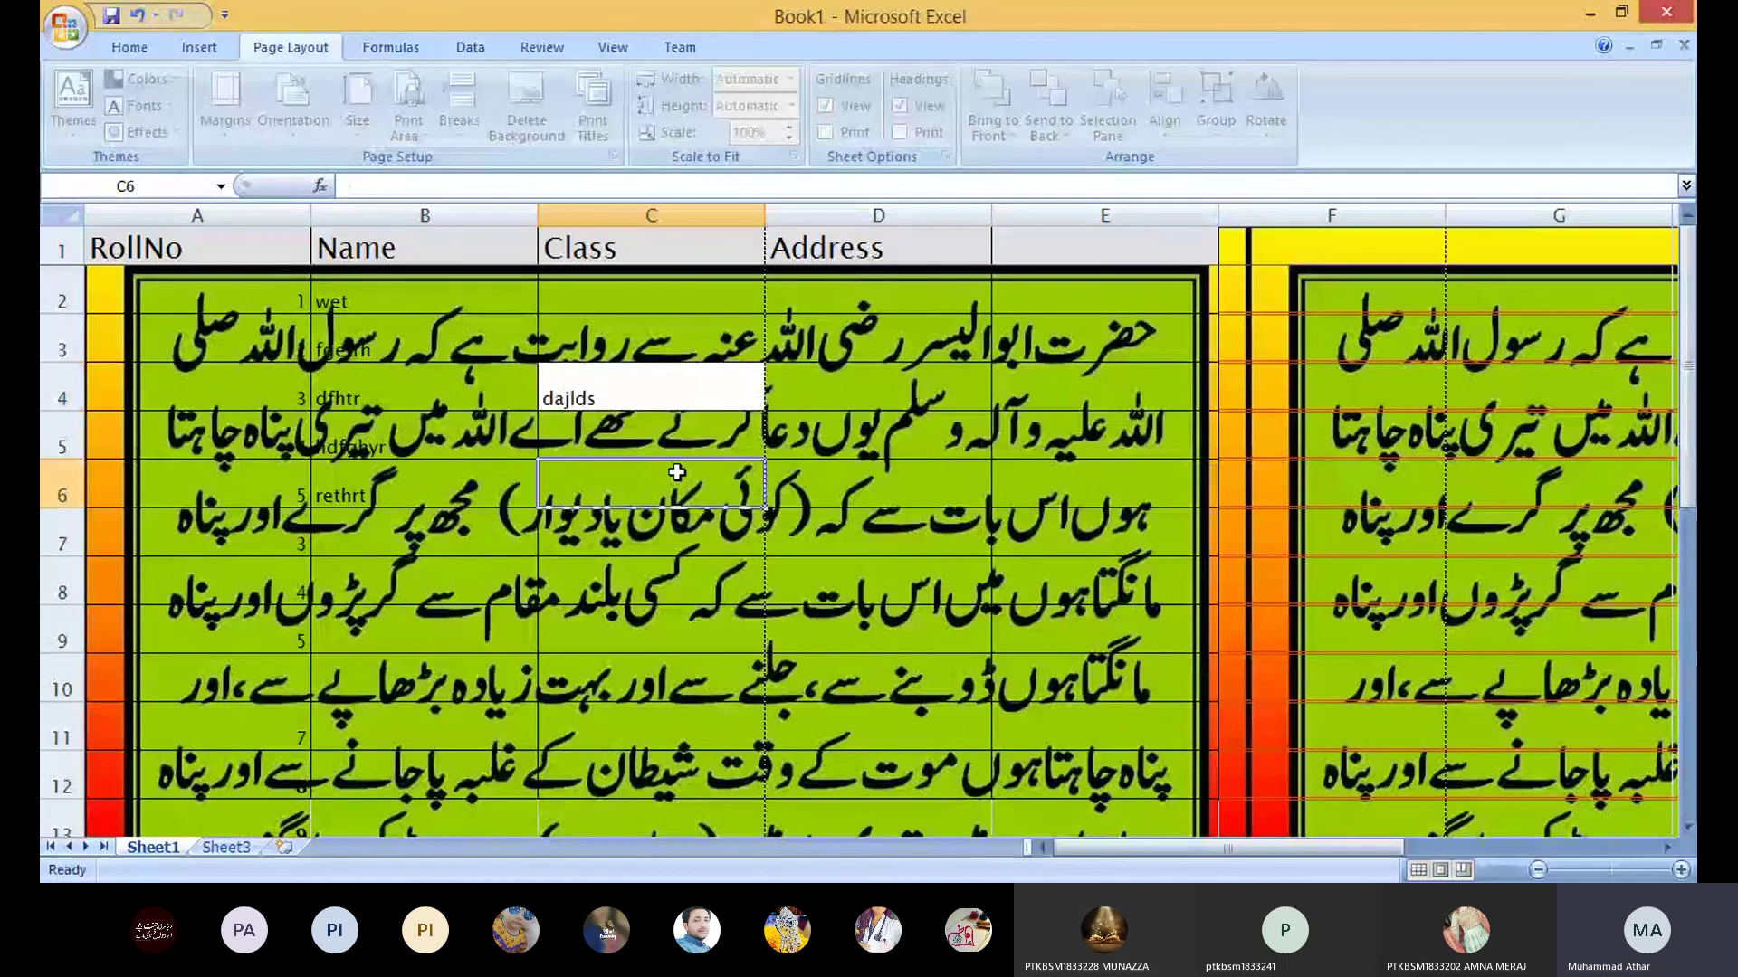
pyautogui.click(677, 443)
pyautogui.write('adfwugf')
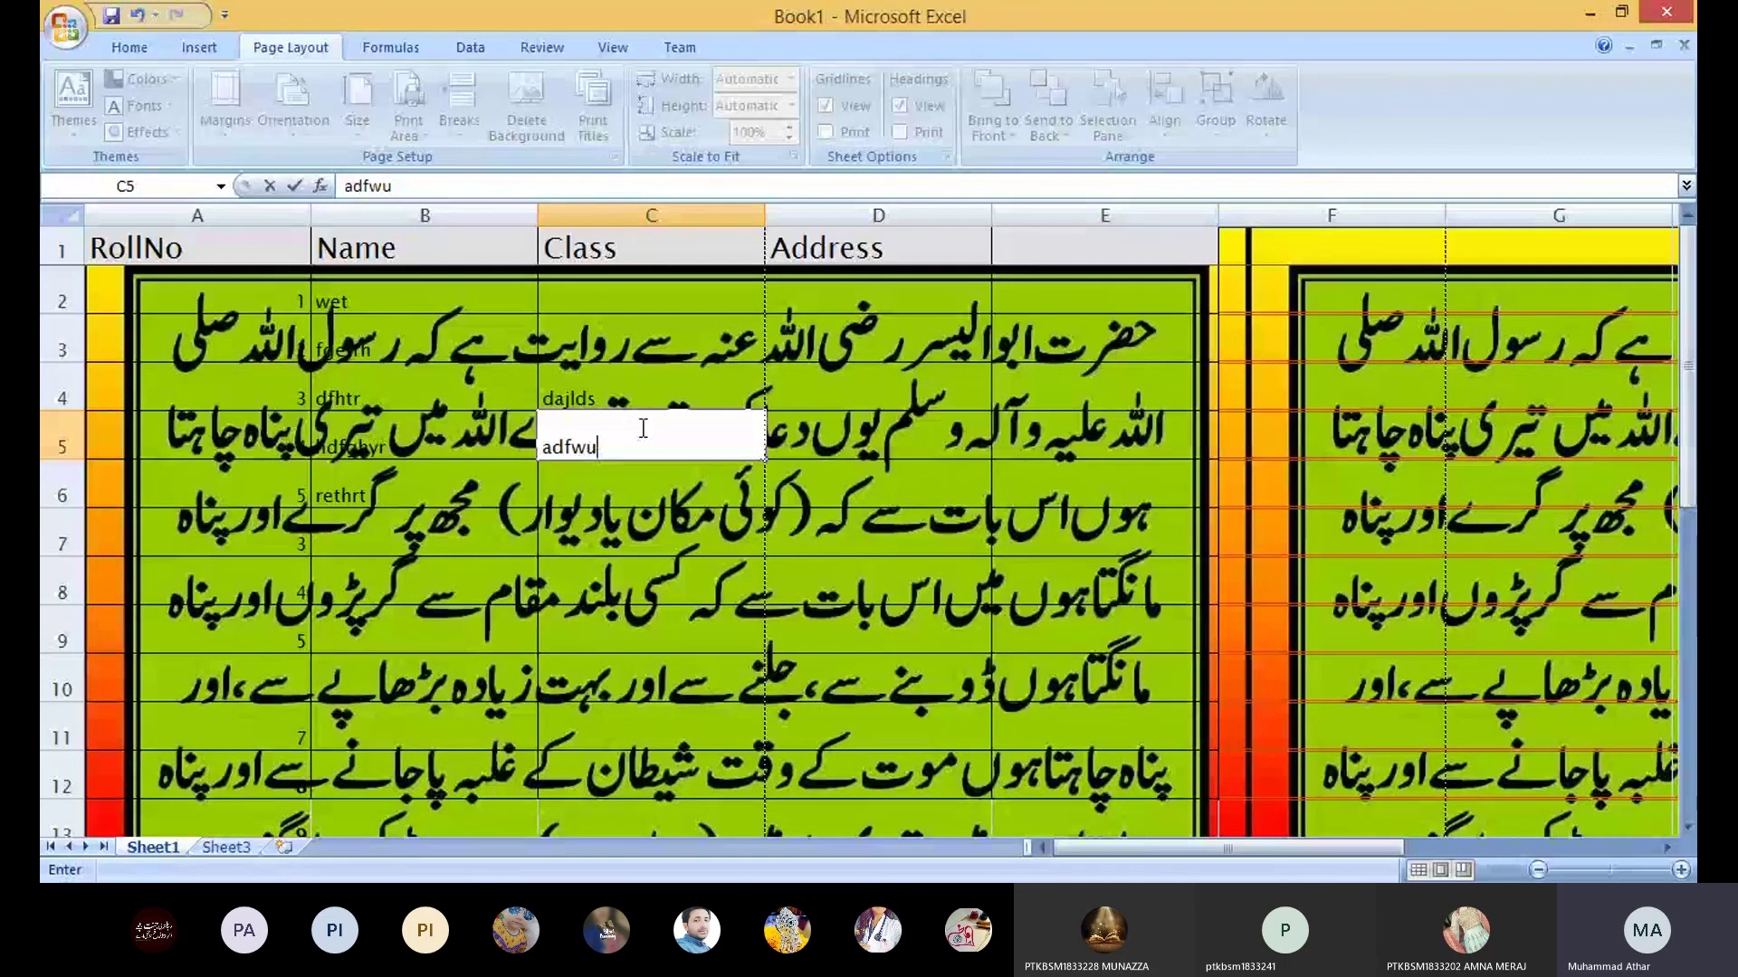
pyautogui.click(610, 512)
# Step: Set the font color of cells C4:C5 to red
pyautogui.moveTo(570, 381); pyautogui.dragTo(597, 461)
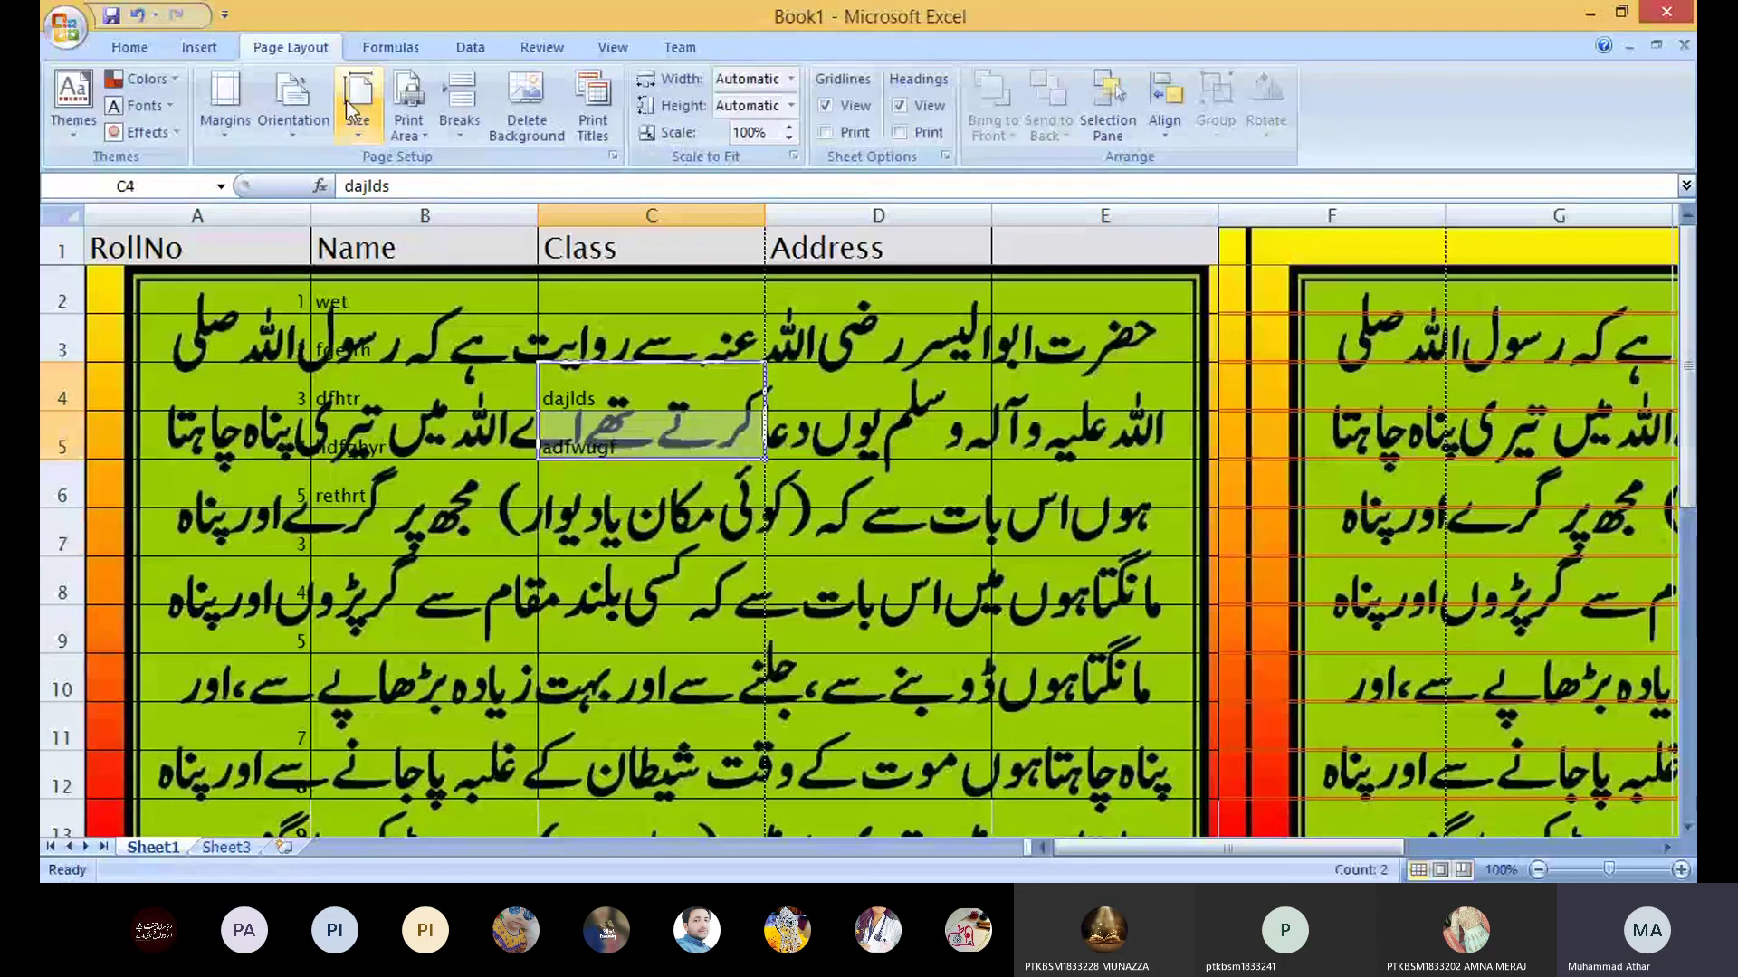
pyautogui.click(136, 49)
pyautogui.click(435, 124)
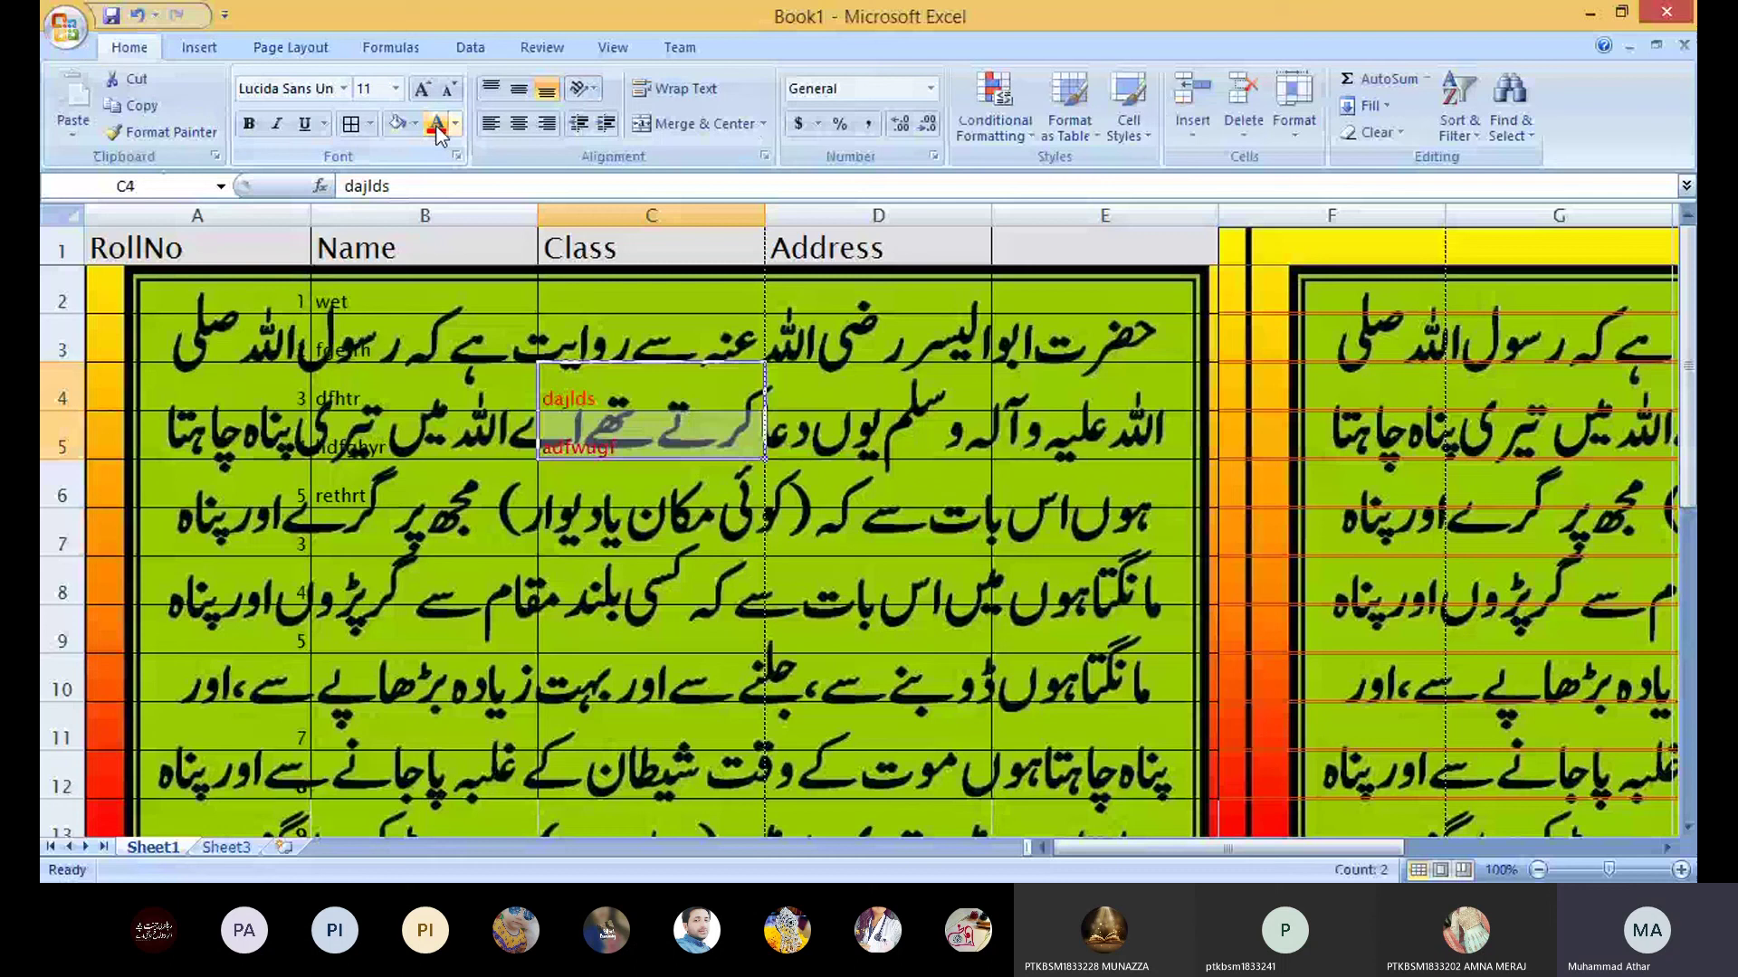
pyautogui.click(597, 619)
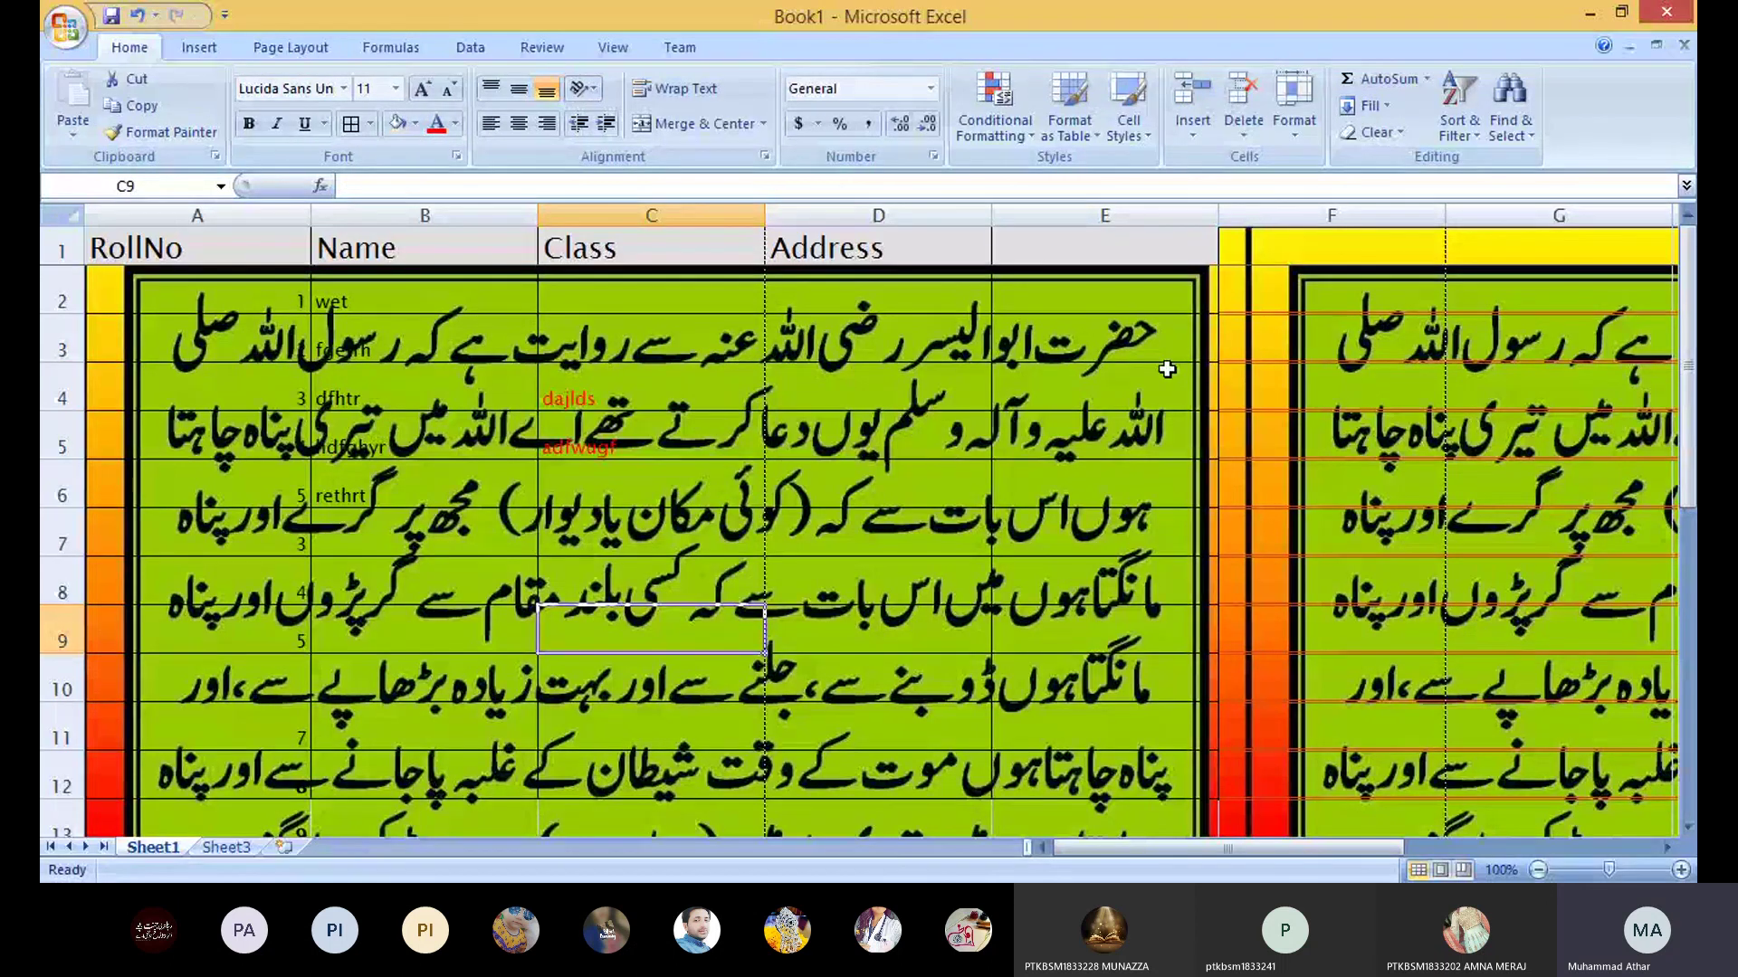
# Step: Check in print preview how the sheet with the background picture prints, and return to the worksheet
pyautogui.hotkey('ctrl', 'p')
pyautogui.click(347, 636)
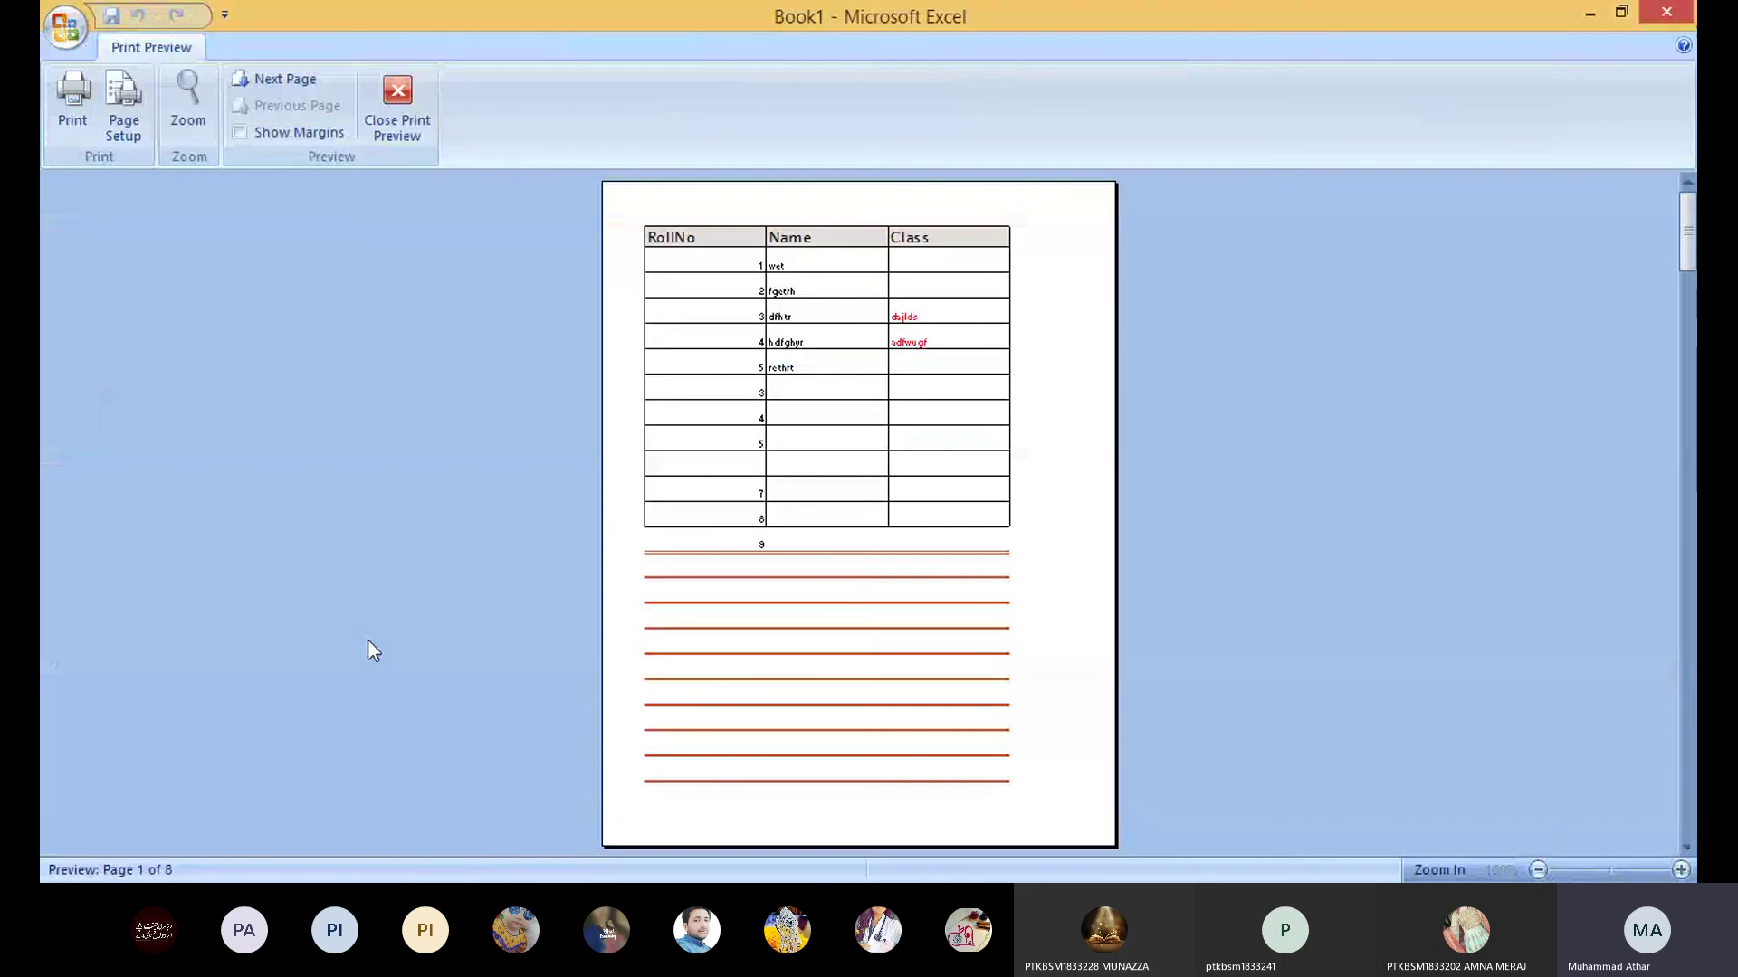
pyautogui.click(424, 112)
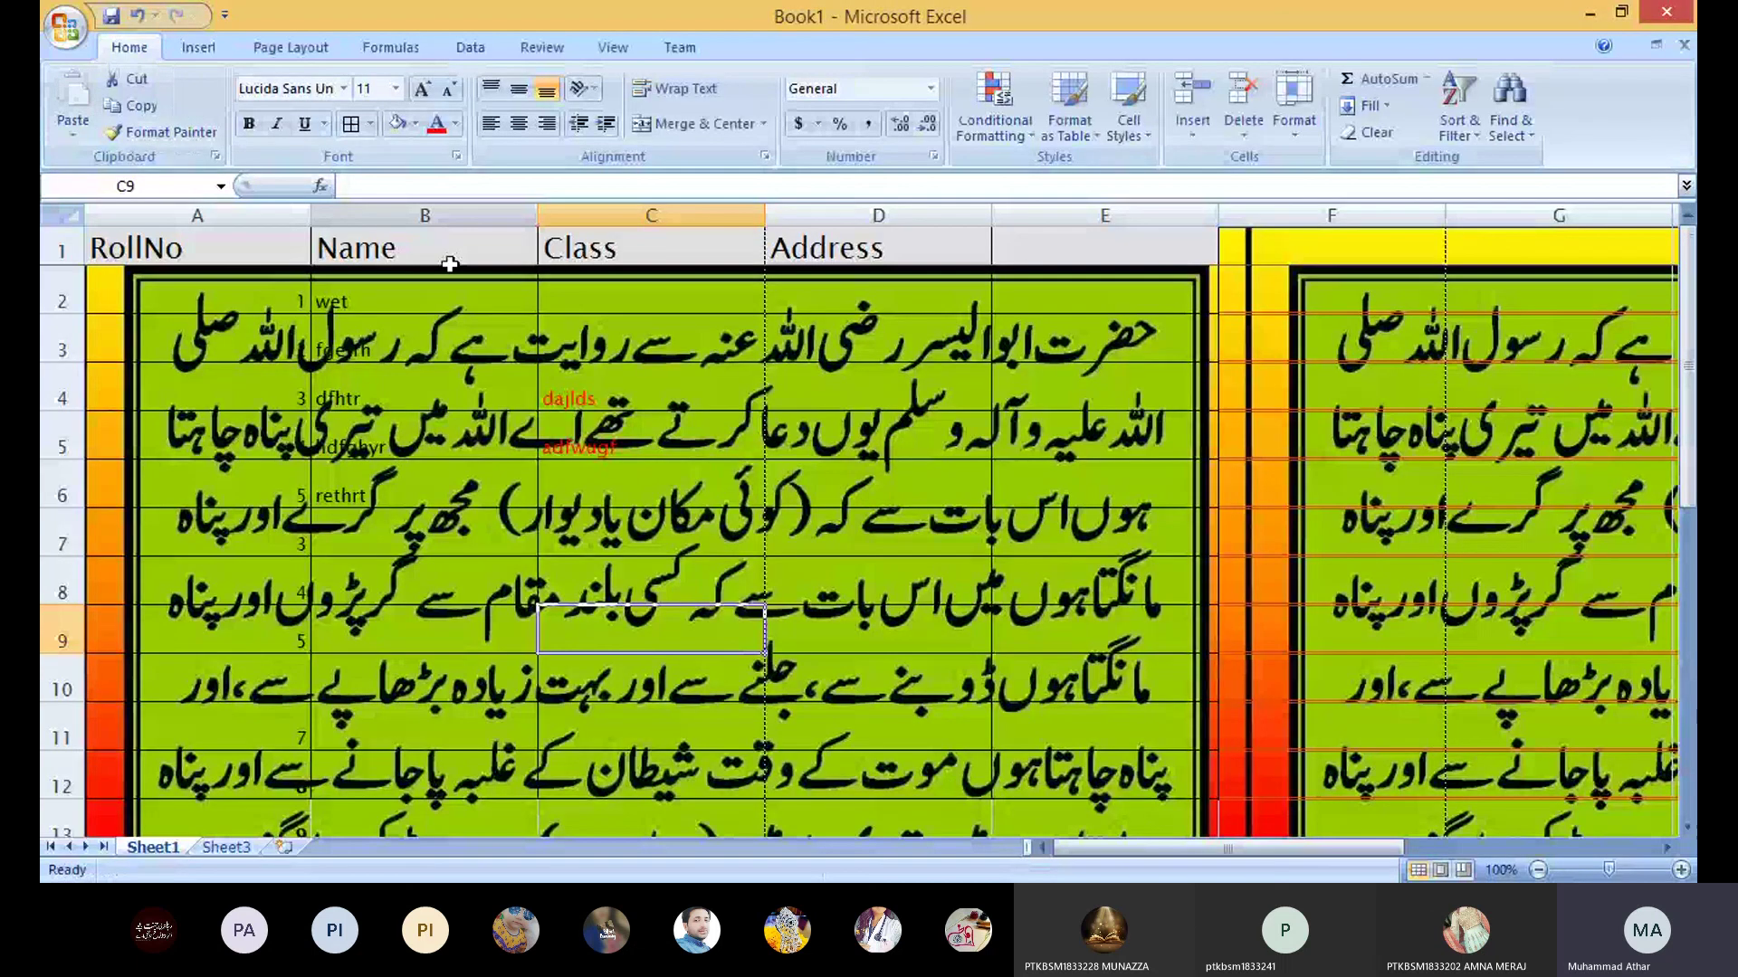
pyautogui.moveTo(1674, 283); pyautogui.dragTo(1658, 337)
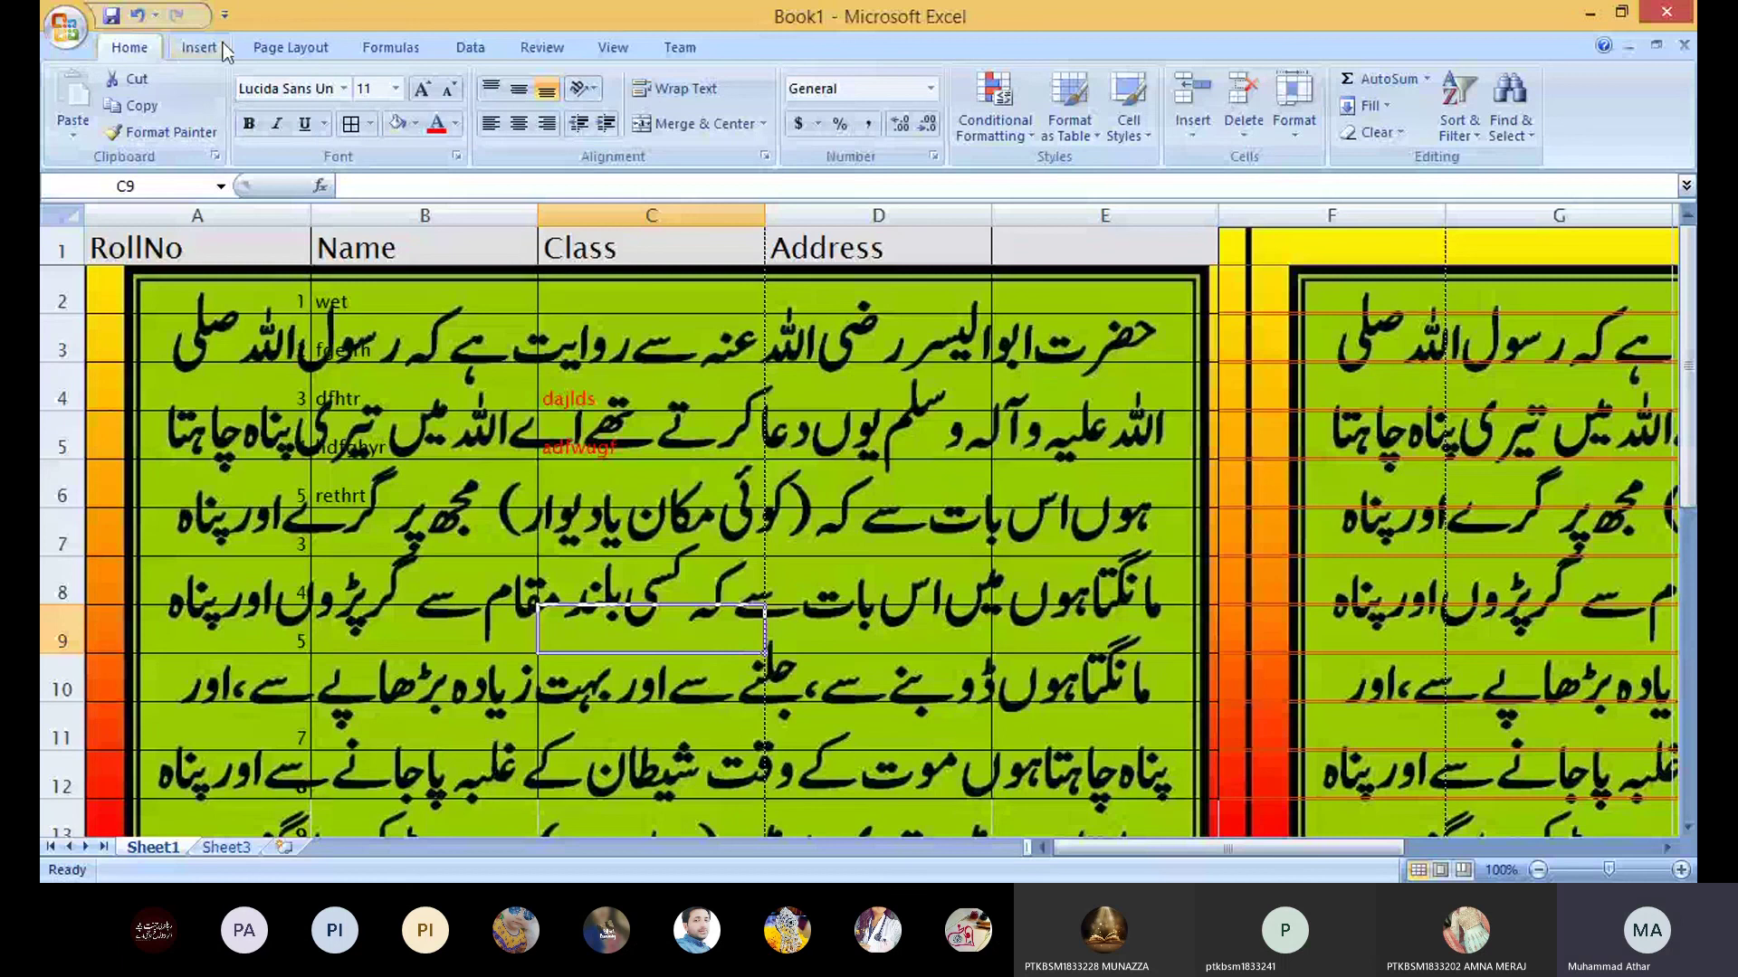
# Step: Undo the red font color and the text entries in cells C4 and C5
pyautogui.click(308, 50)
pyautogui.hotkey('ctrl', 'z')
pyautogui.hotkey('ctrl', 'z')
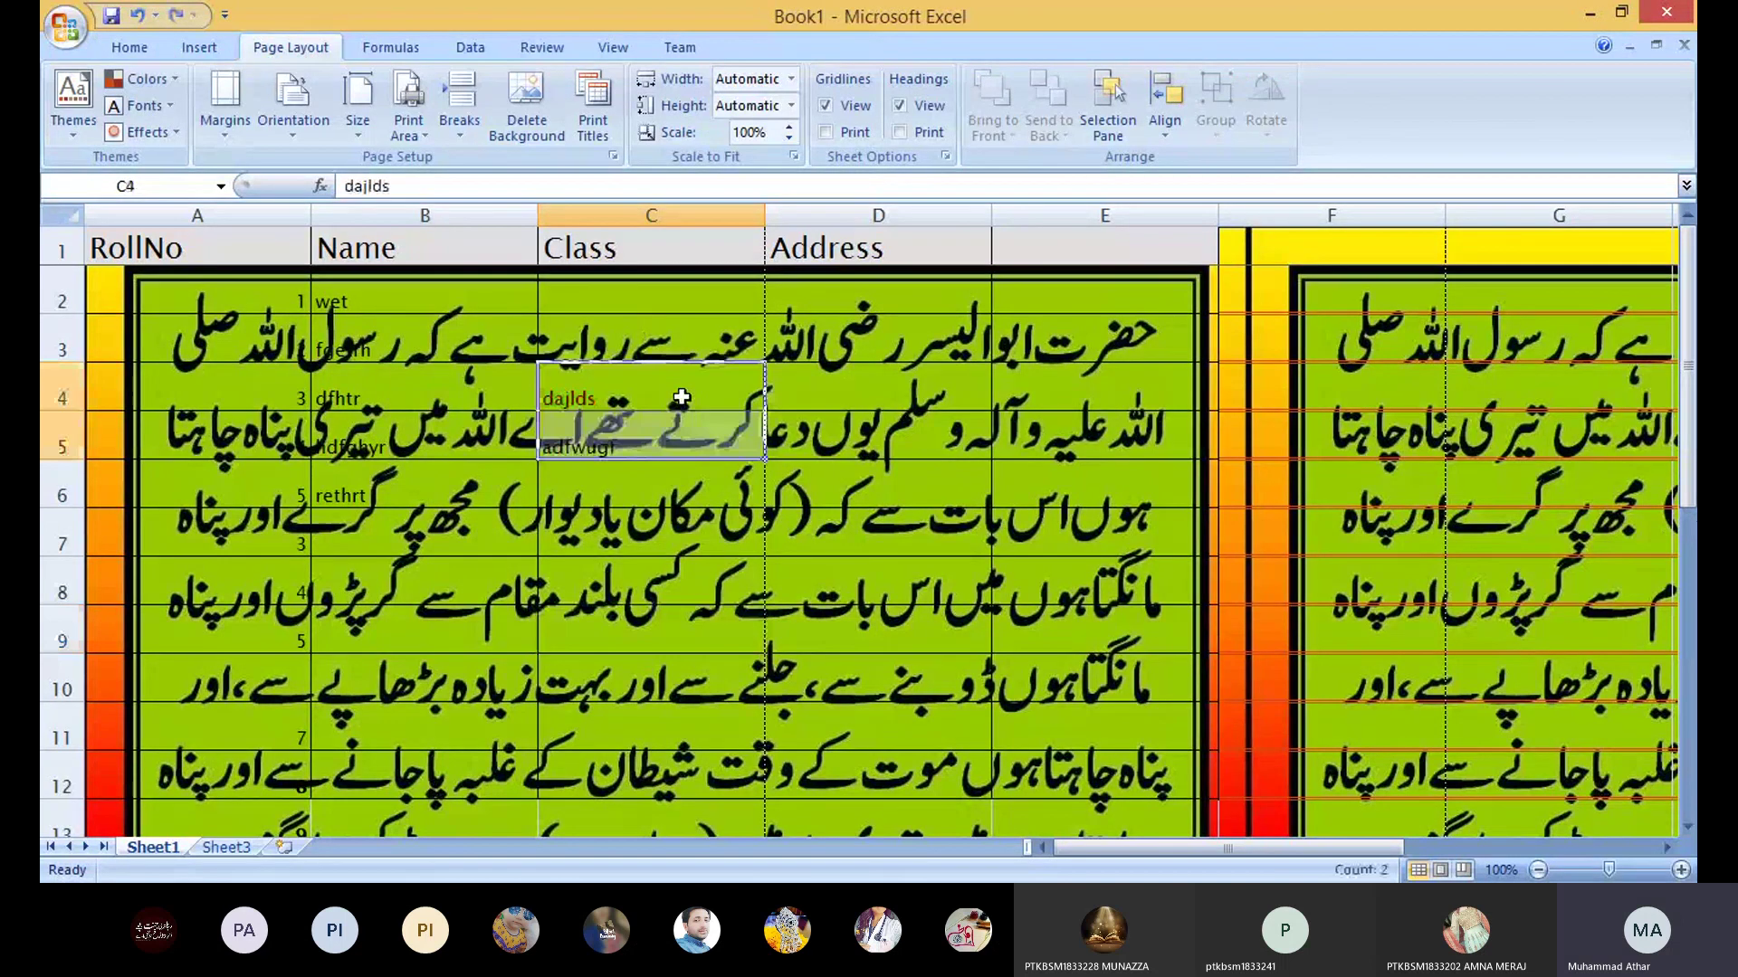
pyautogui.click(680, 398)
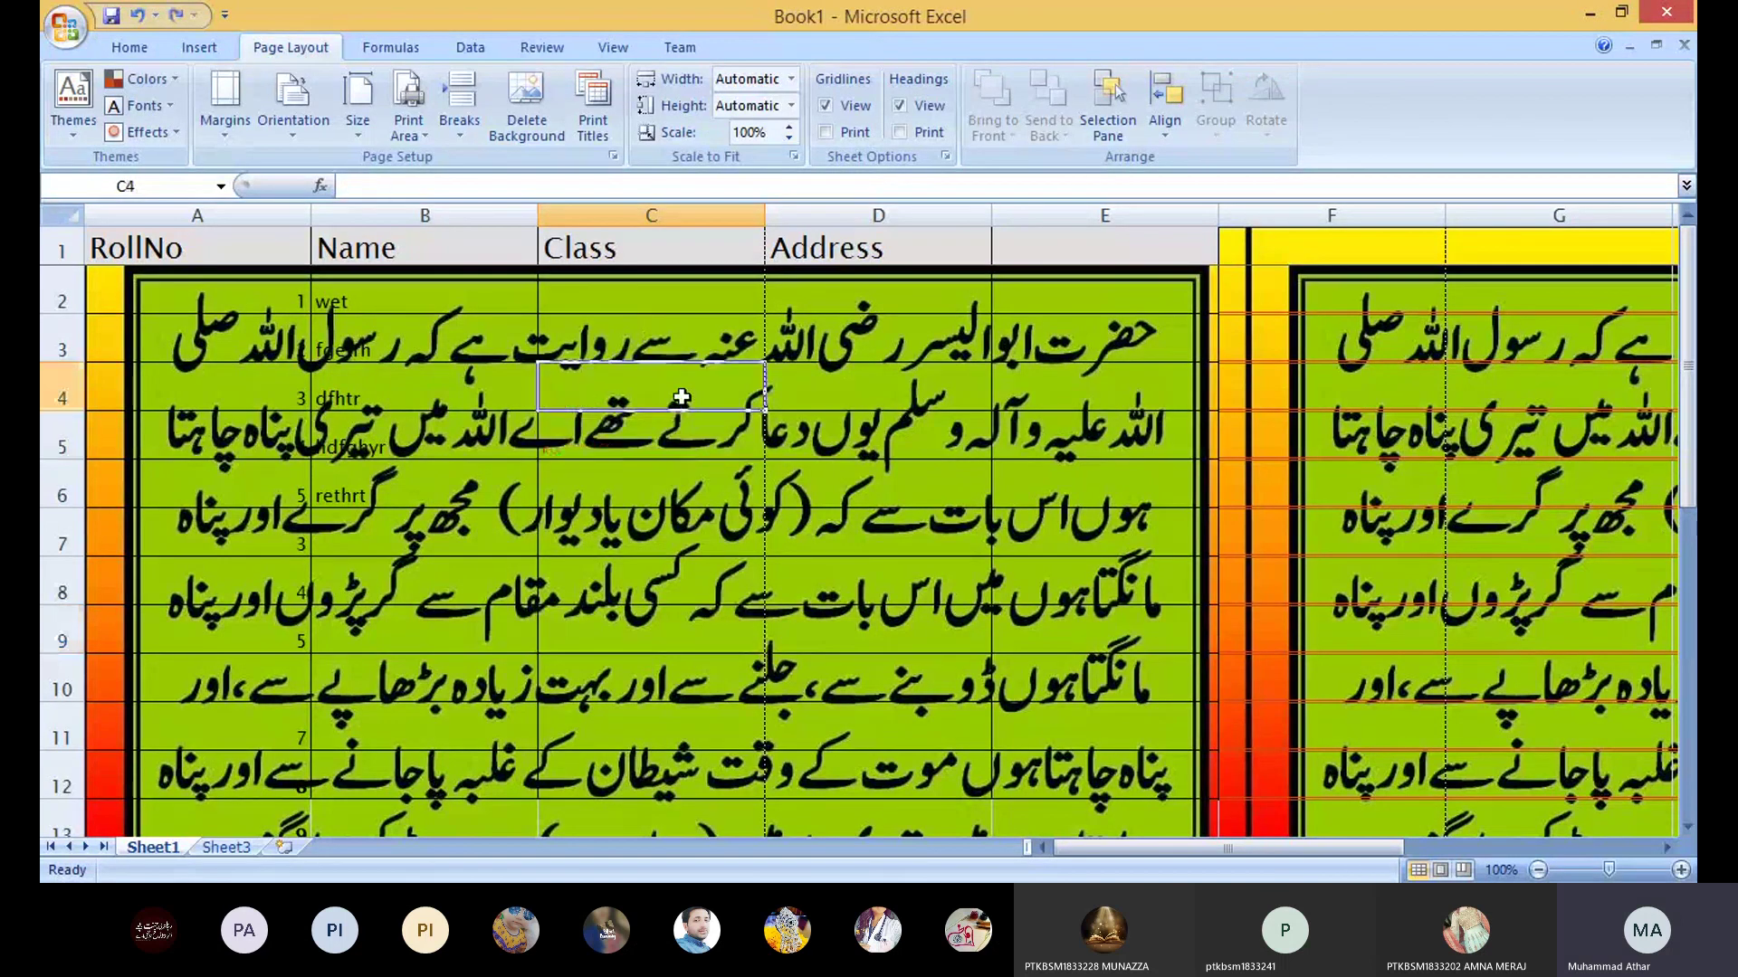
# Step: Delete the sheet's background picture
pyautogui.click(521, 108)
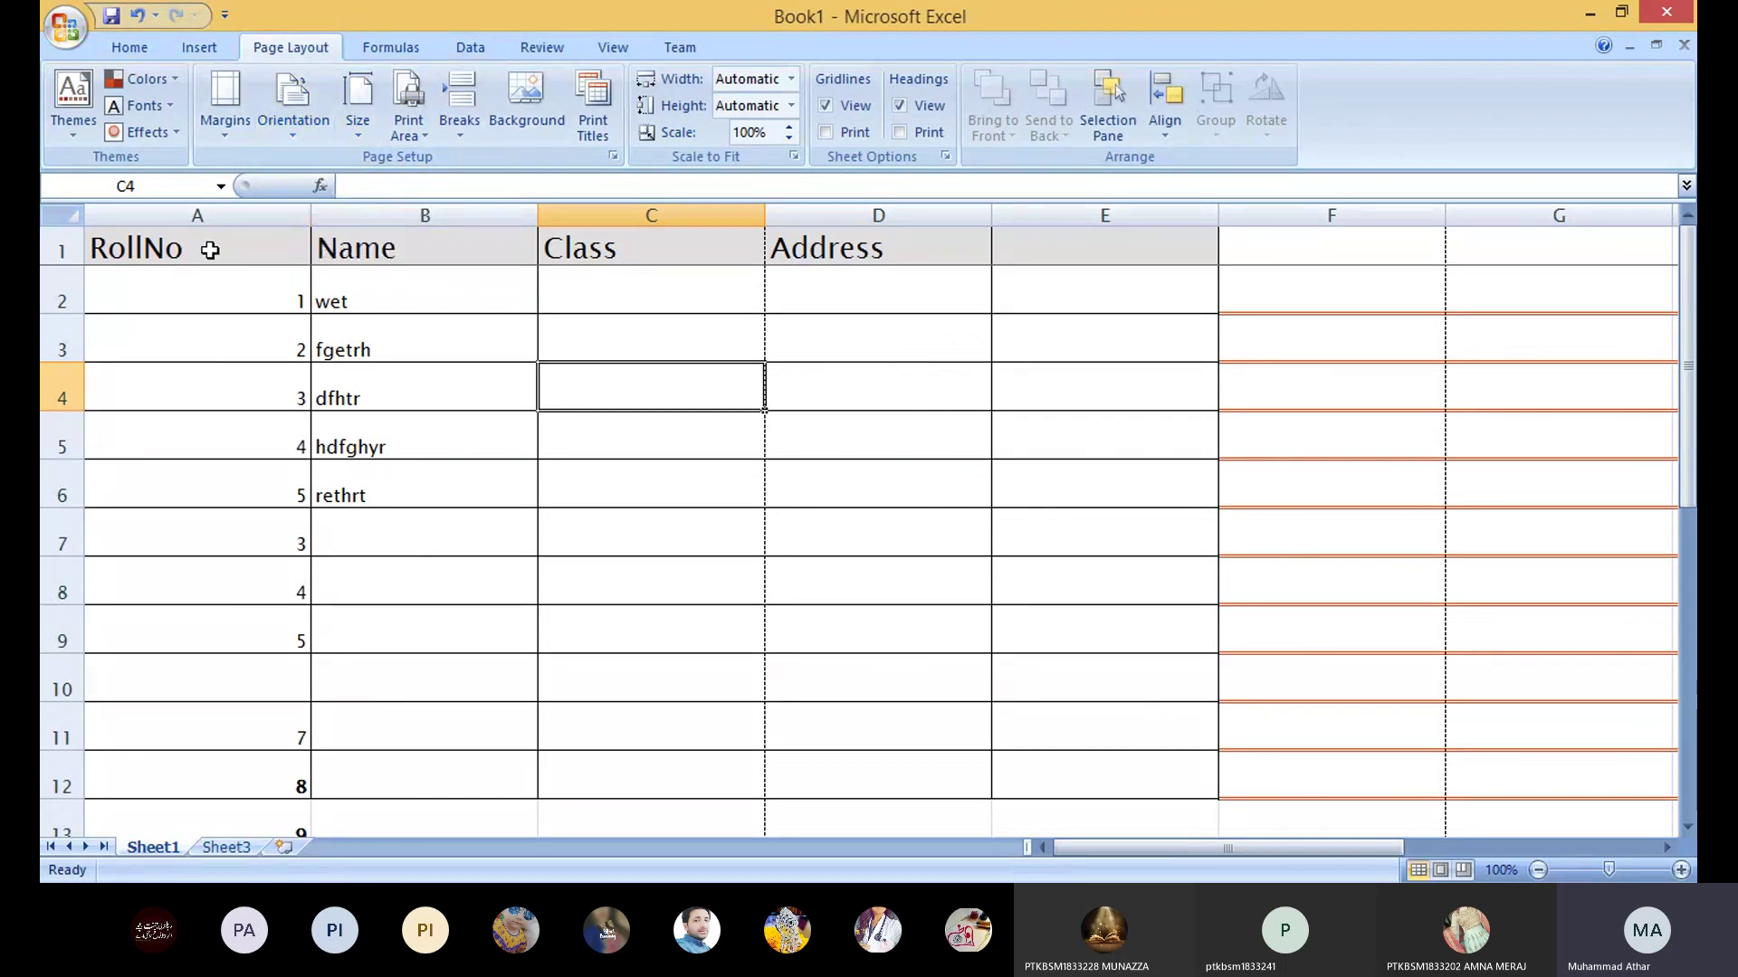
pyautogui.click(258, 319)
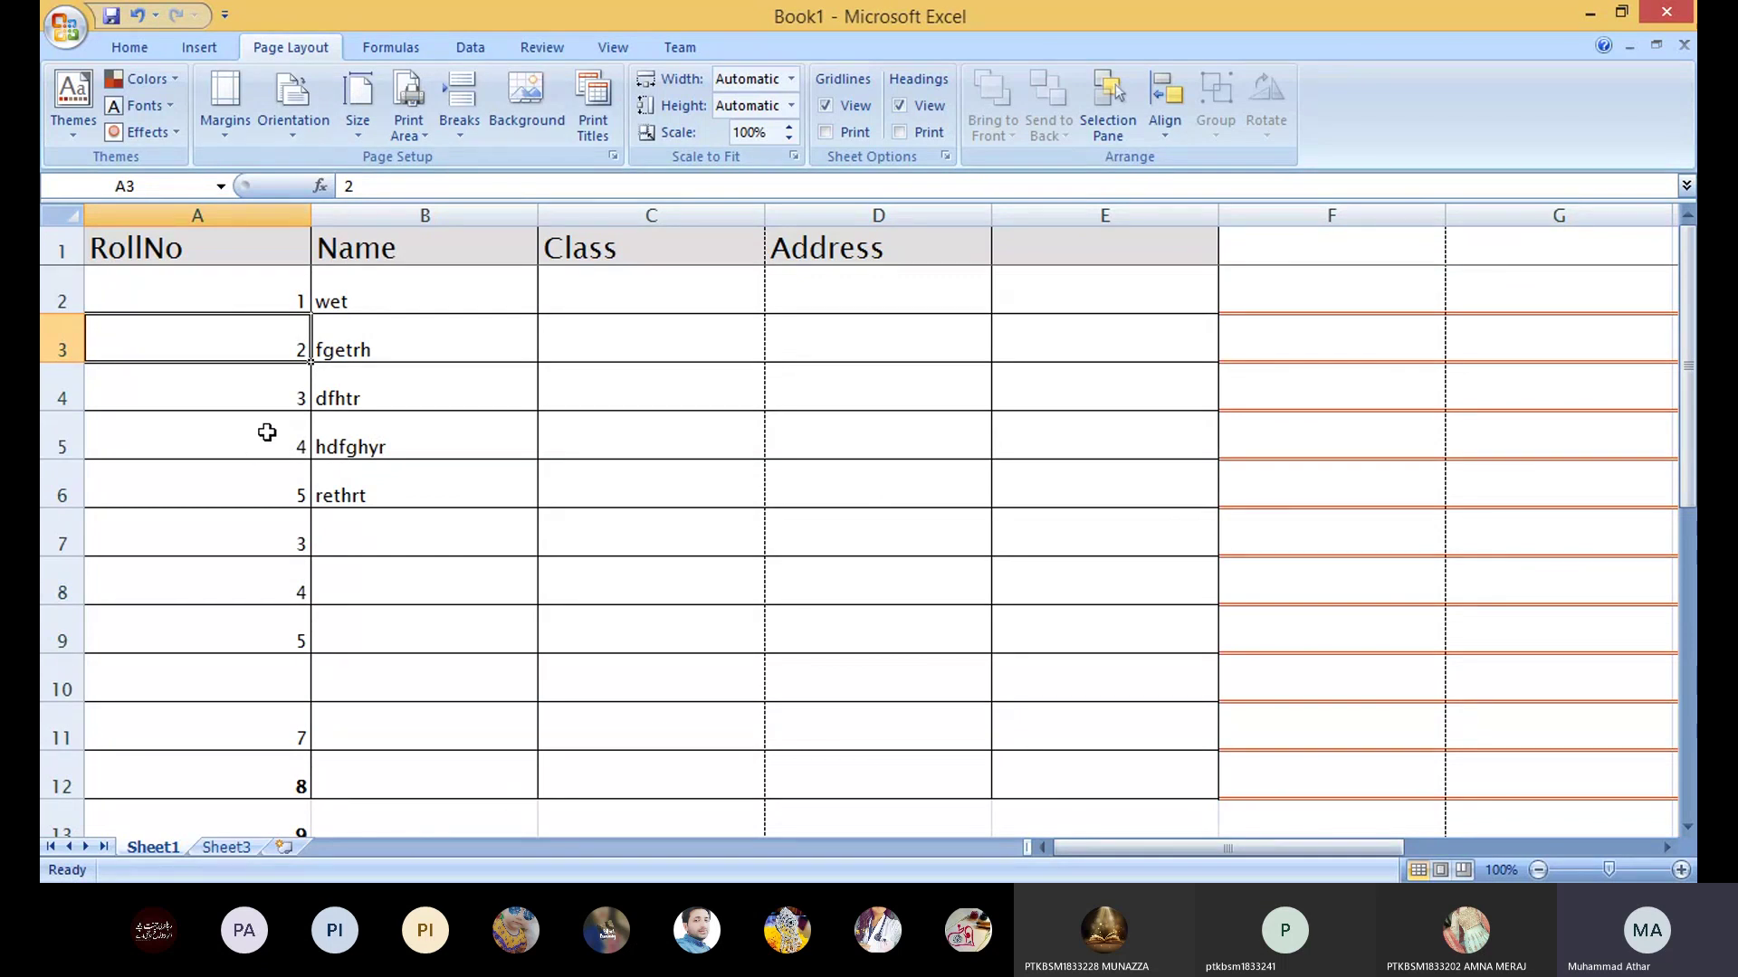
pyautogui.hotkey('alt', 'Tab')
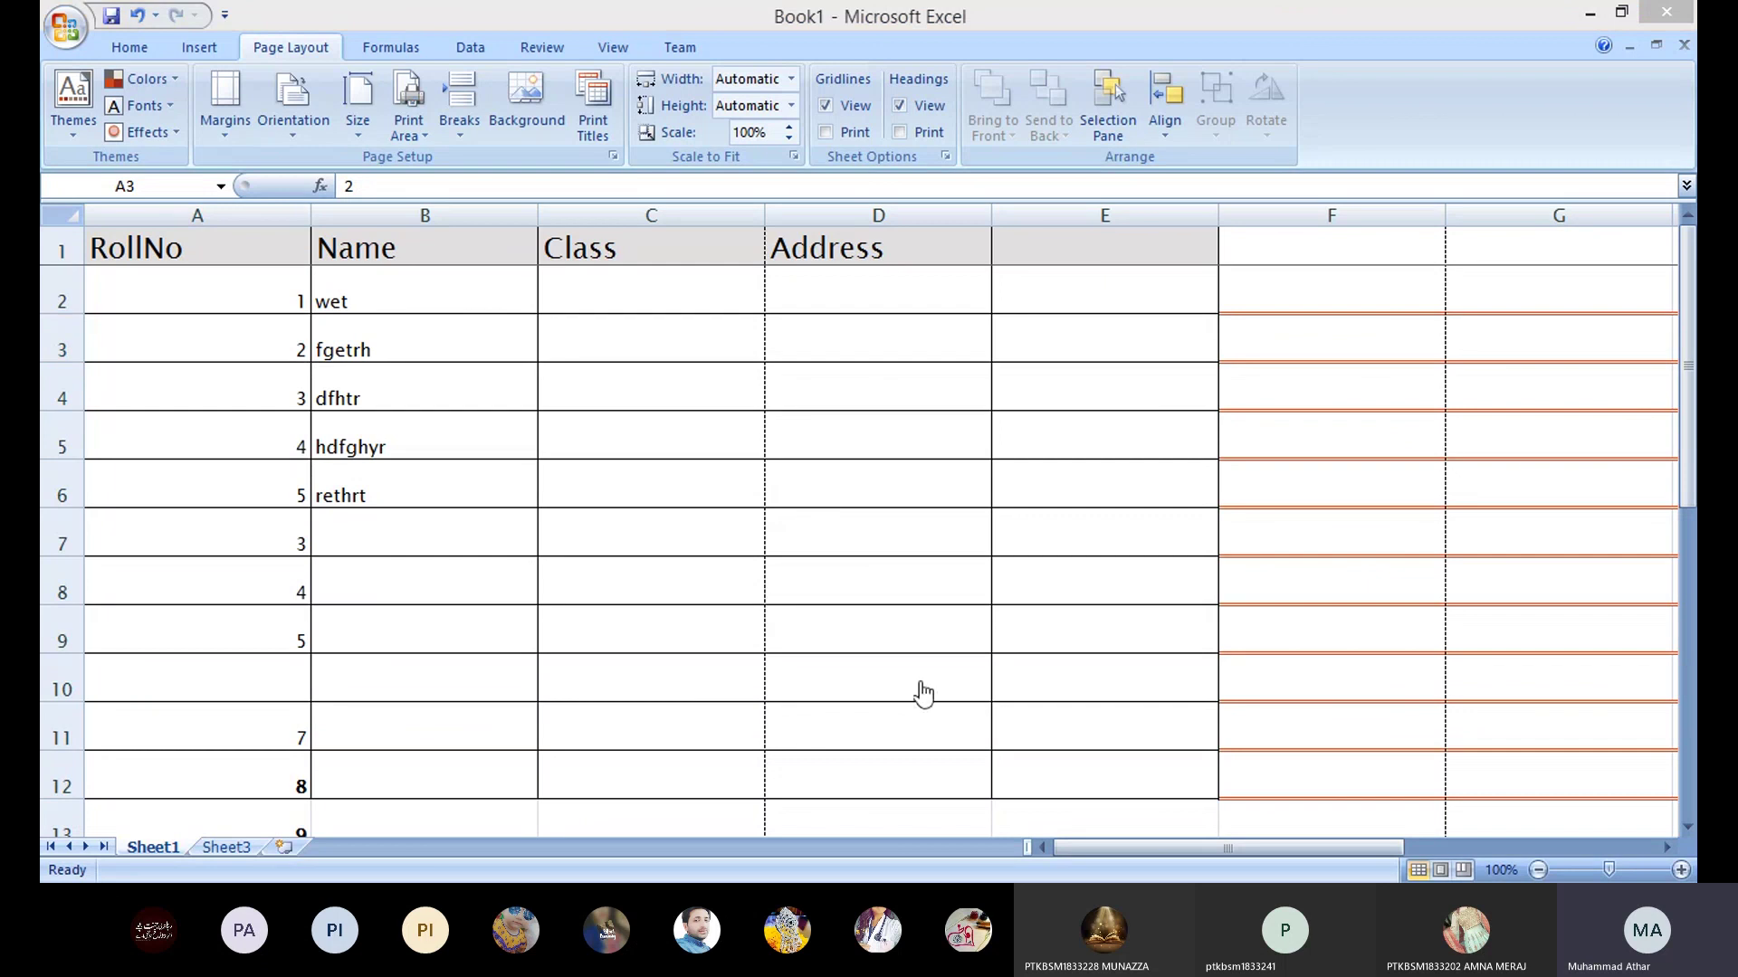